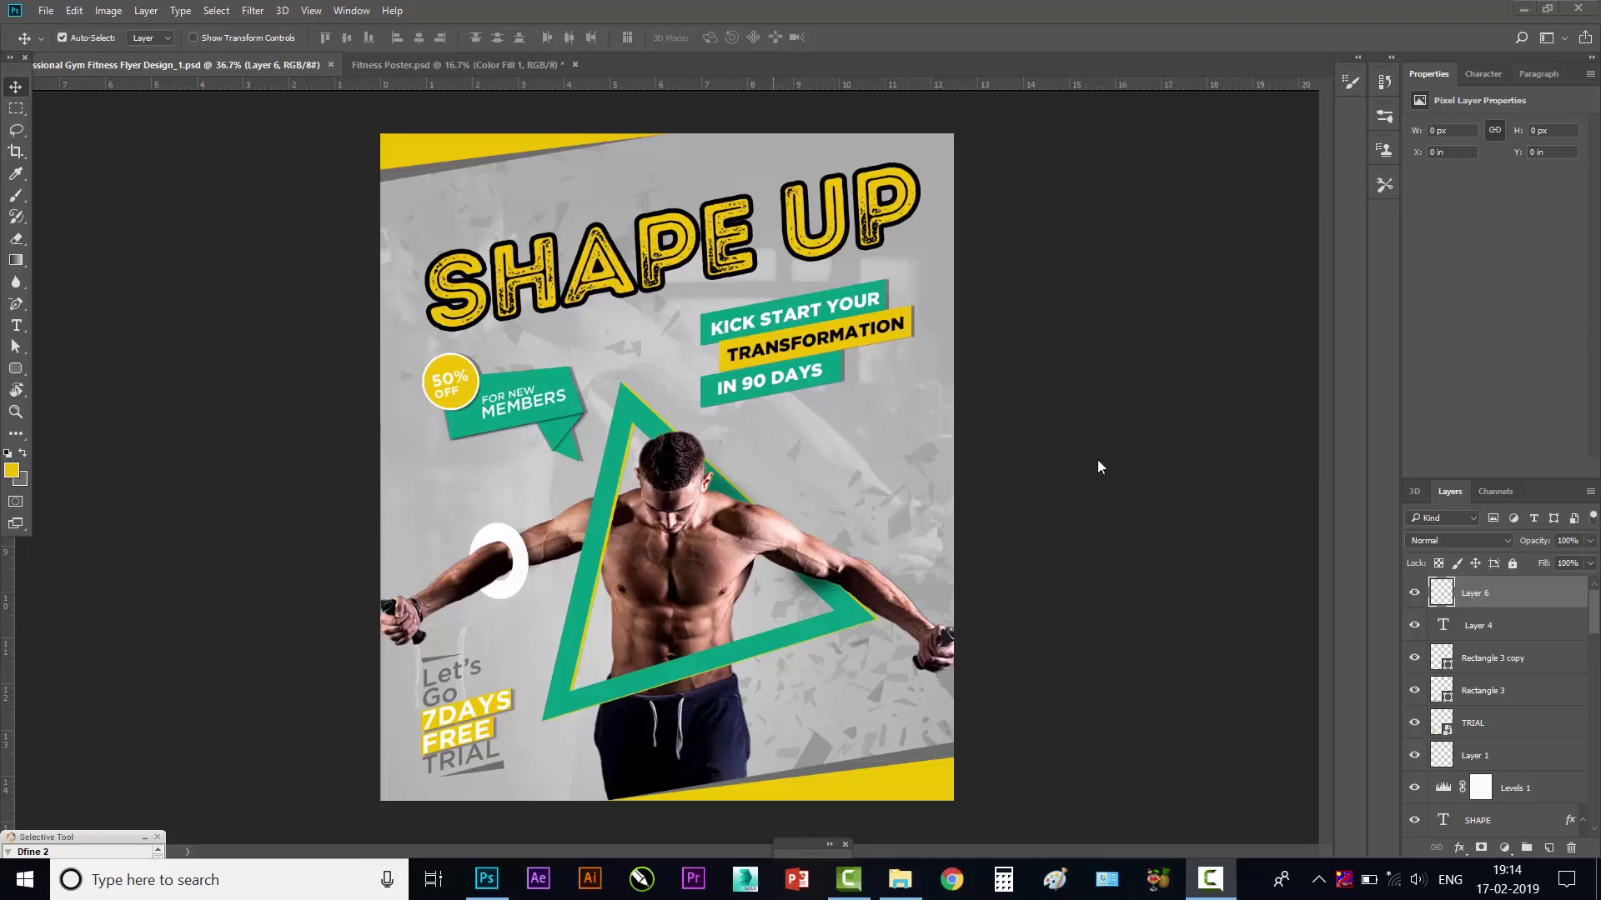
- Create a new 12.5 × 14.5 inch document at 150 pixels per inch
left_click(46, 10)
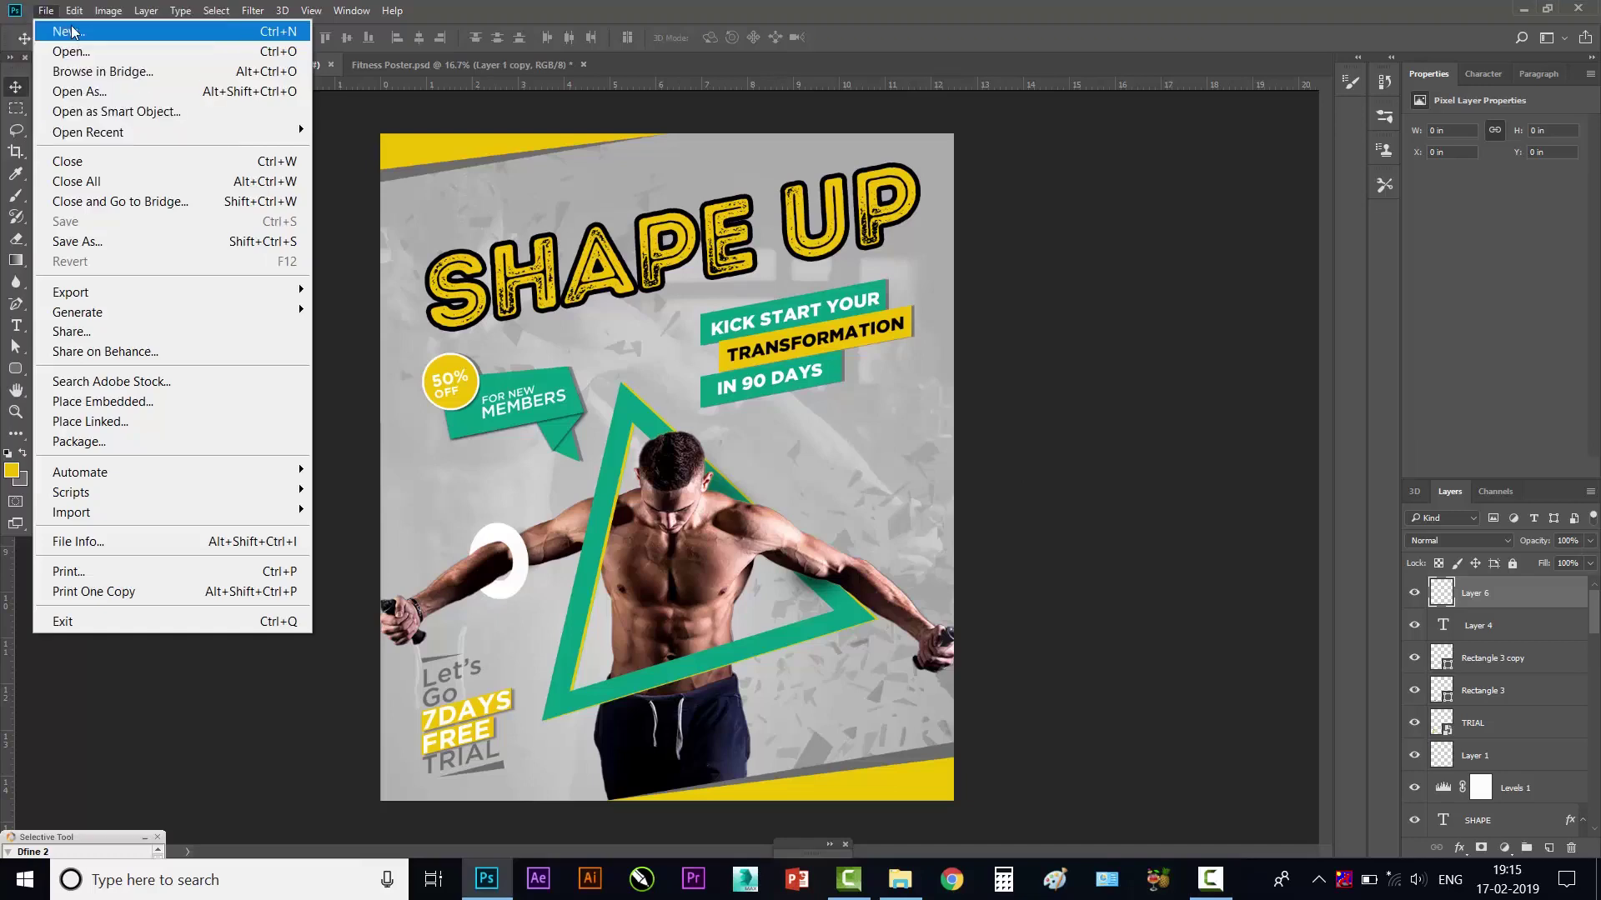
left_click(72, 33)
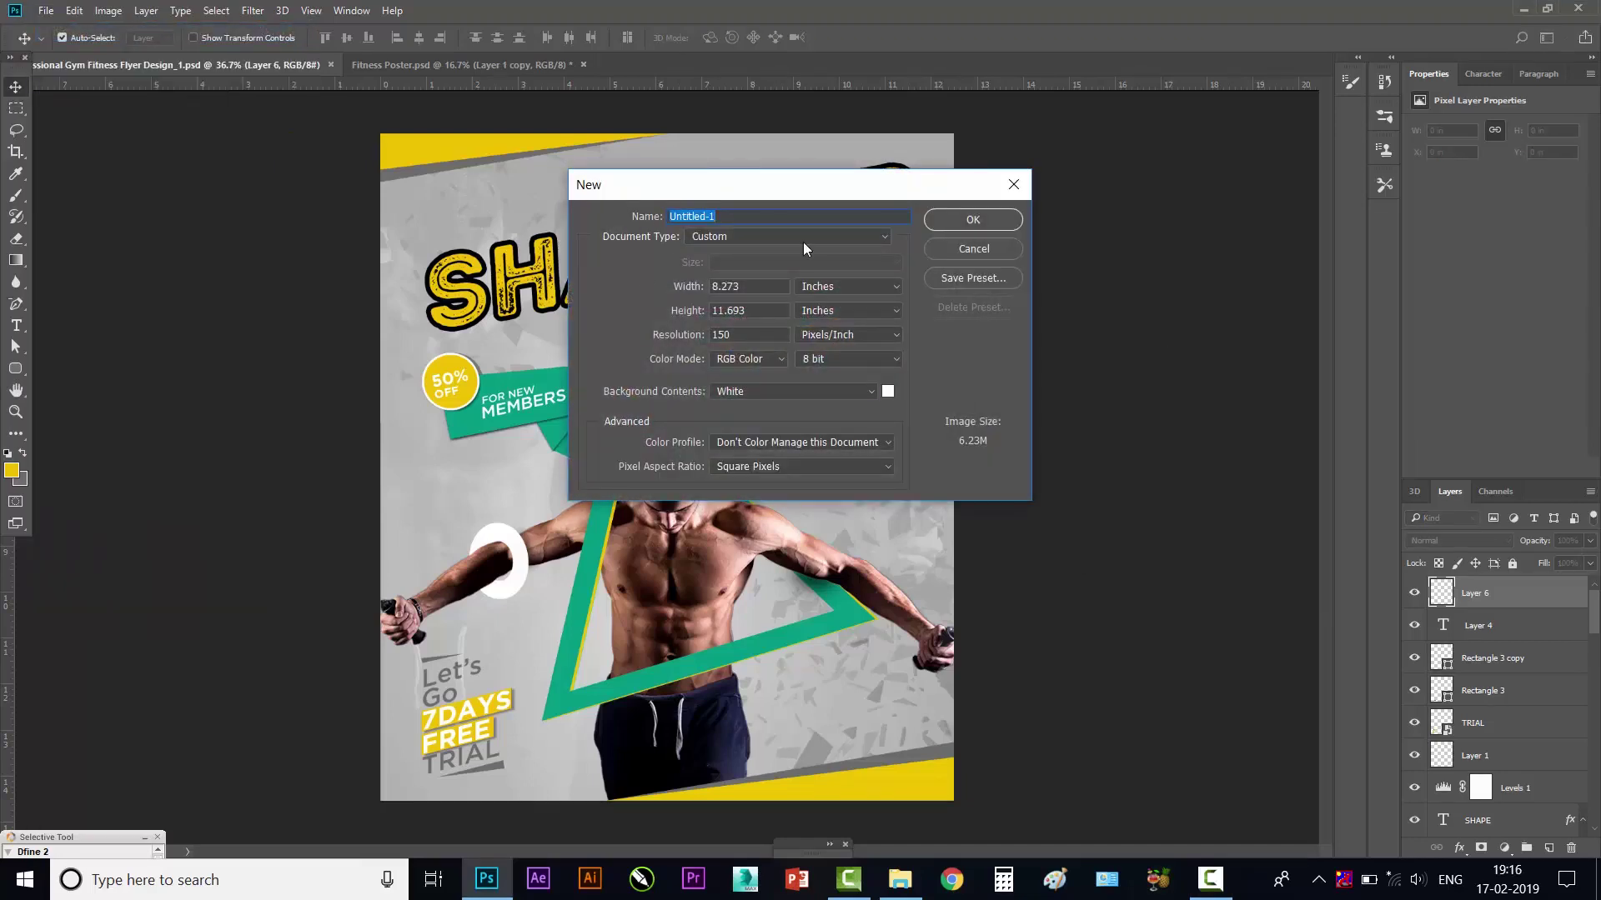
left_click(723, 286)
double_click(758, 286)
type("12.5")
key("Tab")
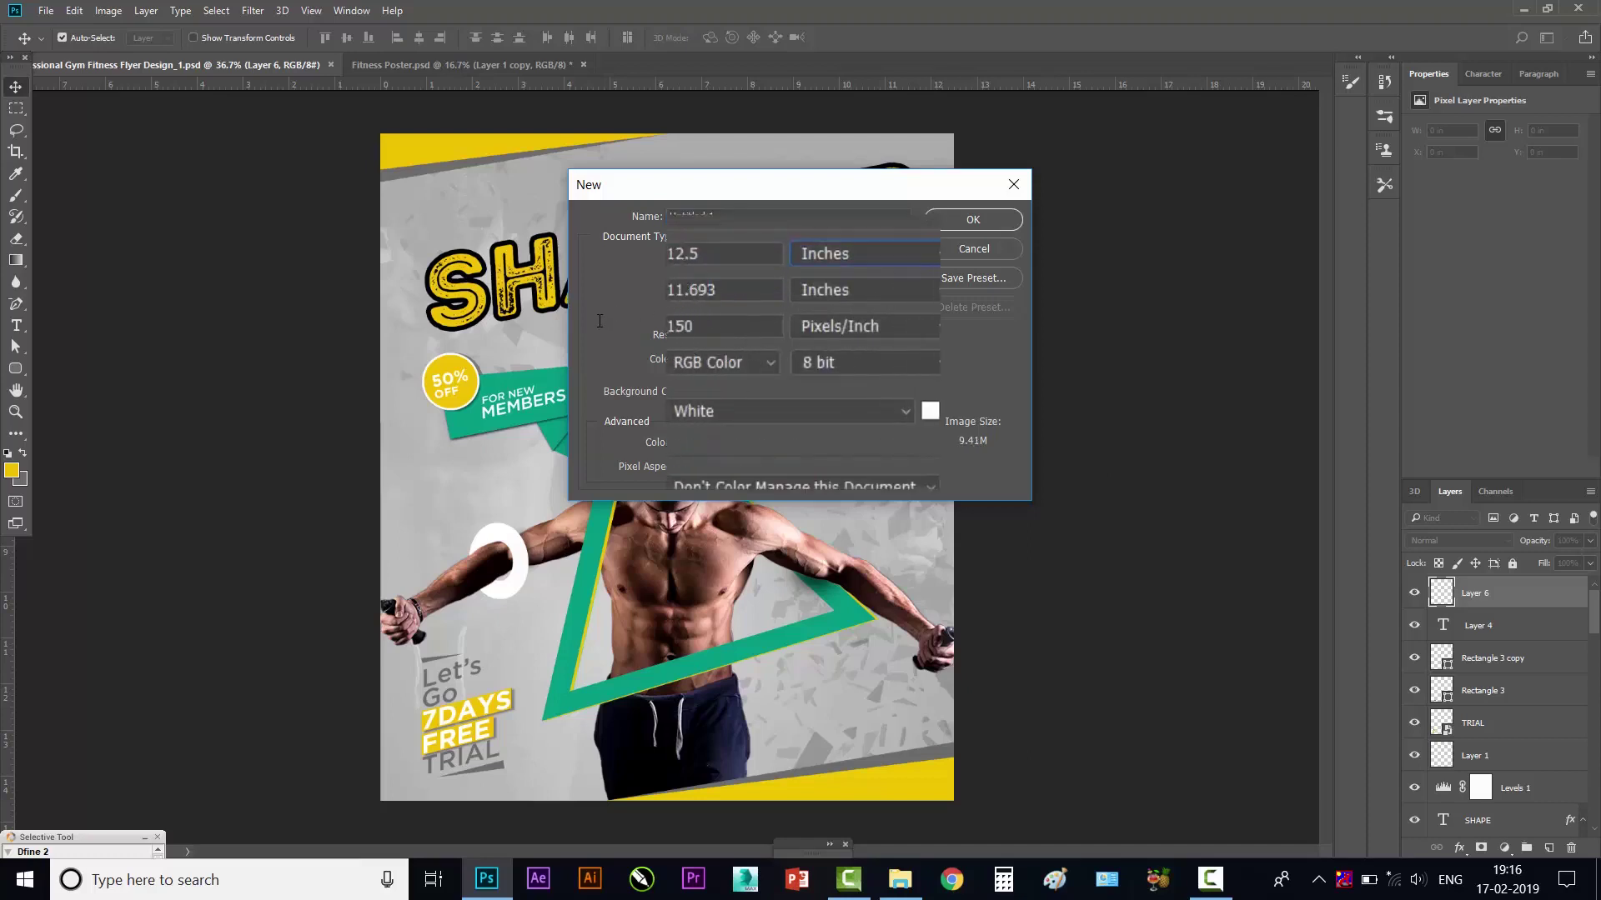
key("Tab")
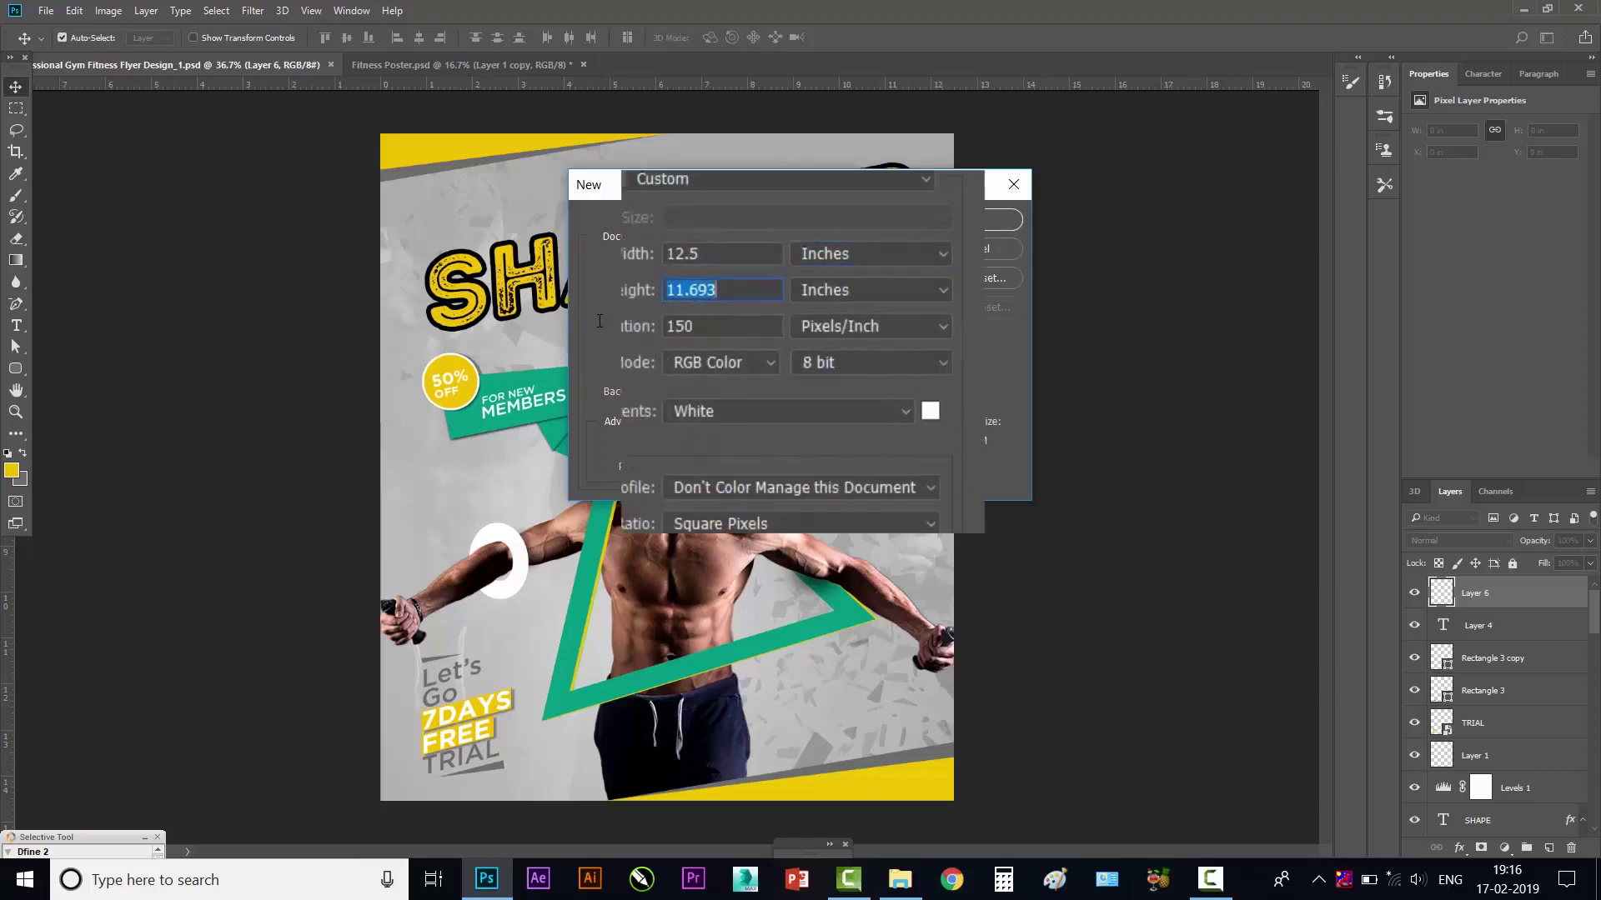
type("14.5")
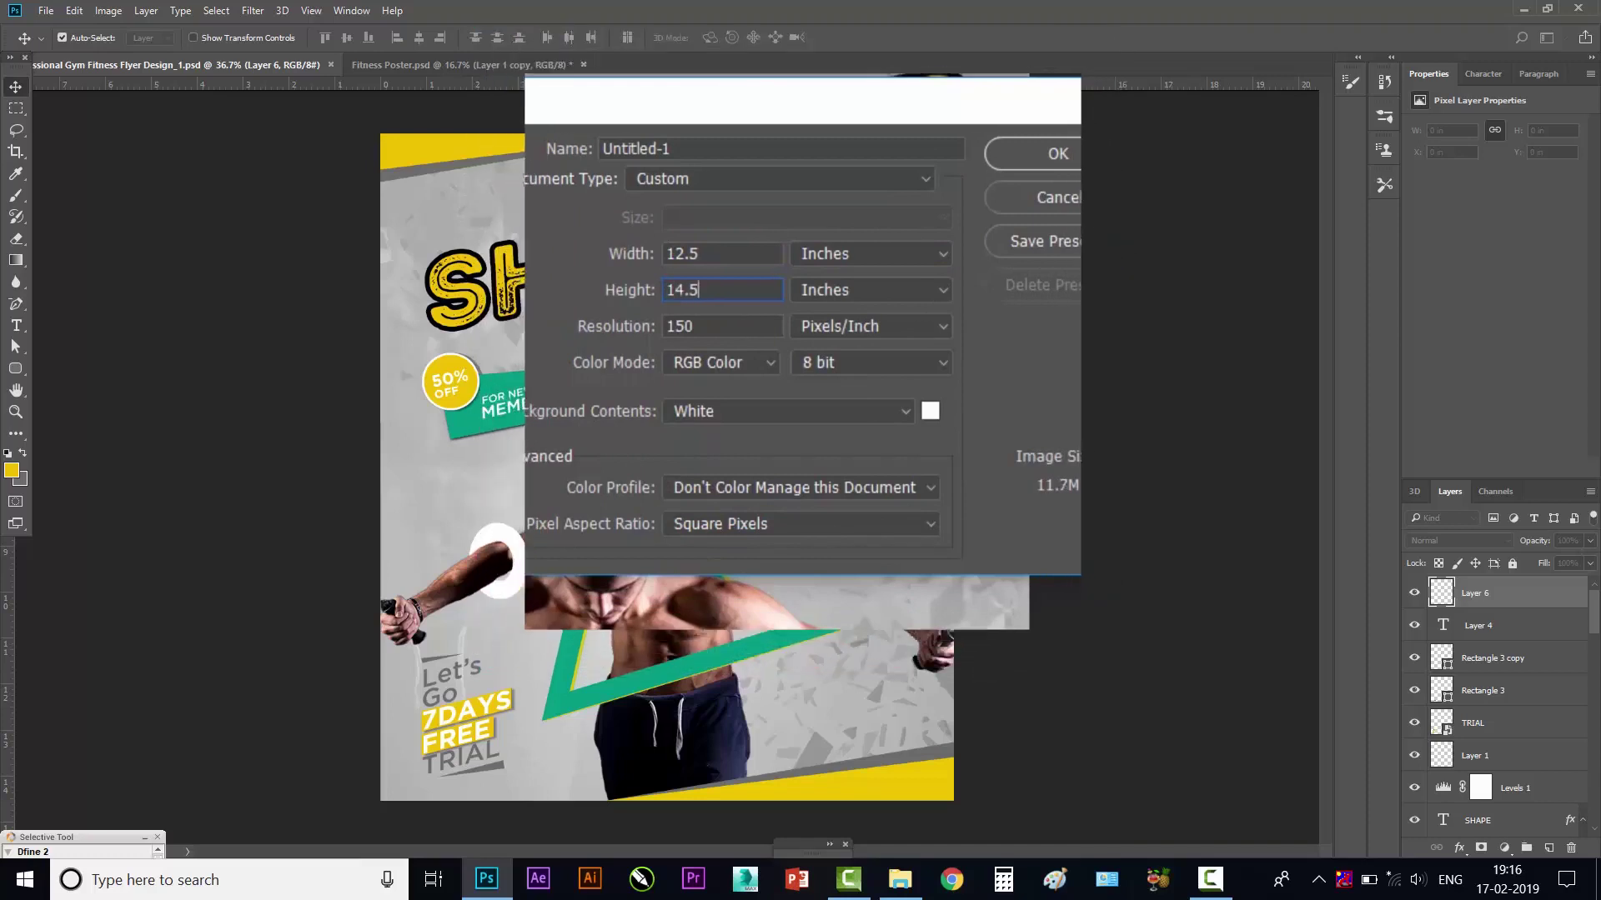
key("Tab")
key("Tab")
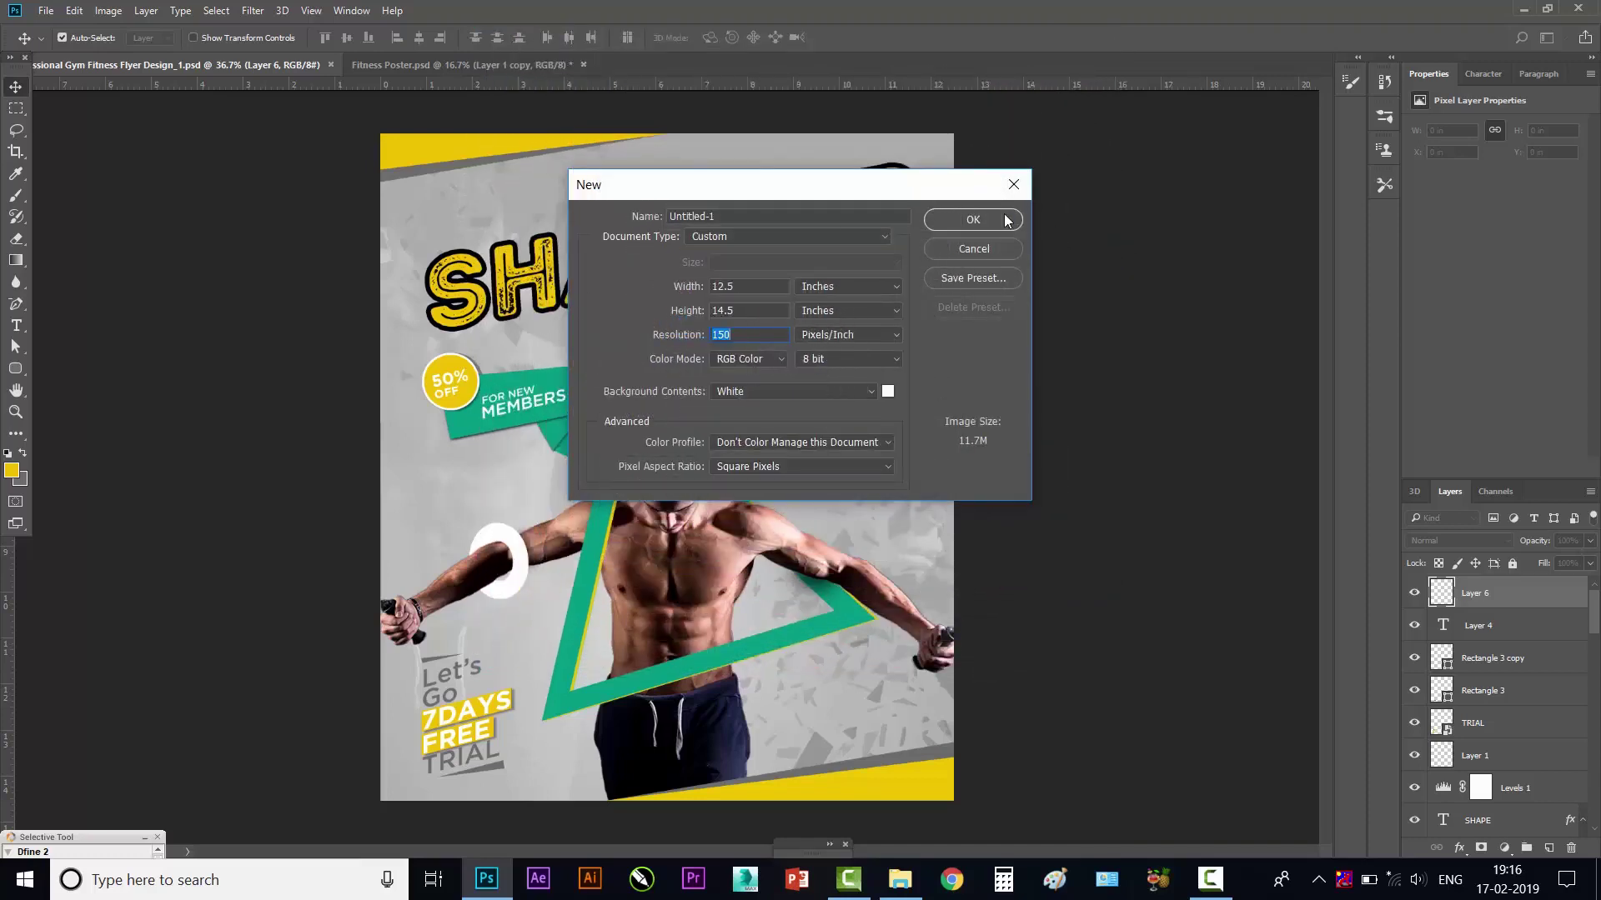
left_click(987, 218)
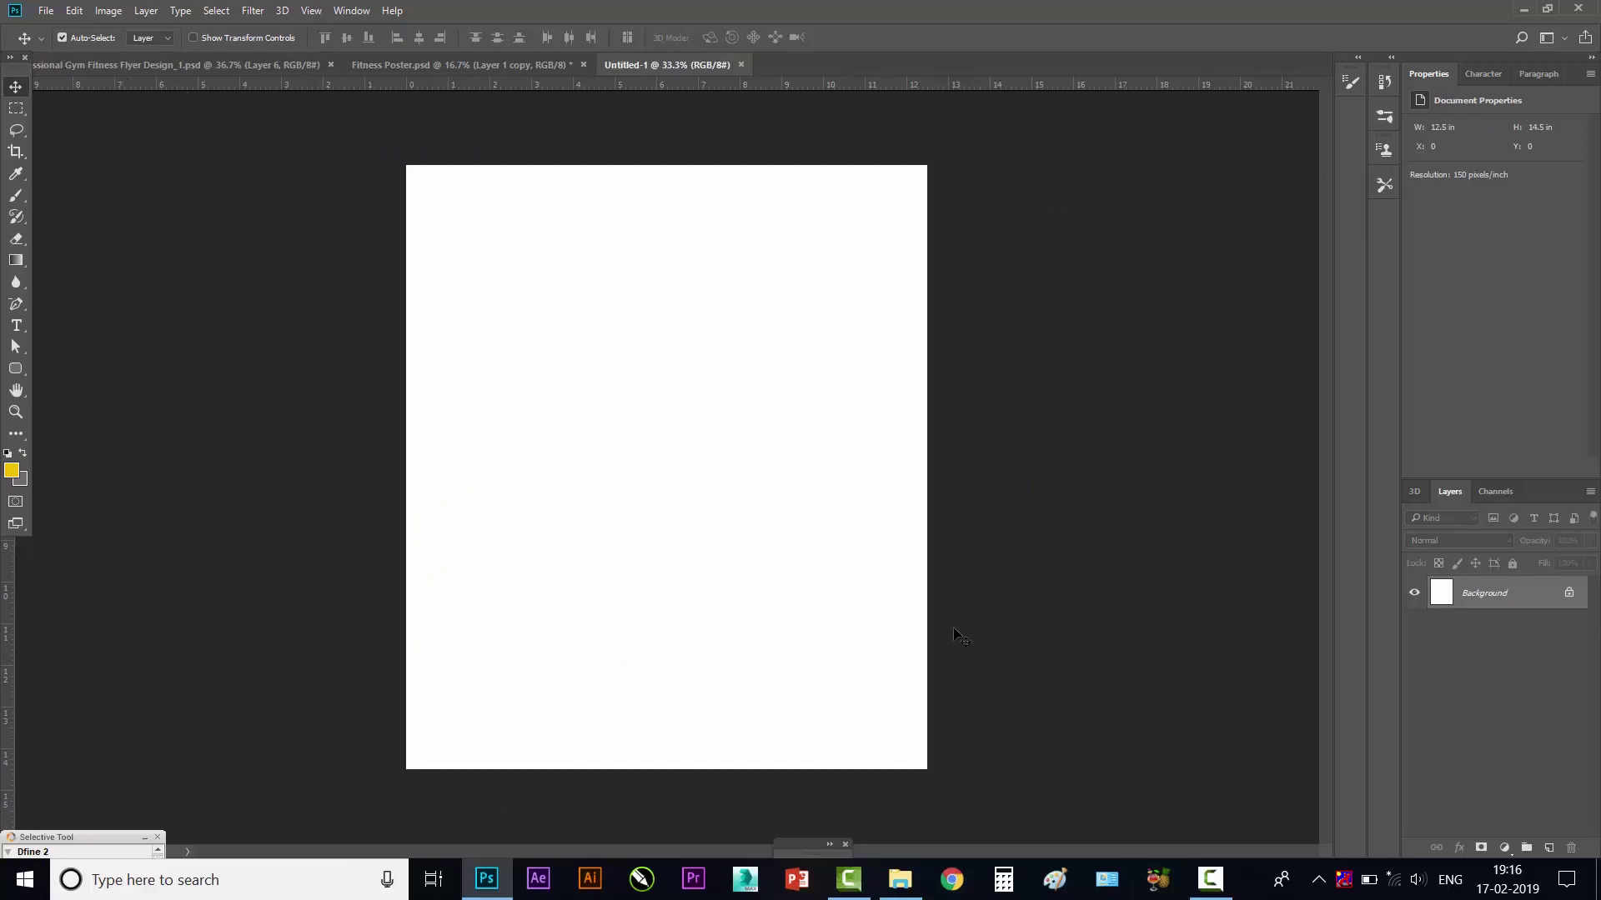
- Unlock the Background as Layer 0 and add a radial grey Gradient Overlay, centre shifted up-right
left_click(1570, 594)
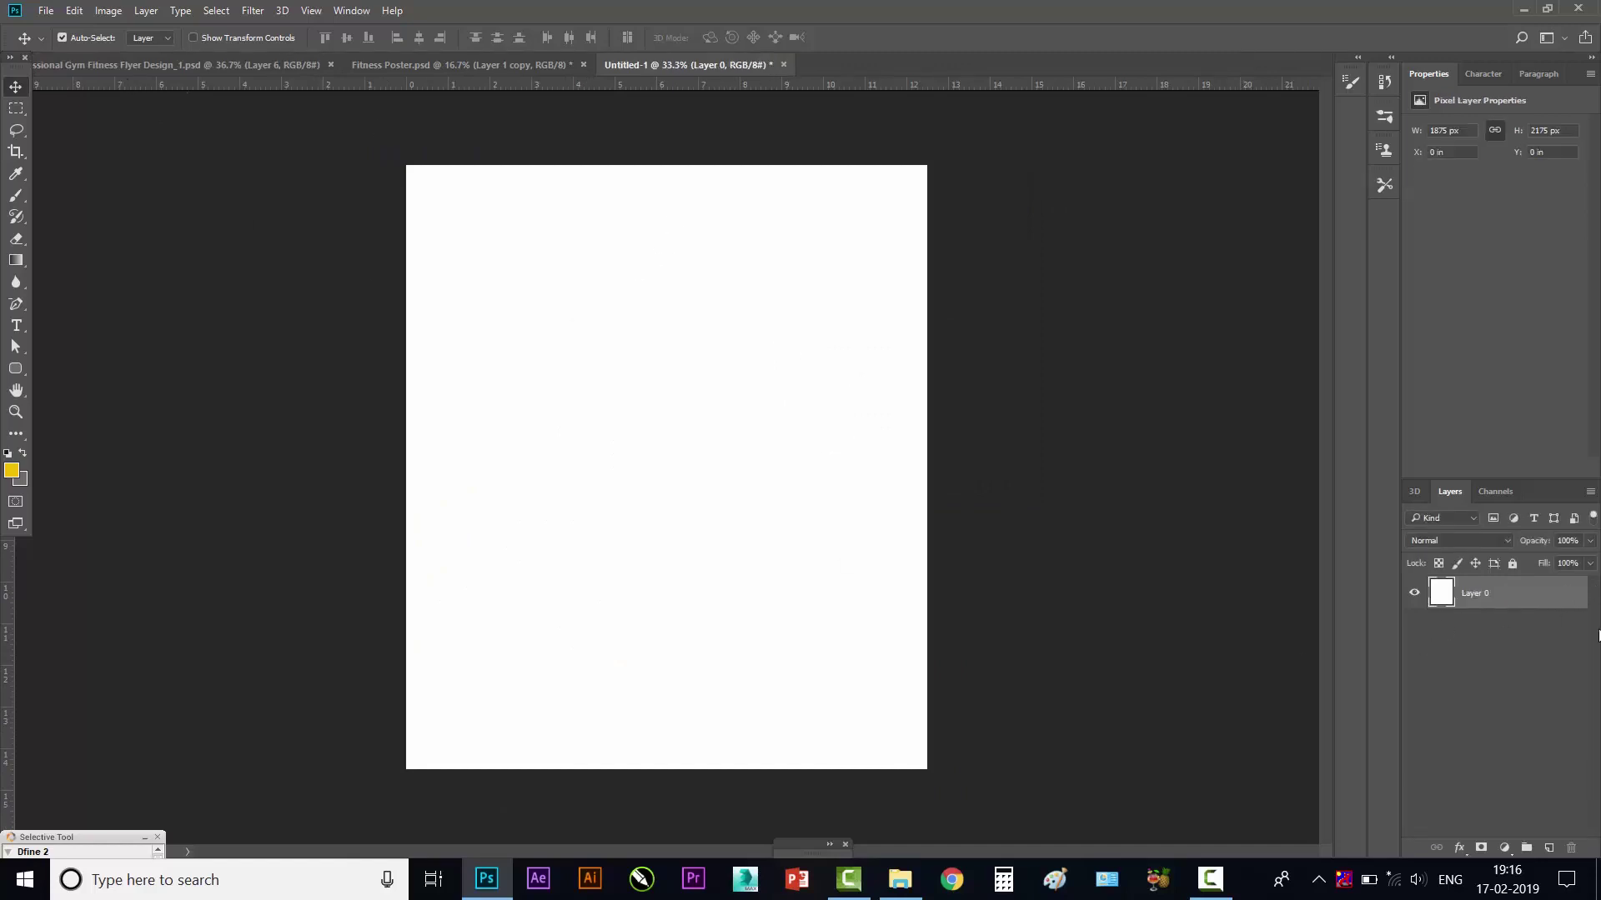
left_click(1459, 848)
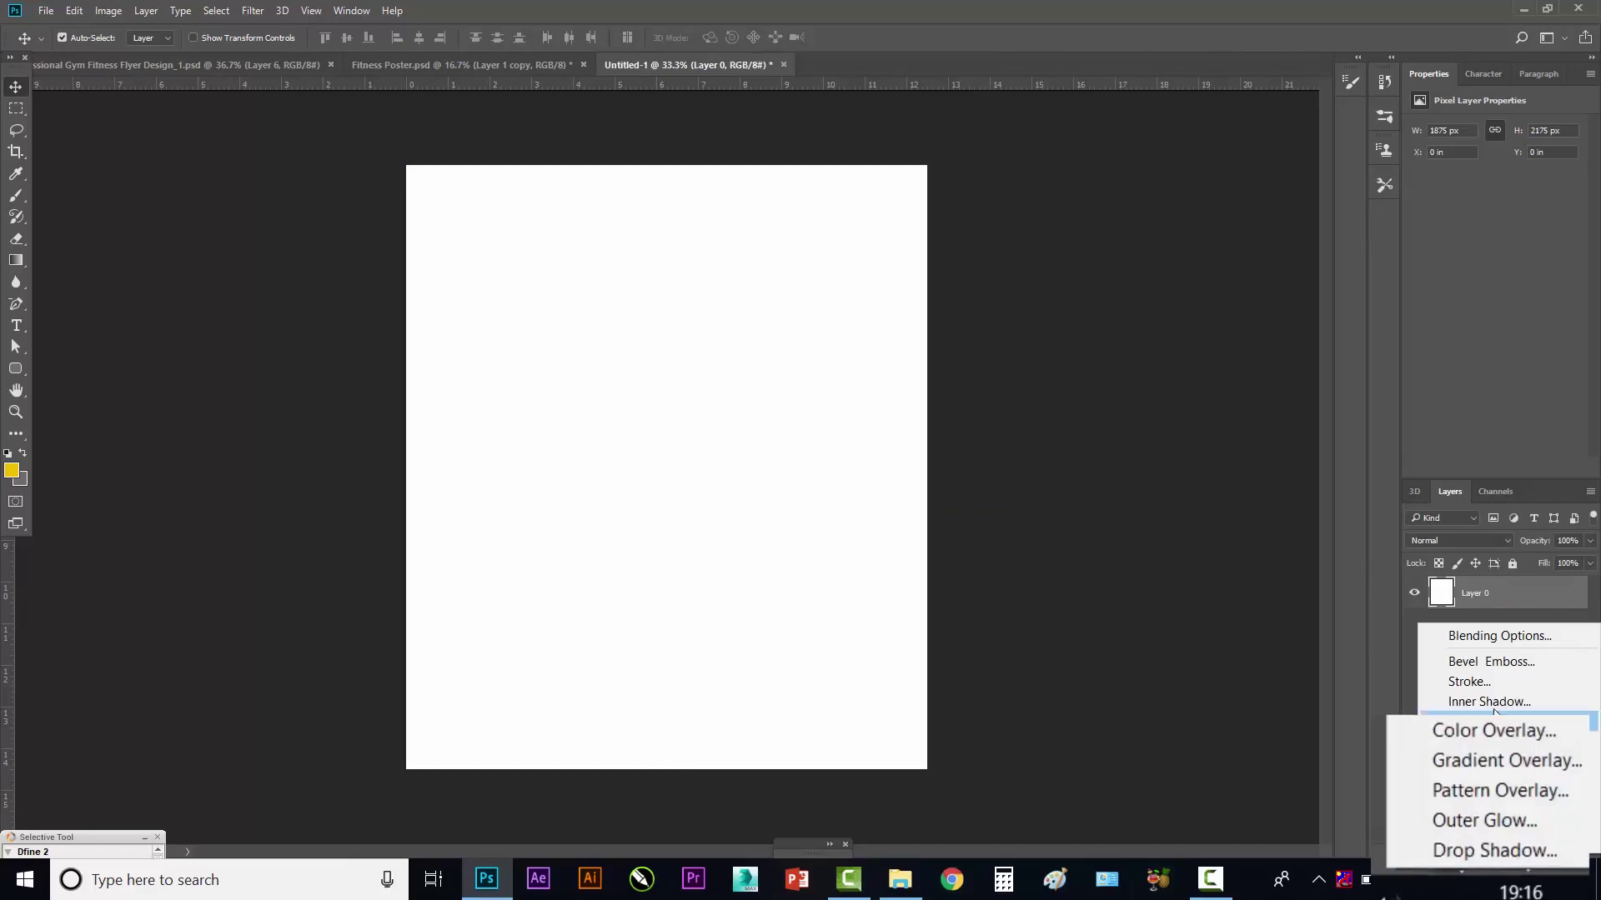
left_click(1508, 779)
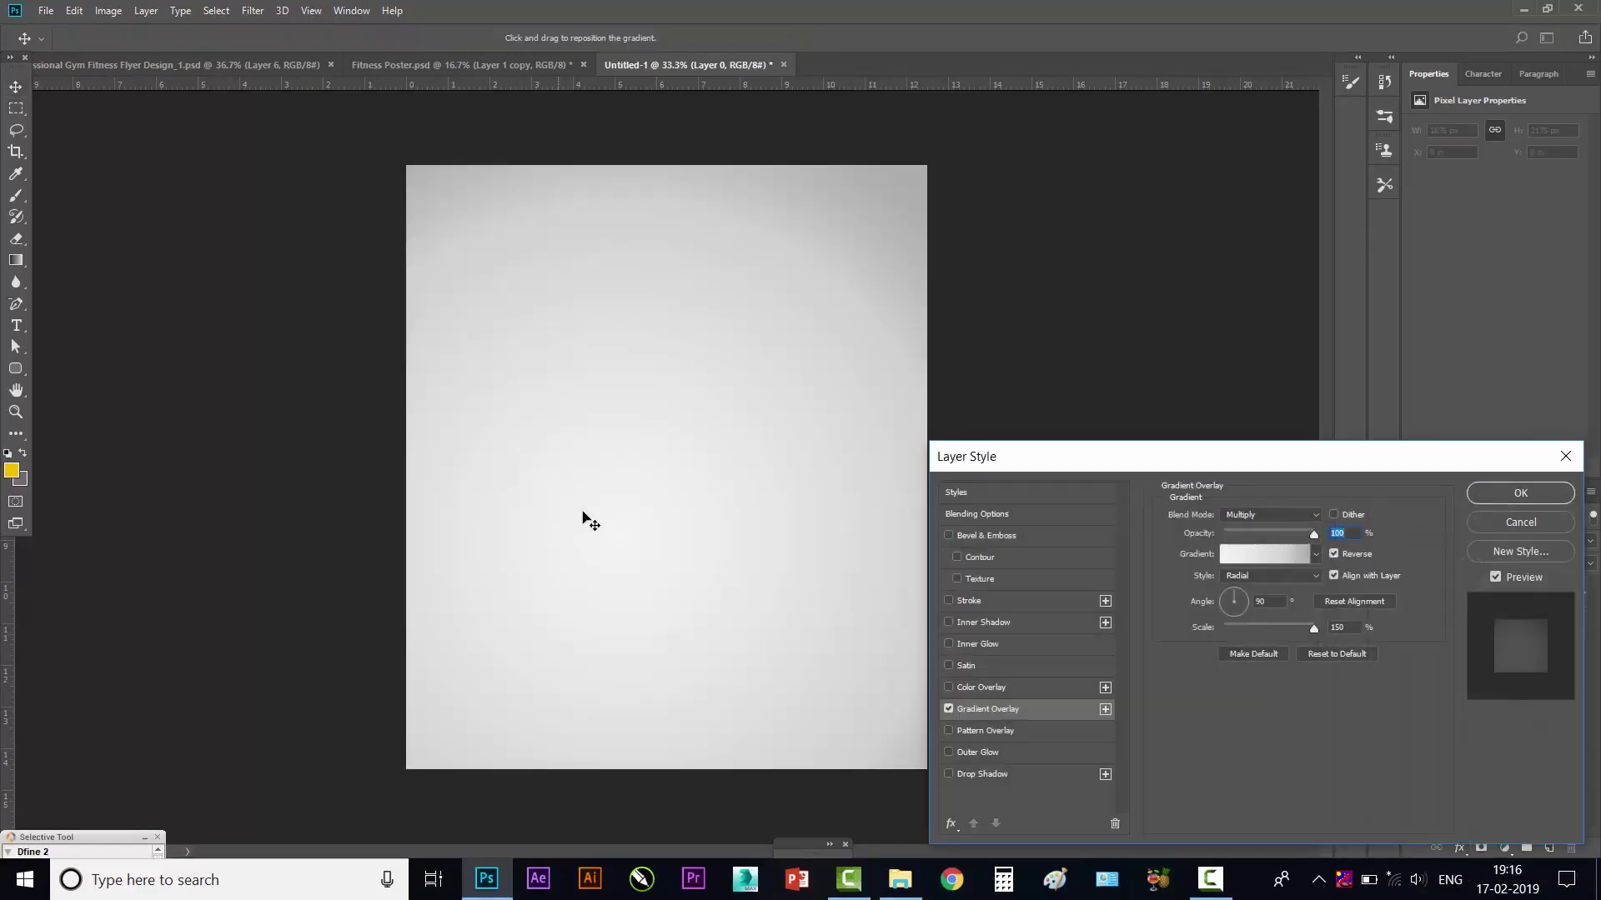
mouse_move(582, 522)
left_mouse_down()
mouse_move(701, 475)
mouse_move(680, 460)
mouse_move(667, 500)
left_mouse_up()
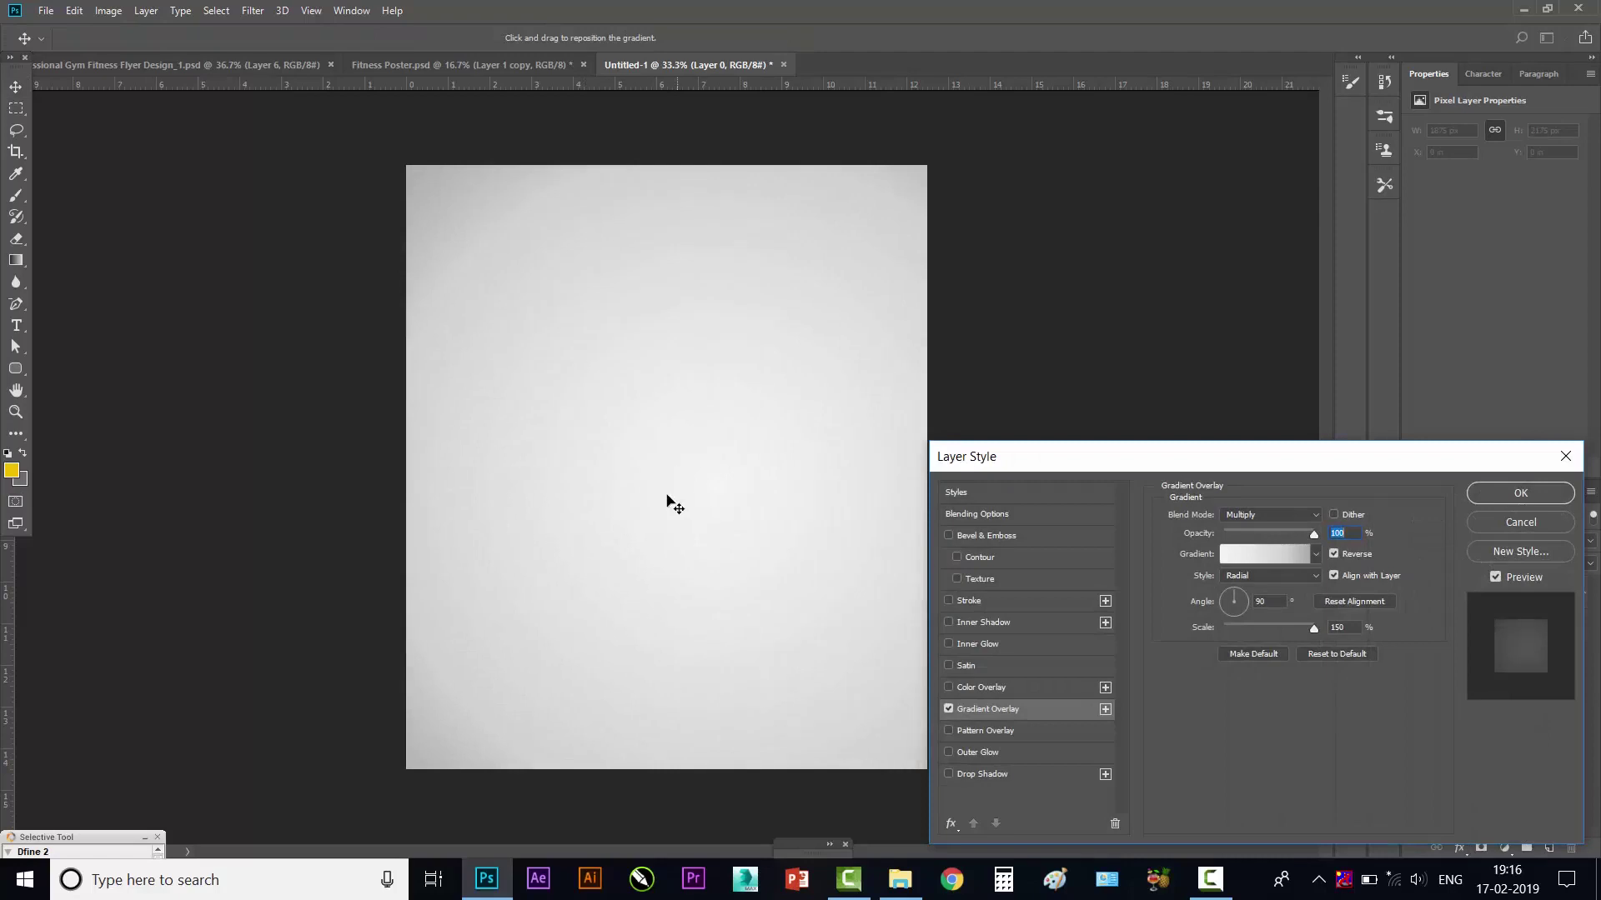
left_click(1539, 499)
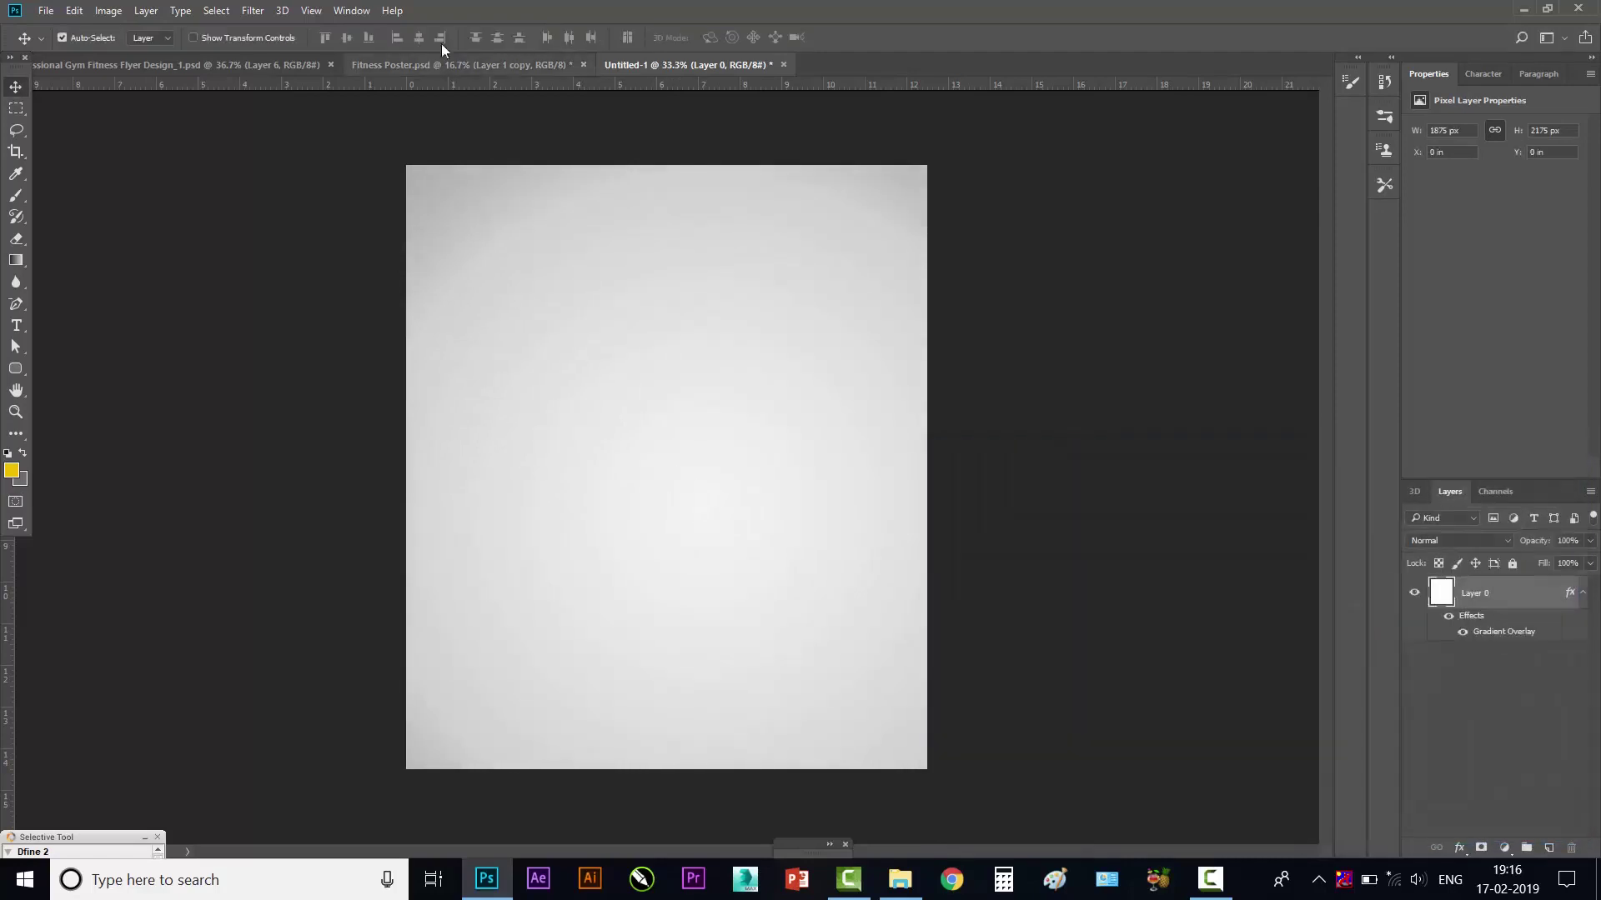
- Drag the cutout man layer from the Fitness Poster document into Untitled-1
left_click(510, 62)
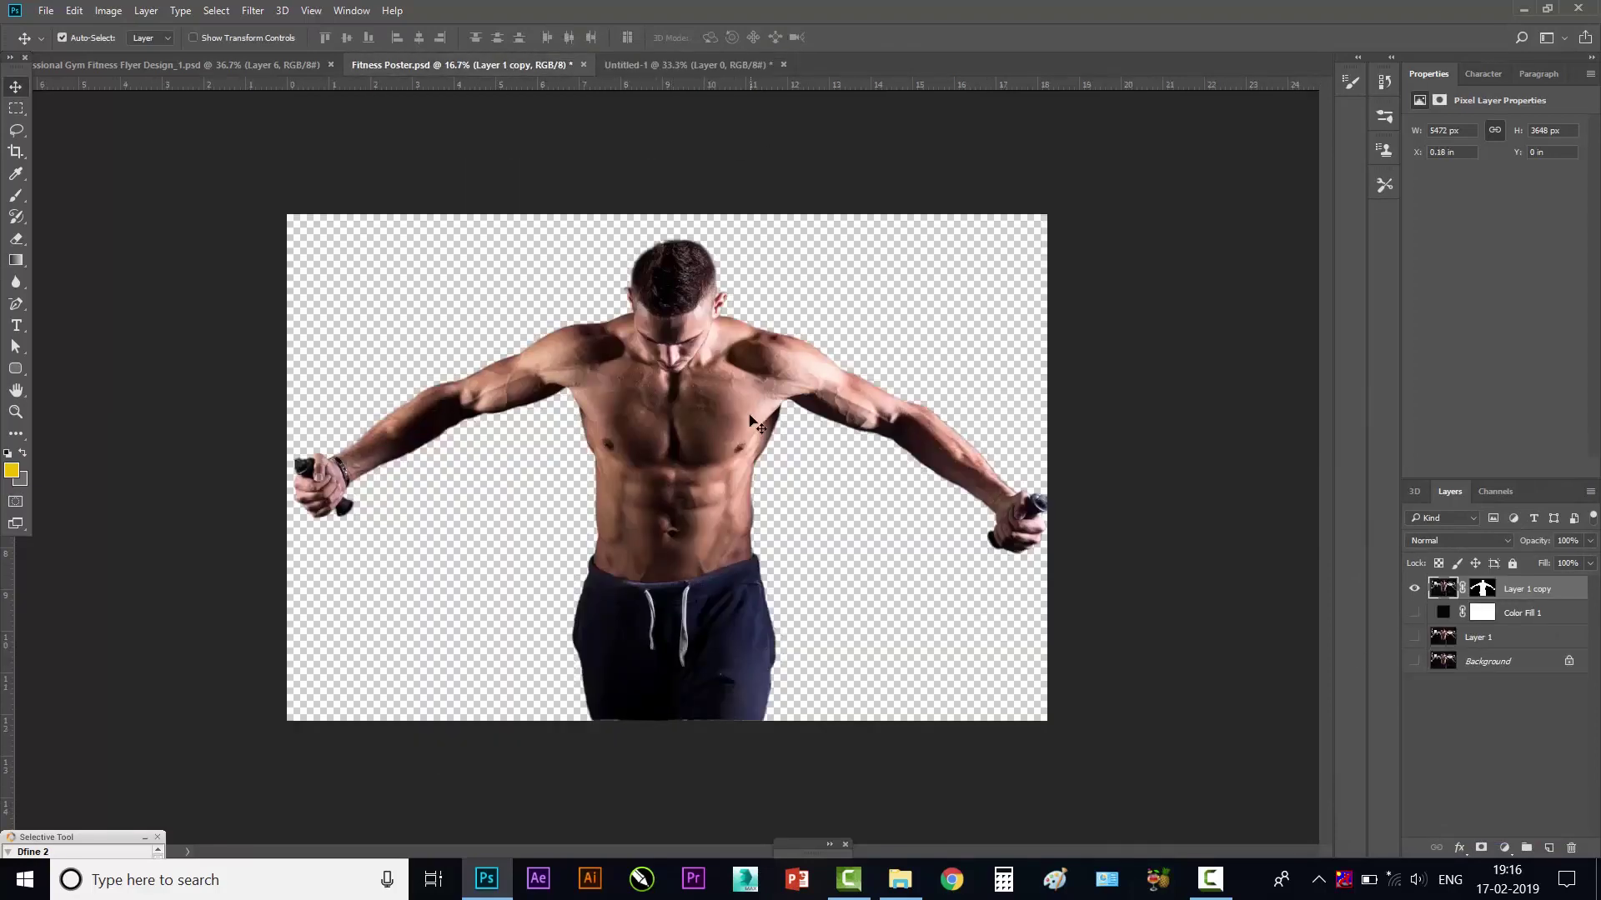
left_click_drag(750, 421, 540, 473)
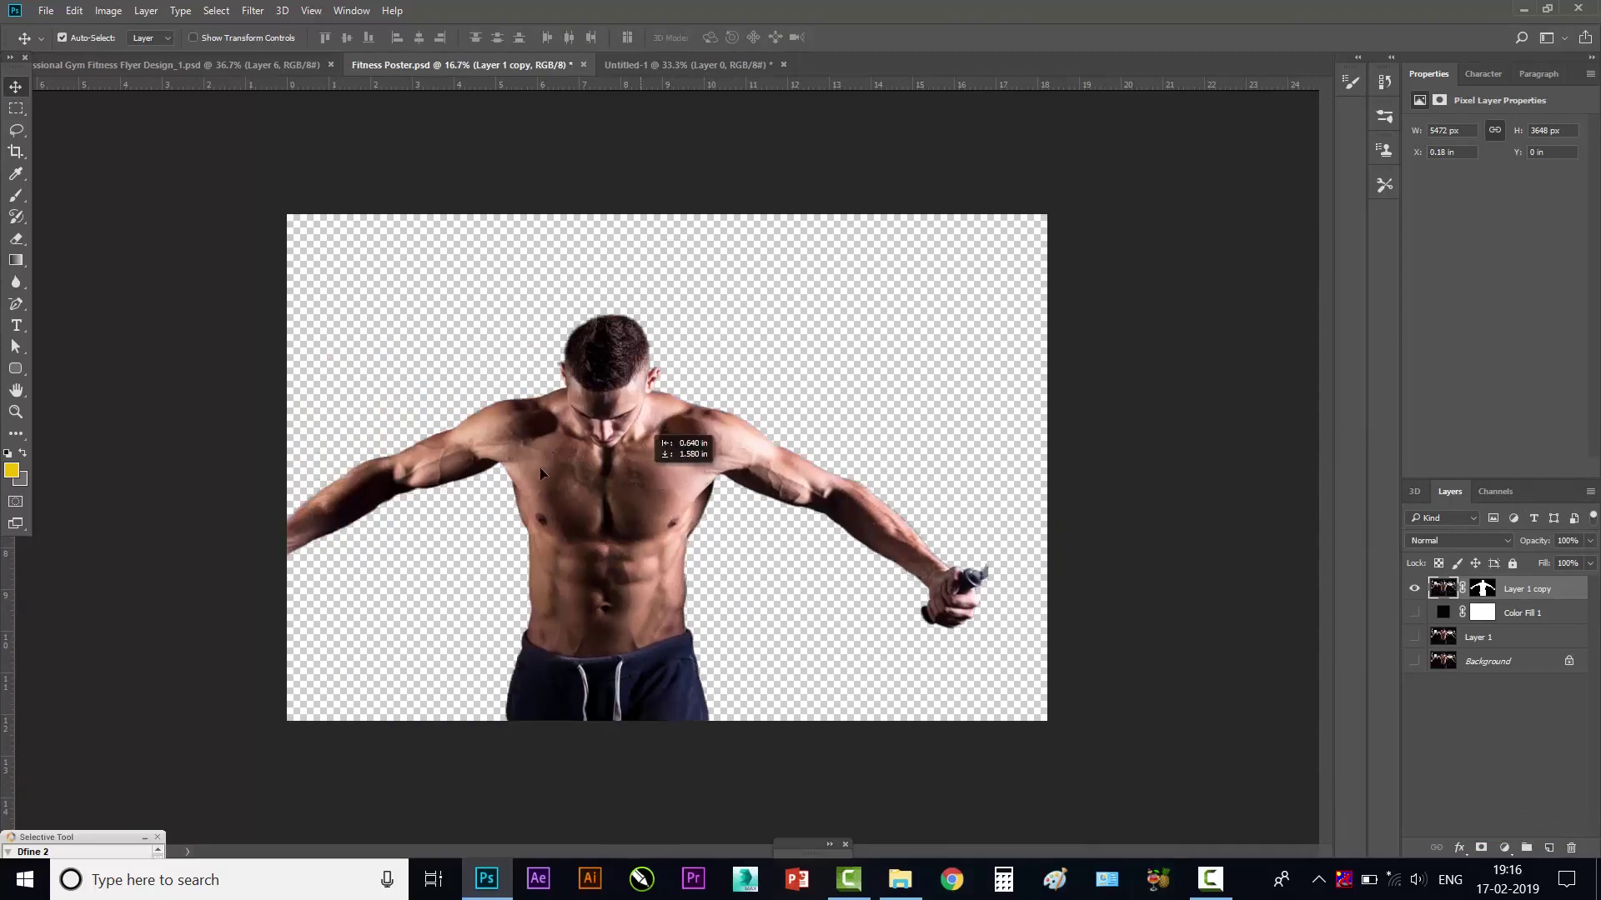
mouse_move(541, 473)
left_mouse_down()
mouse_move(853, 422)
mouse_move(714, 383)
mouse_move(700, 397)
mouse_move(647, 317)
mouse_move(685, 143)
mouse_move(676, 482)
left_mouse_up()
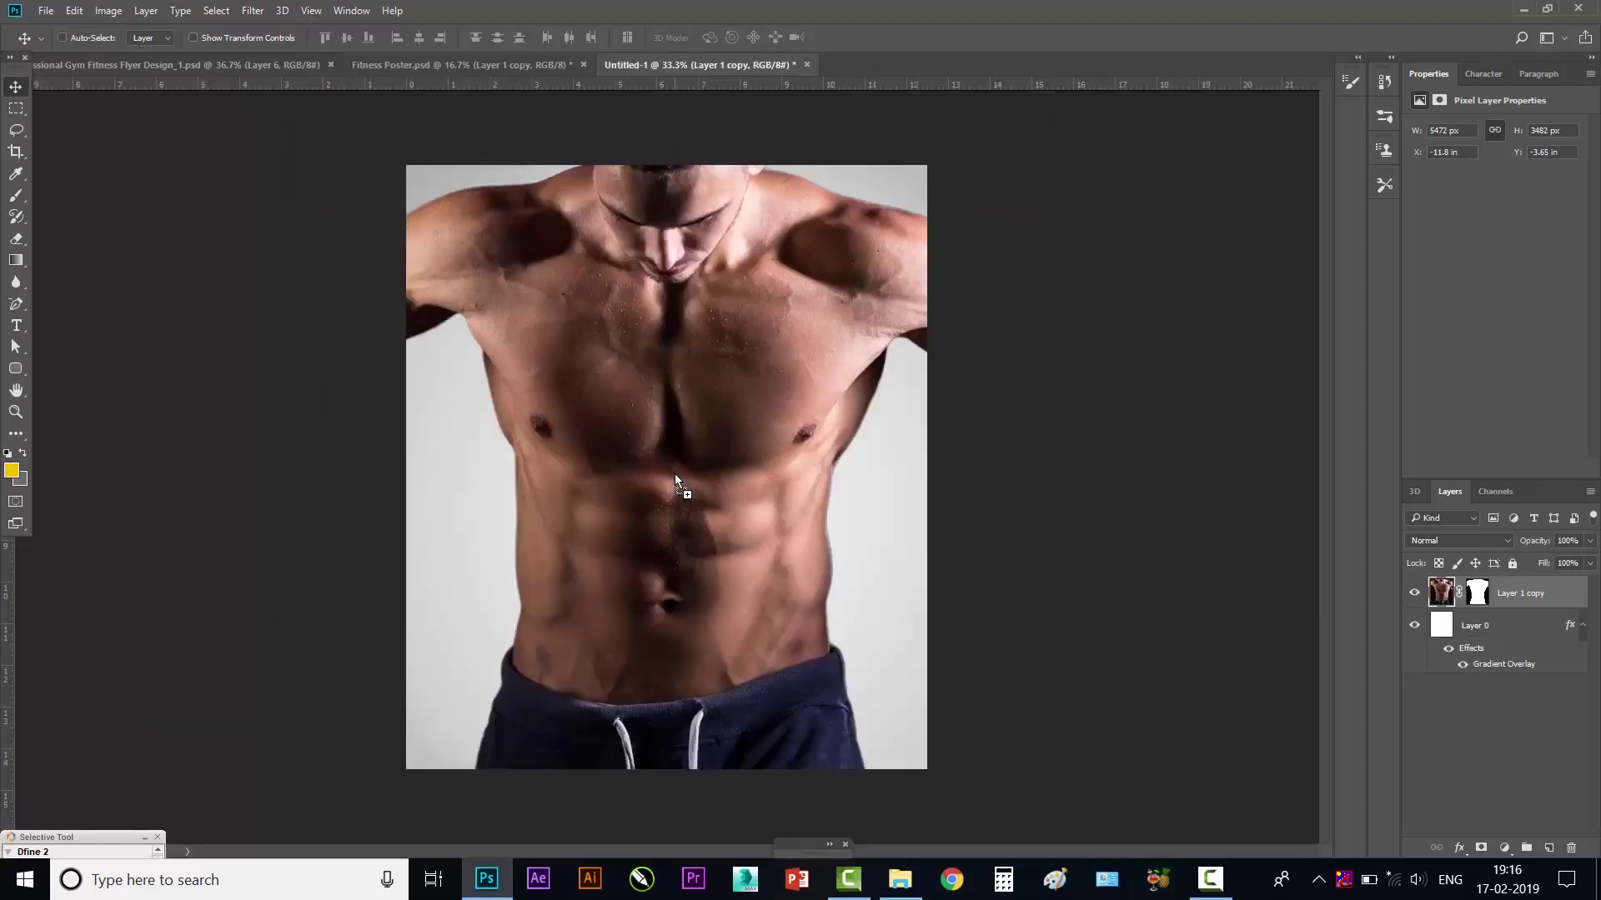
- Scale the man down to about 36% and move him to the bottom edge
key("ctrl+t")
key("ctrl+minus")
scroll(731, 458, "down", 3)
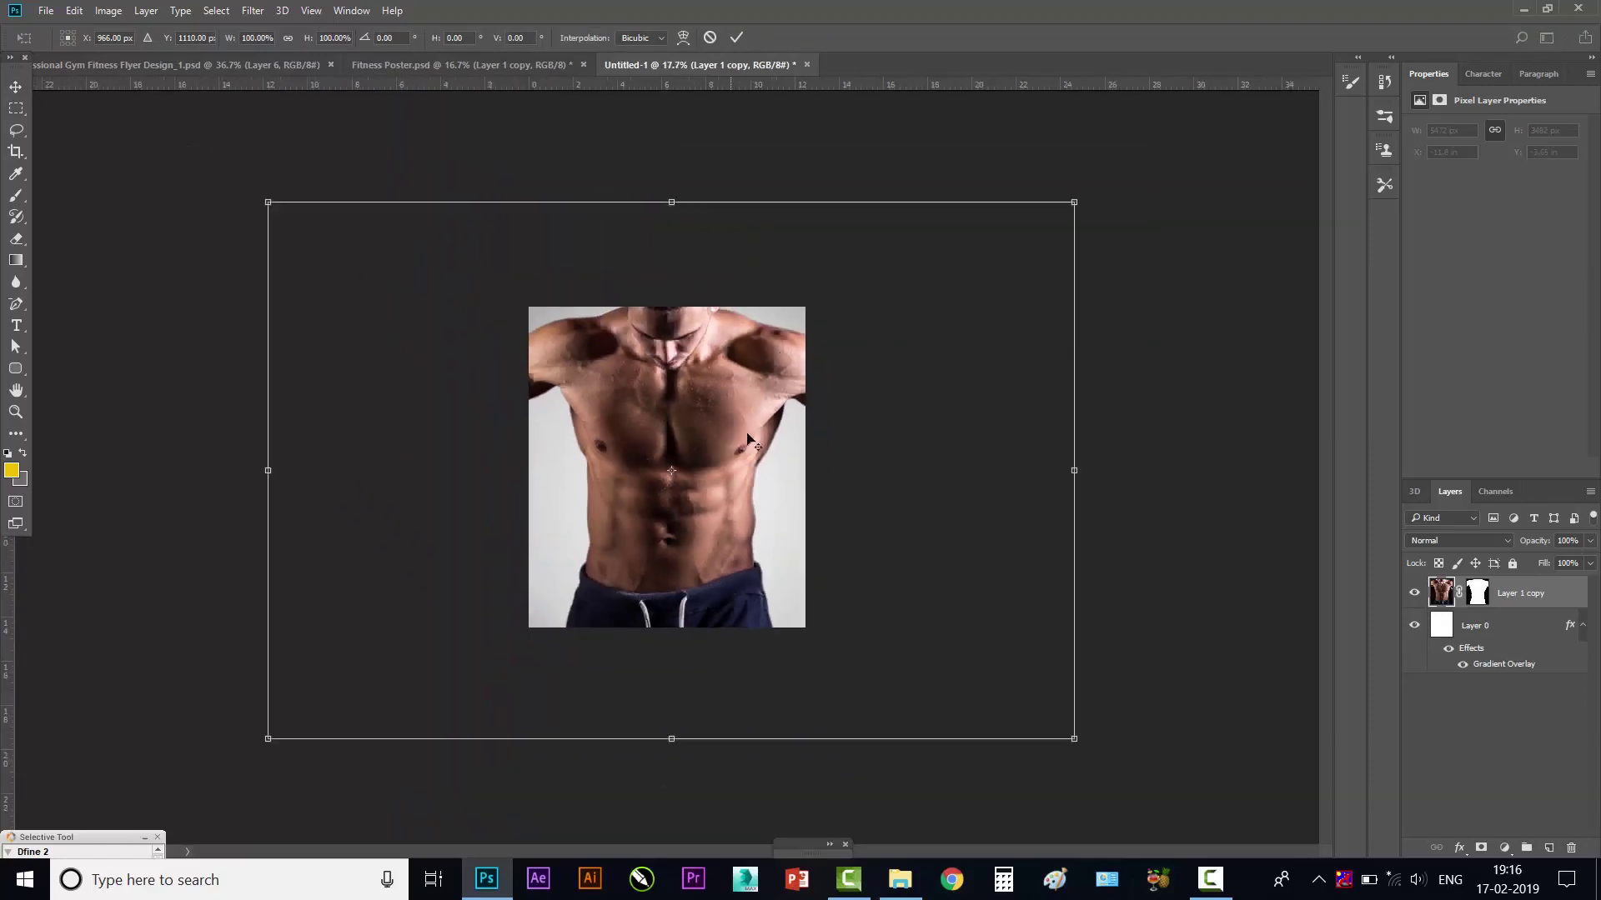
left_click_drag(1074, 202, 838, 359)
scroll(670, 499, "up", 2)
scroll(784, 467, "up", 1)
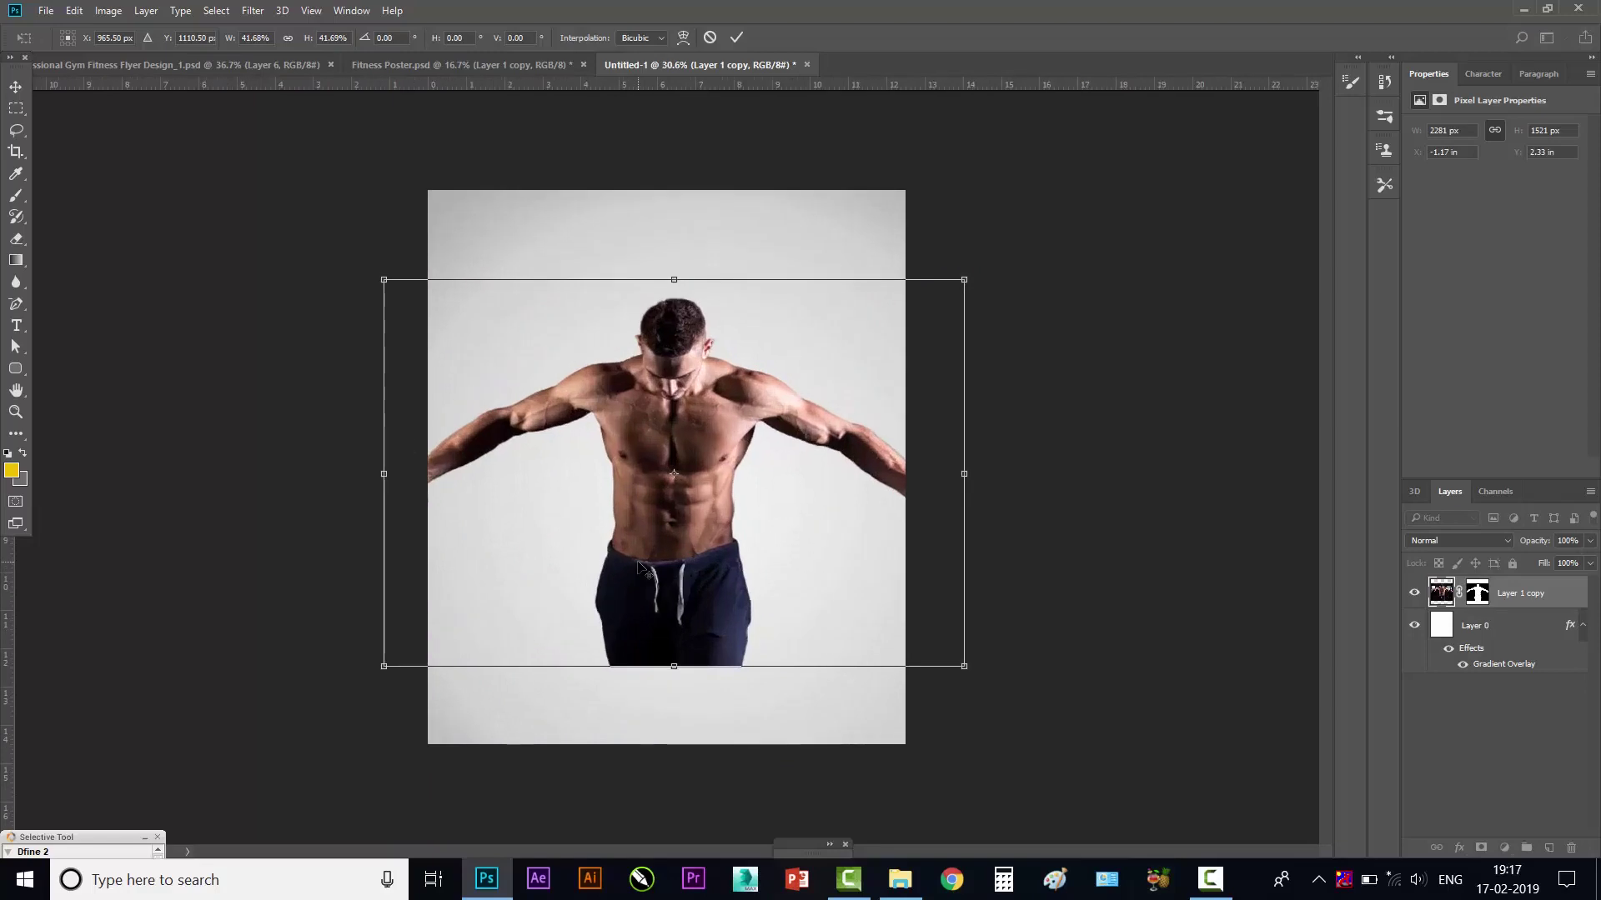
scroll(907, 429, "up", 1)
left_click_drag(1028, 247, 980, 284)
left_click_drag(734, 414, 733, 544)
key("Return")
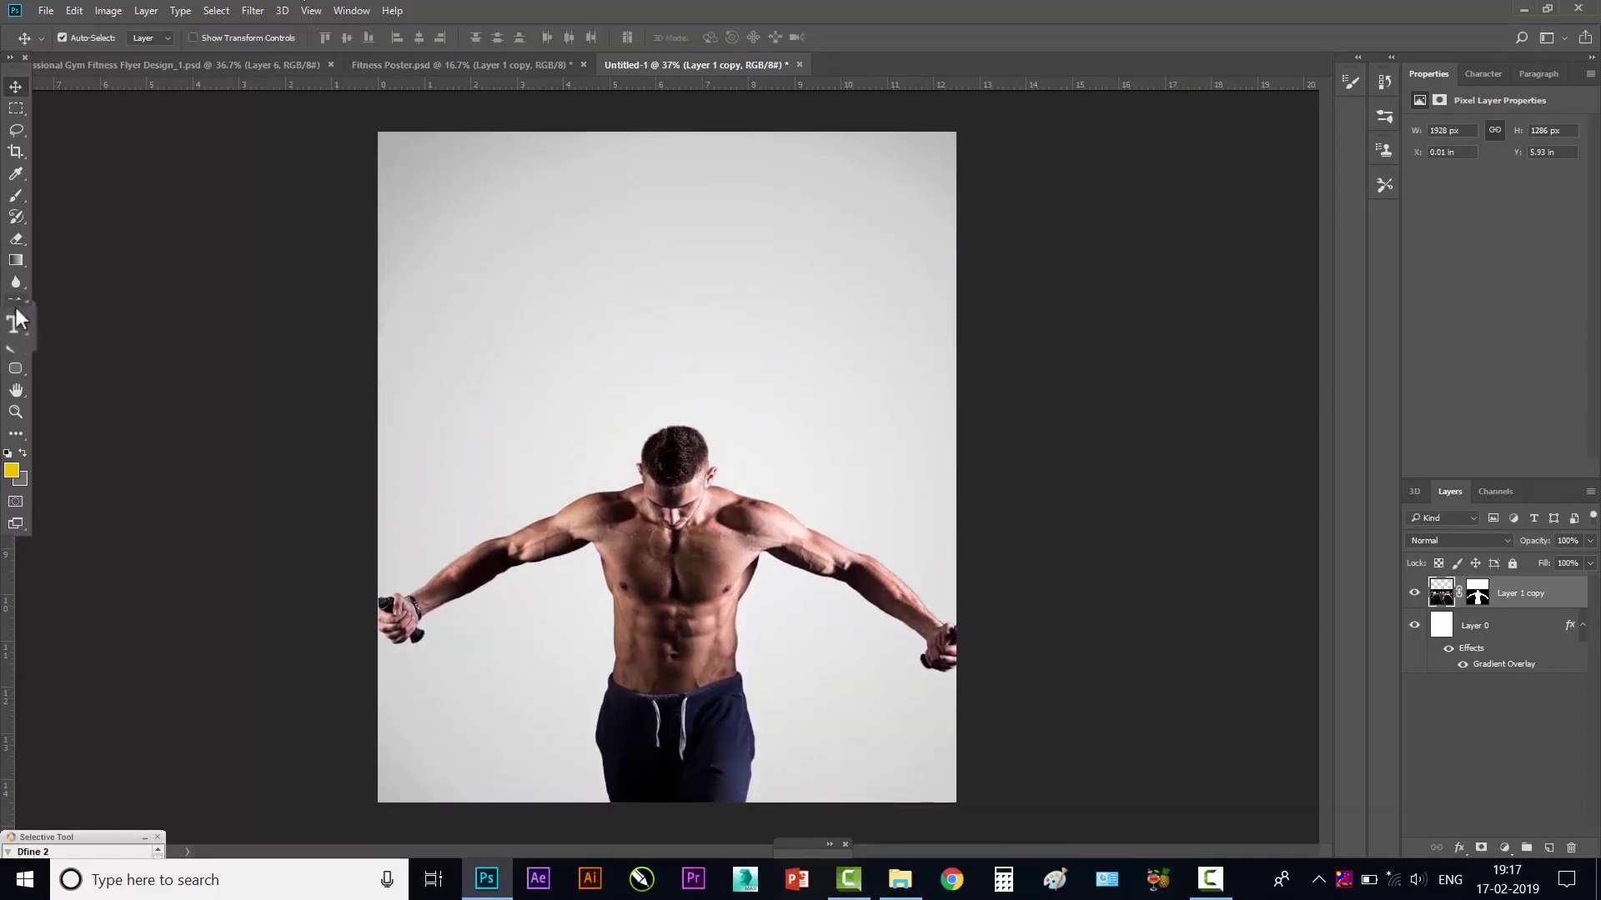
- Type the headline 'SHAPE UP' near the top of the flyer
left_click(16, 325)
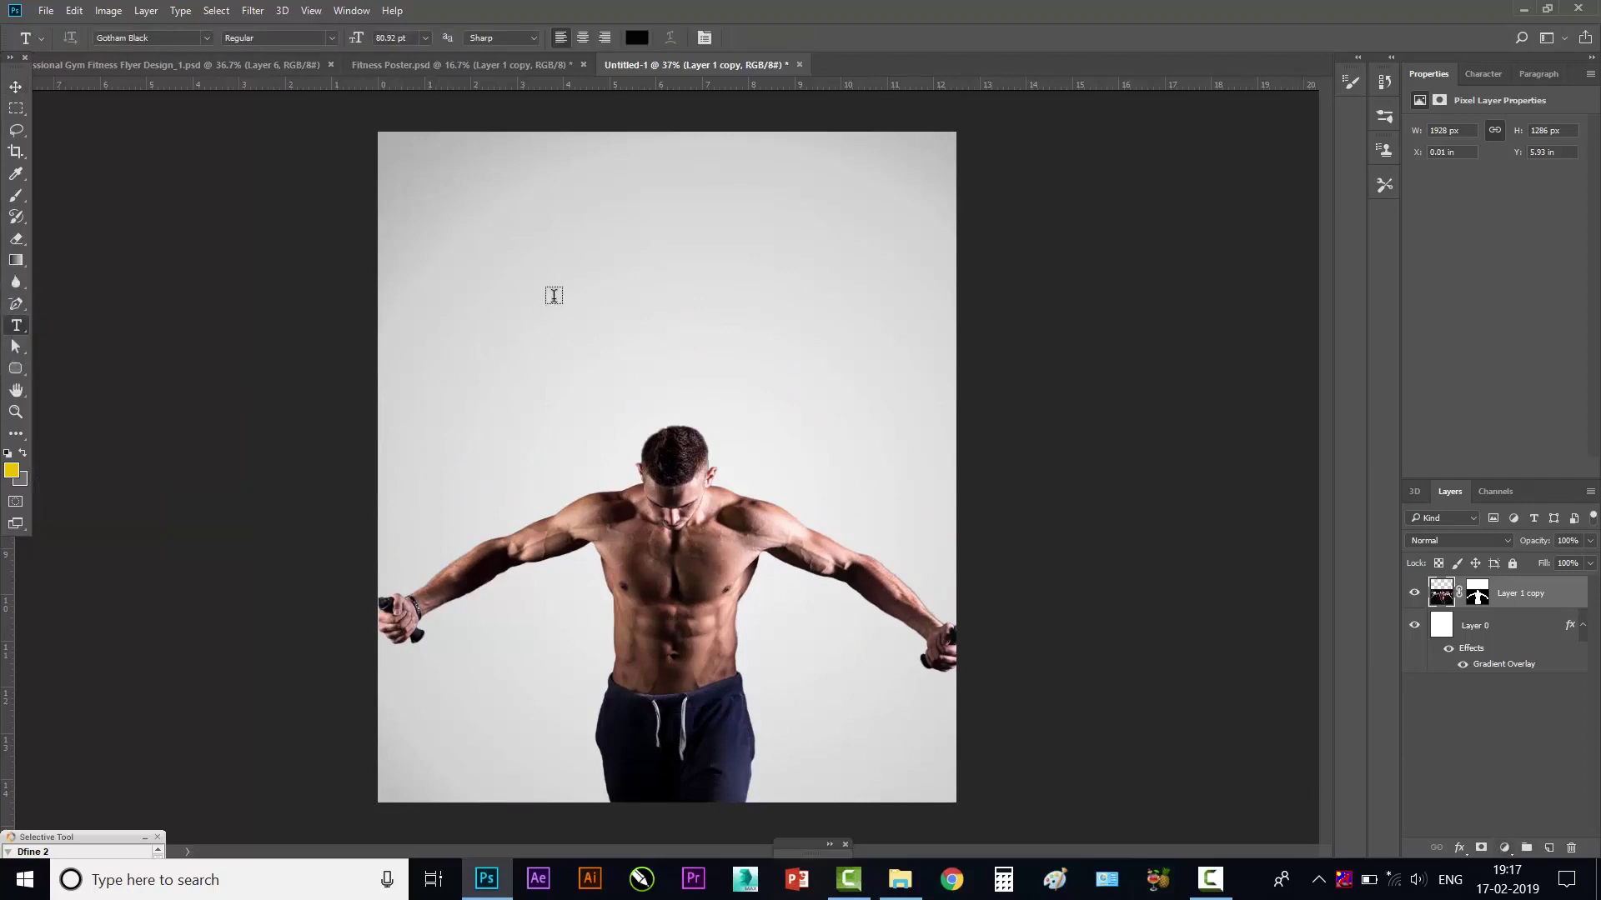
left_click(540, 251)
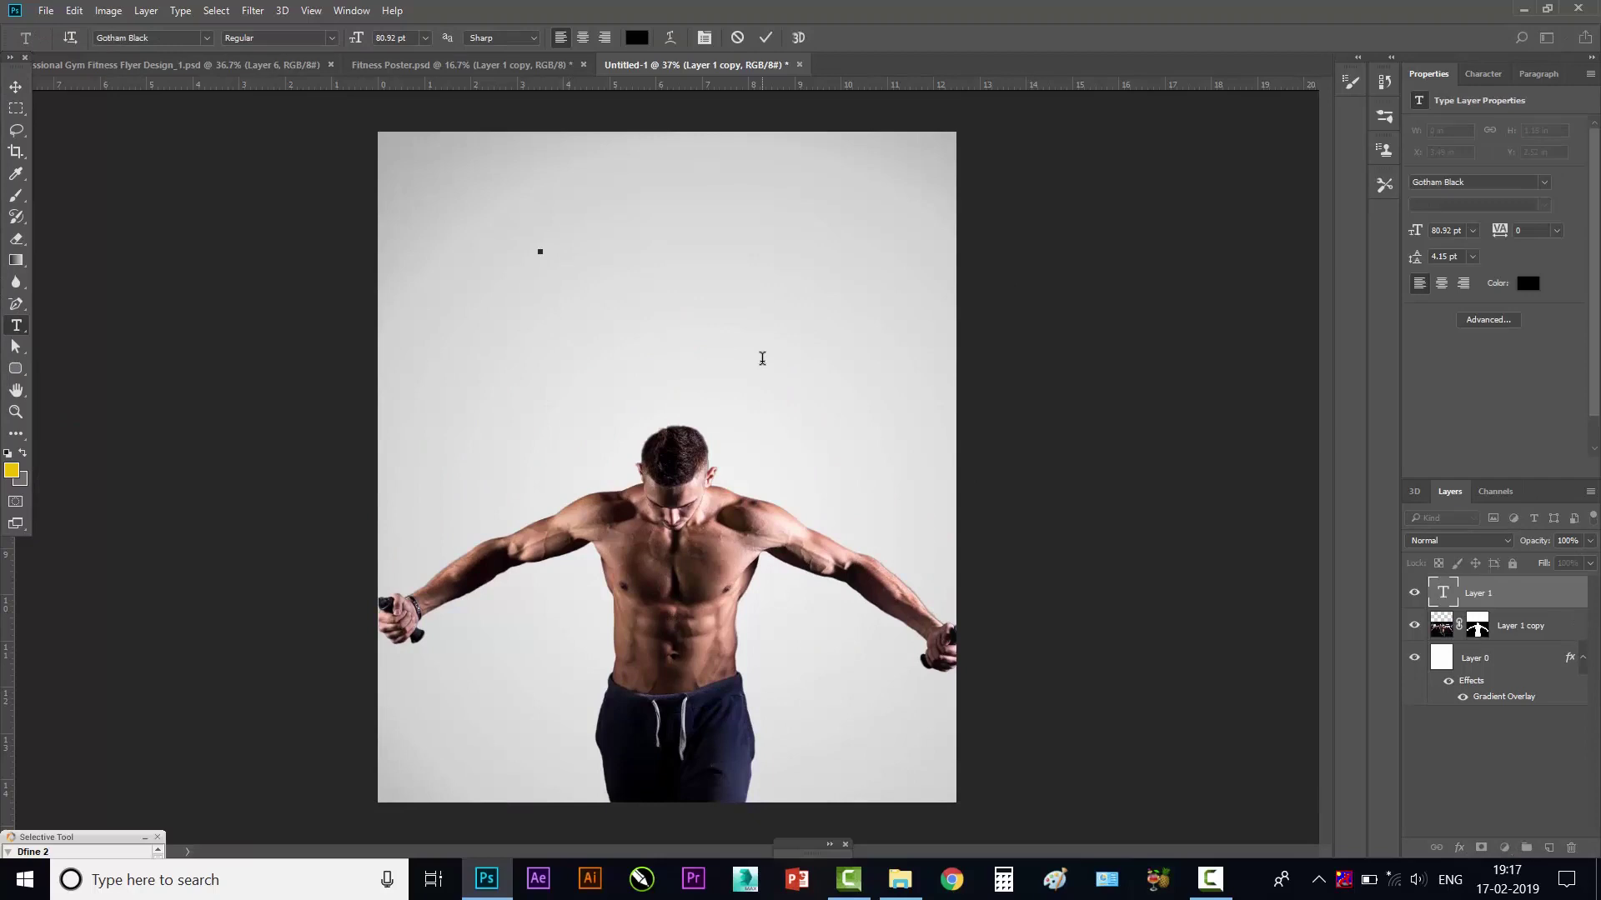
type("S")
type("HAP")
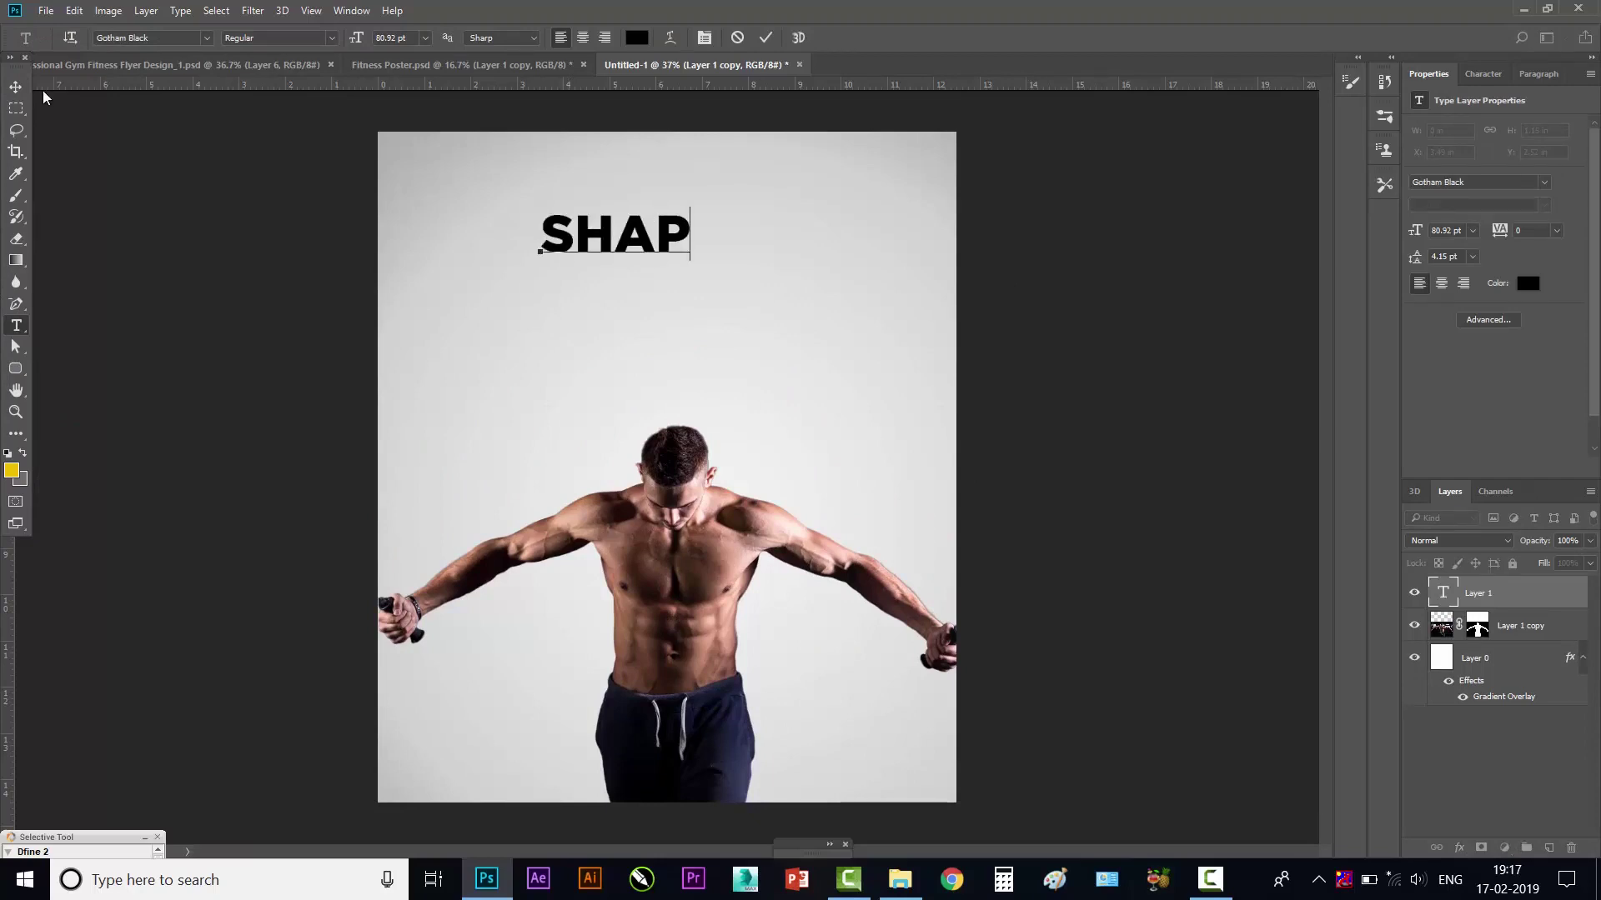
type("E ")
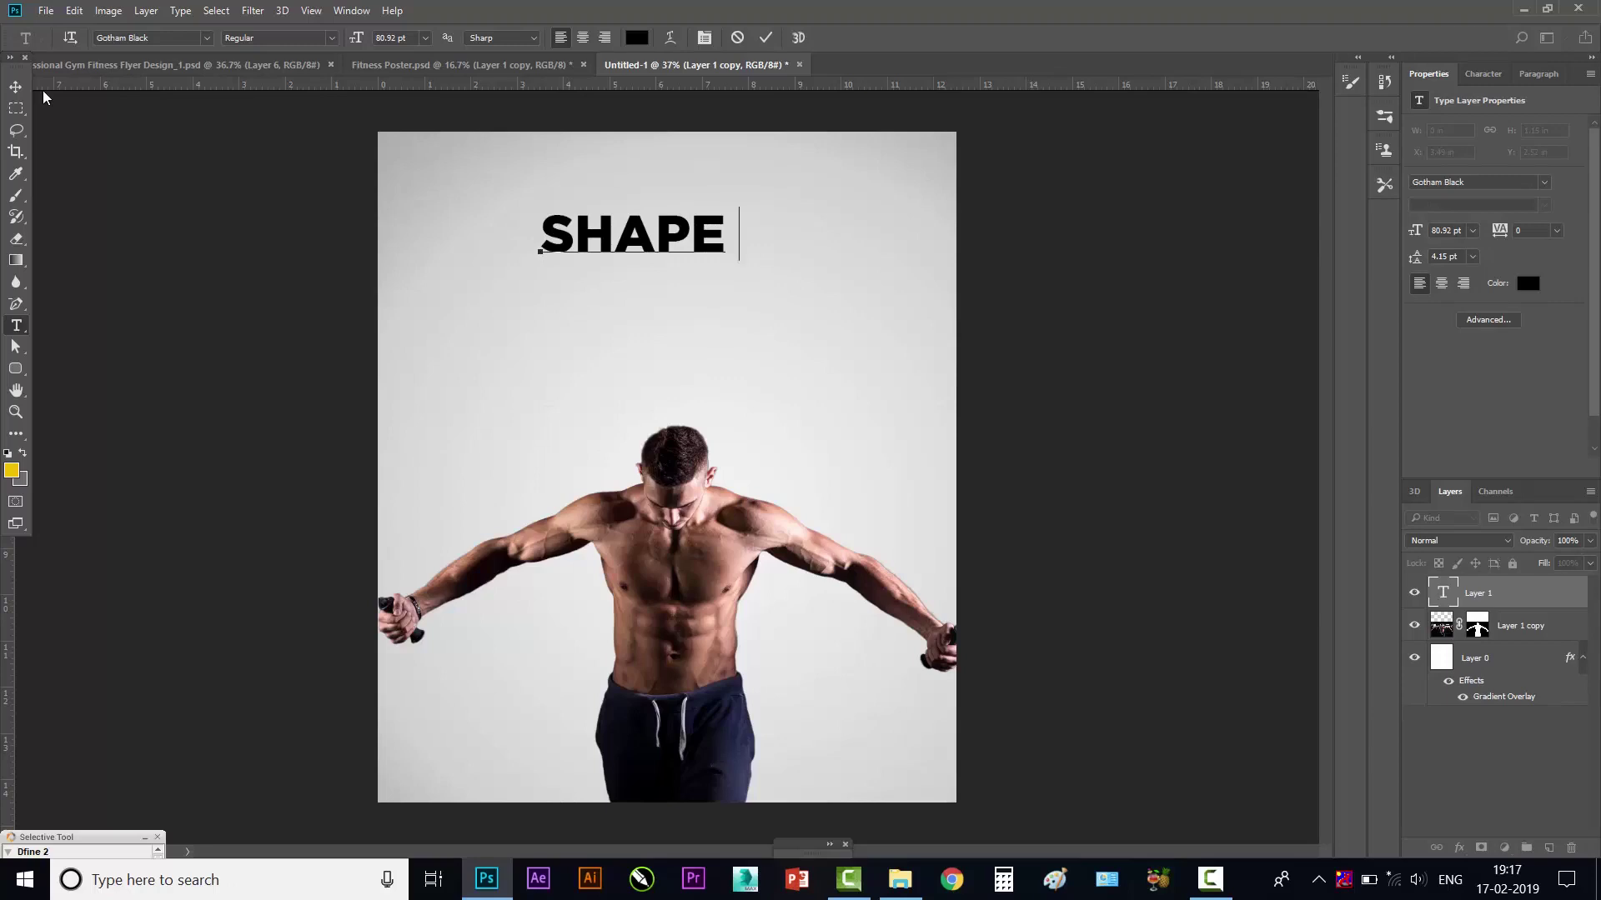
type("UP")
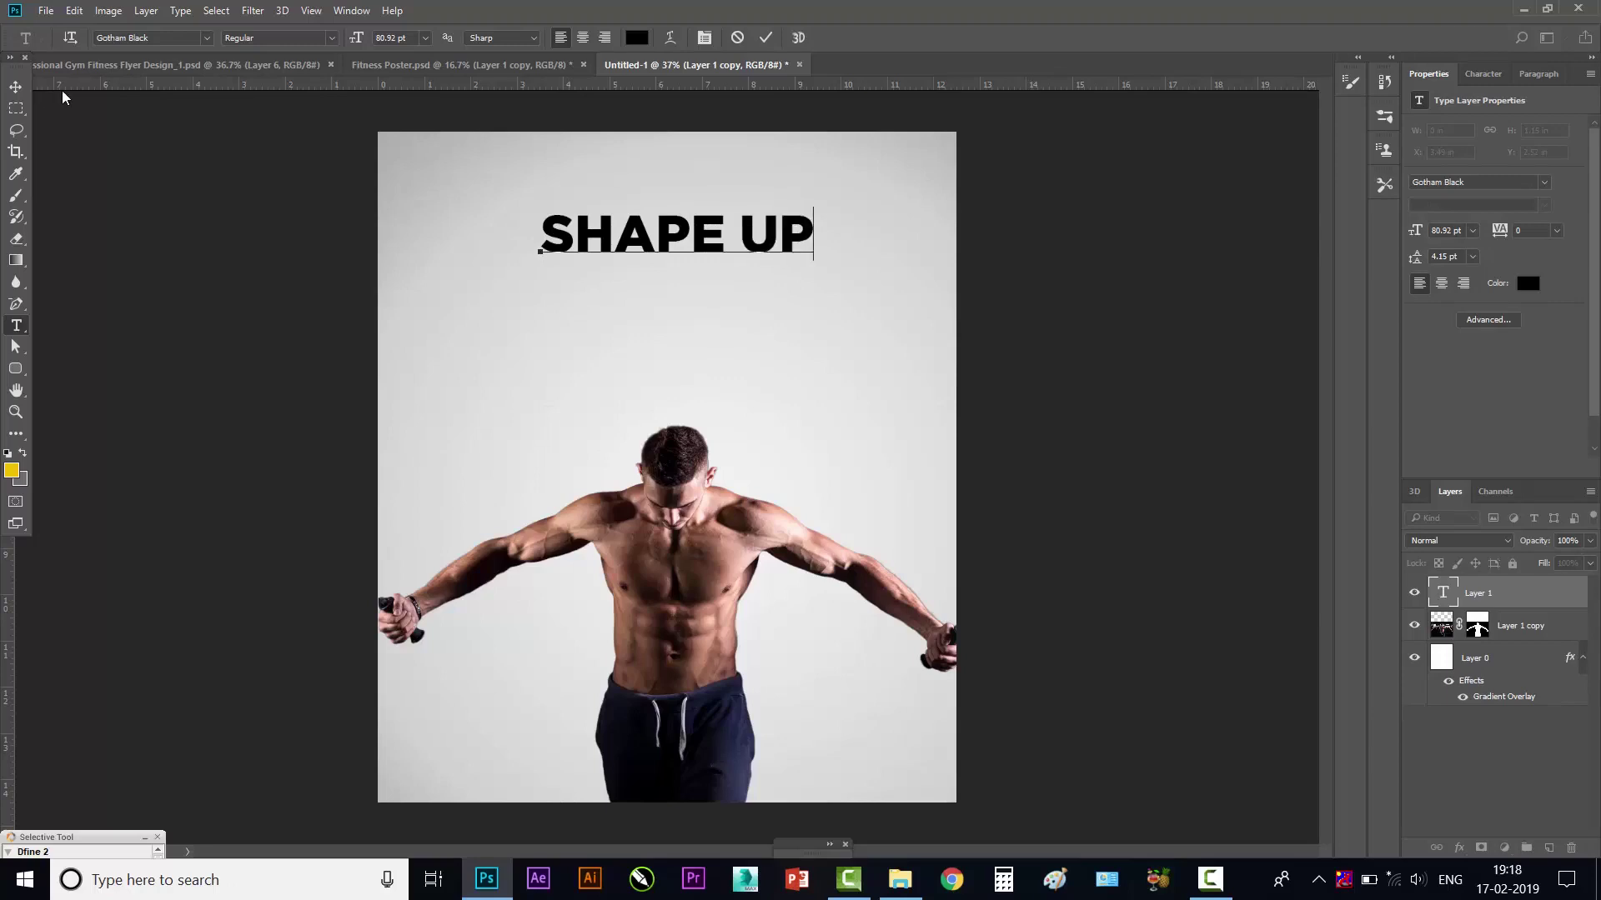
left_click(16, 86)
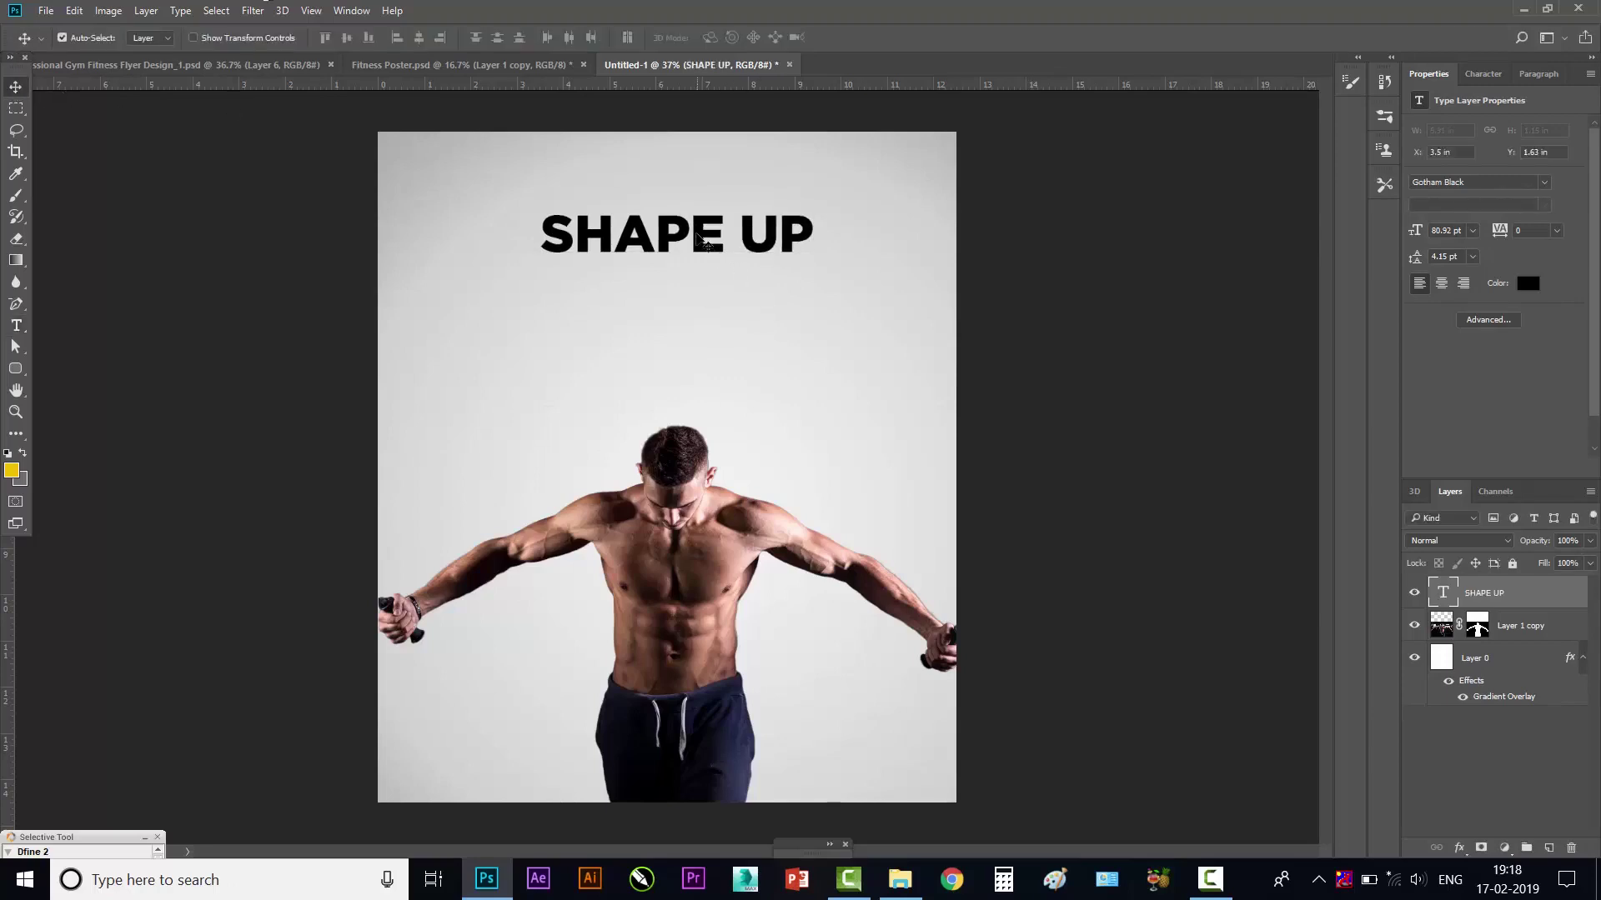
- Move SHAPE UP slightly lower and enlarge it to about 114 pt
left_click_drag(705, 246, 695, 275)
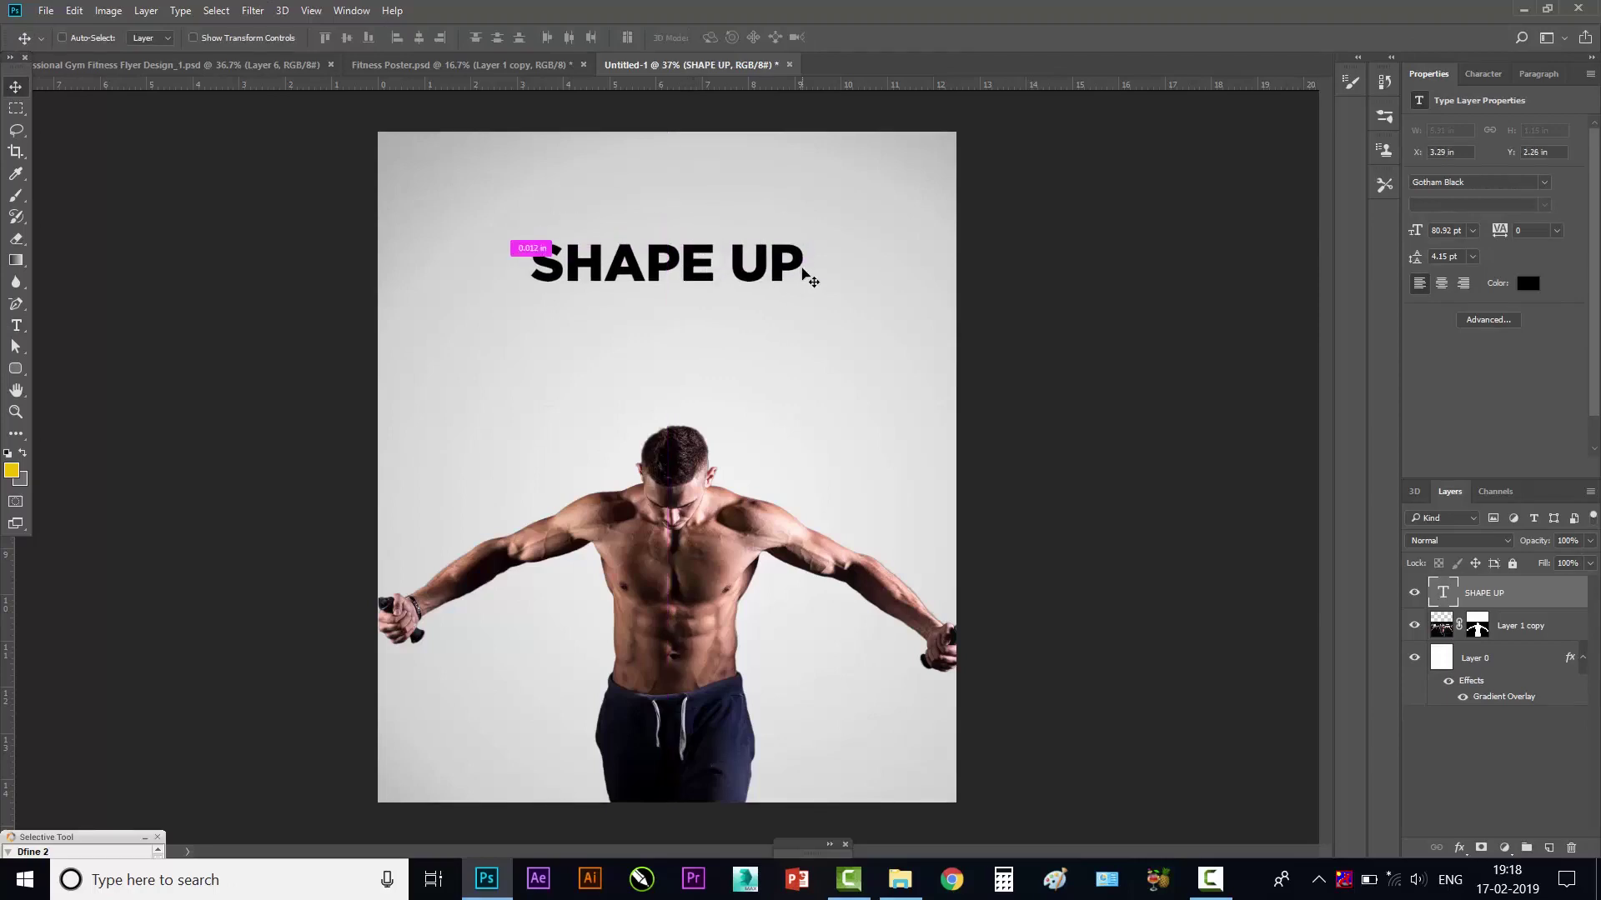
key("ctrl+t")
left_click_drag(803, 235, 864, 218)
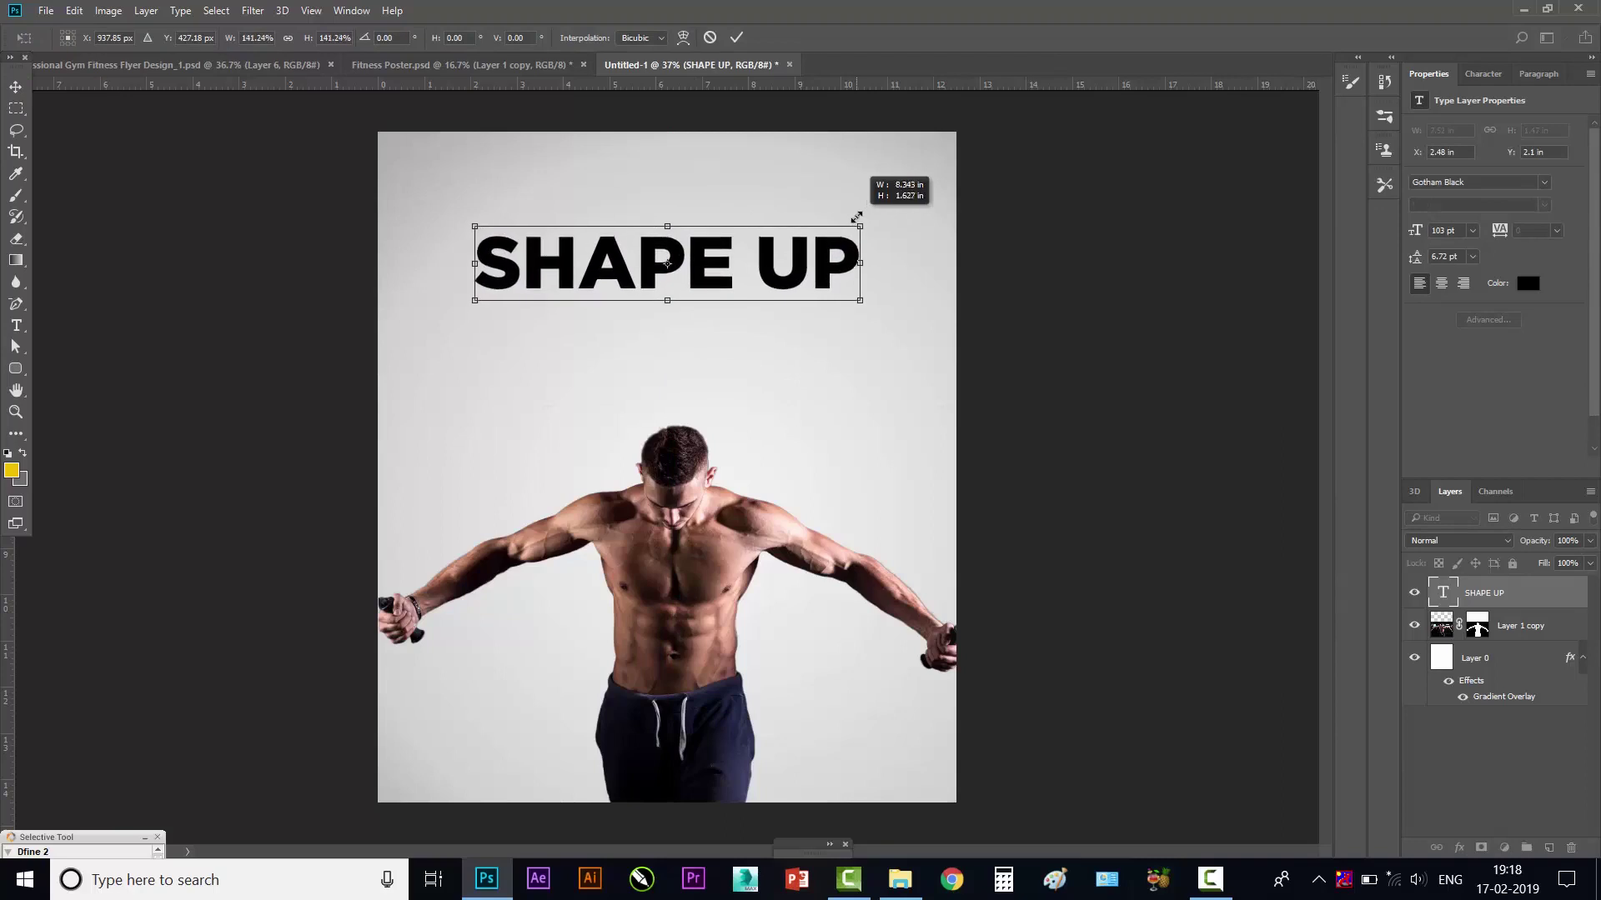
key("Return")
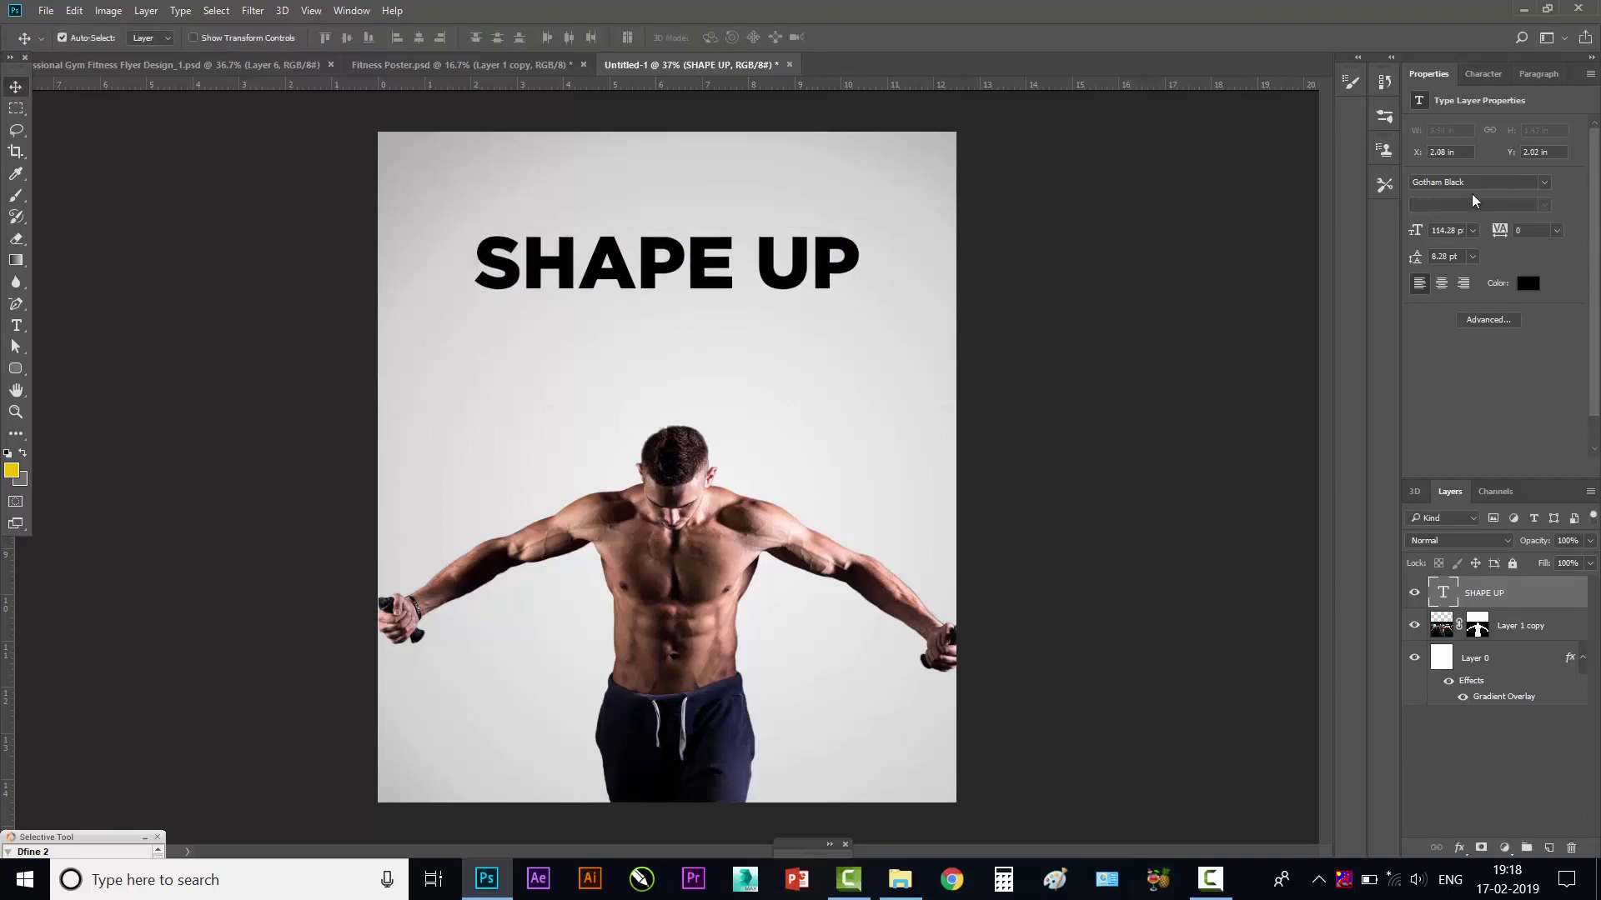
left_click_drag(1416, 231, 1443, 233)
key("ctrl+z")
- Change the SHAPE UP font to Intro Rust G Base 2 Line
left_click(1521, 187)
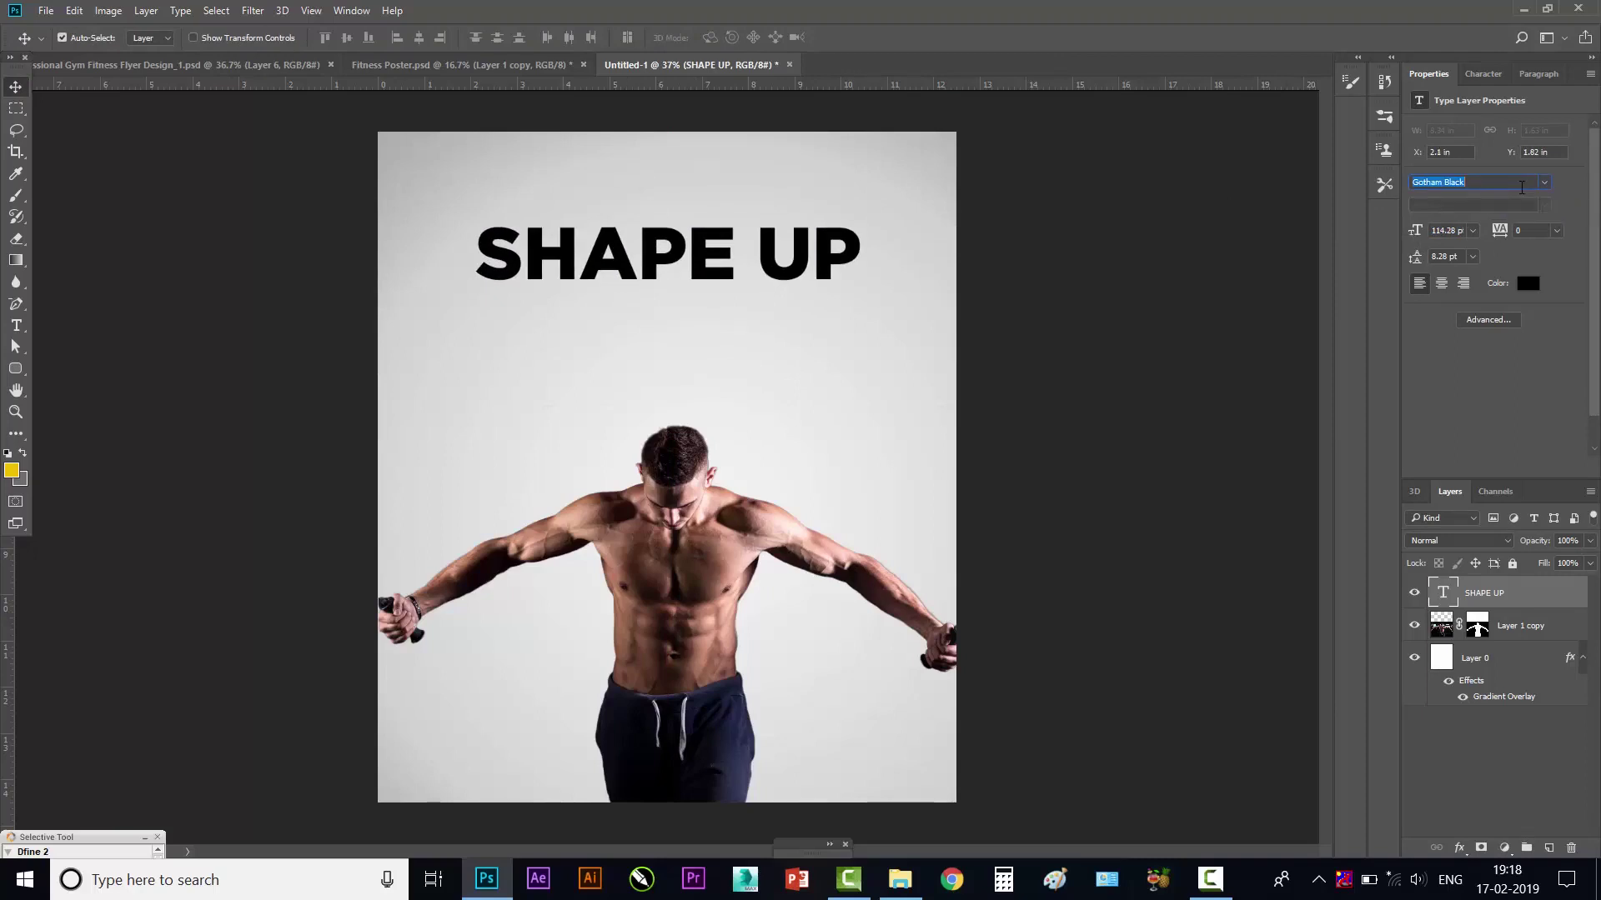
type("INT")
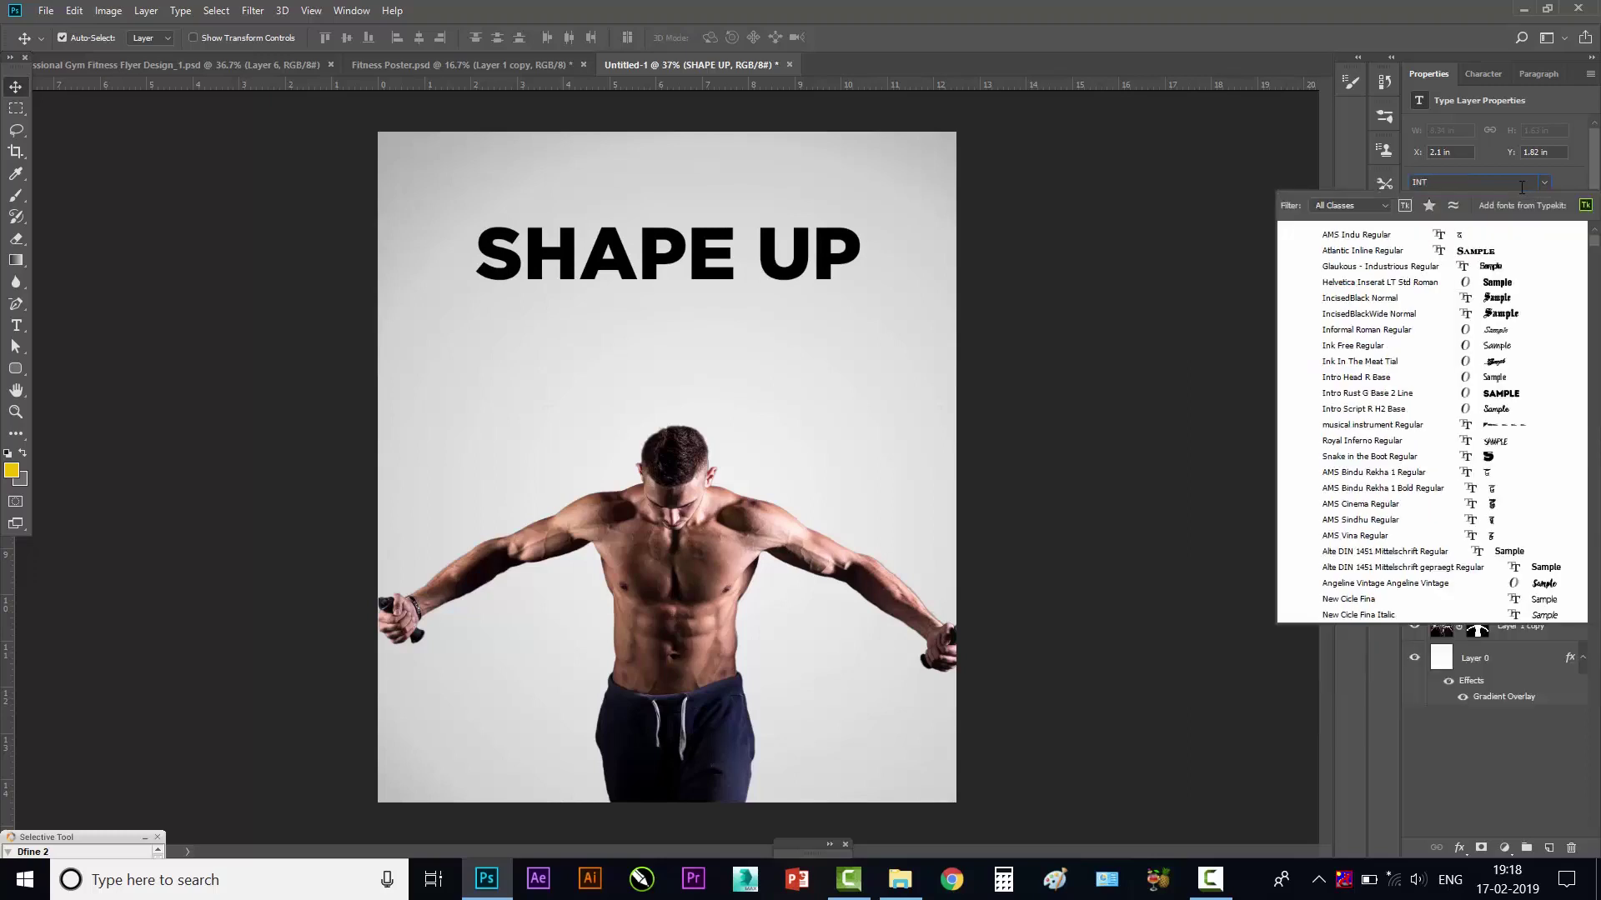
type("RO")
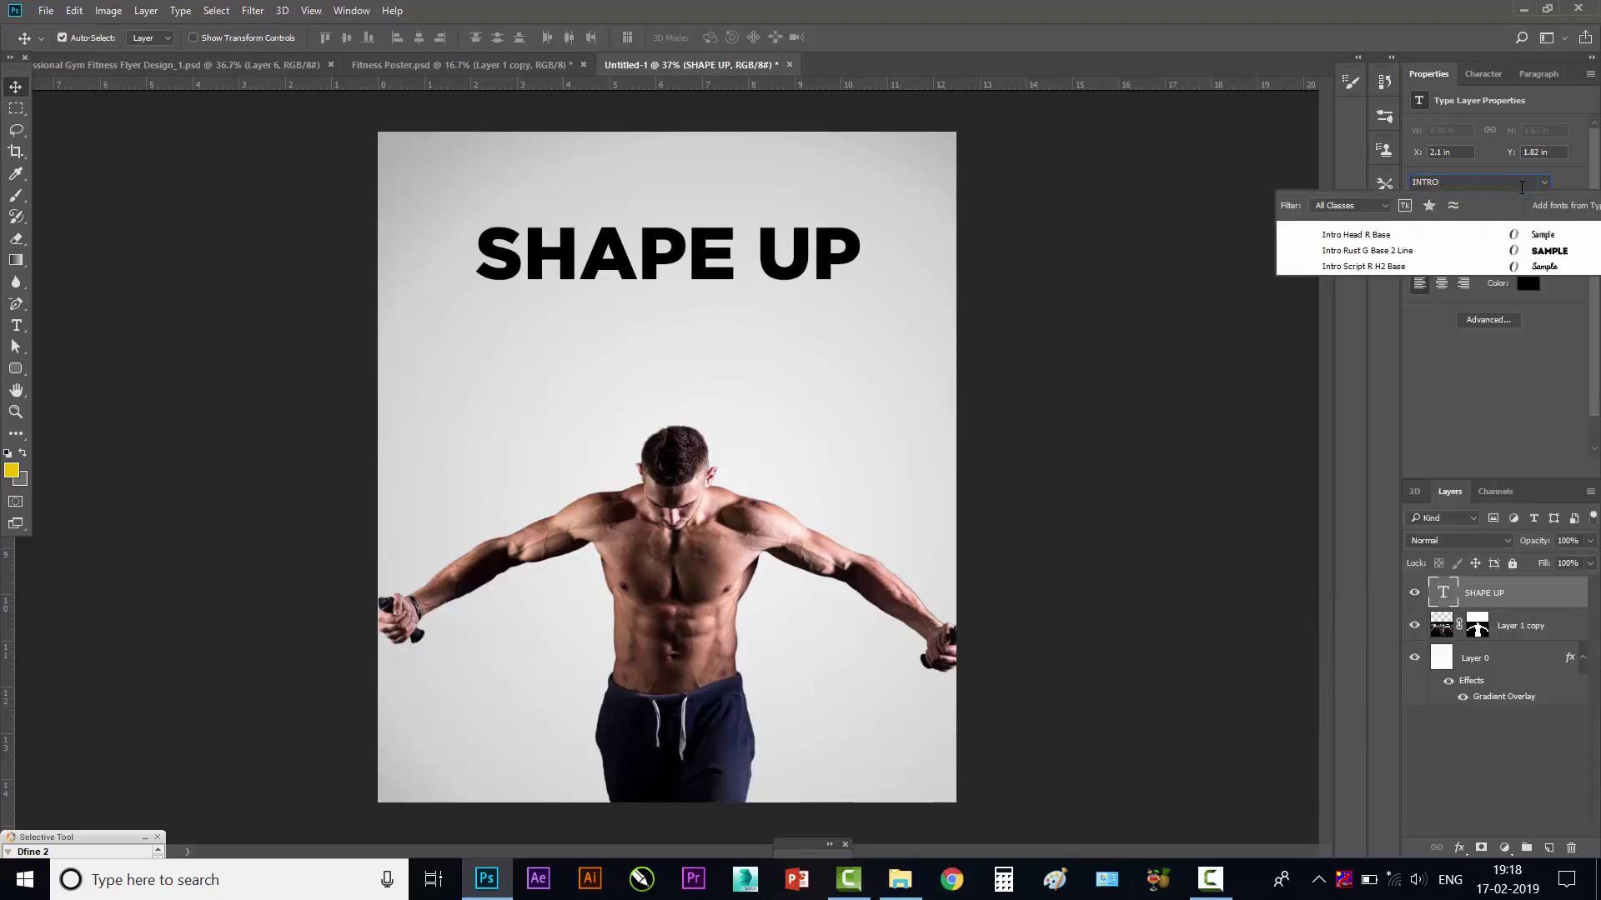
left_click(1511, 249)
- Nudge SHAPE UP right, then select the title layer in the Gym Fitness Flyer reference
left_click_drag(804, 257, 822, 258)
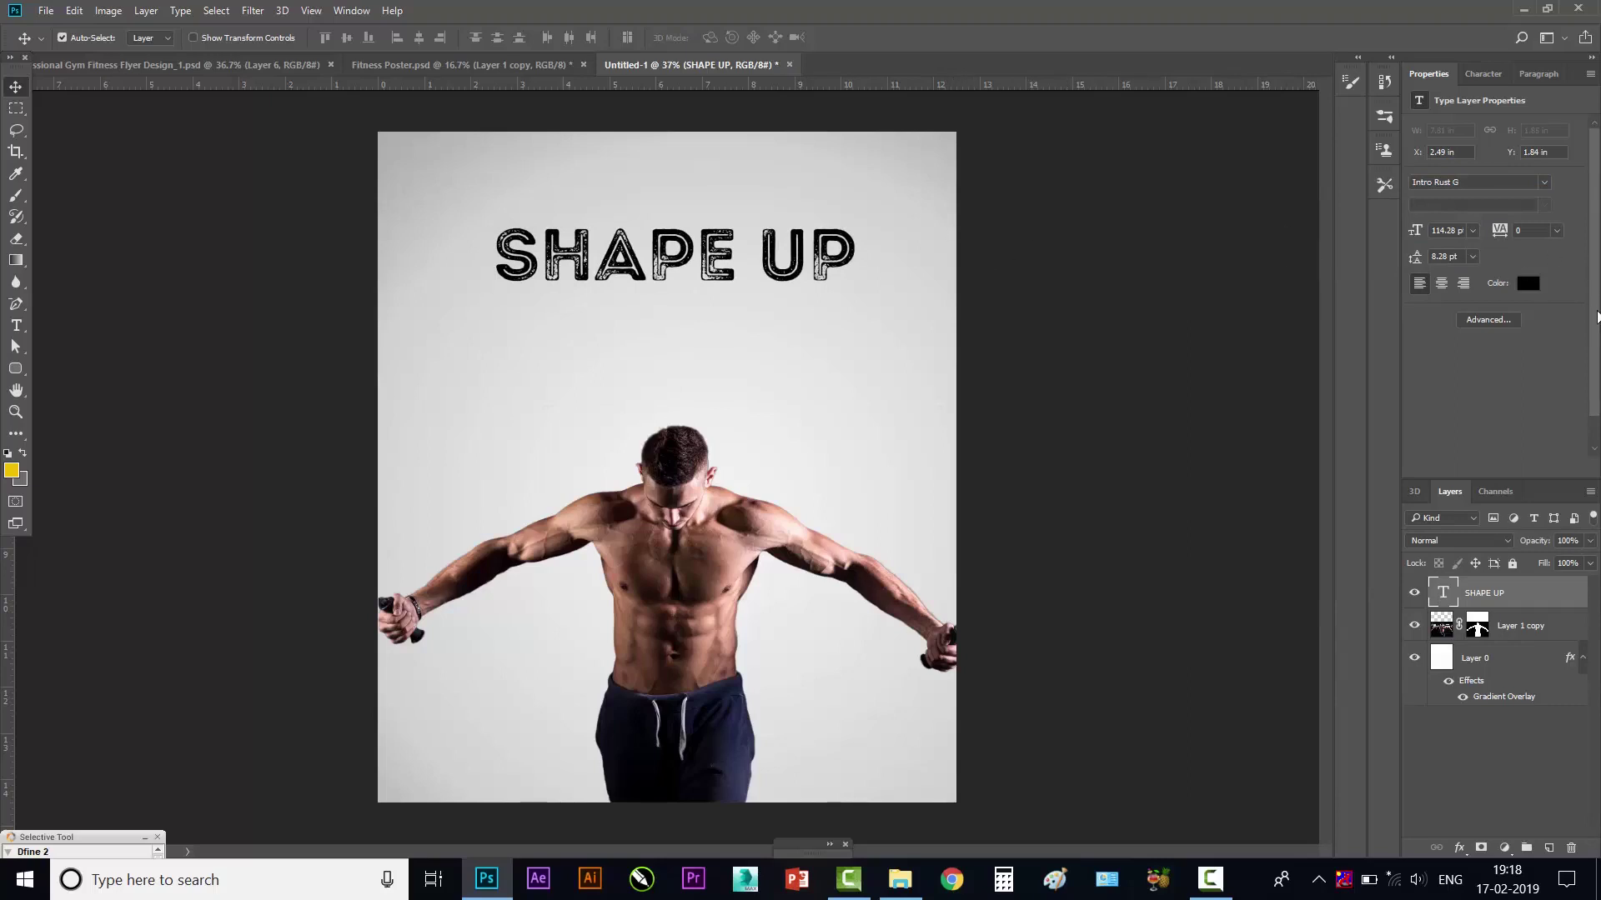
left_click(256, 67)
left_click(673, 262)
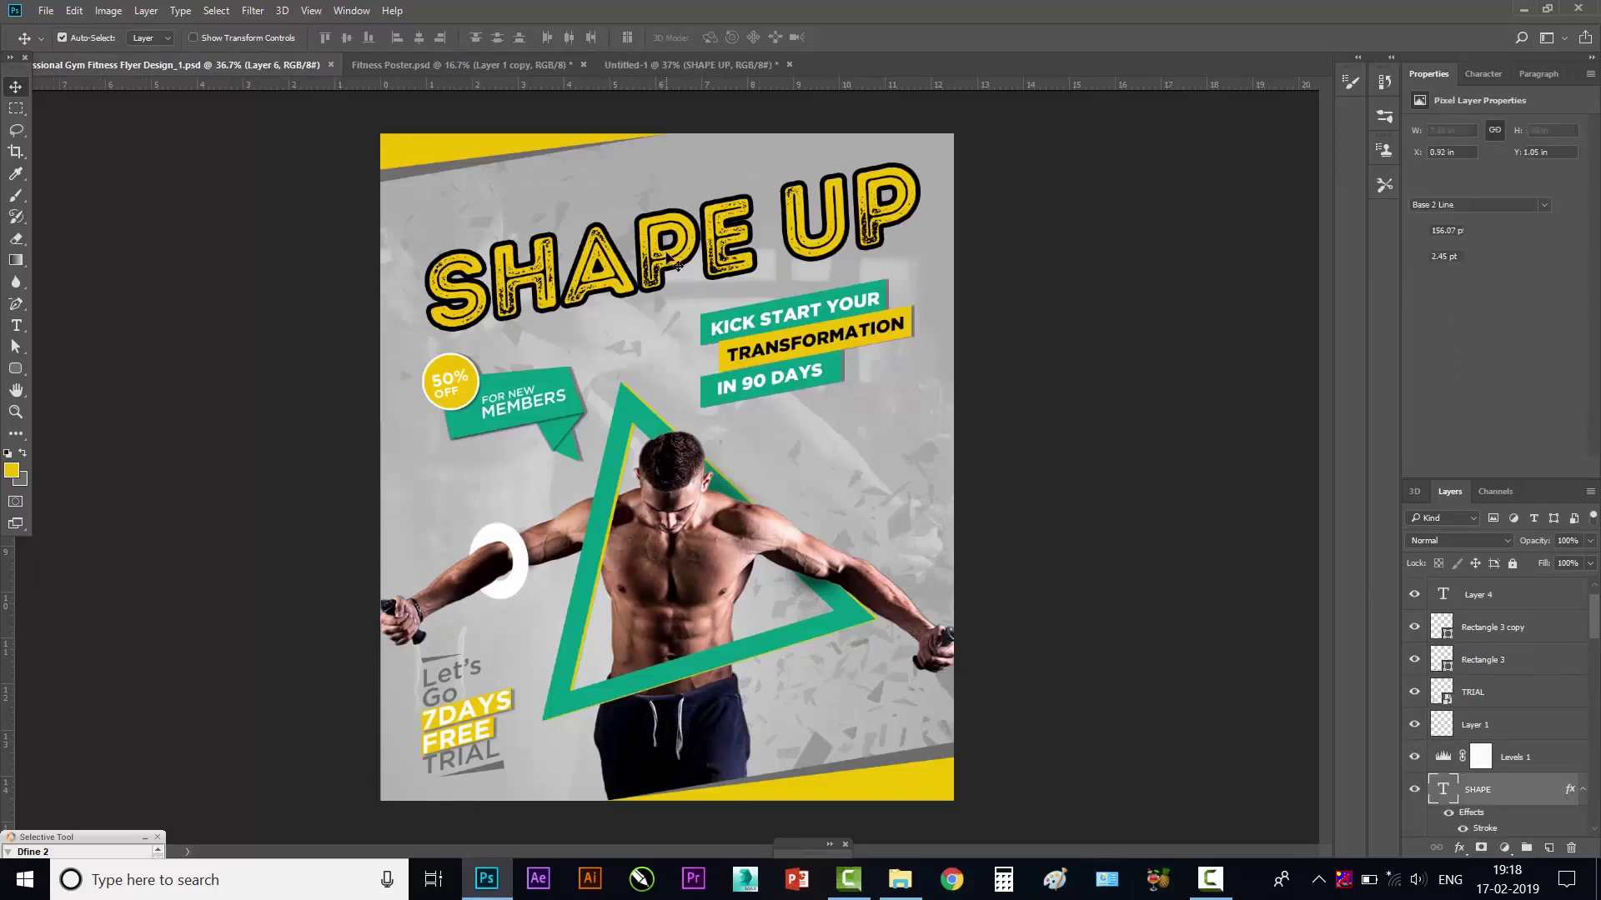
- Colour SHAPE UP yellow #efbf01, copied from the reference flyer's title colour
left_click(11, 472)
left_click(1329, 613)
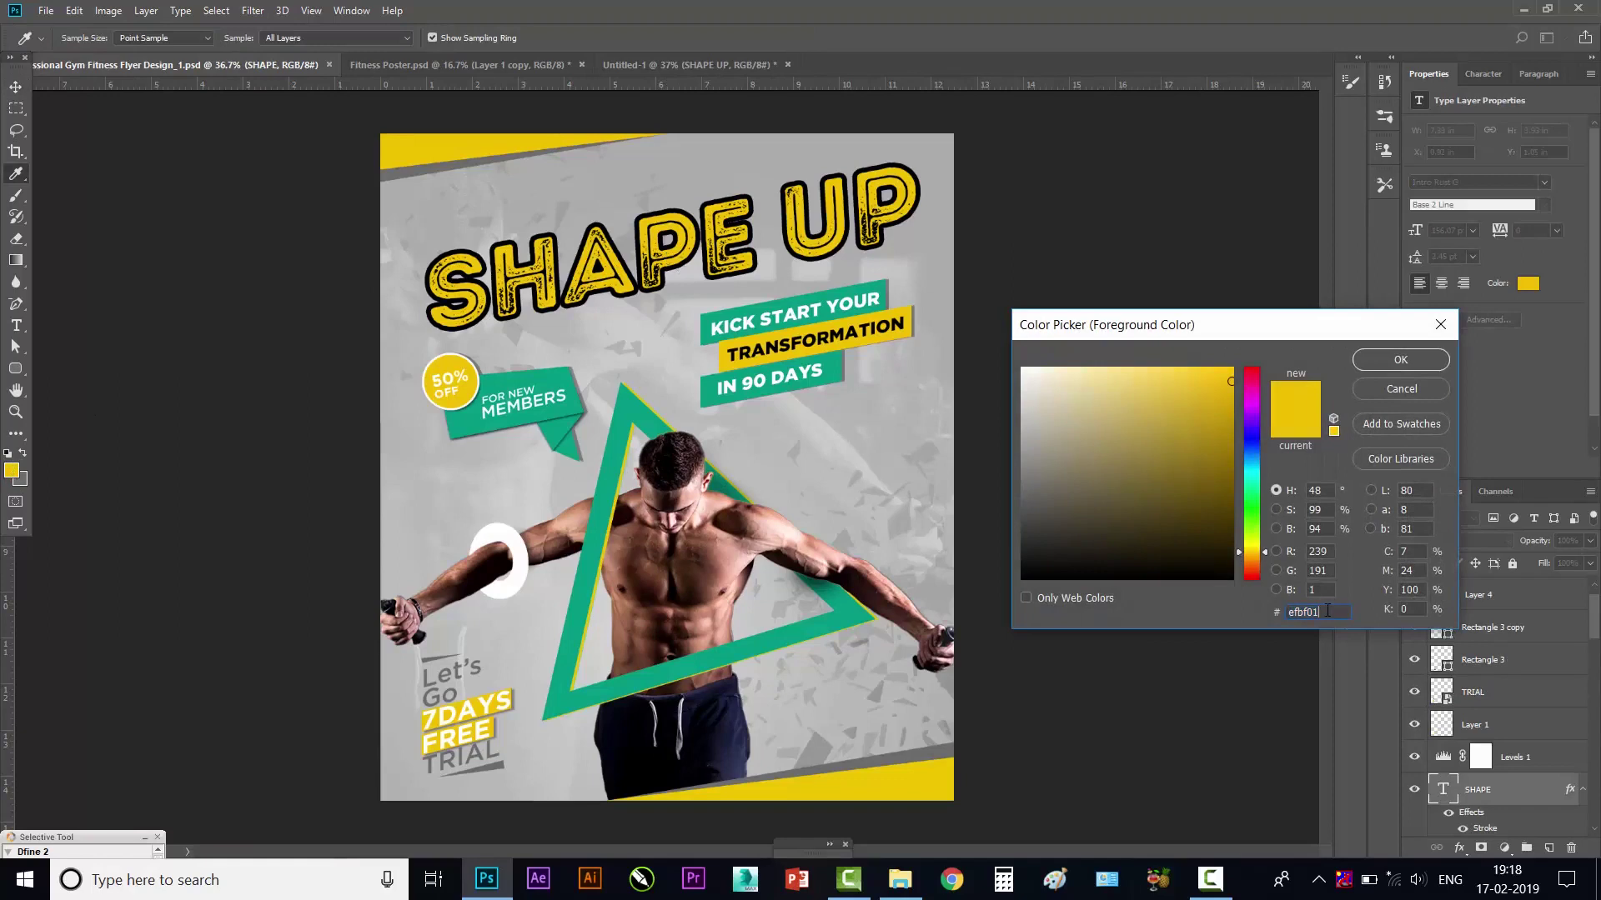
left_click_drag(1339, 613, 1233, 613)
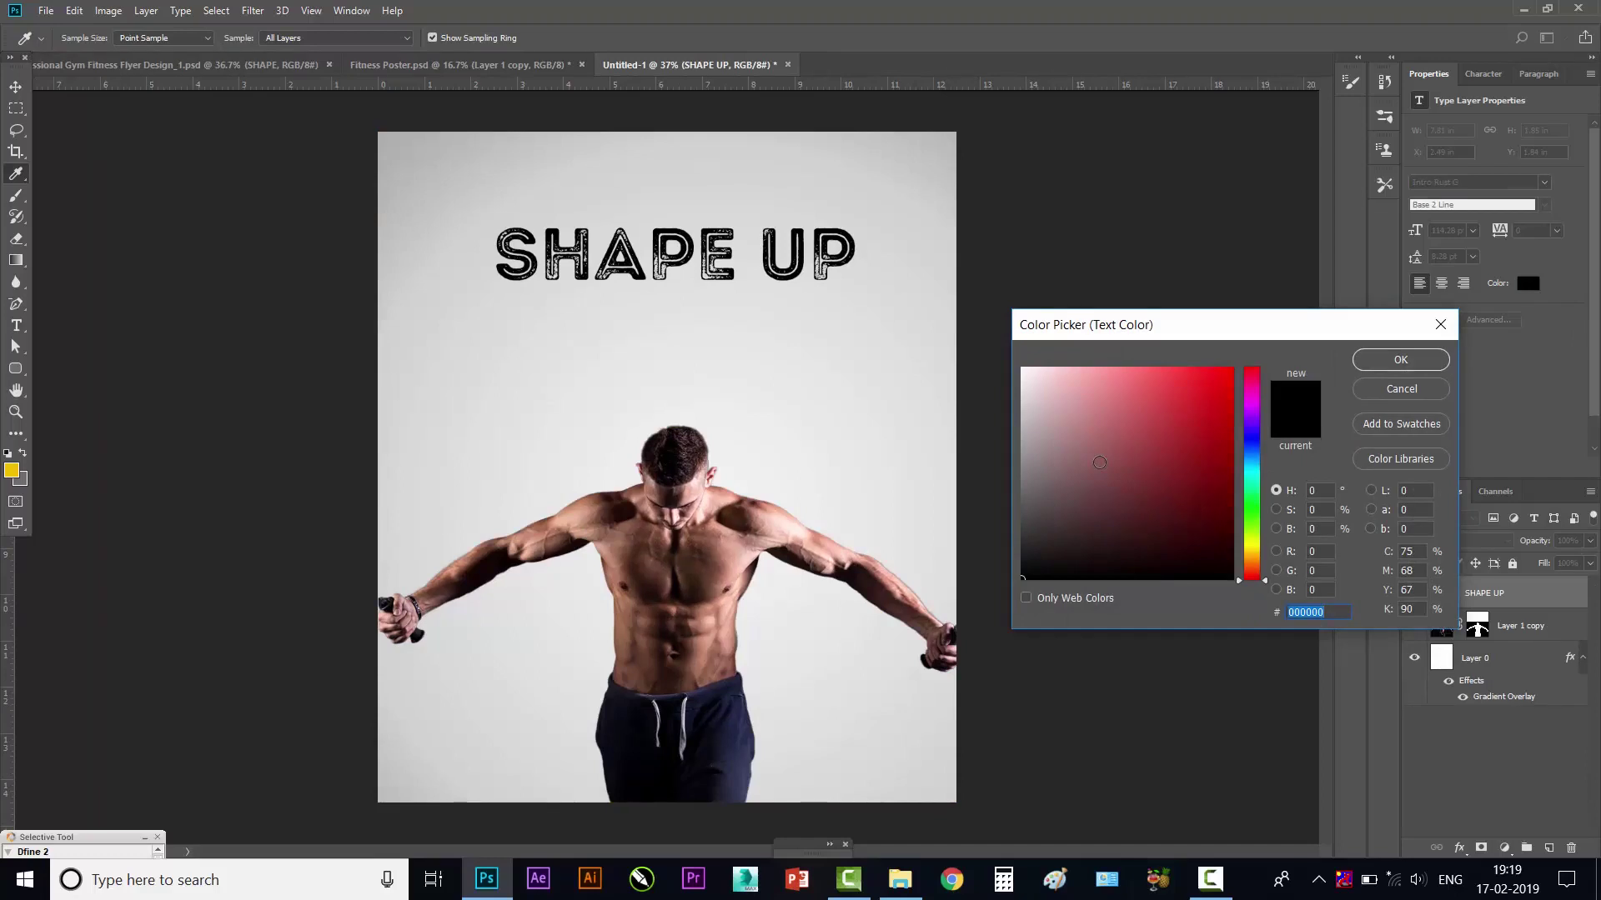
type("efbf01")
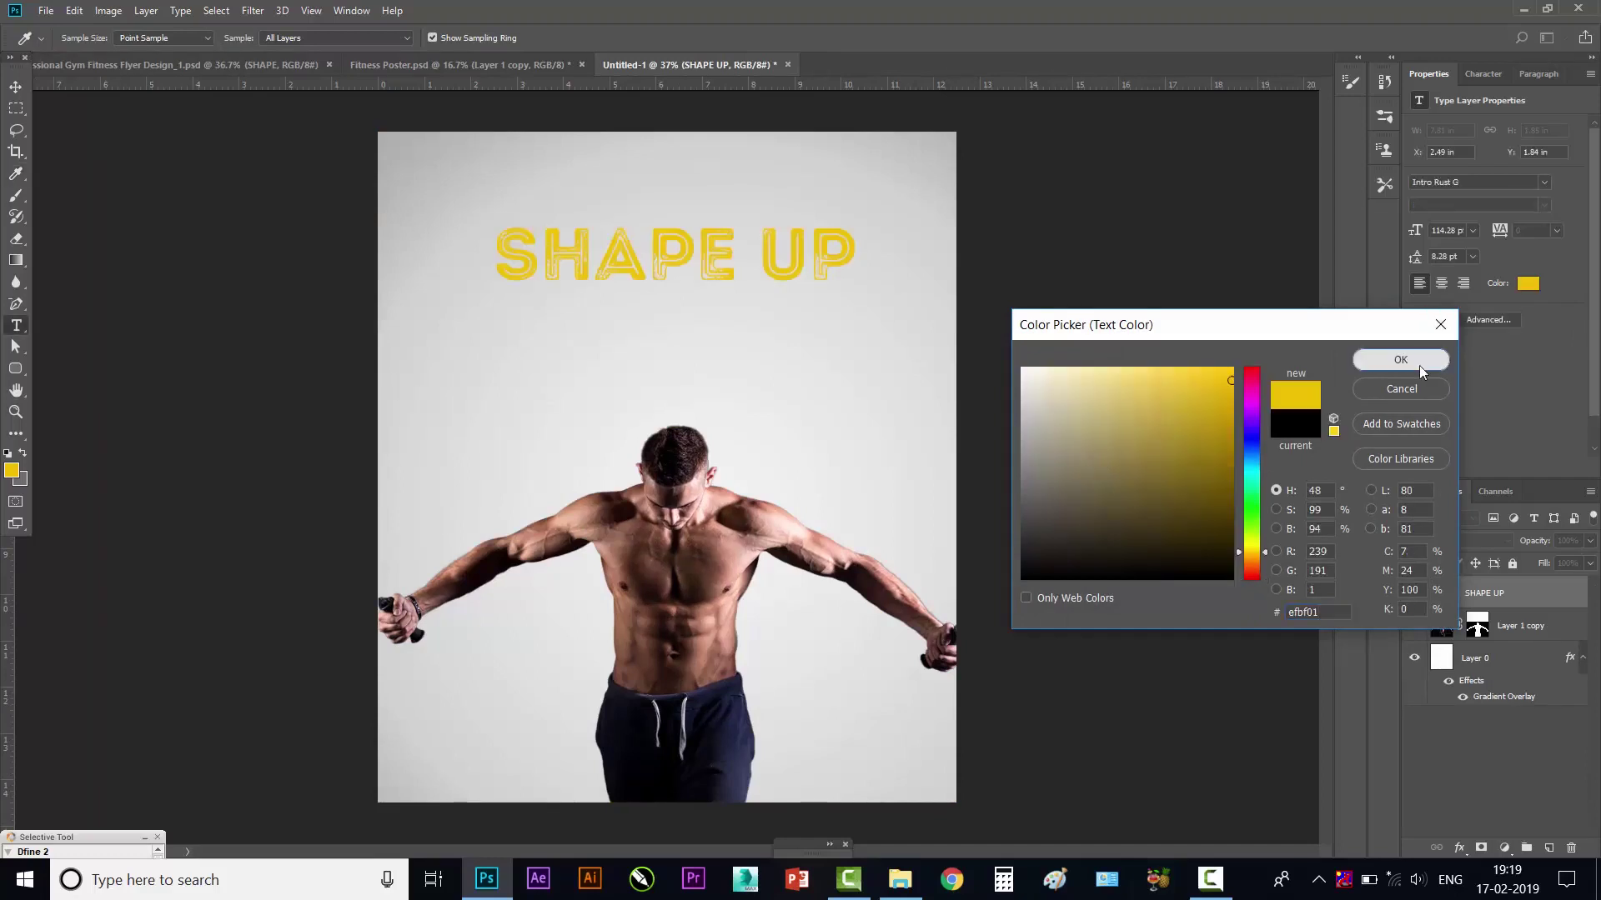
left_click(1419, 366)
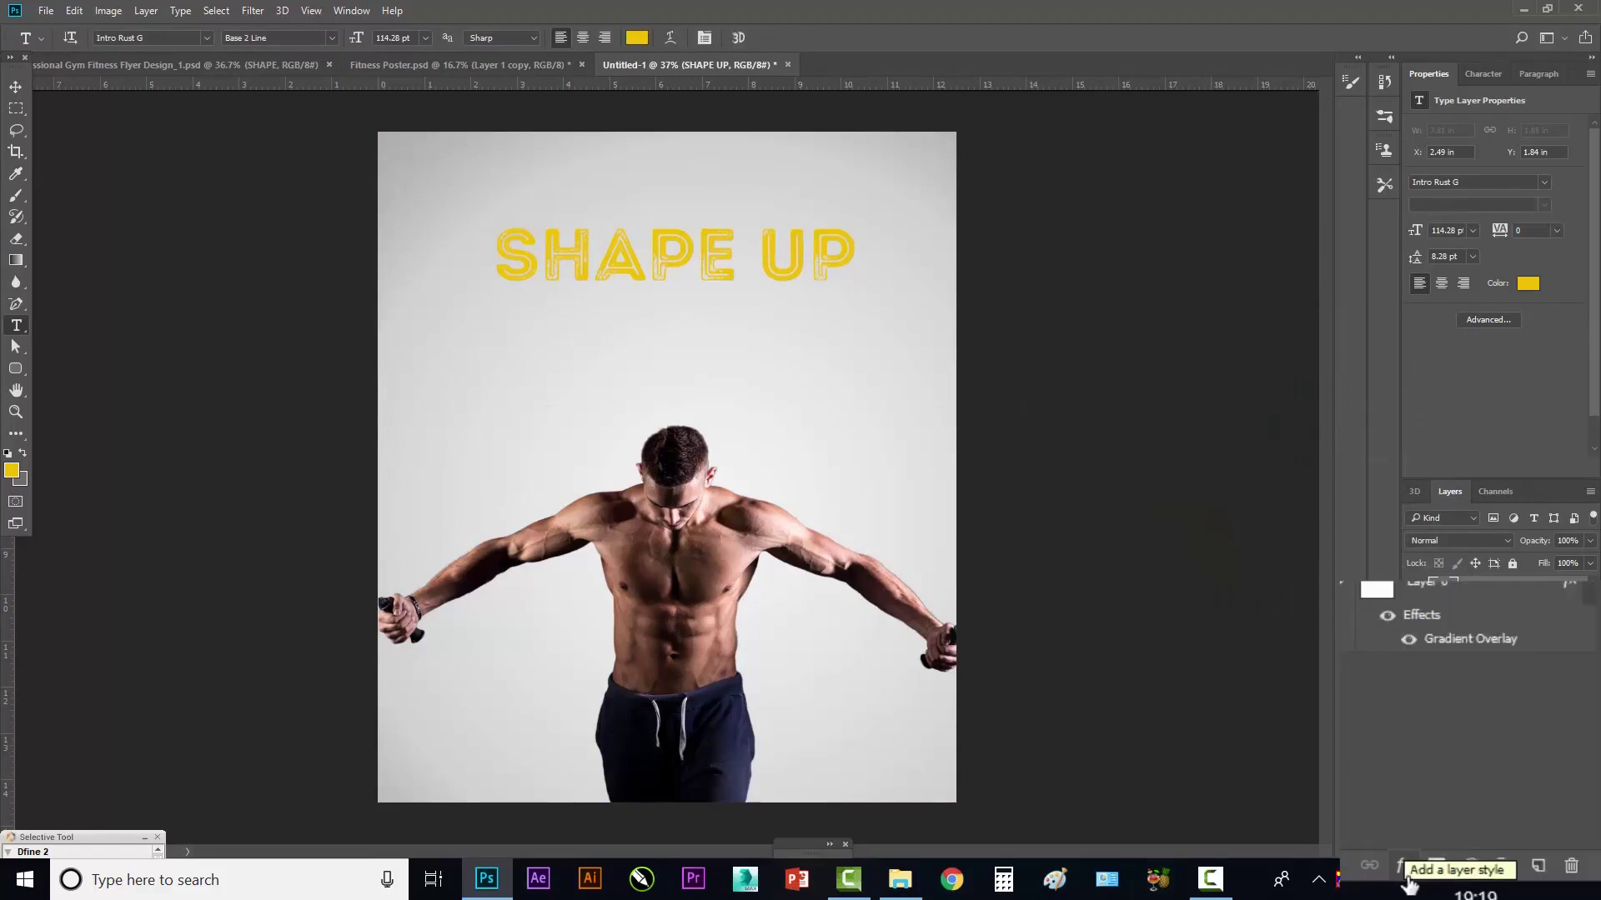
left_click(1405, 874)
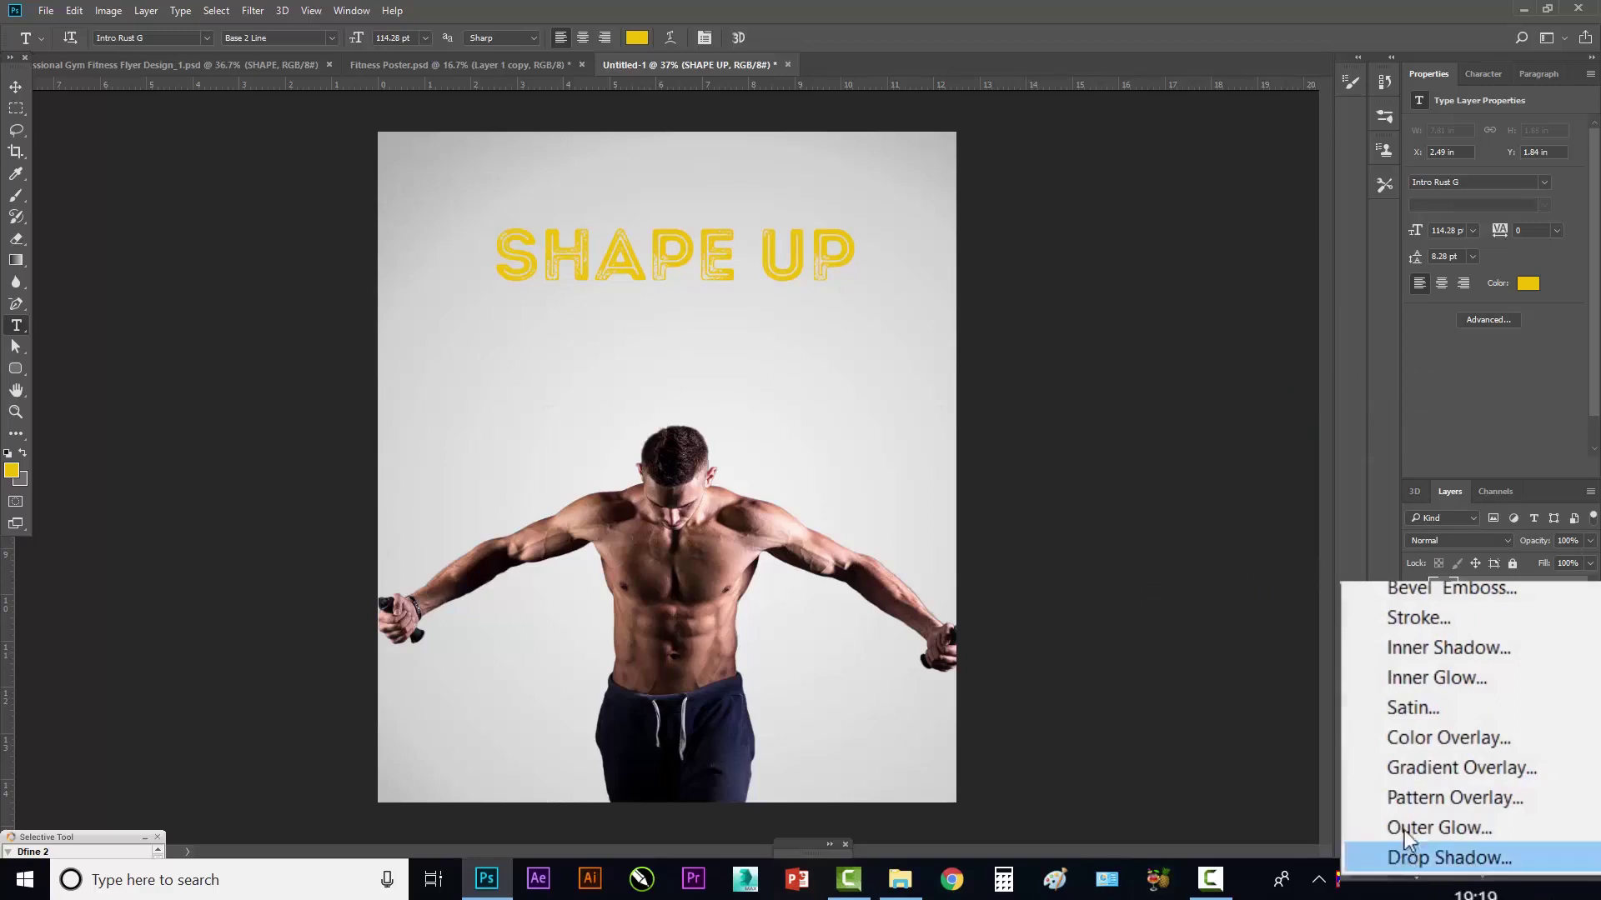
- Add a black (000000) 15 px Stroke effect to the SHAPE UP title
left_click(1429, 623)
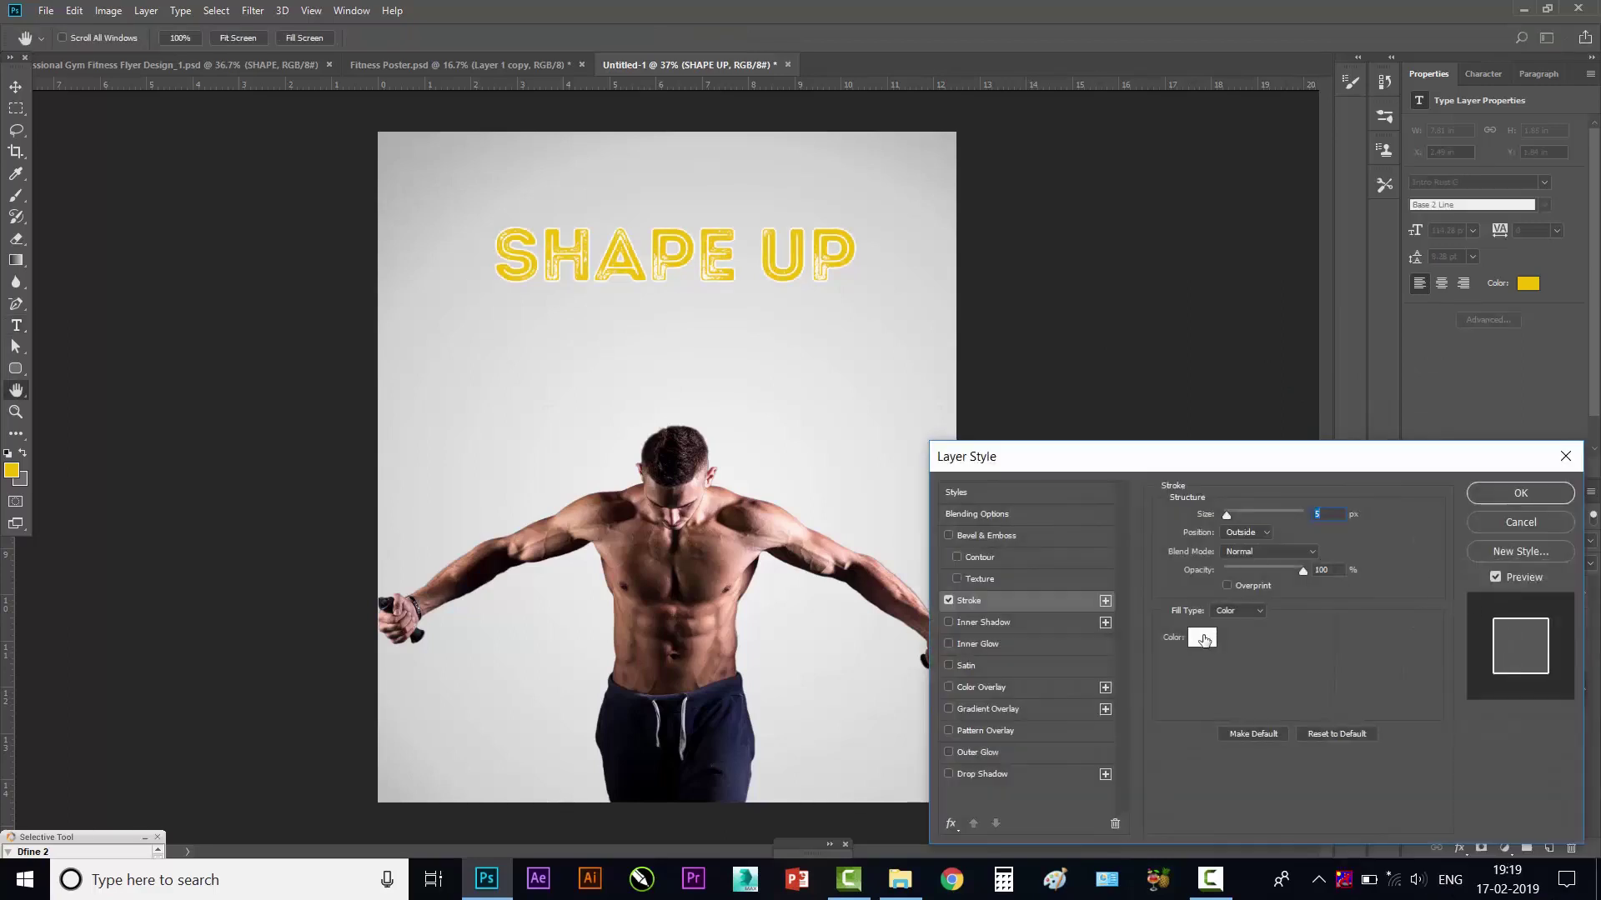
left_click(1202, 639)
type("000000")
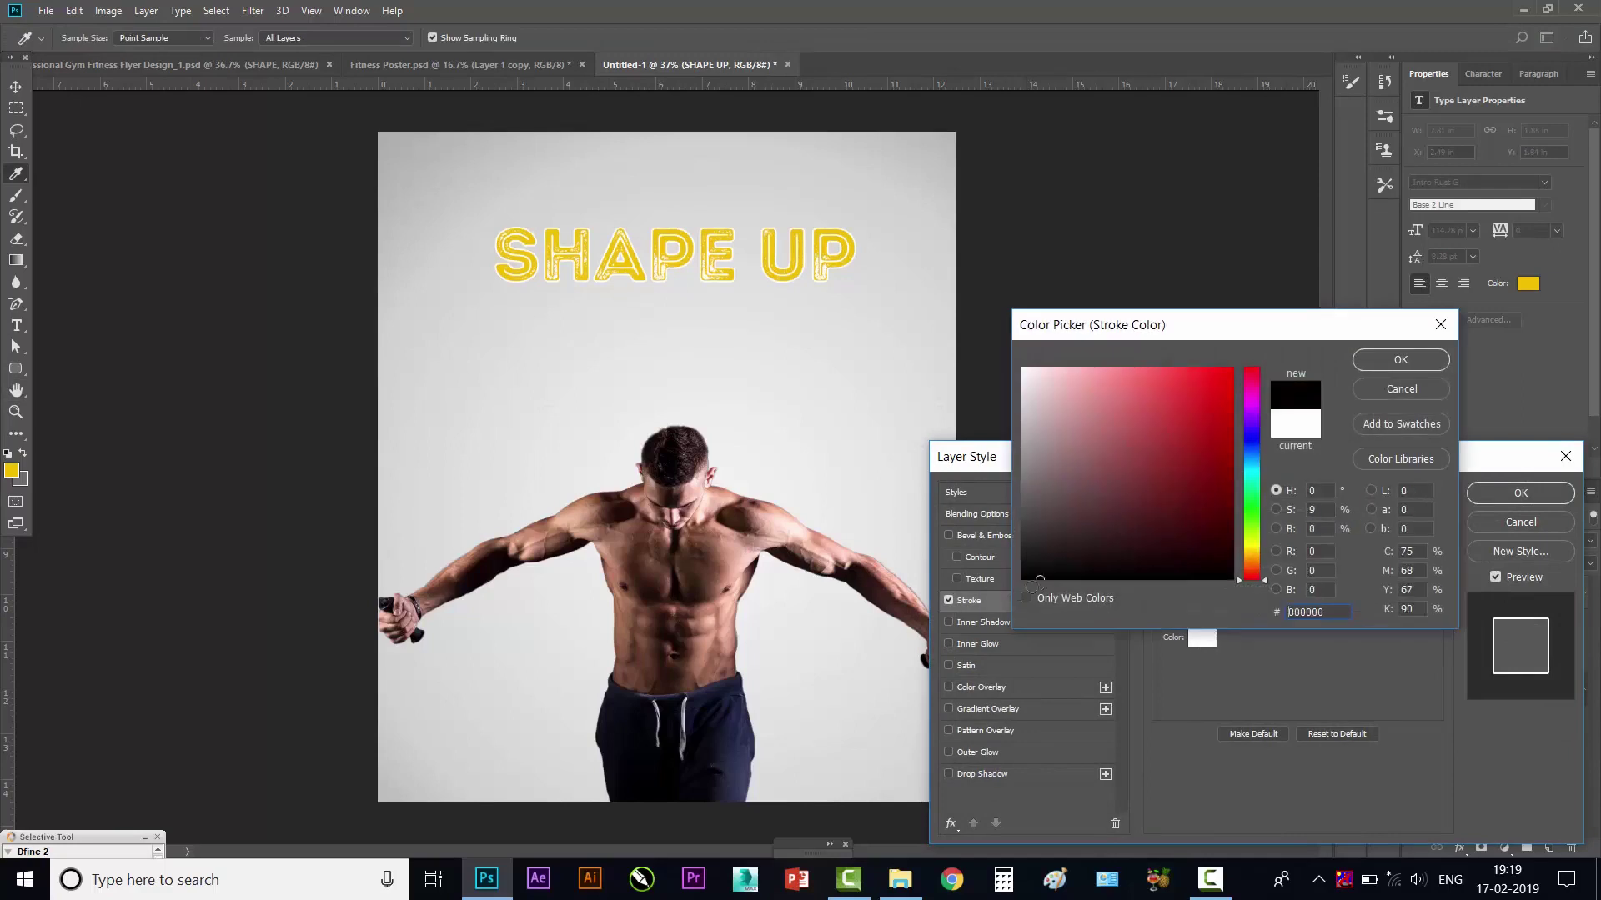
left_click(1401, 359)
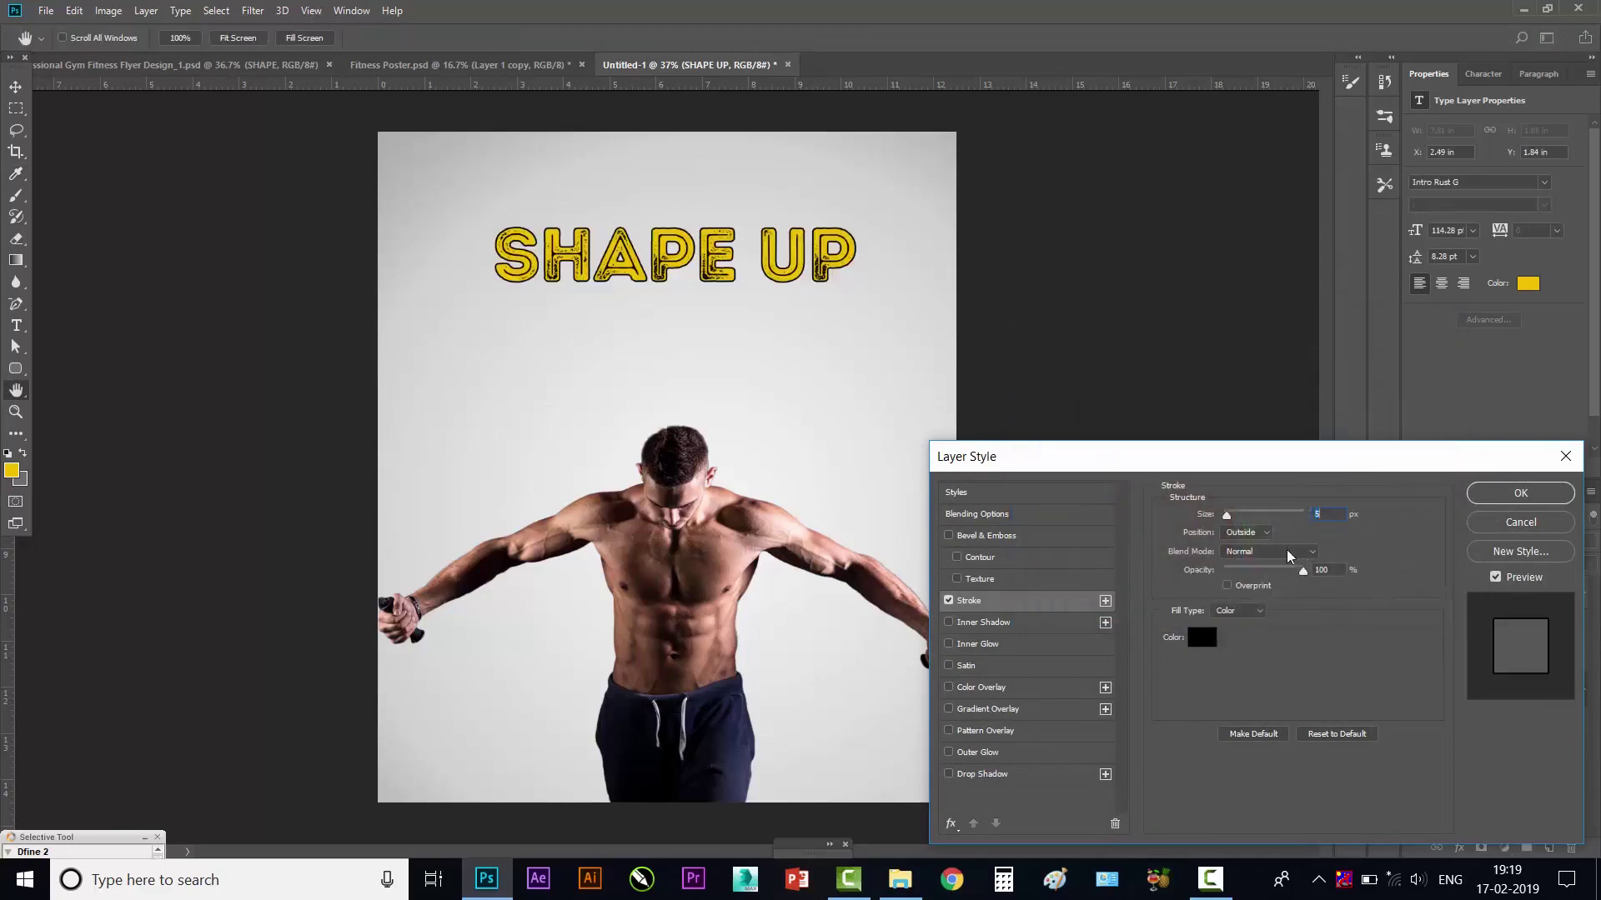
left_click_drag(1227, 513, 1234, 513)
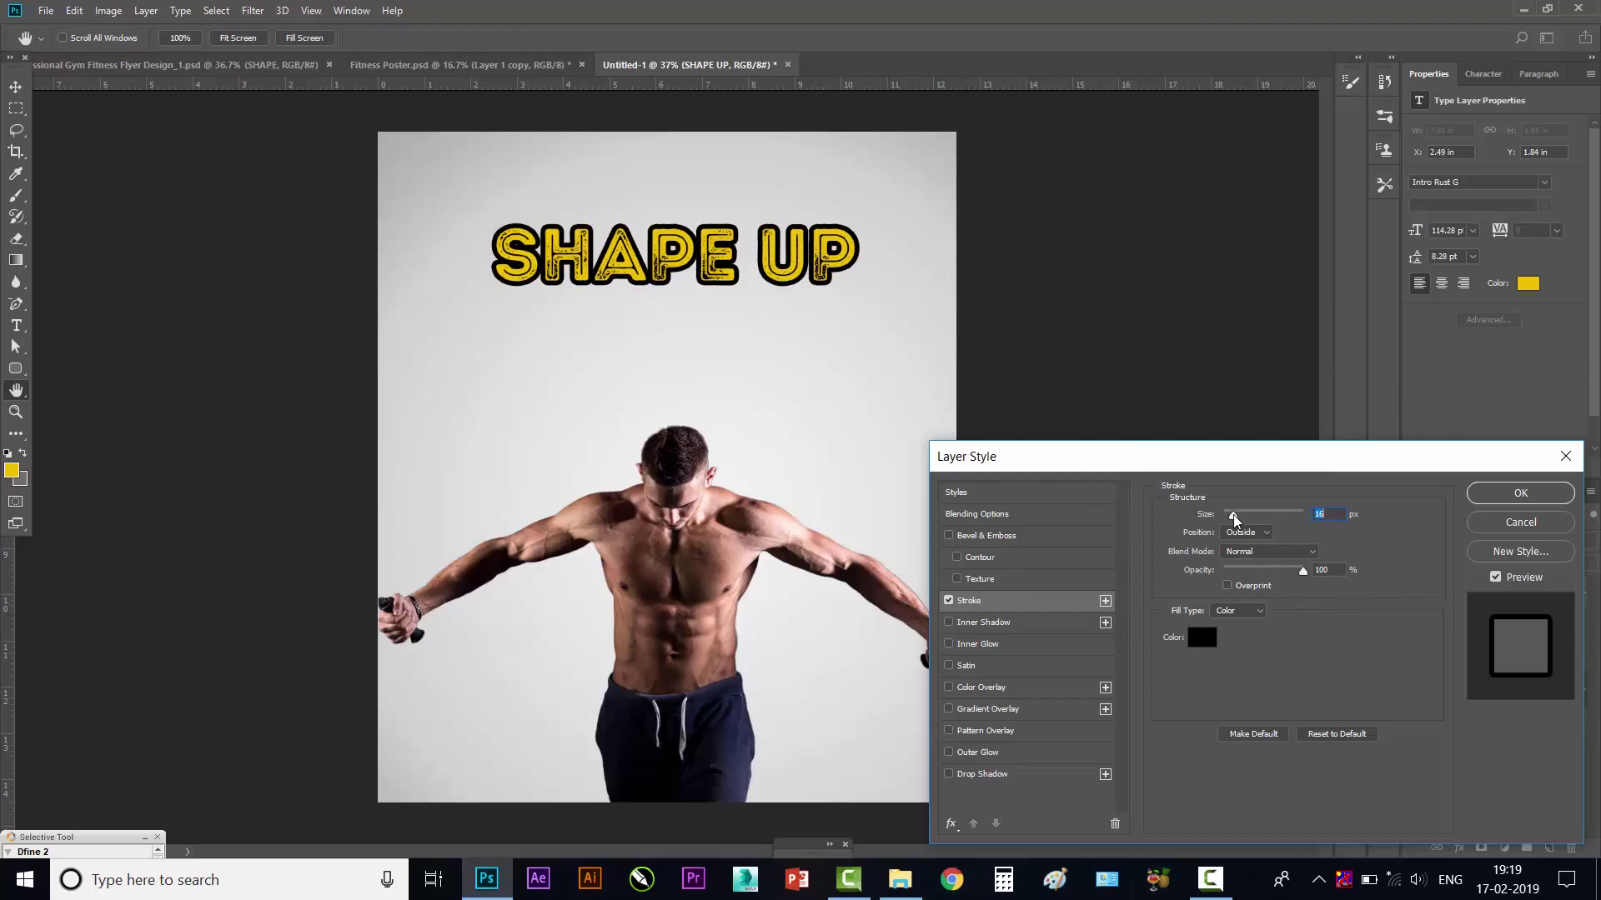
type("15")
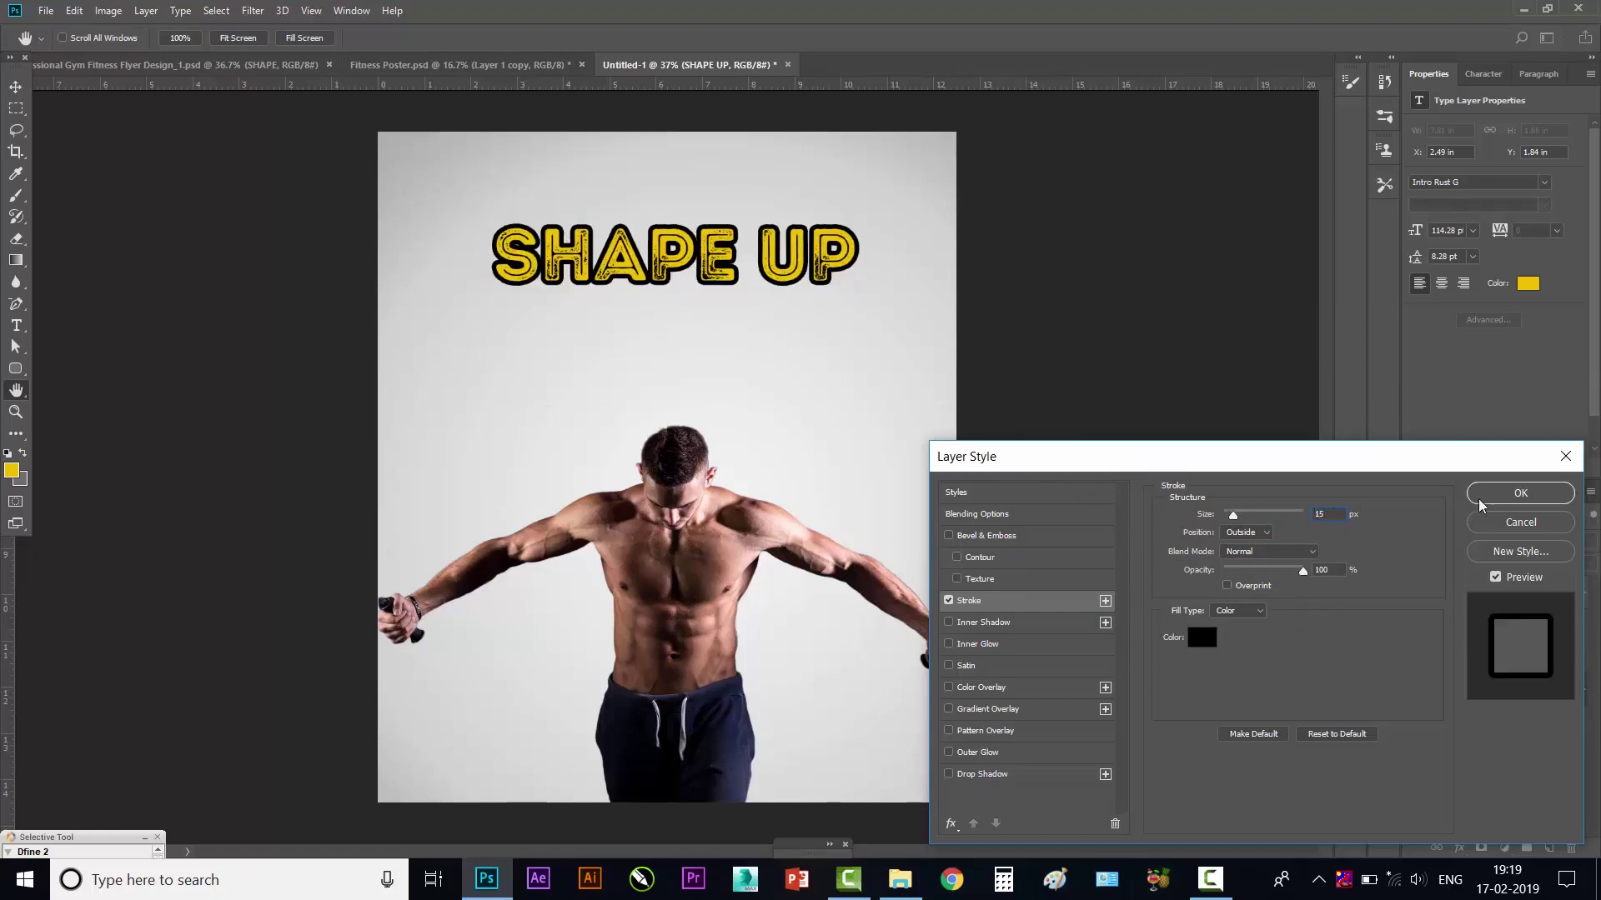
left_click(1517, 493)
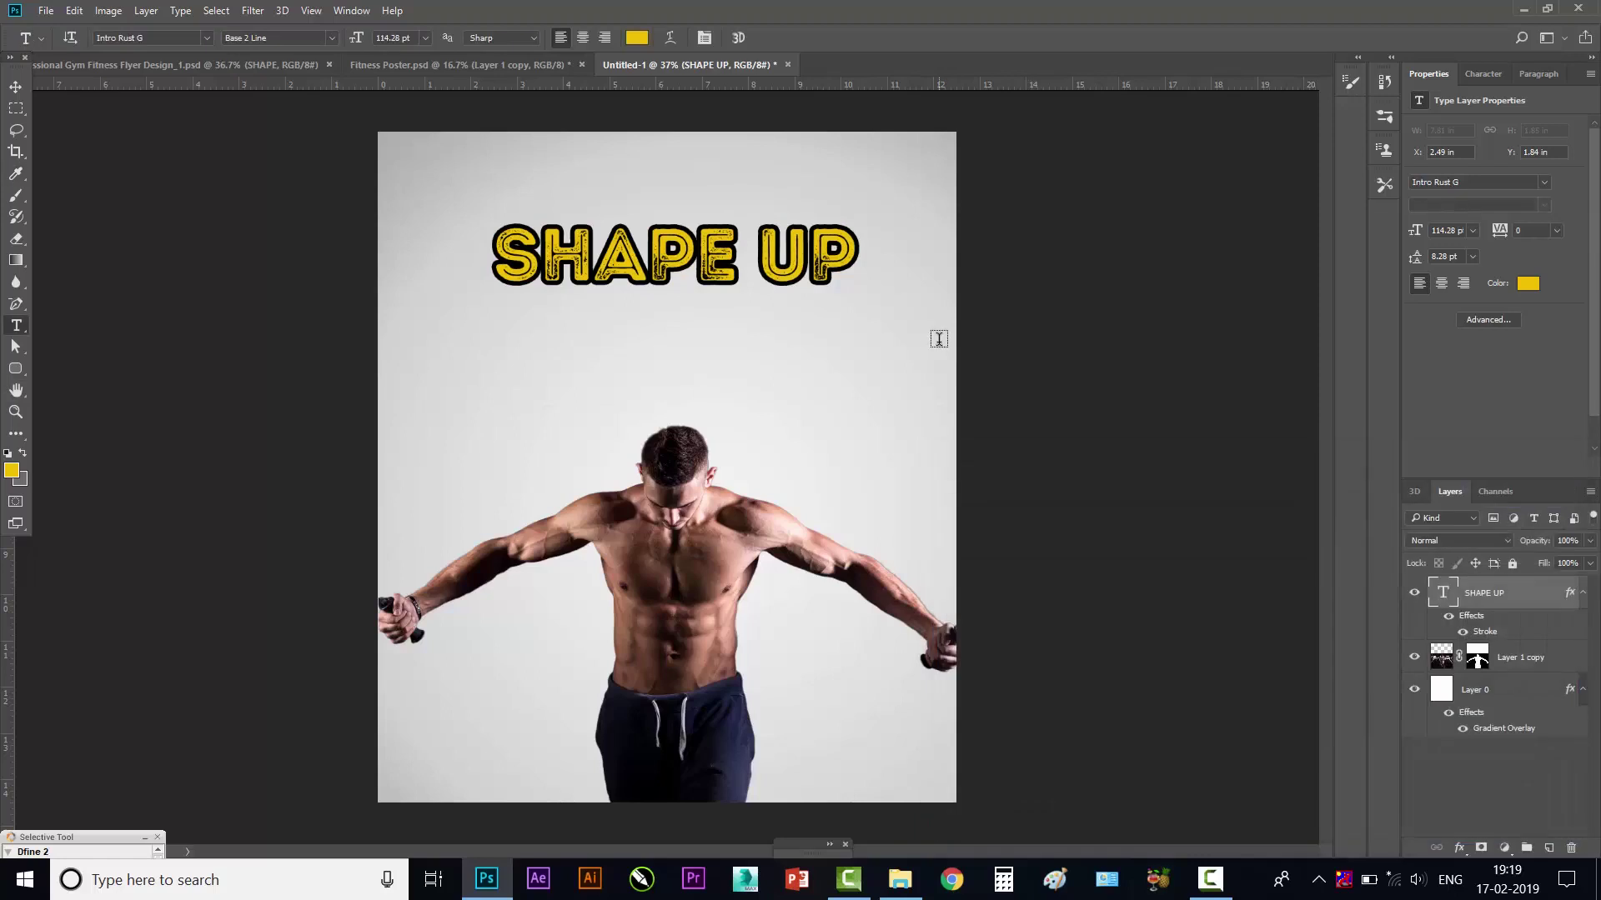
- Scale the SHAPE UP title up to about 120%
key("ctrl+t")
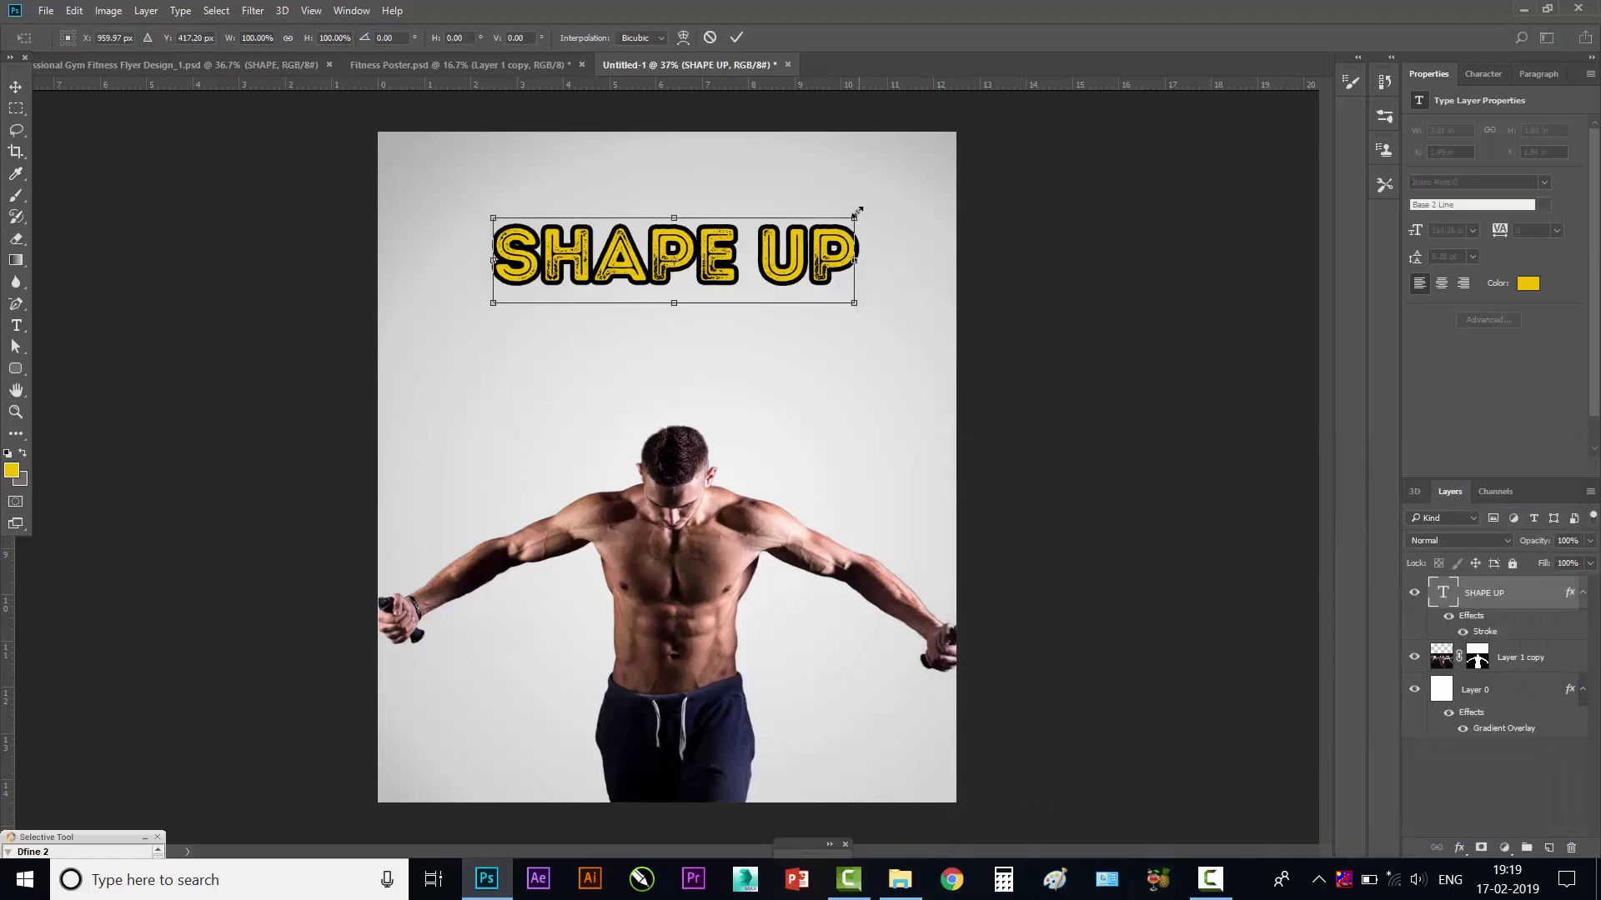
left_click_drag(853, 215, 881, 199)
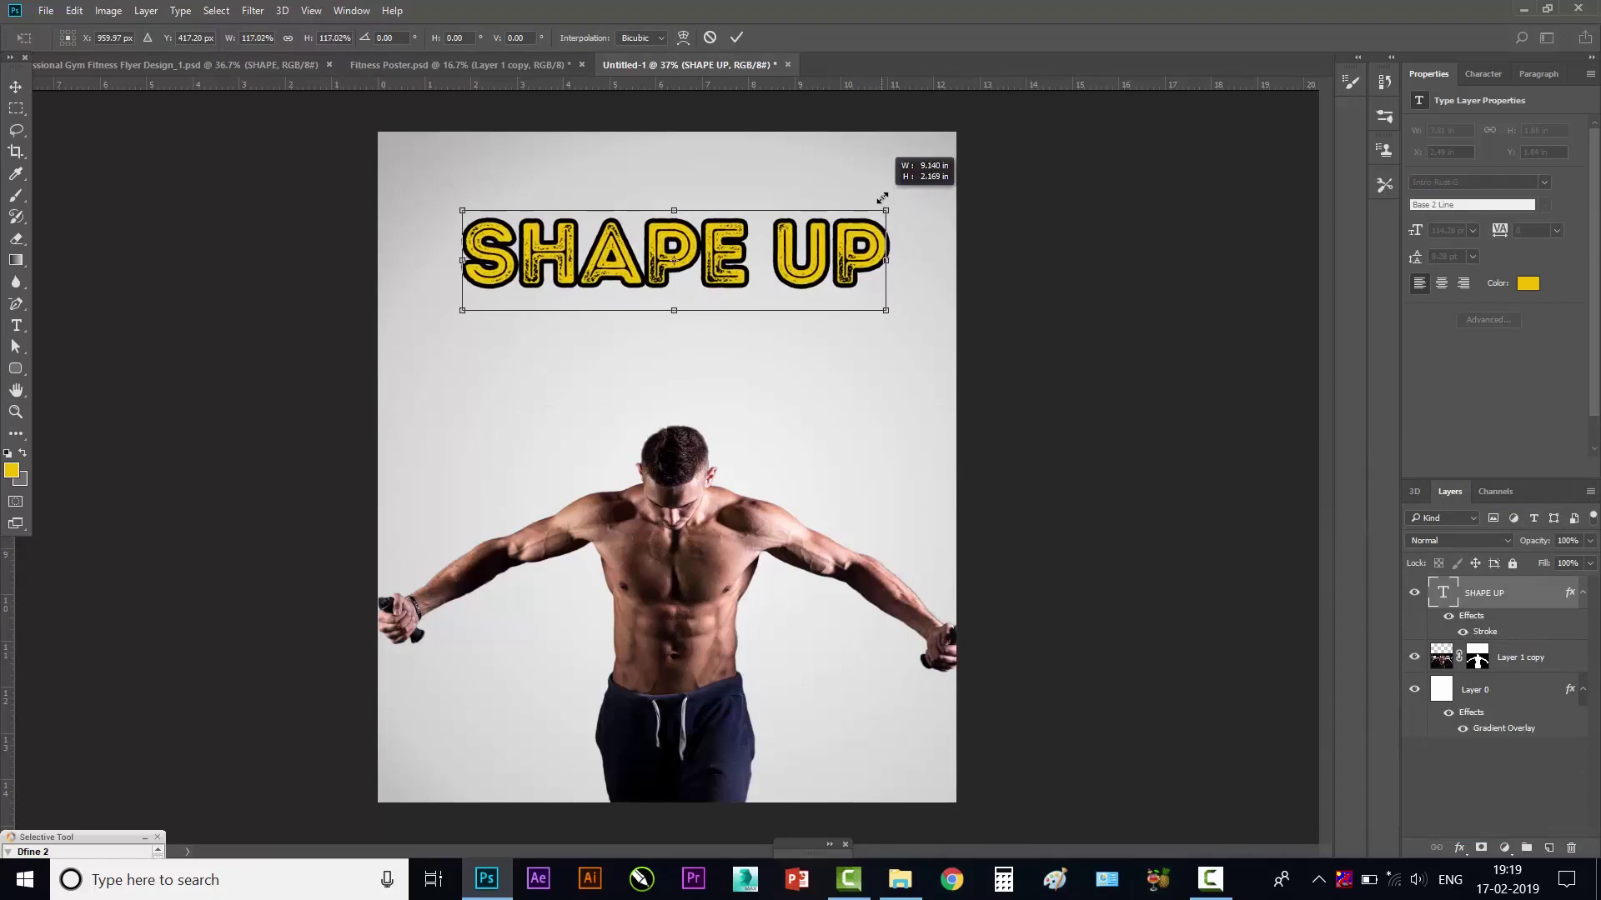
left_click_drag(881, 198, 887, 197)
key("Return")
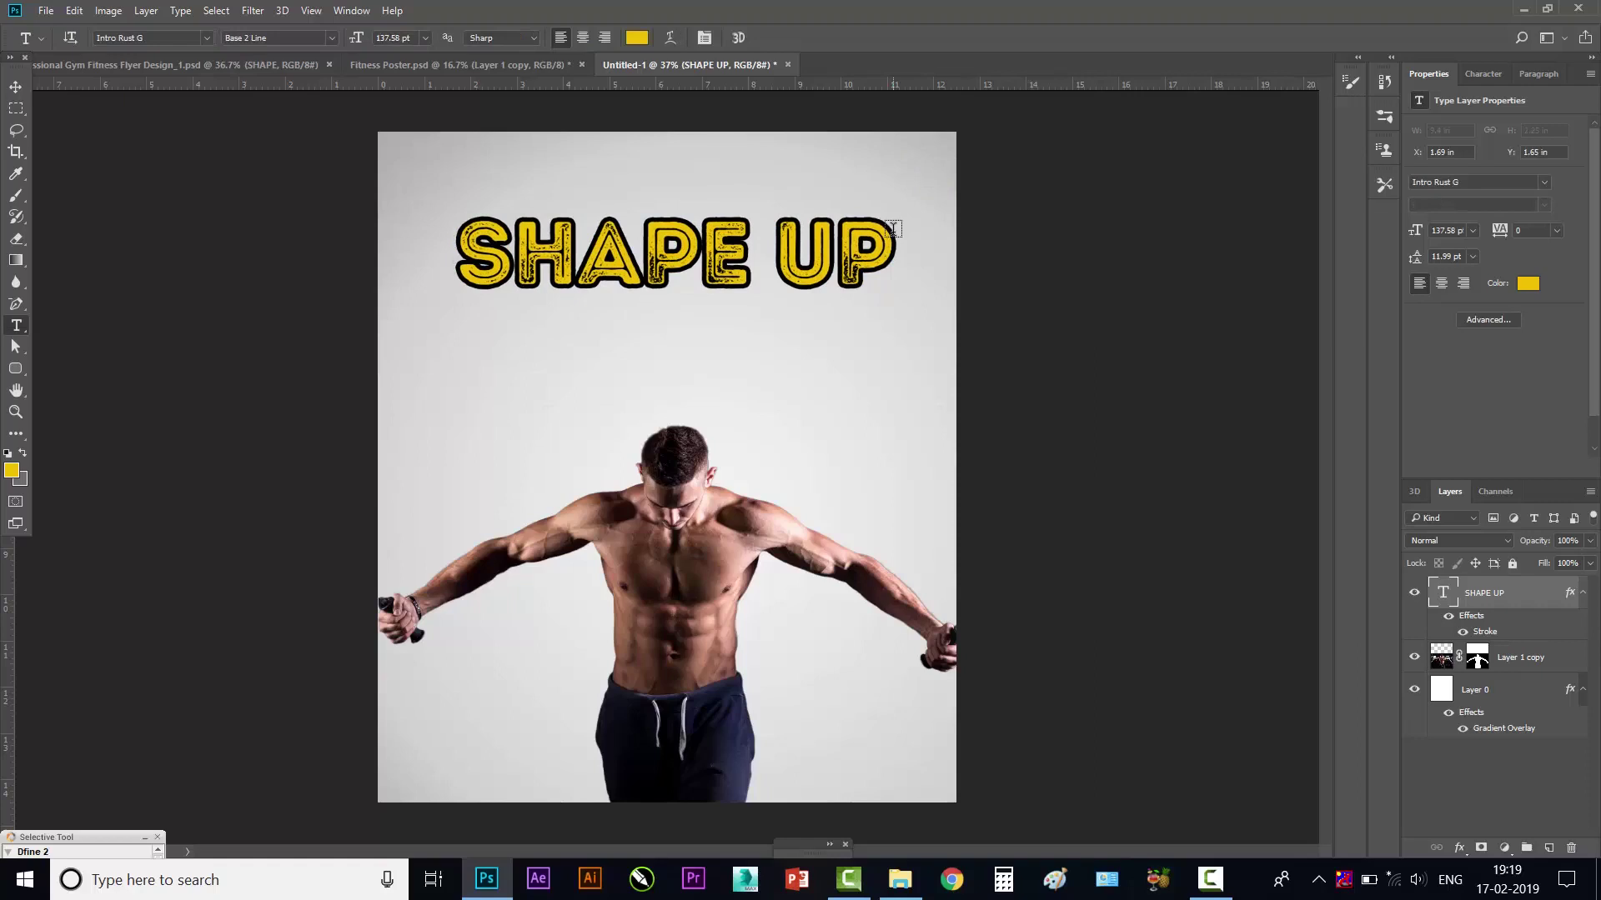
- Skew the title to rise about 6° to the right and move it down about 36 px
key("ctrl+t")
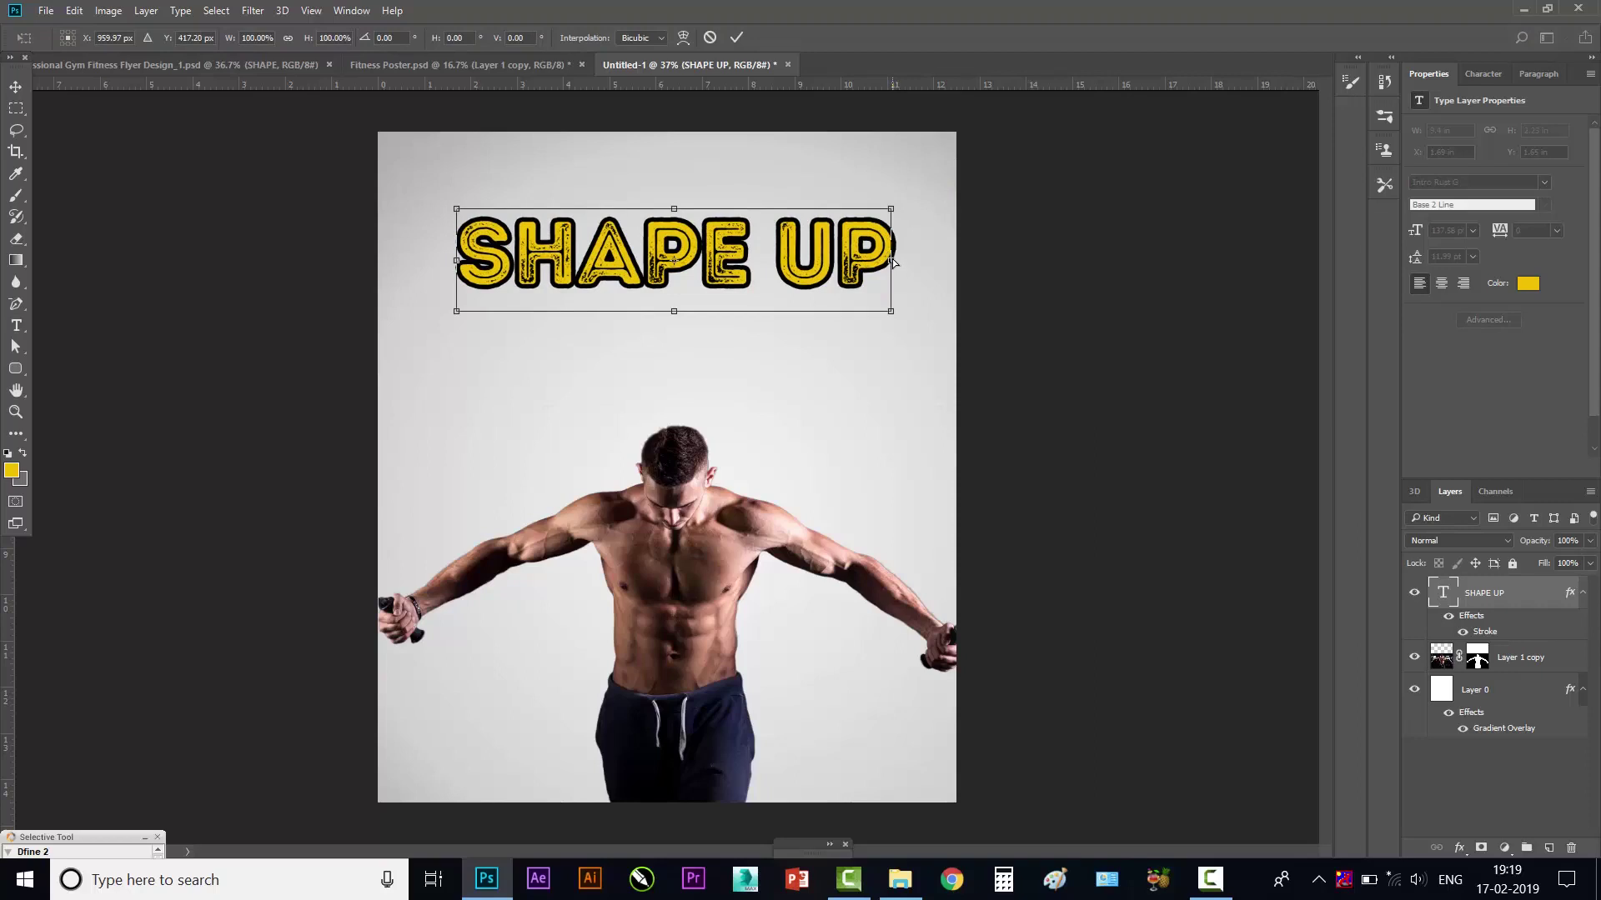
left_click_drag(892, 259, 892, 218)
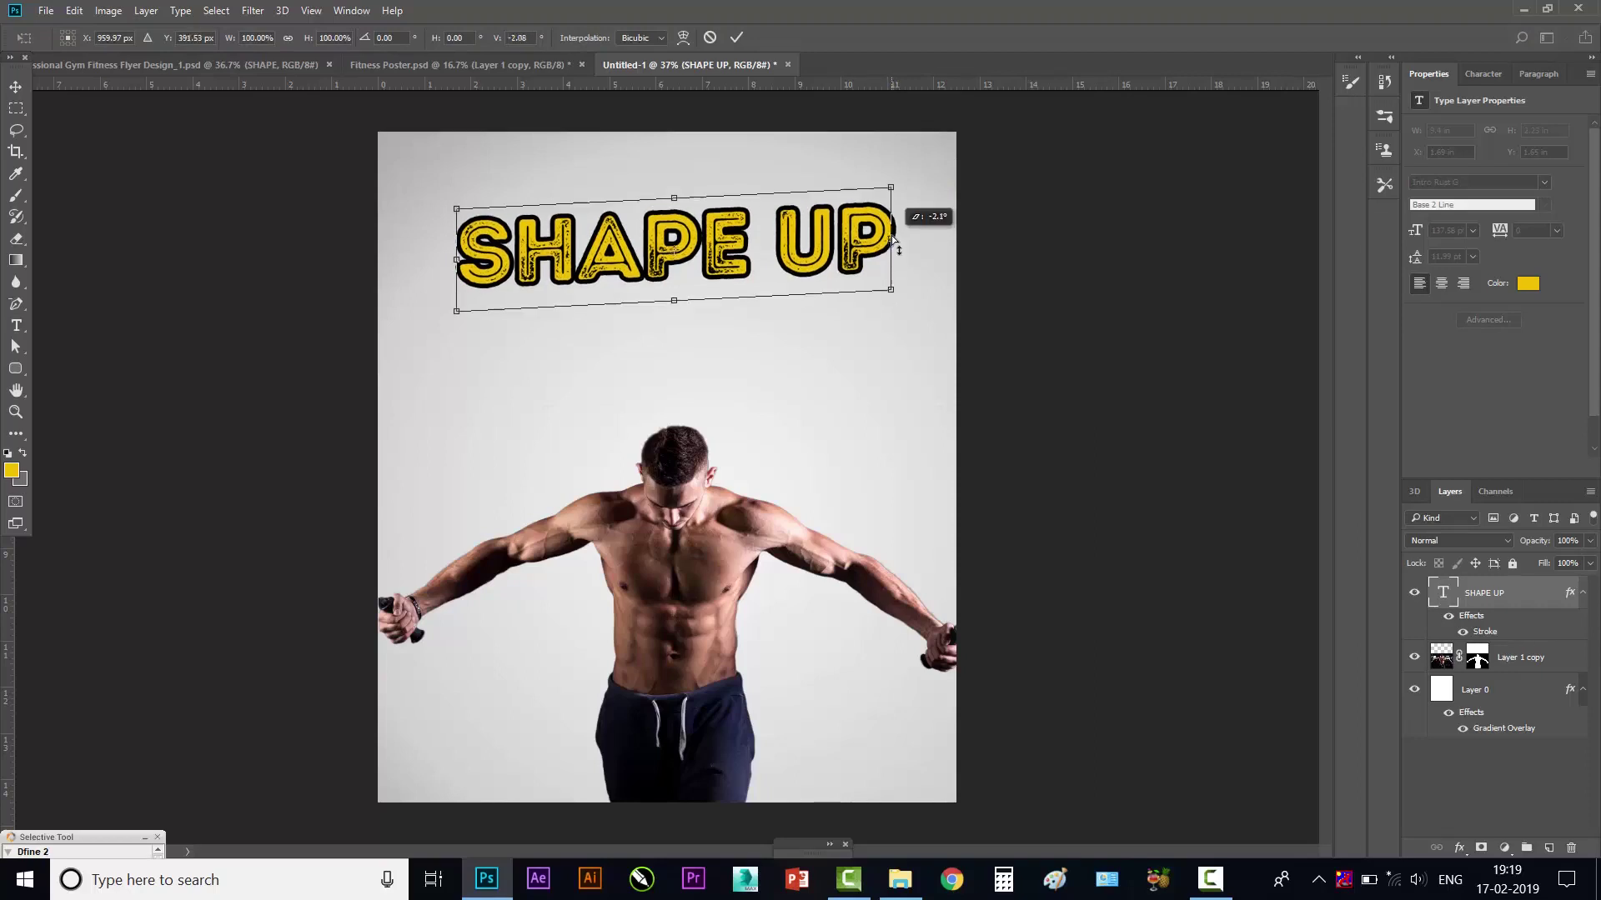
left_click_drag(892, 218, 892, 214)
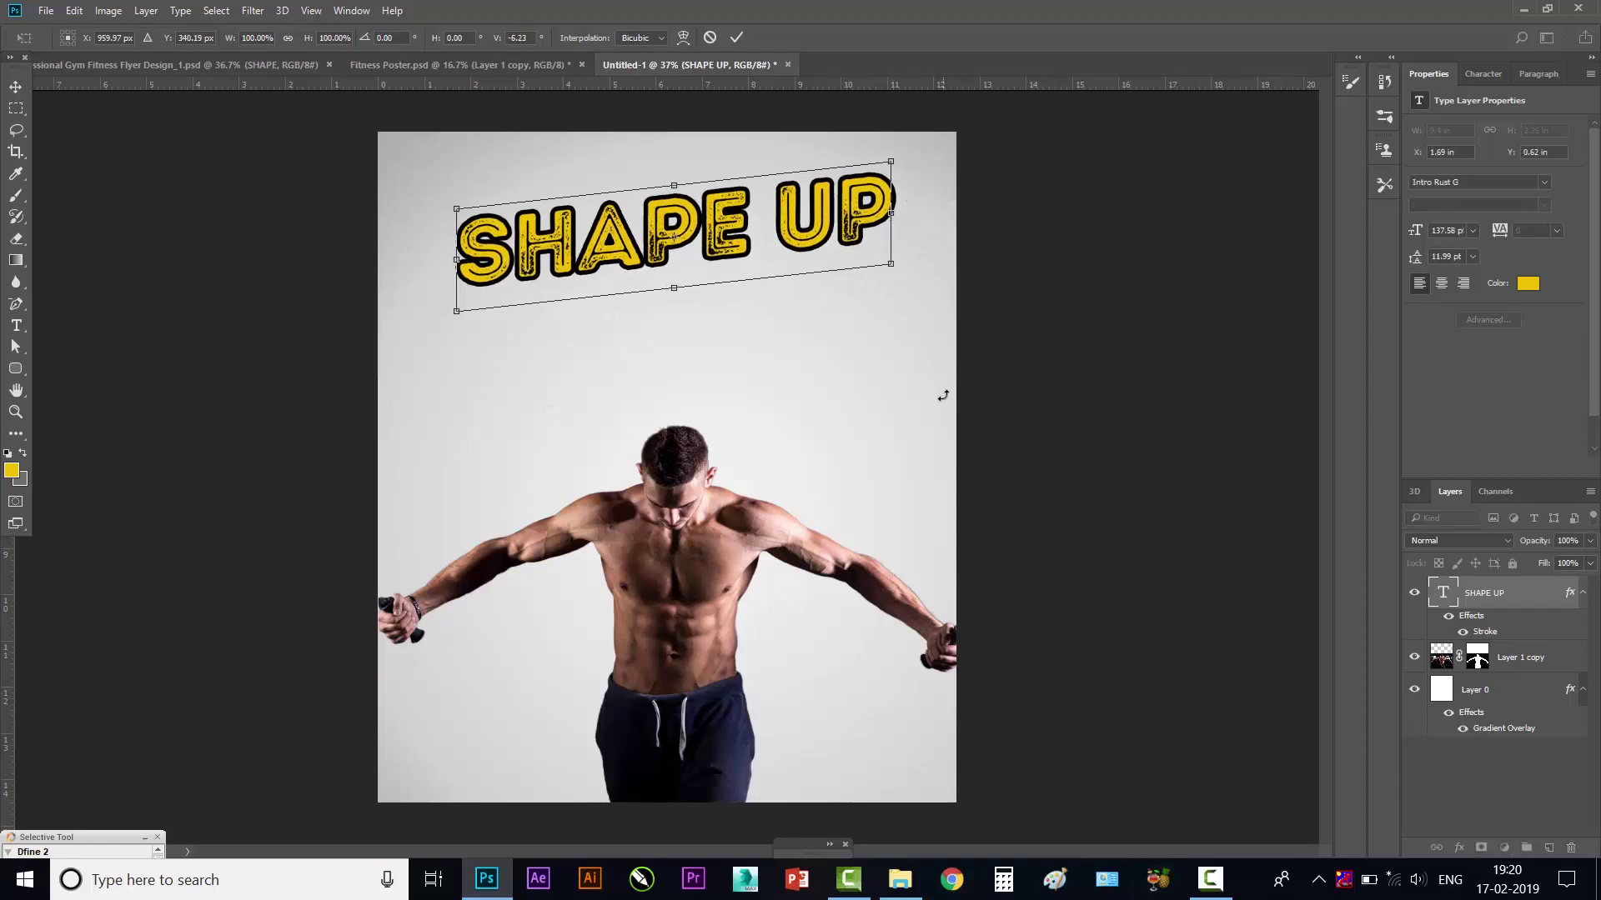
key("t")
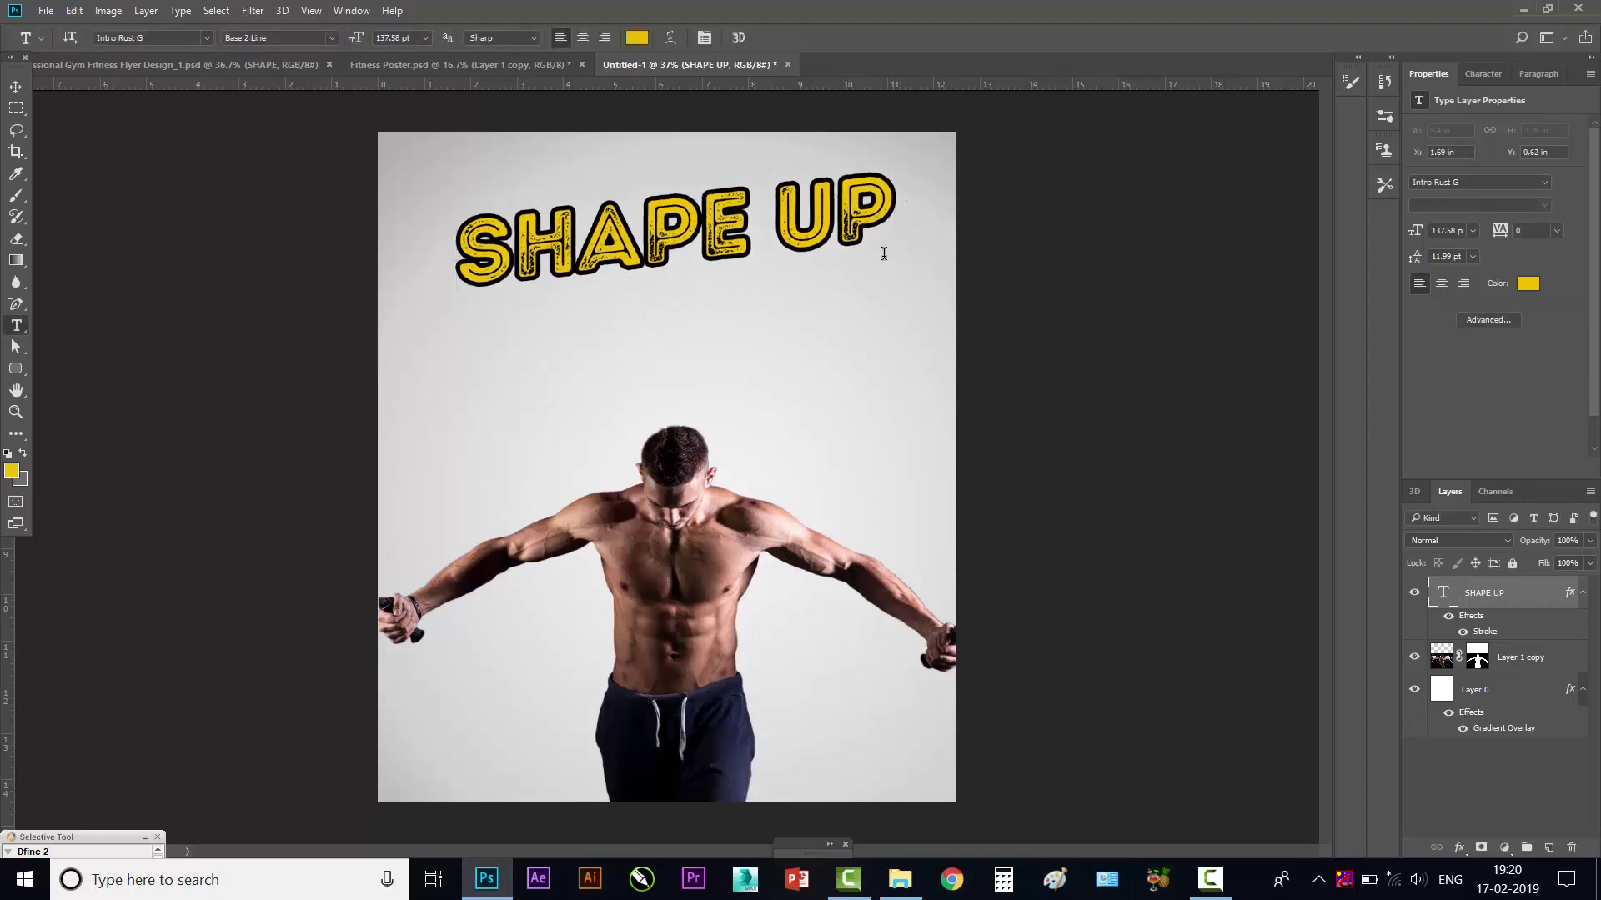
left_click(15, 86)
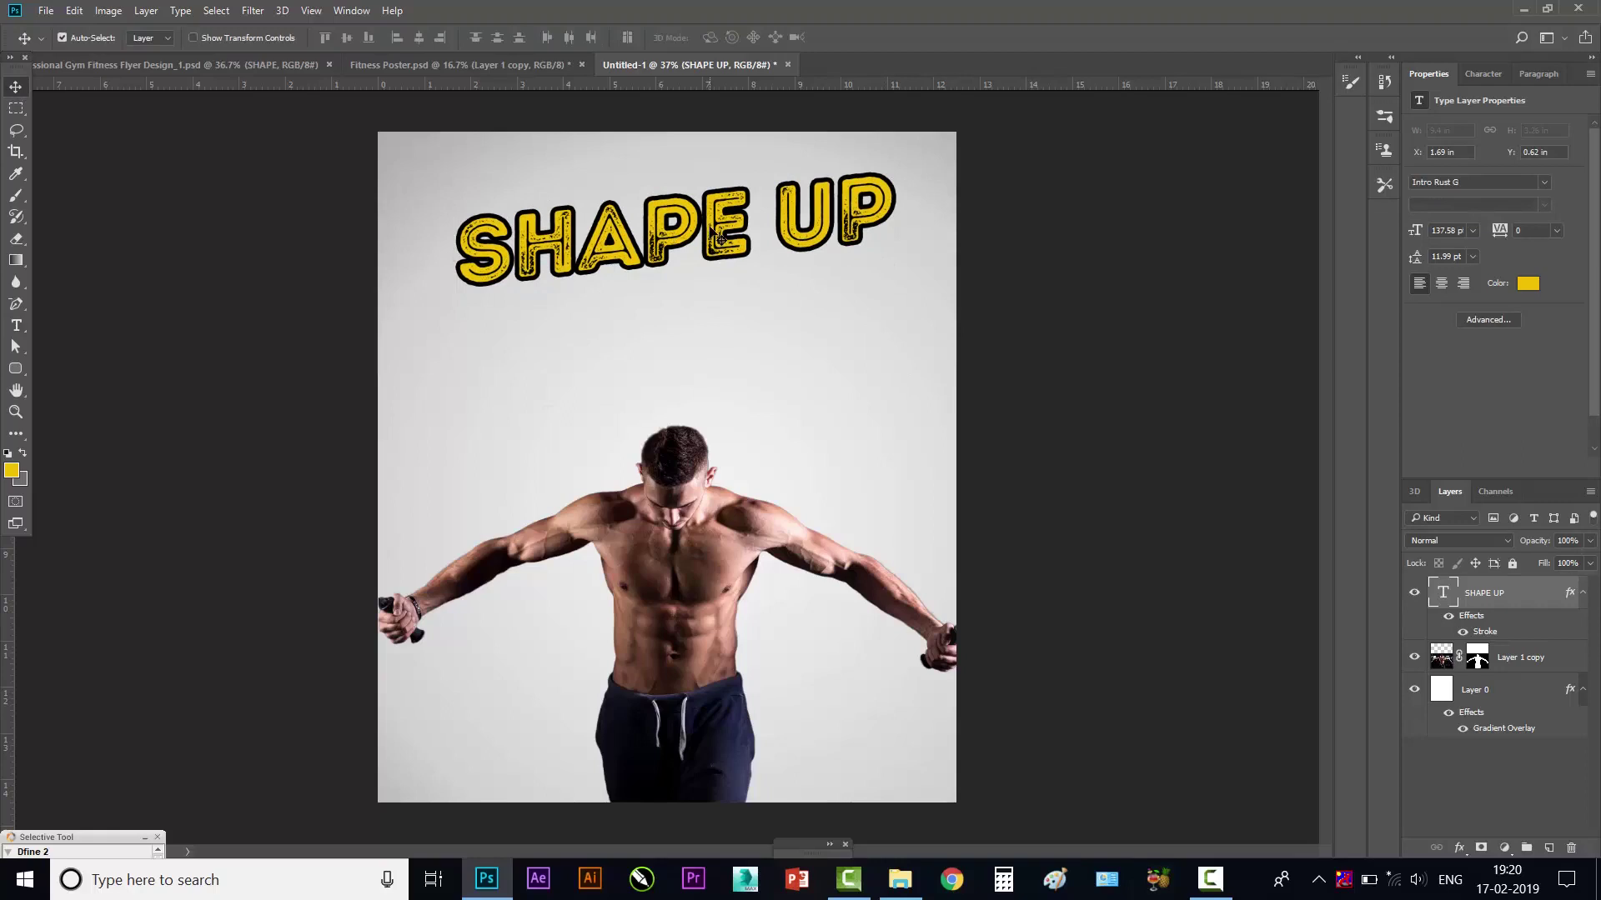
left_click_drag(714, 231, 714, 262)
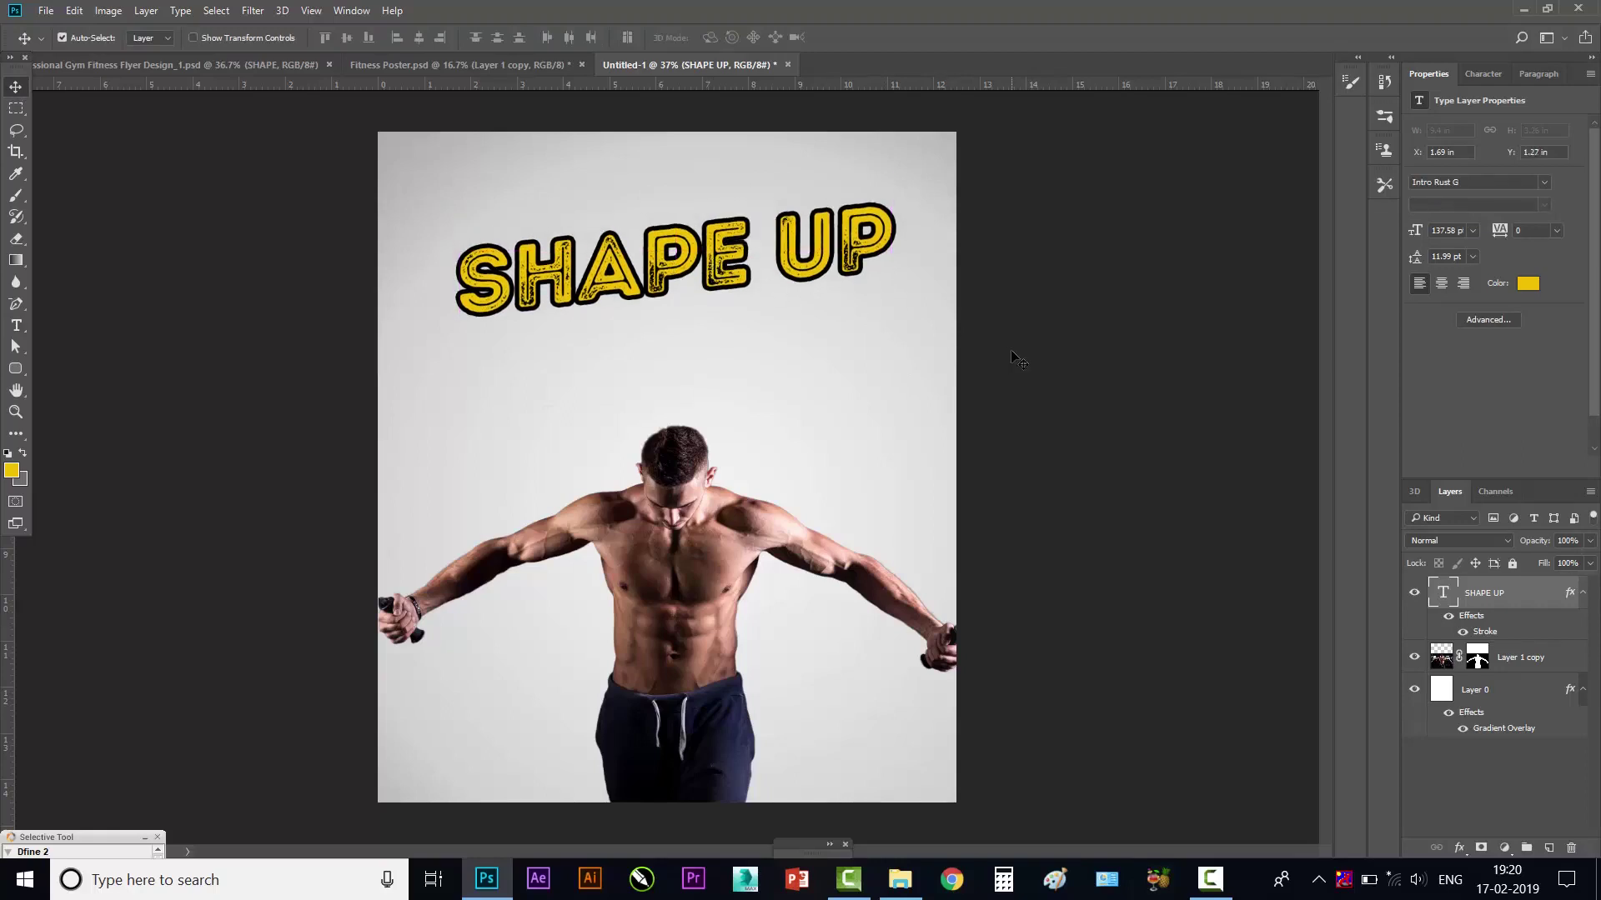
left_click(16, 325)
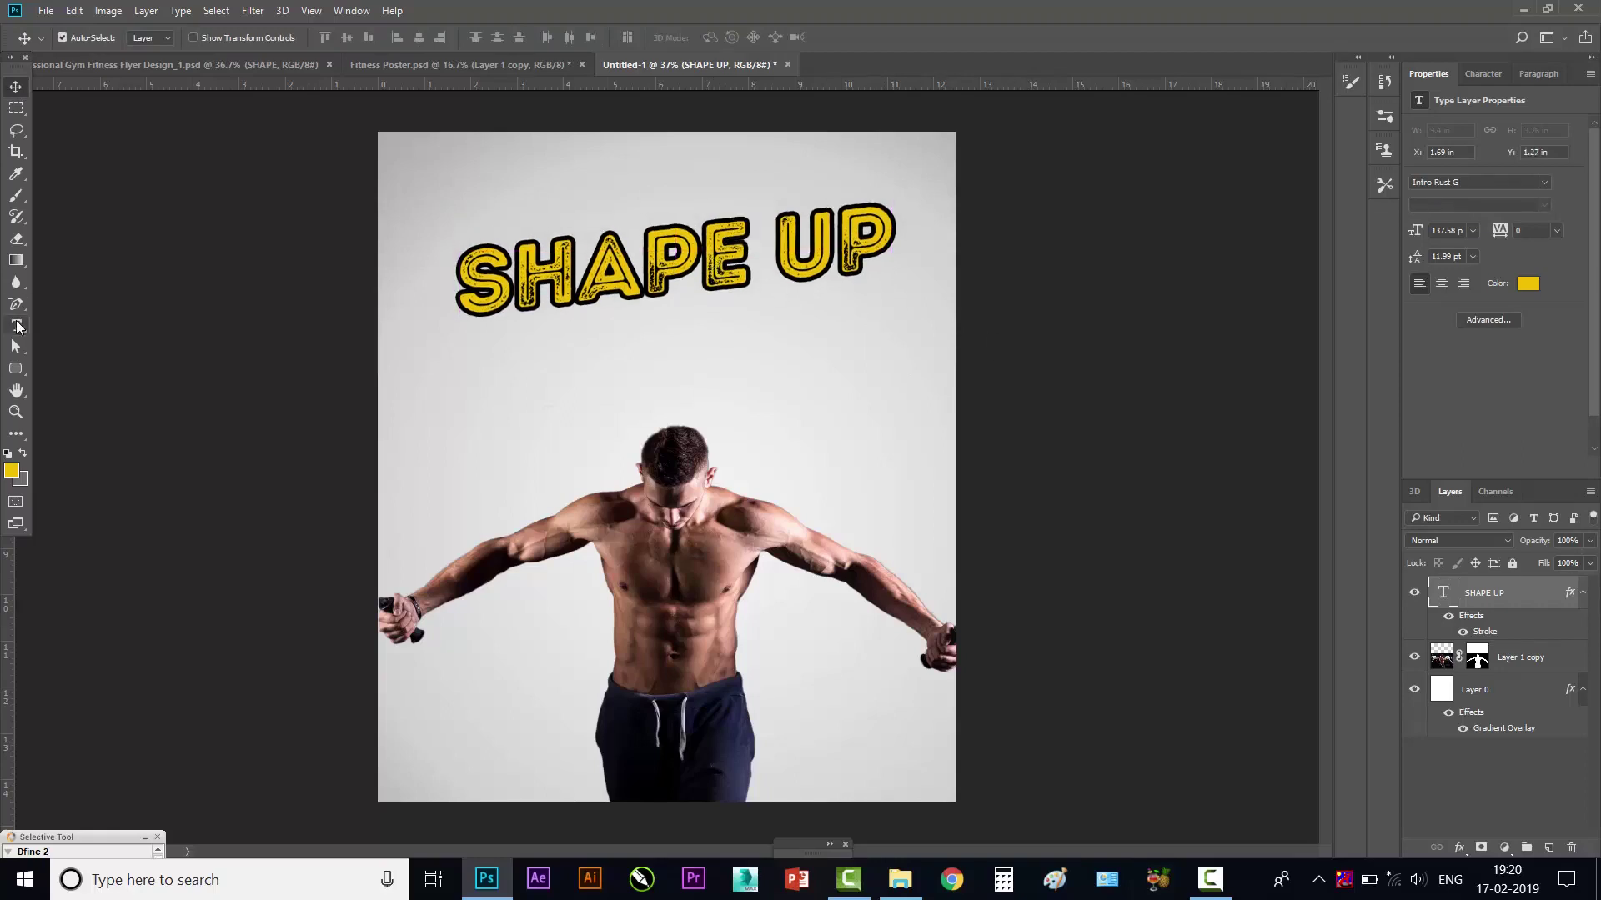
- Add a yellow 'KICK START YOUR' line at about 28 pt below the title, shifted right
left_click(778, 336)
type("KICK STAR")
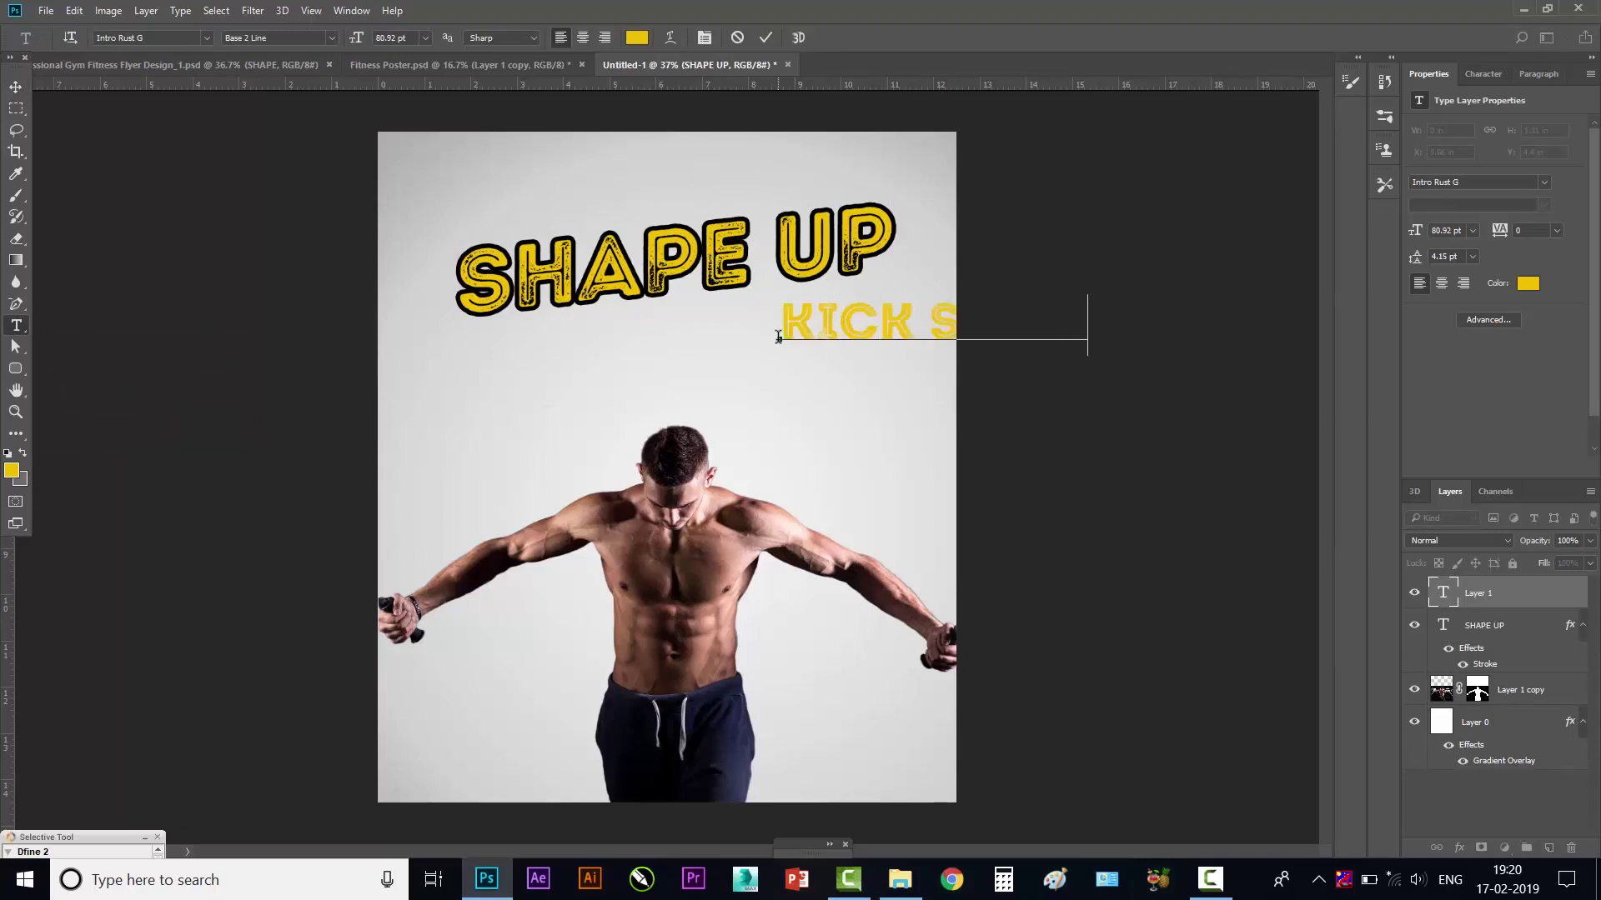
type("T Y")
left_click(16, 86)
left_click_drag(1417, 232, 1157, 382)
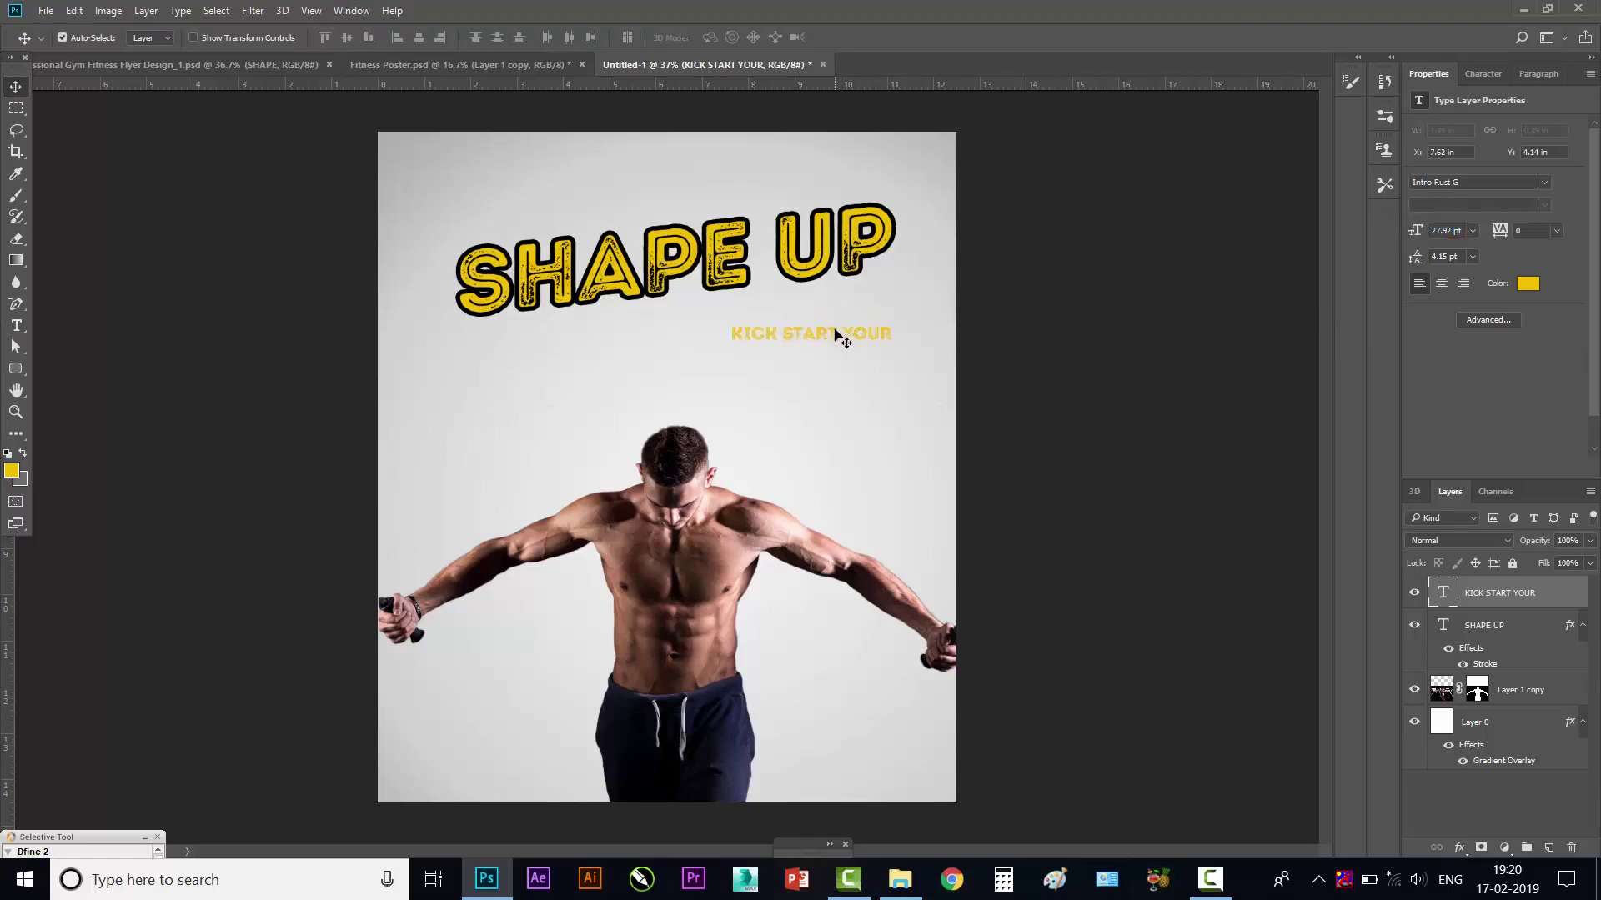
left_click_drag(847, 332, 857, 332)
scroll(857, 332, "up", 2)
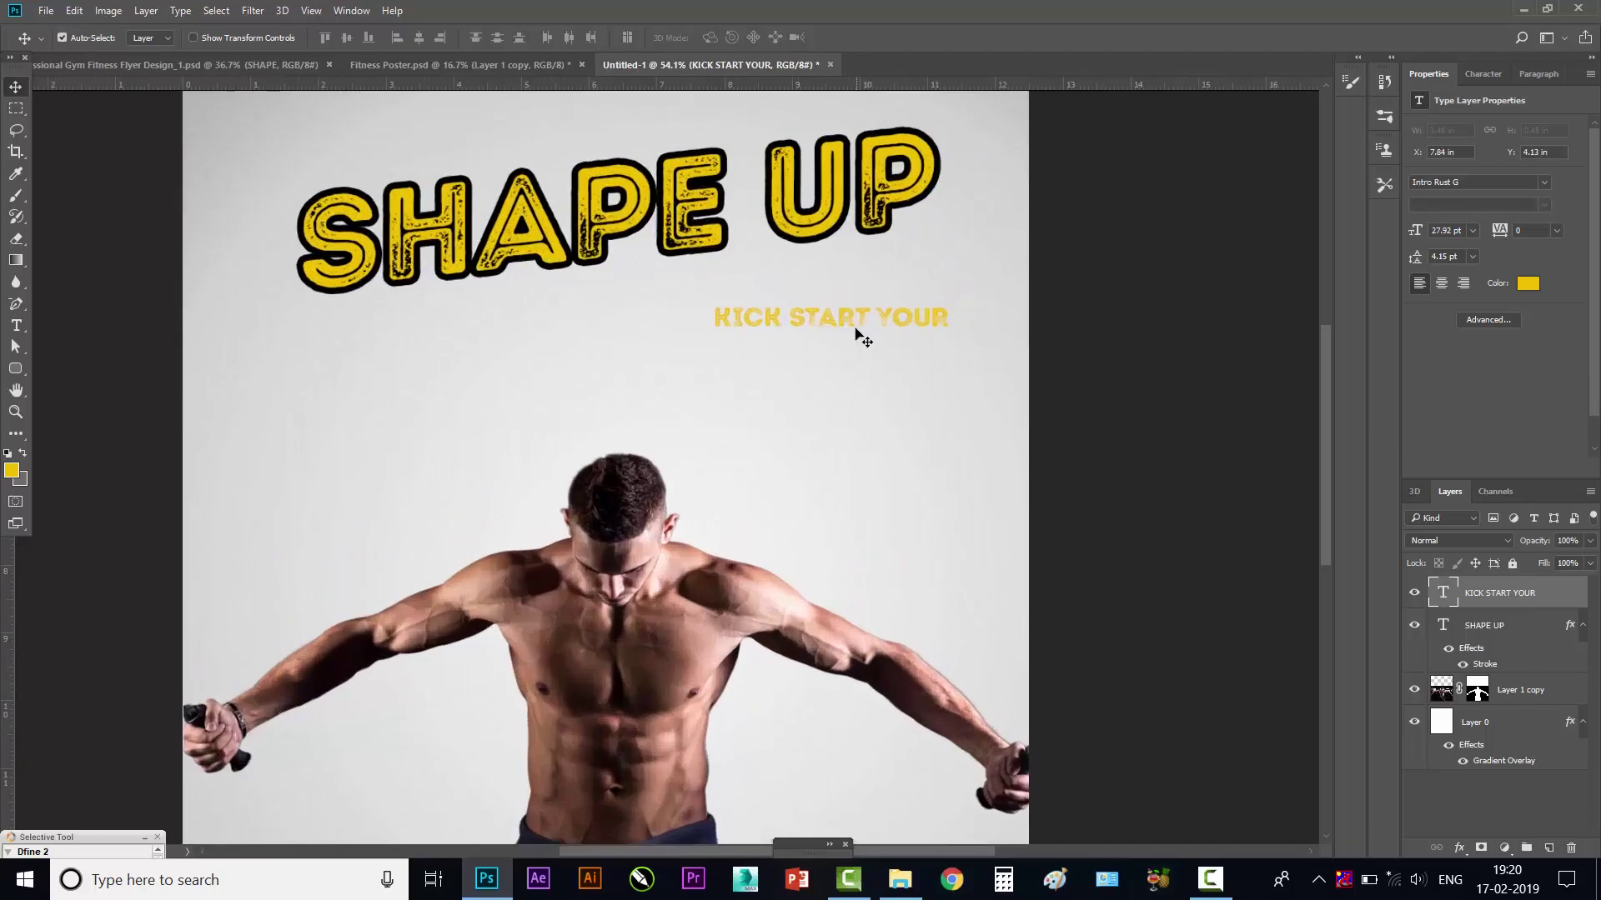
key("shift+Down")
key("shift+Down")
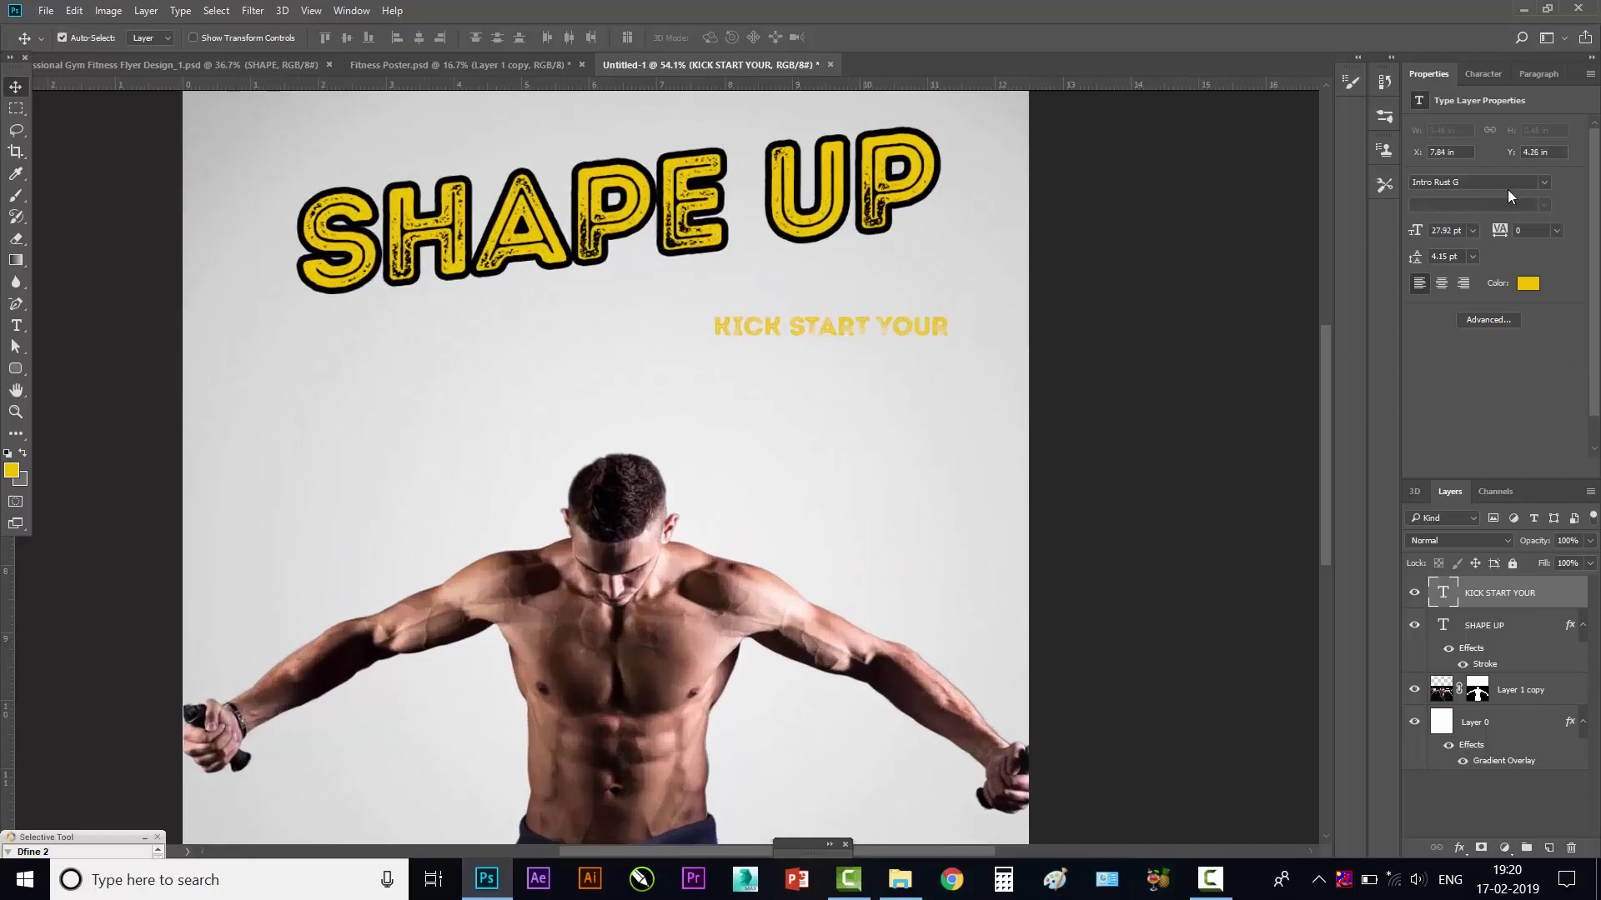
left_click(1538, 184)
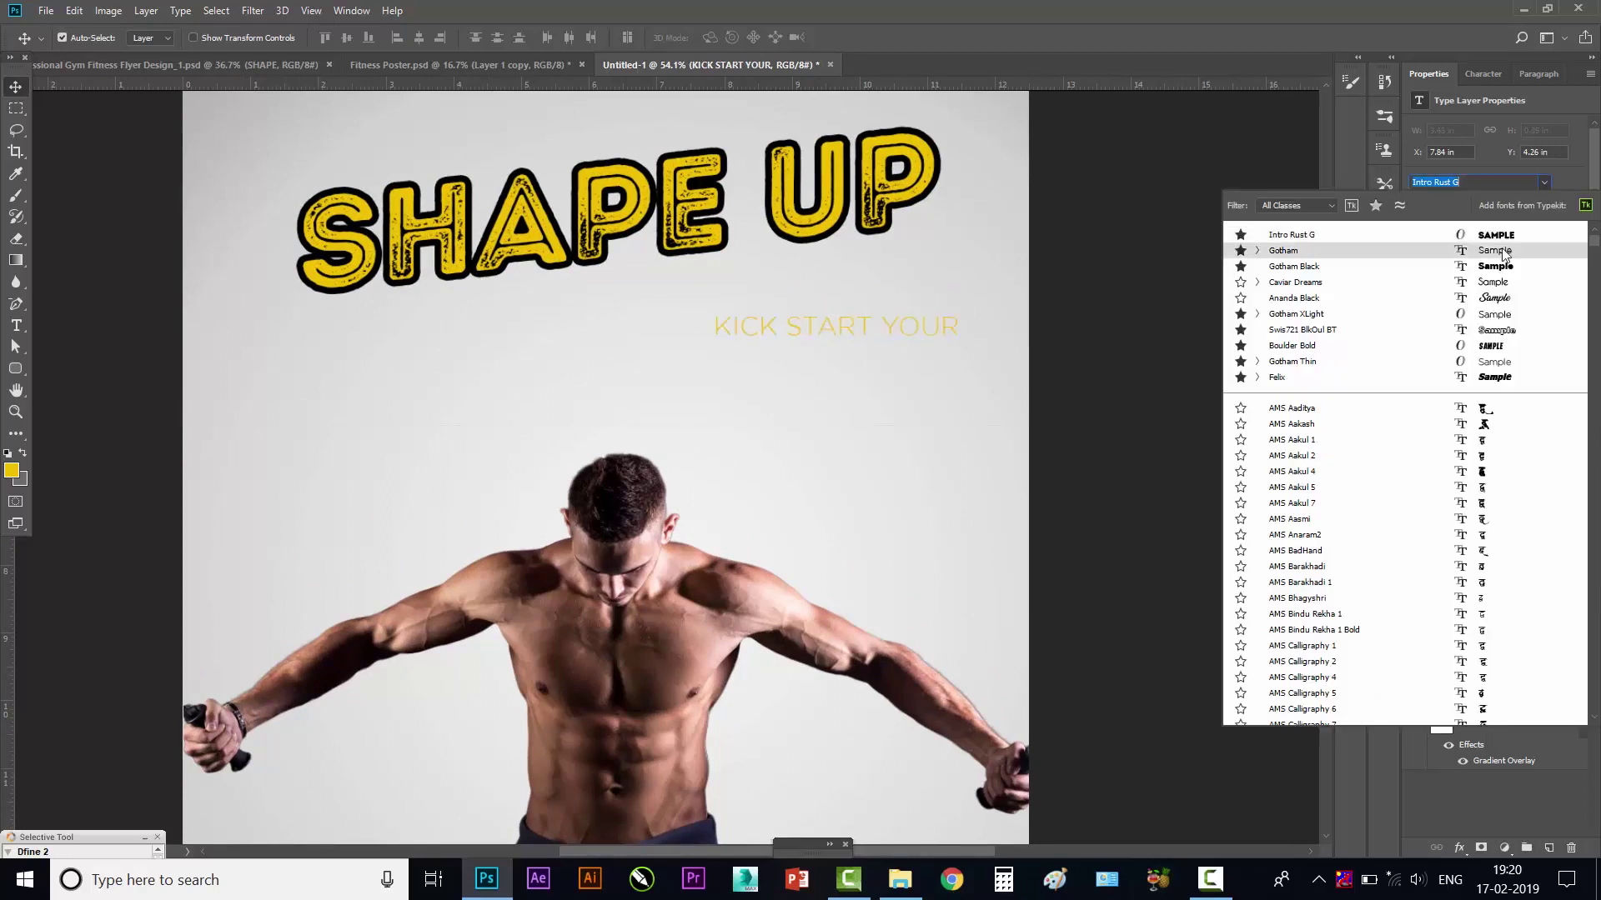
- Set KICK START YOUR to Gotham Bold, add a TRANSFORMATION line, and duplicate it below
left_click(1257, 251)
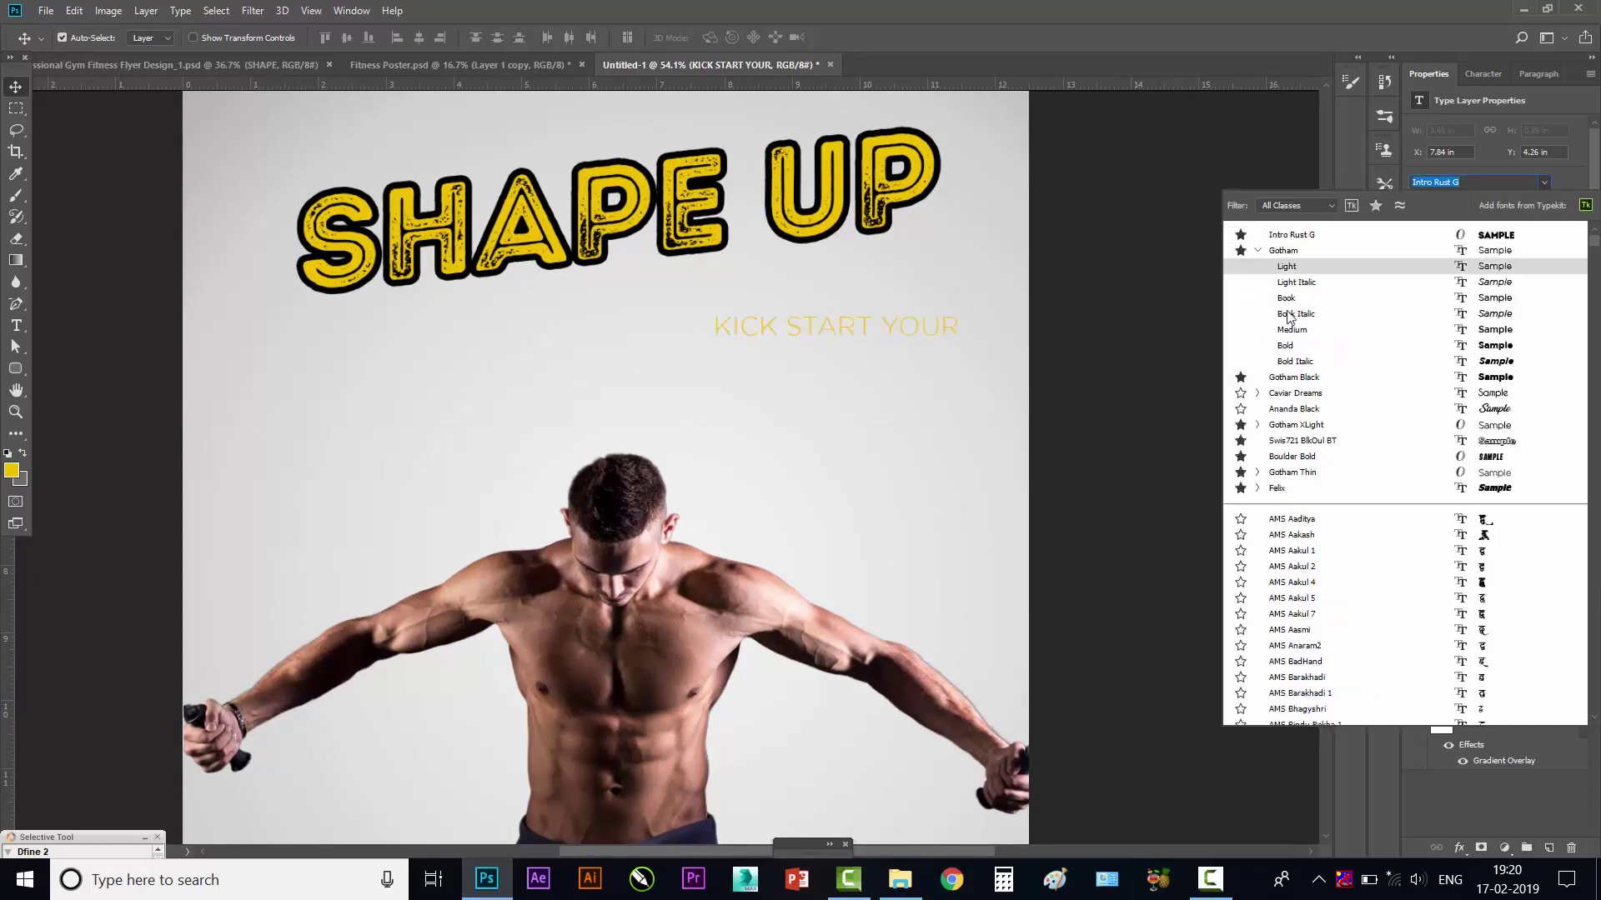
double_click(731, 369)
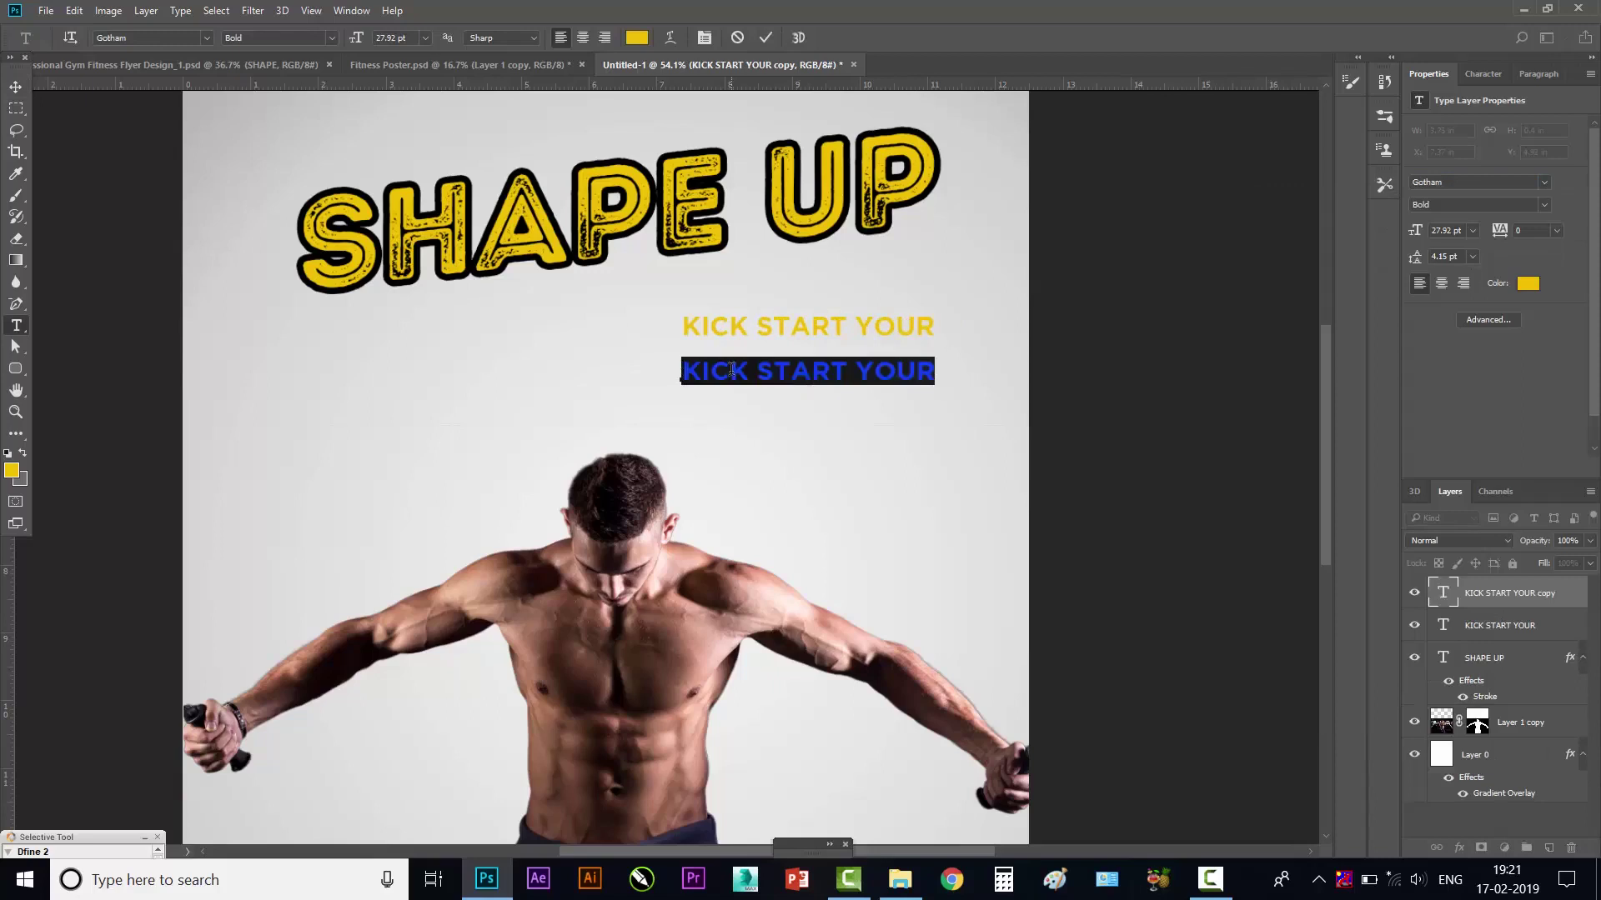
type("TRA")
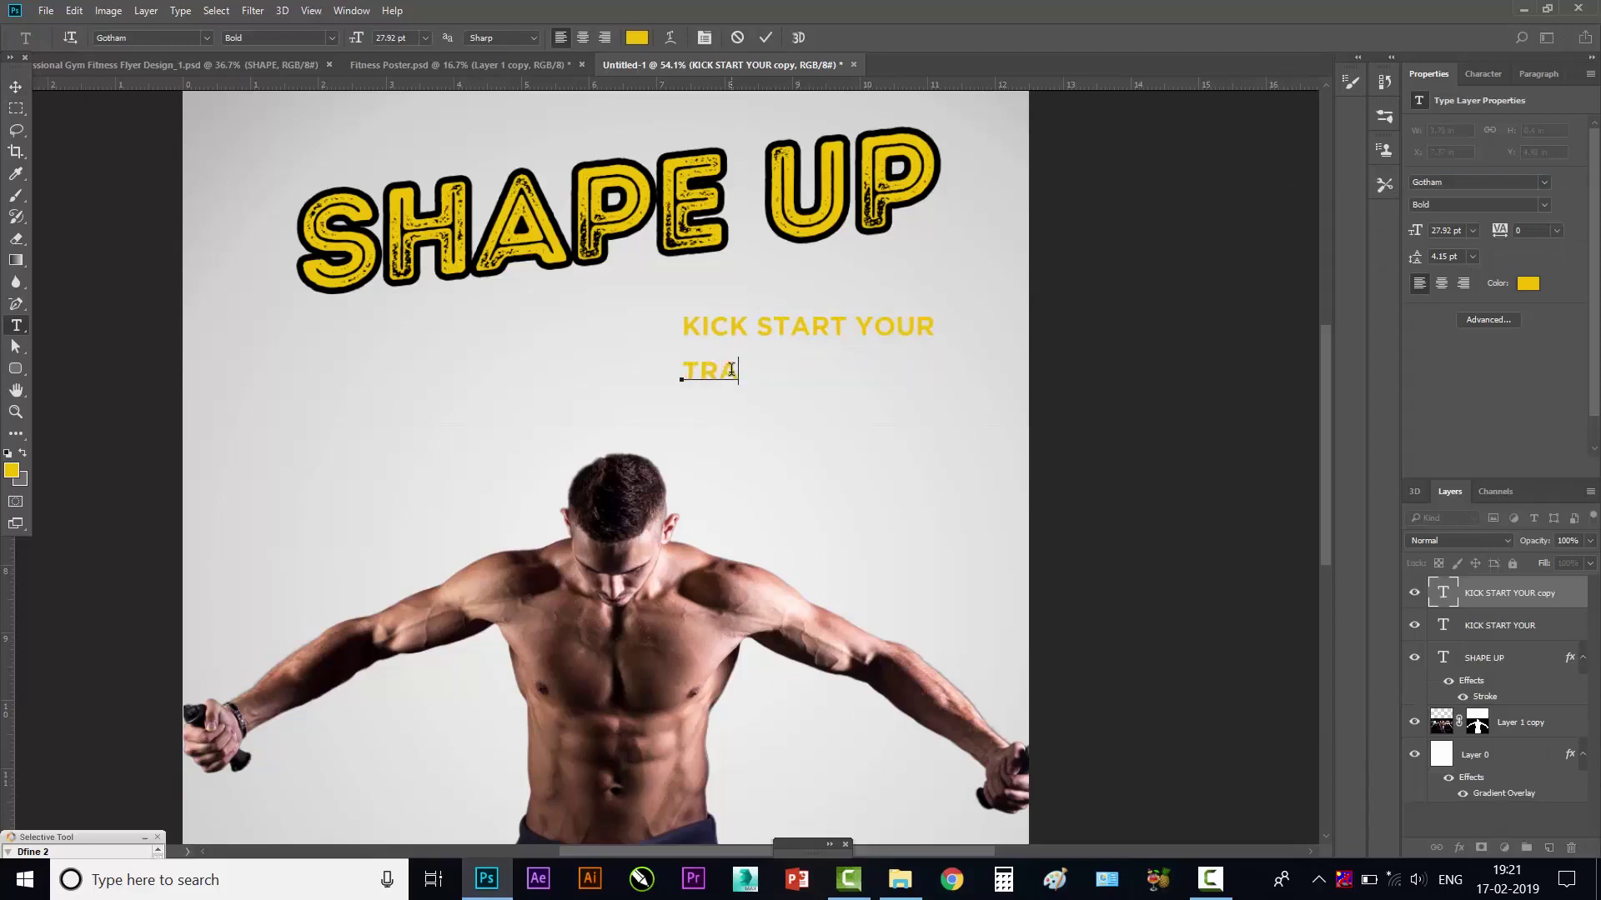
type("NSFORMATION")
key("ctrl+Return")
key("v")
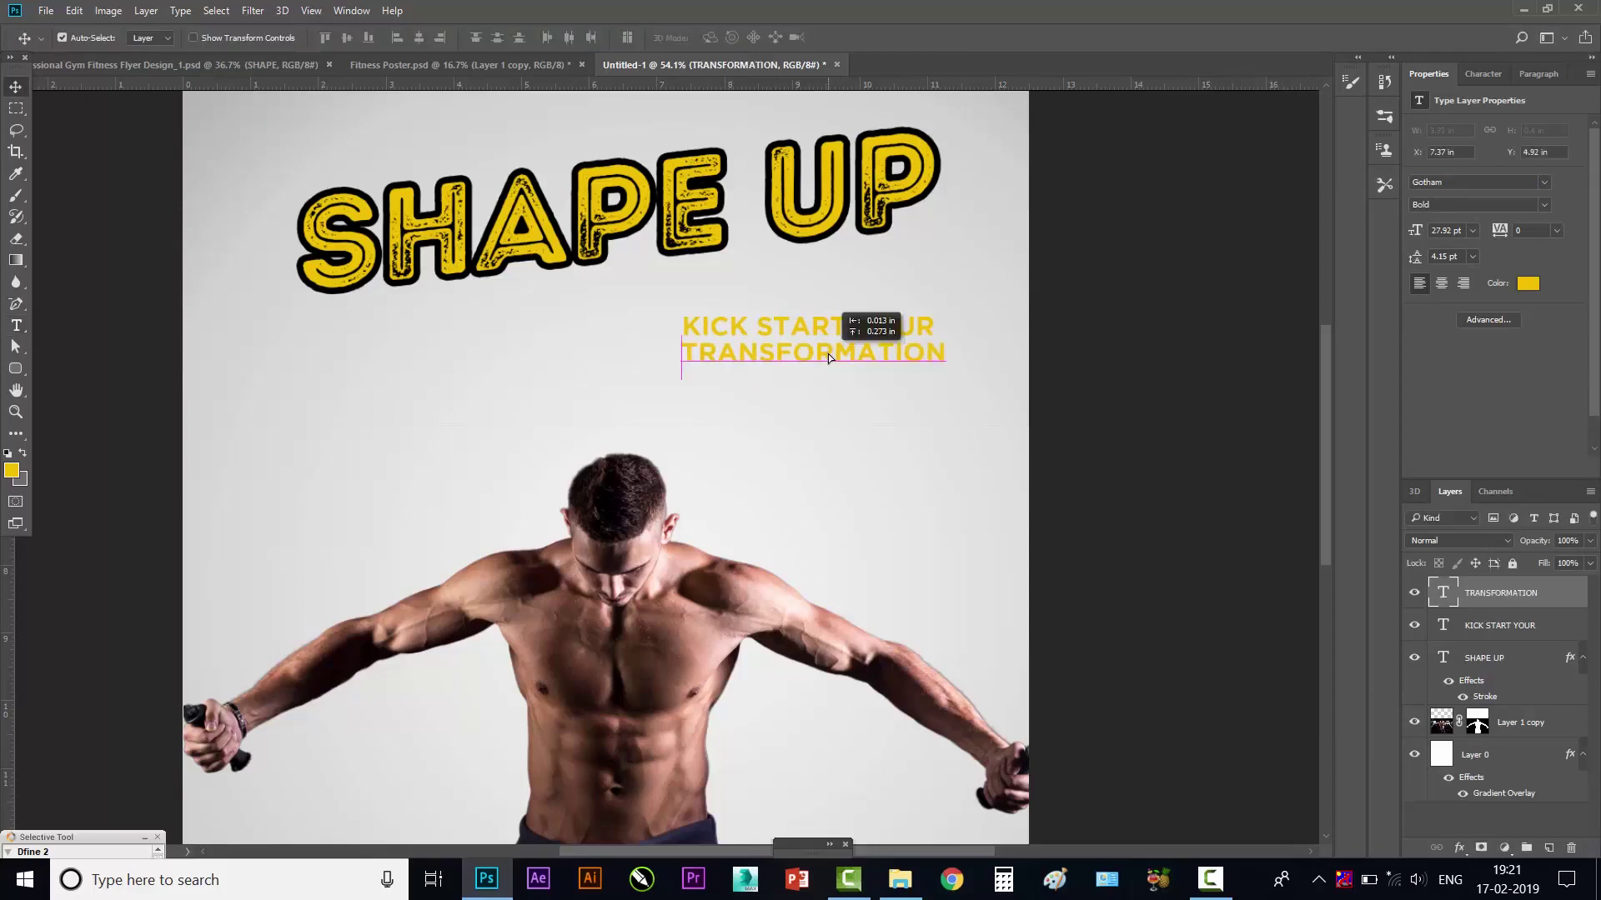
left_click_drag(828, 351, 828, 382)
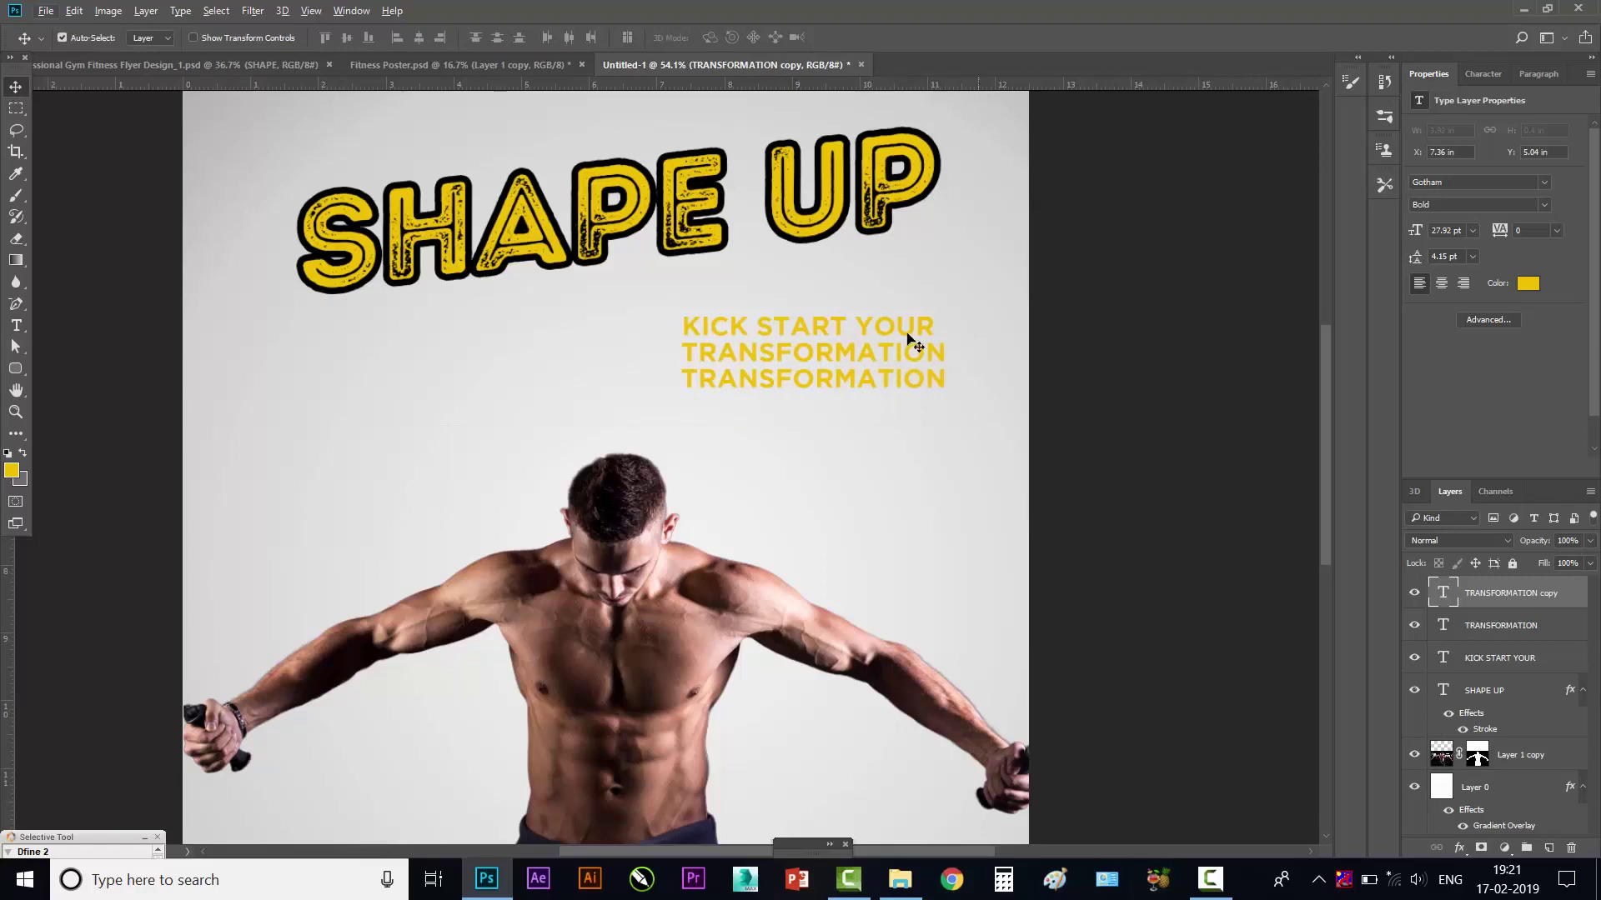
- Replace the third TRANSFORMATION line with IN 90 DAYS and nudge it slightly lower
left_click(17, 326)
left_click(811, 377)
double_click(812, 379)
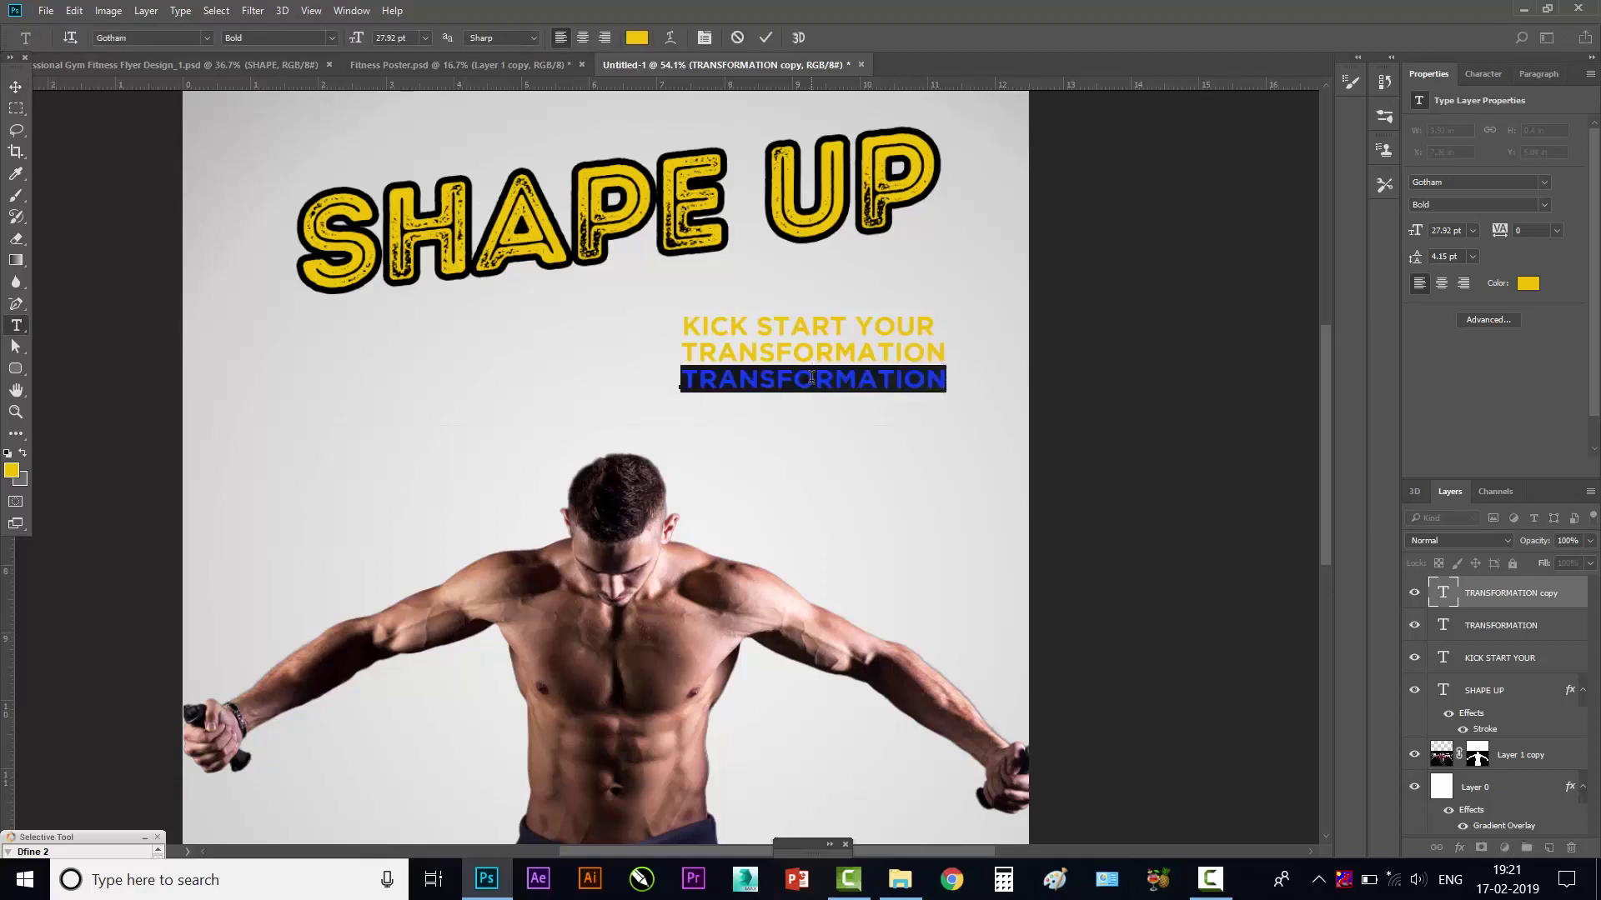
type("IN ")
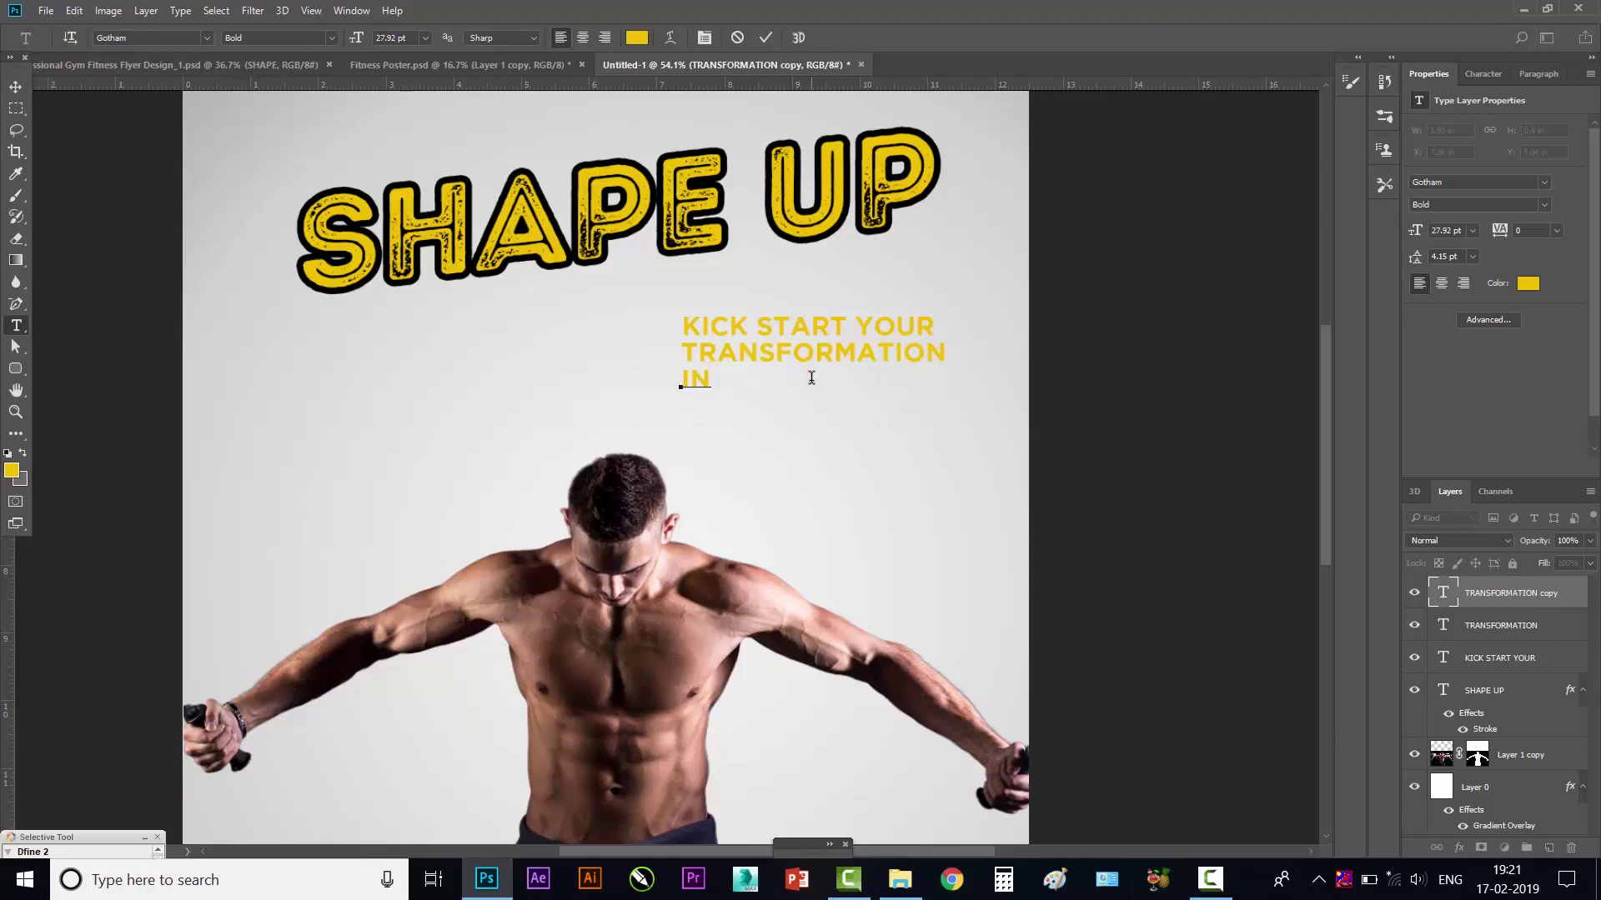
type("90")
type(" DAYS")
left_click(16, 86)
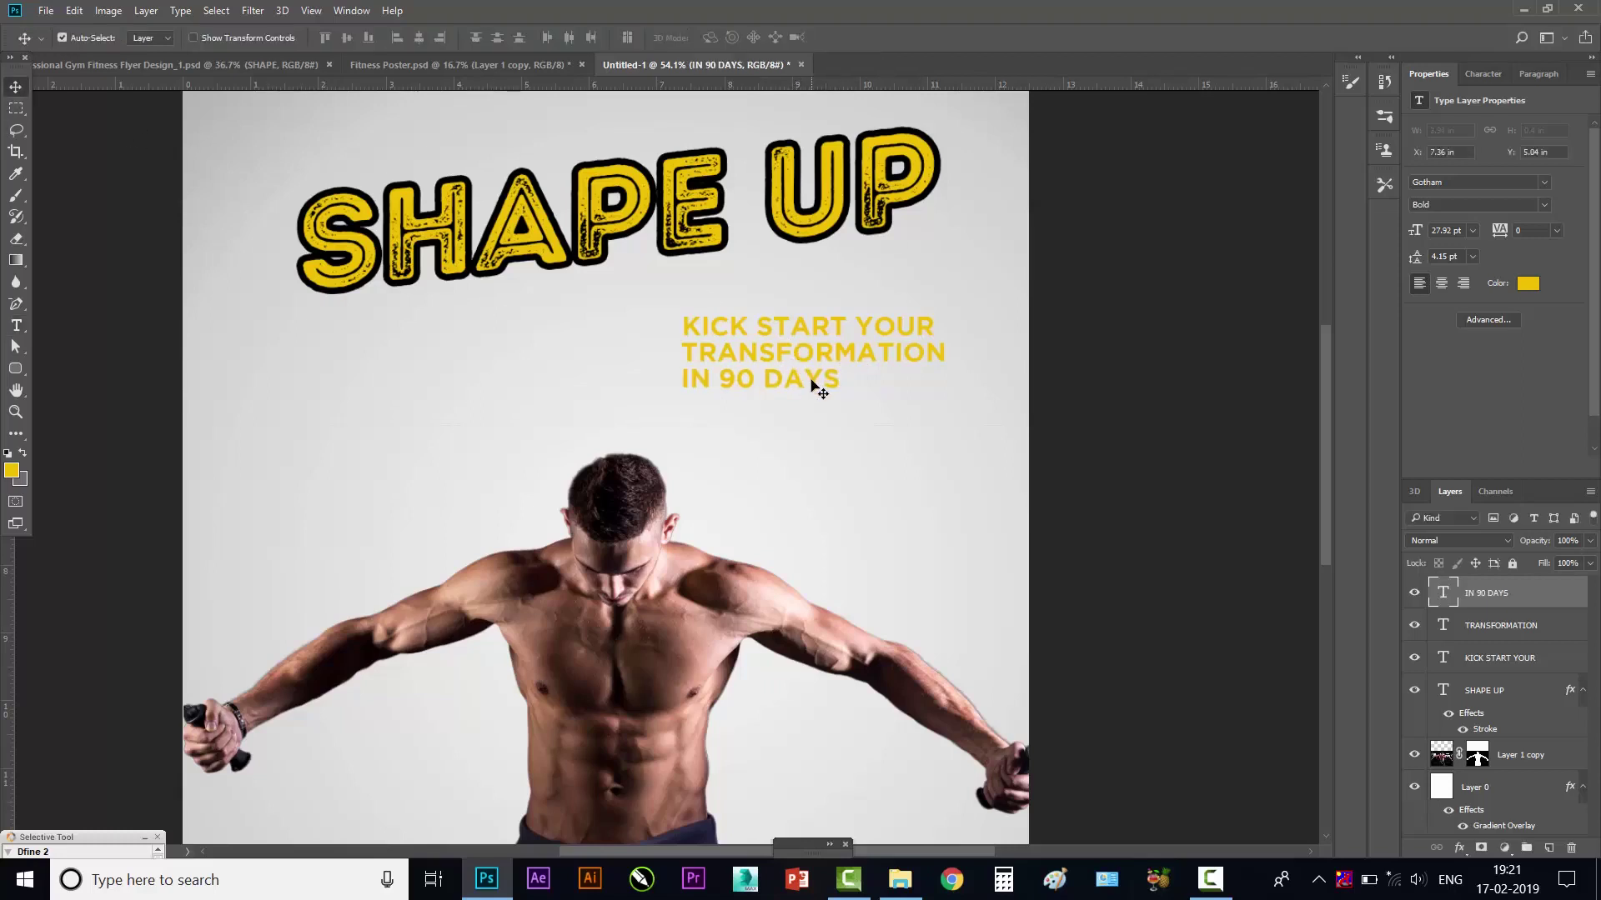
left_click_drag(813, 386, 813, 396)
- Reposition KICK START YOUR and draw a rectangle bar over it
left_click_drag(802, 325, 798, 319)
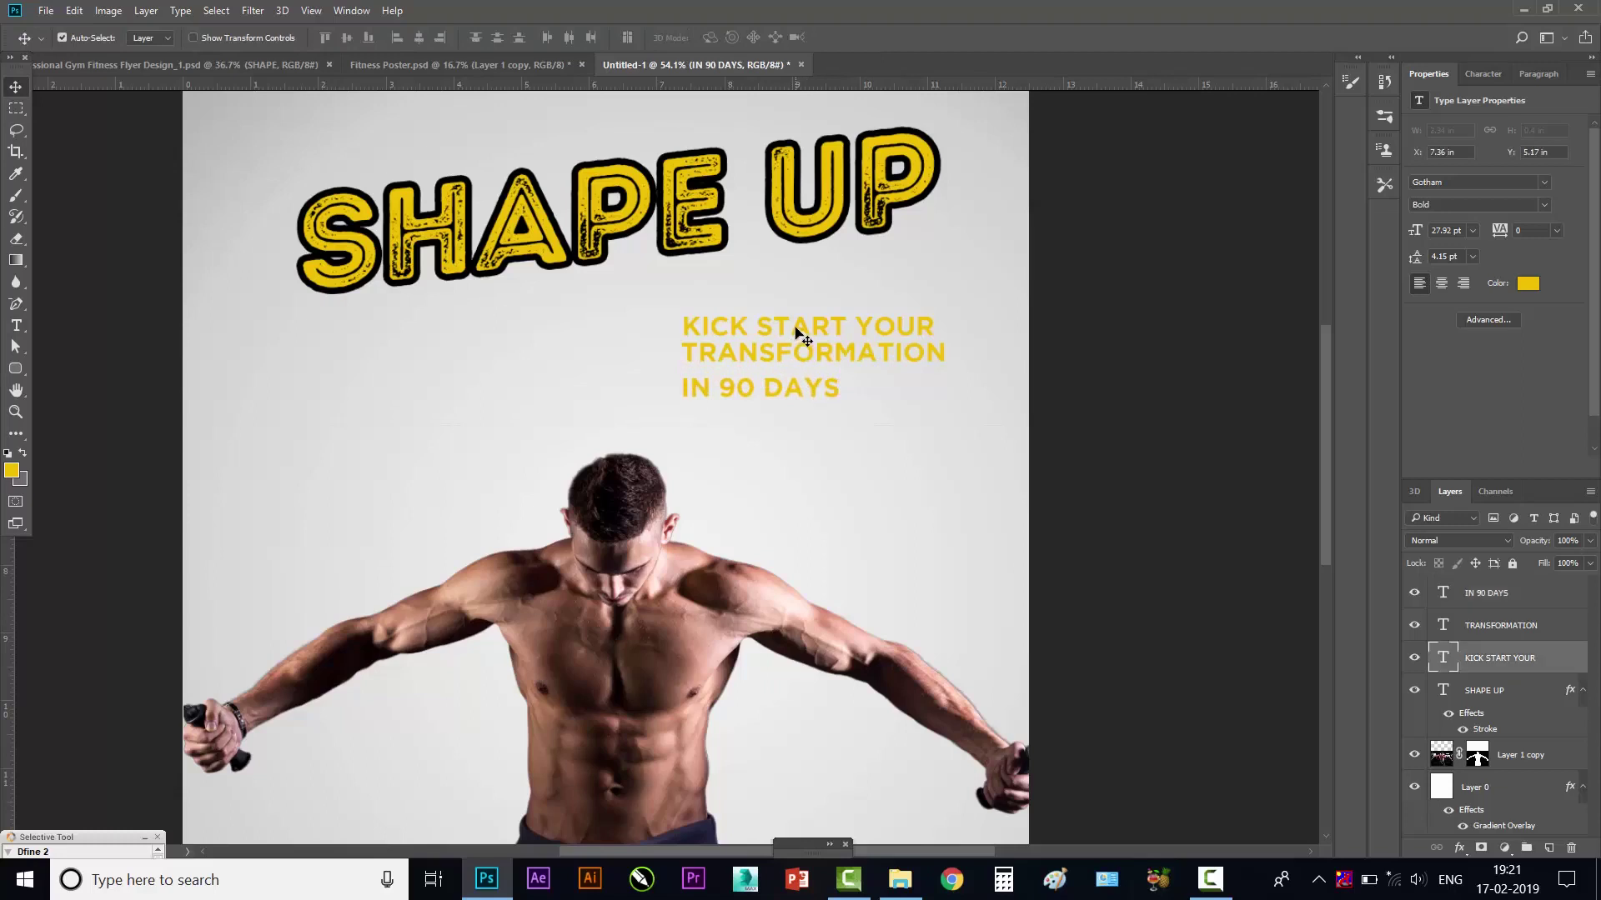
left_click(16, 433)
left_click(84, 414)
left_click_drag(673, 297, 955, 332)
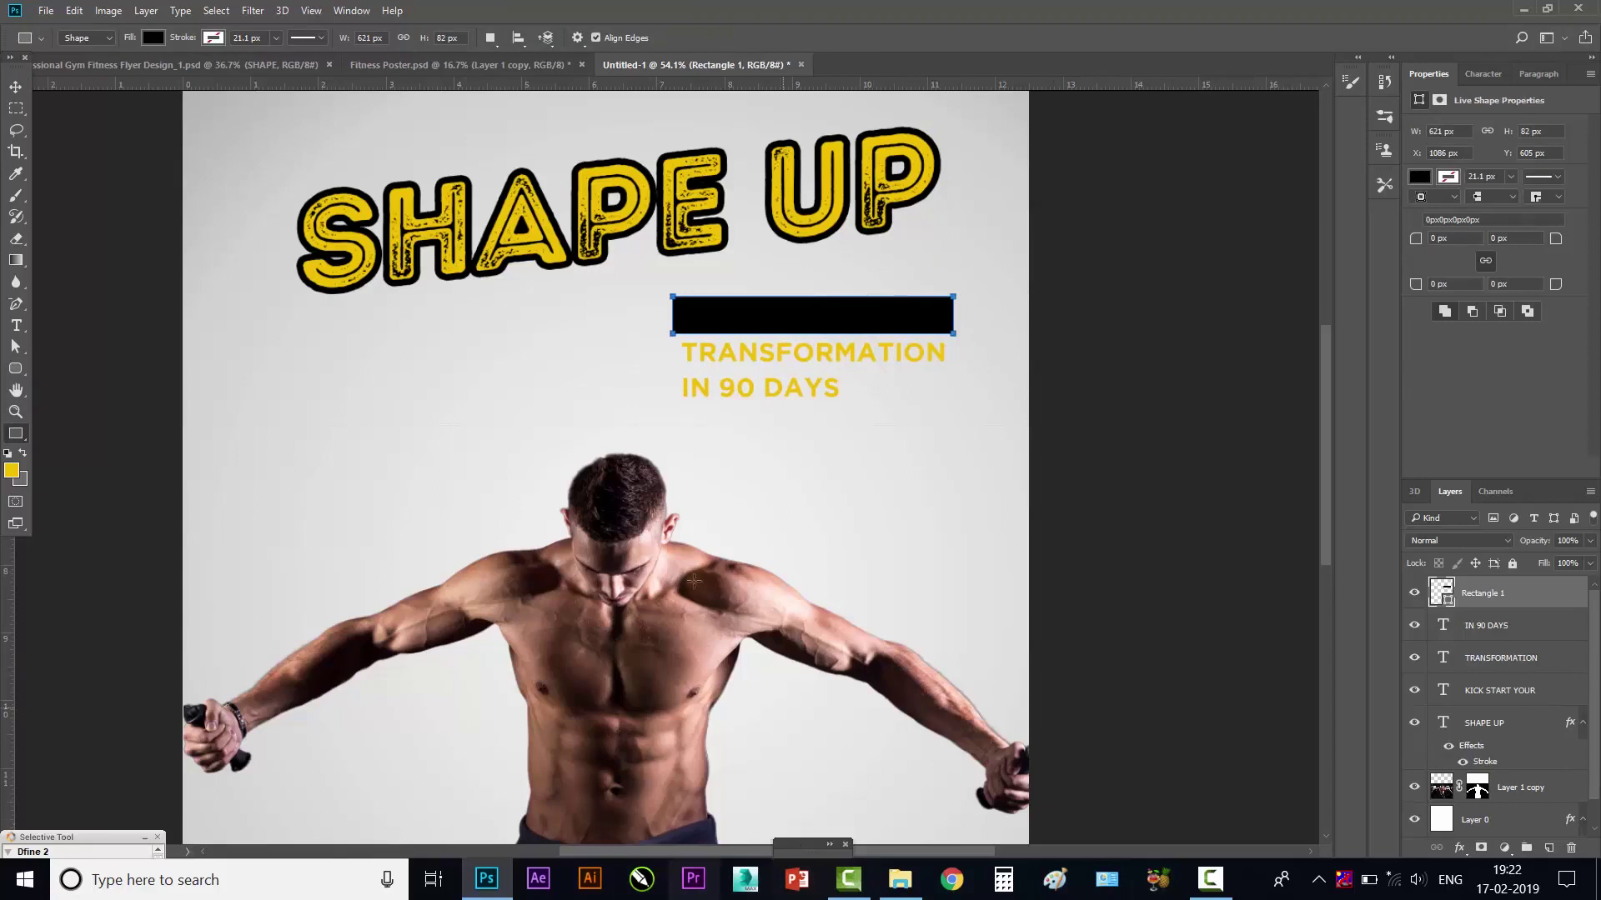
- In the reference flyer, read the teal bar's fill colour, 0a9b85, and return to Untitled-1
left_click(202, 67)
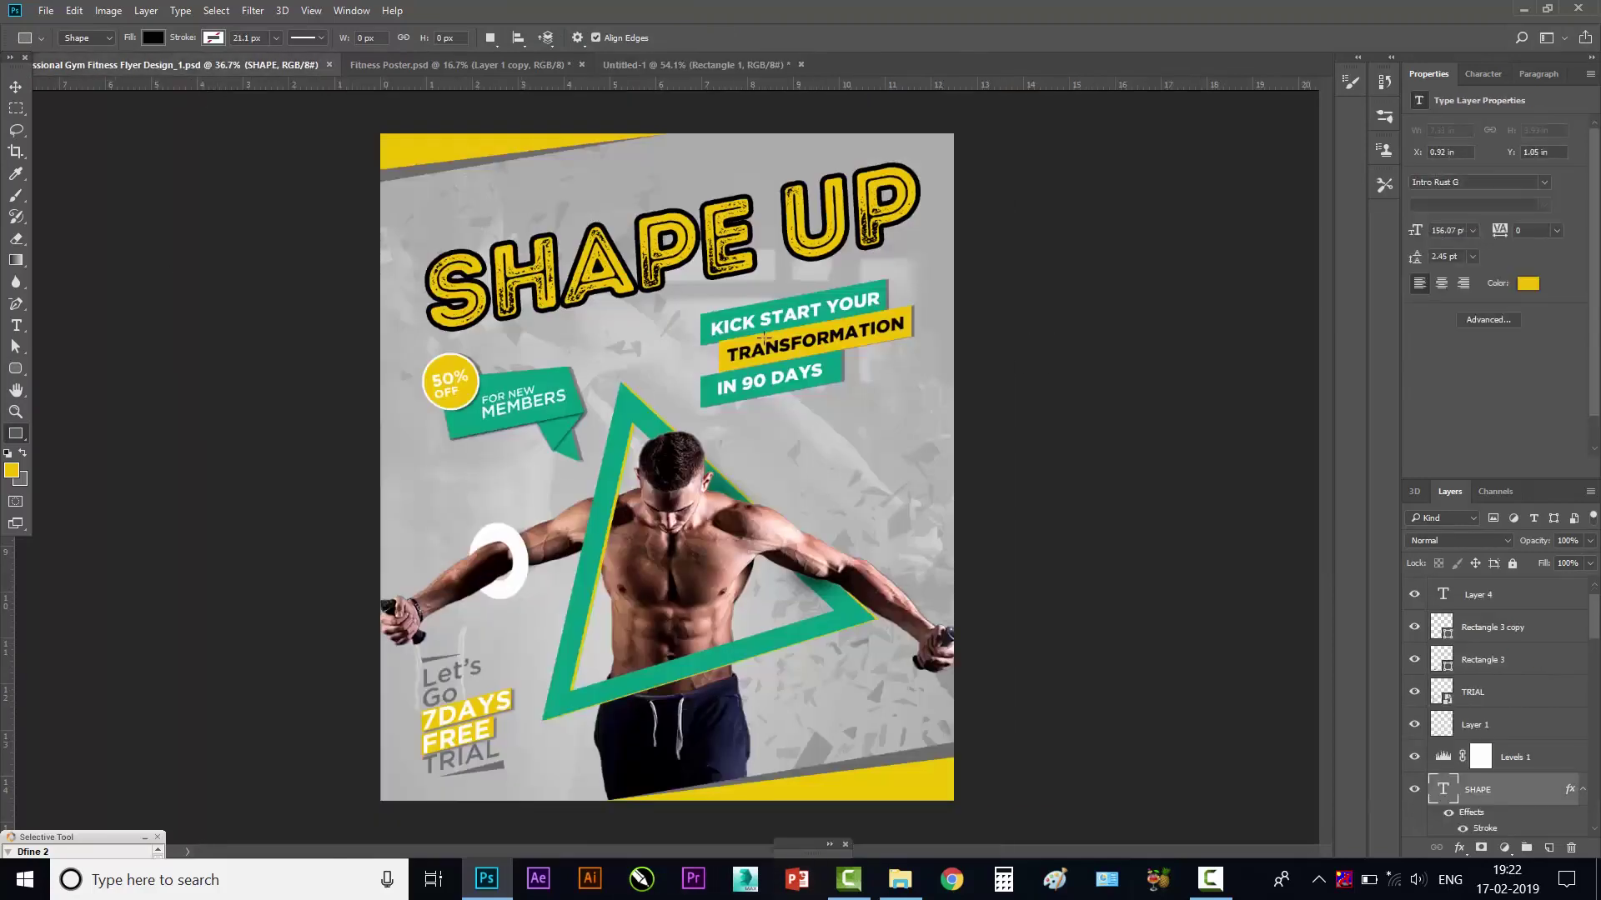
left_click(15, 87)
mouse_move(889, 298)
left_mouse_down()
mouse_move(890, 264)
mouse_move(889, 298)
left_mouse_up()
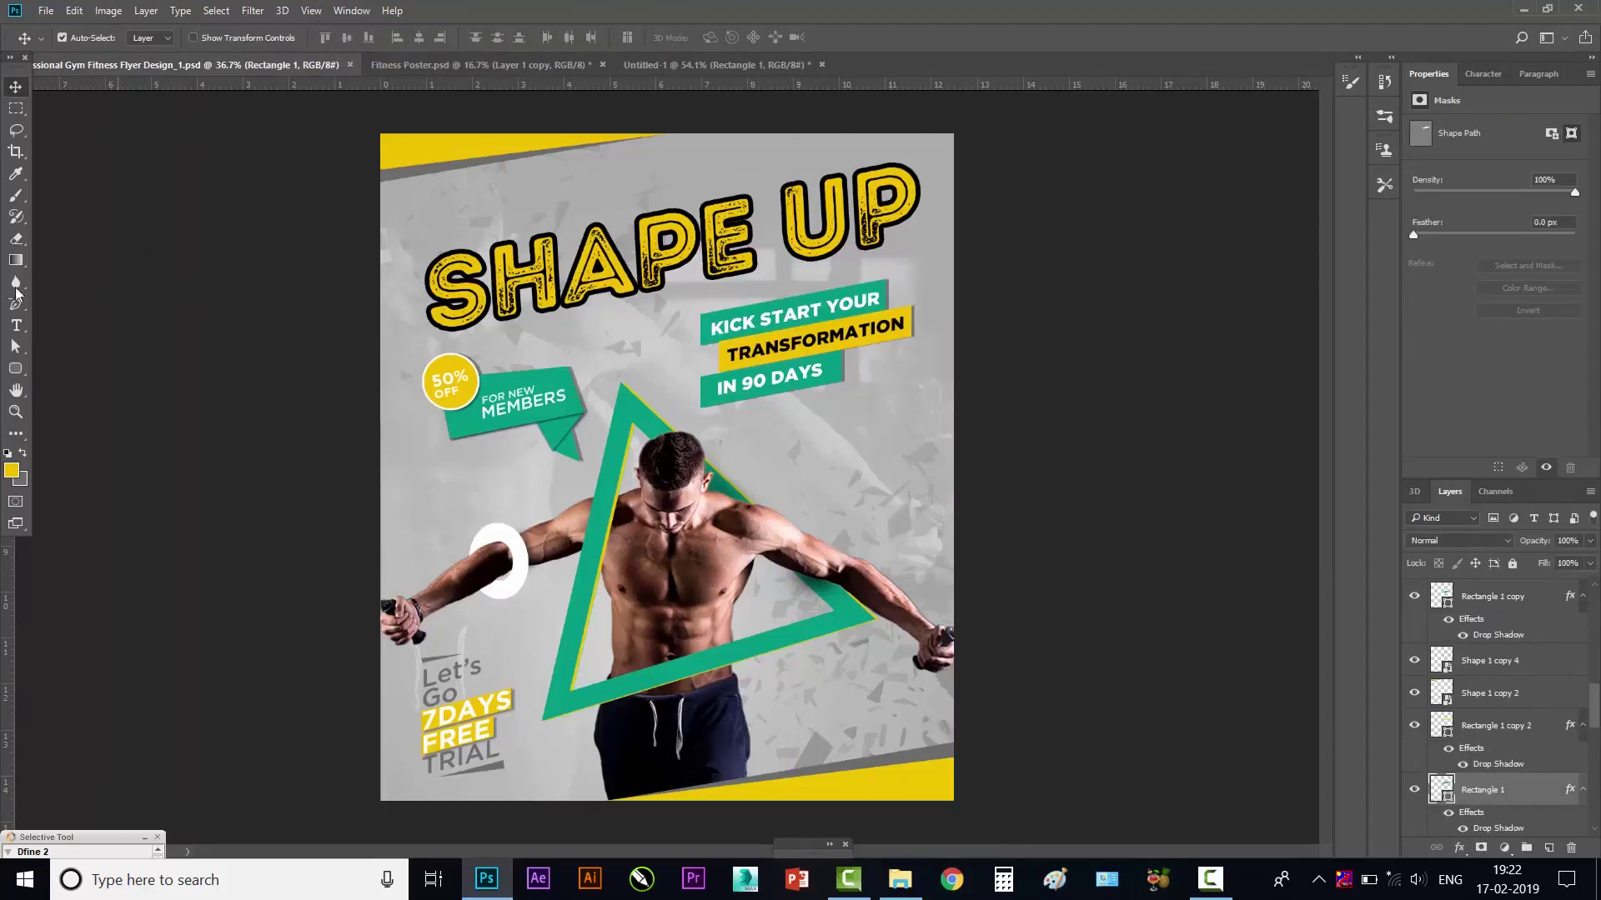
left_click(16, 372)
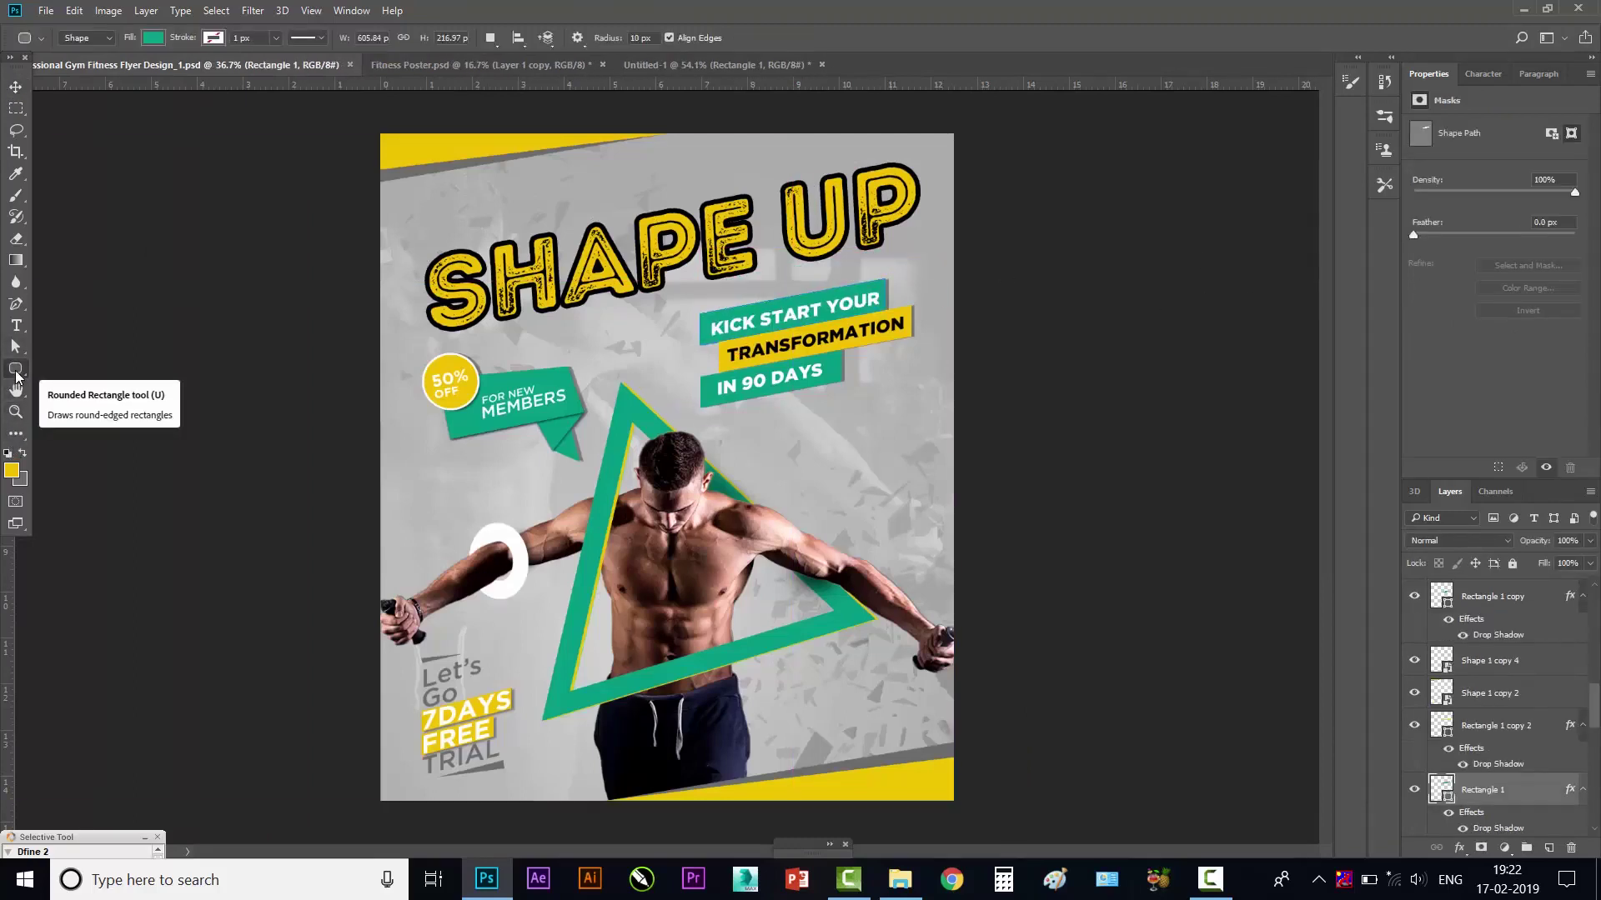
left_click(153, 37)
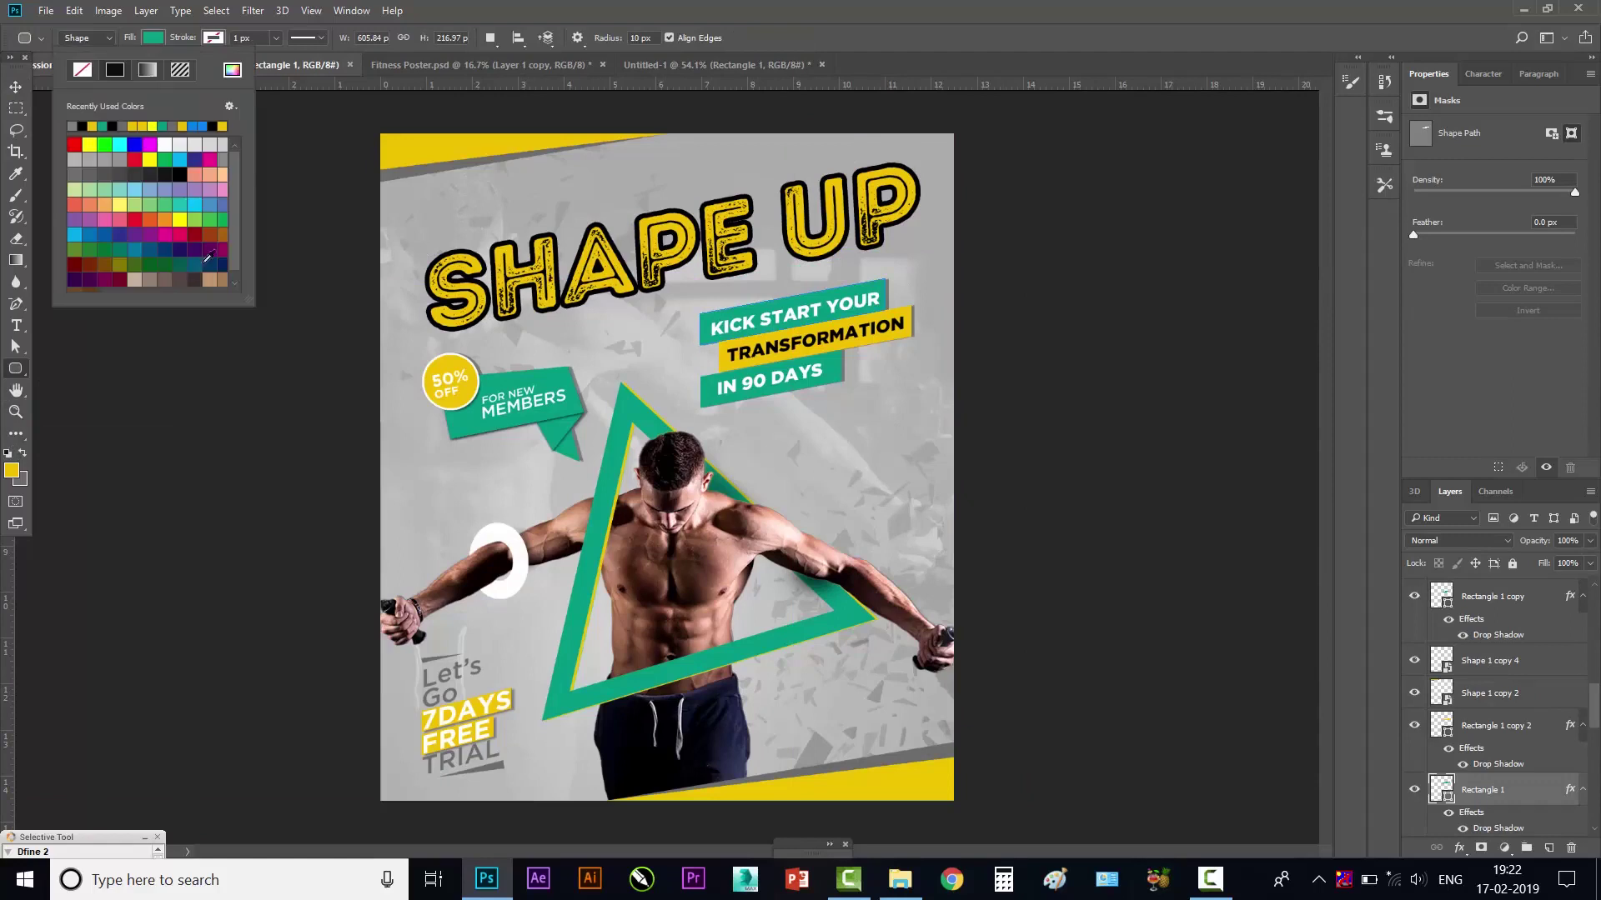
left_click(232, 70)
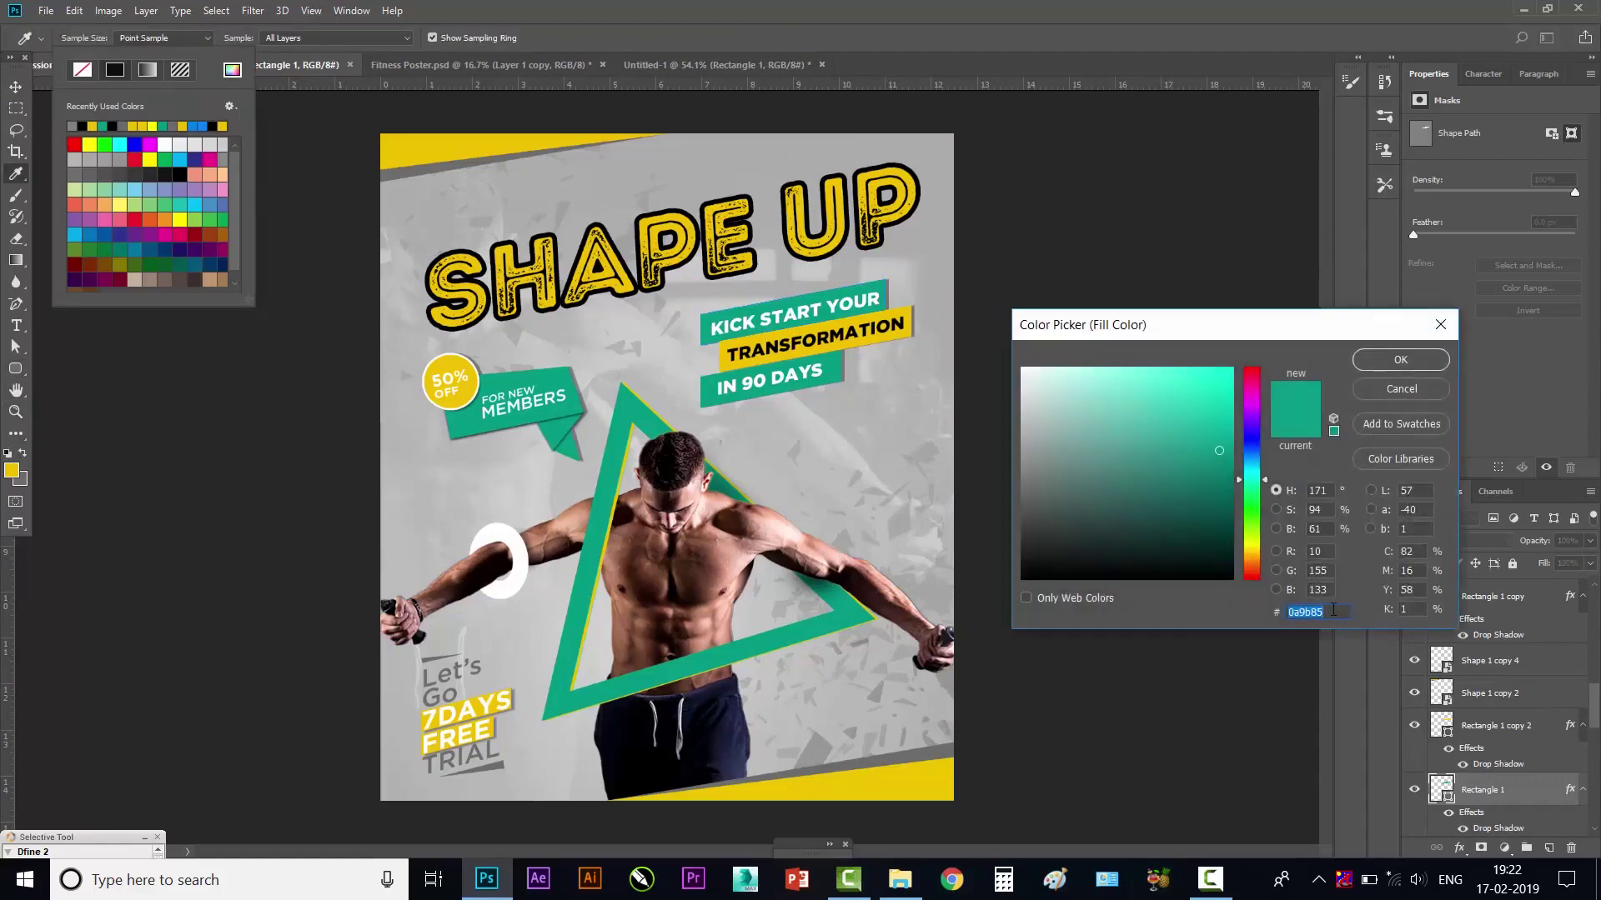
left_click(1400, 359)
left_click(16, 86)
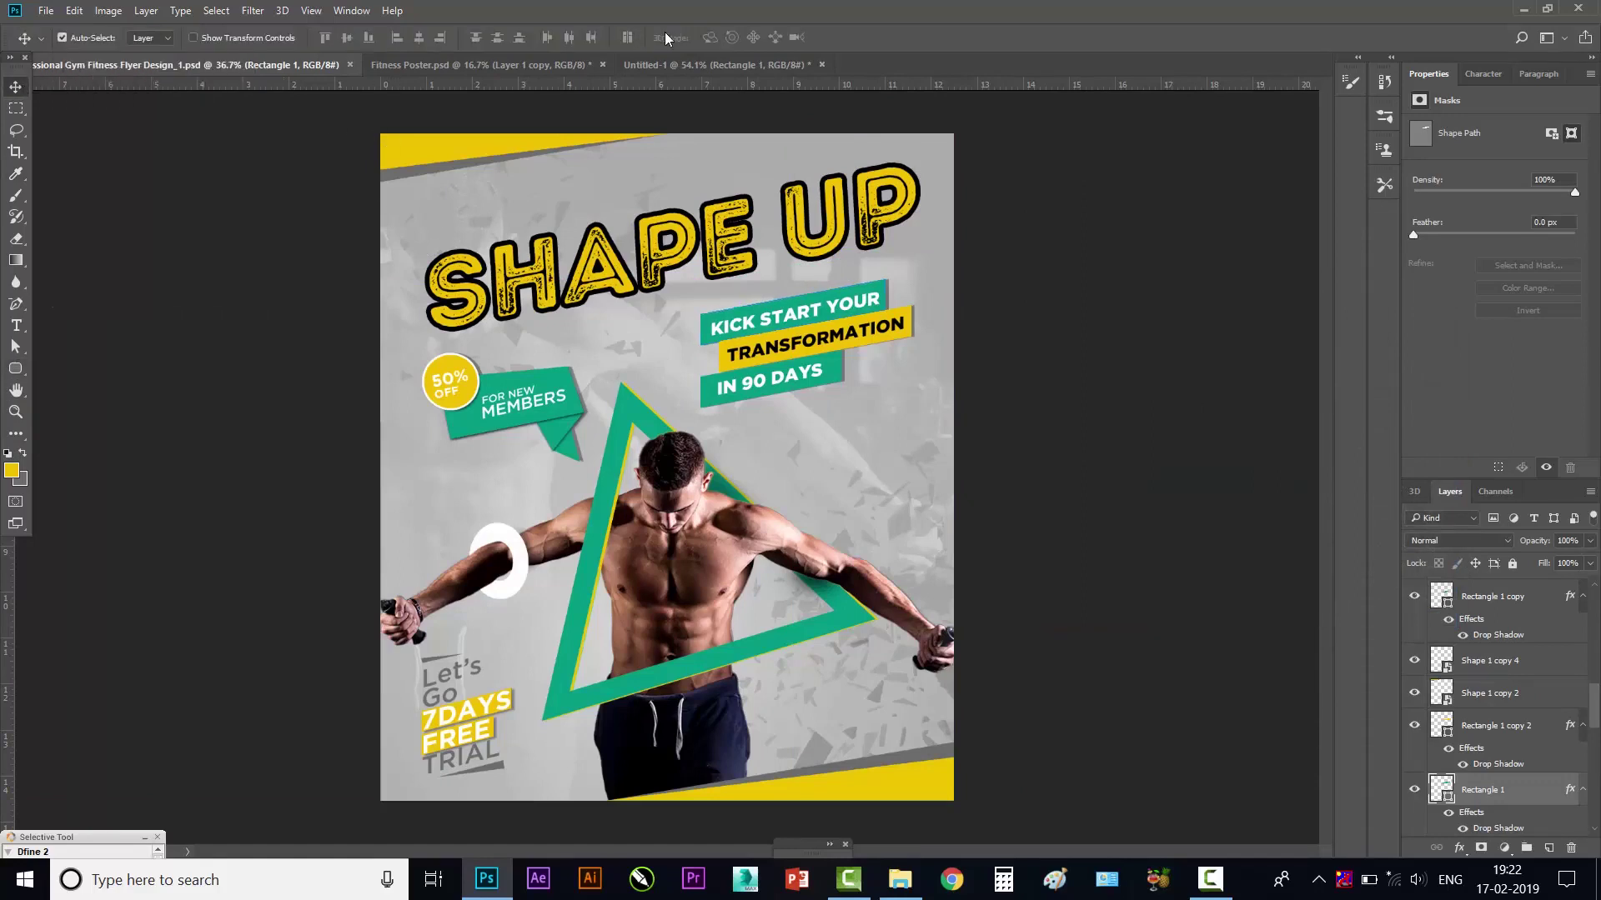
left_click(717, 64)
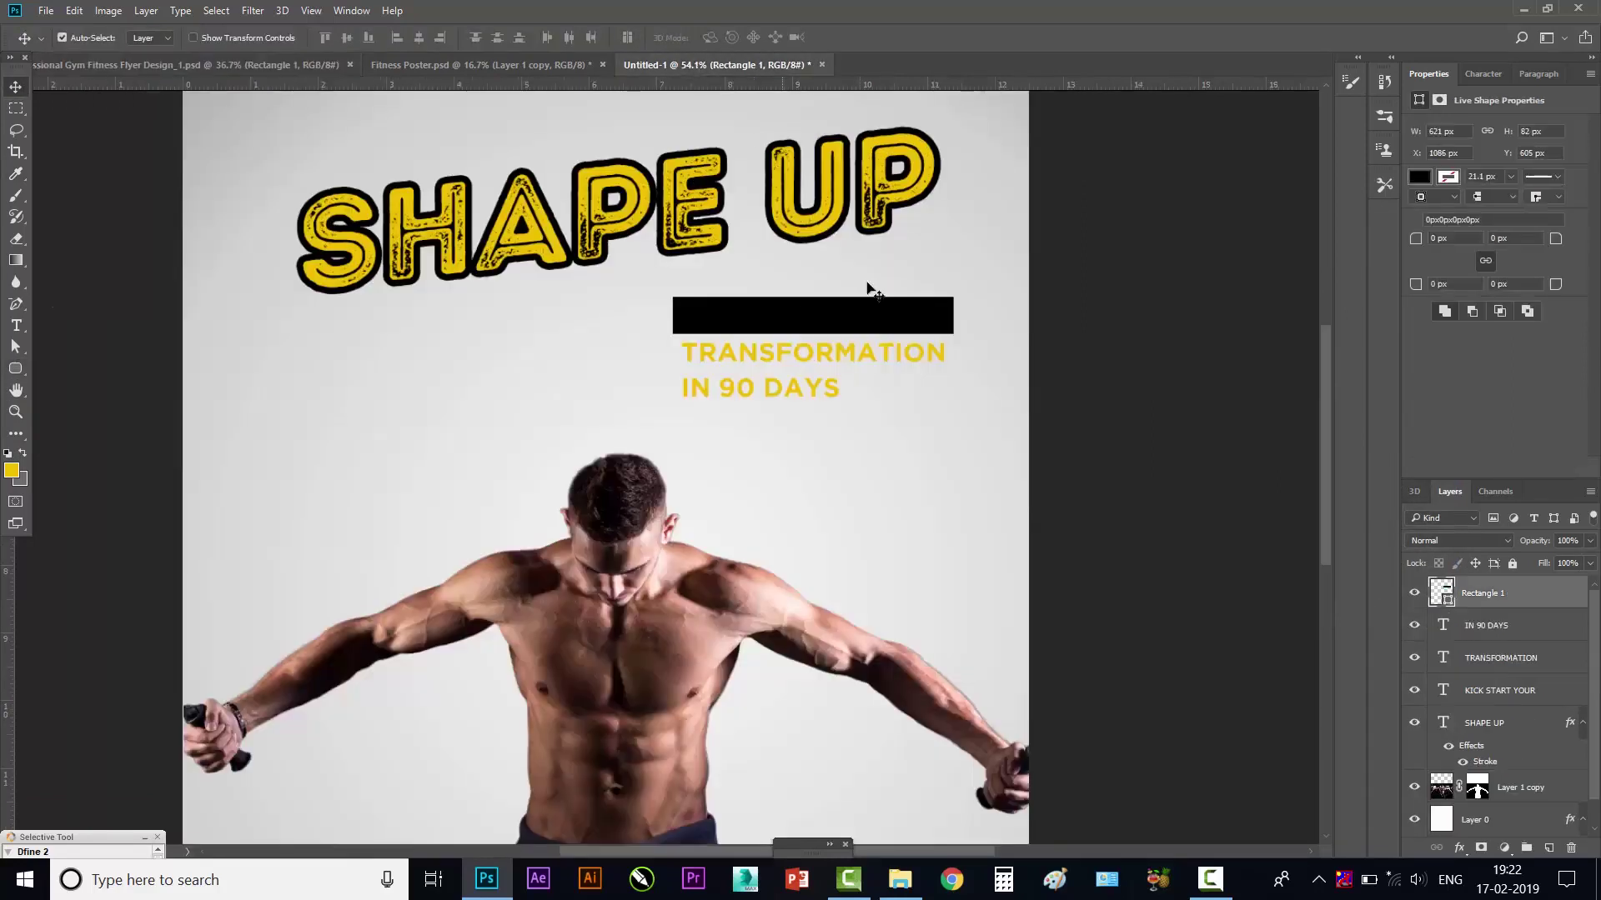
- Fill the bar teal 0a9b85 and move it two levels down, beneath KICK START YOUR
left_click(1422, 177)
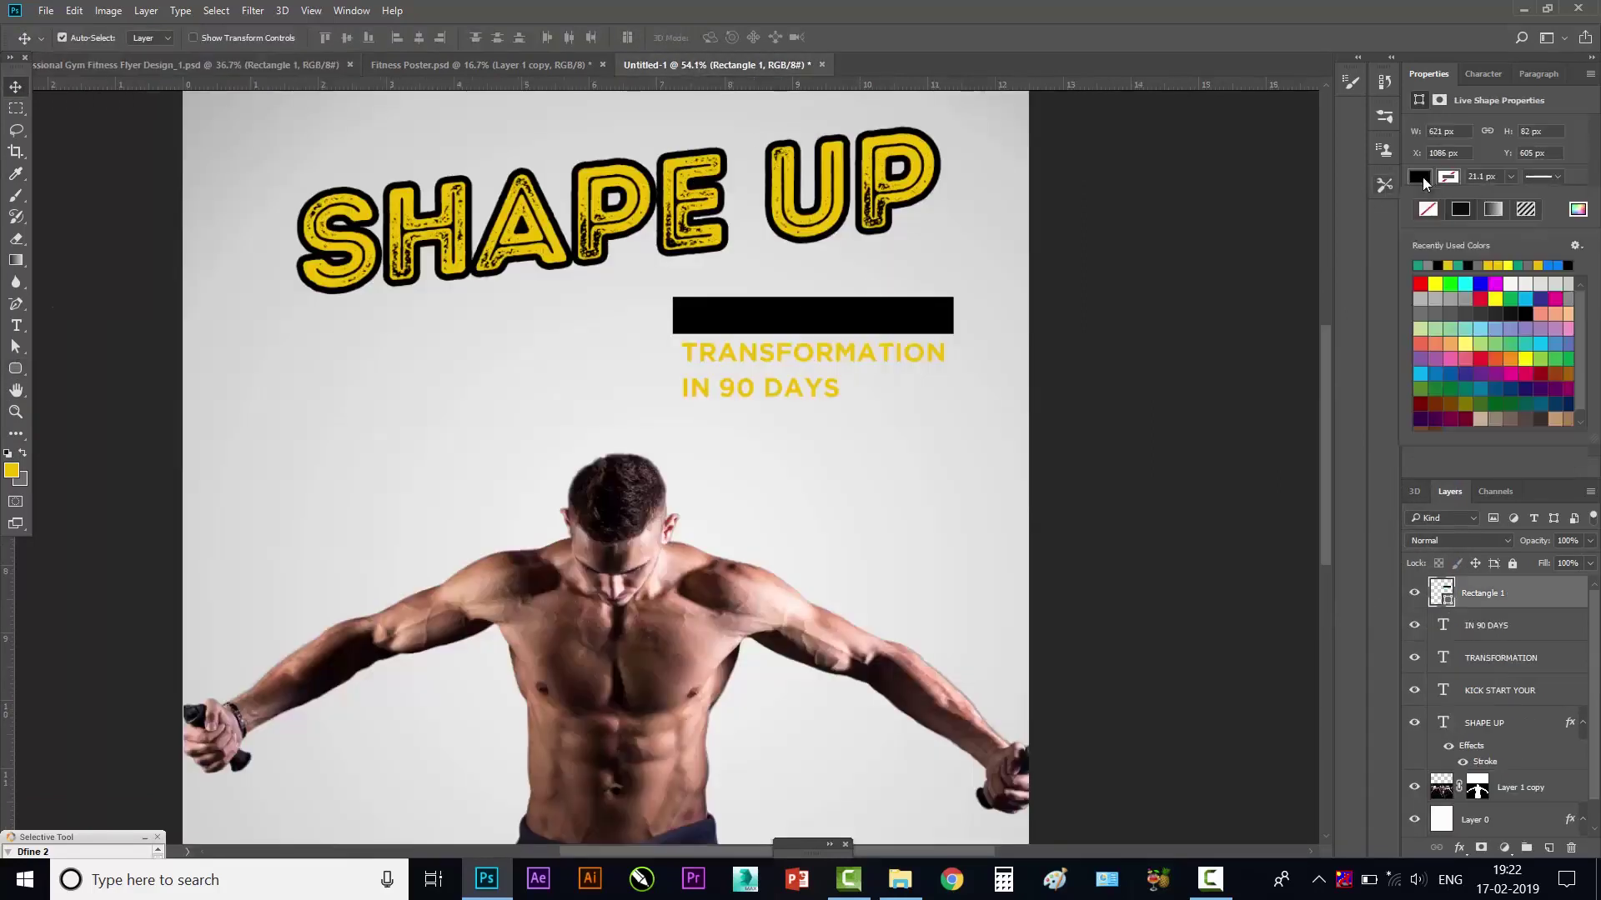
left_click(1578, 210)
type("0a9b85")
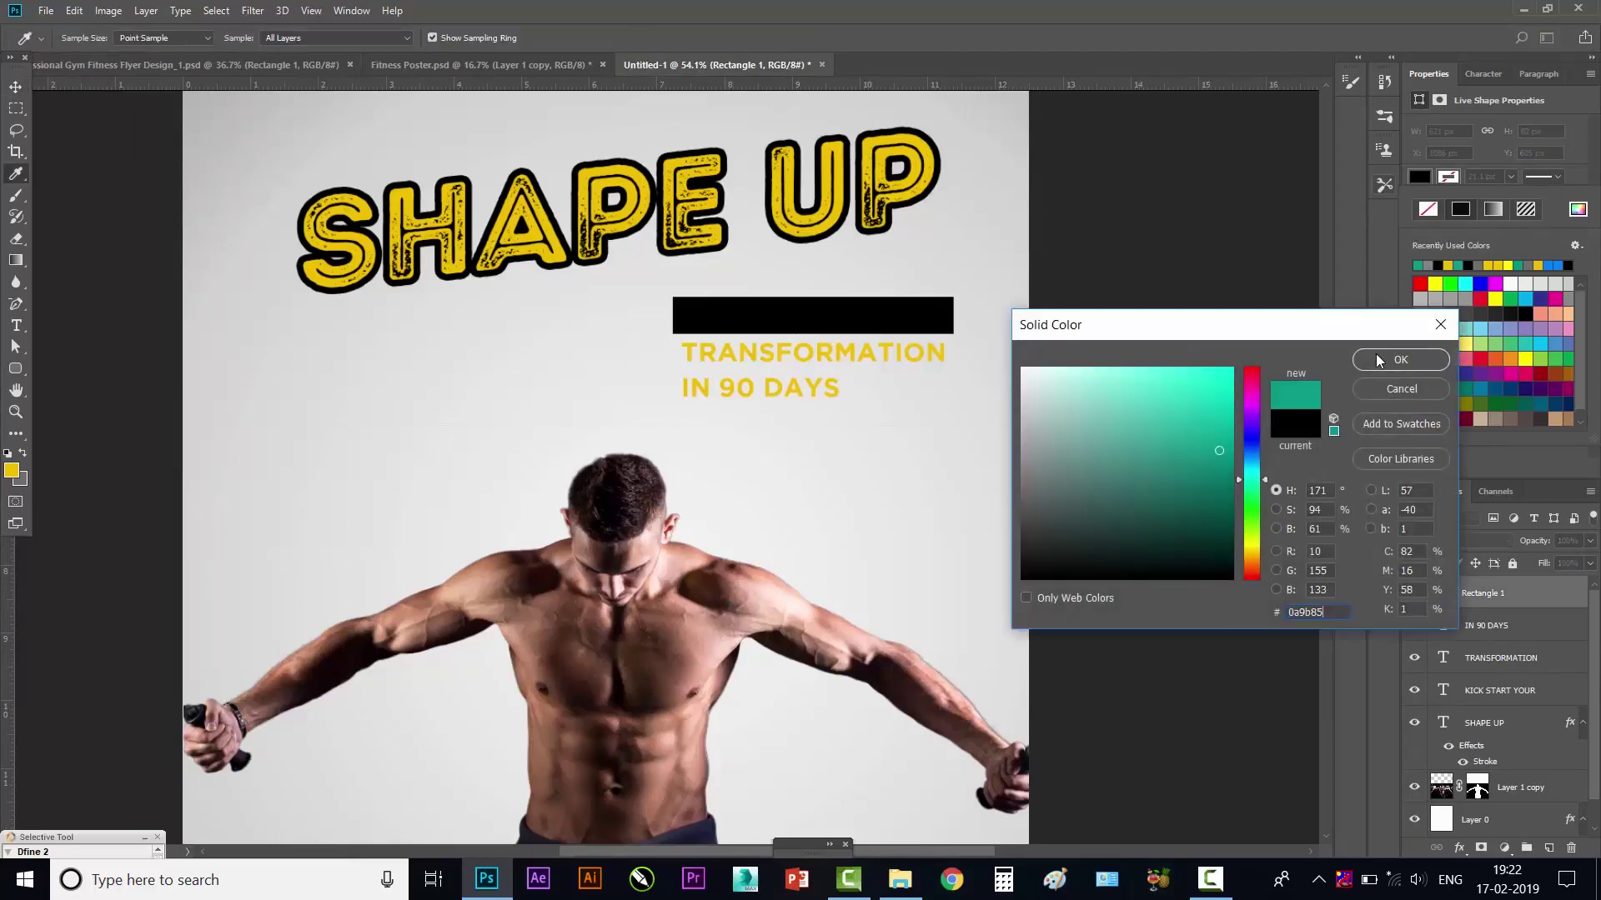
left_click(1380, 360)
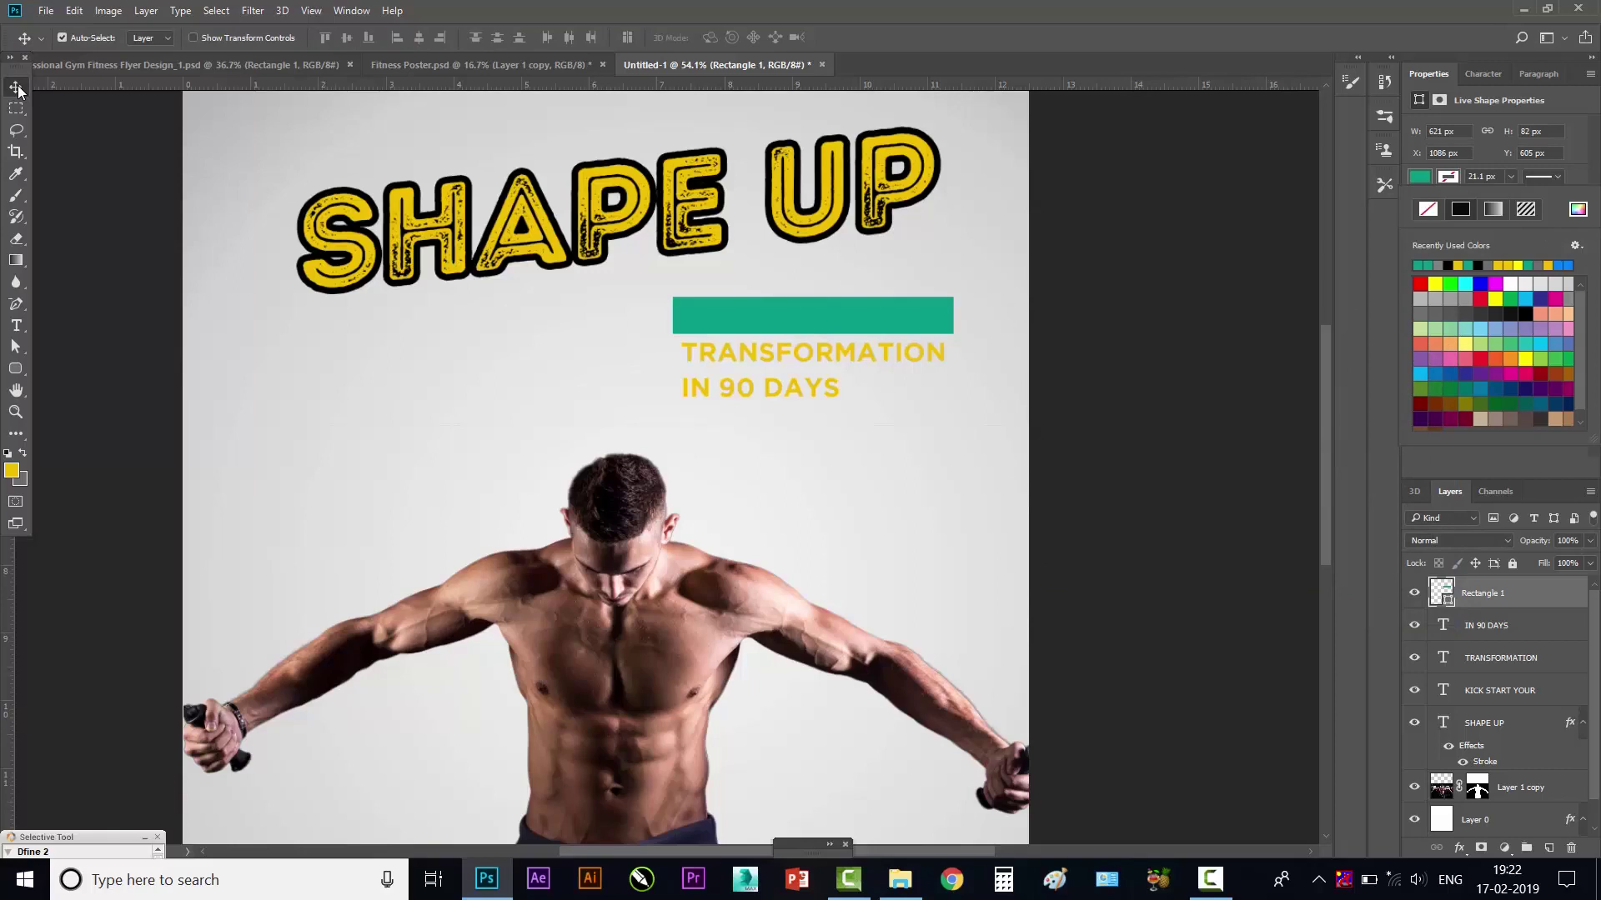
key("Escape")
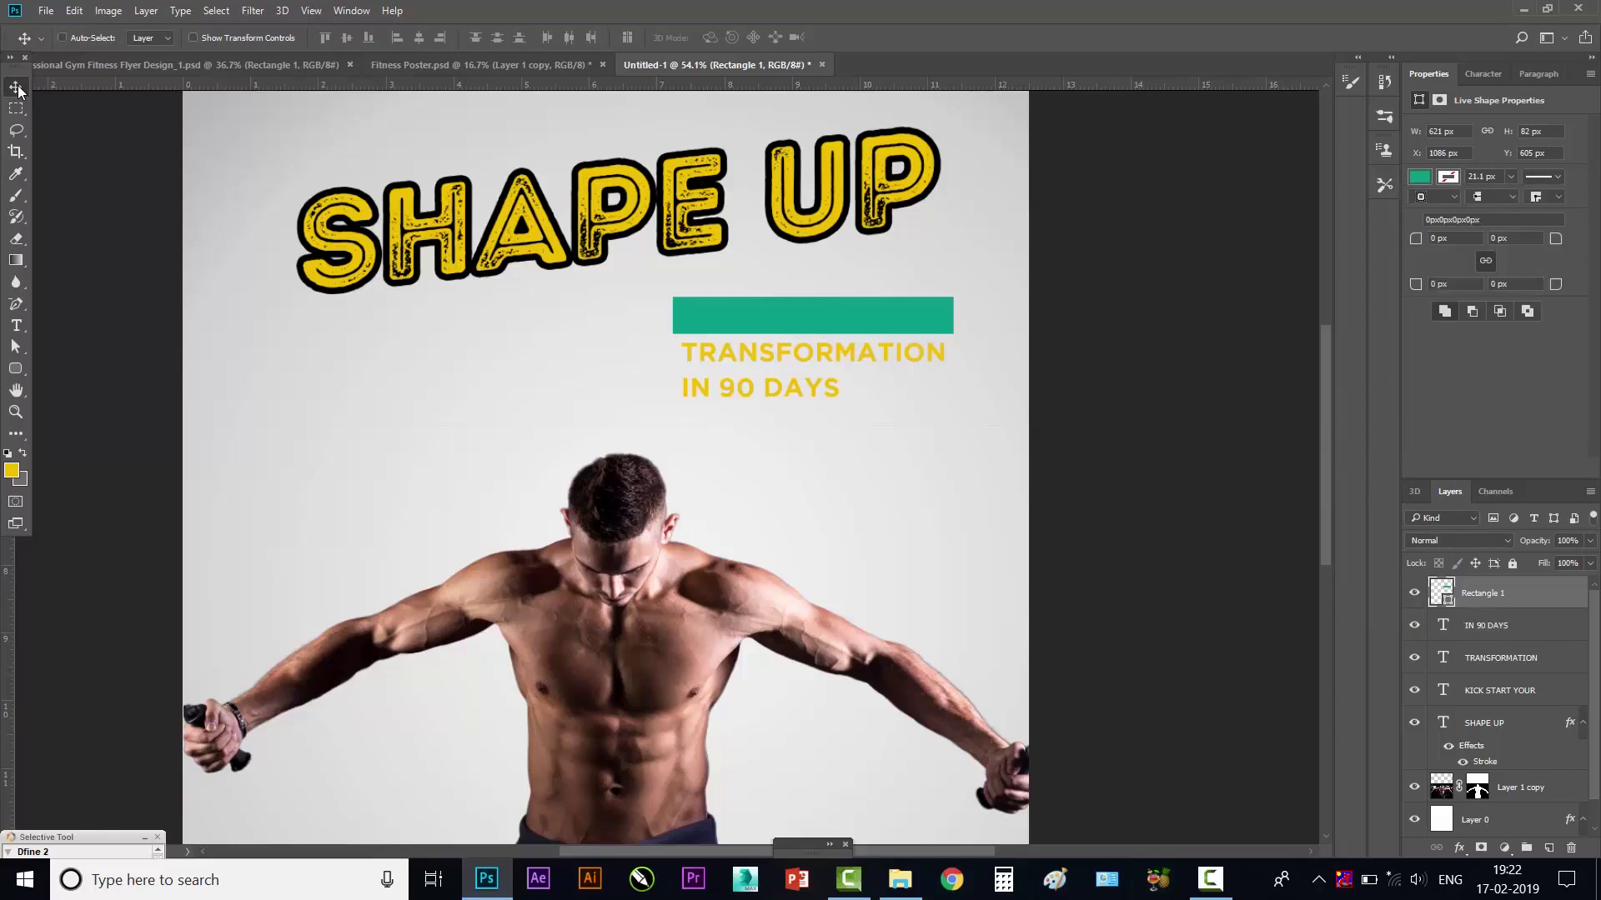
key("ctrl+bracketleft")
key("ctrl+bracketleft")
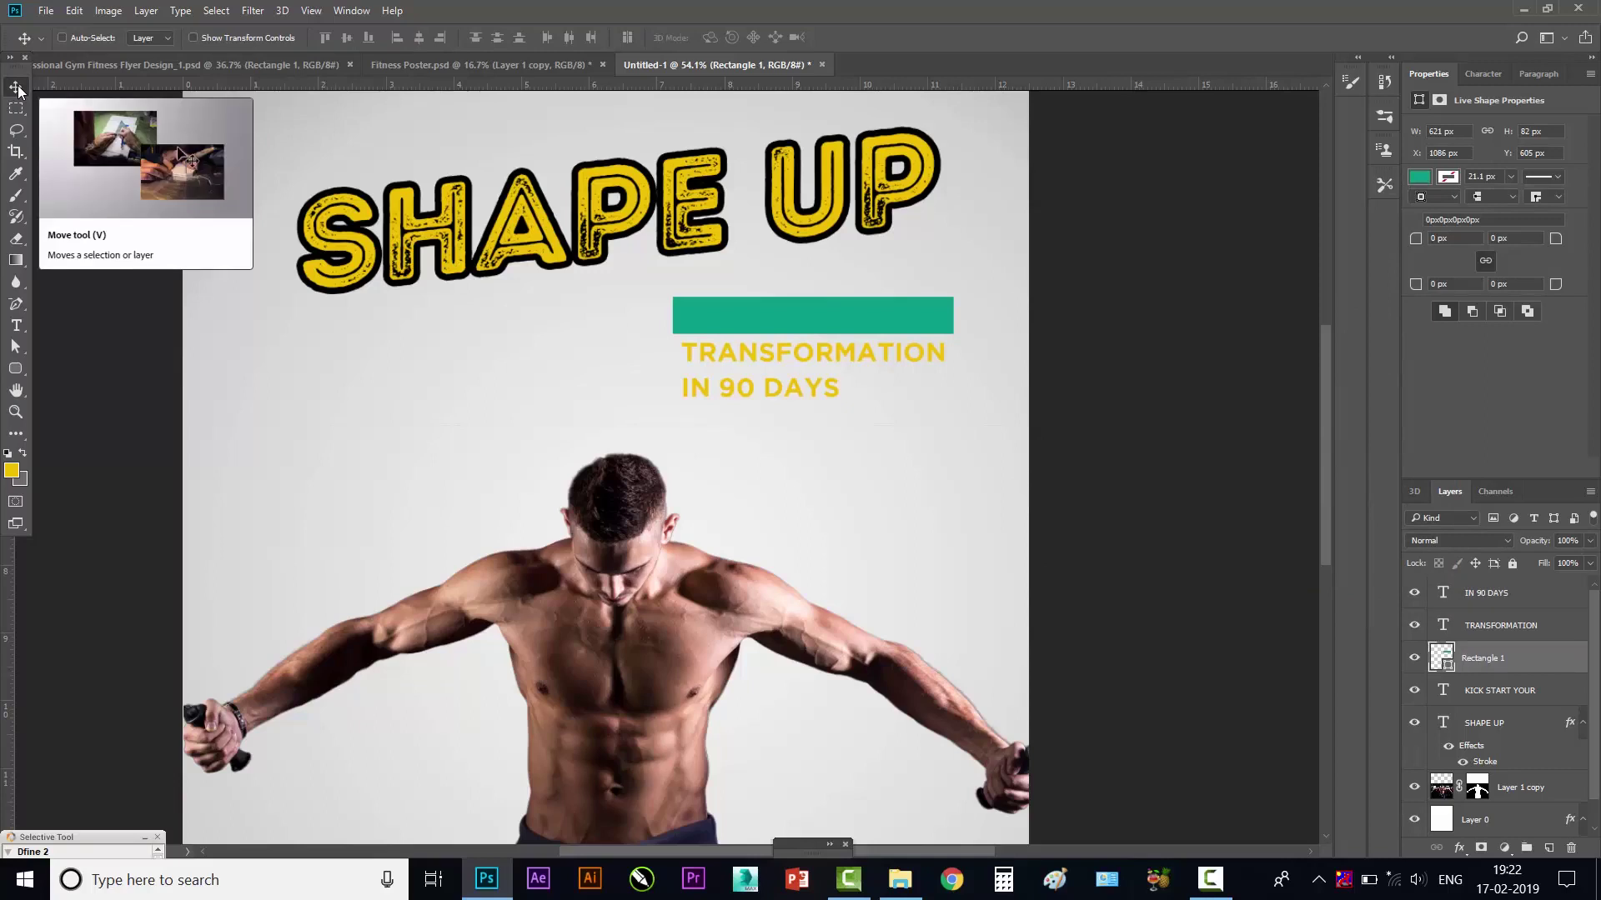
key("ctrl+bracketleft")
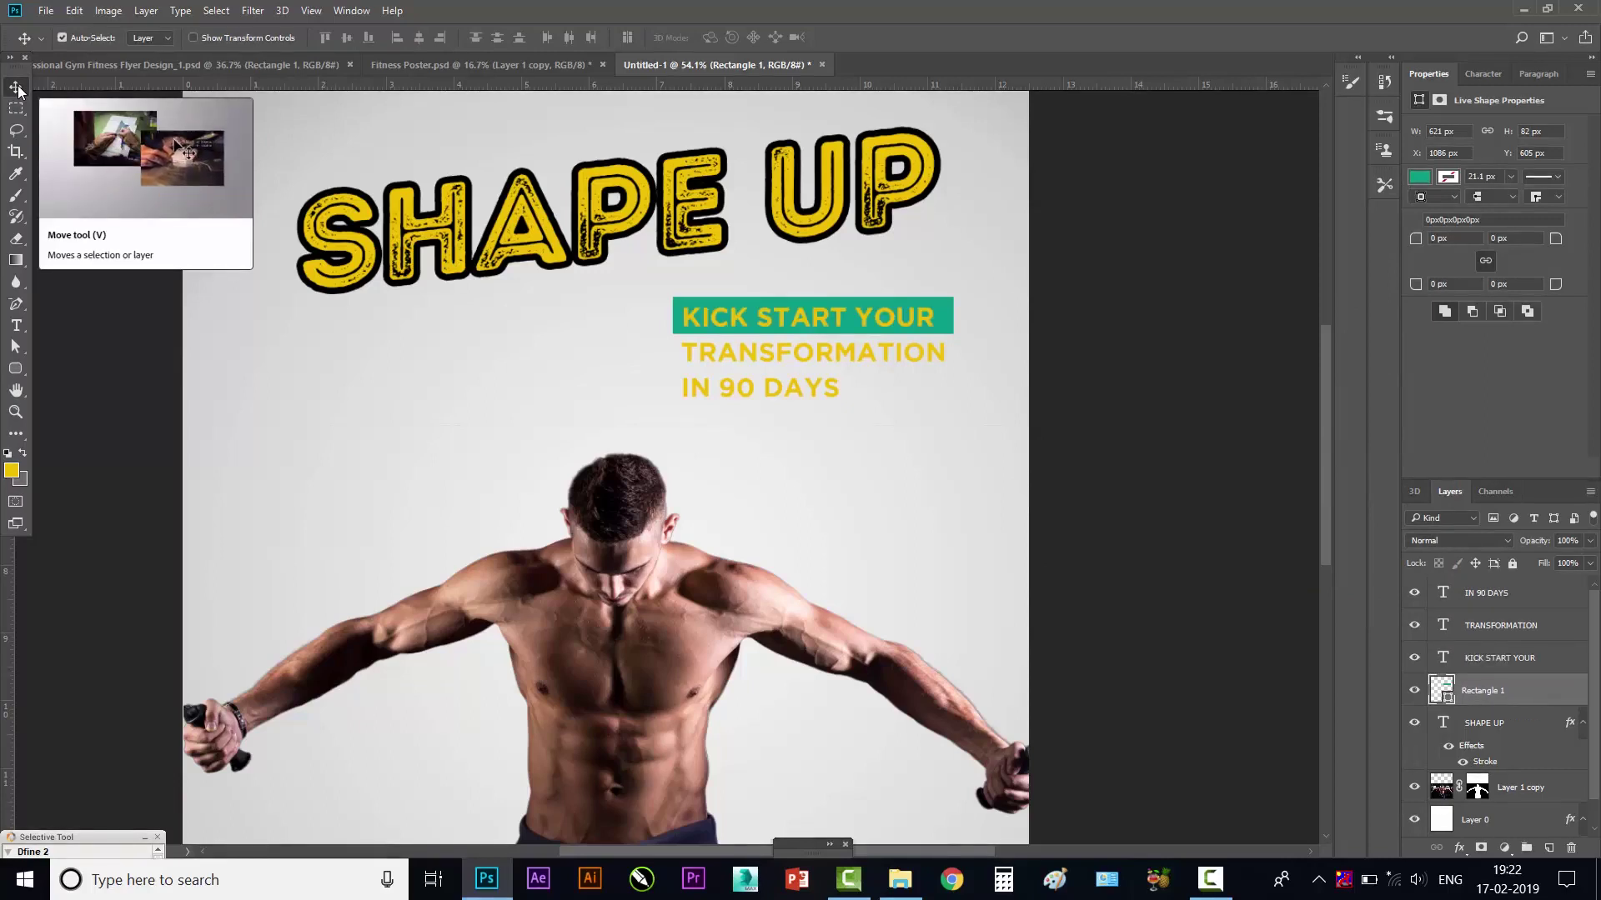
- With Auto-Select on, turn the KICK START YOUR text white
left_click(62, 38)
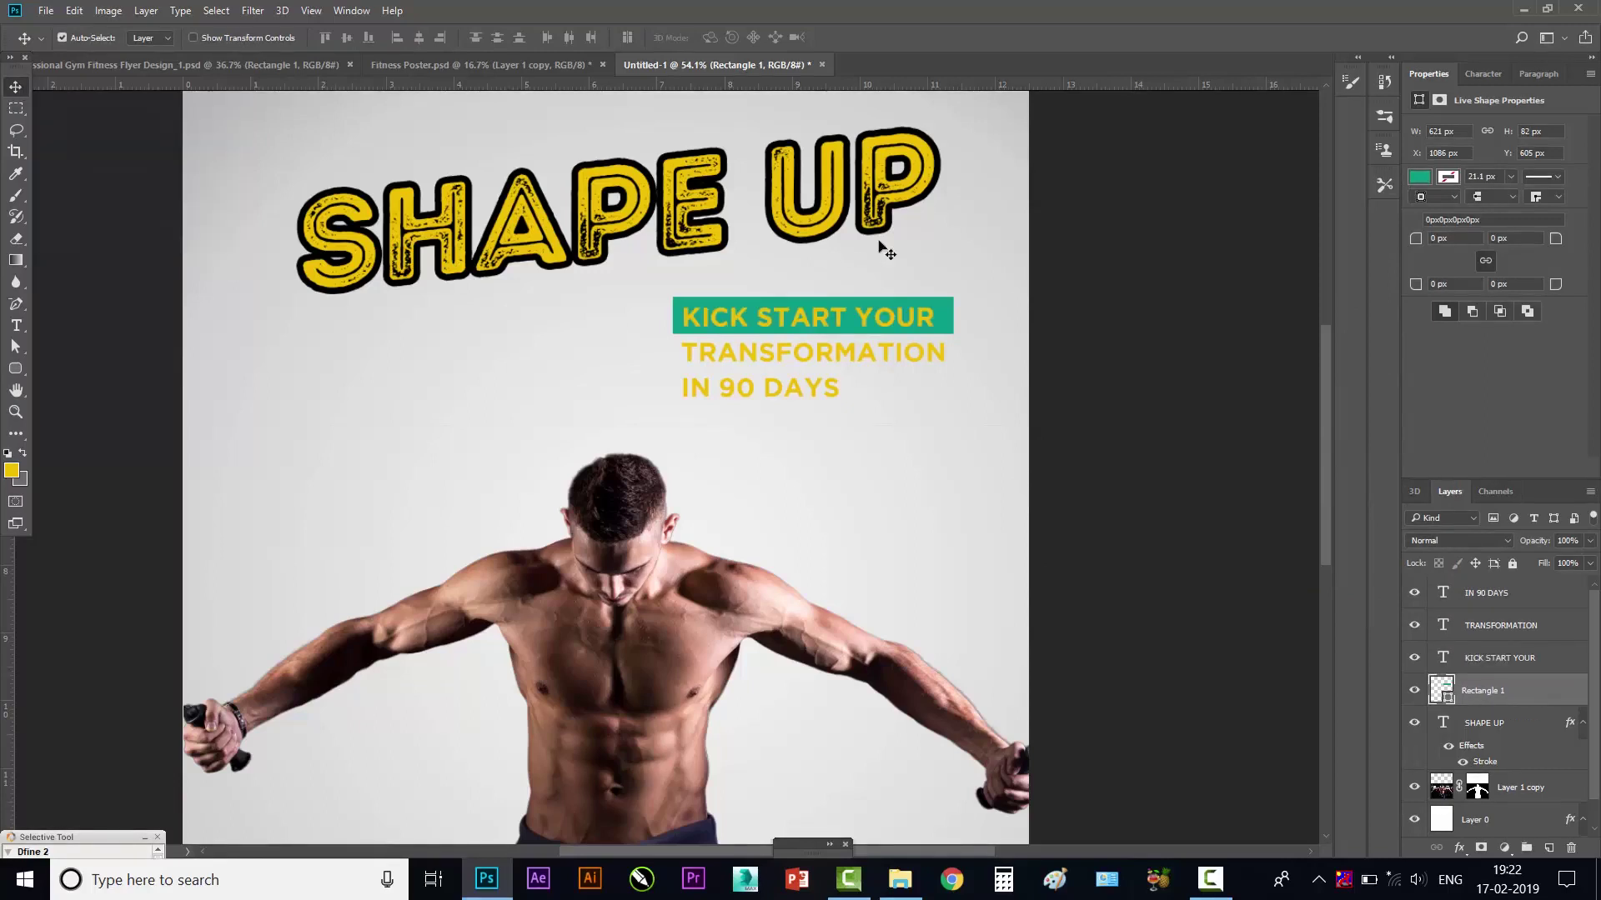
left_click(911, 325)
left_click(1528, 284)
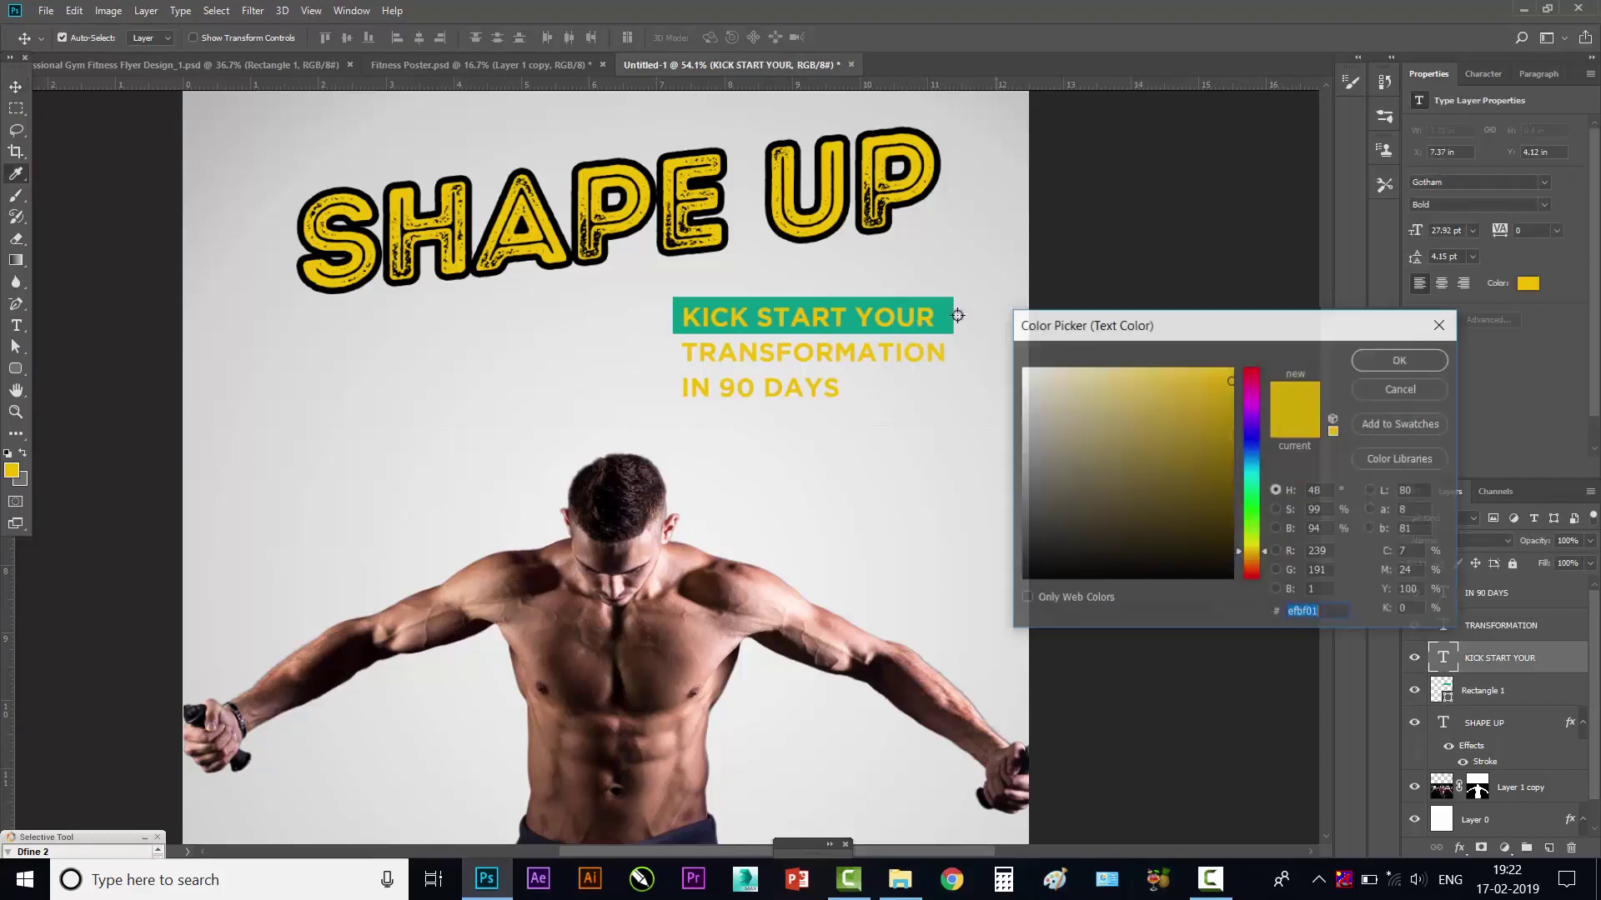
left_click(1022, 368)
left_click(1388, 363)
- Make the IN 90 DAYS text white as well
key("v")
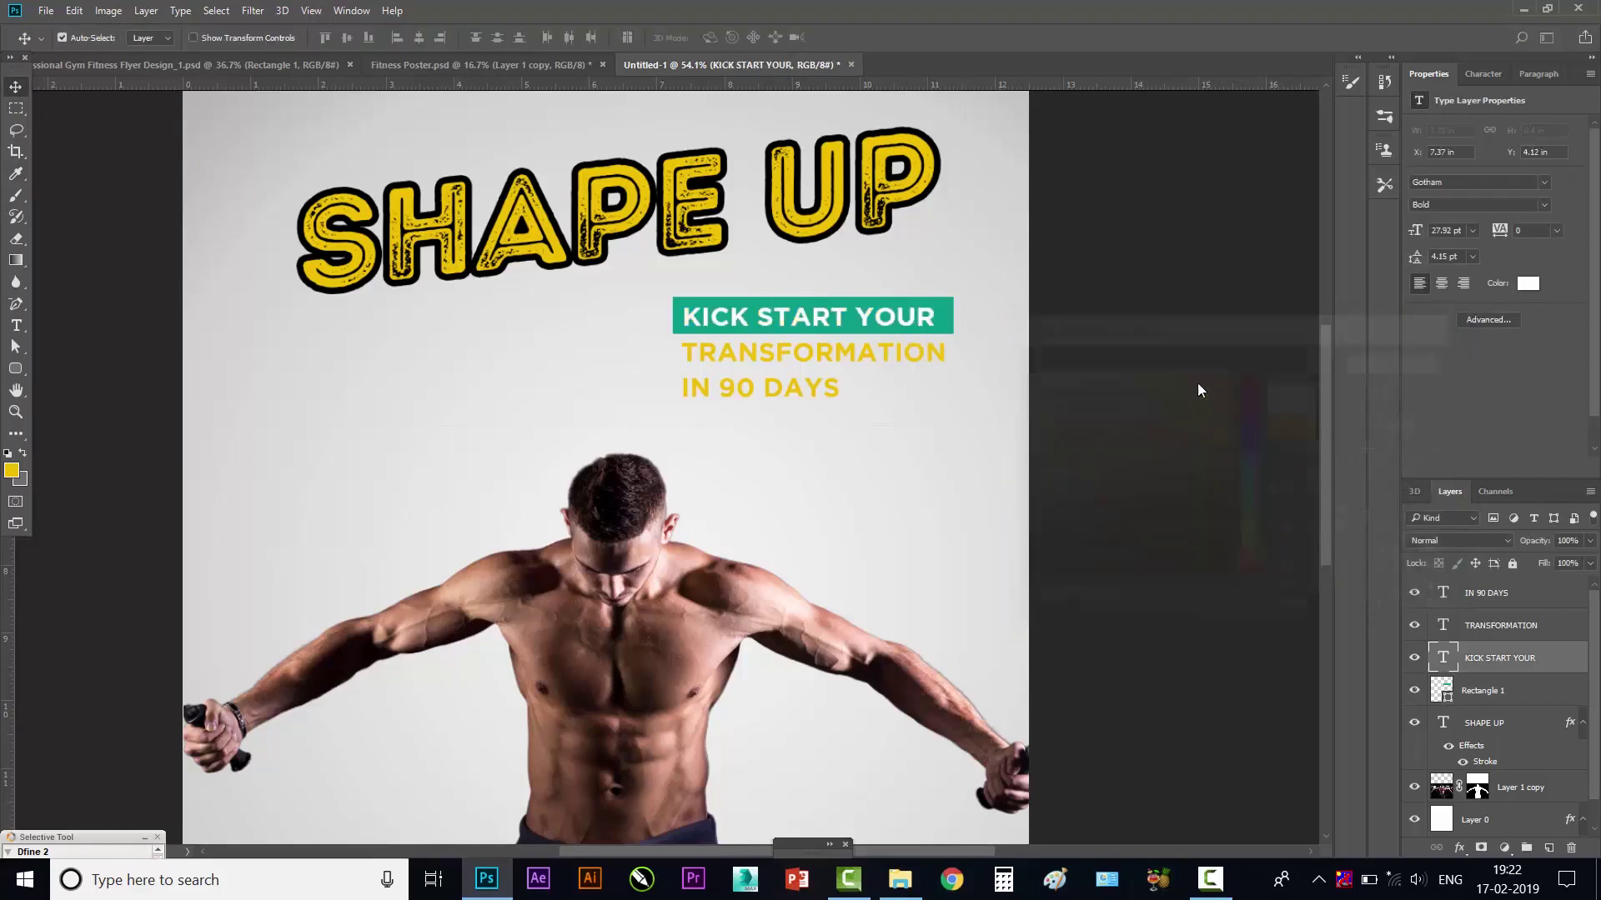
left_click(834, 395)
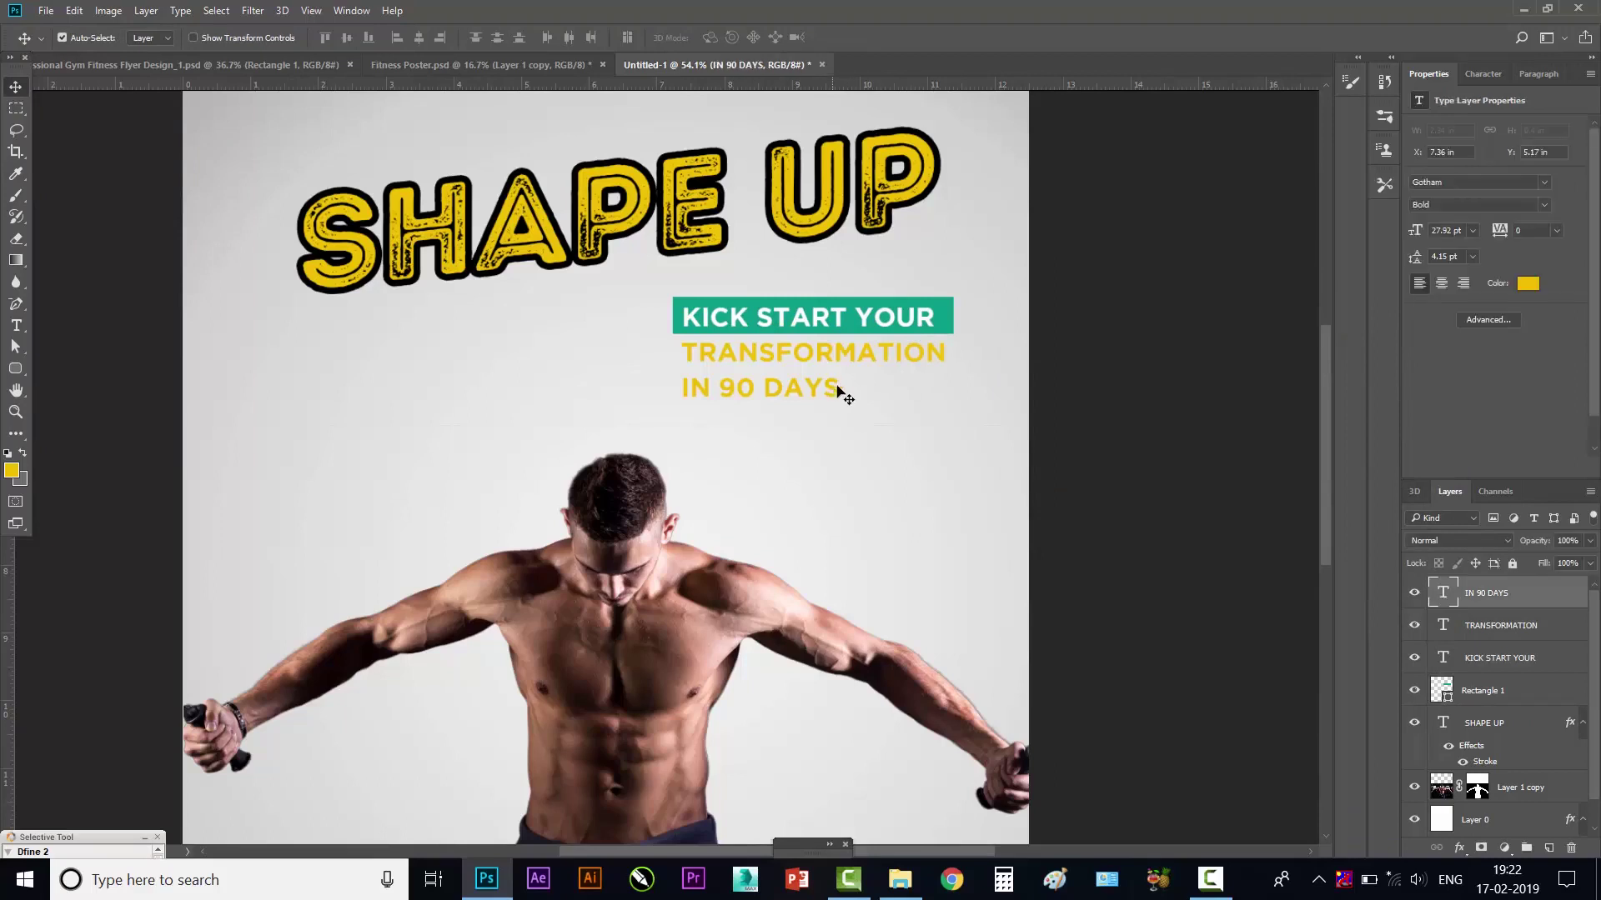
left_click(1528, 284)
left_click(1022, 368)
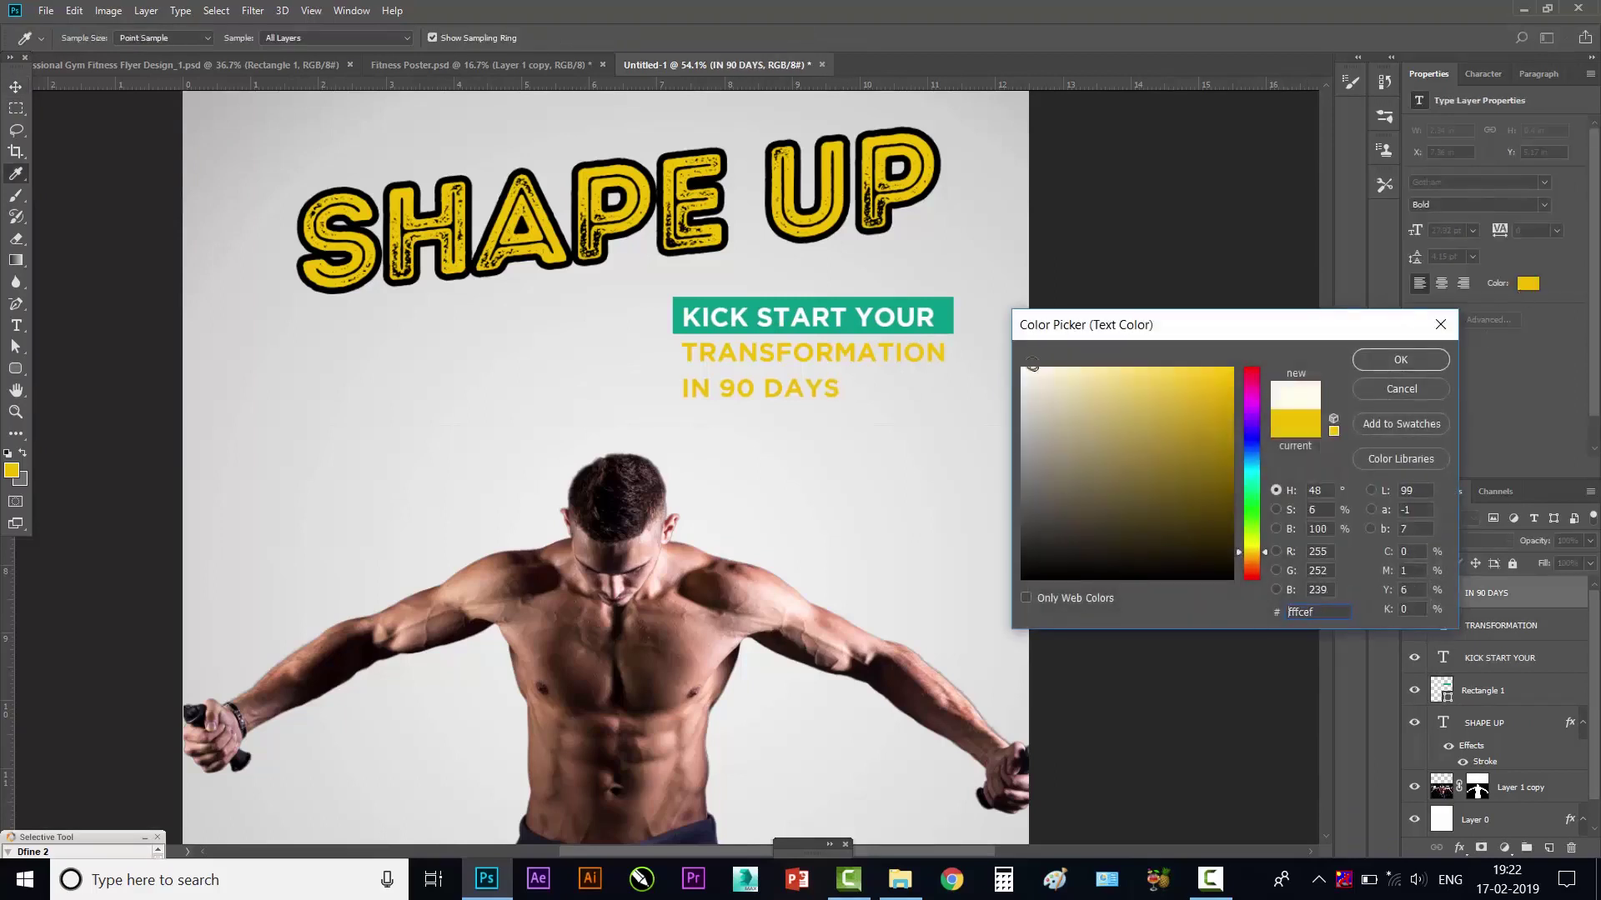
left_click(1398, 360)
- Duplicate the teal bar behind the lower lines and shift TRANSFORMATION right onto its offset bar
left_click_drag(943, 311, 942, 372)
mouse_move(947, 311)
left_mouse_down()
mouse_move(953, 349)
mouse_move(902, 342)
mouse_move(988, 340)
left_mouse_up()
left_click(1115, 375)
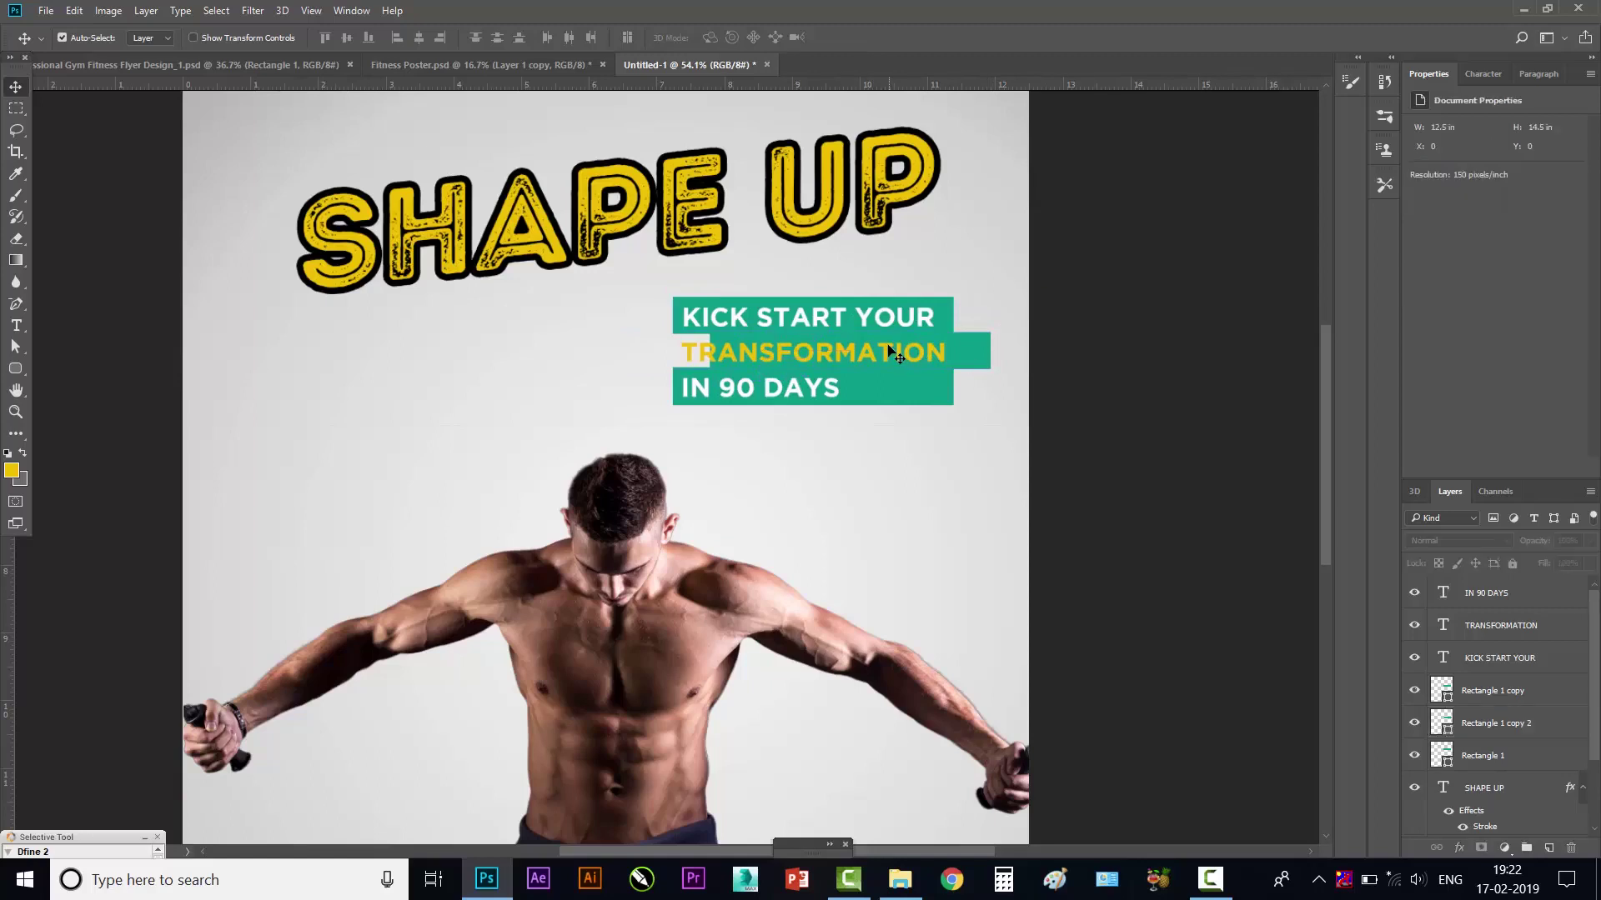
left_click(889, 351)
left_click_drag(890, 350, 935, 351)
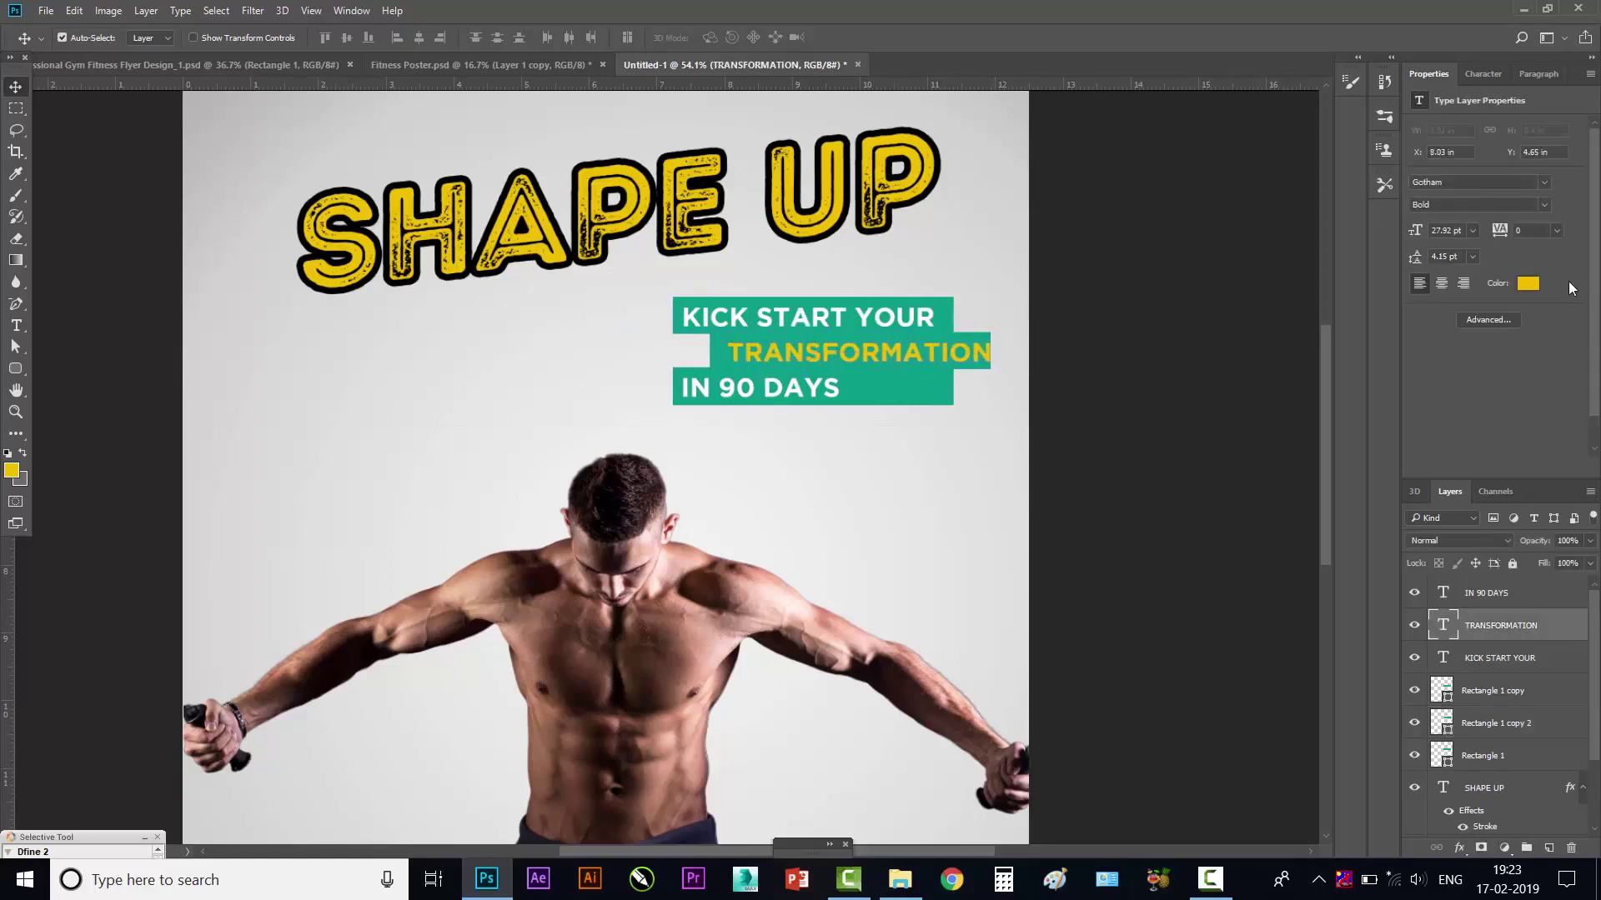
left_click(1528, 283)
- Set the TRANSFORMATION text to black and shift it slightly left
left_click(1022, 577)
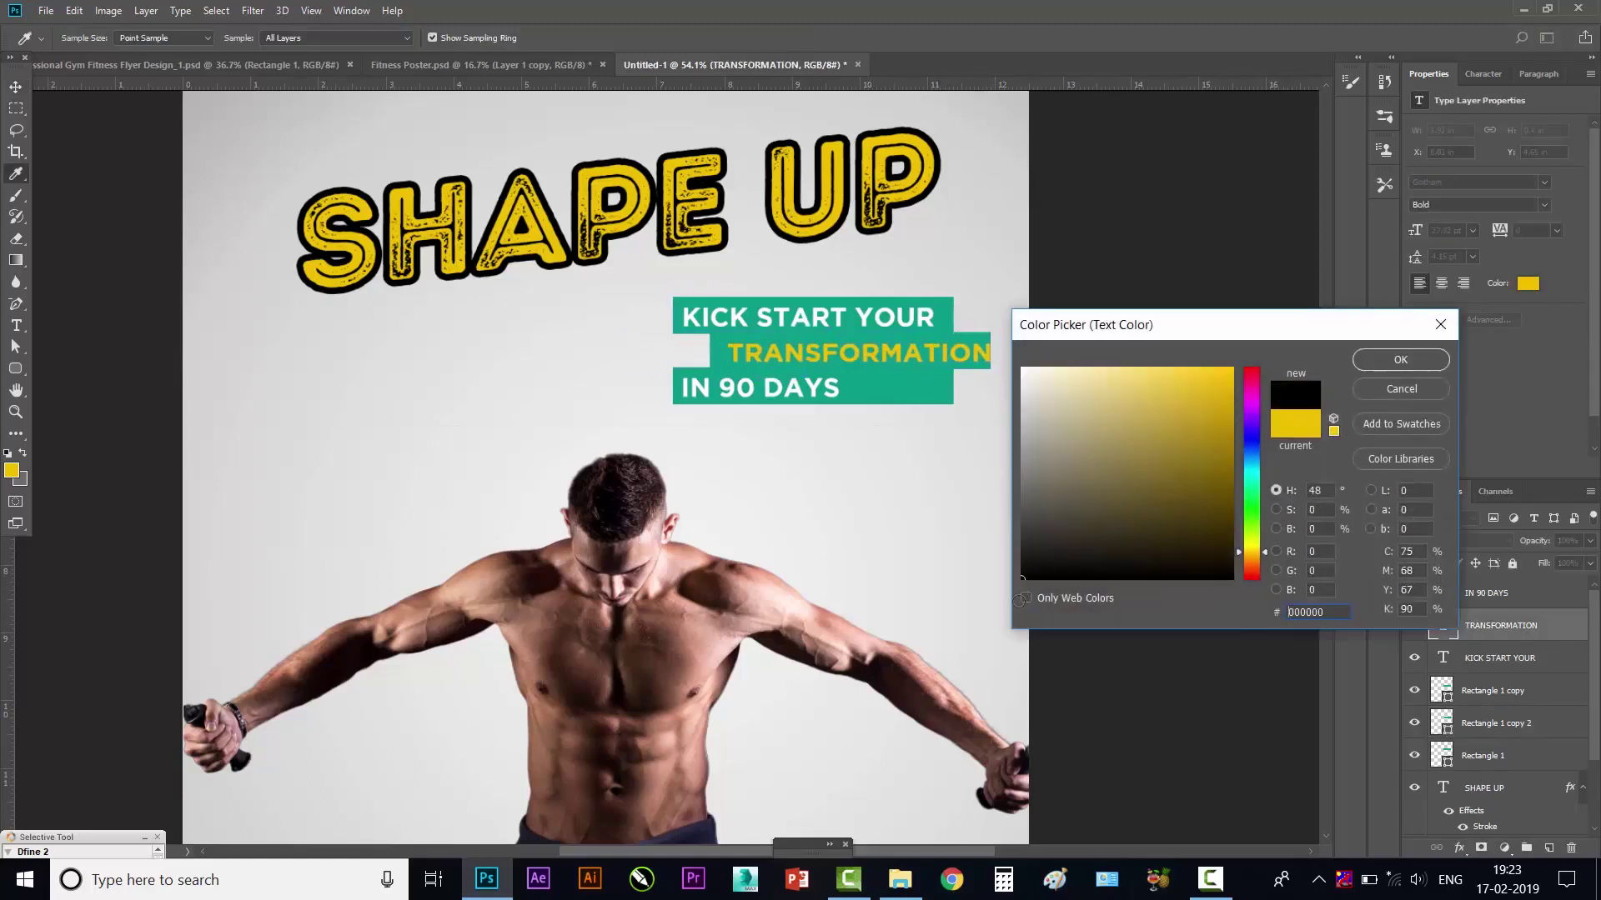
left_click(1354, 362)
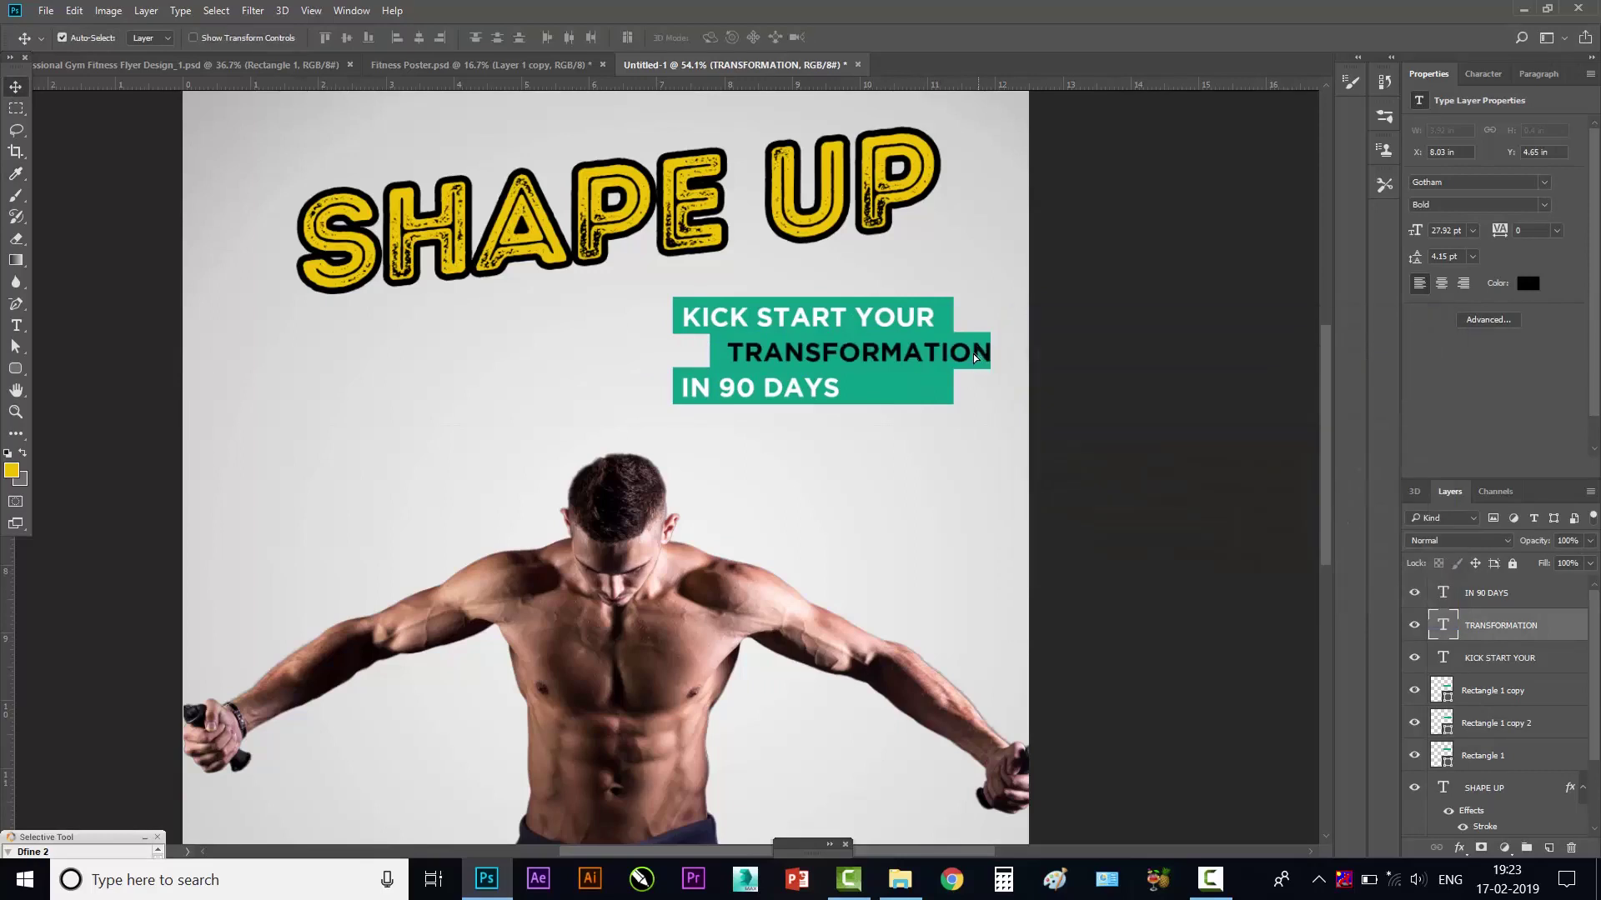
left_click_drag(975, 357, 968, 357)
- Fill the bar behind TRANSFORMATION with yellow sampled from the canvas
left_click(986, 360)
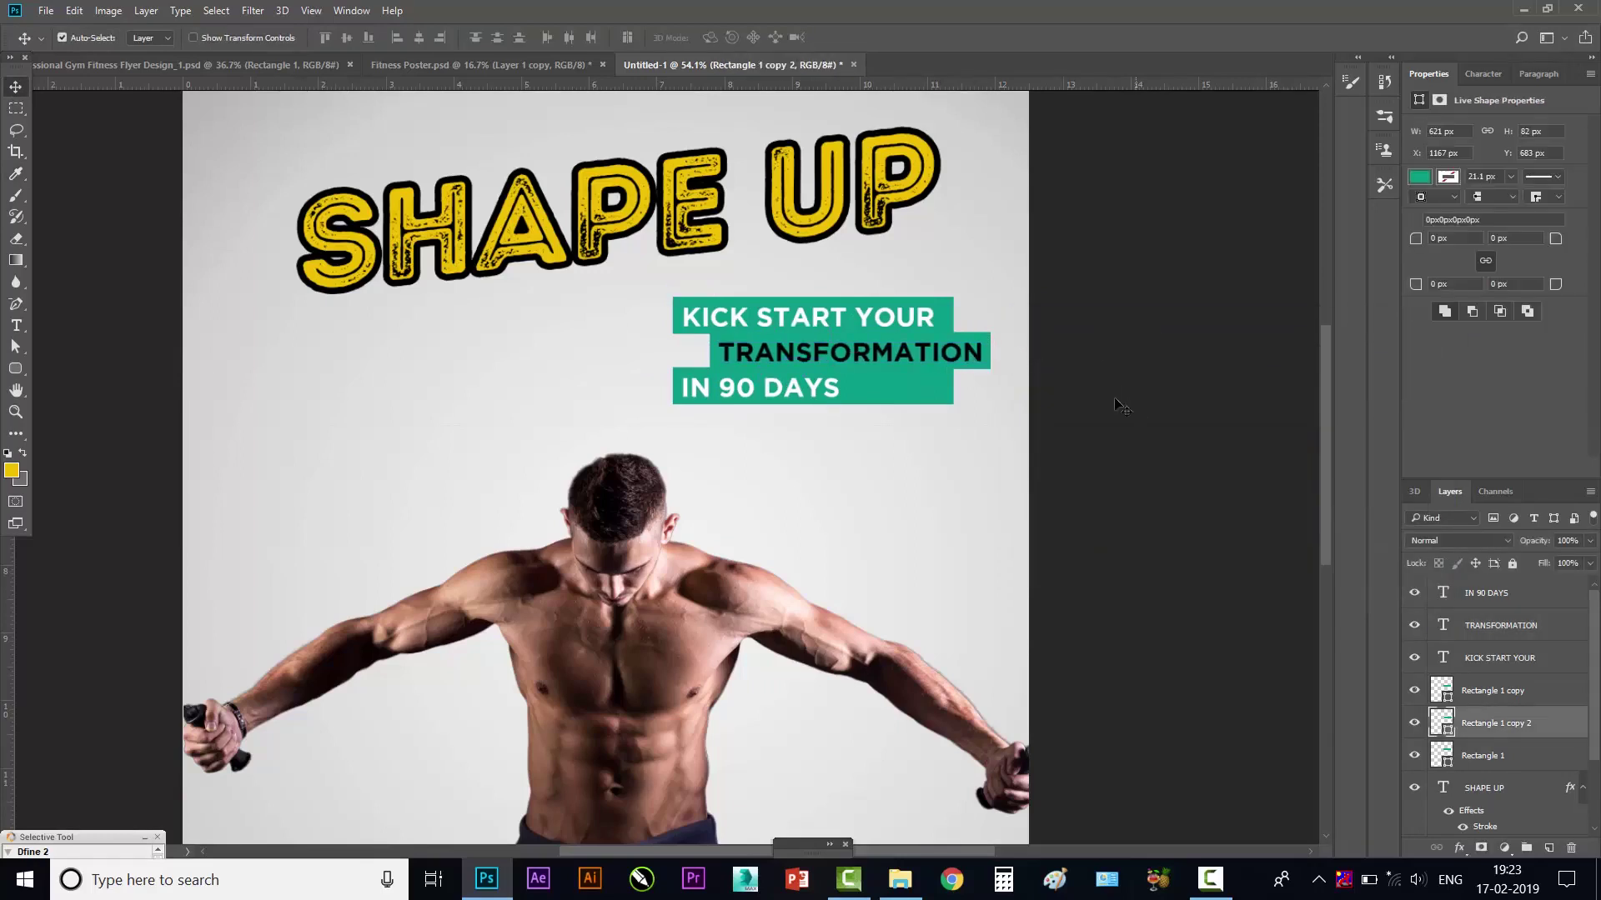
left_click(16, 173)
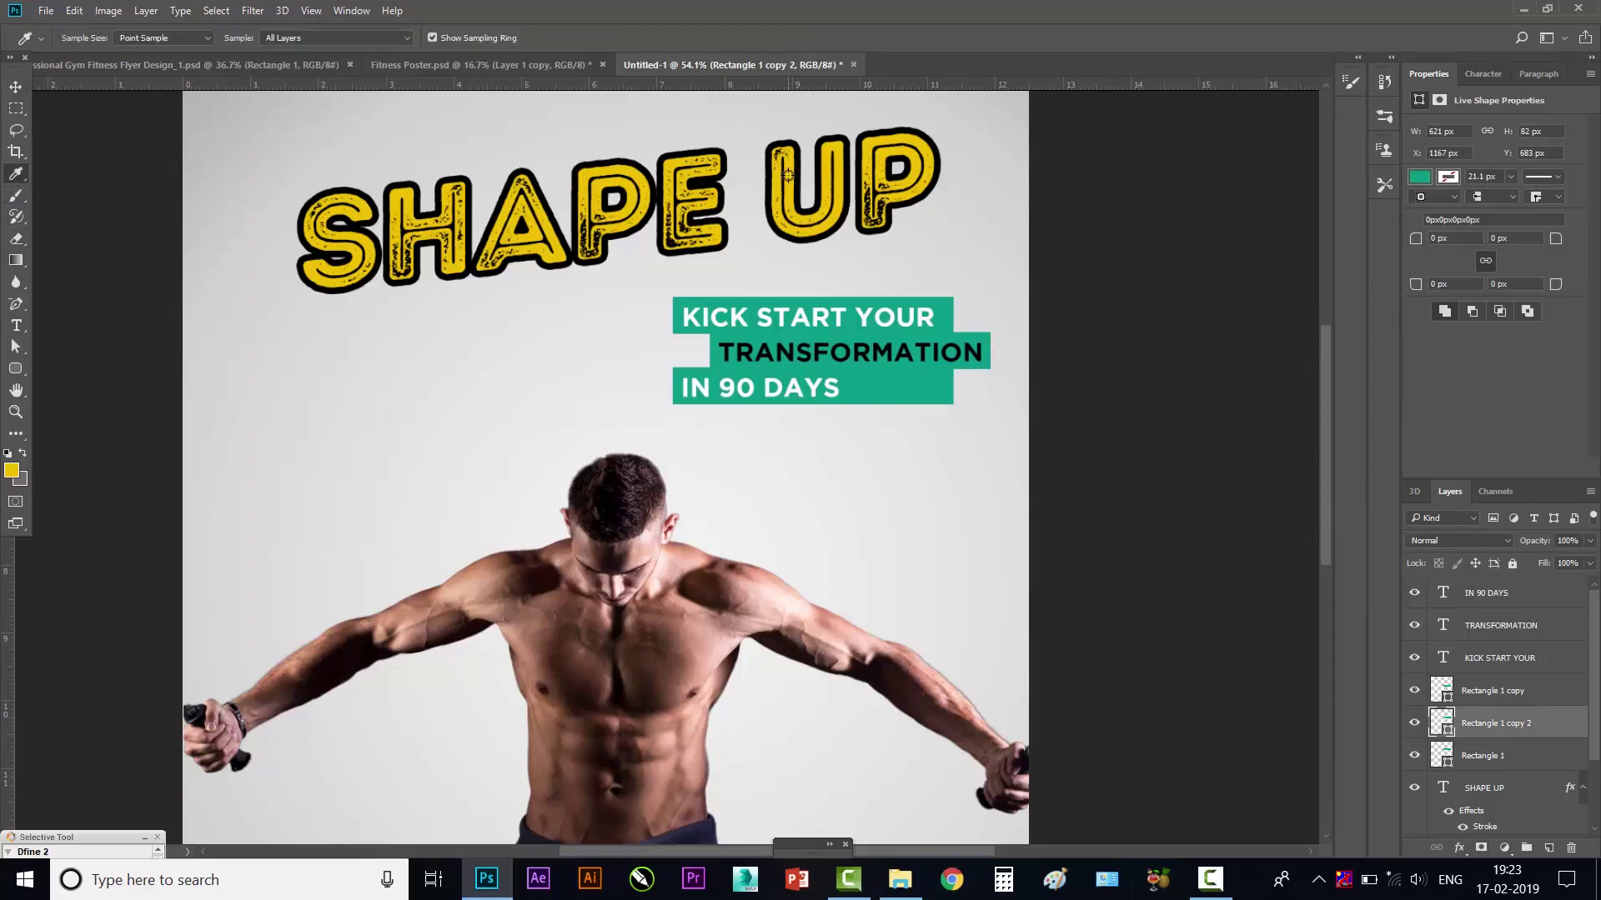
left_click(16, 86)
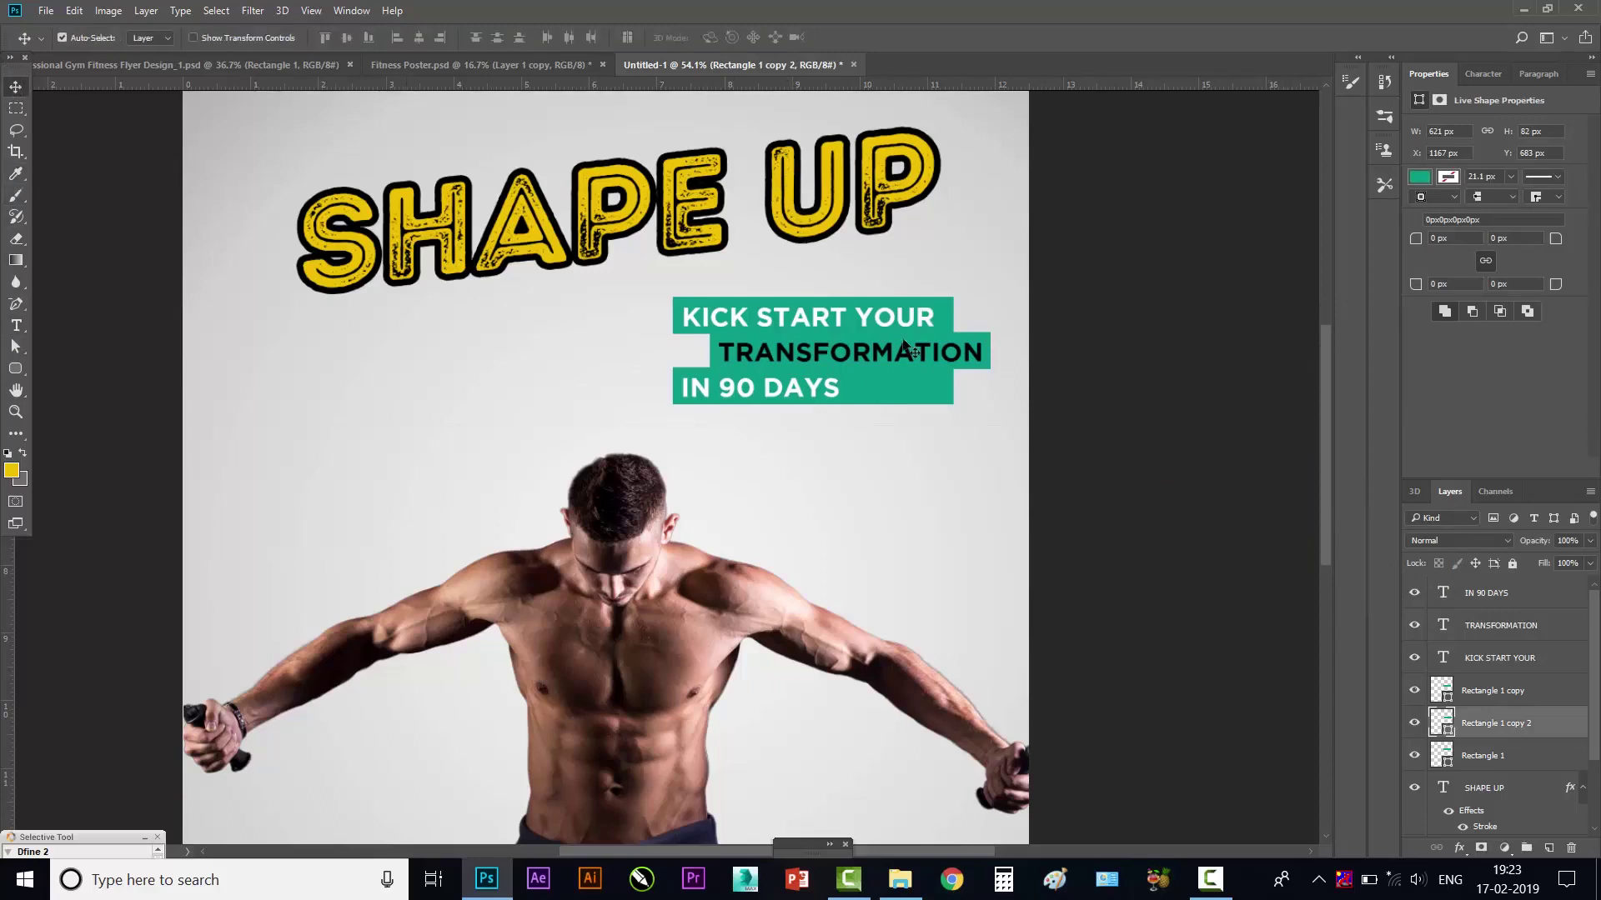
double_click(1448, 733)
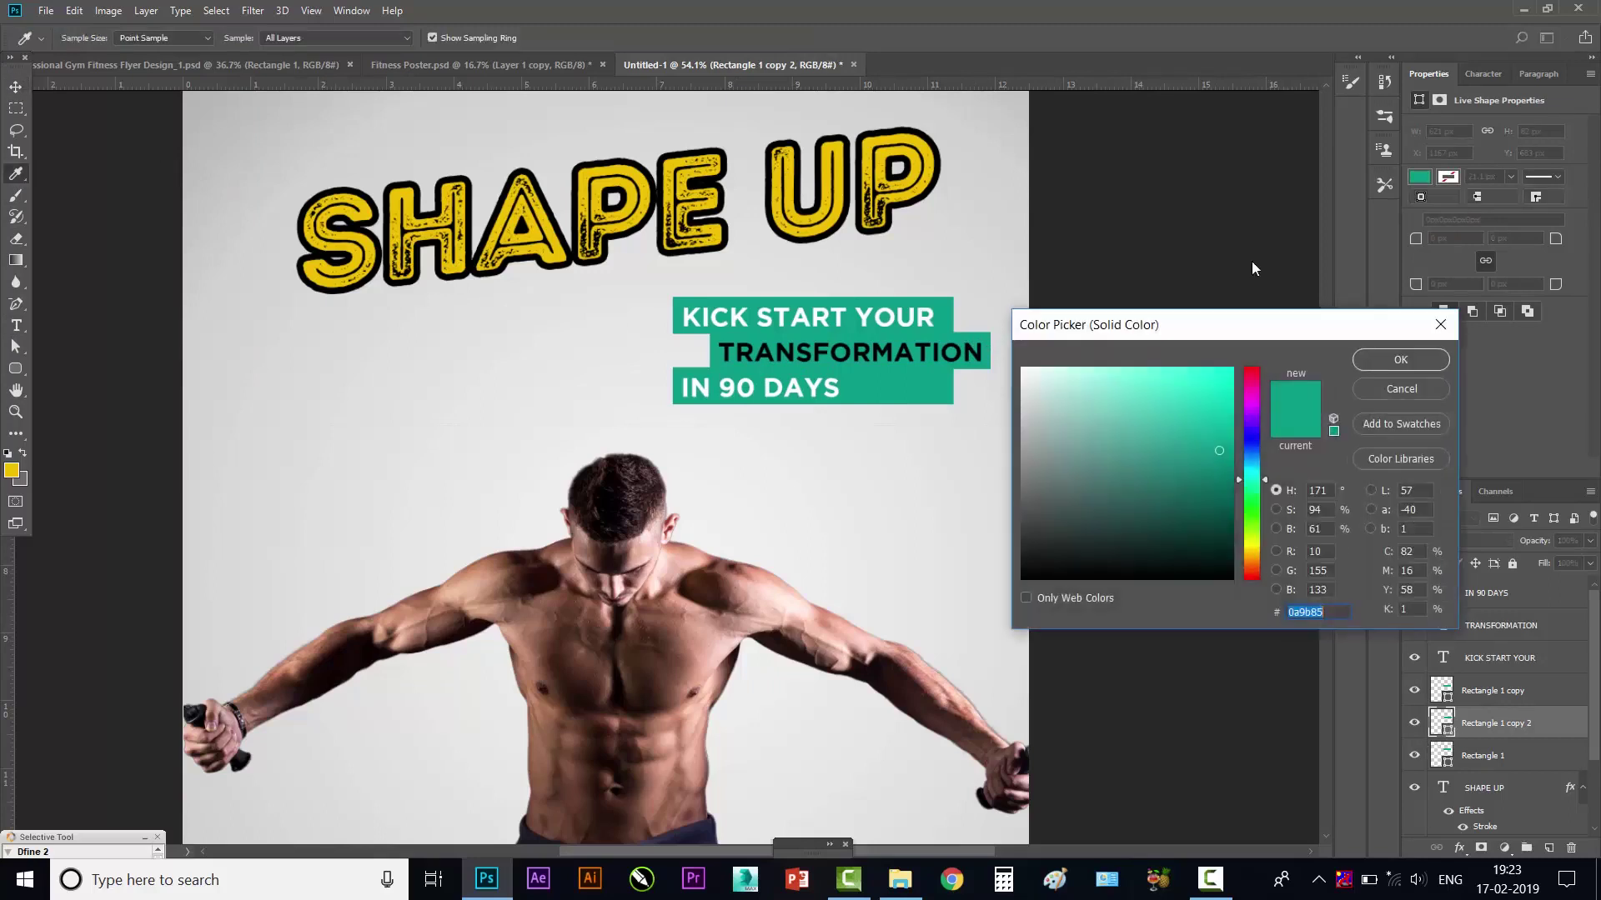
left_click(677, 162)
key("Return")
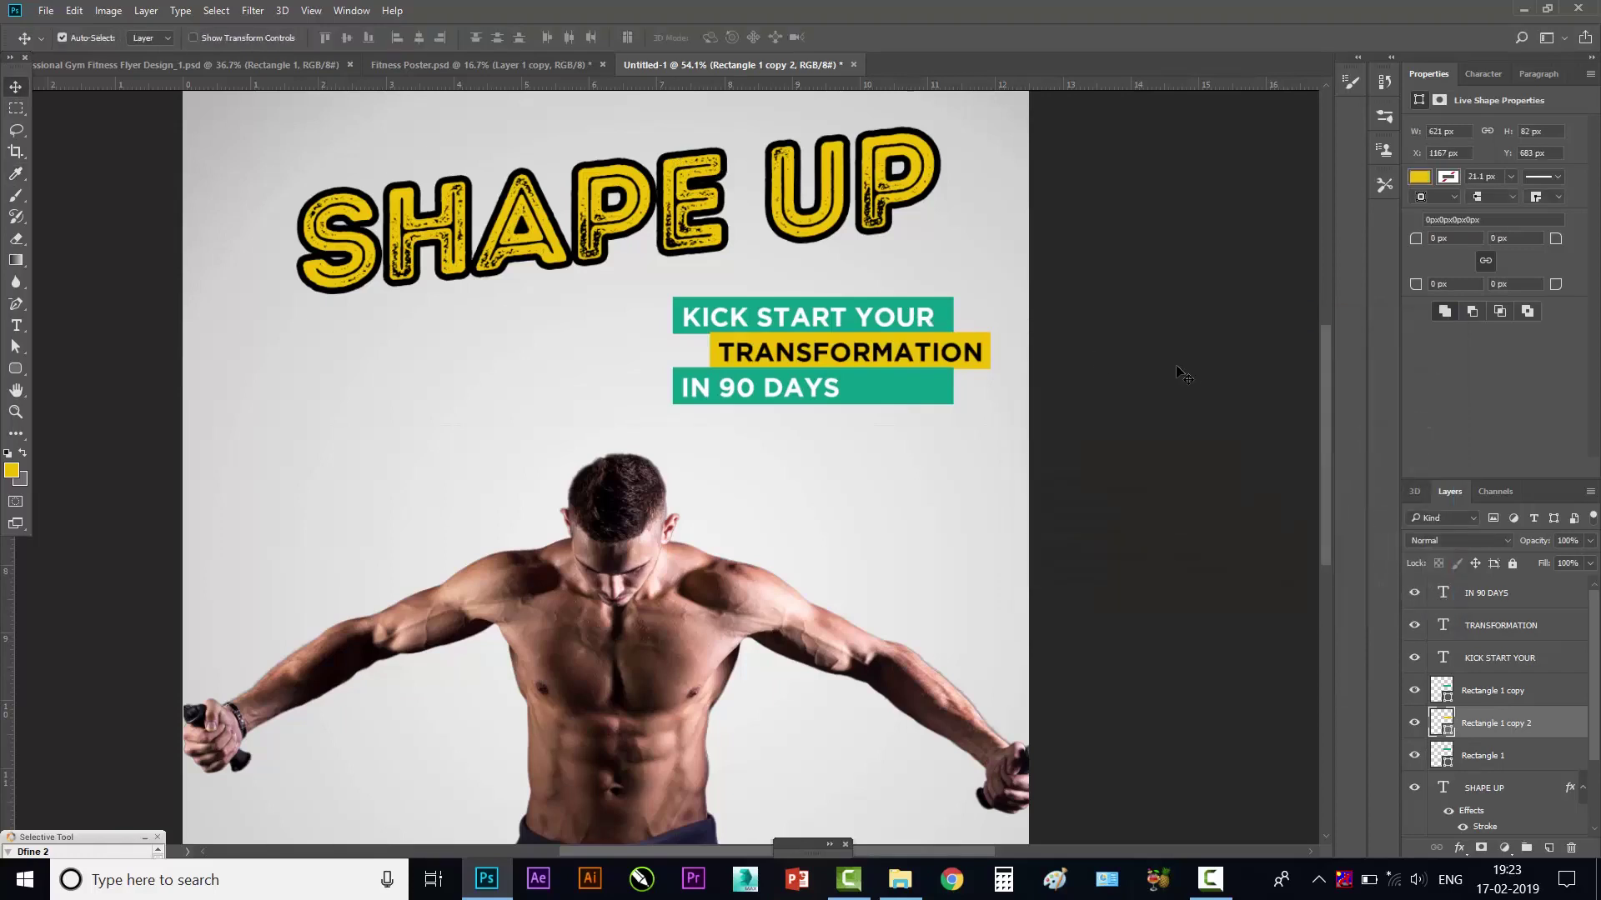
- Nudge IN 90 DAYS with its bar down, and TRANSFORMATION with the yellow bar down 1 px
left_click(1181, 367)
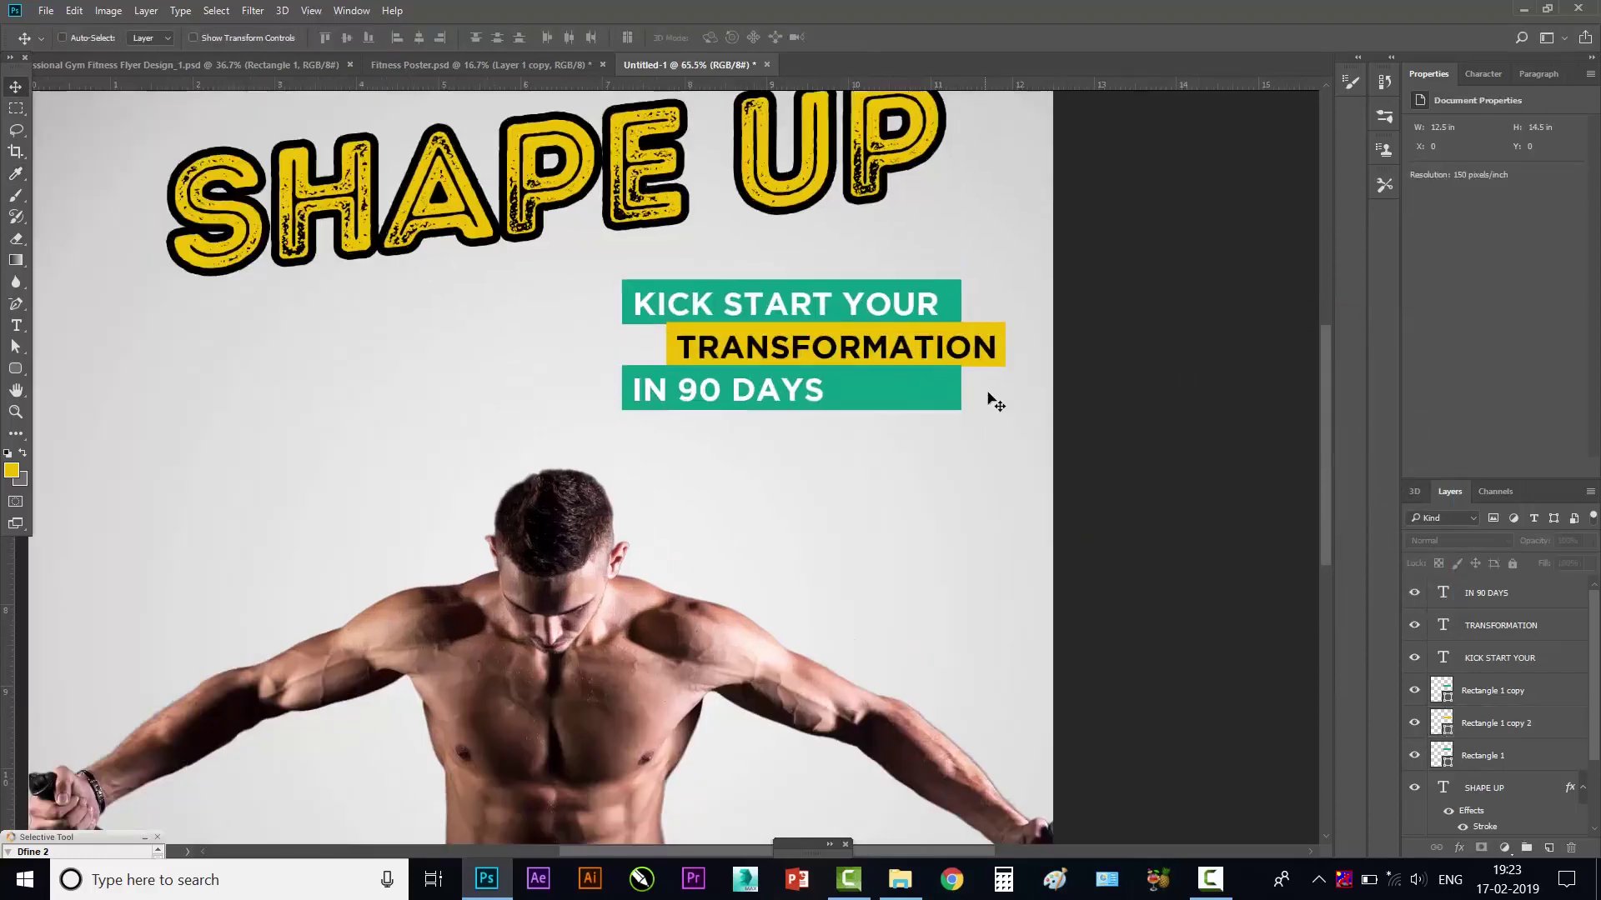
scroll(993, 400, "up", 2)
scroll(993, 400, "up", 1)
left_click(643, 397)
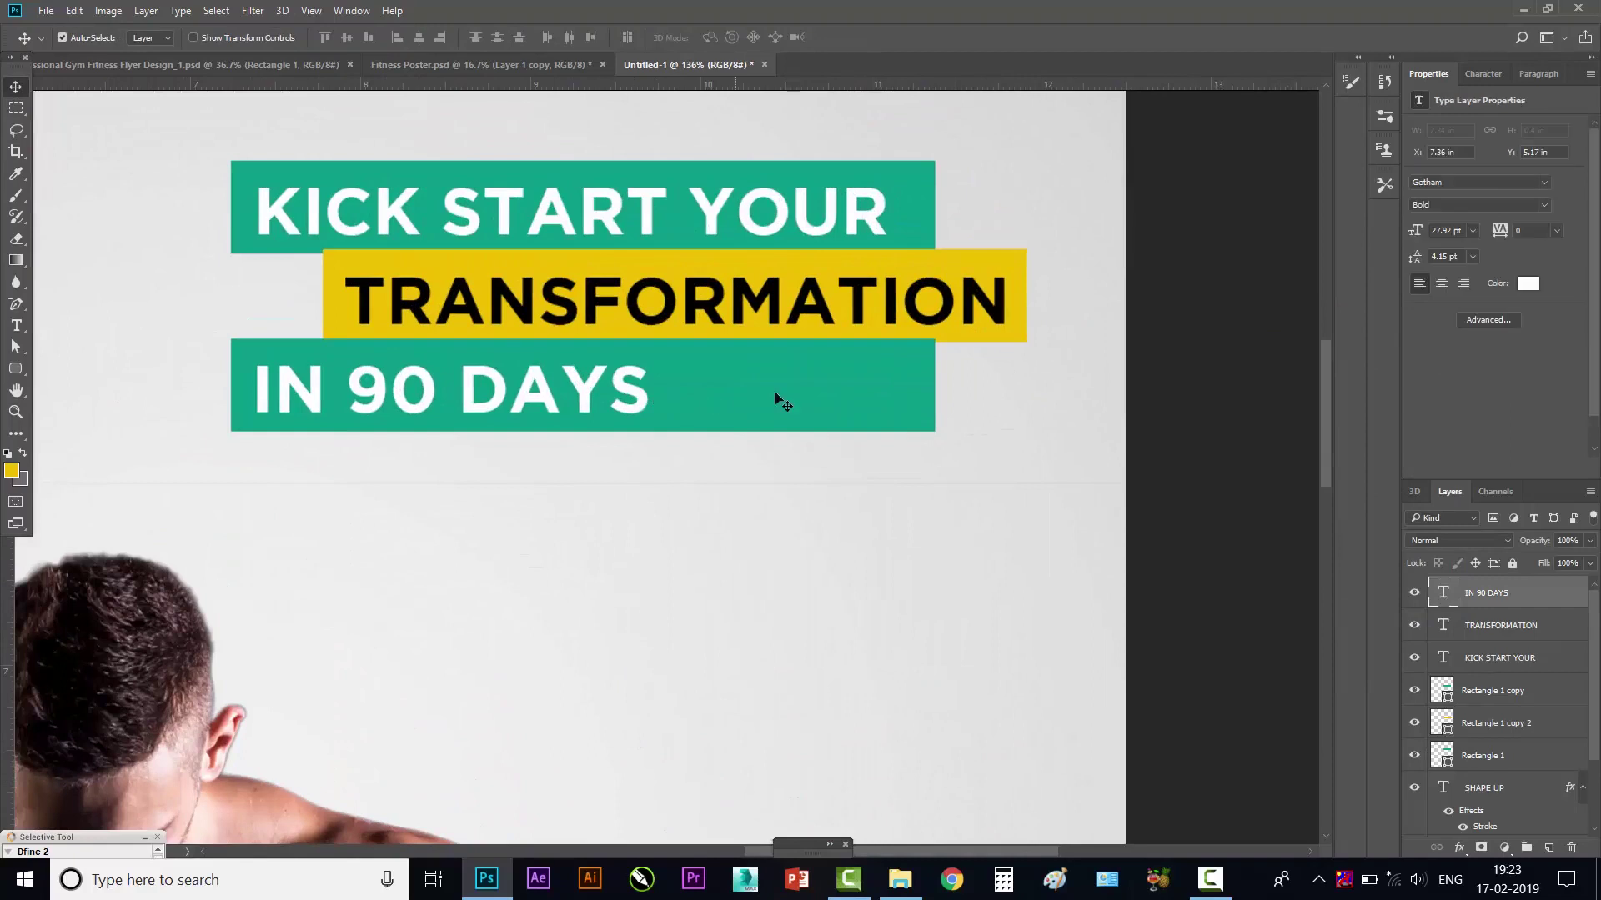
left_click(792, 401, "shift")
left_click_drag(844, 397, 846, 402)
left_click(948, 315)
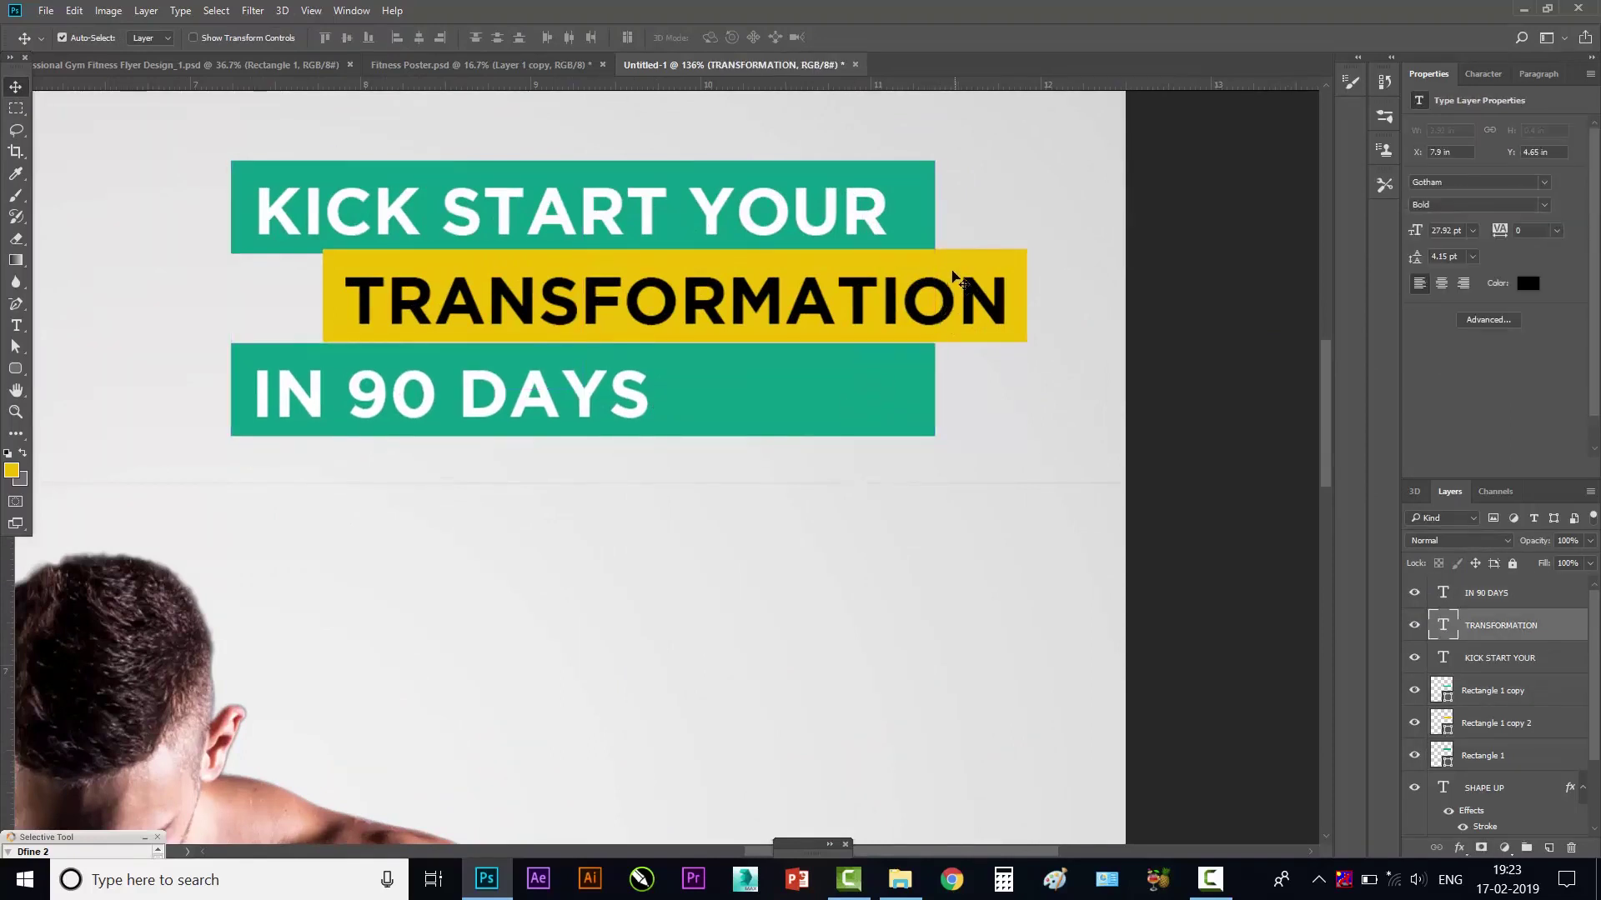
left_click(948, 260, "shift")
key("Down")
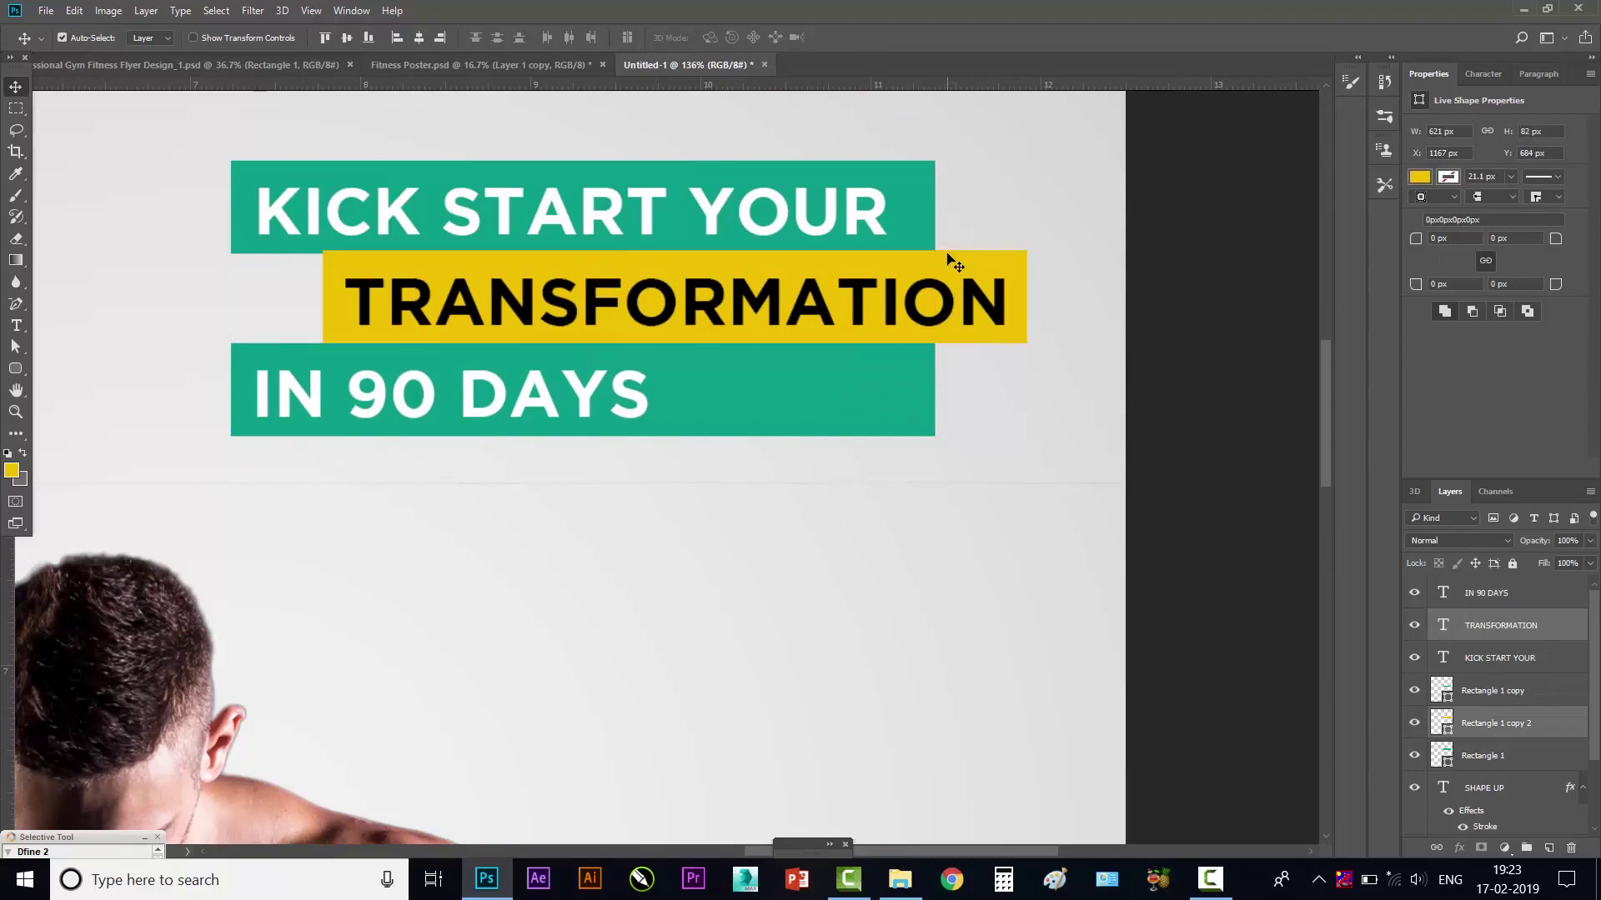
- Select the bars and texts together, undo stray moves, and shift the yellow bar slightly left
left_click(874, 225, "shift")
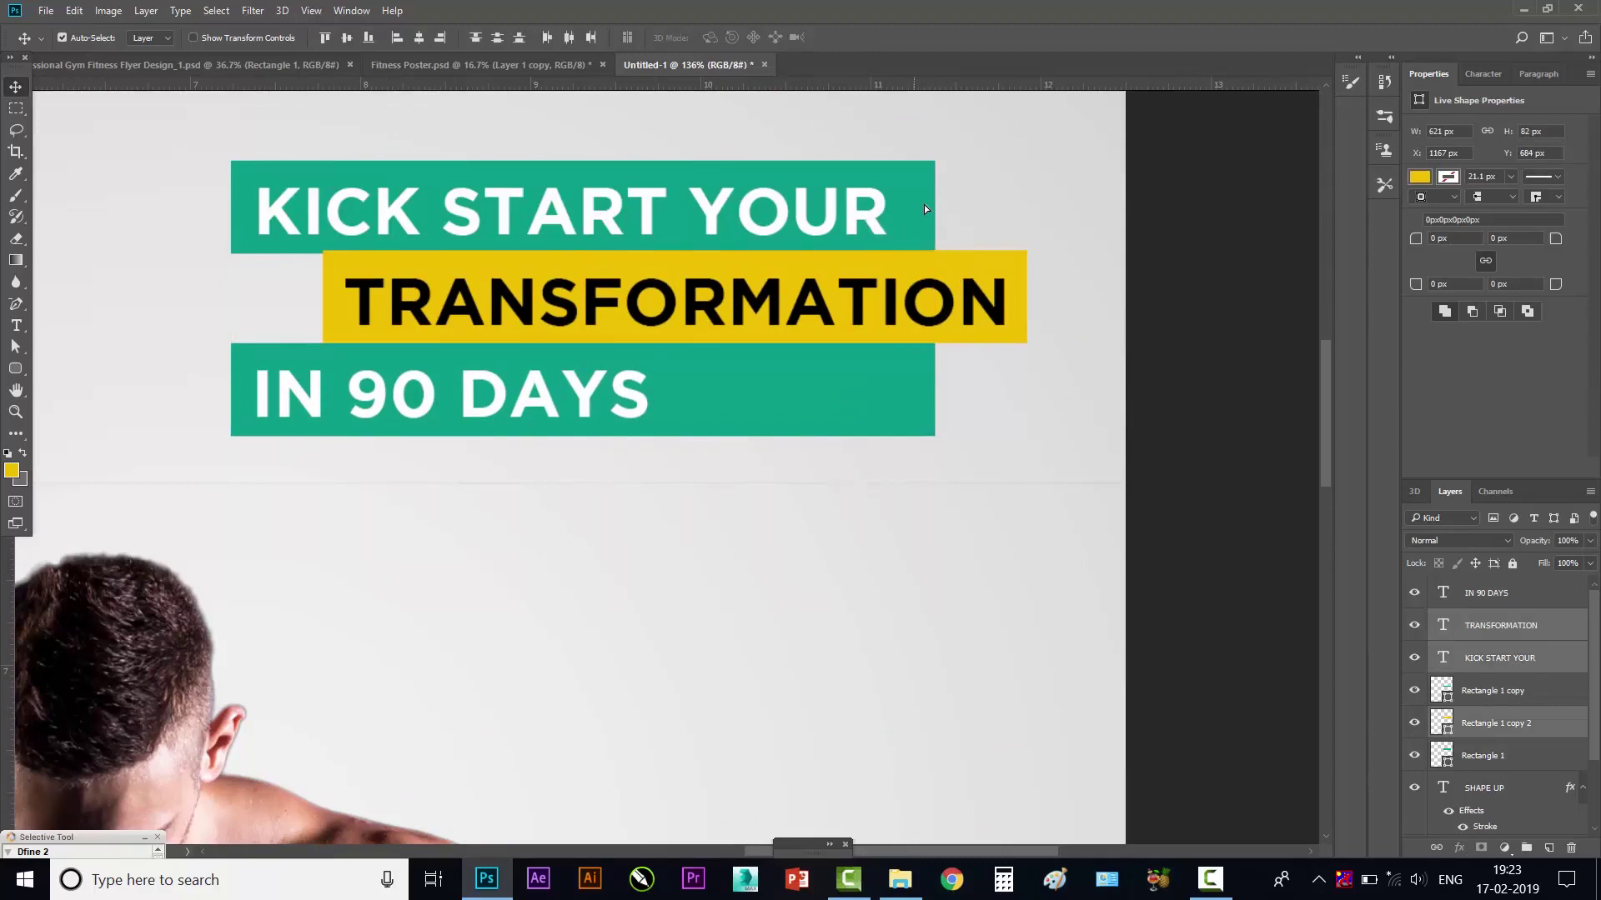
left_click_drag(926, 223, 942, 177)
key("ctrl+z")
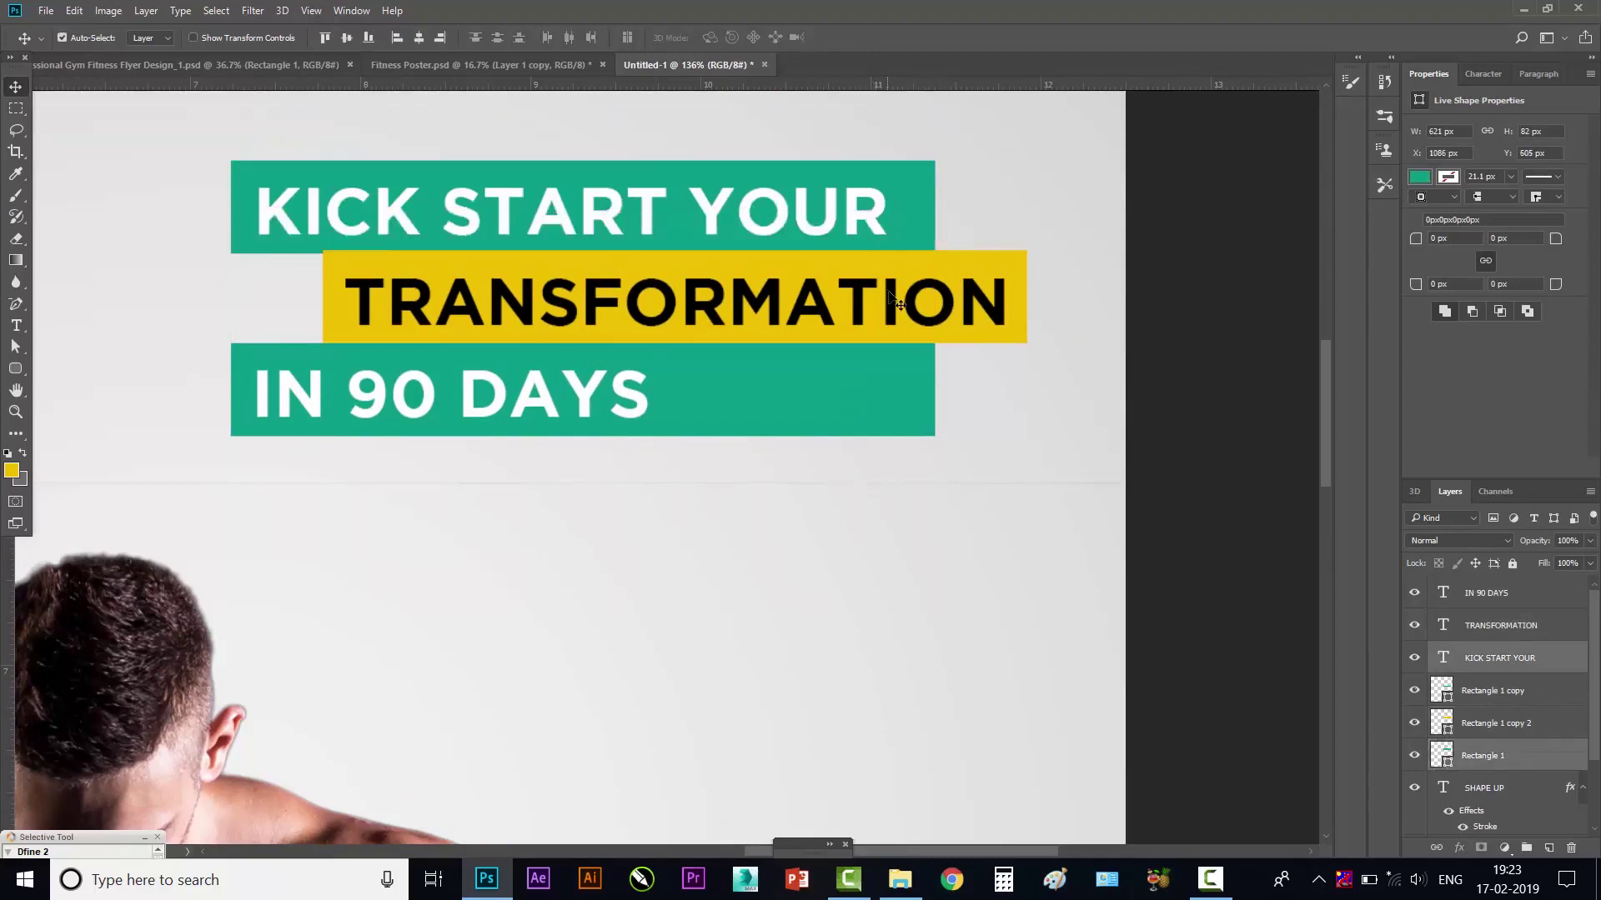
left_click(899, 304, "shift")
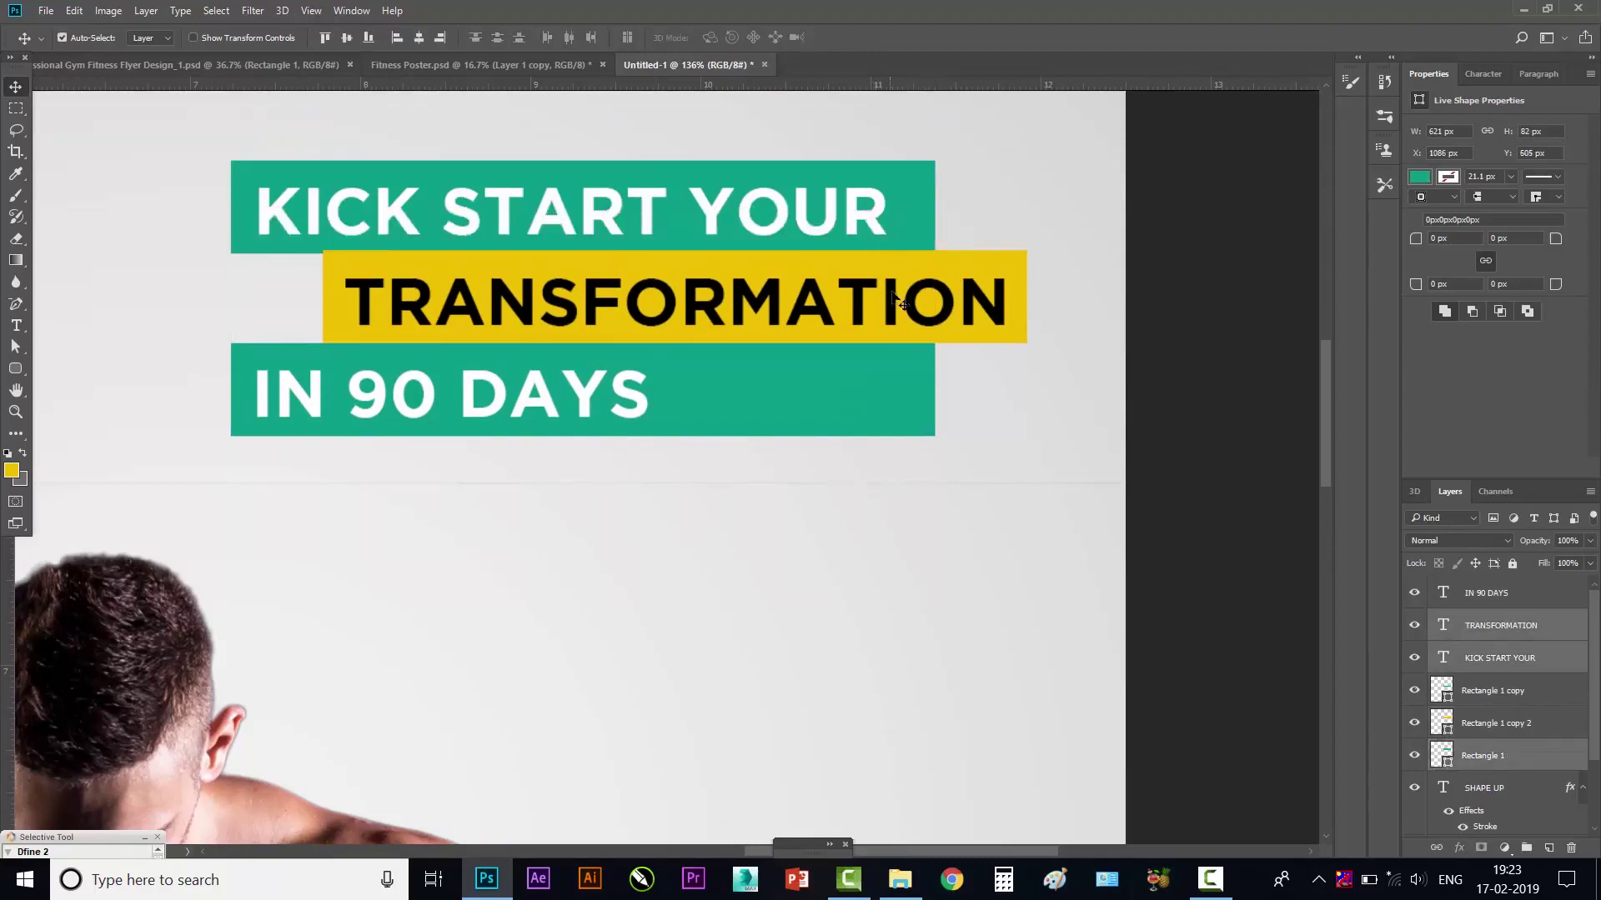
left_click(875, 392, "shift")
left_click(636, 404, "shift")
left_click_drag(636, 404, 759, 374)
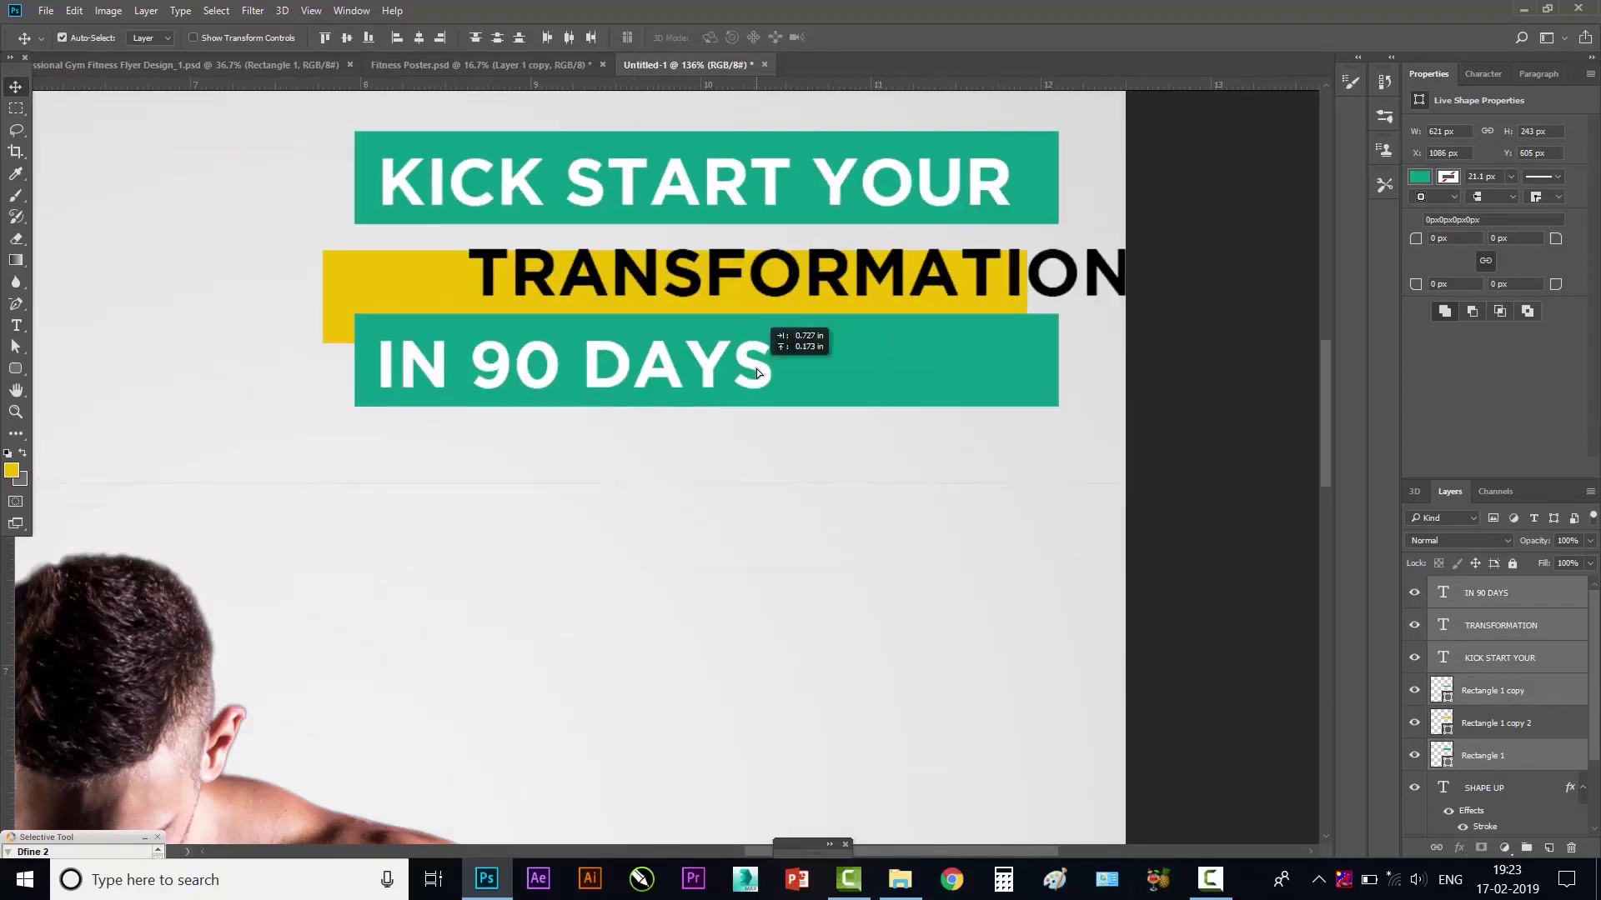
key("ctrl+z")
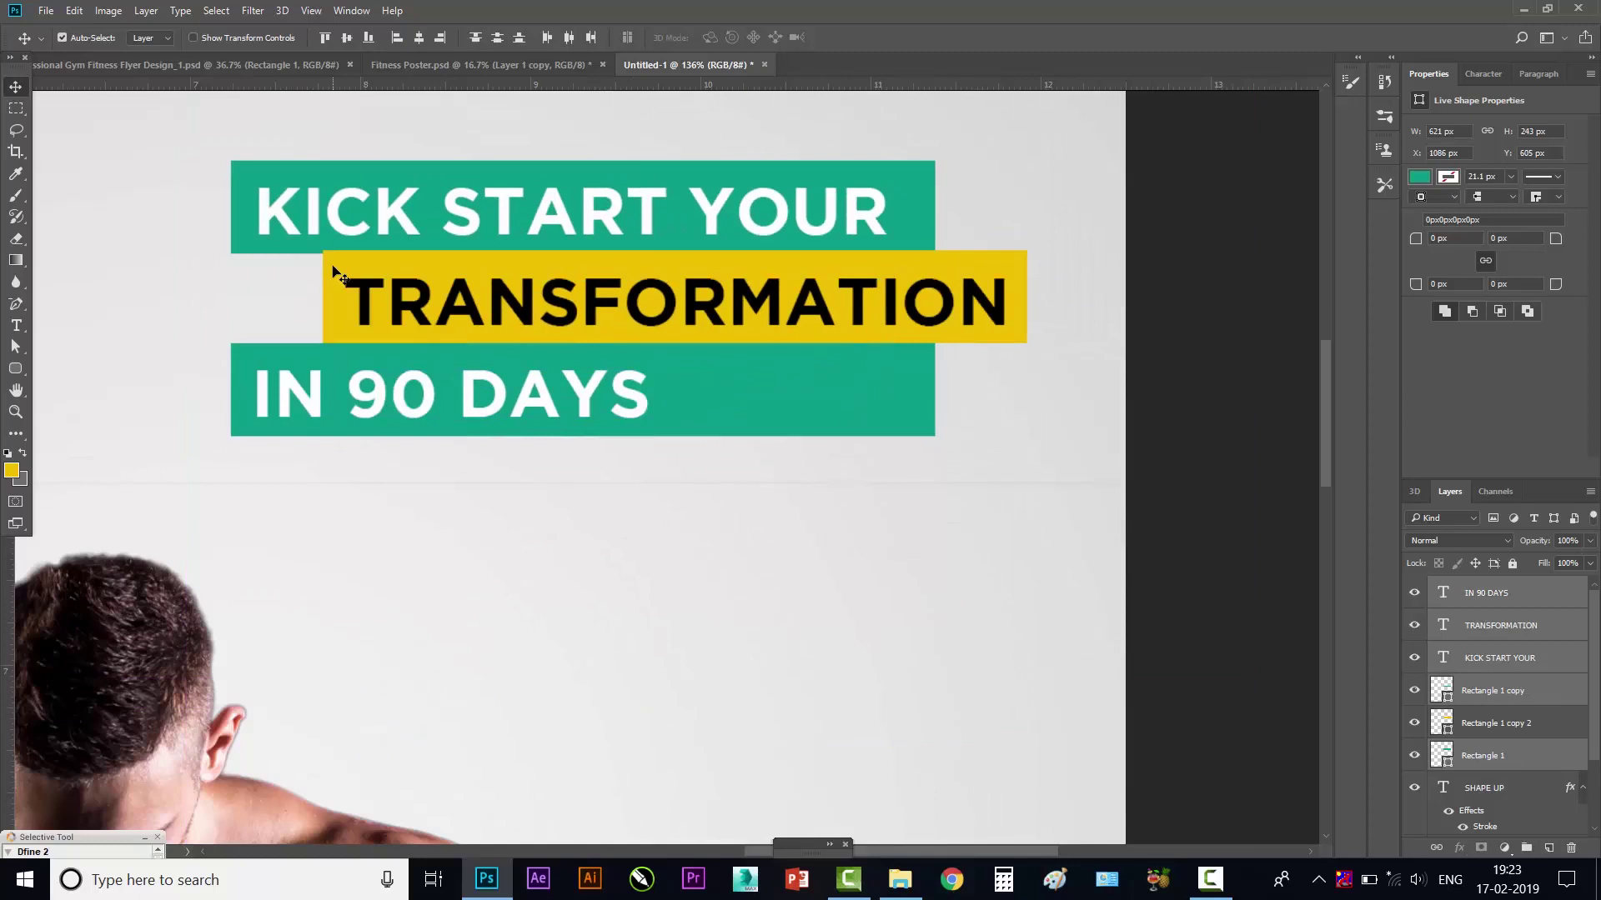
left_click_drag(319, 323, 307, 324)
scroll(727, 378, "down", 3)
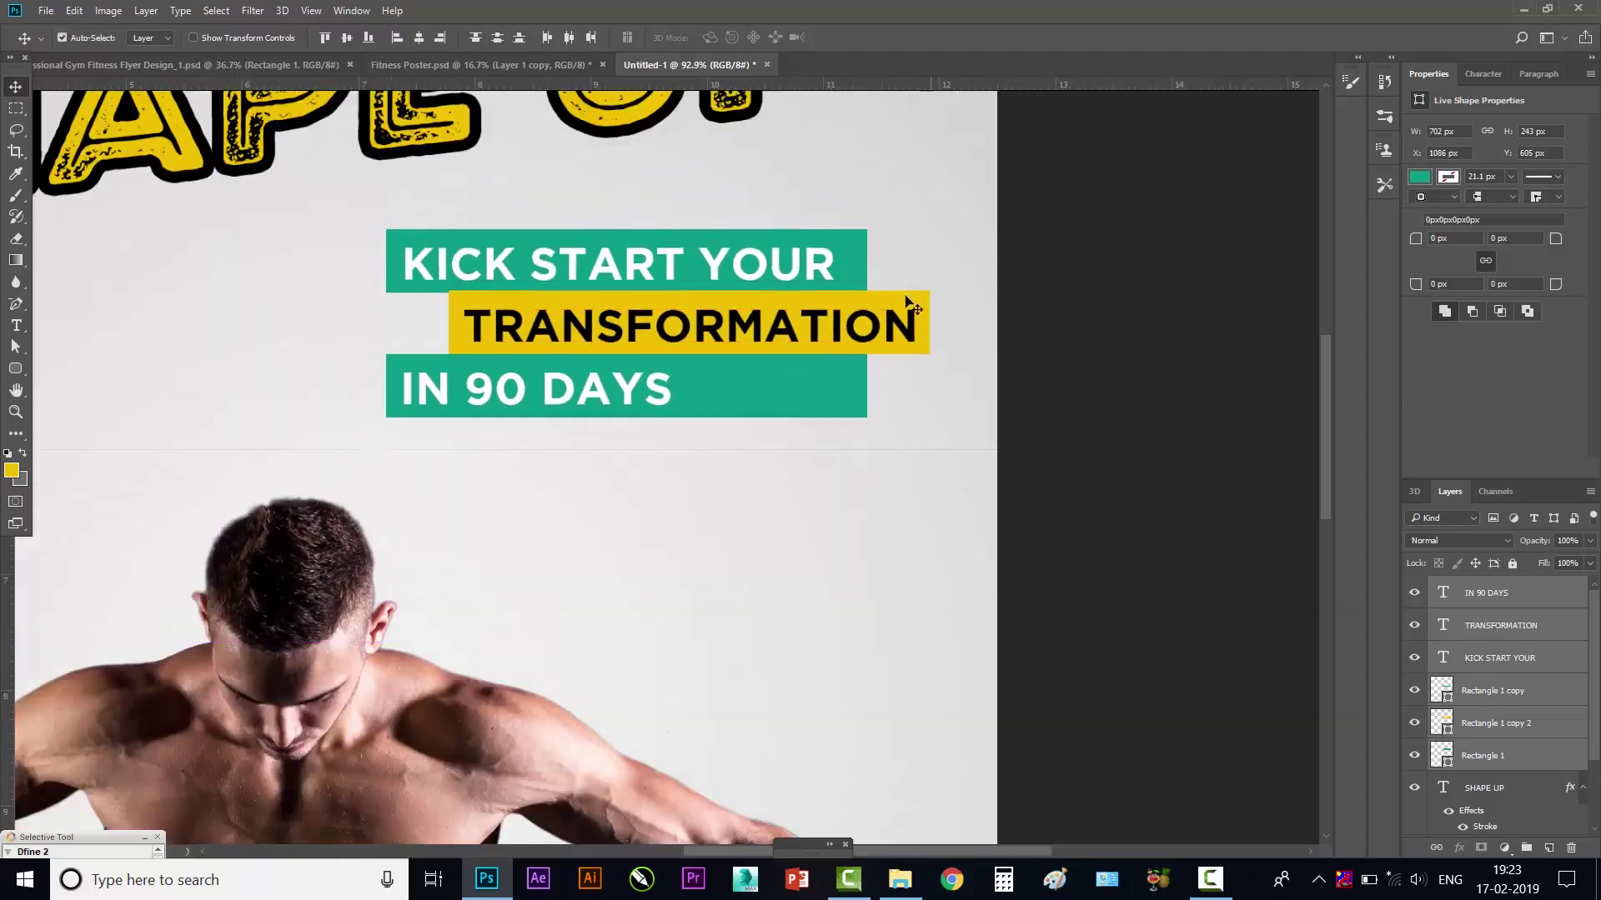
left_click_drag(651, 342, 742, 332)
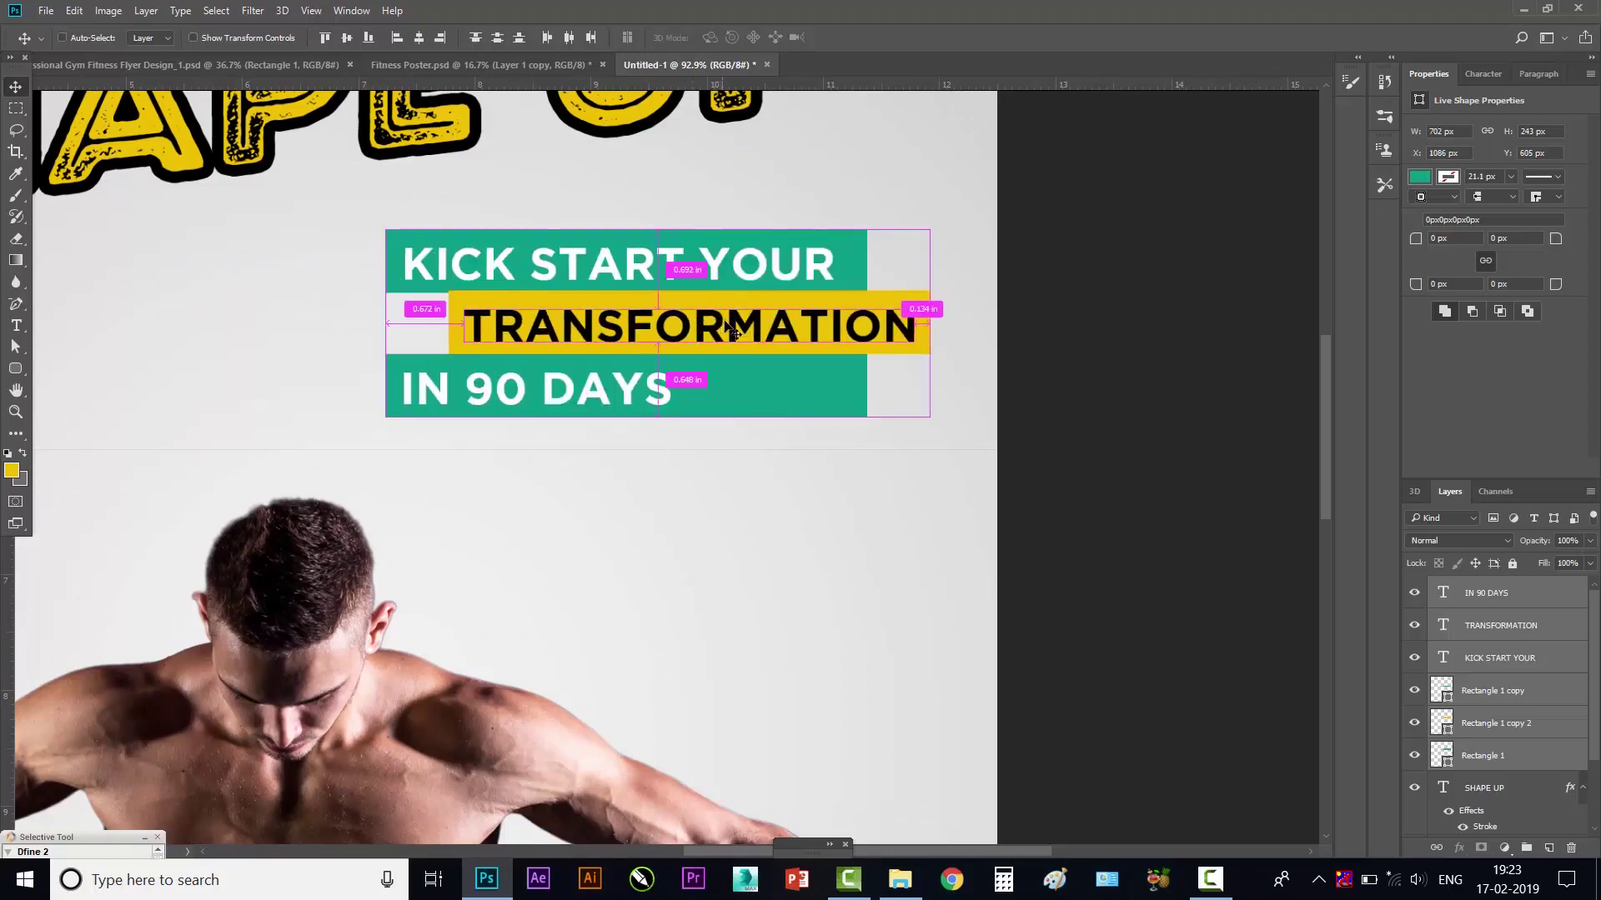
- Skew the three-bar group upward to the right by about -7° and fit the poster on screen
key("ctrl+t")
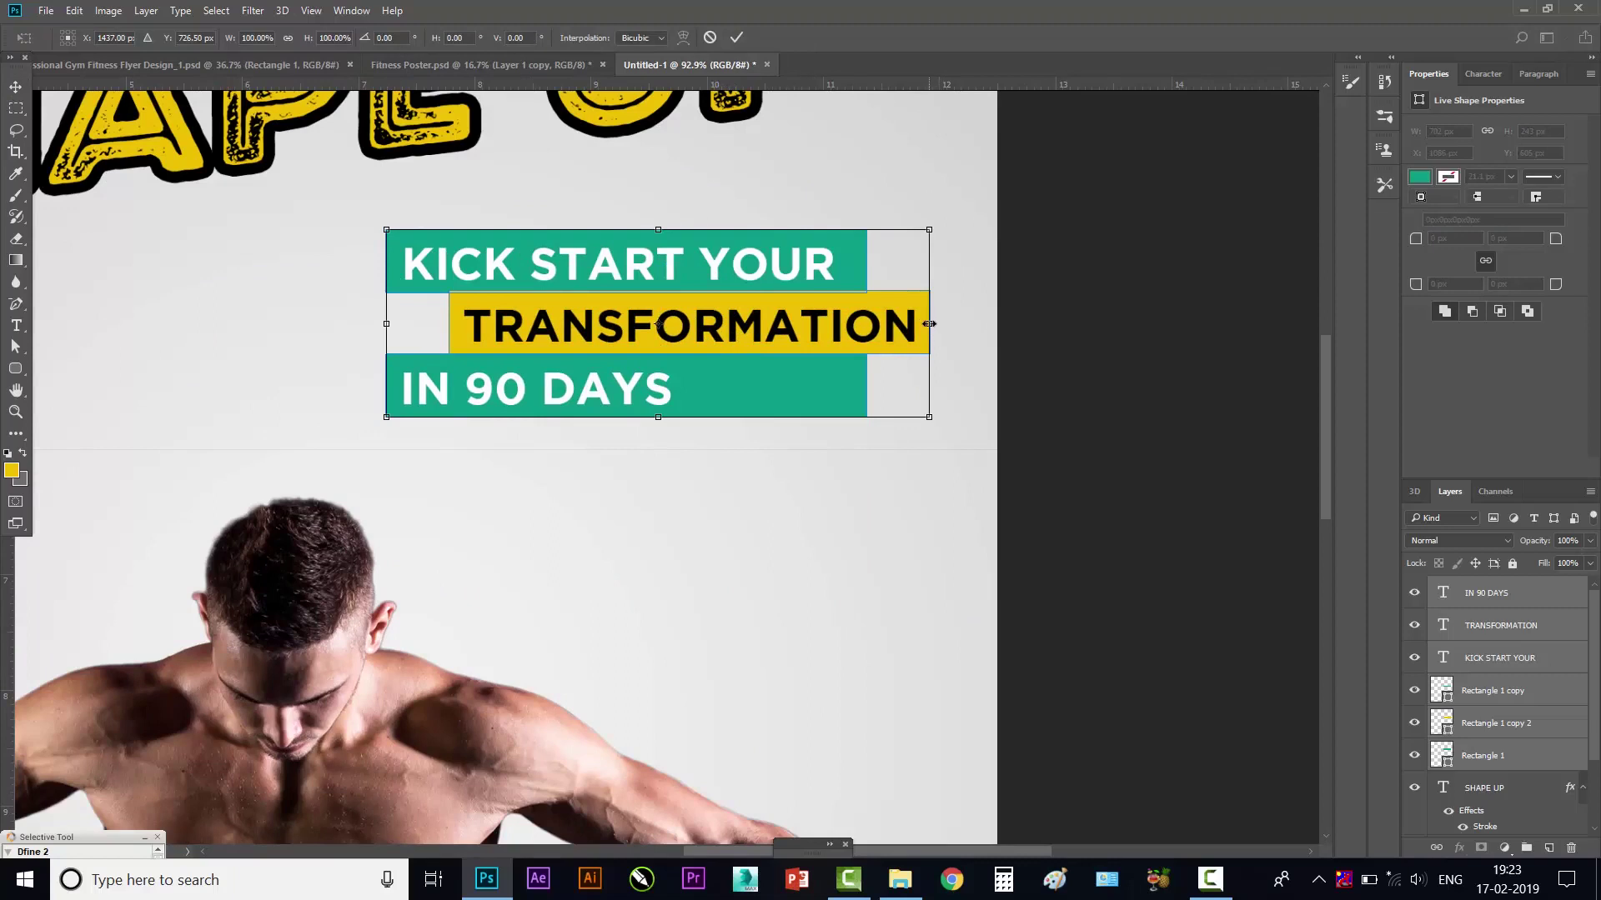
scroll(929, 324, "down", 1)
scroll(930, 323, "down", 1)
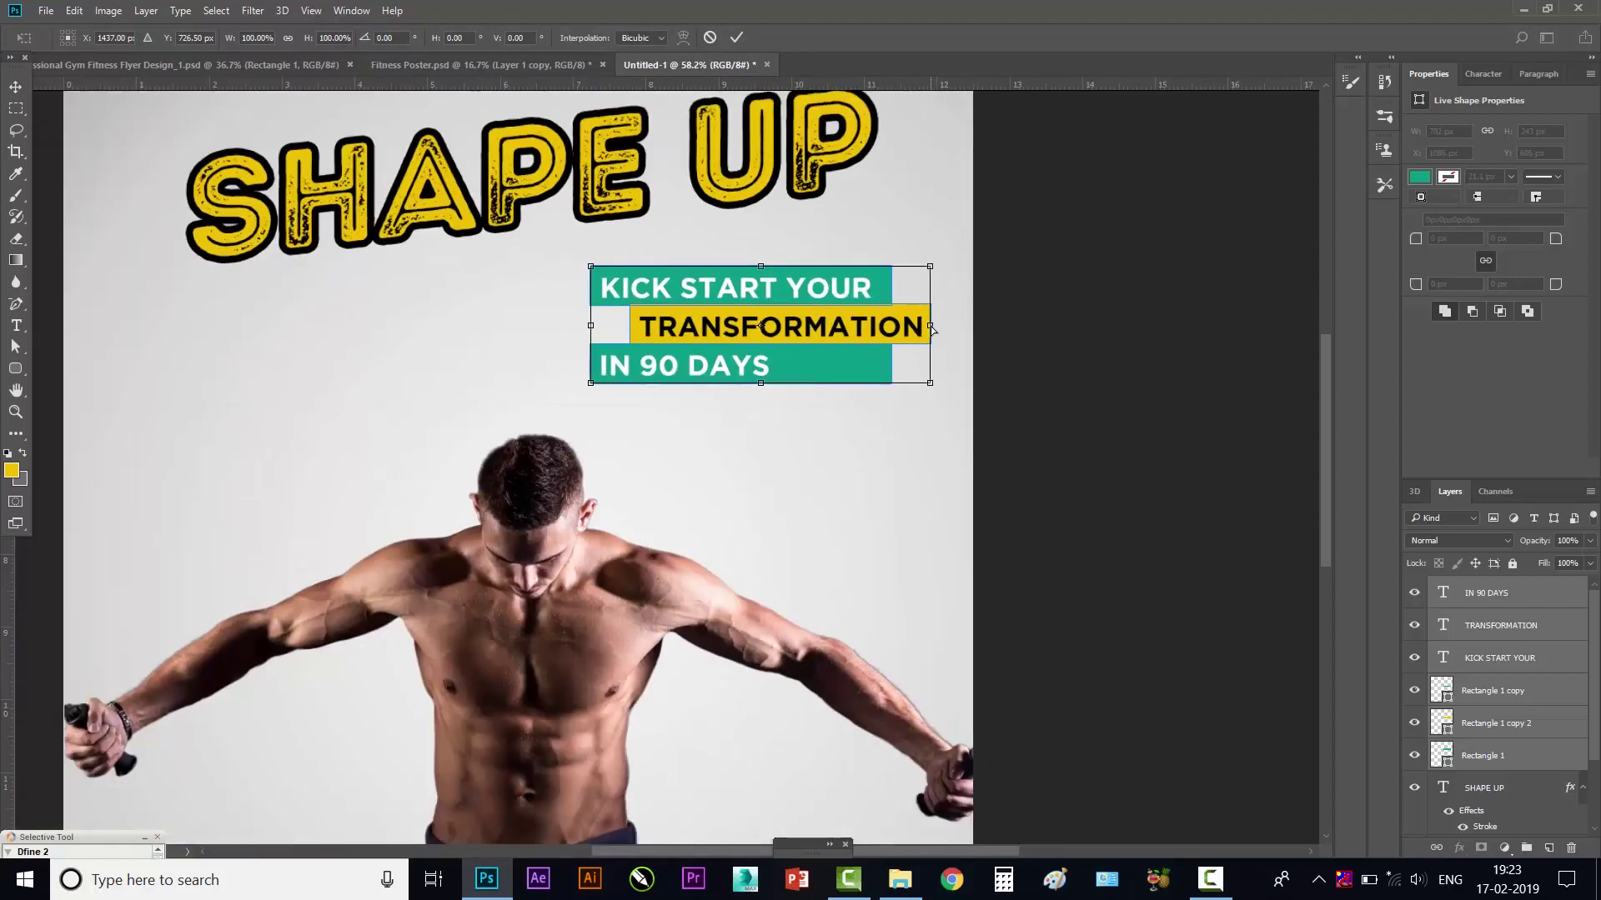
left_click_drag(932, 327, 933, 291)
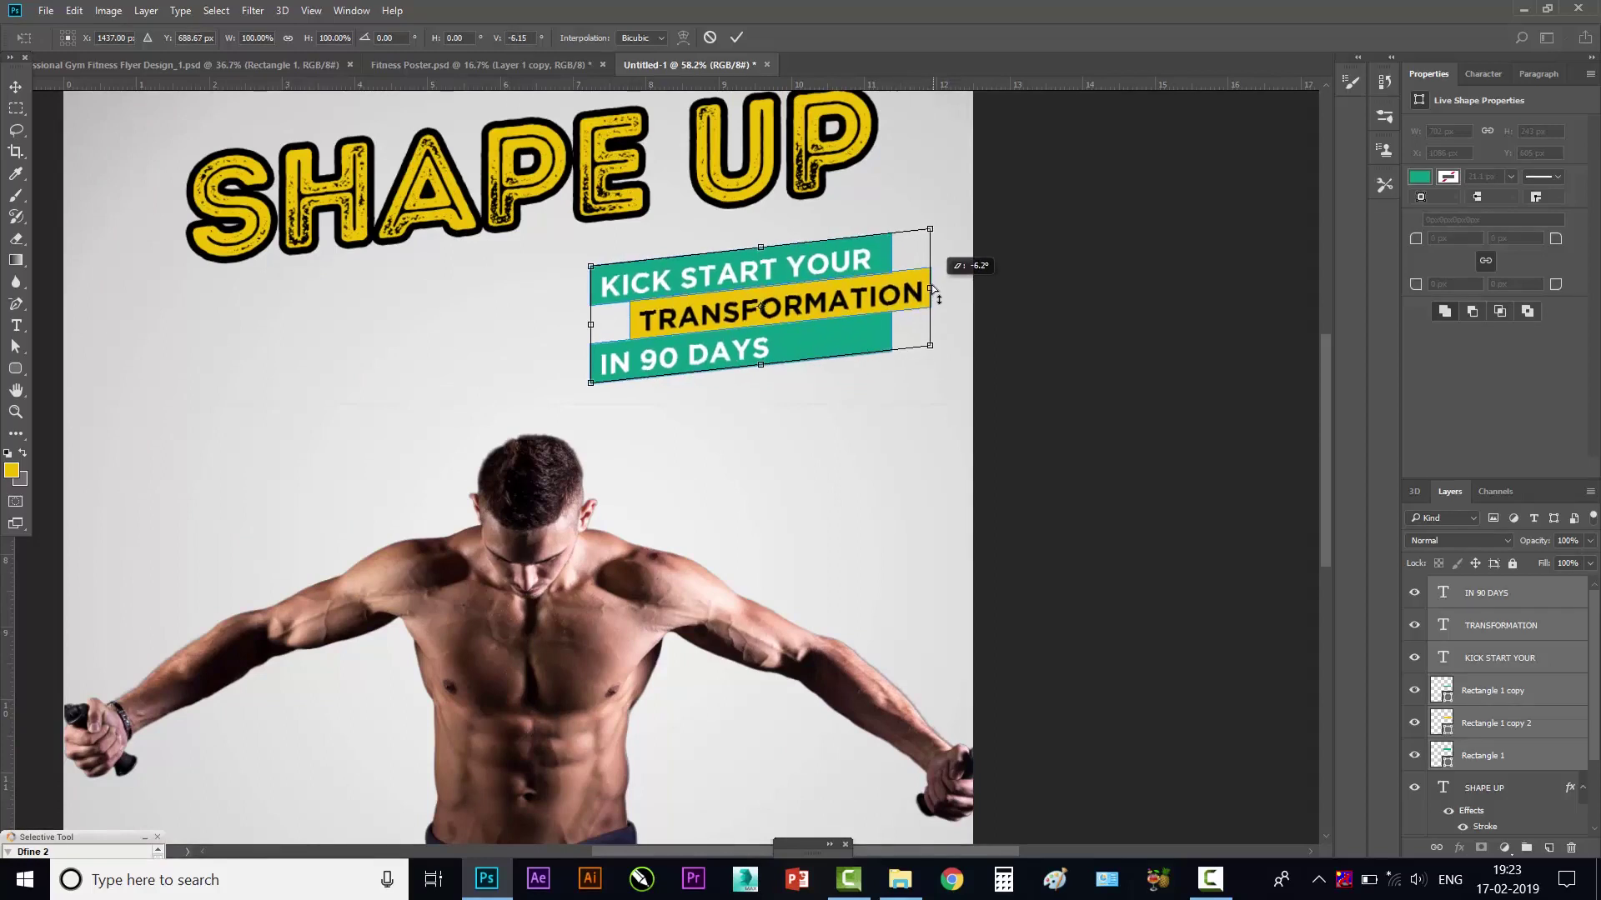
left_click_drag(932, 291, 932, 287)
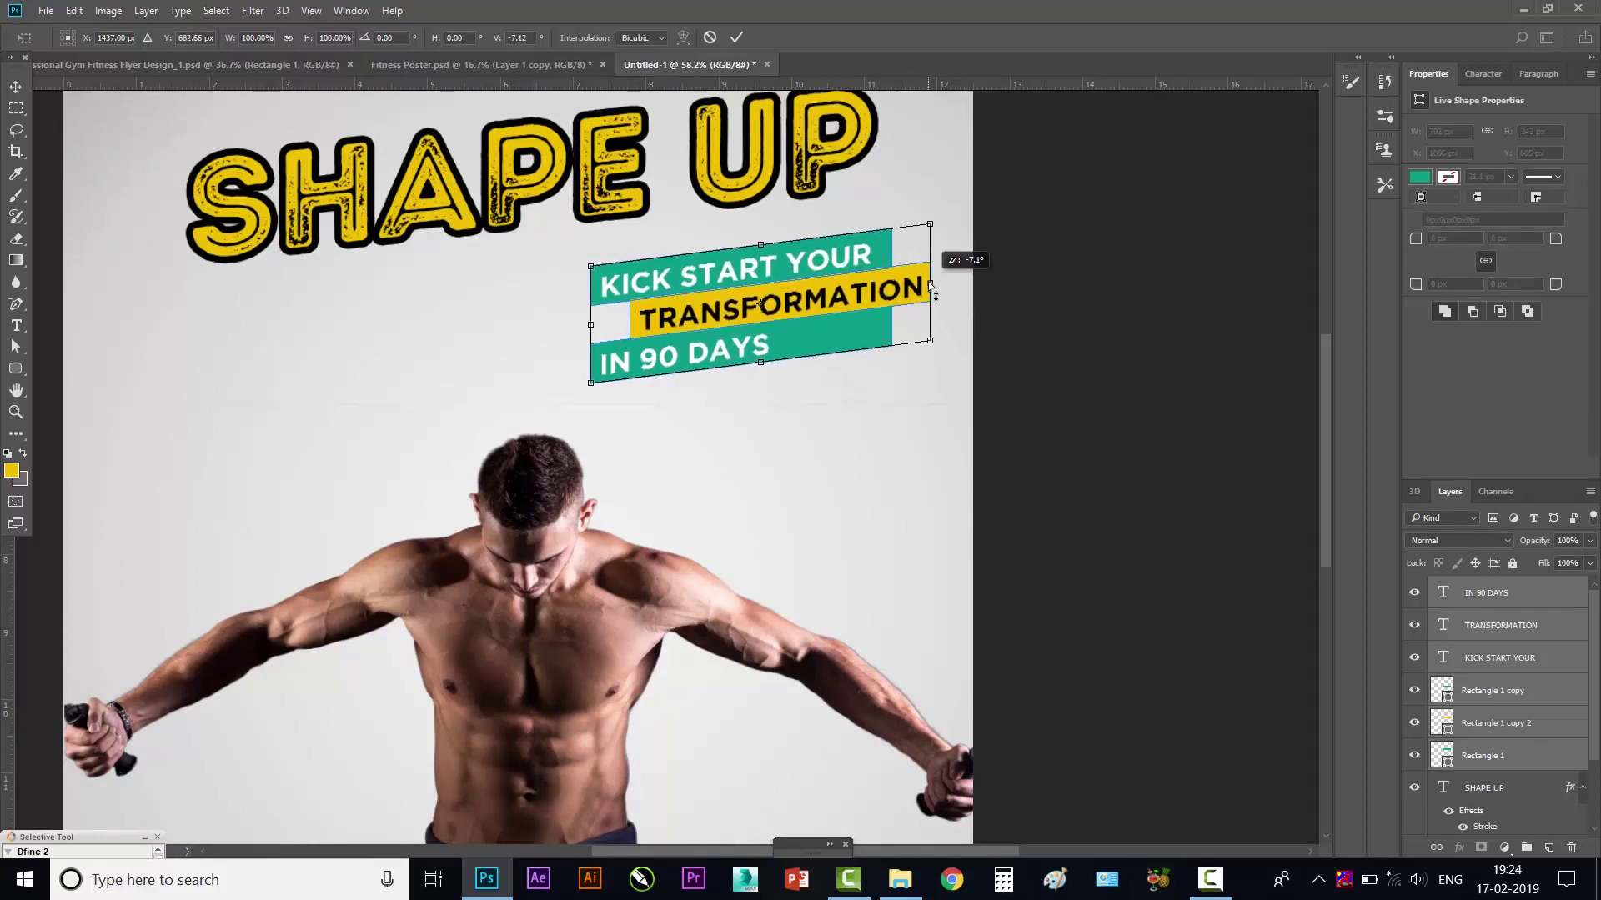
key("Return")
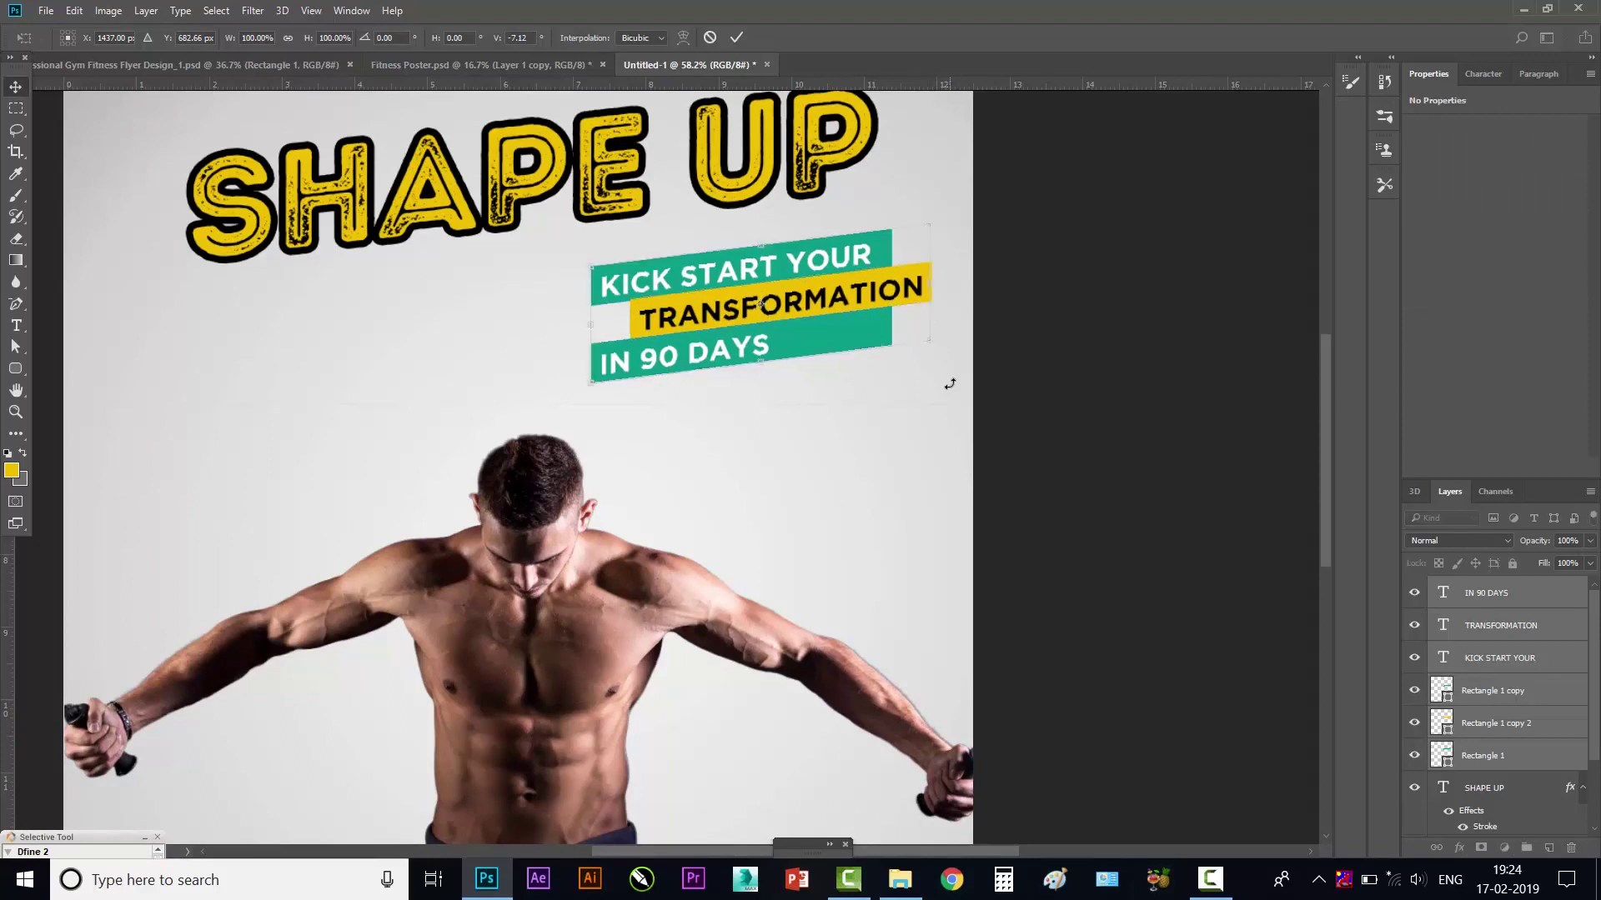
key("ctrl+0")
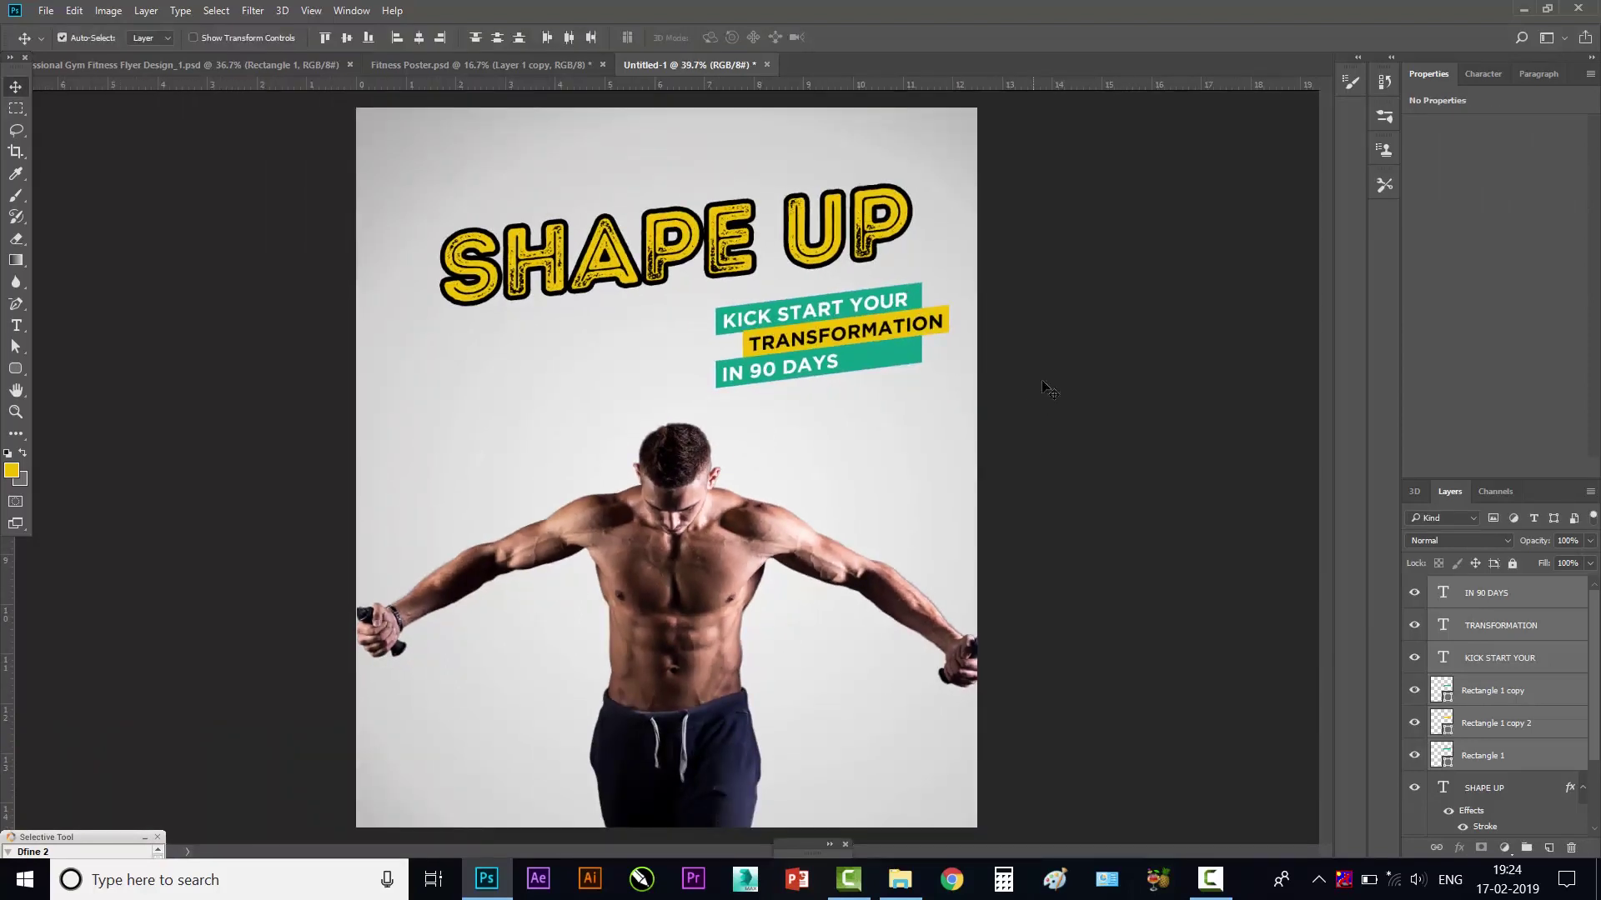
key("ctrl")
- Create the 50% text left of the man's head and duplicate it just below
scroll(624, 563, "up", 2)
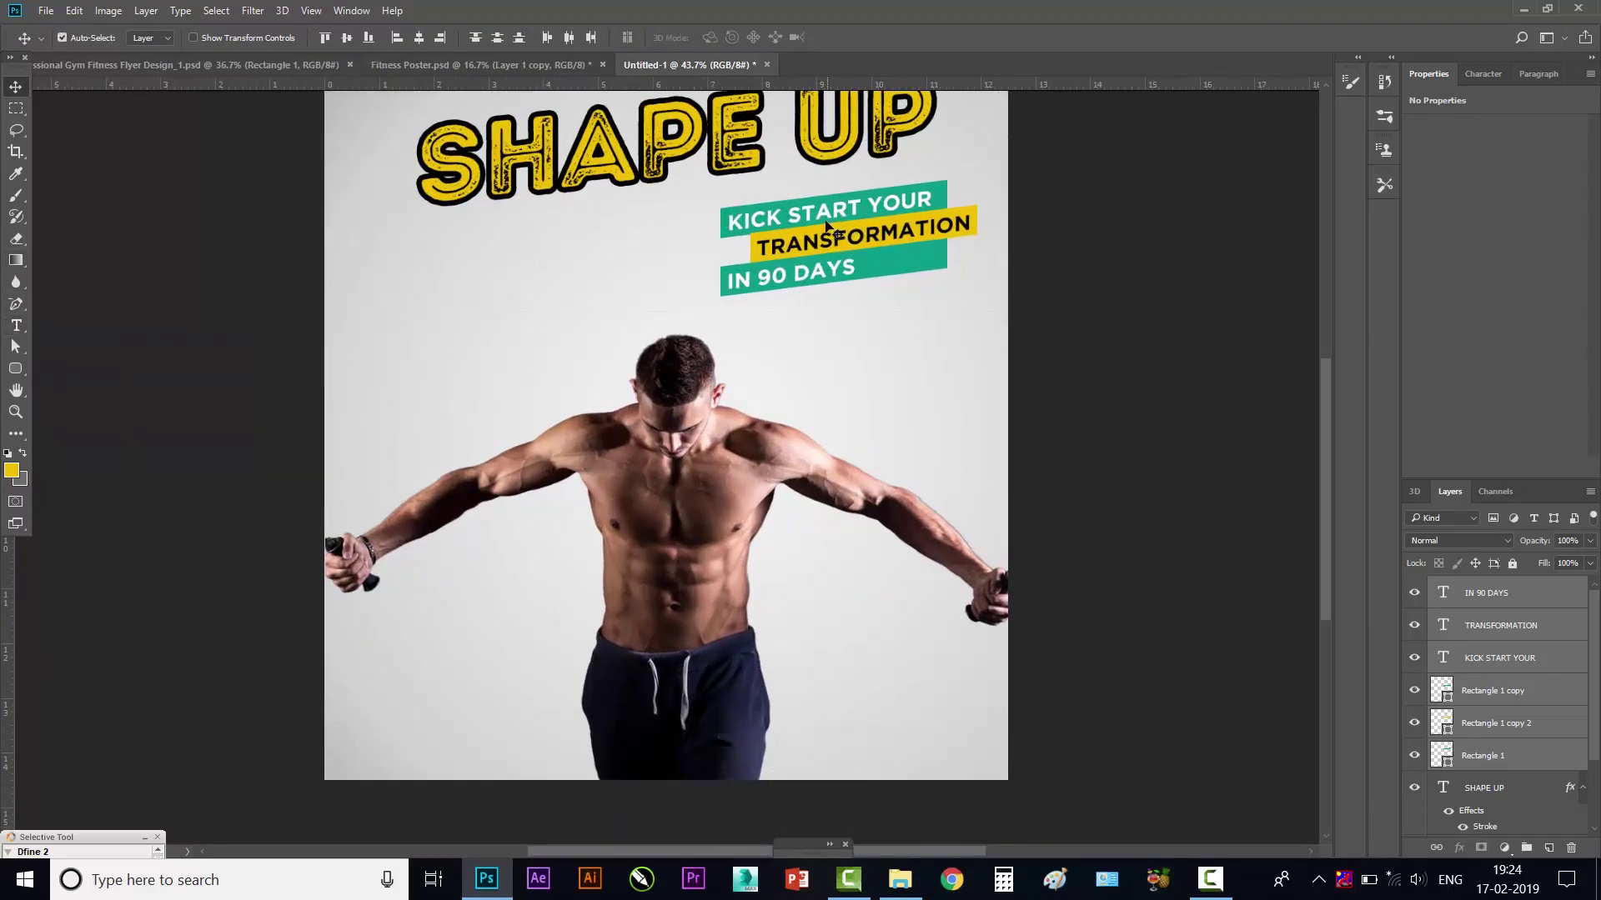
left_click(16, 325)
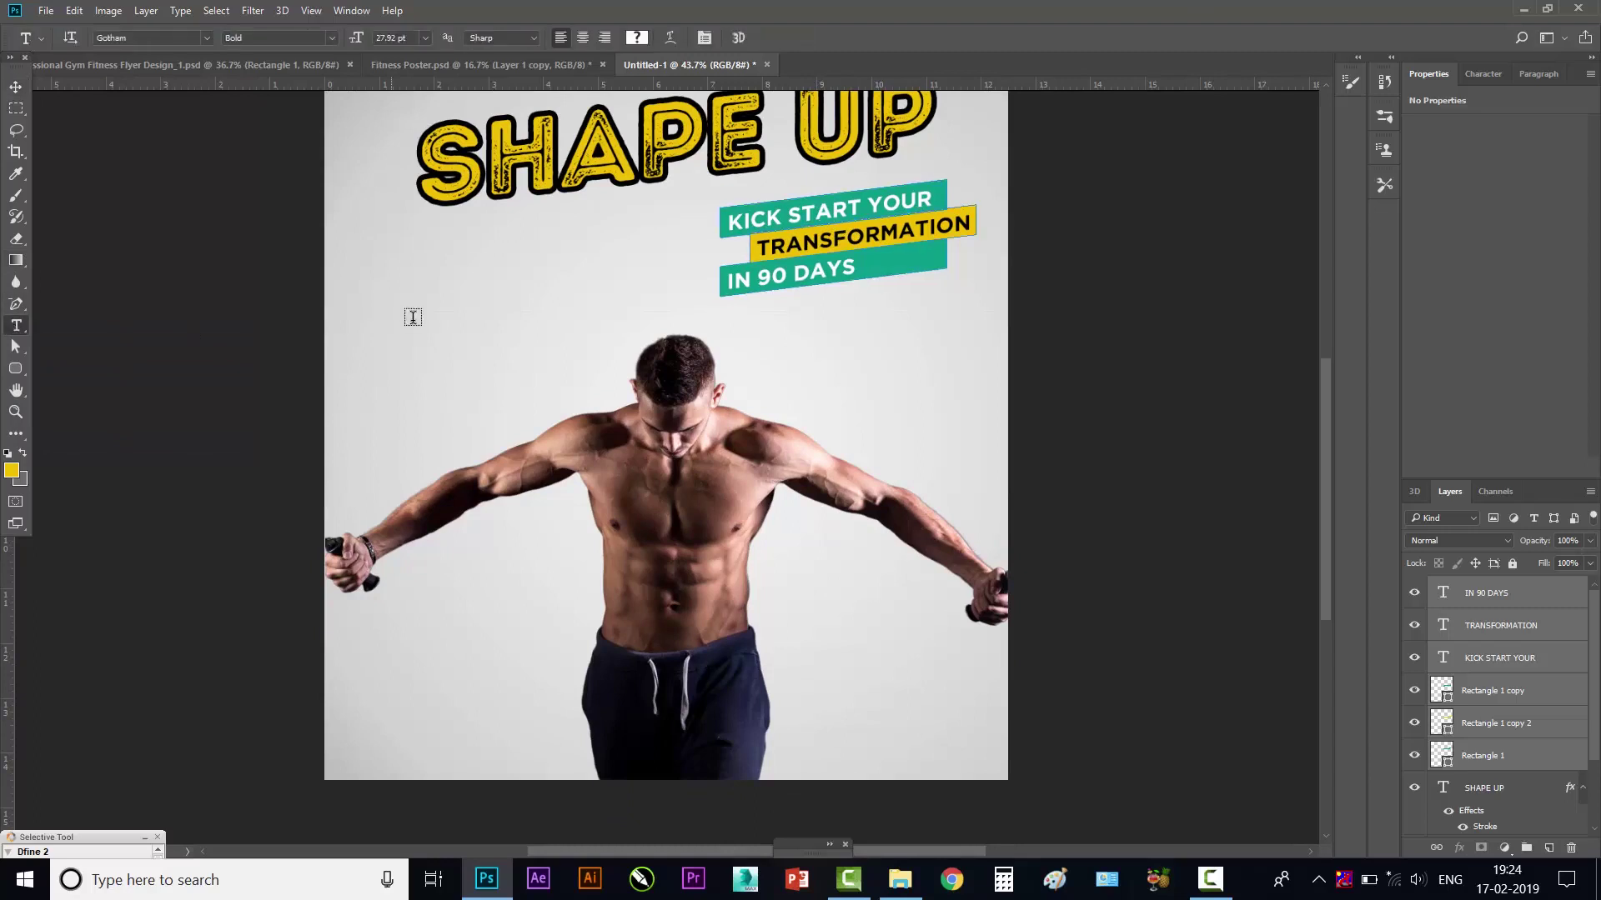
left_click(447, 330)
type("%")
left_click(16, 87)
left_click_drag(468, 329, 464, 359)
- Change the duplicate to OFF and tuck it closely under 50%
key("t")
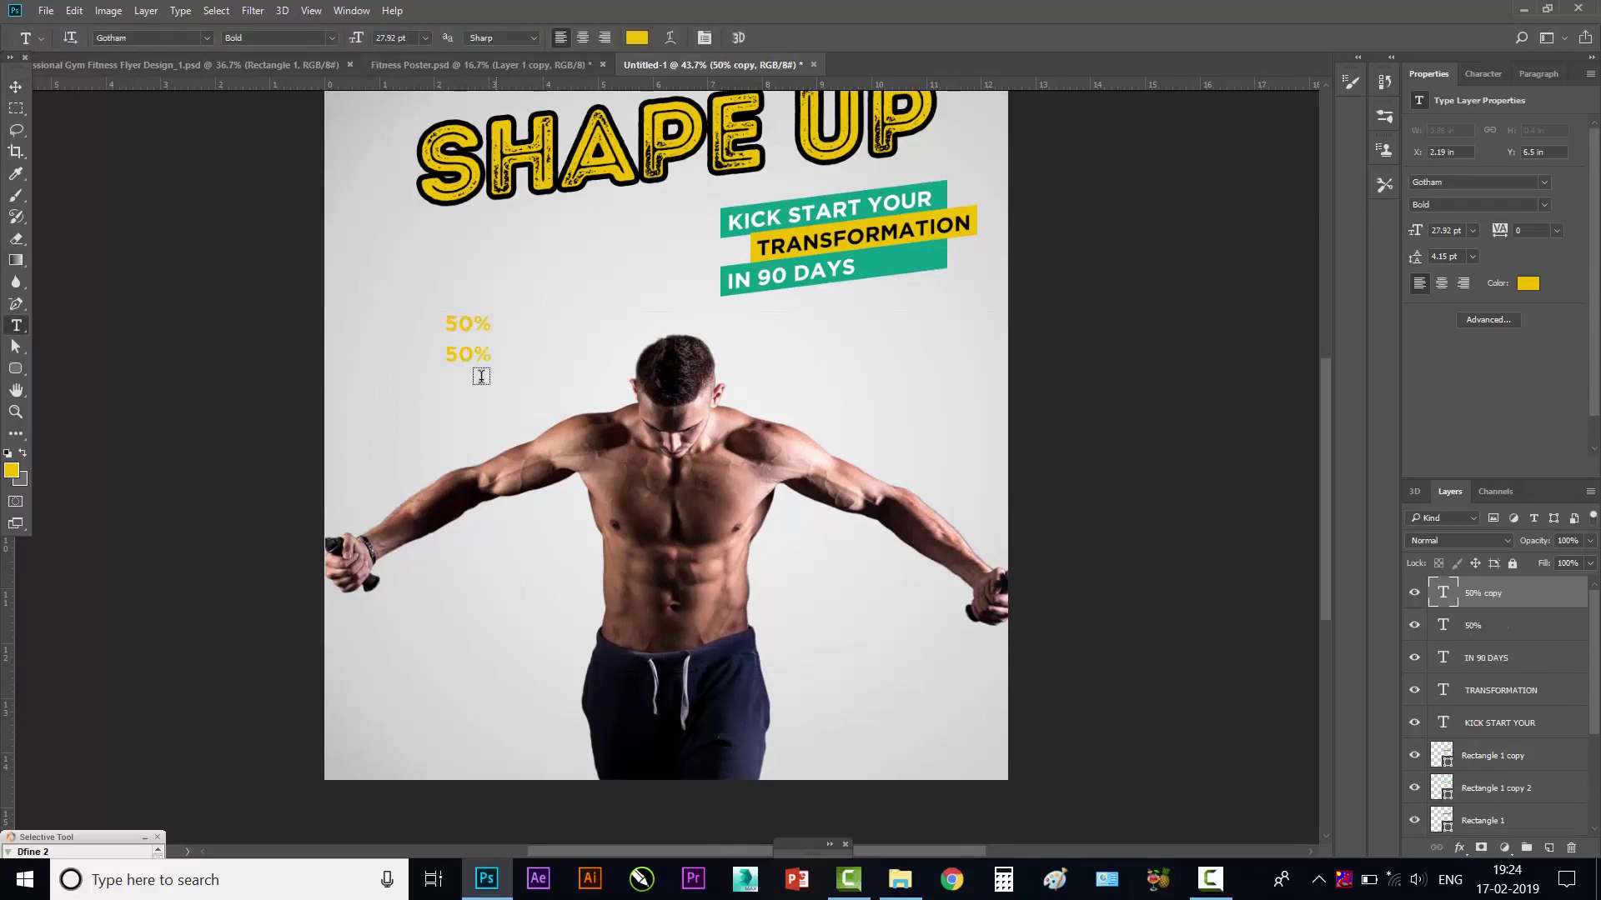
double_click(474, 360)
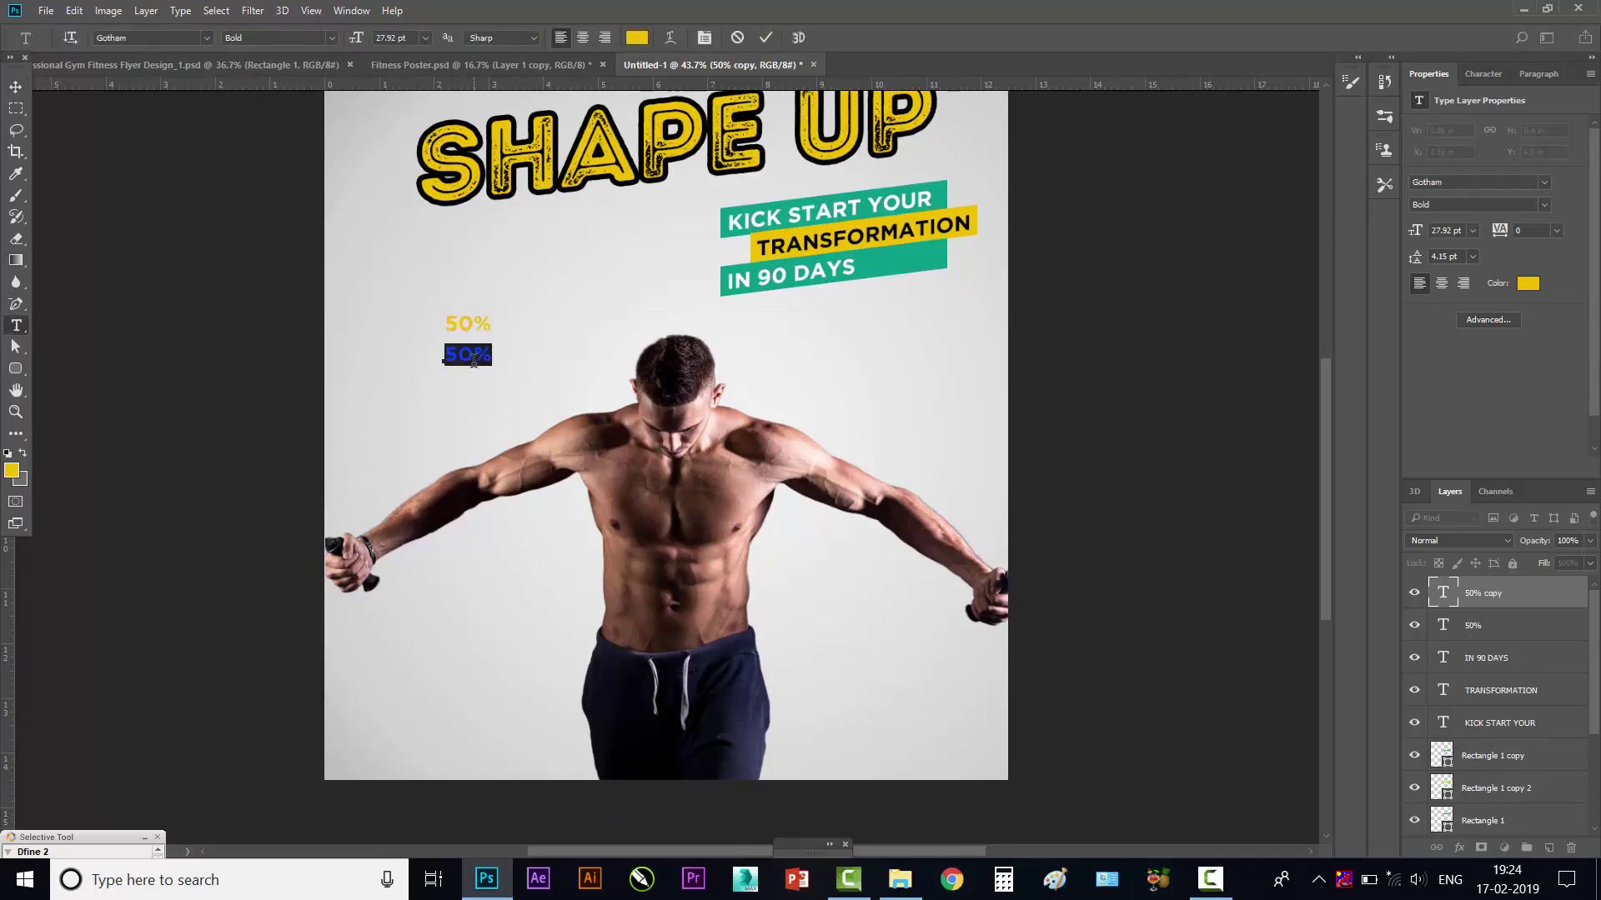
type("OFF")
key("ctrl+Return")
key("v")
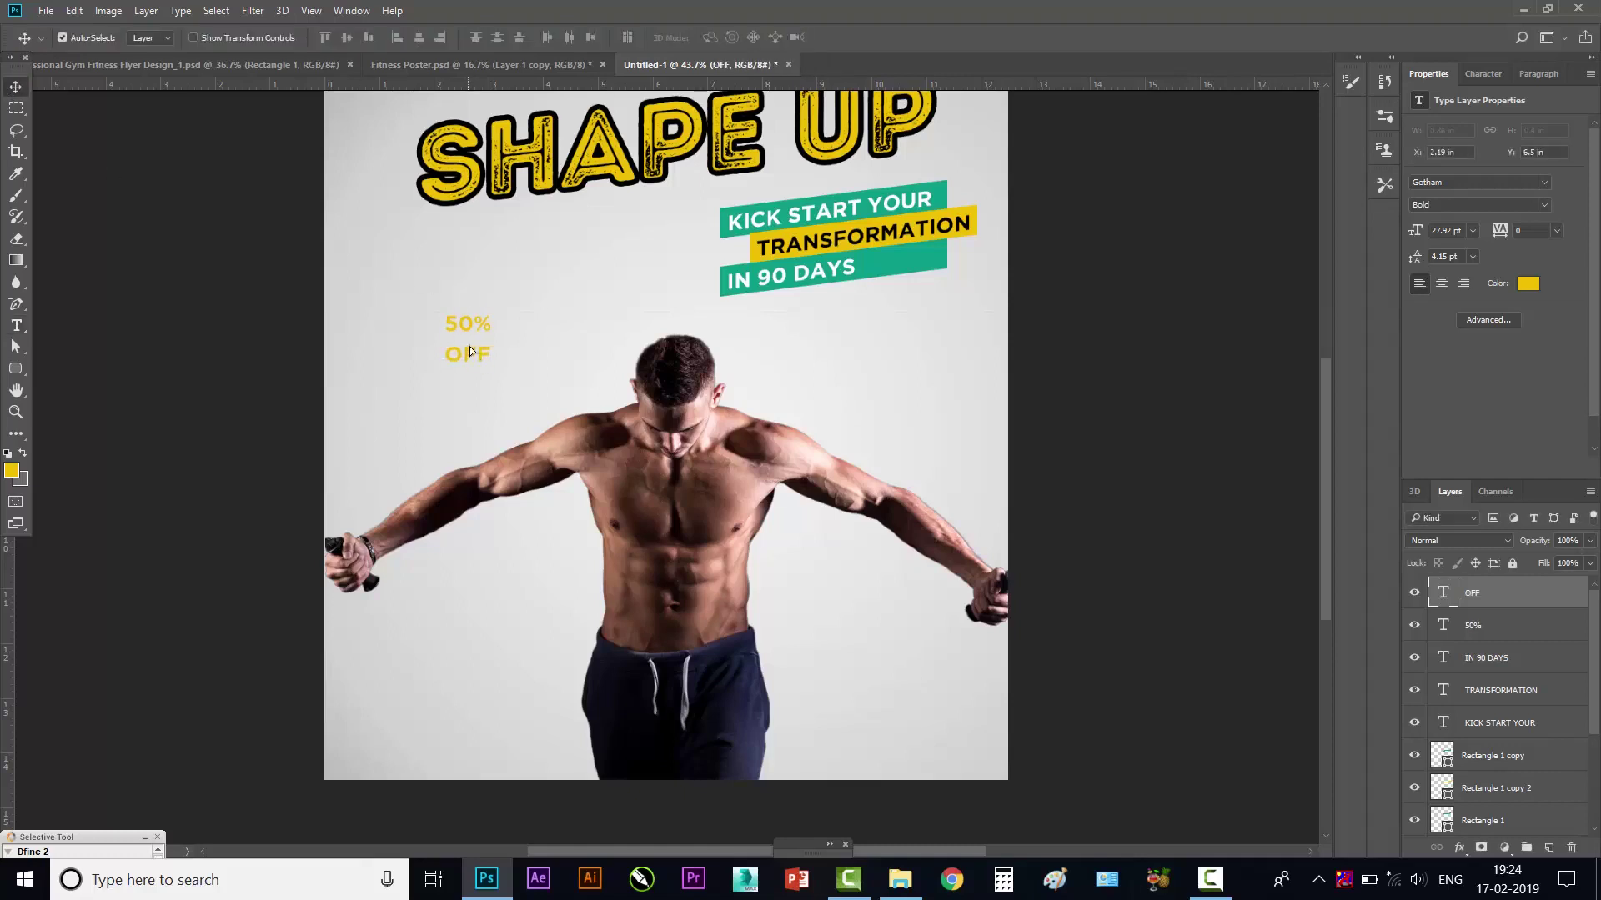
left_click_drag(474, 356, 468, 339)
scroll(469, 338, "up", 3)
key("ctrl")
left_click_drag(462, 341, 462, 344)
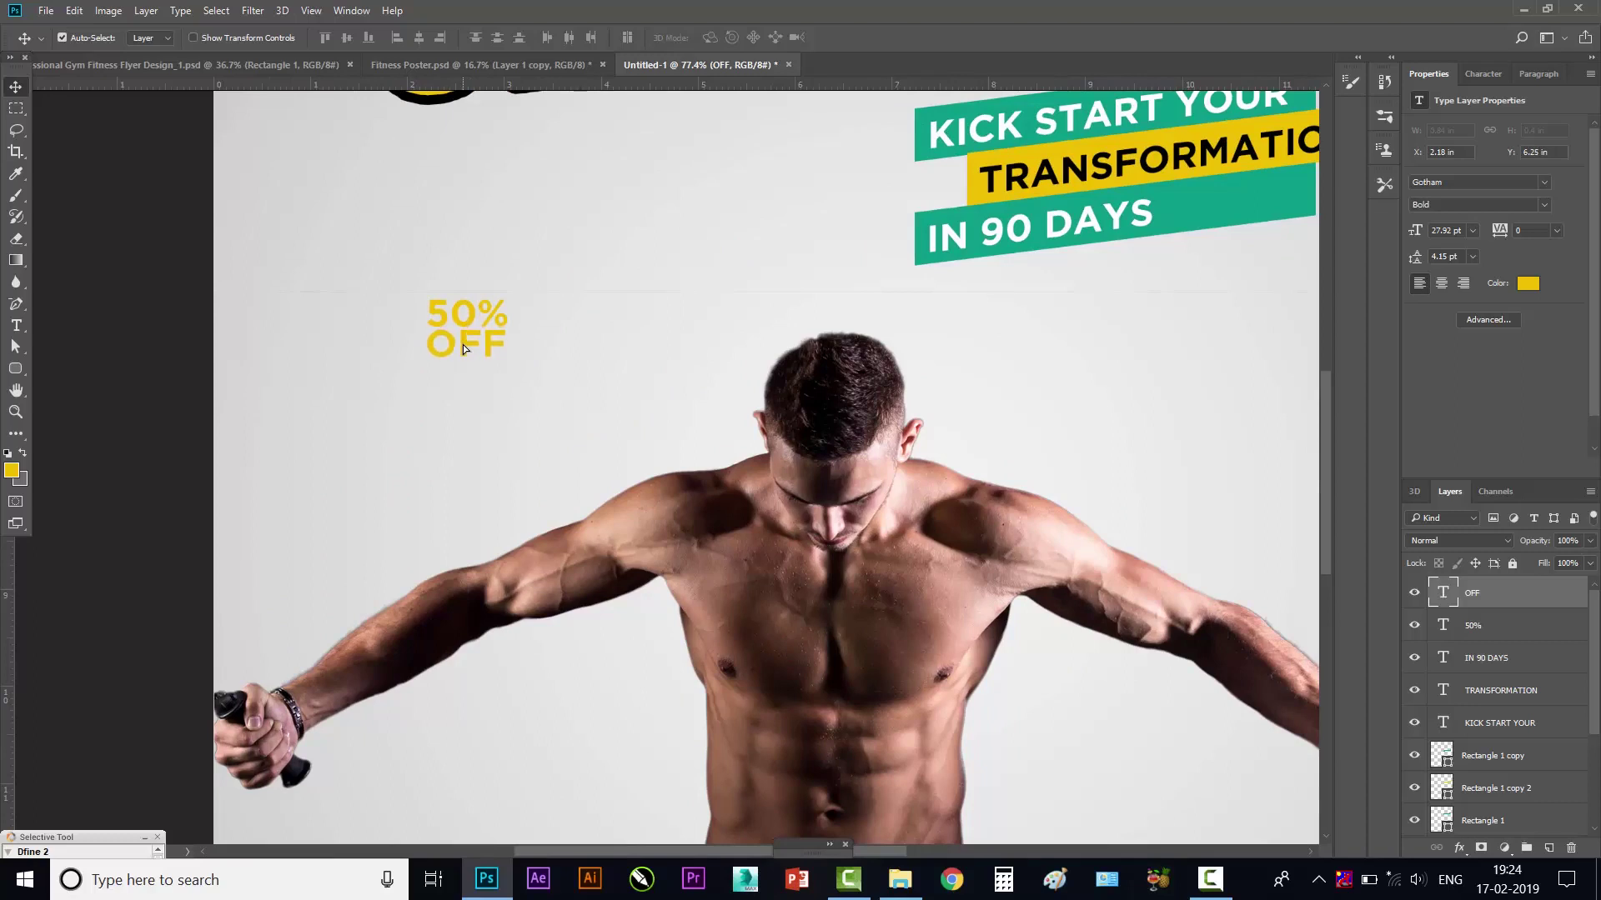
scroll(463, 343, "down", 3)
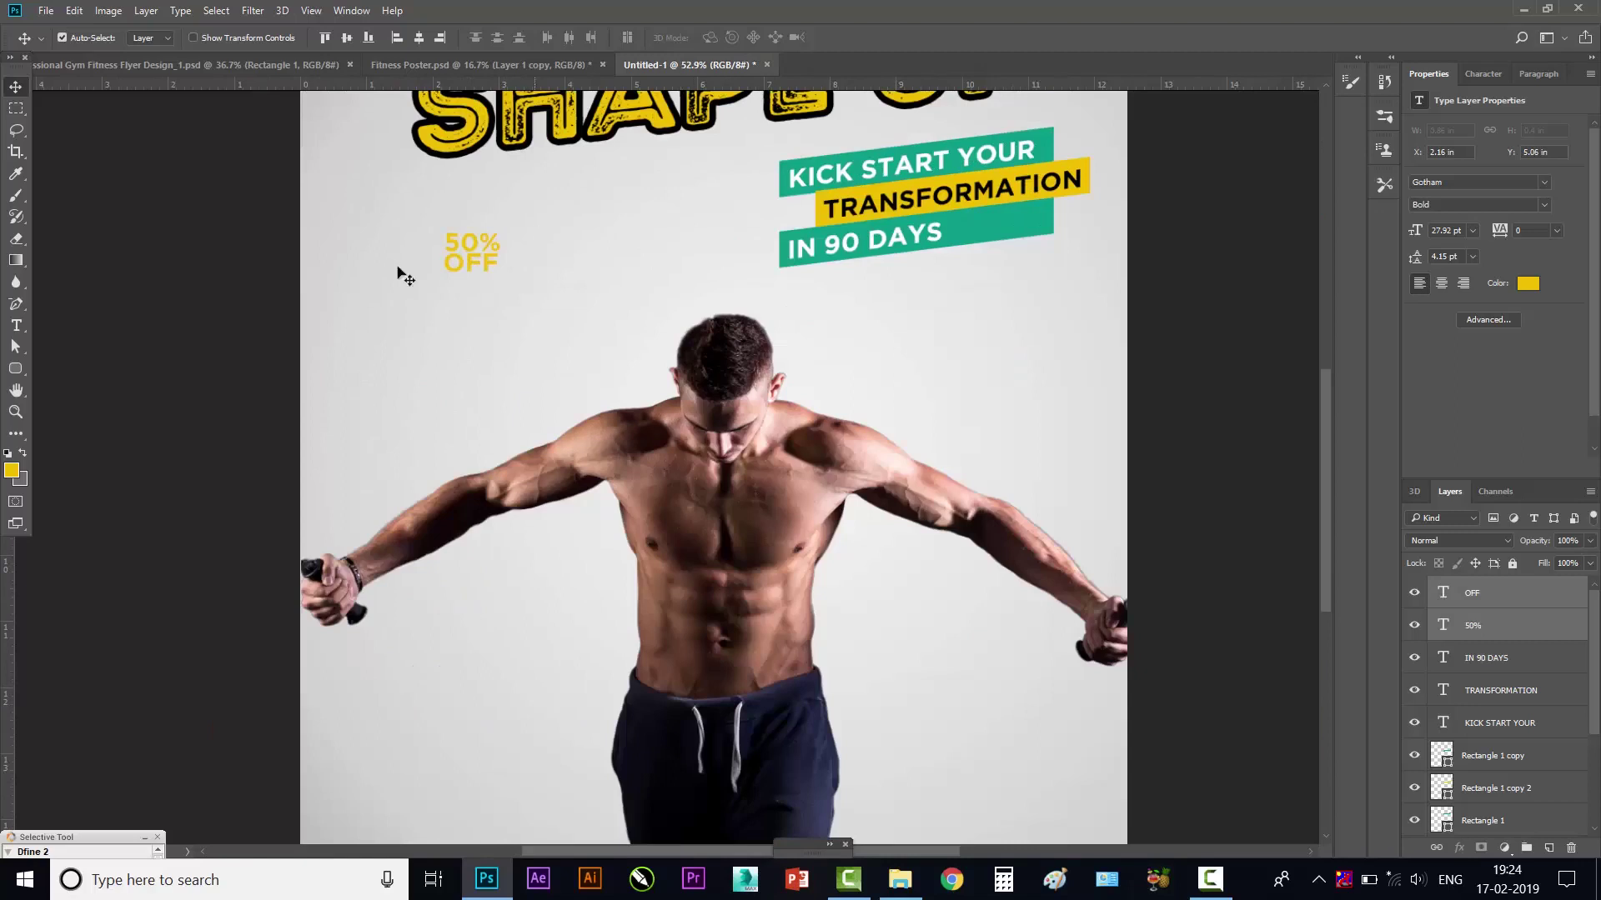
- Draw a circle near the text and fill it with the banner's sampled yellow
left_click(17, 369)
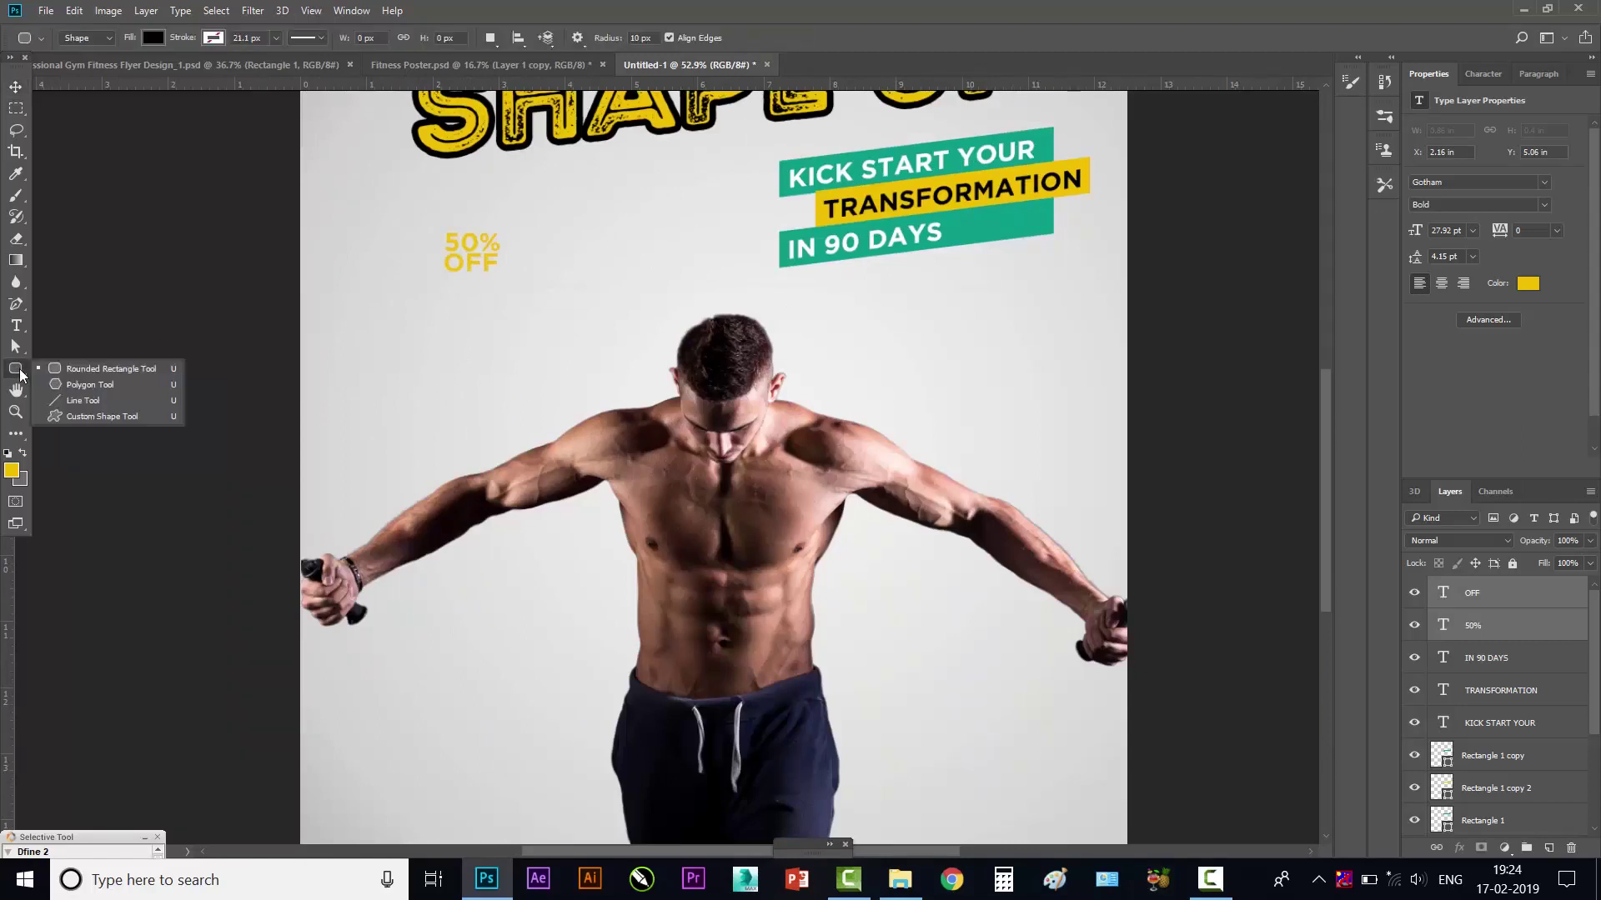
left_click(16, 433)
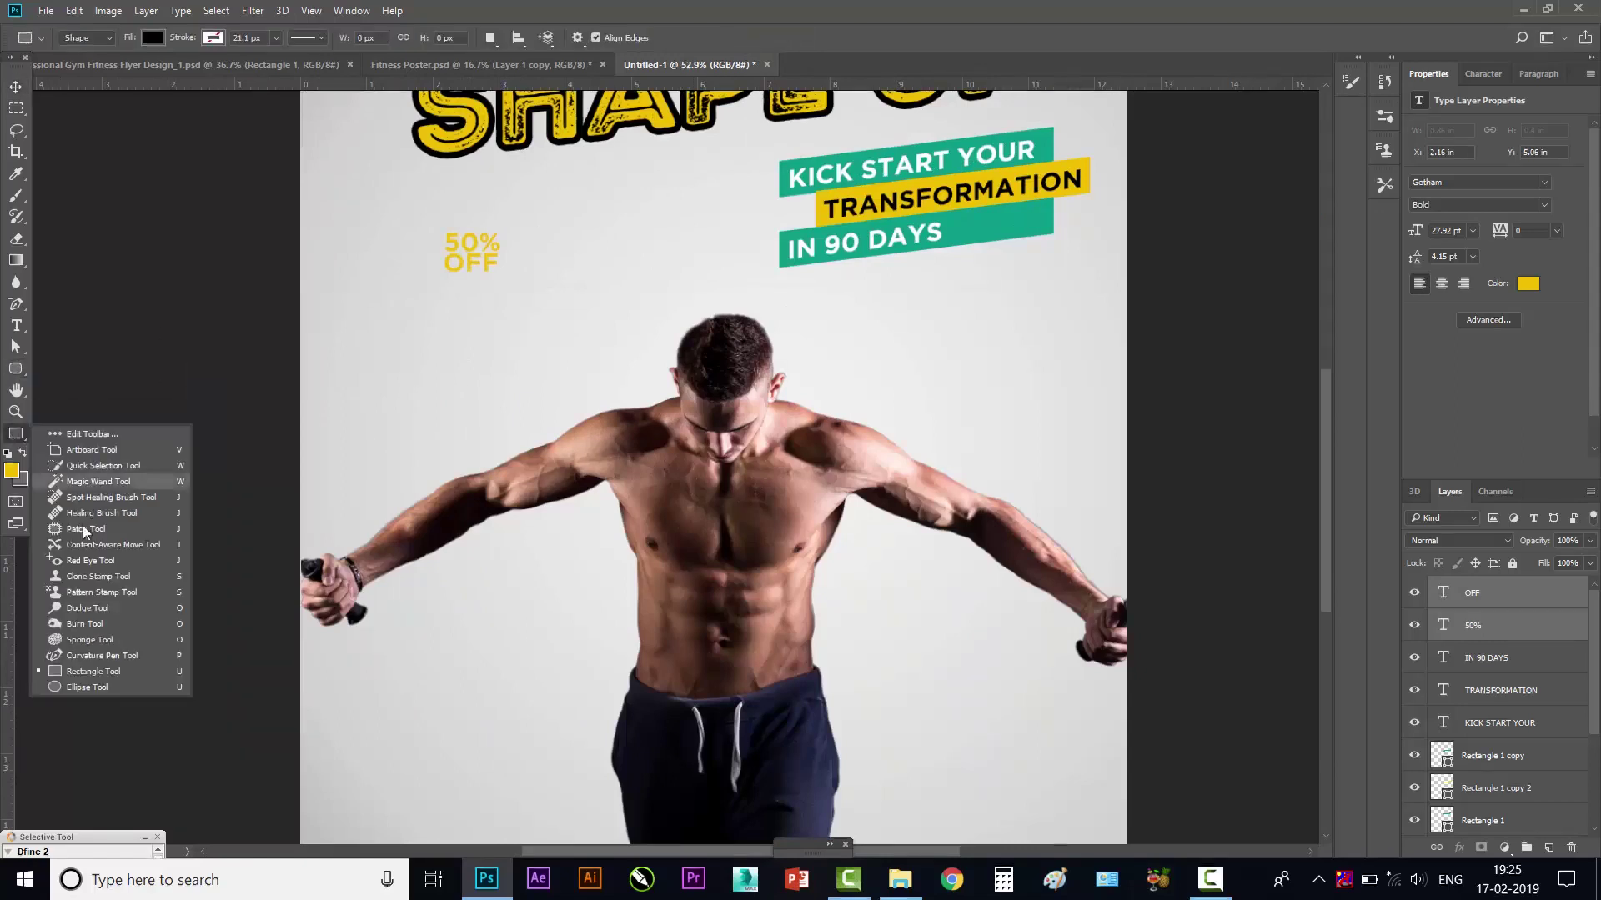
left_click(108, 687)
left_click_drag(404, 222, 590, 339)
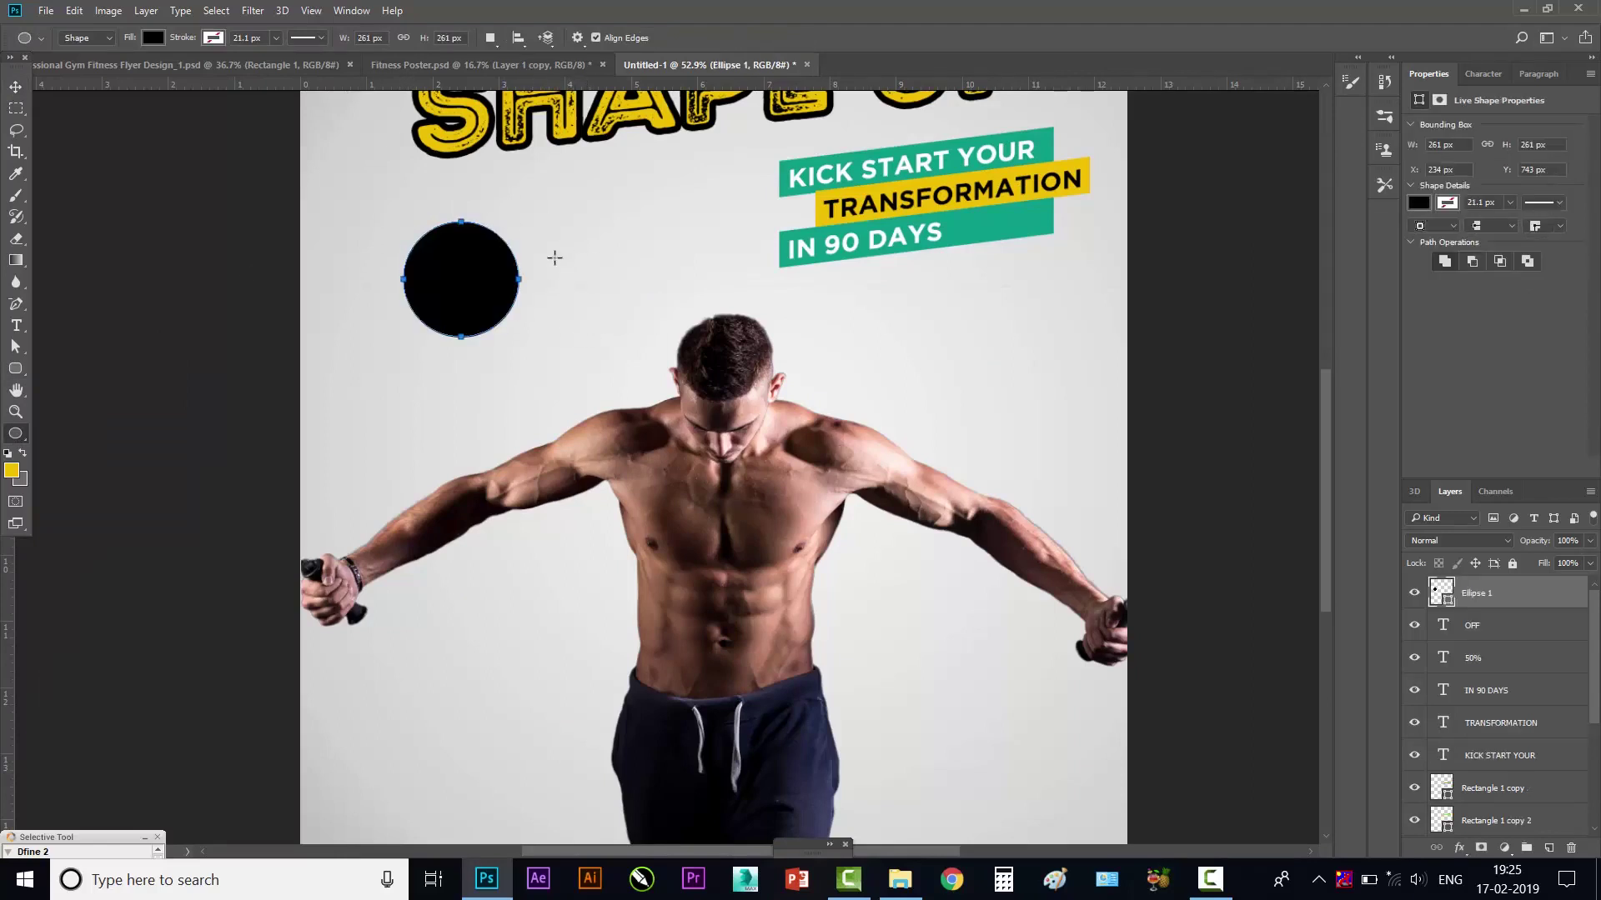
double_click(1449, 593)
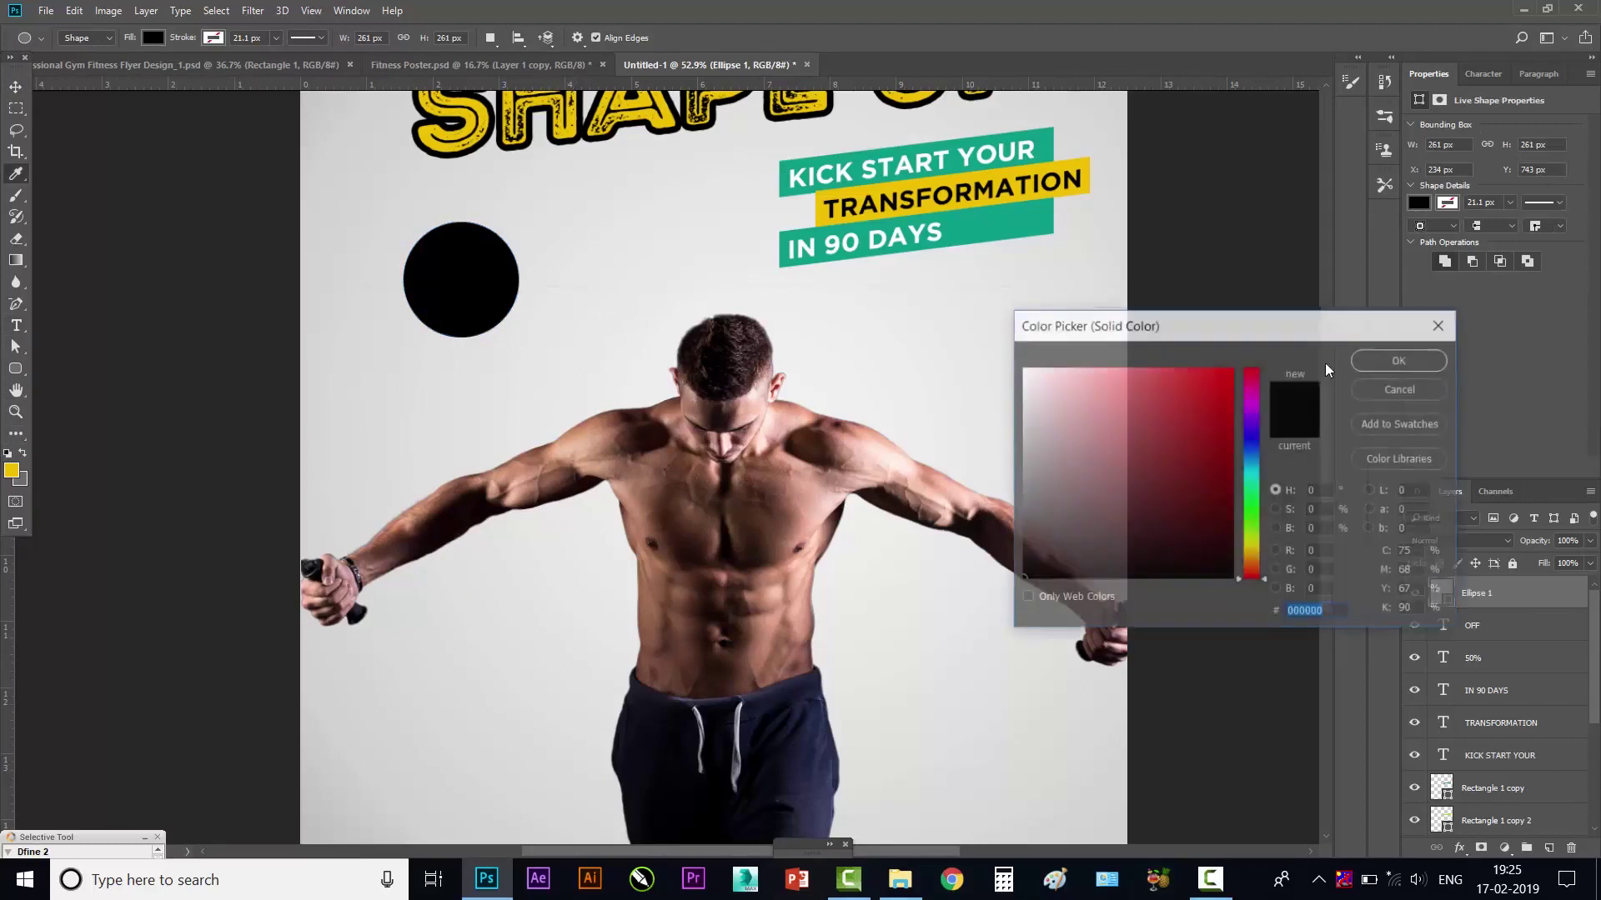
left_click(1006, 174)
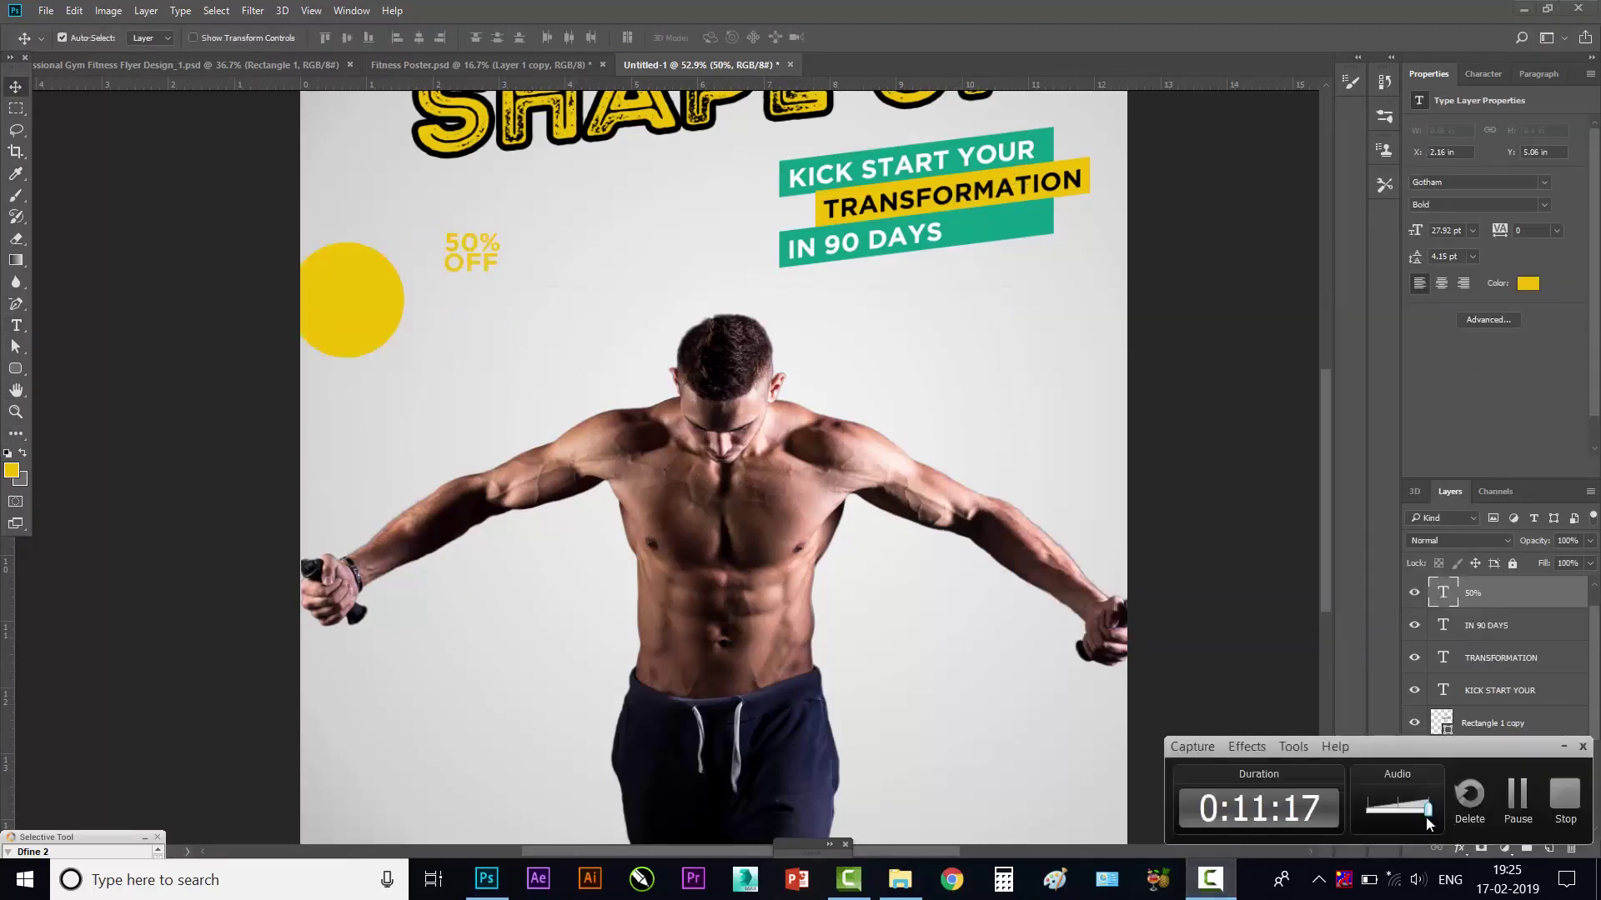
left_click(1515, 792)
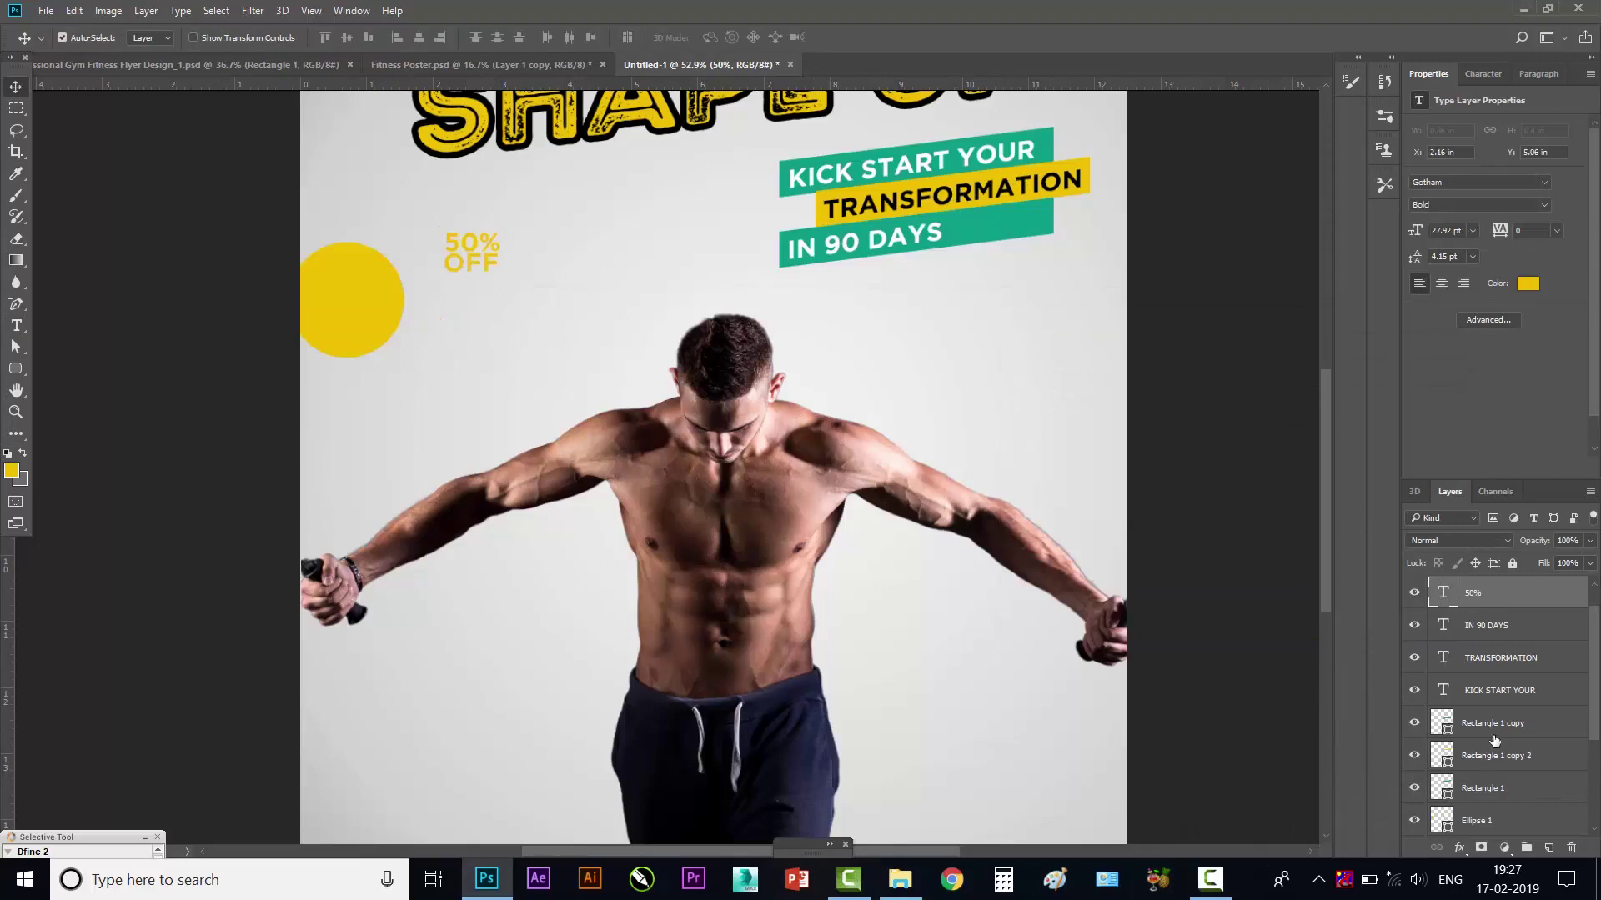
left_click_drag(346, 306, 456, 279)
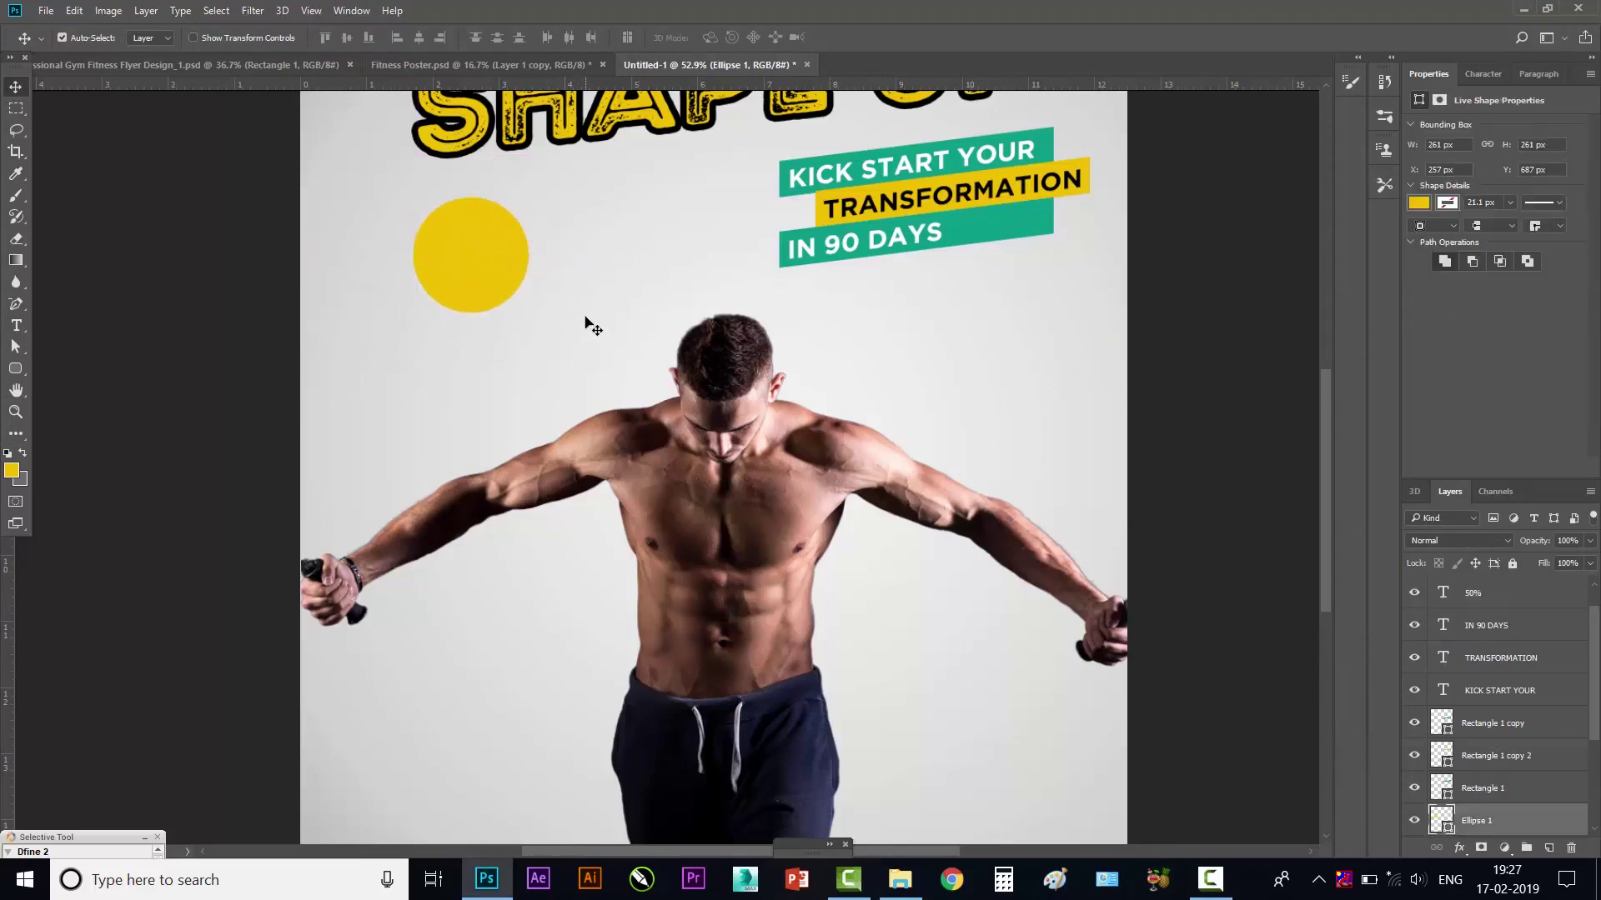
key("ctrl+z")
- Nudge the 50% OFF text up and make the 50% text white
left_click_drag(479, 265, 482, 239)
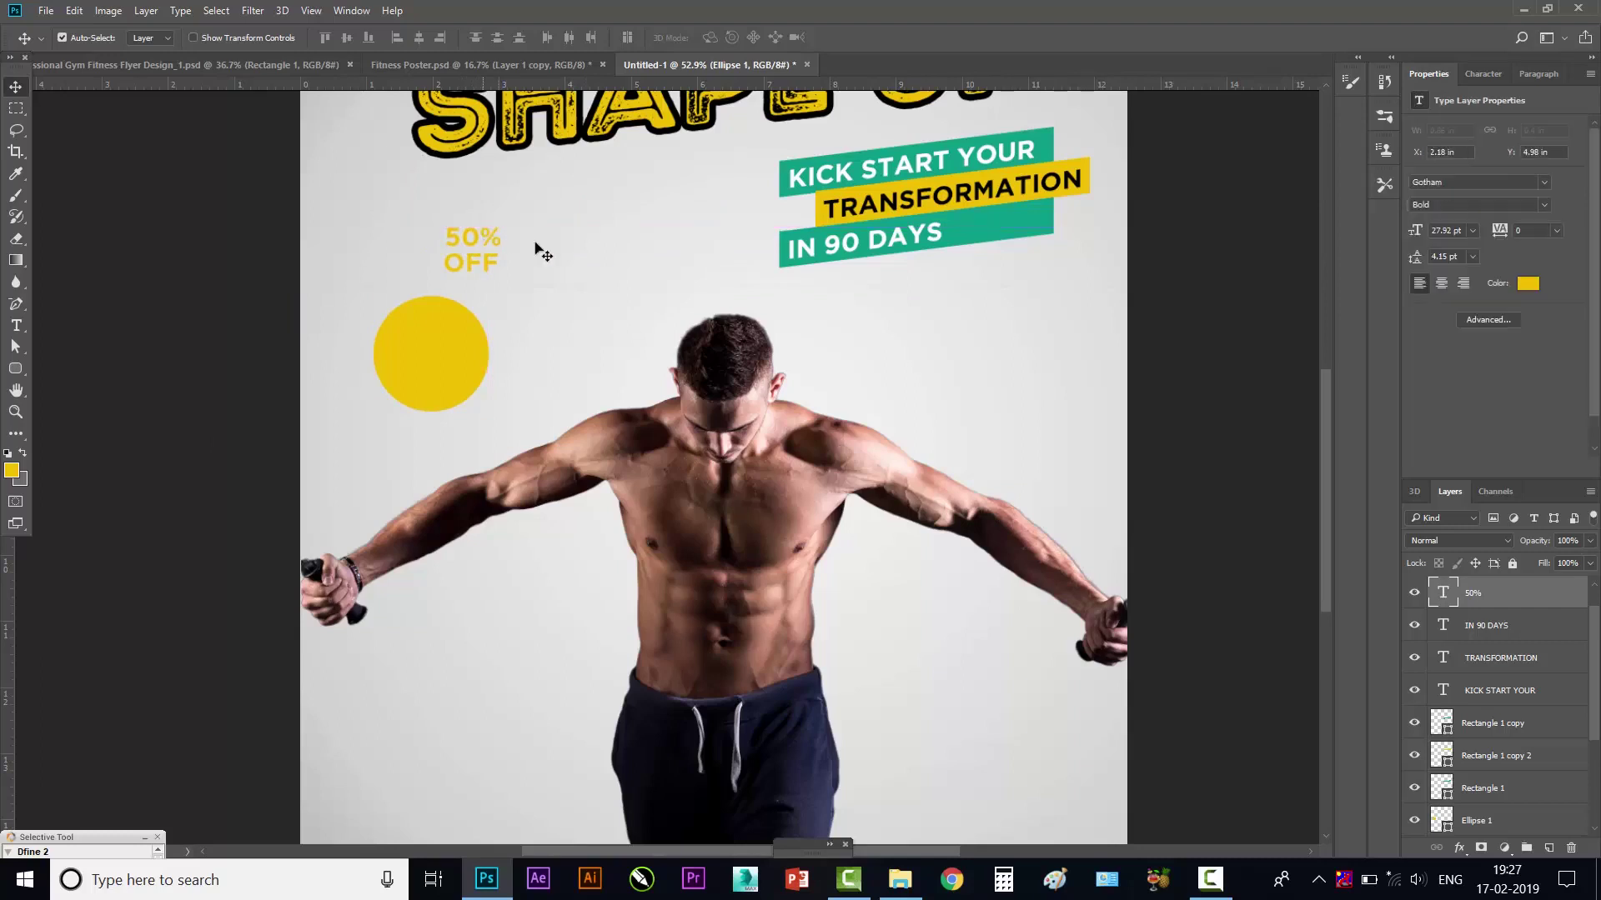
left_click(1529, 283)
left_click_drag(1050, 391, 975, 332)
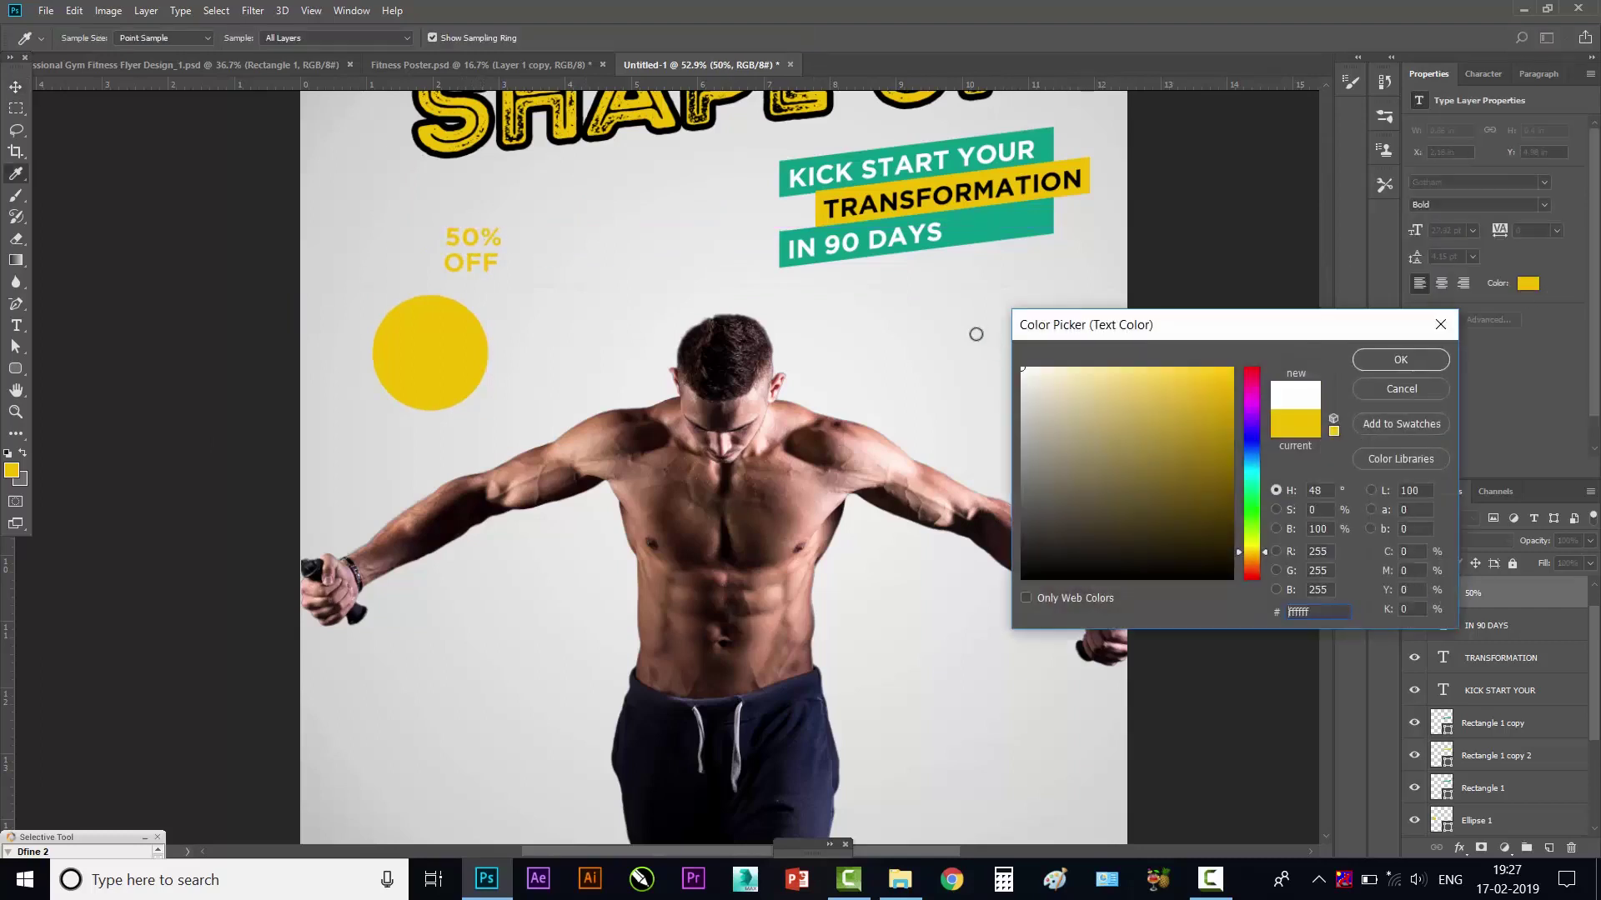
left_click(1401, 361)
key("v")
- Make the OFF text white and move the yellow circle behind 50% OFF
left_click(496, 271)
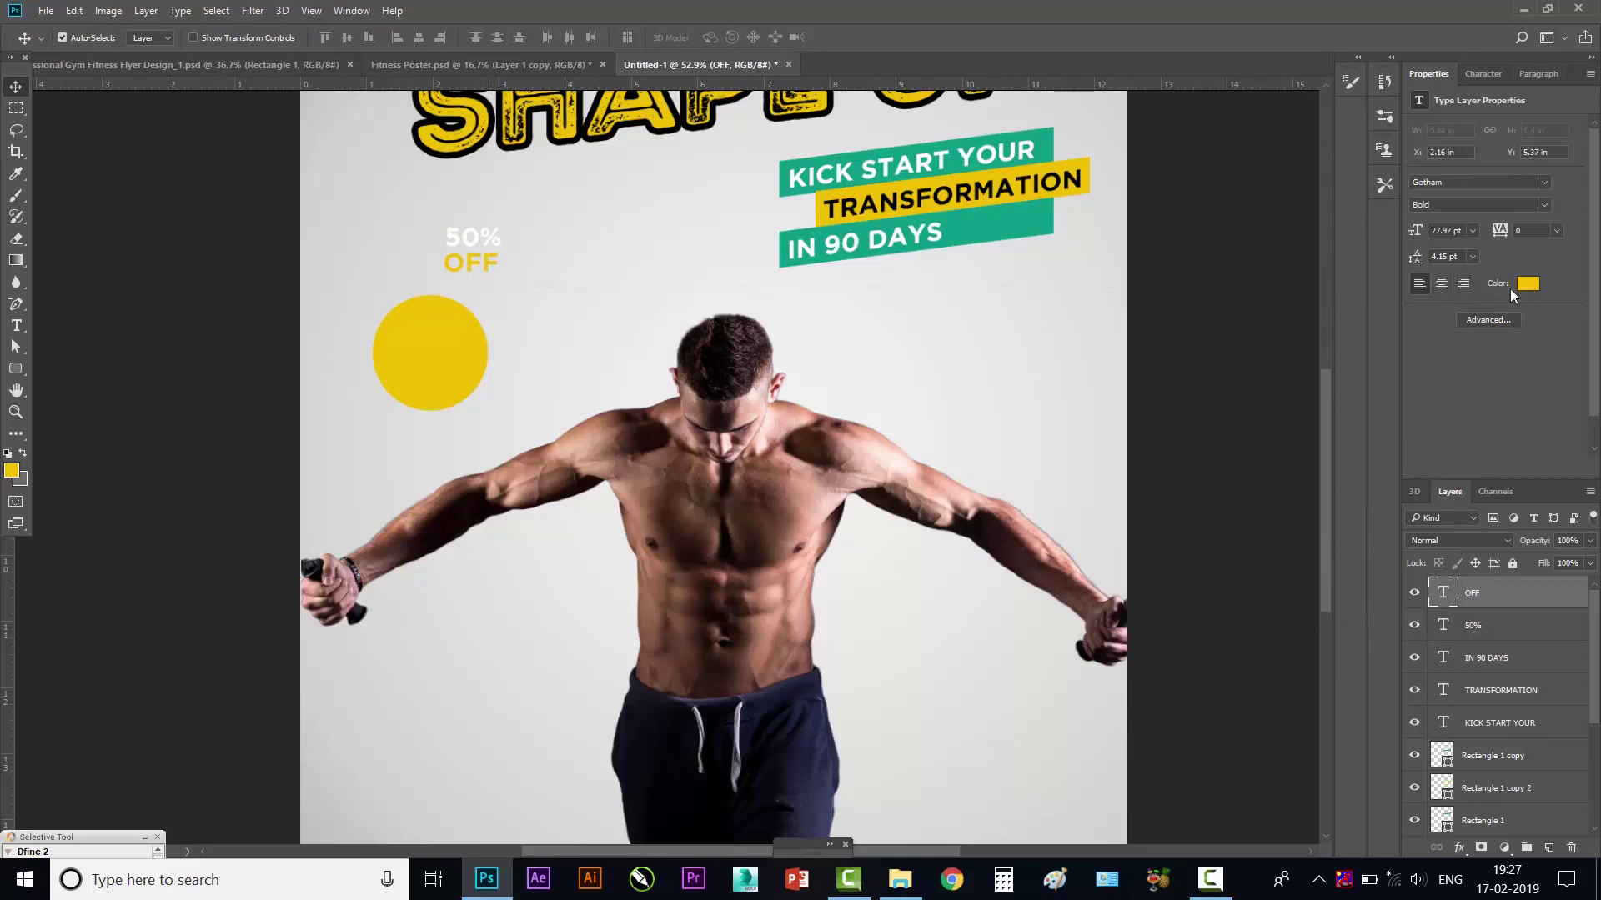
left_click(1528, 283)
left_click(973, 336)
left_click(1401, 360)
key("v")
mouse_move(435, 363)
left_mouse_down()
mouse_move(495, 264)
mouse_move(480, 269)
left_mouse_up()
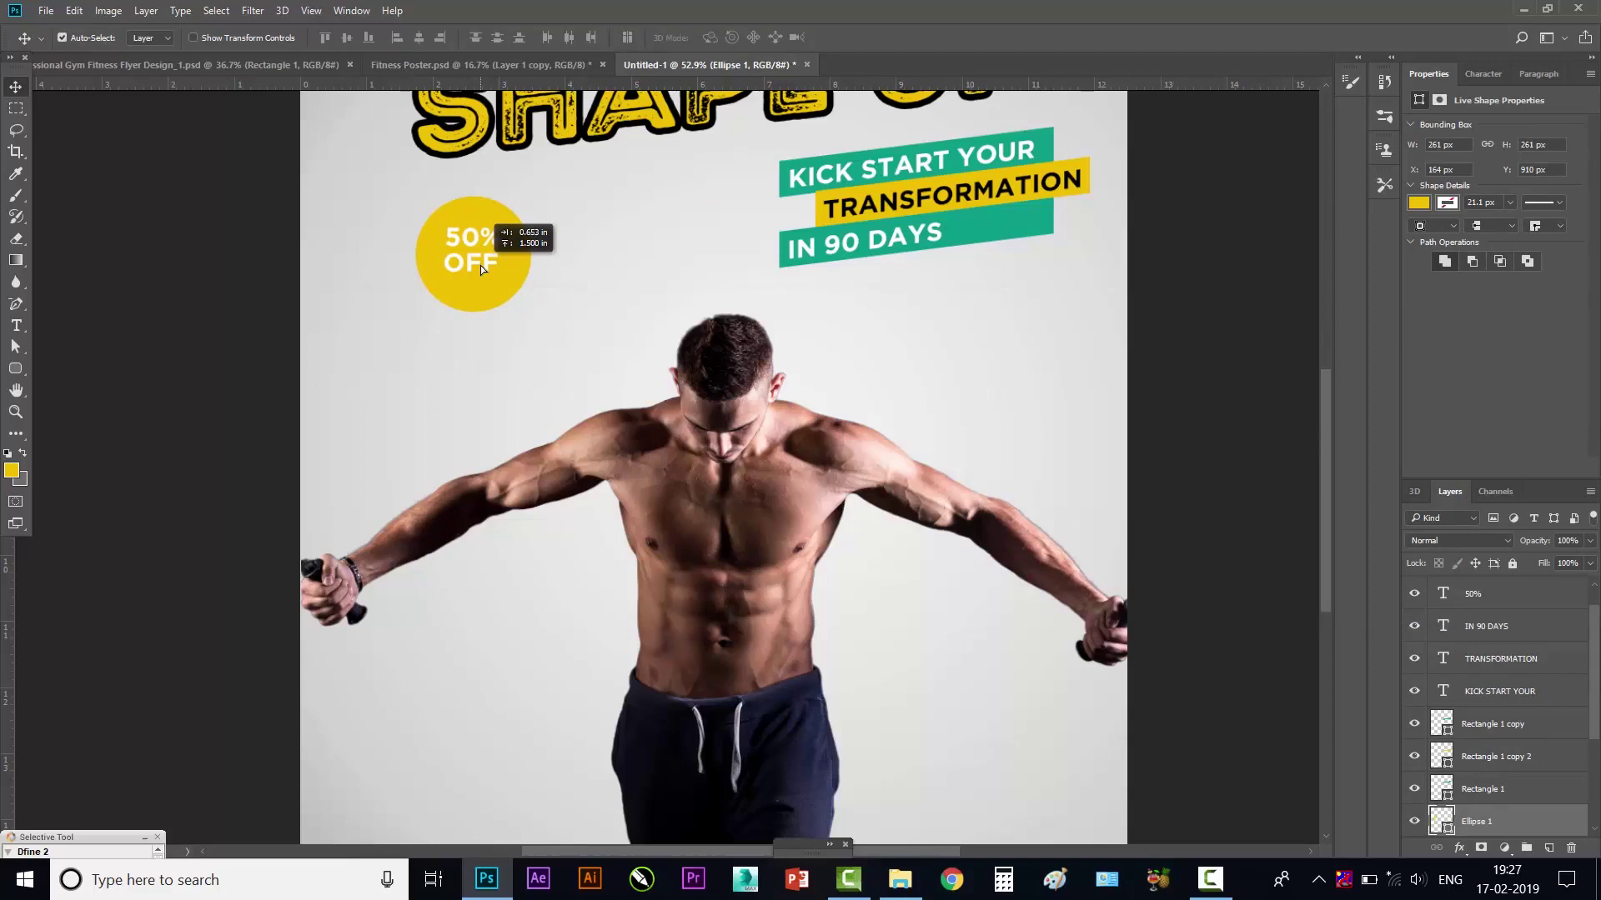
key("Up")
key("Up")
key("Up")
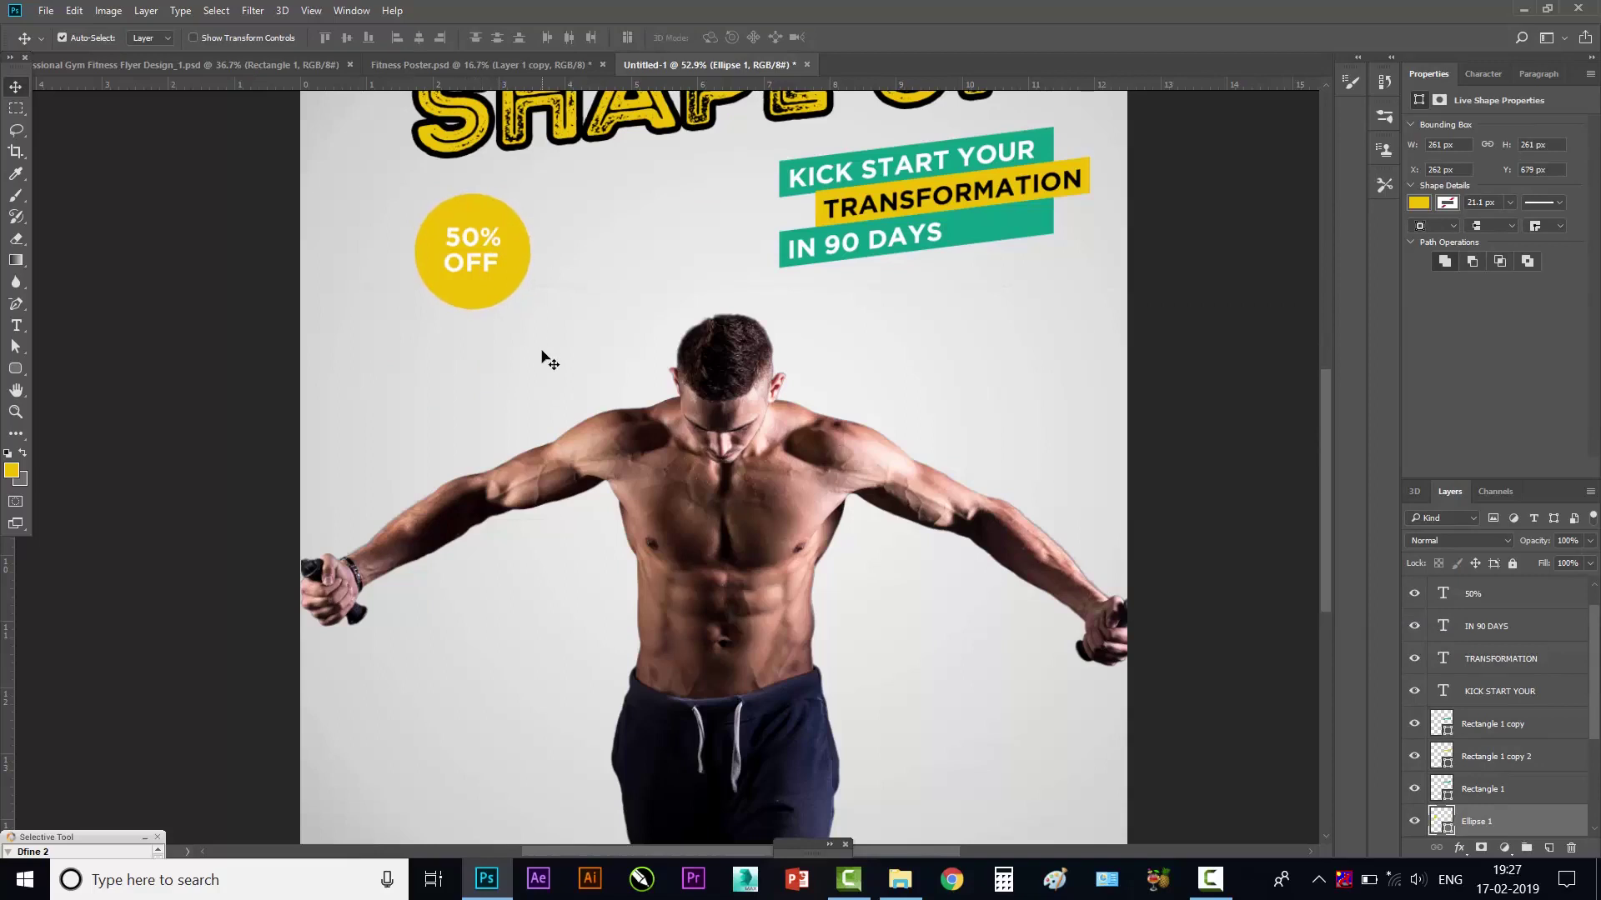
- Add a drop shadow at a 130° angle to the yellow 50% OFF circle
left_click(1460, 848)
left_click(1489, 837)
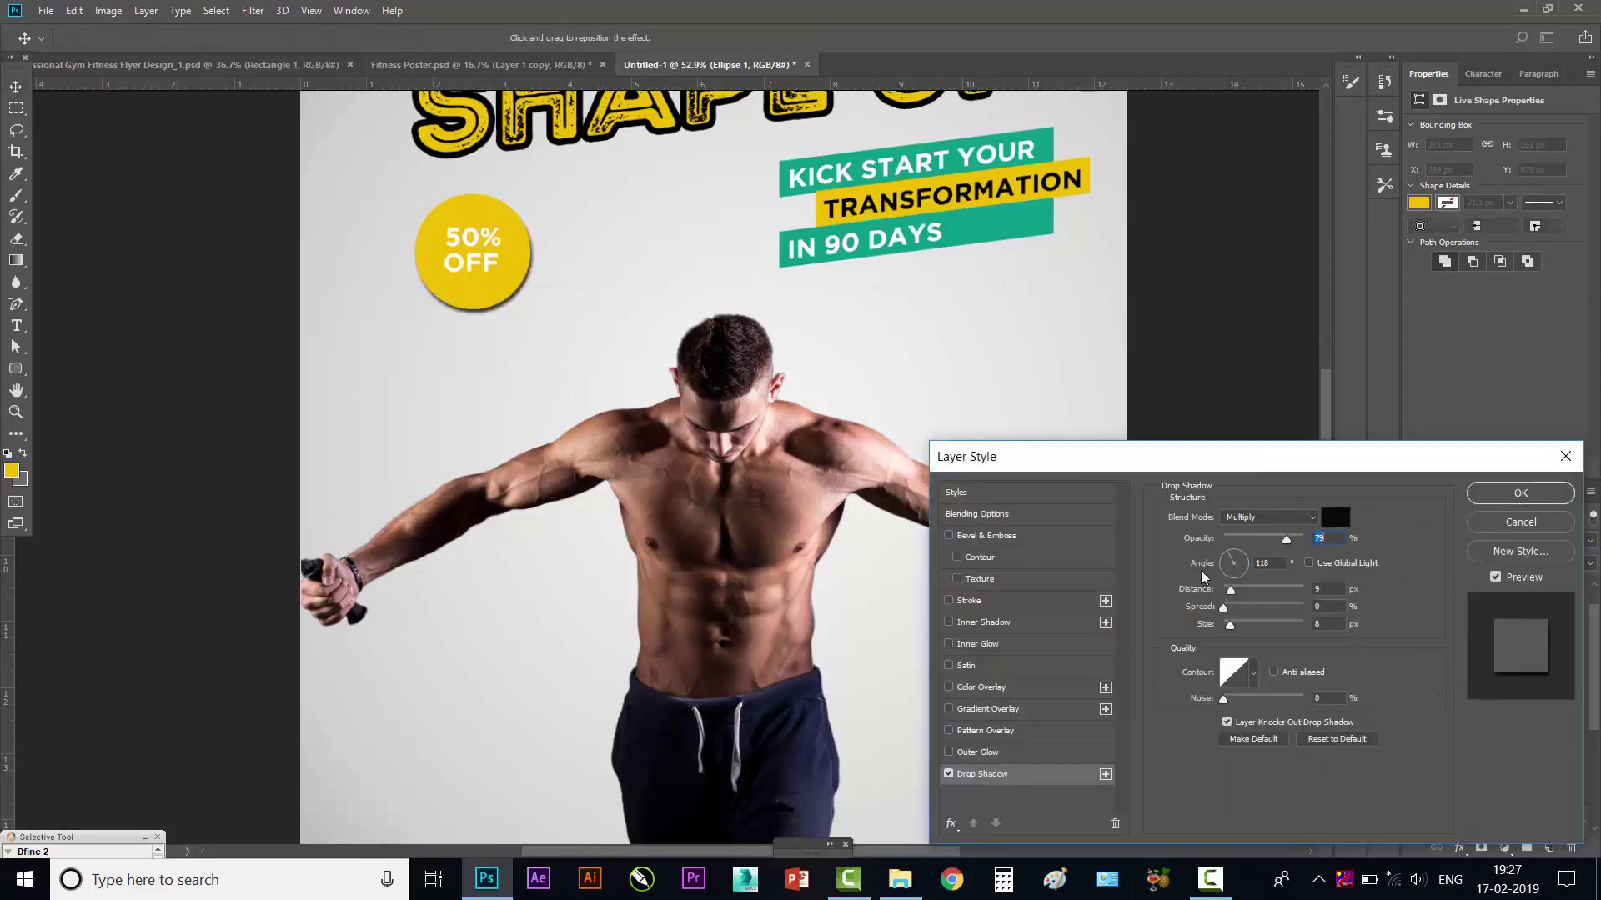
left_click(1226, 556)
left_click(1513, 498)
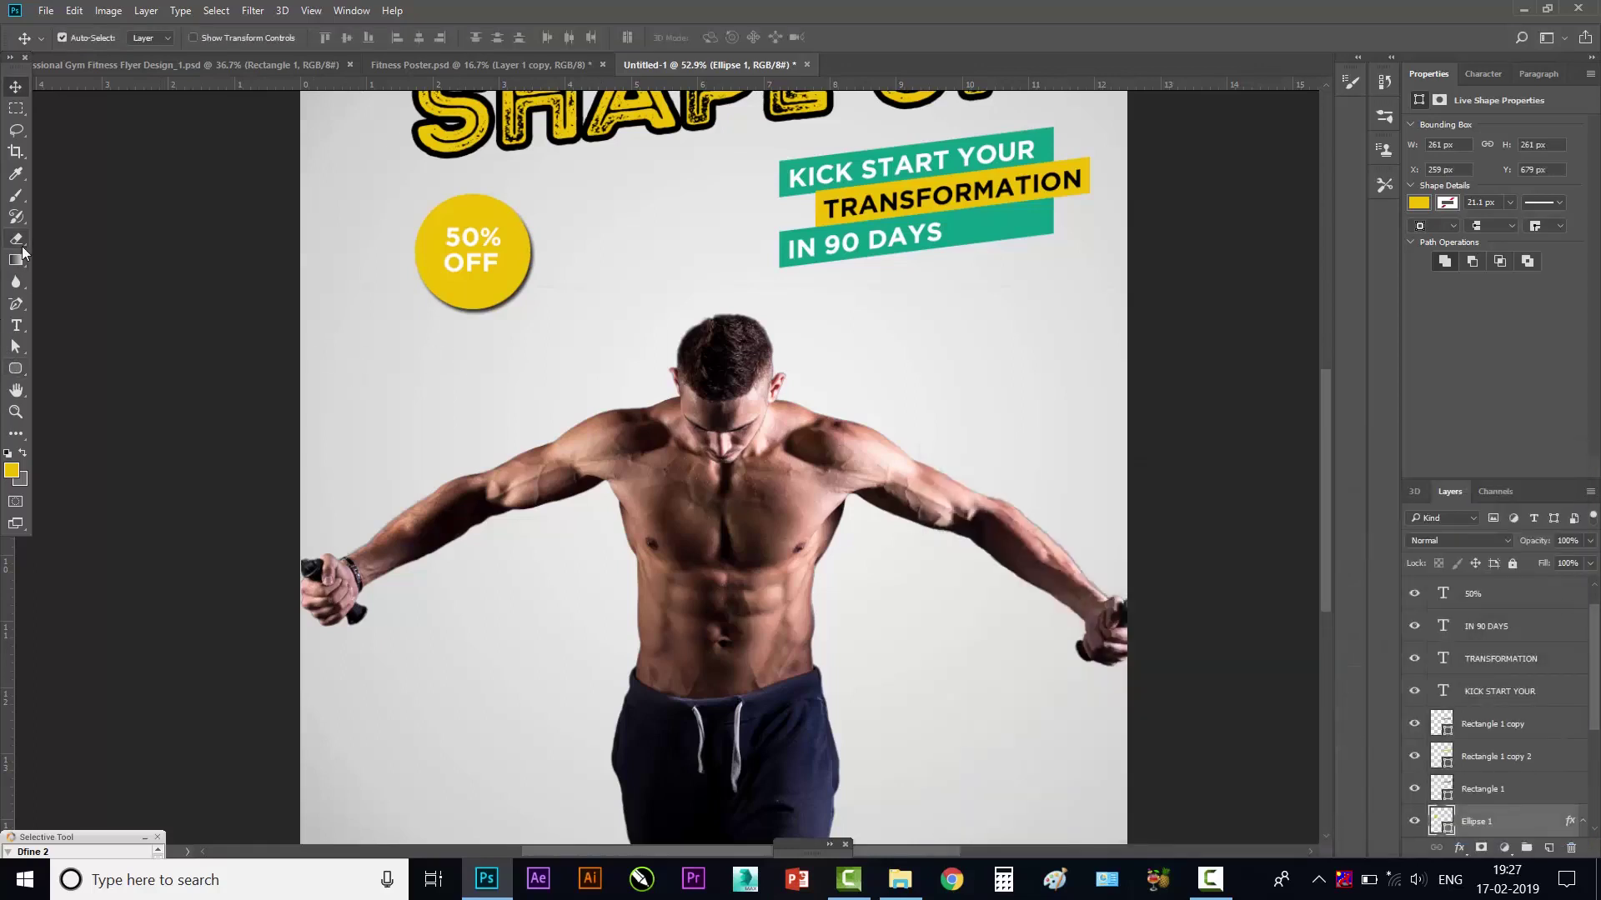
- Copy a teal banner bar and place it to the right of the yellow circle
left_click_drag(1017, 226, 643, 261)
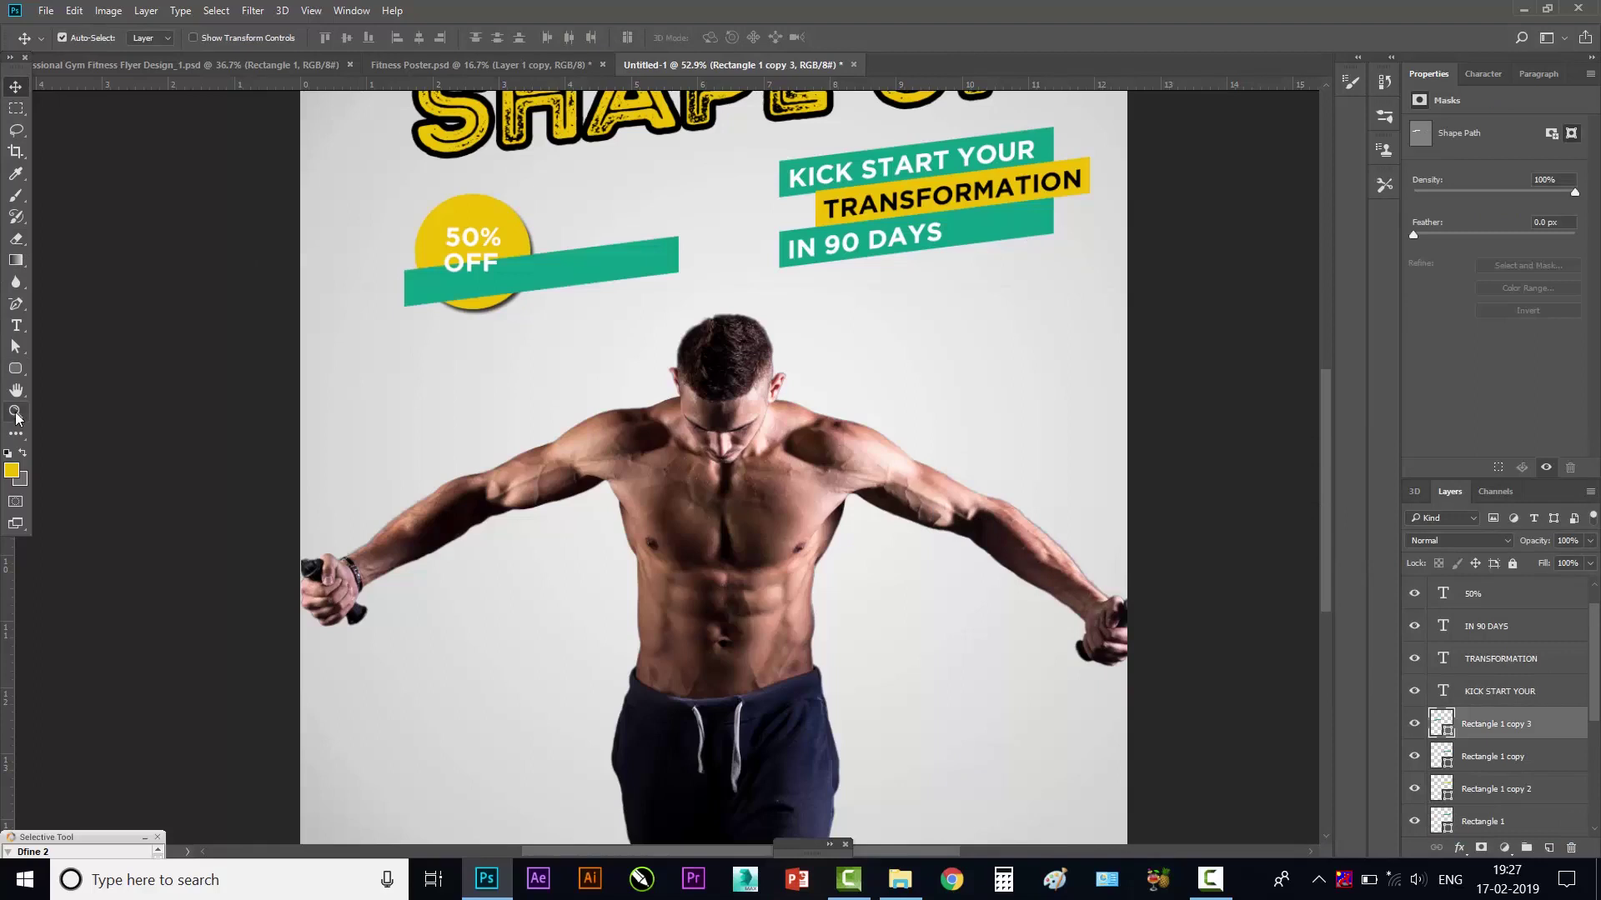
left_click(16, 348)
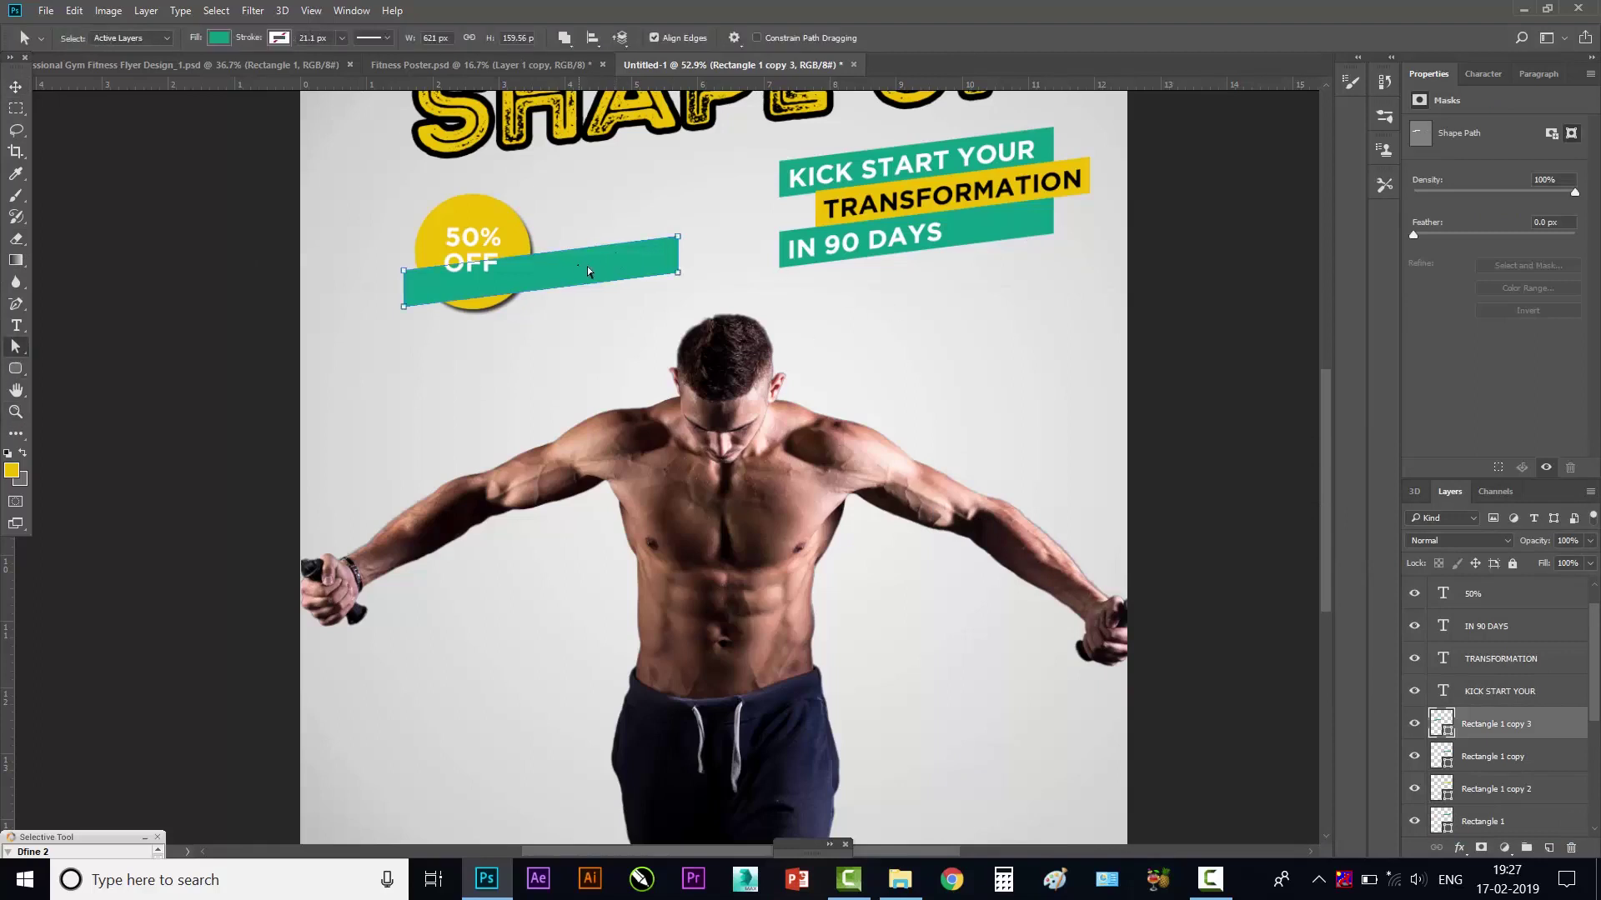
key("Escape")
left_click(15, 87)
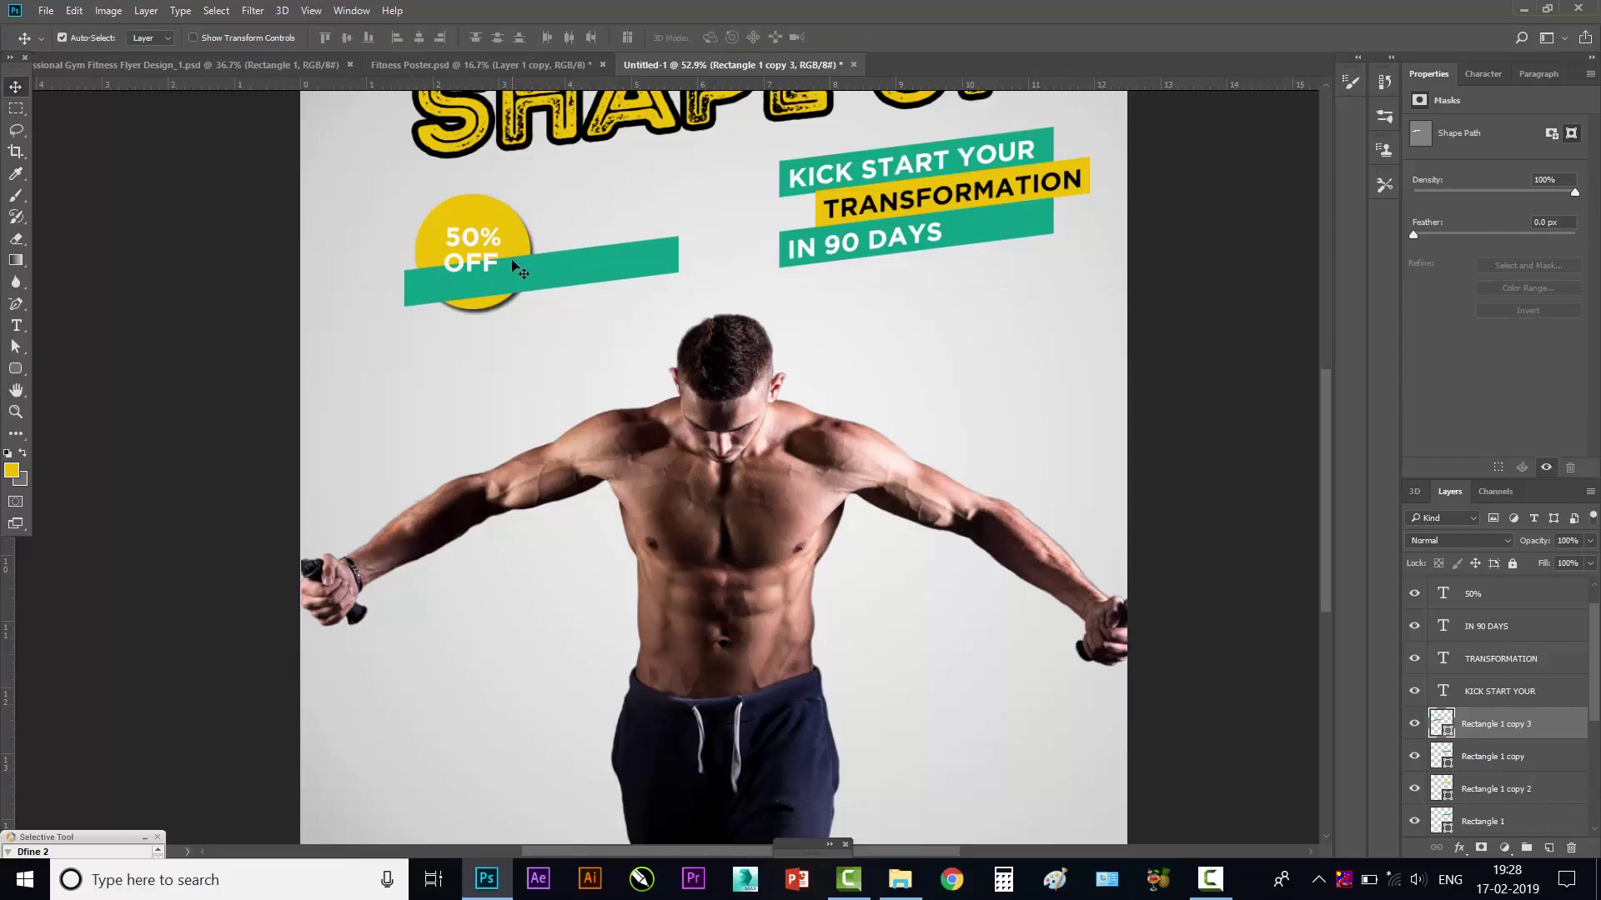
left_click_drag(514, 265, 611, 275)
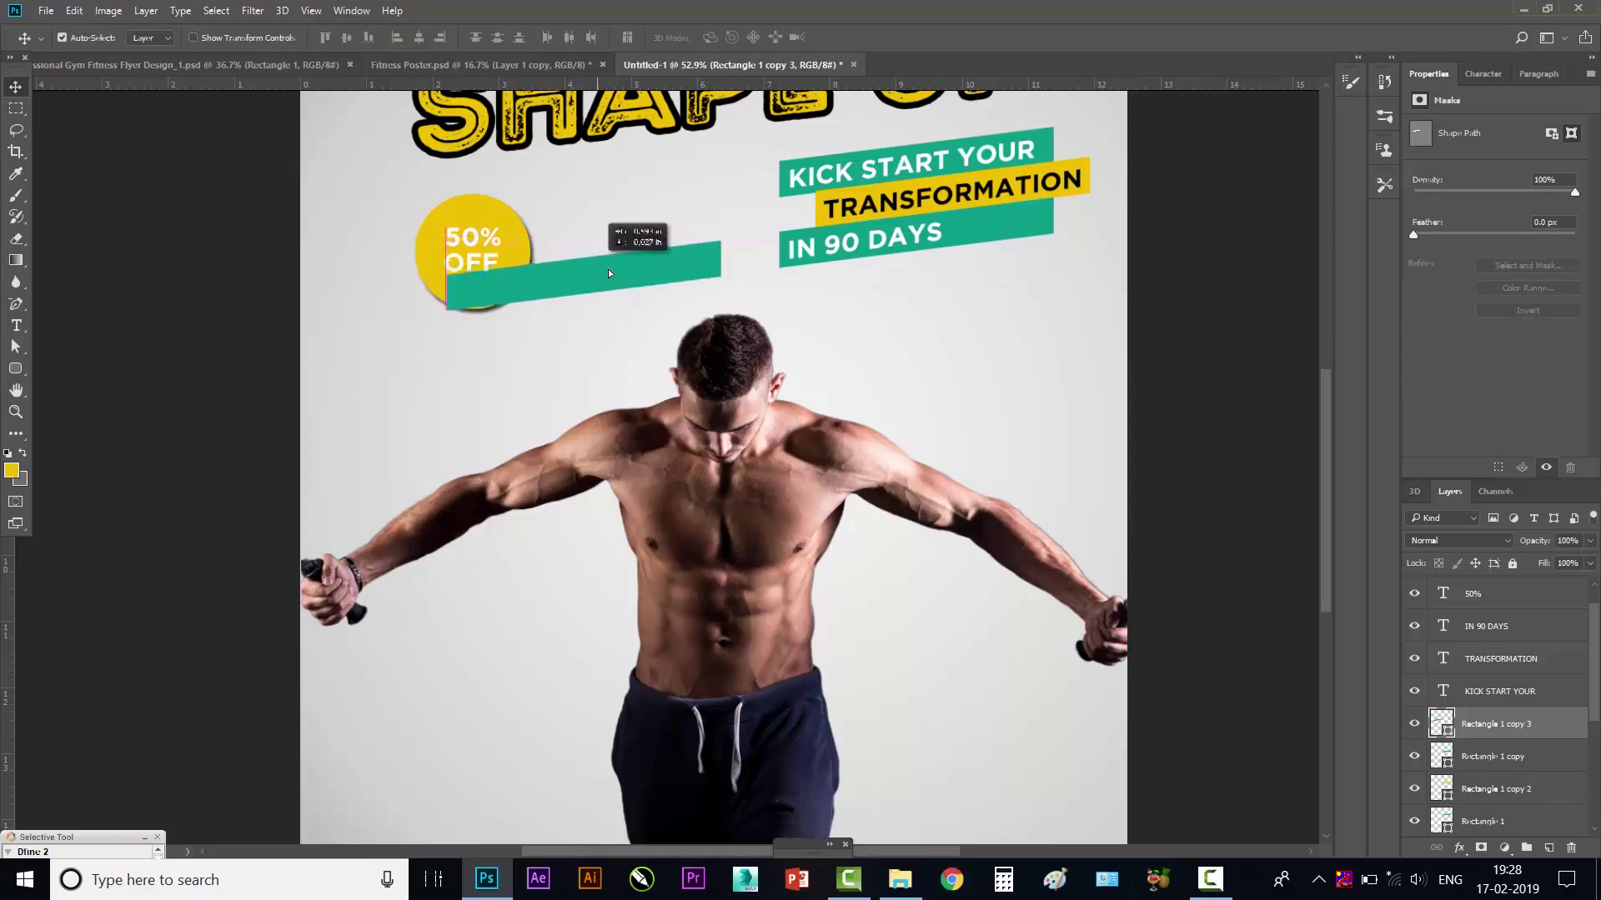
- Center the 50% OFF text on the circle and scale the badge to about 80%
left_click(480, 265)
left_click(475, 242, "shift")
mouse_move(475, 242)
left_mouse_down()
mouse_move(434, 255)
mouse_move(473, 241)
mouse_move(450, 267)
left_mouse_up()
left_click(518, 259, "shift")
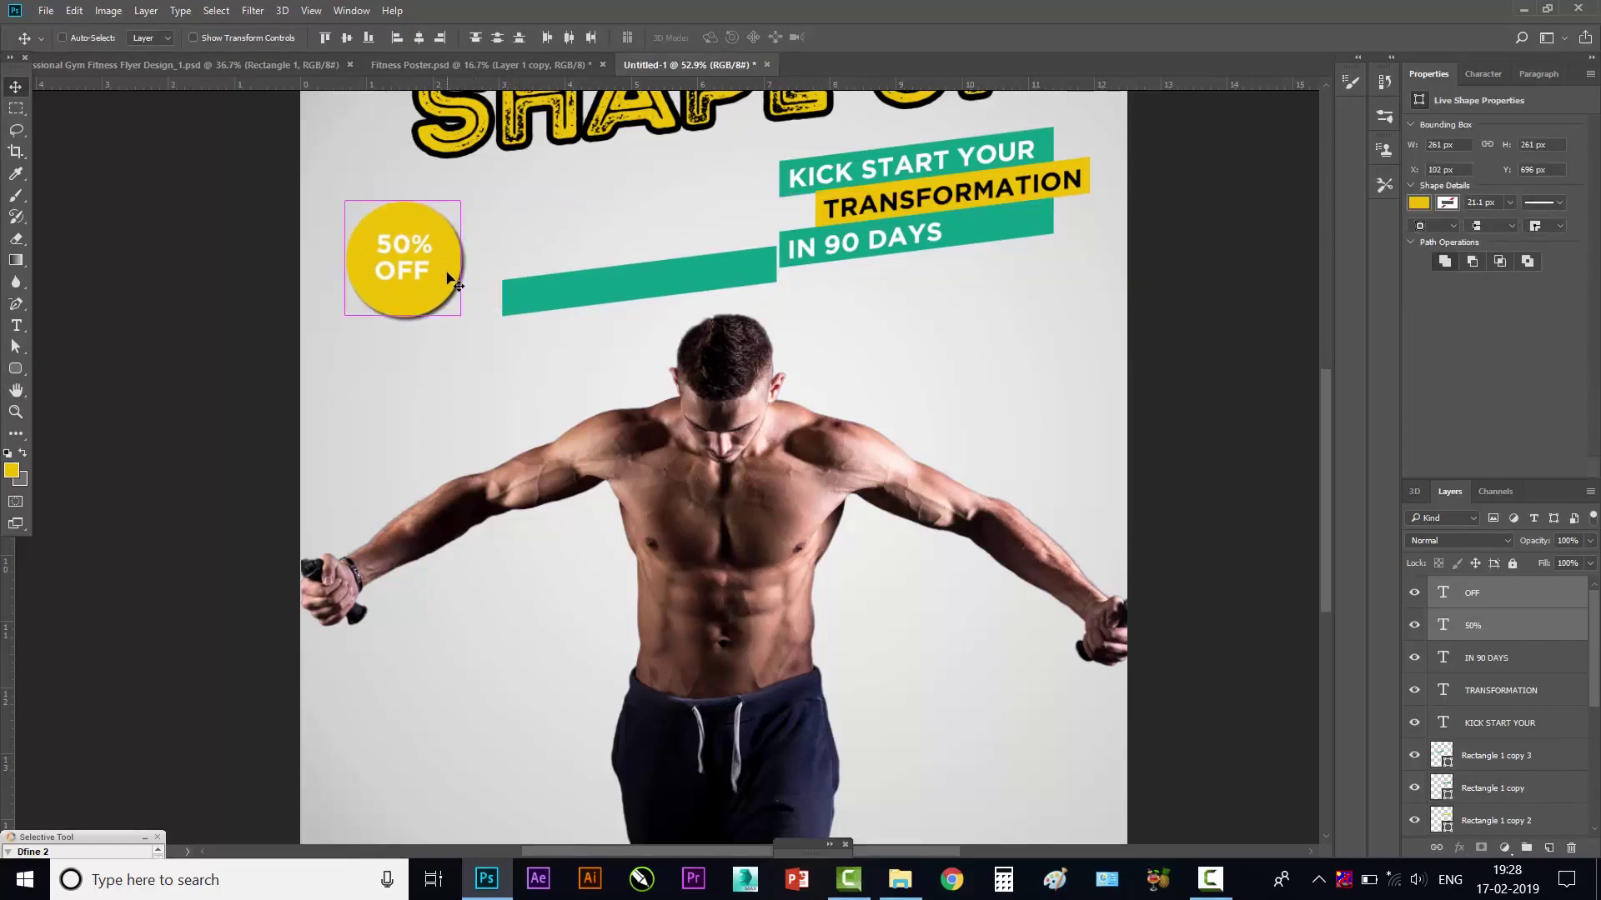
key("ctrl+t")
mouse_move(463, 200)
left_mouse_down()
mouse_move(447, 215)
mouse_move(461, 265)
left_mouse_up()
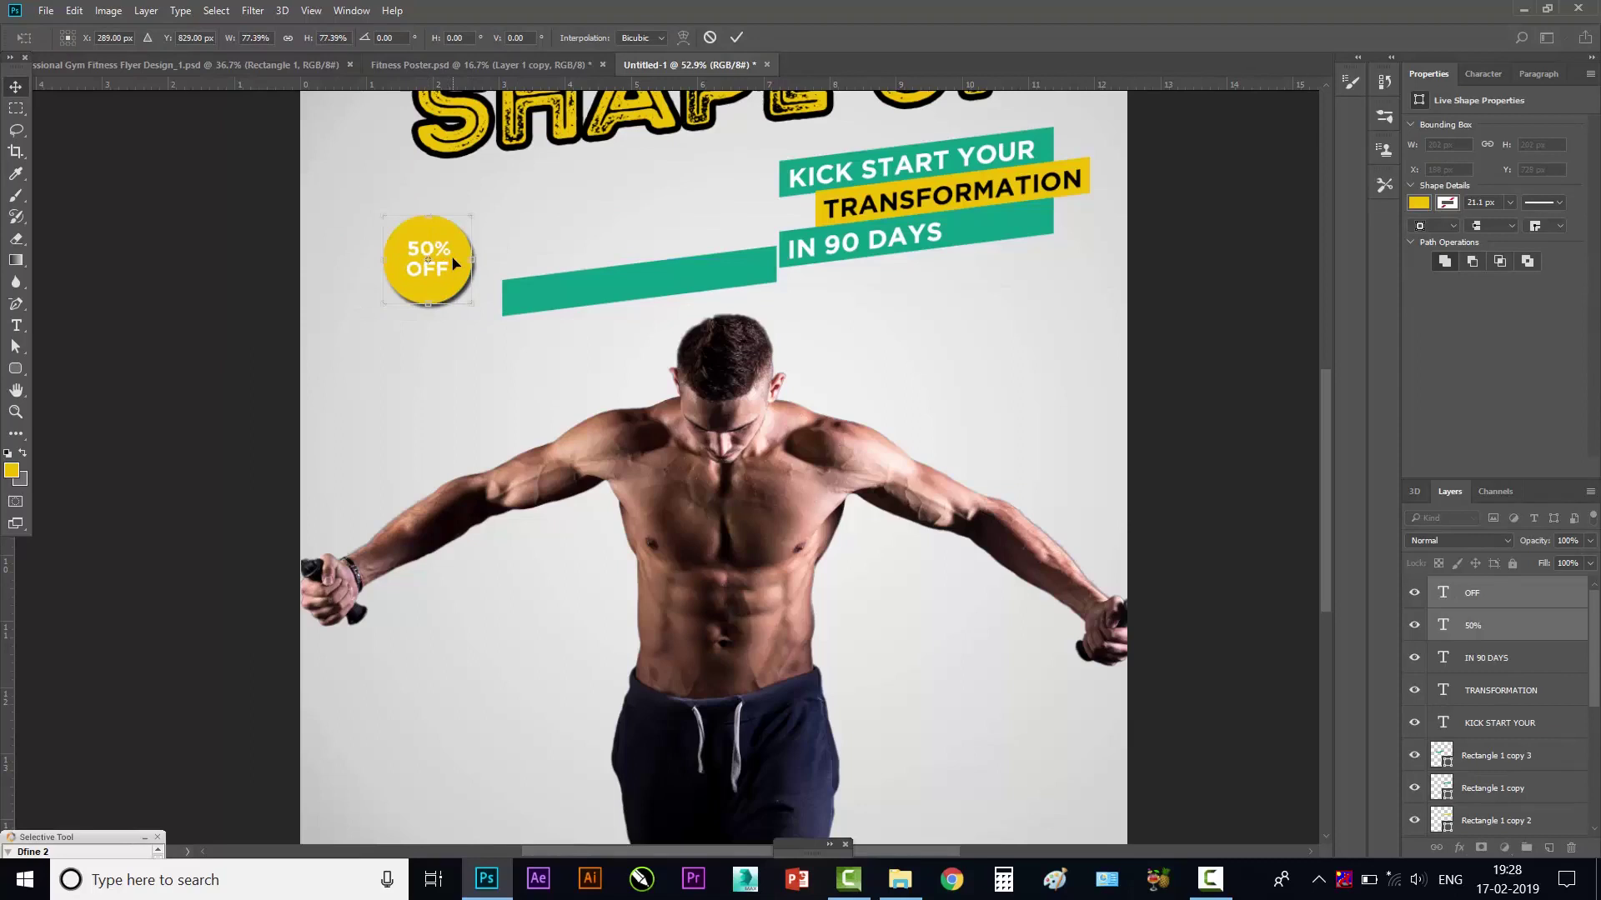
key("Return")
- Slide the teal bar left against the badge and send it behind the circle
left_click(594, 294)
left_click_drag(594, 299, 560, 296)
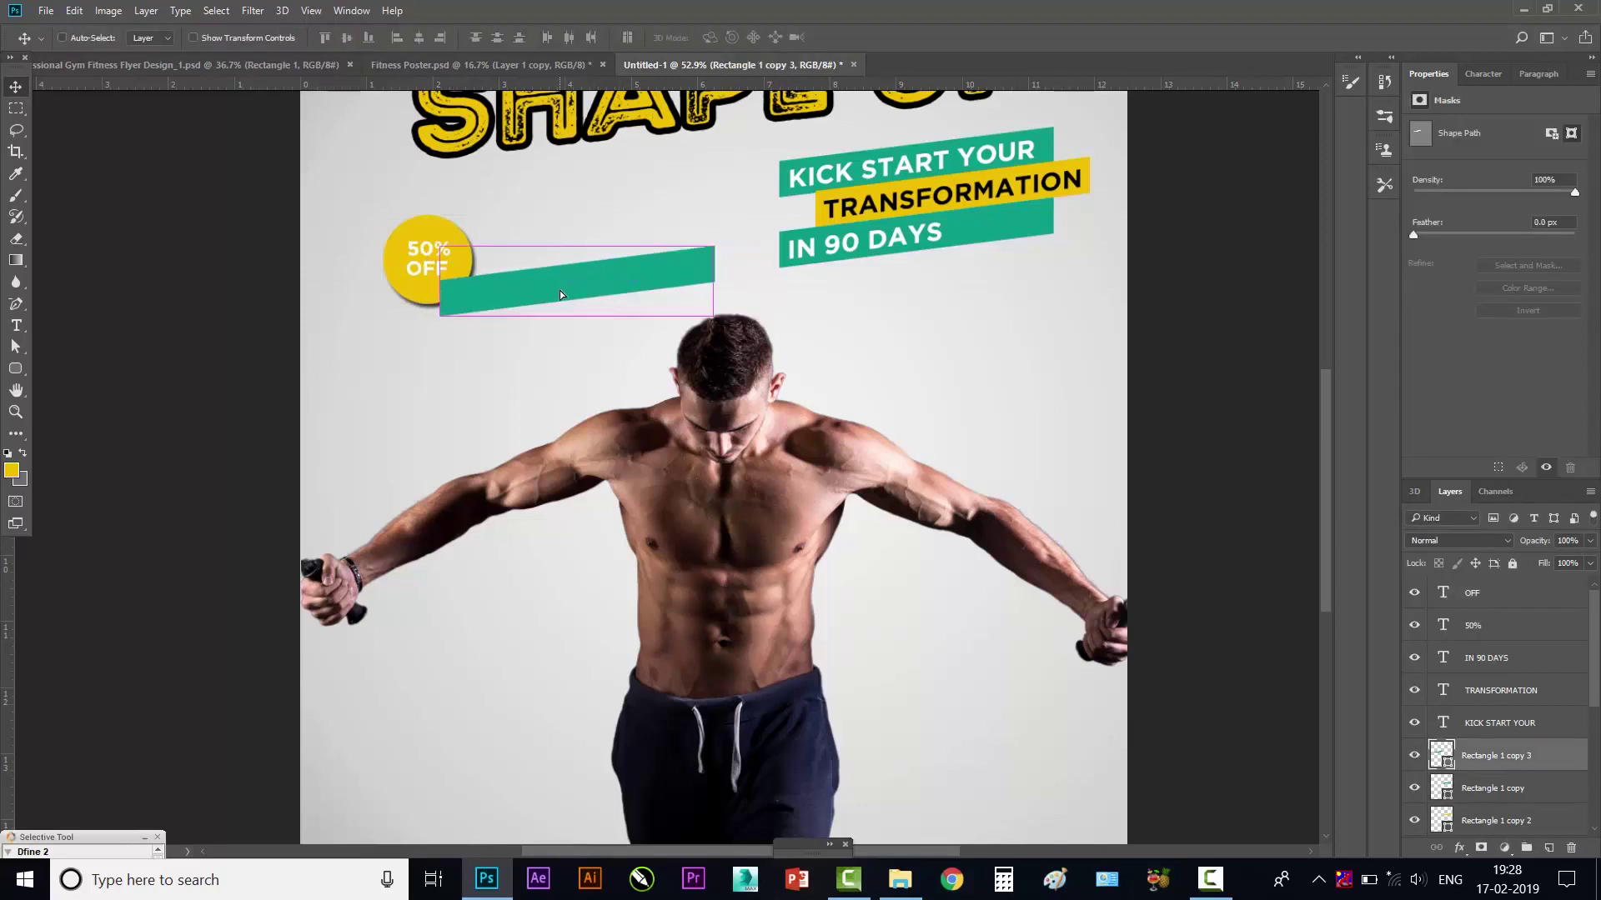
key("ctrl+bracketleft")
key("ctrl+bracketleft")
key("ctrl+bracketleft")
key("ctrl+bracketleft")
key("ctrl+bracketleft")
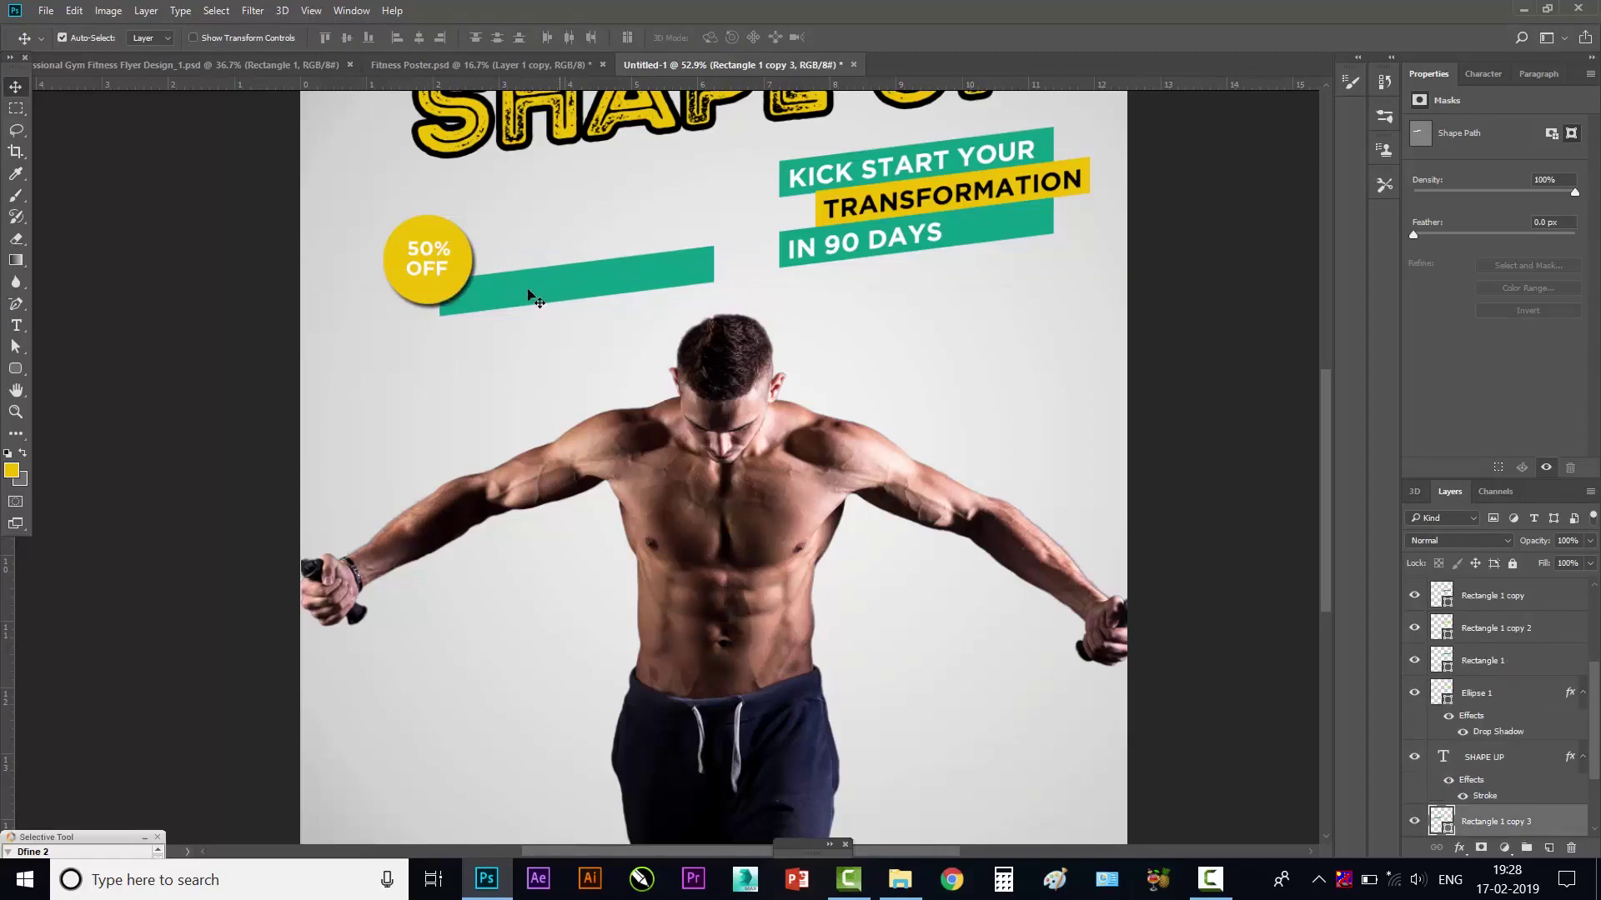
left_click(16, 346)
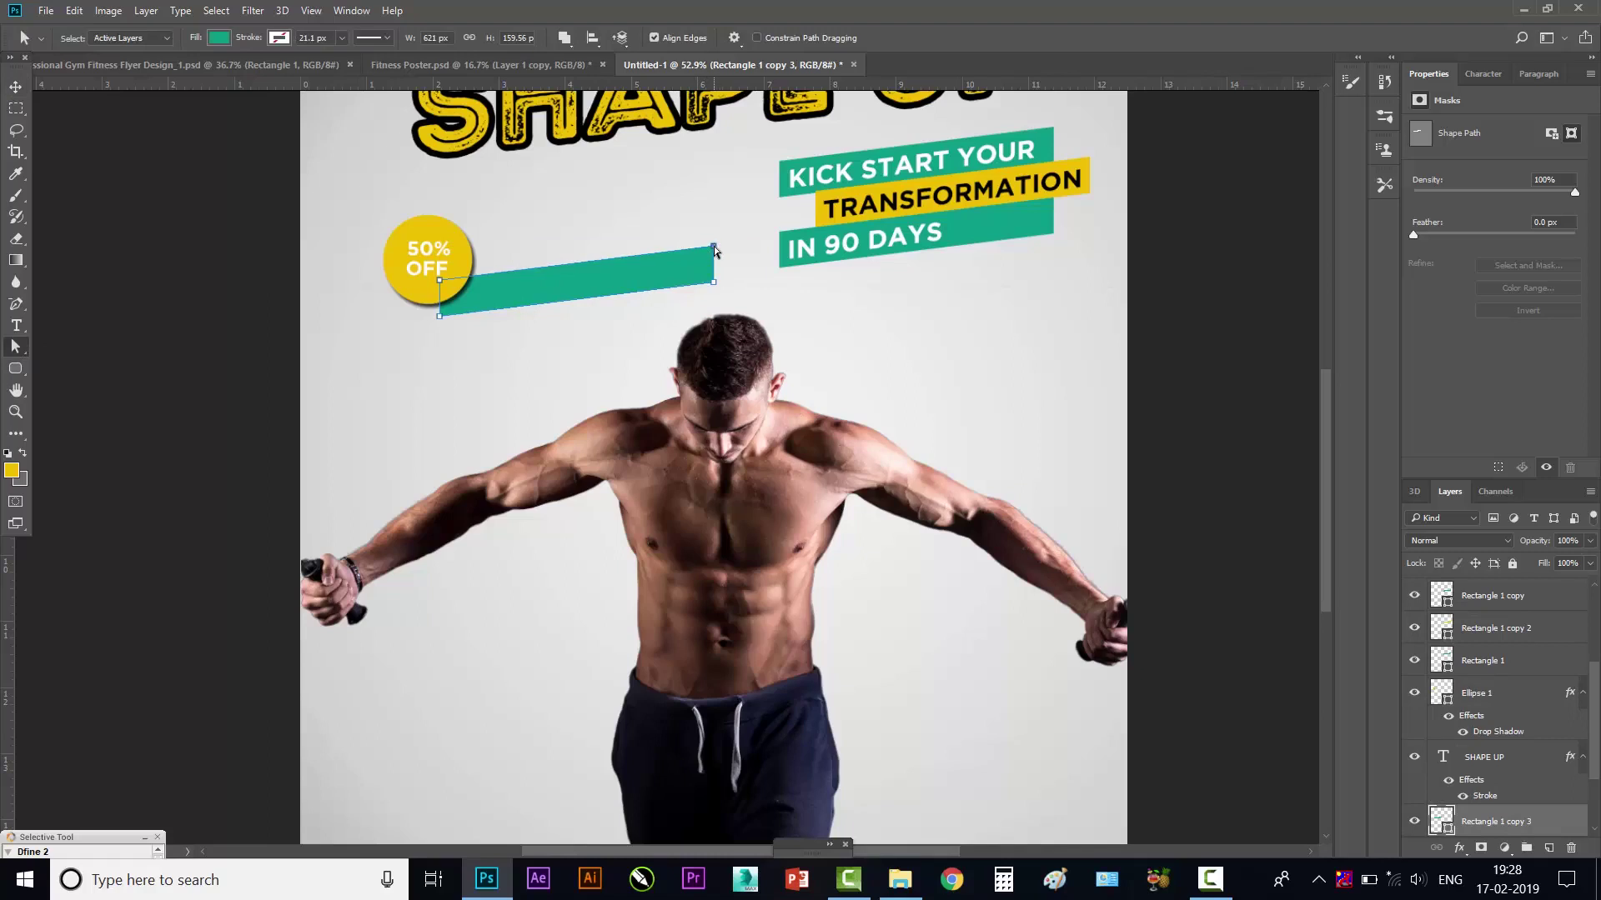
- Drag the teal bar's corner anchors into a shorter slanted tag about 521 px wide
left_click_drag(714, 248, 637, 255)
left_click_drag(715, 283, 659, 314)
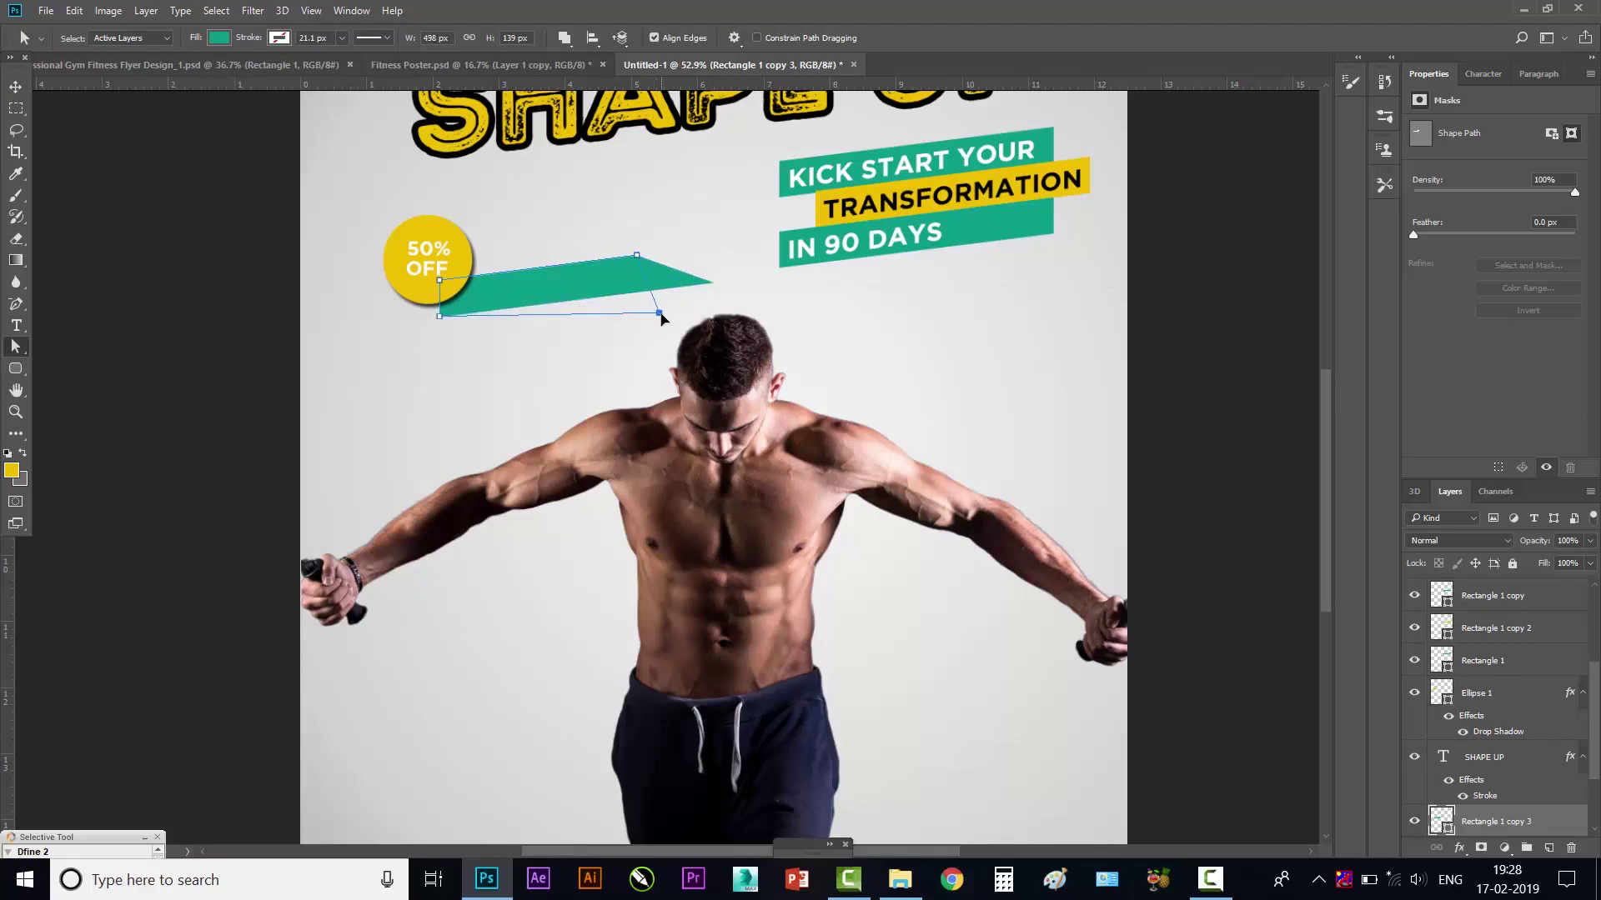
mouse_move(439, 317)
left_mouse_down()
mouse_move(436, 346)
mouse_move(442, 256)
left_mouse_up()
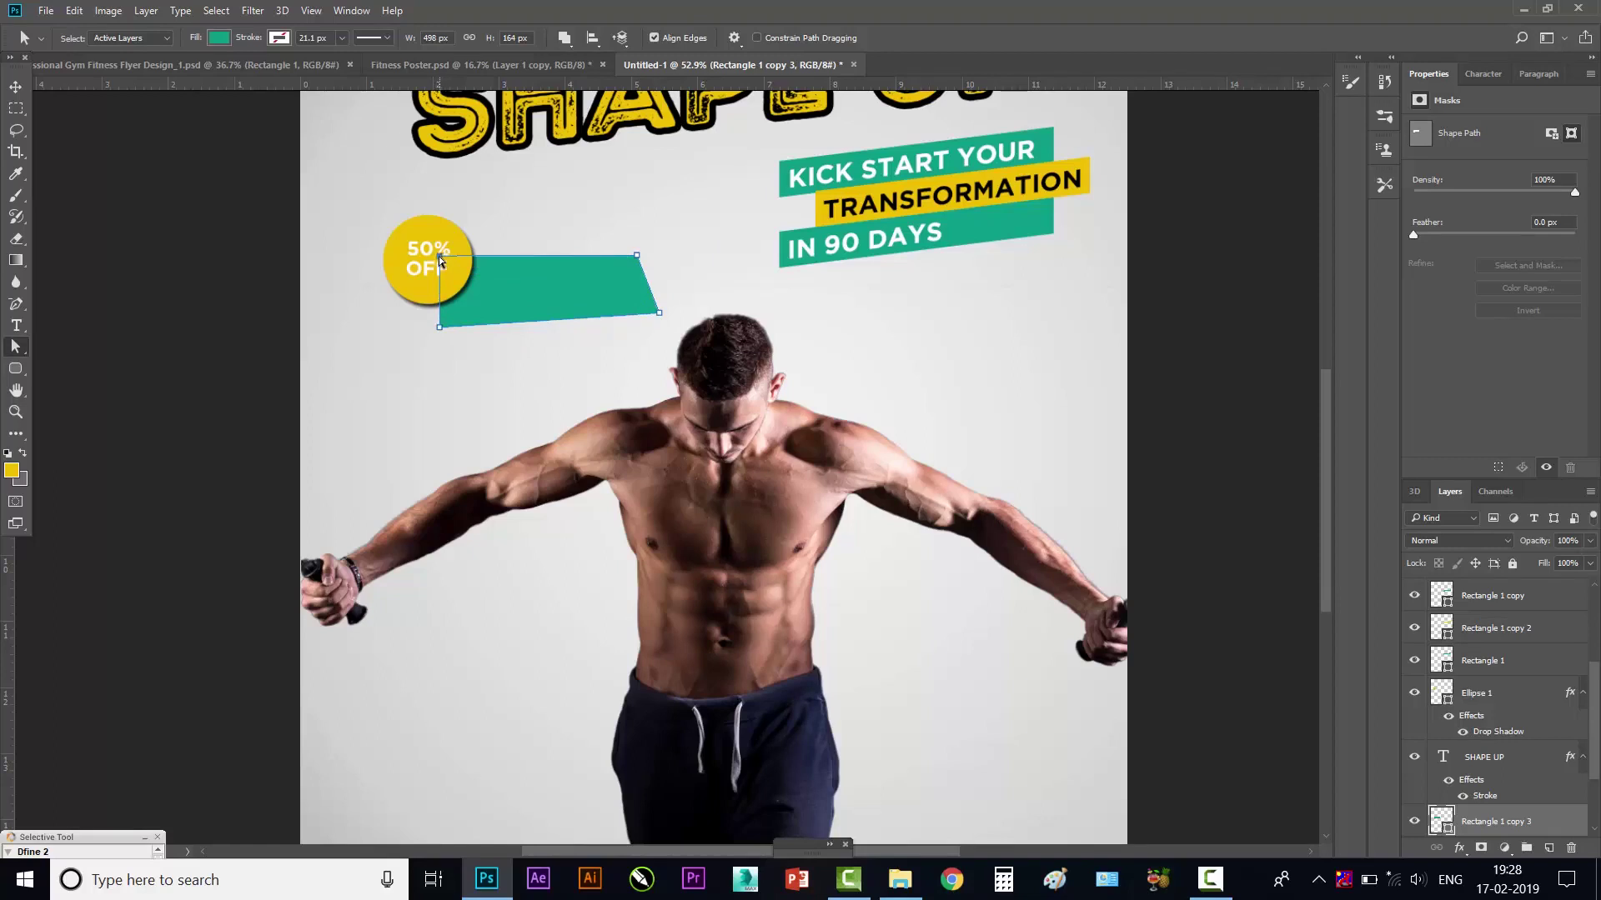
left_click_drag(437, 257, 421, 247)
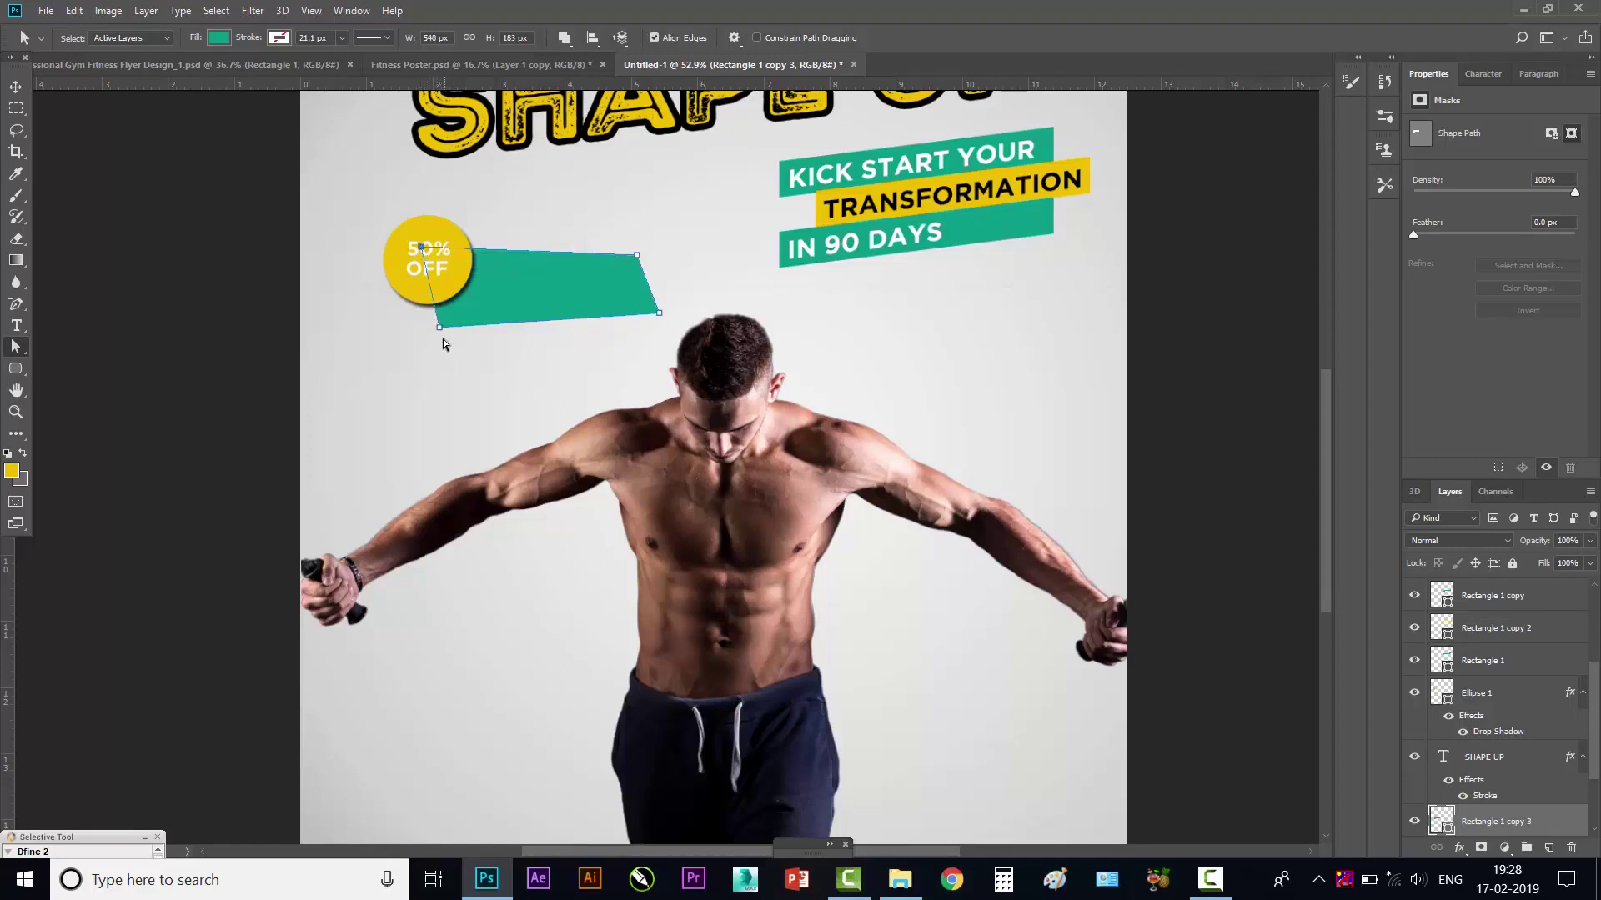
left_click_drag(439, 330, 427, 336)
left_click_drag(428, 337, 429, 333)
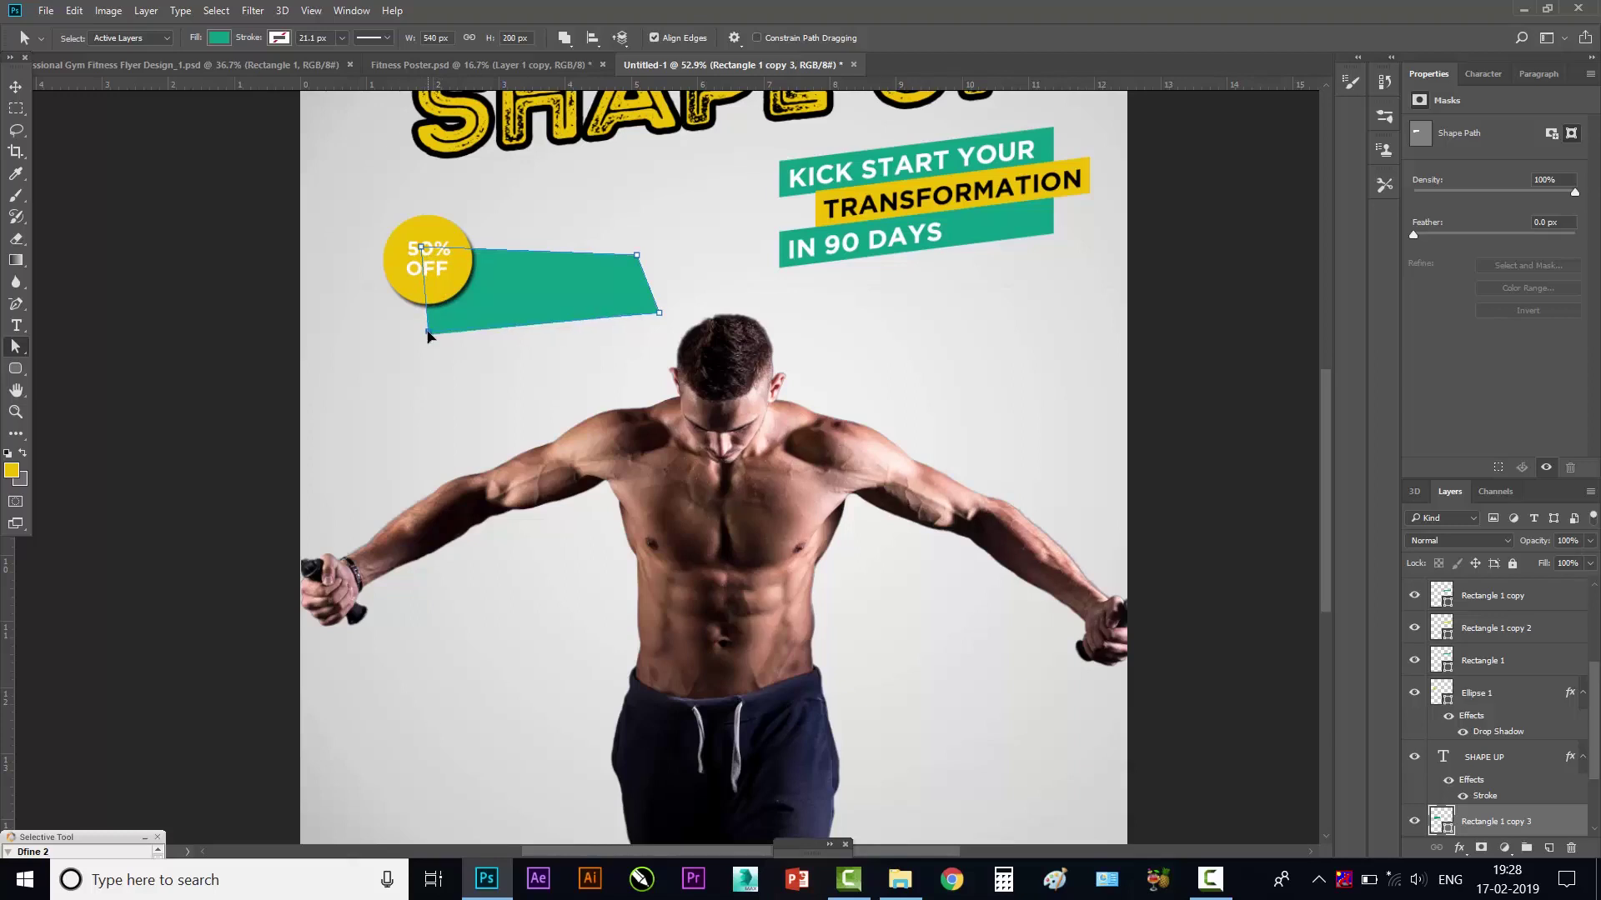
left_click_drag(659, 314, 651, 315)
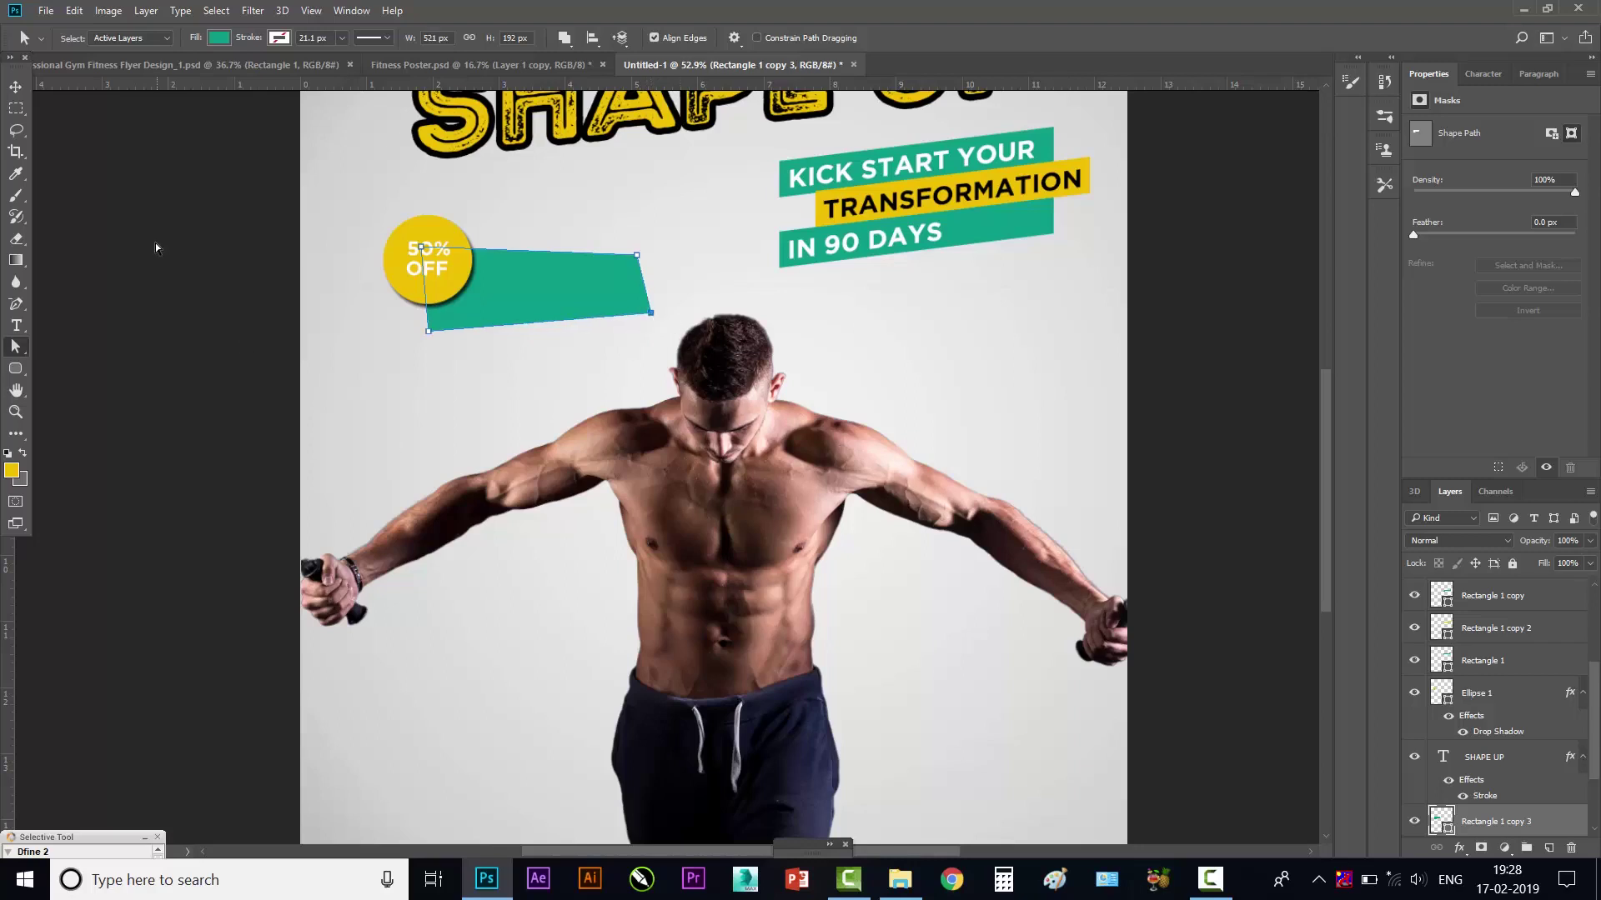
left_click(15, 86)
left_click(73, 355)
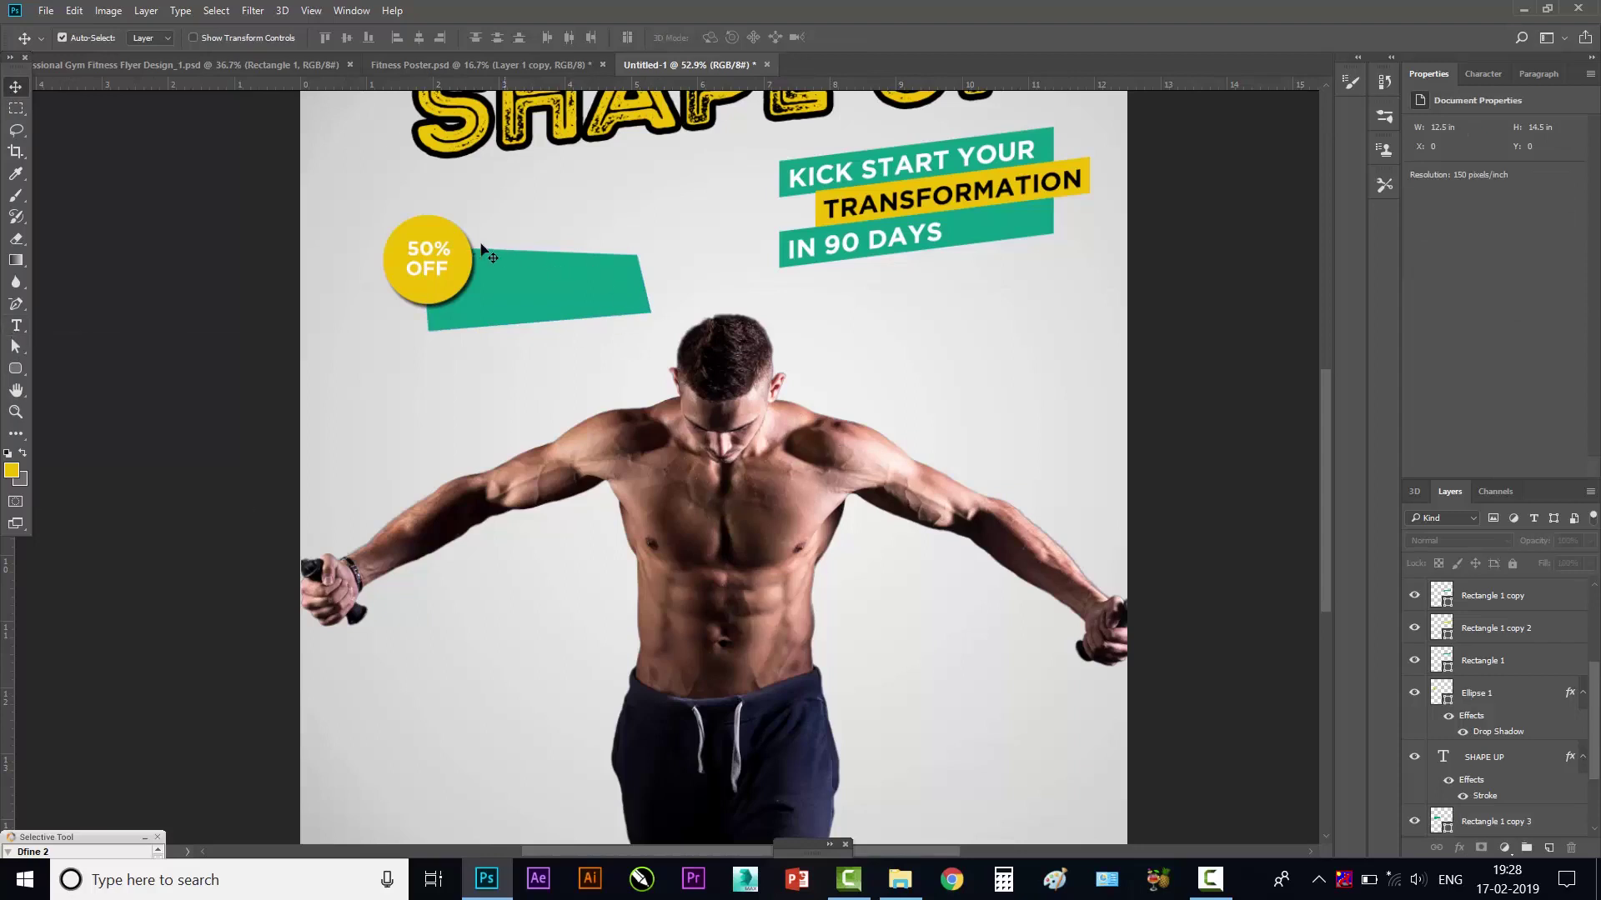
- Copy the 50% text onto the green banner and retype it as FOR NEW
left_click(432, 250)
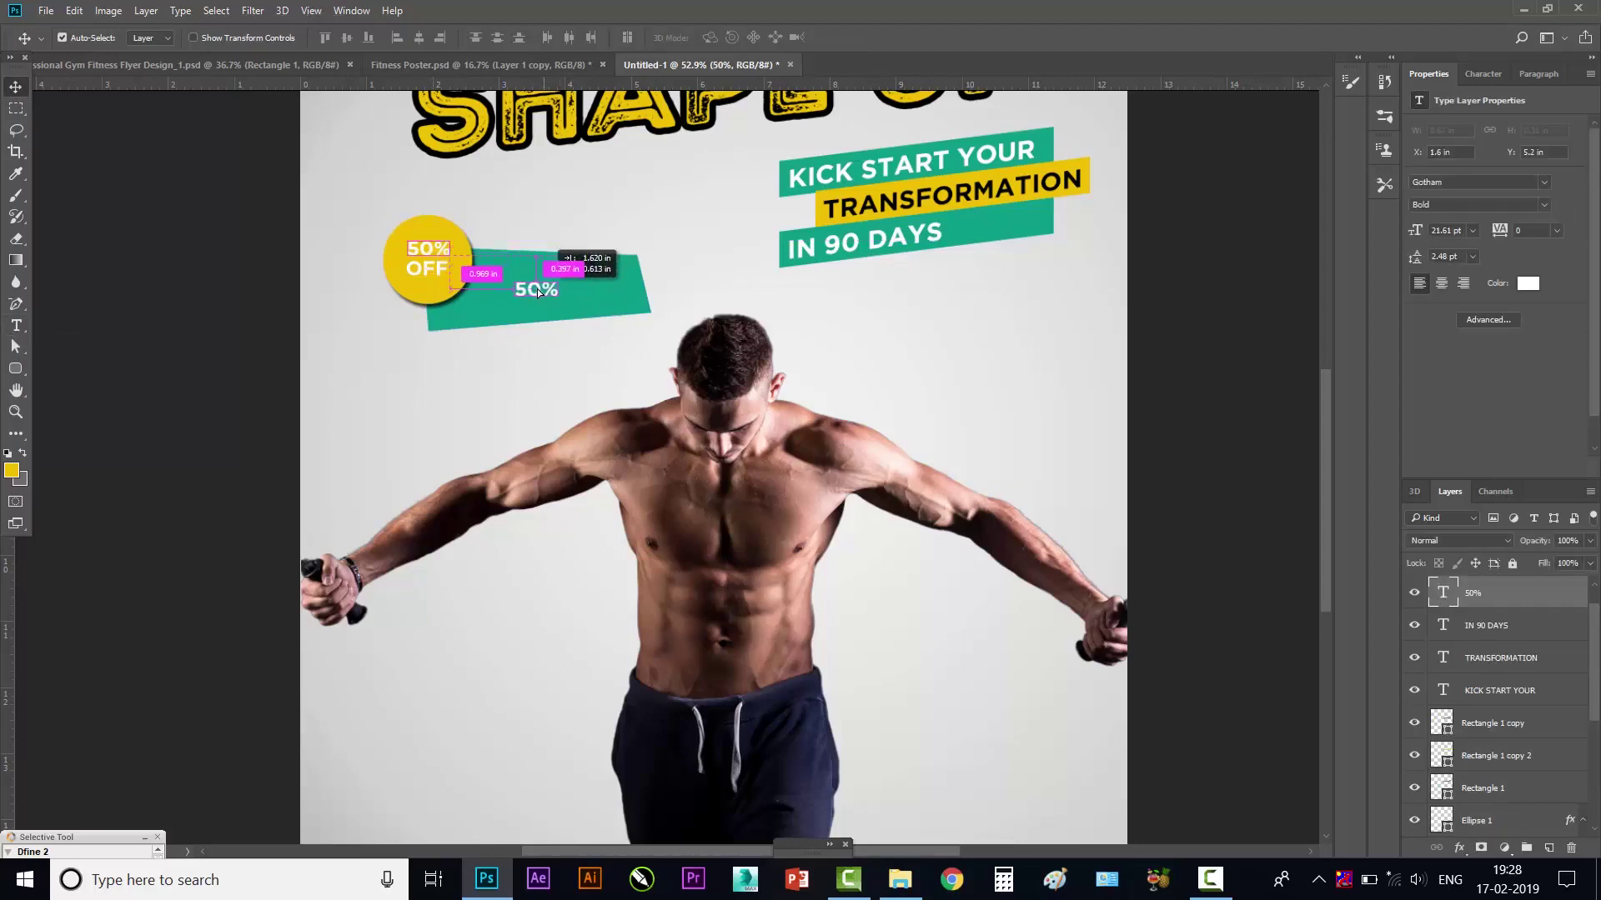
left_click_drag(431, 255, 536, 288, "alt")
left_click(16, 325)
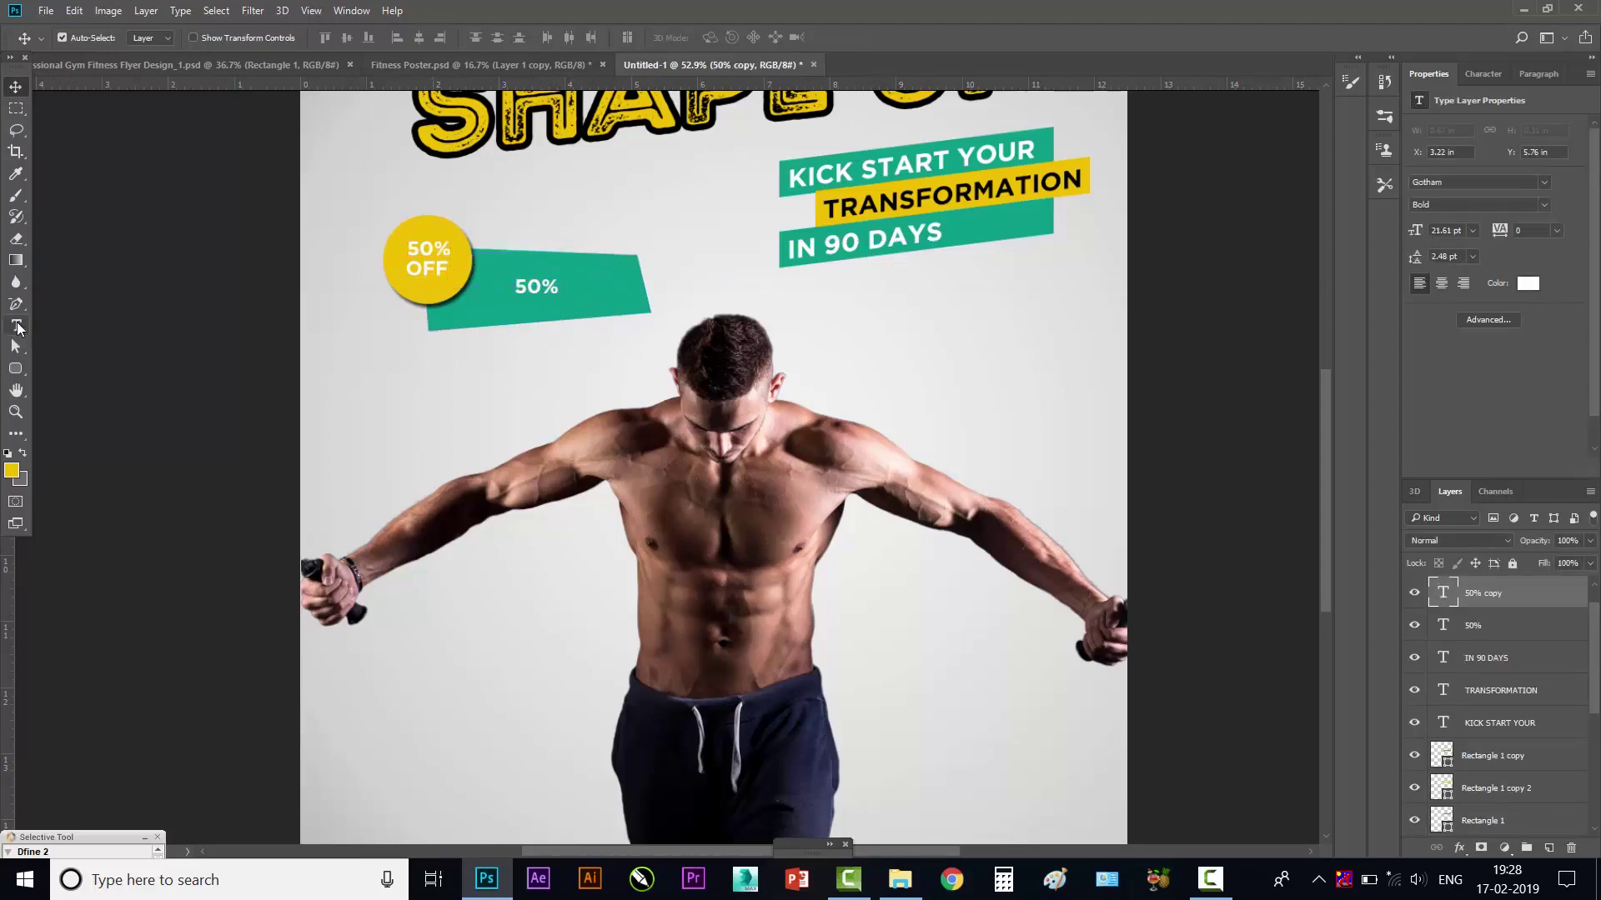
double_click(530, 288)
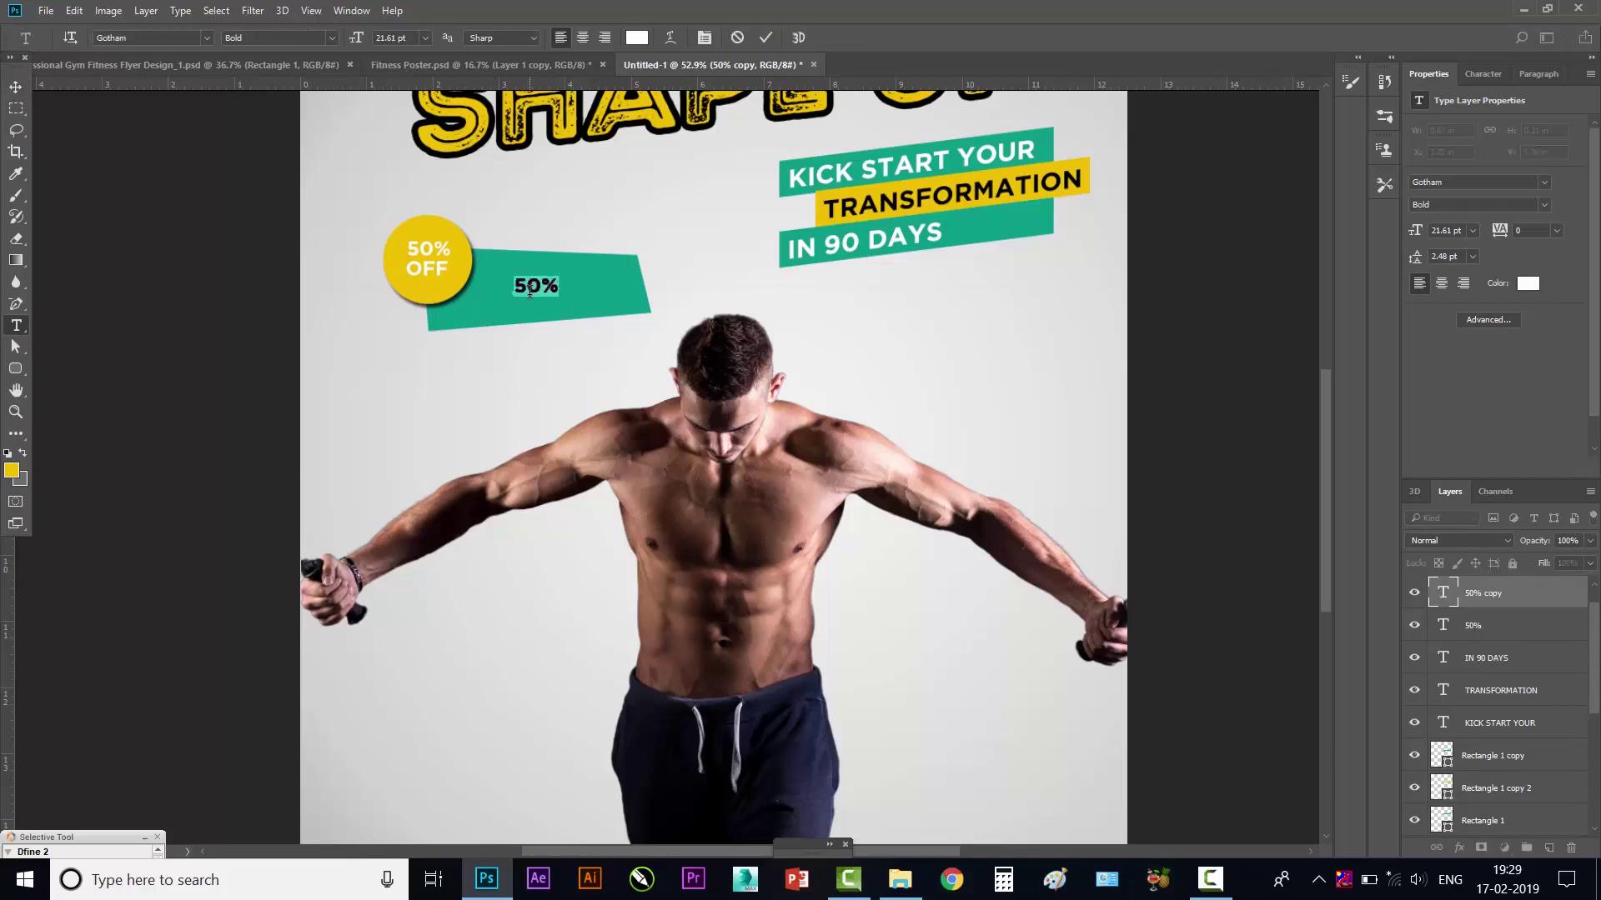
type("For")
type("OR ")
type("N")
type("EW")
left_click(24, 88)
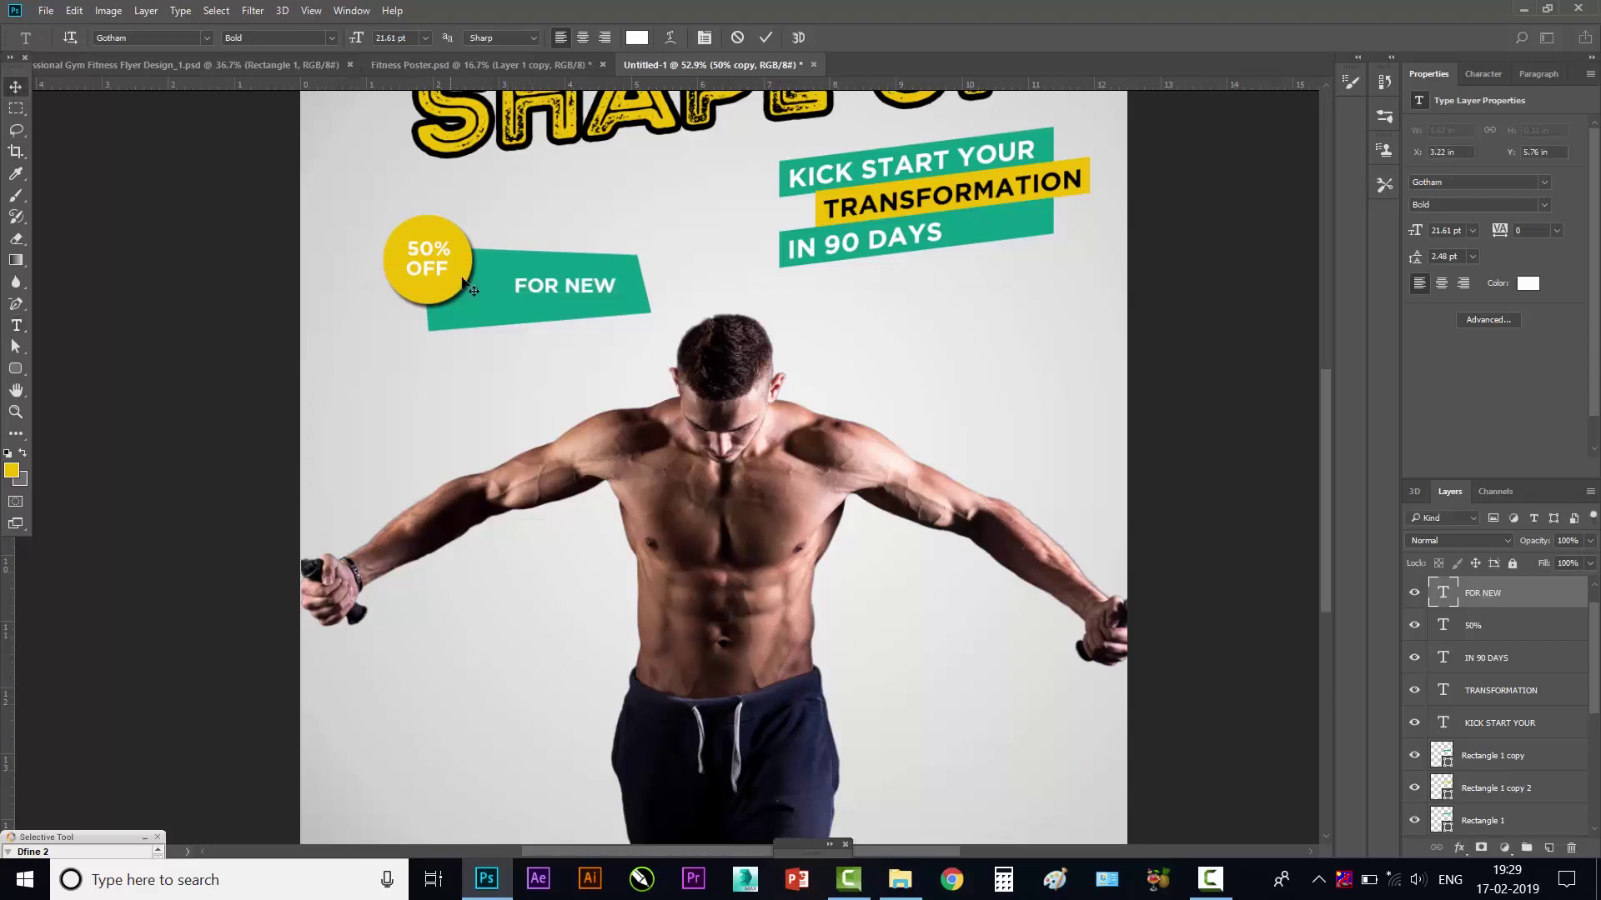
- Duplicate FOR NEW as a second line below and retype it as MEMBERS
mouse_move(547, 287)
left_mouse_down()
mouse_move(533, 281)
mouse_move(531, 306)
left_mouse_up()
left_click(16, 326)
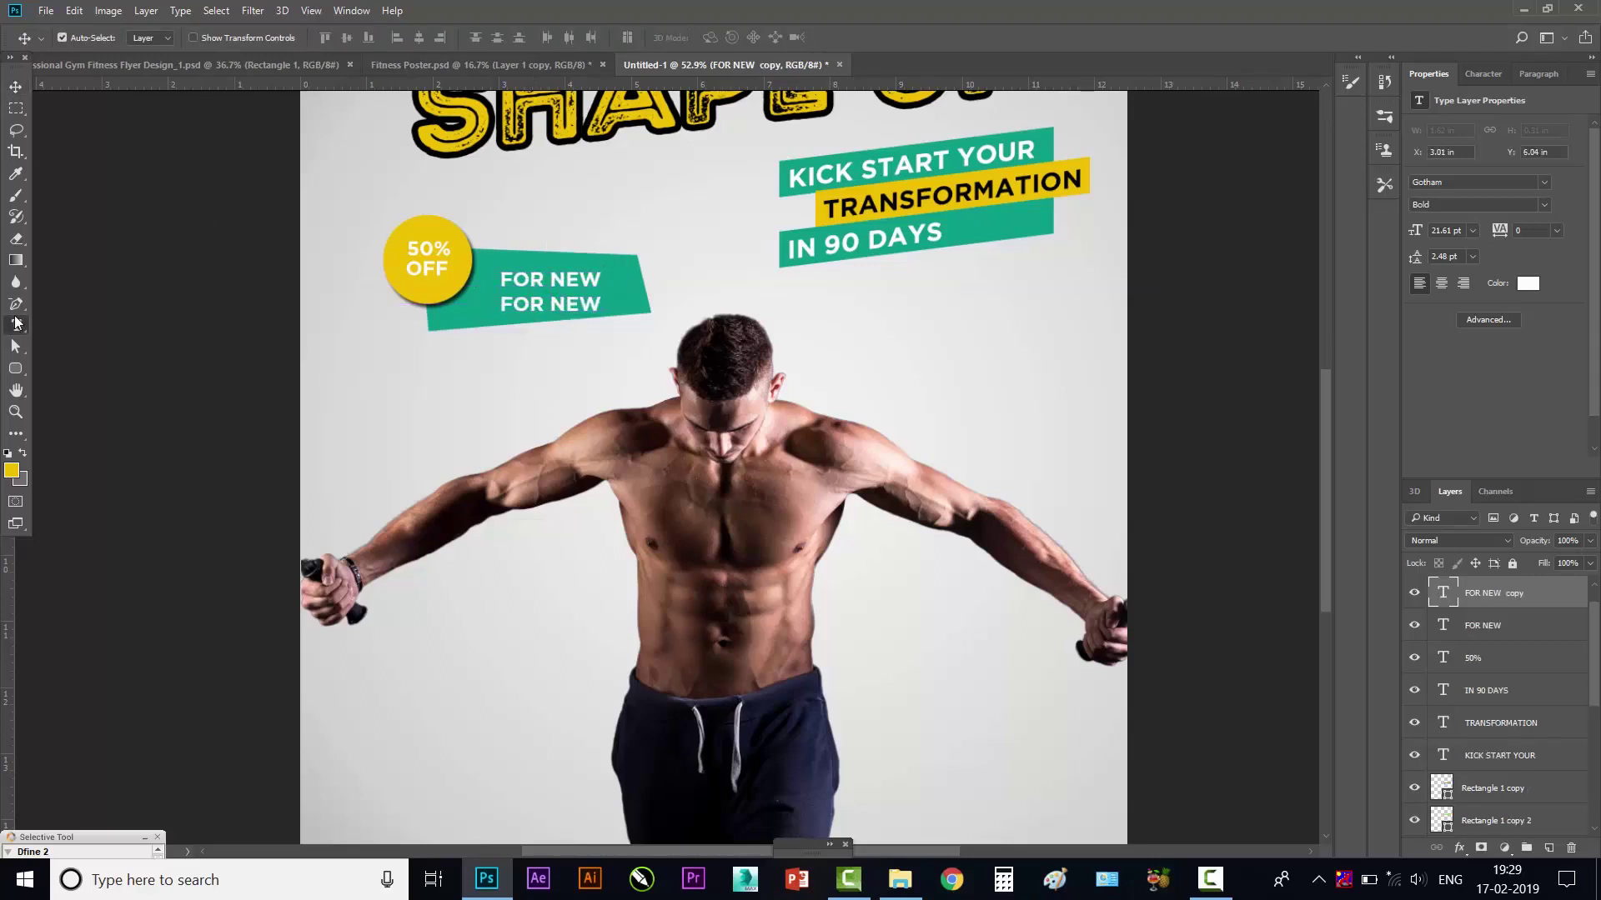
left_click(531, 306)
key("ctrl+a")
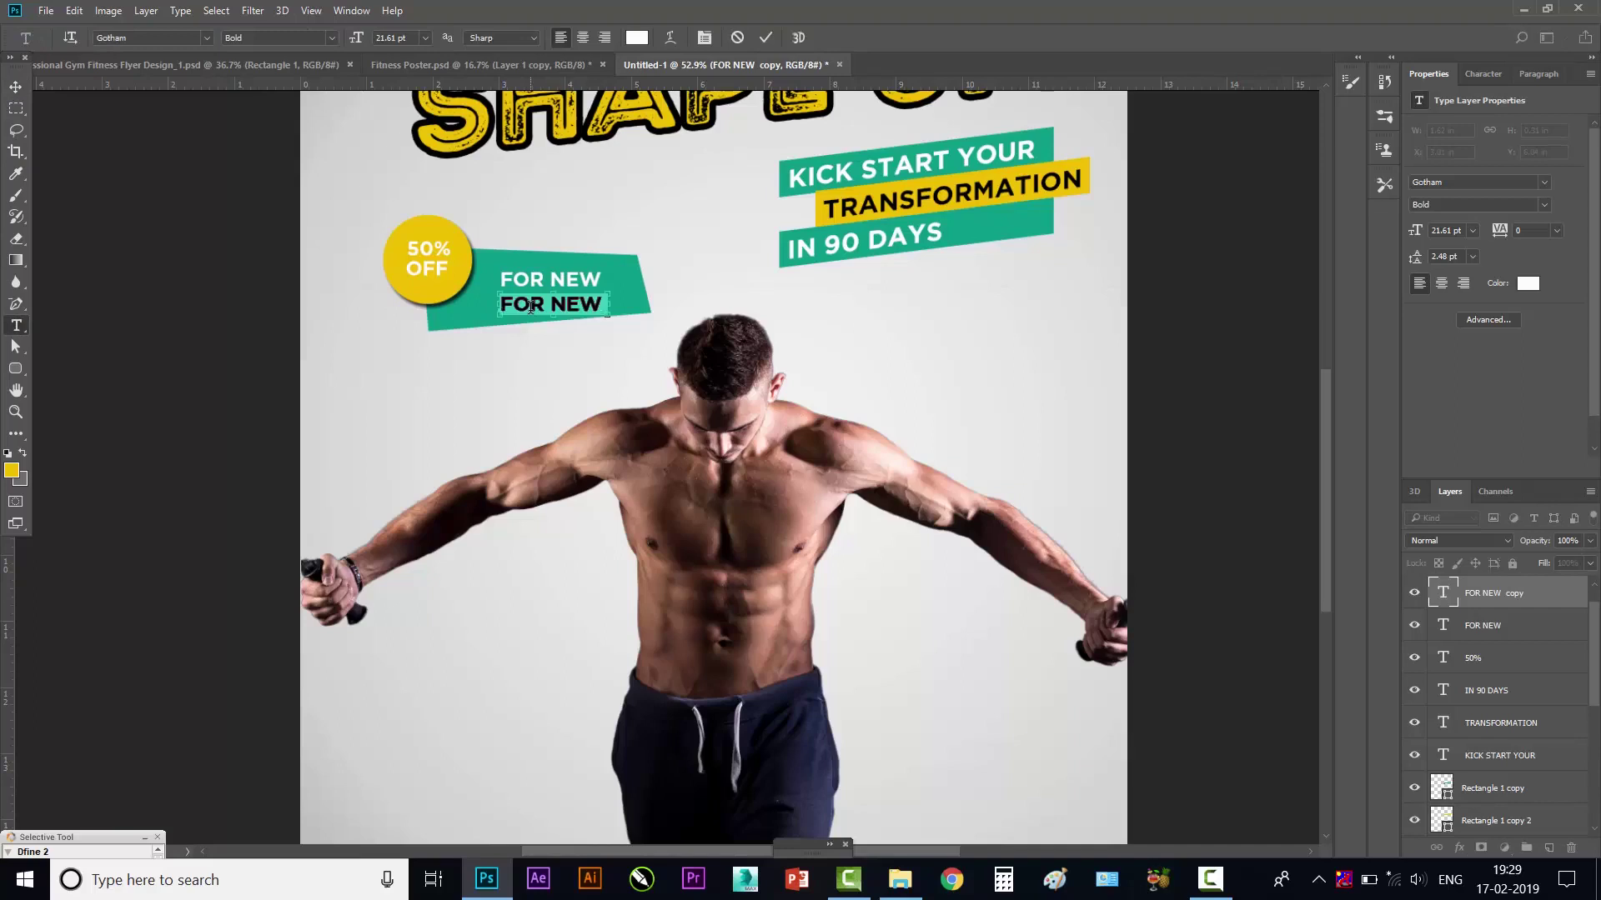
type("MEMB")
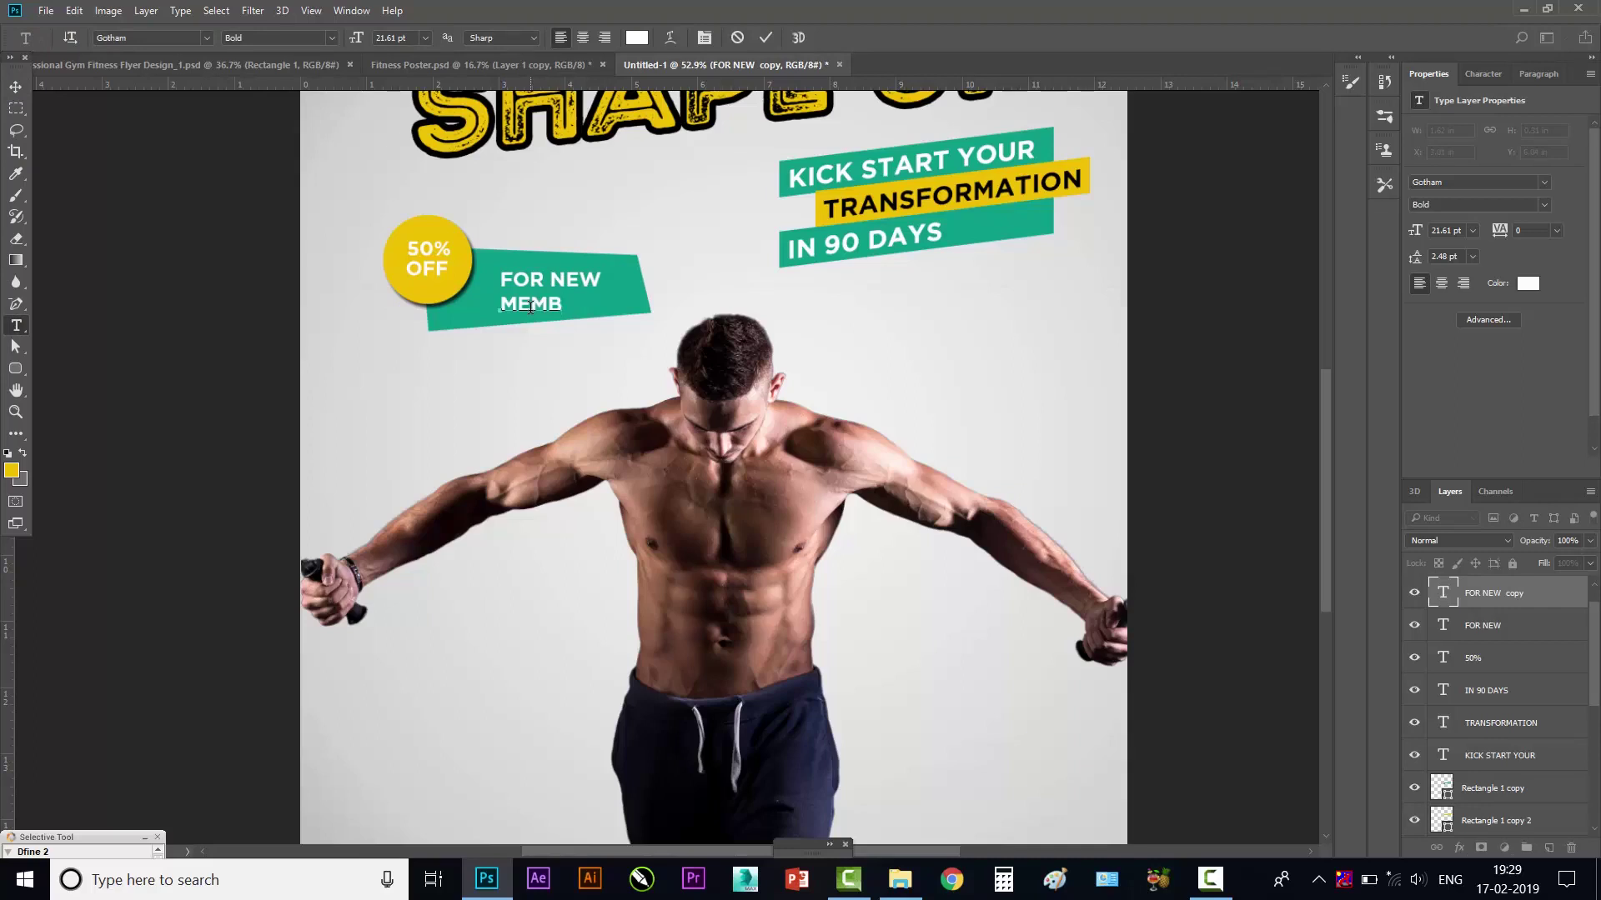
key("BackSpace")
key("BackSpace")
key("BackSpace")
key("BackSpace")
type("MEMB")
type("ERS")
left_click(16, 86)
left_click(510, 283)
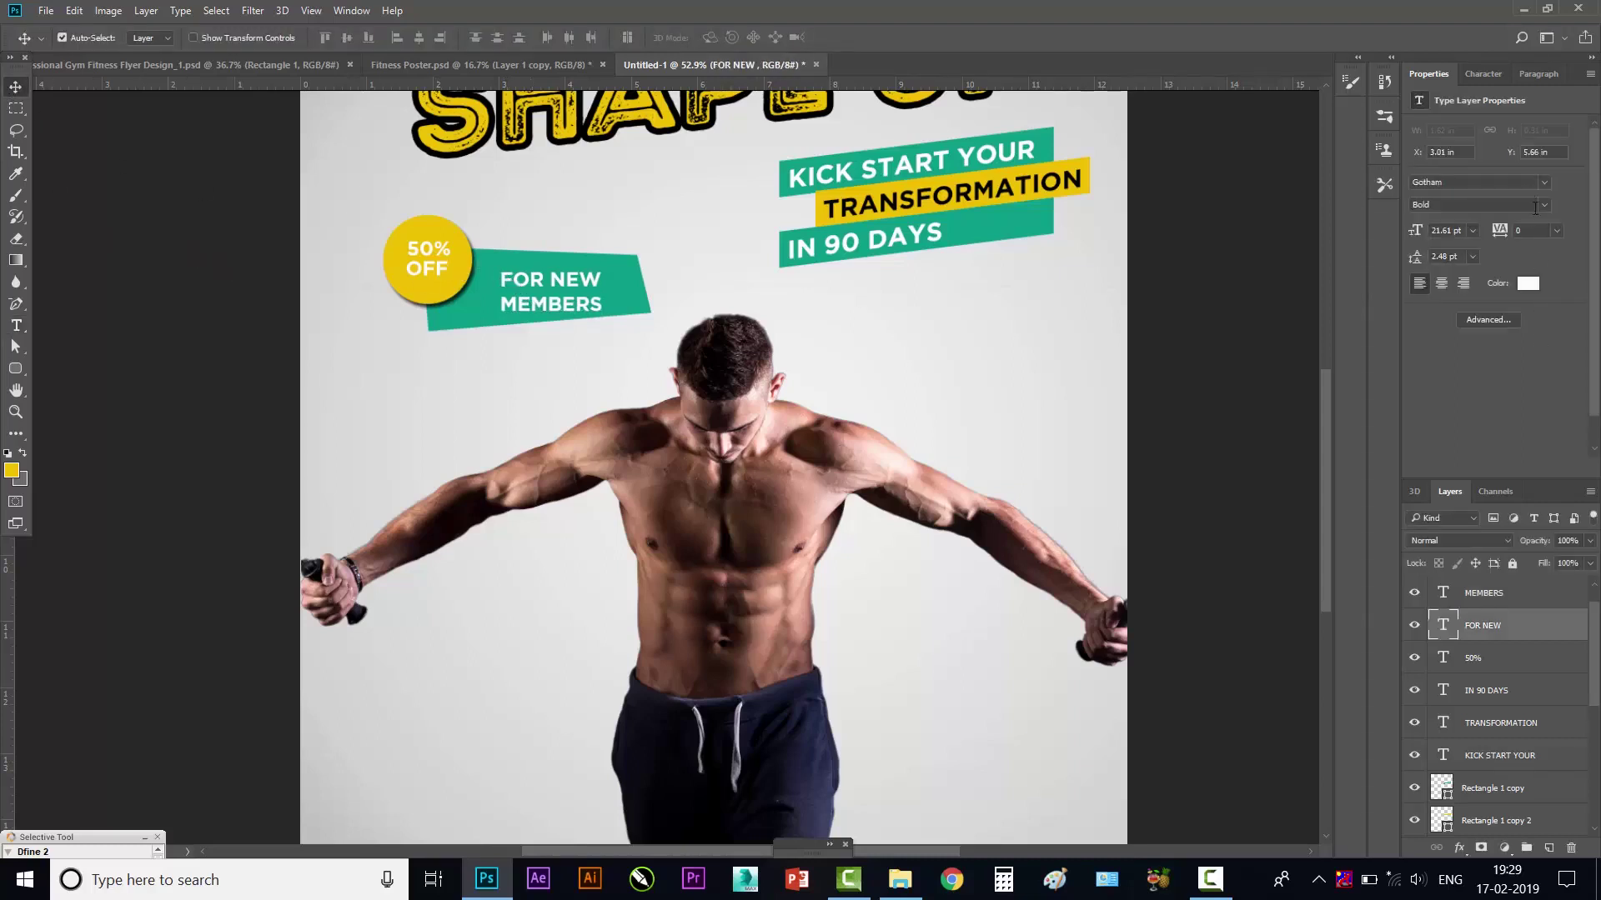
left_click(1544, 205)
- Set FOR NEW to Book weight and MEMBERS to Medium, nudging MEMBERS up
left_click(1509, 247)
left_click(856, 380)
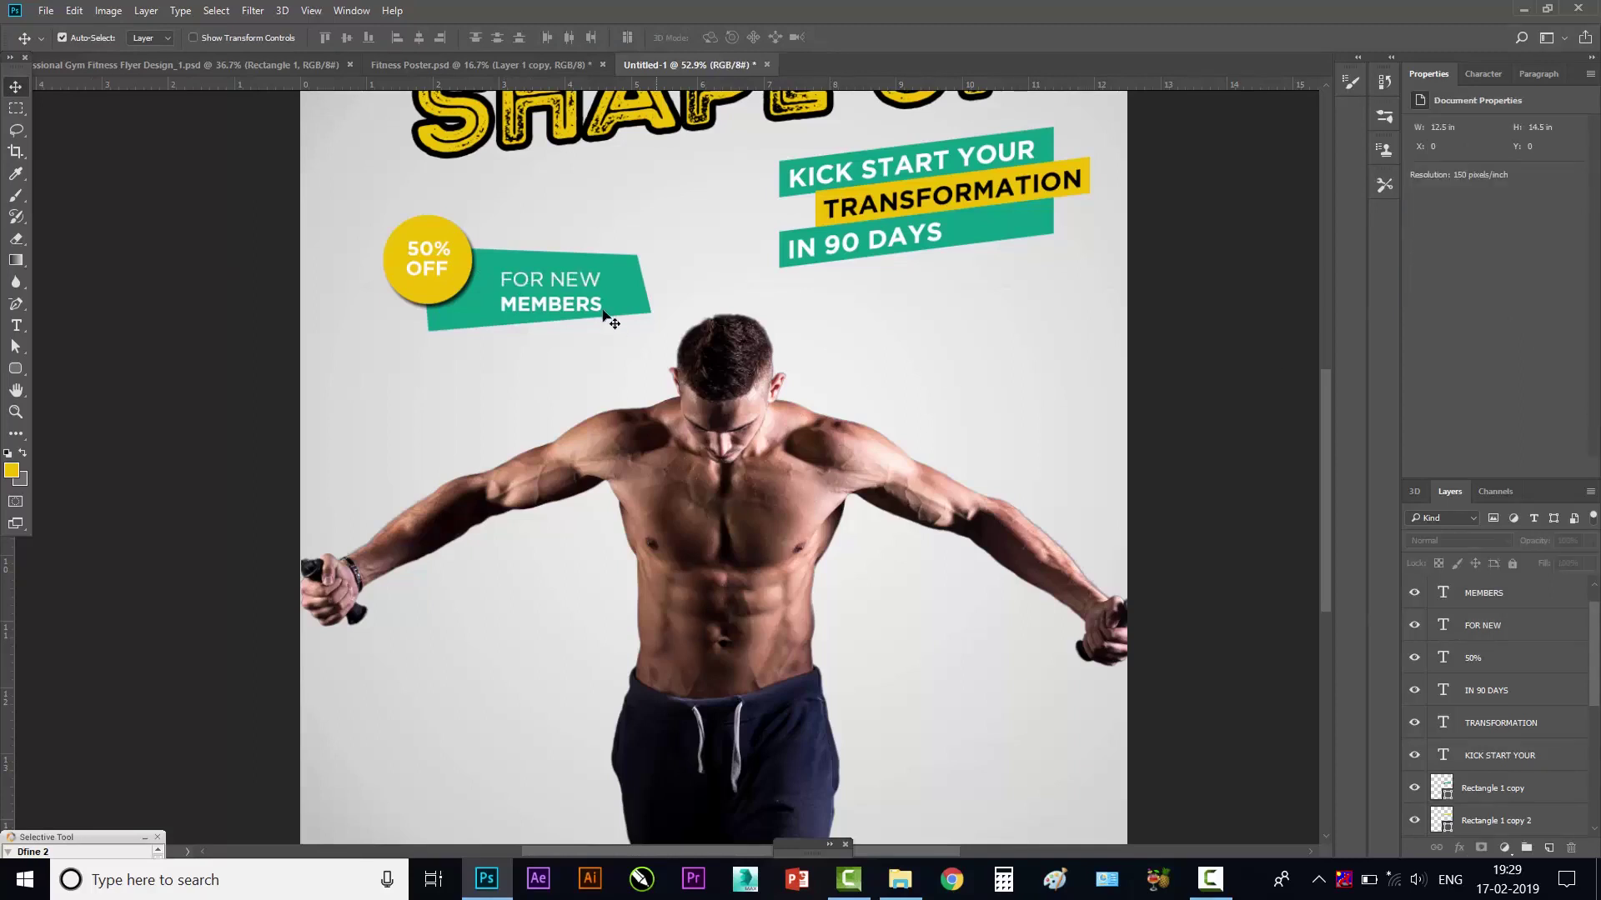
left_click_drag(585, 309, 584, 302)
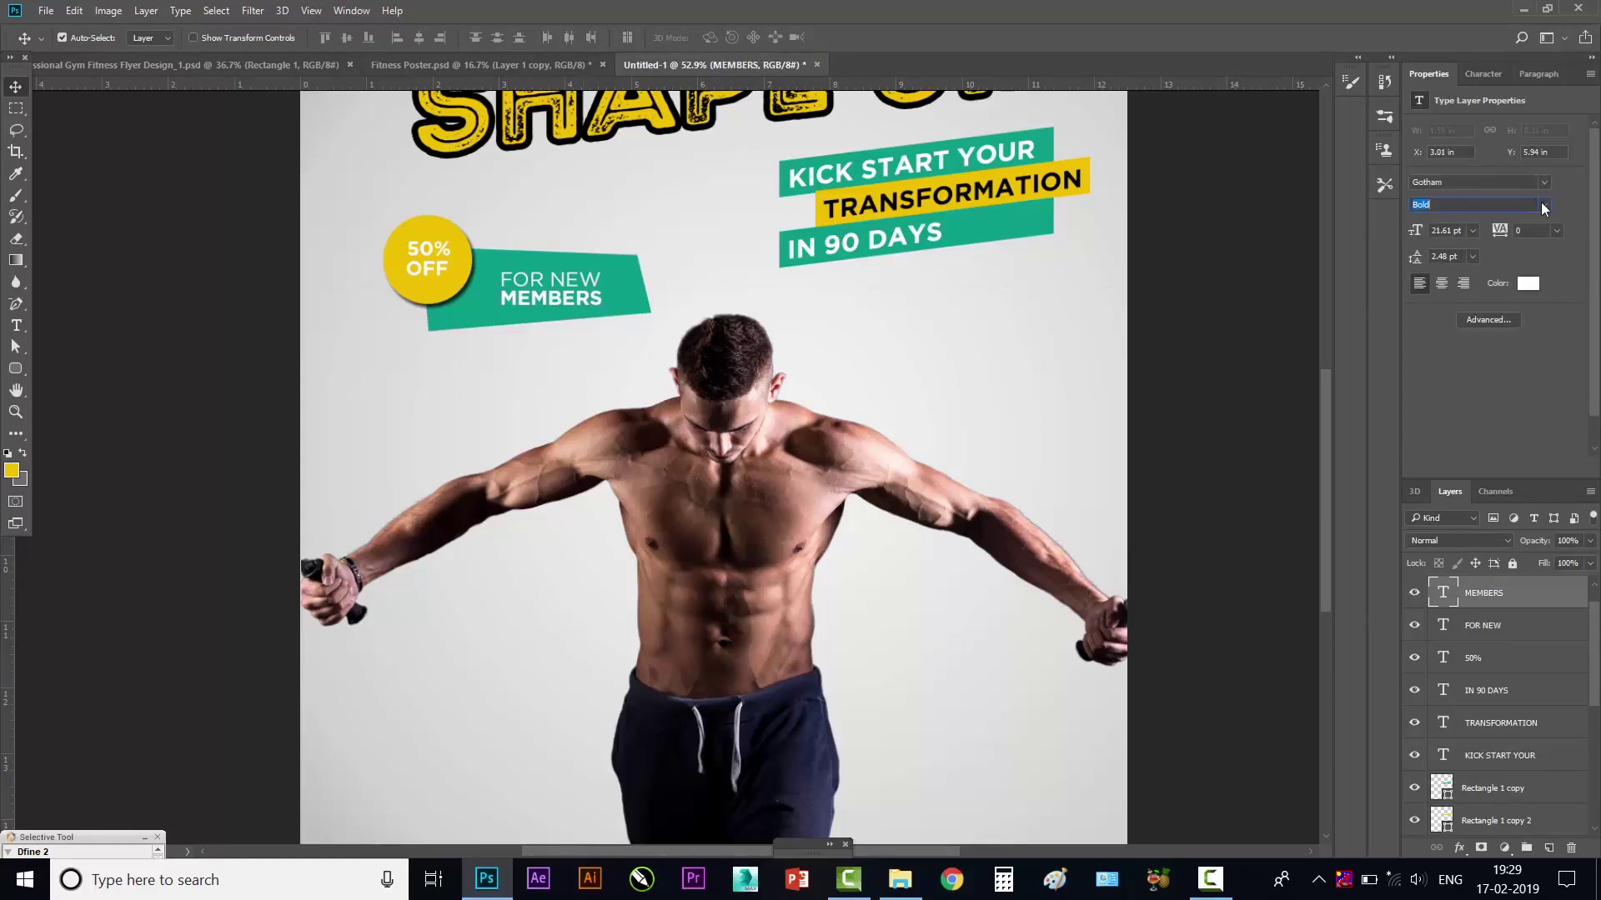
left_click(1543, 208)
left_click(1459, 268)
- Change FOR NEW to the Gotham Light weight
left_click(615, 279)
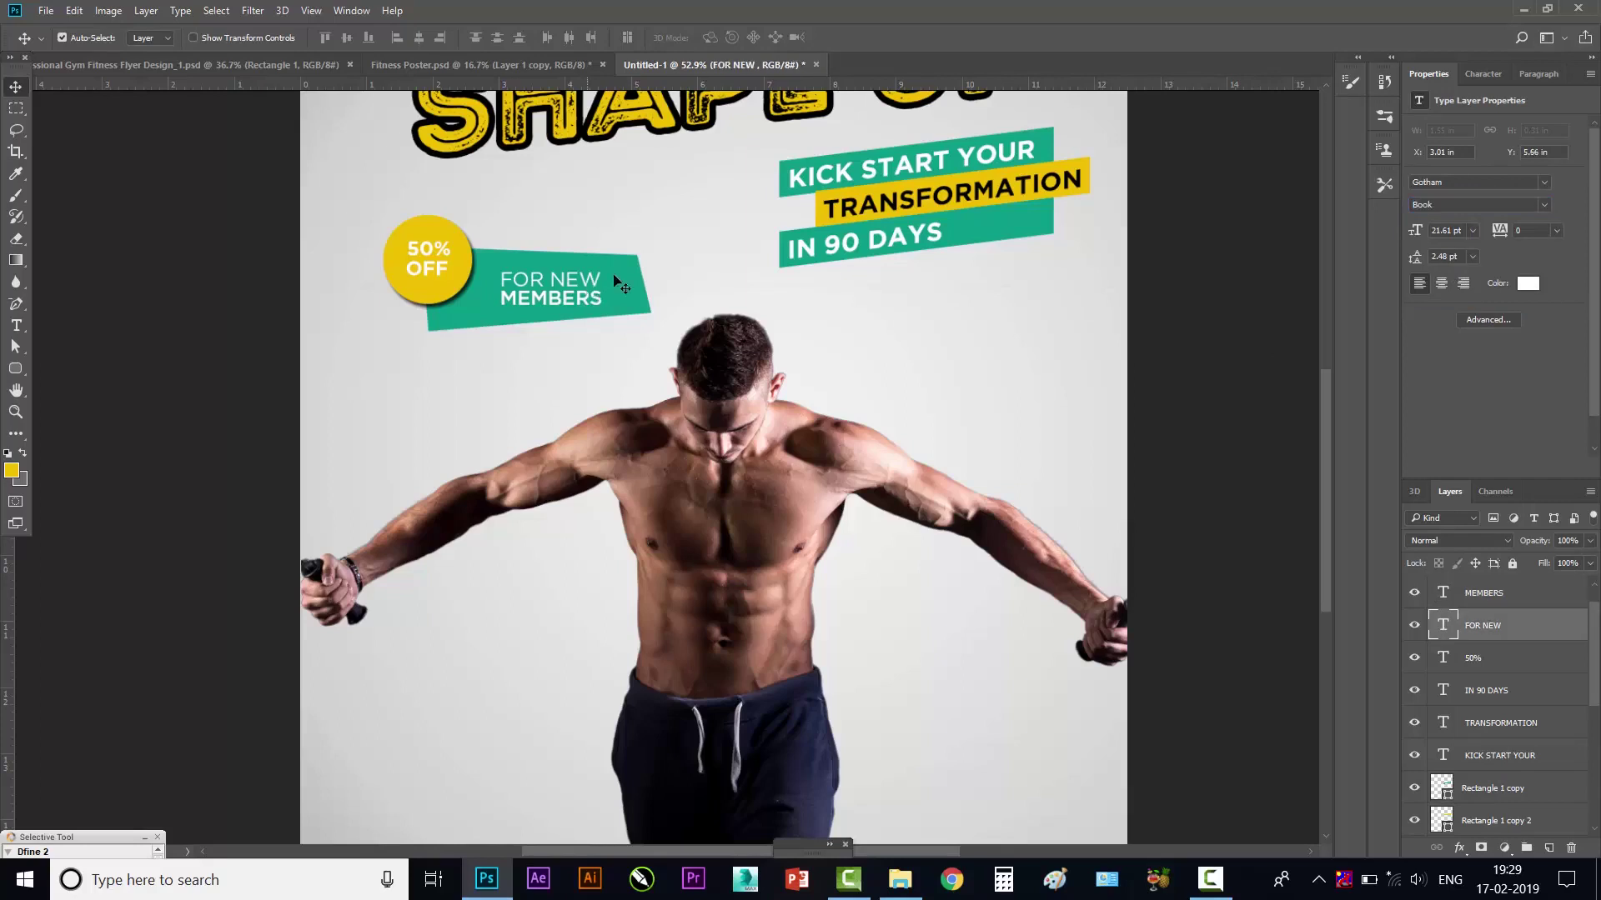
left_click(1544, 183)
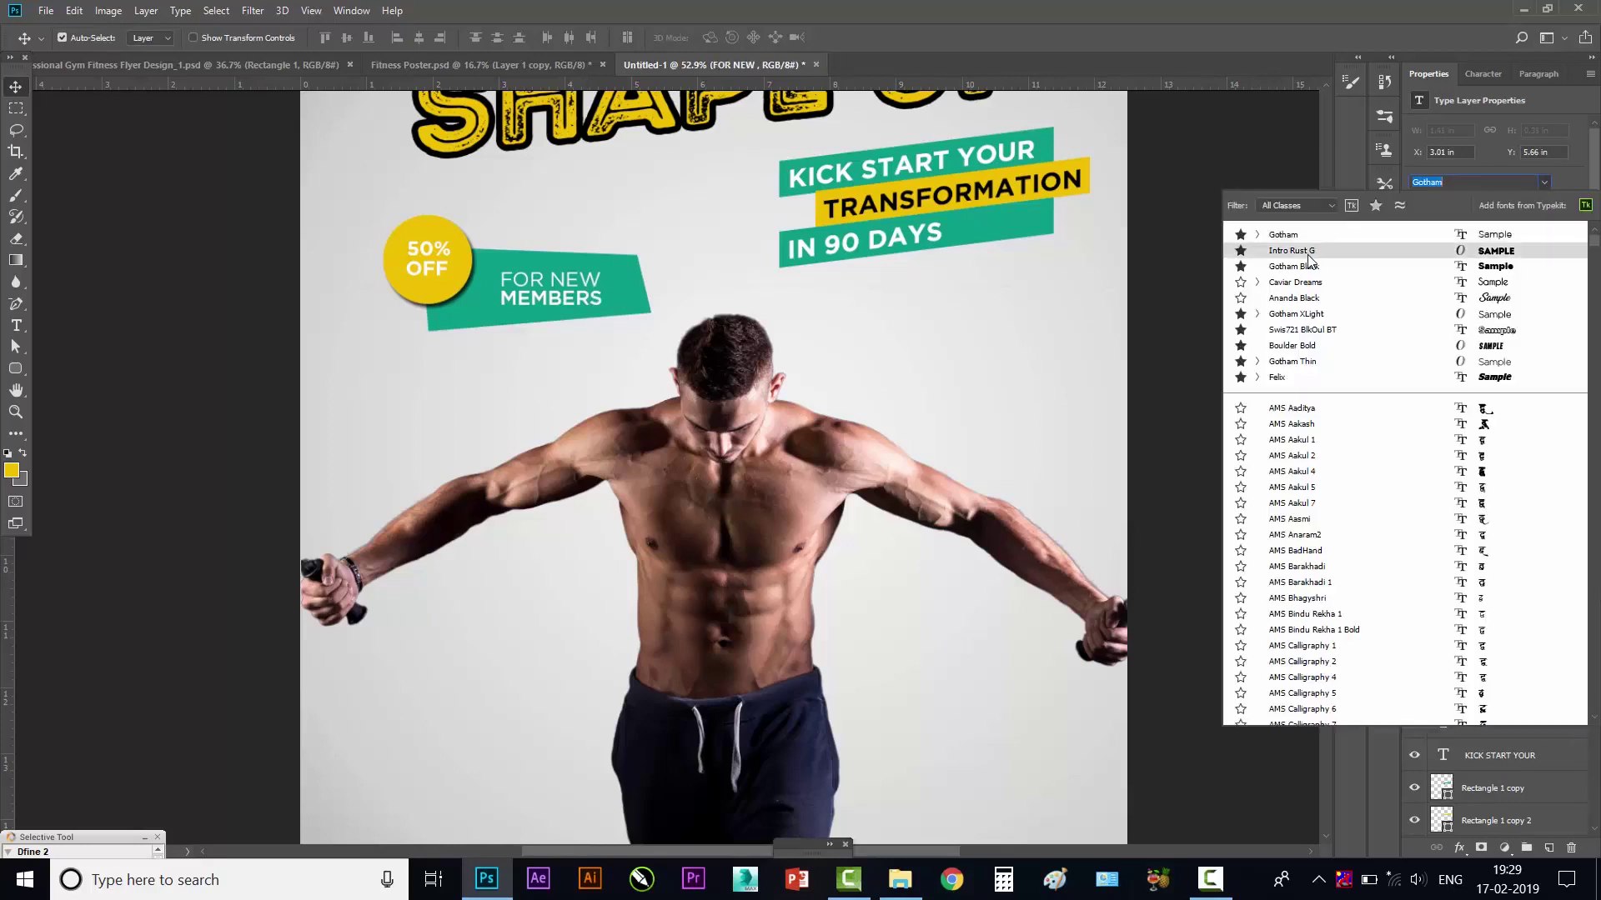
left_click(1453, 175)
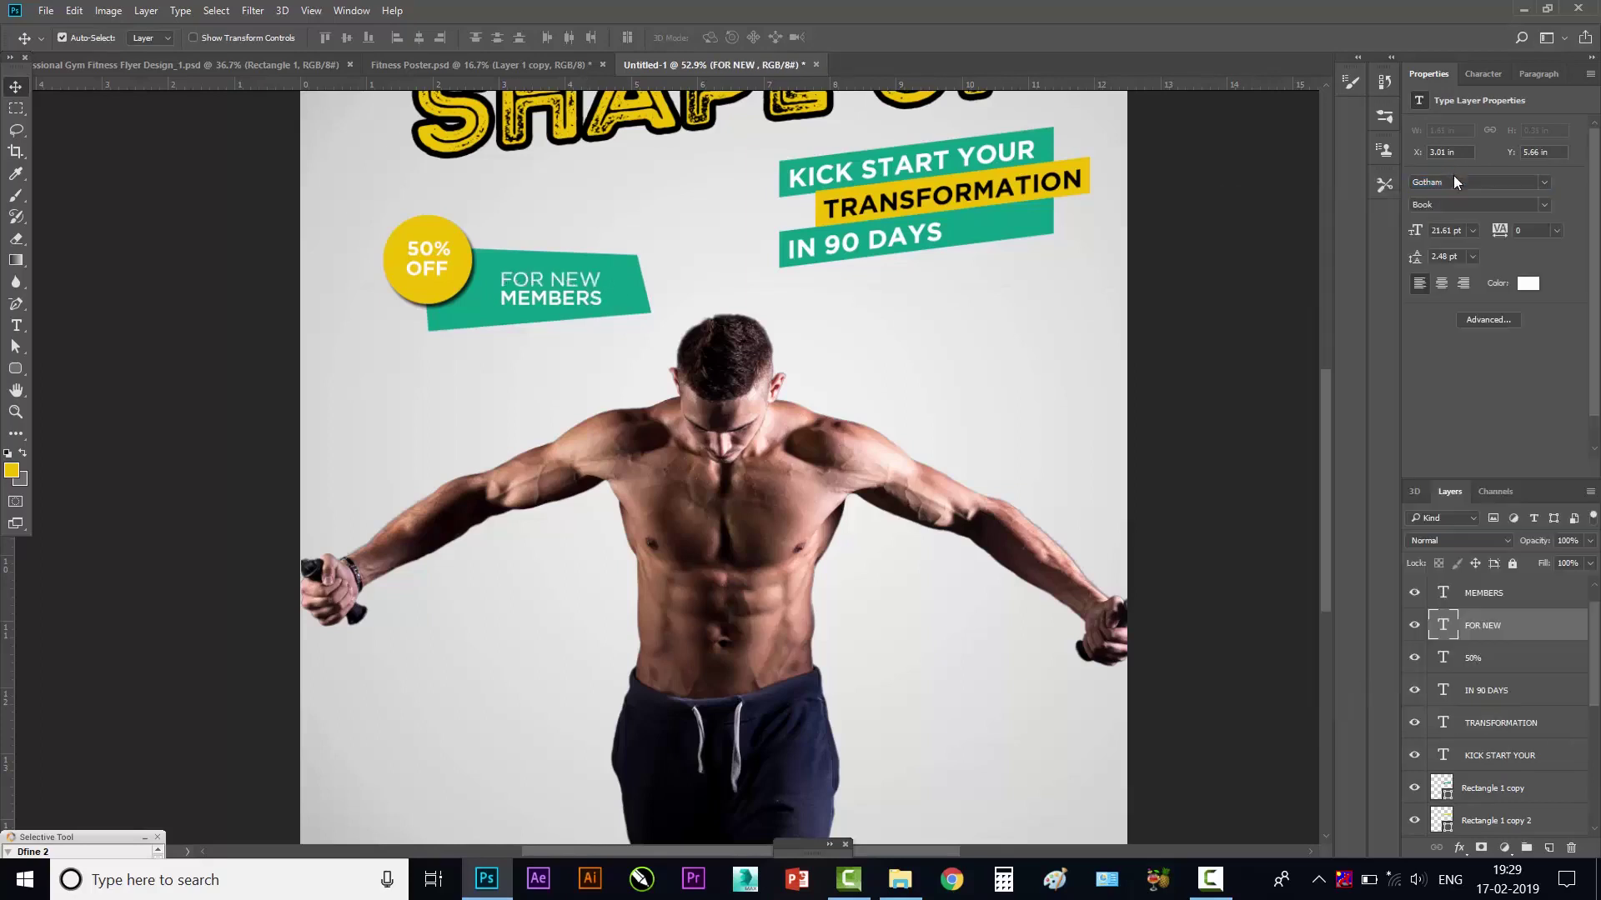
left_click(1546, 205)
left_click(1467, 222)
left_click(1264, 294)
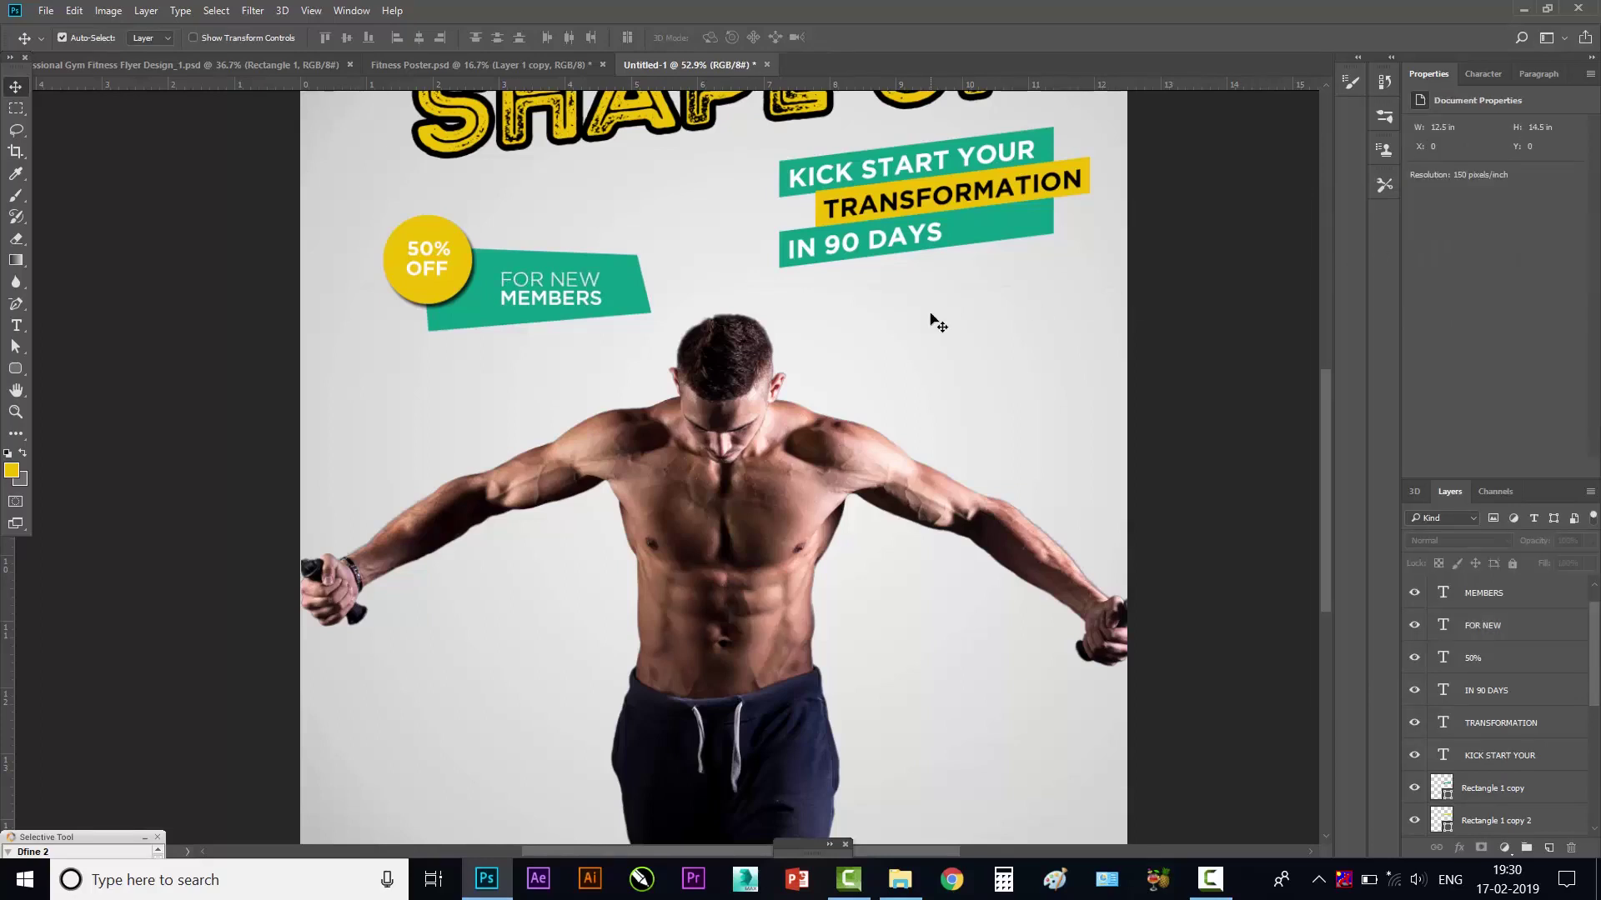
- Resize FOR NEW to 14.61 pt and shift both text lines left on the banner
scroll(521, 301, "up", 2)
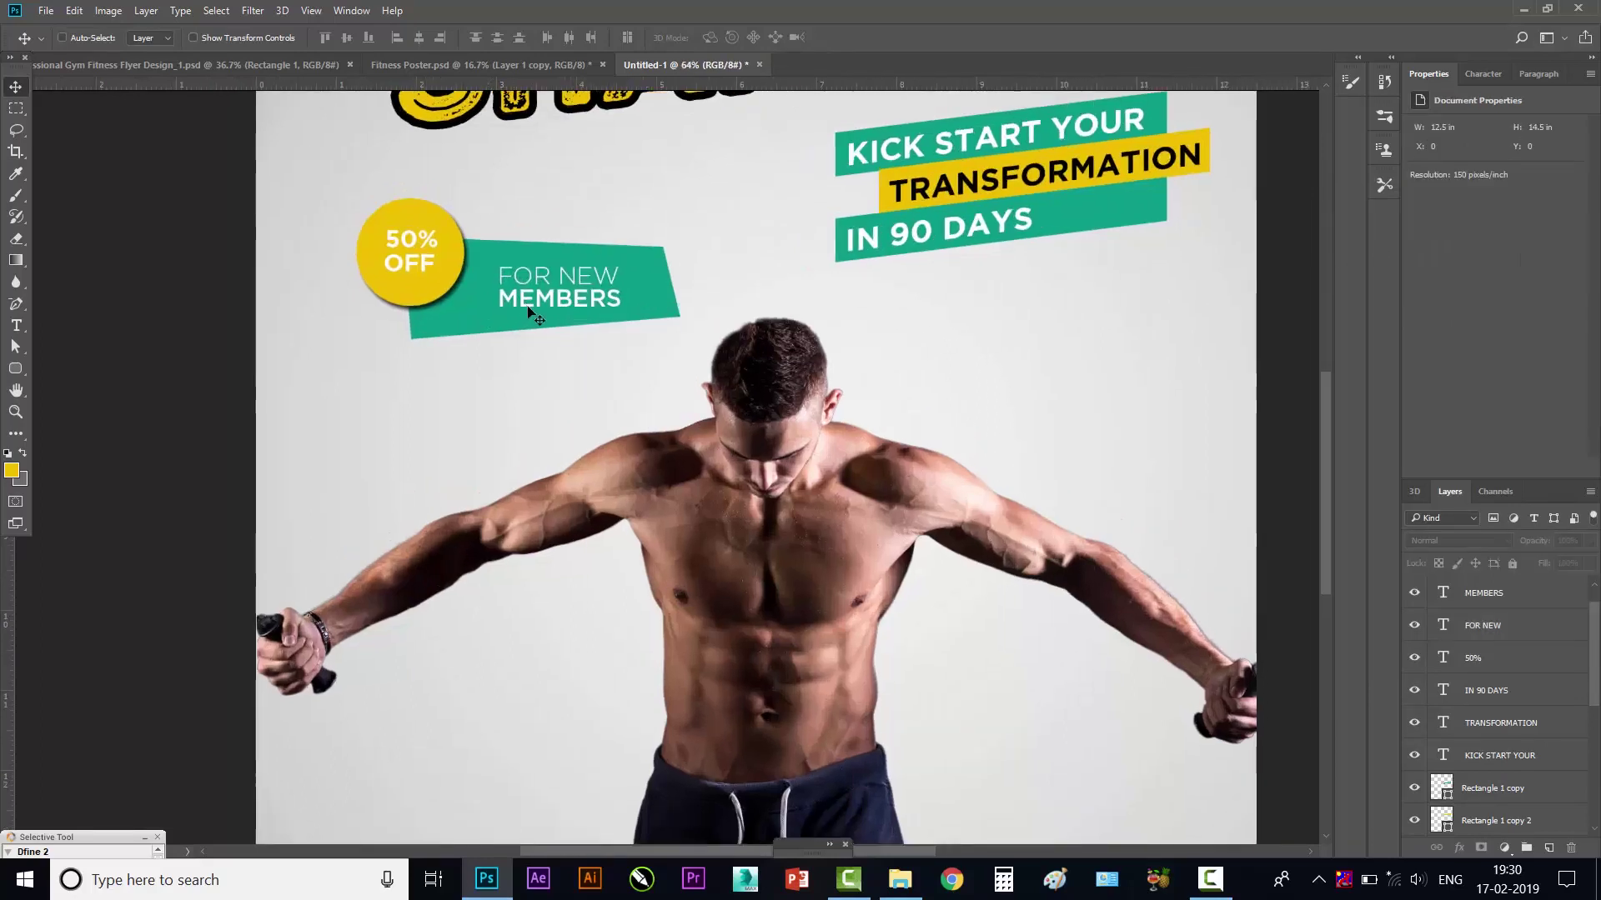
scroll(529, 311, "up", 1)
left_click(576, 284, "ctrl")
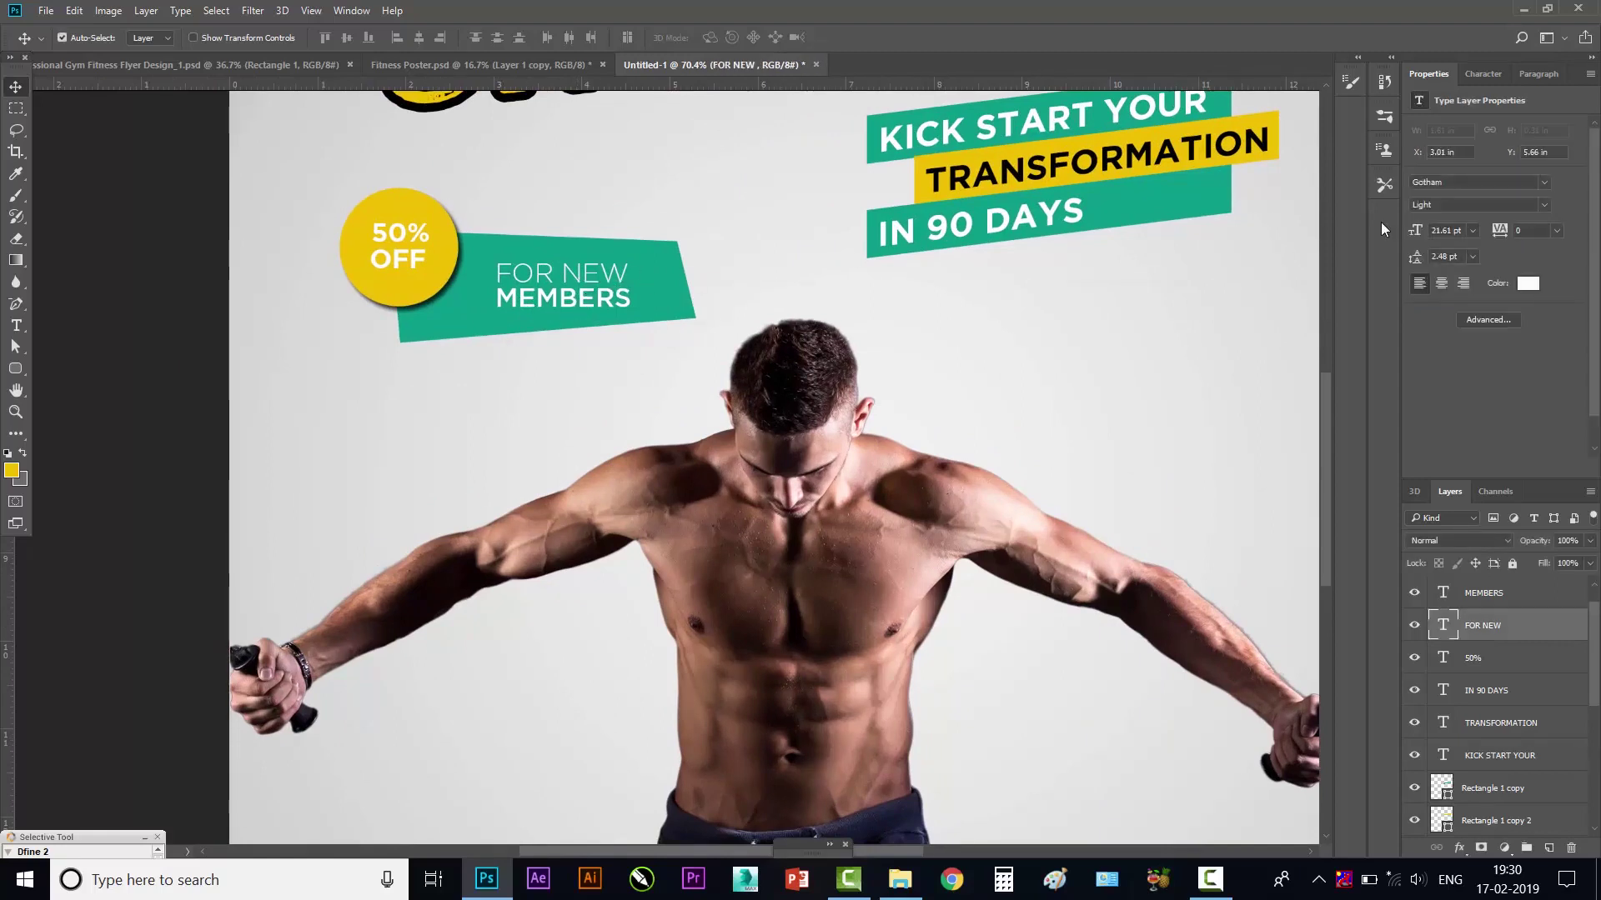
left_click_drag(1431, 232, 1427, 232)
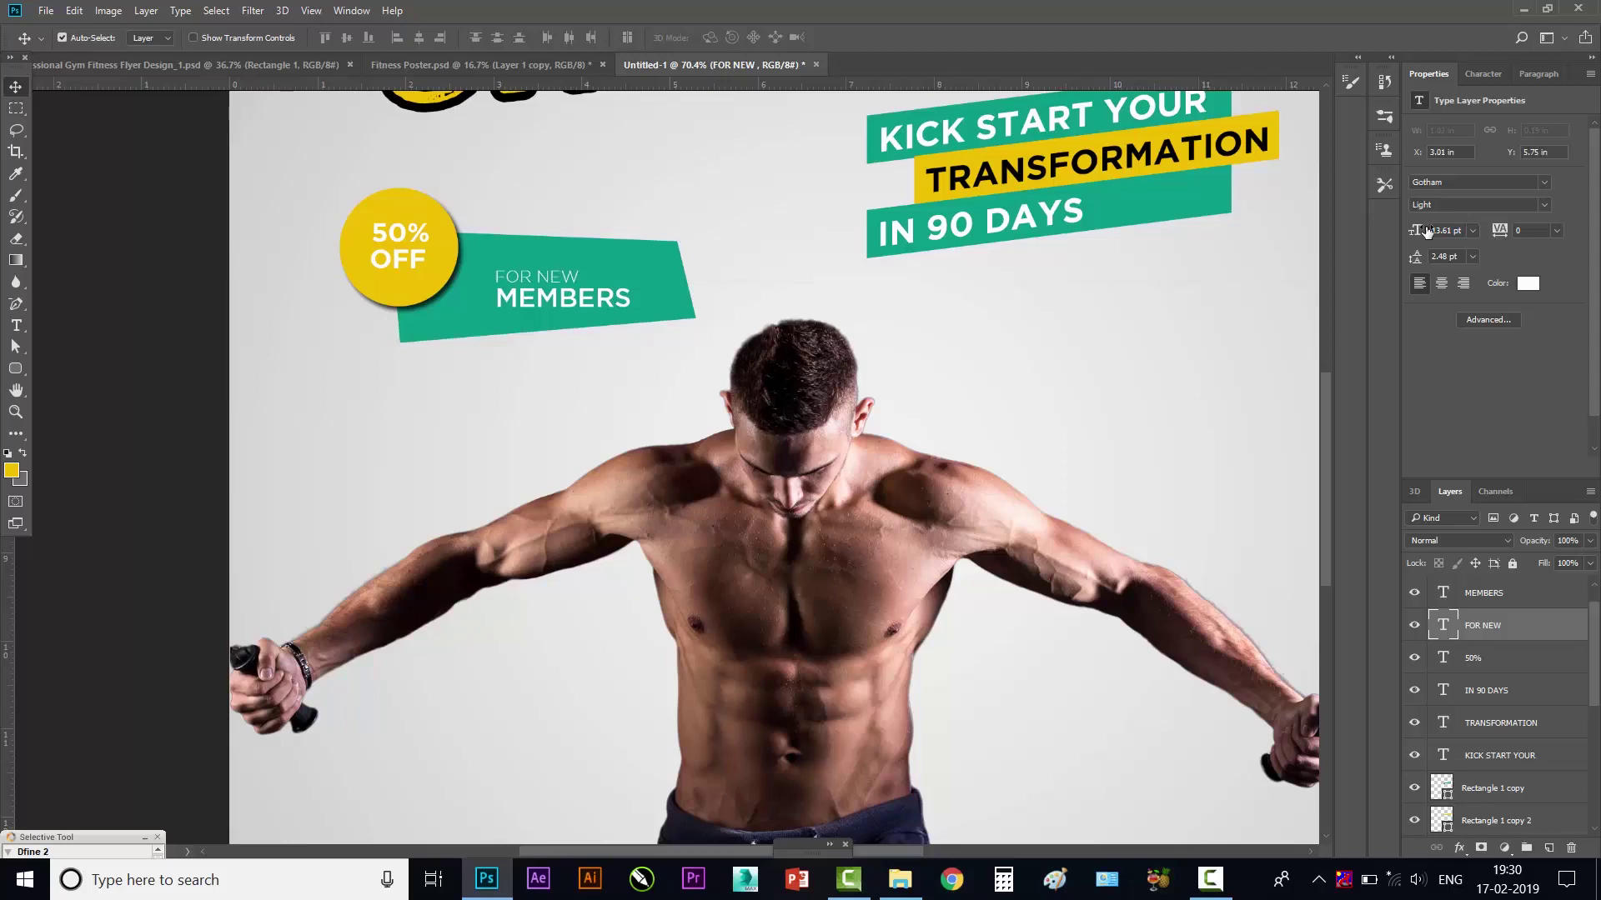
left_click_drag(1414, 232, 1415, 232)
left_click_drag(573, 302, 564, 300)
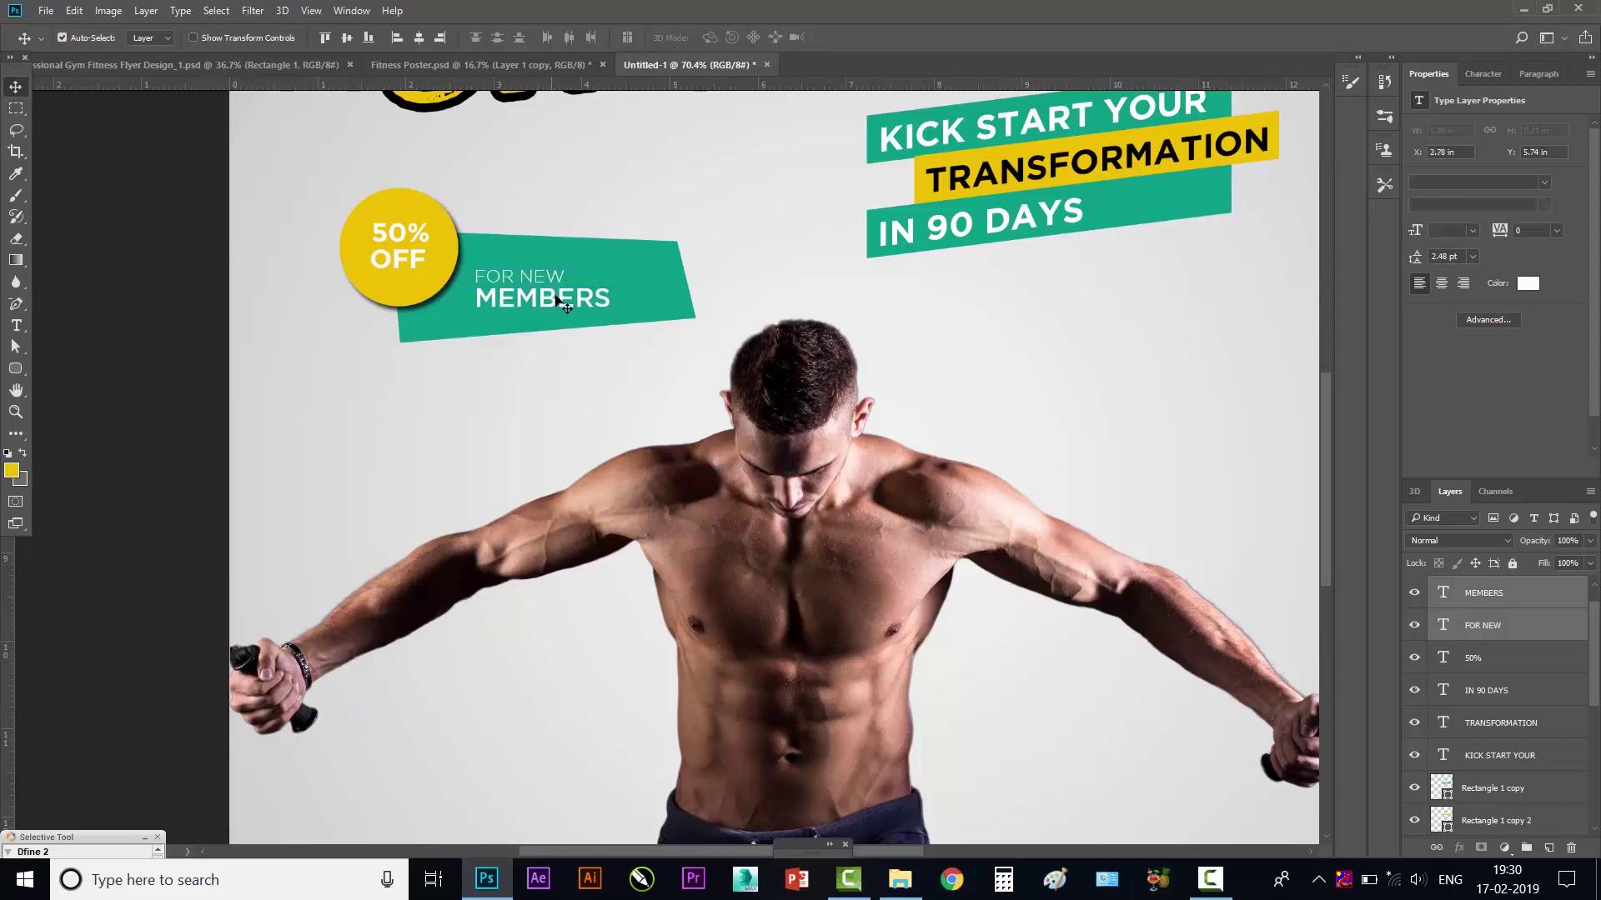
- Skew the FOR NEW / MEMBERS text so its right side rises with the banner
key("ctrl+t")
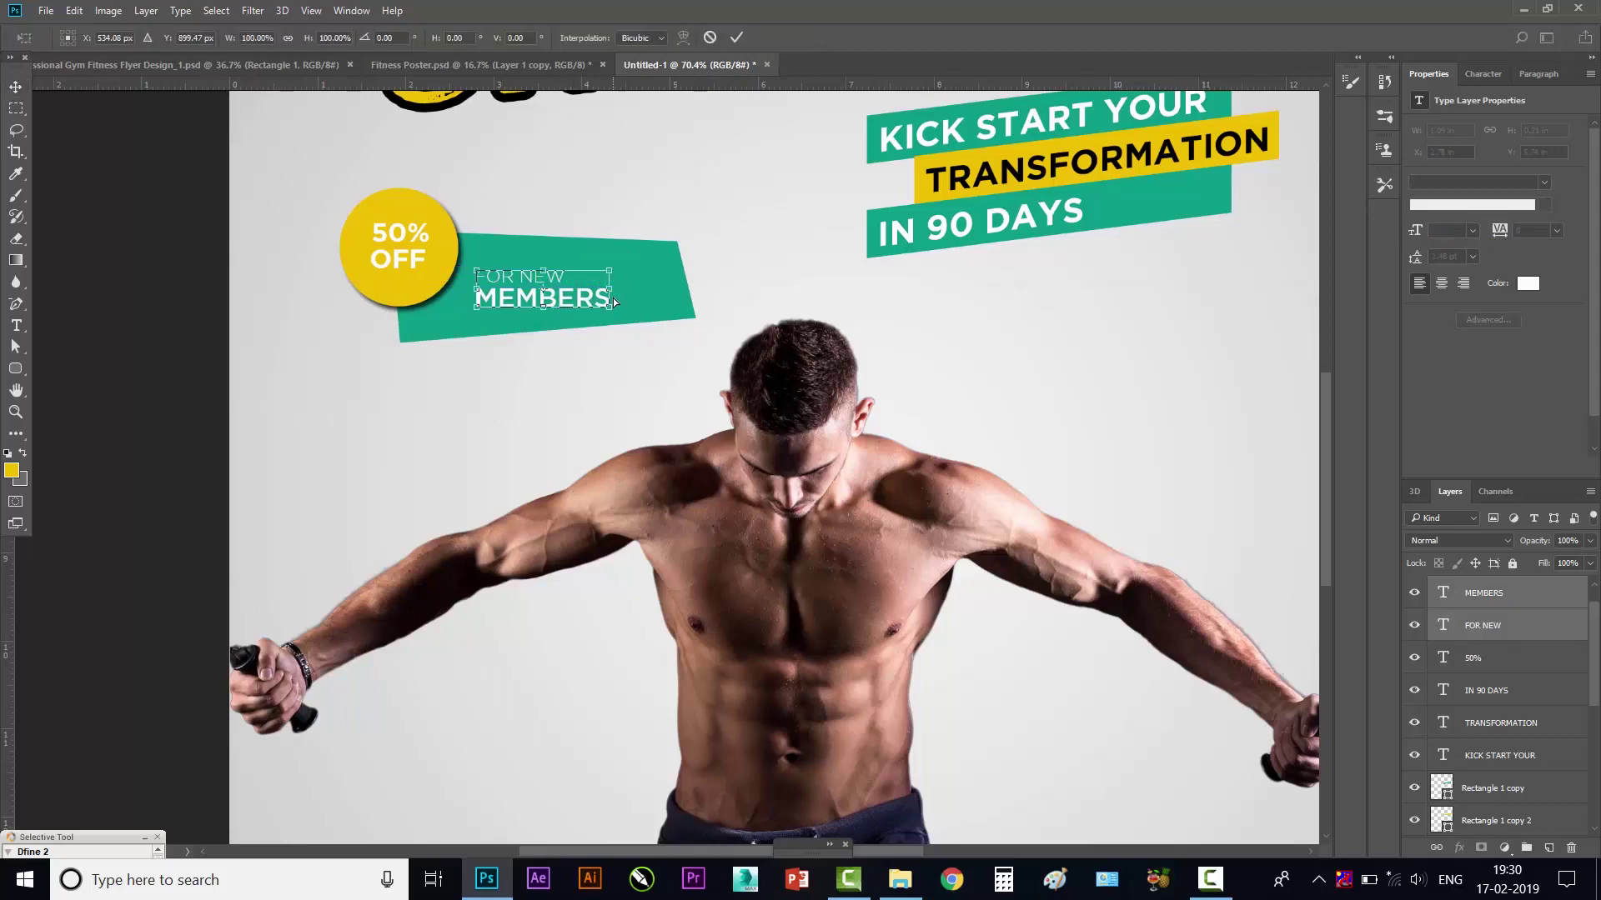
left_click_drag(614, 291, 628, 261)
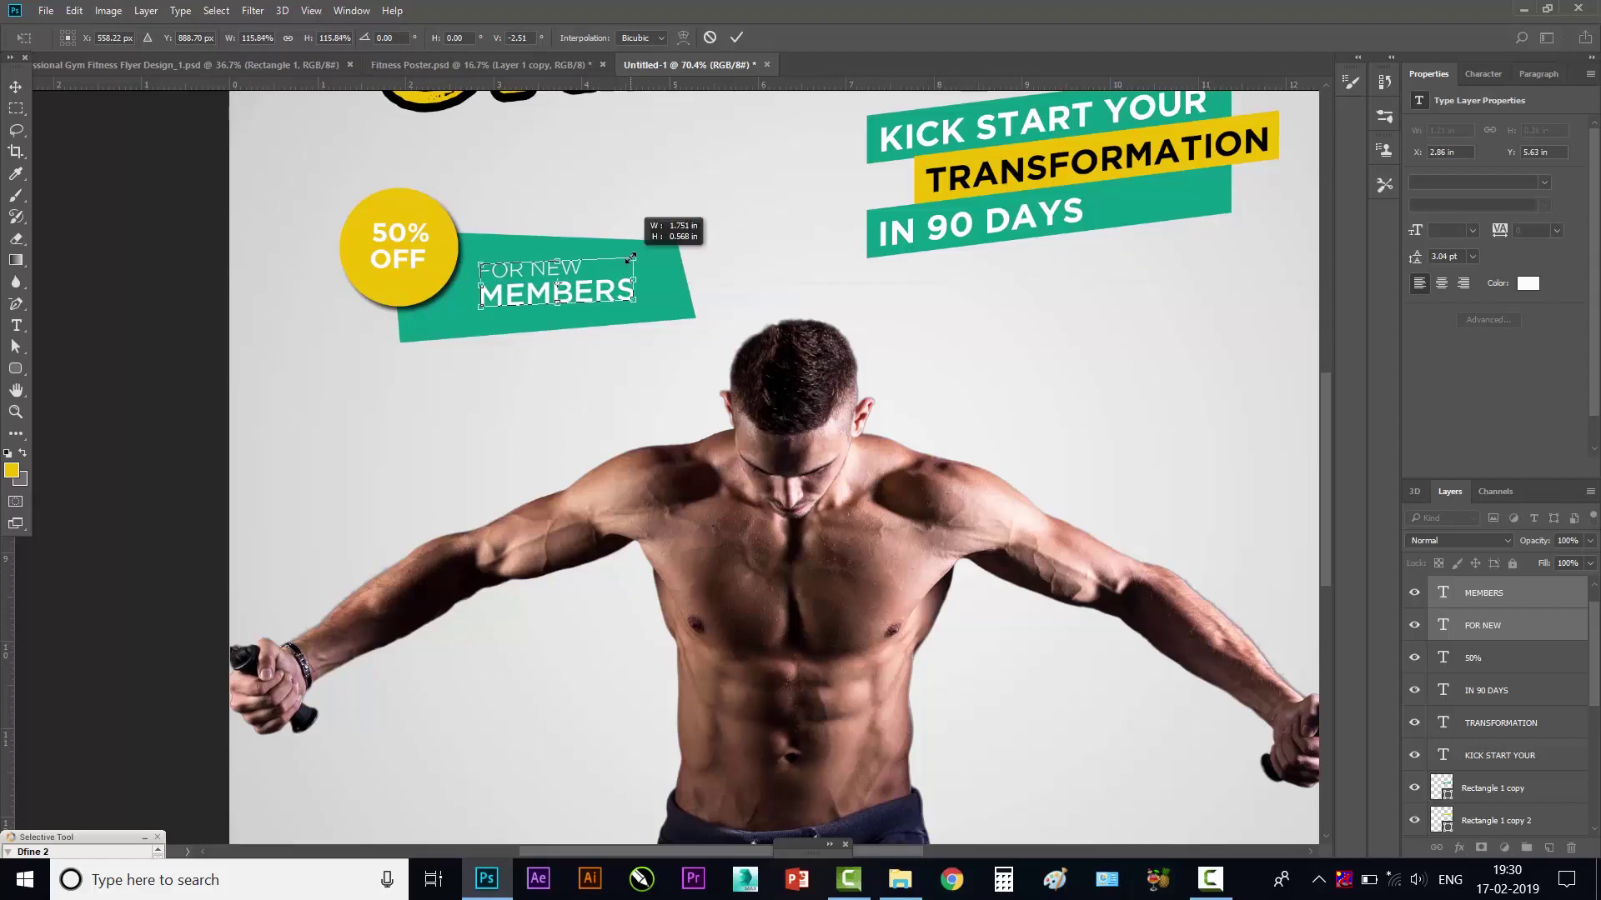
key("Return")
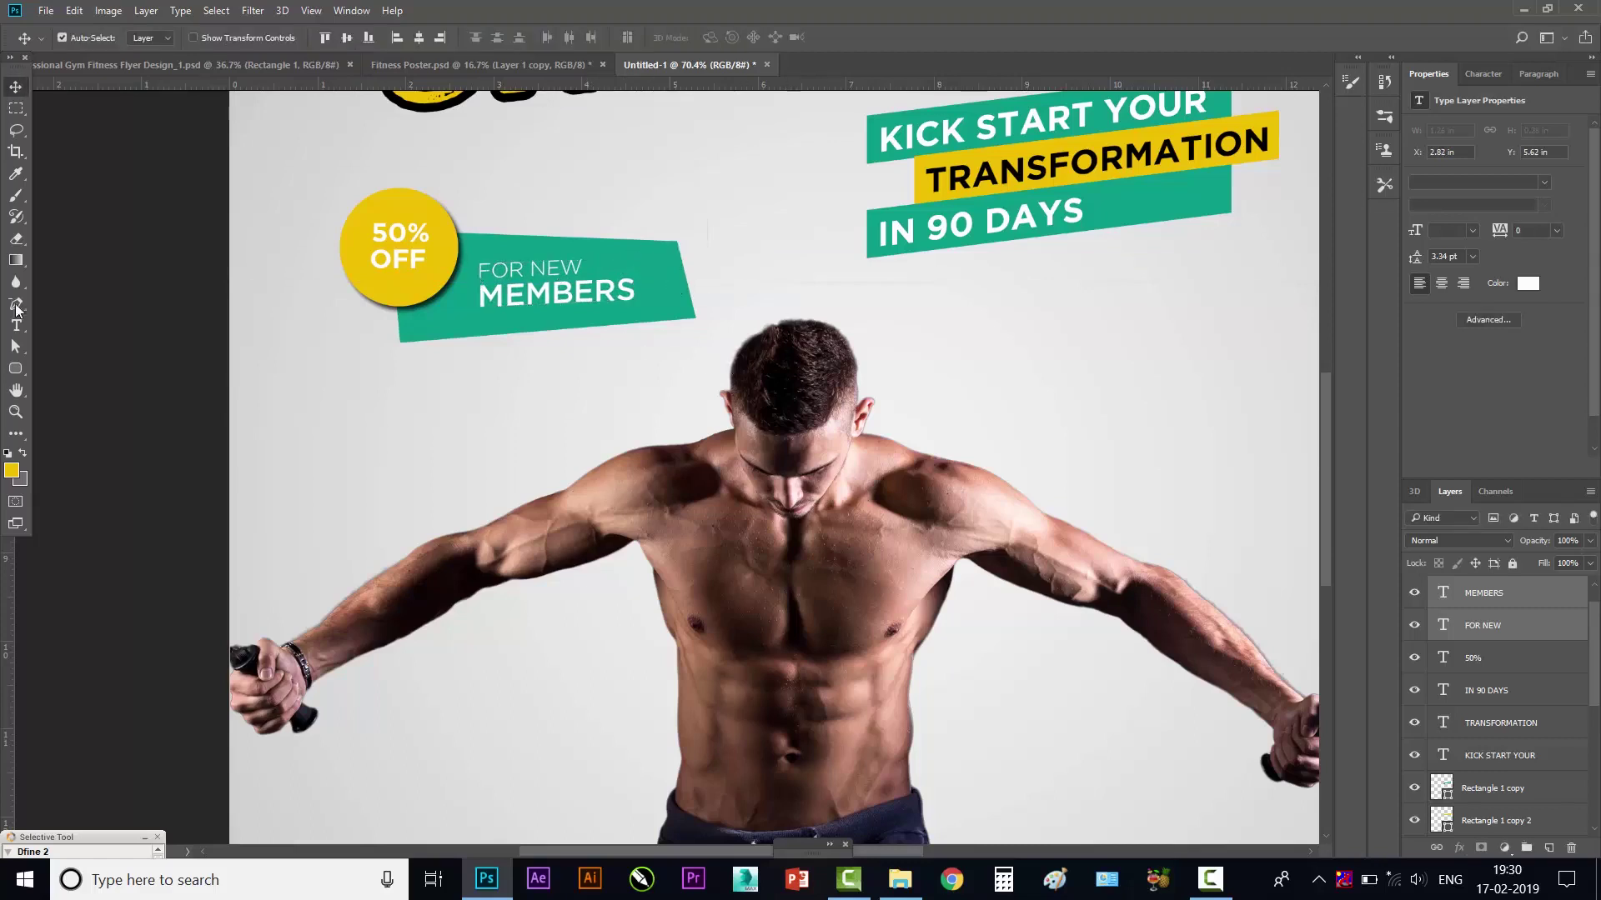
- Move the whole badge and banner group slightly left and fit the poster in view
left_click(584, 284)
left_click(423, 239, "shift")
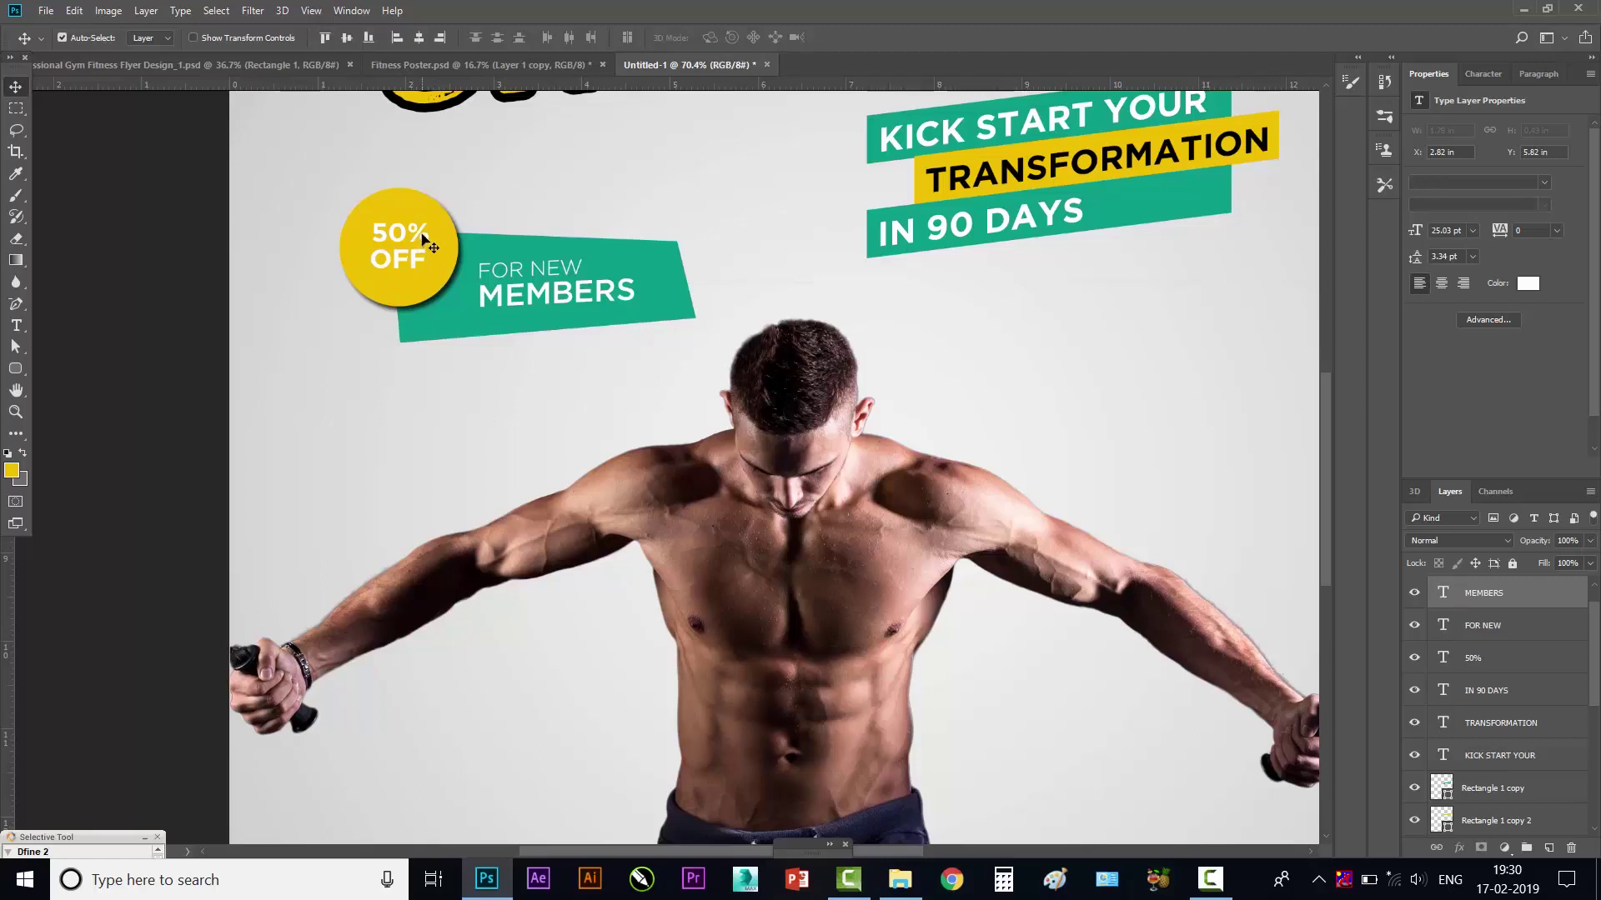
left_click_drag(662, 287, 620, 258)
key("ctrl+z")
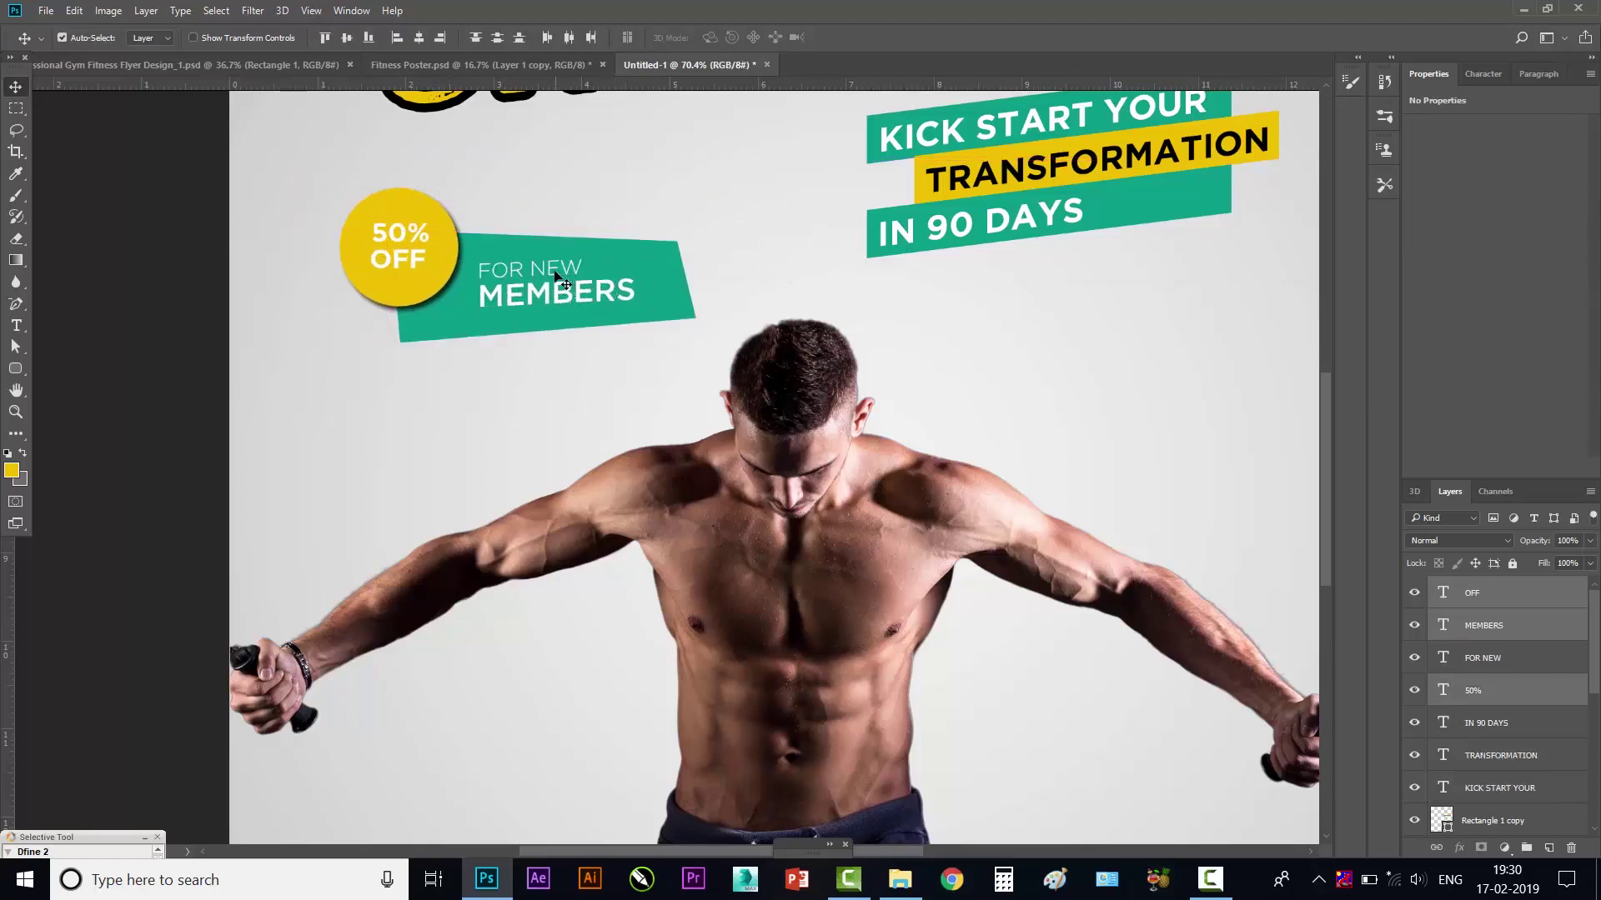
left_click_drag(556, 270, 519, 263)
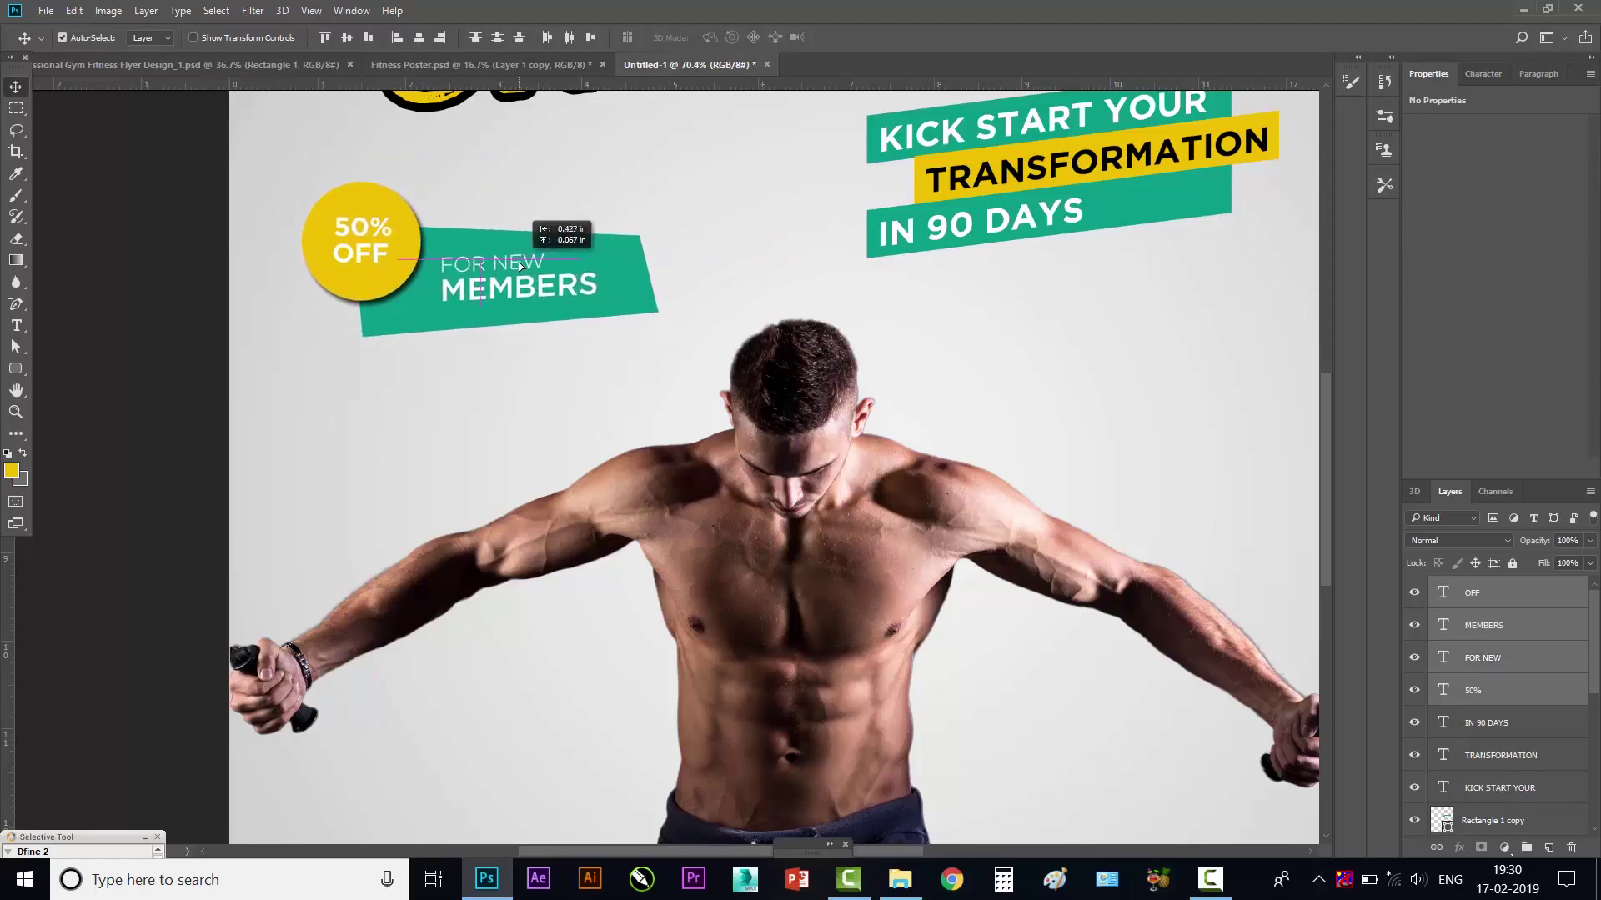
key("ctrl+0")
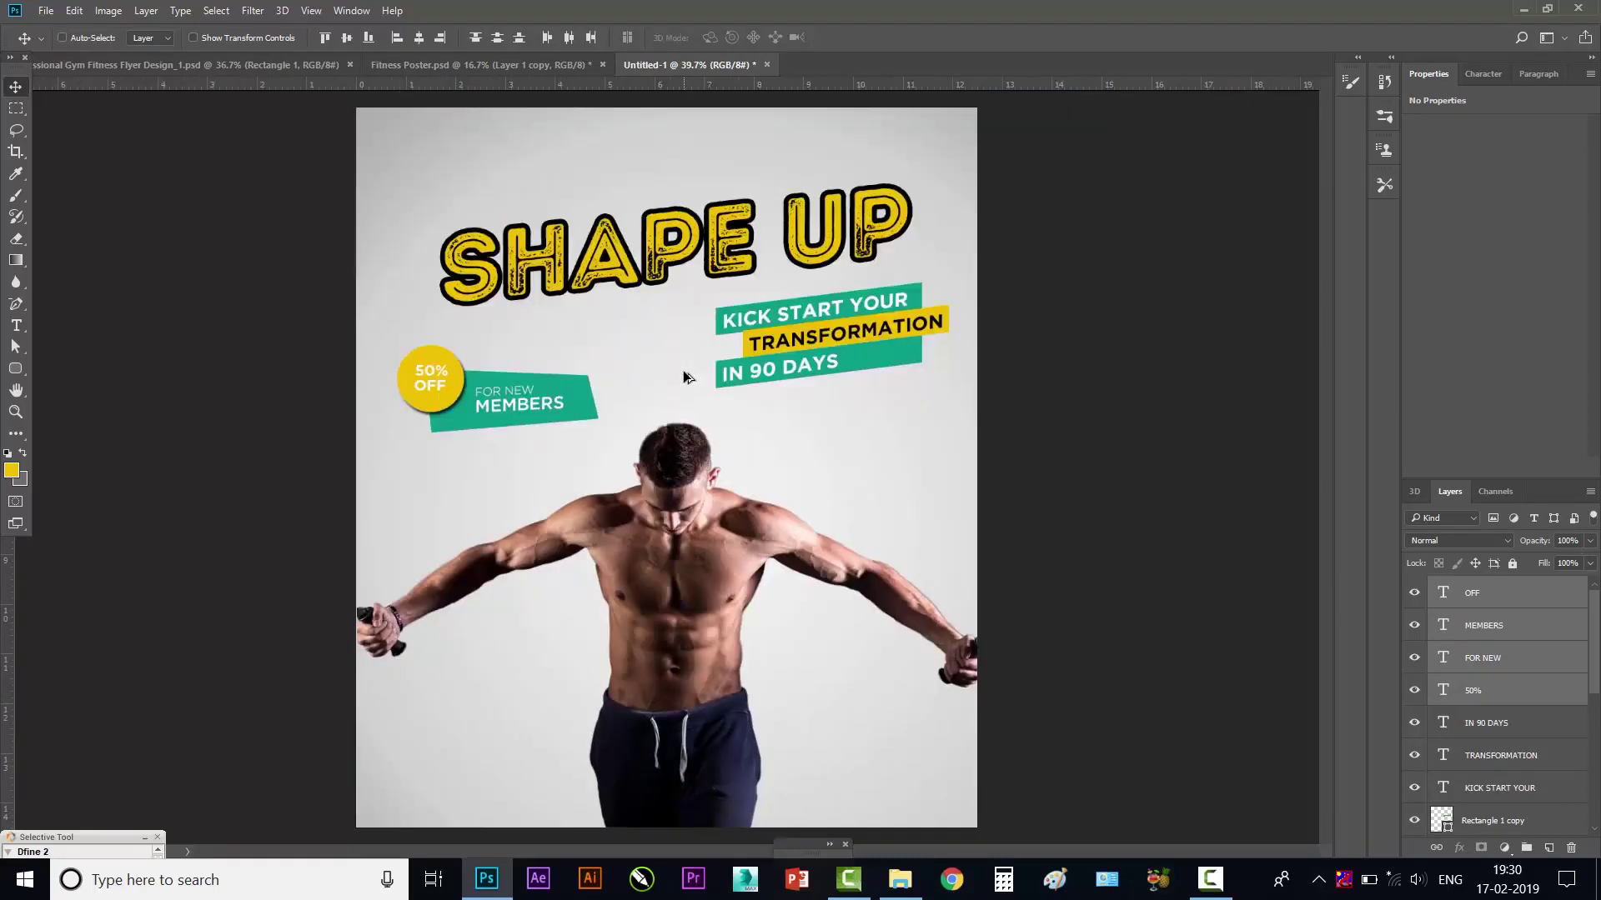
- Shrink the badge and banner group to about 88% and shift it left
key("ctrl+t")
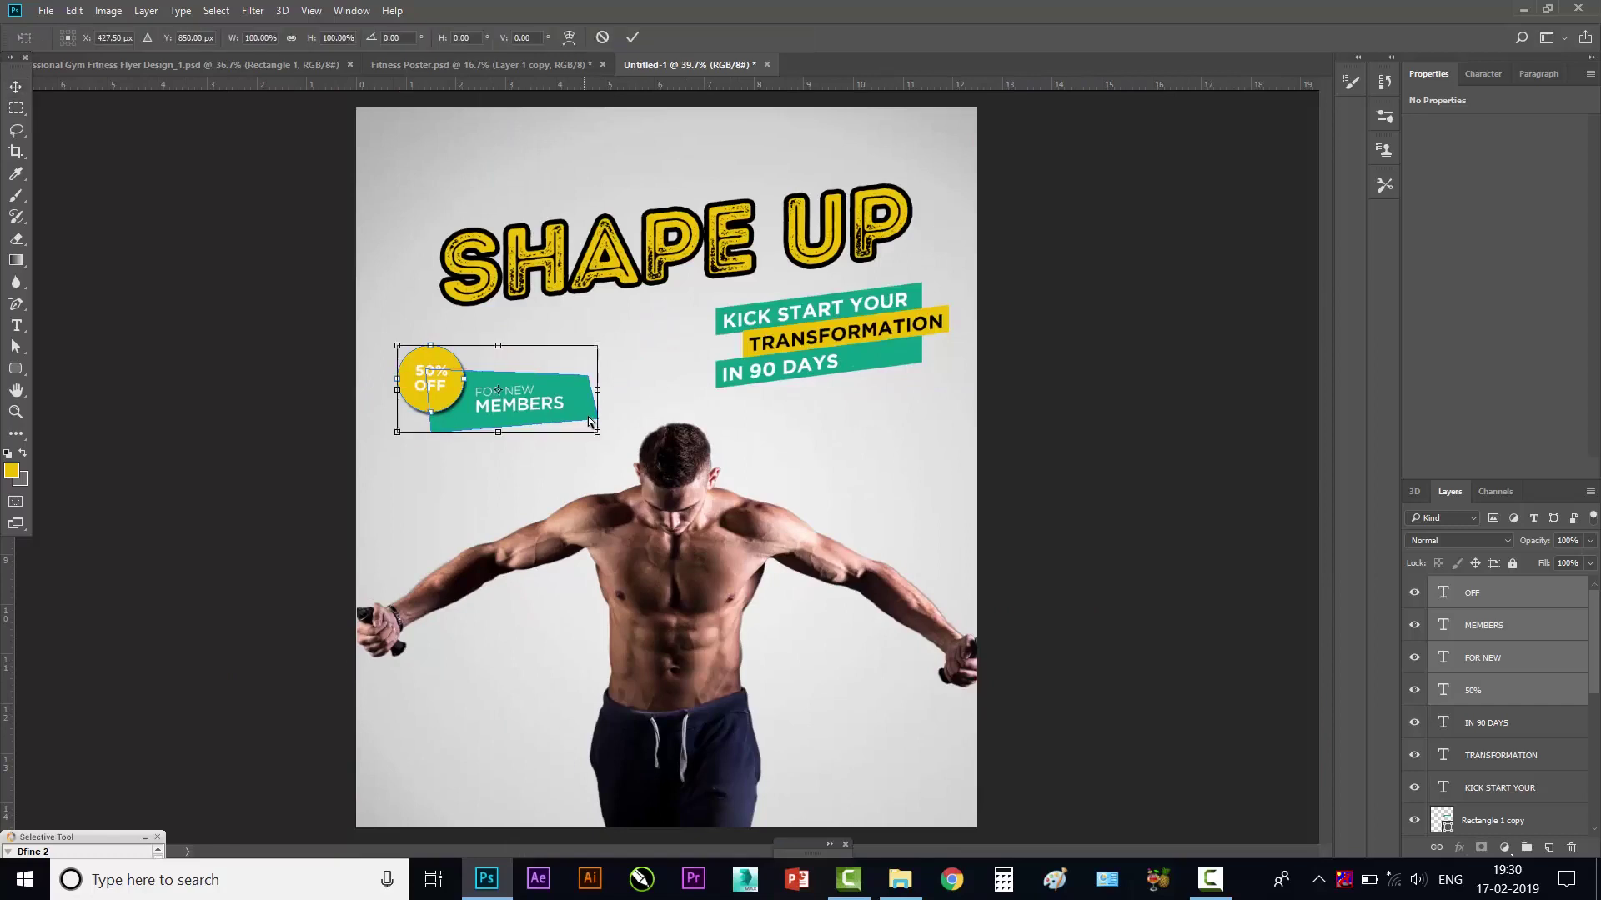
left_click_drag(598, 348, 587, 347)
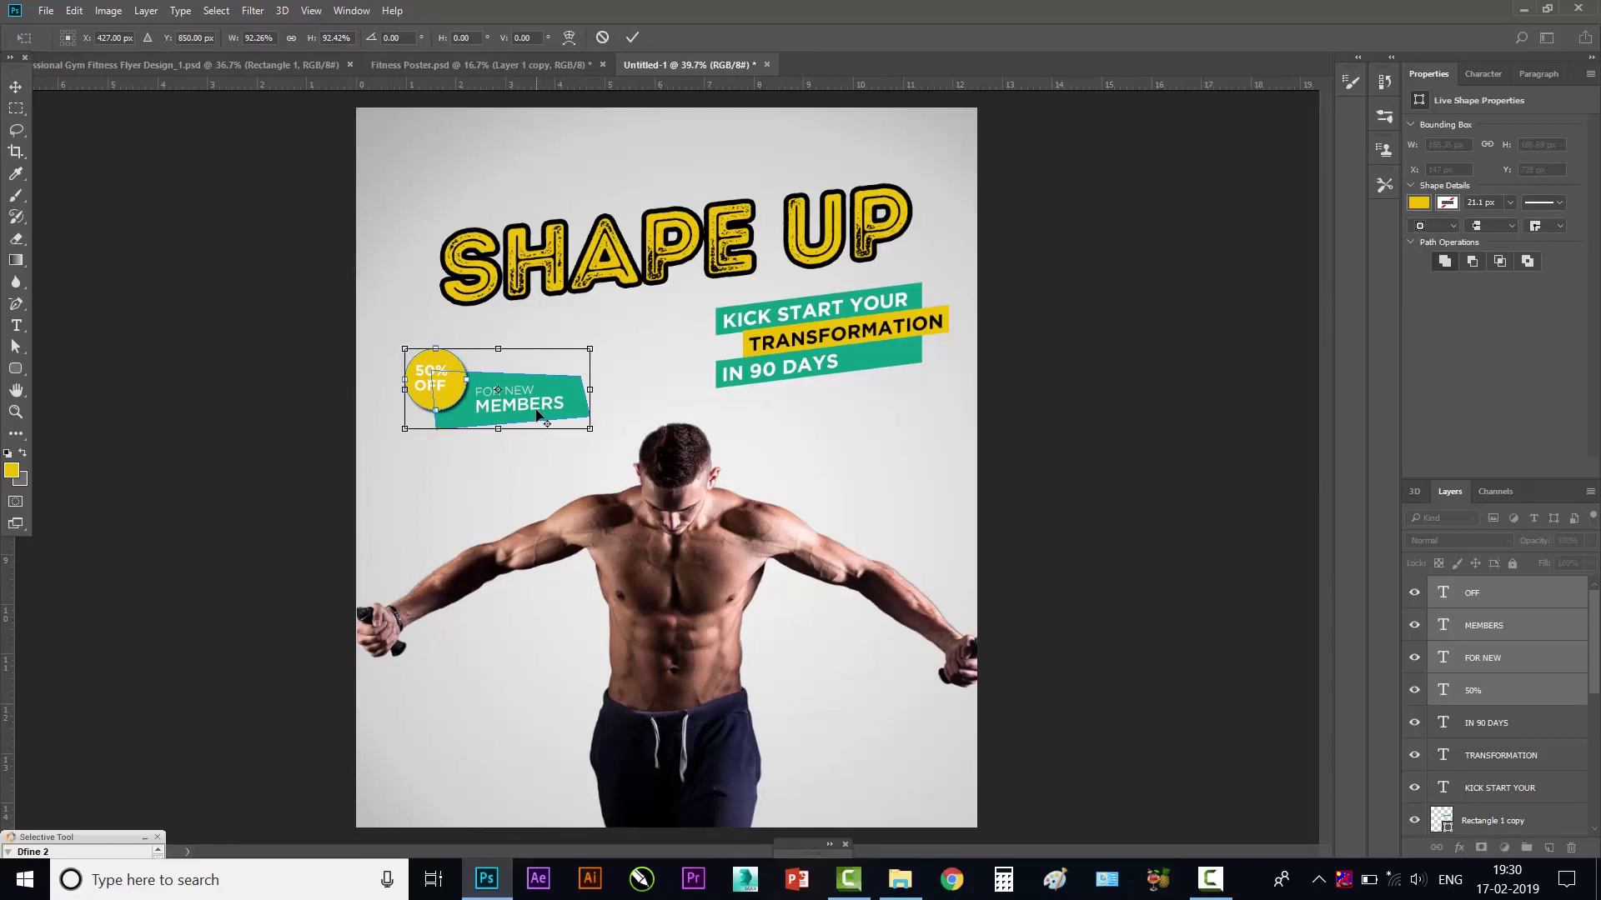
scroll(538, 415, "up", 3)
scroll(538, 414, "down", 3)
left_click_drag(561, 396, 558, 392)
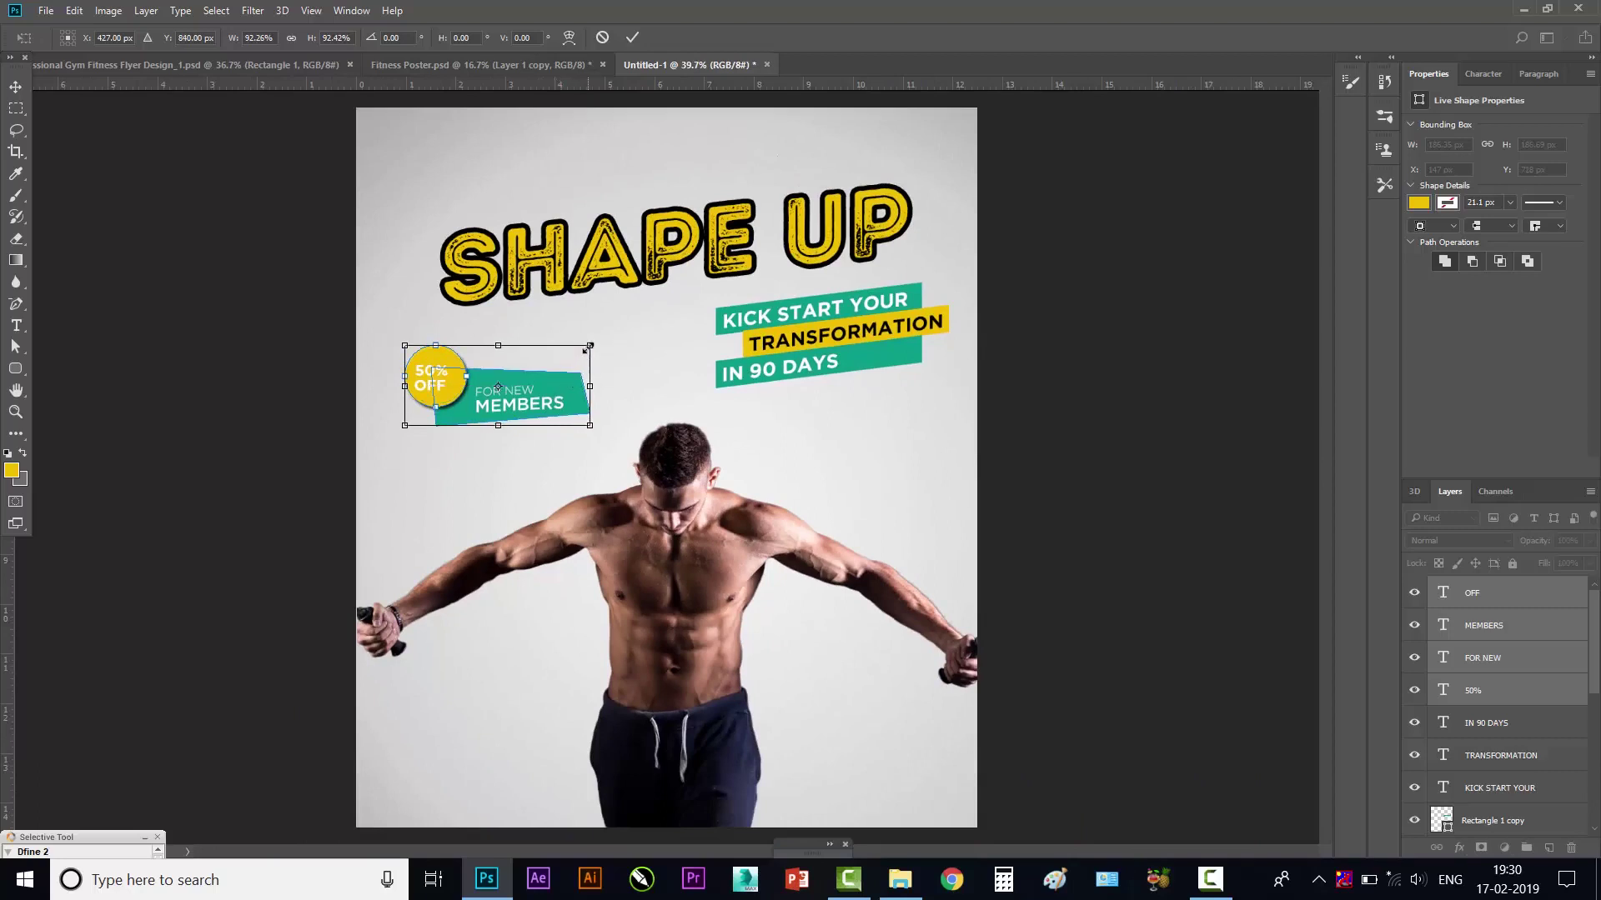
left_click_drag(588, 345, 585, 349)
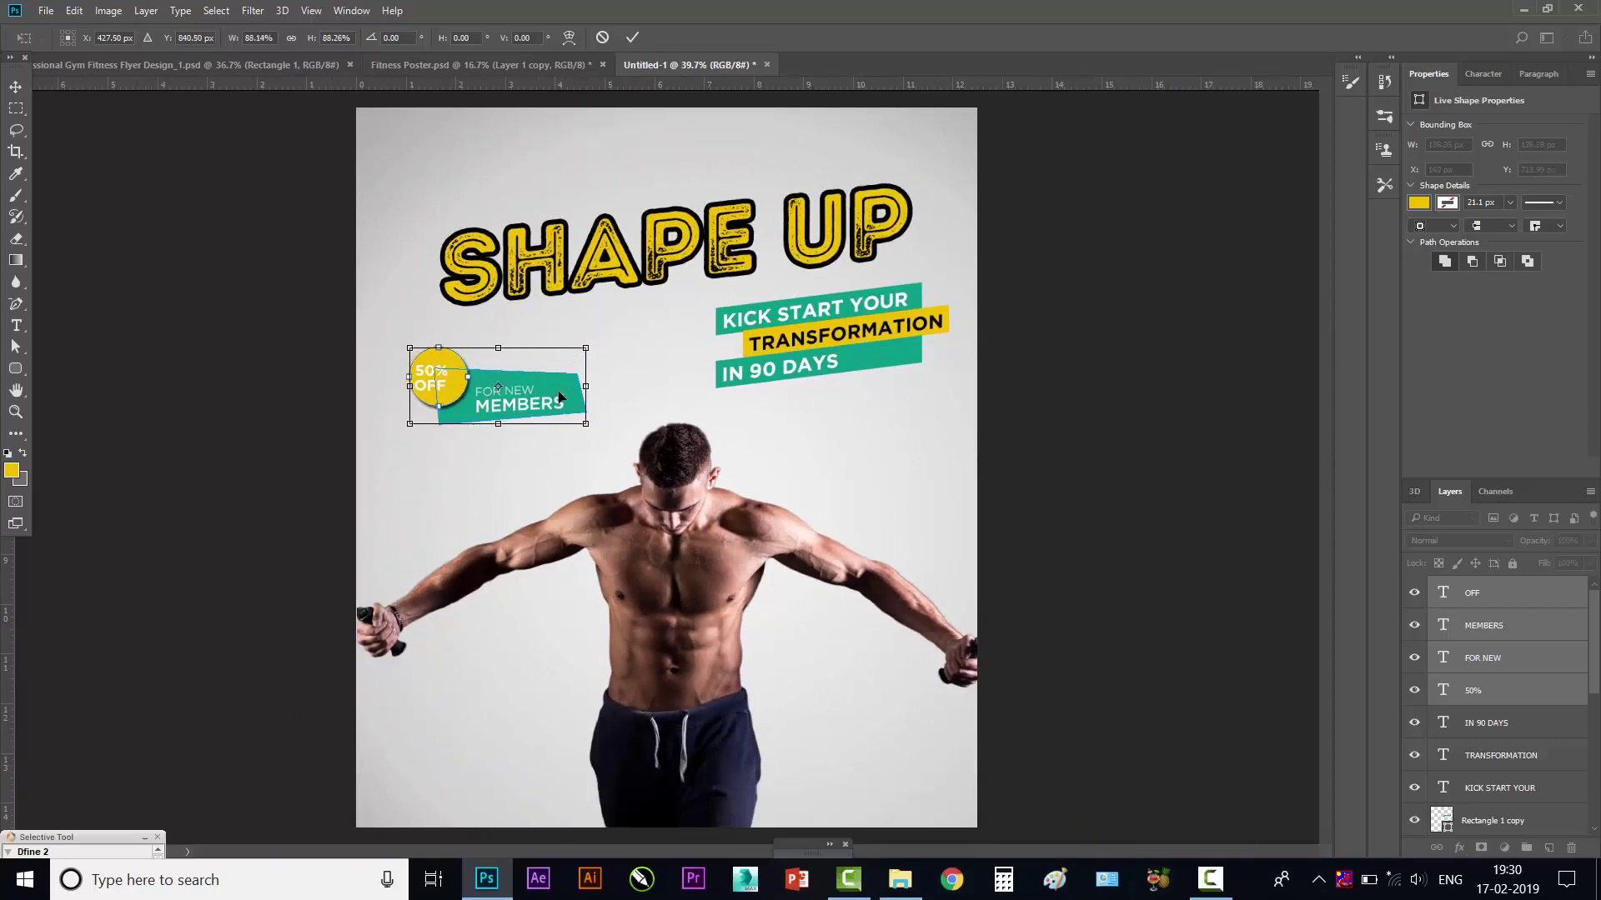
left_click_drag(559, 392, 557, 389)
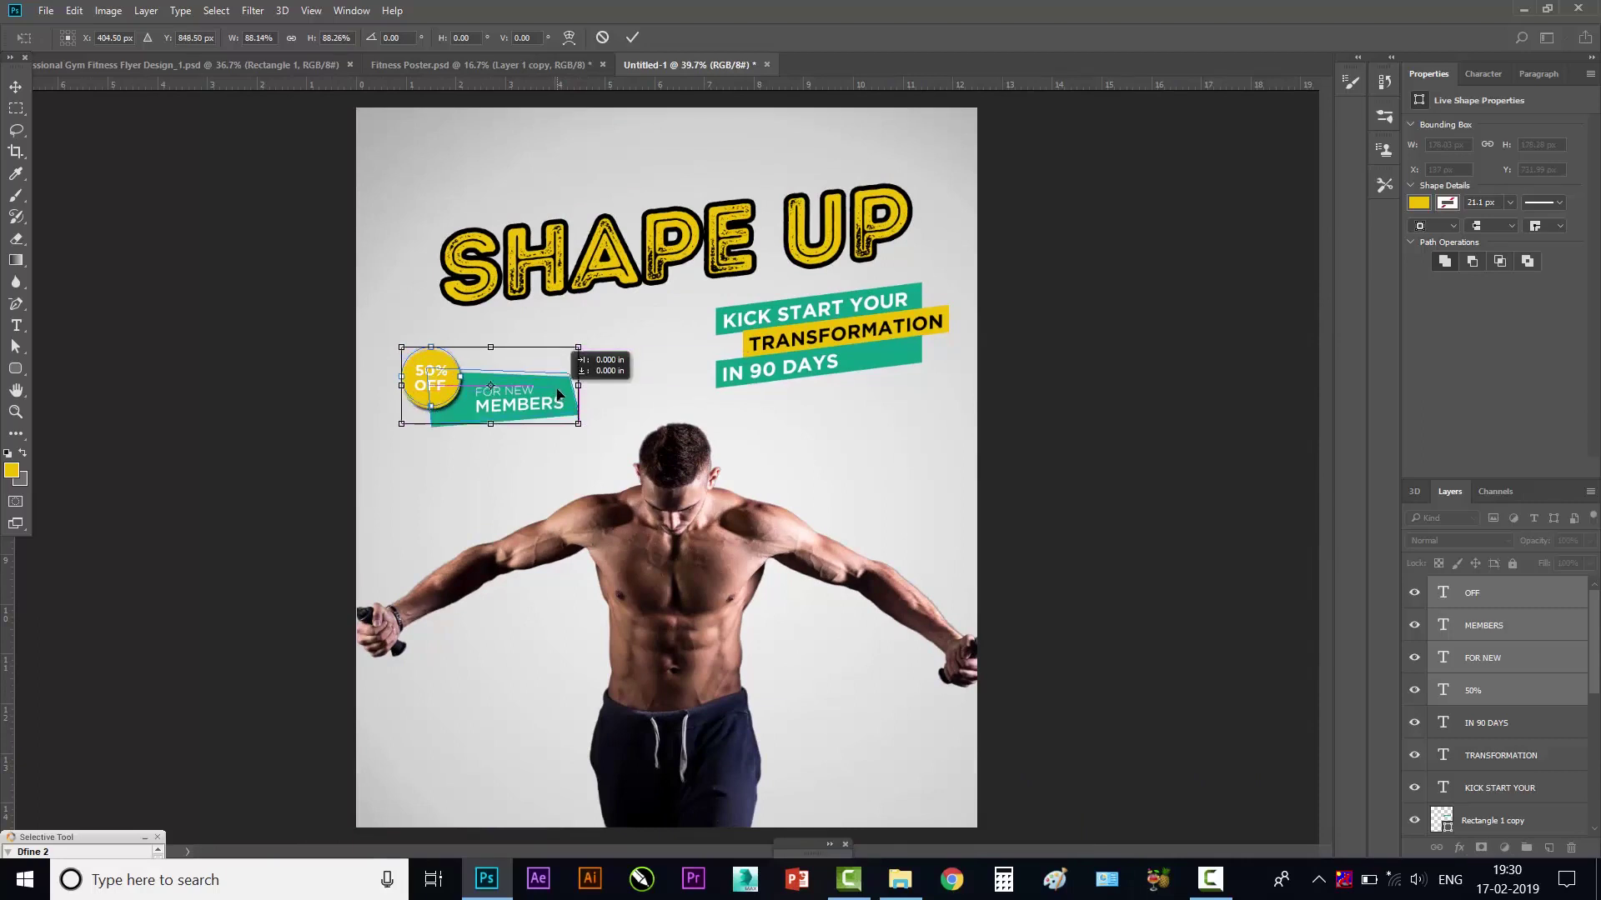
key("Return")
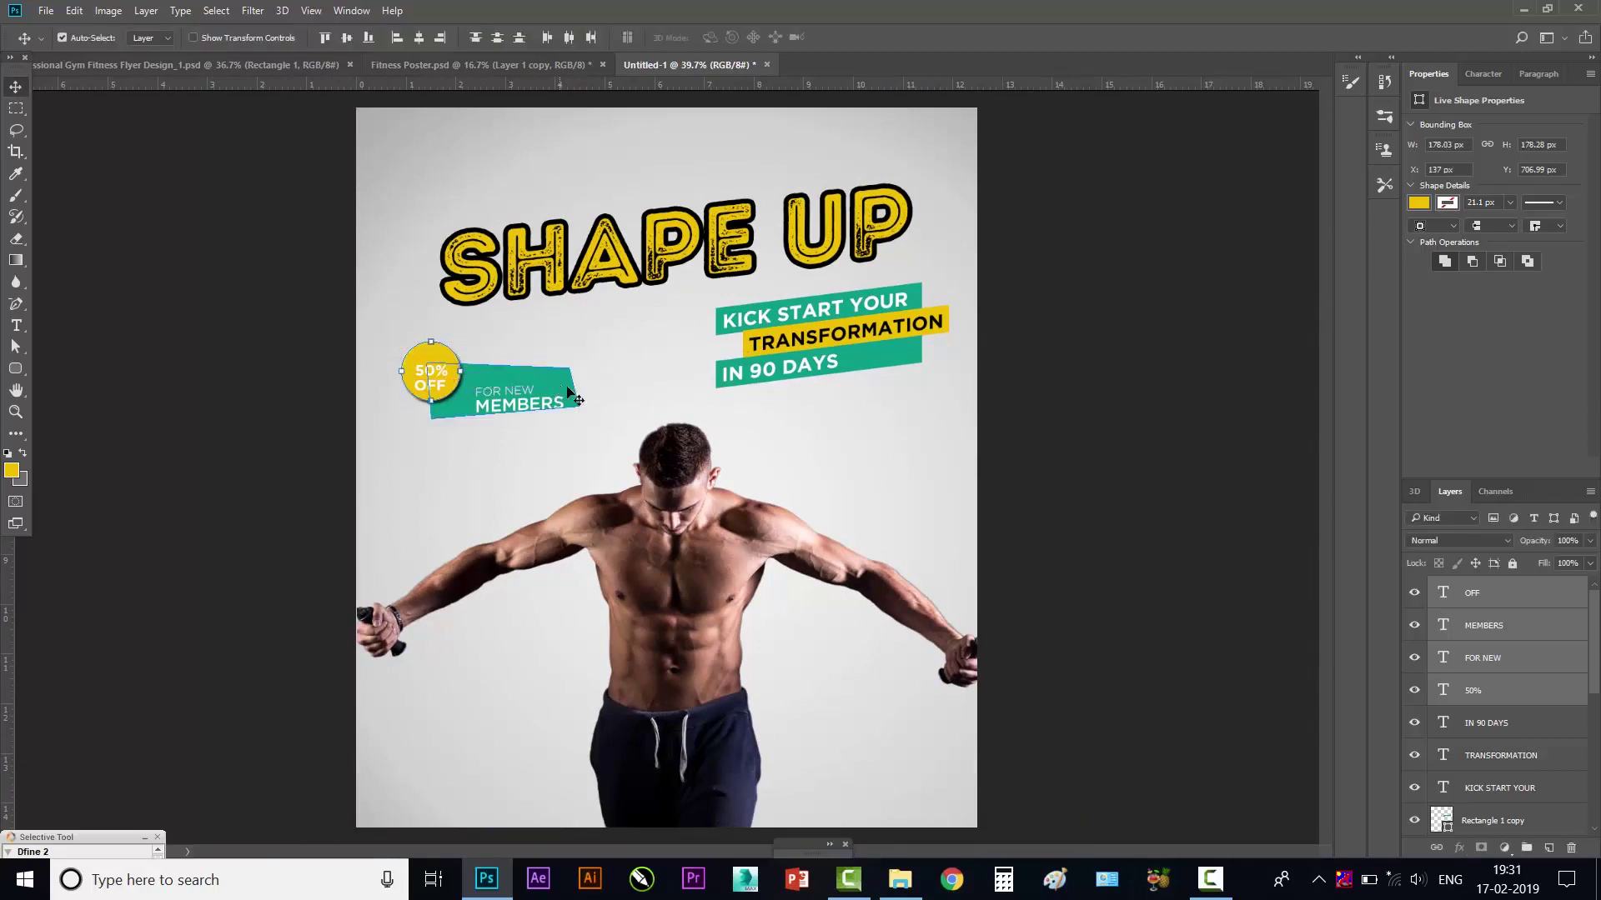
- Move the FOR NEW and MEMBERS lines up-left on the green banner
left_click(267, 379)
scroll(487, 421, "up", 3)
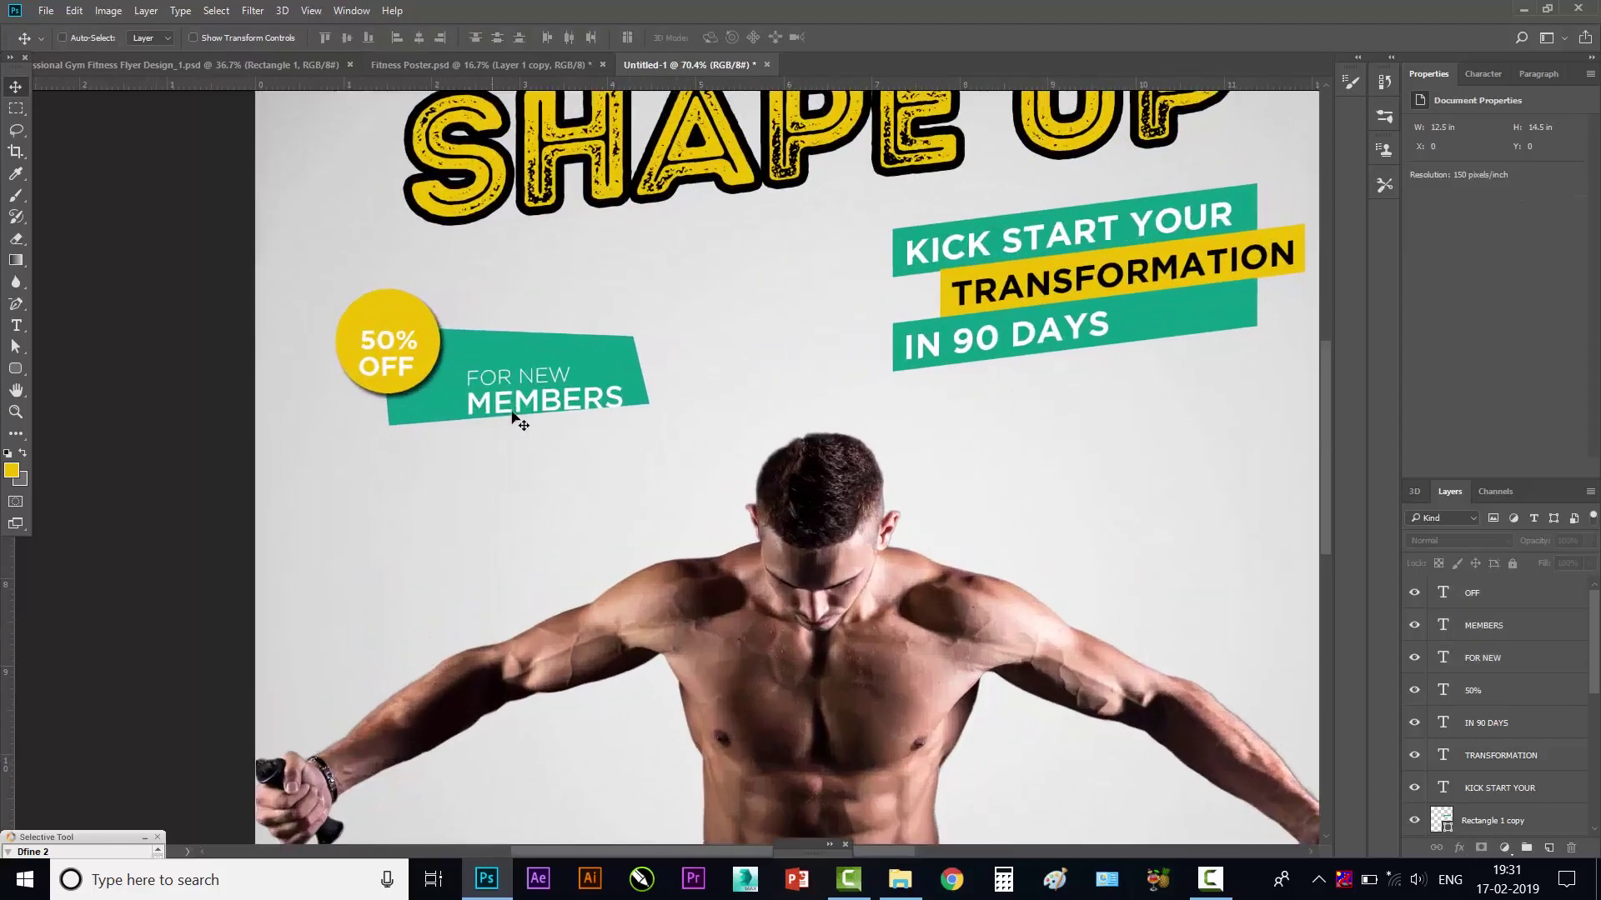
left_click(524, 405, "ctrl")
left_click(525, 382, "shift")
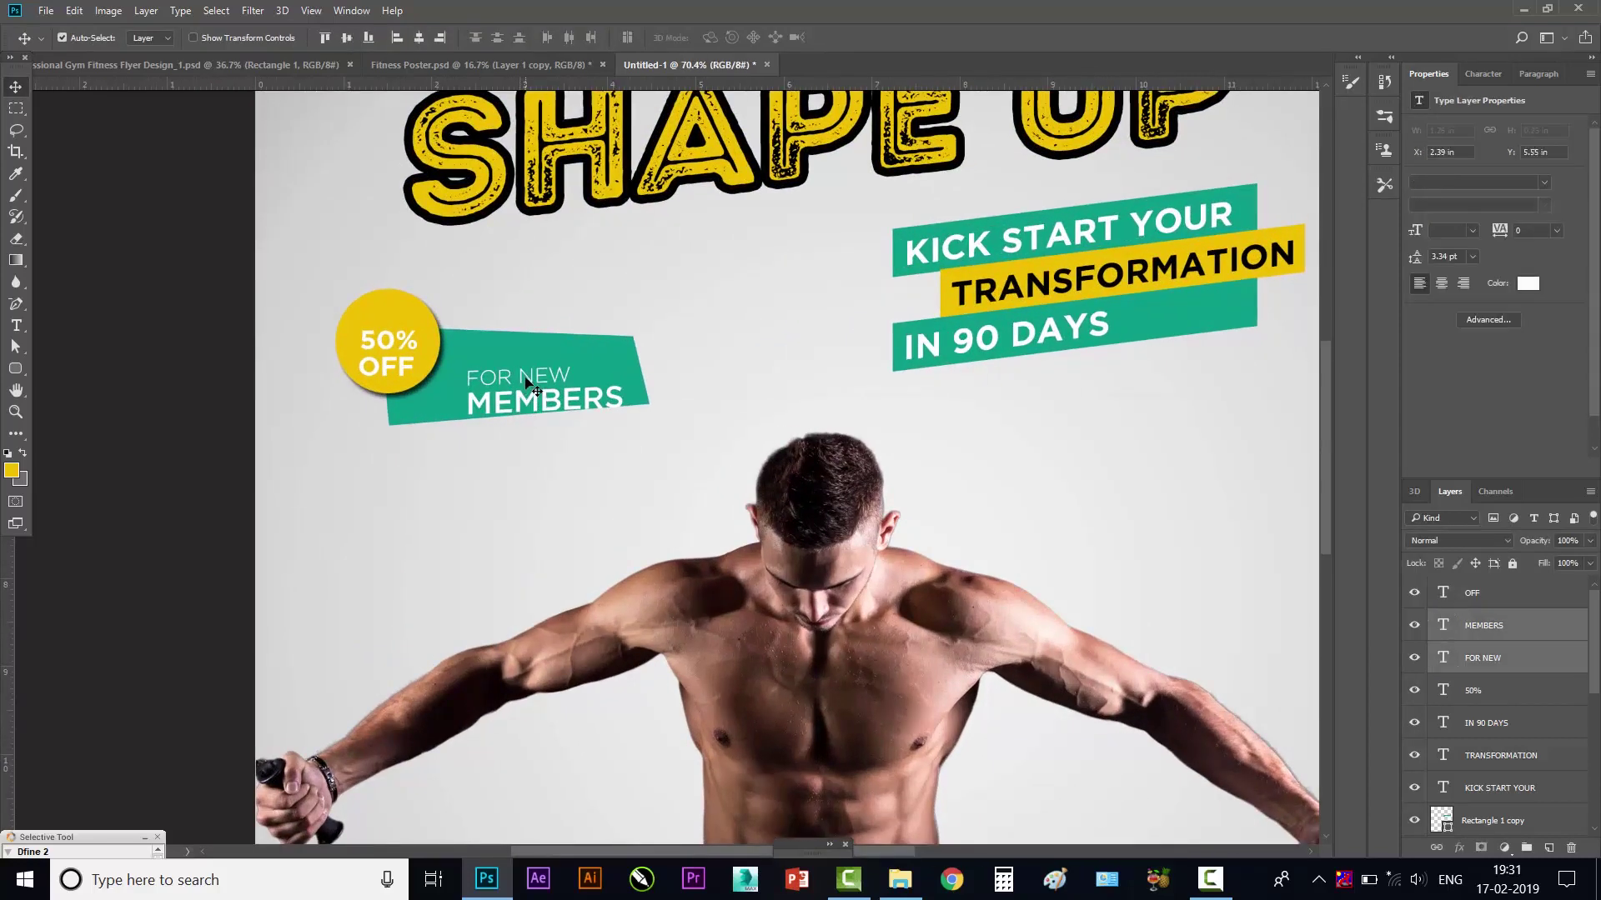
left_click_drag(515, 371, 505, 357)
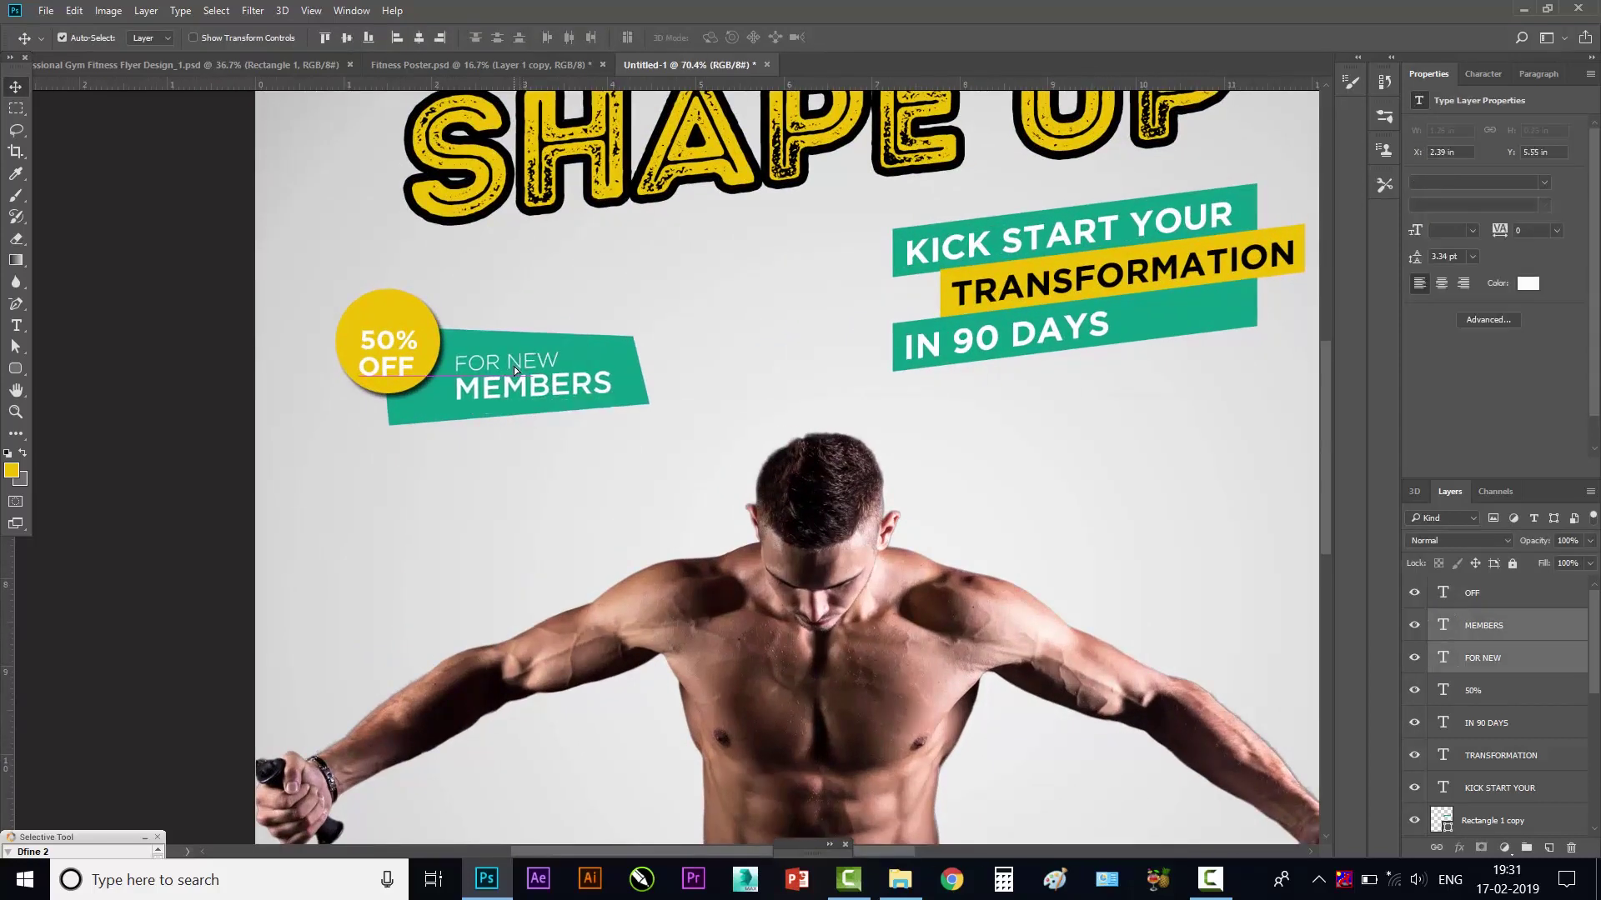
left_click(553, 404)
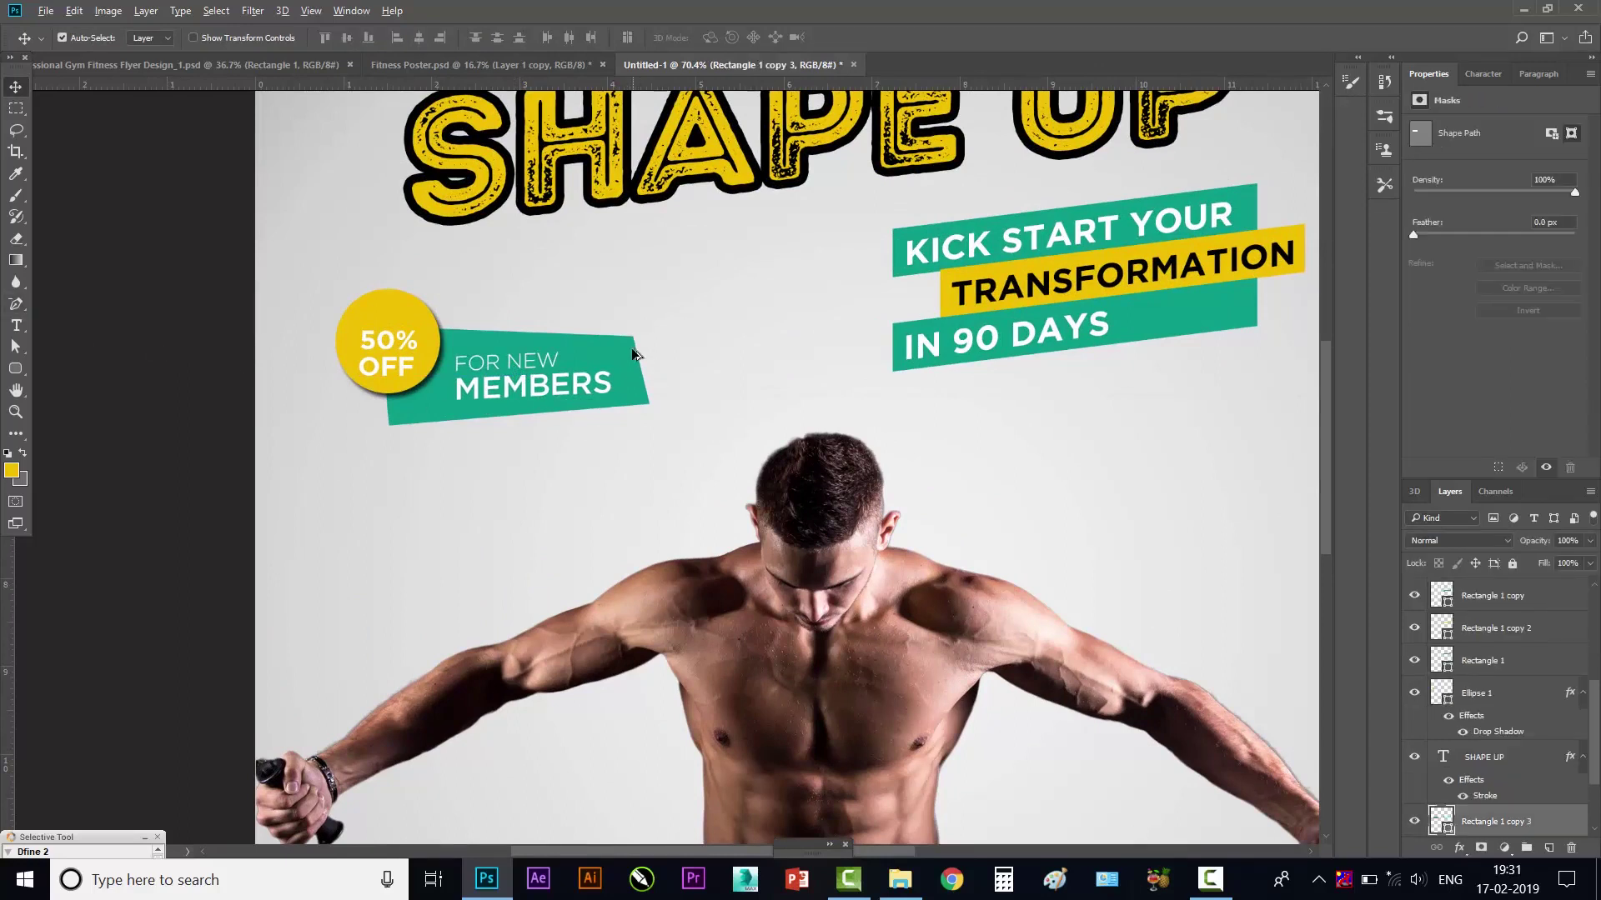
- Add a drop shadow to the green FOR NEW MEMBERS banner
left_click(1459, 848)
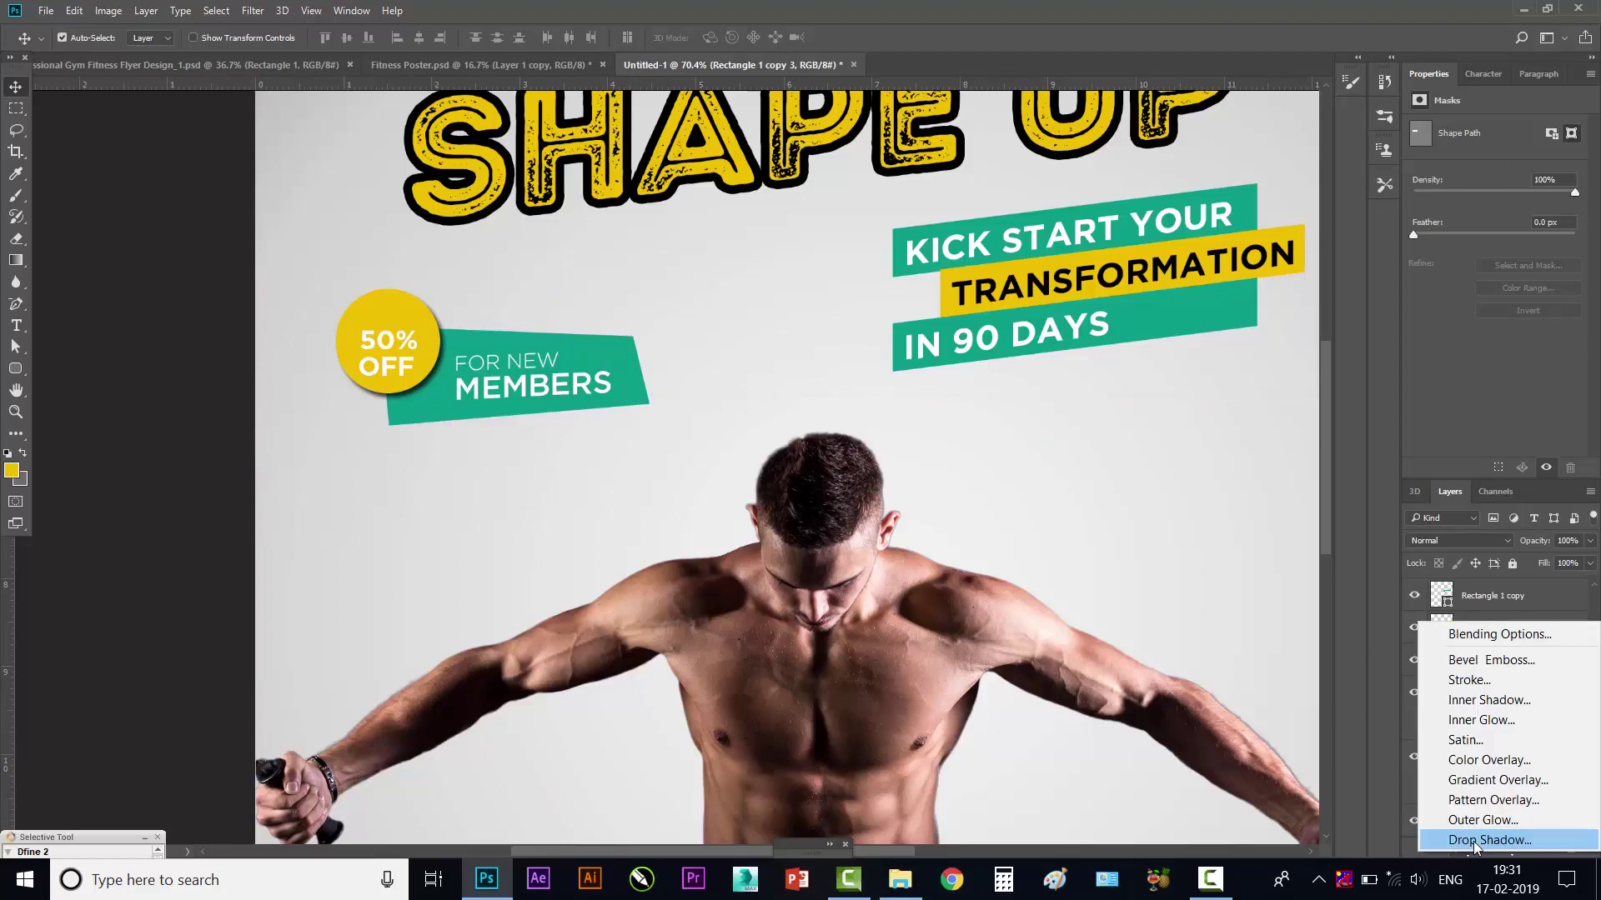
left_click(1474, 840)
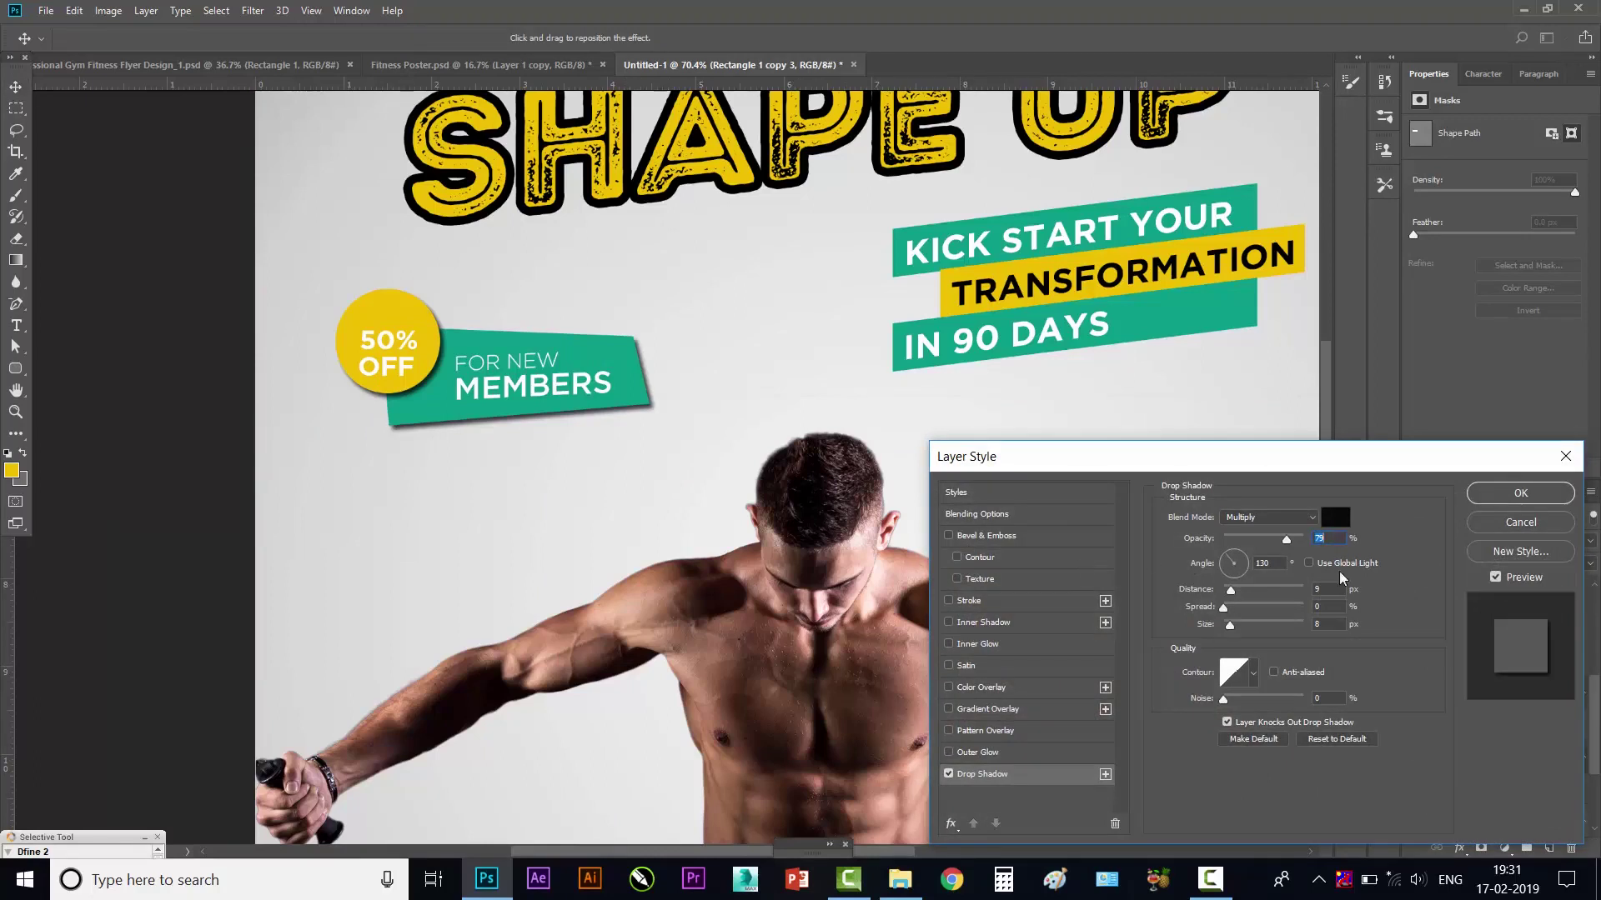
left_click(1521, 493)
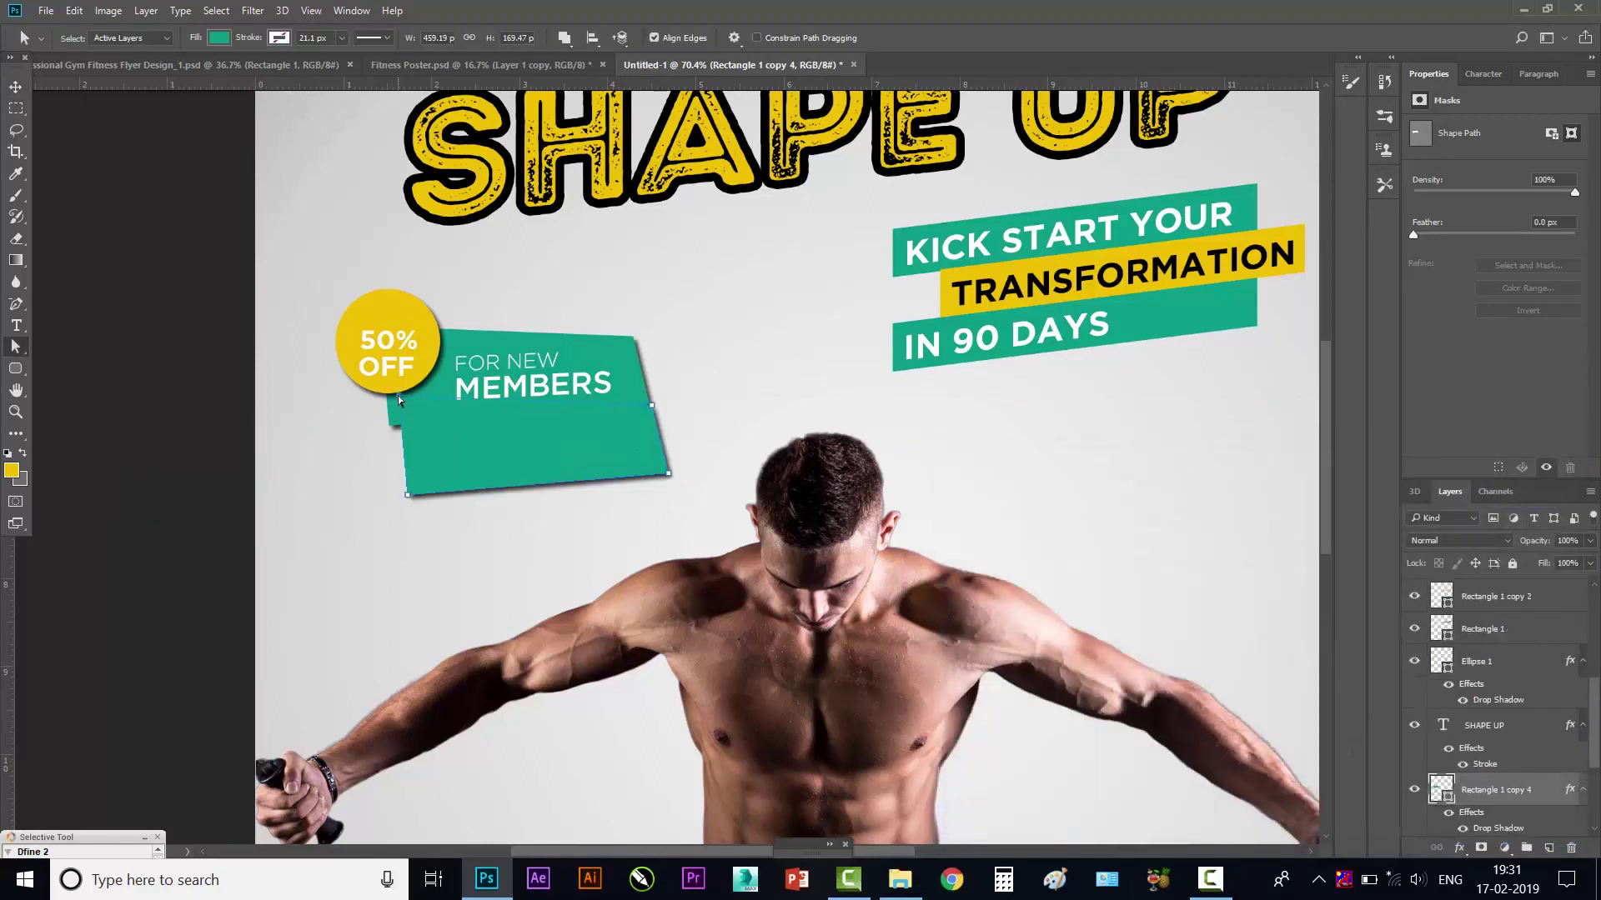
- Reshape a copied rectangle into a pointed tail wedge and place it behind the banner
mouse_move(595, 434)
left_mouse_down()
mouse_move(571, 413)
mouse_move(650, 402)
left_mouse_up()
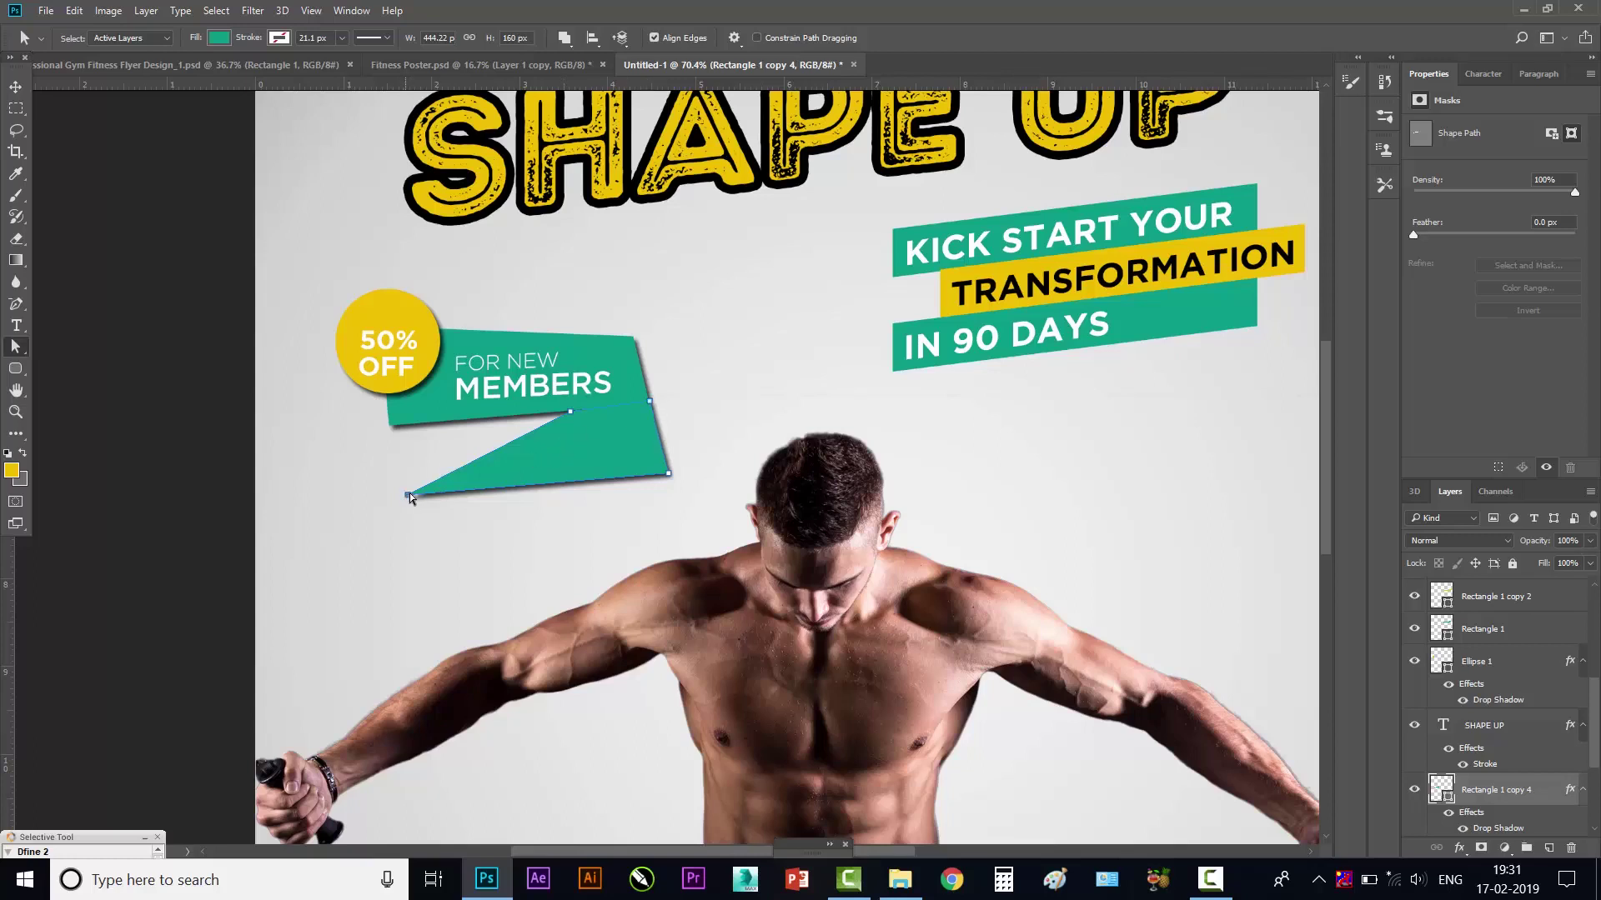
left_click_drag(515, 481, 508, 478)
left_click_drag(669, 476, 654, 496)
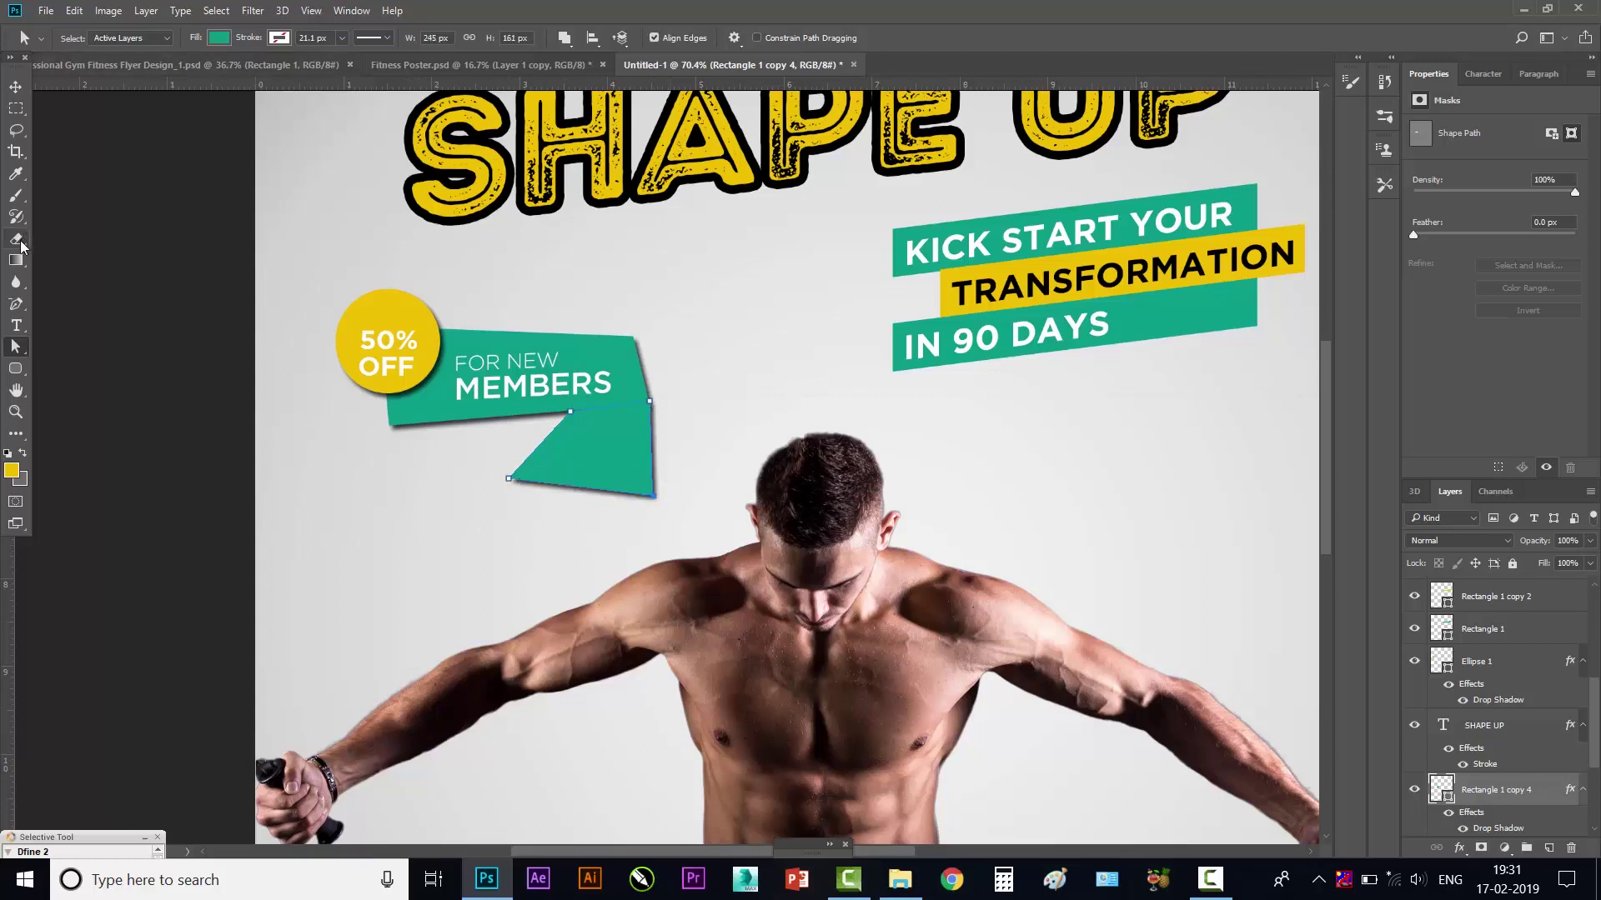
key("Delete")
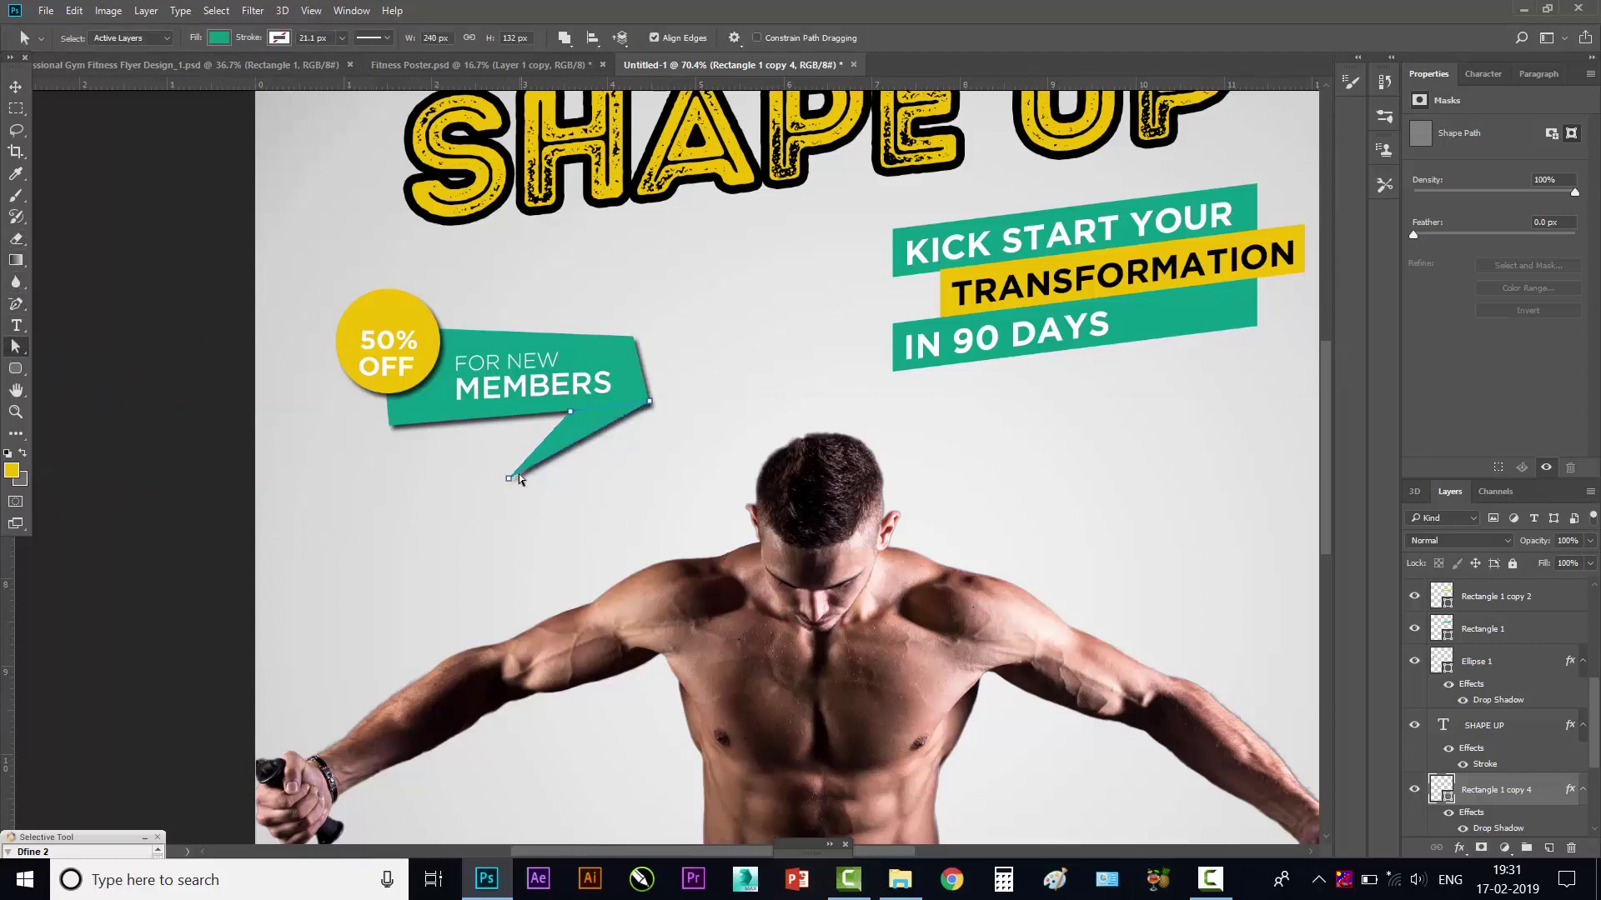
left_click_drag(510, 483, 564, 463)
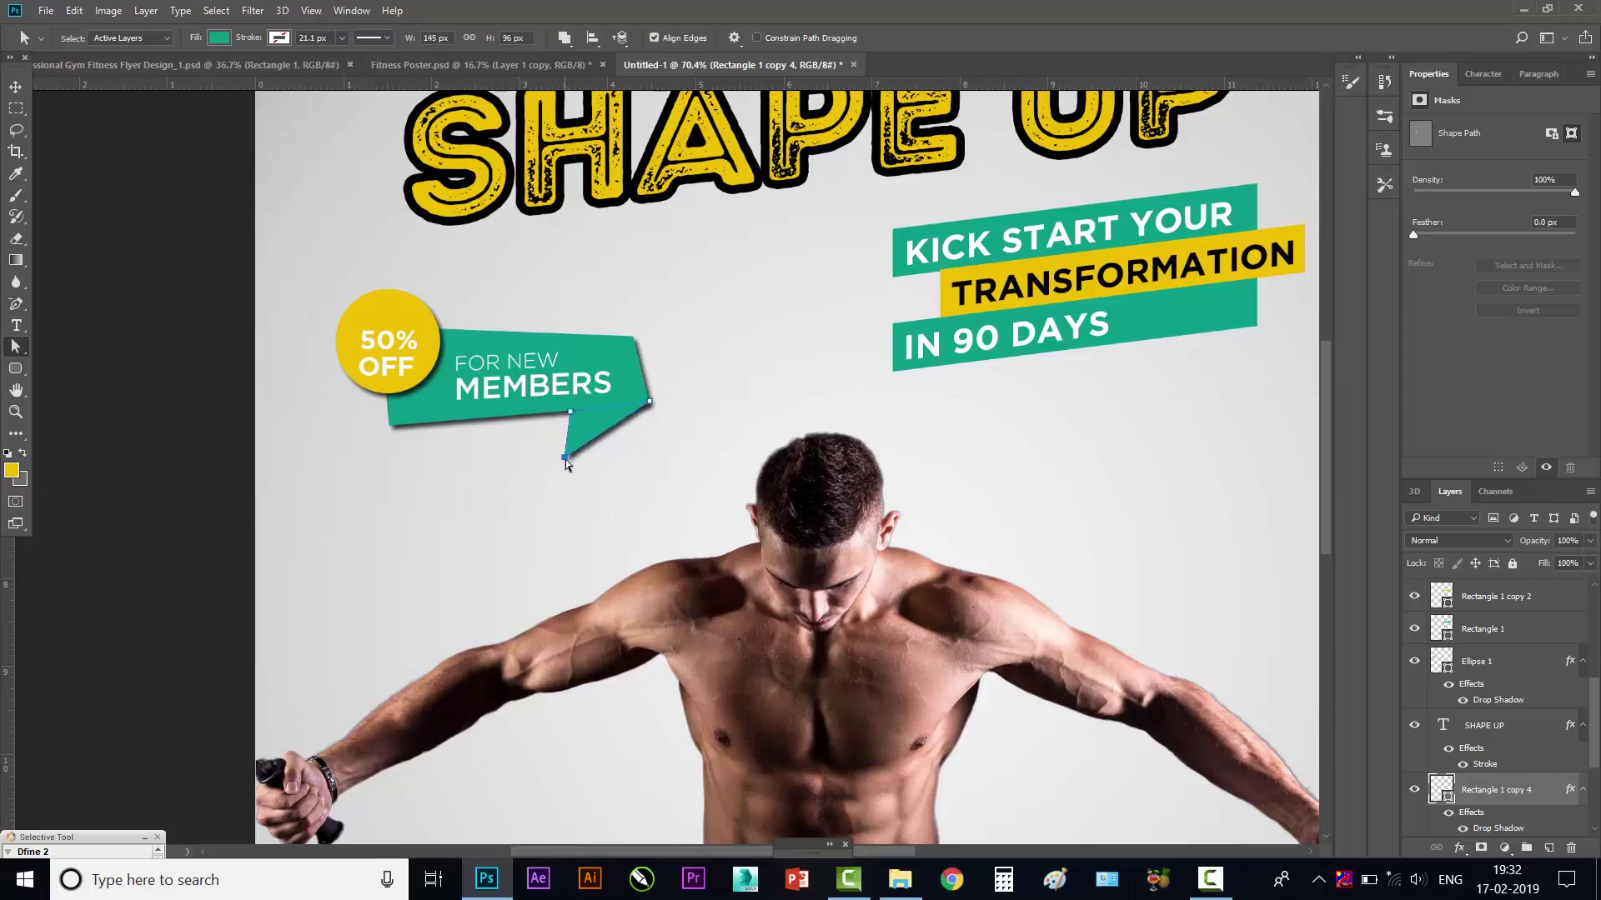
left_click_drag(565, 459, 595, 466)
left_click(16, 85)
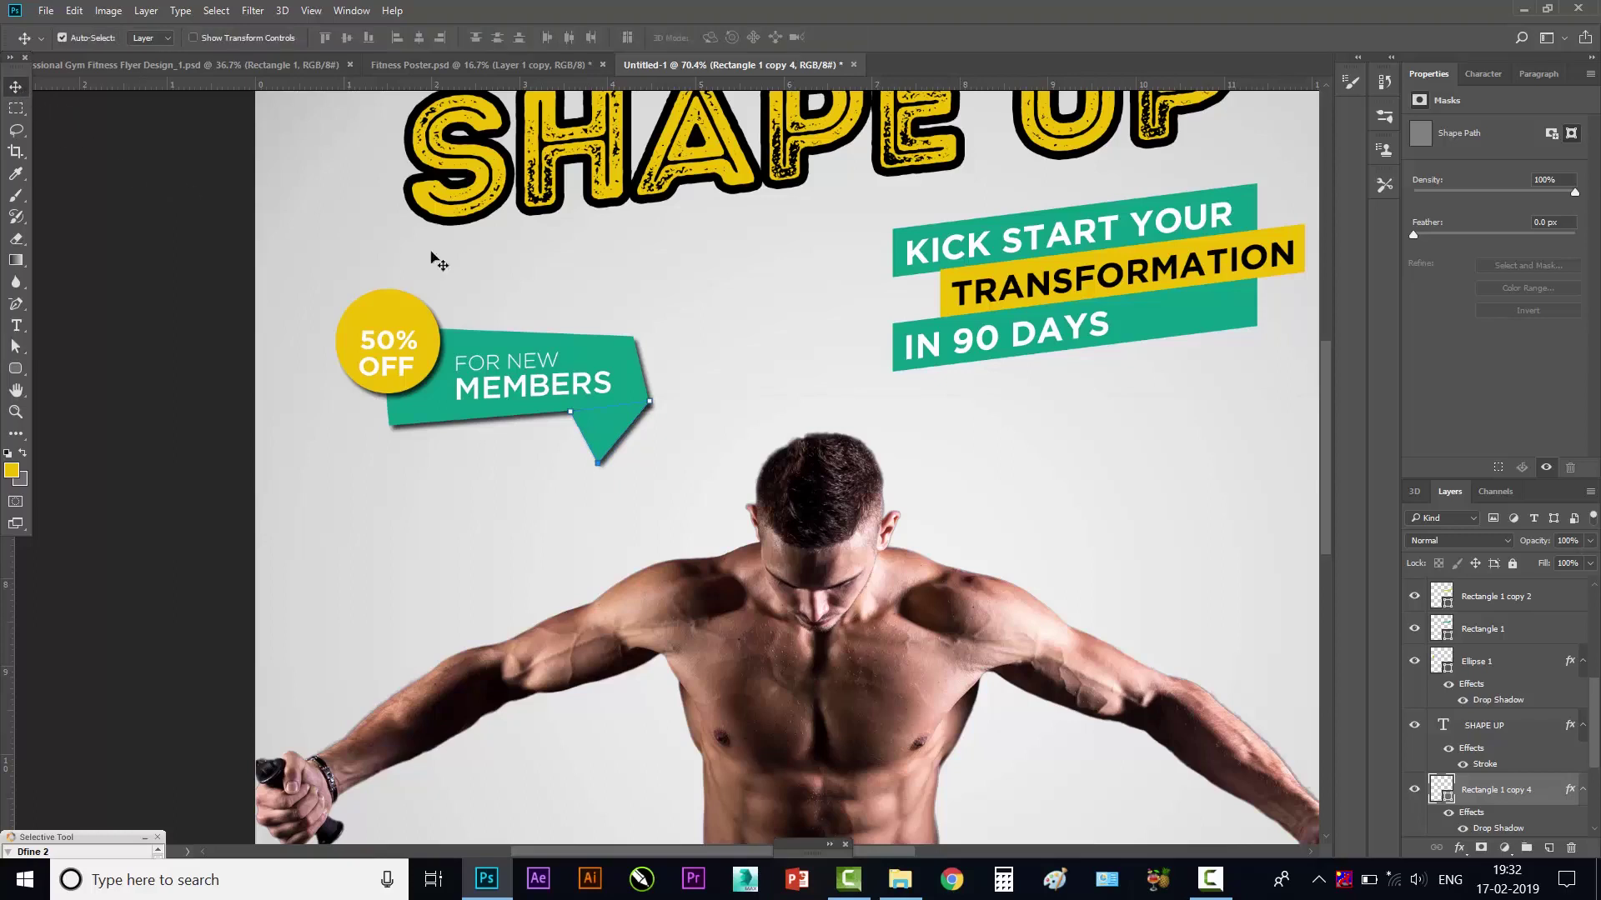
left_click(621, 417)
key("ctrl+j")
key("ctrl+bracketleft")
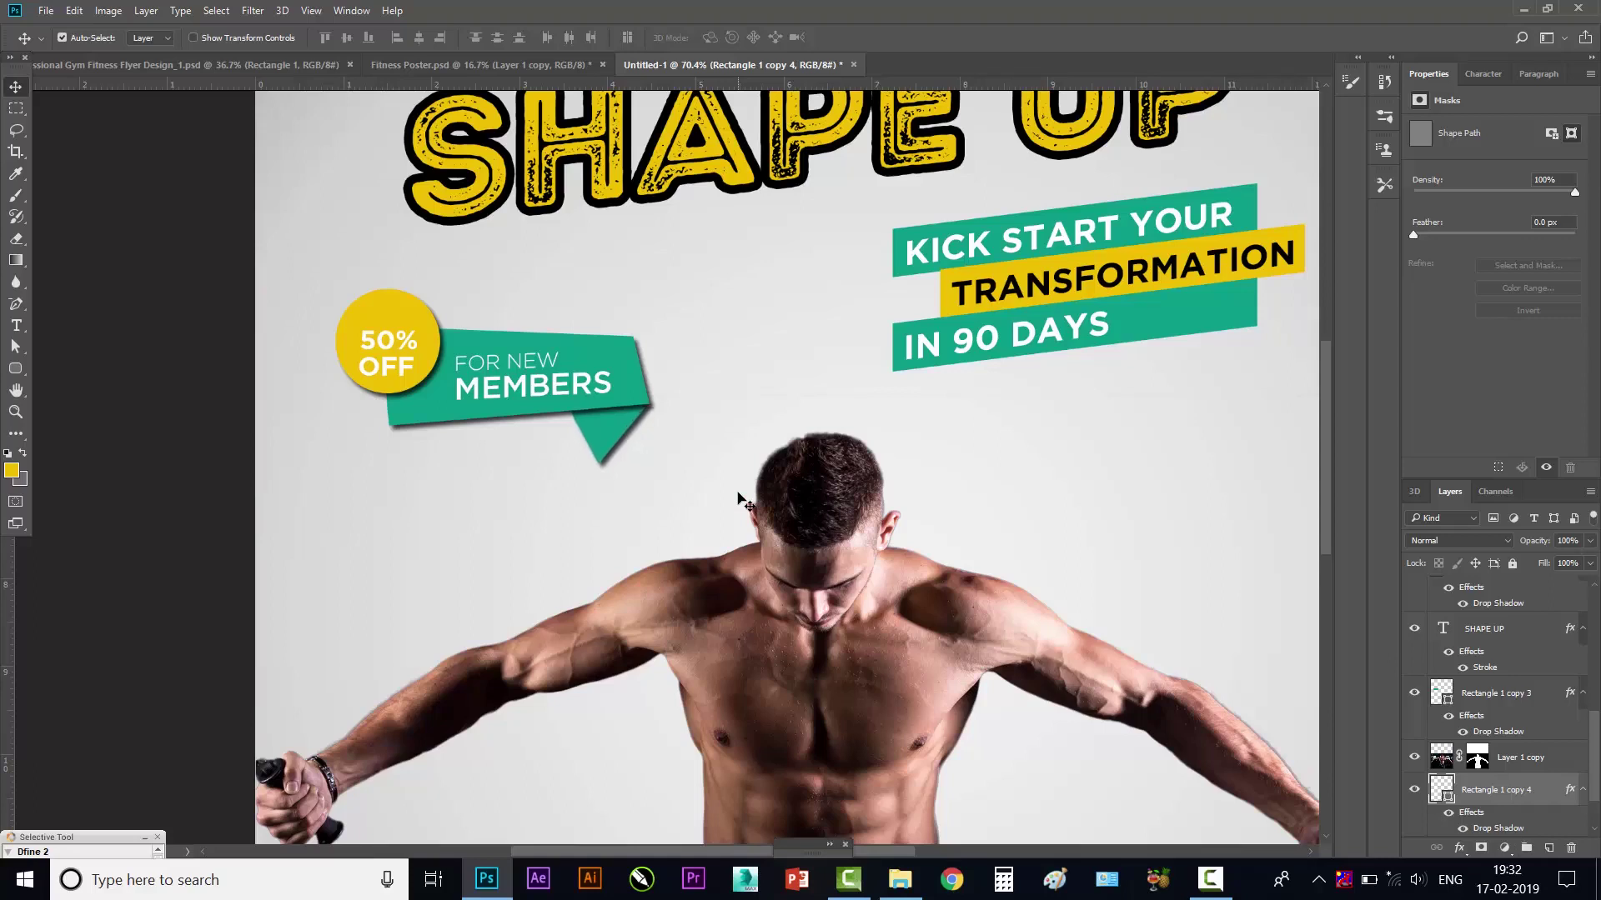
- Adjust the top-left anchor of the ribbon's tail
scroll(630, 403, "up", 2)
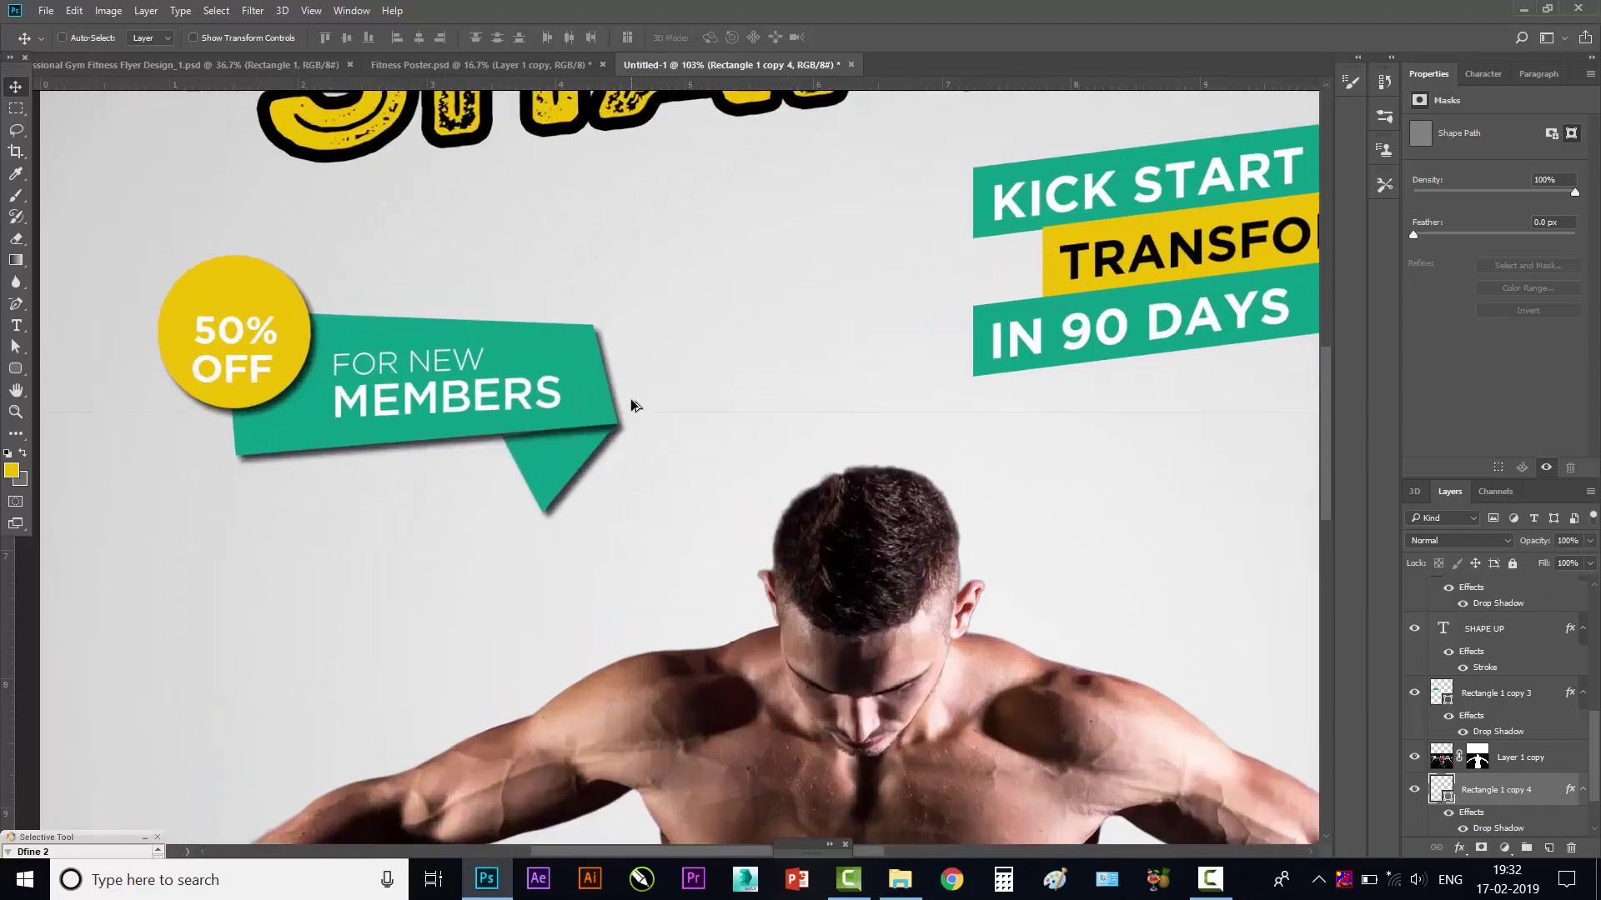
scroll(630, 403, "down", 2)
scroll(568, 441, "up", 2)
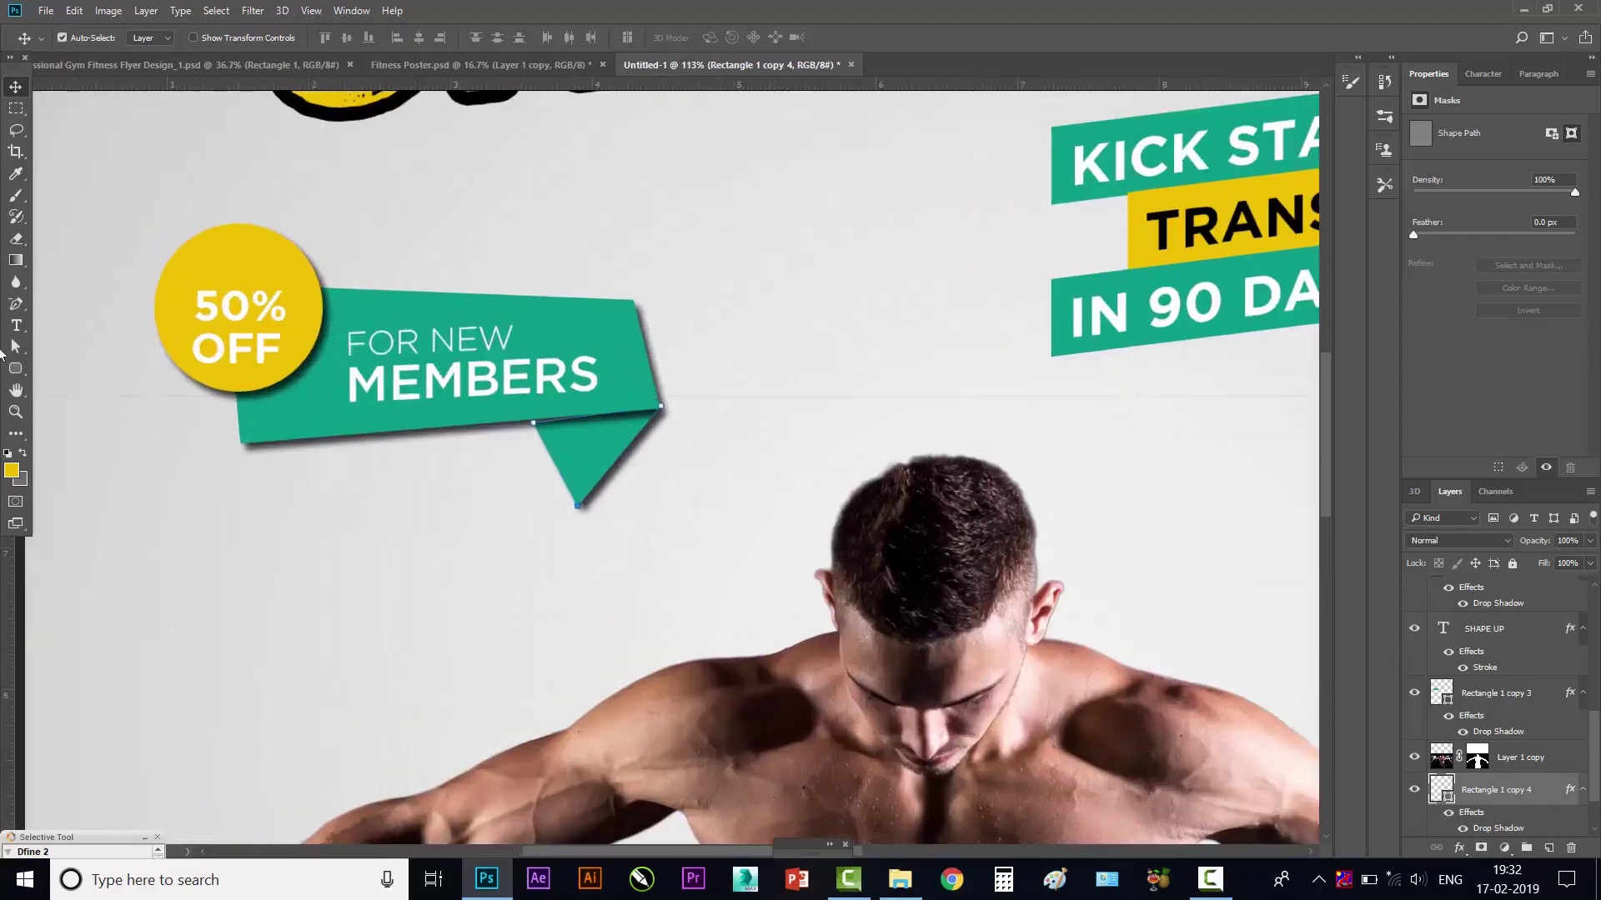
left_click(11, 349)
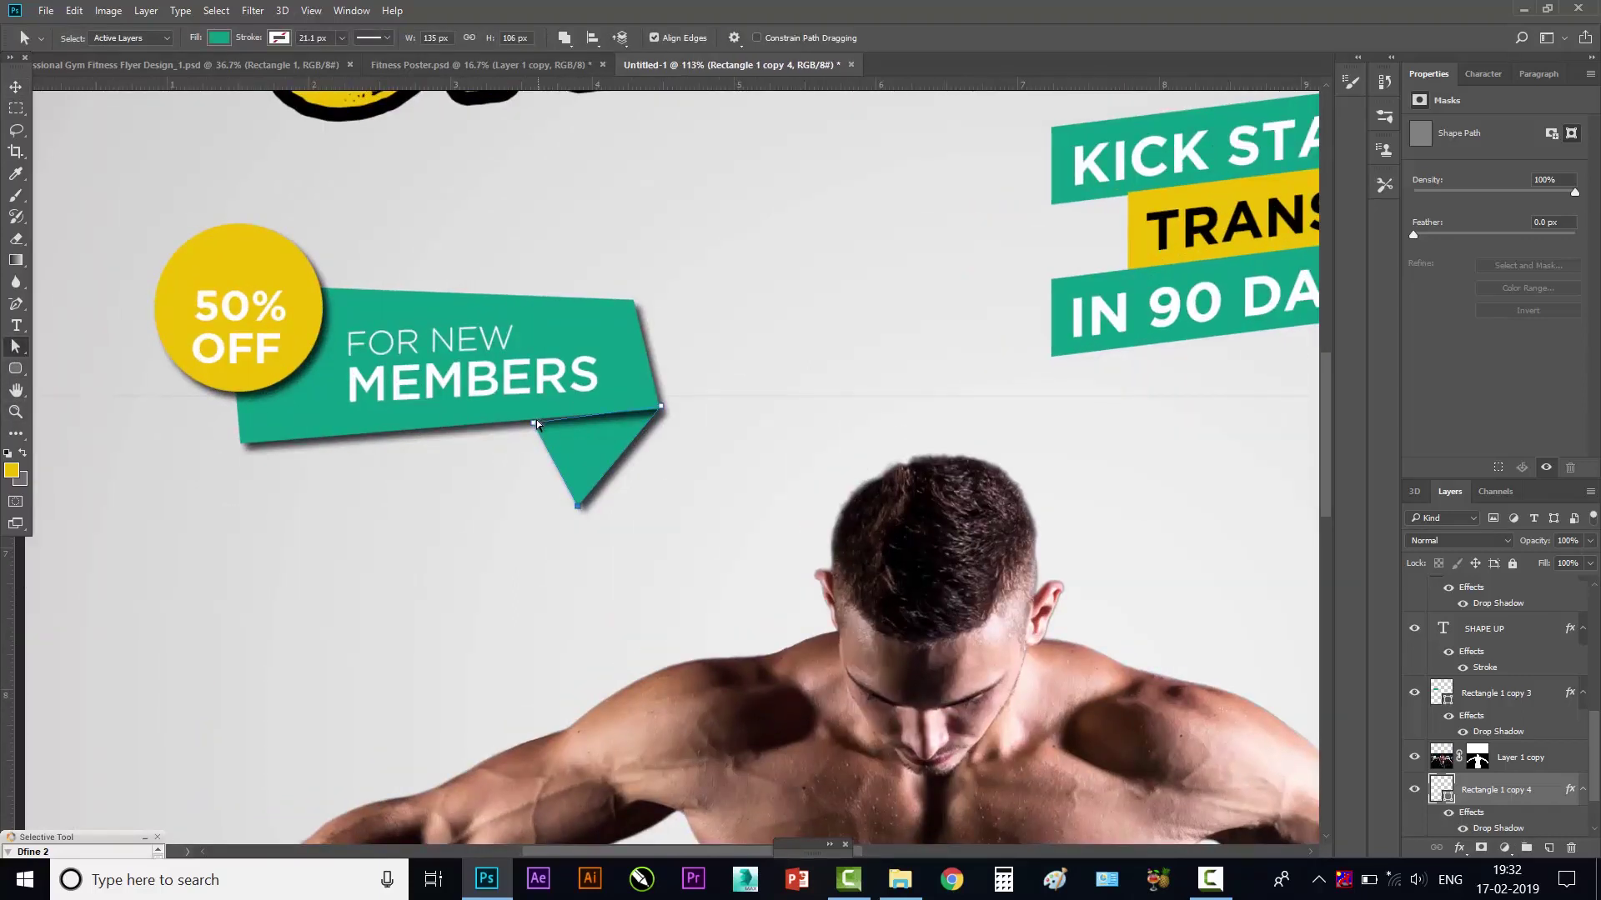
left_click_drag(533, 424, 529, 418)
left_click(15, 86)
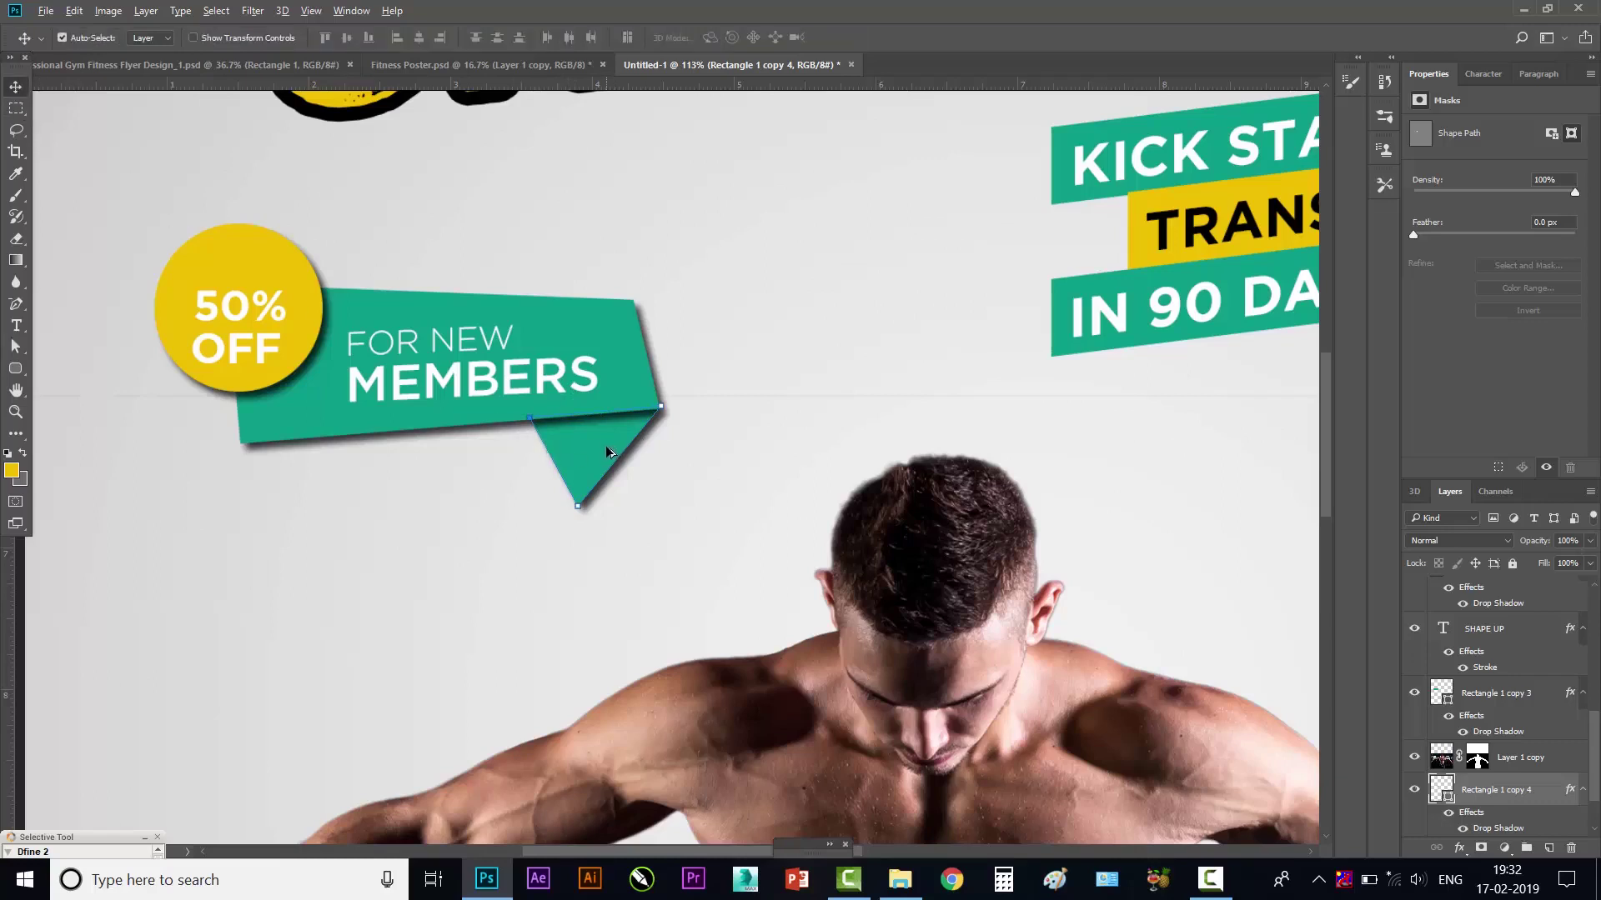
- Copy the green triangle and reshape it into a second fold under the first tail
left_click_drag(607, 452, 658, 565)
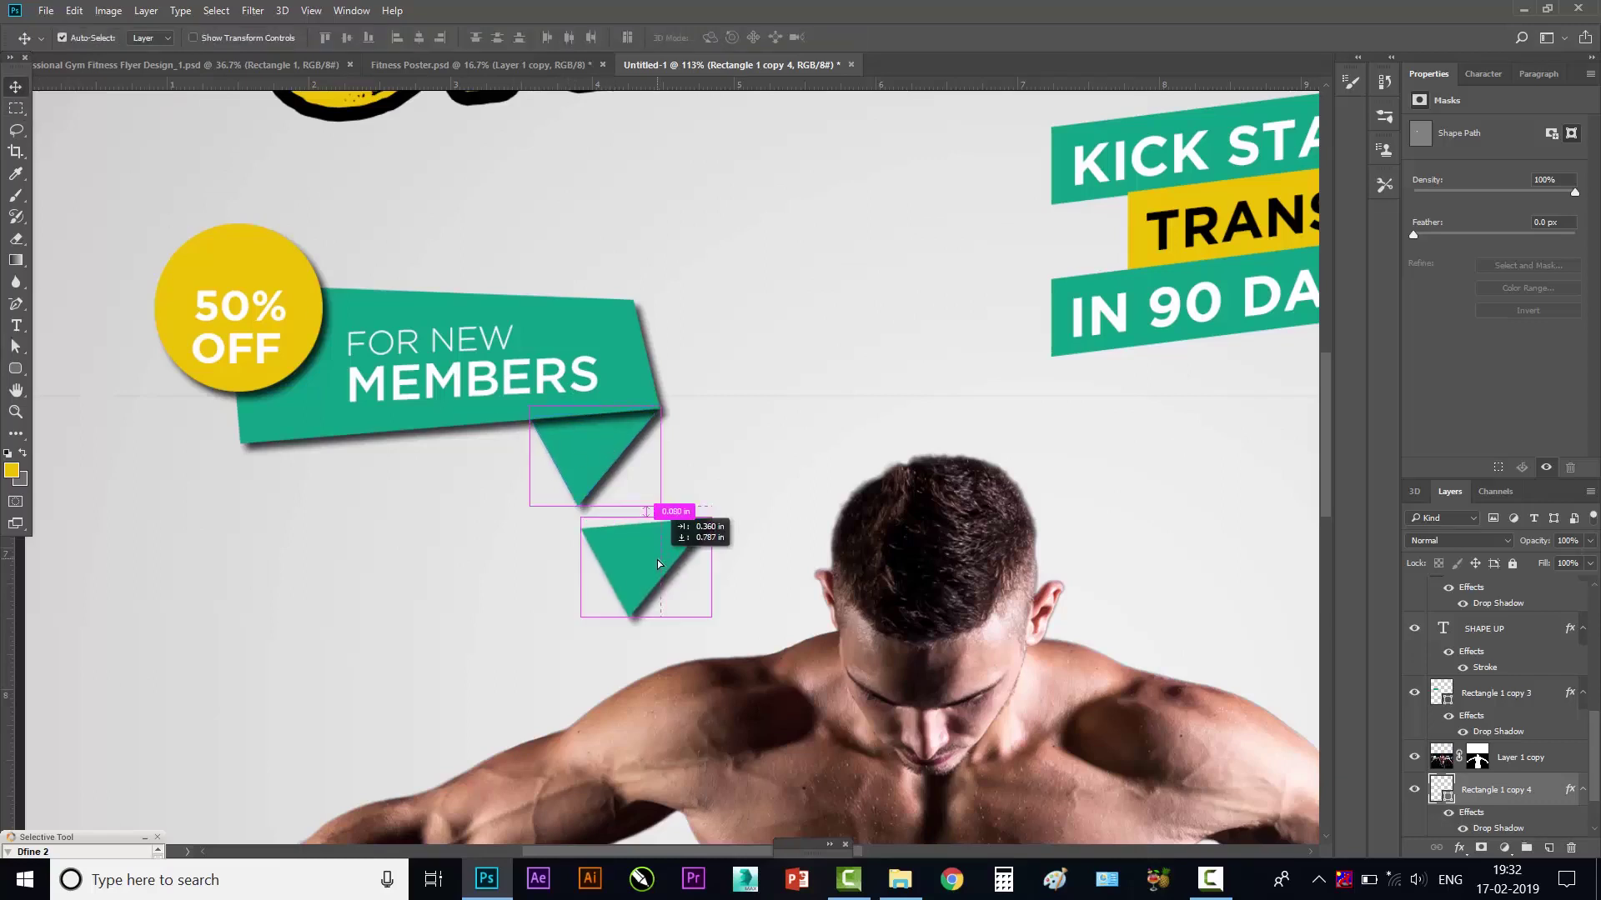
left_click_drag(658, 565, 658, 540)
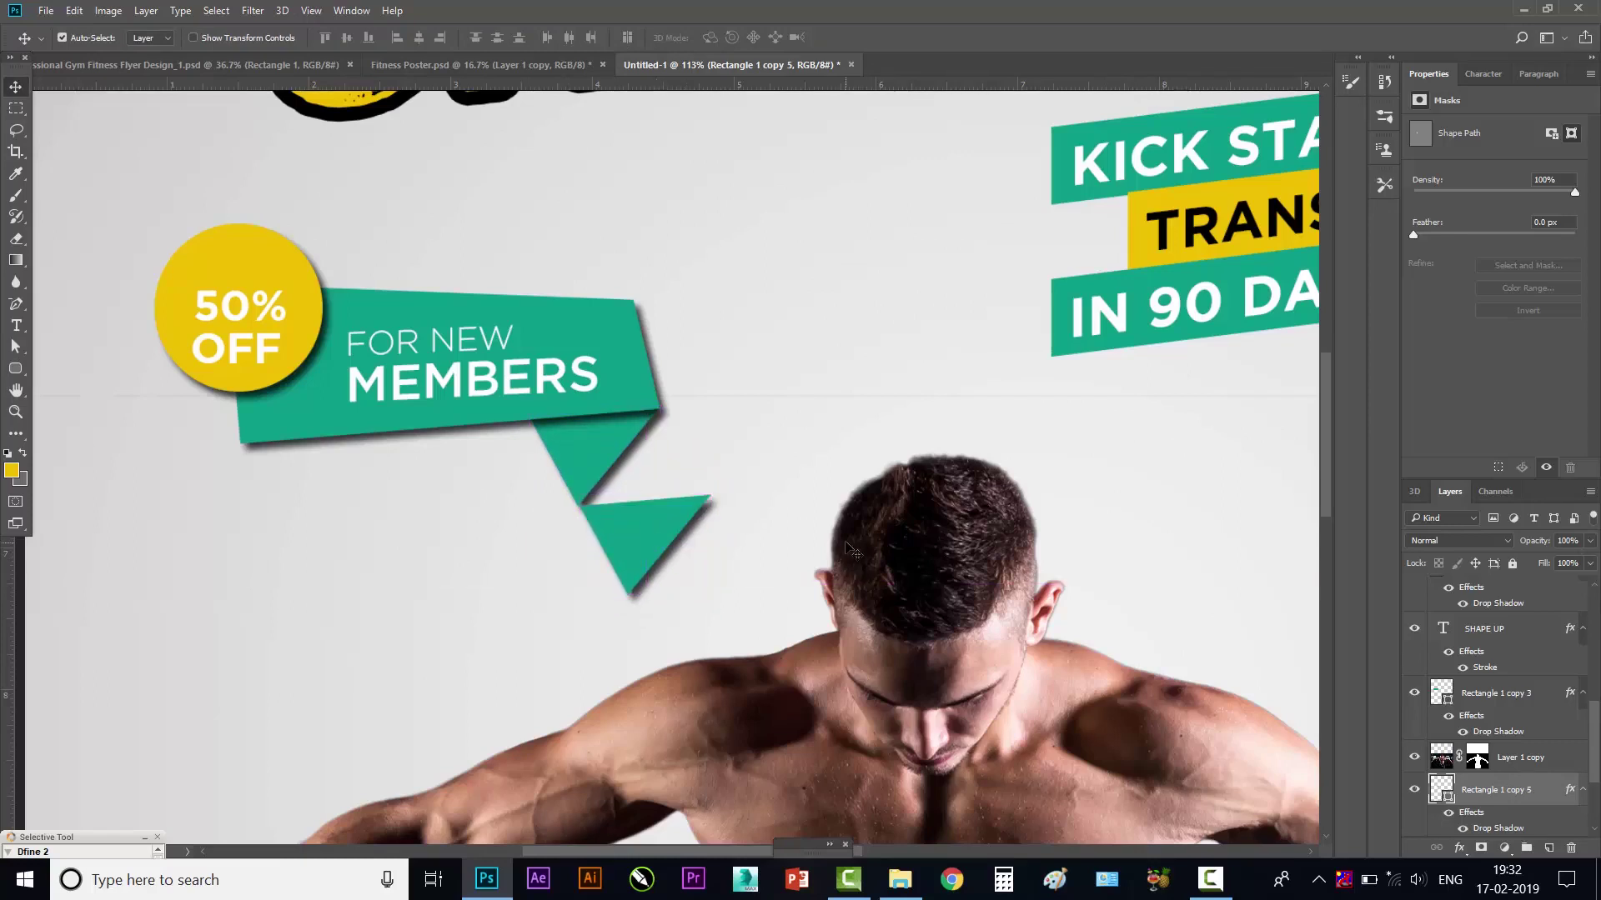
left_click(15, 347)
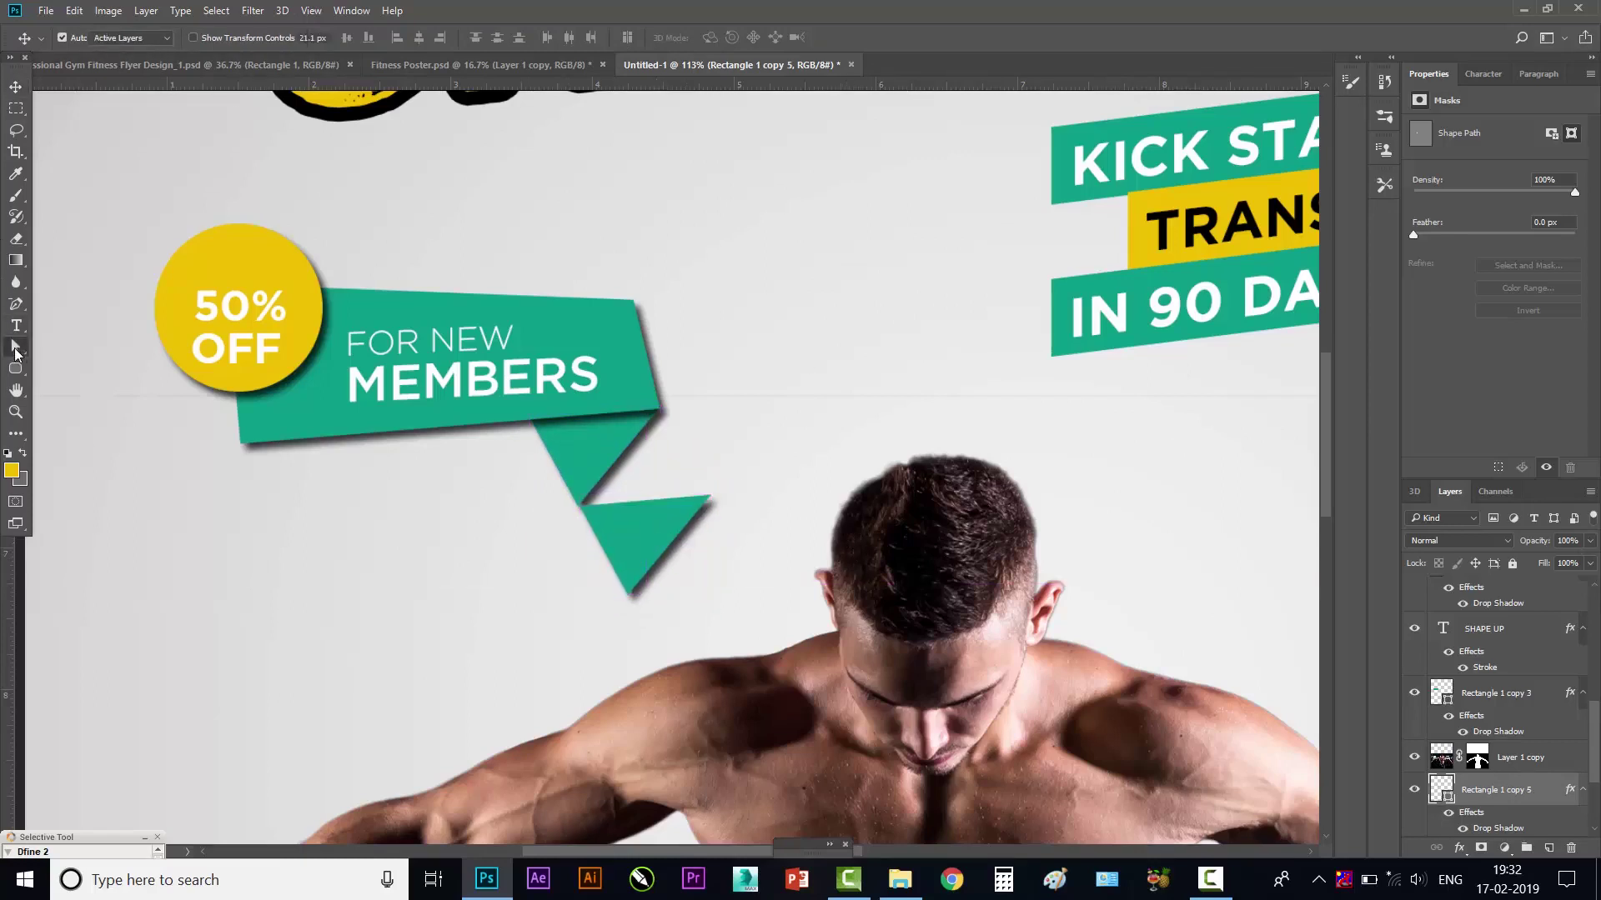
left_click(712, 495)
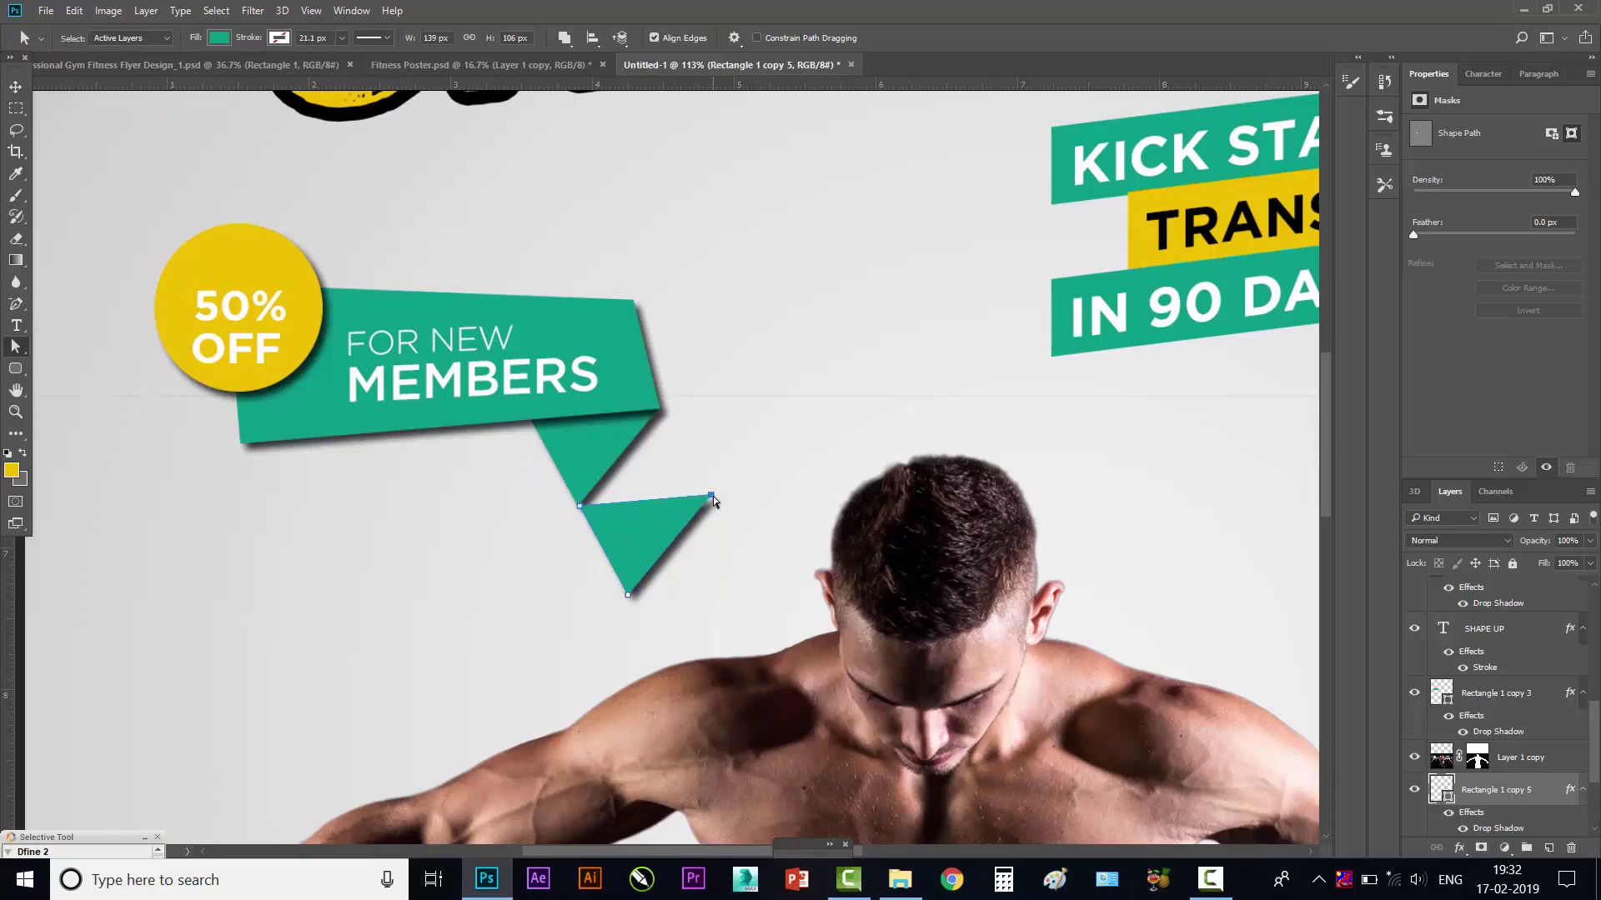
left_click_drag(712, 496, 632, 448)
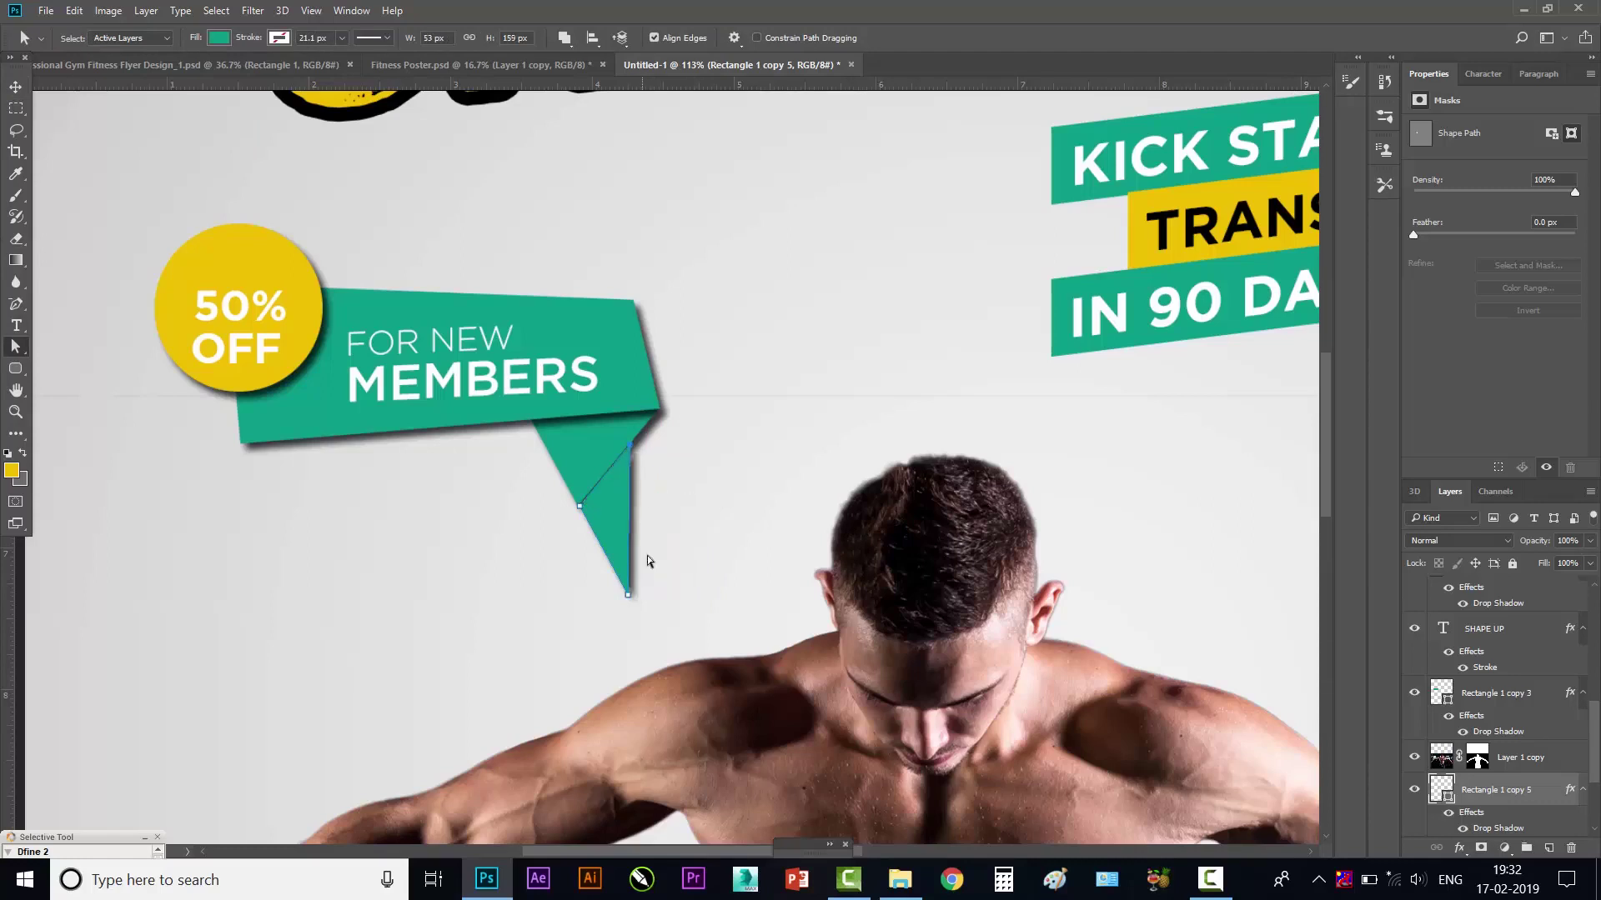
left_click_drag(629, 594, 668, 533)
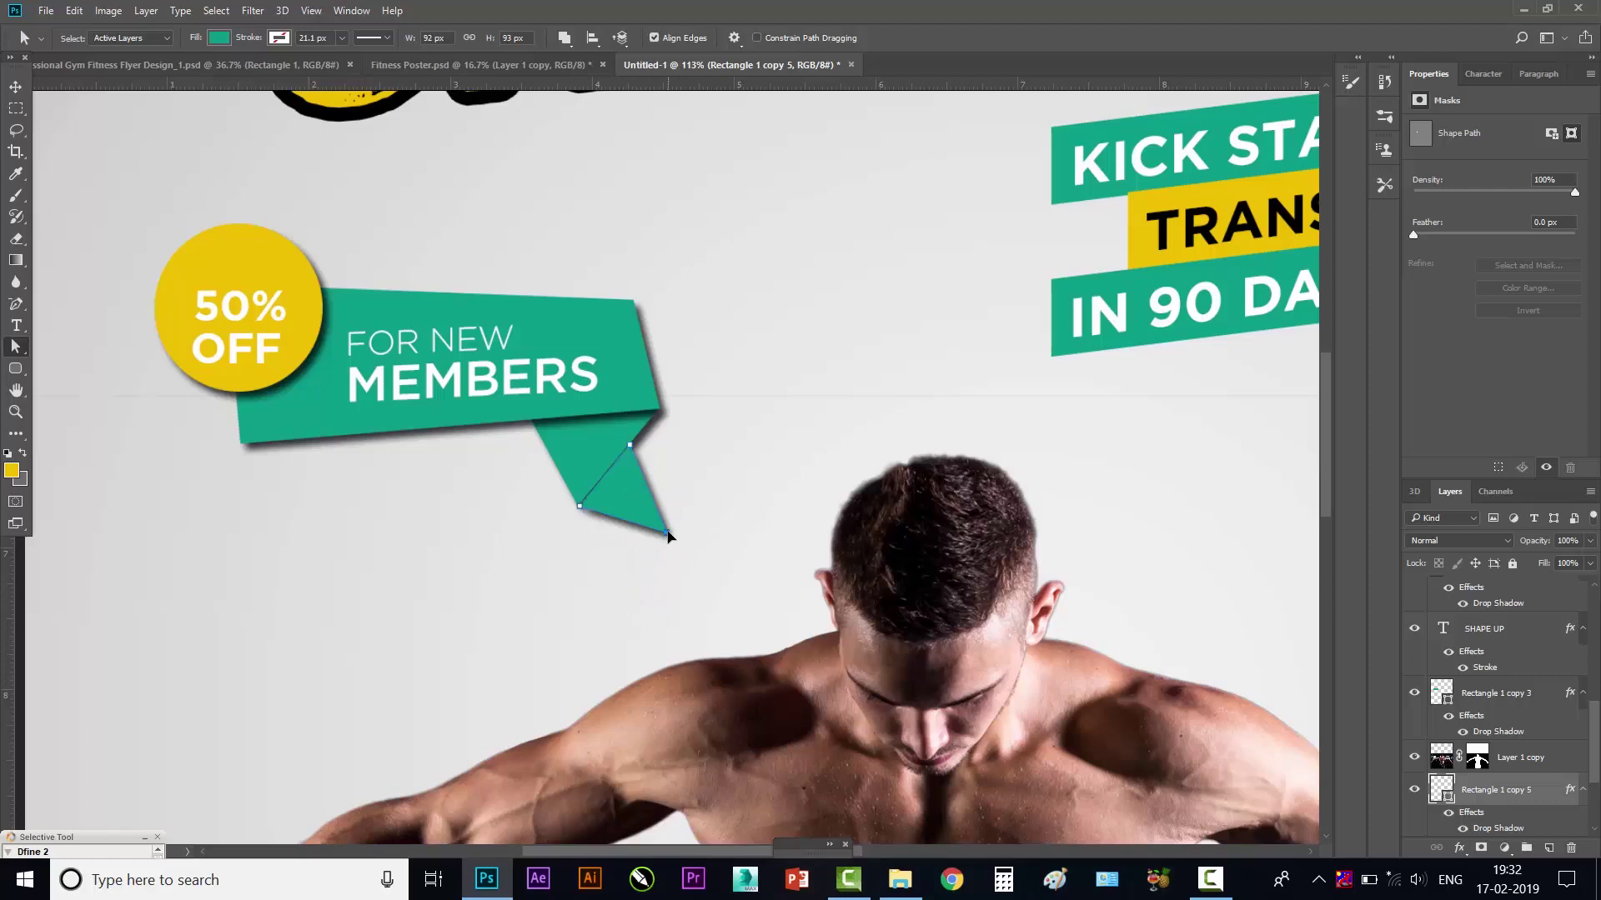
left_click_drag(668, 534, 668, 523)
left_click(16, 87)
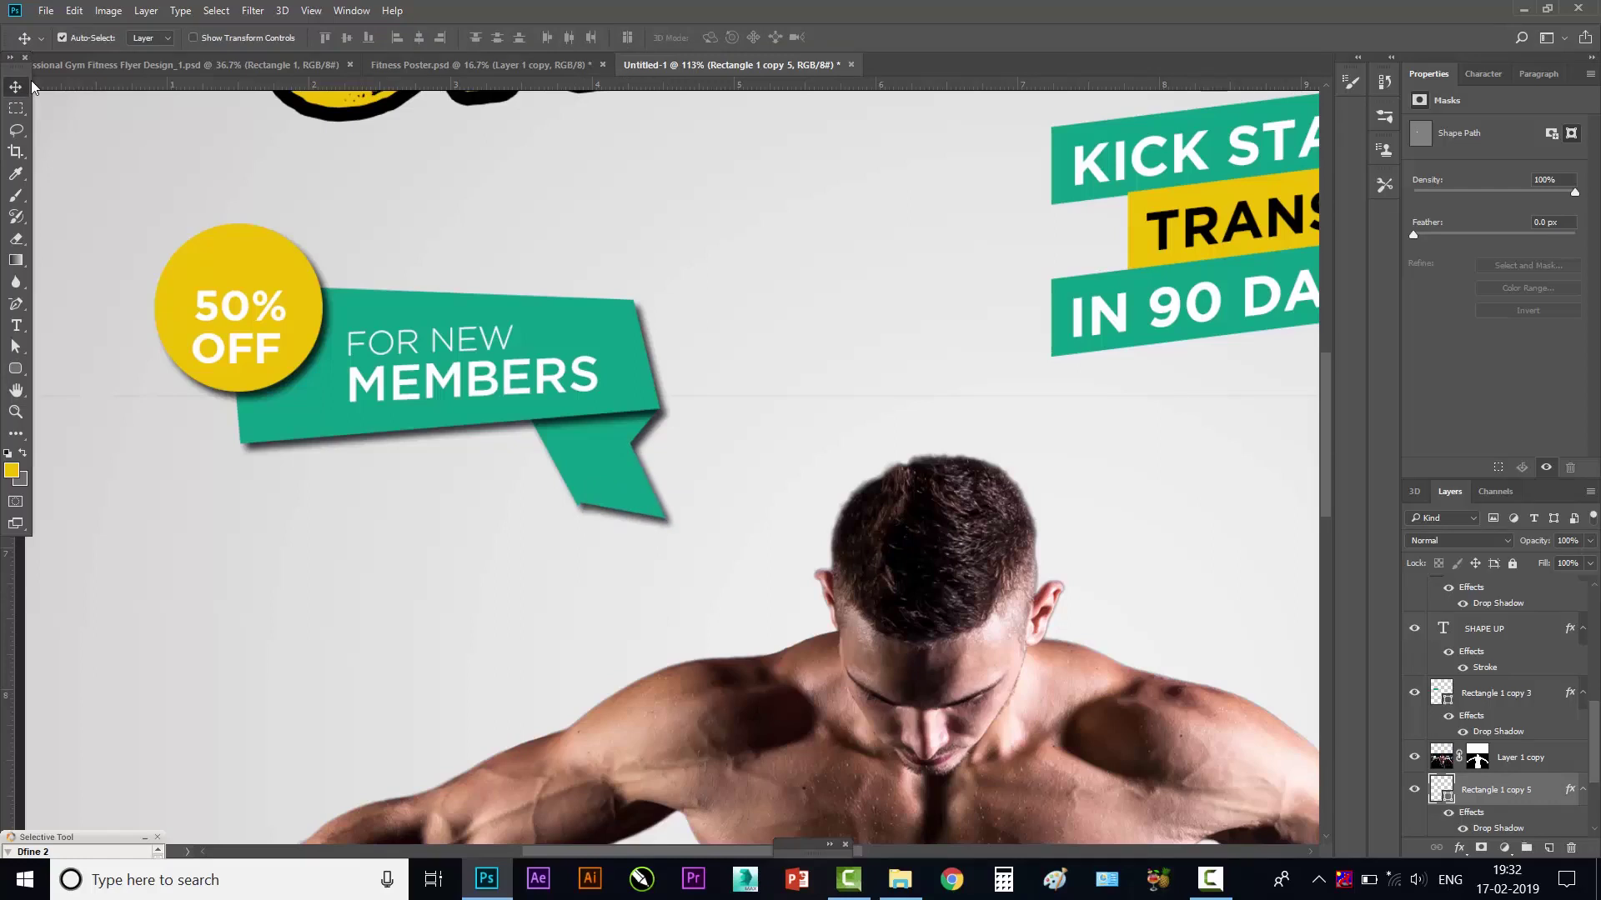
- Restore the tail pieces' layer order and nudge the new fold slightly right and down
key("ctrl+z")
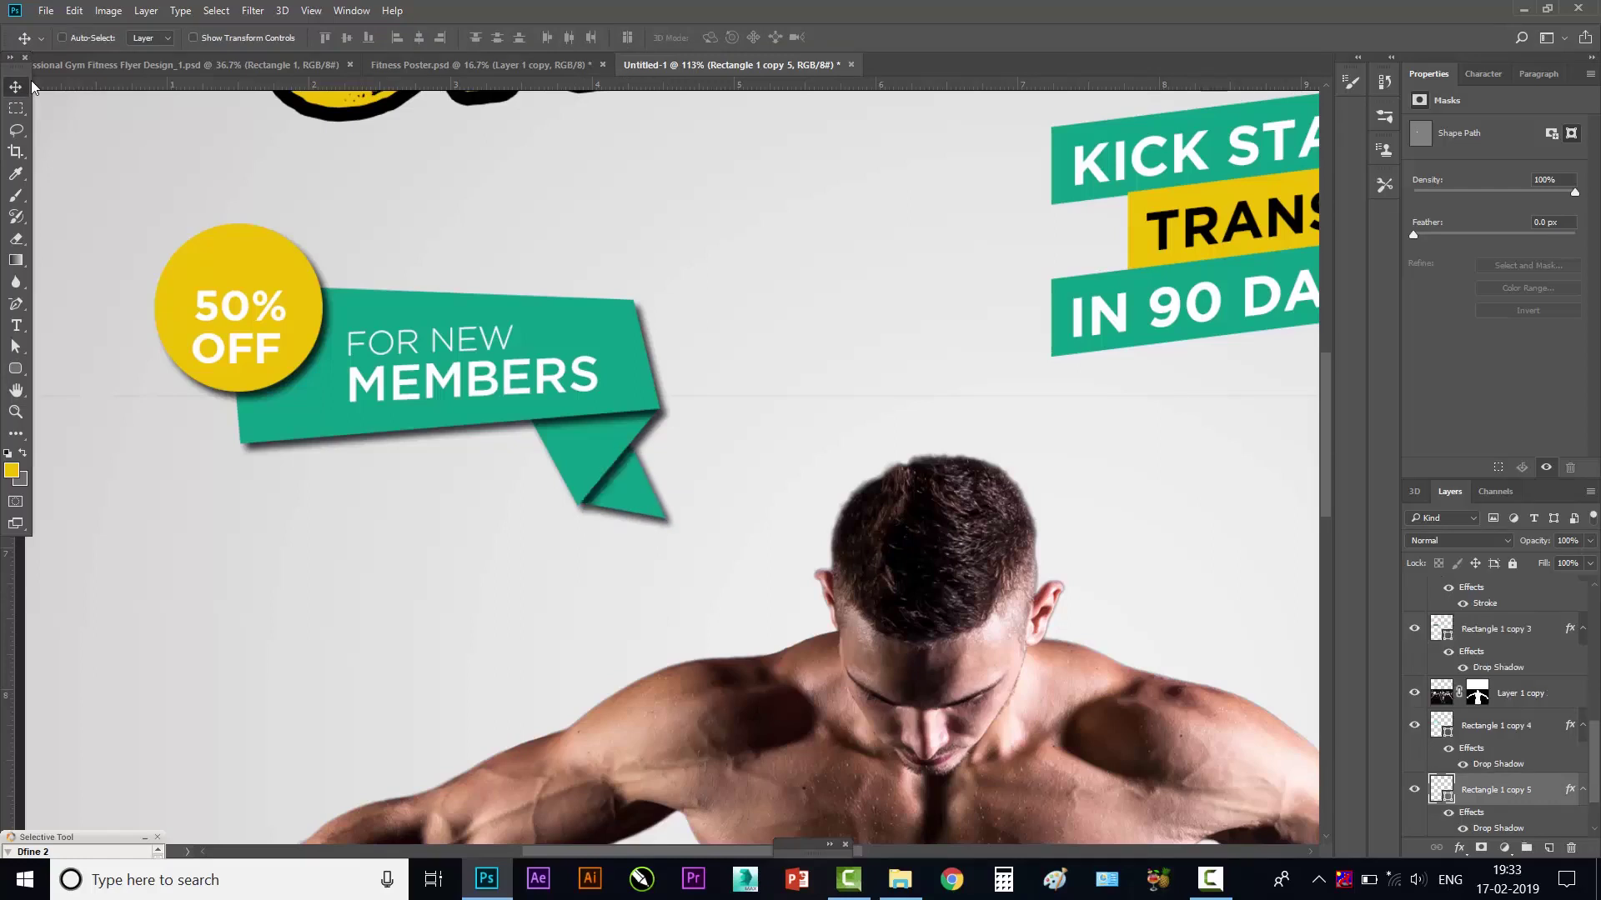
key("ctrl+z")
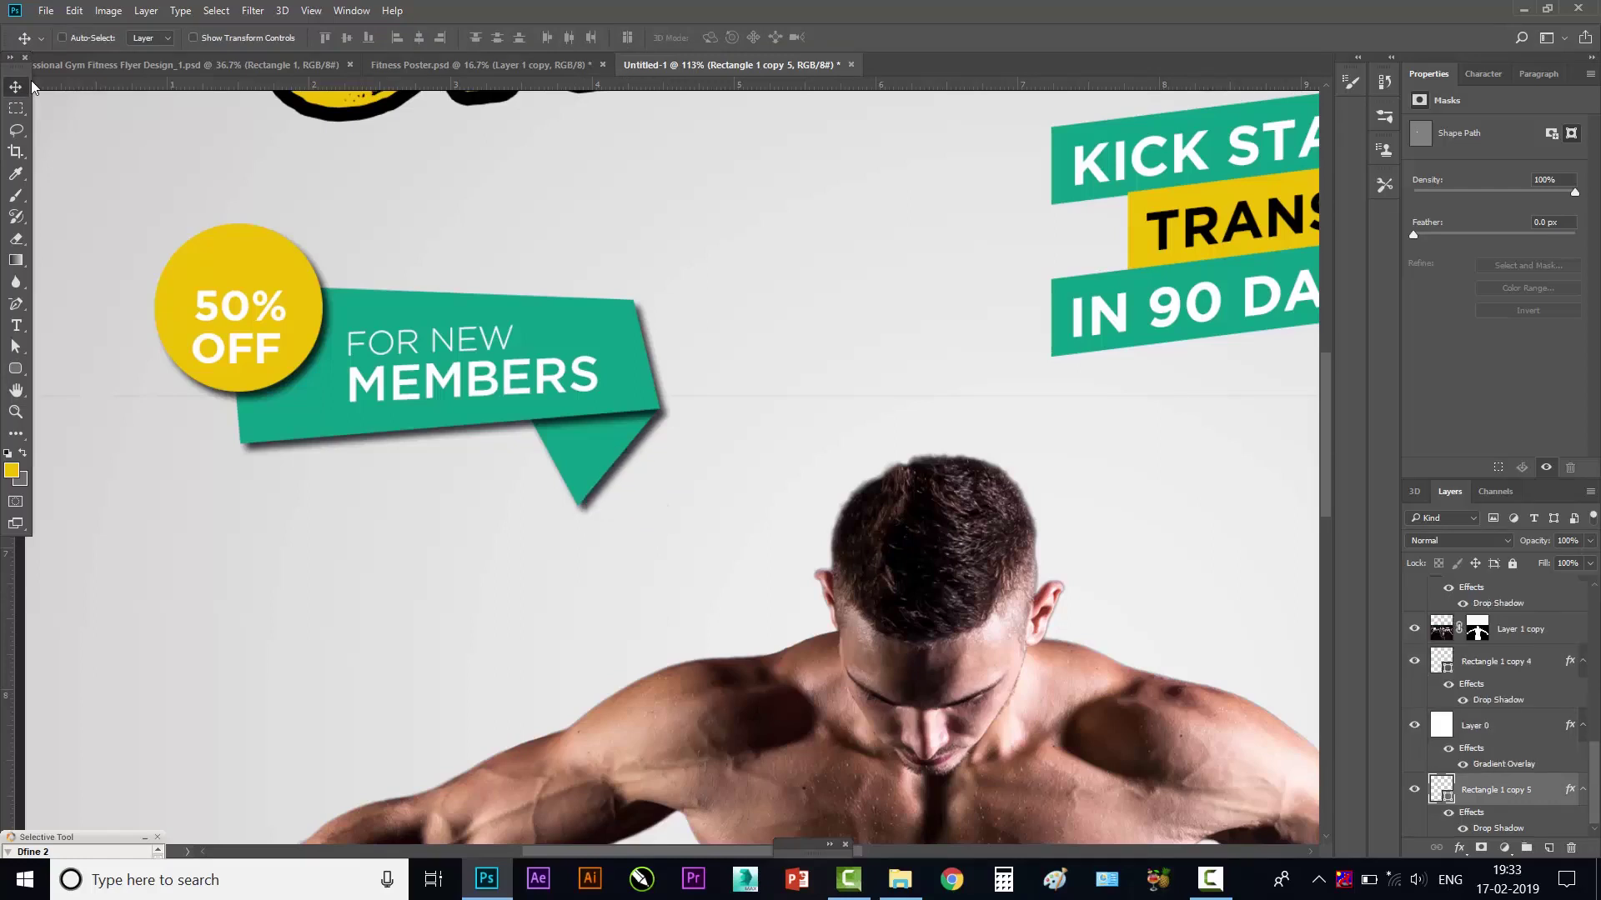
key("ctrl+z")
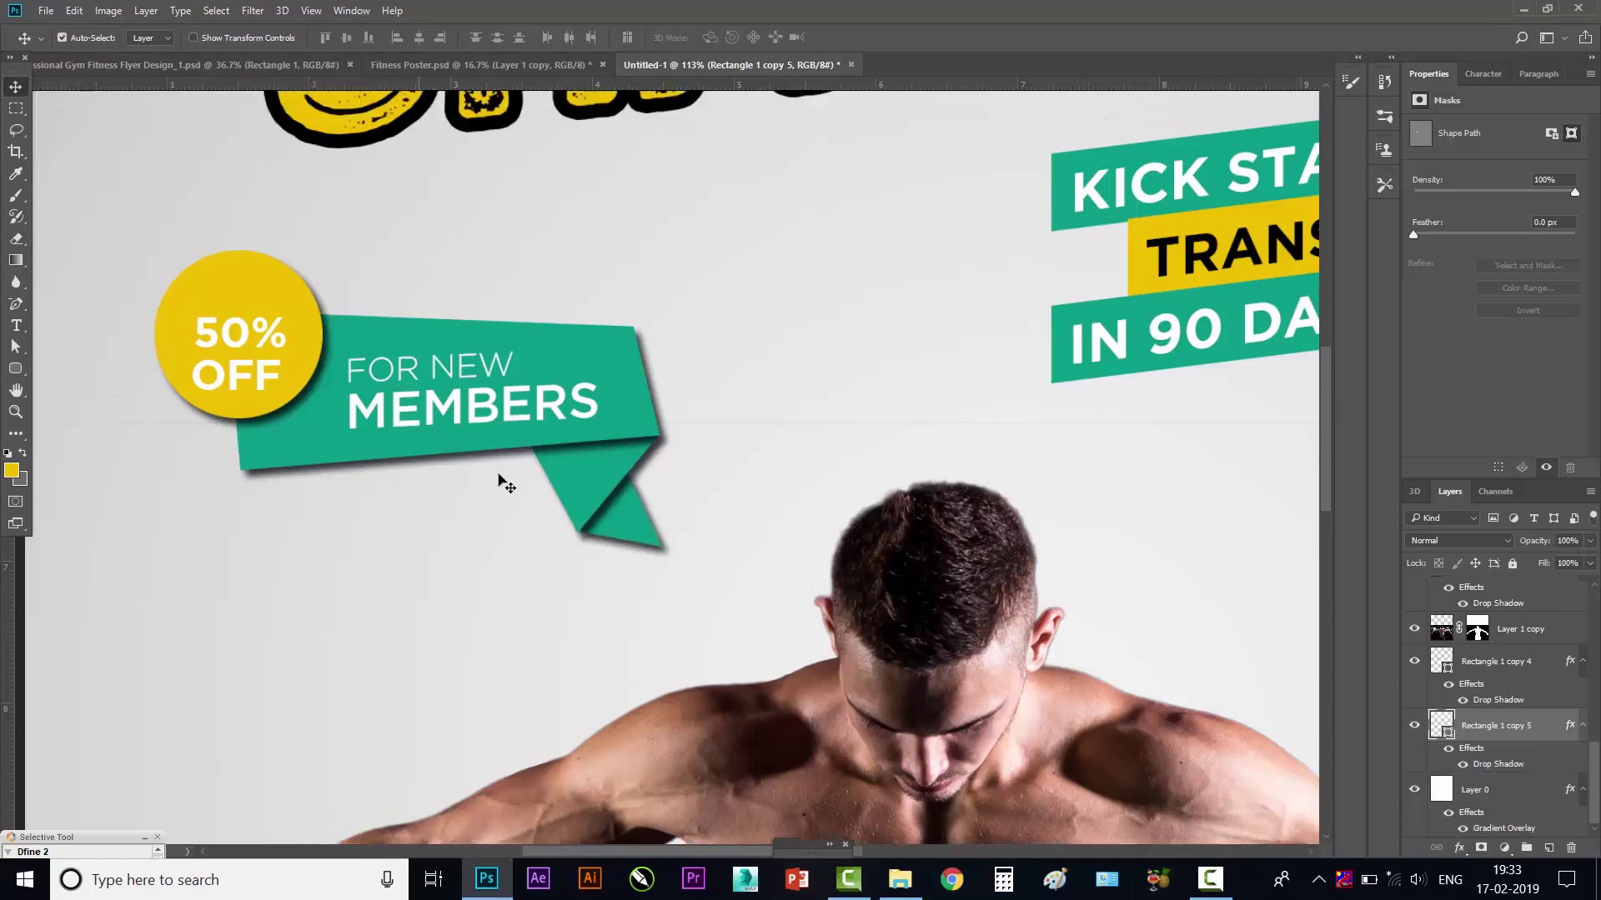
scroll(500, 475, "up", 3)
key("super")
key("super")
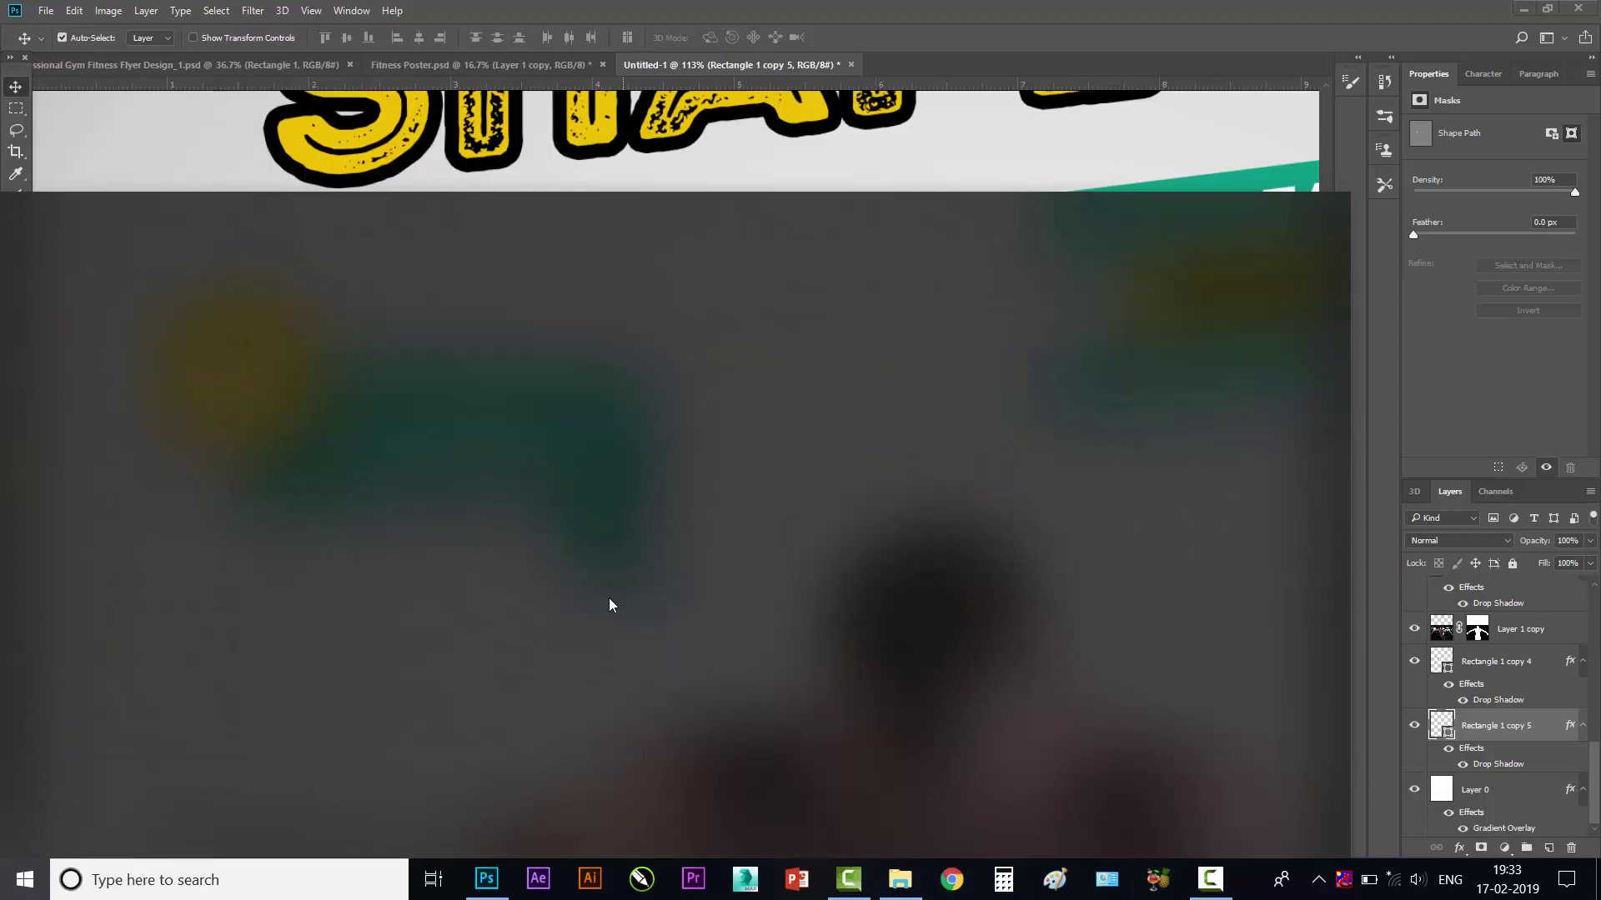
scroll(598, 581, "up", 3)
scroll(588, 589, "up", 2)
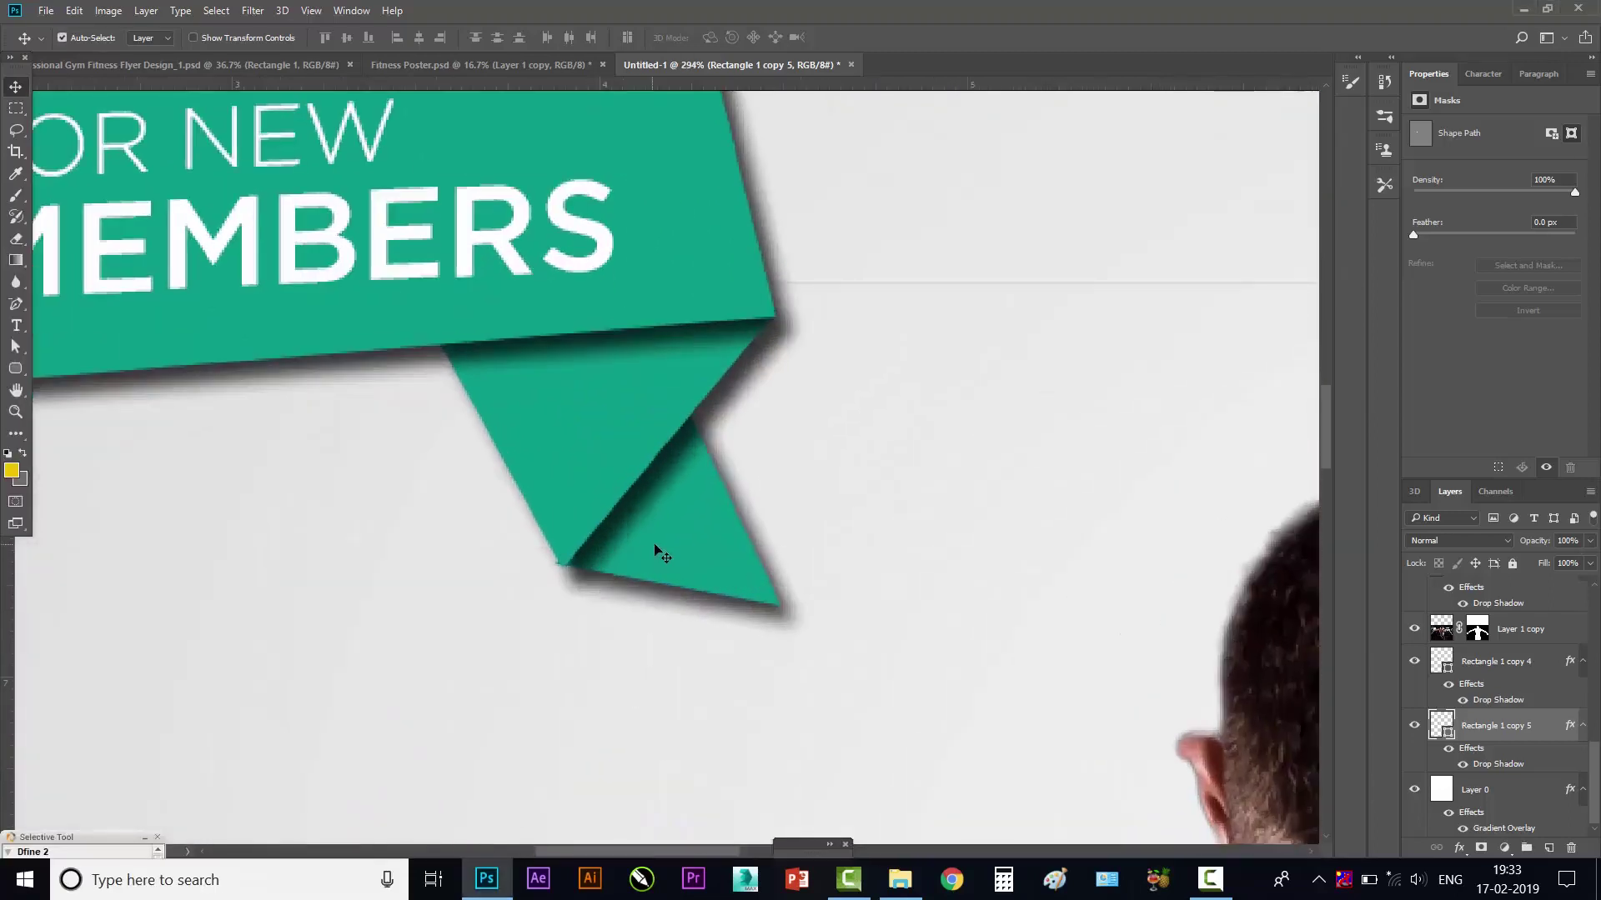
left_click_drag(652, 545, 664, 550)
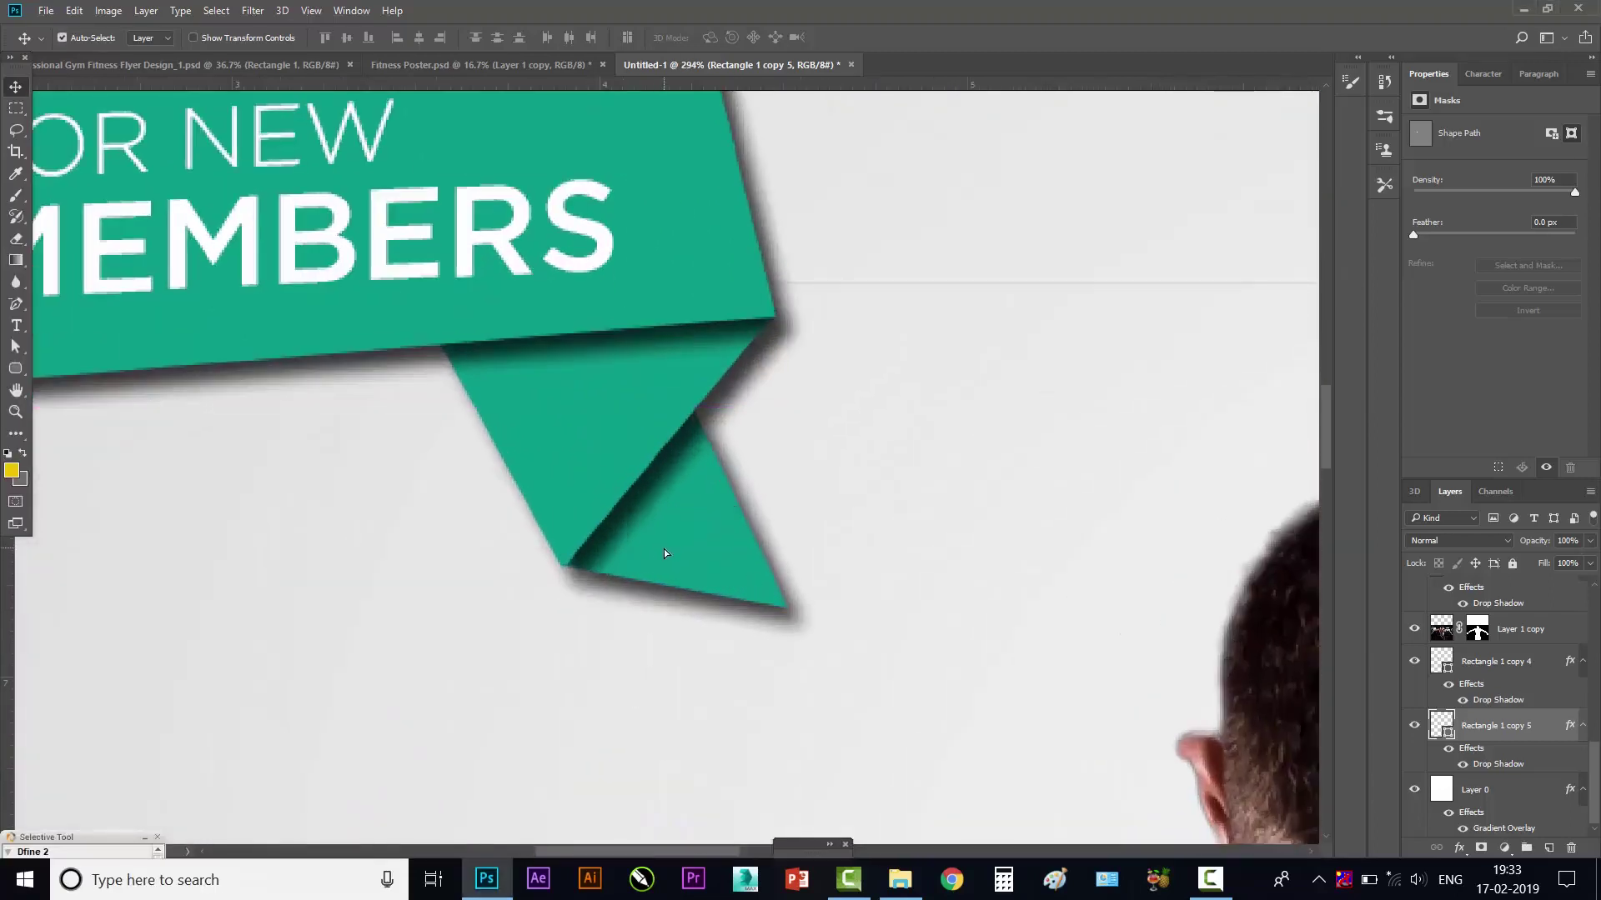
scroll(664, 548, "down", 3)
scroll(663, 542, "down", 2)
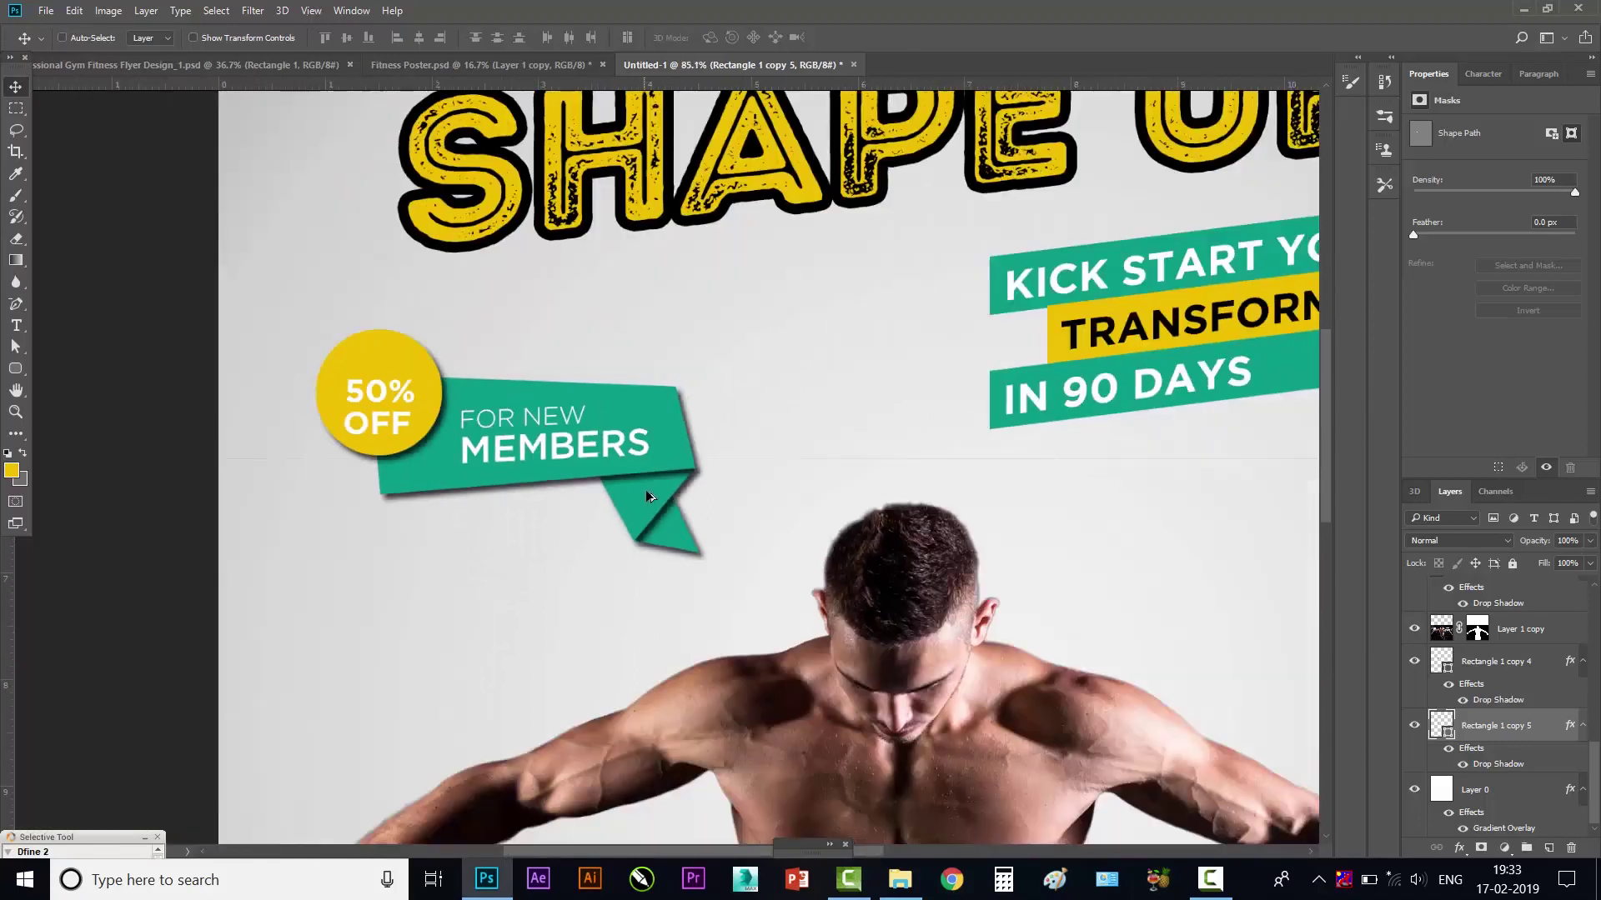
left_click(428, 392, "ctrl")
- Reduce the yellow circle's drop shadow distance to 3 px
left_click_drag(428, 391, 418, 301)
key("ctrl+z")
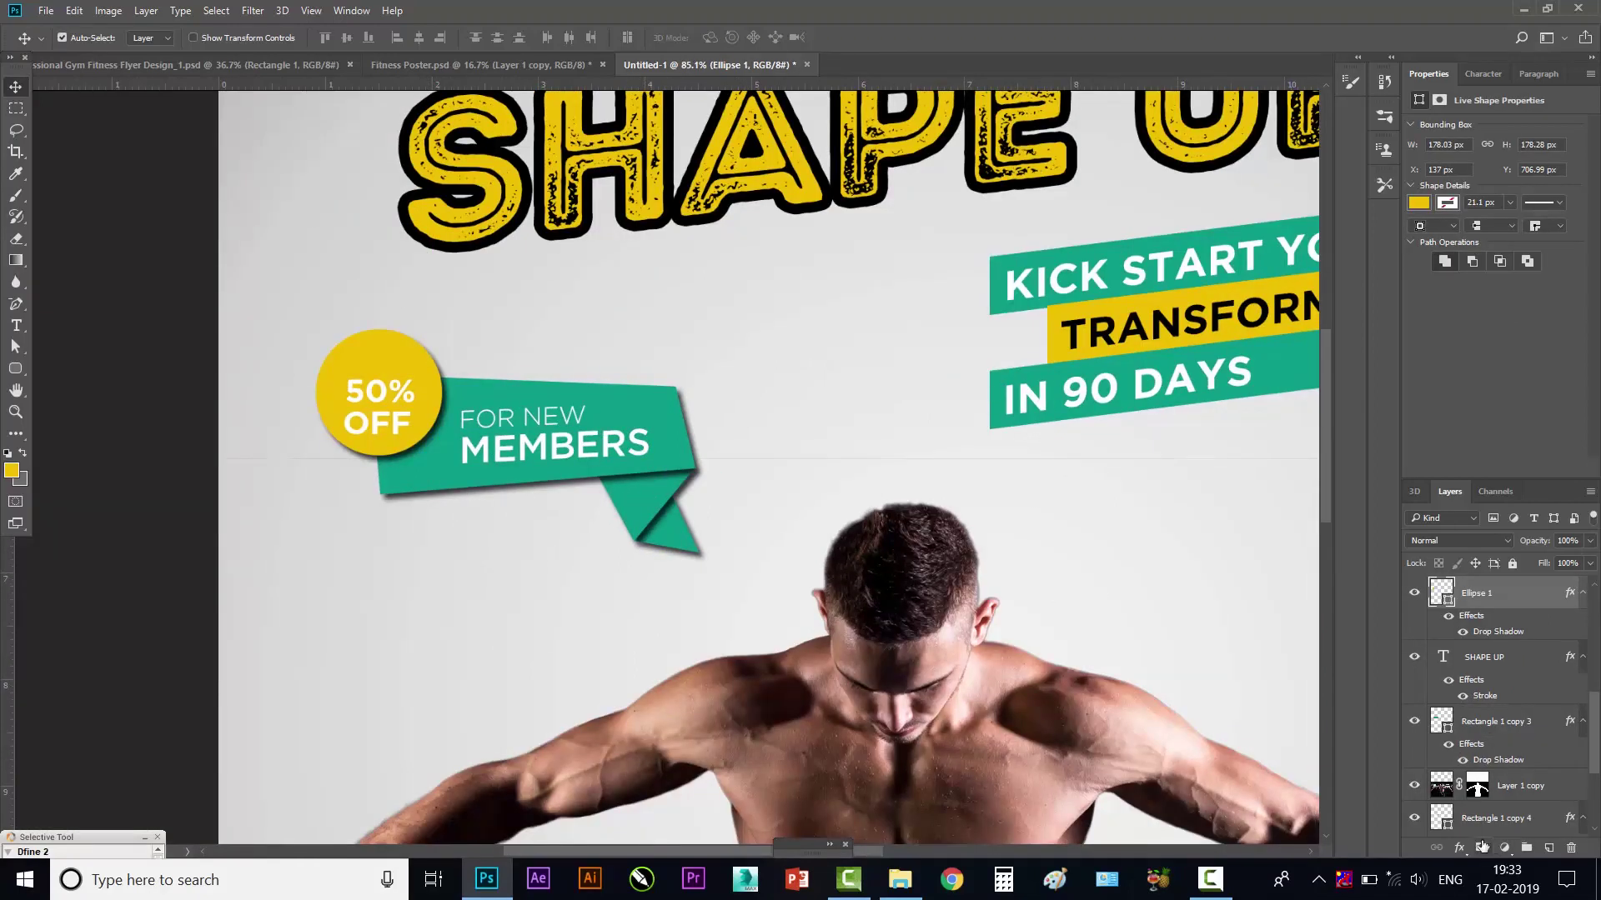
left_click_drag(442, 392, 429, 292)
key("ctrl+z")
left_click(1459, 847)
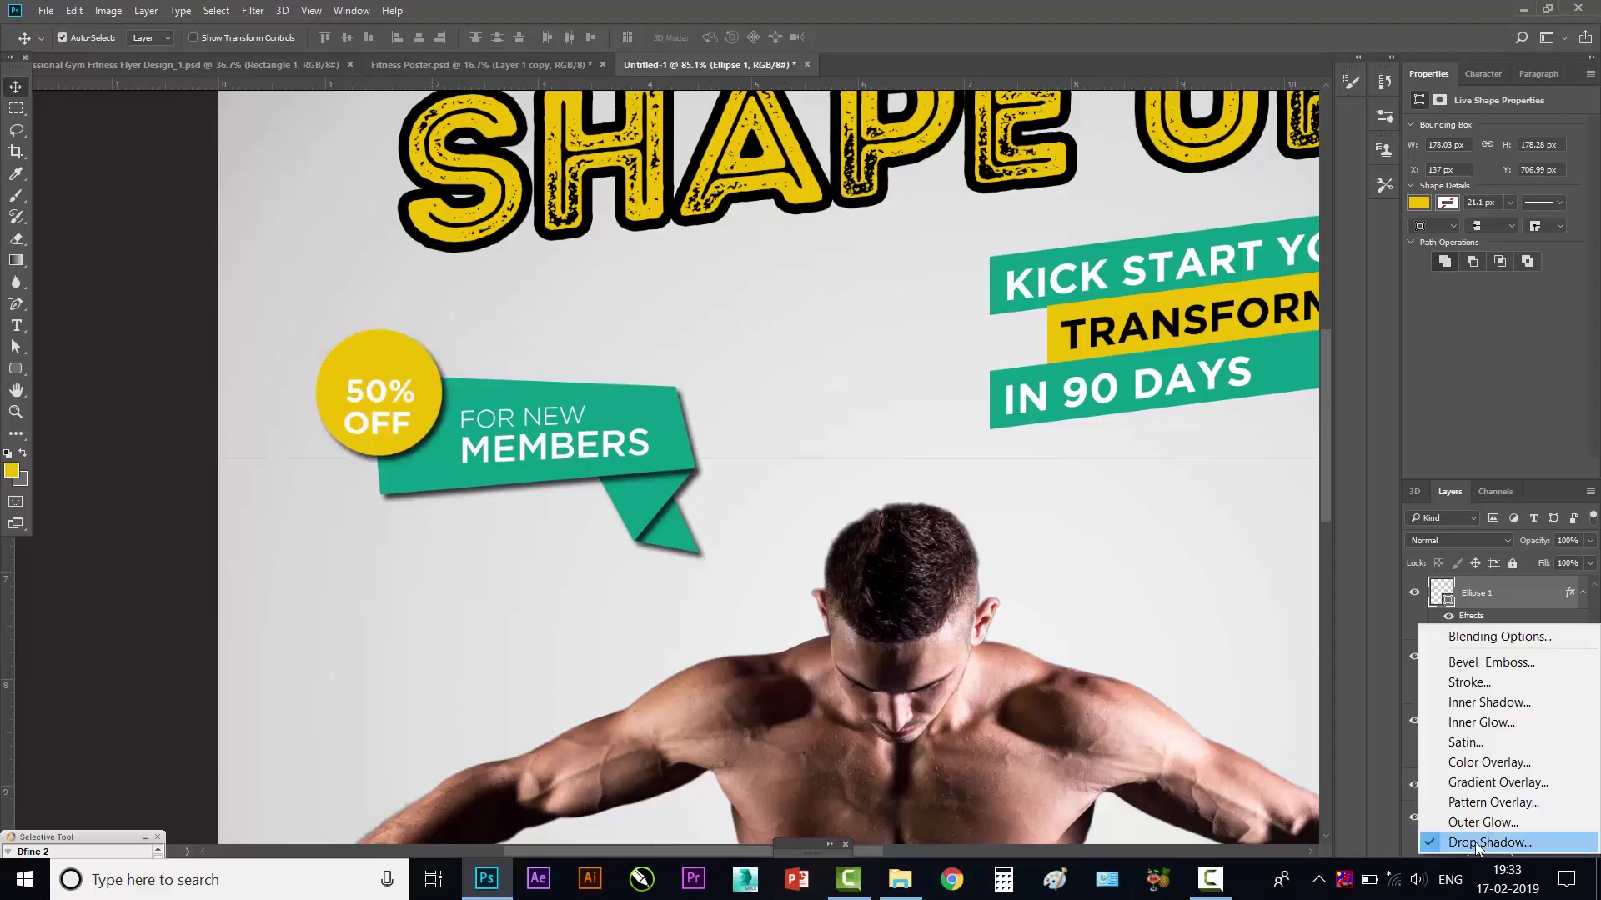
left_click(1471, 842)
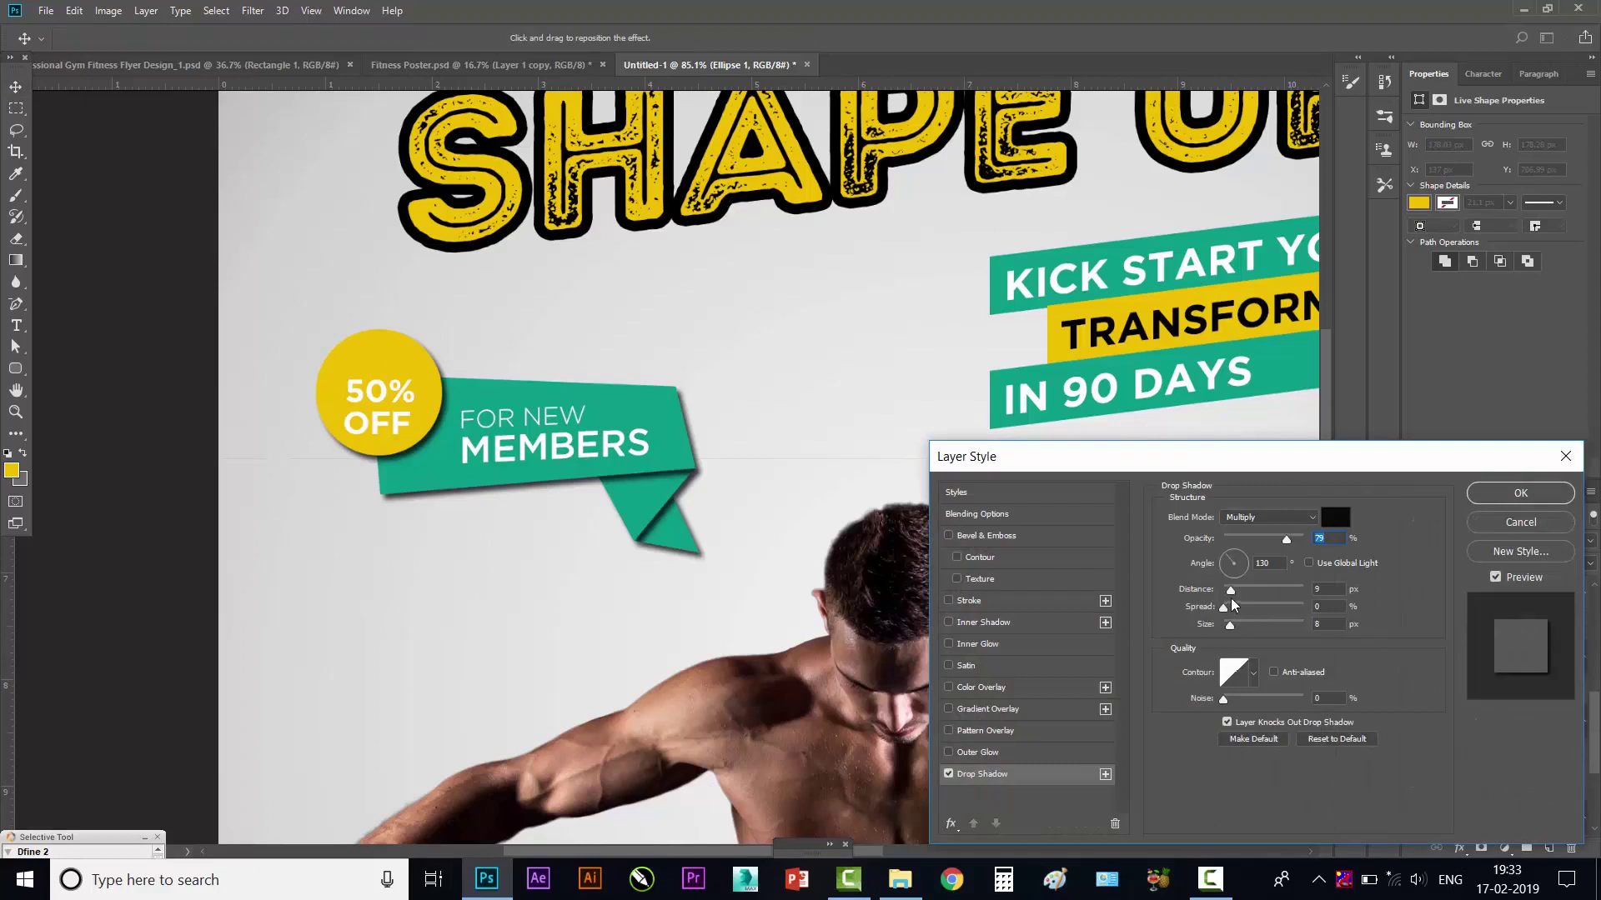
left_click_drag(1233, 594, 1226, 594)
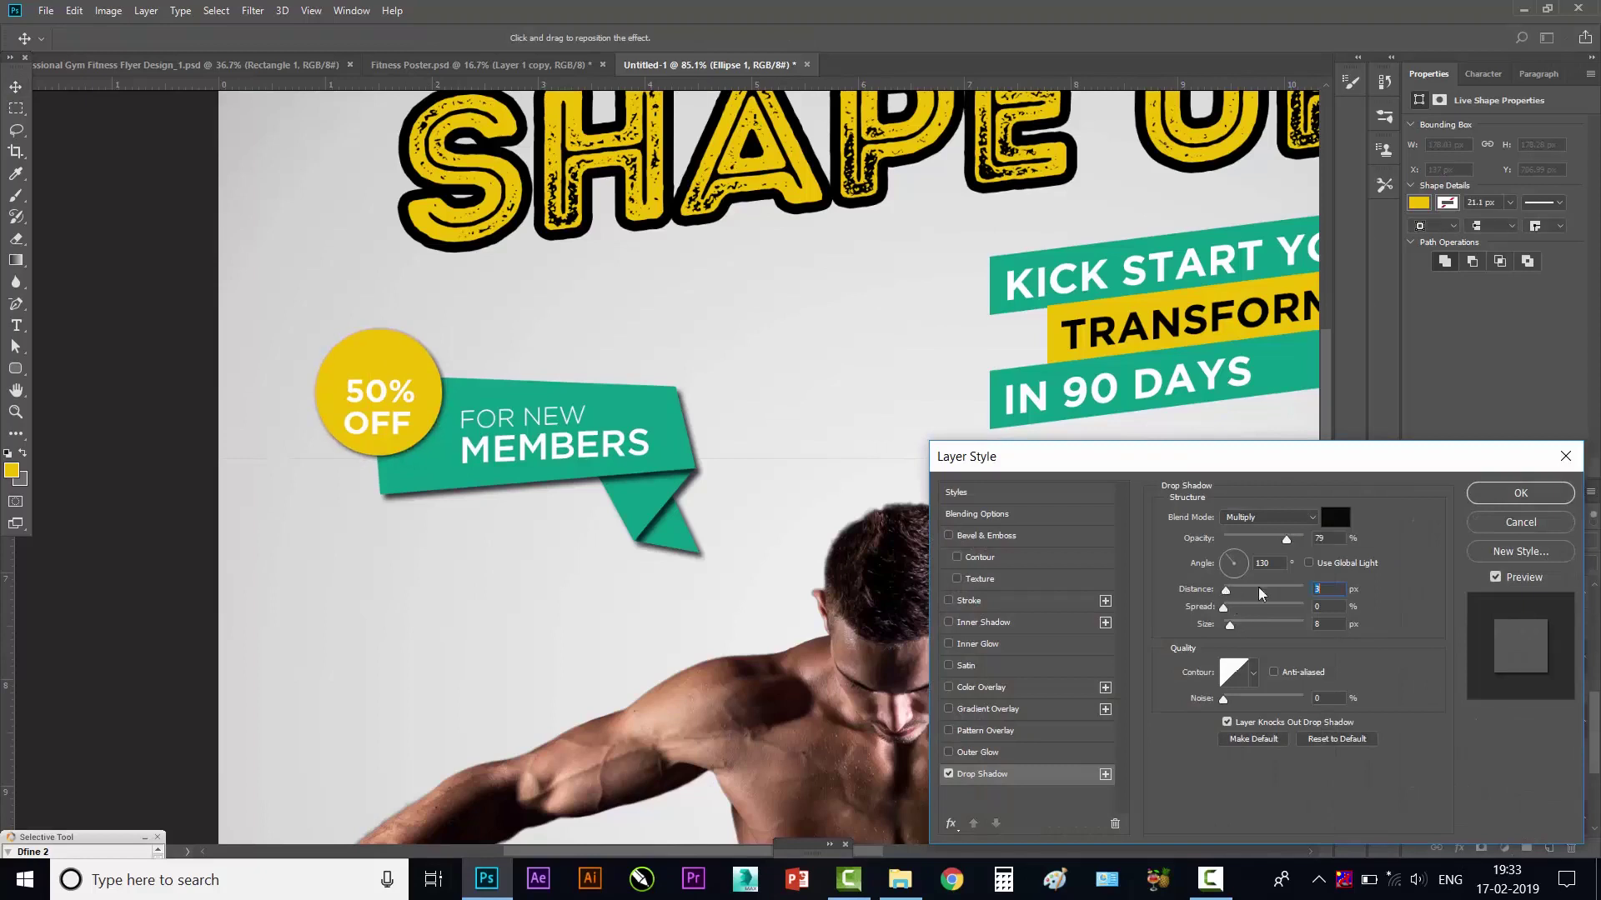
left_click(1534, 500)
- Convert the badge and tag layers into one smart object and reposition it on the flyer
right_click(1528, 607)
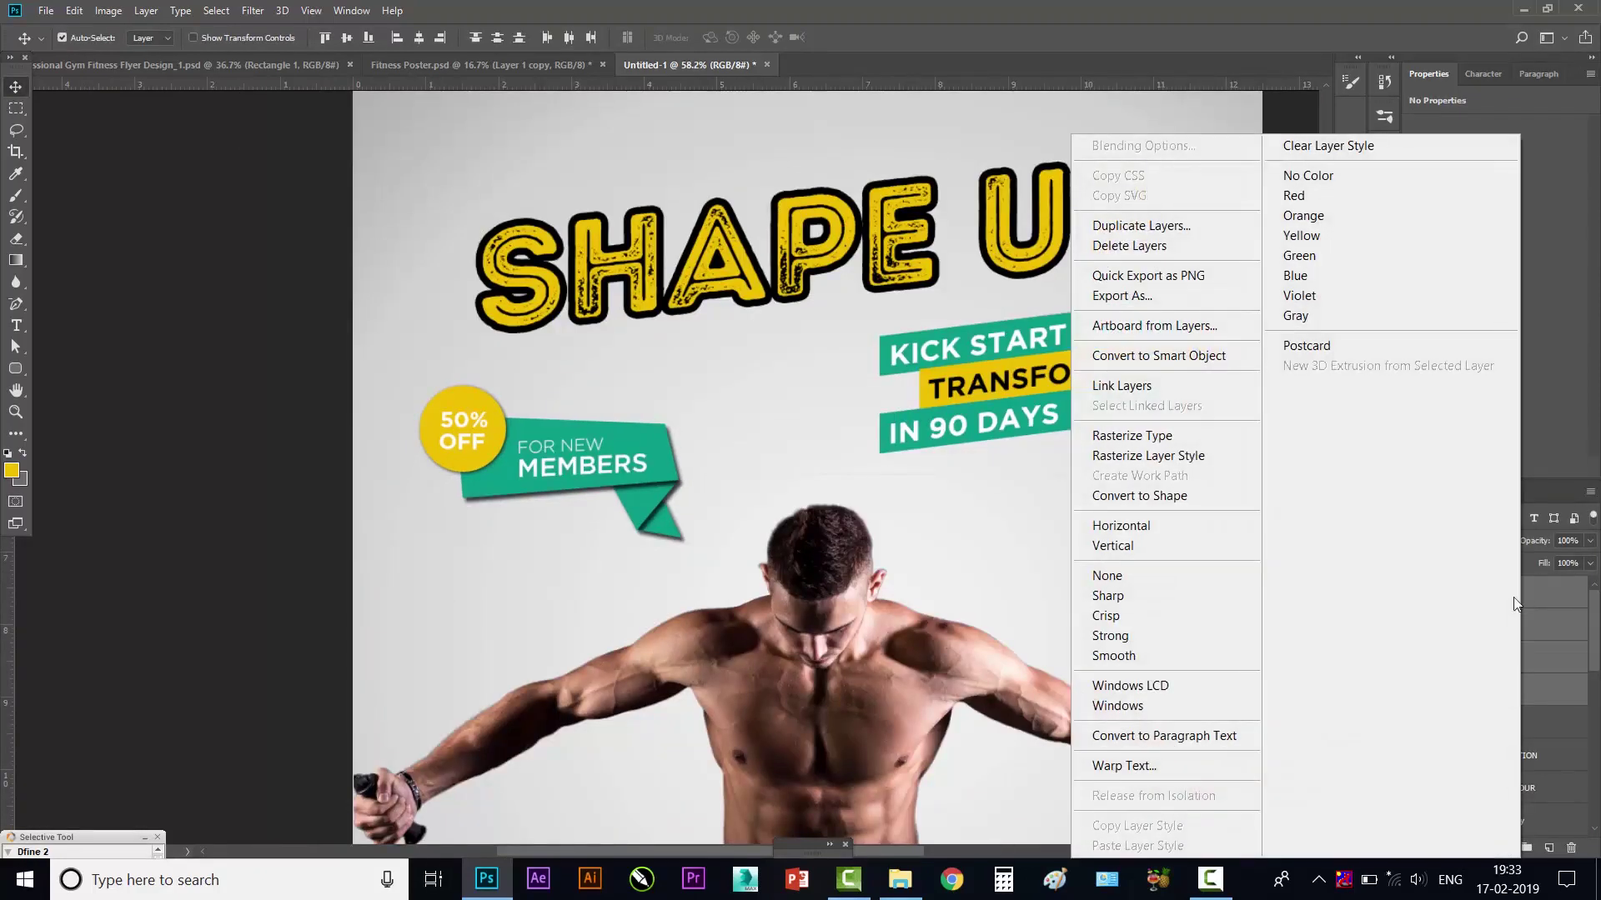
left_click(1128, 364)
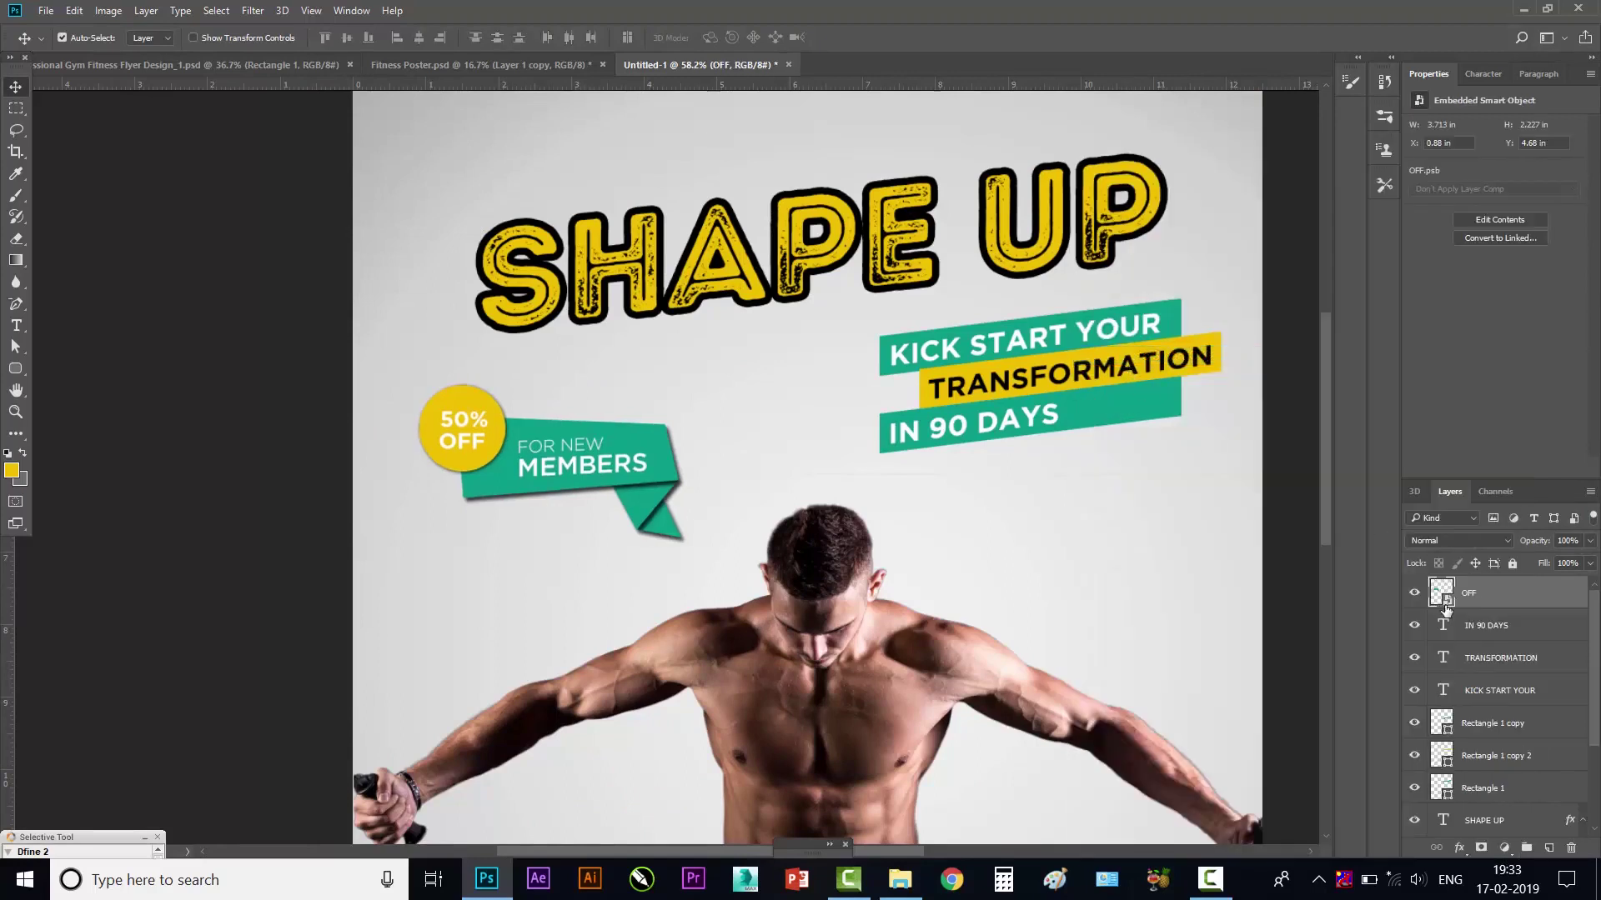
left_click(958, 529)
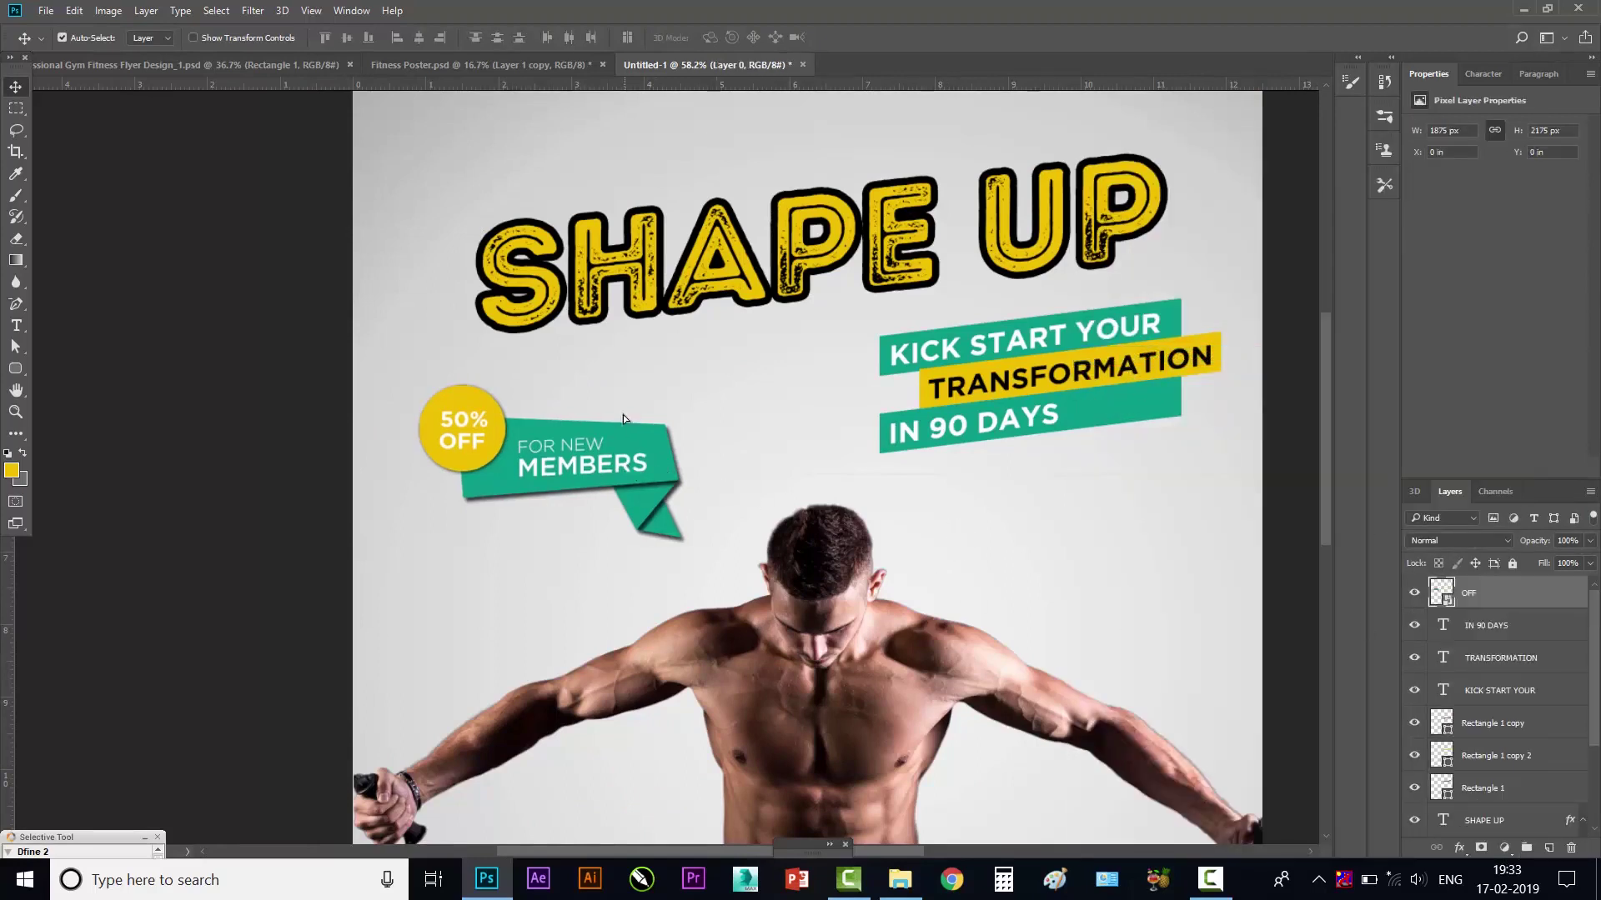
left_click_drag(623, 417, 658, 427)
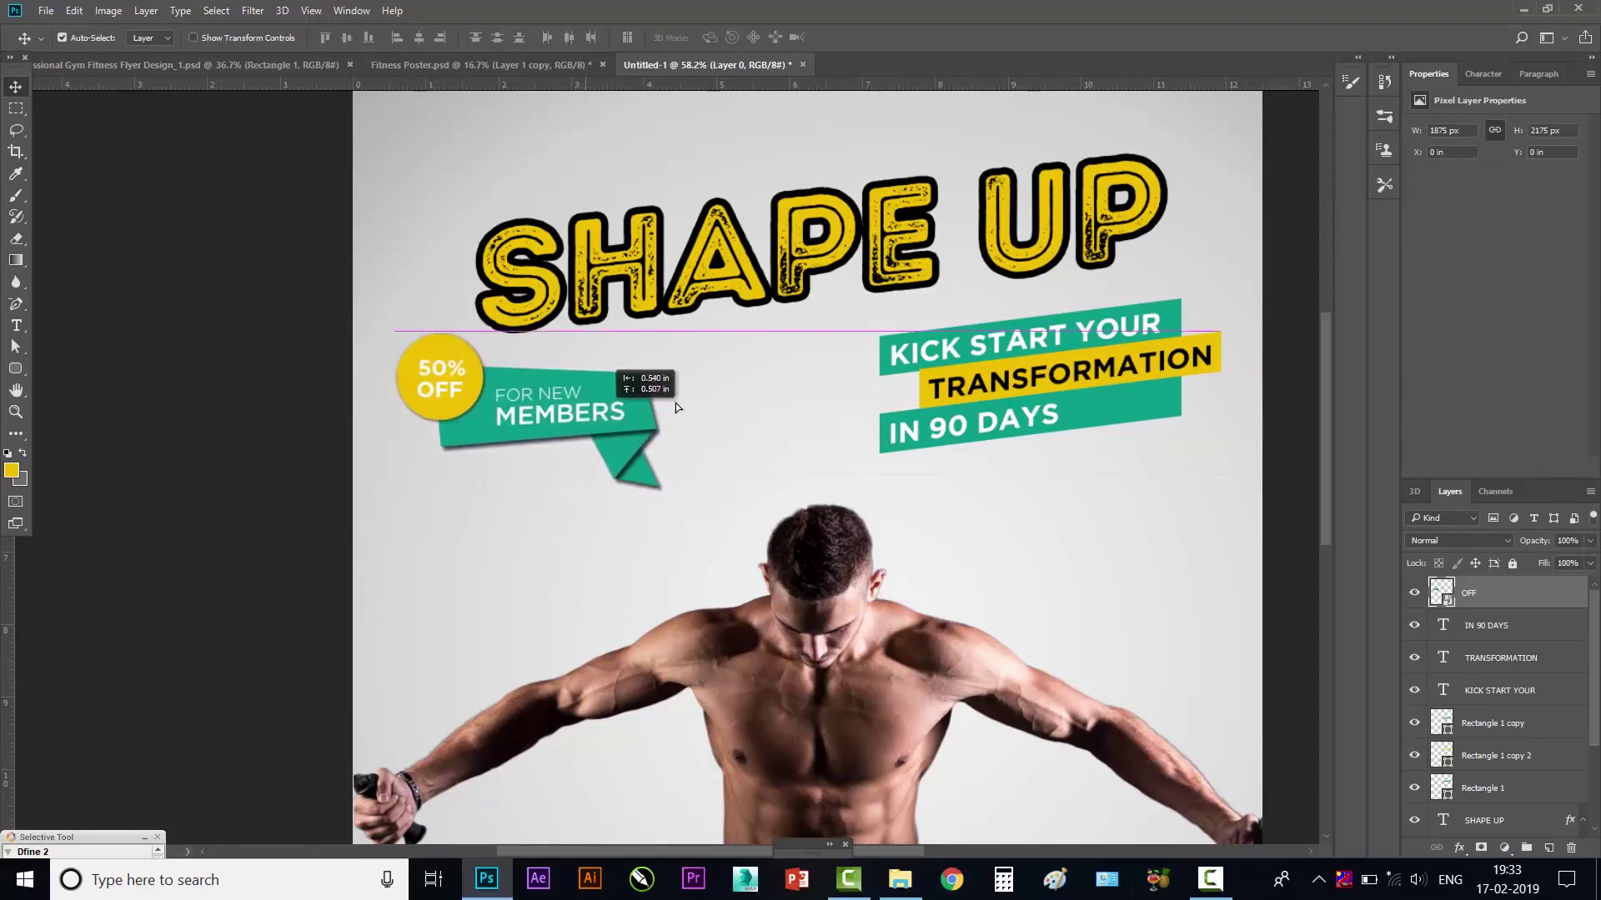
double_click(1442, 592)
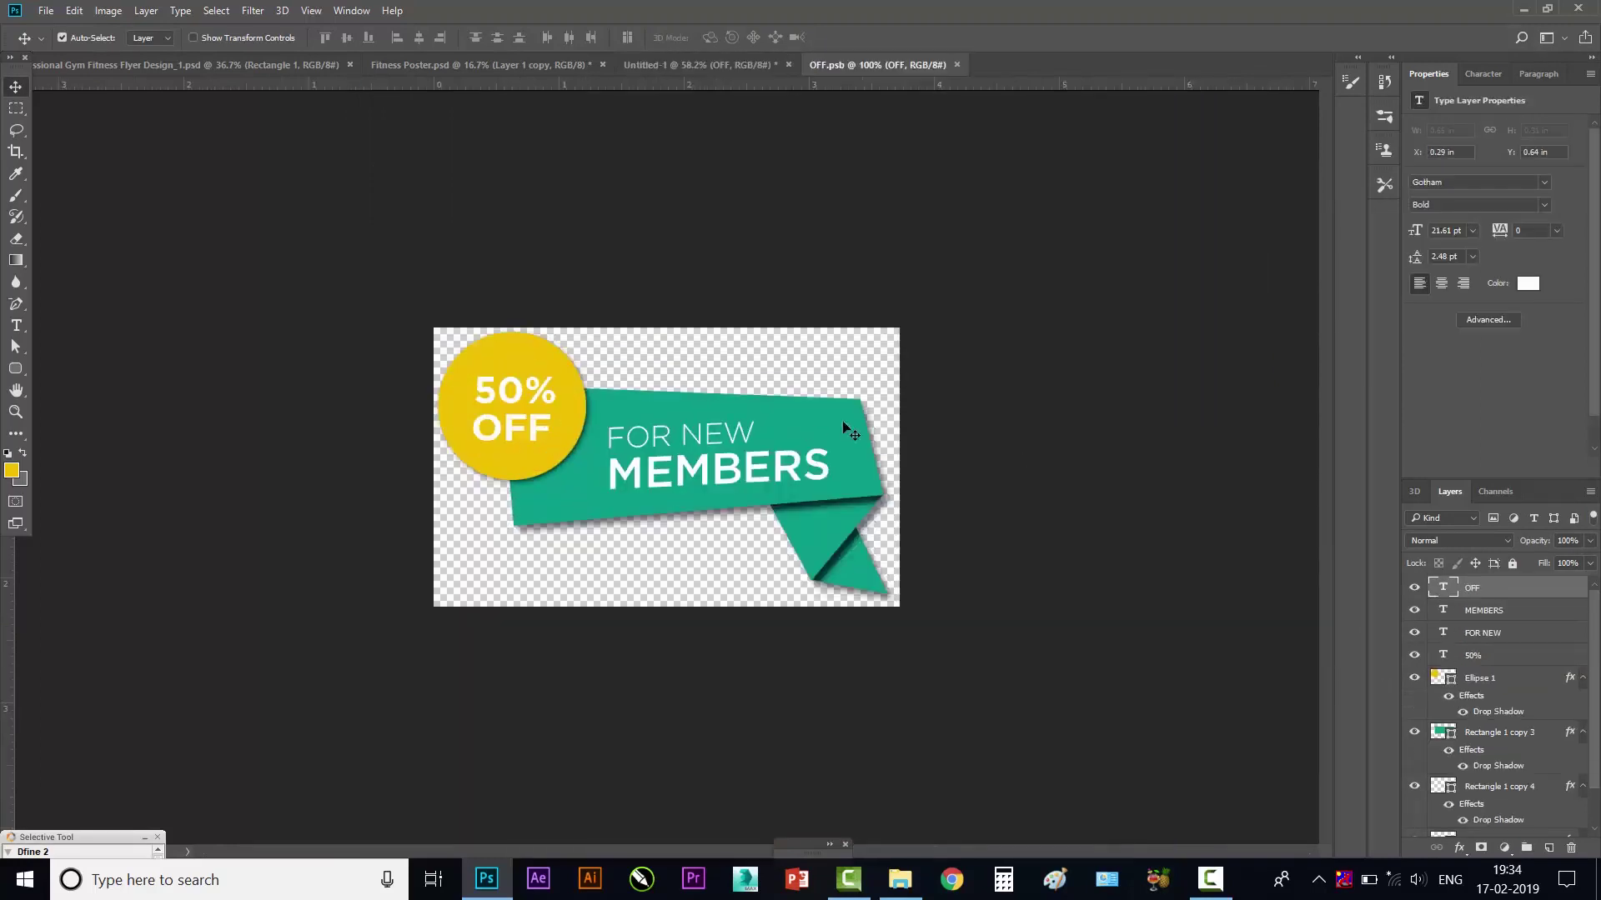
left_click(959, 65)
left_click_drag(677, 463, 647, 449)
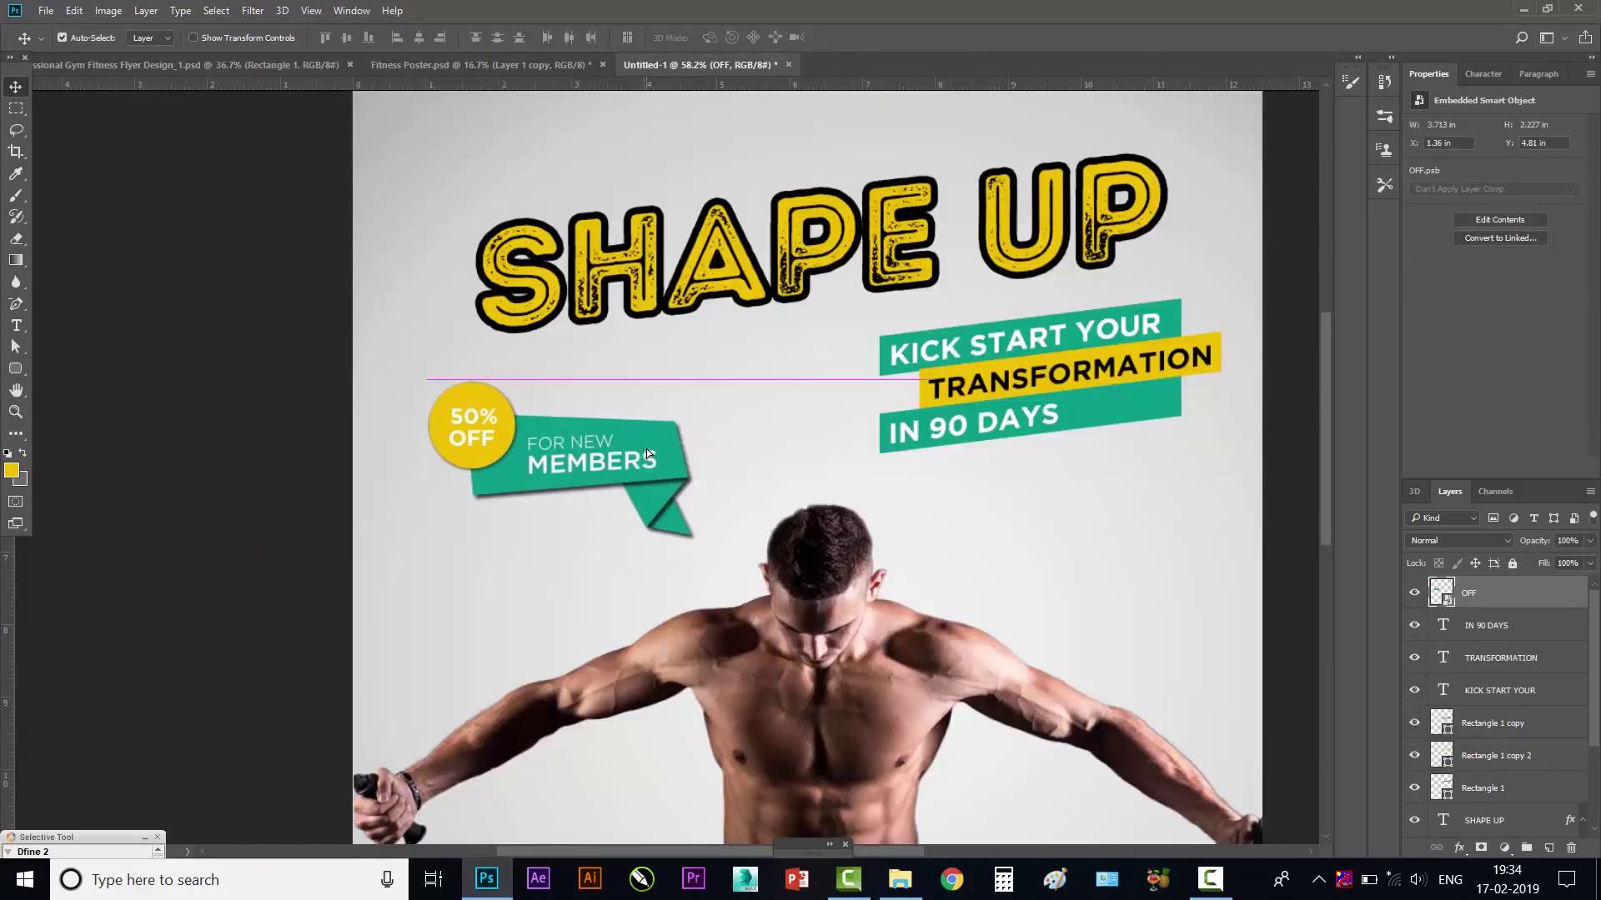
key("ctrl+0")
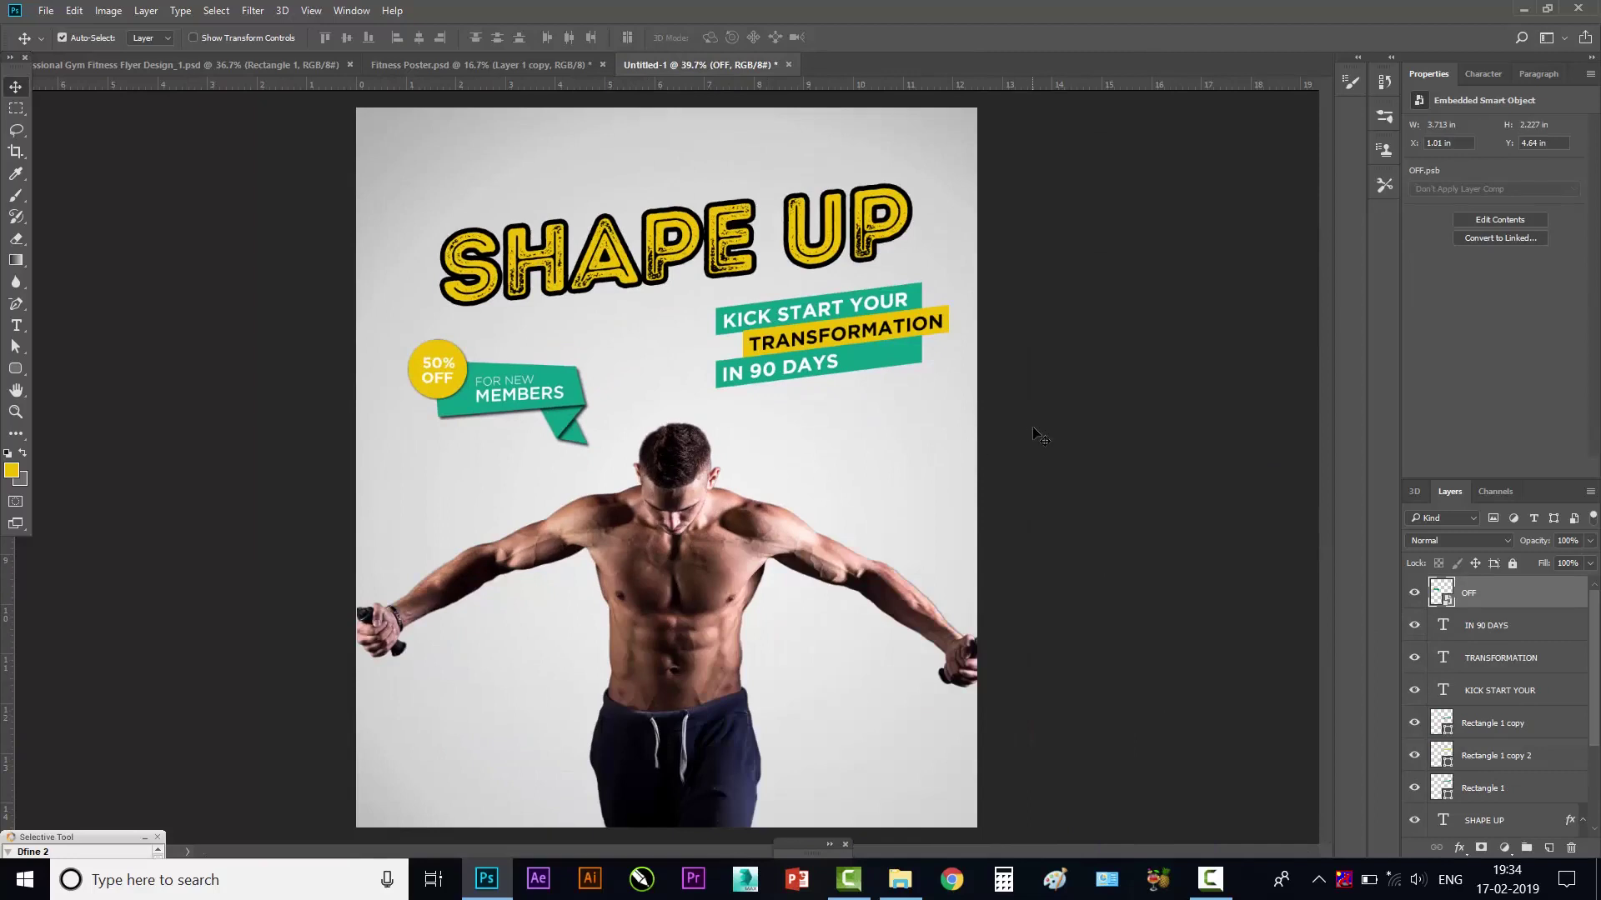
- Select the KICK START YOUR, TRANSFORMATION and IN 90 DAYS texts with the banner rectangles, then nudge them left
left_click(1040, 437)
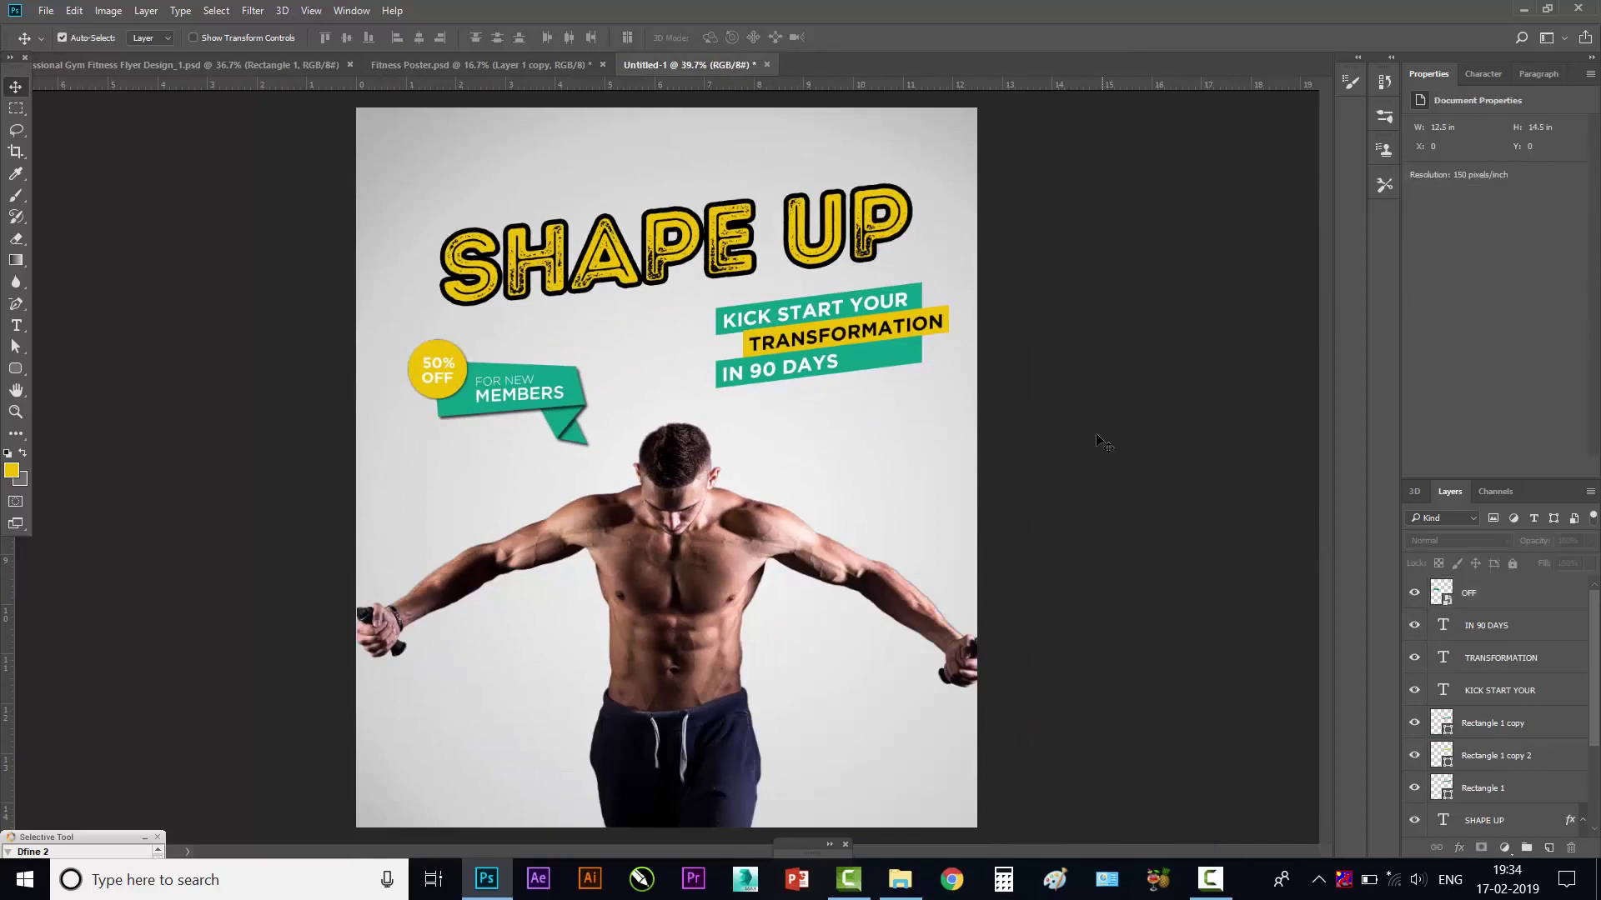
left_click(646, 263)
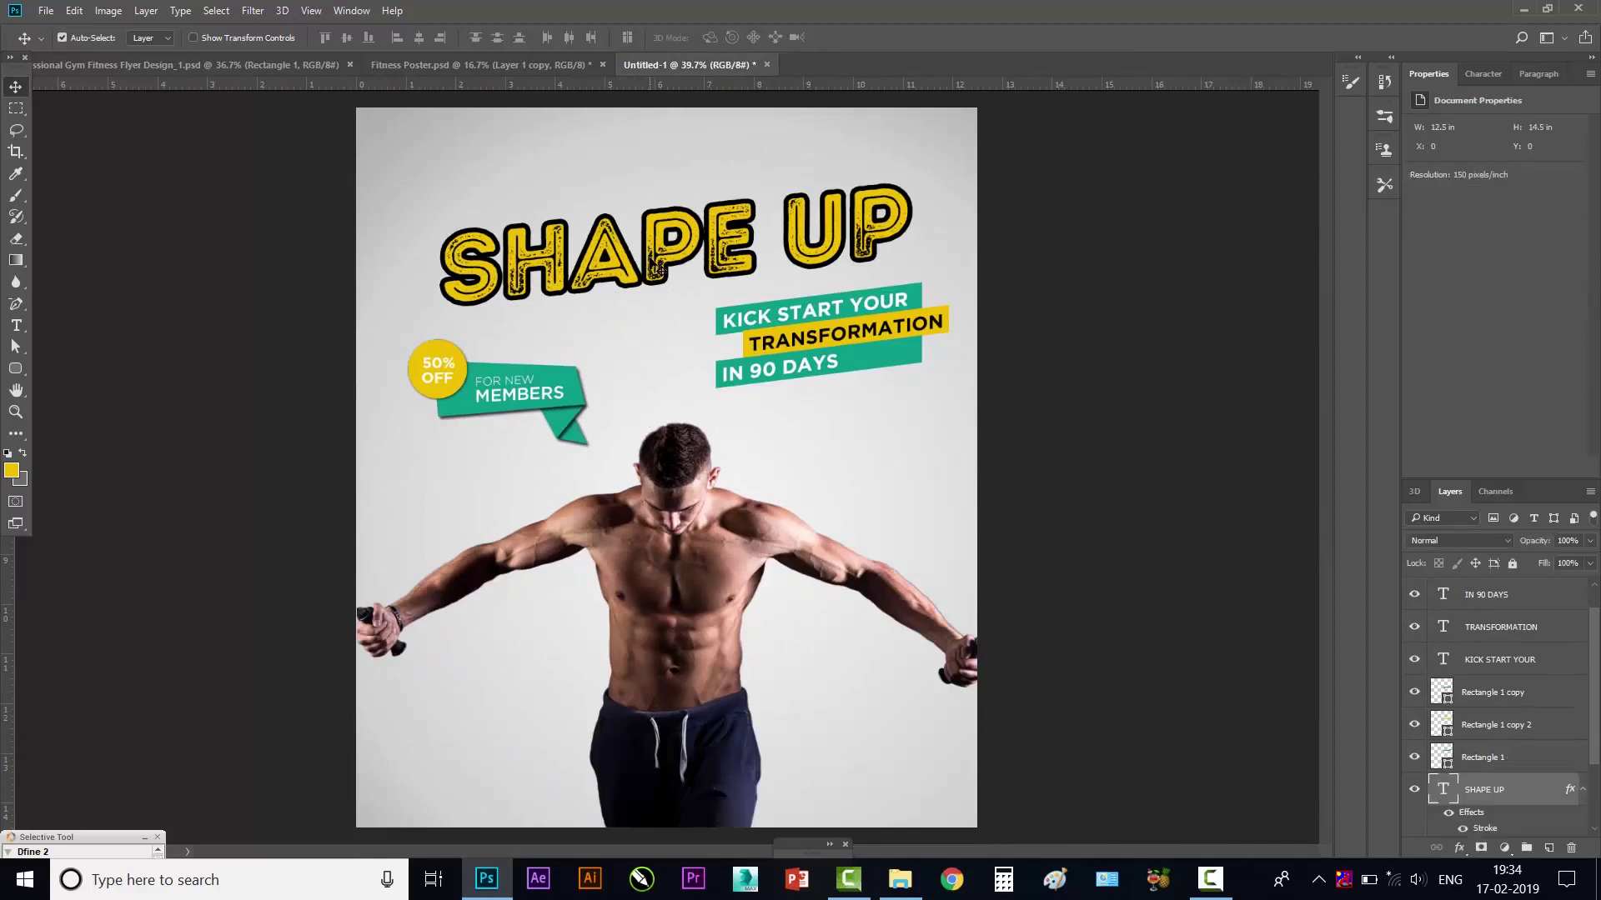
left_click(858, 314)
left_click(879, 341, "shift")
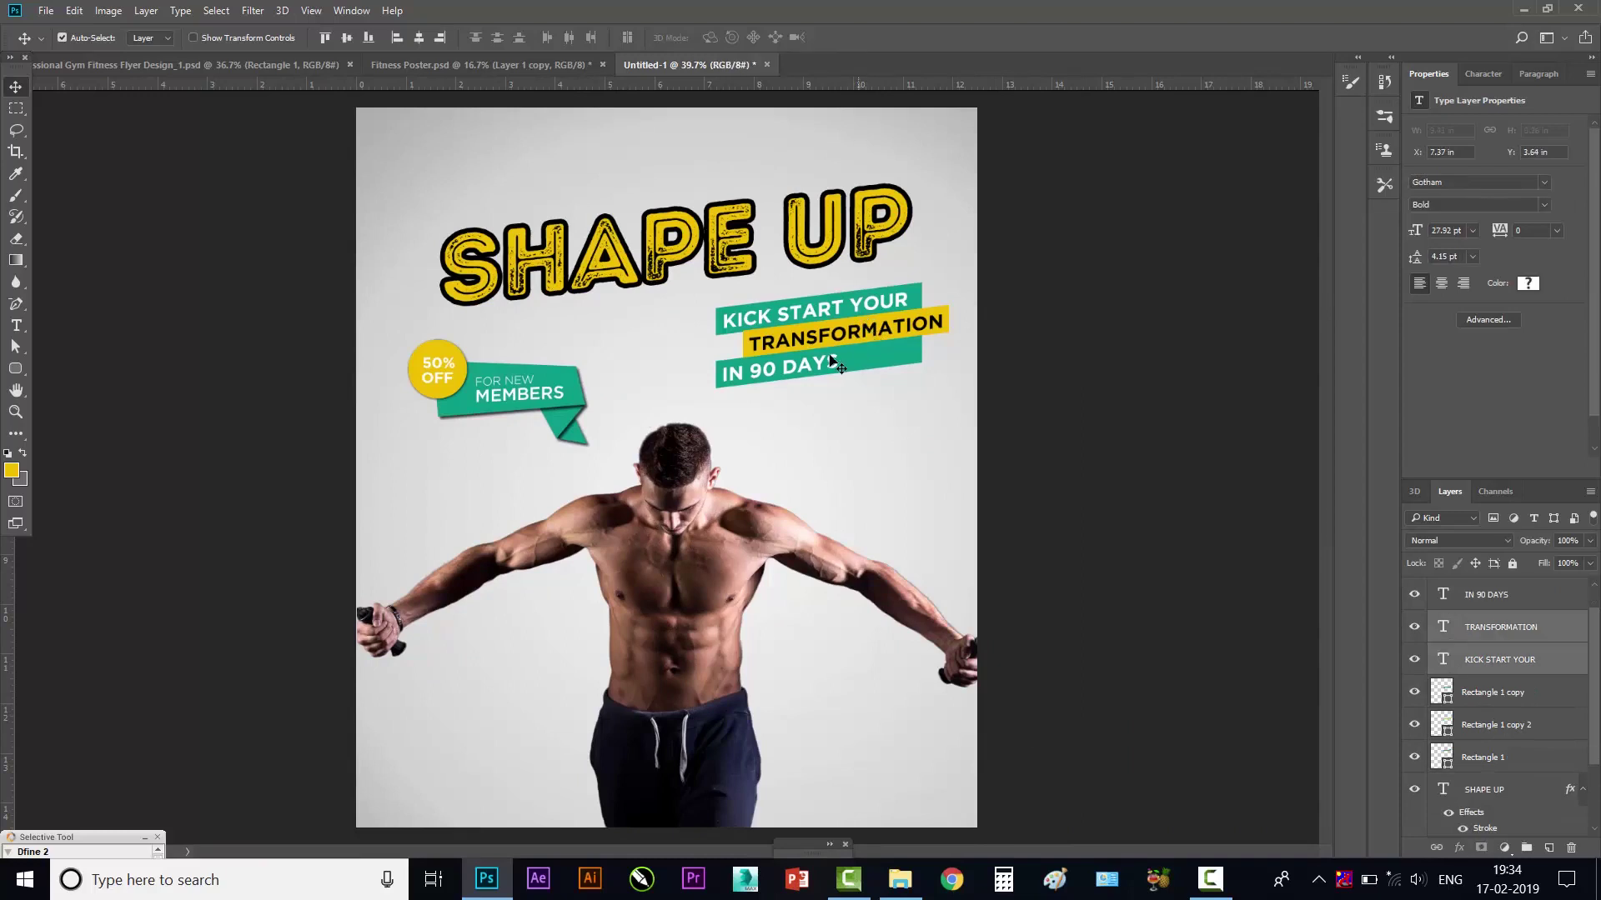
left_click(892, 371, "shift")
left_click(917, 342, "shift")
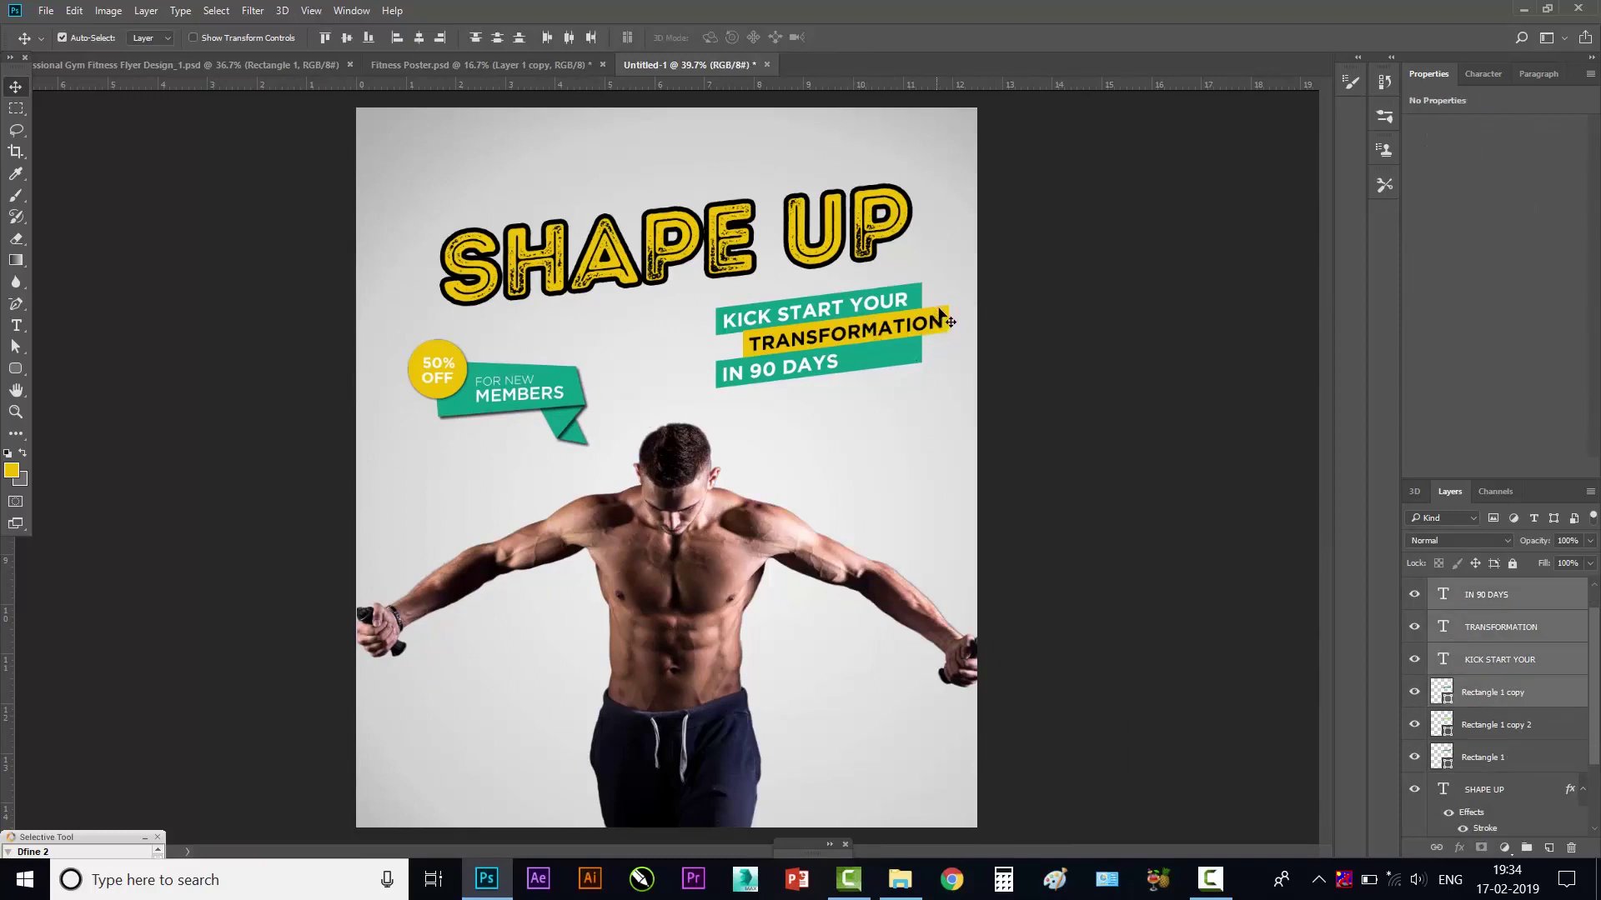
left_click(939, 315, "shift")
mouse_move(917, 298)
left_mouse_down()
mouse_move(821, 307)
mouse_move(909, 297)
left_mouse_up()
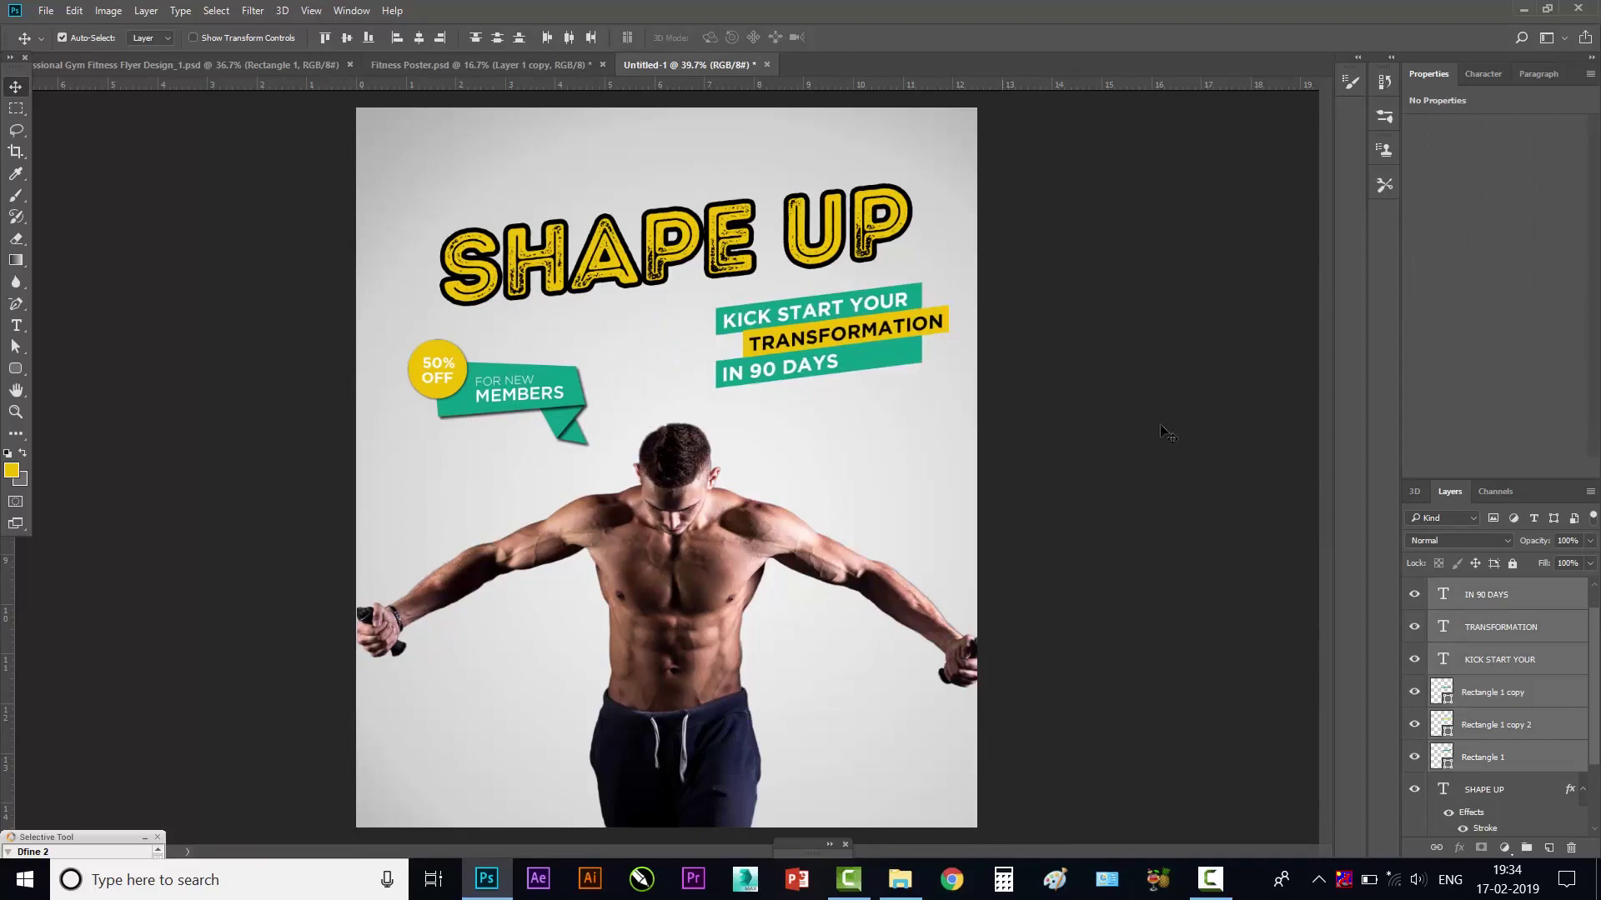
- Select the green KICK START banner and increase its drop shadow distance to 10 px
left_click(1066, 387)
left_click(916, 295)
left_click(949, 321, "shift")
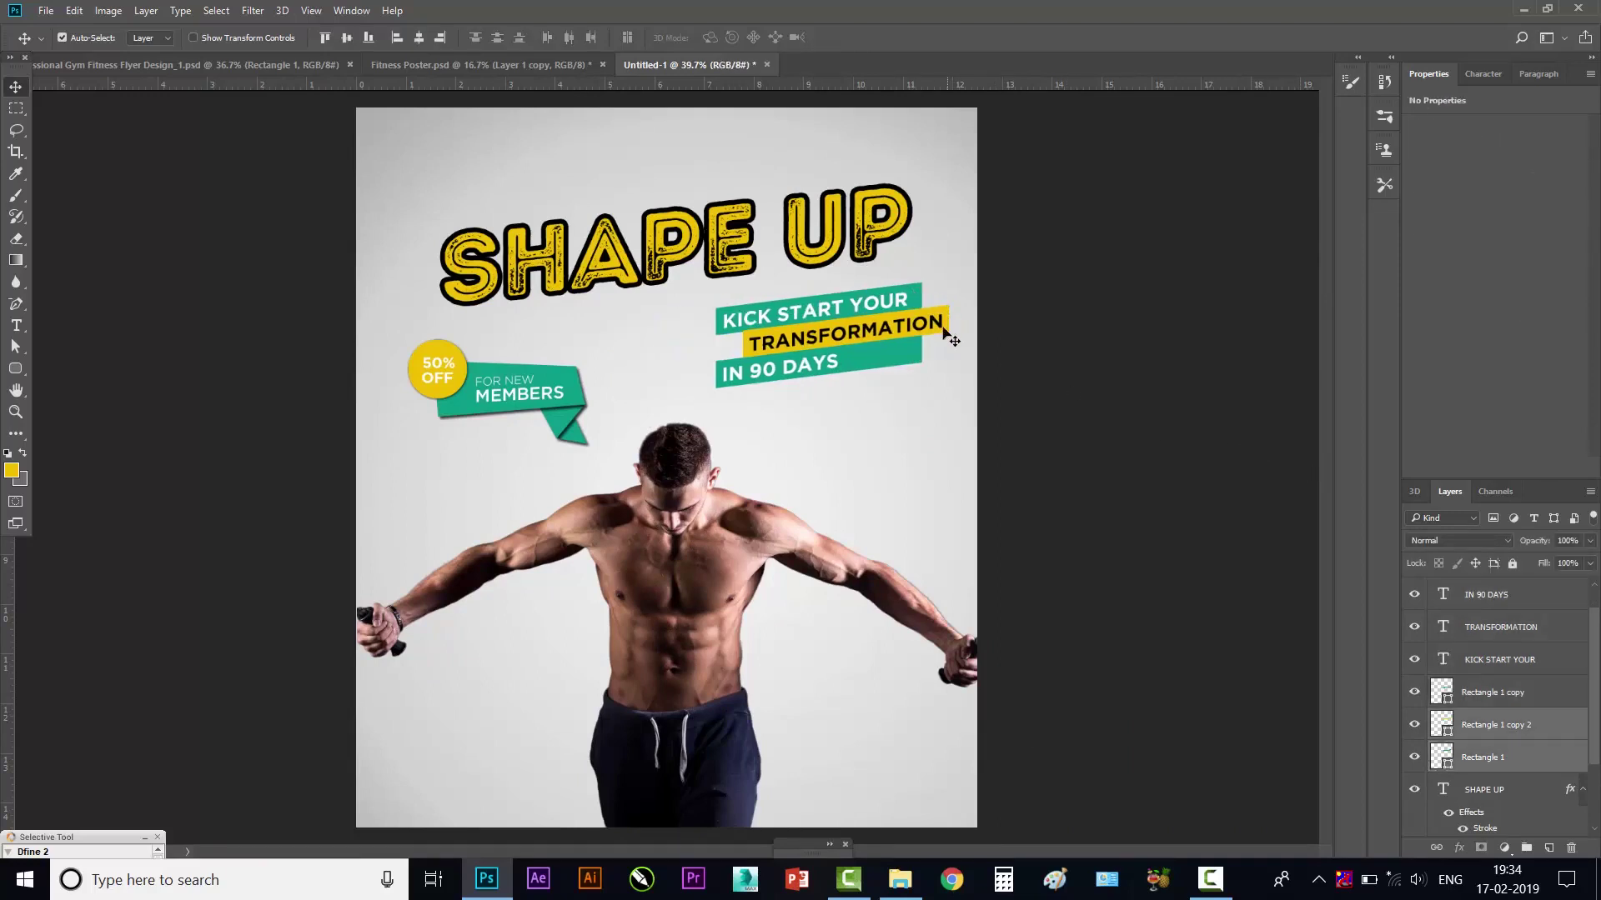
left_click_drag(913, 366, 1021, 395)
key("ctrl+z")
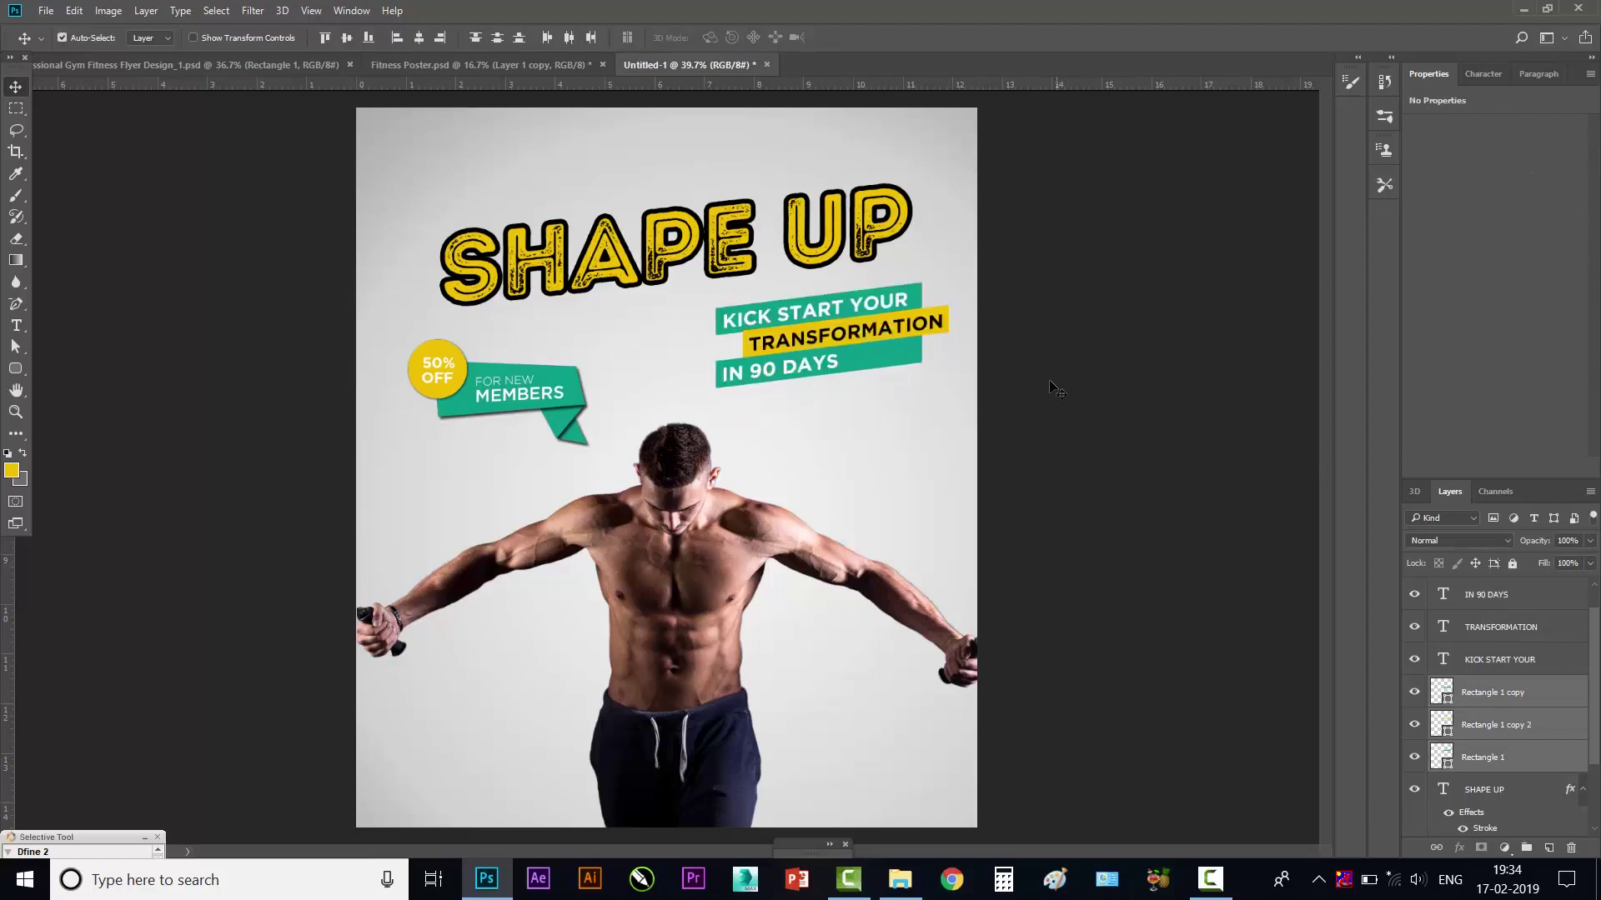
left_click_drag(922, 298, 925, 275)
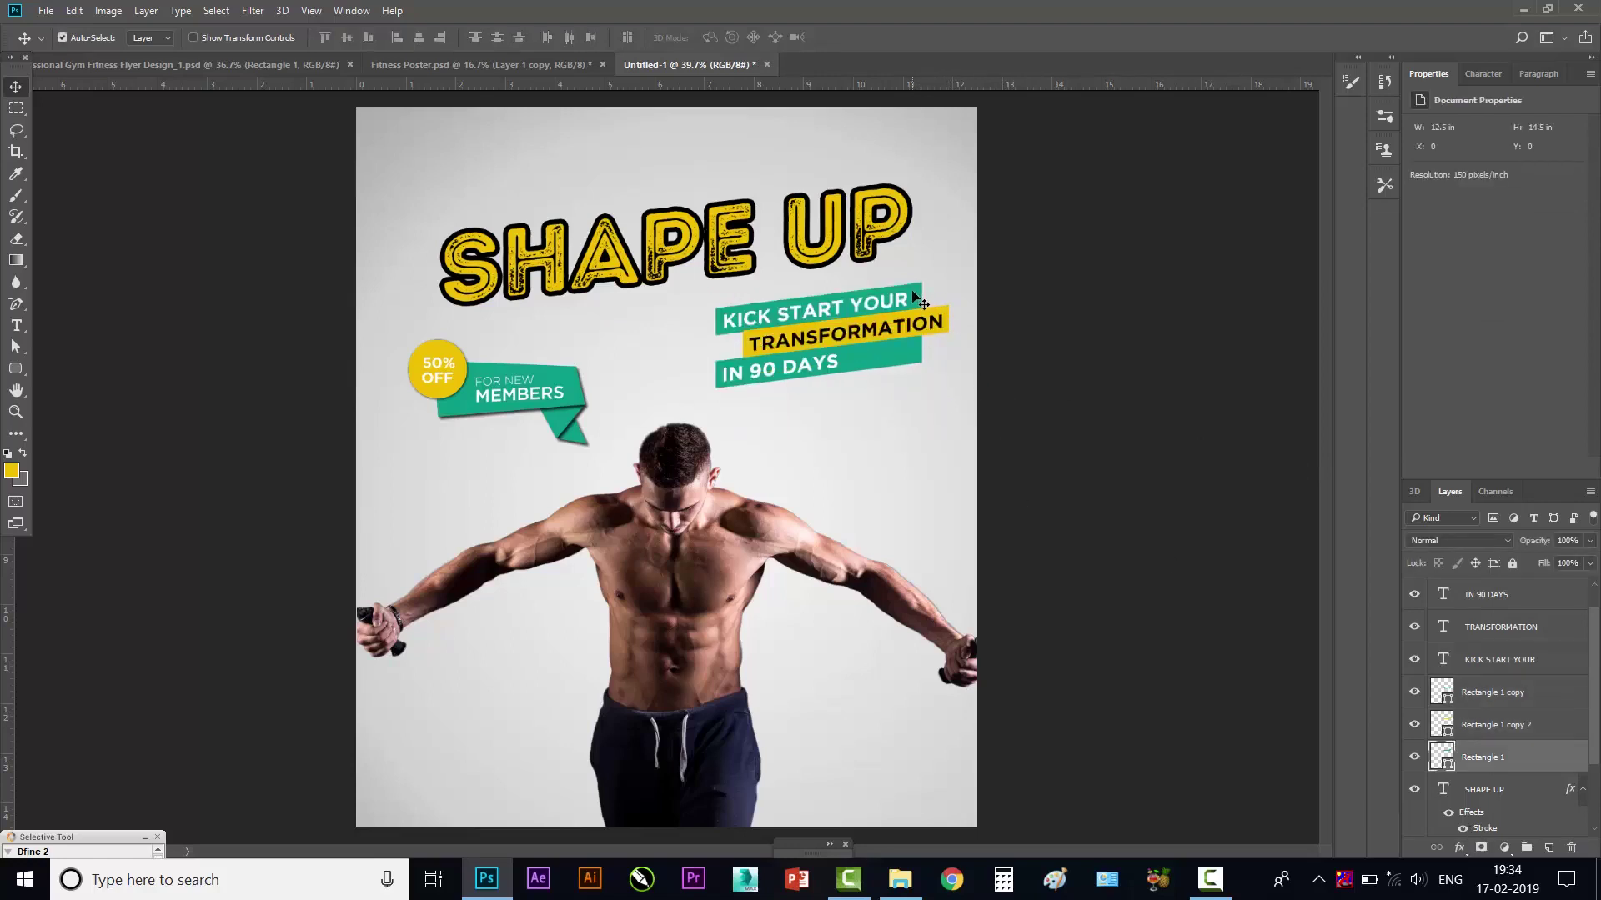
key("ctrl+z")
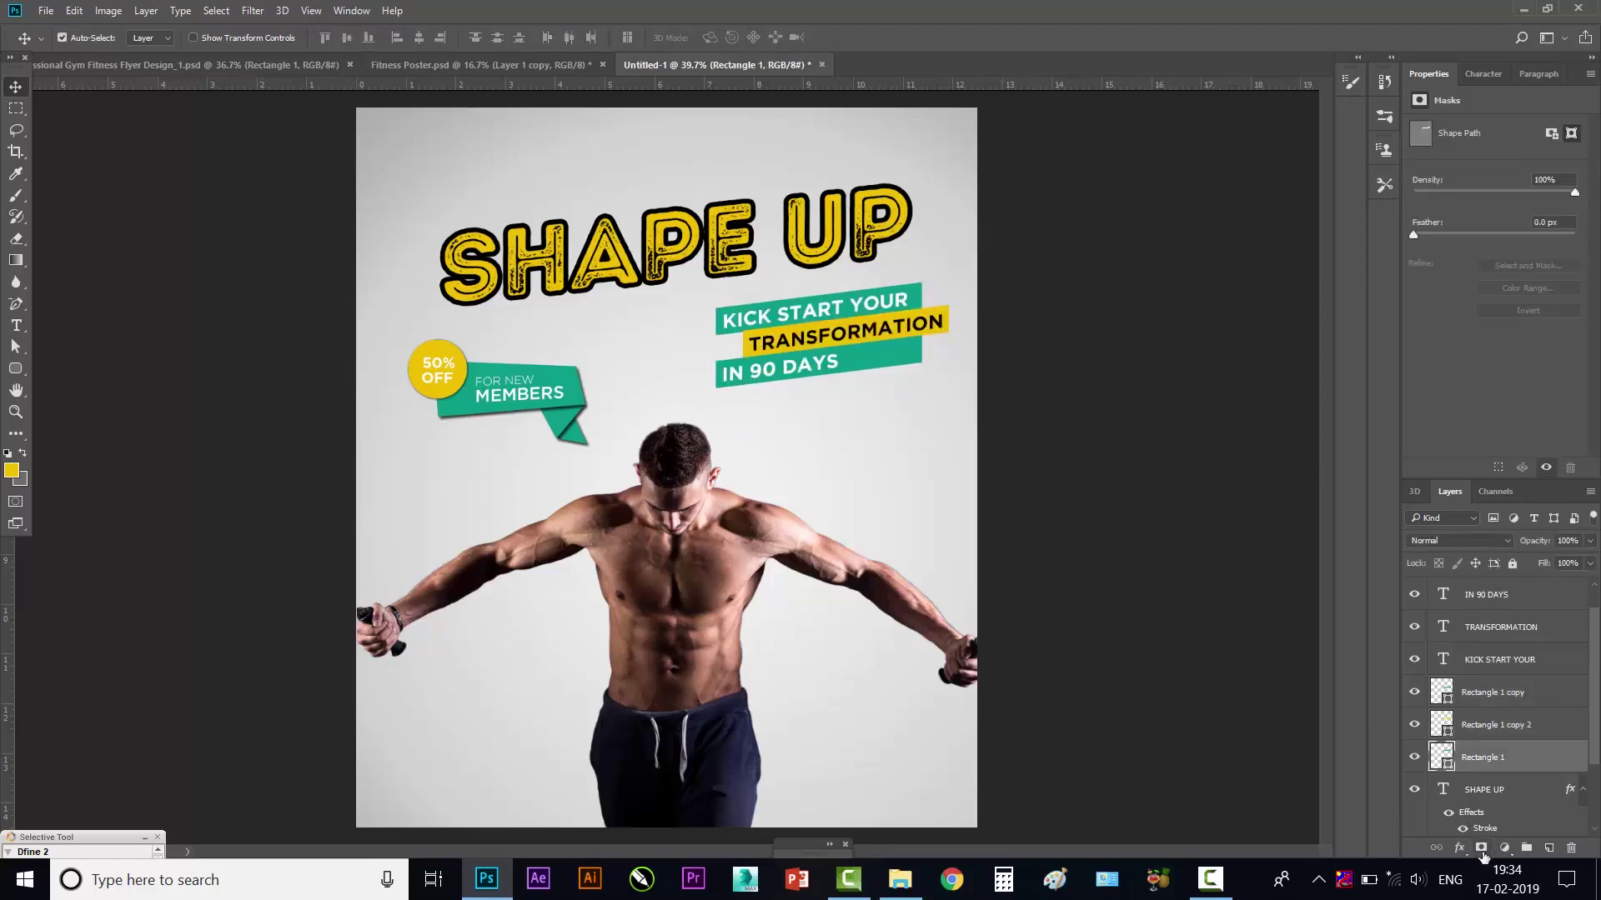
left_click(1459, 848)
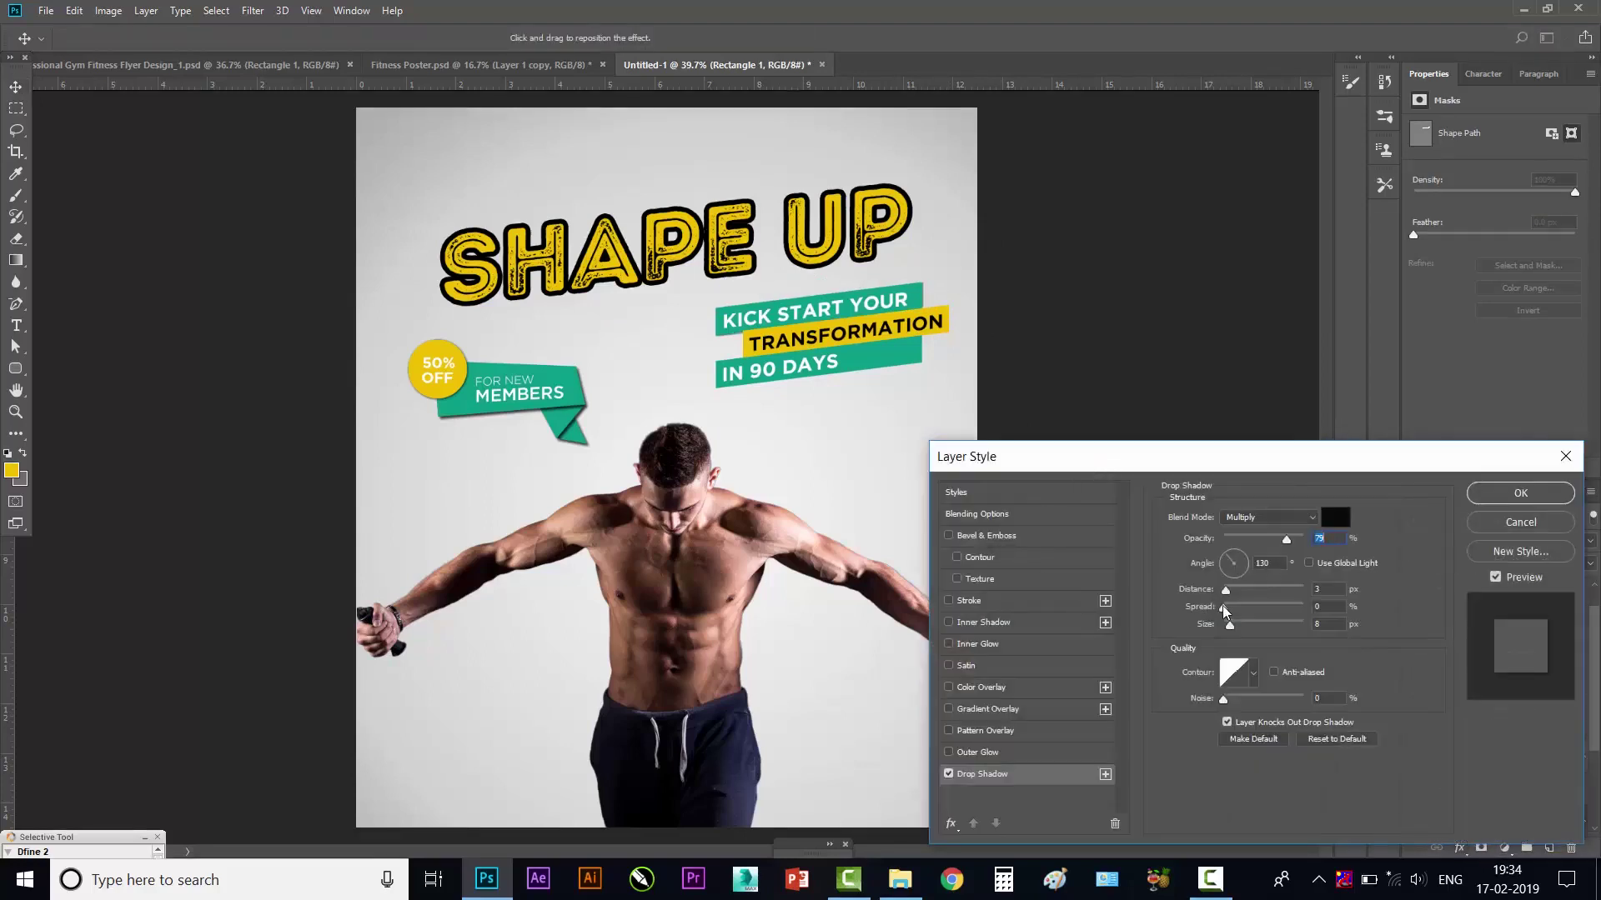
left_click_drag(1226, 590, 1234, 584)
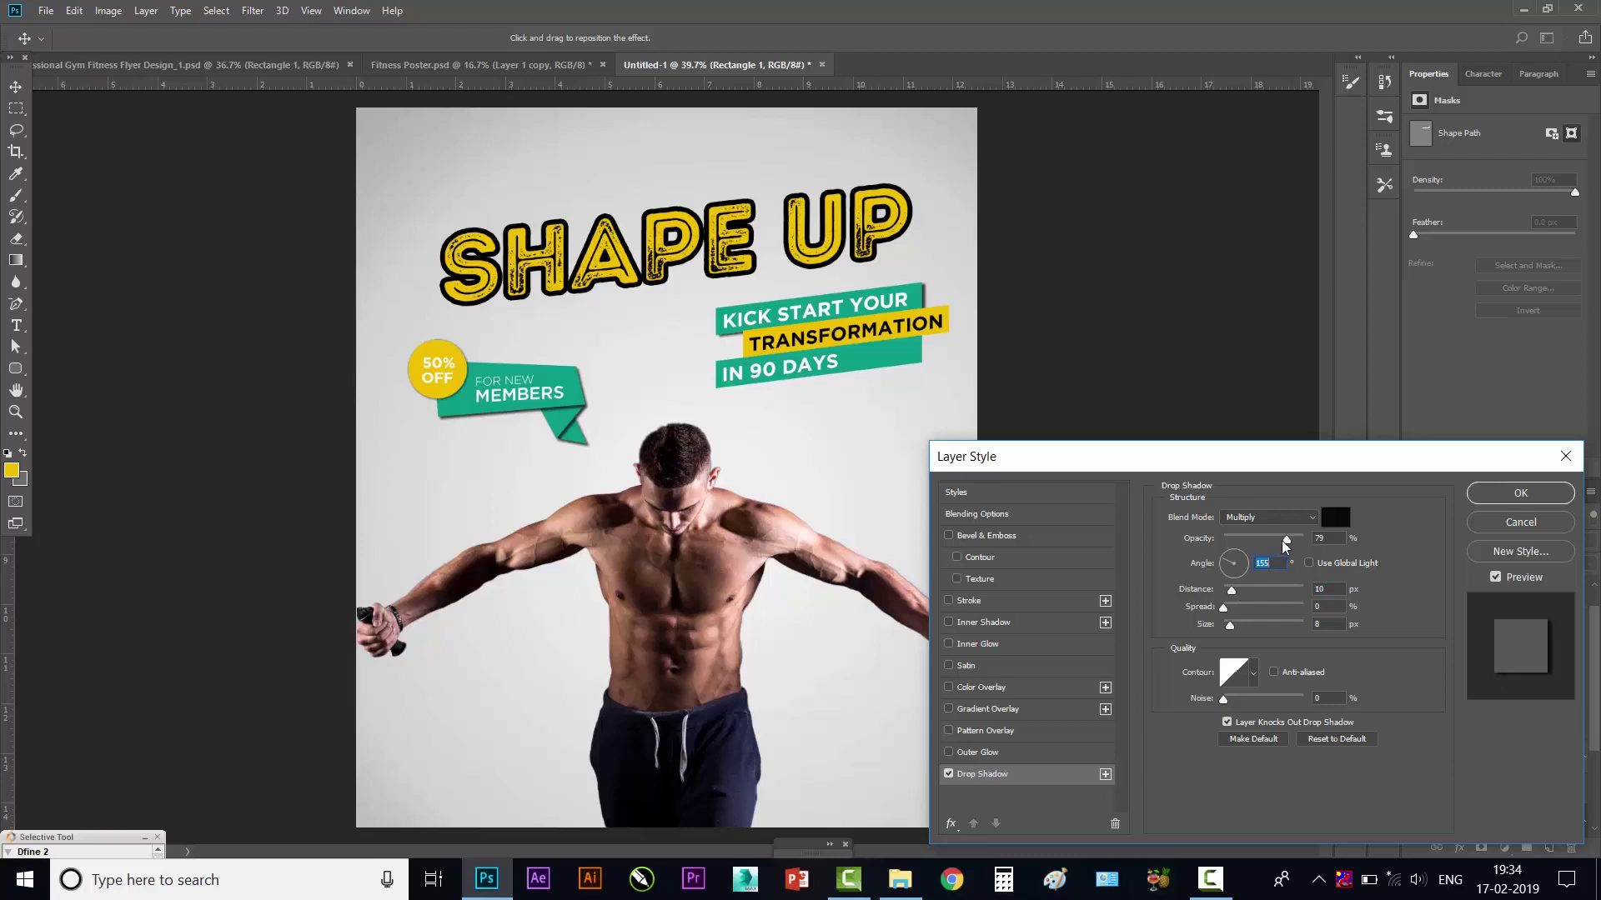
- Set Rectangle 1's drop shadow to 66% opacity and 4 px size
left_click_drag(1285, 547, 1276, 540)
left_click_drag(1231, 628, 1227, 627)
left_click(1509, 498)
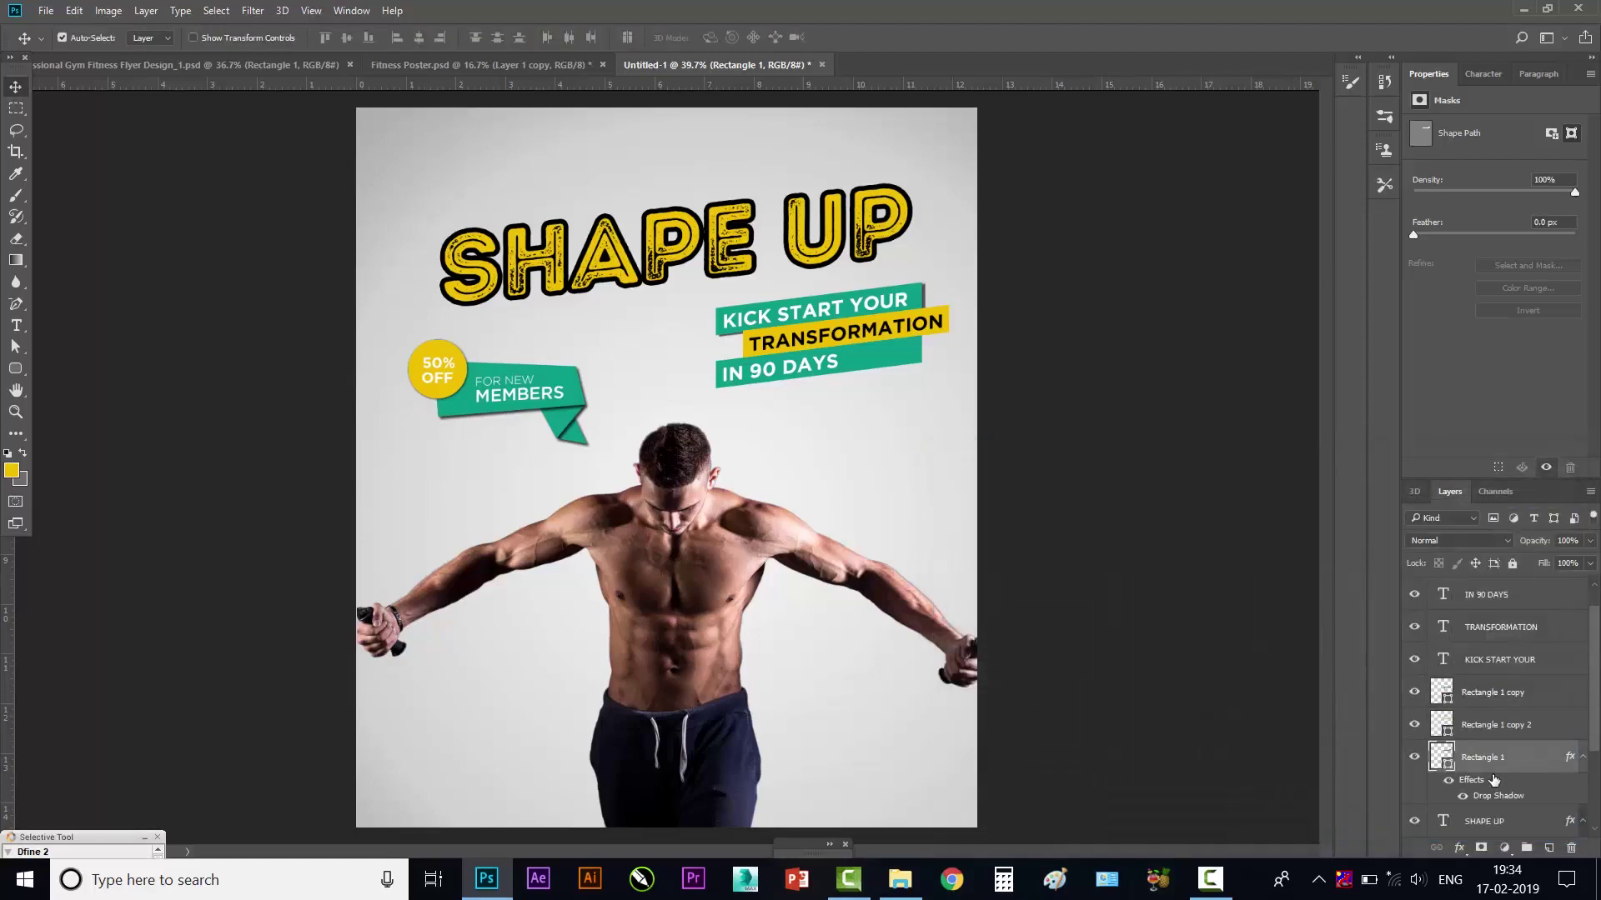
right_click(1495, 789)
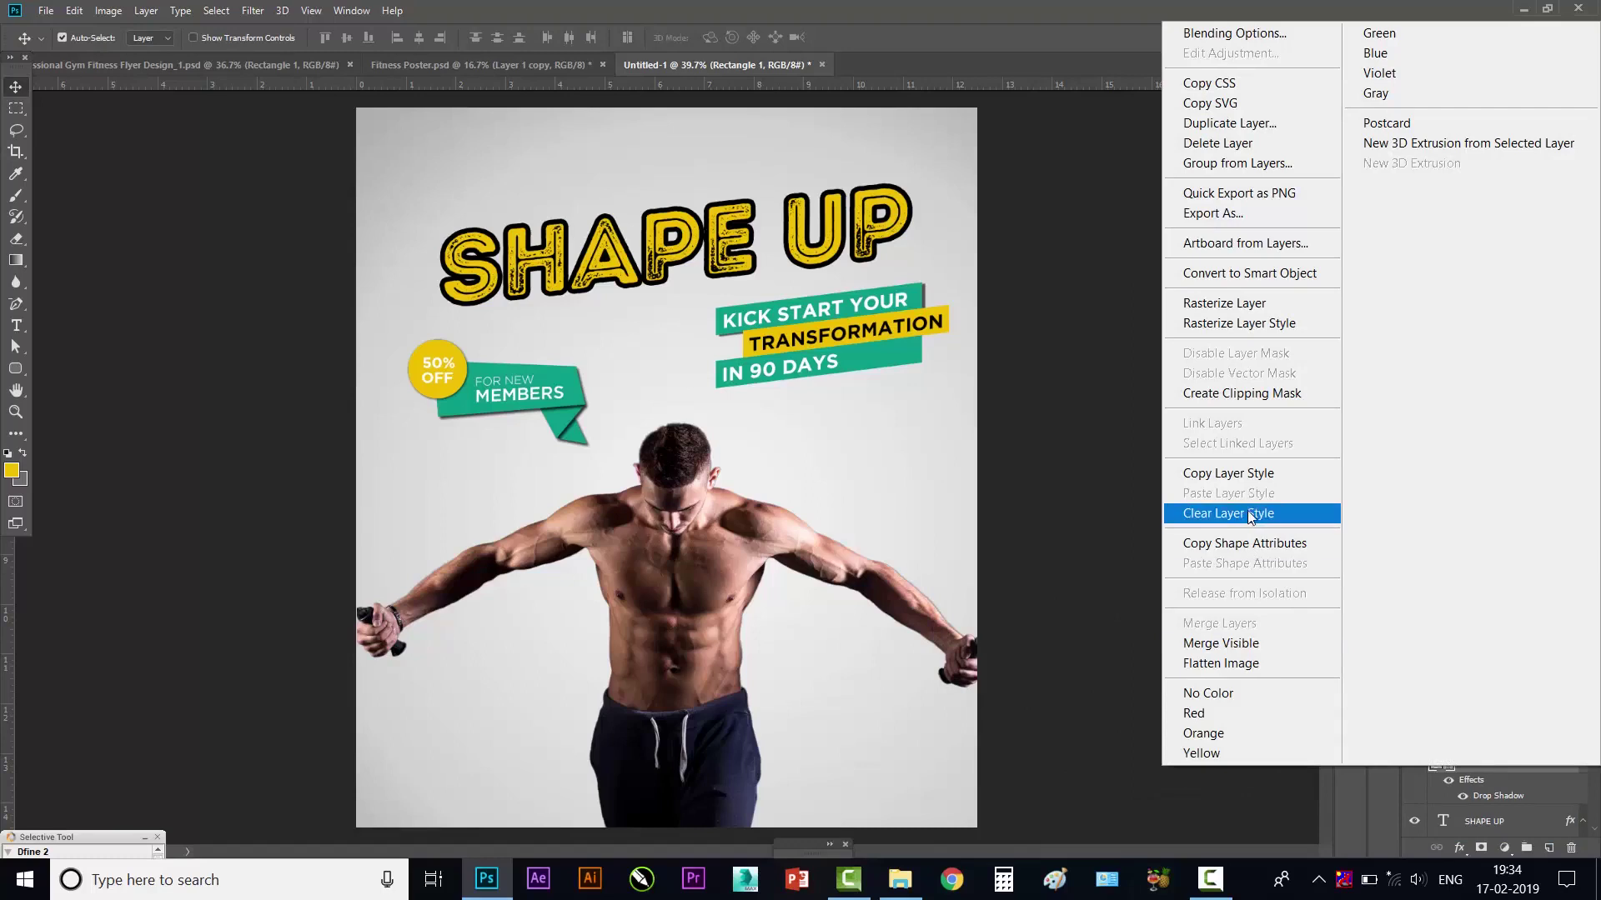
- Copy Rectangle 1's layer style and paste the drop shadow onto both rectangle copies
left_click(1249, 492)
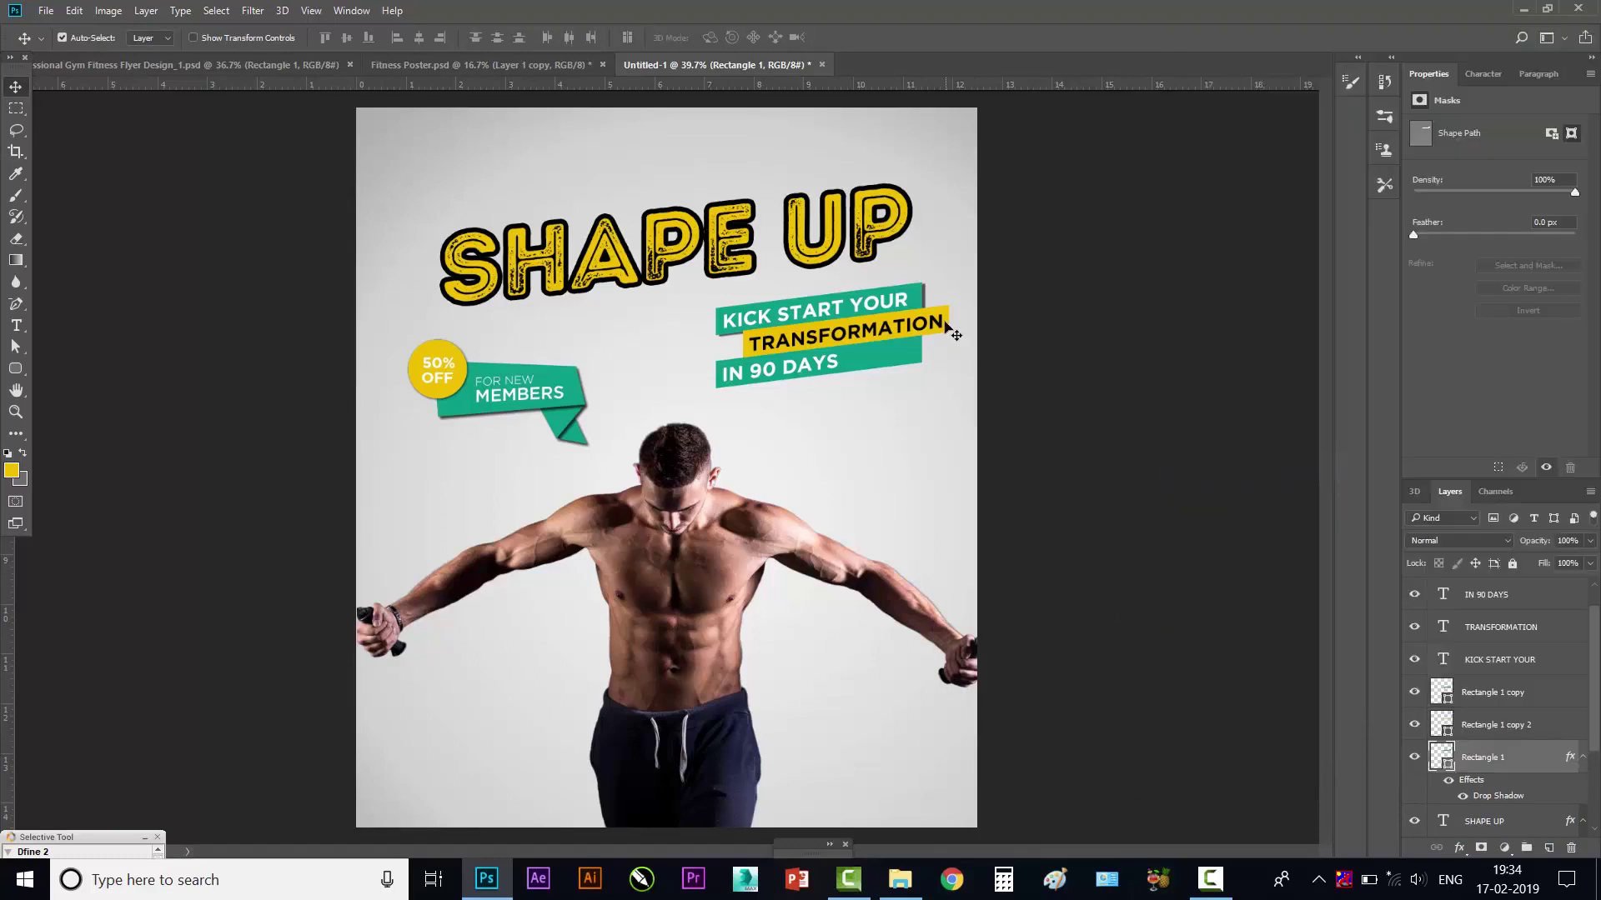
left_click(921, 367, "shift")
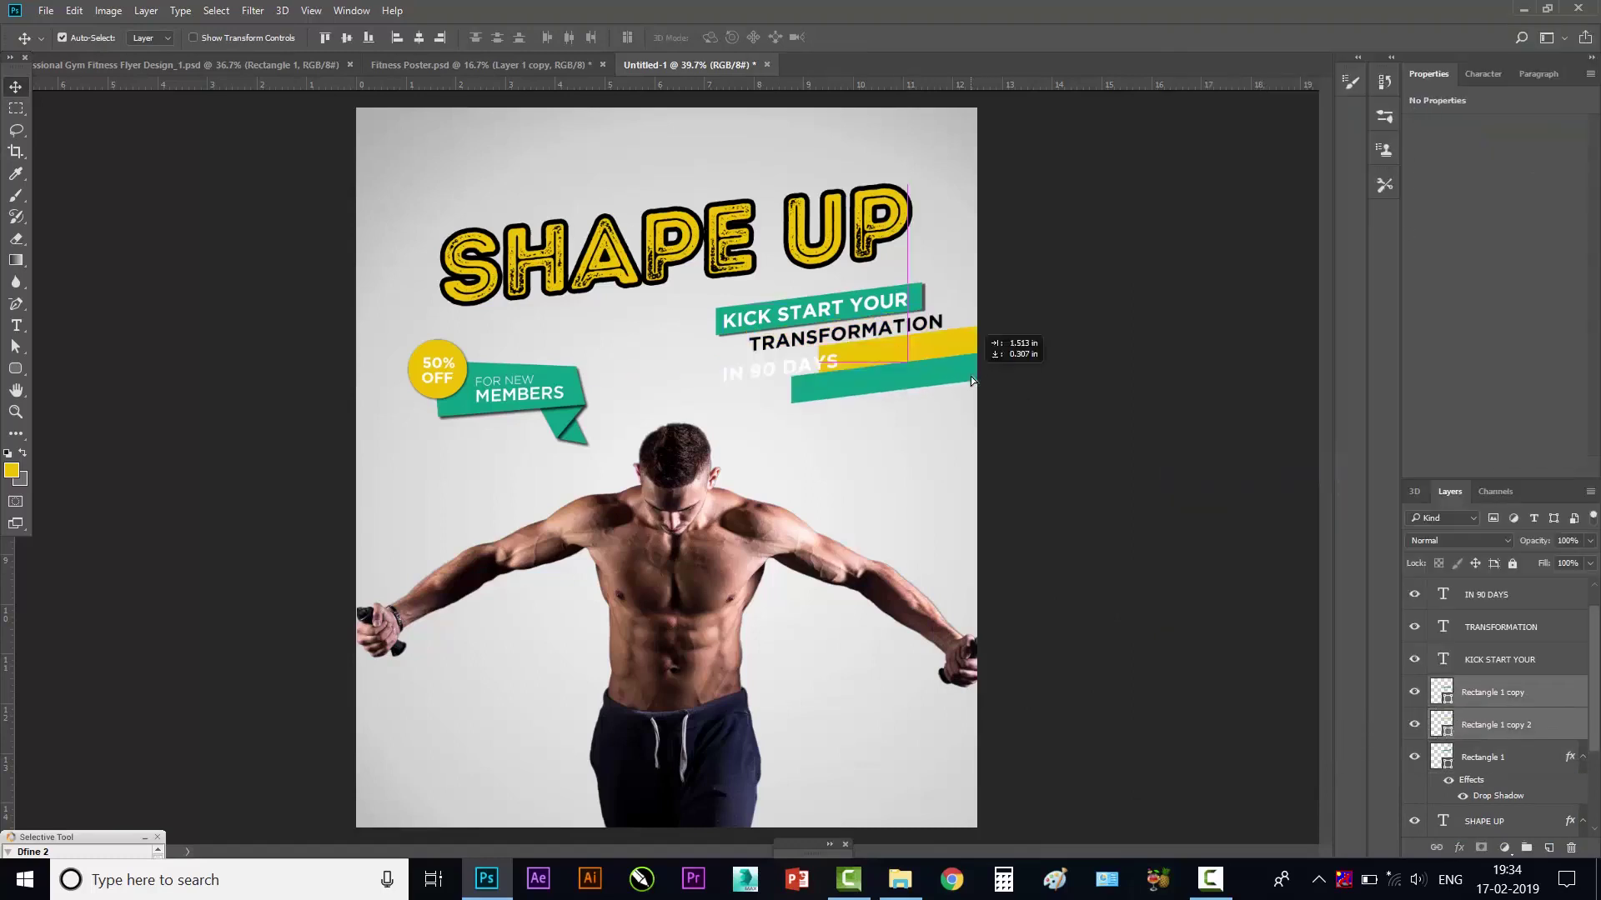
right_click(1491, 692)
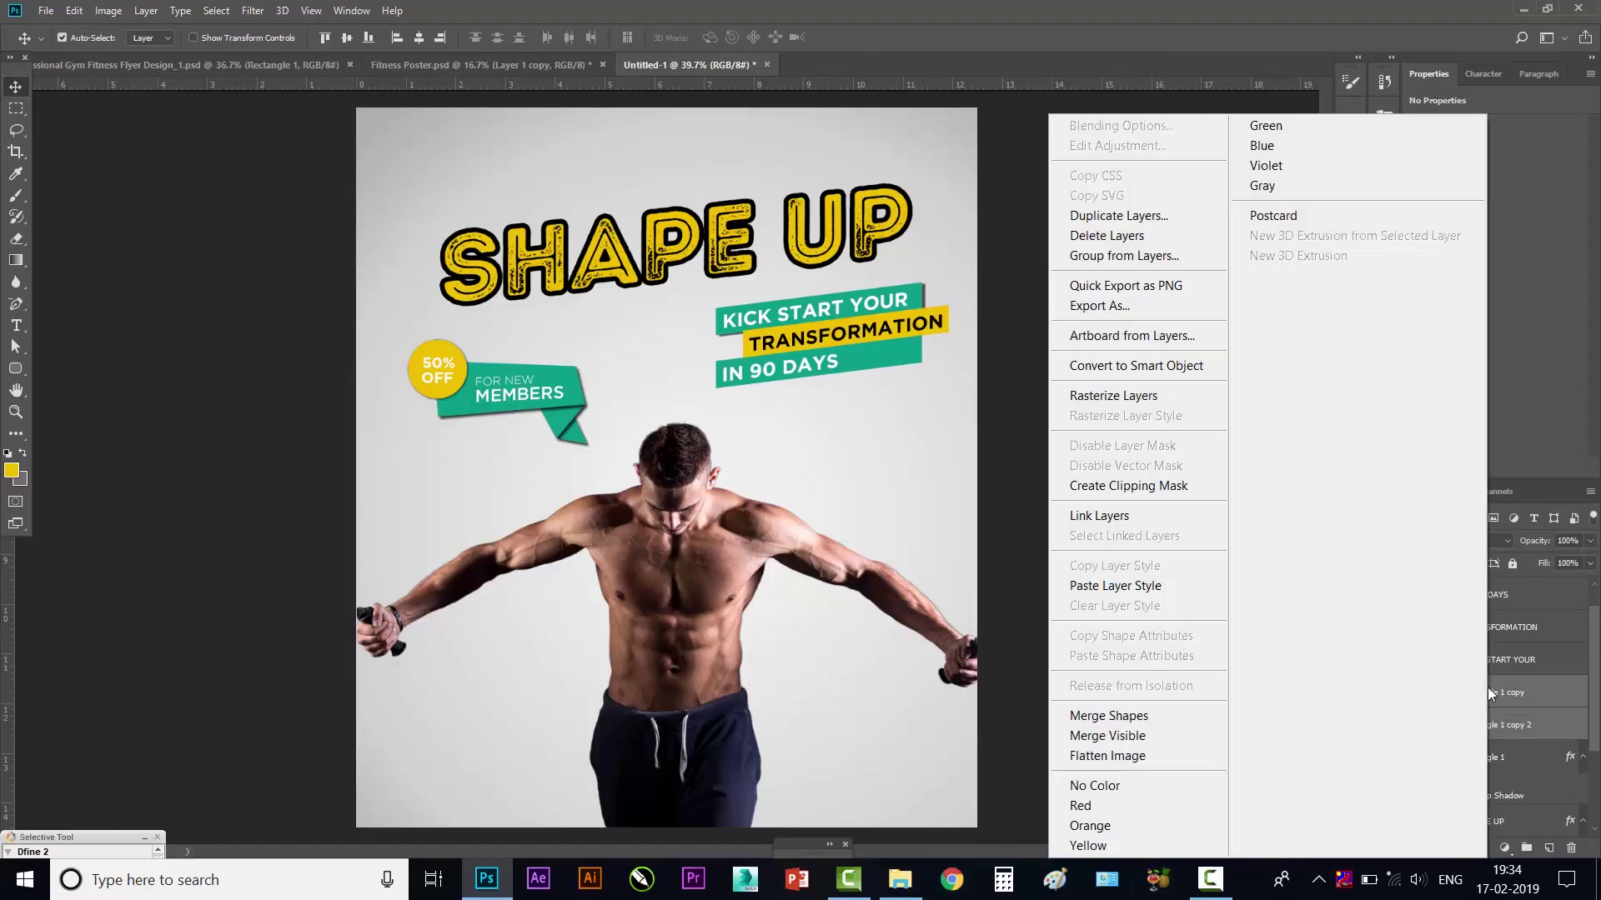
left_click(1123, 588)
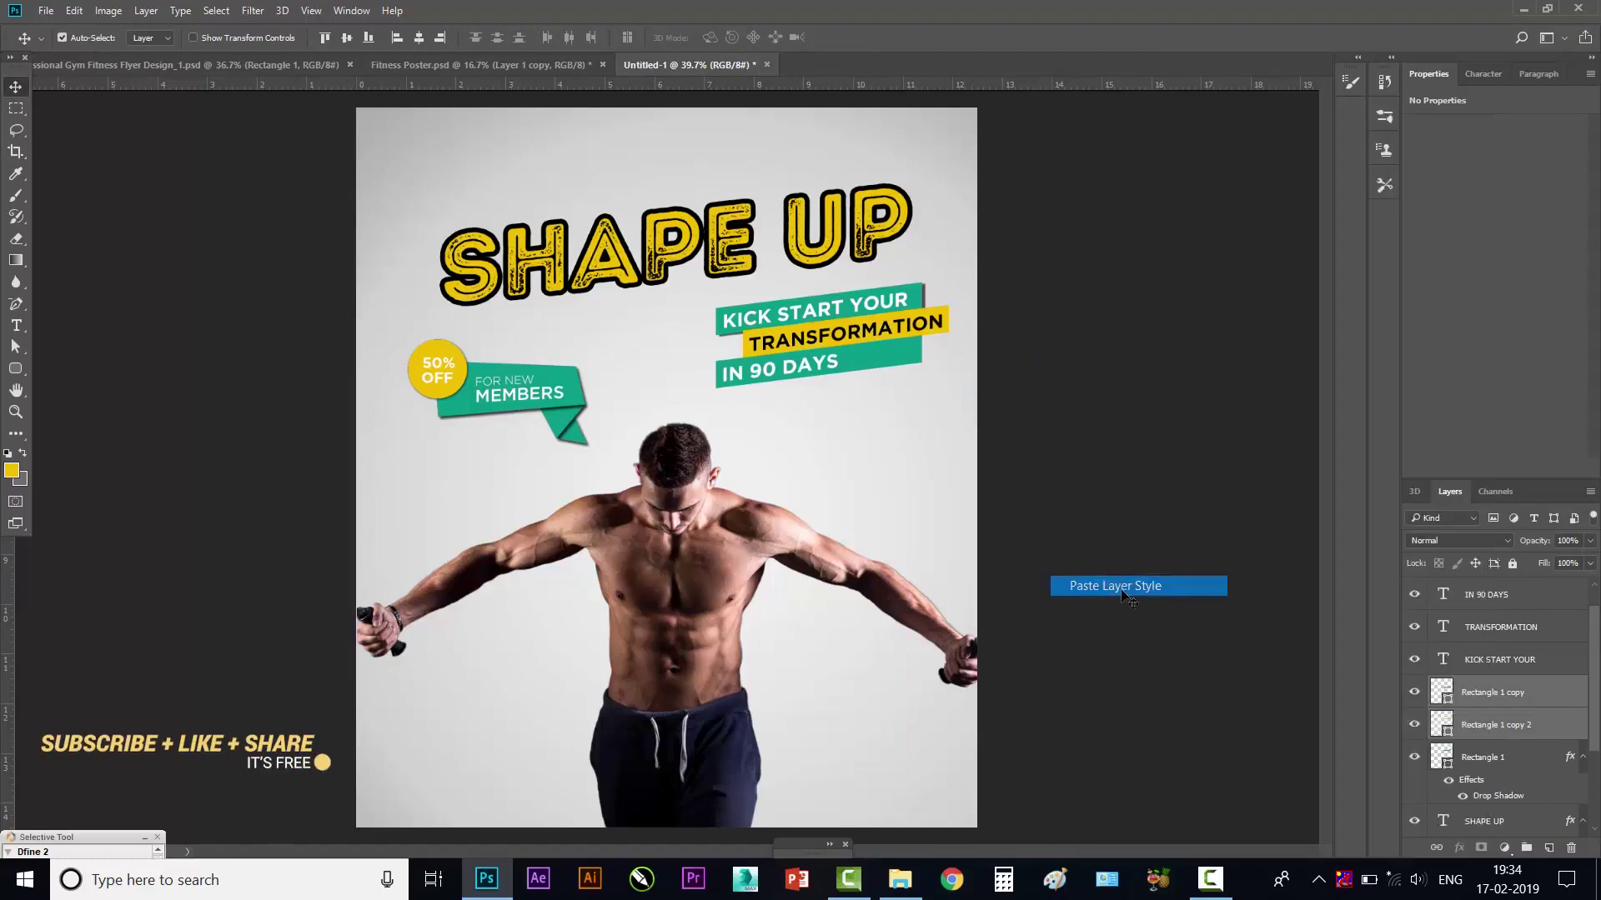
- Select the TRANSFORMATION, KICK START YOUR and IN 90 DAYS layers, then just the IN 90 DAYS banner
left_click(917, 329)
left_click(914, 302, "shift")
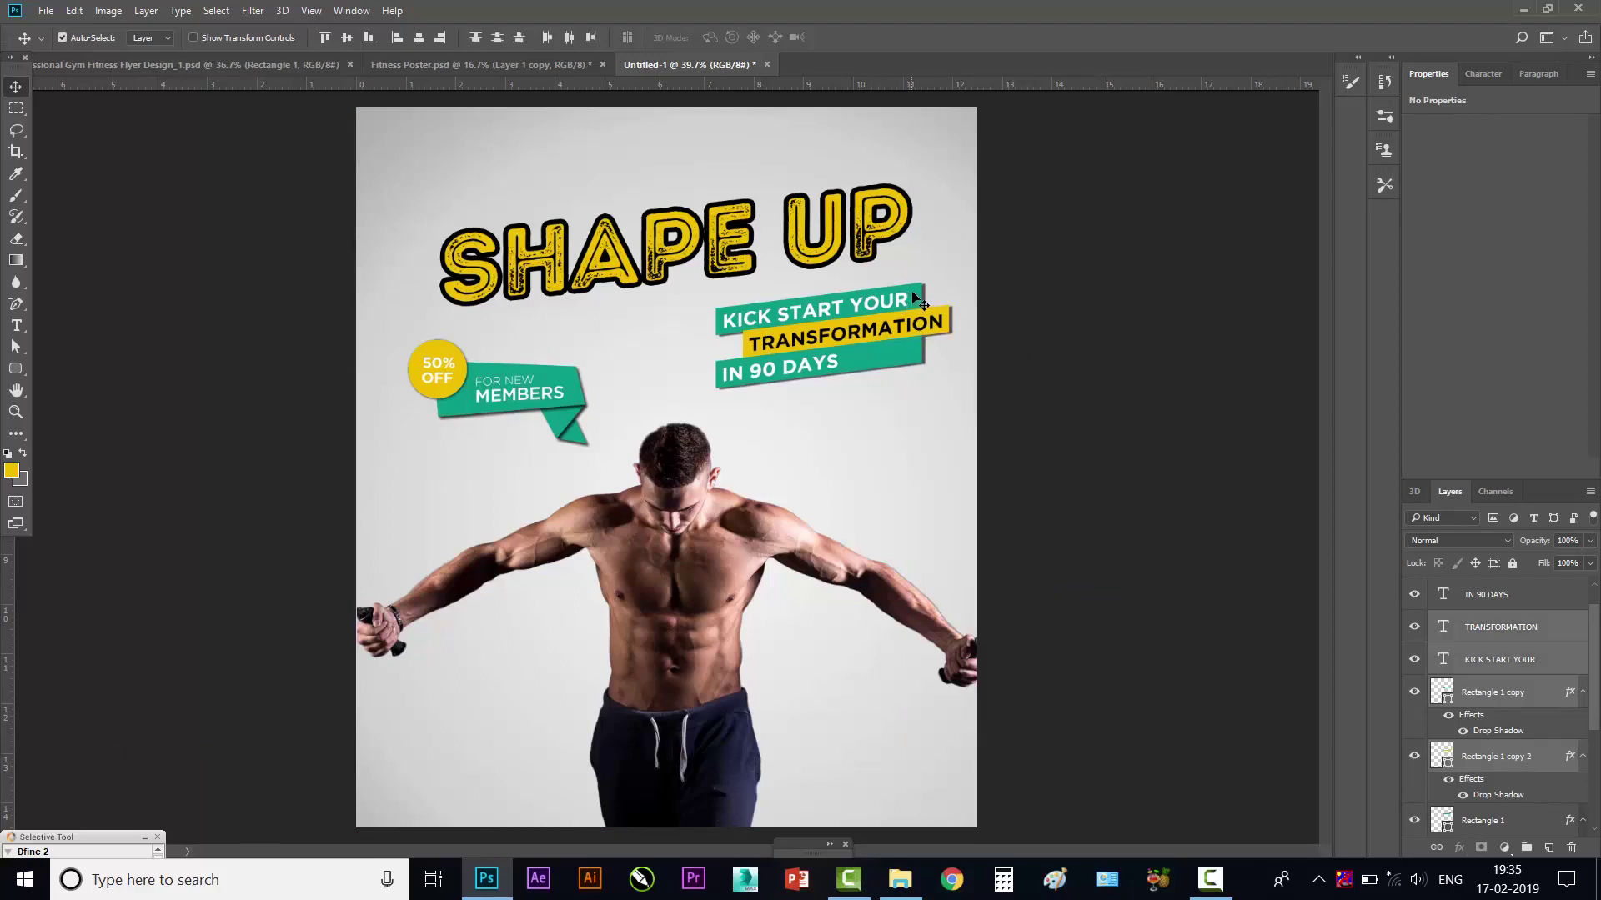
left_click(829, 365, "shift")
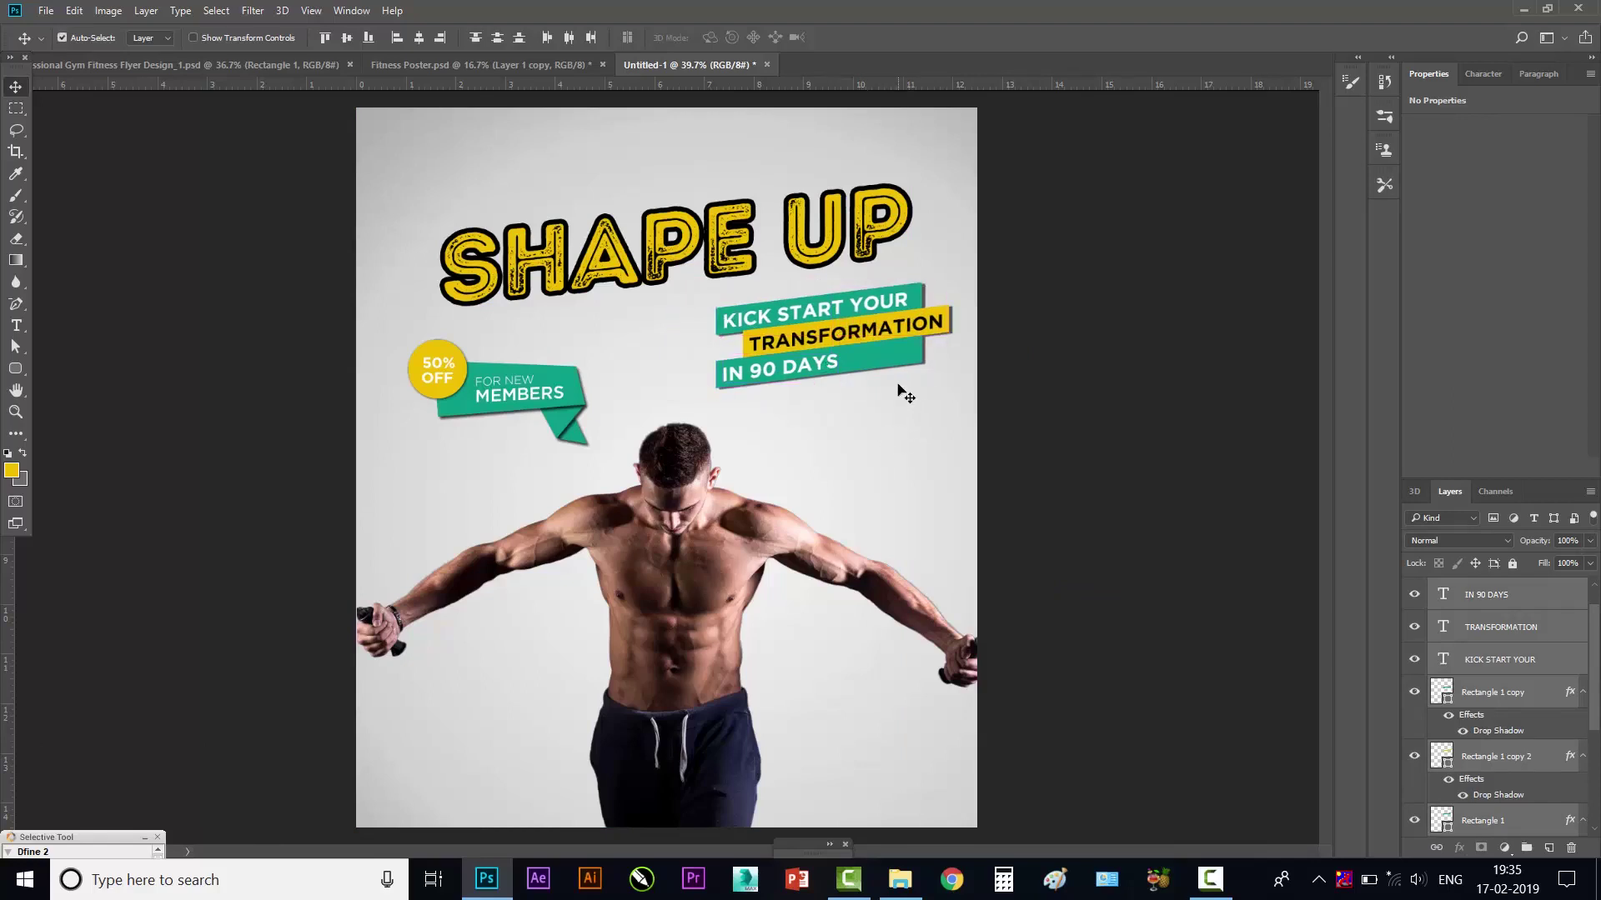
left_click(917, 377)
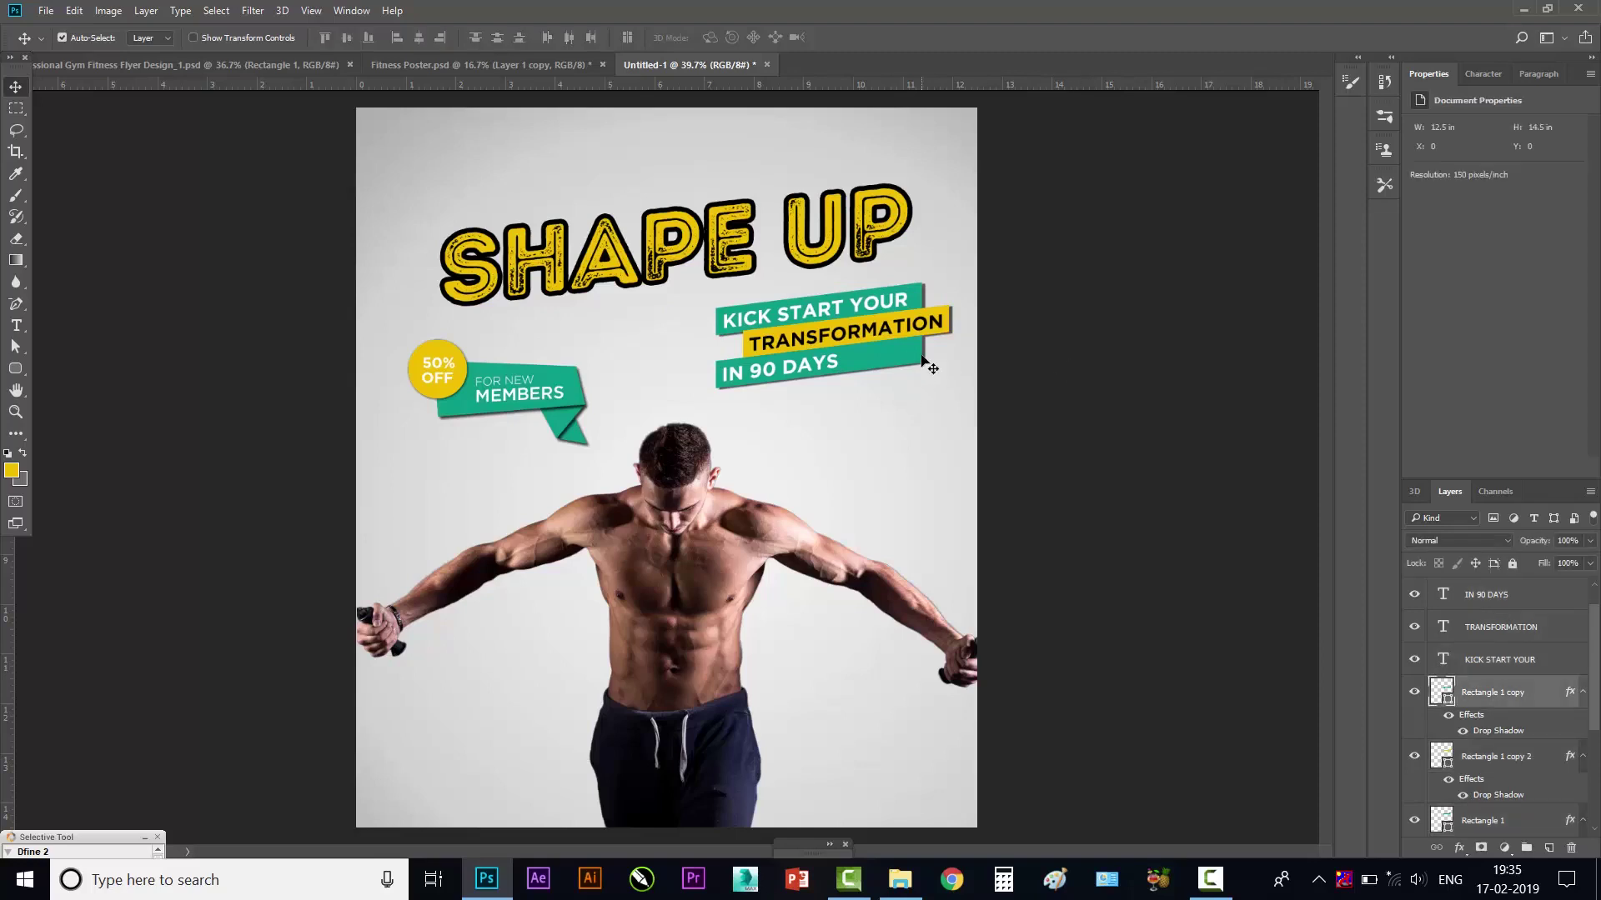
left_click(16, 346)
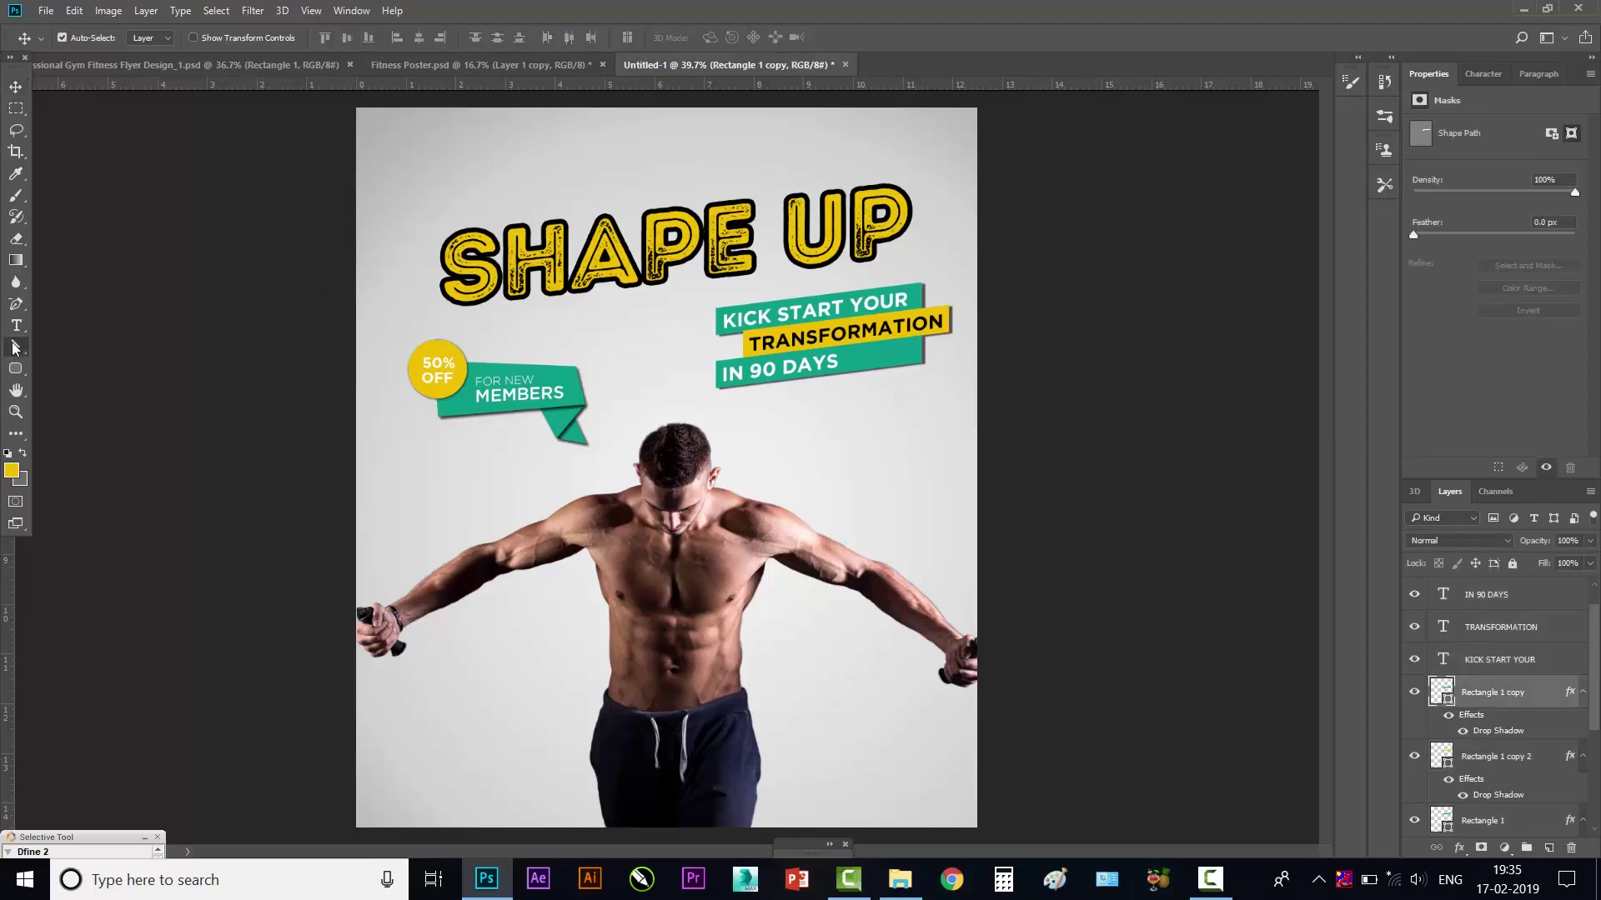
- Pull the IN 90 DAYS banner's right edge inward to fit its text
scroll(903, 350, "up", 3)
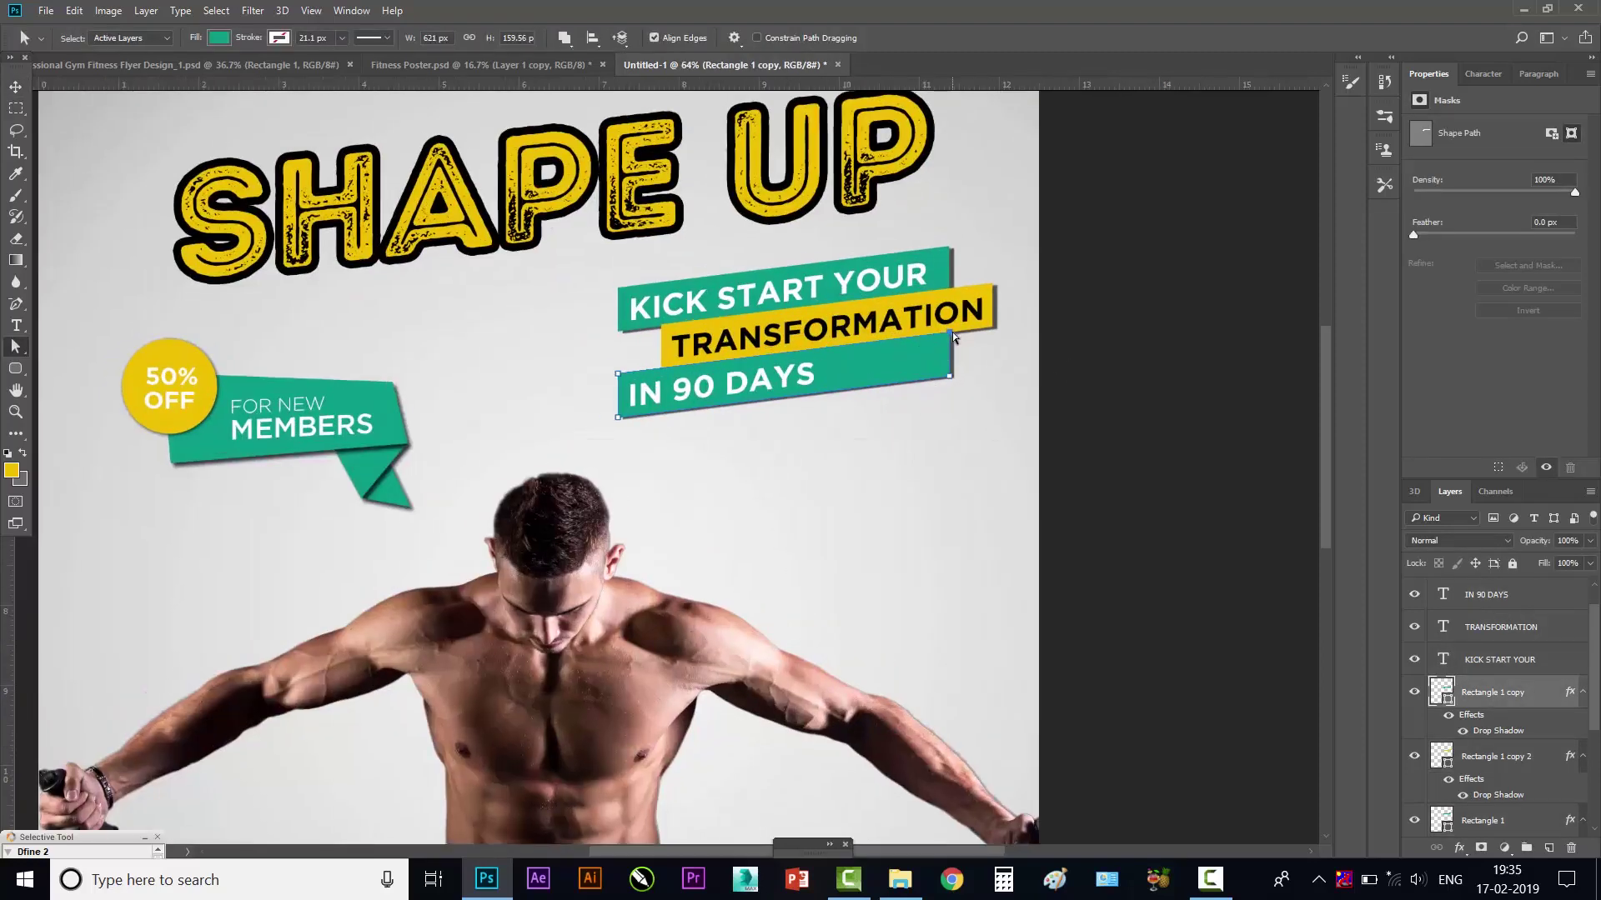
left_click_drag(950, 378, 850, 392)
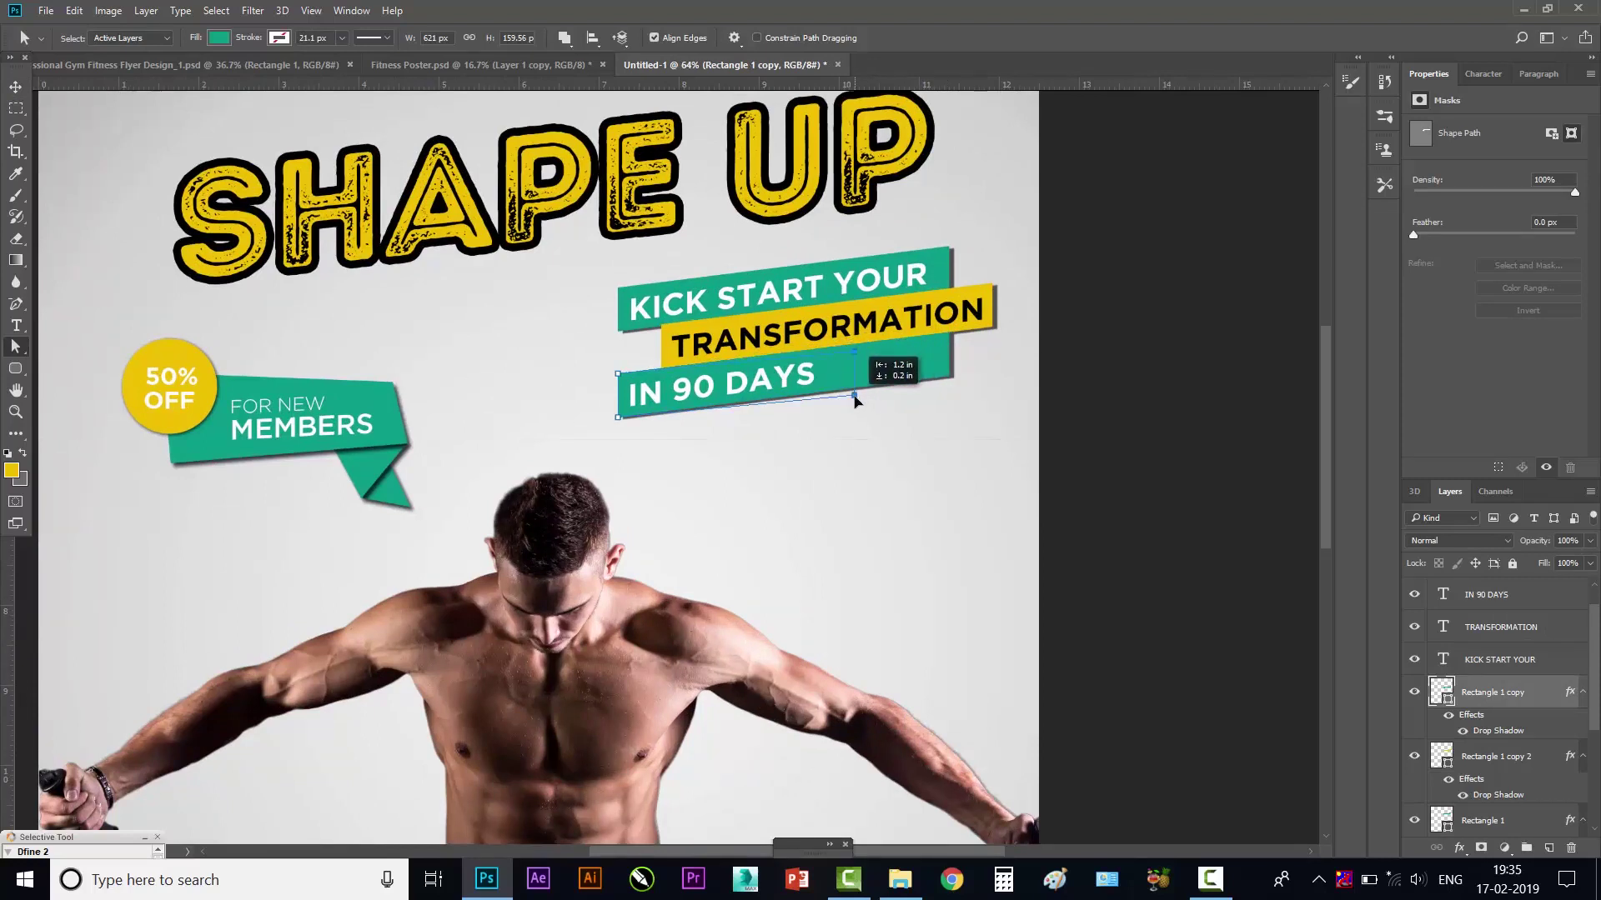
key("v")
- Convert all tagline text and banner layers into one smart object
left_click(1463, 602, "shift")
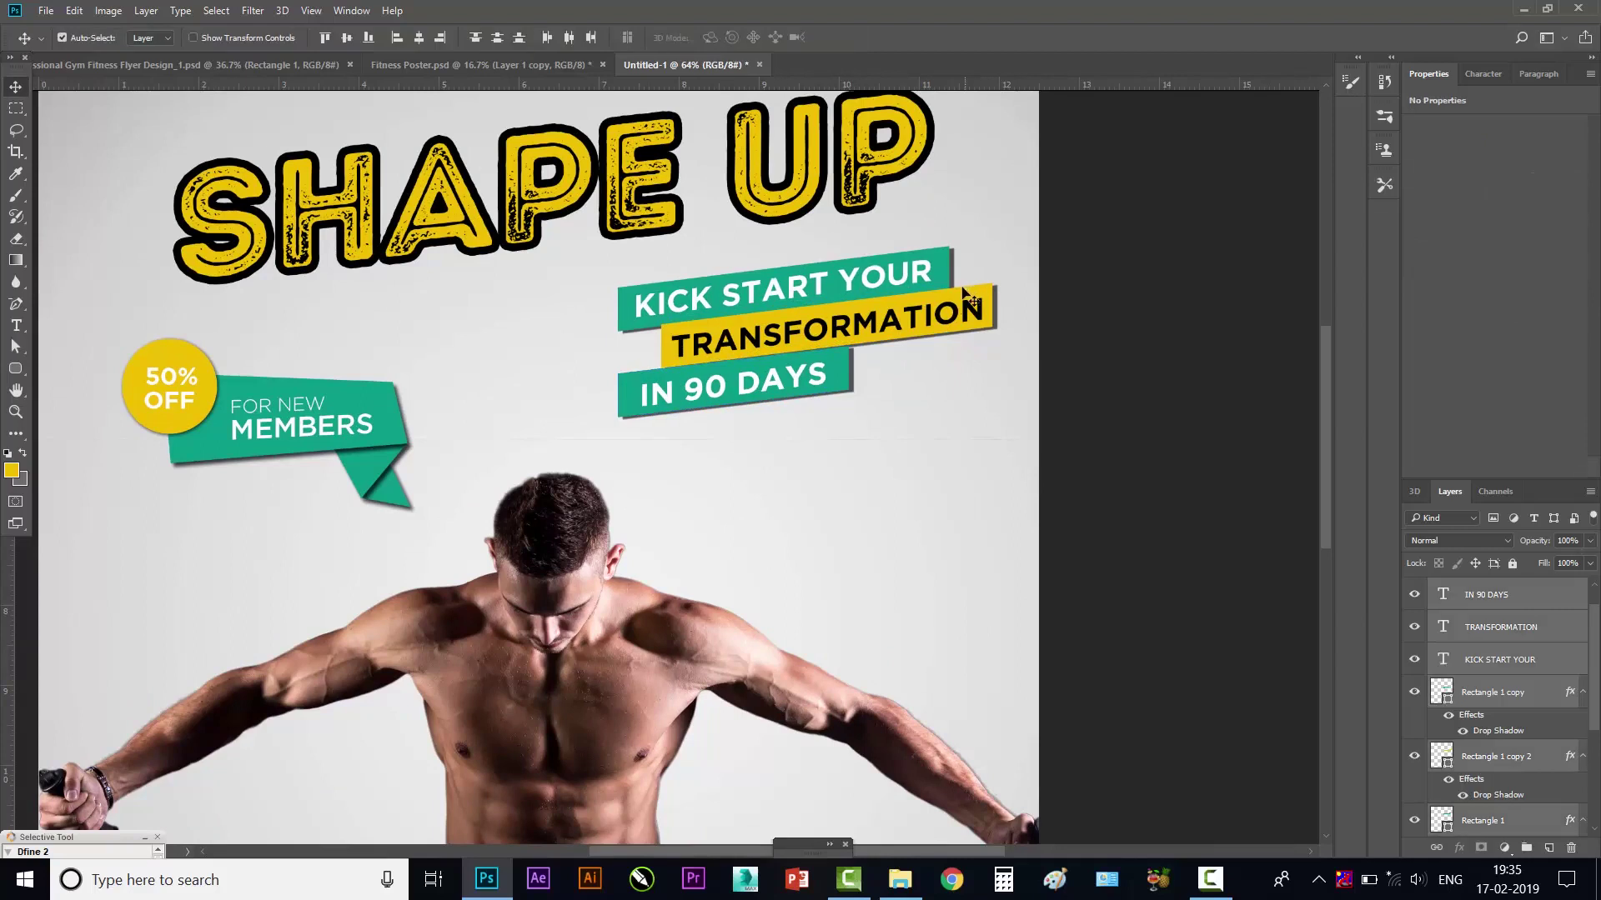
right_click(1484, 597)
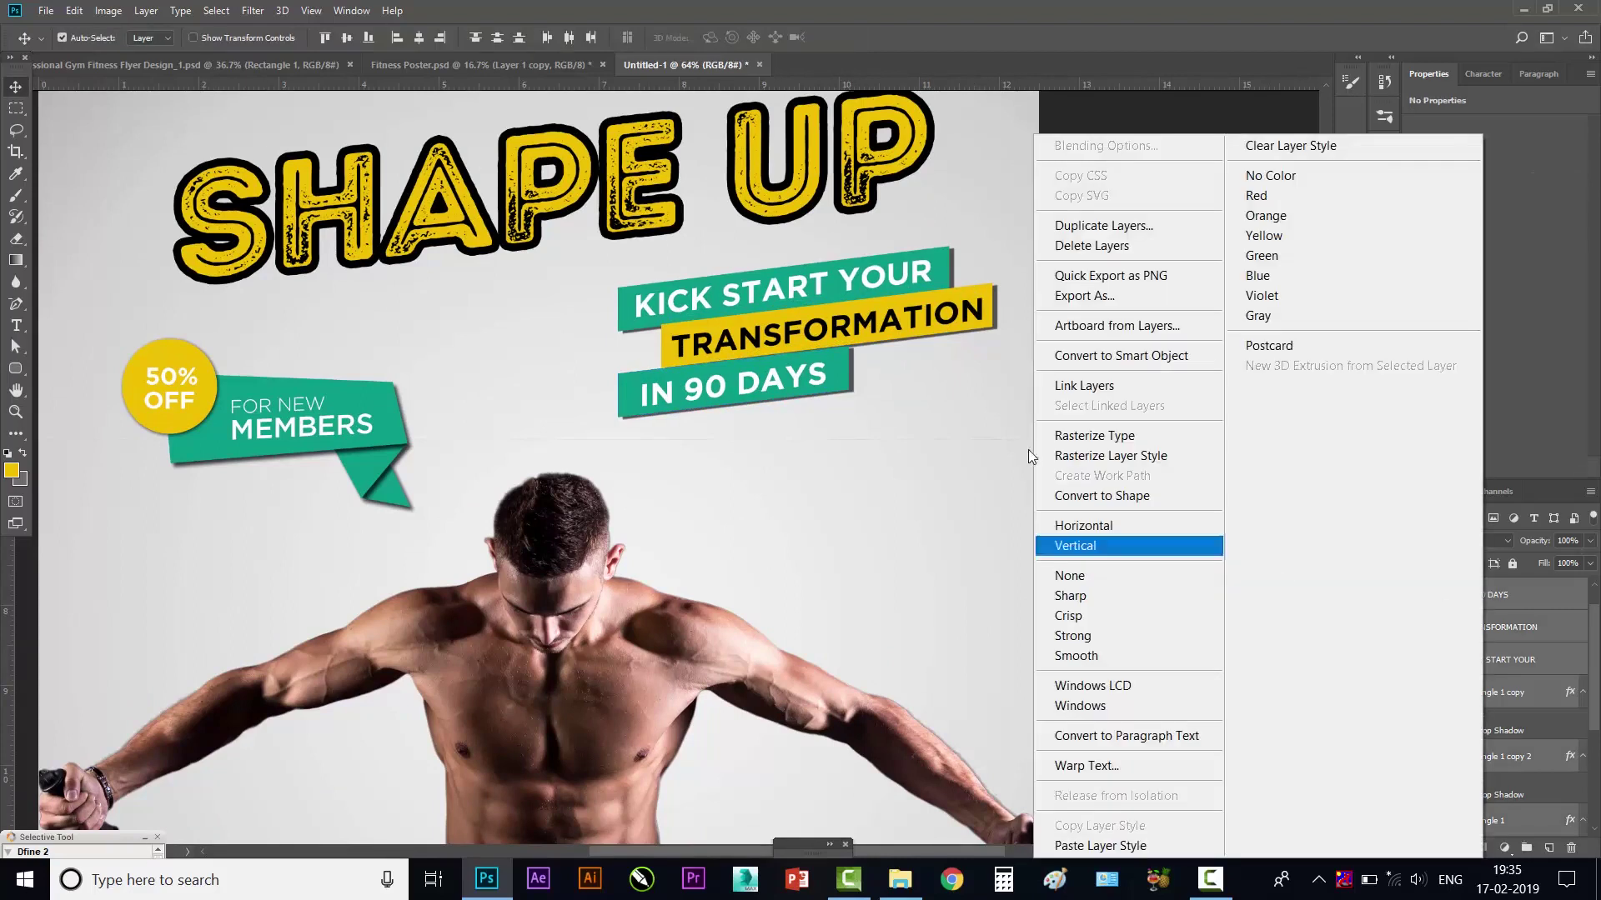
left_click(1115, 357)
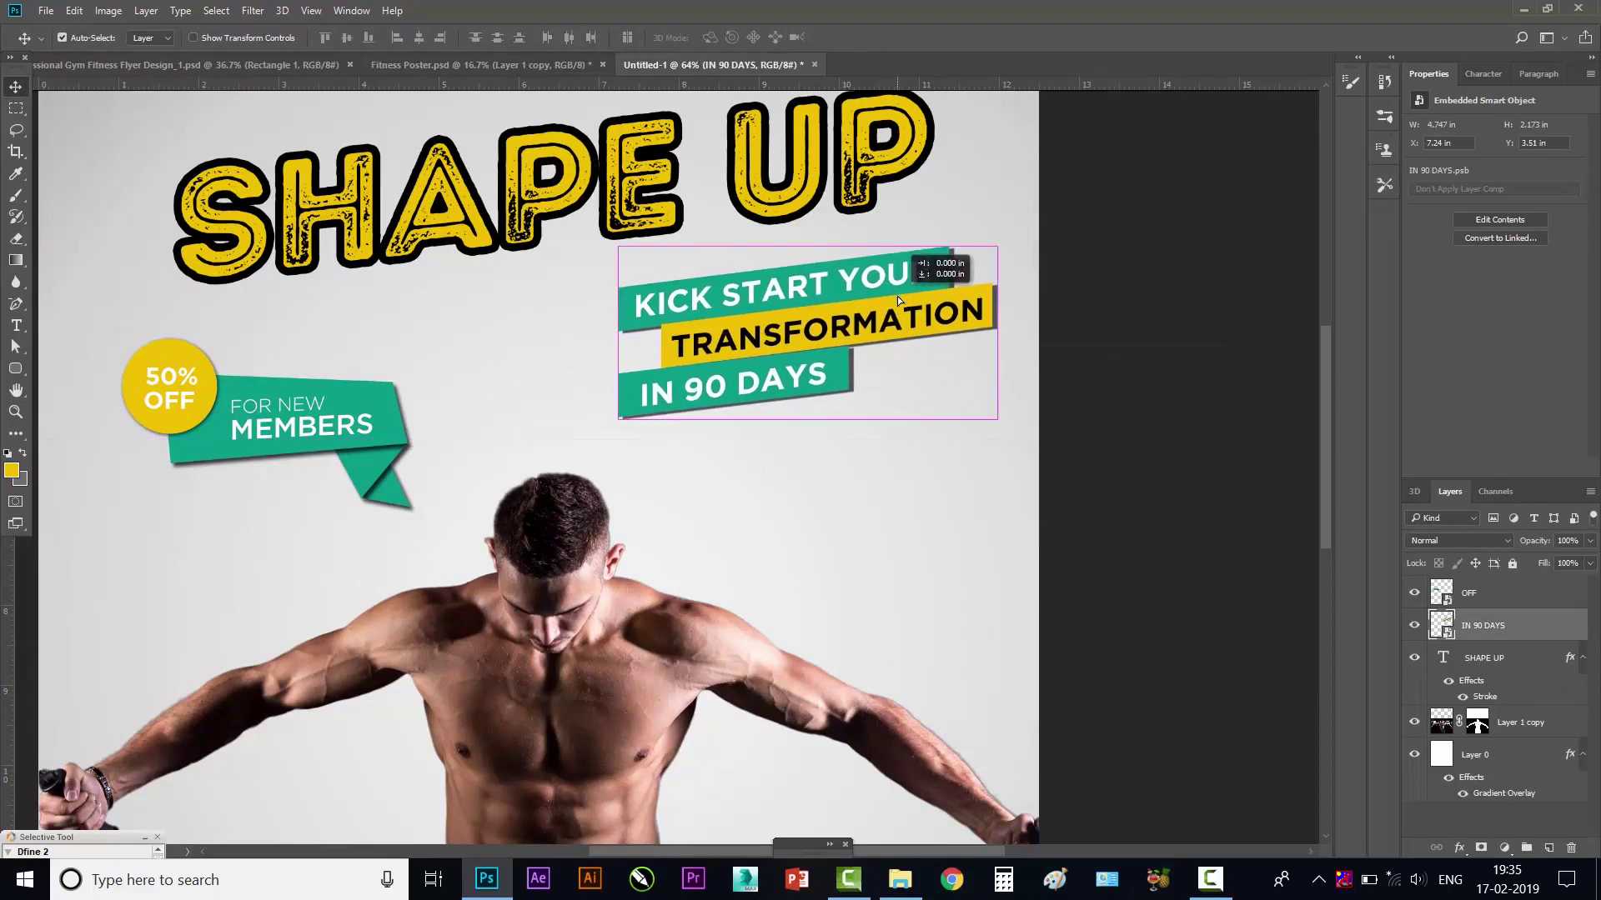
- Move the SHAPE UP title and tagline banner up, slightly resizing the banner
scroll(897, 293, "down", 2)
left_click_drag(829, 199, 829, 178)
left_click_drag(832, 289, 833, 274)
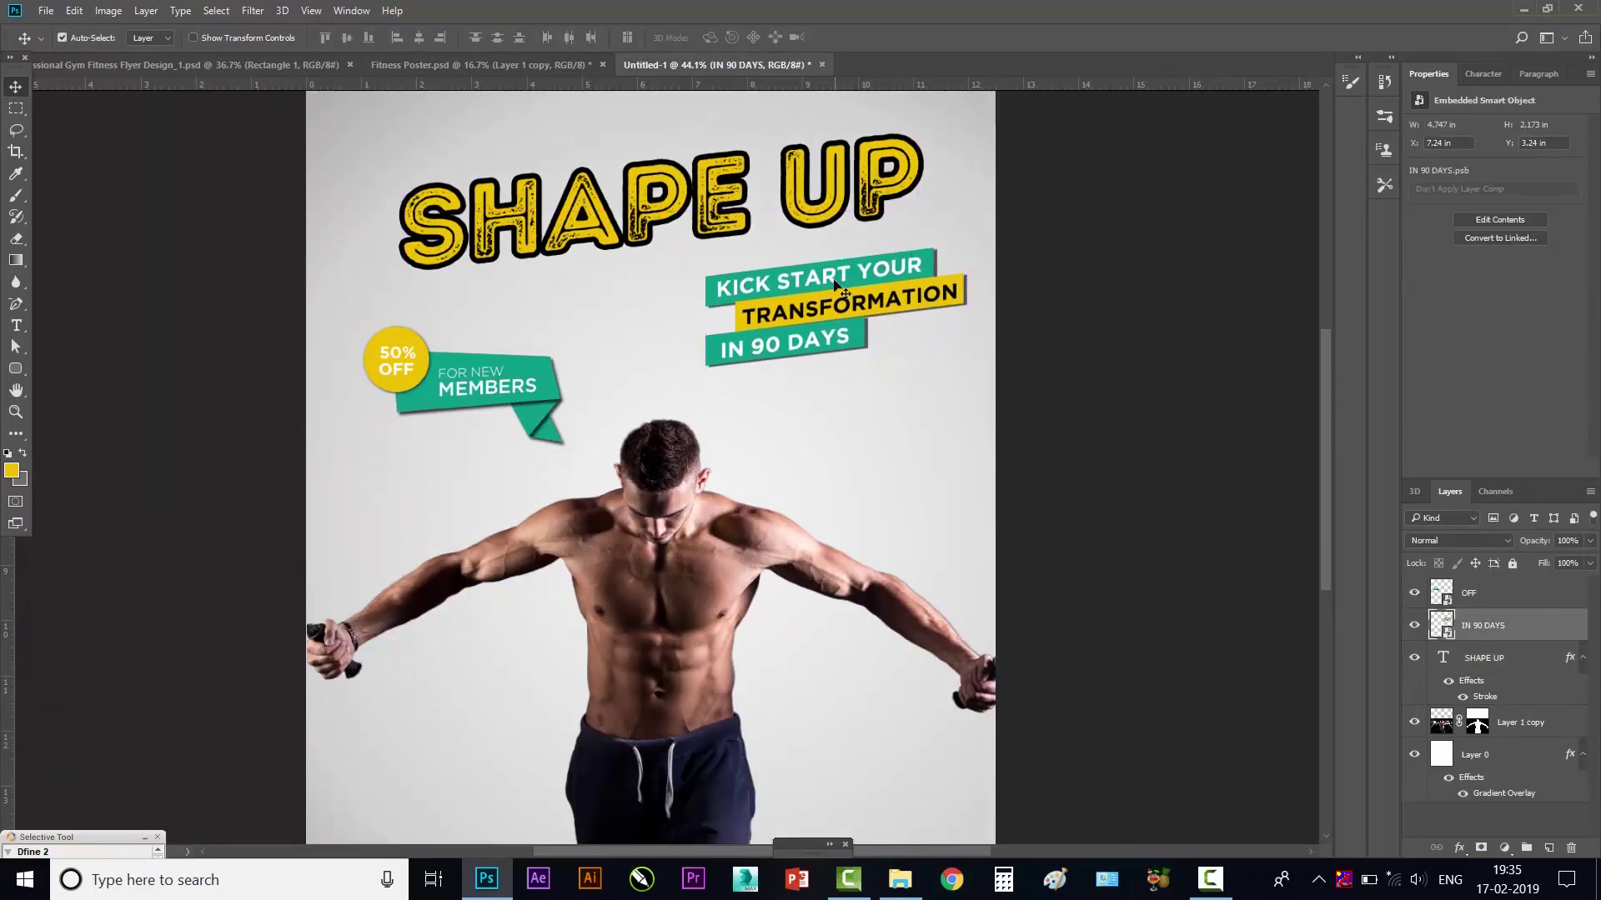
key("ctrl+t")
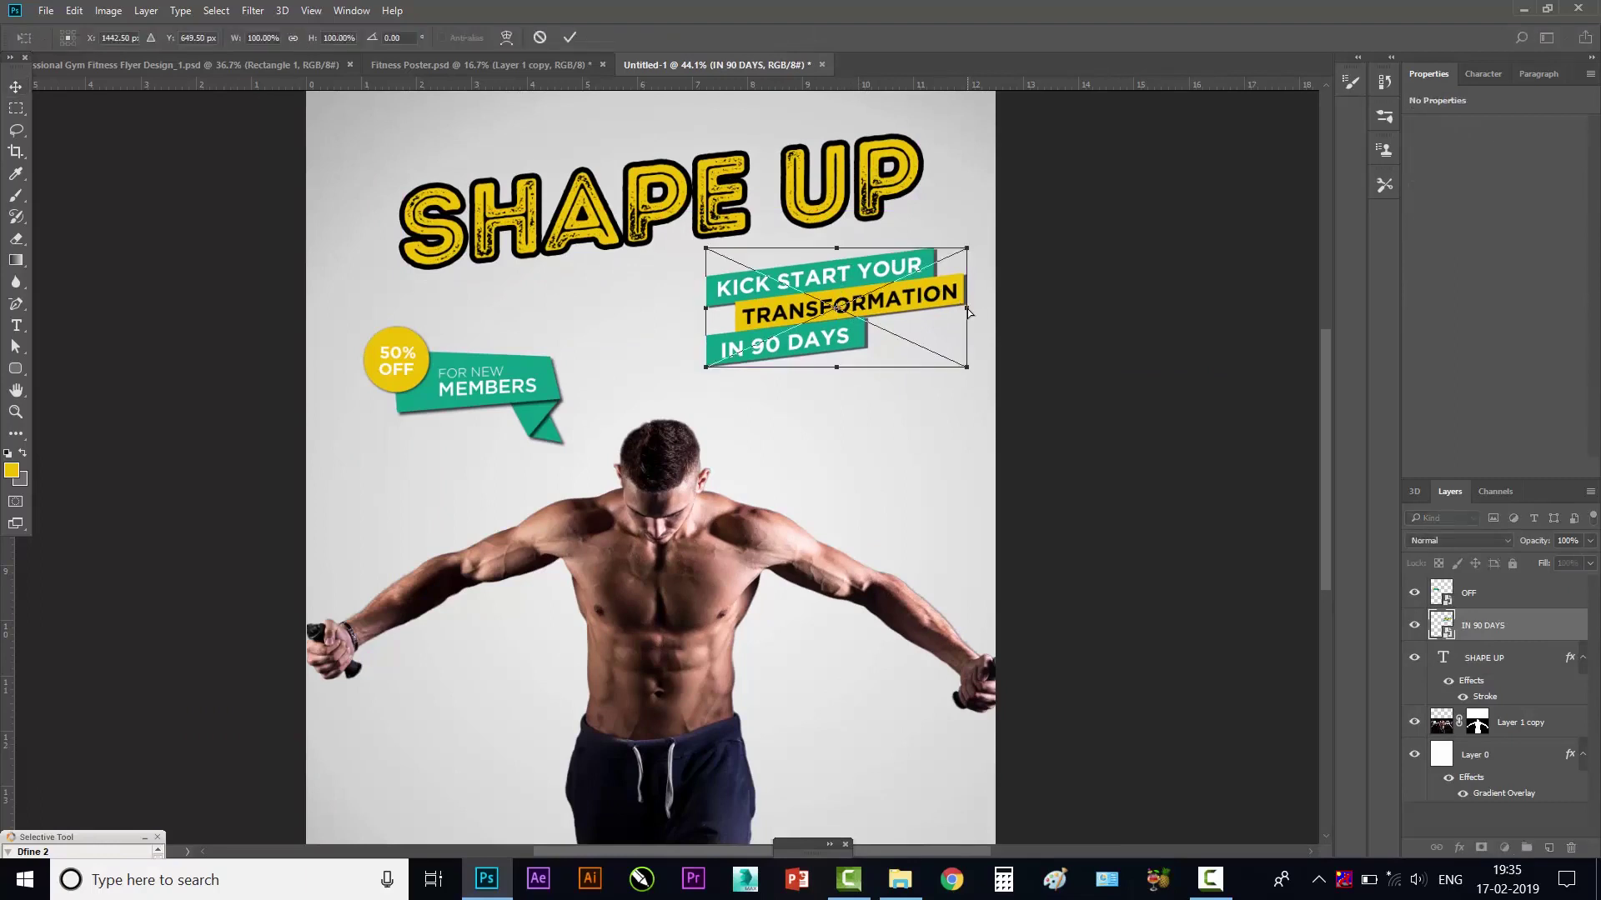
left_click_drag(967, 310, 969, 305)
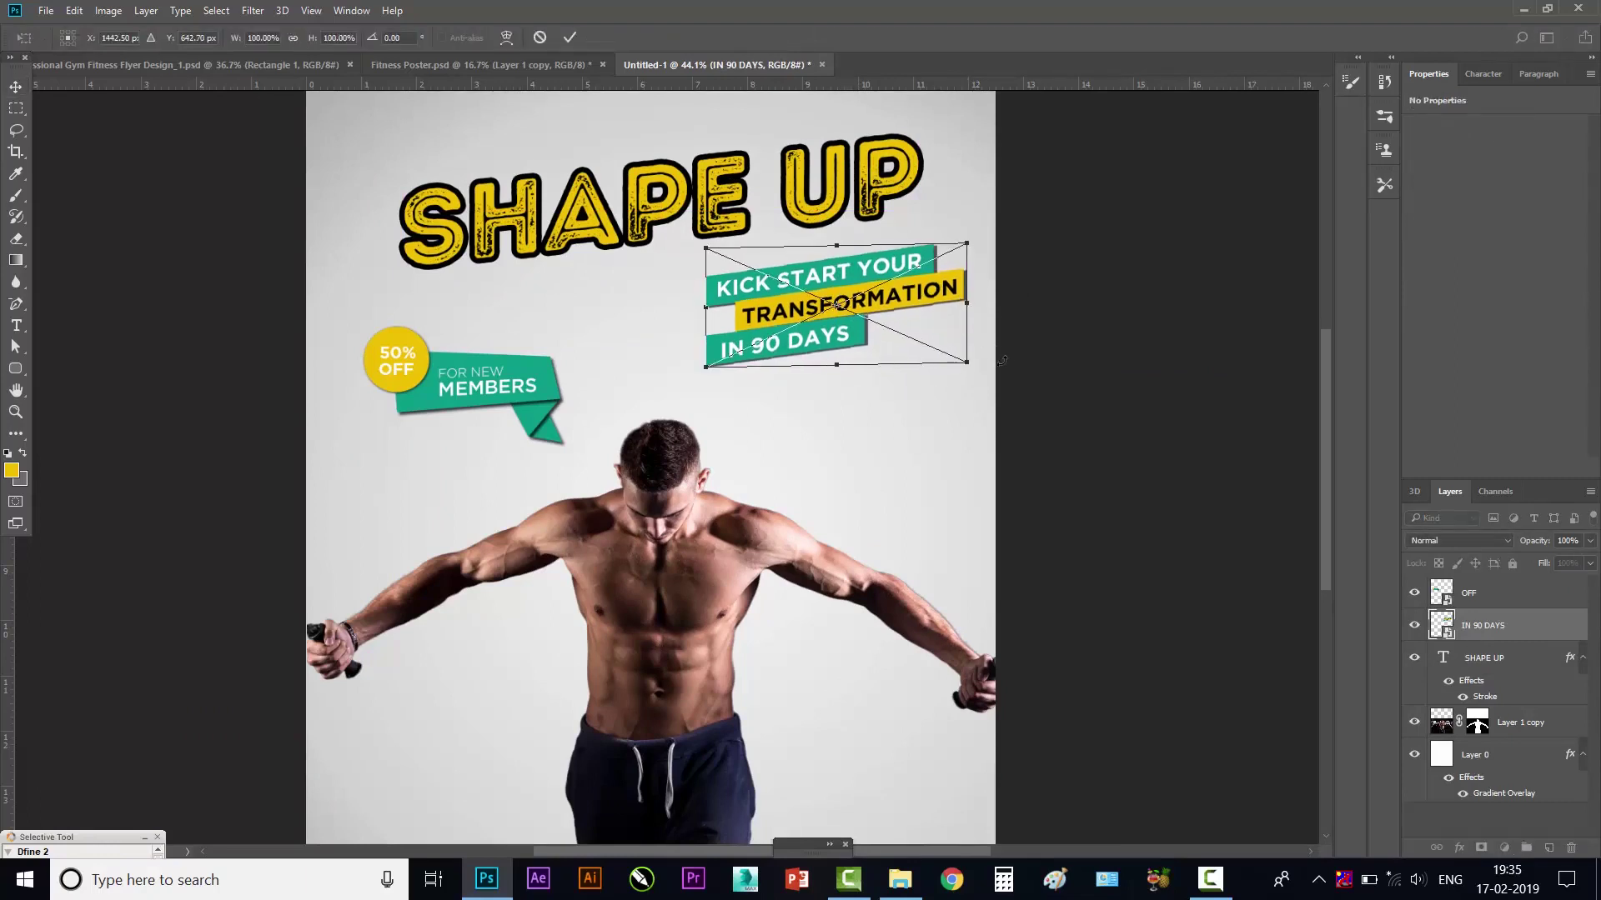
key("Return")
- Move the 50% OFF badge up and to the left
left_click(491, 384)
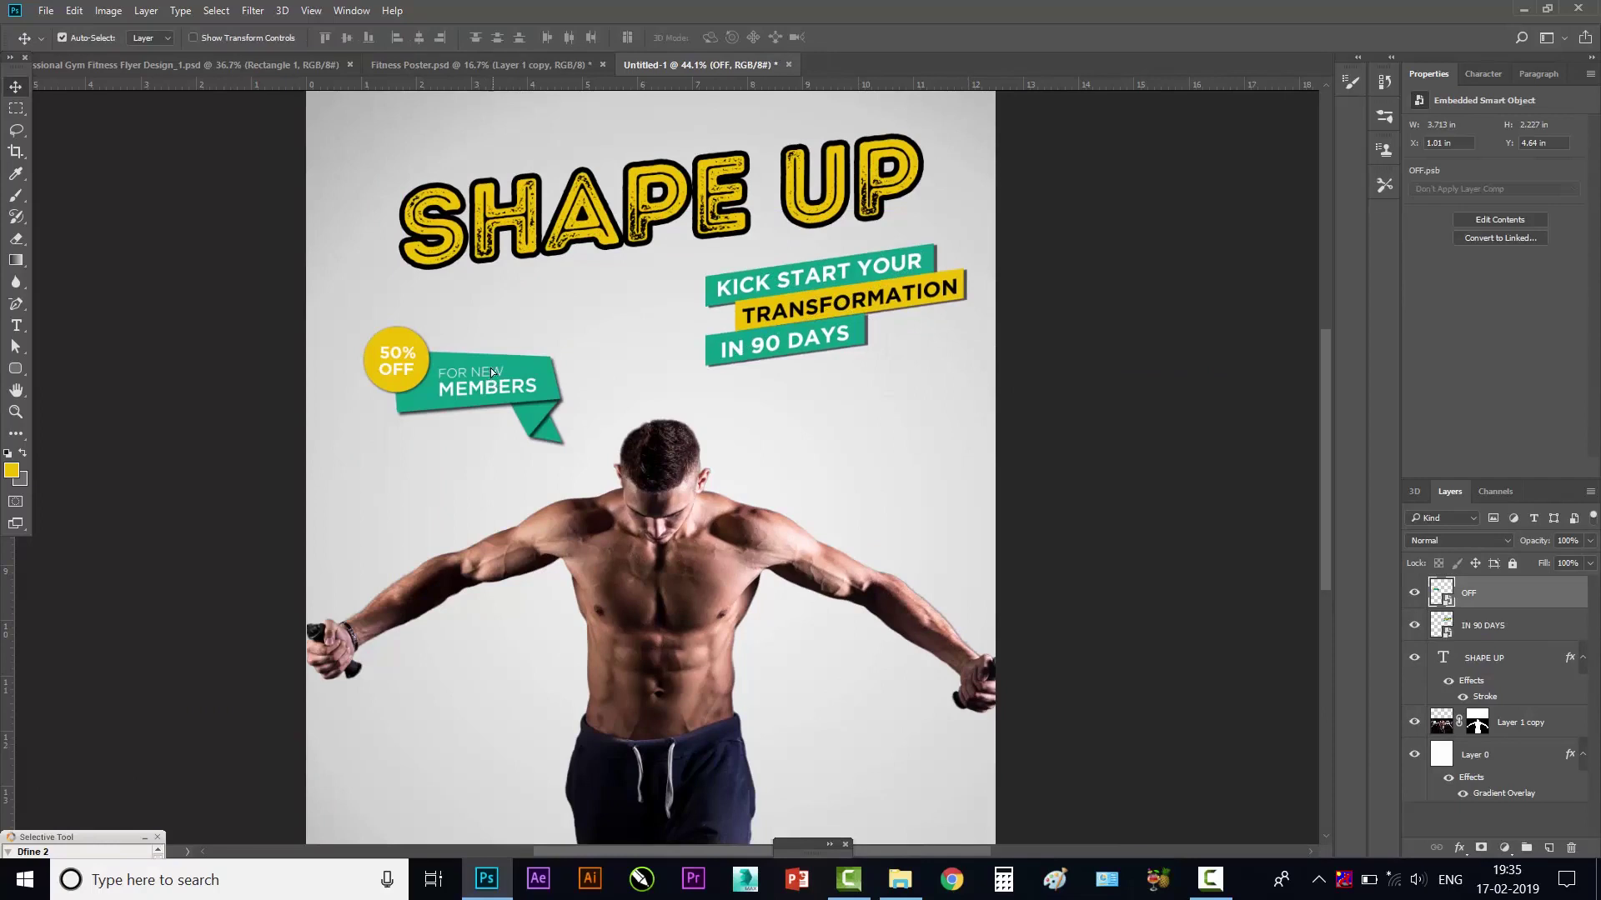
left_click_drag(493, 374, 484, 358)
scroll(726, 388, "down", 2)
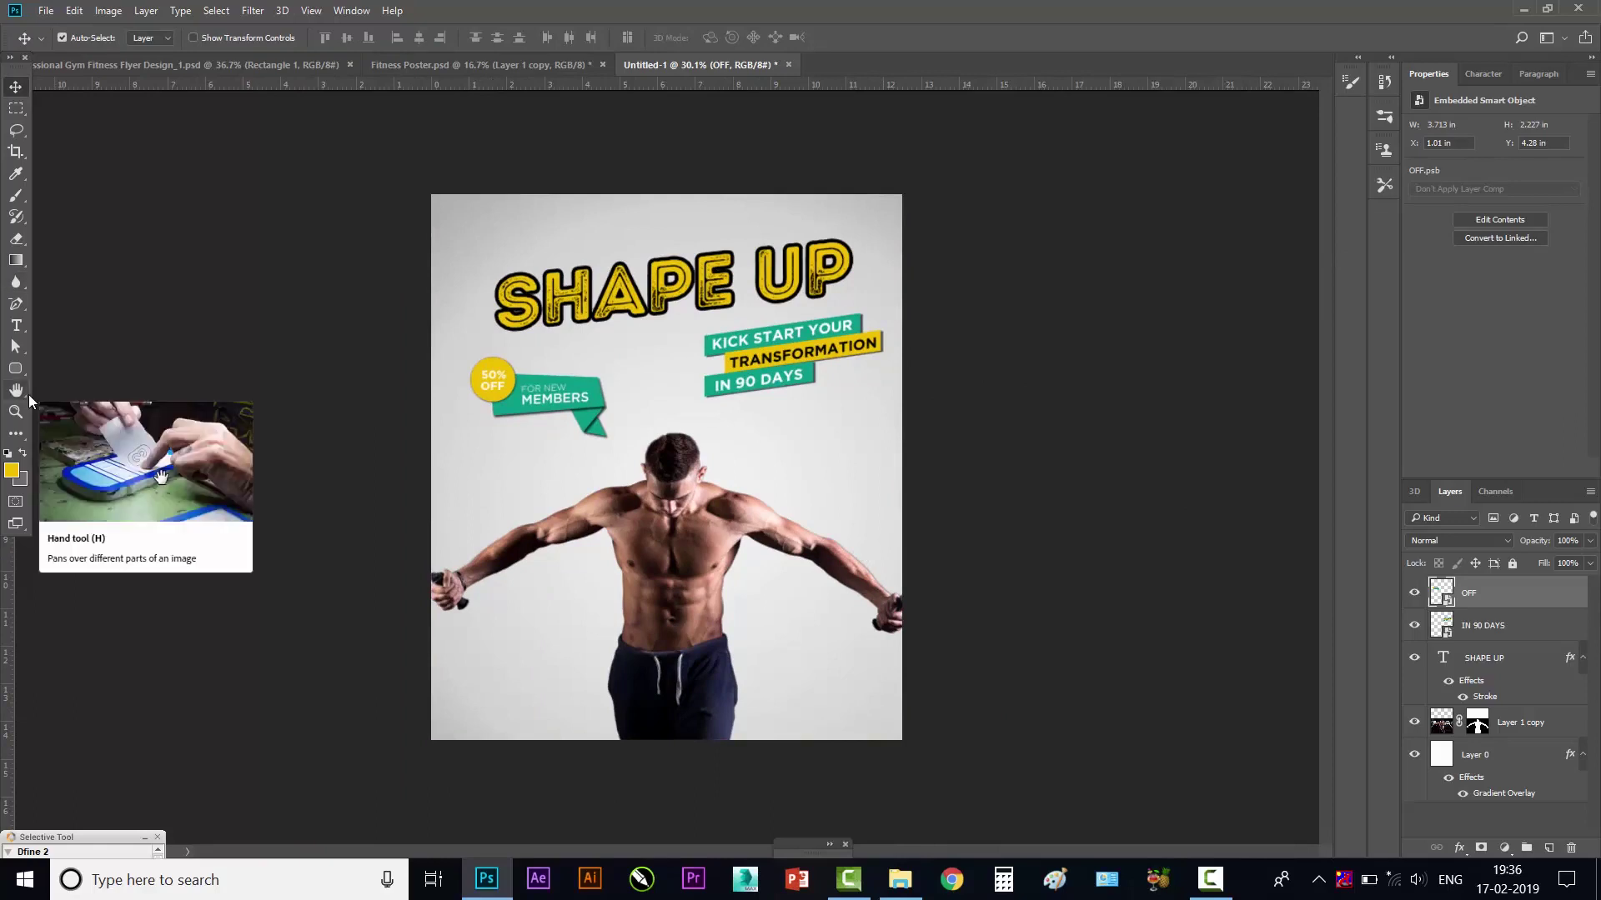
- Draw a black triangle custom shape over the athlete's torso
left_click(23, 368)
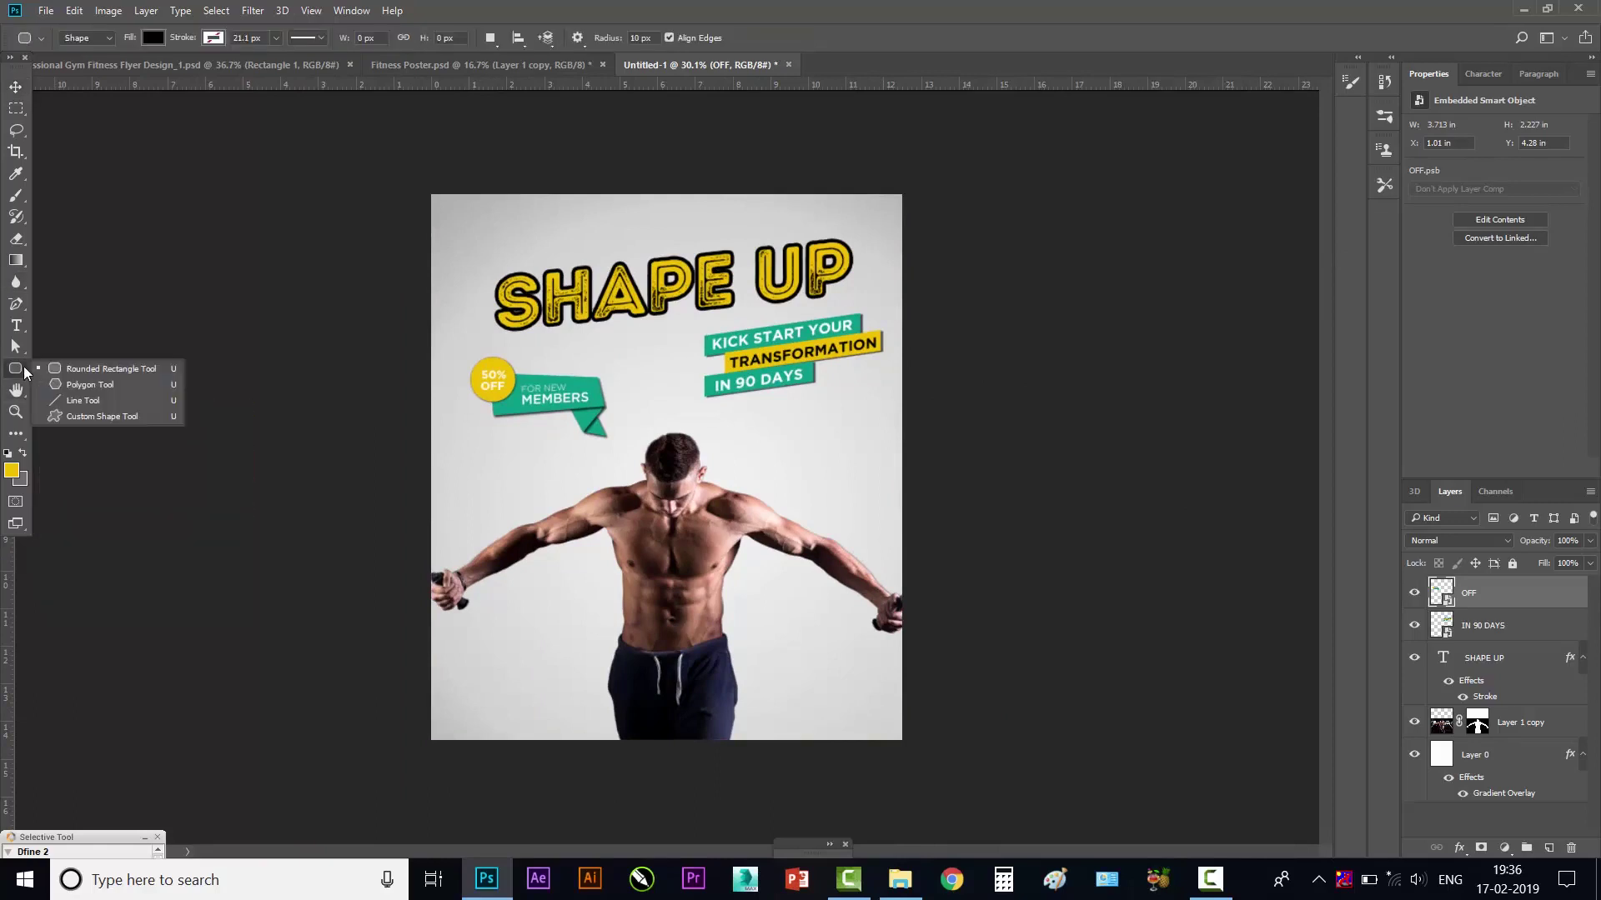
left_click(93, 419)
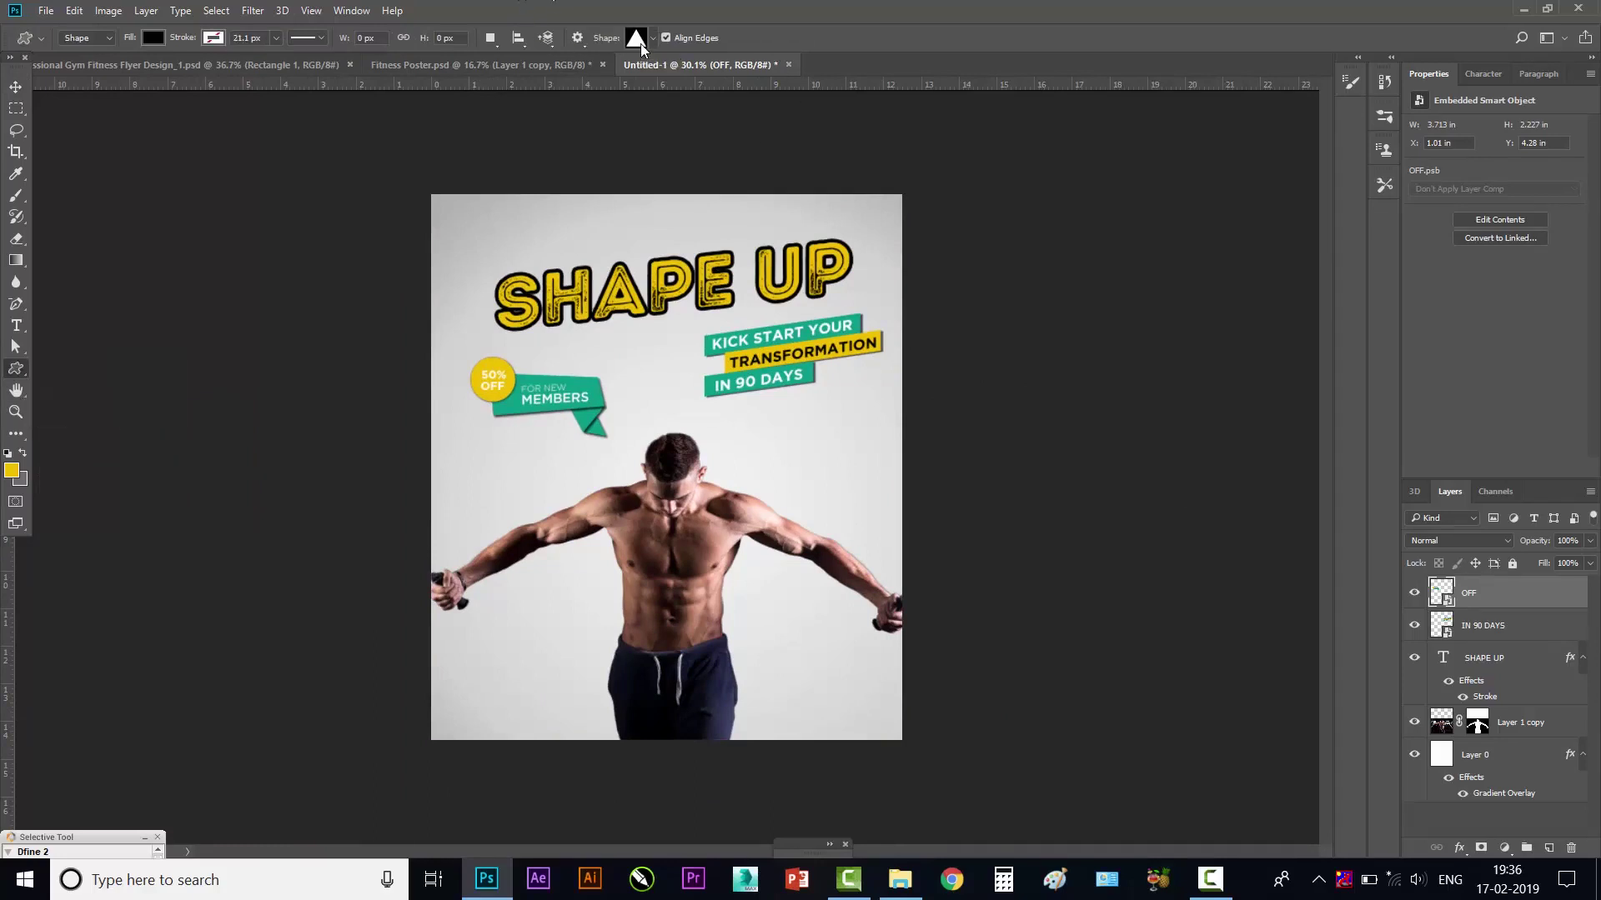
left_click(640, 43)
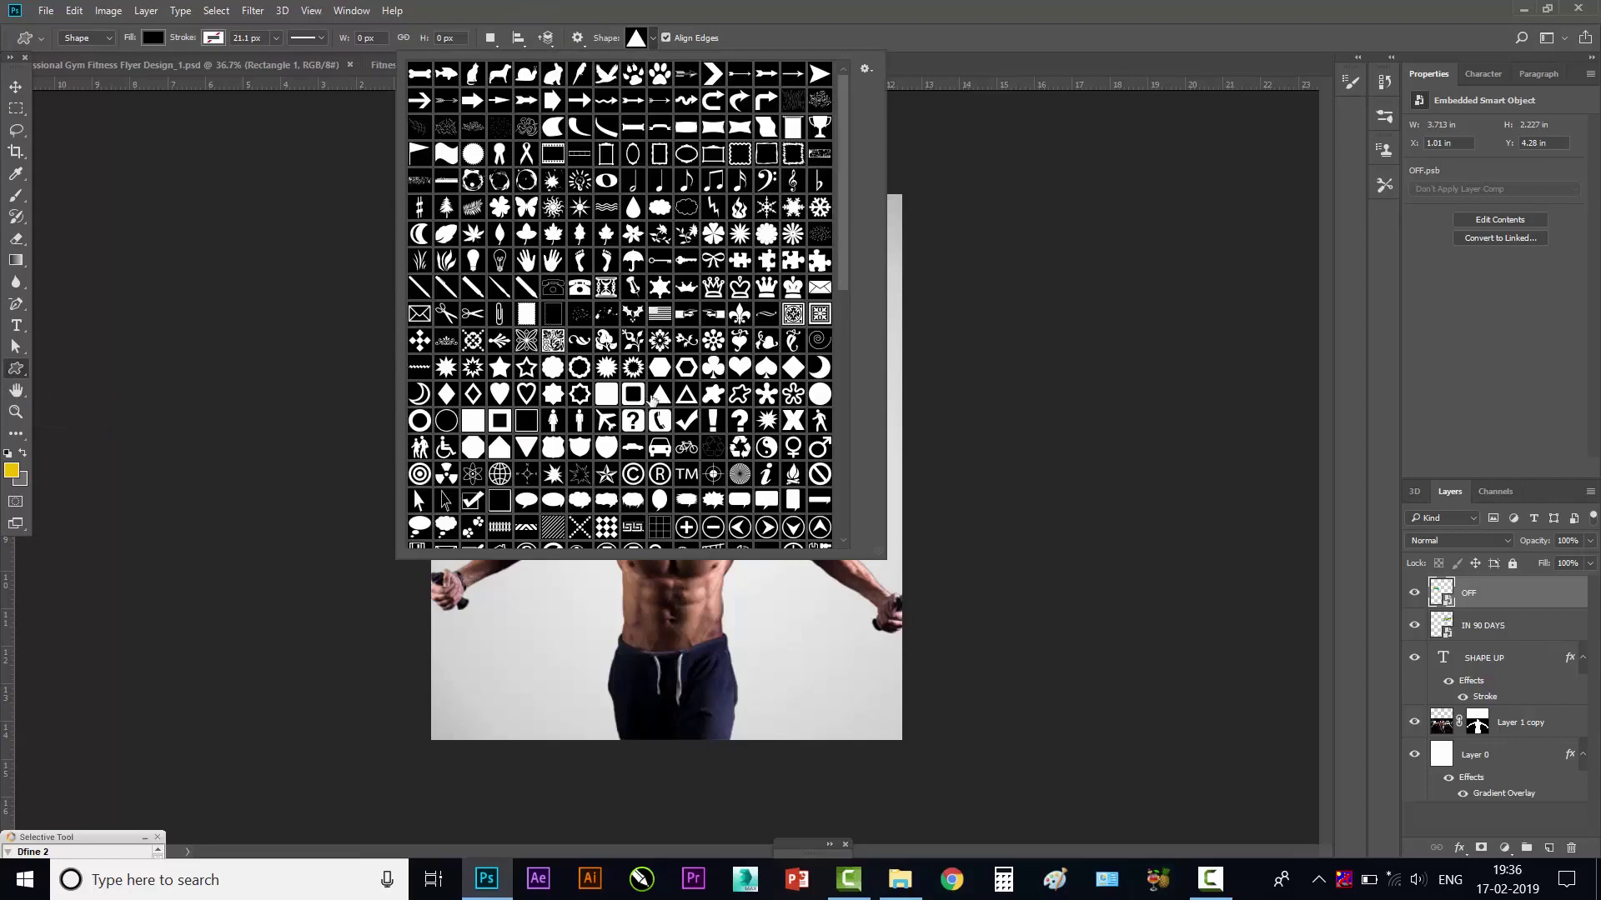
left_click(821, 30)
left_click_drag(613, 462, 765, 594)
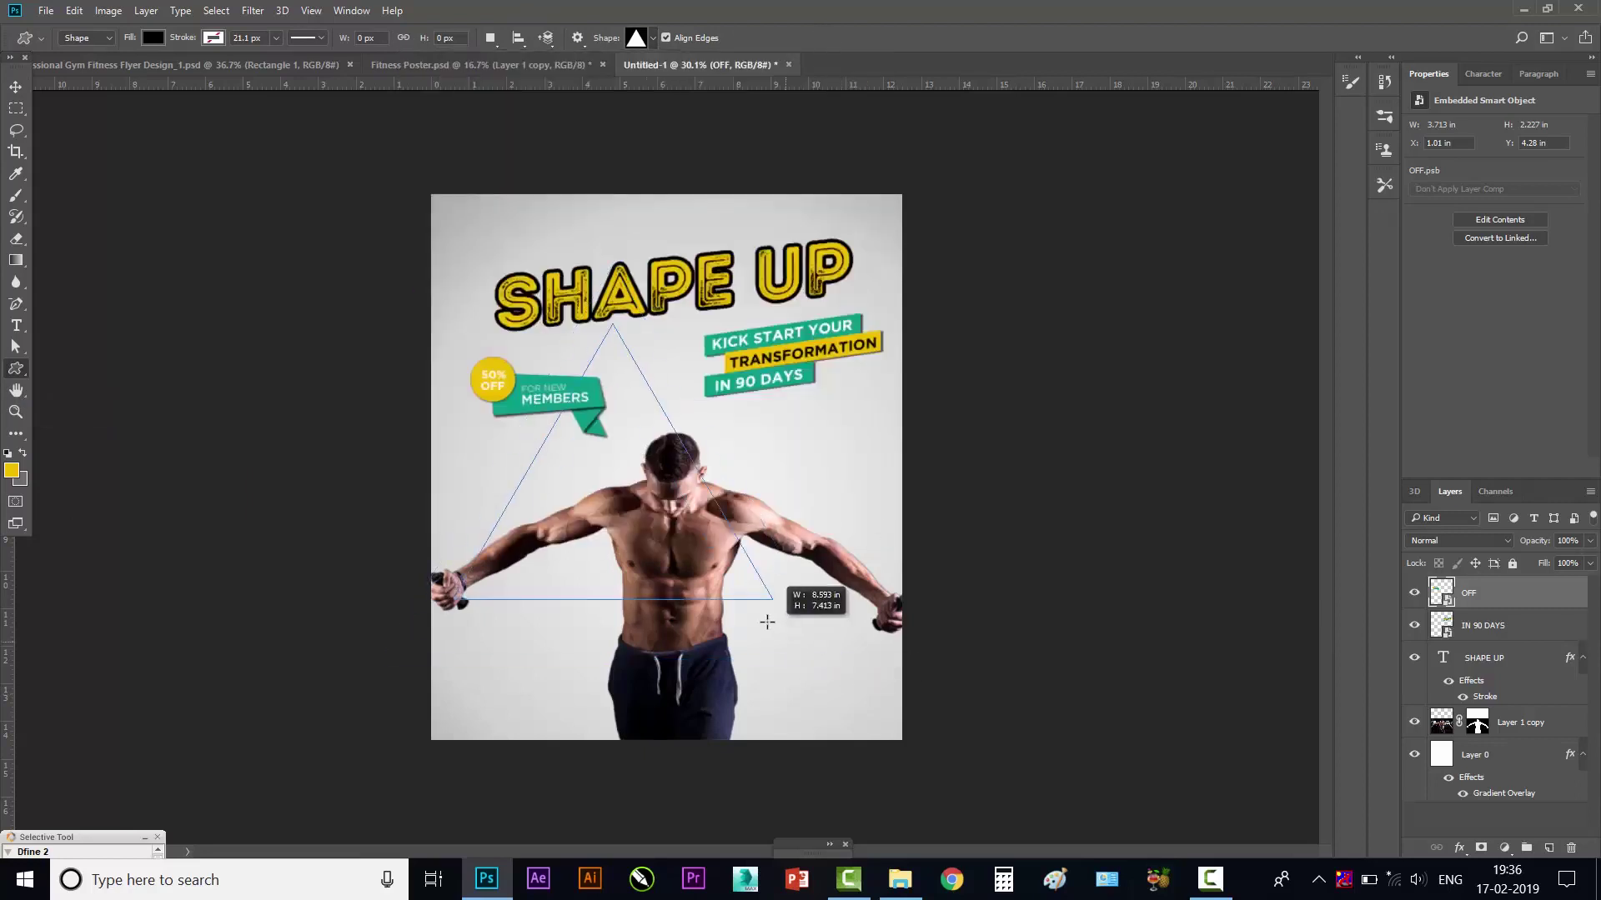
left_click(16, 86)
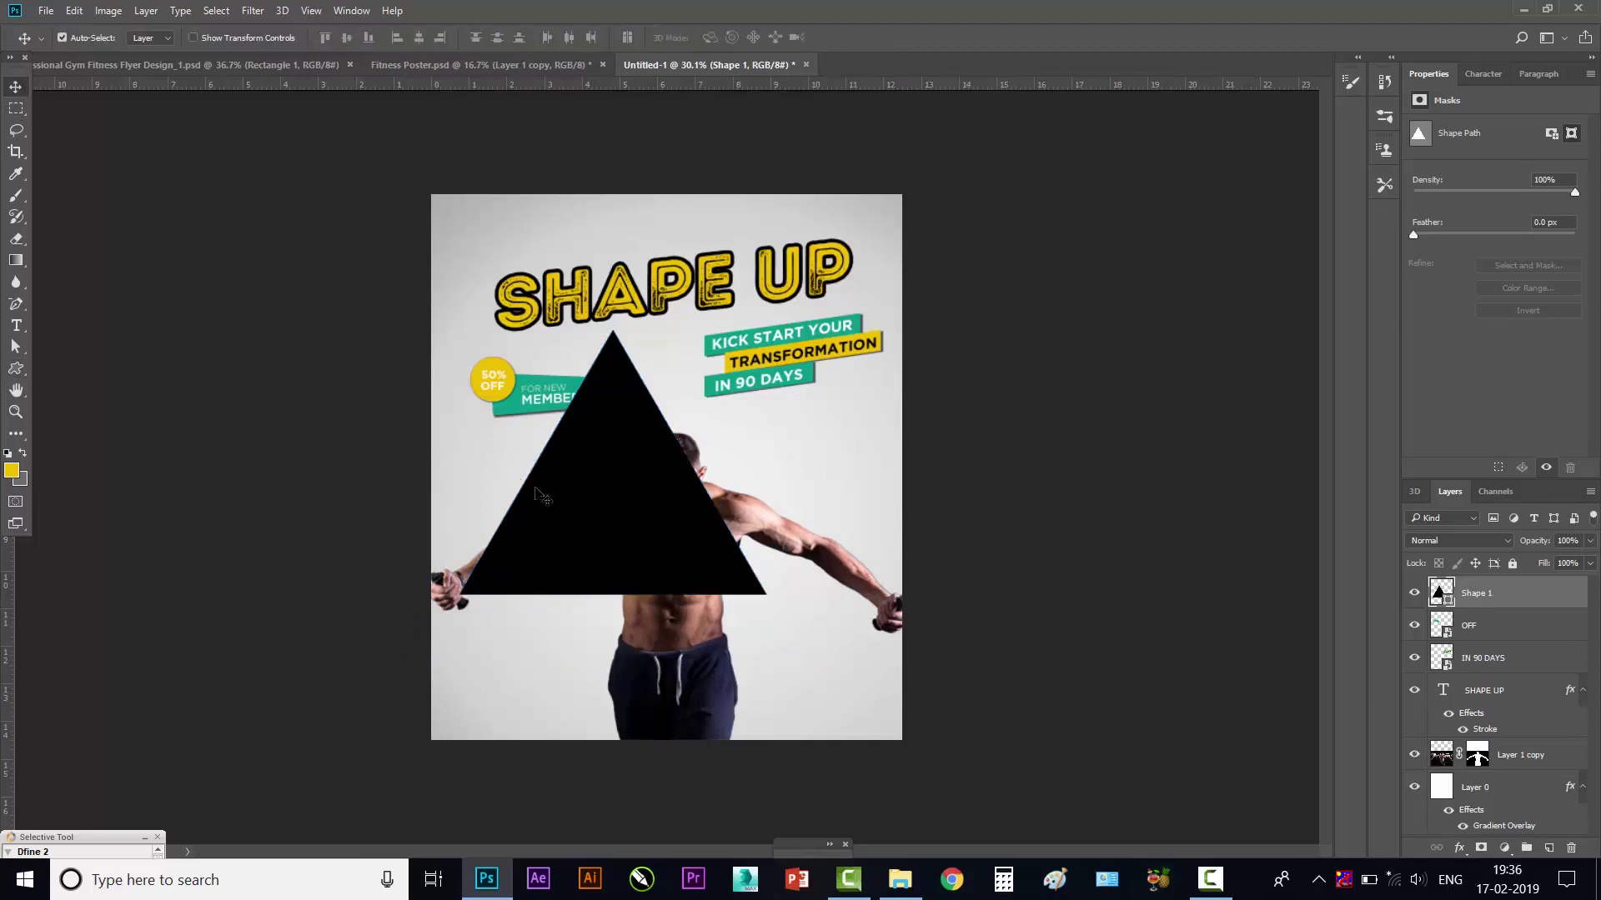
- Move the triangle, rotate it about 17 degrees, and send it behind the athlete
left_click_drag(593, 517, 647, 568)
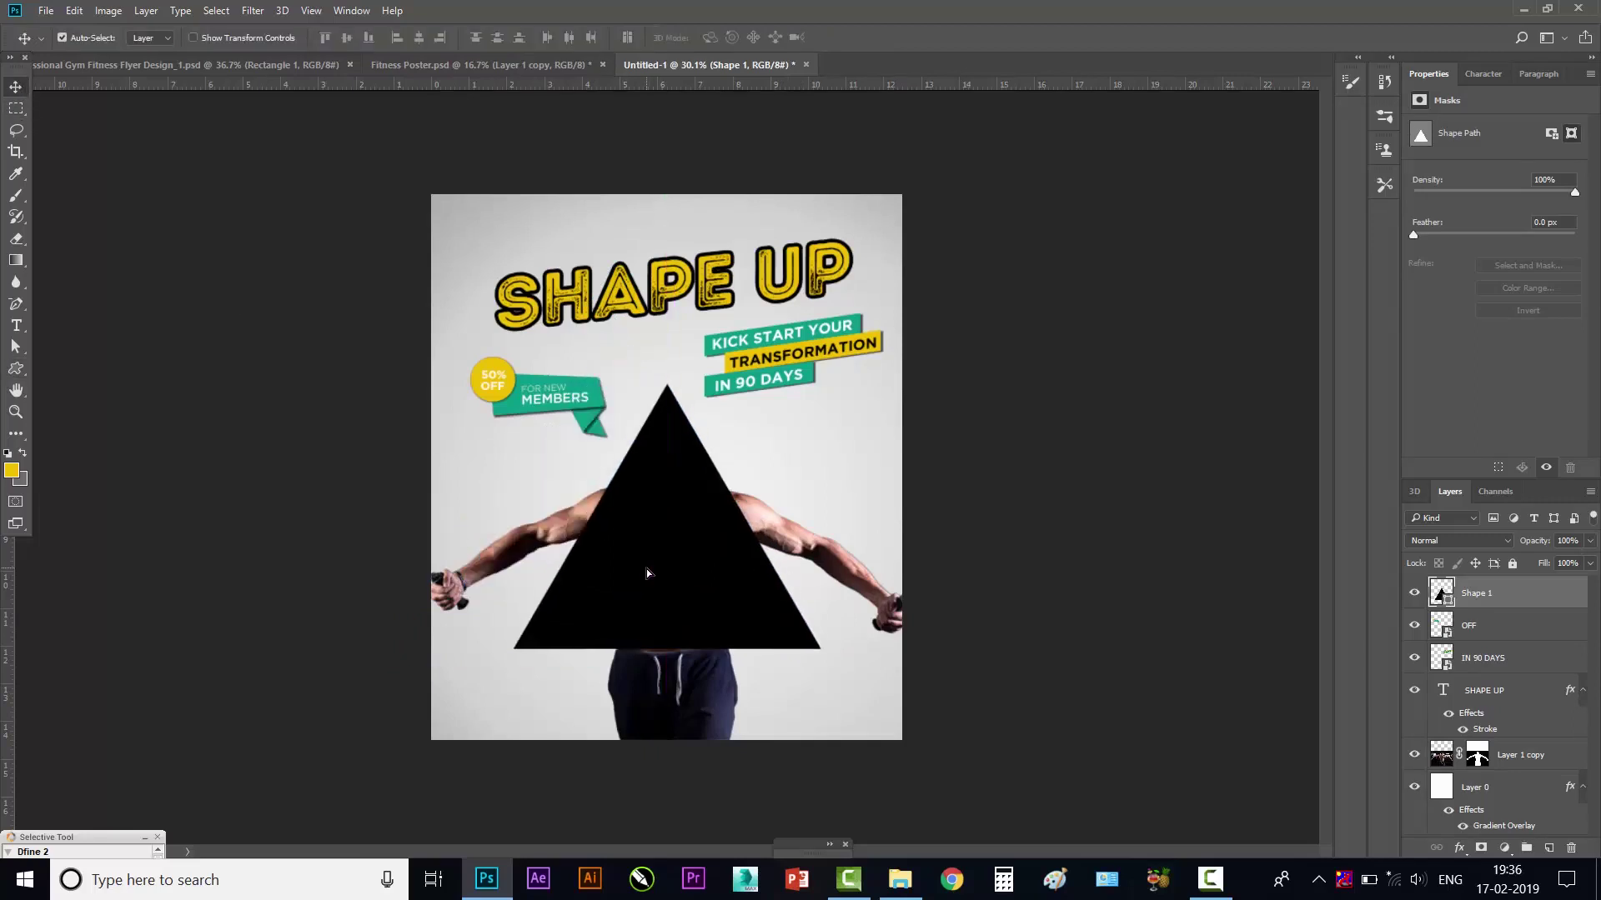
key("ctrl+t")
left_click_drag(834, 661, 857, 594)
left_click_drag(743, 557, 740, 570)
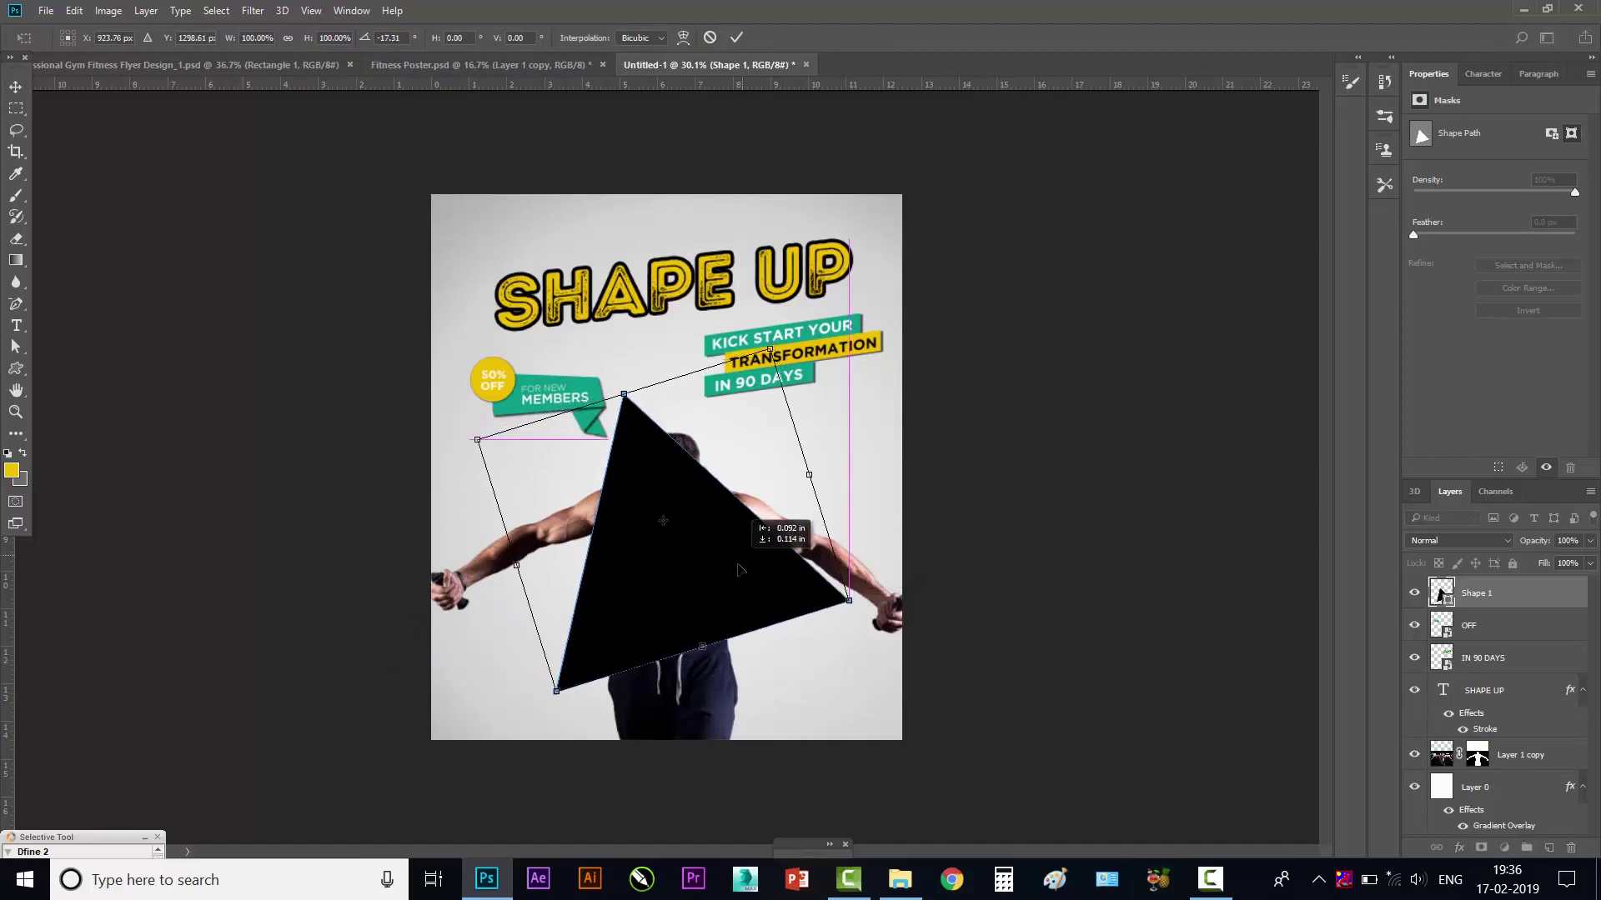
key("Return")
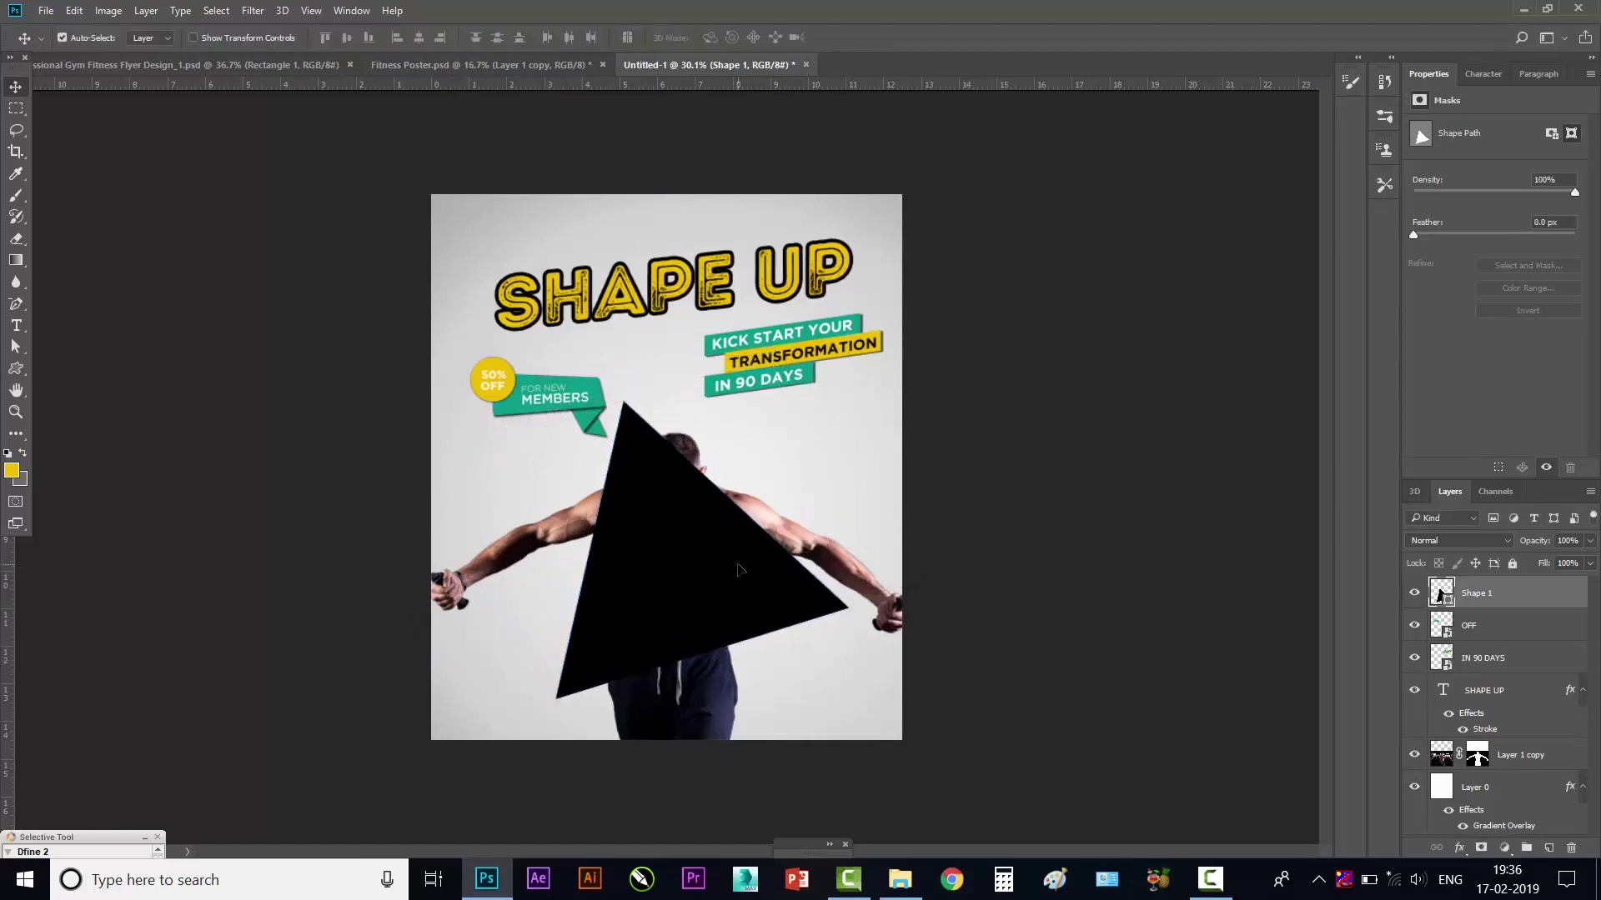
key("ctrl+bracketleft")
key("ctrl+bracketleft")
key("ctrl+bracketleft")
key("ctrl+bracketleft")
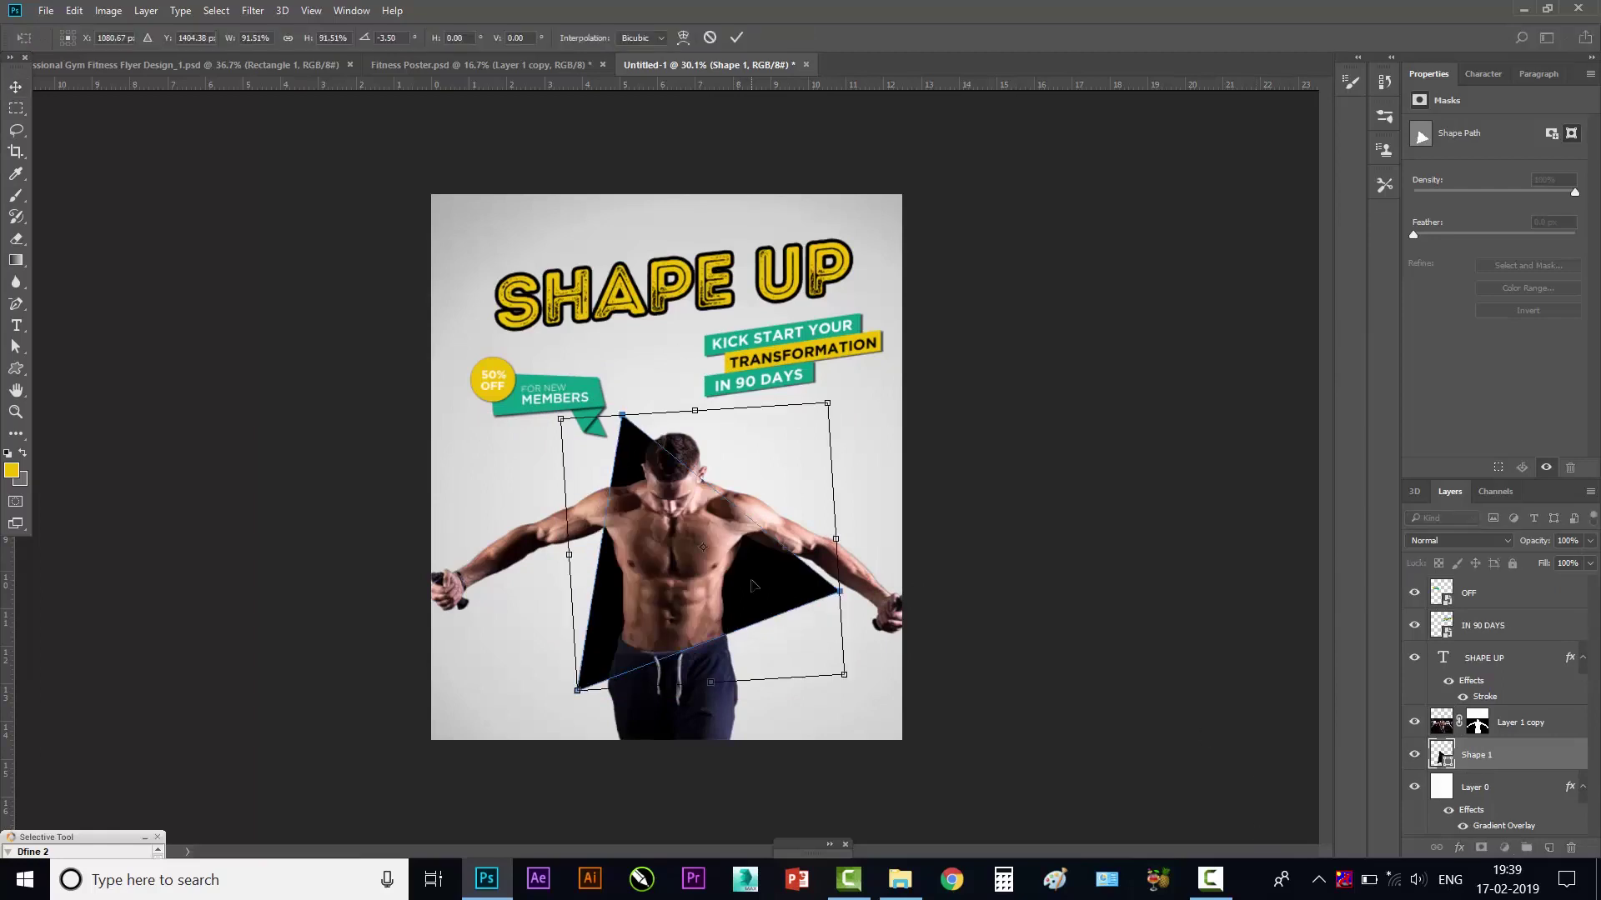
key("Return")
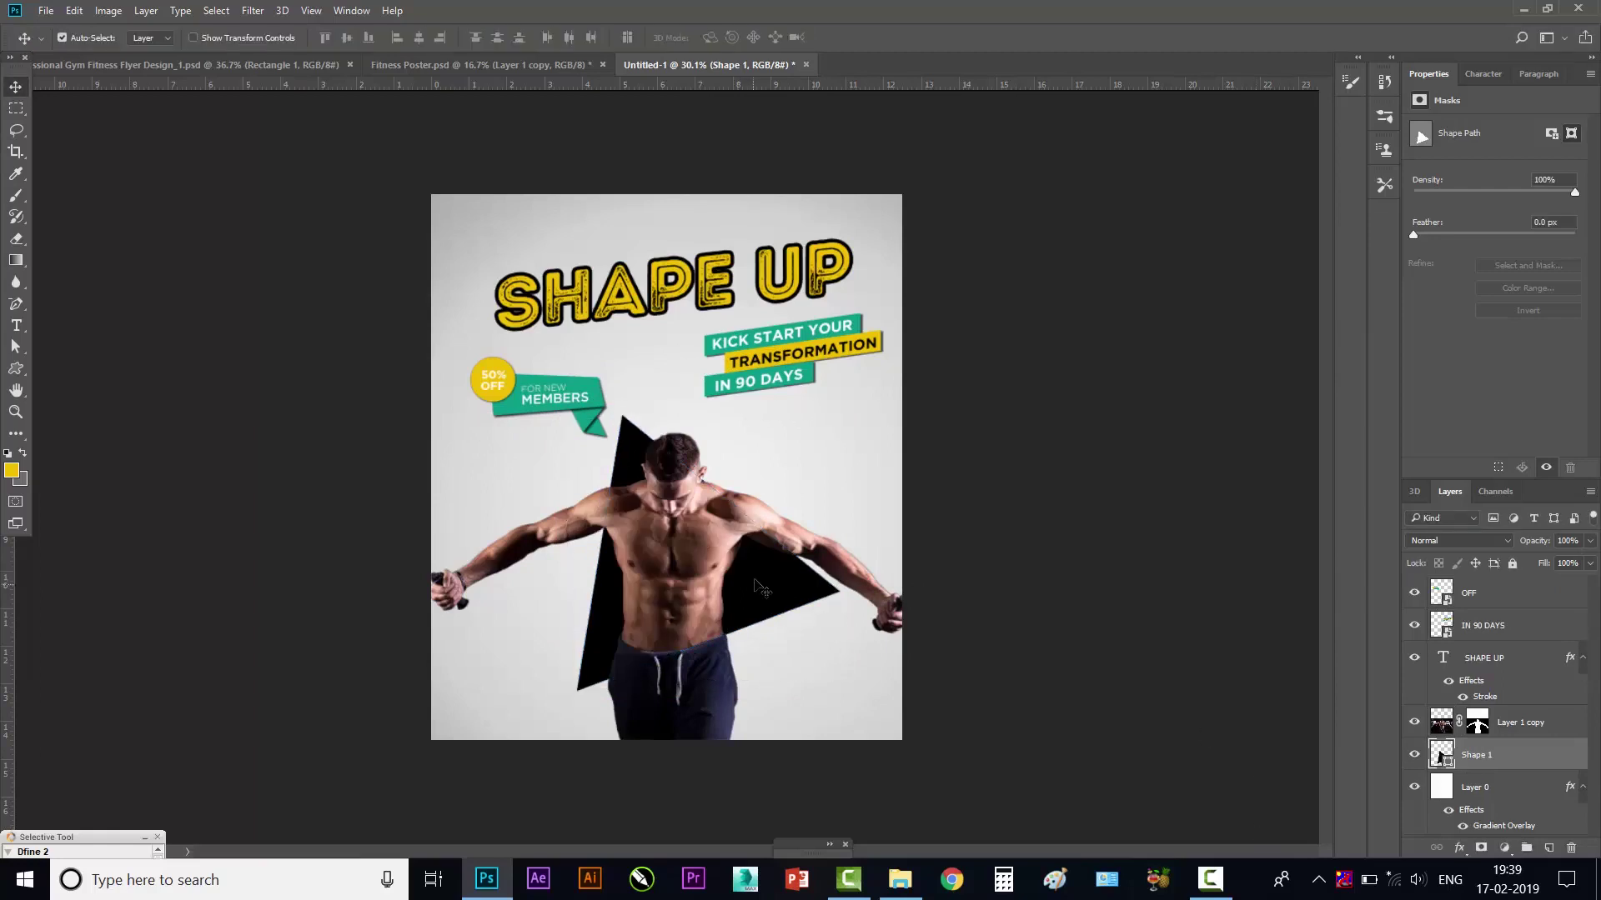
- Duplicate the triangle and fill the copy with teal
key("ctrl+j")
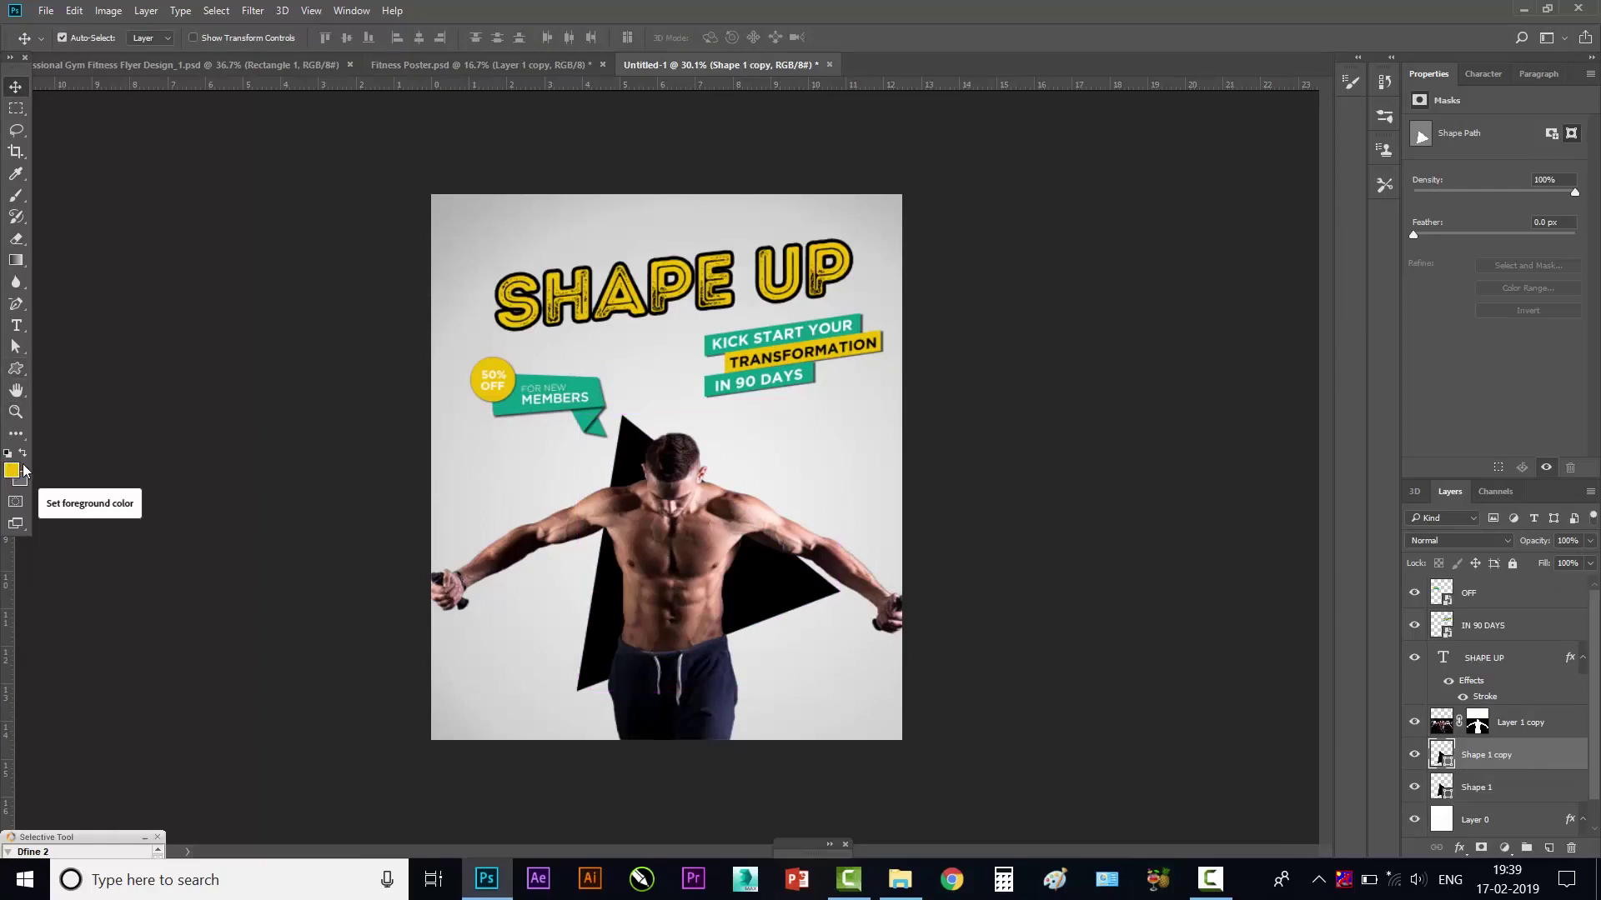
left_click(16, 367)
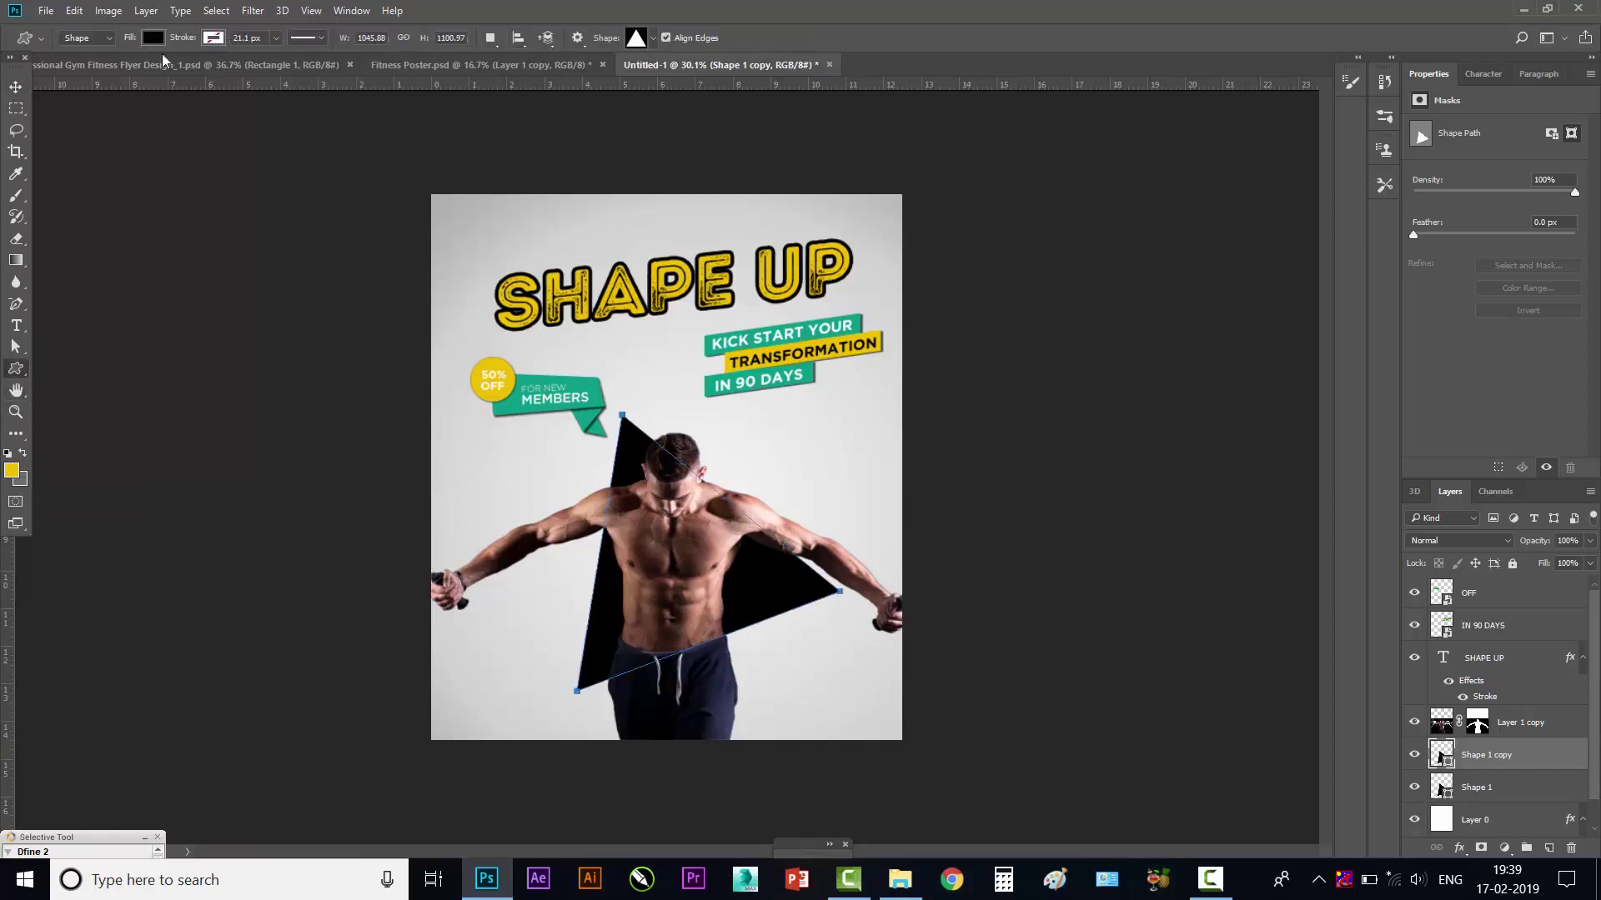
left_click(152, 38)
left_click(135, 125)
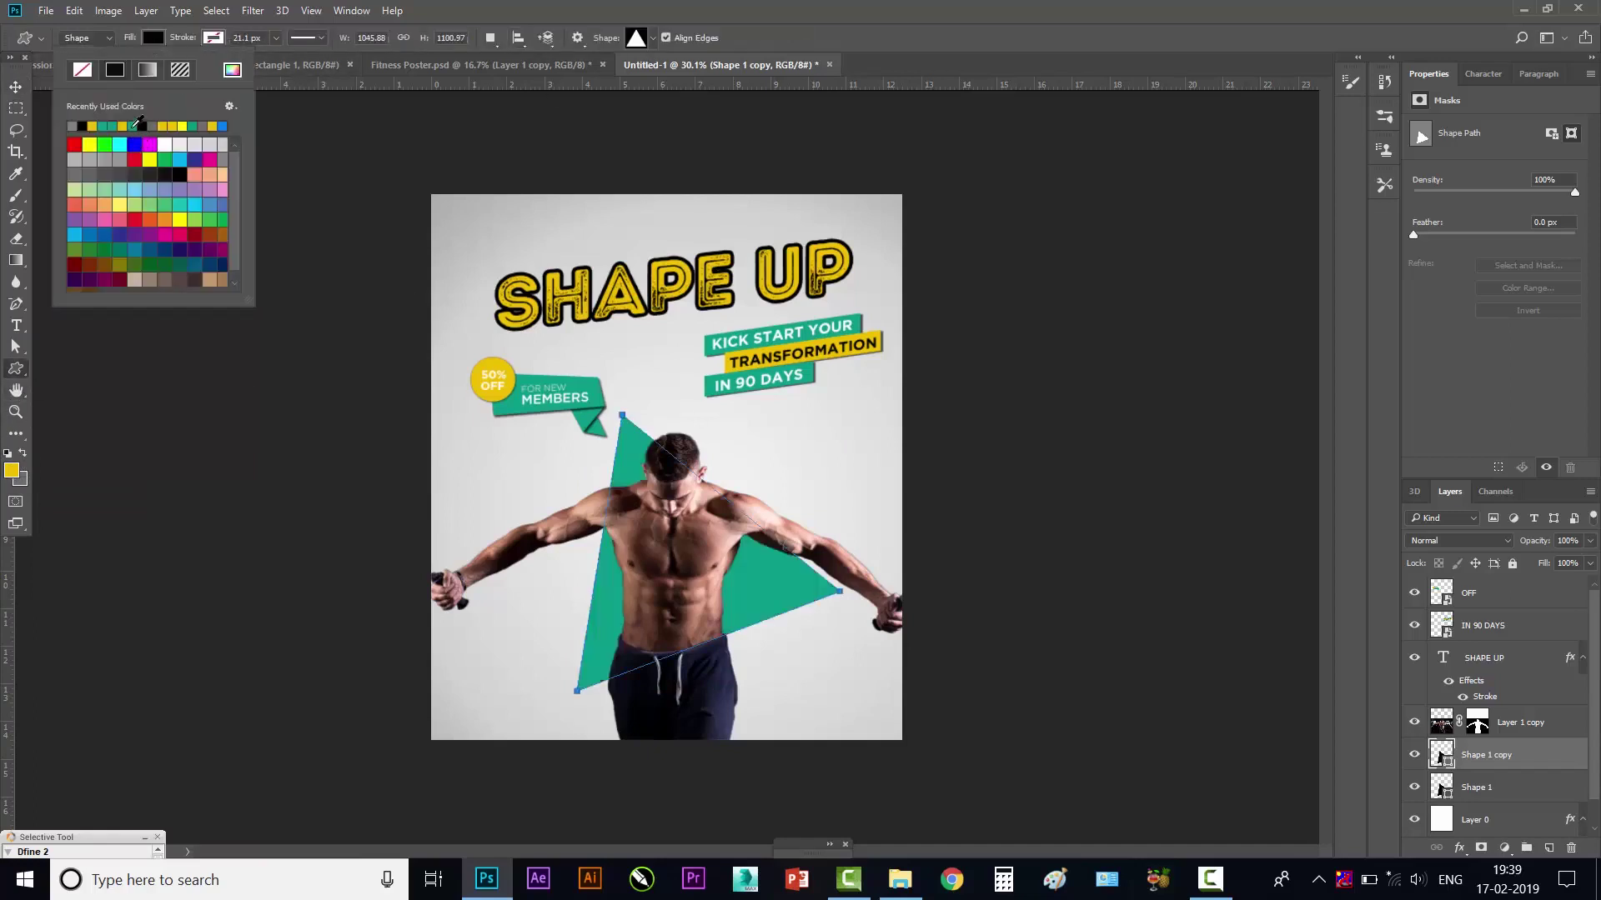
left_click(841, 63)
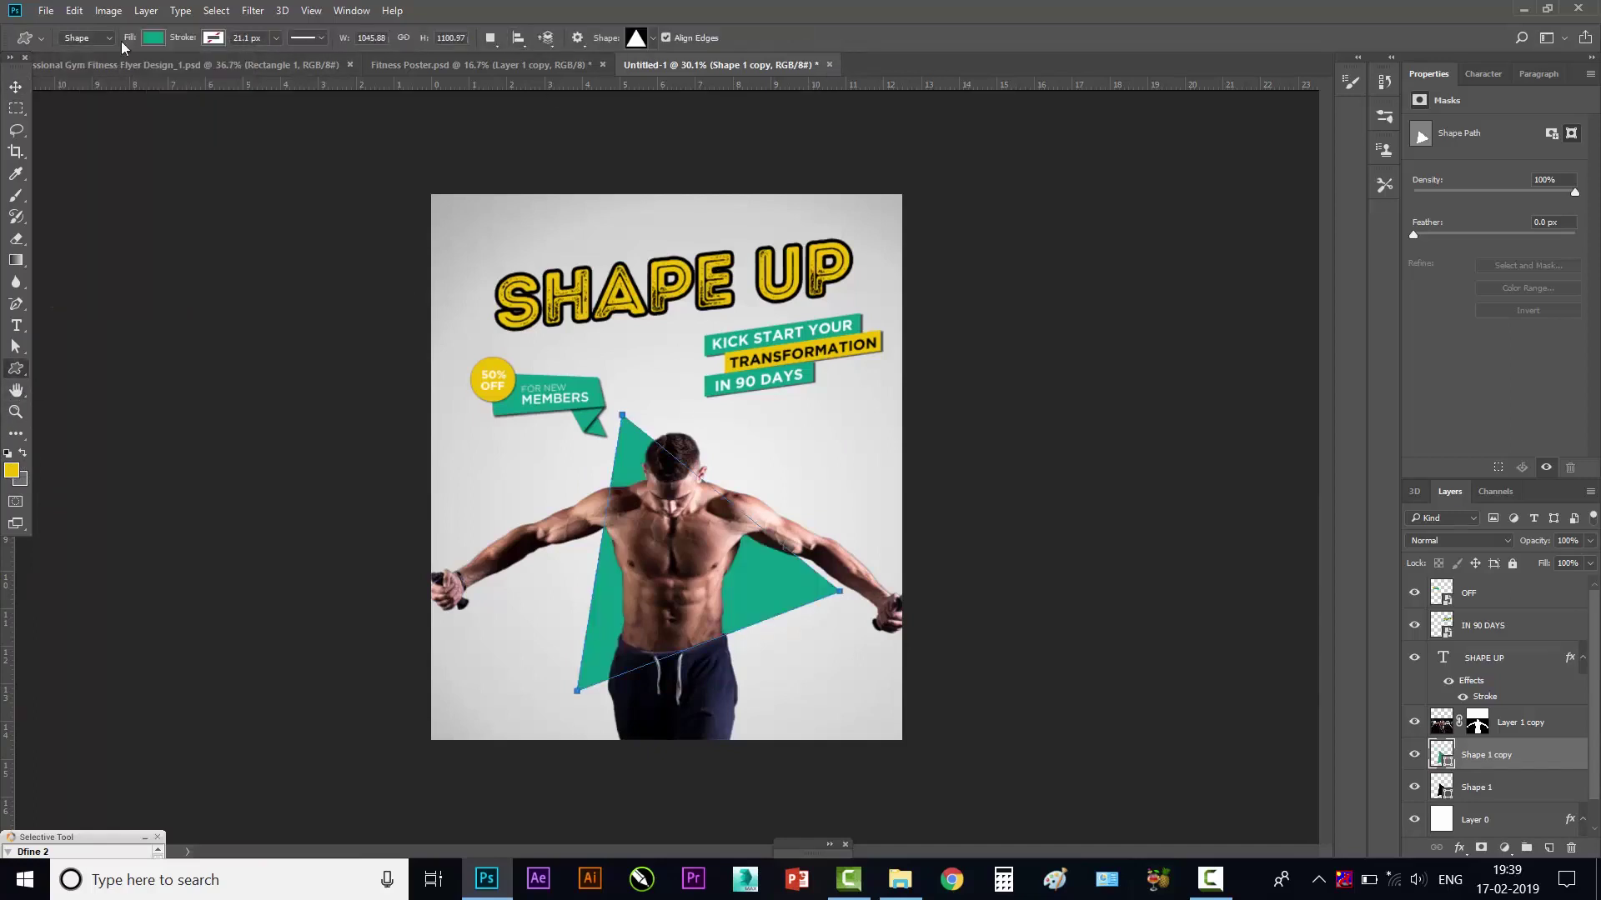
left_click(15, 87)
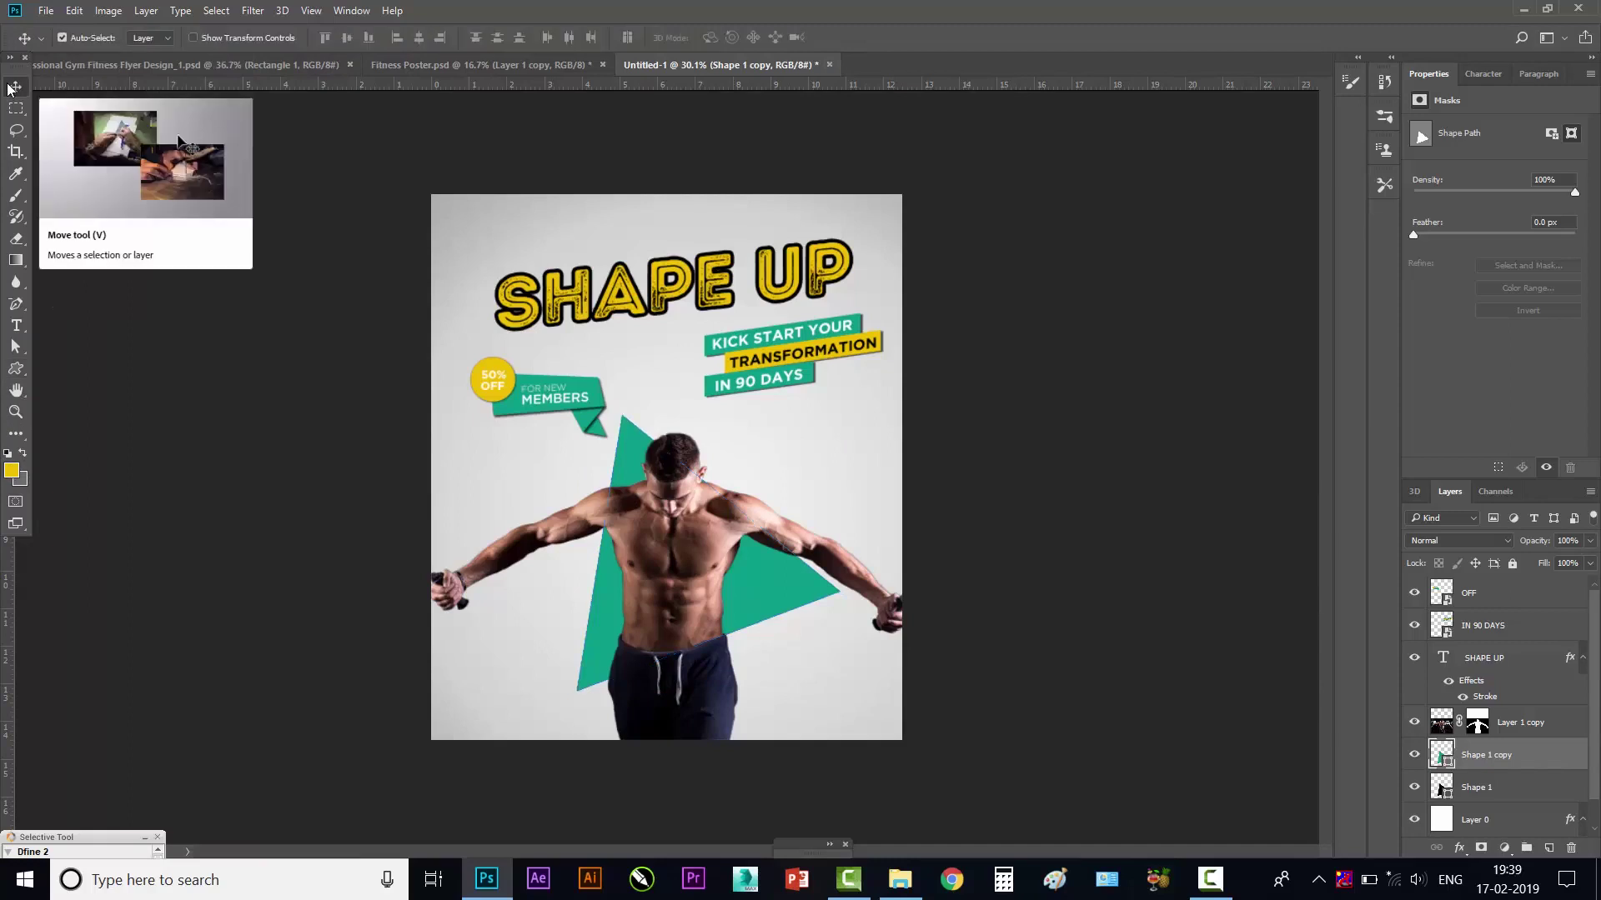
- Enlarge the teal triangle slightly, send it behind the black one, and nudge it even
key("ctrl+t")
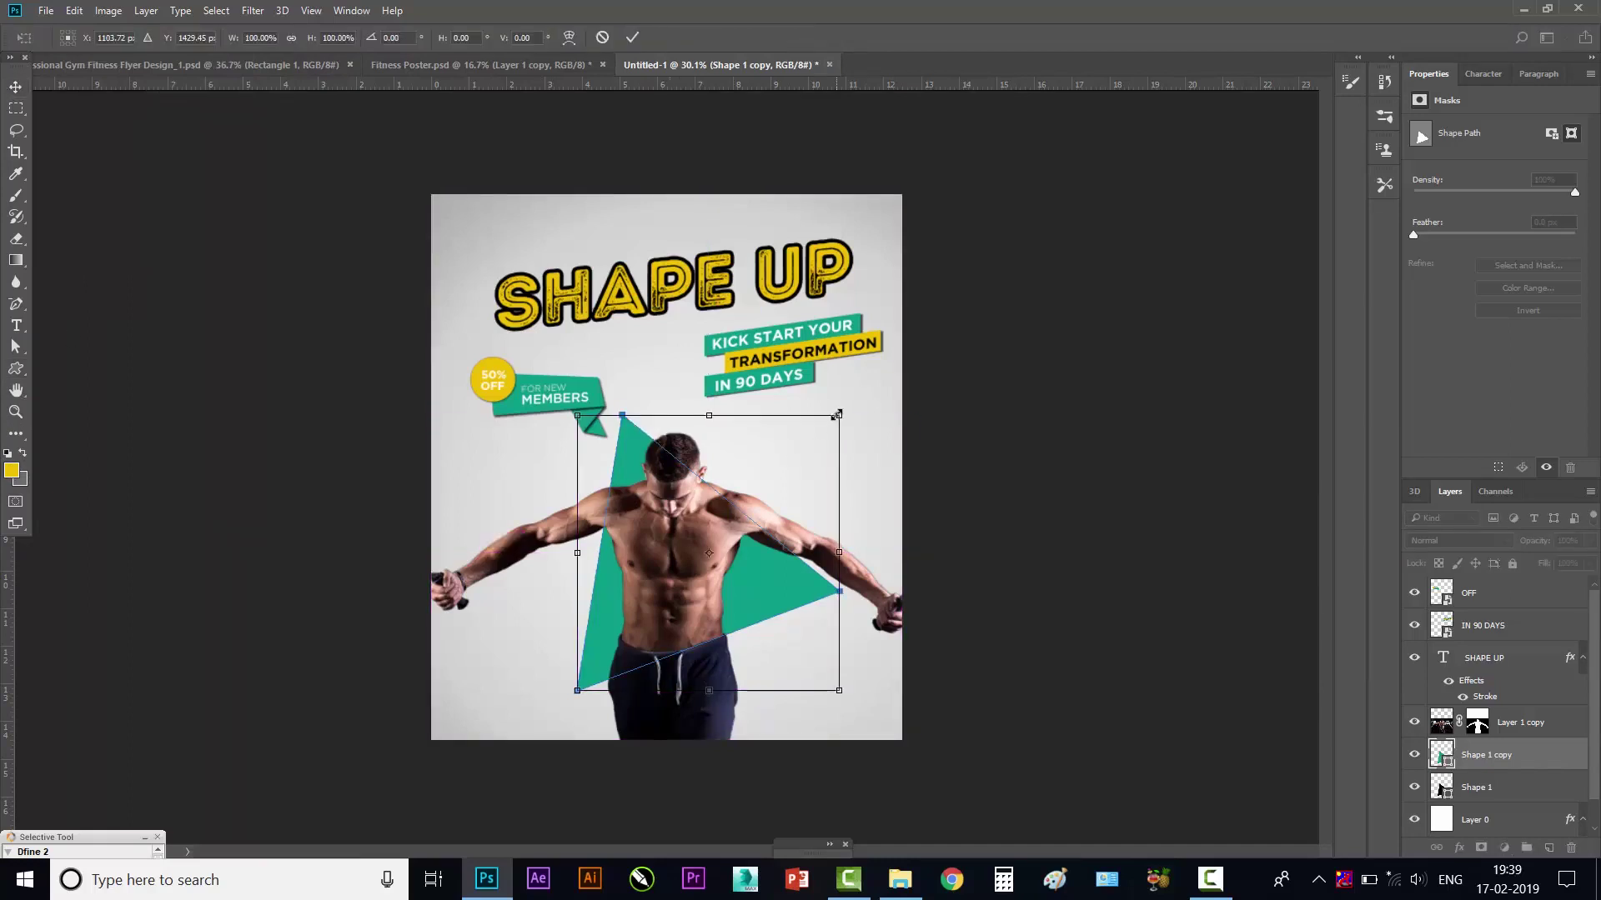
left_click_drag(846, 415, 863, 405)
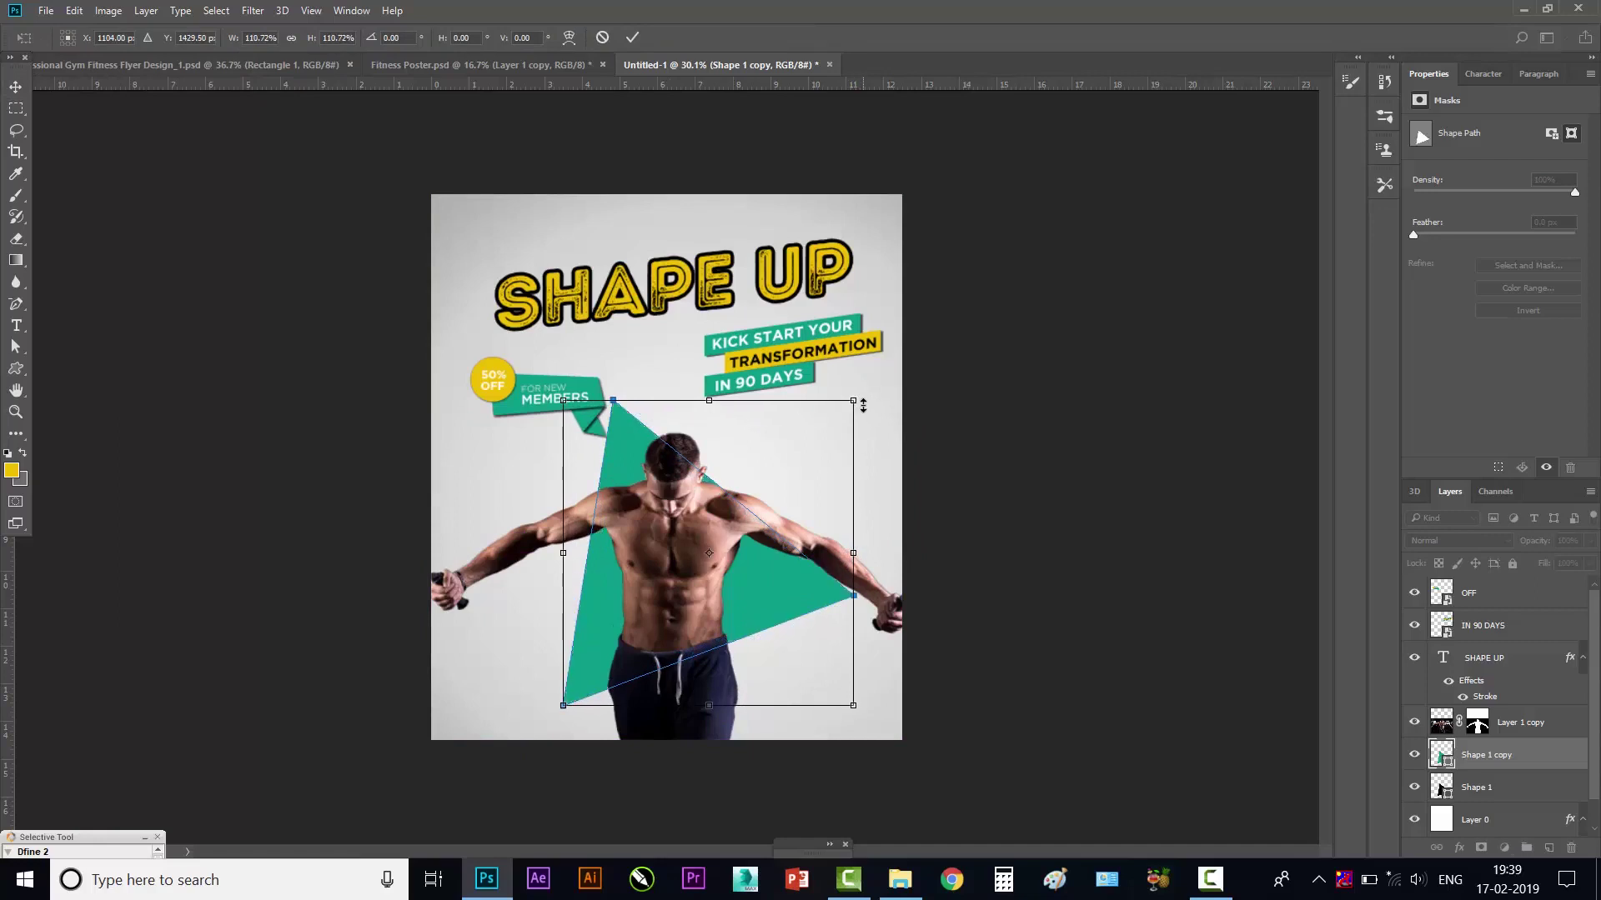
key("Return")
key("ctrl+bracketleft")
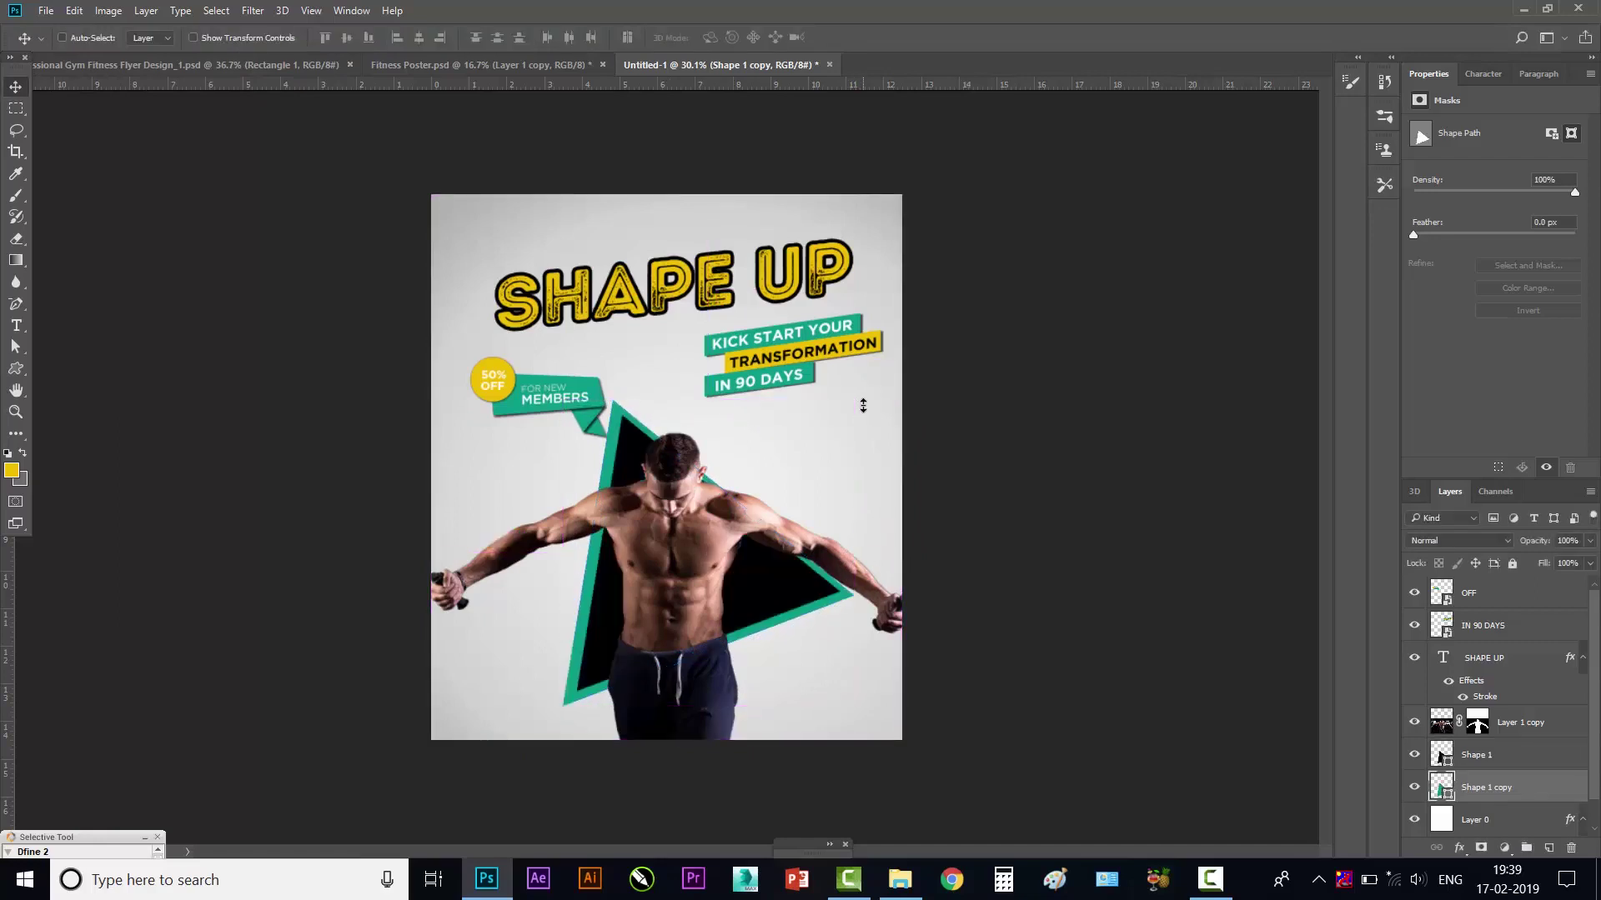
key("shift+Right")
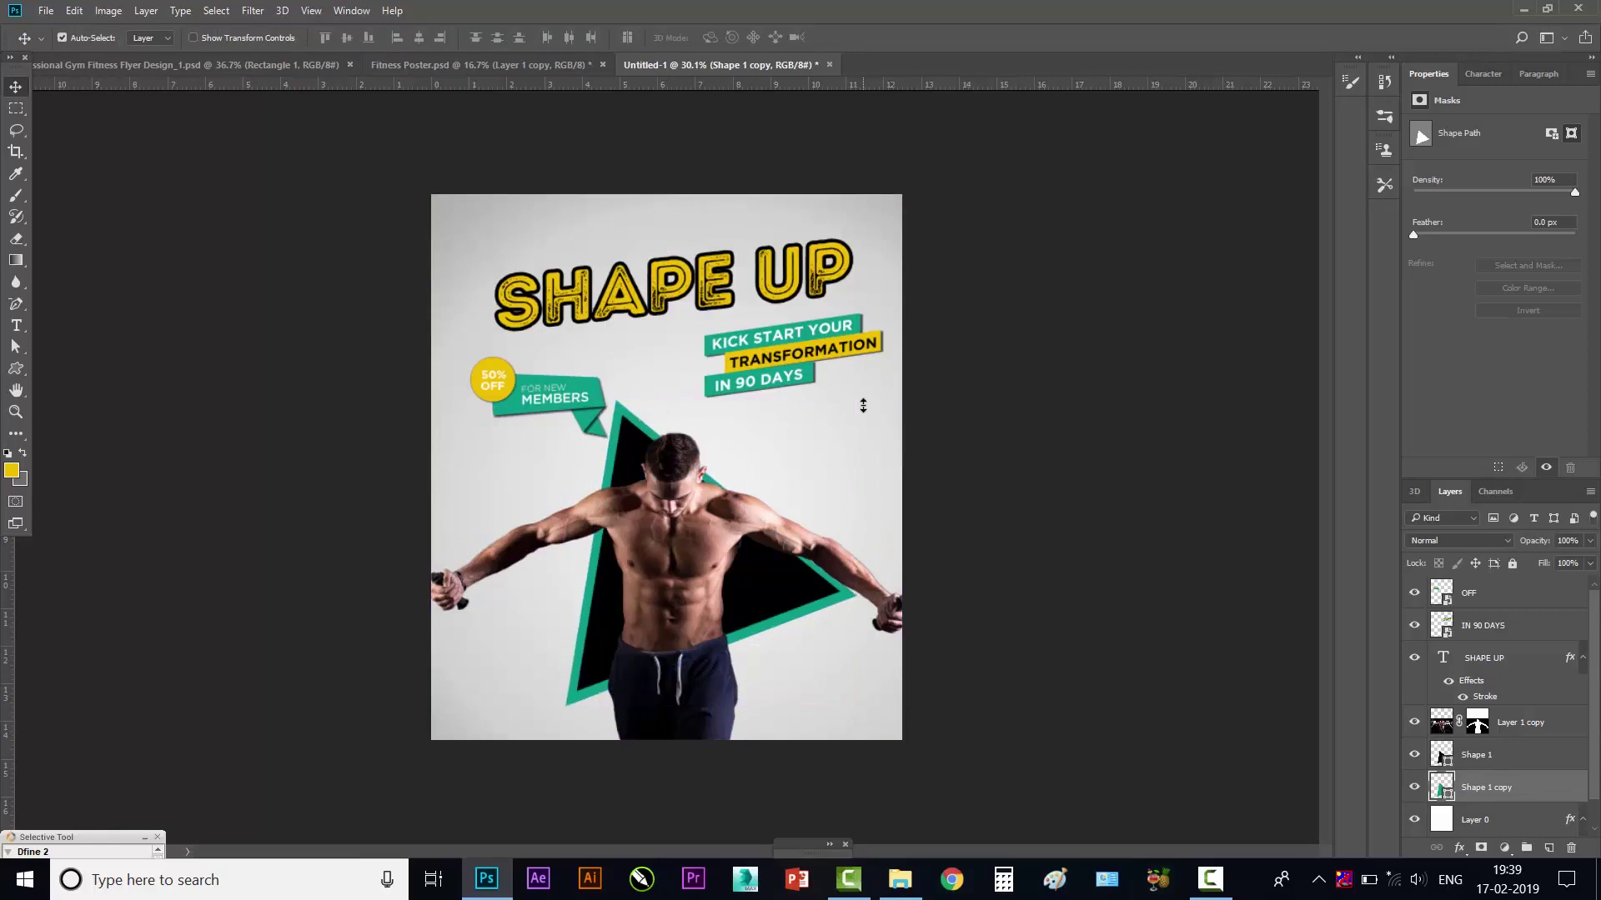
key("shift+Up")
key("shift+Right")
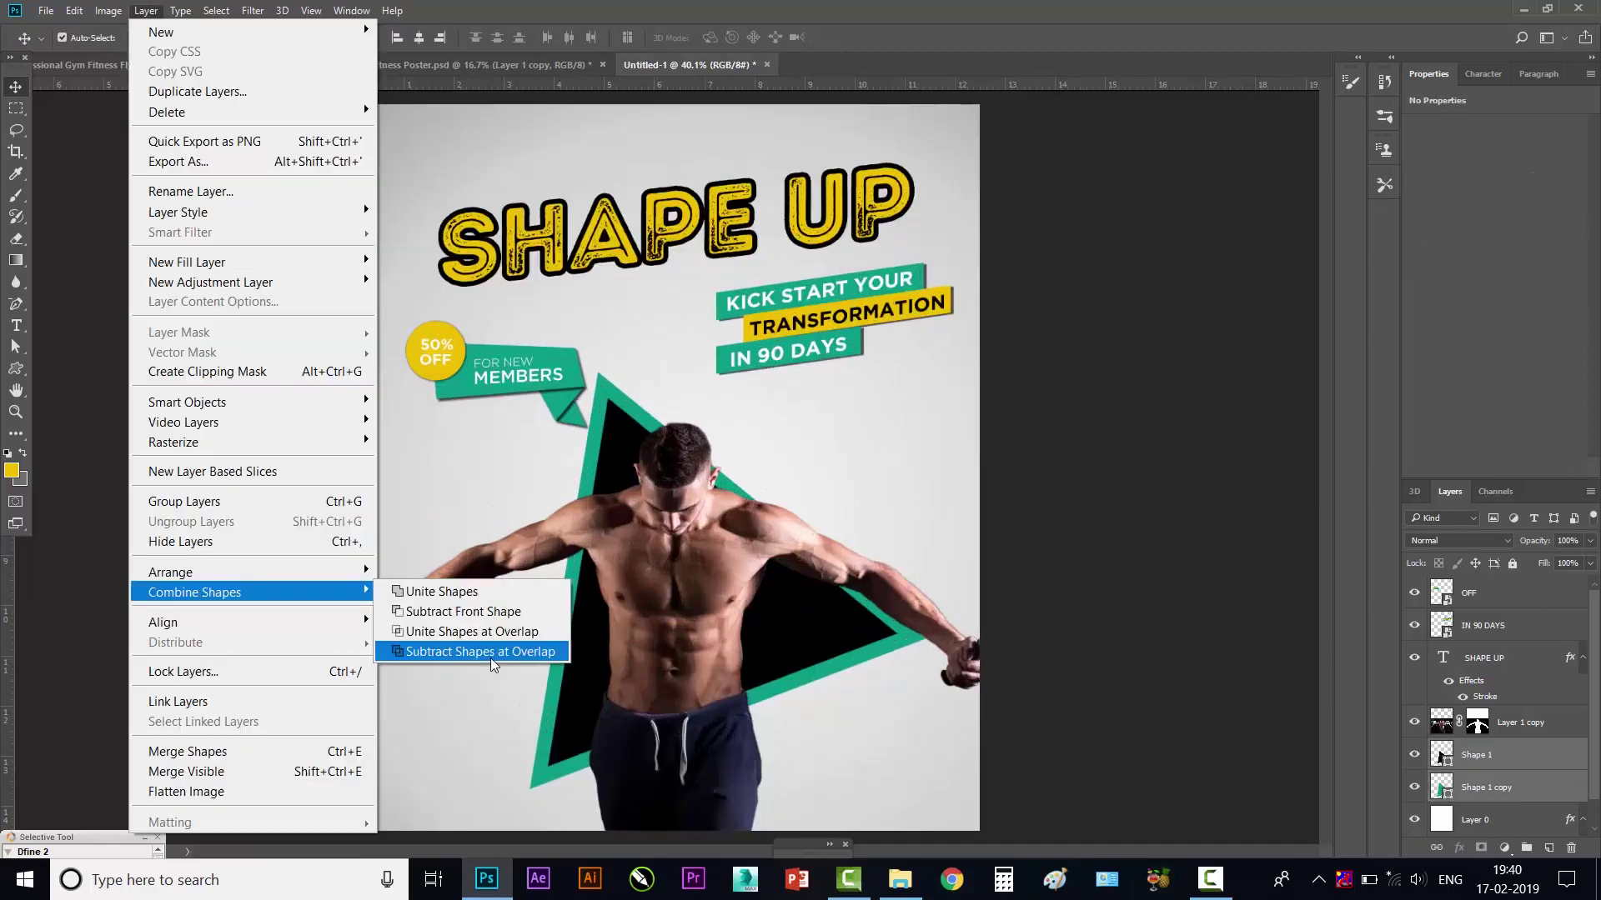
- Subtract the black triangle from the teal one and colour the hollow outline teal (0a9b85)
left_click(492, 656)
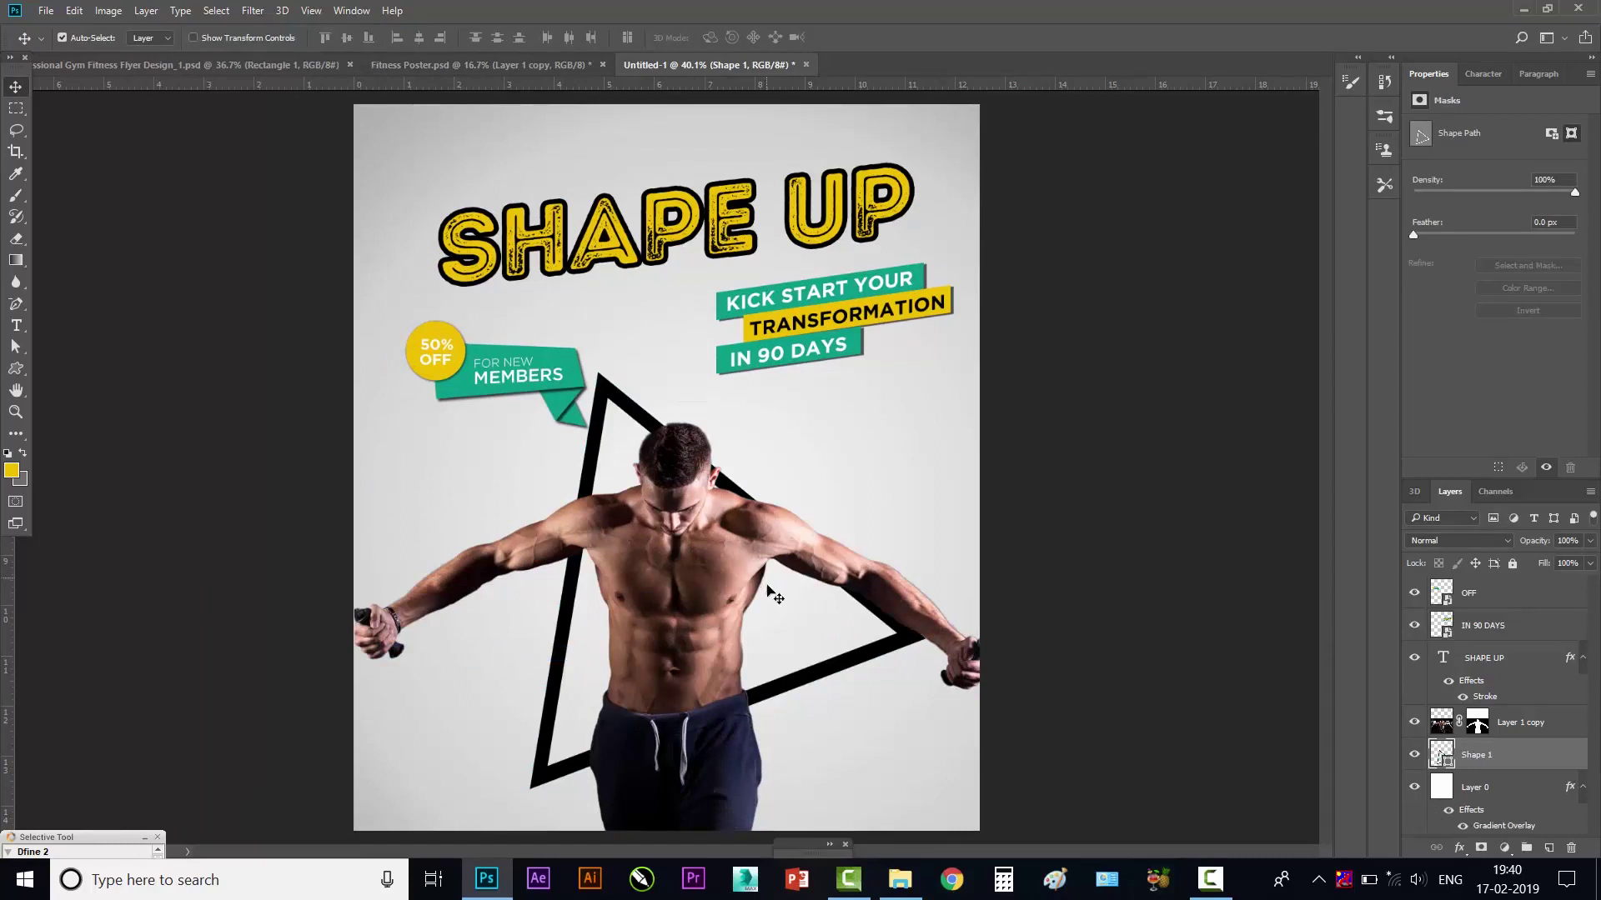
left_click(859, 675)
double_click(1445, 760)
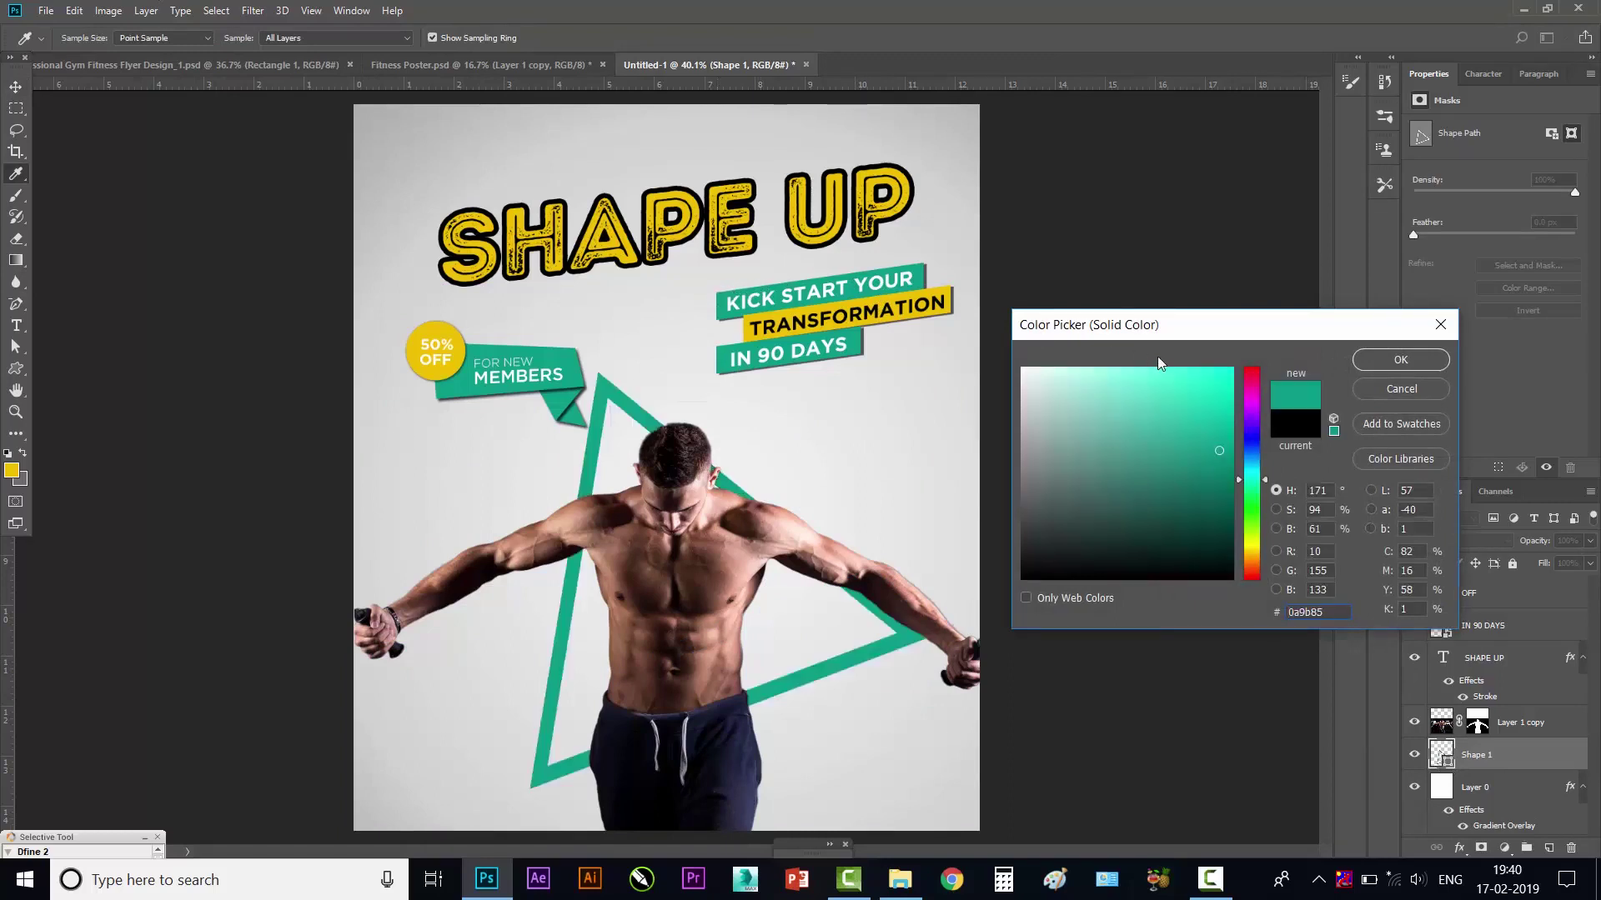
left_click(1384, 360)
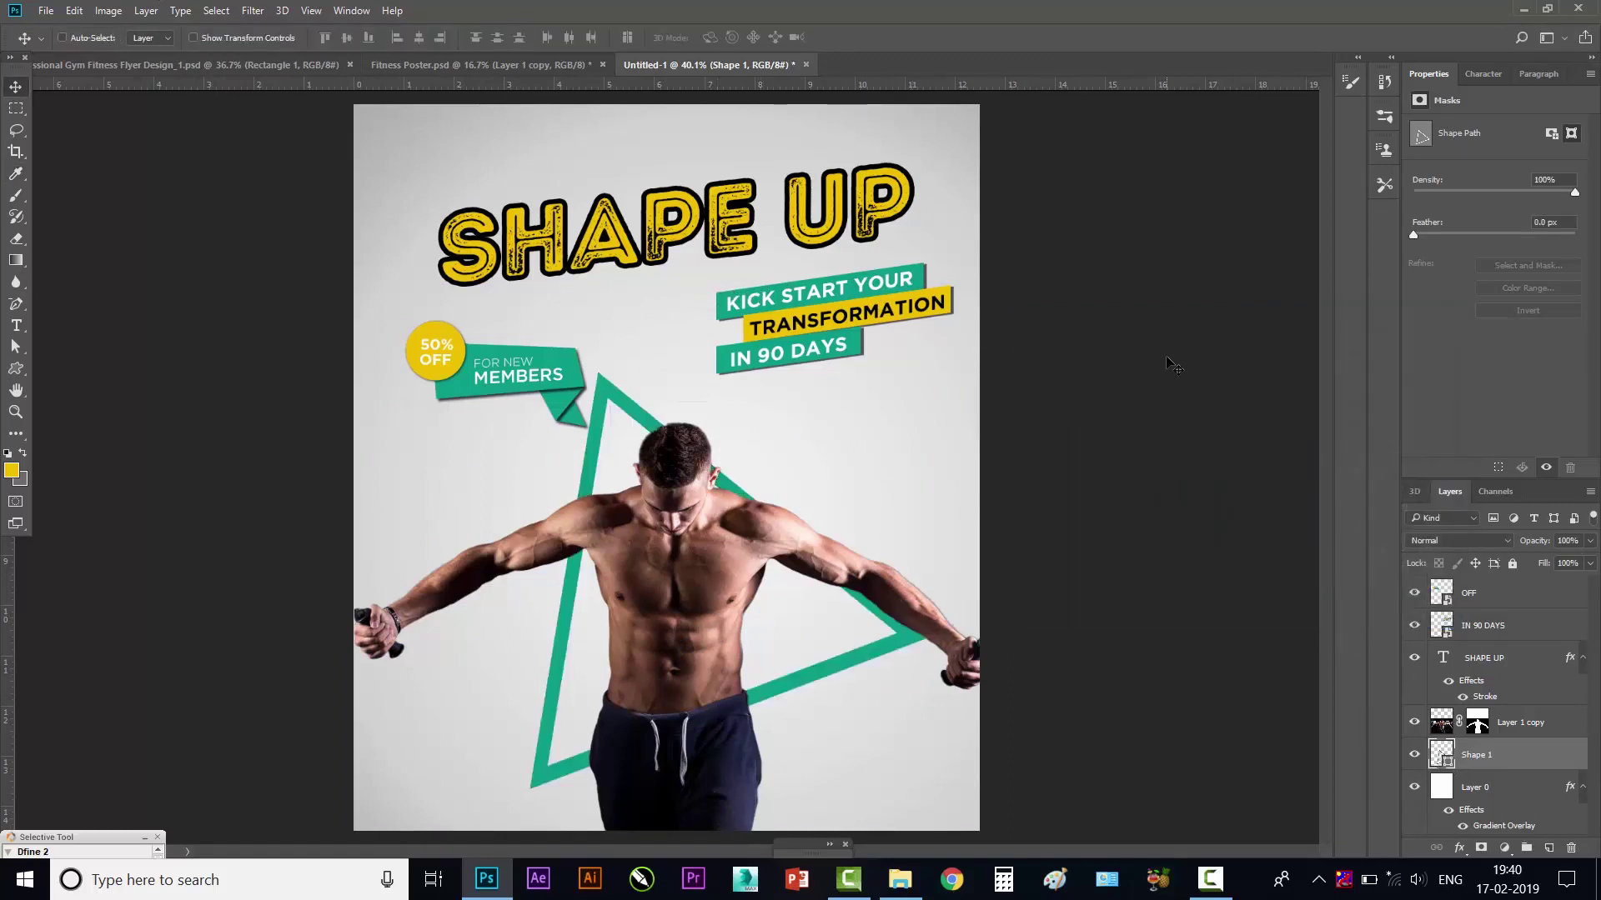
- Duplicate the outline, offset it up-right, and recolour it yellow (efbf01) sampled from the title
key("ctrl+j")
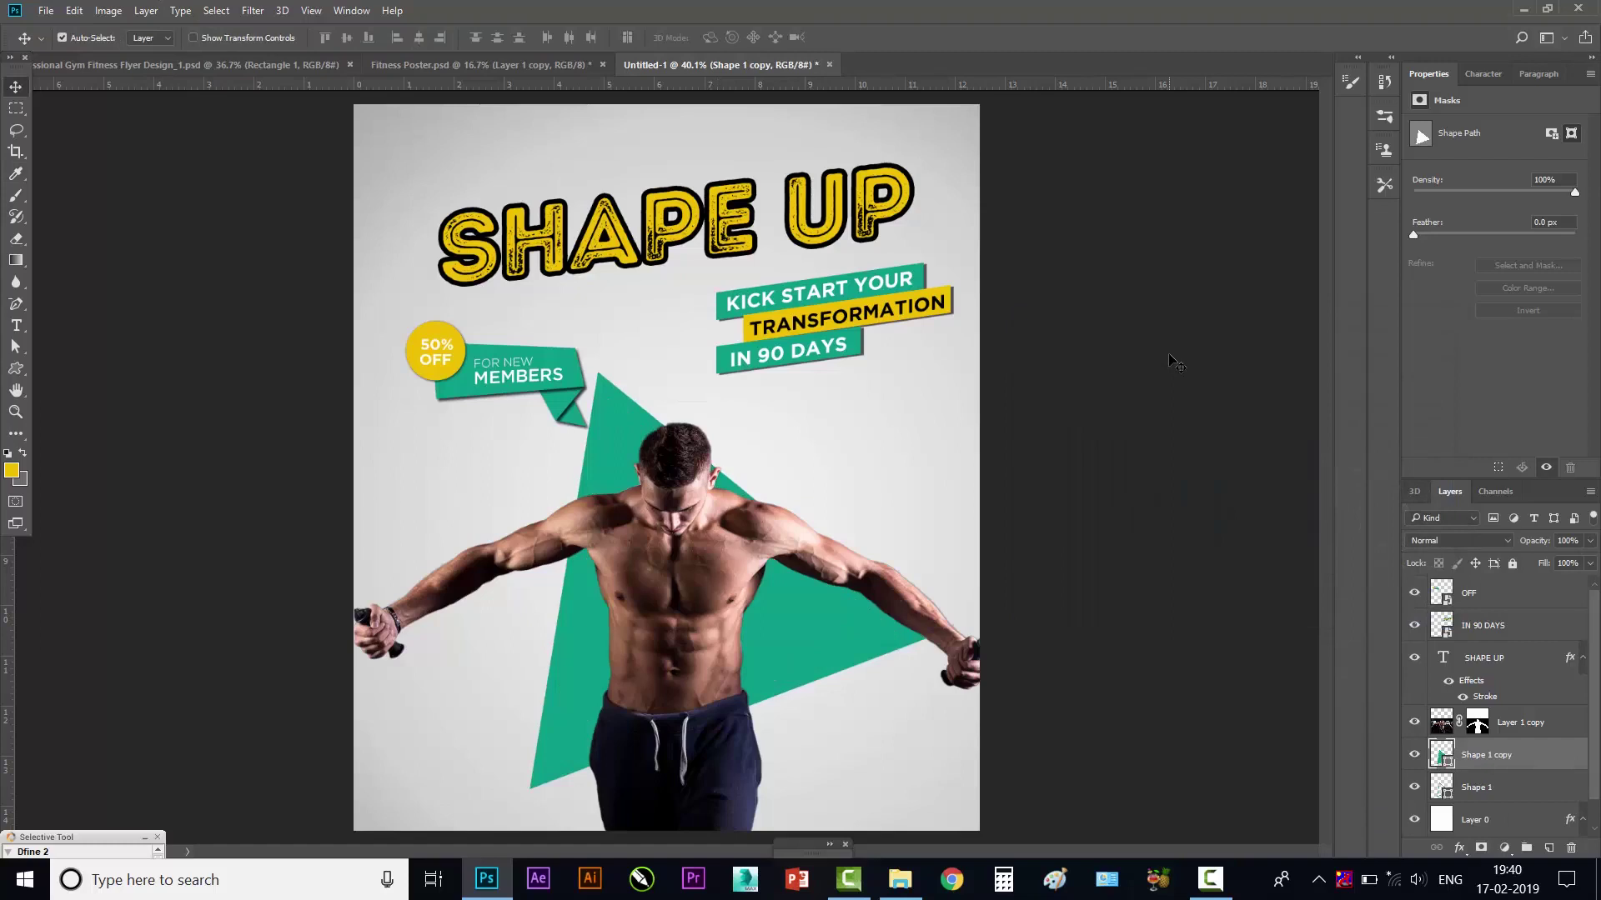
key("ctrl+e")
left_click_drag(625, 403, 673, 371)
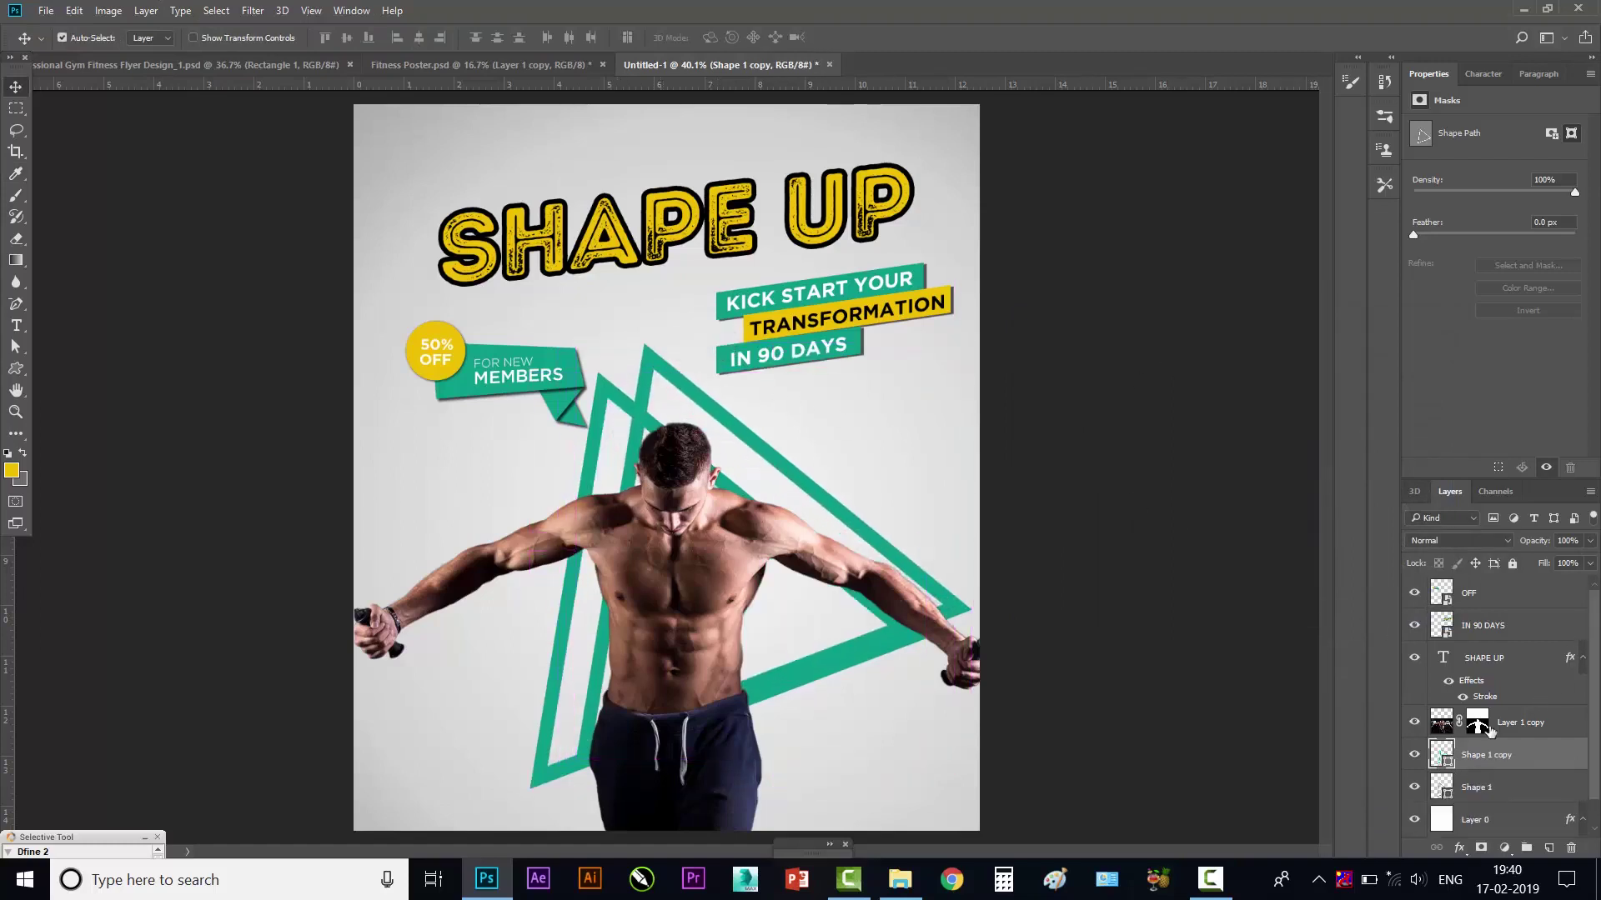
double_click(1449, 765)
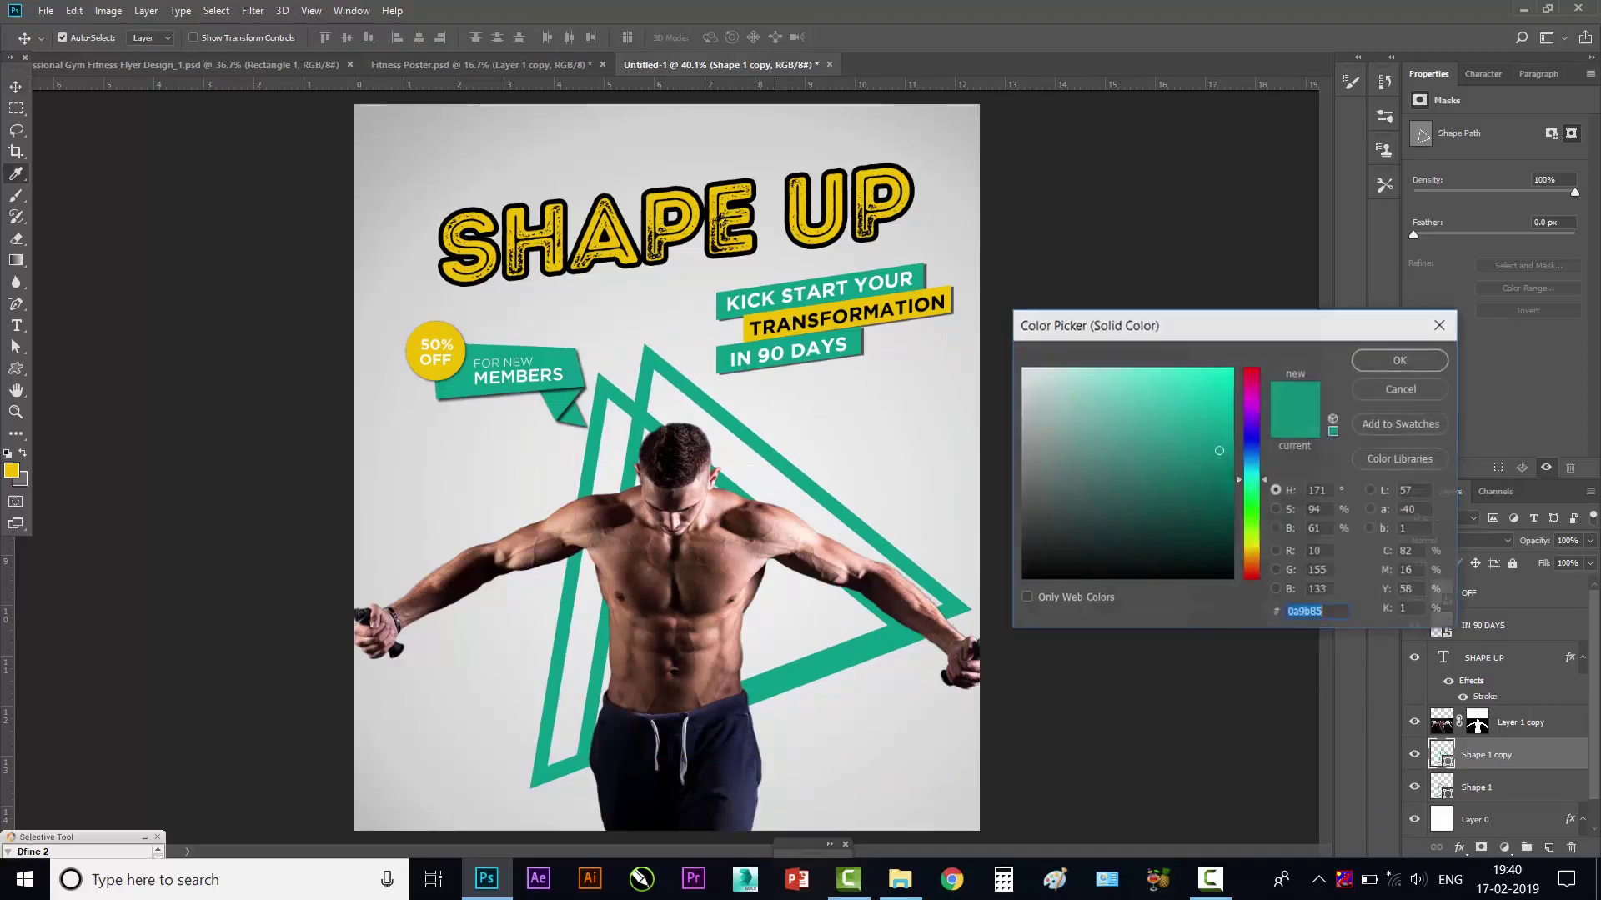
left_click(799, 197)
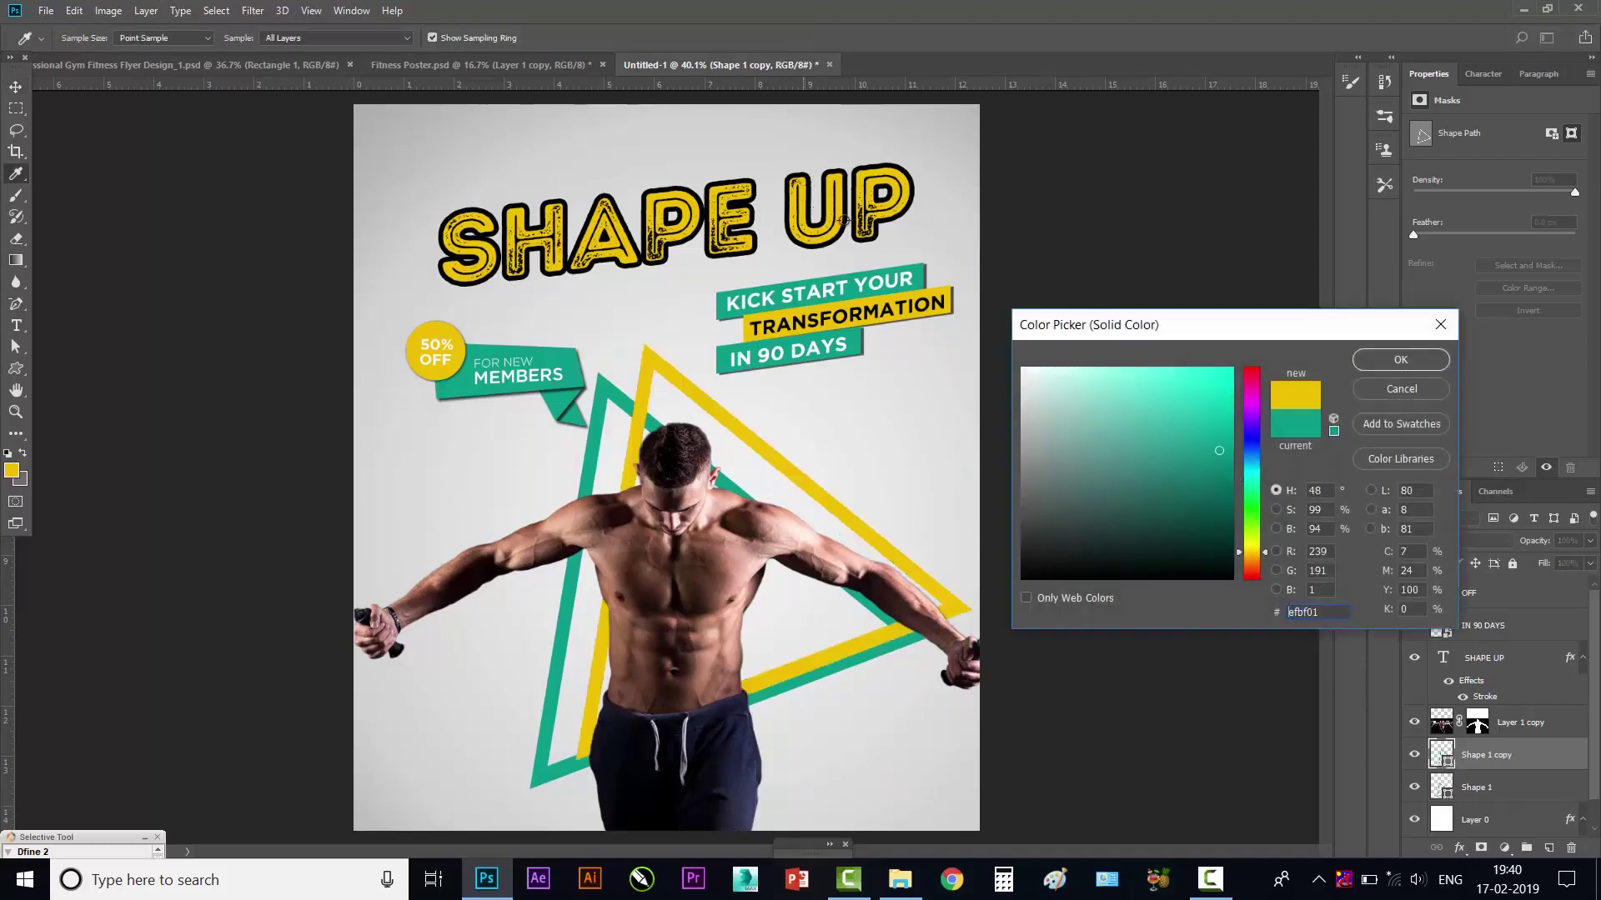
left_click(1401, 359)
key("ctrl+bracketleft")
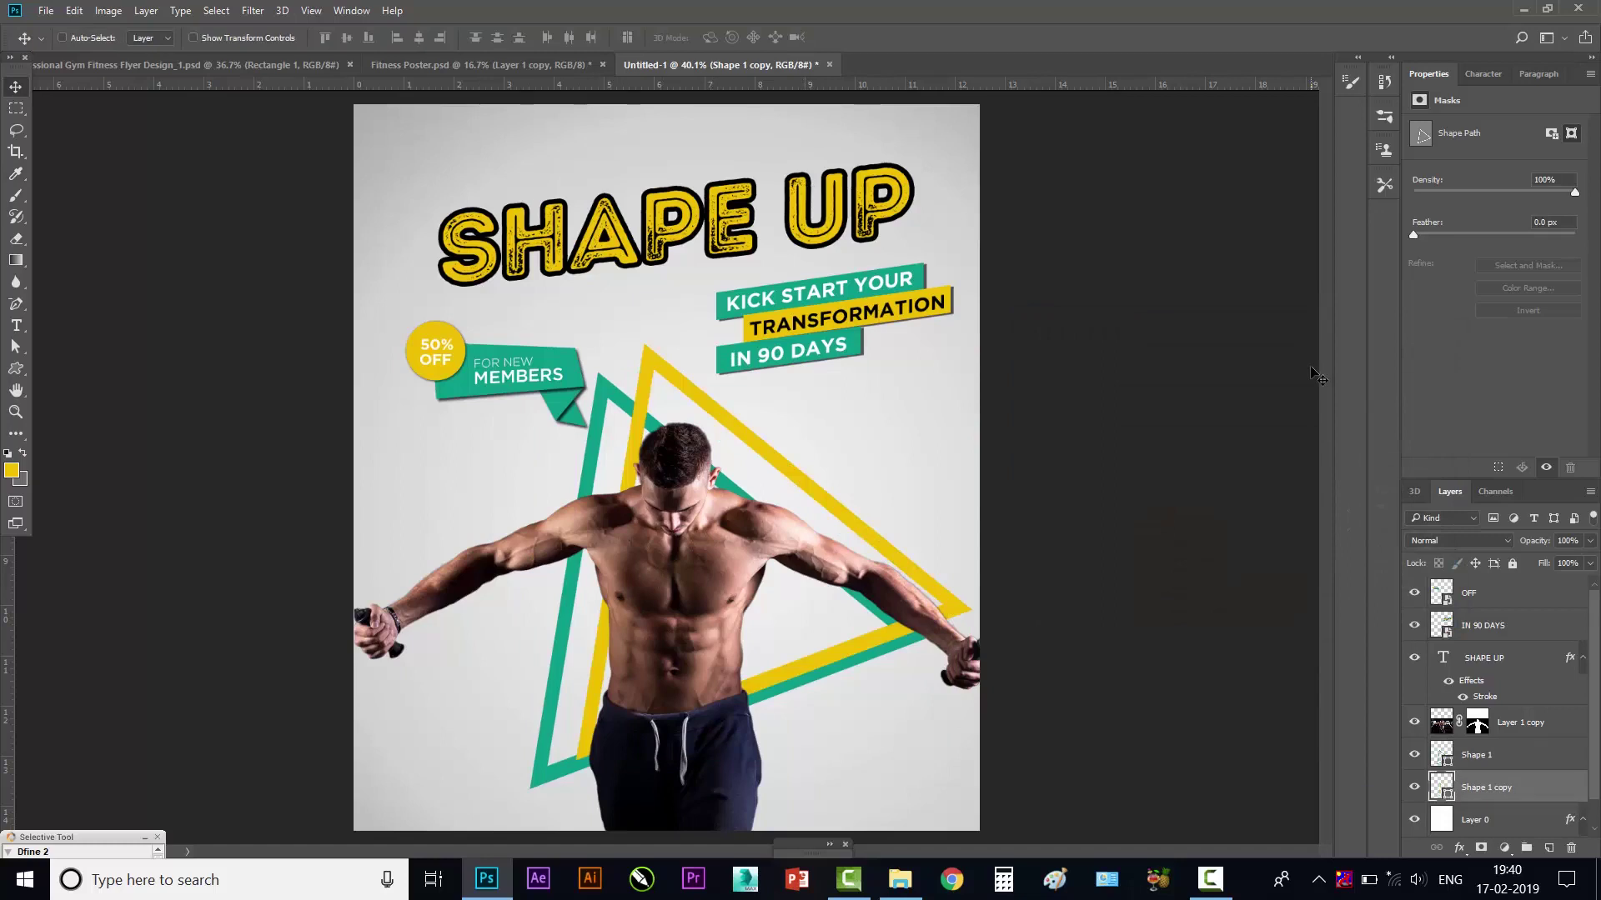
- Restack the yellow triangle and nudge it down-left behind the teal one, then zoom to review
key("ctrl+bracketleft")
key("ctrl+bracketright")
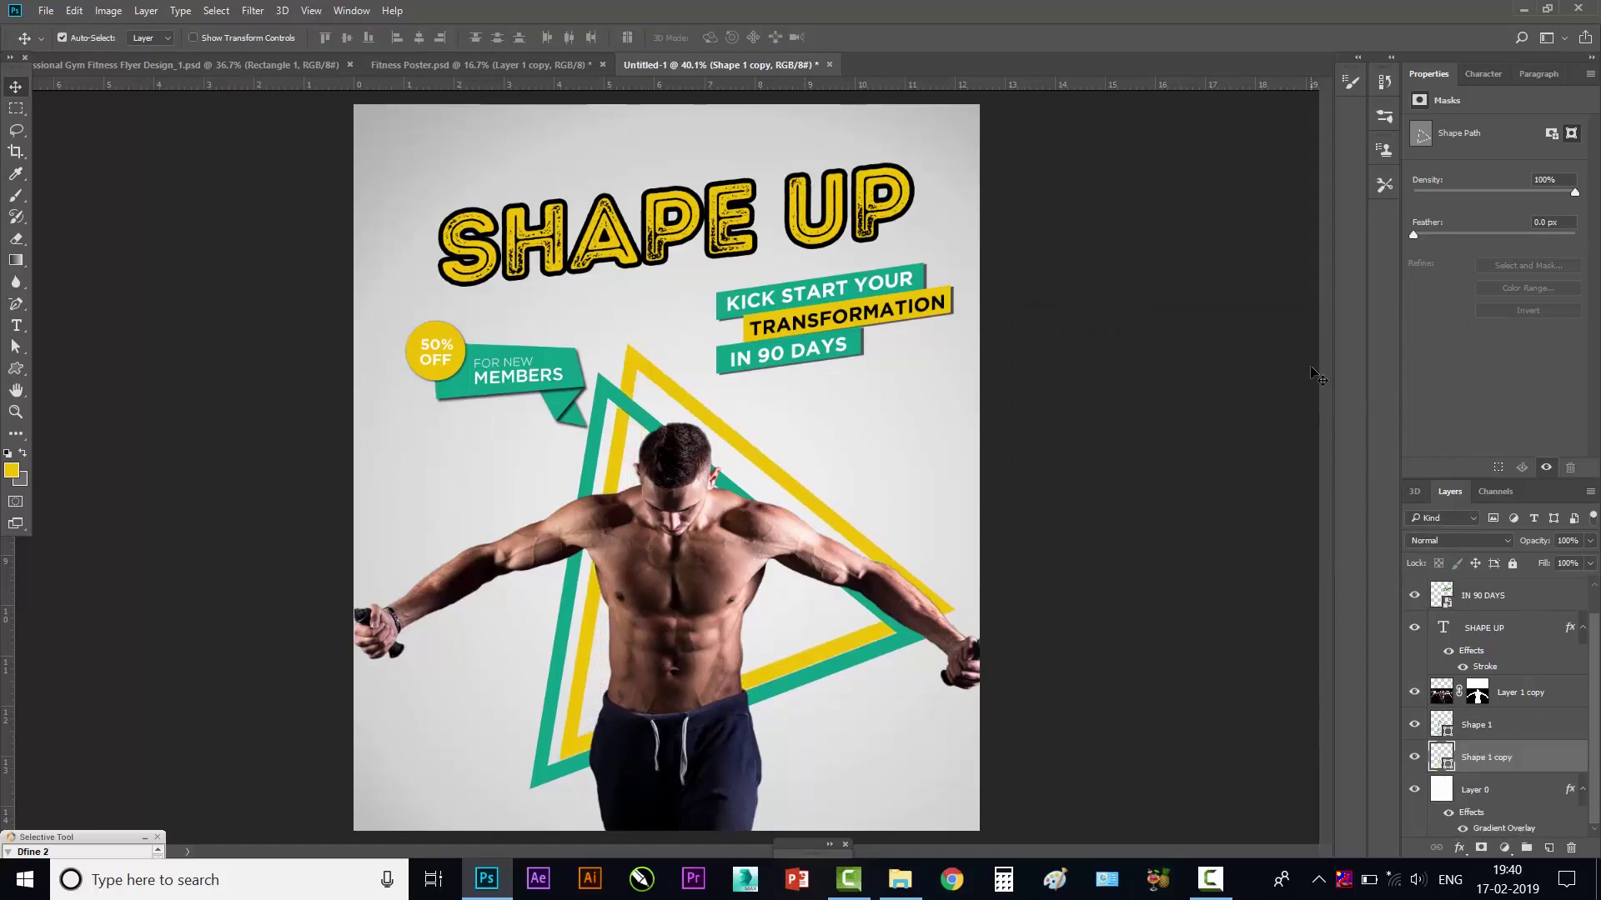
key("shift+Down")
key("shift+Down")
key("shift+Down")
key("shift+Down")
key("shift+Down")
key("shift+Down")
key("shift+Down")
key("shift+Down")
key("shift+Left")
key("shift+Left")
key("shift+Left")
key("shift+Left")
key("shift+Left")
key("shift+Left")
key("shift+Left")
key("shift+Left")
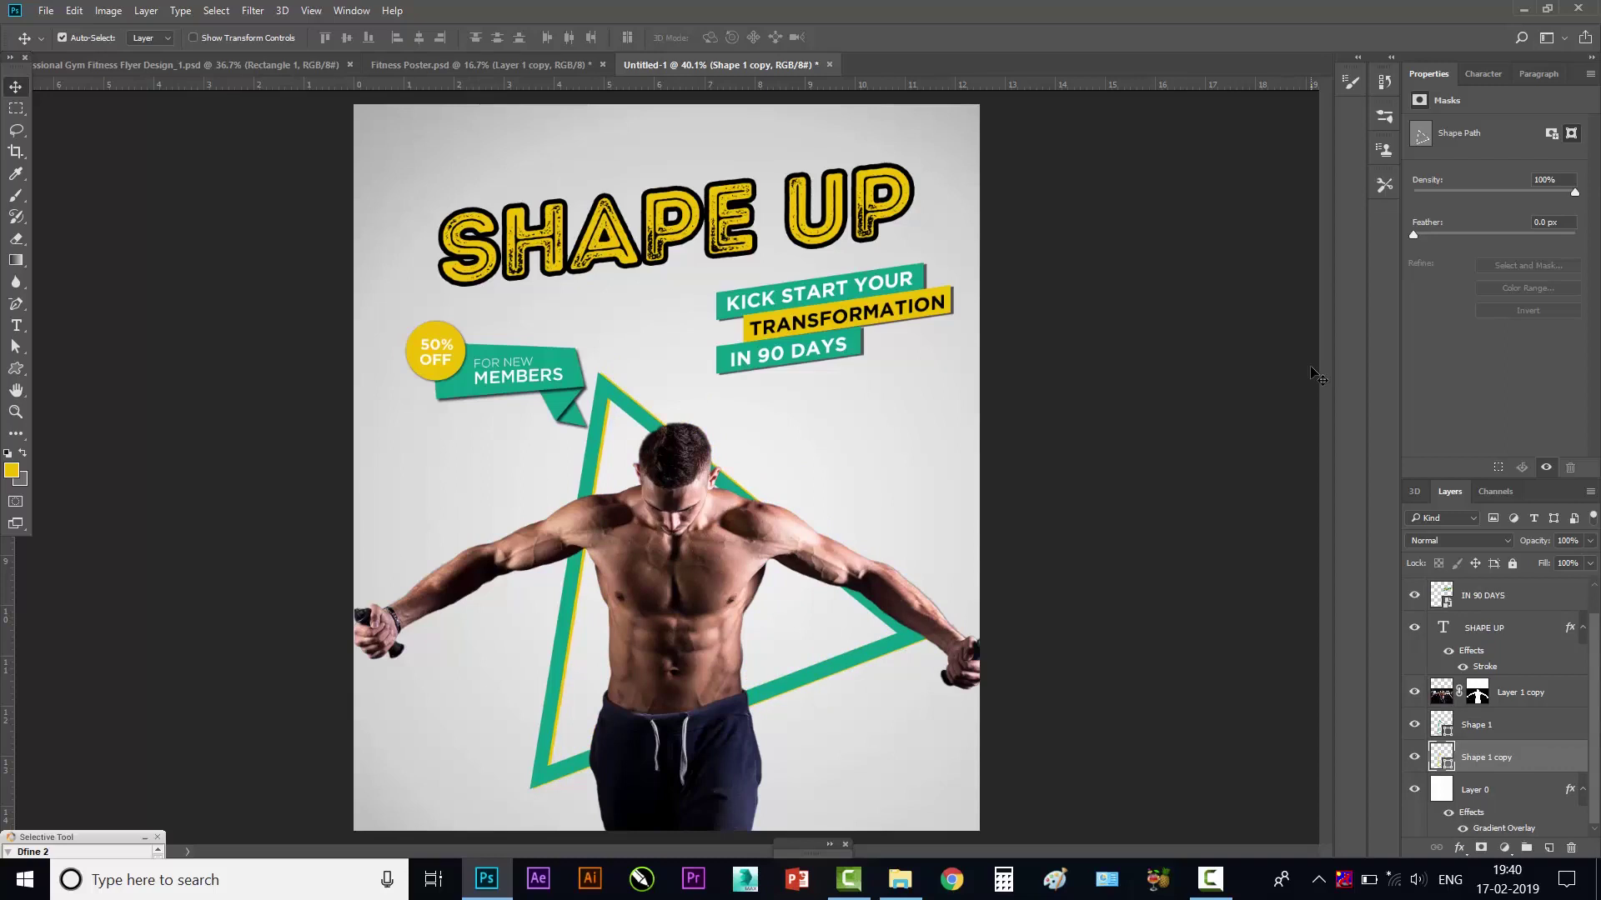
scroll(972, 436, "down", 3)
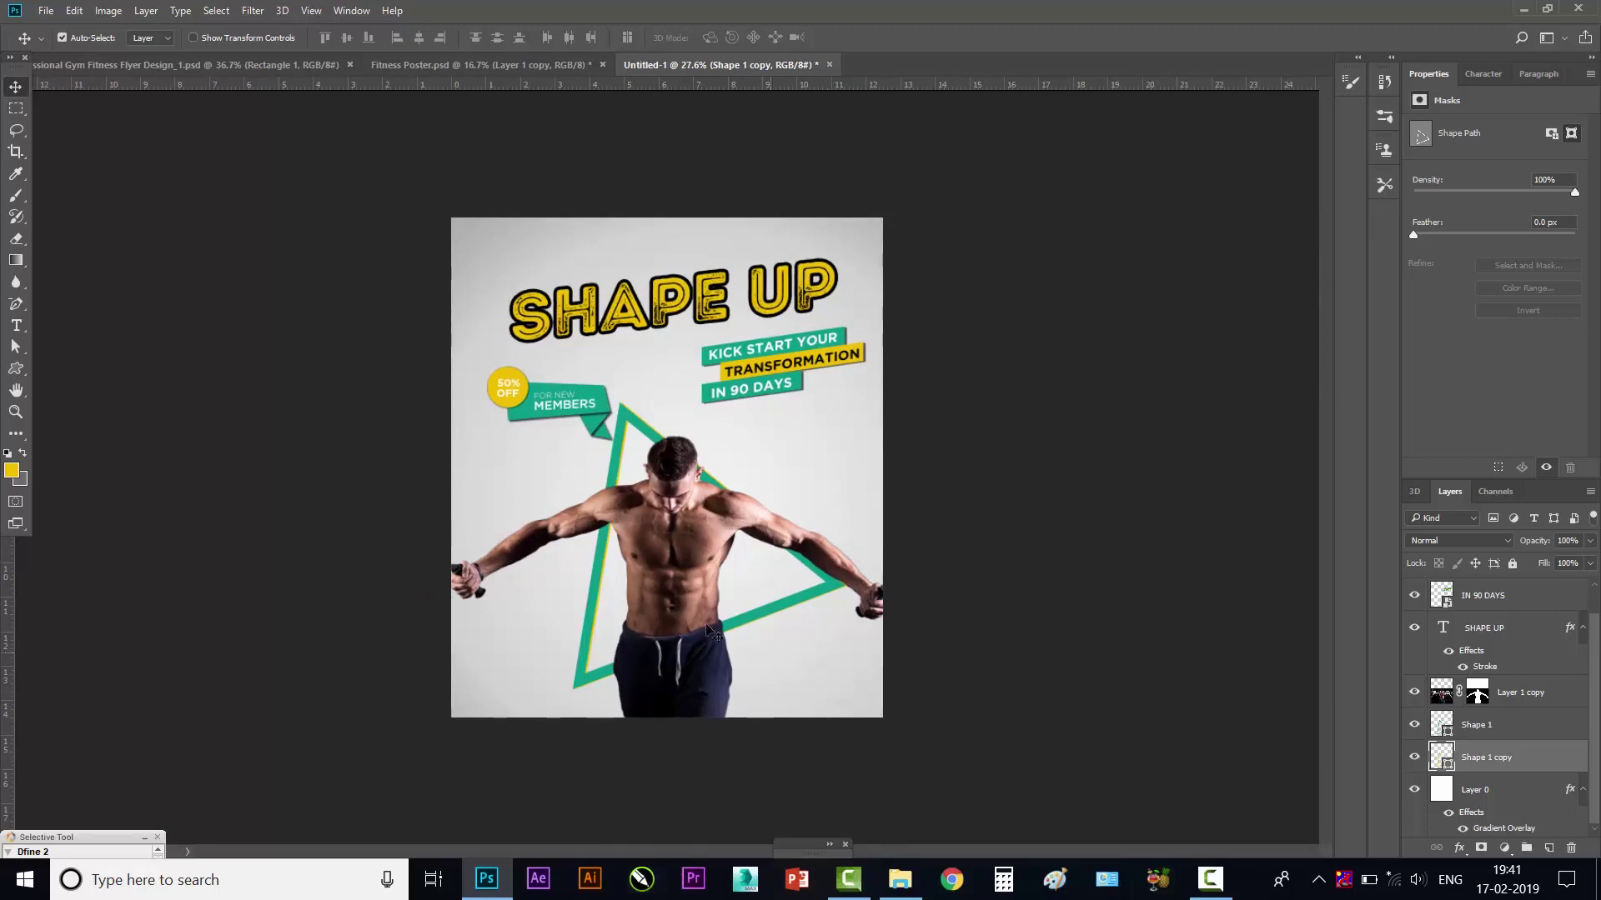
key("ctrl+plus")
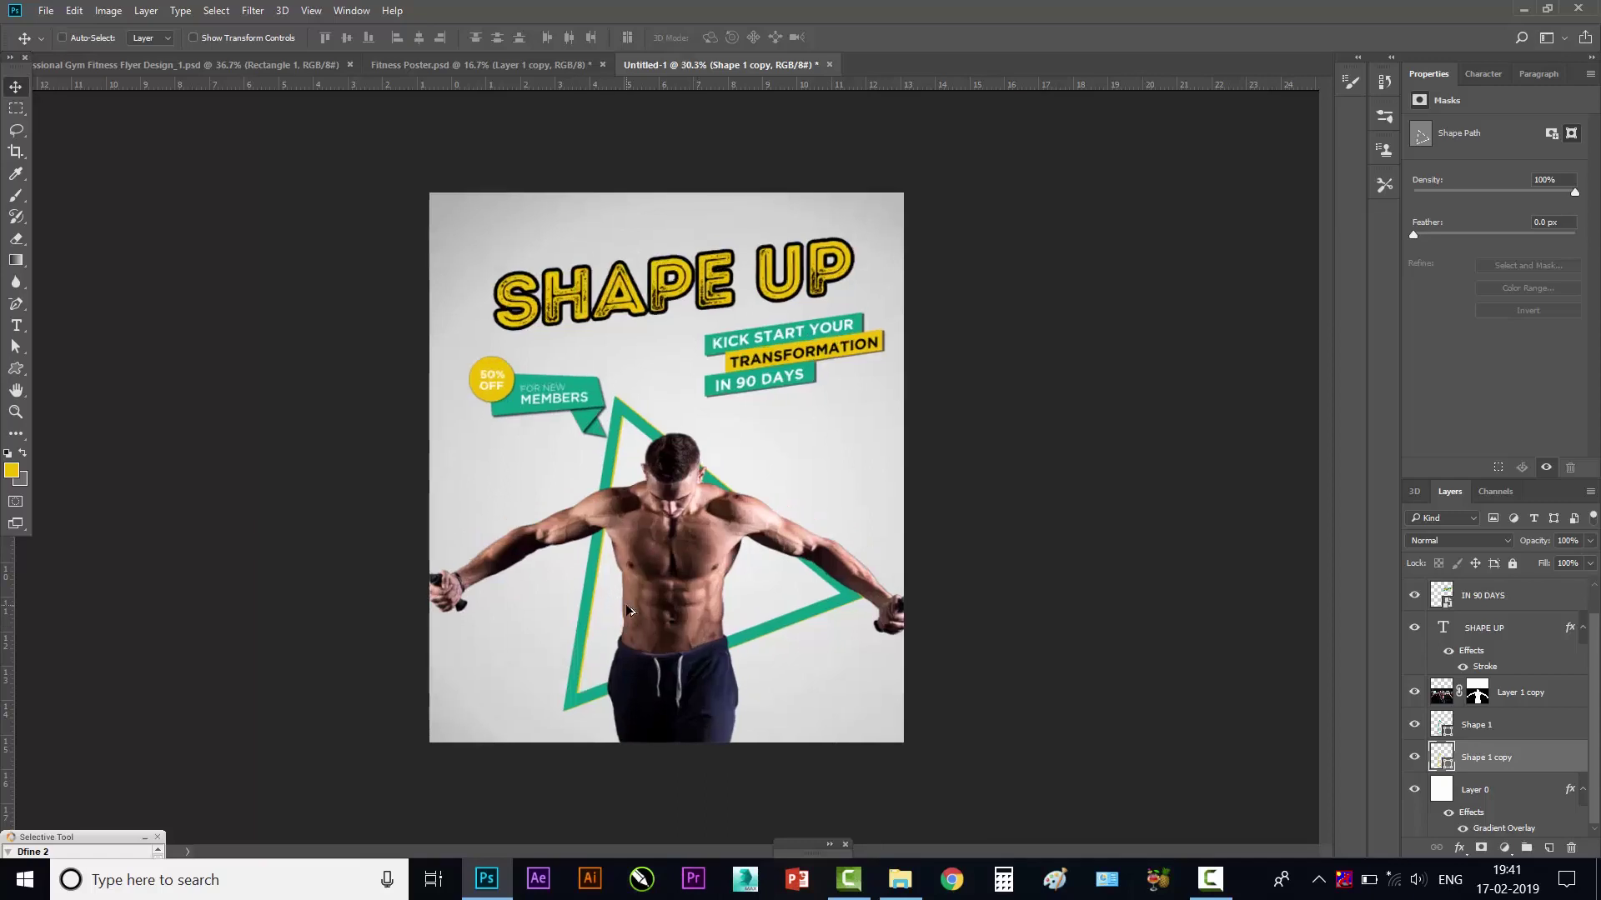
scroll(630, 611, "up", 3)
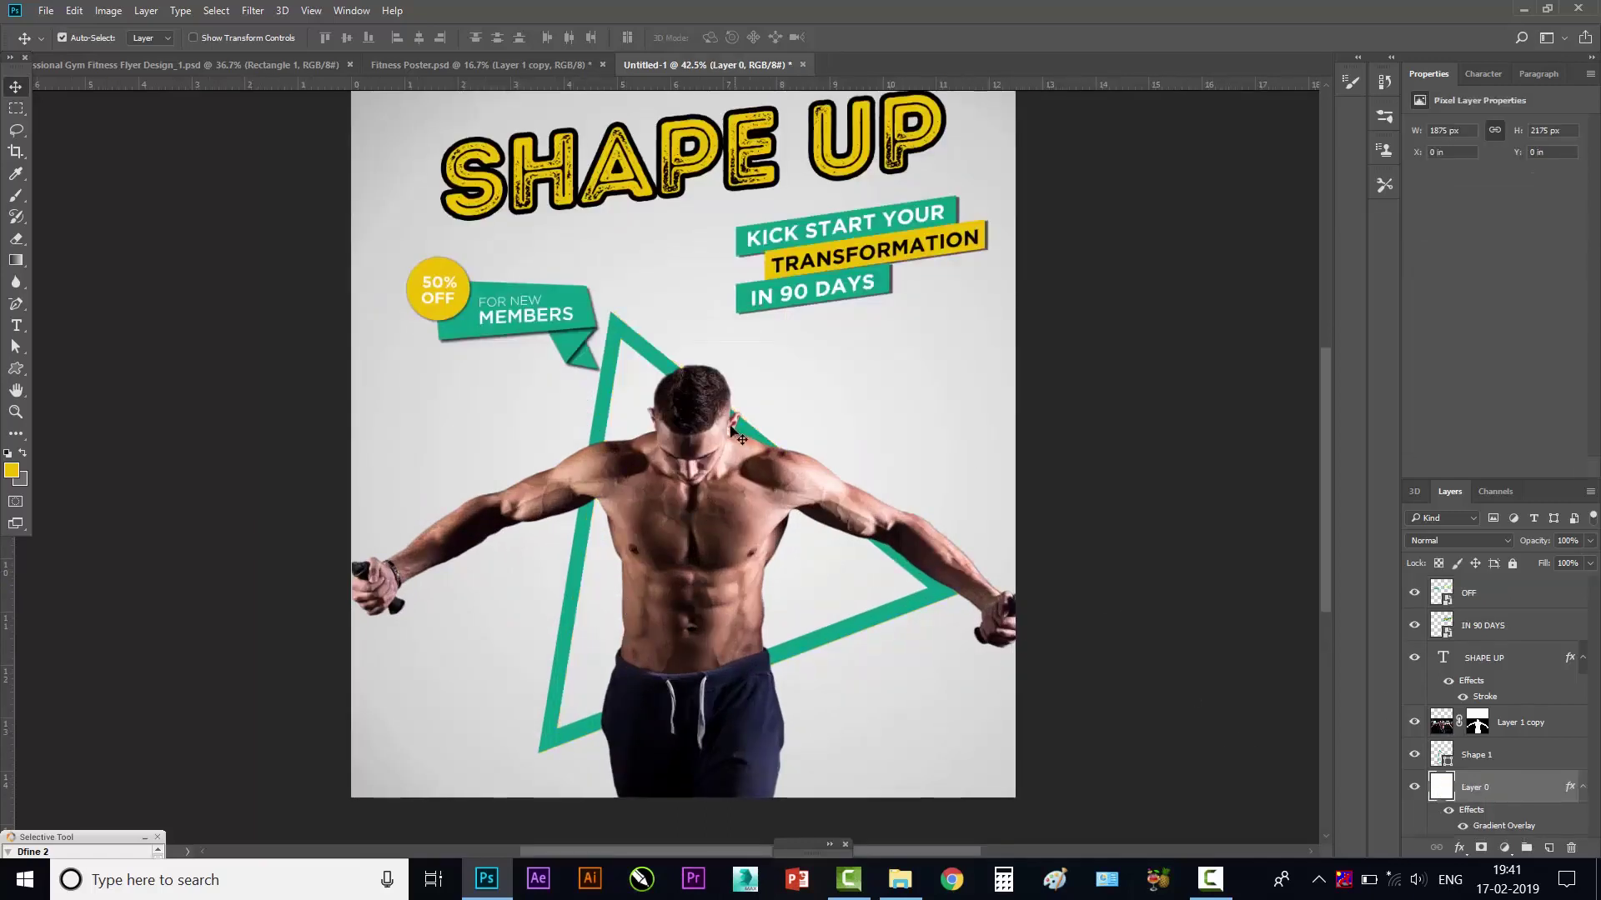
left_click(623, 393)
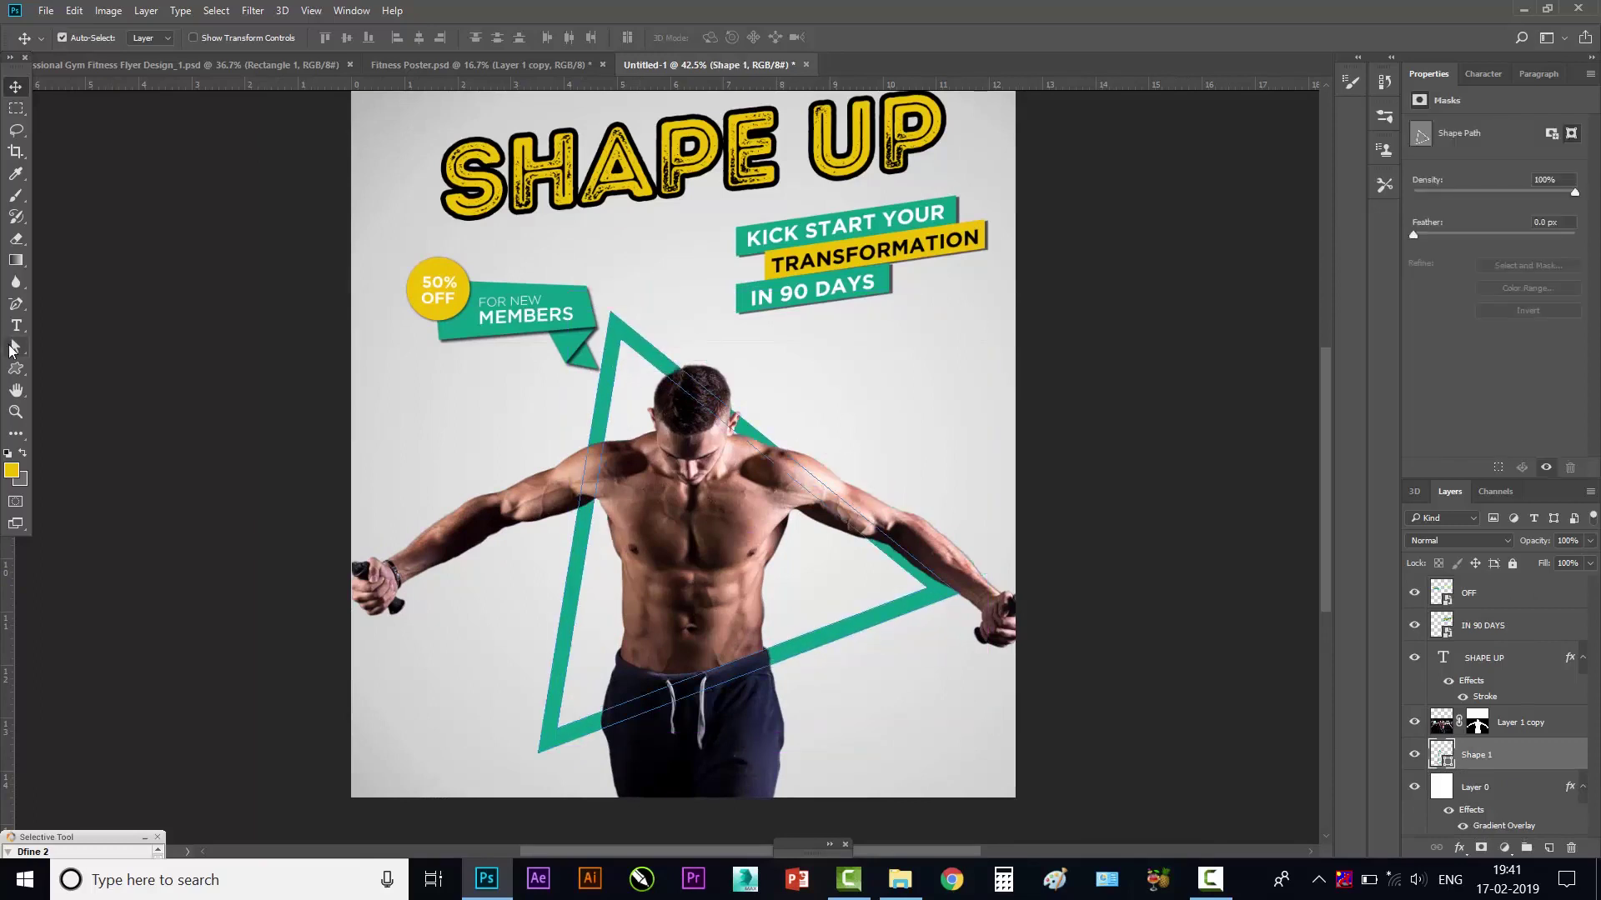
- Pull the teal triangle outline's inner corner anchors inward to thicken its right side
left_click(16, 348)
scroll(617, 358, "up", 1)
left_click(617, 356)
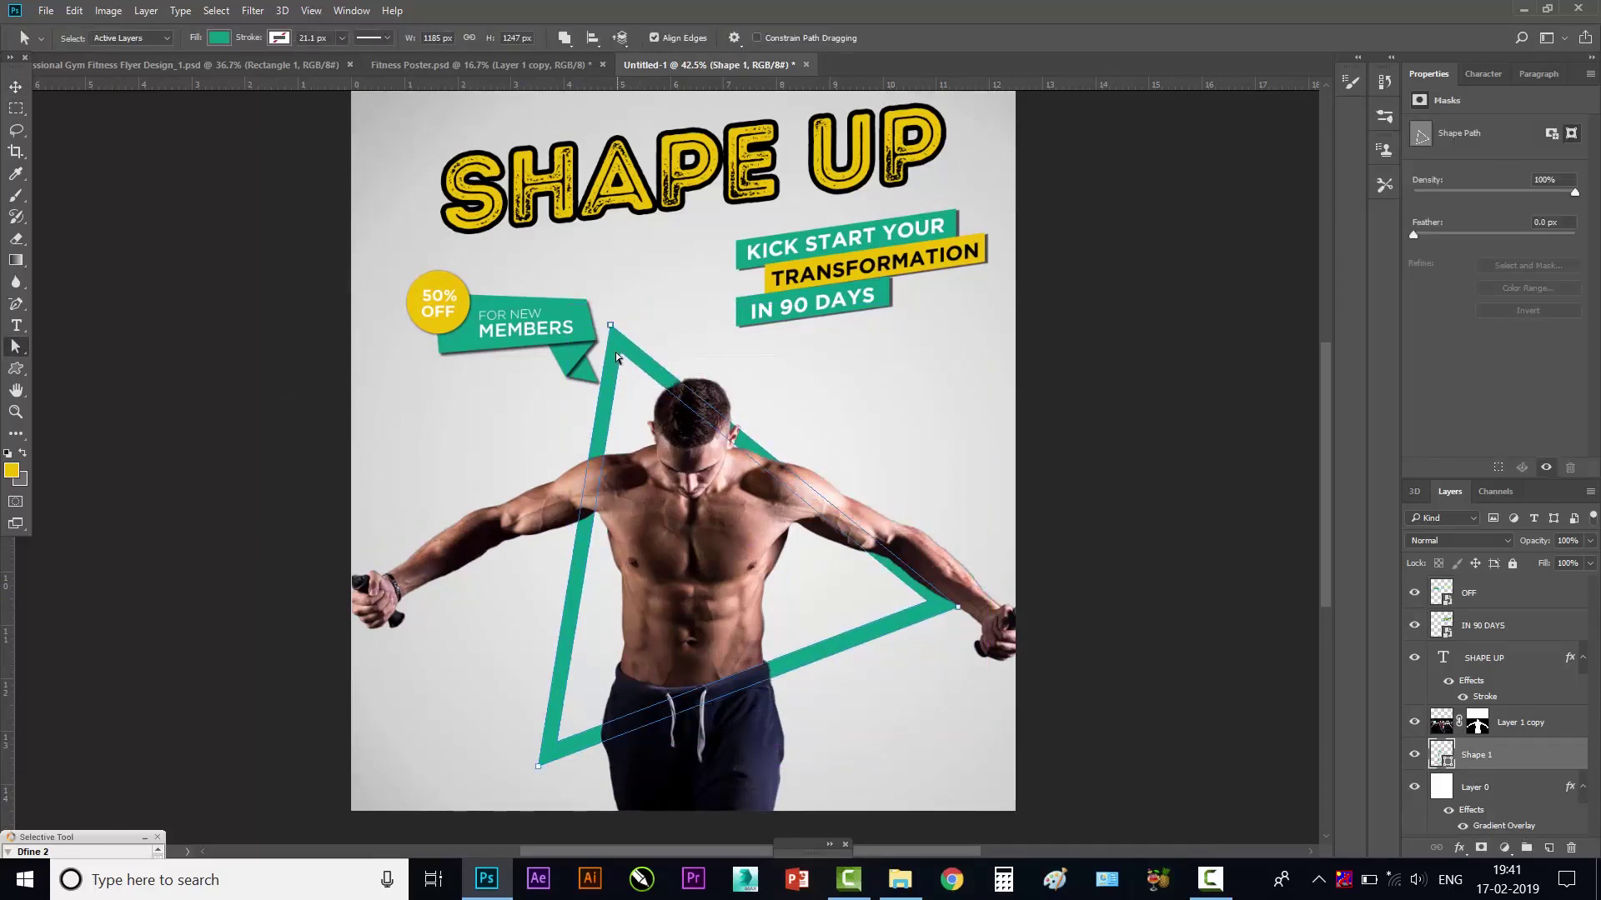
scroll(631, 419, "up", 1)
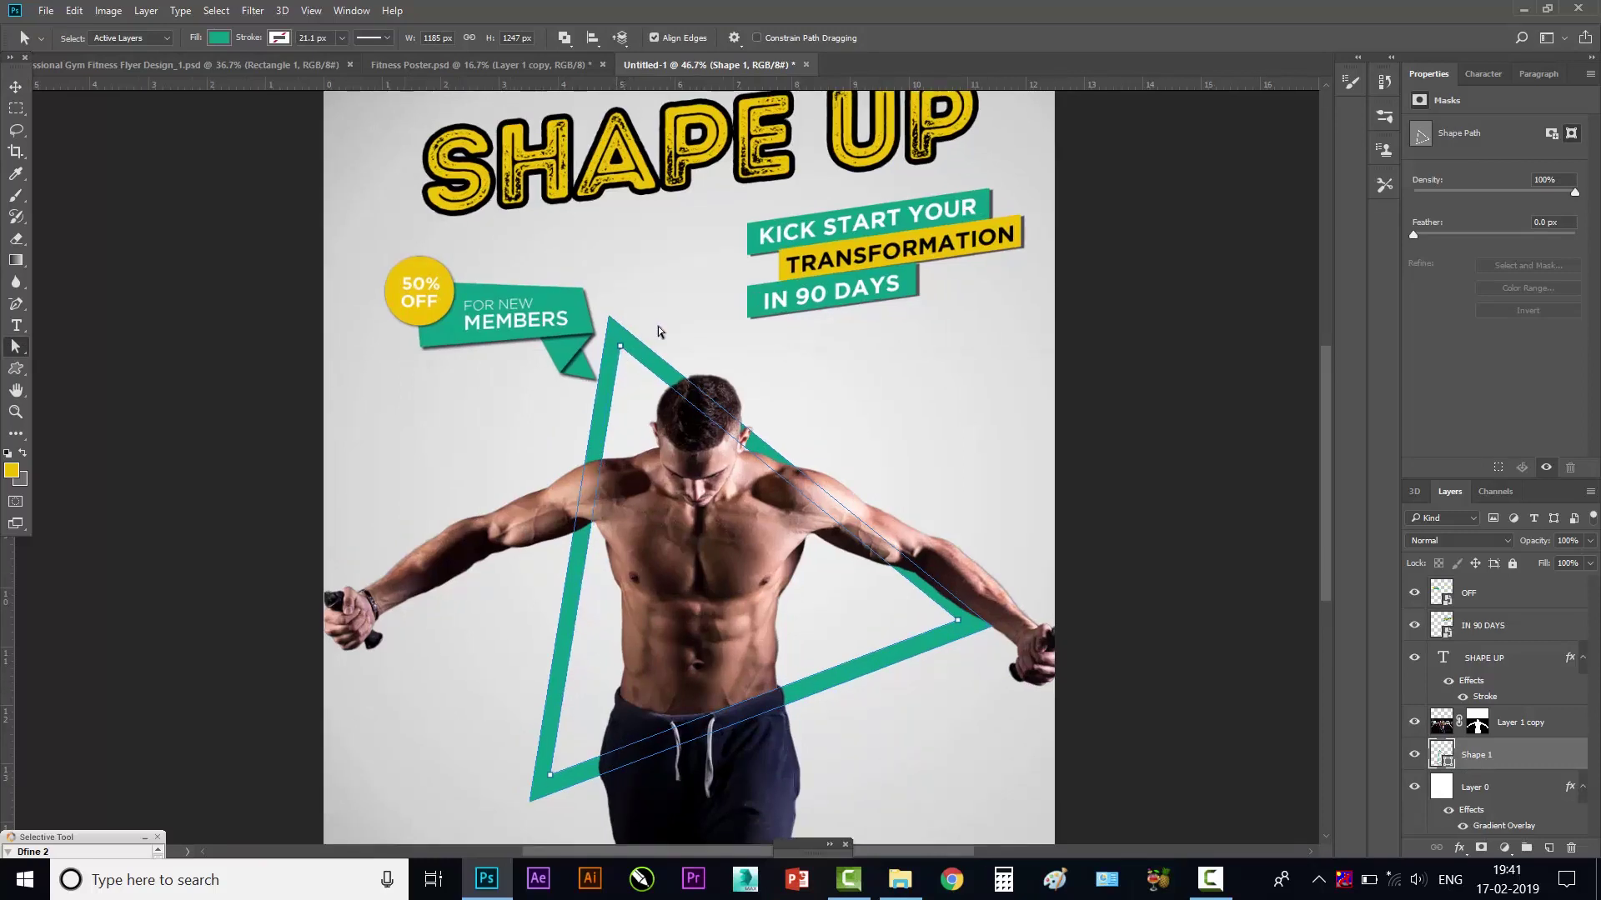
mouse_move(682, 338)
left_mouse_down()
mouse_move(616, 374)
mouse_move(627, 364)
left_mouse_up()
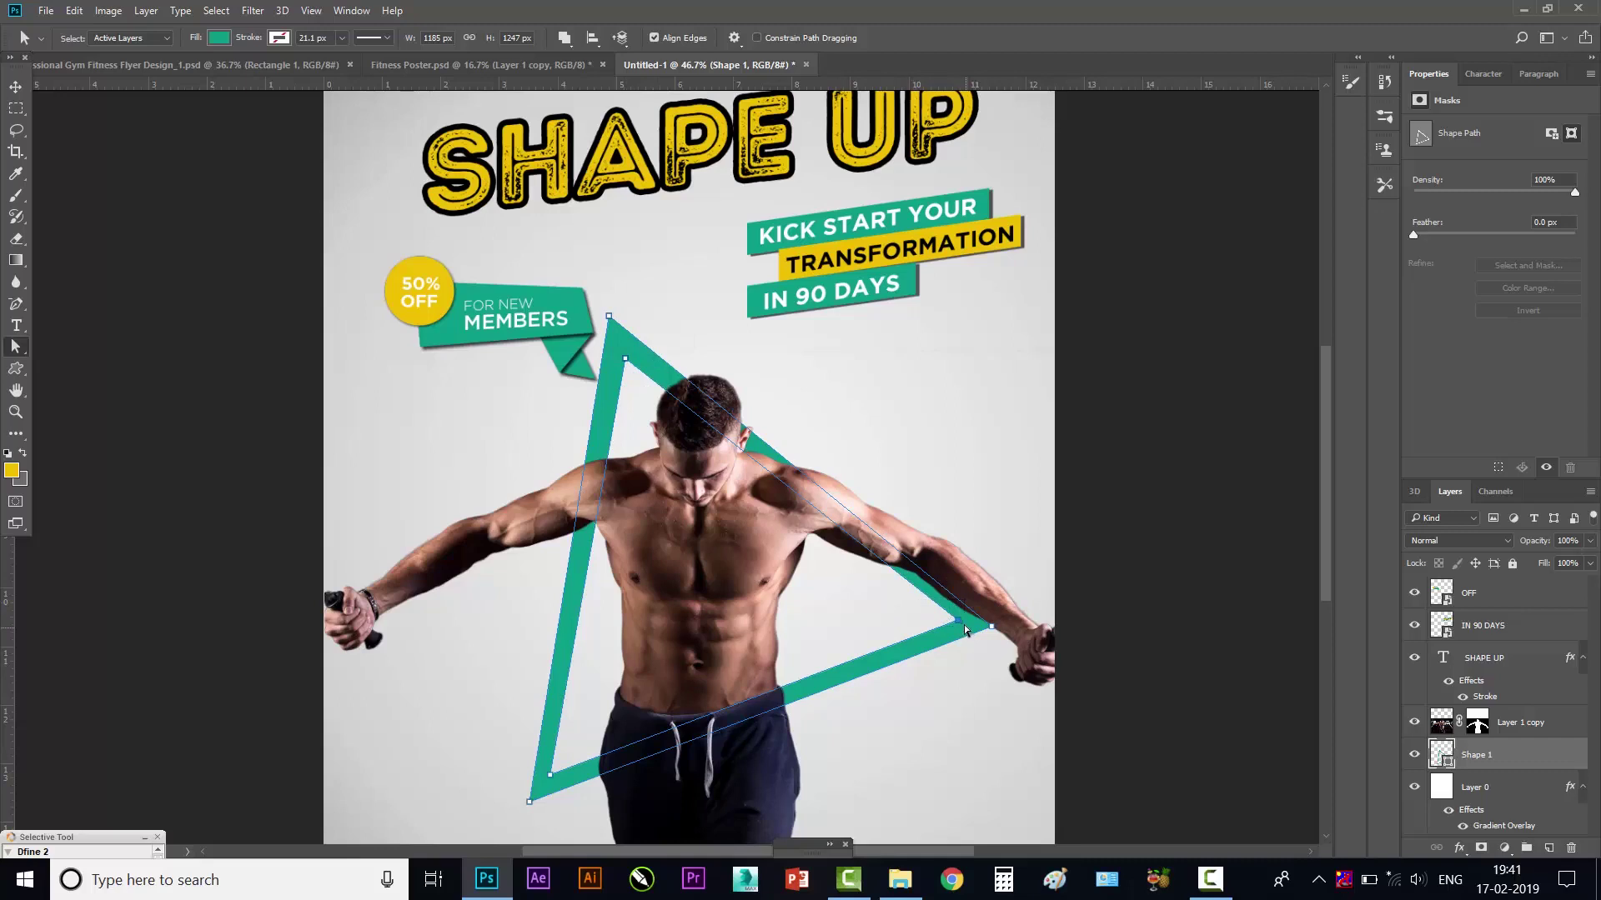
left_click_drag(960, 628, 950, 627)
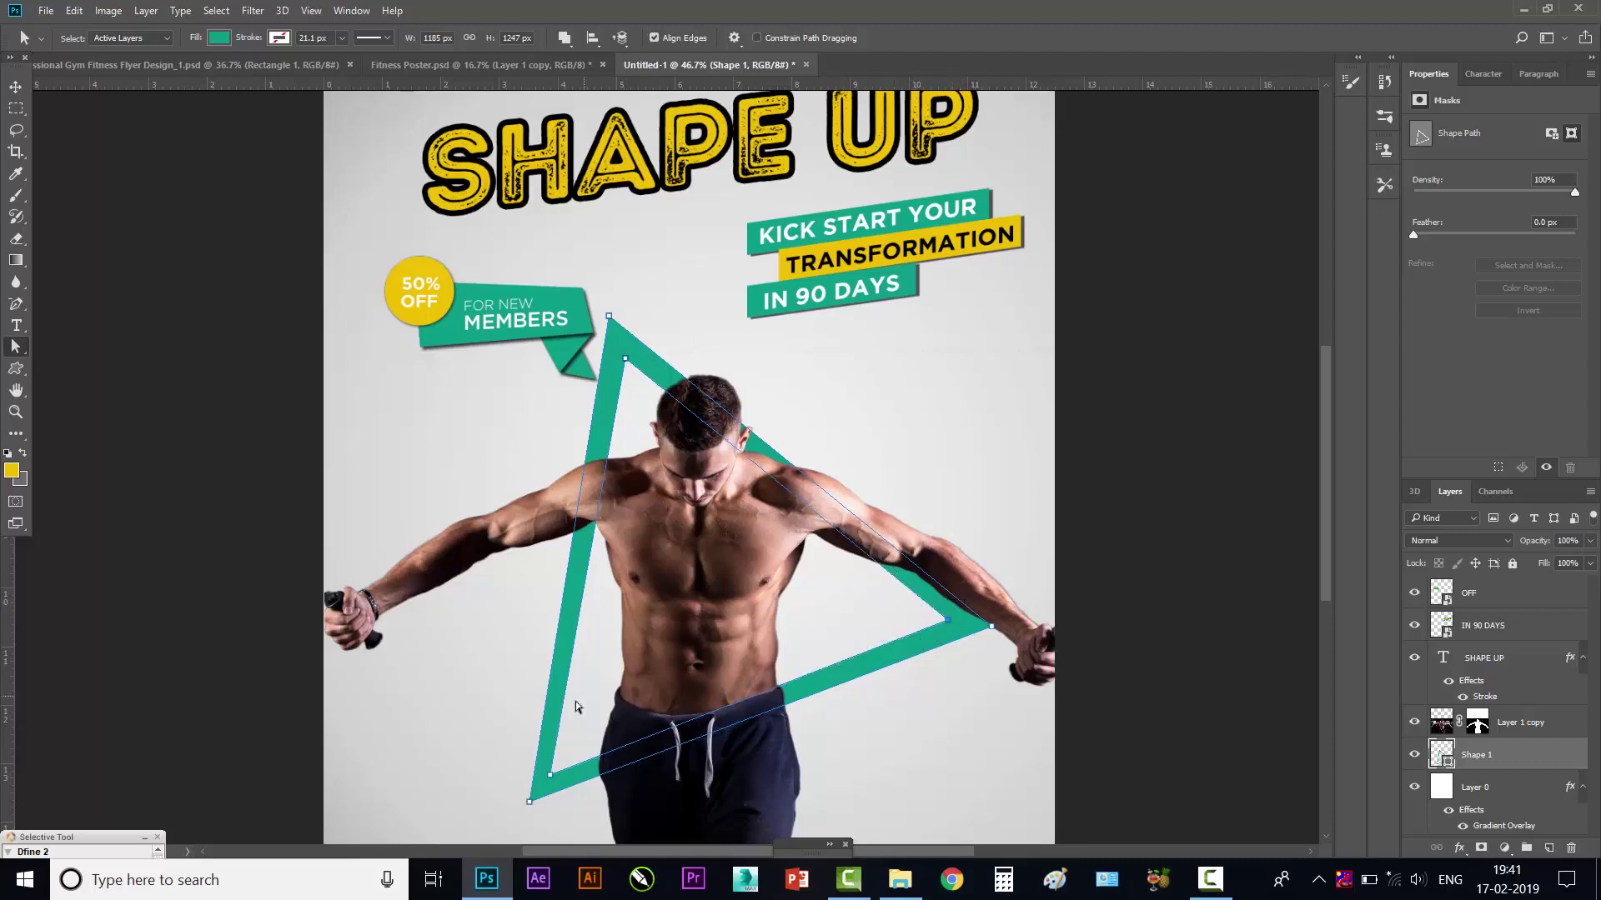
left_click(569, 783)
mouse_move(512, 760)
left_mouse_down()
mouse_move(574, 789)
mouse_move(559, 767)
left_mouse_up()
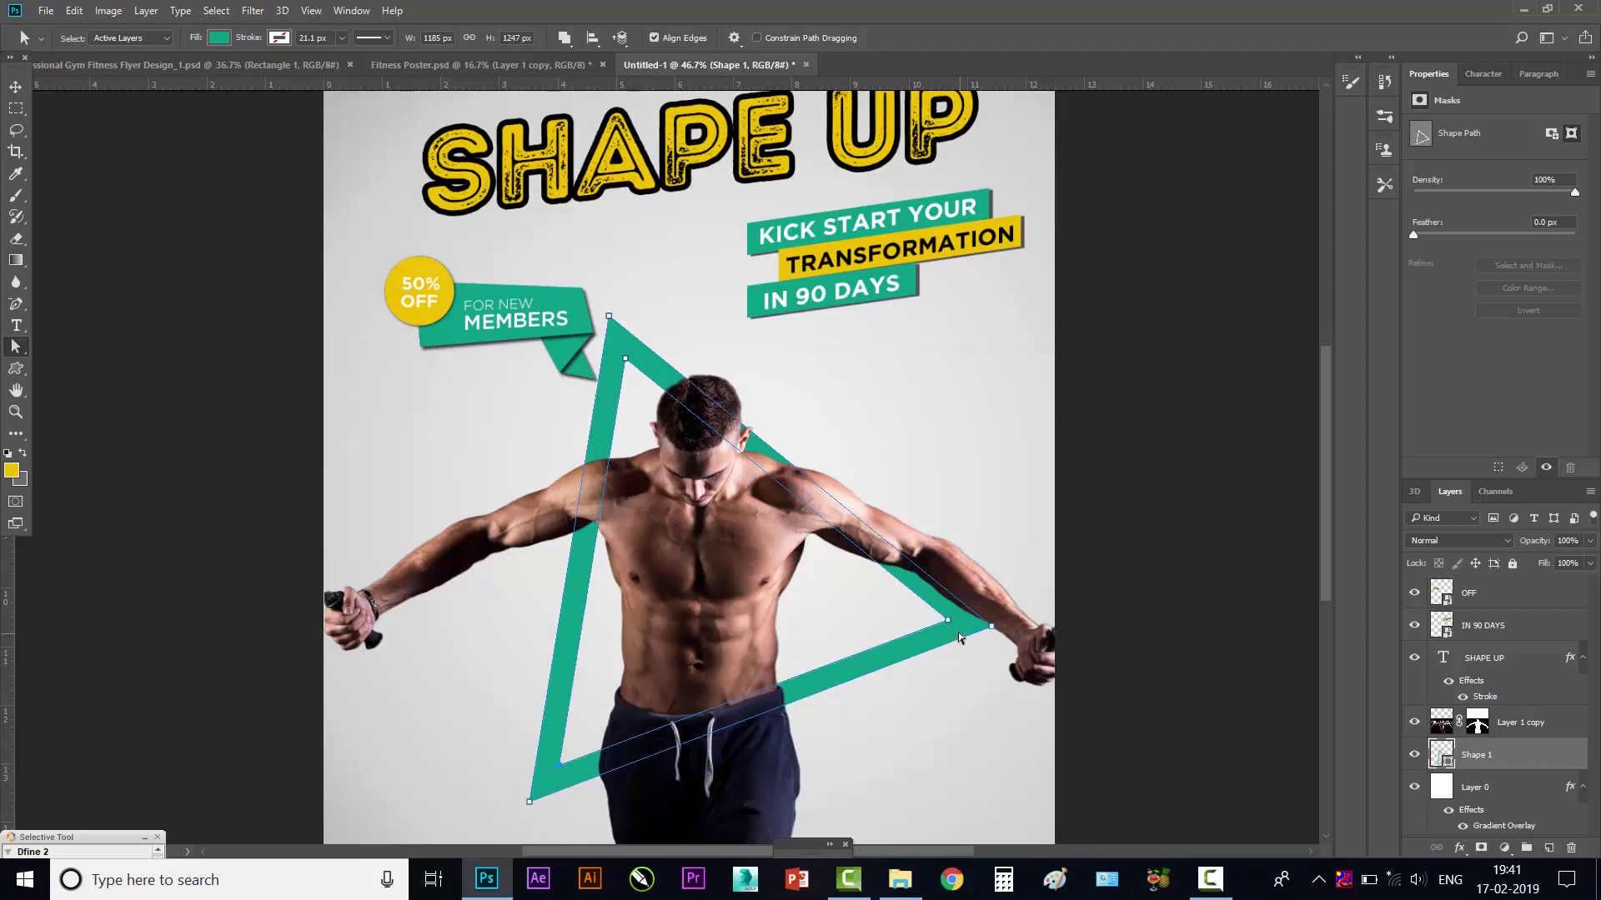
left_click_drag(947, 620, 943, 620)
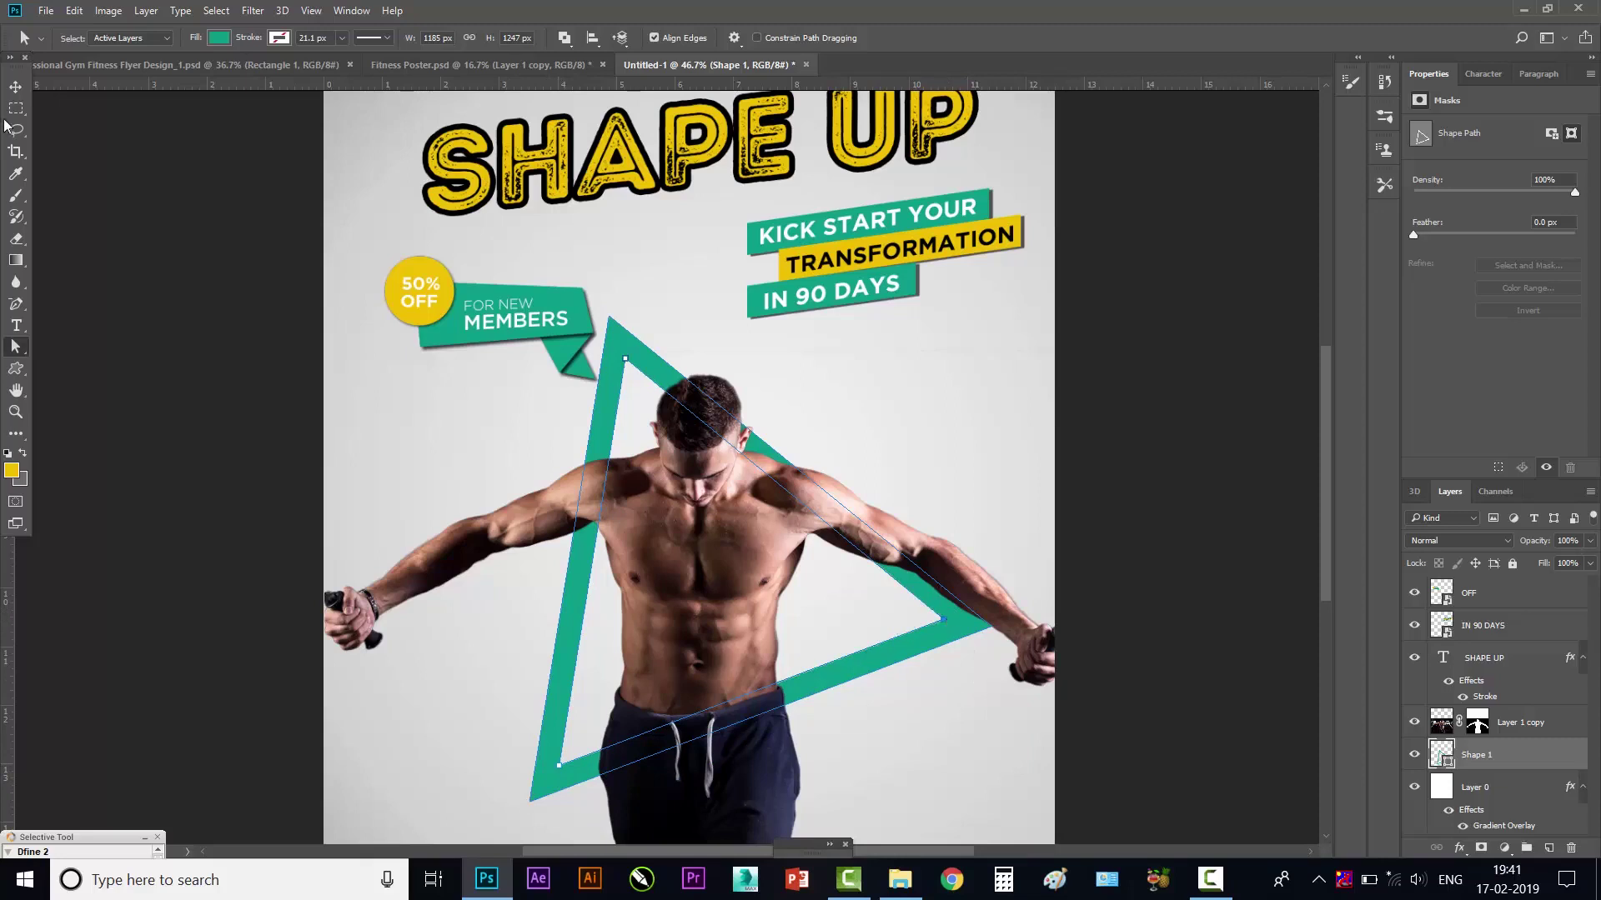
left_click(15, 89)
left_click(930, 475)
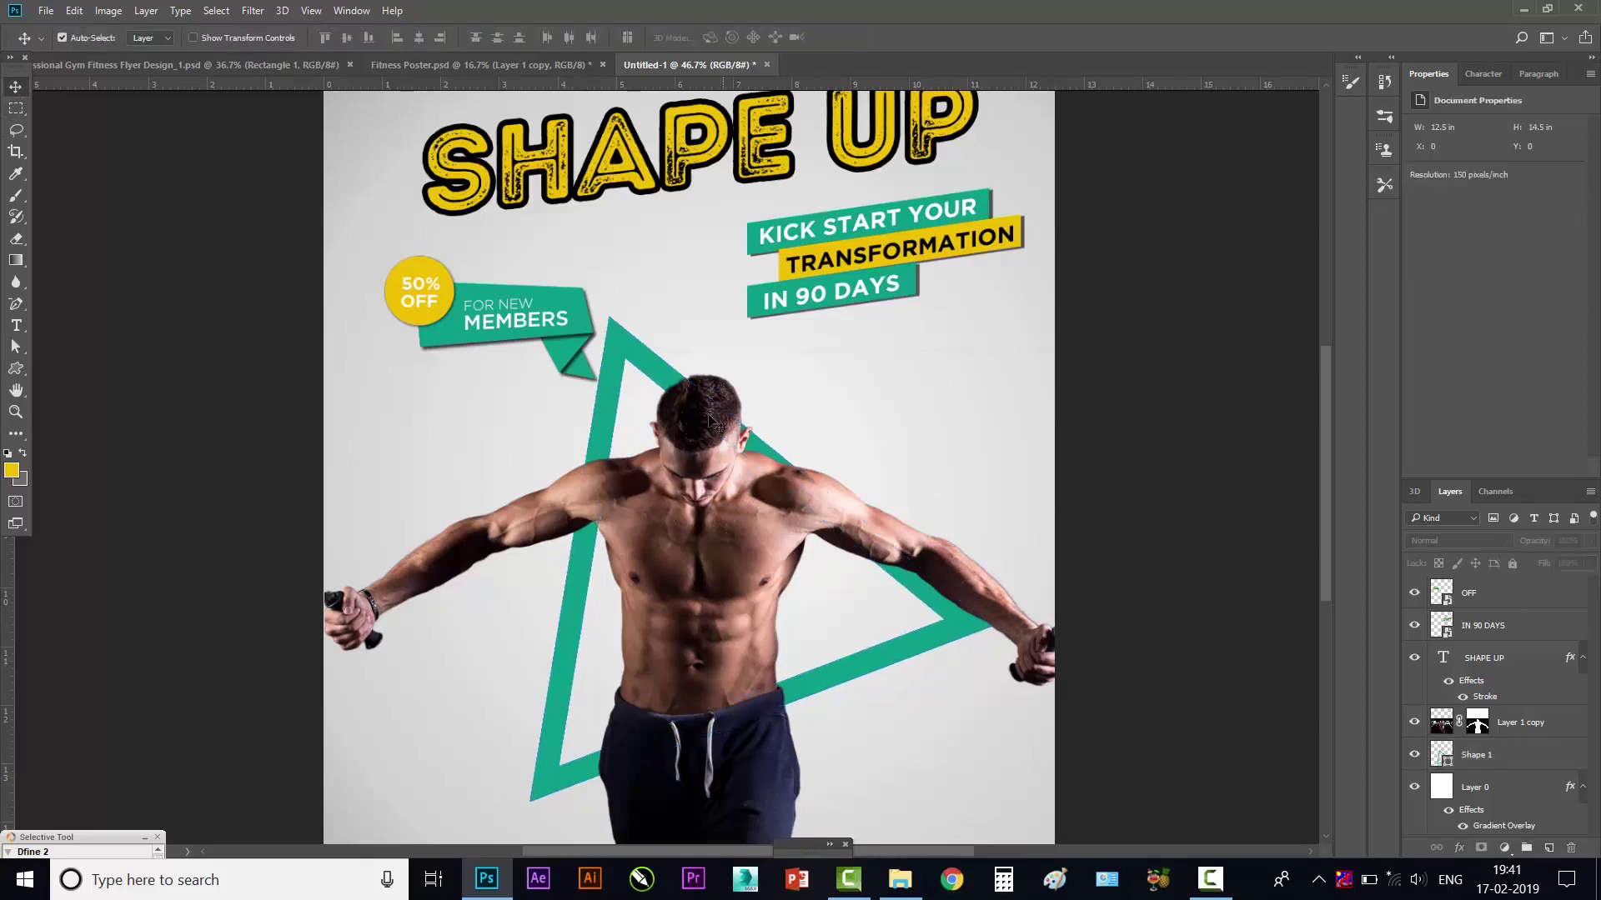
- Duplicate the teal triangle layer and recolour the copy with the poster's sampled yellow
left_click(654, 370)
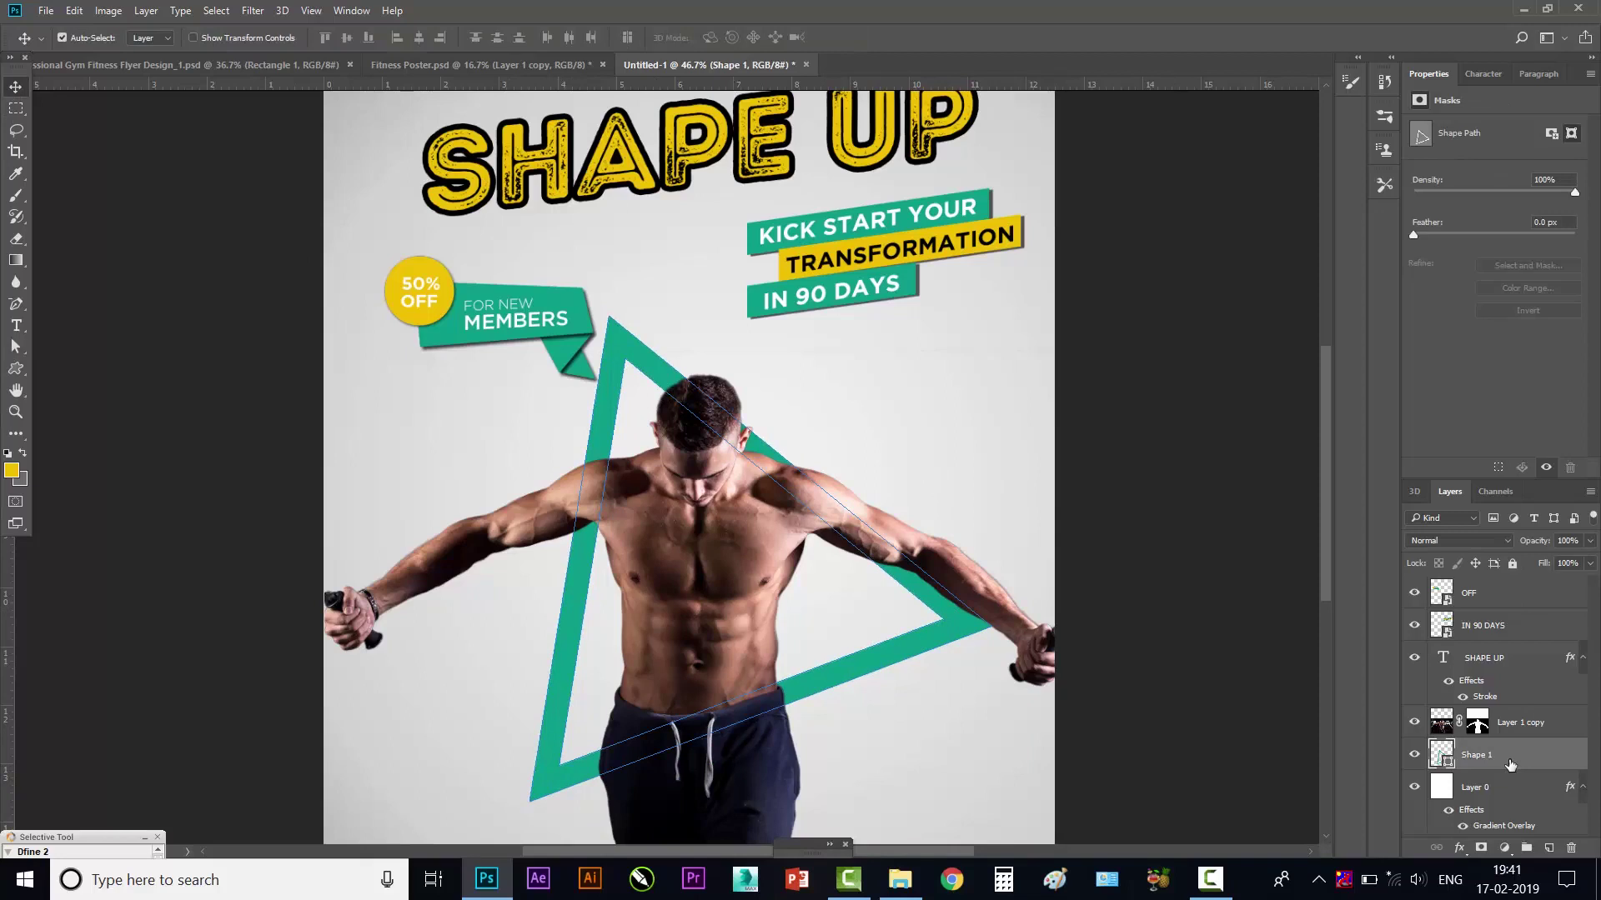
key("ctrl+j")
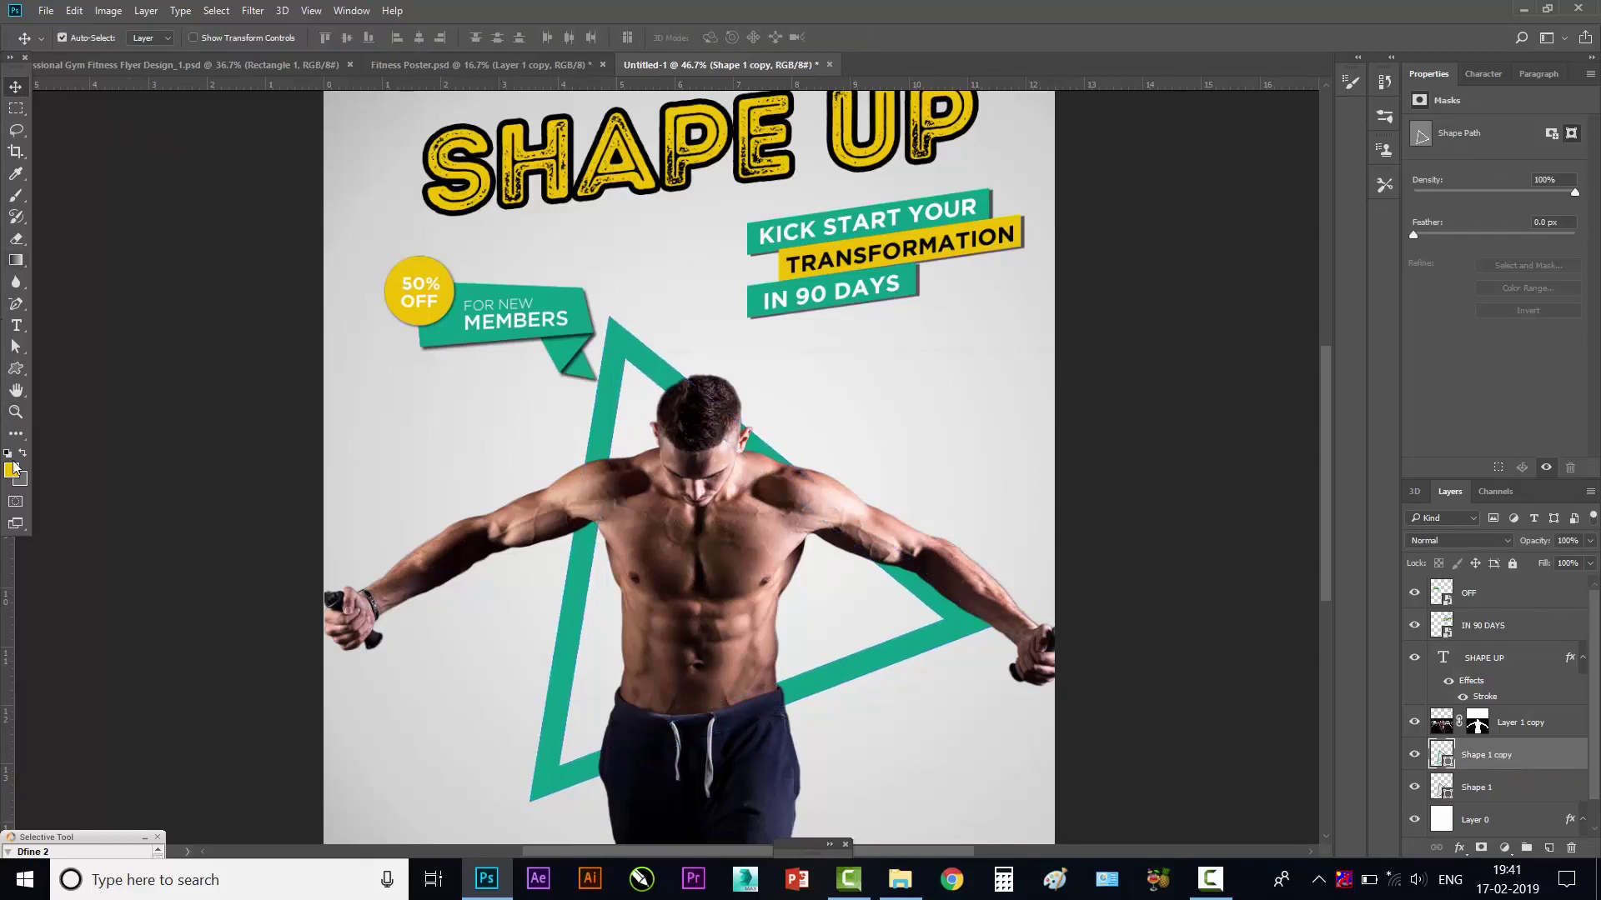
double_click(1451, 765)
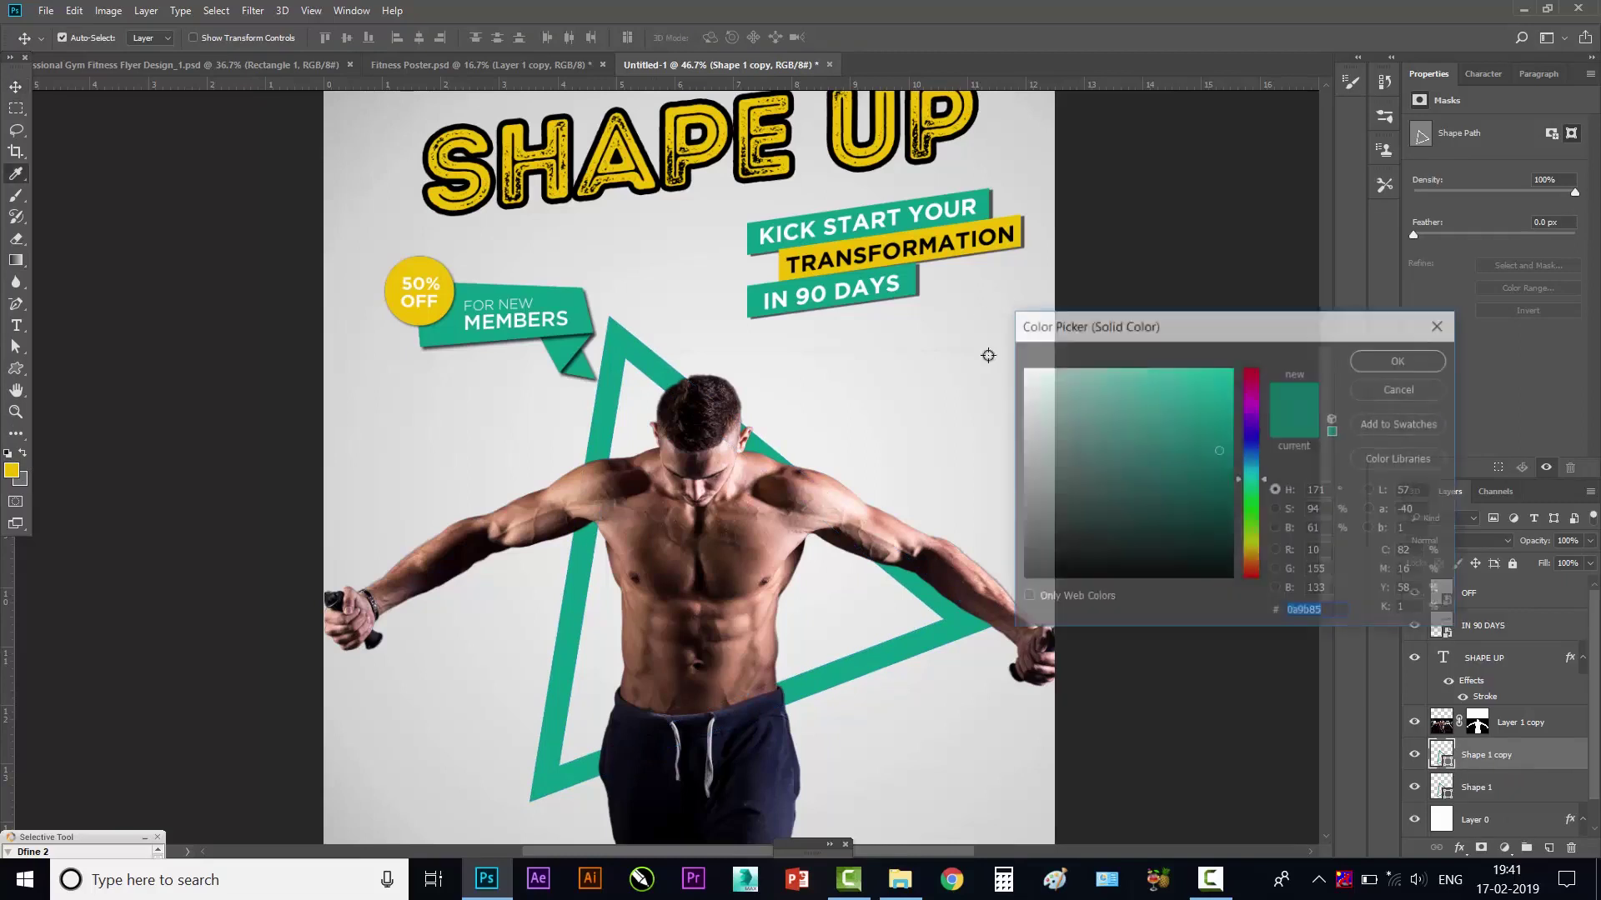
left_click(991, 223)
left_click(1377, 360)
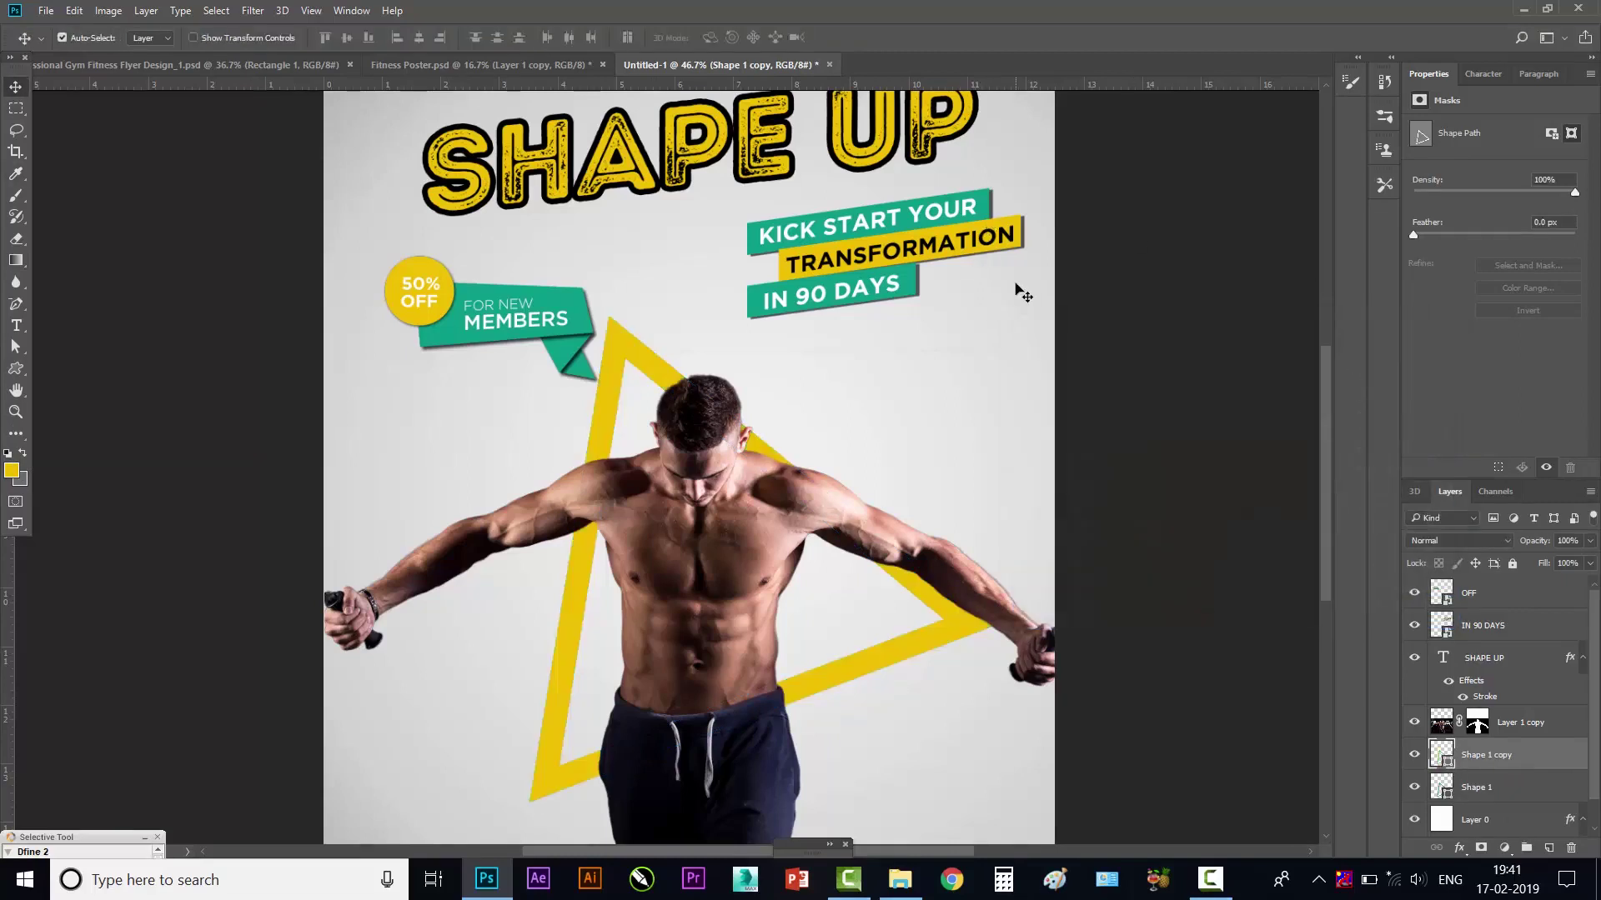
- Send the yellow copy below the teal triangle and nudge it slightly right
key("ctrl+bracketleft")
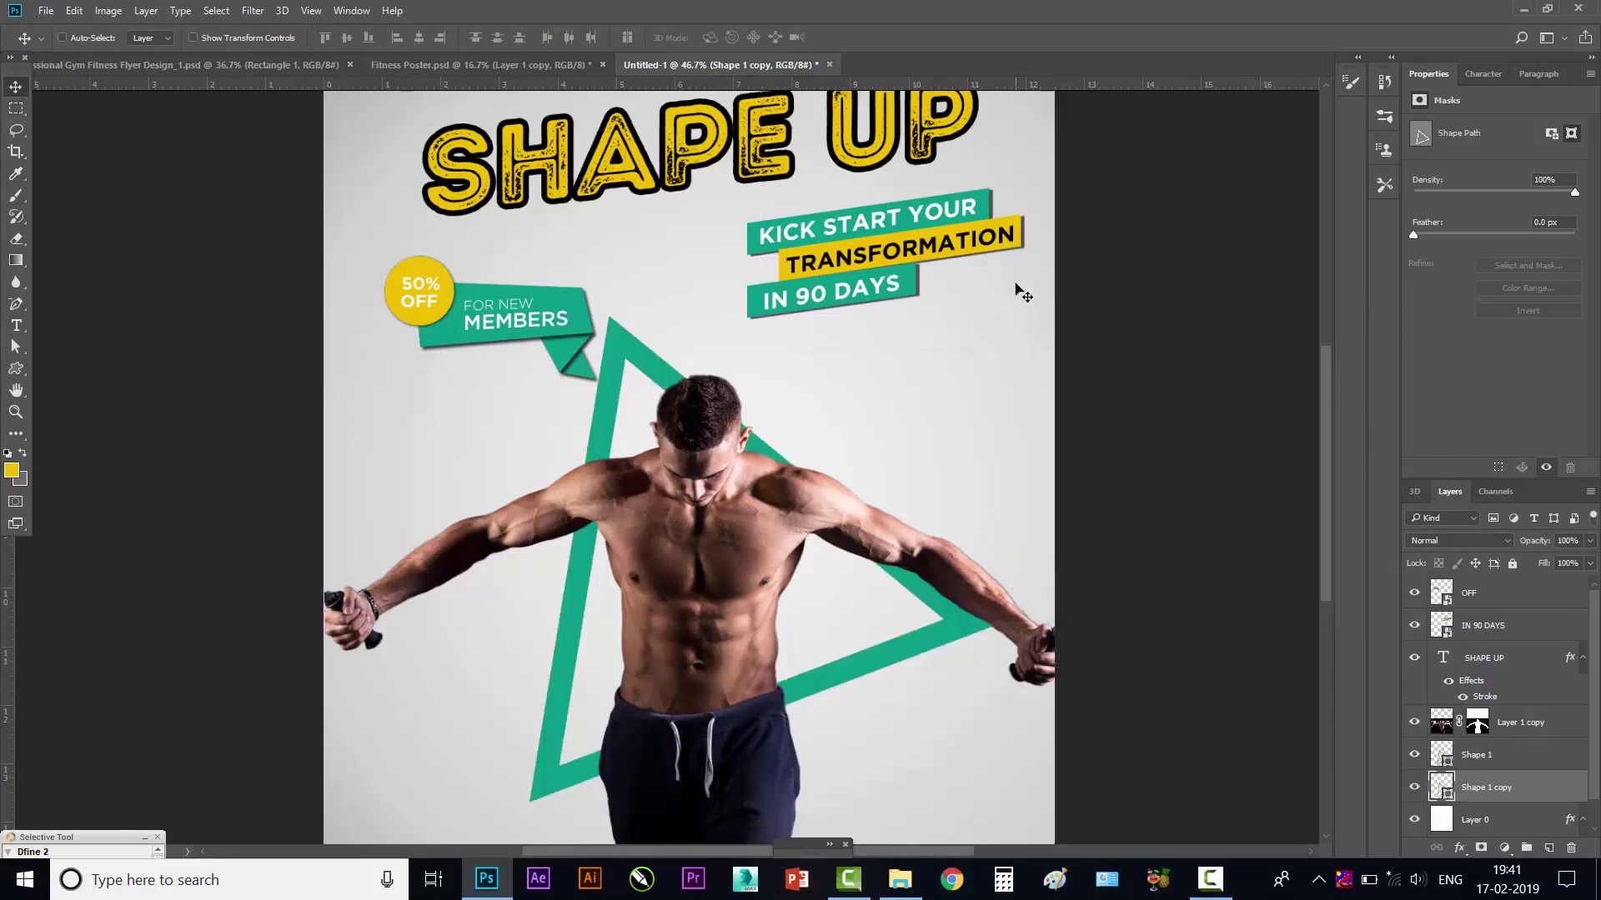
key("ctrl+t")
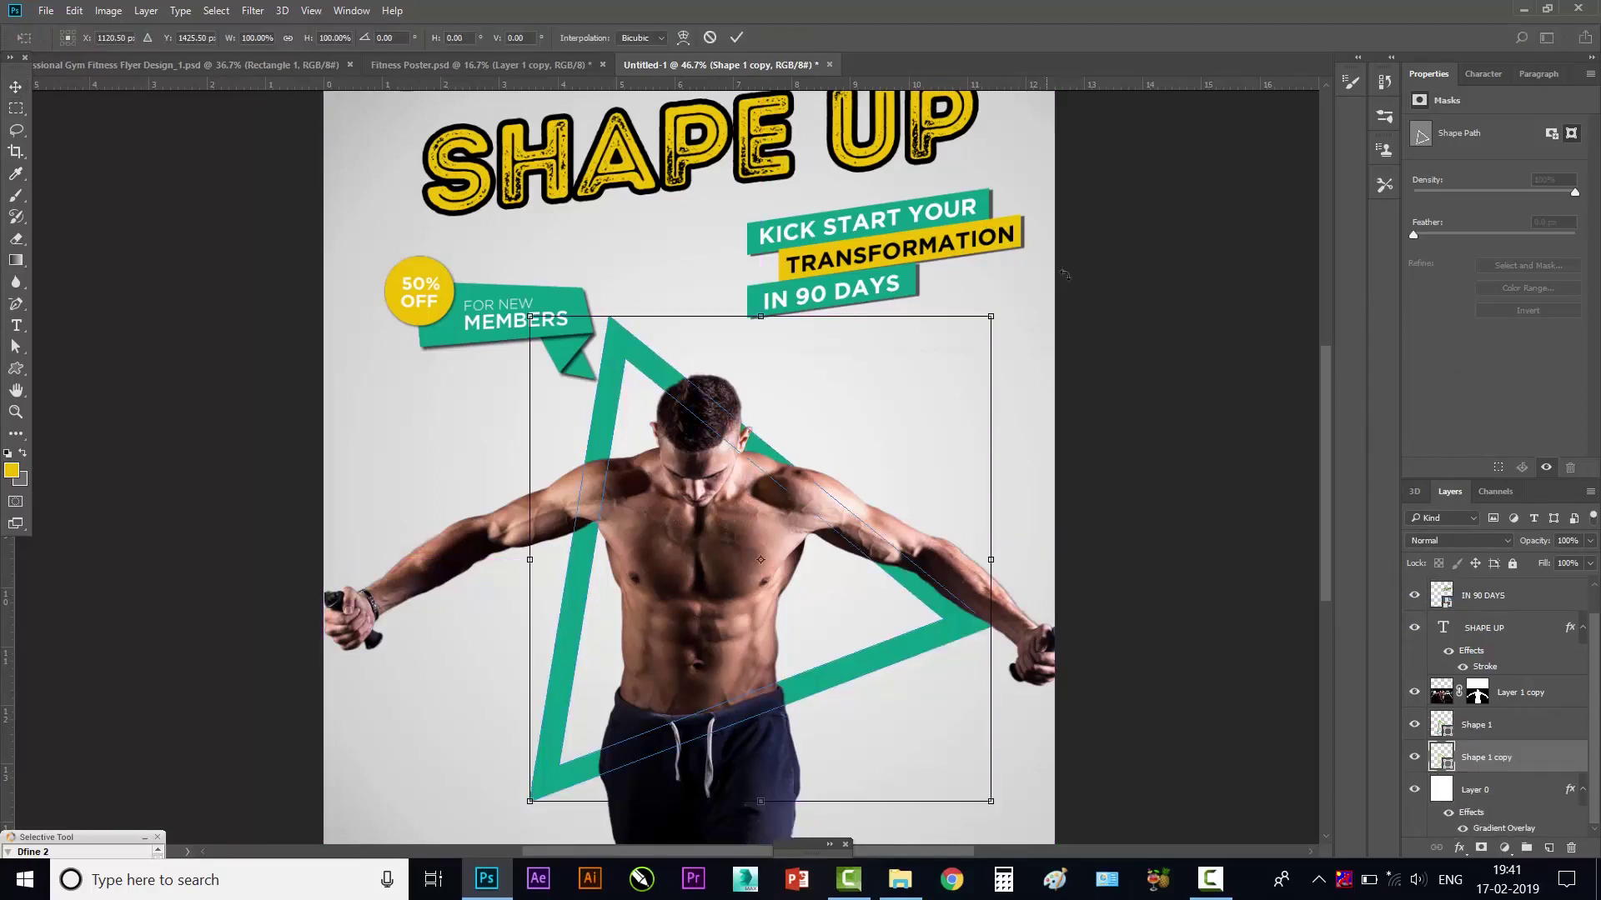
key("Right")
key("Right")
key("Right")
key("Right")
key("Right")
key("Right")
key("Return")
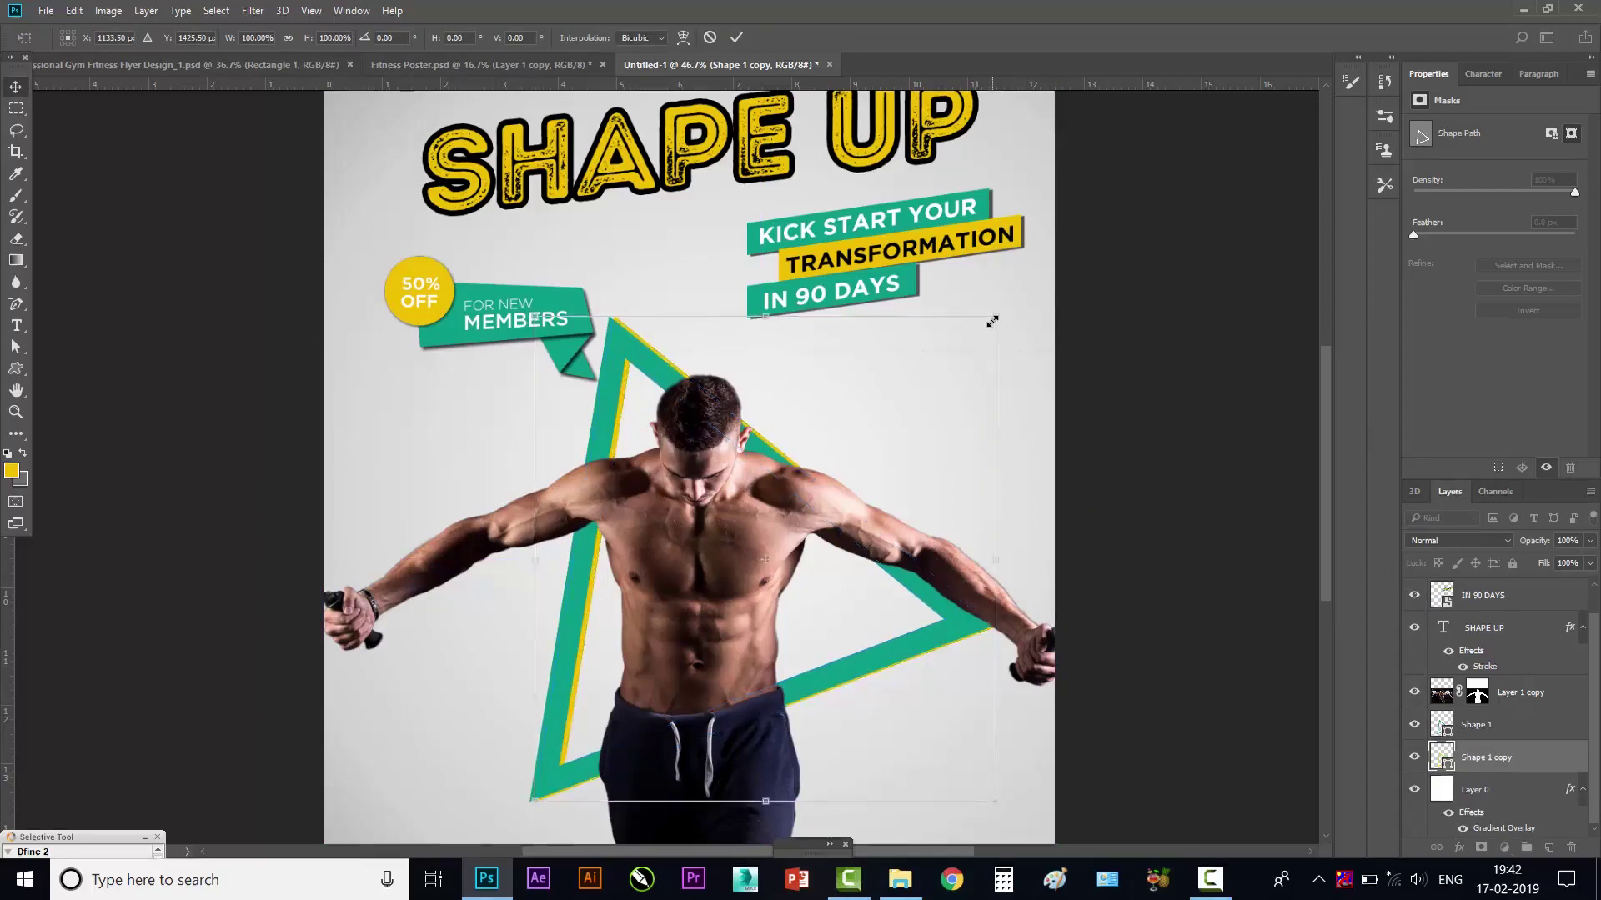
scroll(817, 442, "down", 1)
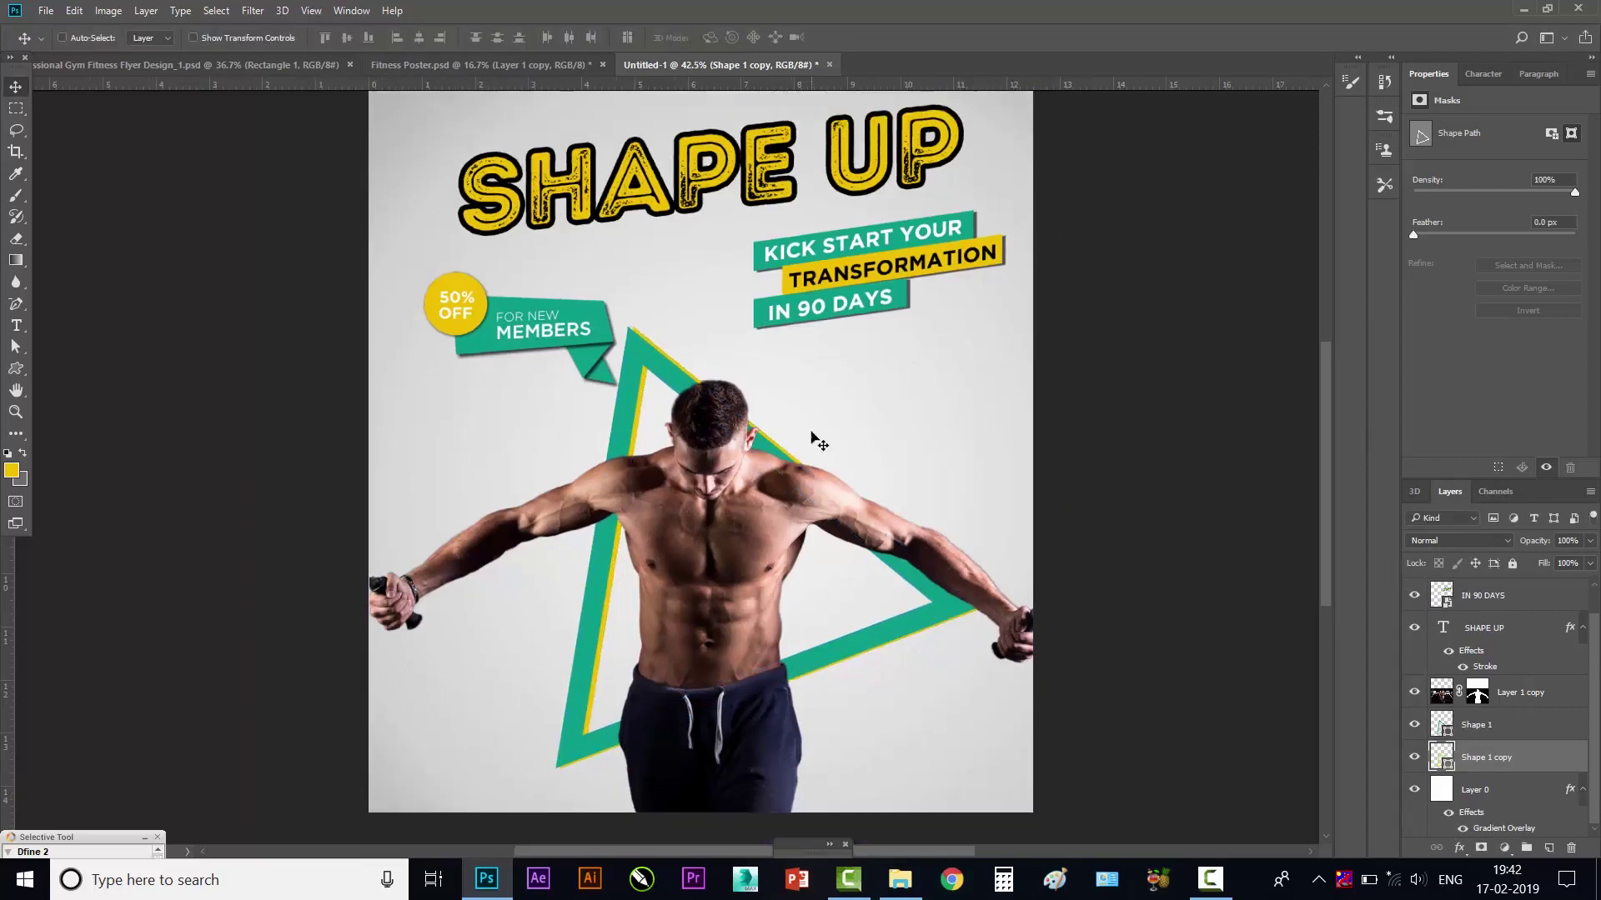
- Restack the teal triangle above the athlete, just below SHAPE UP, and shift it left and down
left_click(623, 424, "ctrl")
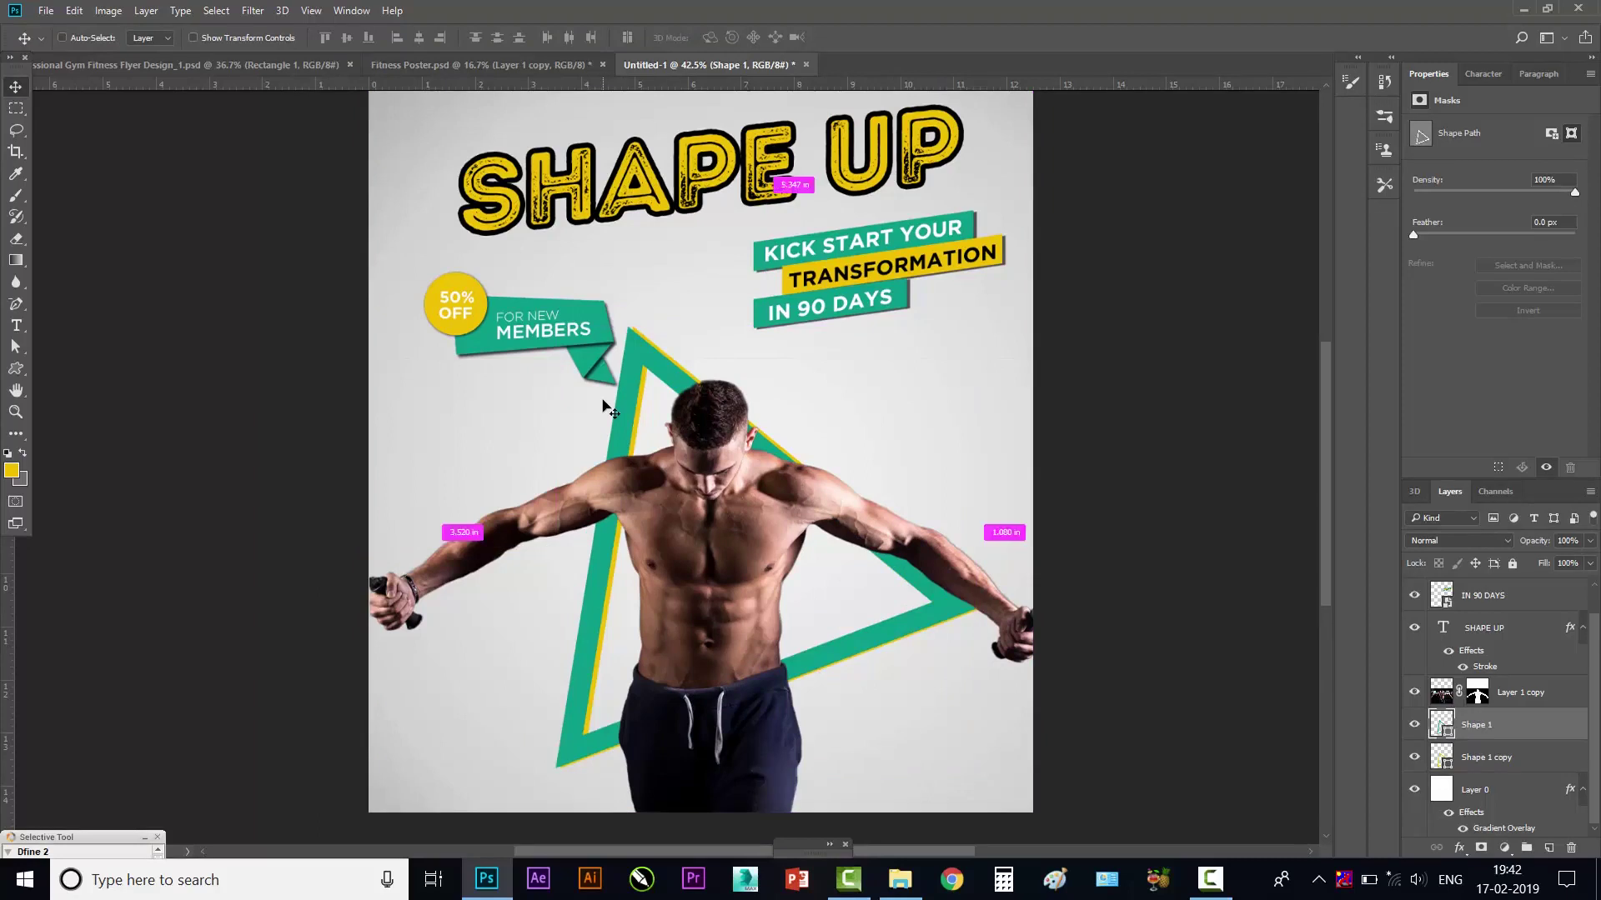
key("ctrl+bracketleft")
key("ctrl+bracketright")
key("ctrl+bracketright")
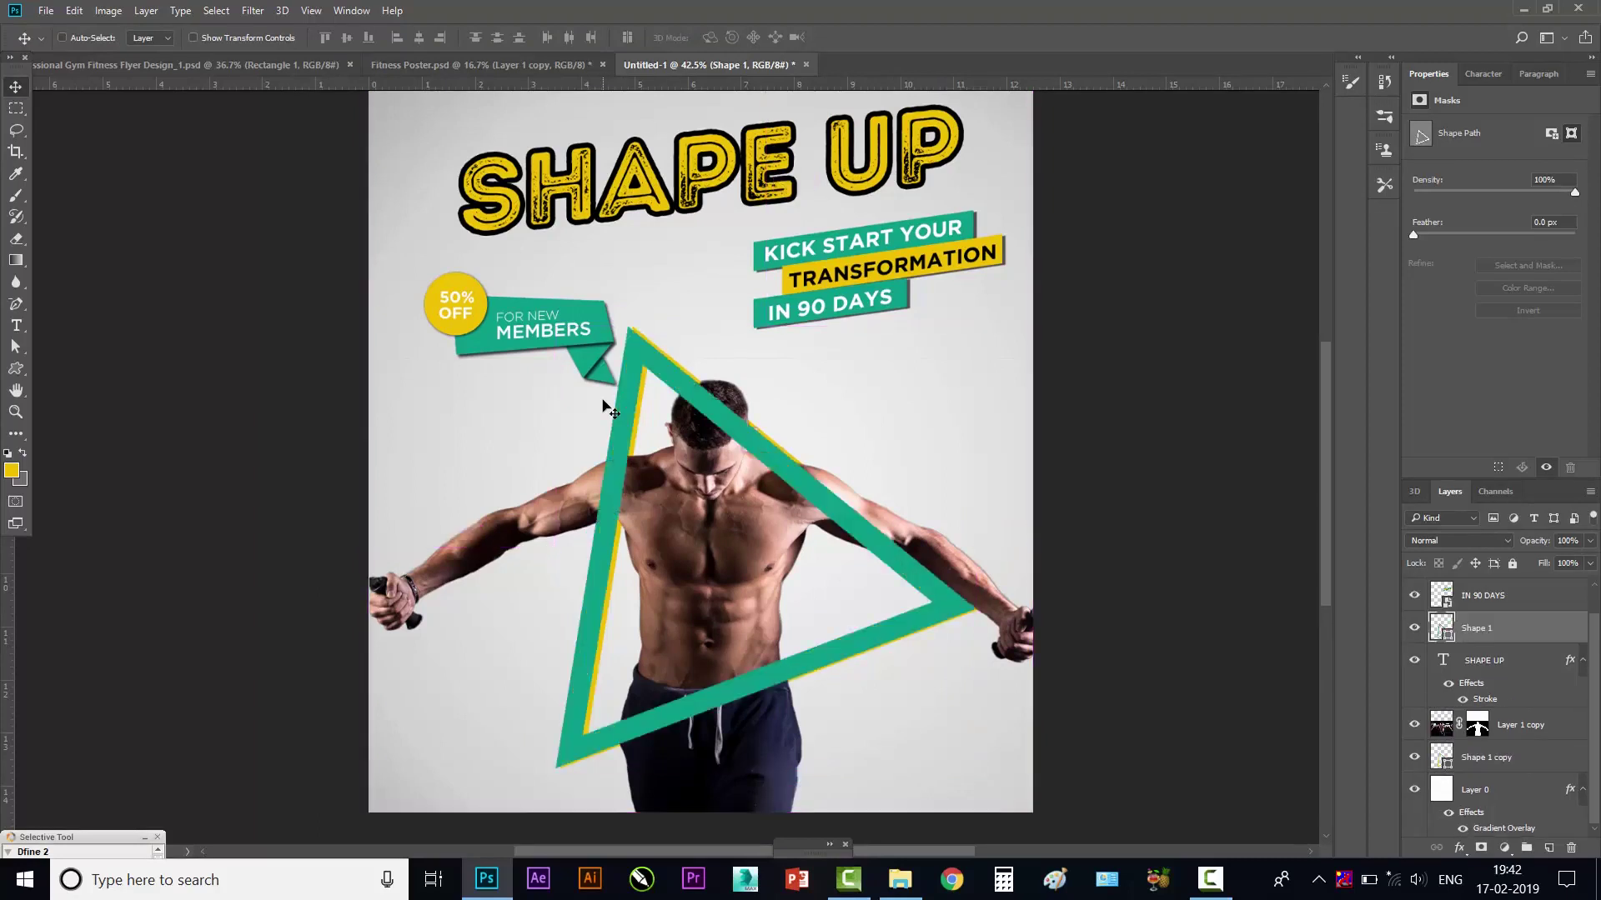
key("ctrl+bracketleft")
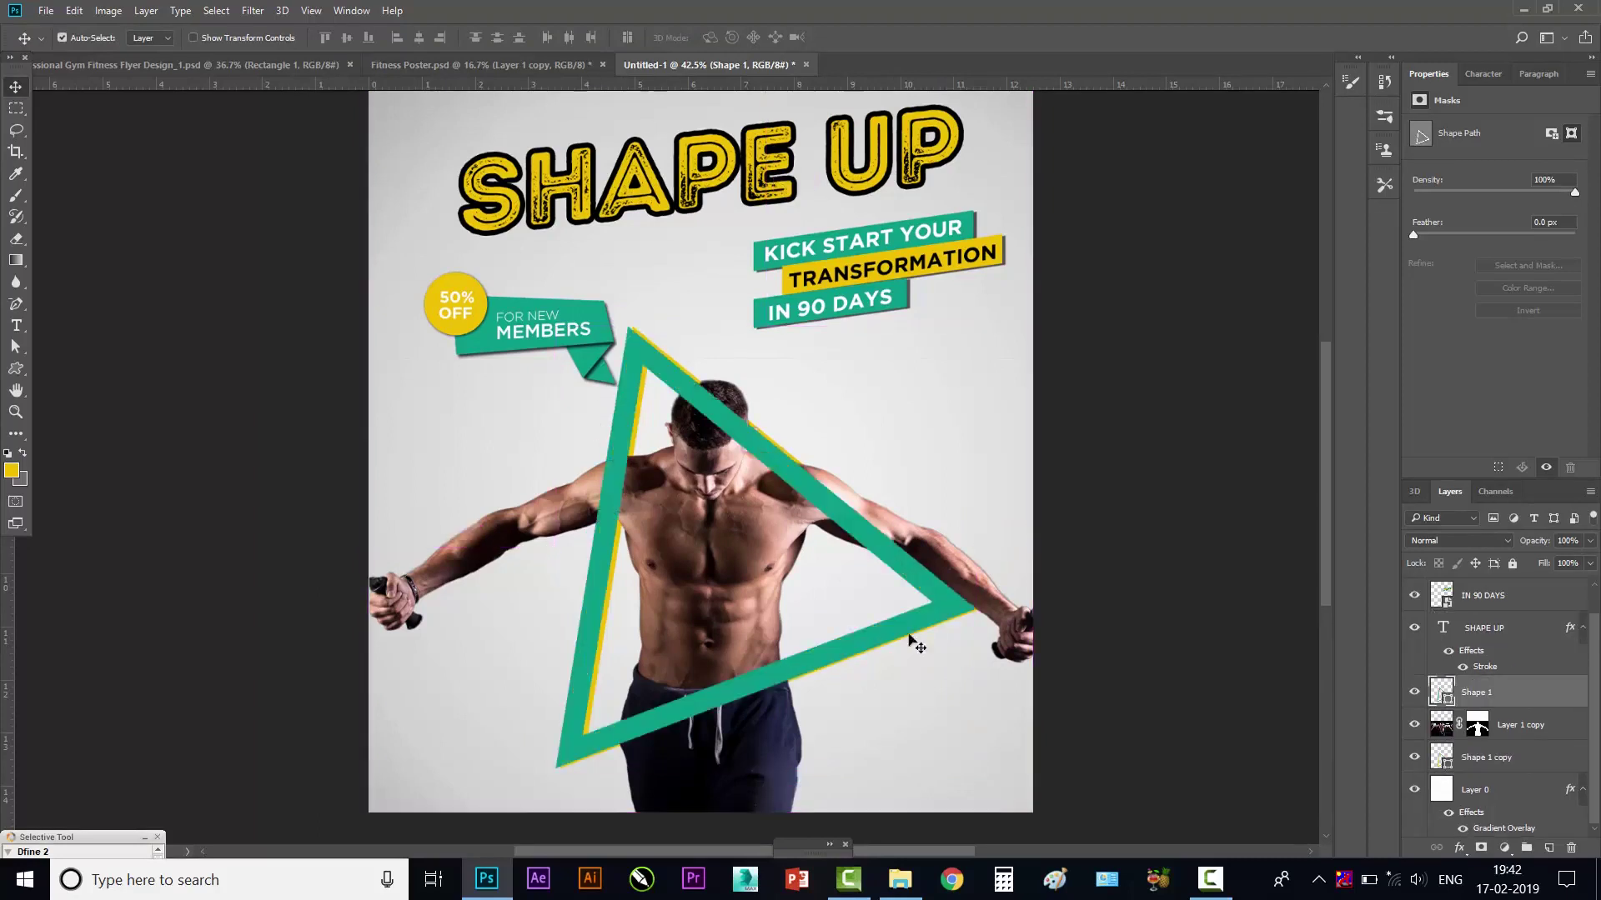
scroll(858, 655, "up", 1, "alt")
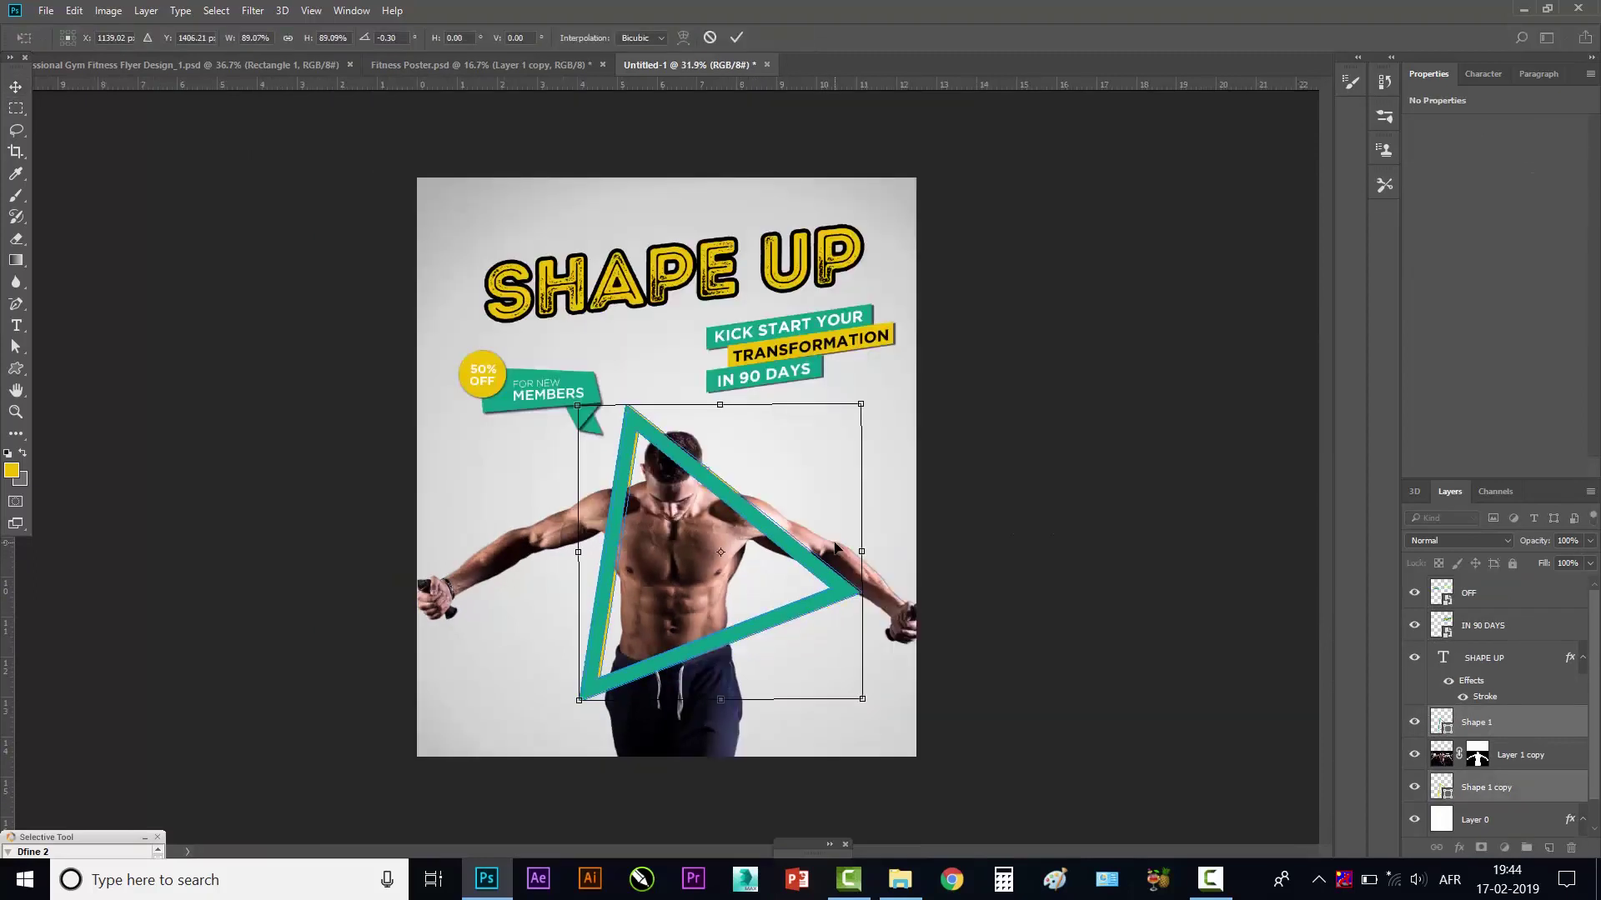
key("Return")
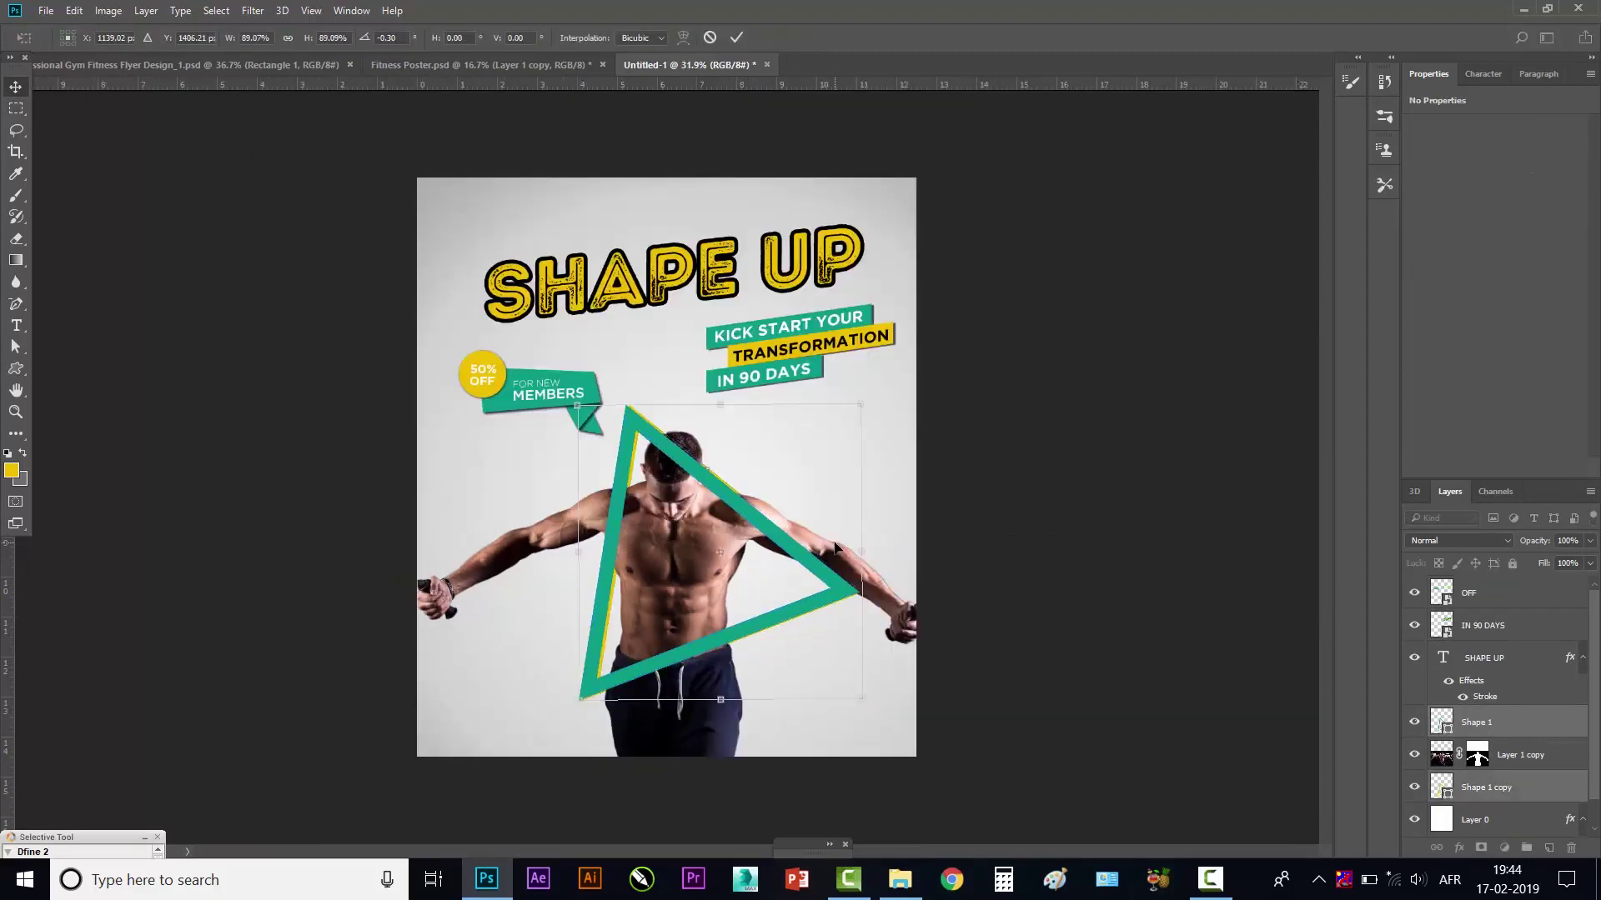
left_click(1061, 543)
left_click(760, 535)
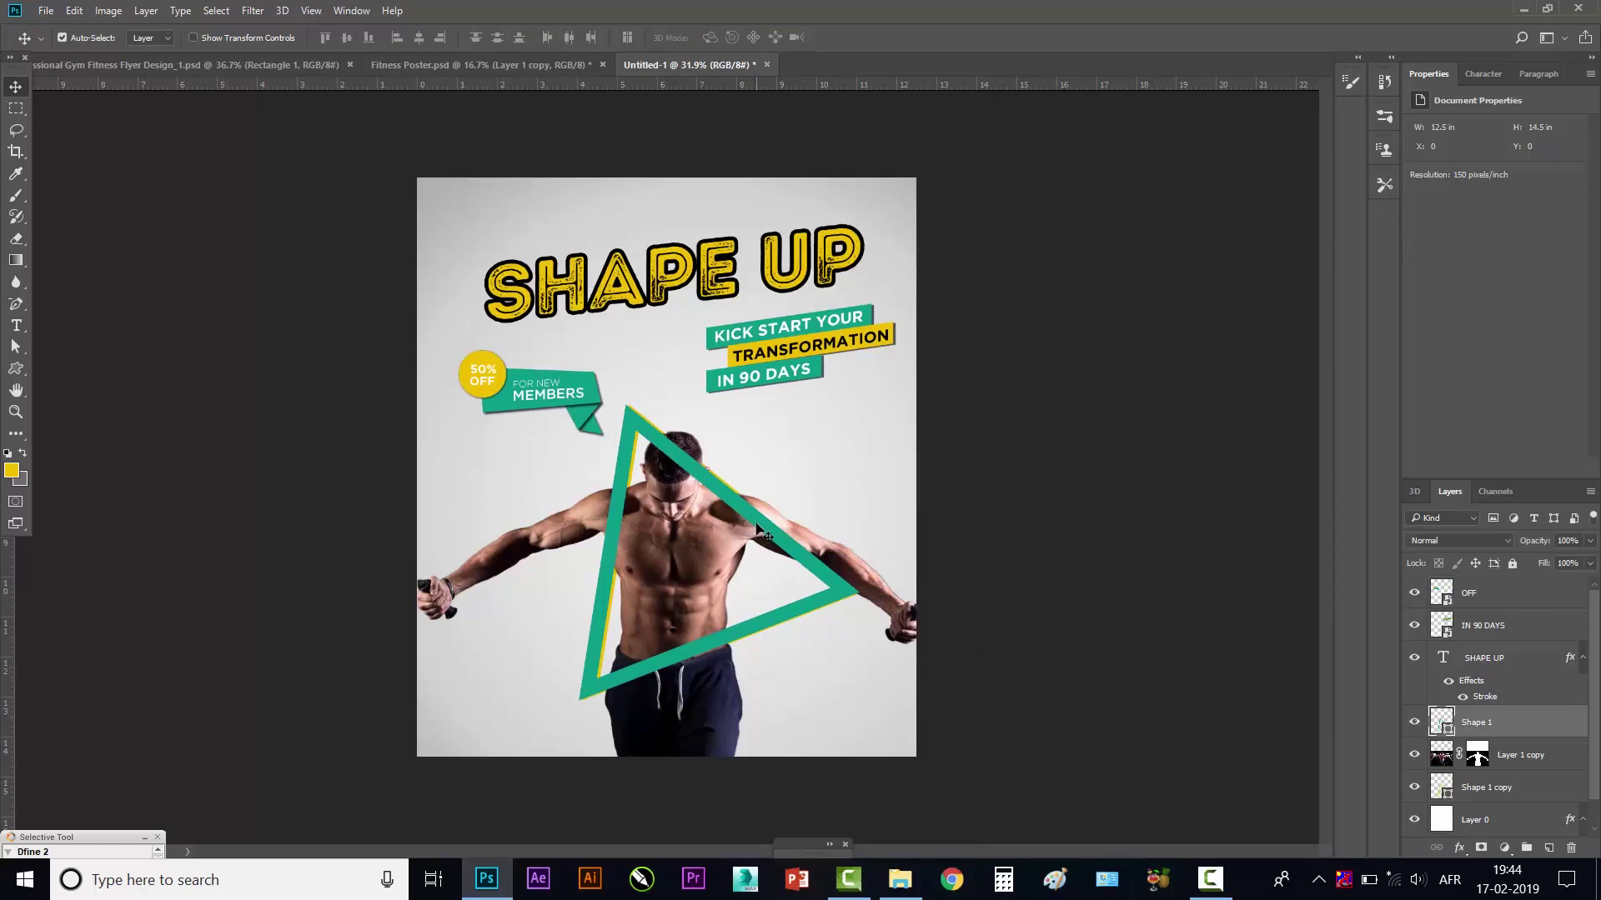
mouse_move(762, 534)
left_mouse_down()
mouse_move(729, 536)
mouse_move(784, 556)
left_mouse_up()
- Load the athlete's outline as a selection and rasterize the teal triangle layer
left_click(1479, 759, "ctrl")
scroll(663, 540, "up", 2)
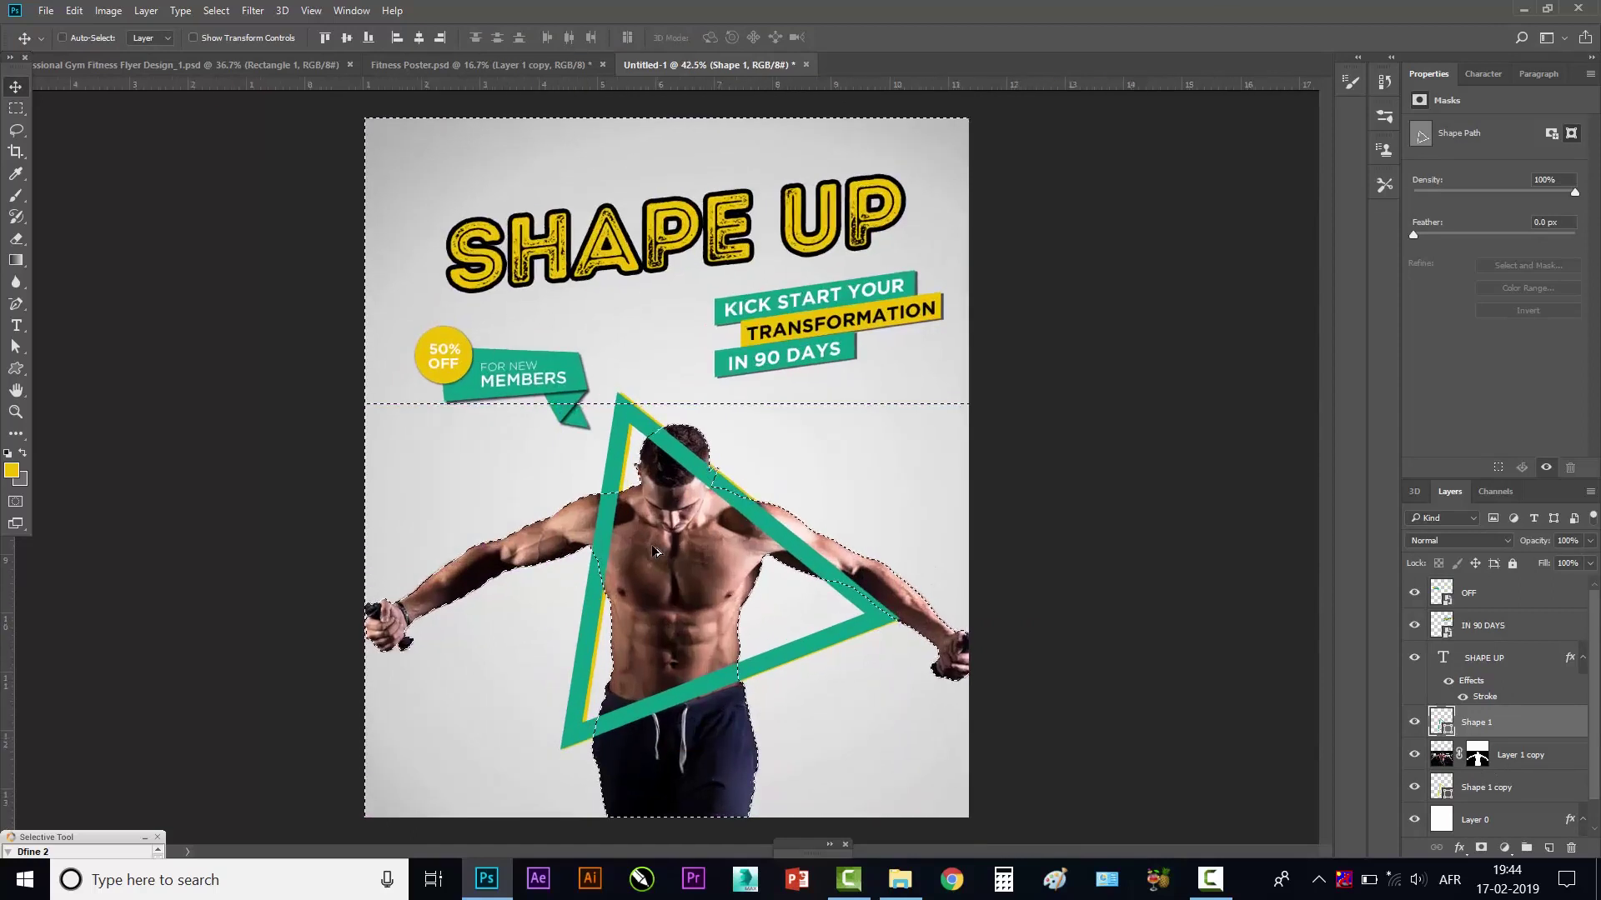
scroll(663, 540, "up", 3)
scroll(803, 446, "down", 2)
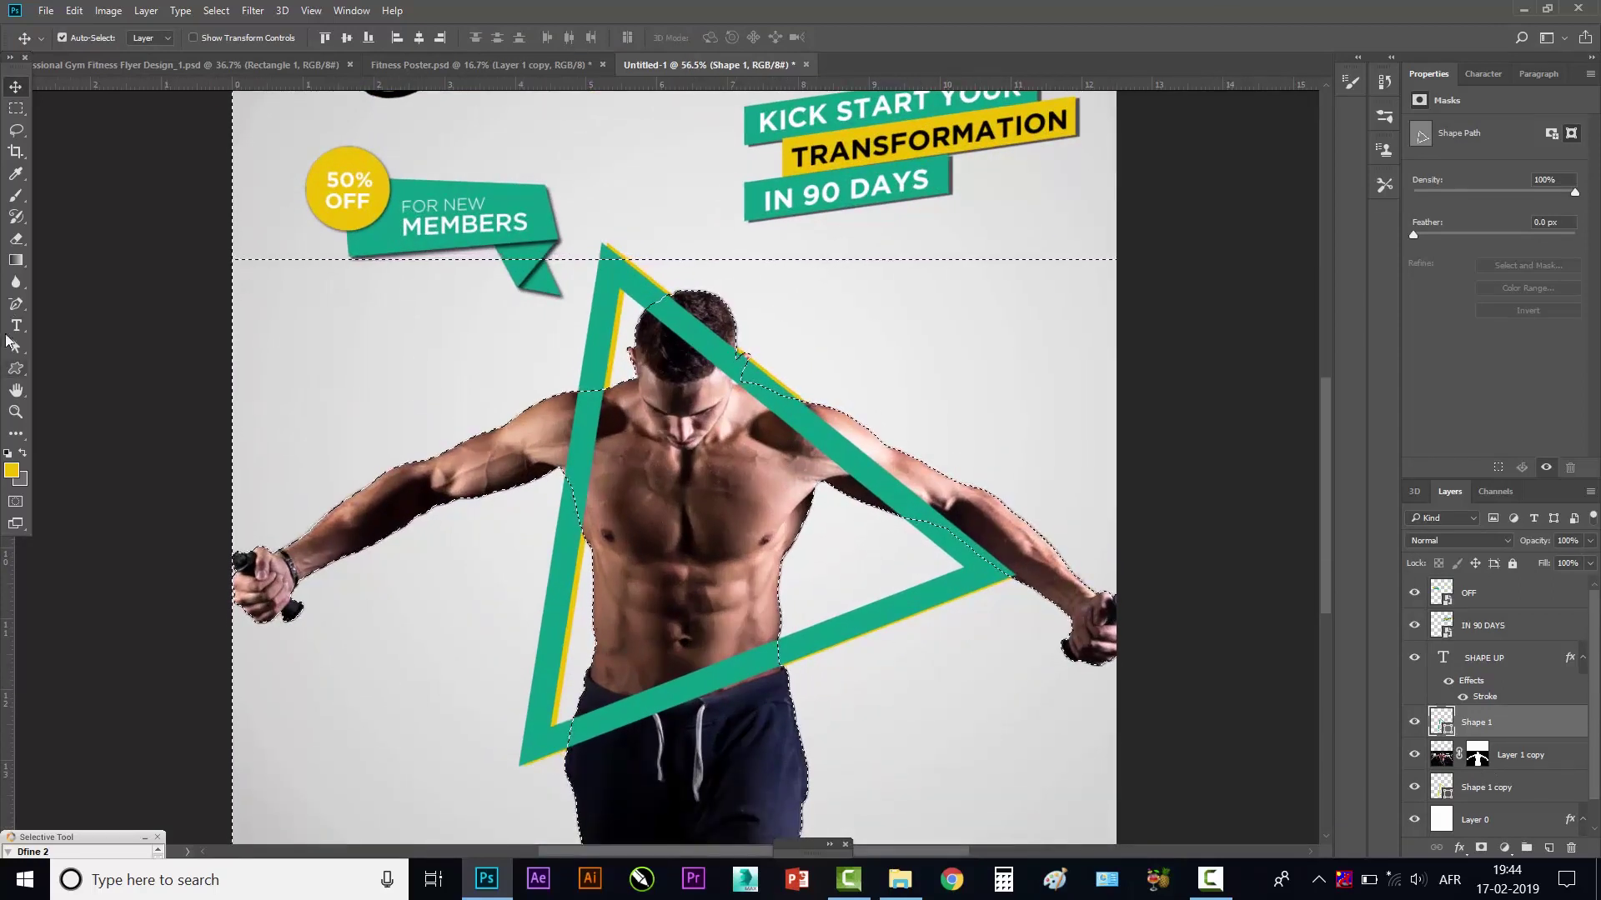
left_click(16, 239)
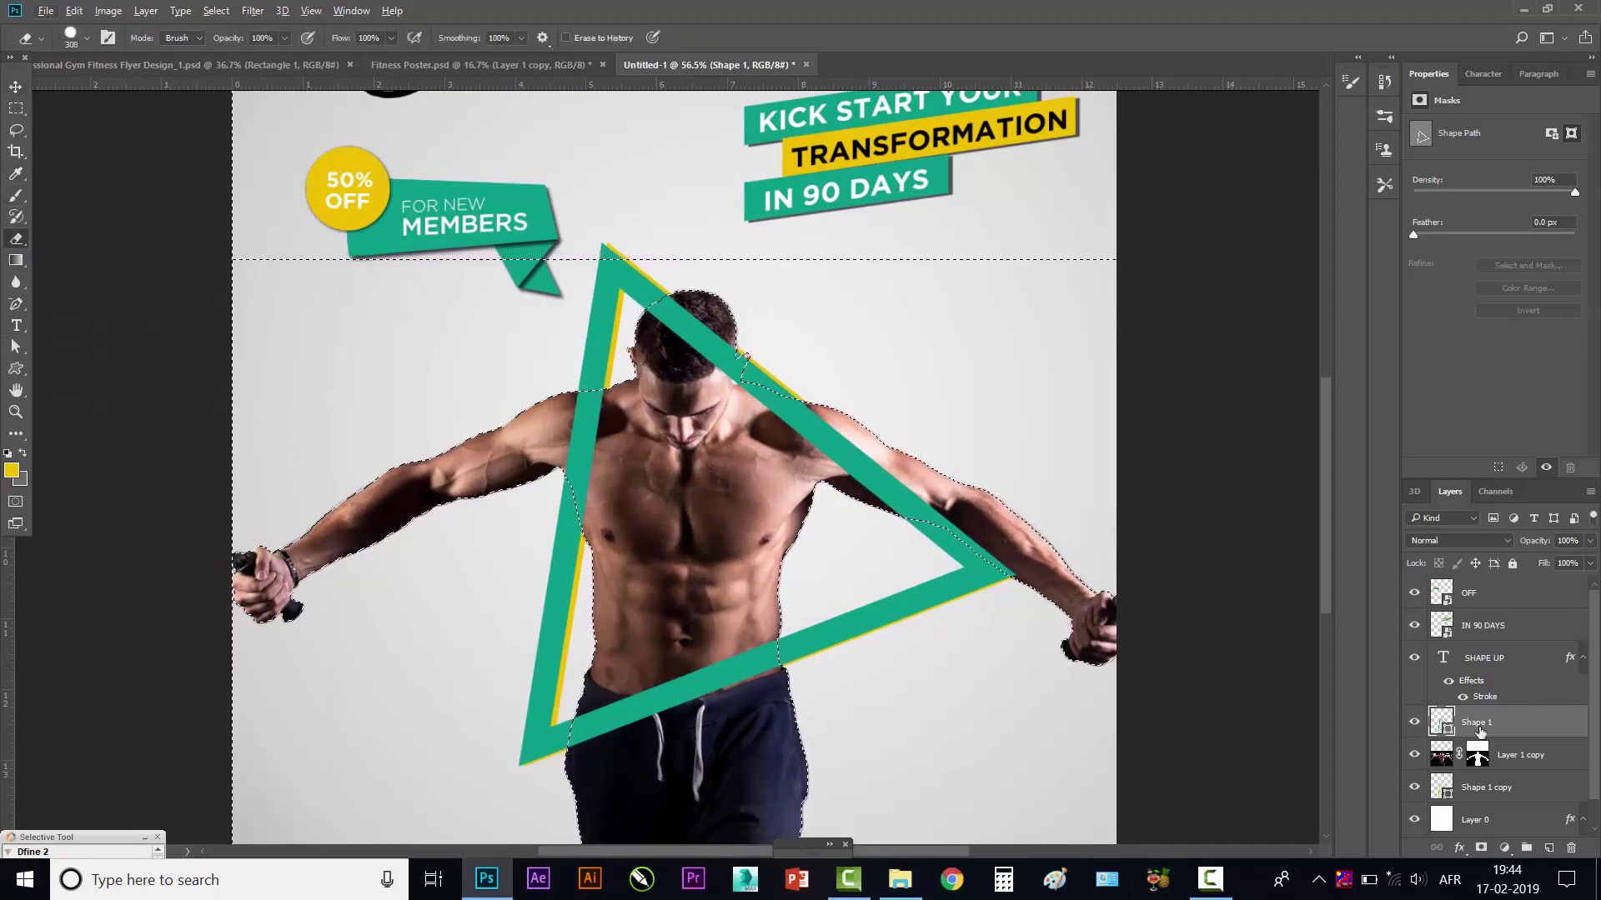
right_click(1483, 732)
left_click(1108, 396)
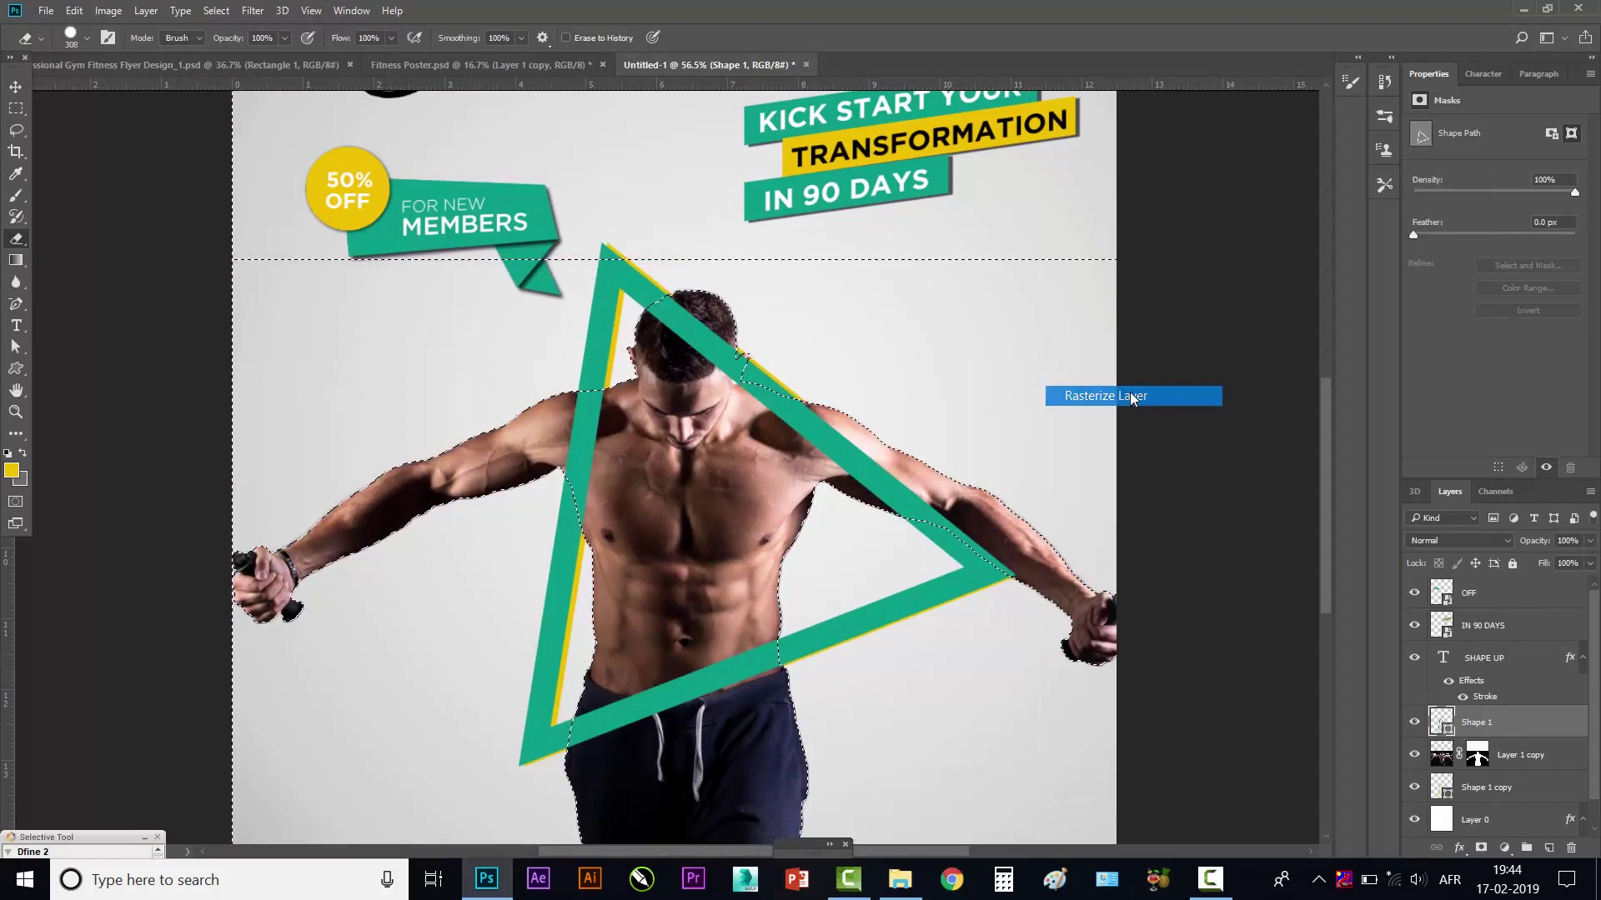
- Erase the triangle over the athlete's head and right shoulder, then clear the selection
left_click(700, 342)
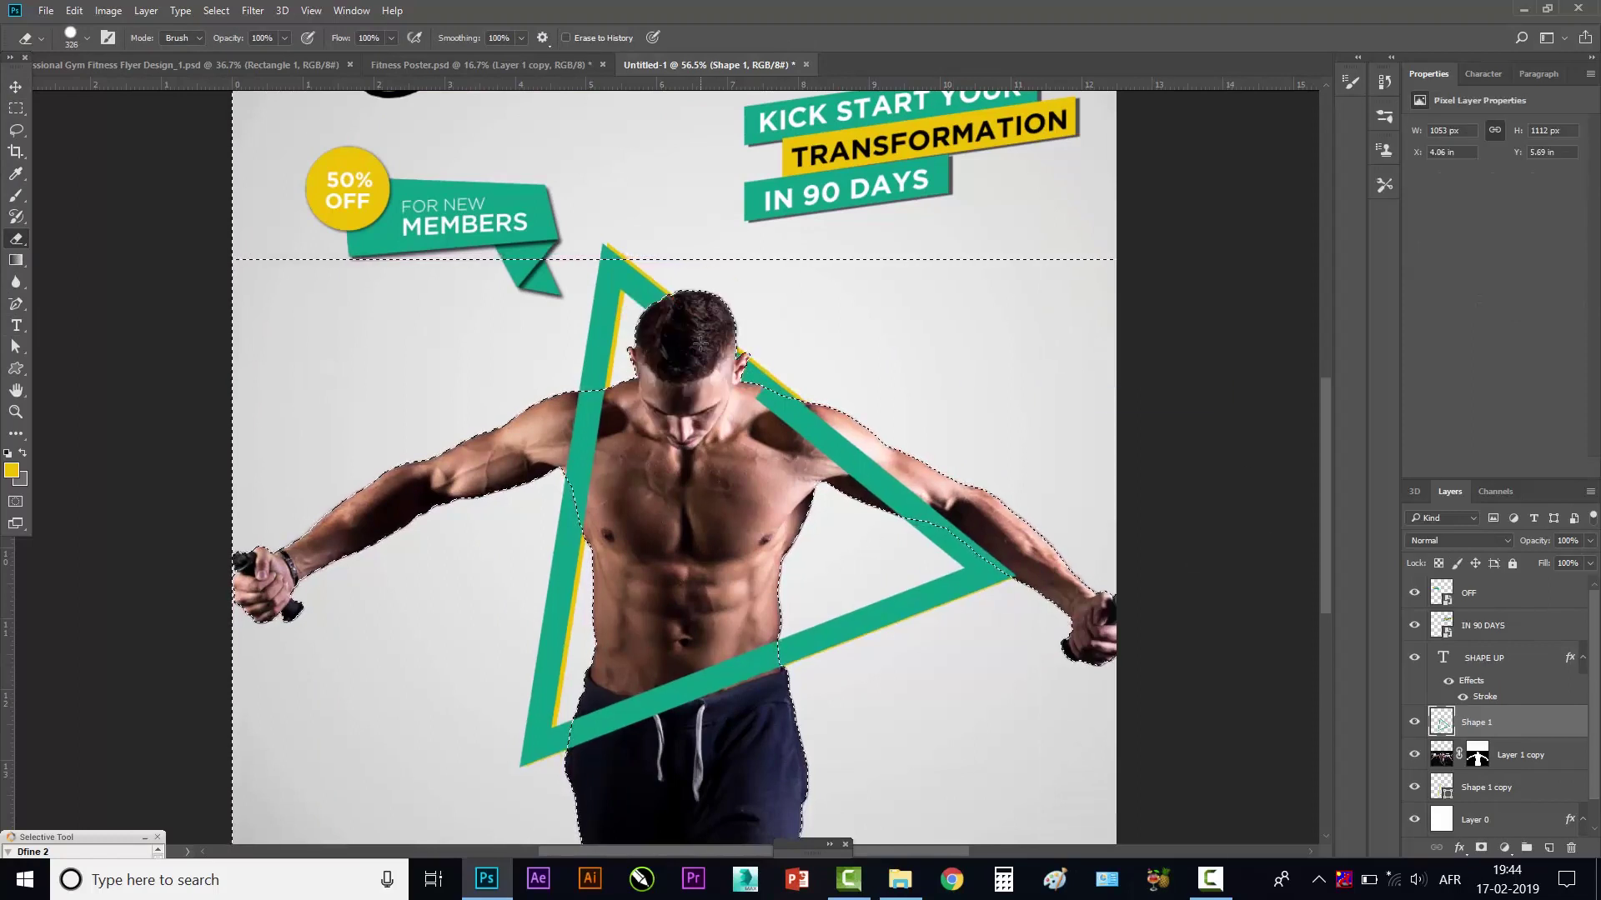
mouse_move(699, 342)
left_mouse_down()
mouse_move(779, 417)
mouse_move(967, 527)
left_mouse_up()
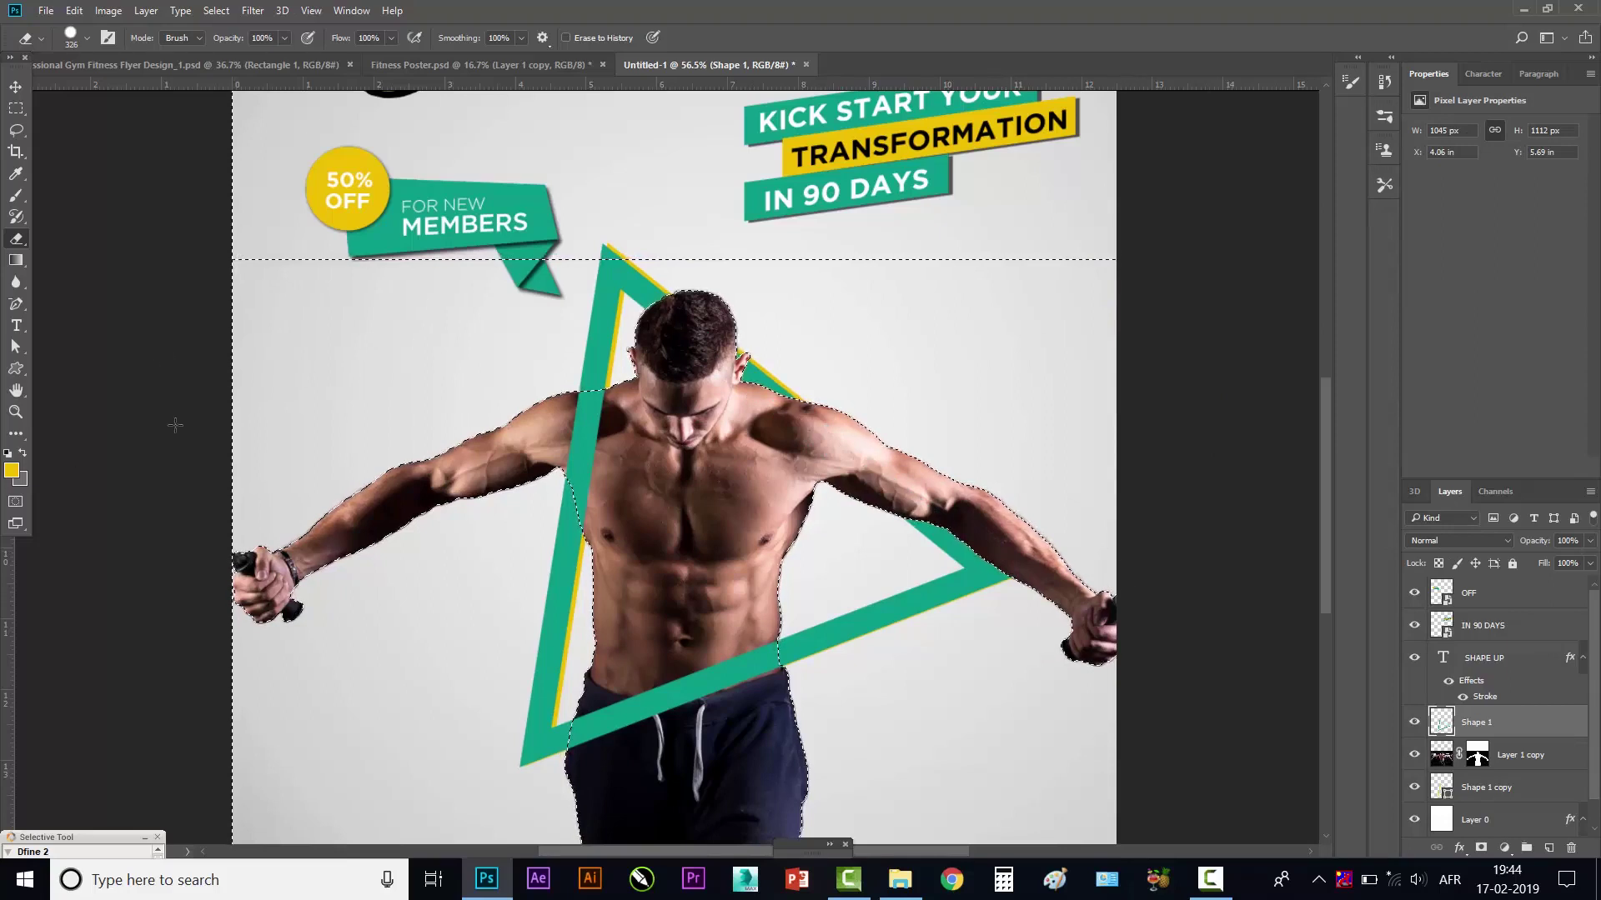
left_click(15, 86)
key("ctrl+d")
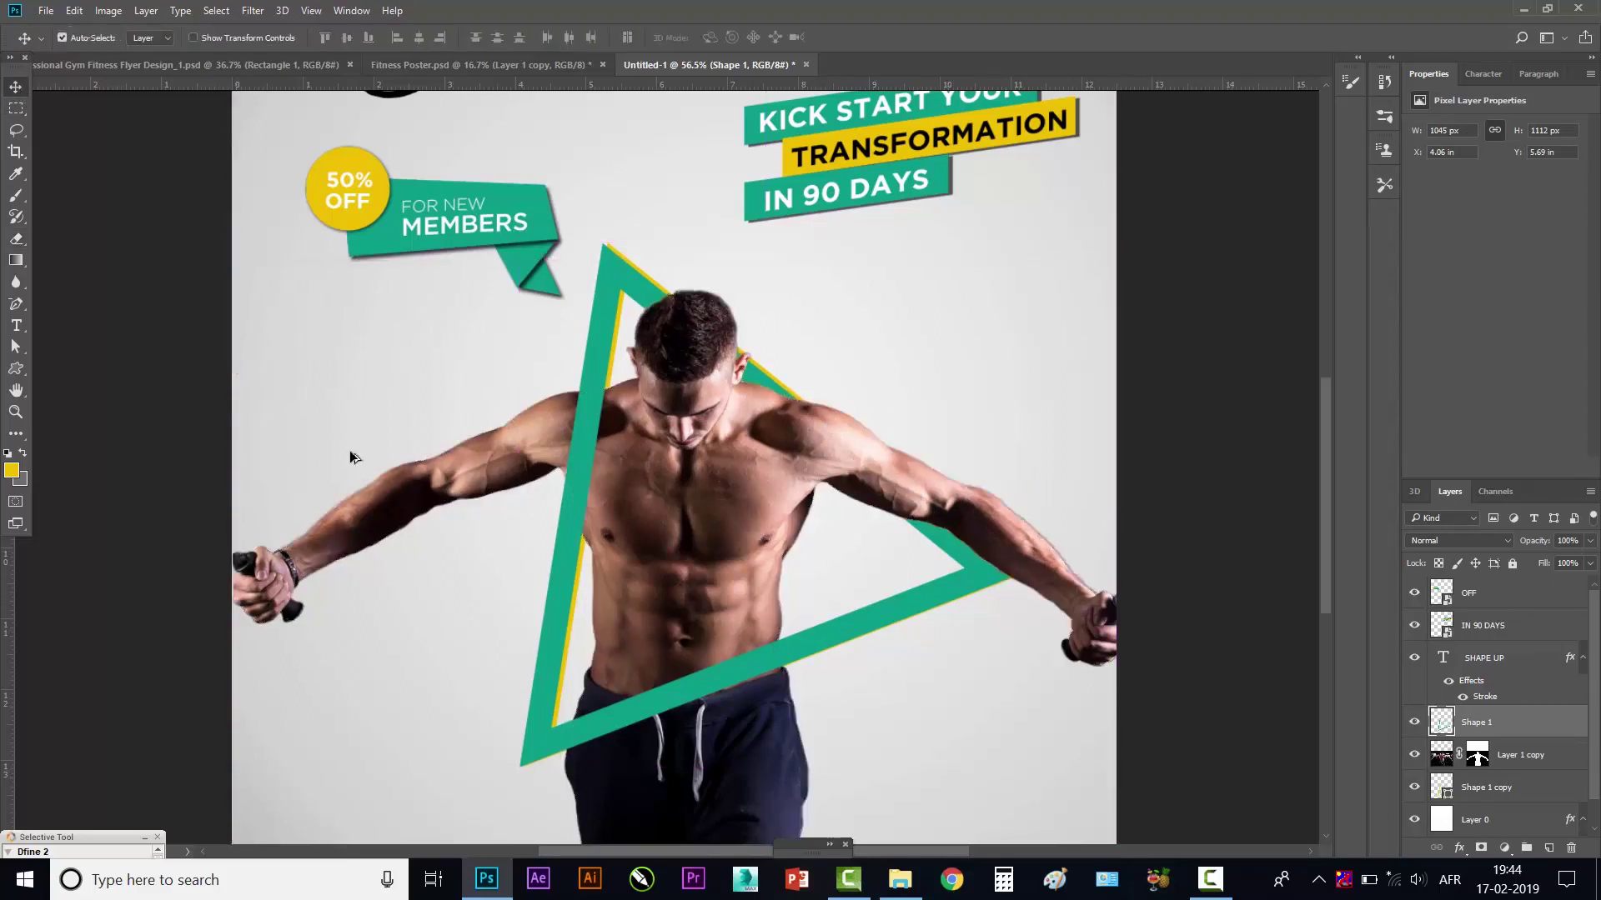
key("ctrl+0")
left_click(1055, 508)
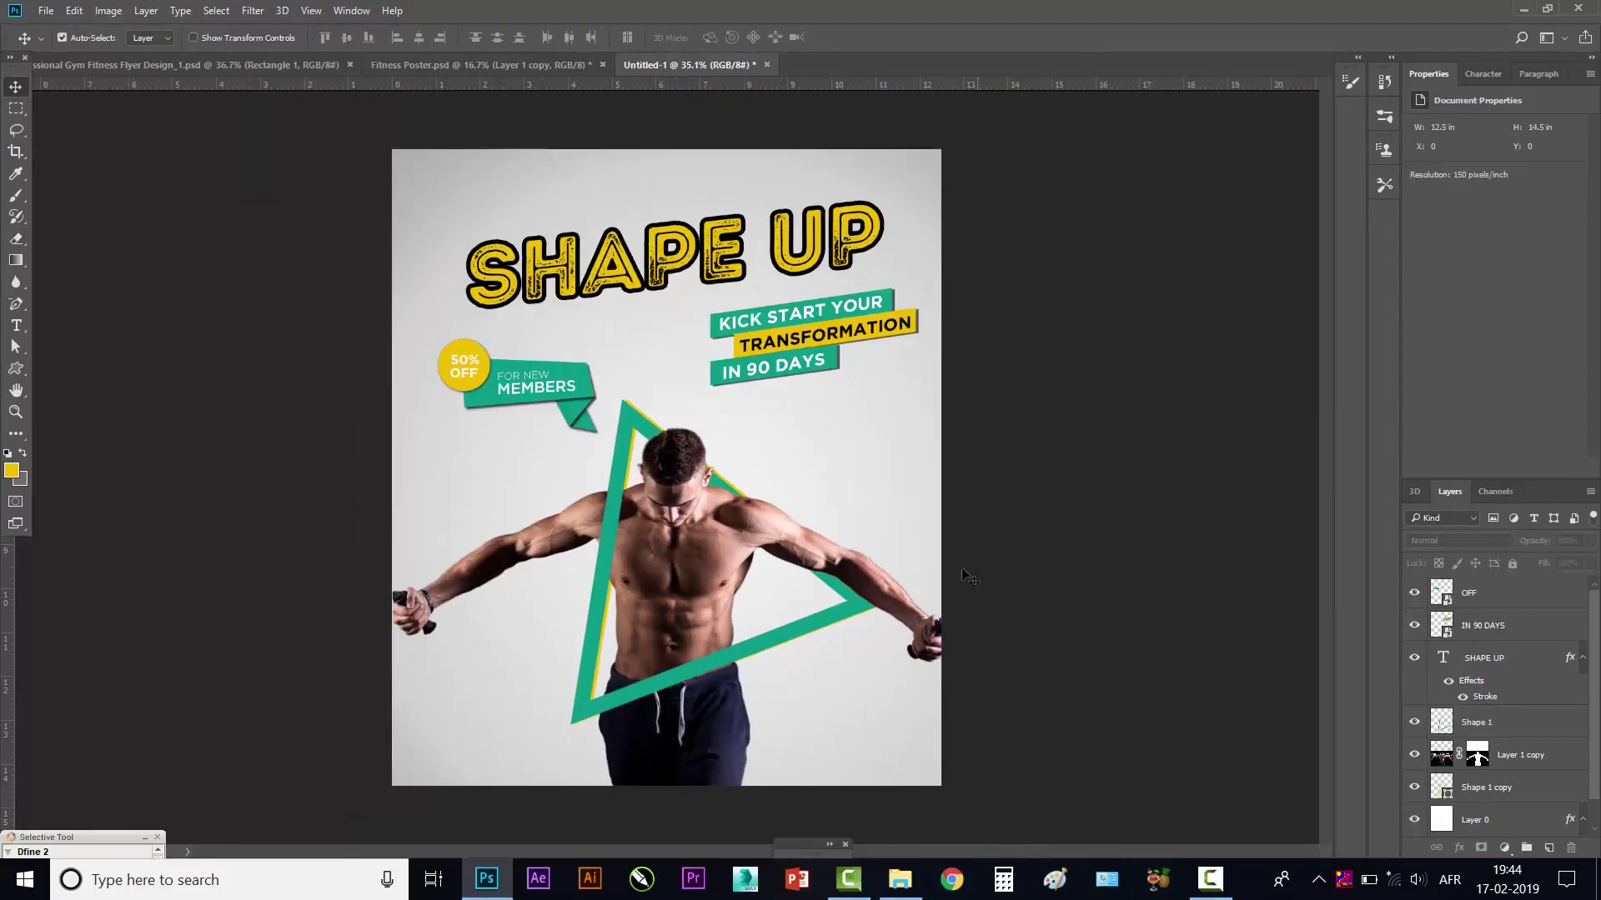
- Drag the 50% OFF / FOR NEW MEMBERS badge down and slightly left, beside the triangle's apex
scroll(676, 742, "up", 1)
scroll(680, 739, "down", 1)
scroll(776, 575, "down", 1)
left_click(563, 375)
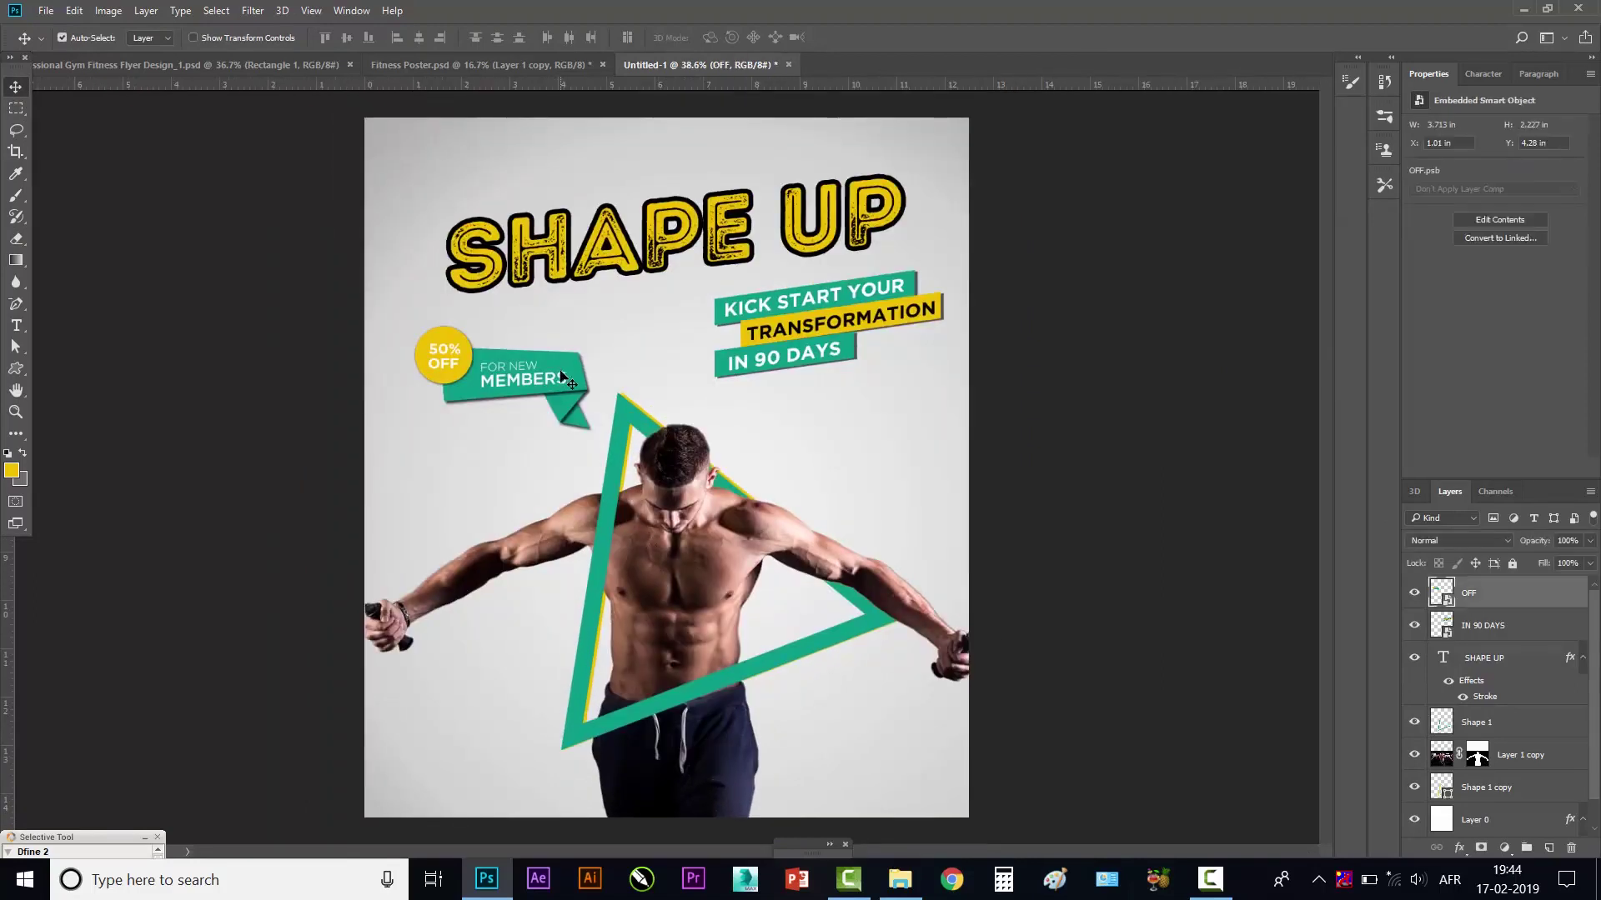
left_click_drag(562, 375, 555, 398)
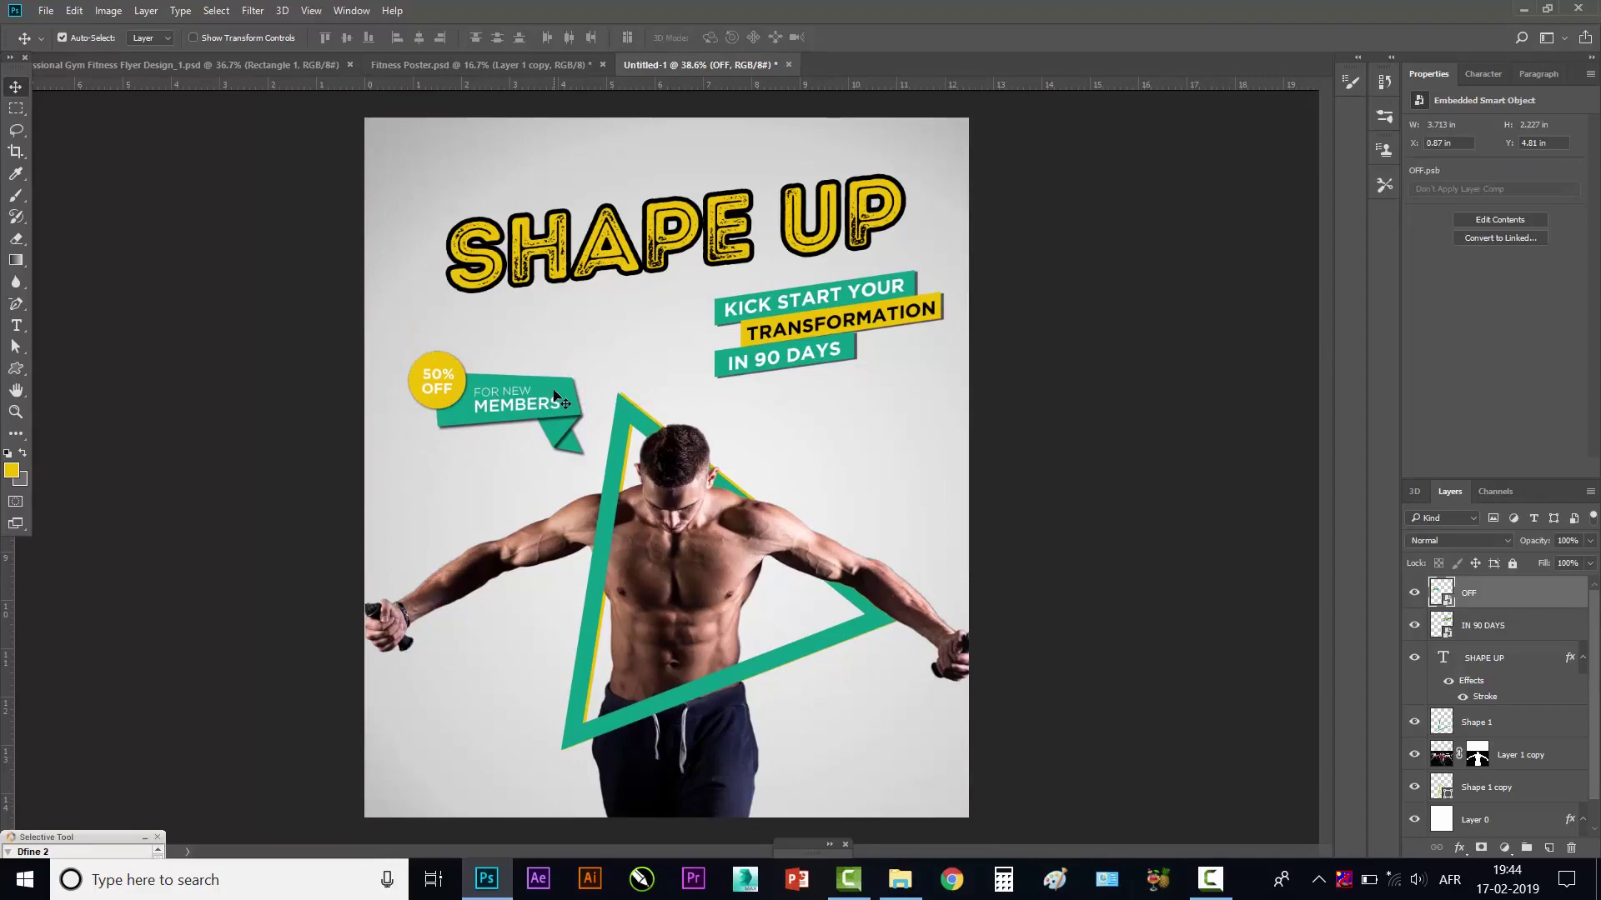
left_click_drag(554, 398, 553, 406)
scroll(694, 564, "up", 1, "alt")
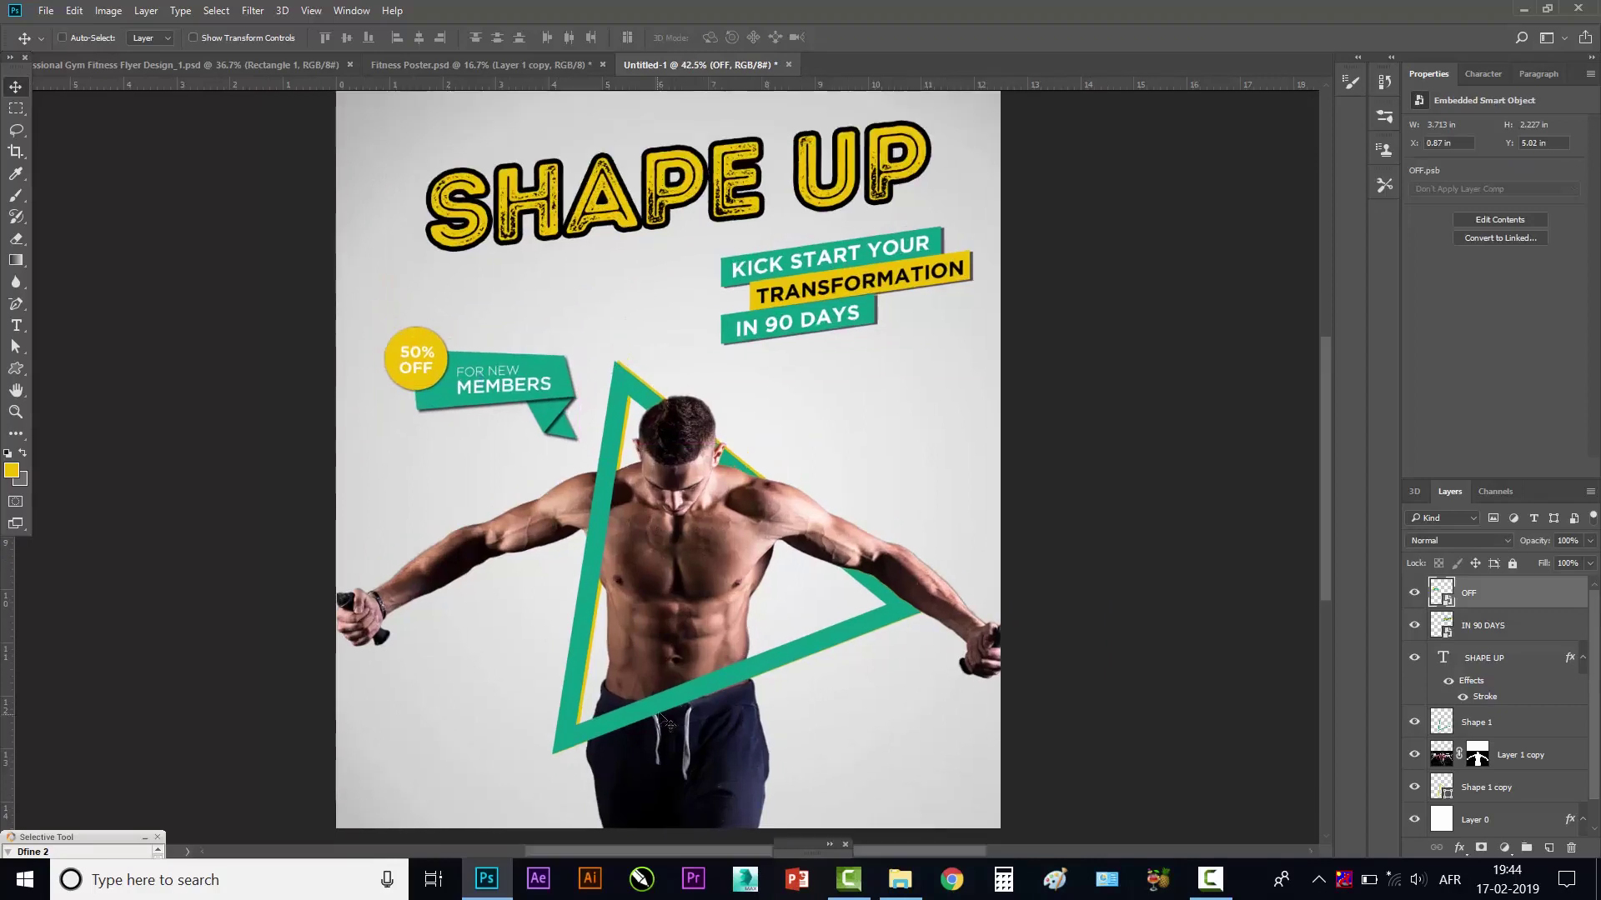
scroll(705, 634, "down", 2)
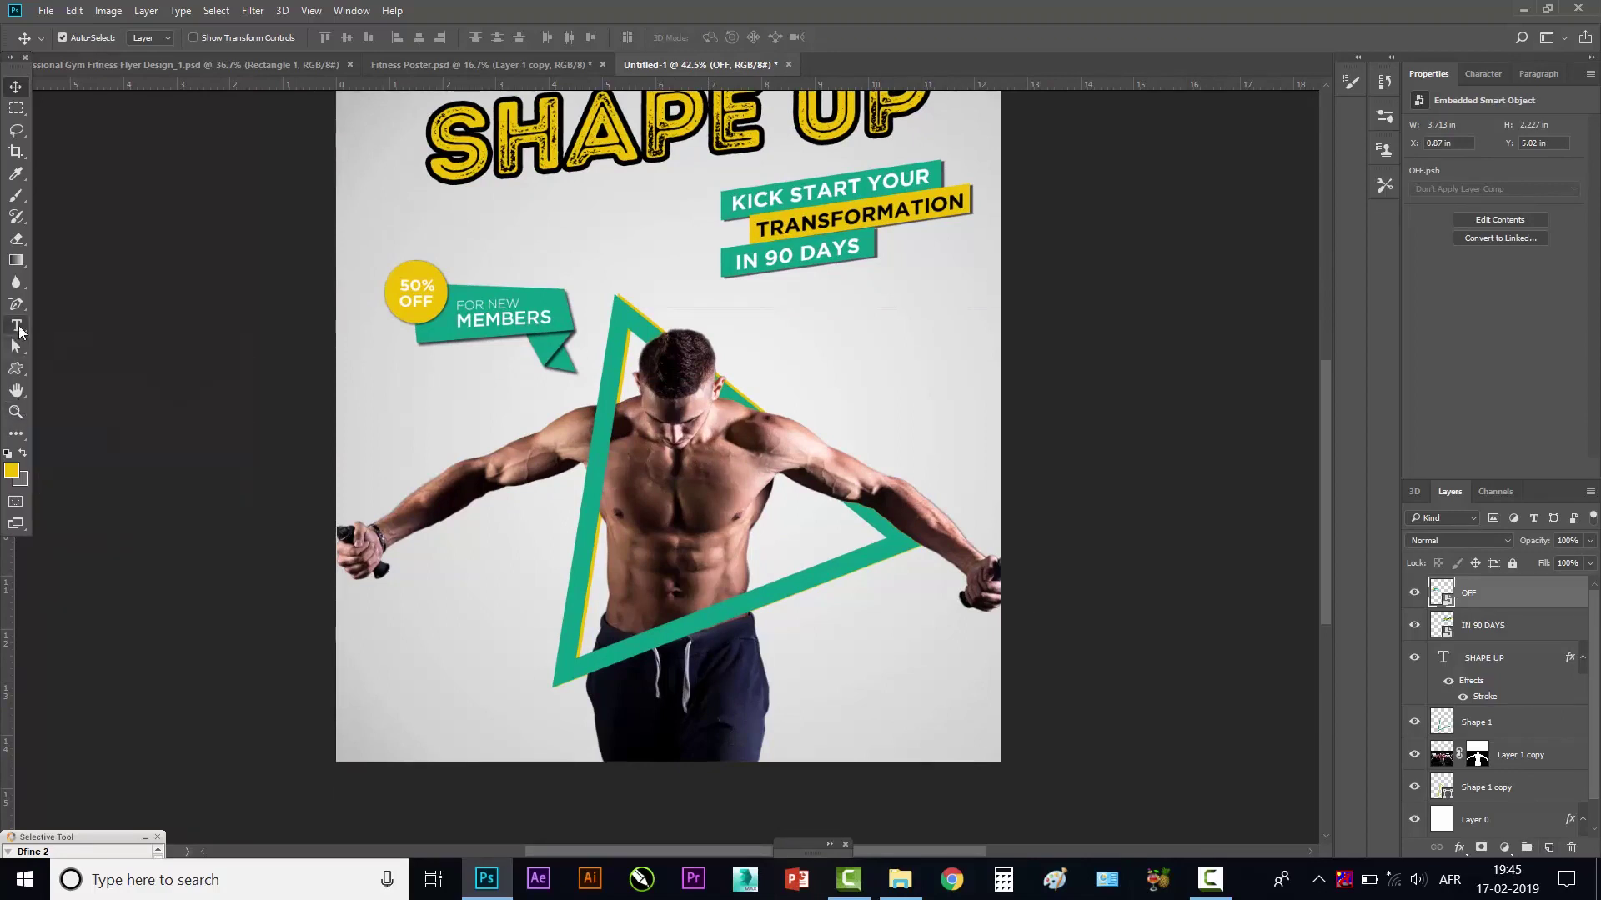
left_click(16, 325)
- Add a capital 'O' text on the poster set in Gotham Bold
left_click(438, 437)
type("O")
key("ctrl+Return")
key("v")
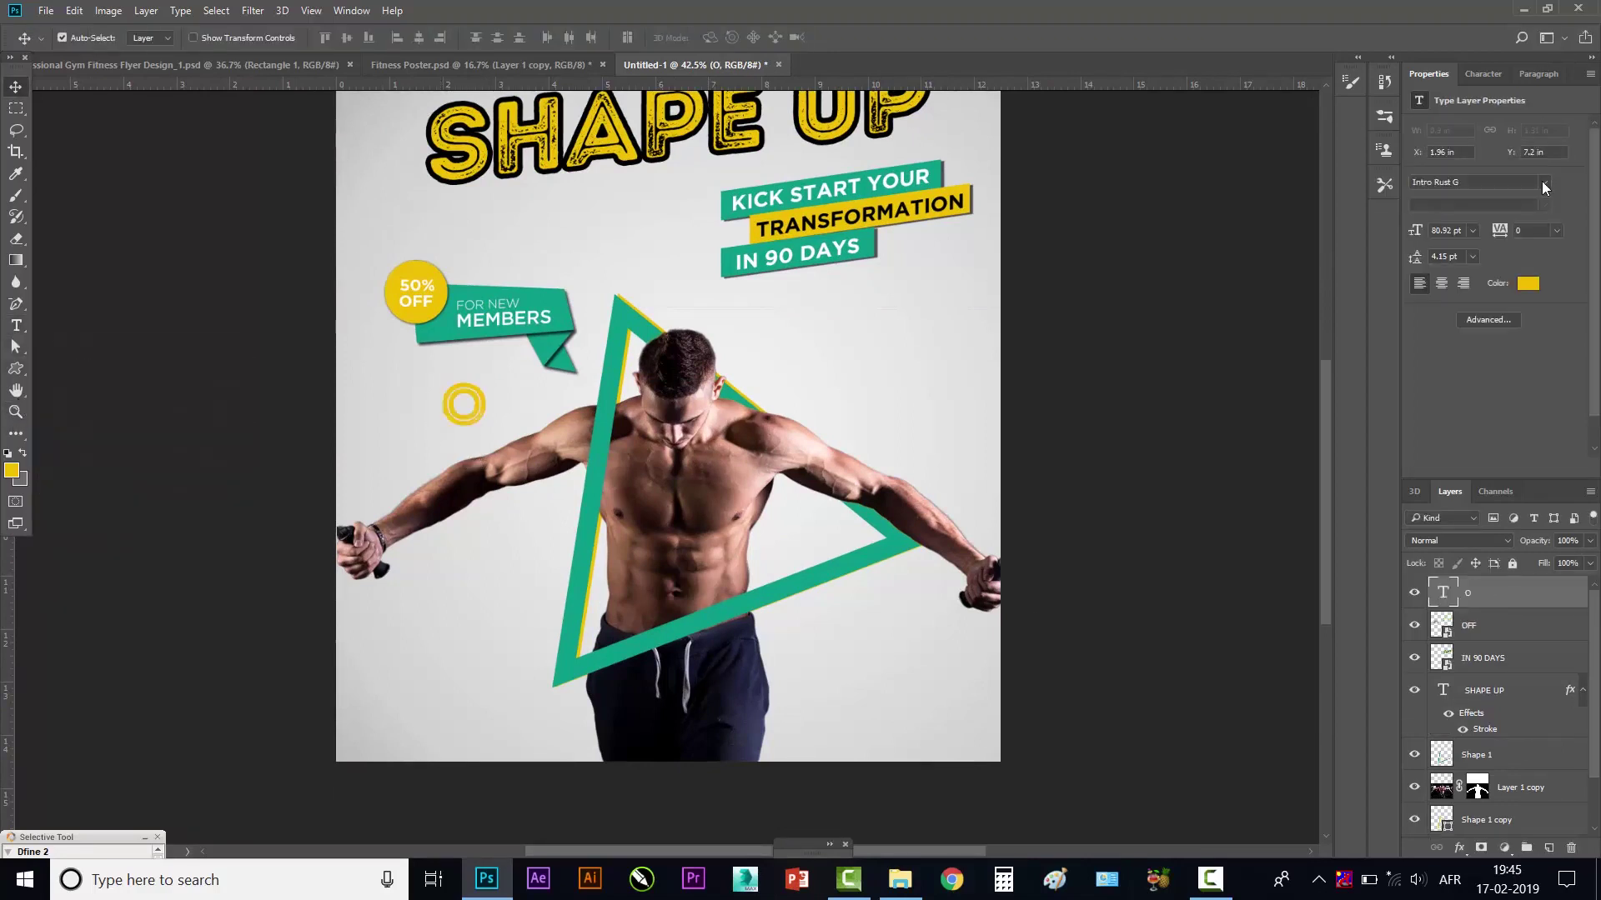
left_click(1543, 182)
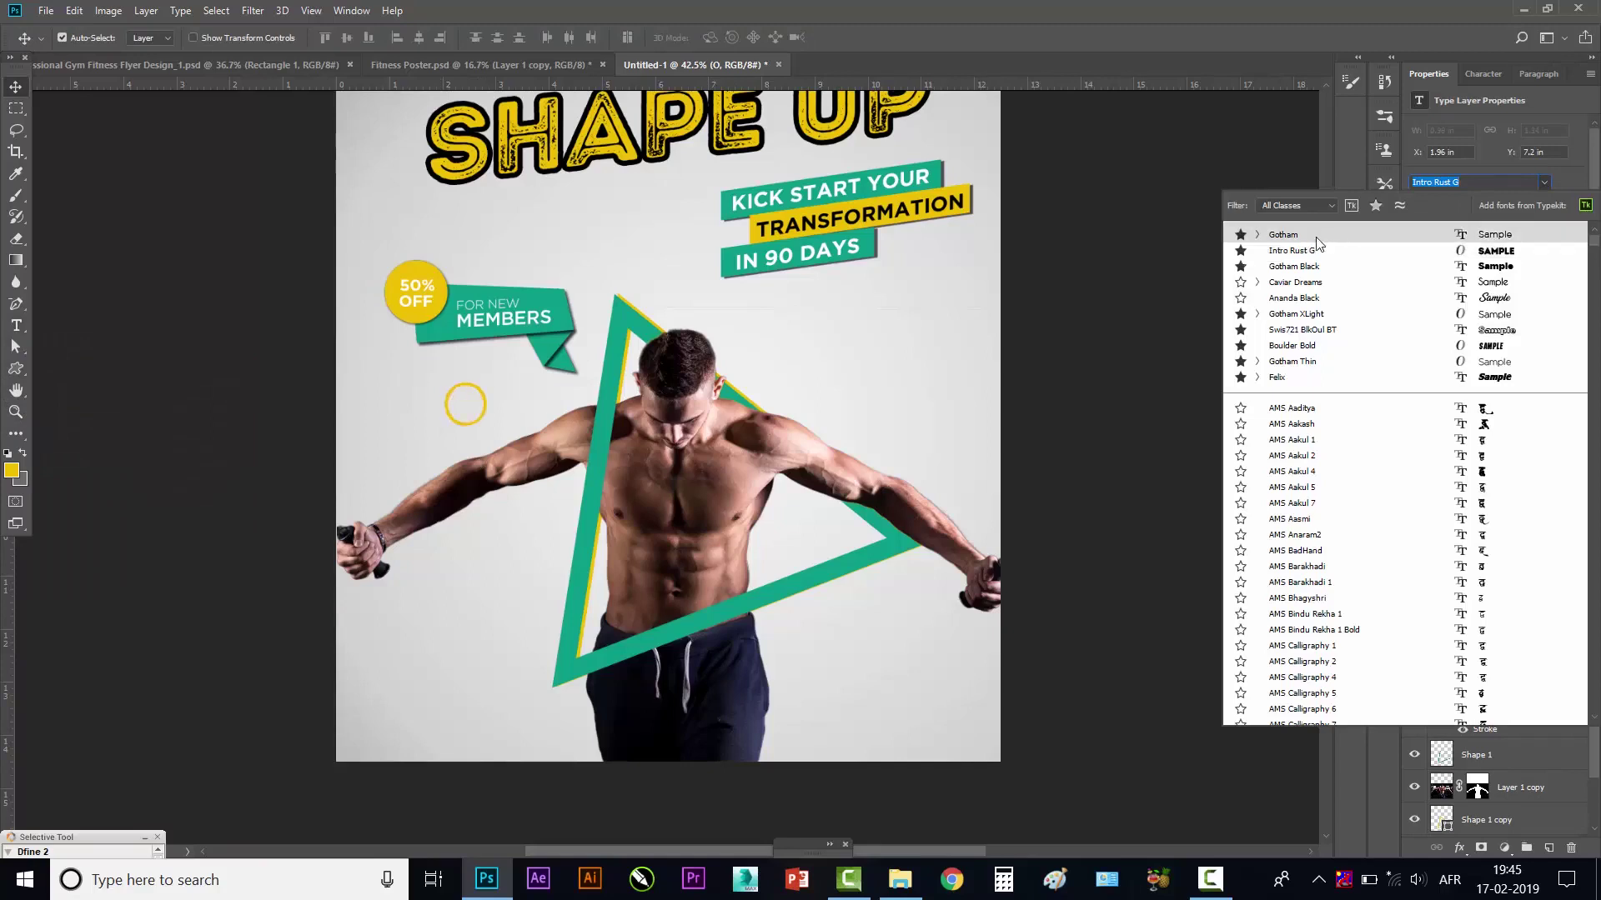
left_click(1317, 237)
left_click(1542, 201)
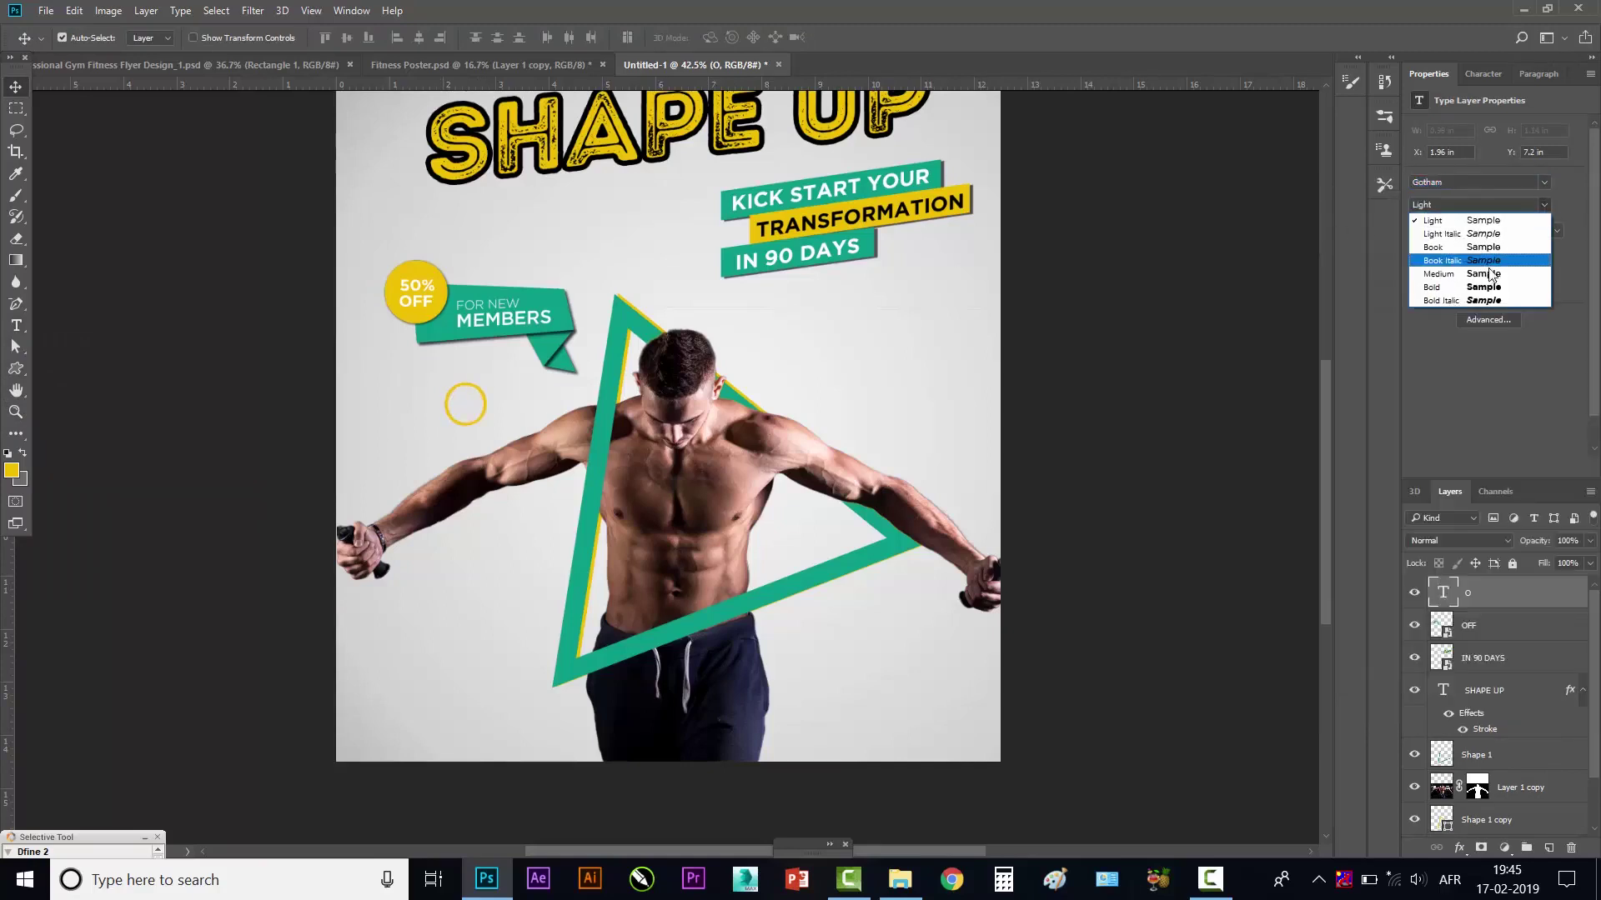
left_click(1481, 299)
- Enlarge the O onto the athlete's left arm and colour it white
key("ctrl+t")
mouse_move(495, 372)
left_mouse_down()
mouse_move(517, 344)
mouse_move(487, 475)
left_mouse_up()
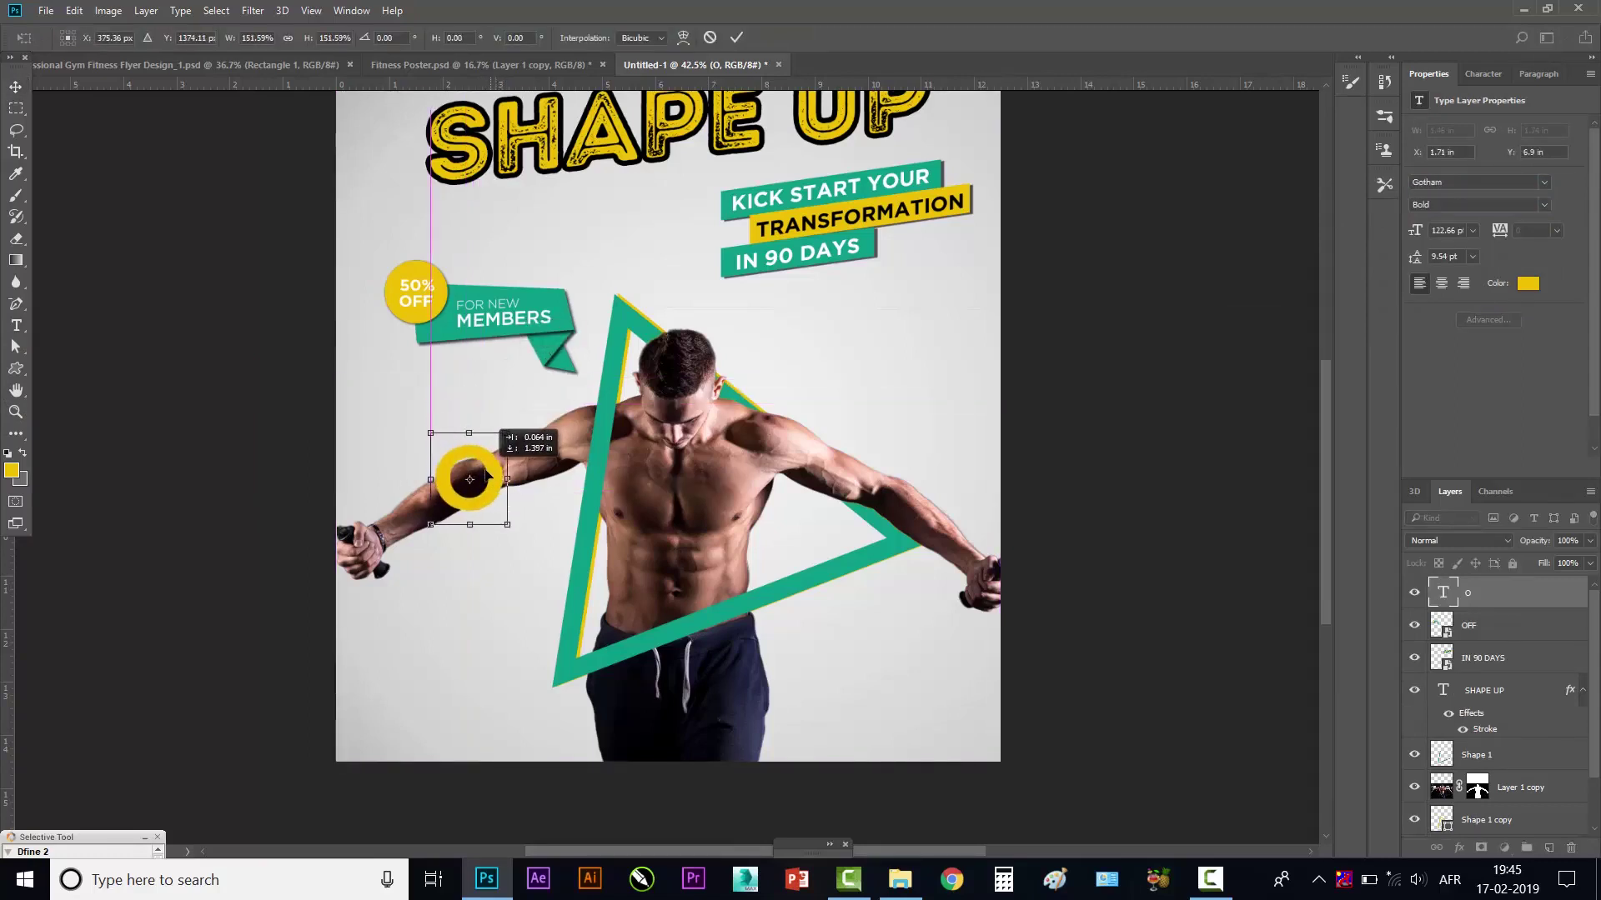
key("Return")
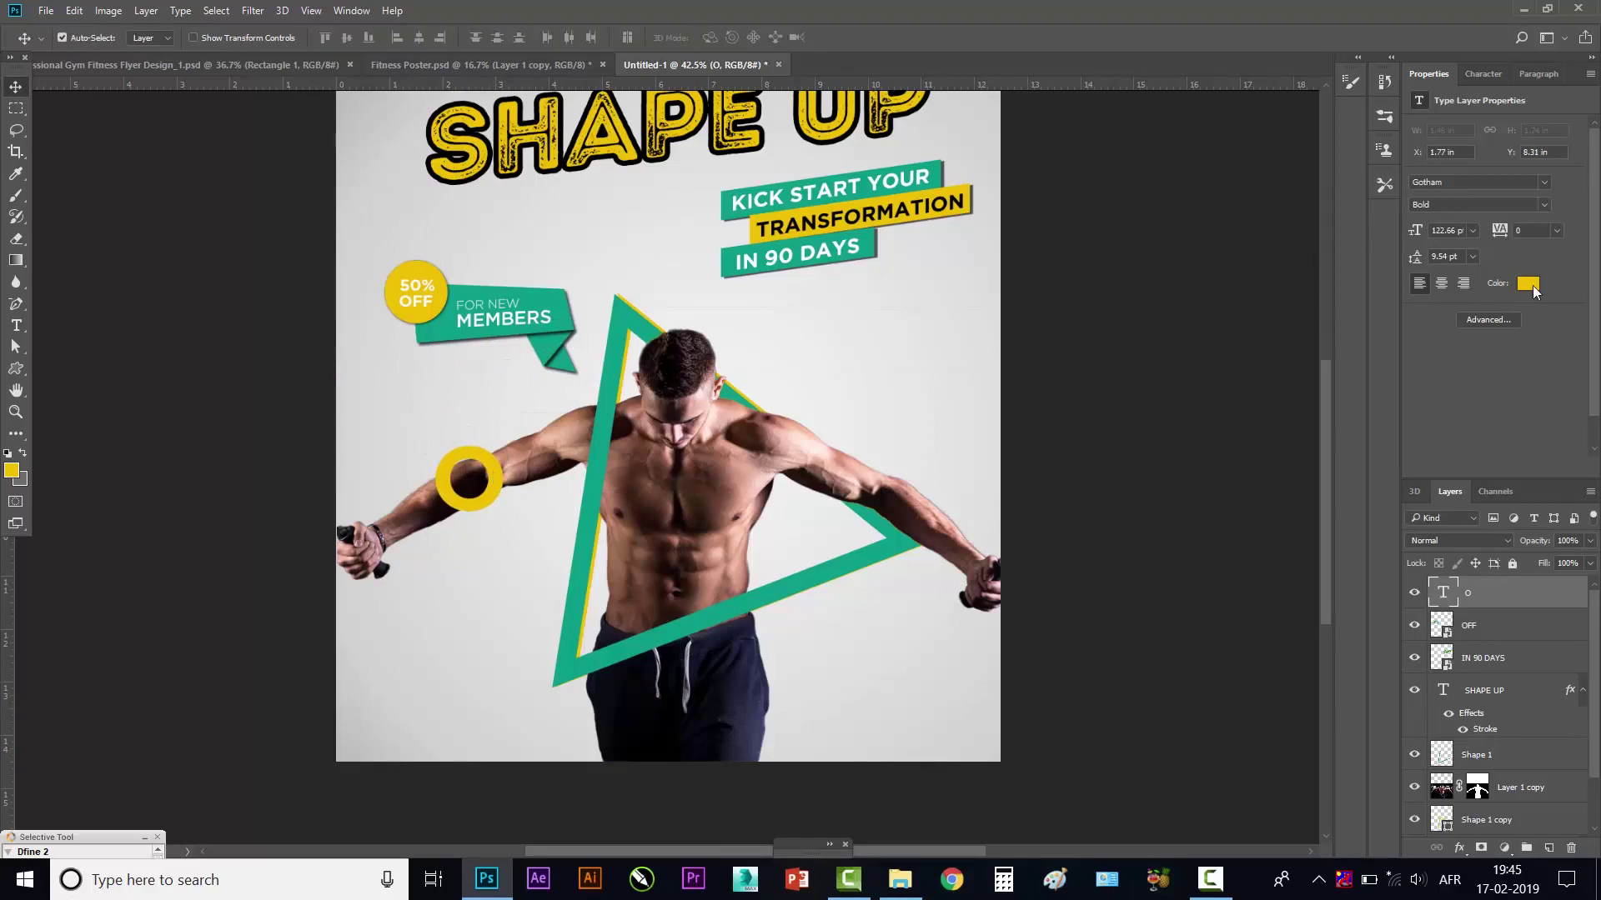
left_click(1529, 285)
left_click_drag(1028, 322, 1026, 324)
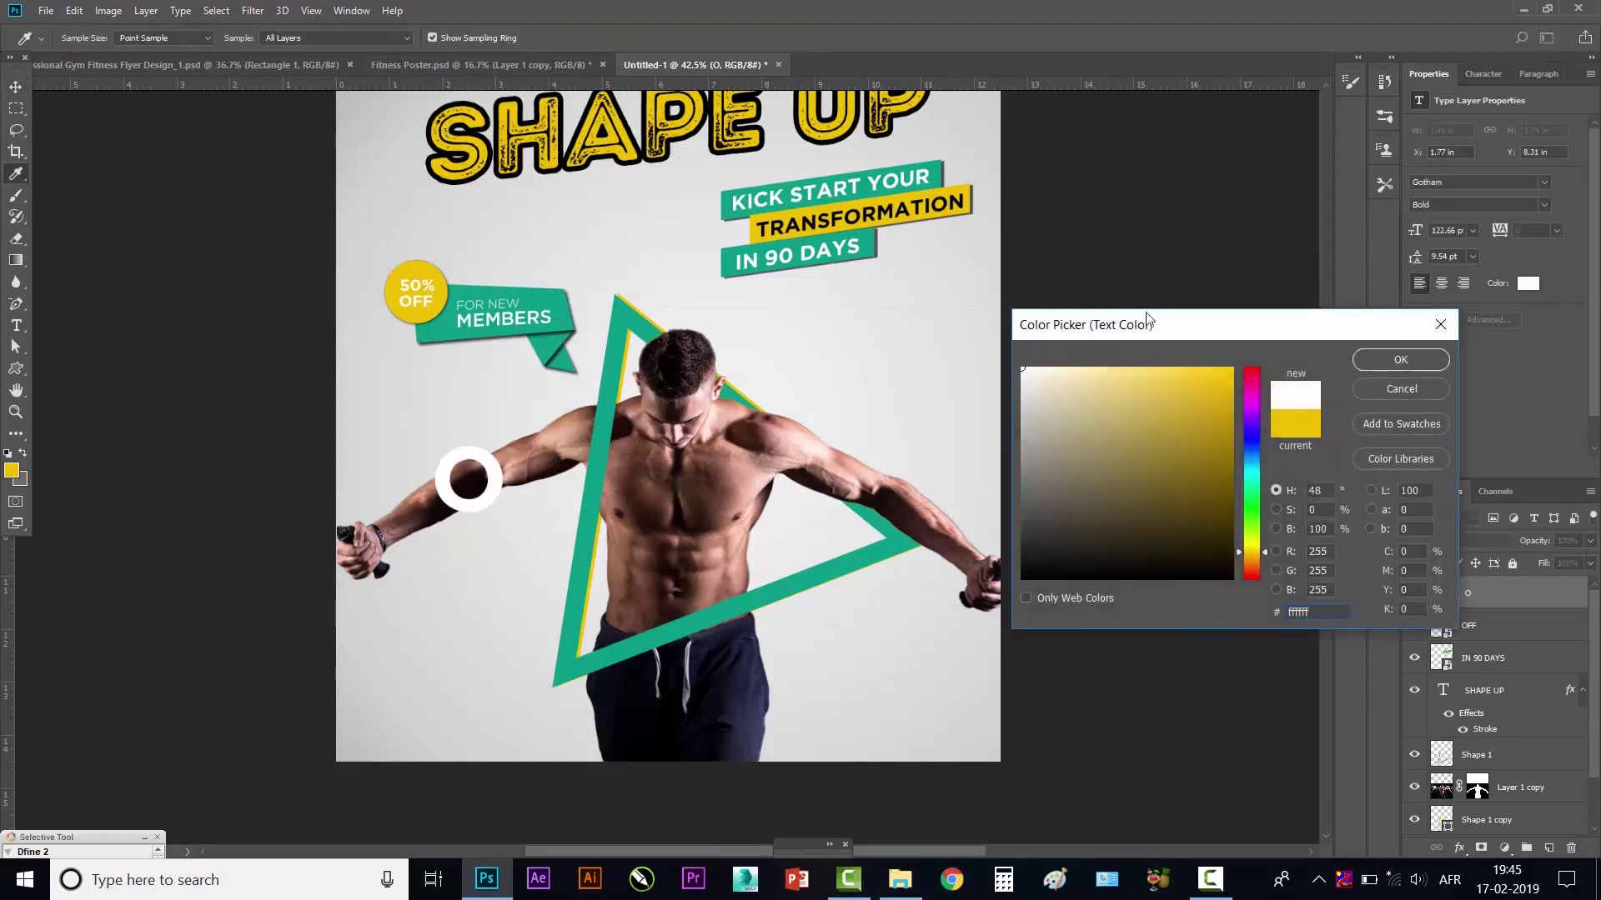
left_click(1412, 368)
- Move the white ring left and down, scaling it to about 111% over the outstretched arm
scroll(475, 517, "up", 1)
scroll(509, 480, "up", 1)
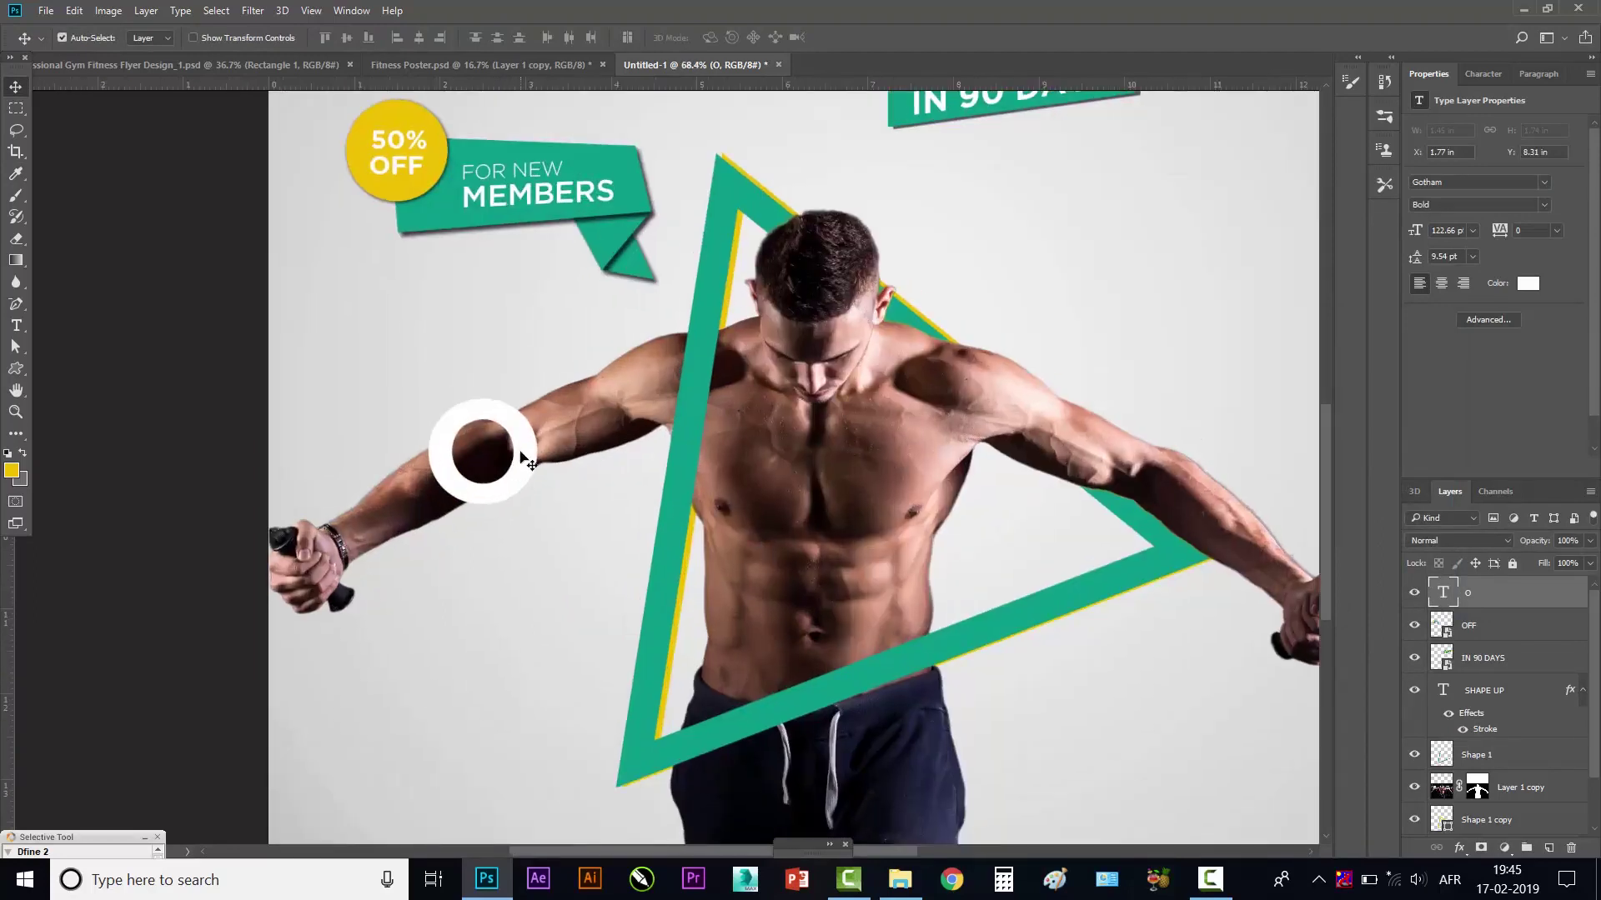
left_click_drag(521, 454, 499, 468)
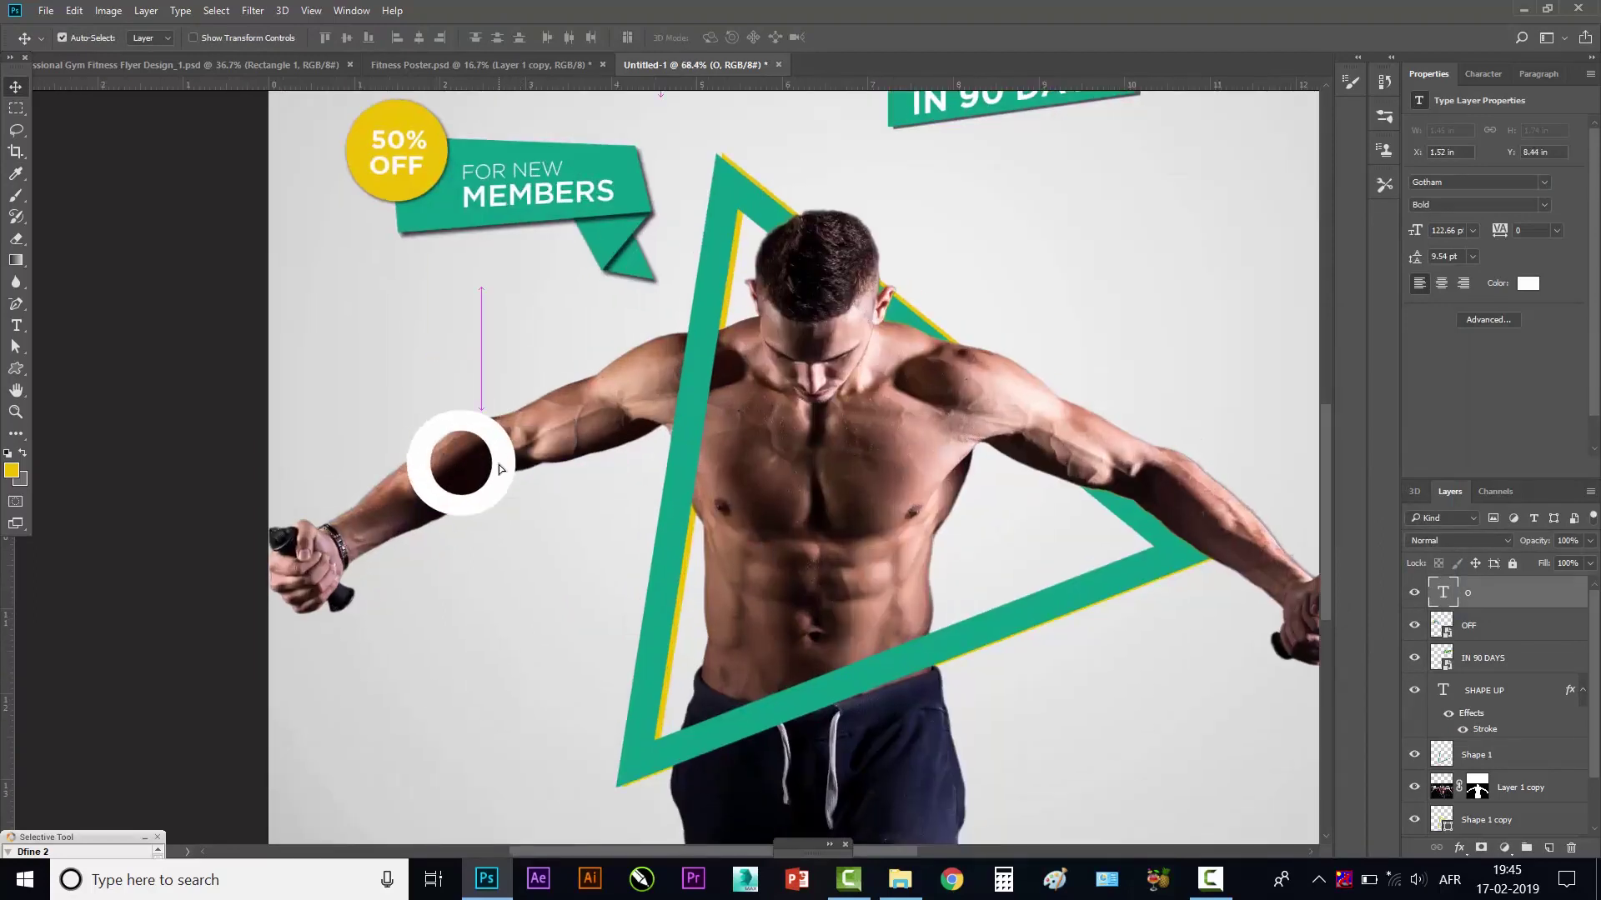
key("ctrl+t")
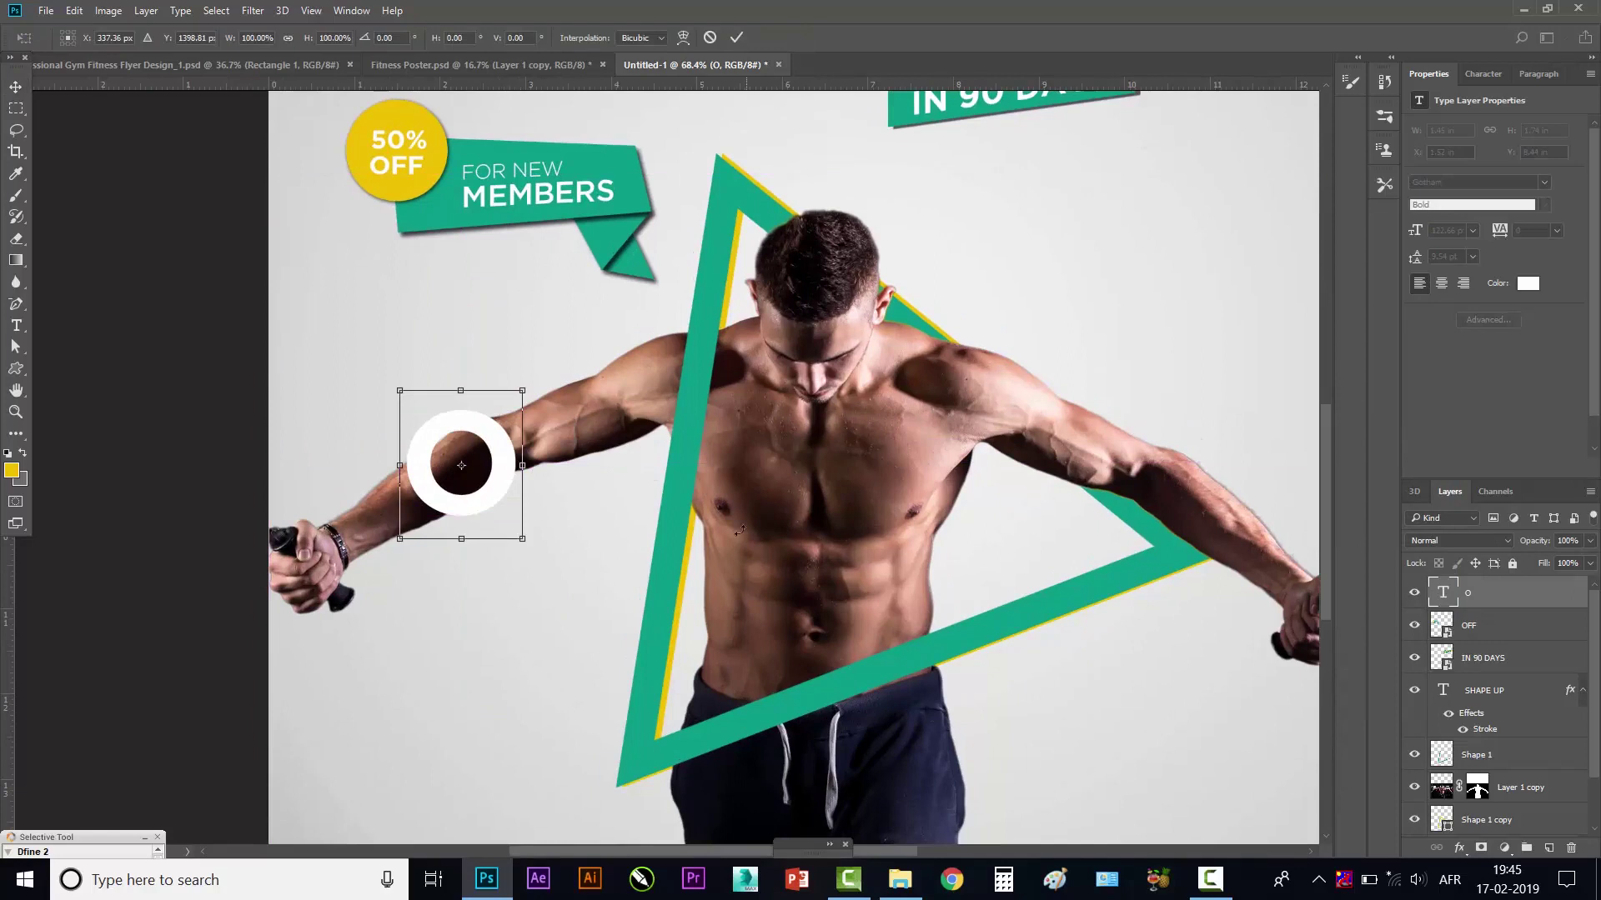
left_click_drag(524, 385, 532, 383)
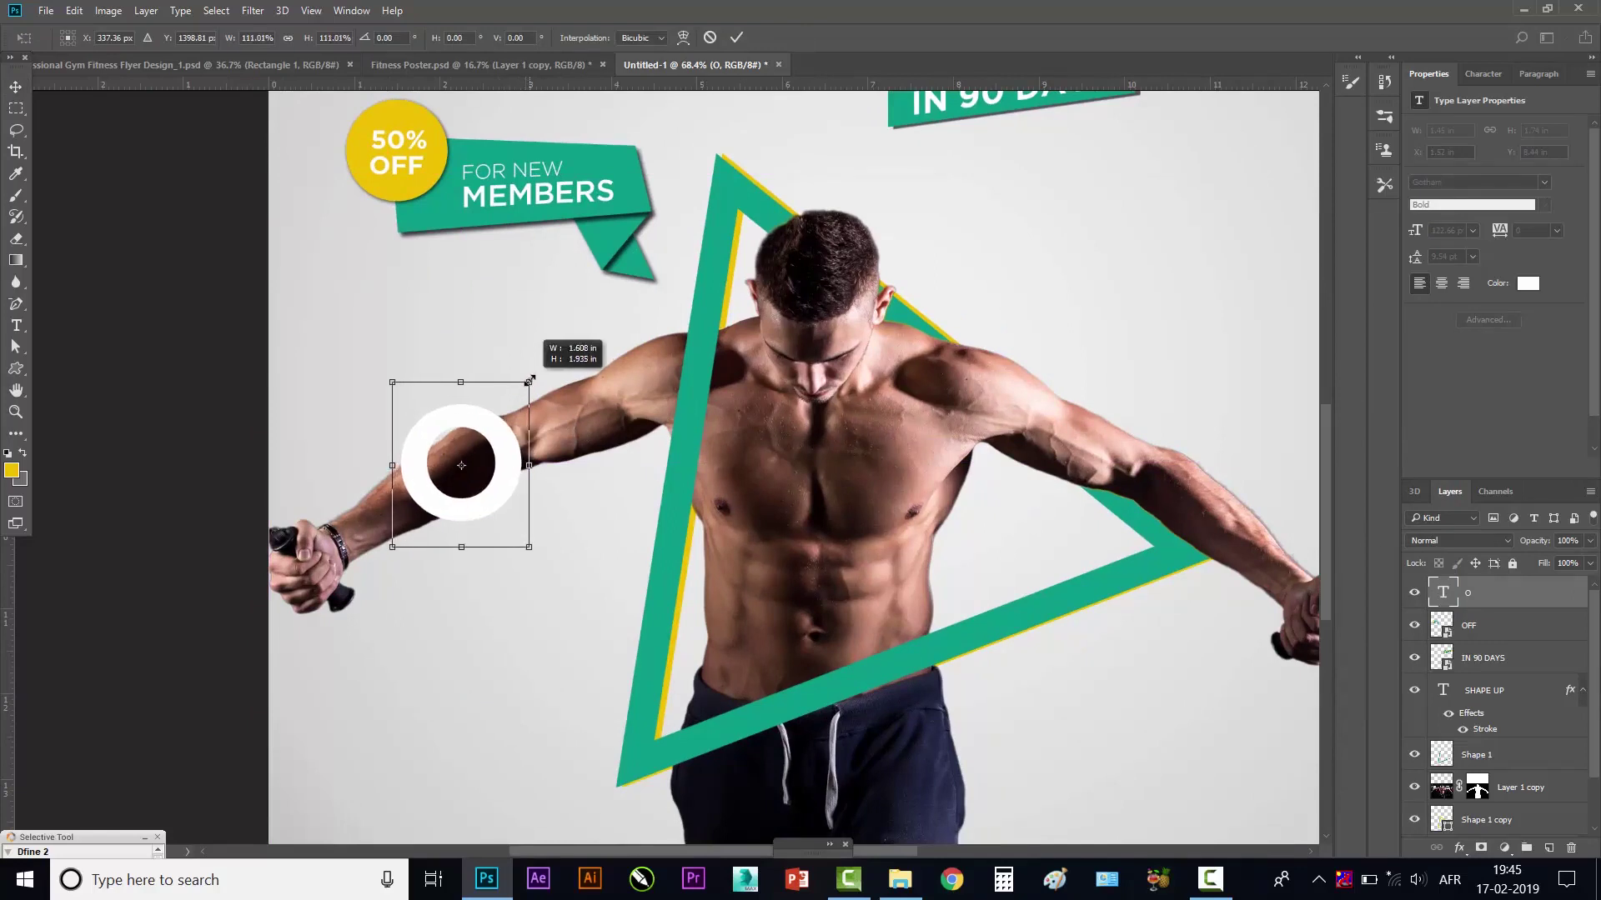
left_click_drag(505, 453, 501, 457)
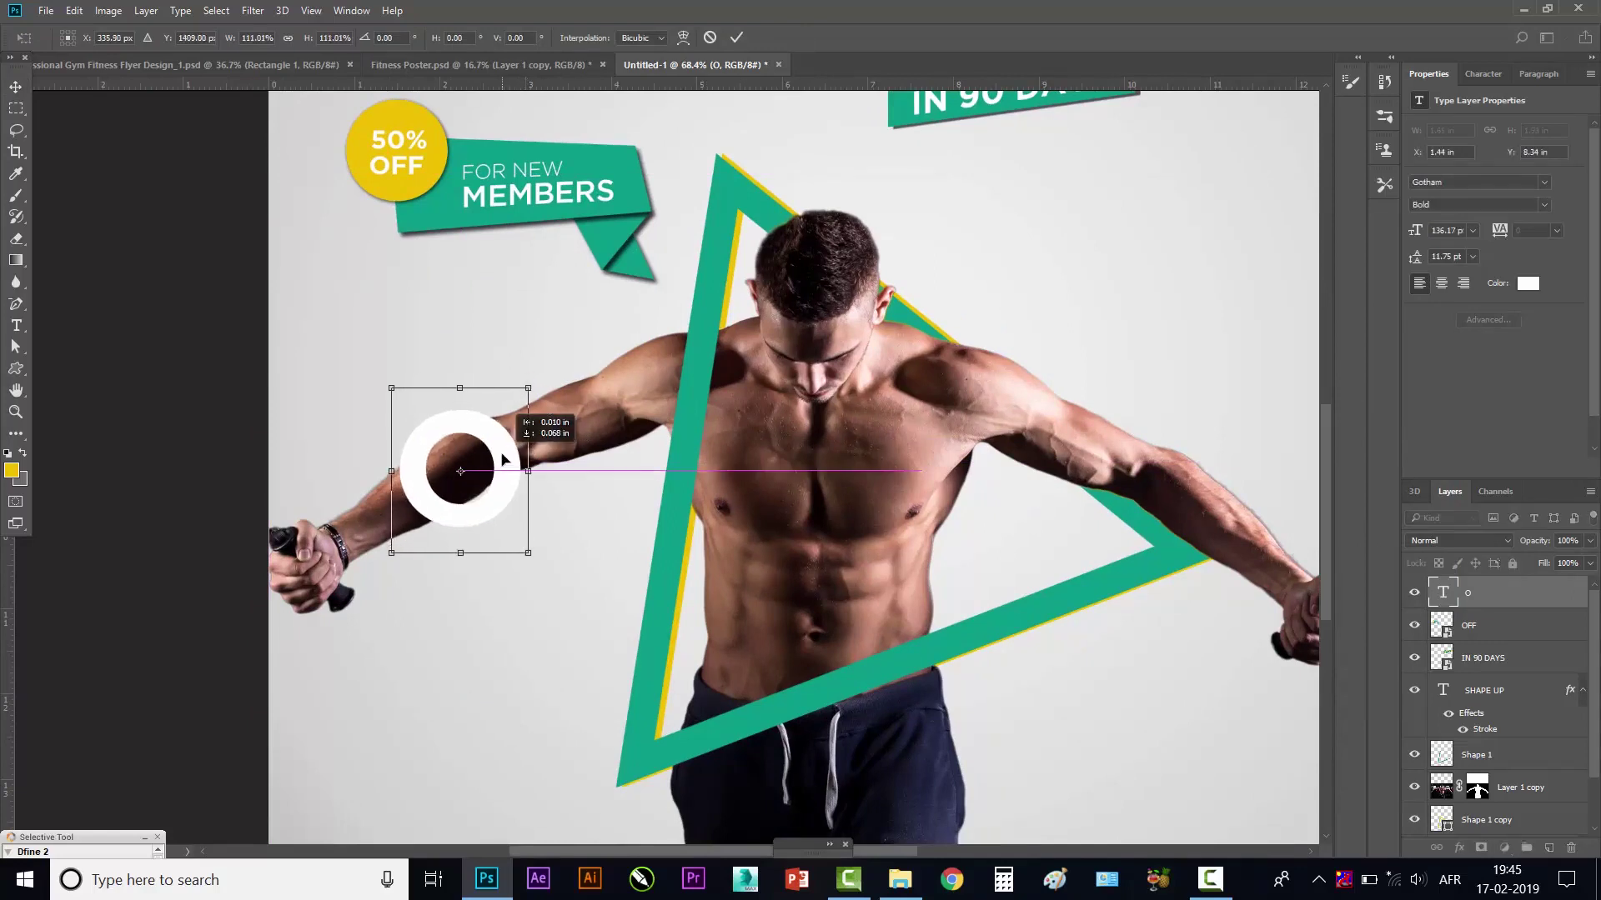
key("Return")
left_click(1459, 848)
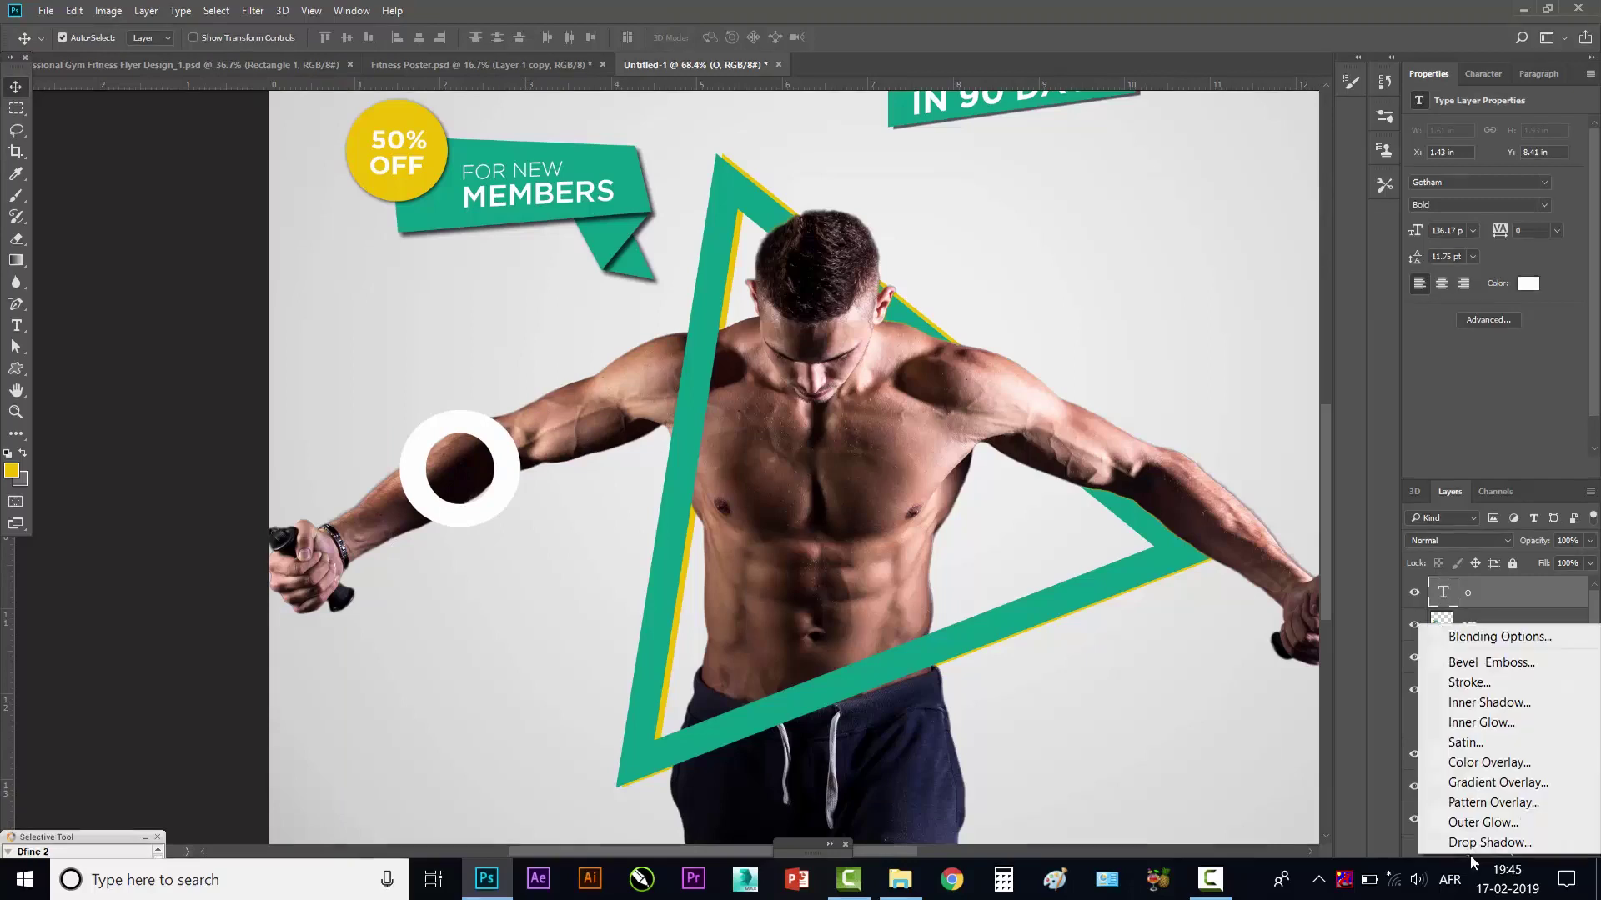
- Give the O ring a drop shadow: angle -171, opacity 72%, distance 6, size 9
left_click(1470, 844)
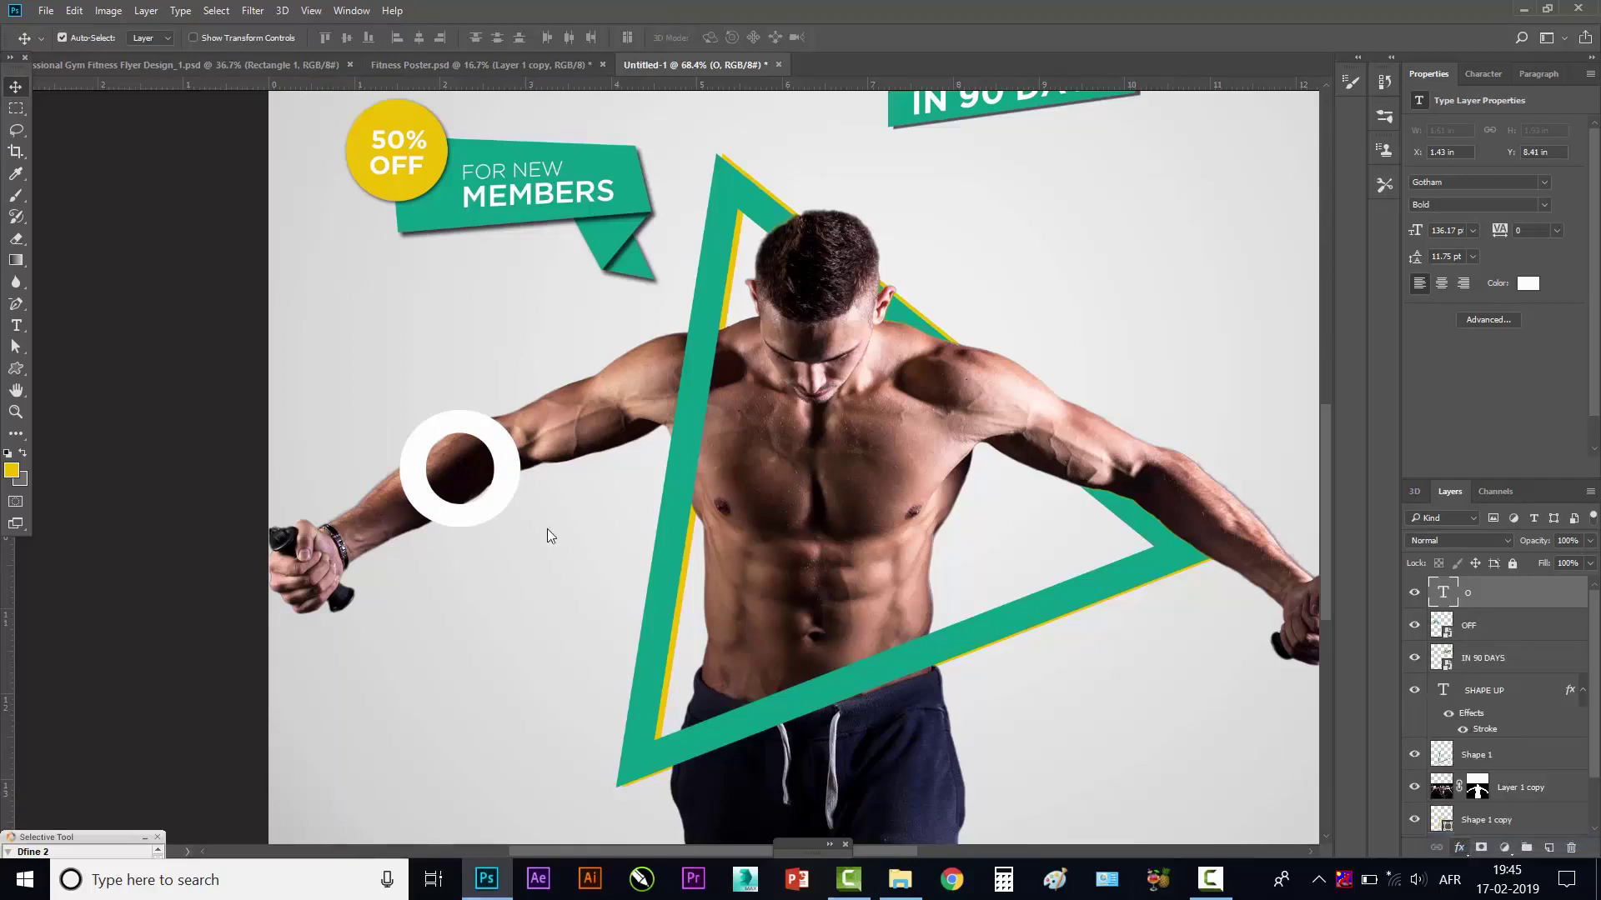
left_click(1521, 525)
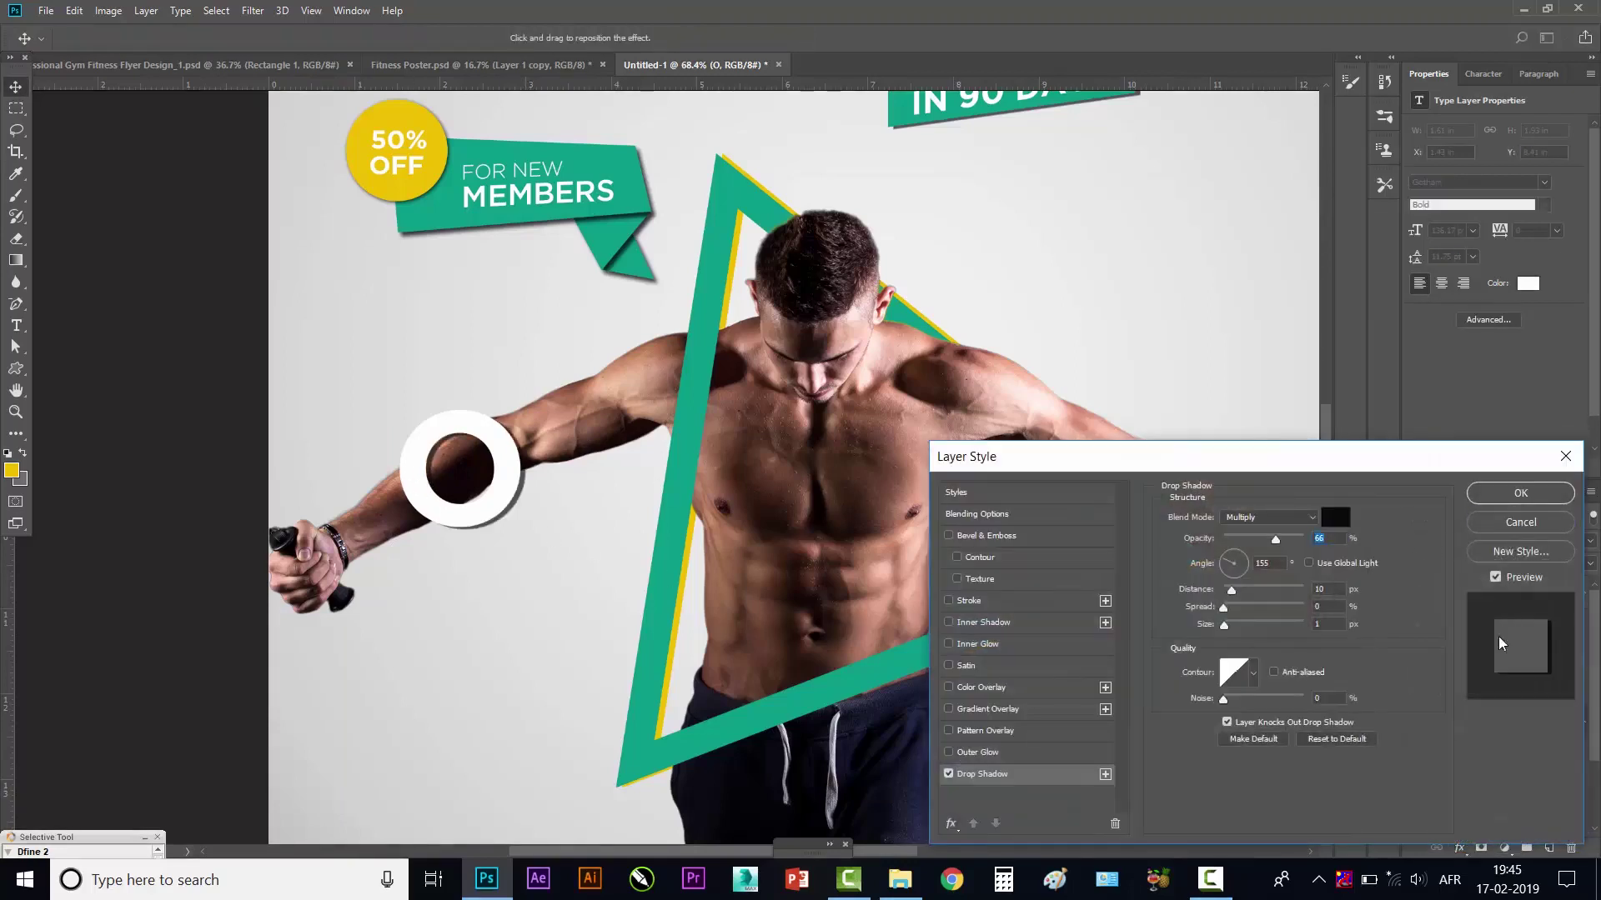
left_click(1465, 849)
left_click(1224, 561)
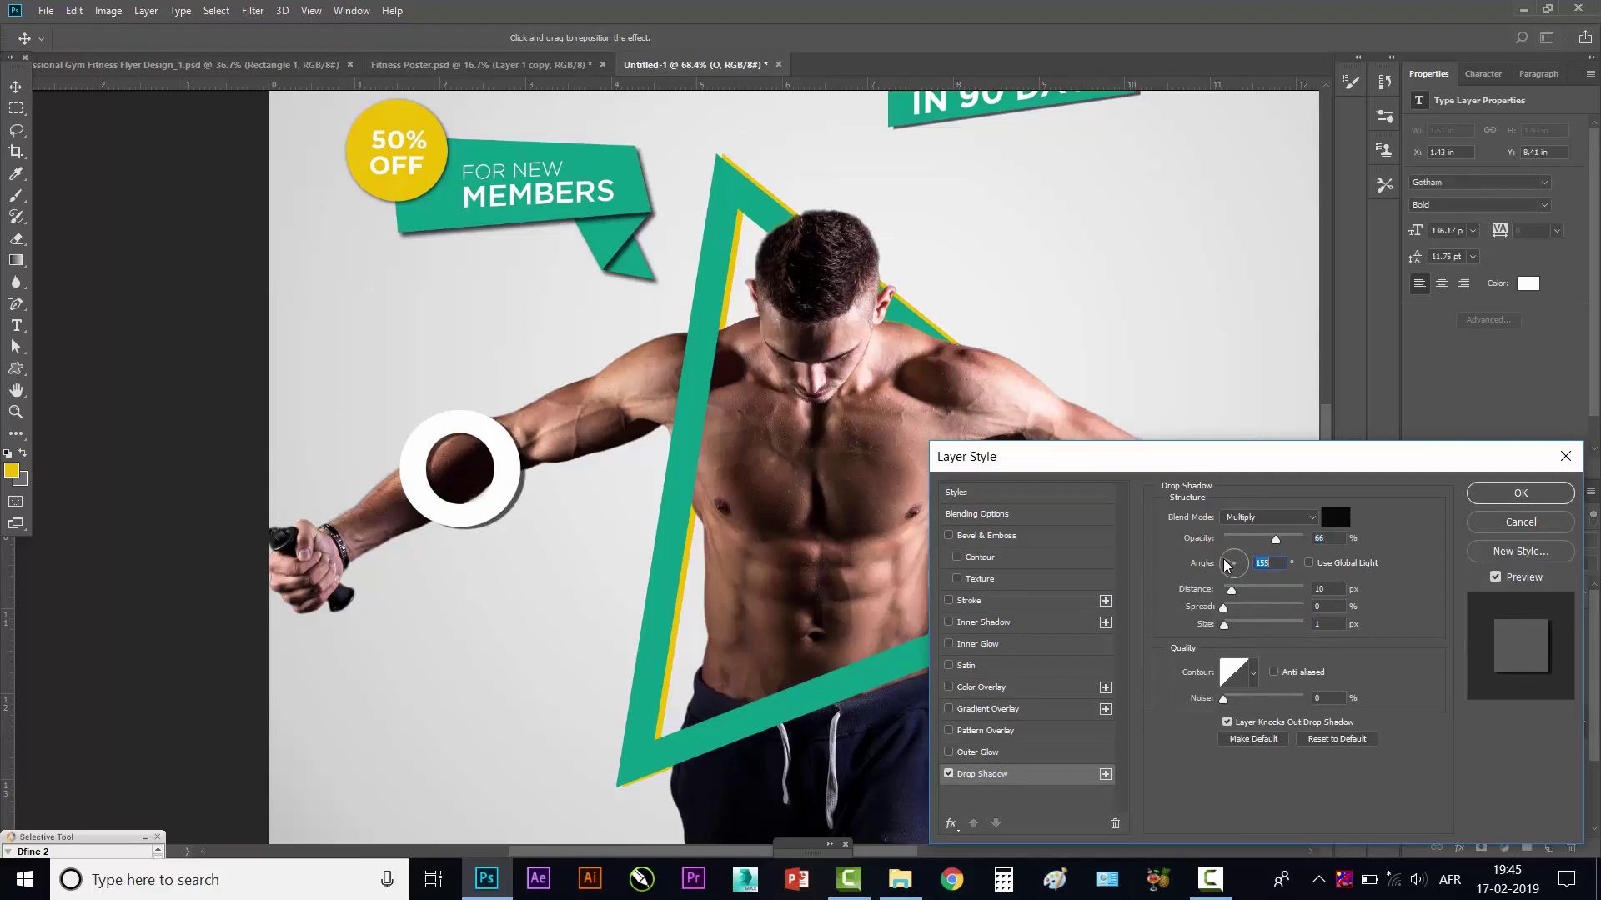
left_click_drag(1225, 567, 1225, 570)
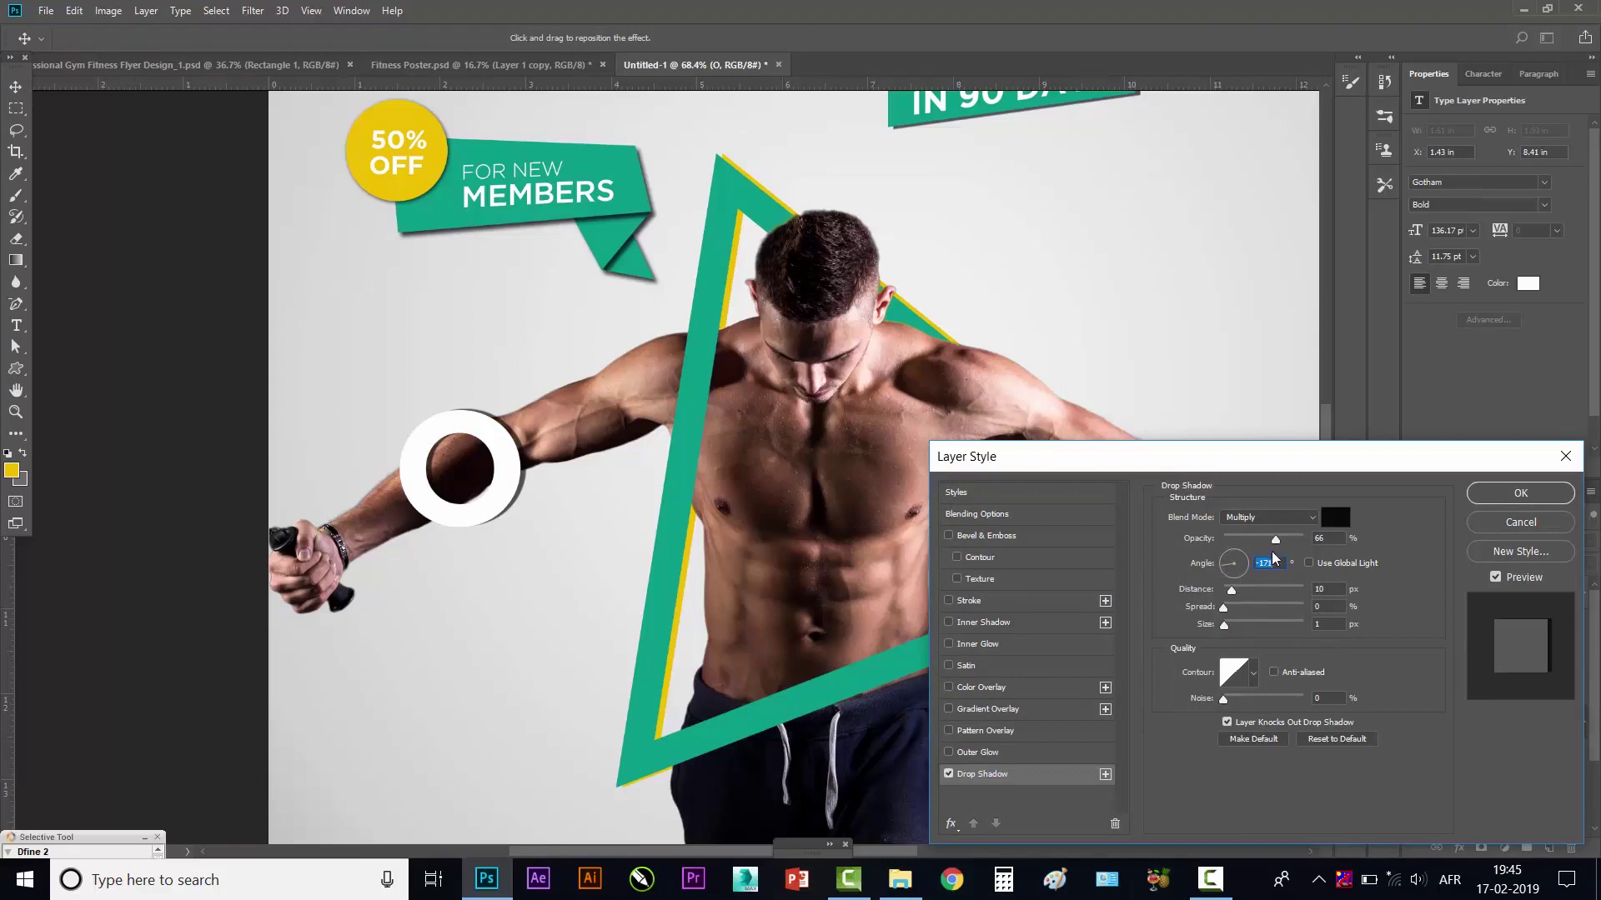
left_click_drag(1276, 539, 1292, 539)
left_click_drag(1231, 596, 1233, 625)
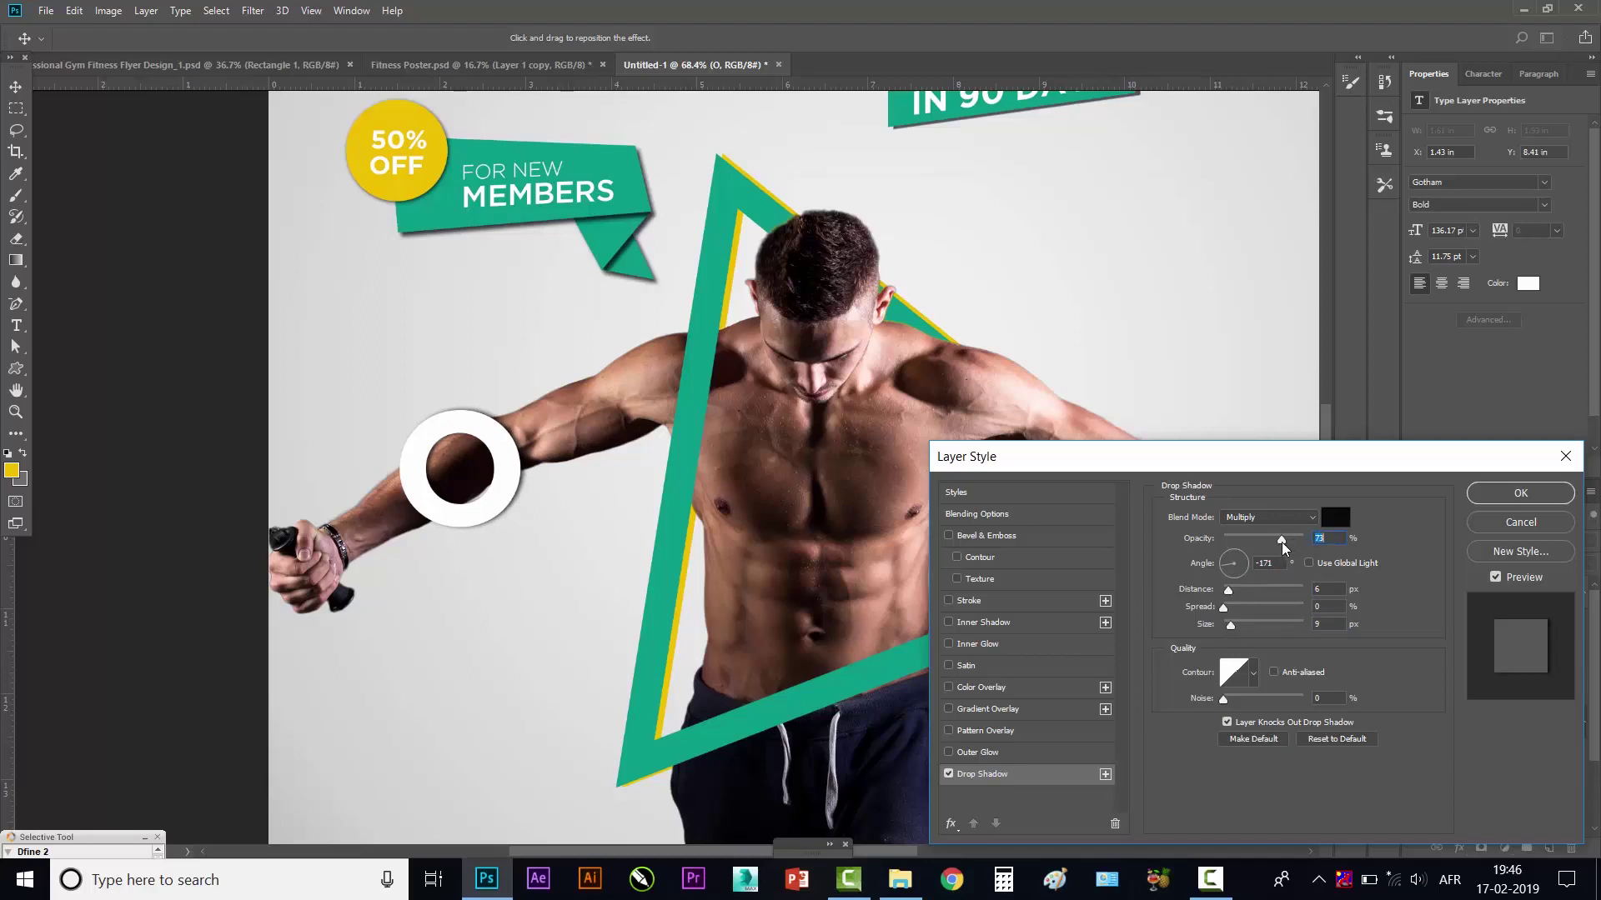
left_click(1521, 493)
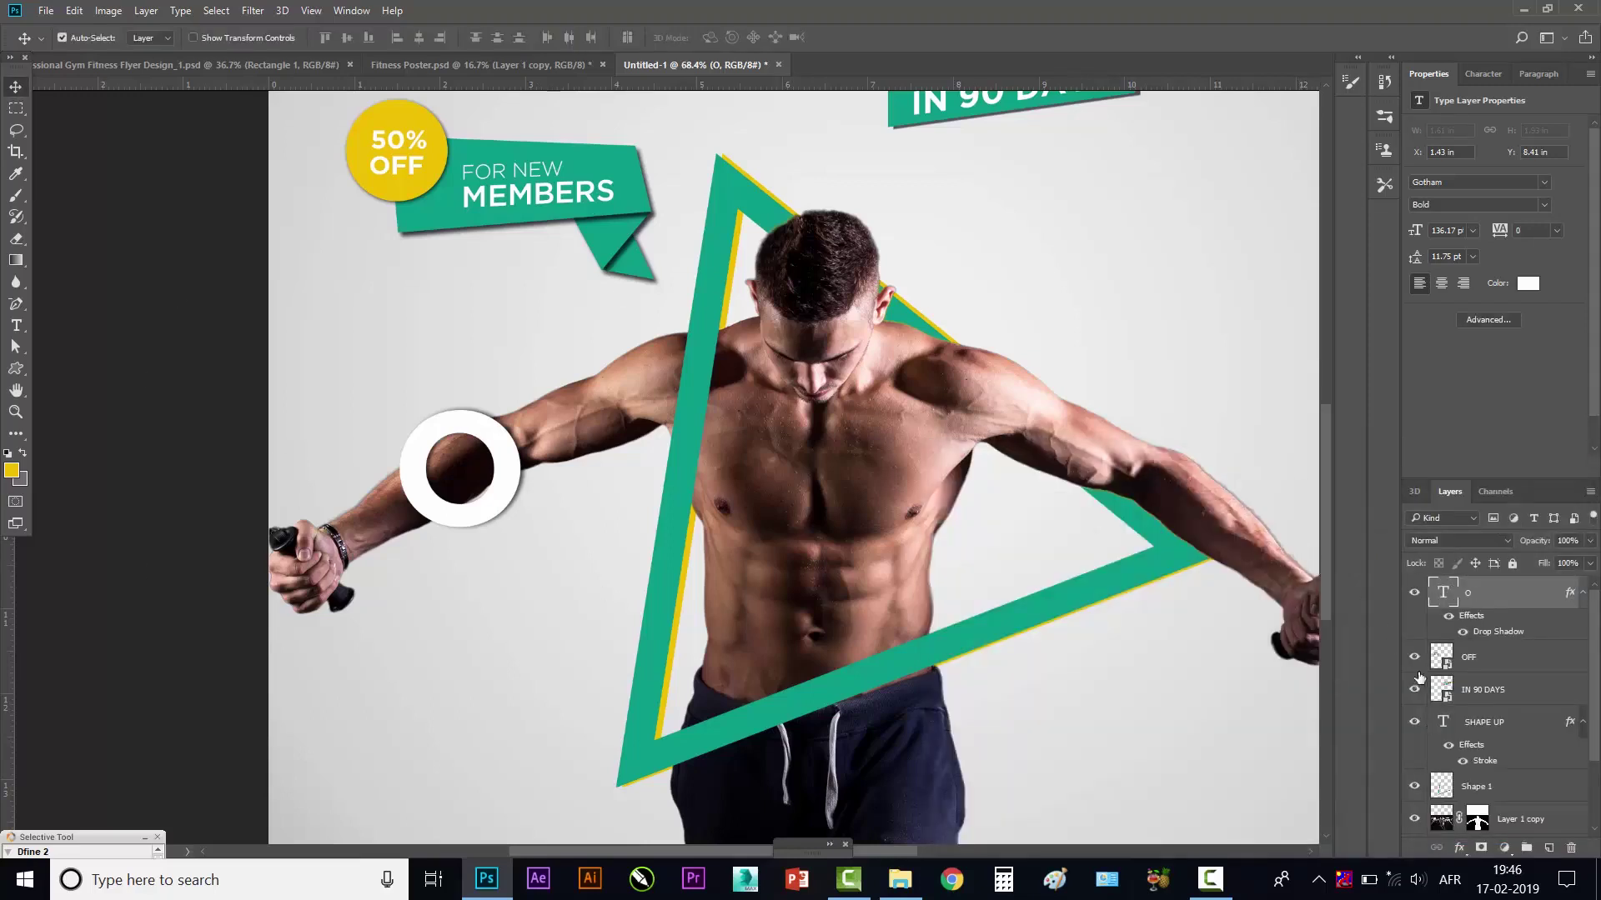
left_click(1476, 822, "ctrl")
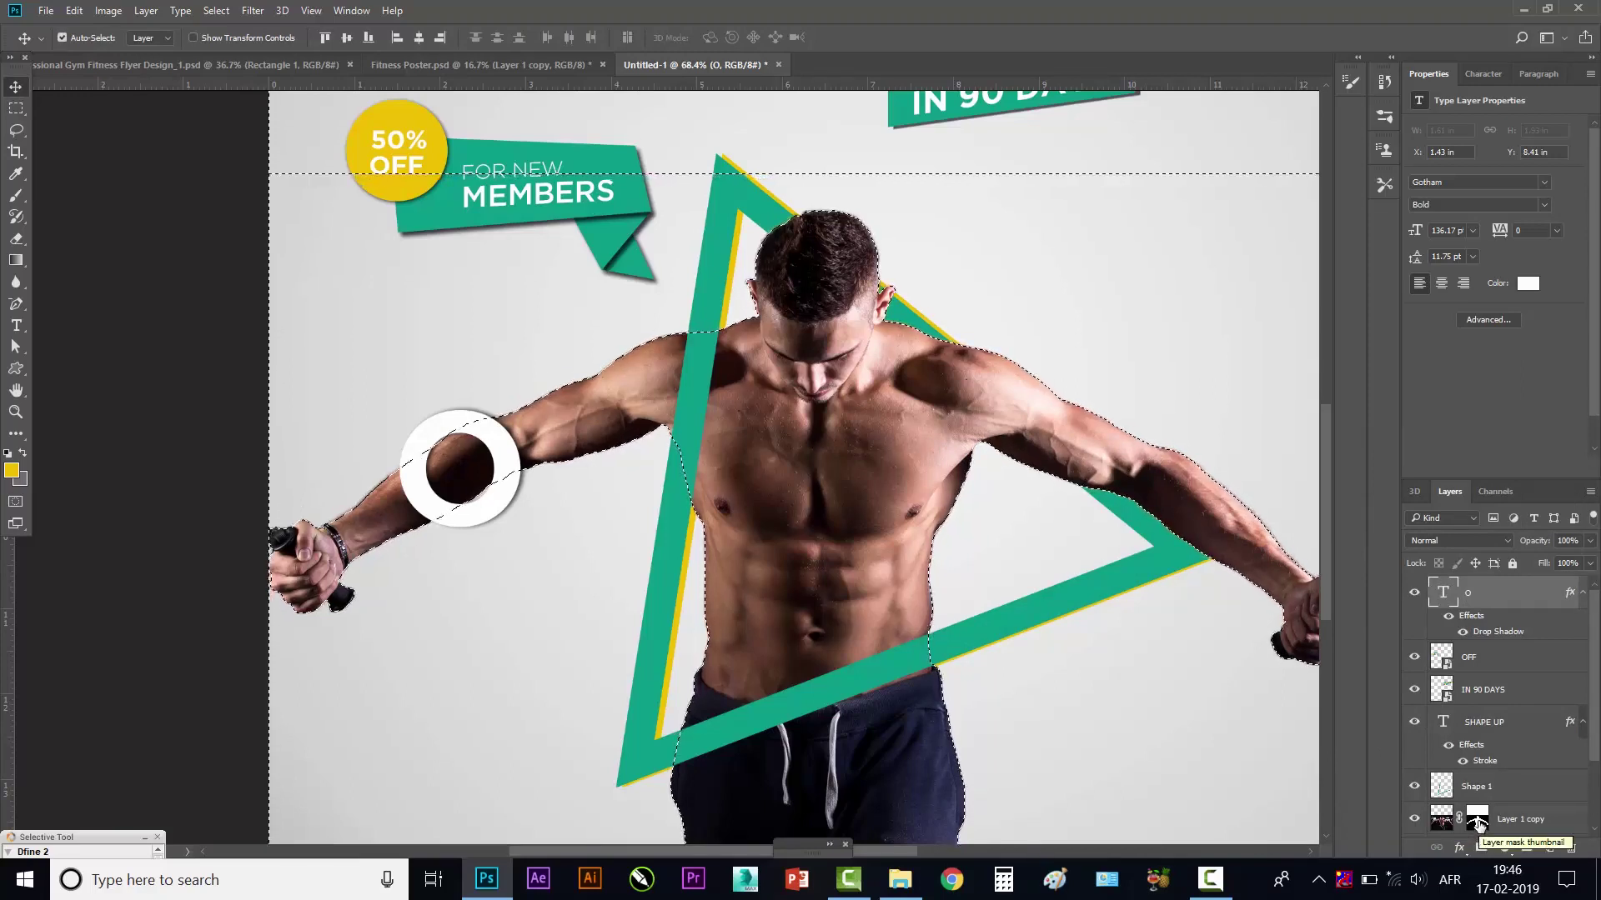
- Rasterize the ring's layer style and erase it where it crosses the athlete's arm, then deselect
key("ctrl")
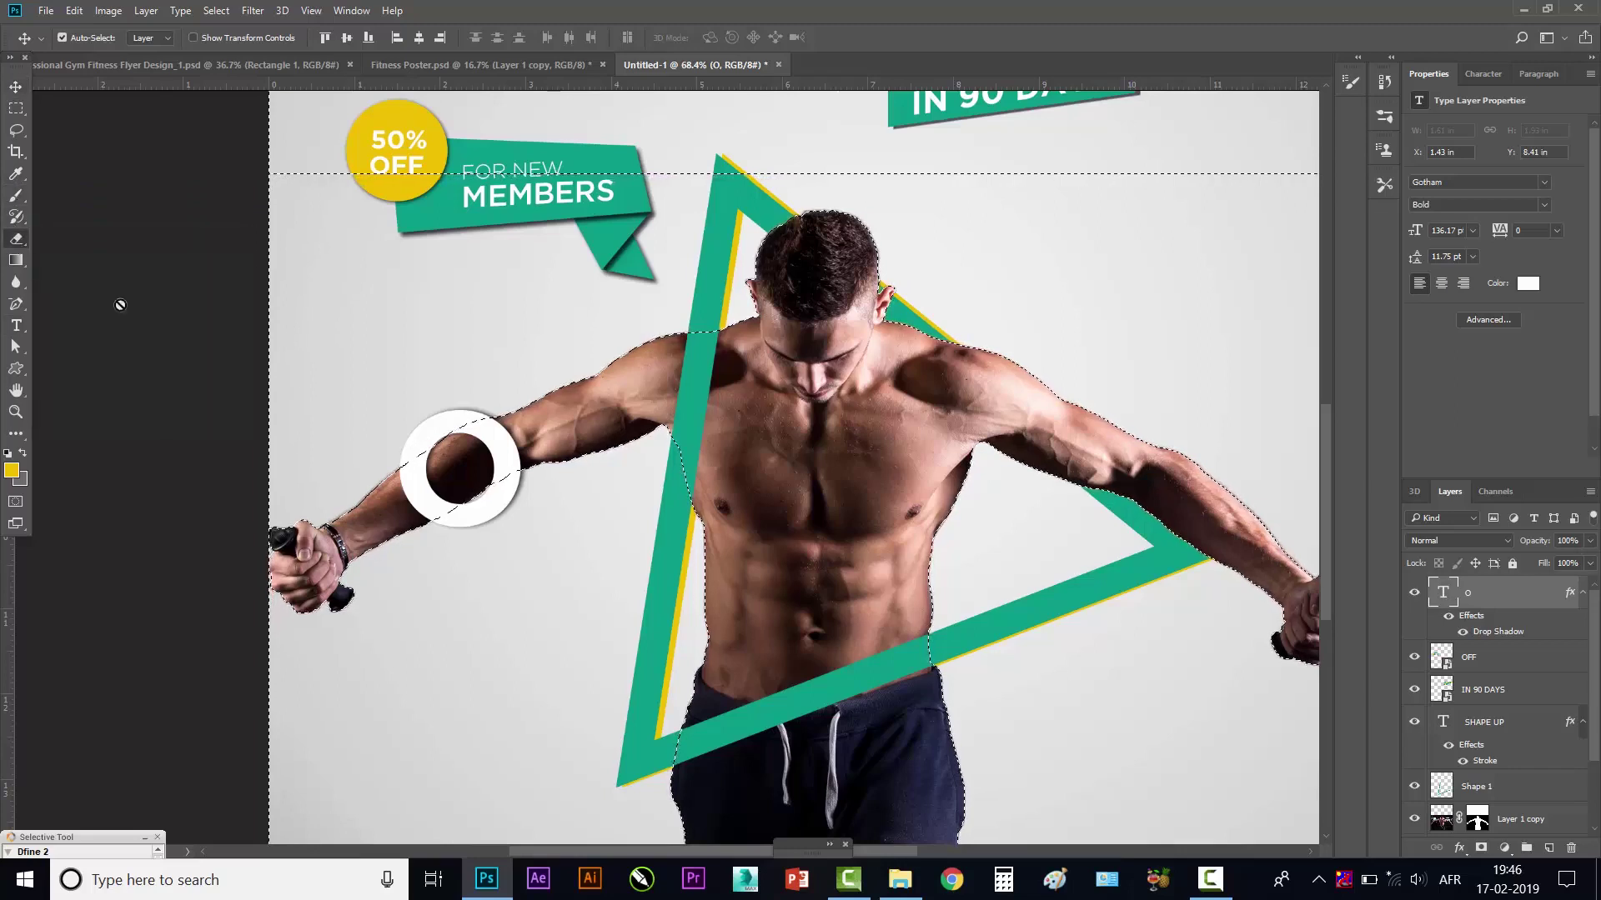
key("e")
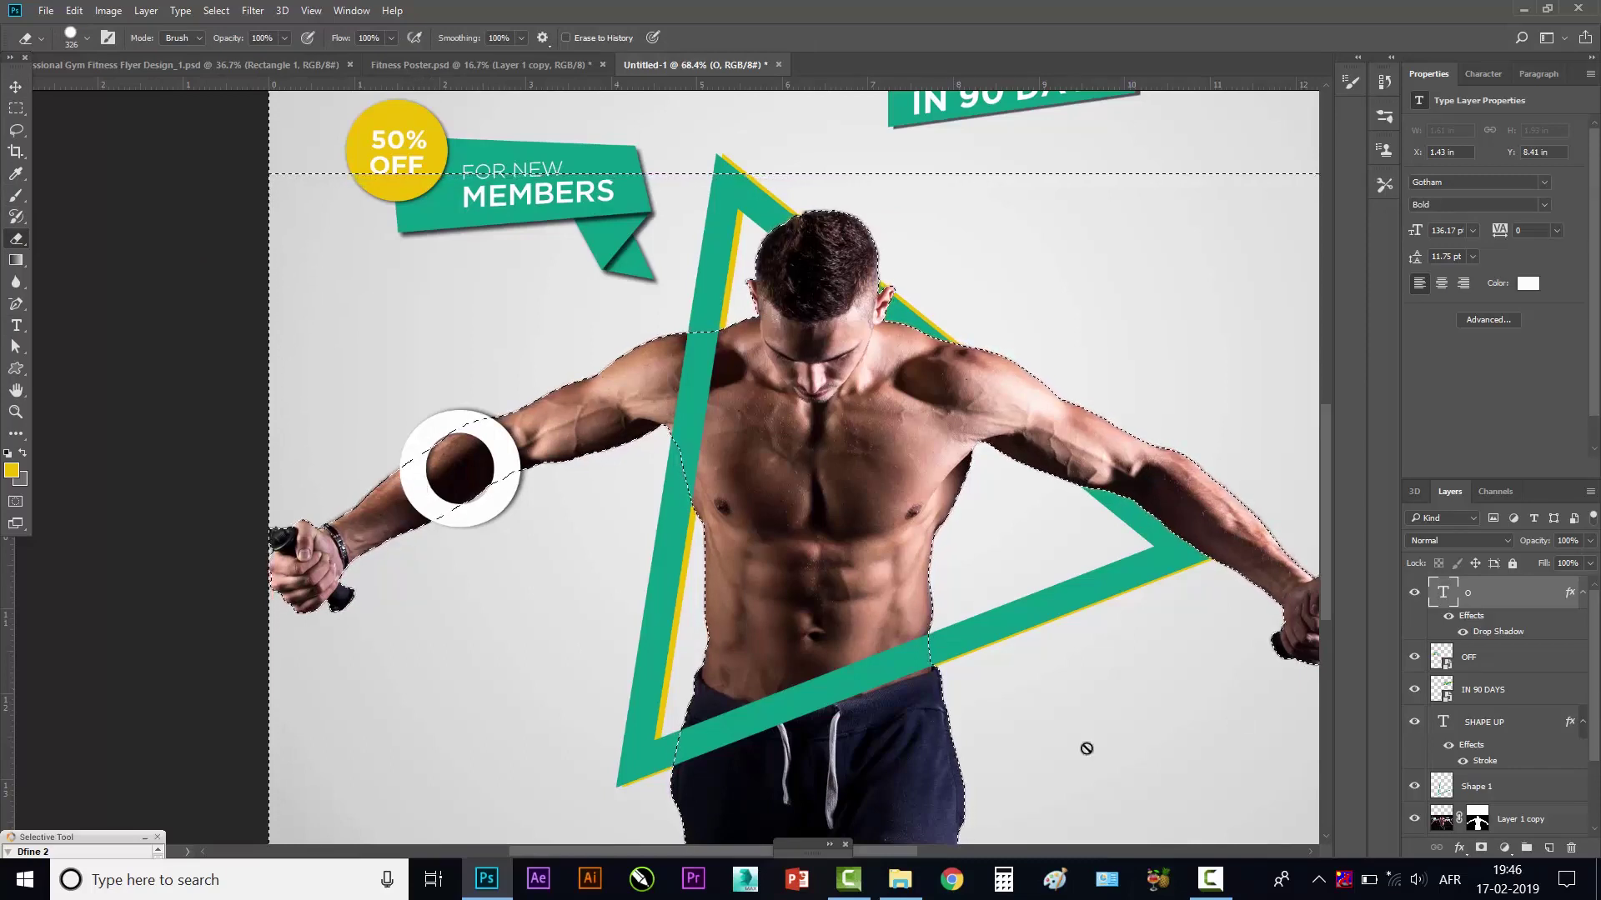
right_click(1482, 600)
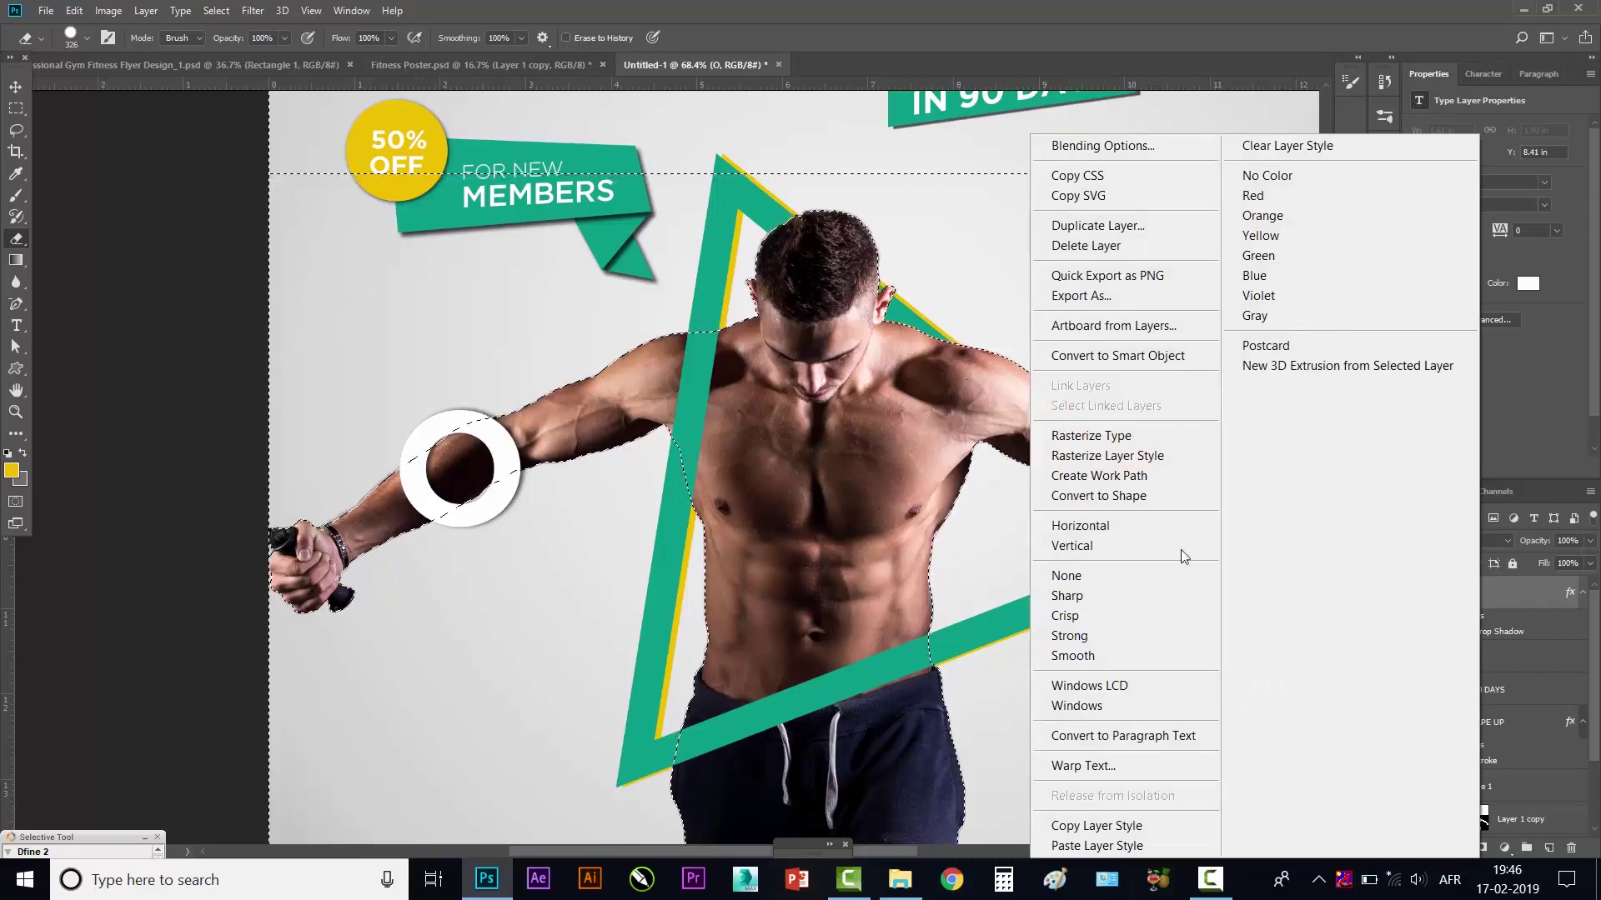
left_click(1109, 456)
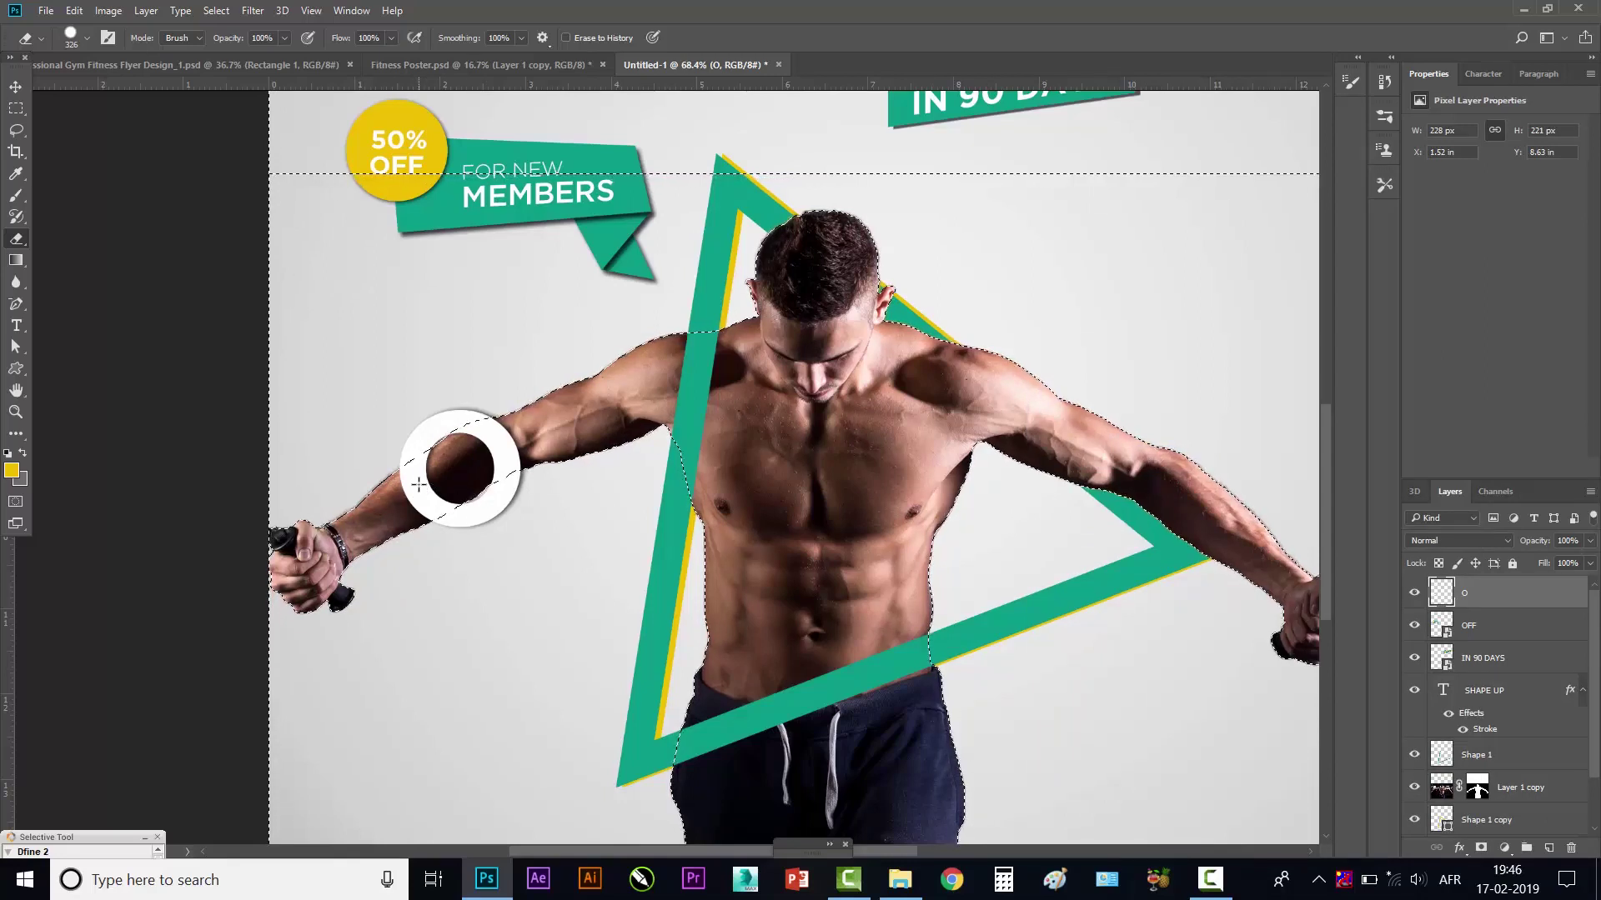
left_click_drag(418, 484, 421, 475)
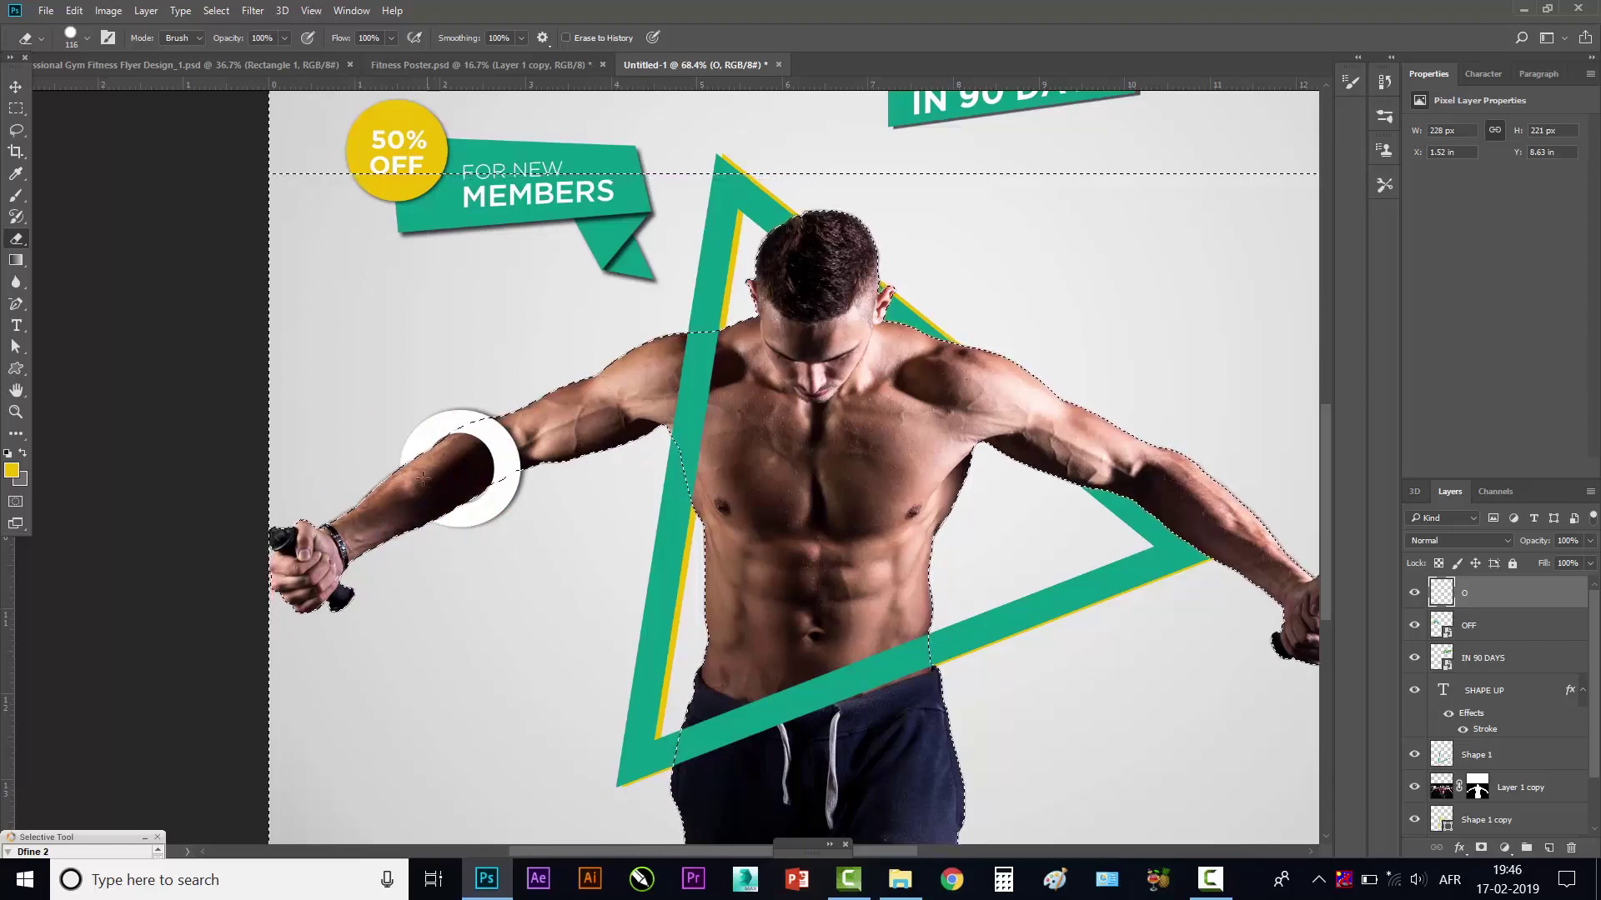
key("ctrl+d")
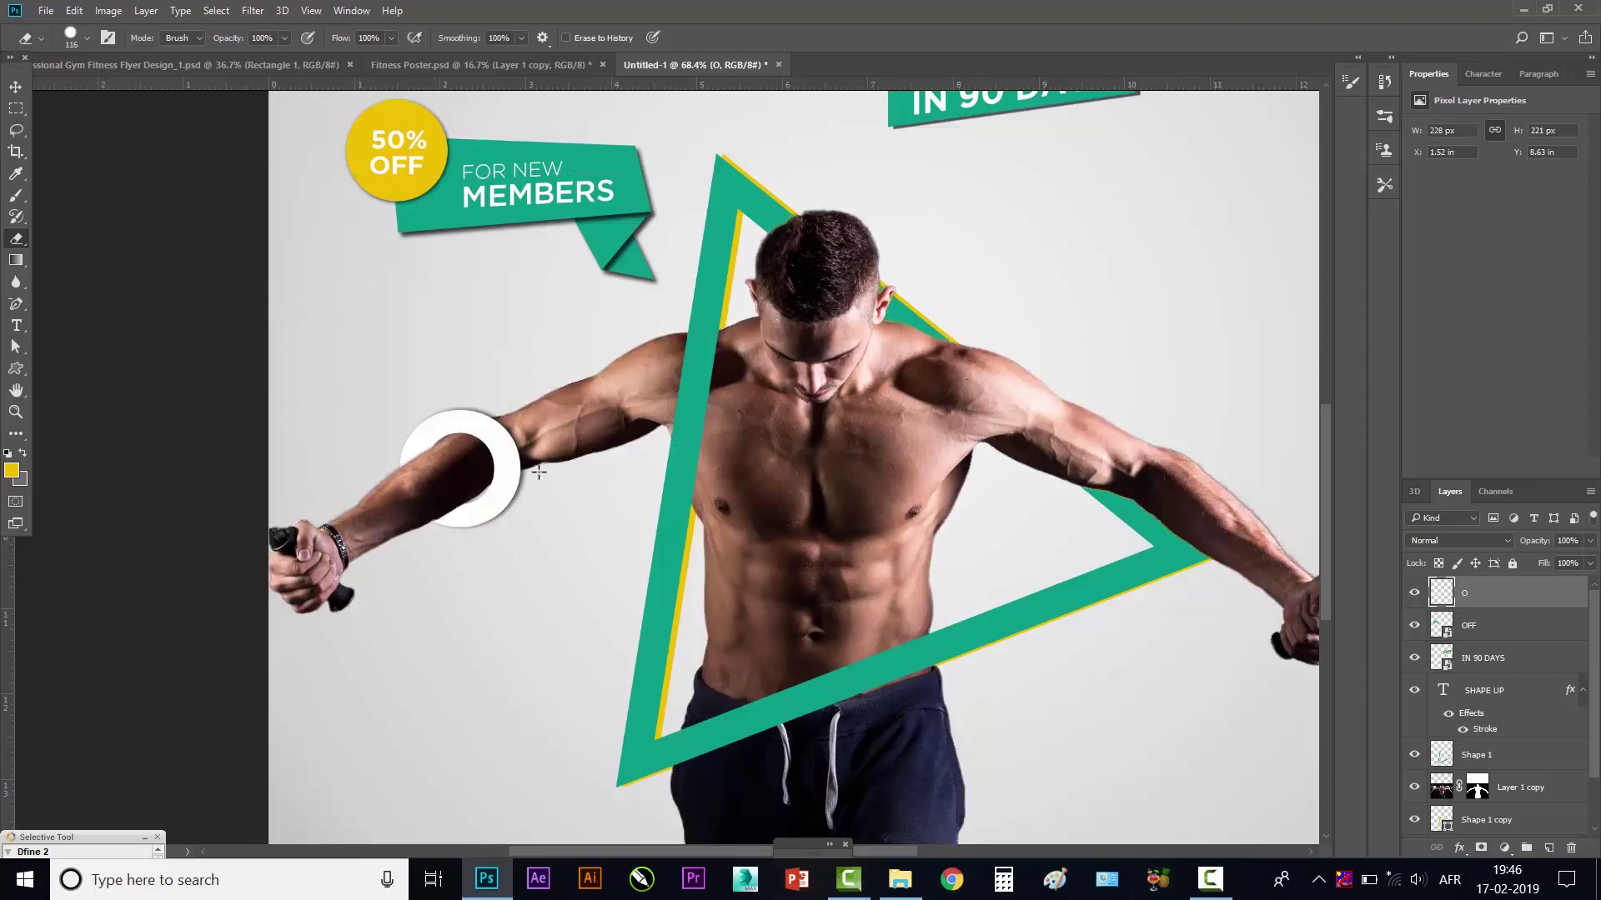
left_click(16, 86)
left_click(129, 297)
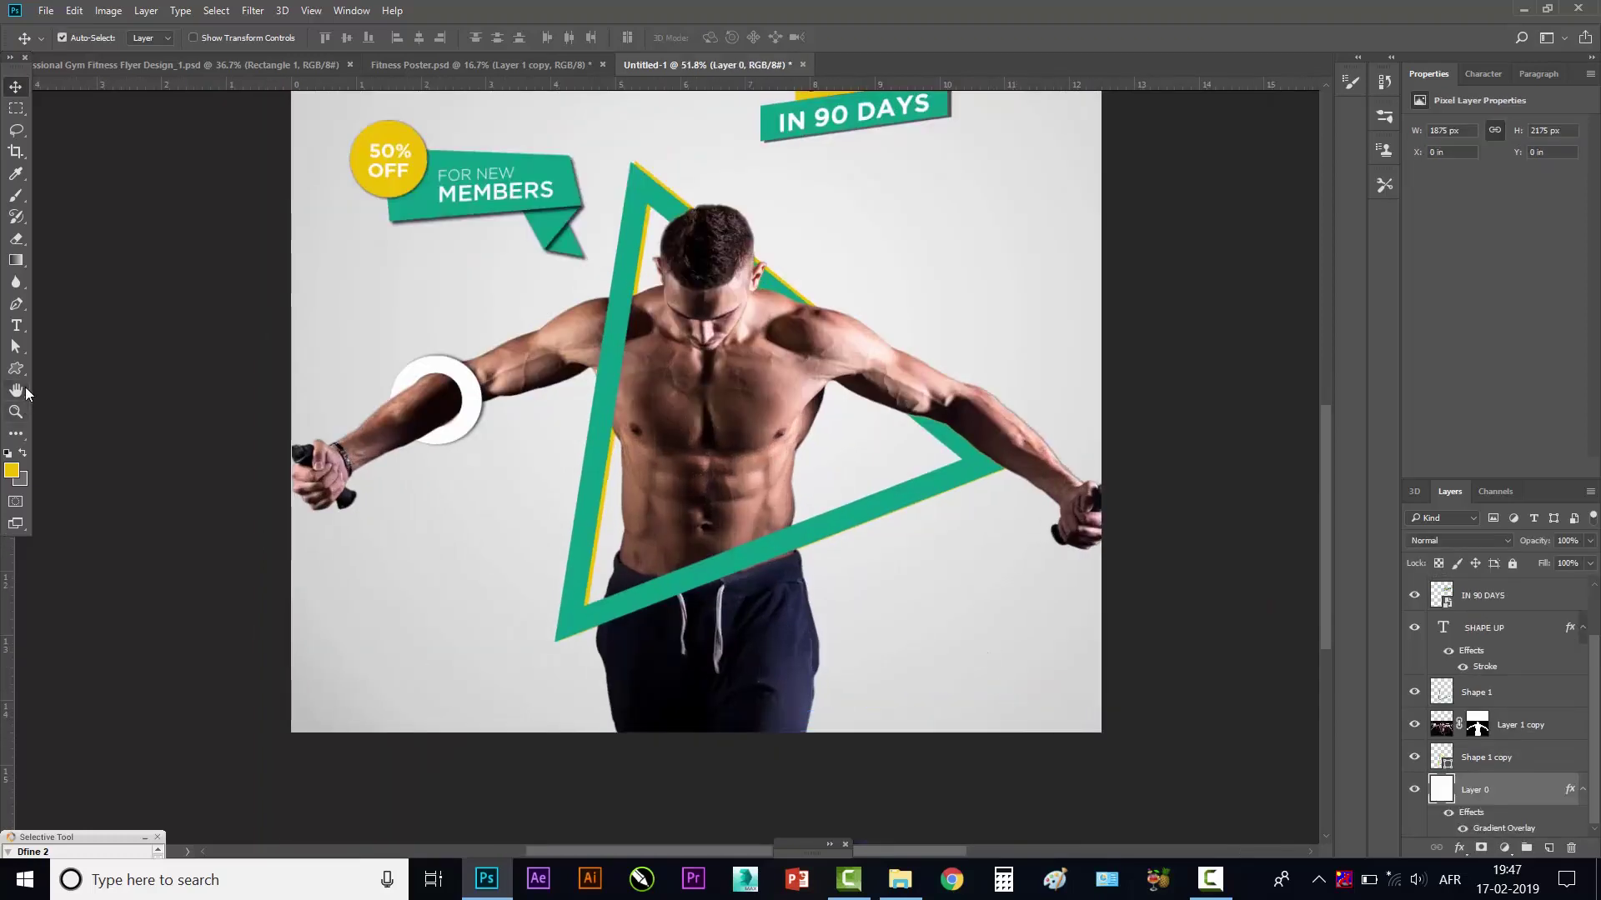
- Draw a wide rectangle across the bottom of the poster over the athlete's shorts
key("u")
right_click(16, 434)
left_click(100, 672)
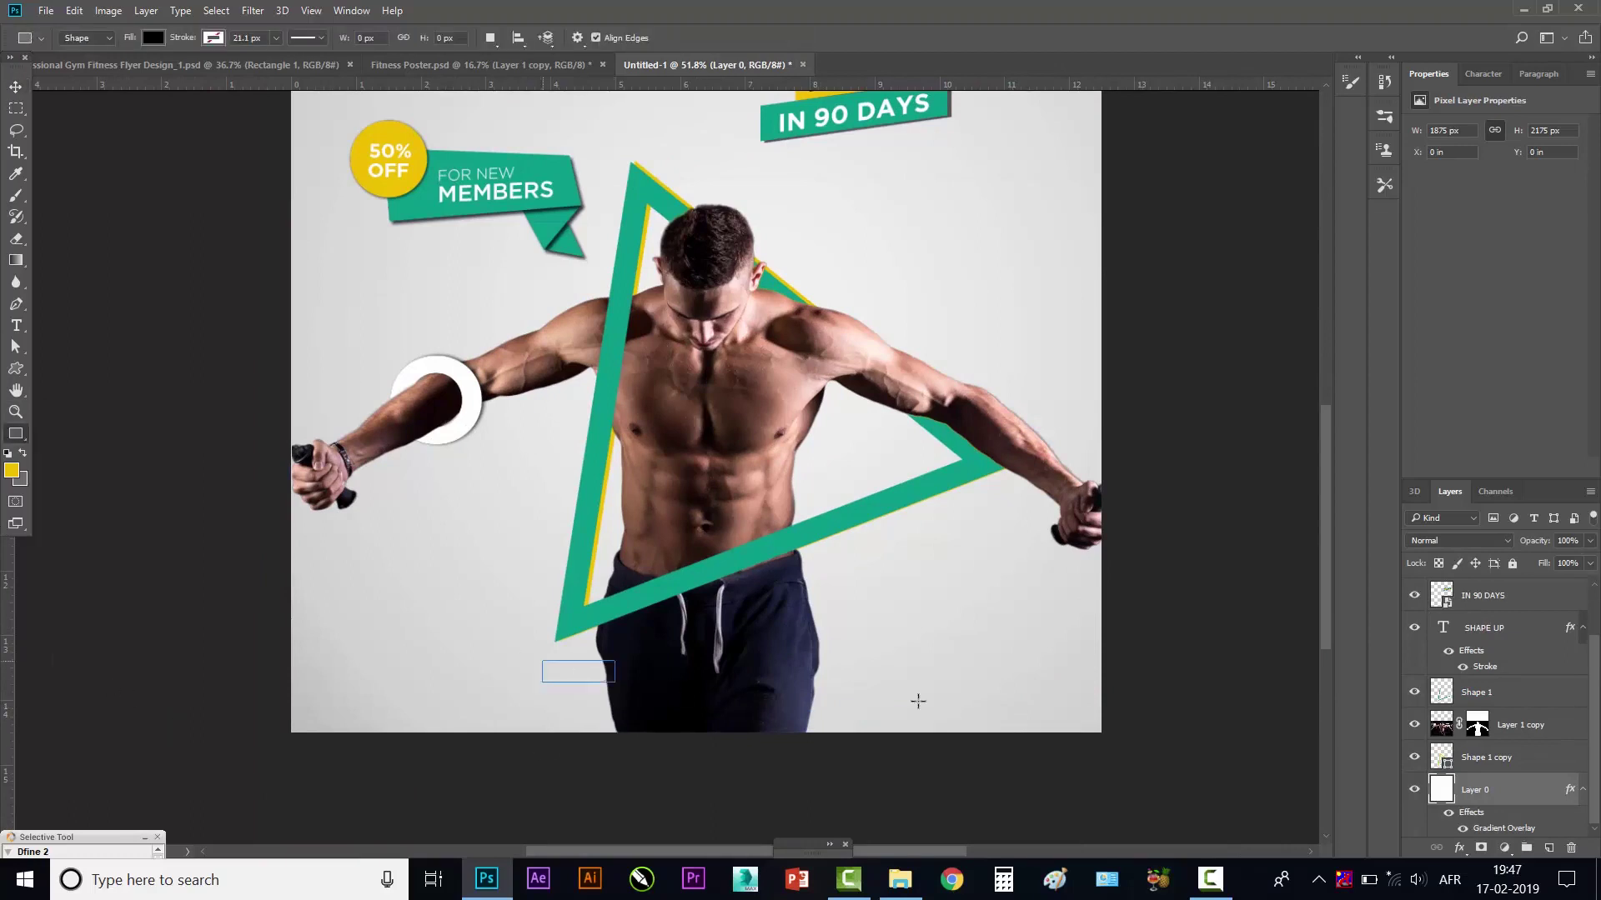
left_click_drag(542, 661, 1032, 706)
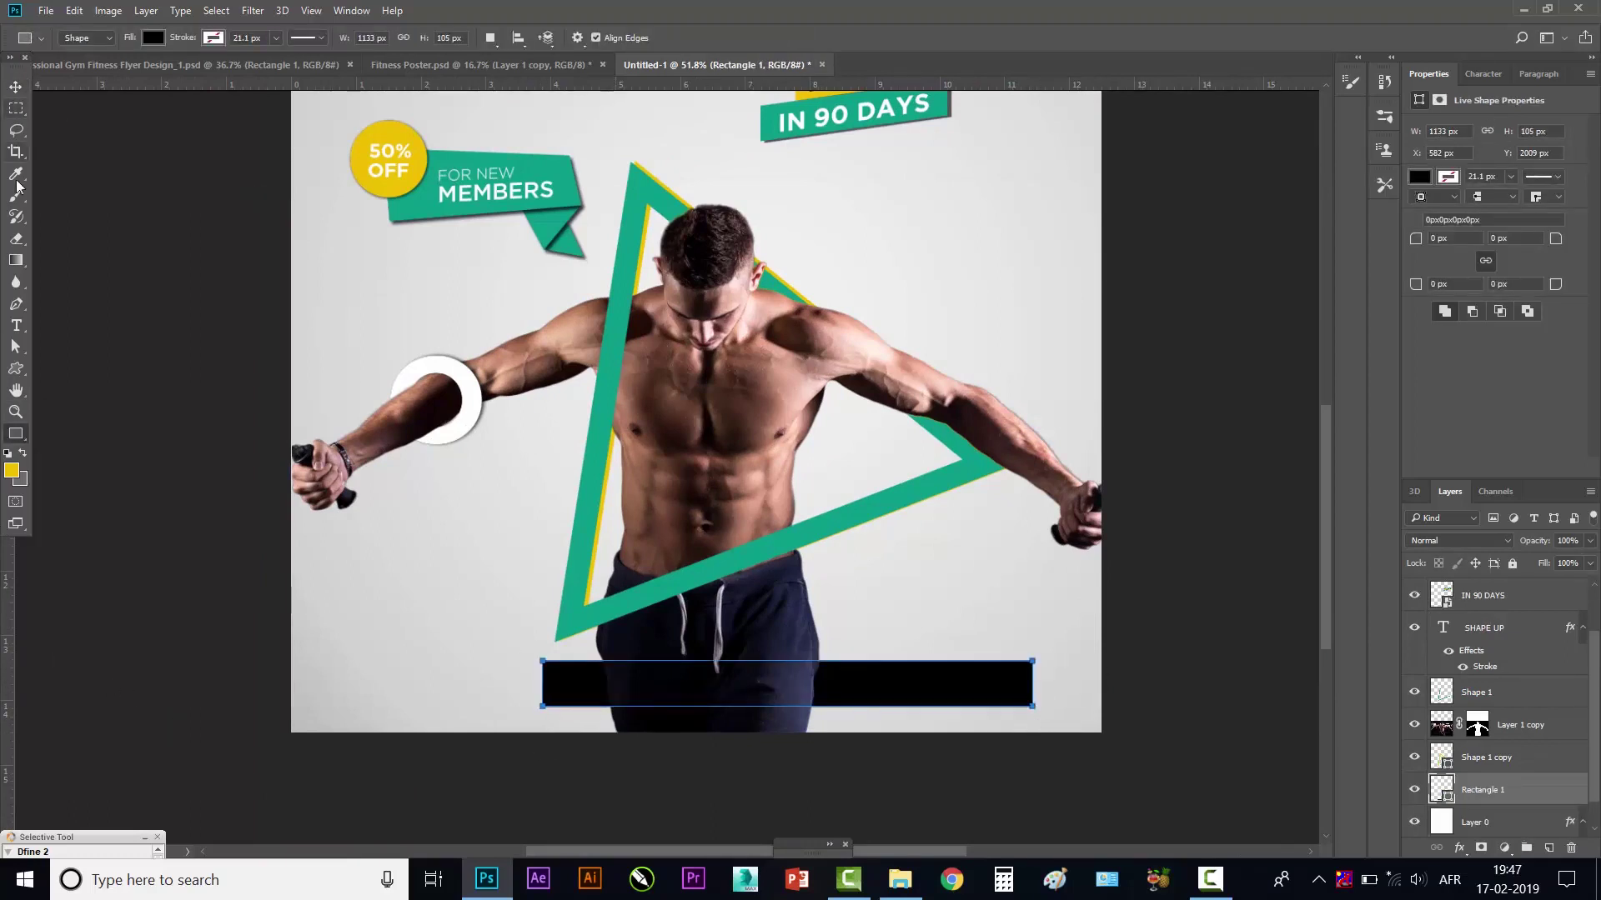
- Fill the bar with the triangle edge's yellow (efbf01), sampled with the eyedropper
double_click(1450, 802)
left_click(396, 137)
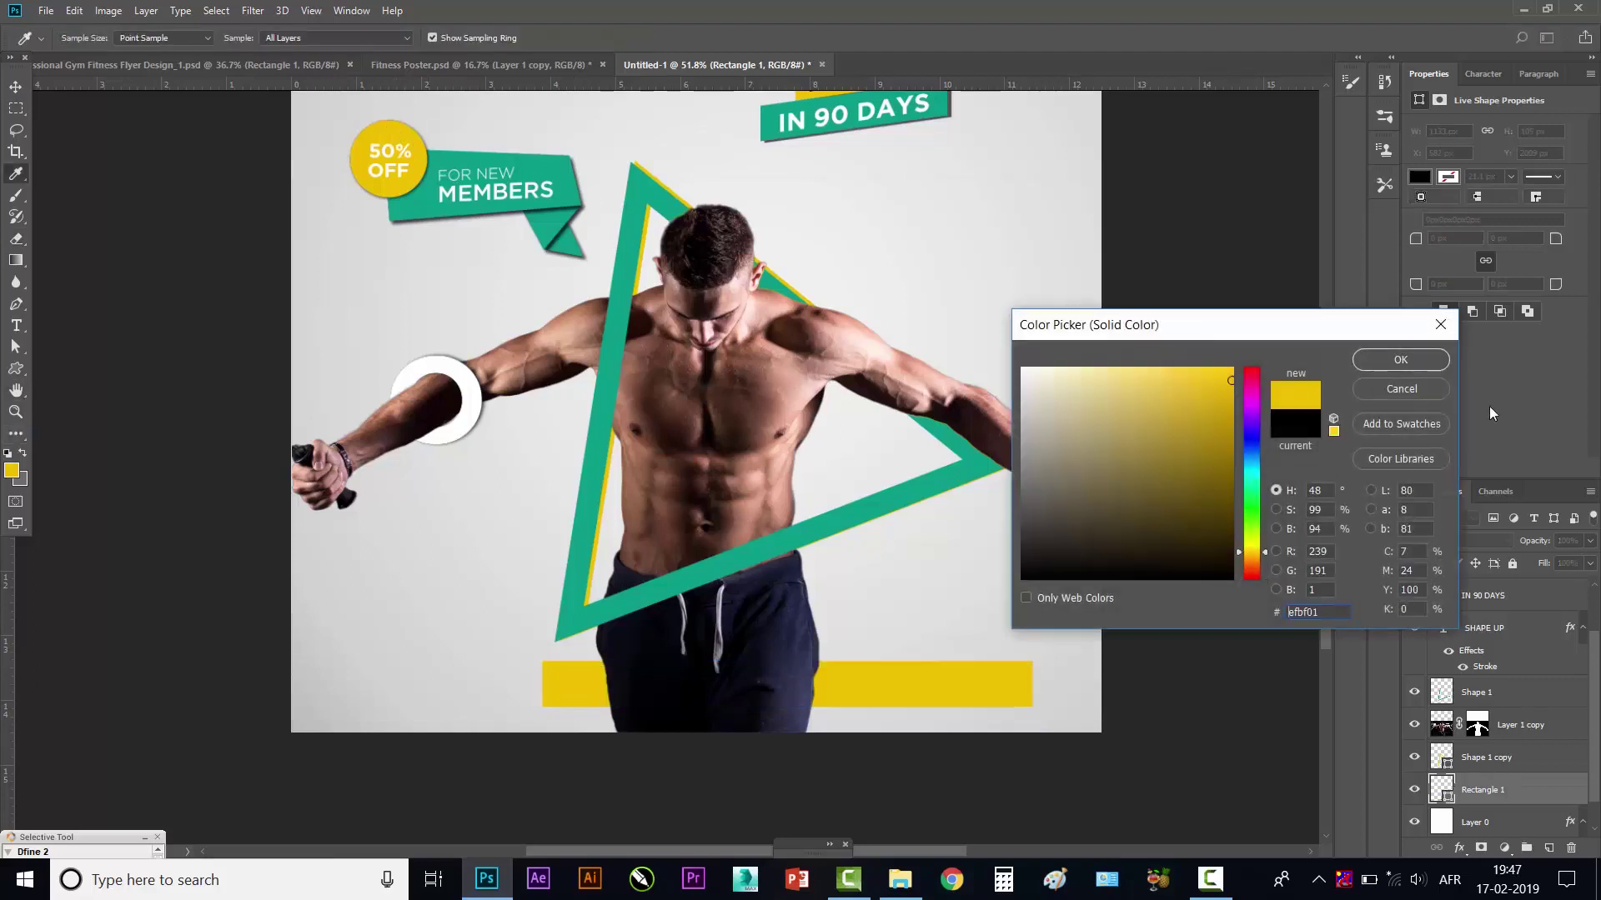
left_click(1401, 359)
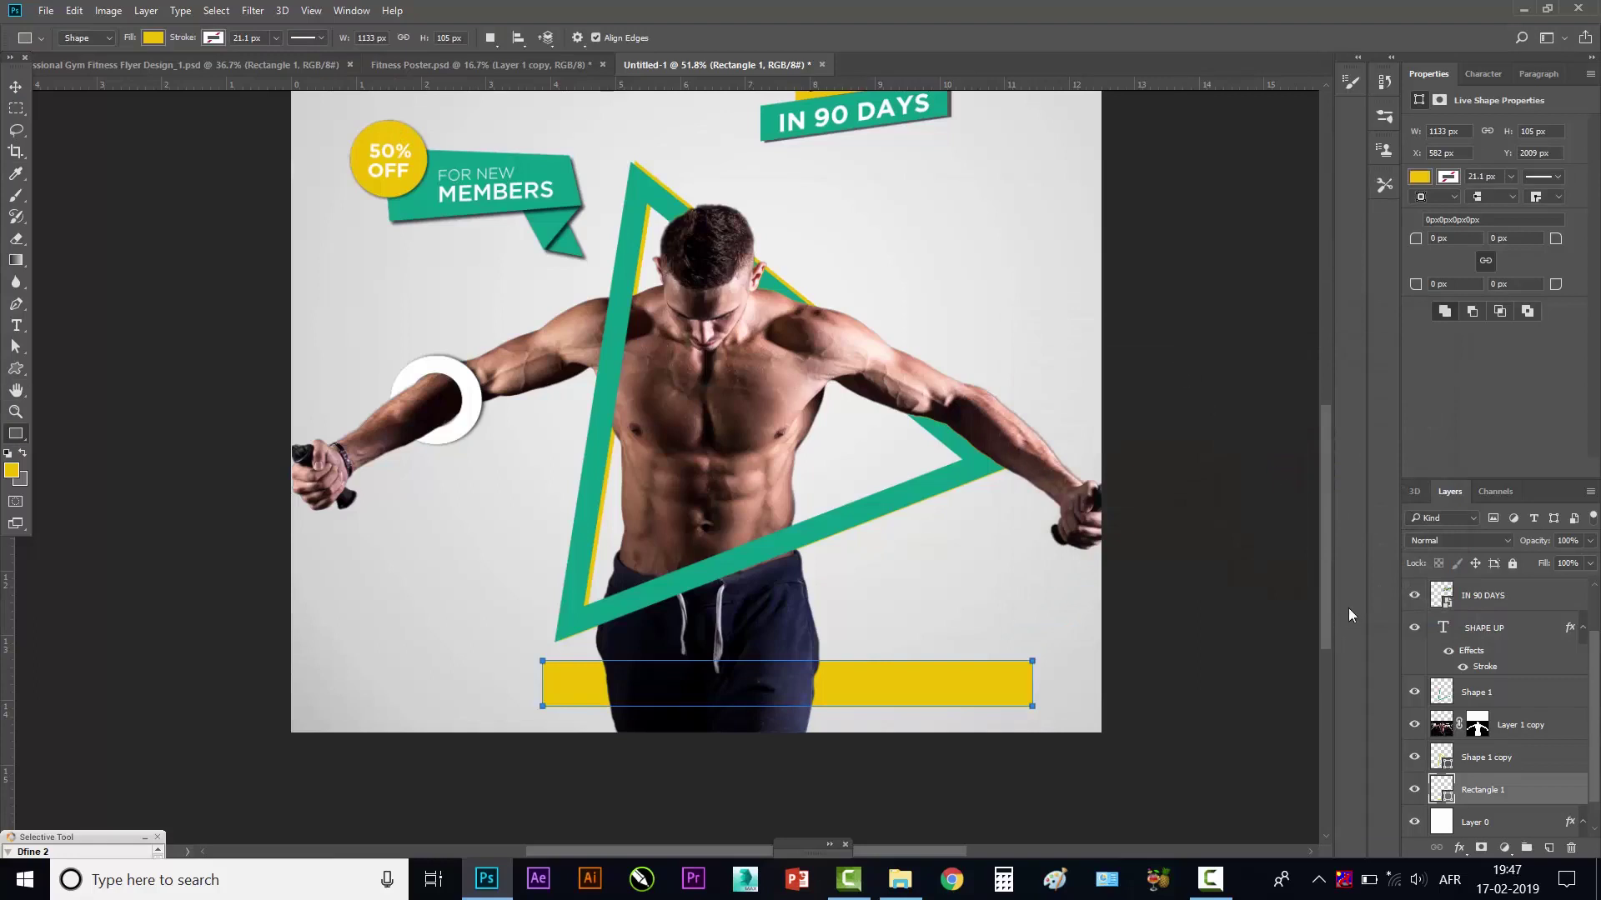
key("ctrl+z")
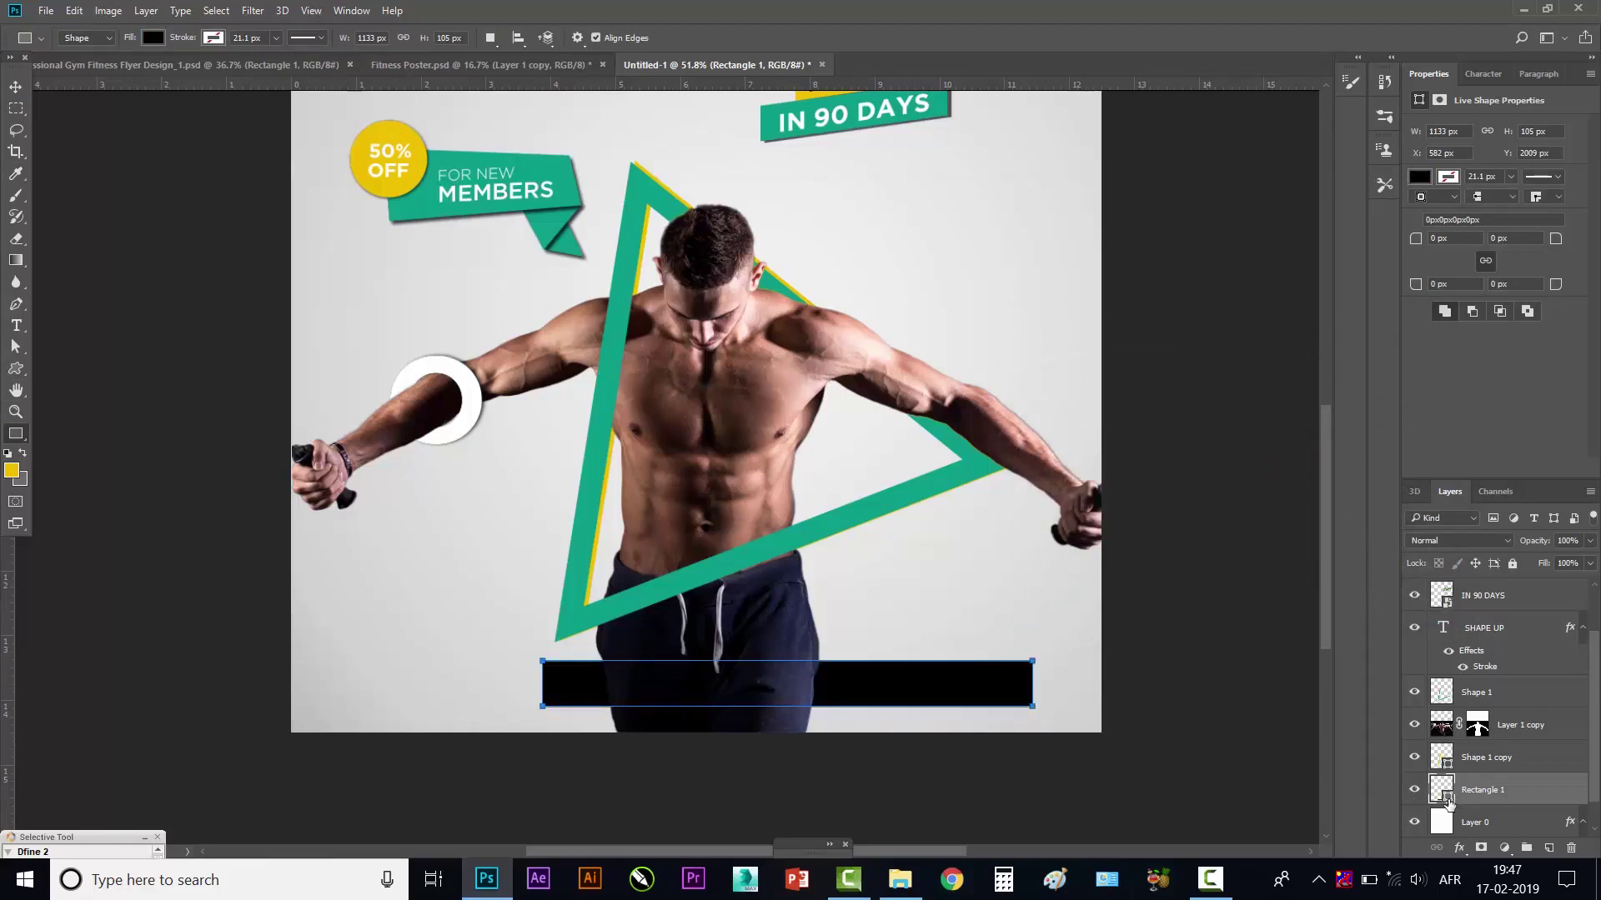
double_click(1448, 802)
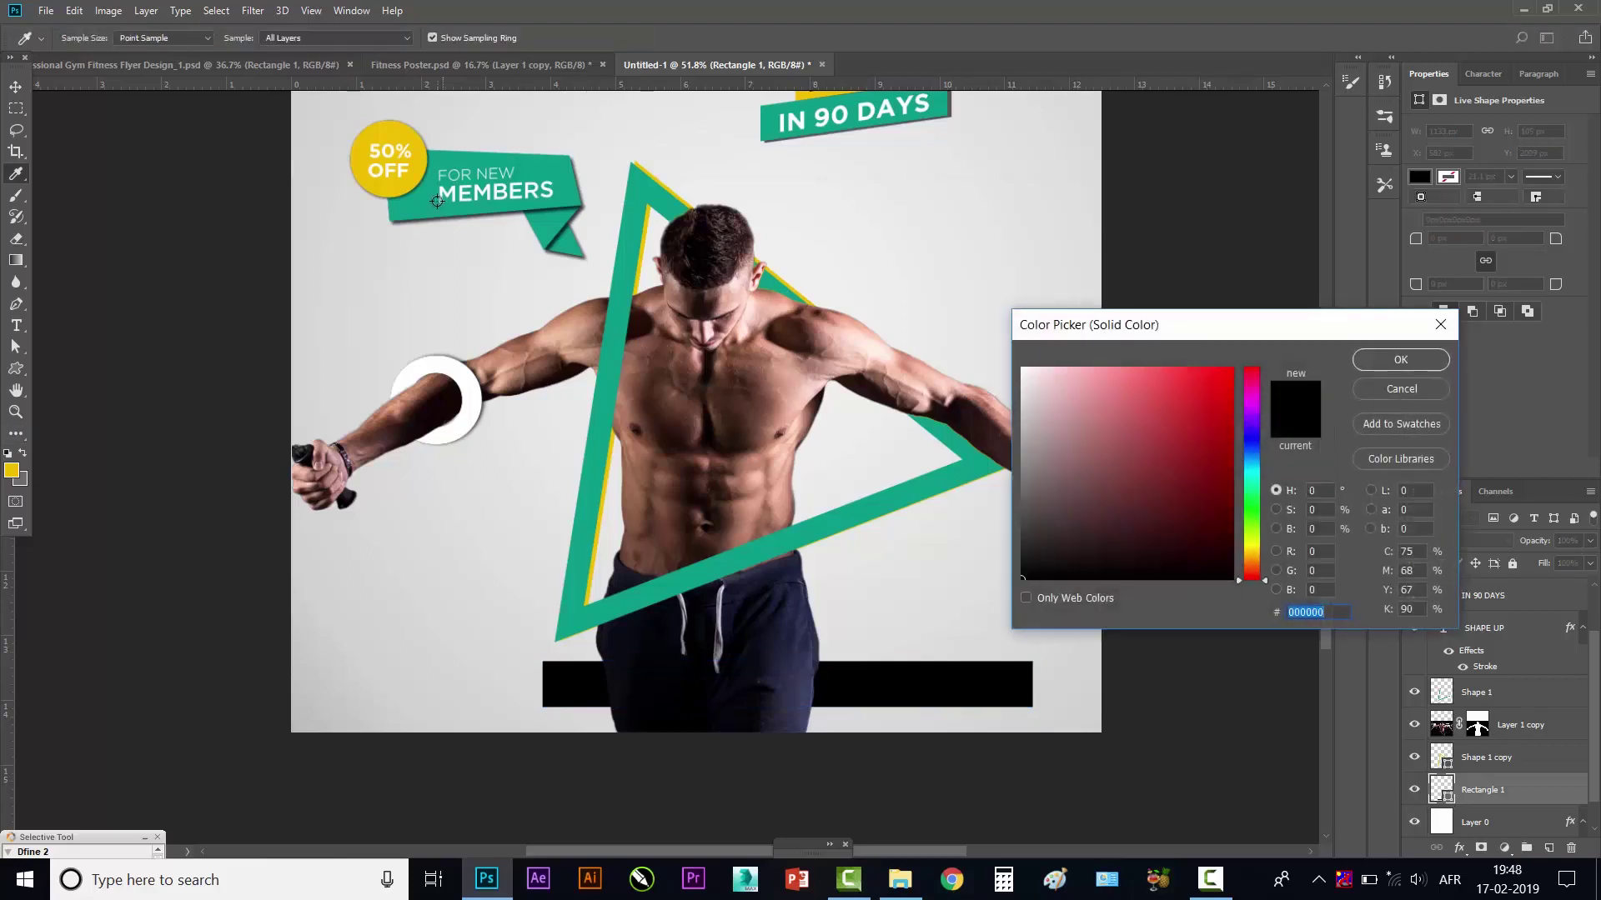
left_click(417, 161)
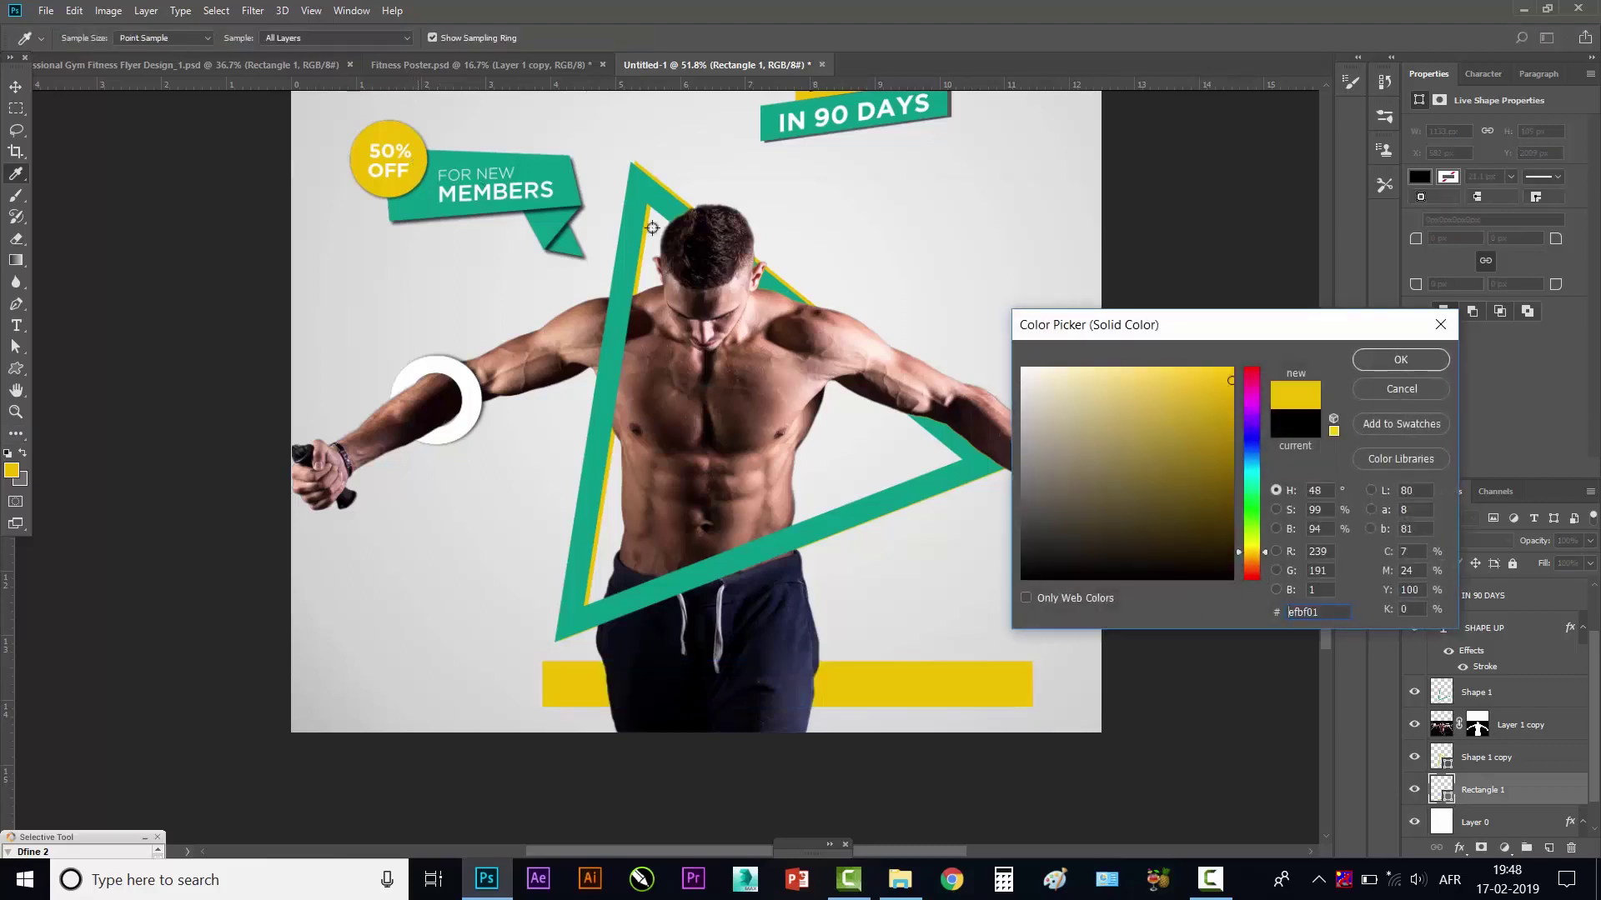
left_click(1401, 359)
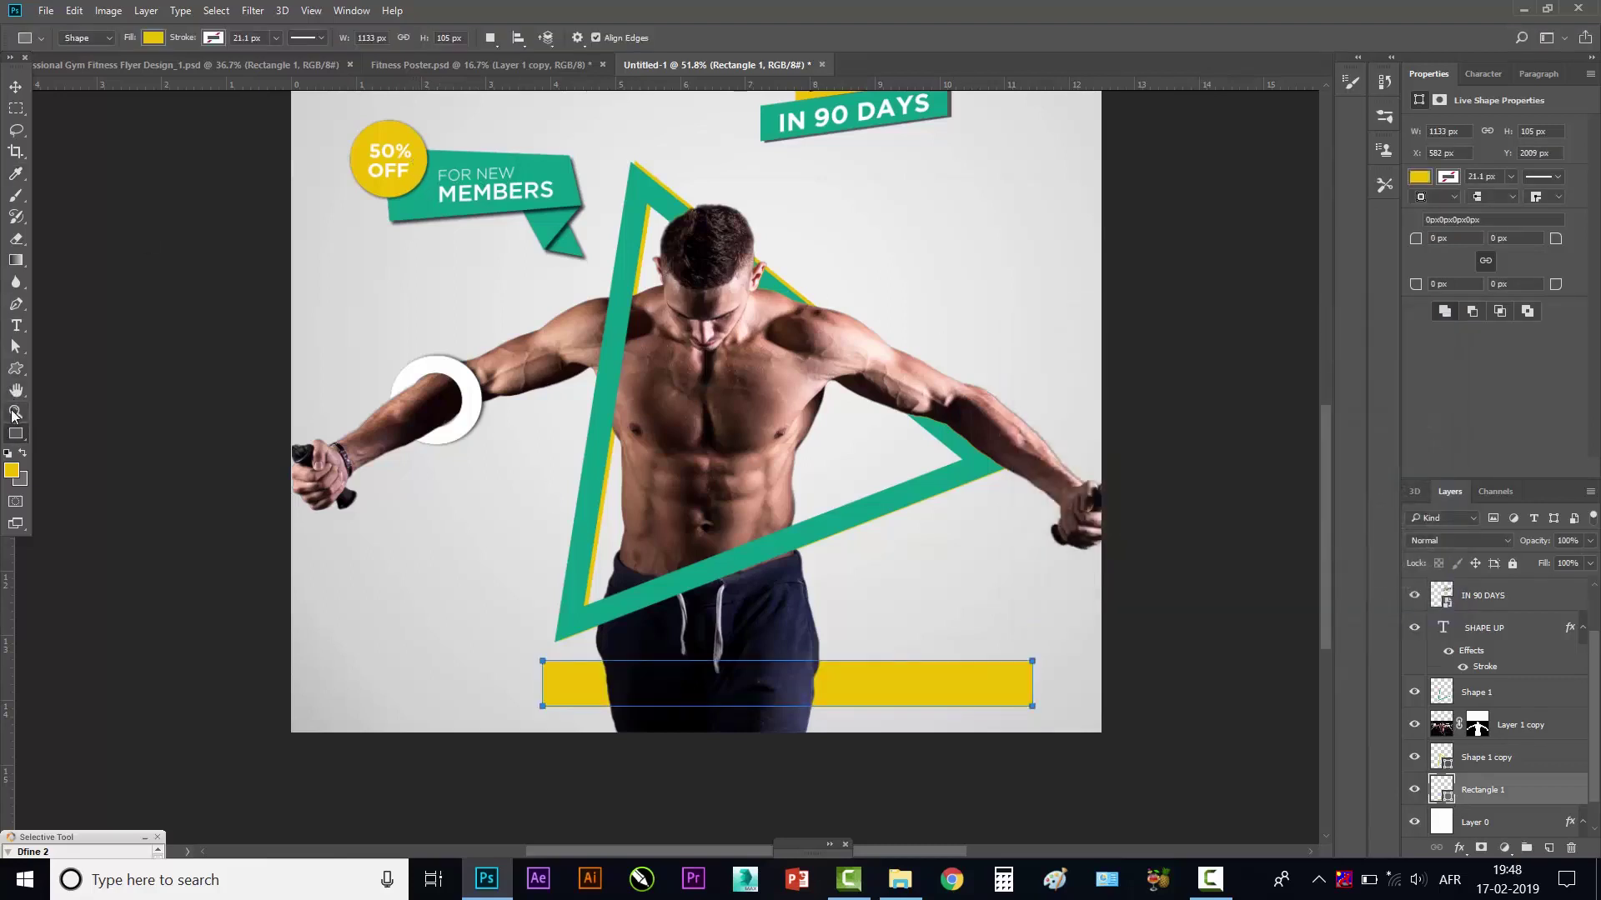
left_click(16, 347)
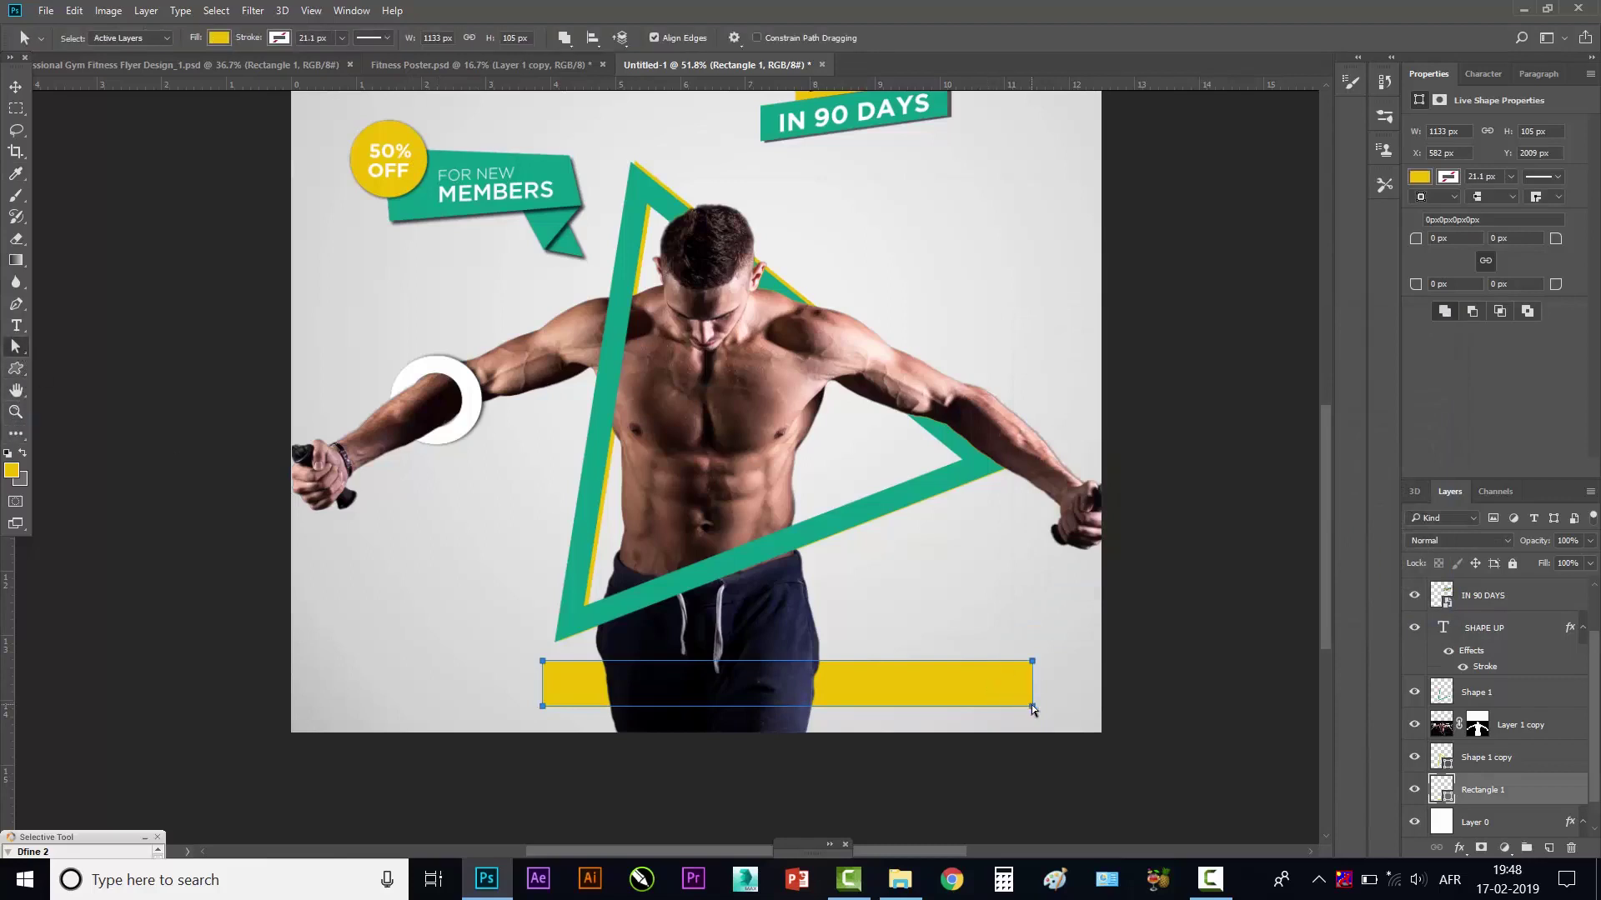
- Drag the bar's corners out to the poster's bottom and right edges, raising the top-left beside the shorts
left_click_drag(1032, 707, 1100, 733)
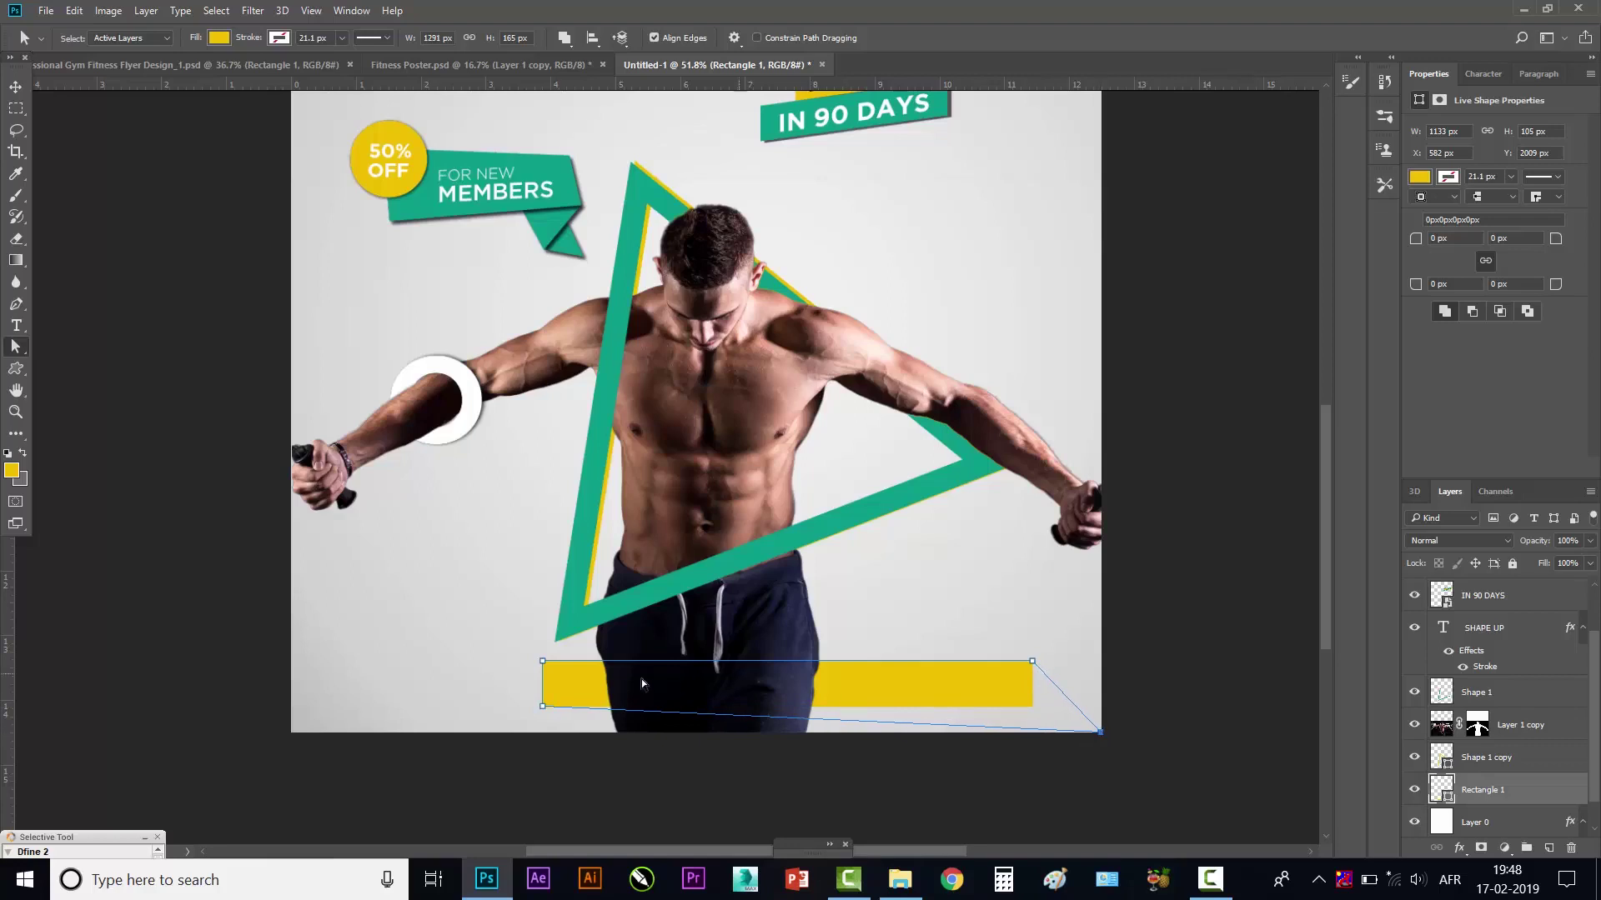
left_click_drag(543, 707, 613, 734)
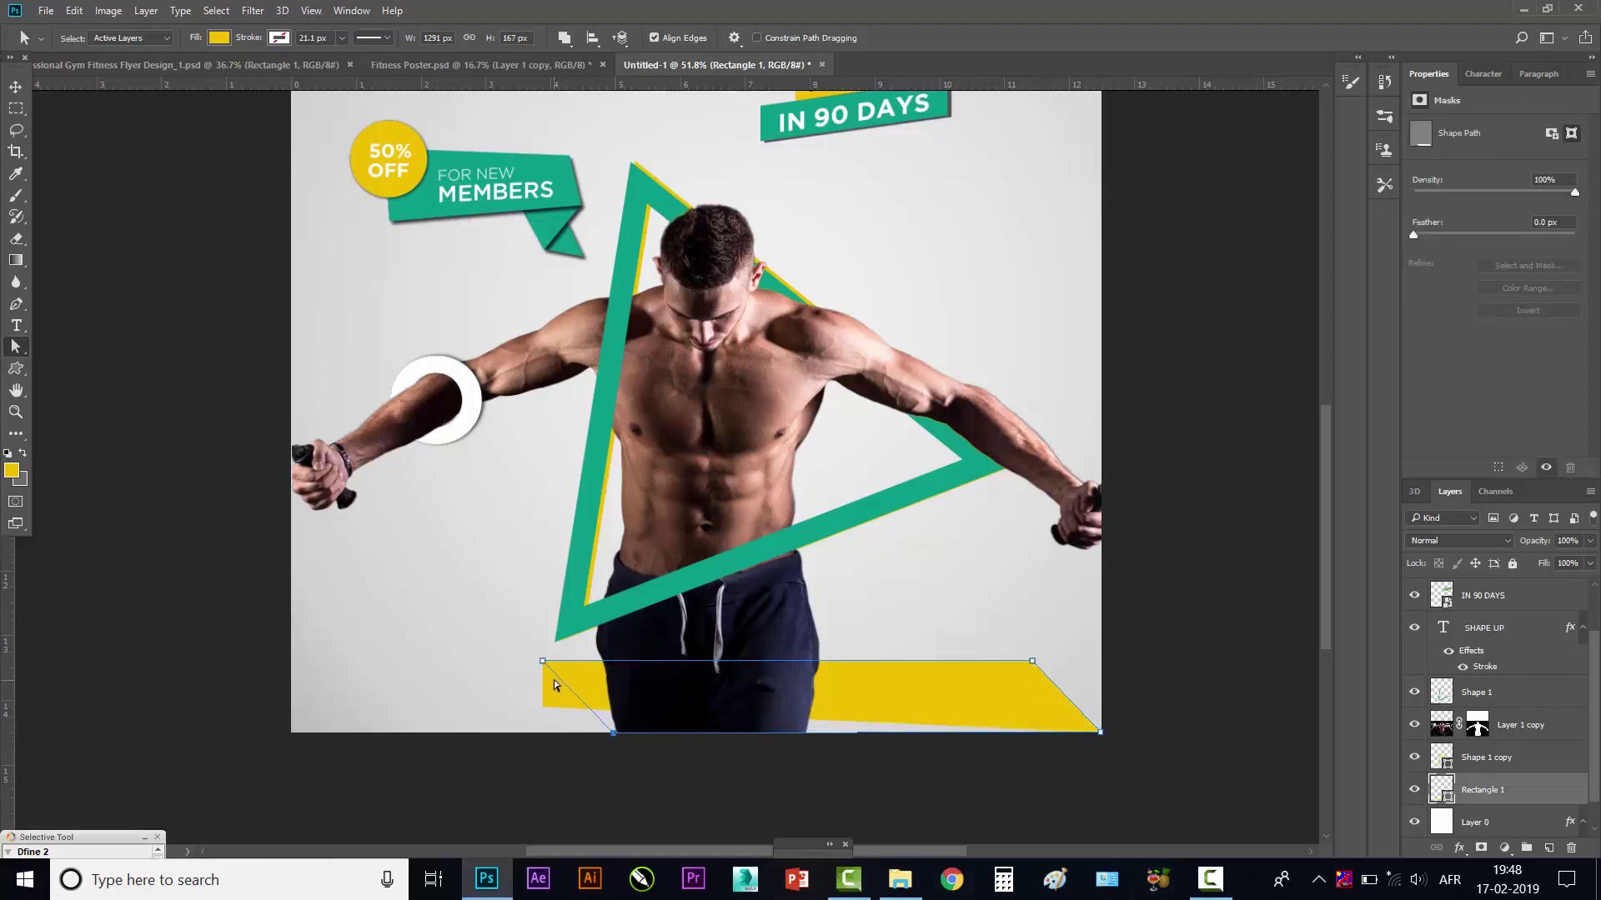
left_click_drag(1032, 663, 1101, 651)
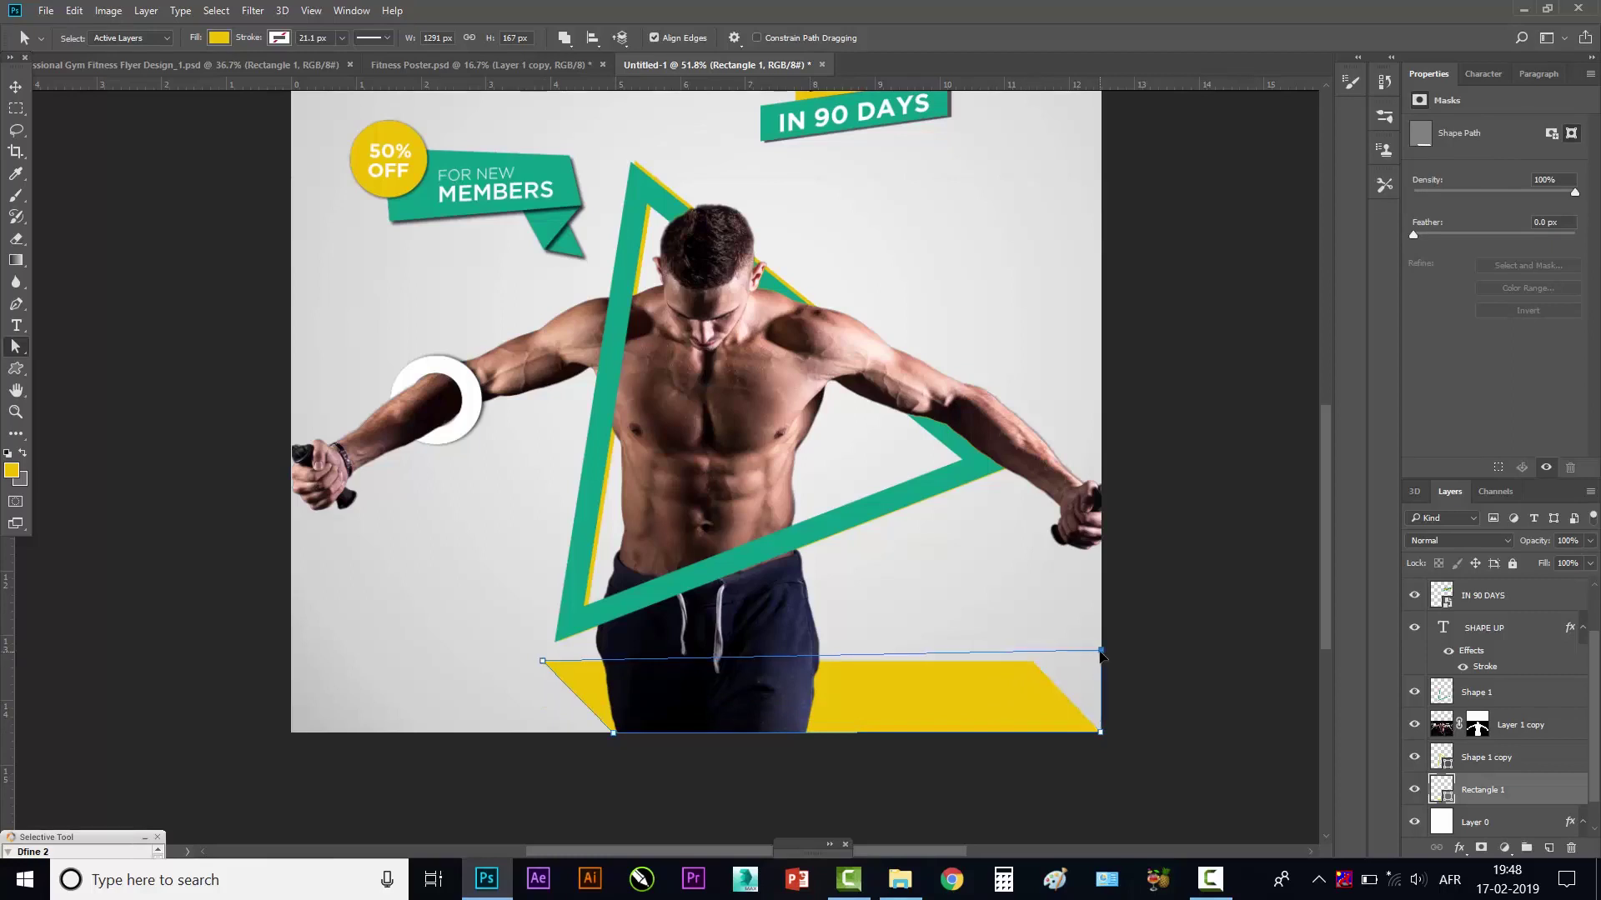
mouse_move(543, 661)
left_mouse_down()
mouse_move(877, 624)
mouse_move(849, 602)
left_mouse_up()
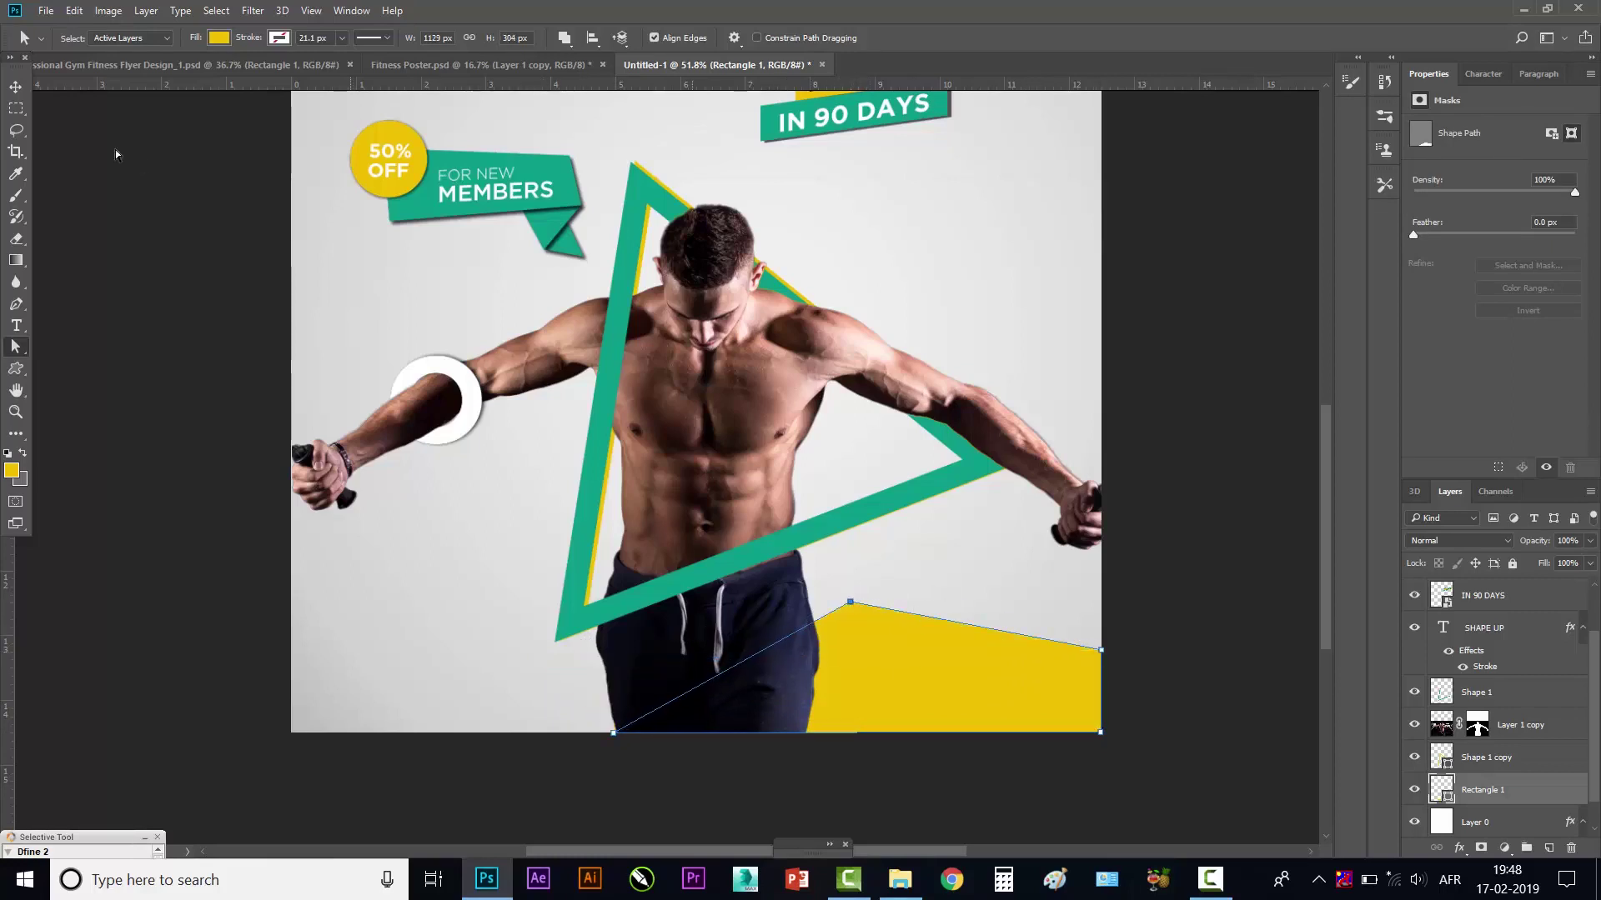
- Delete the raised top anchor to form a wedge, lower its top-right corner, and bring it forward
left_click(15, 303)
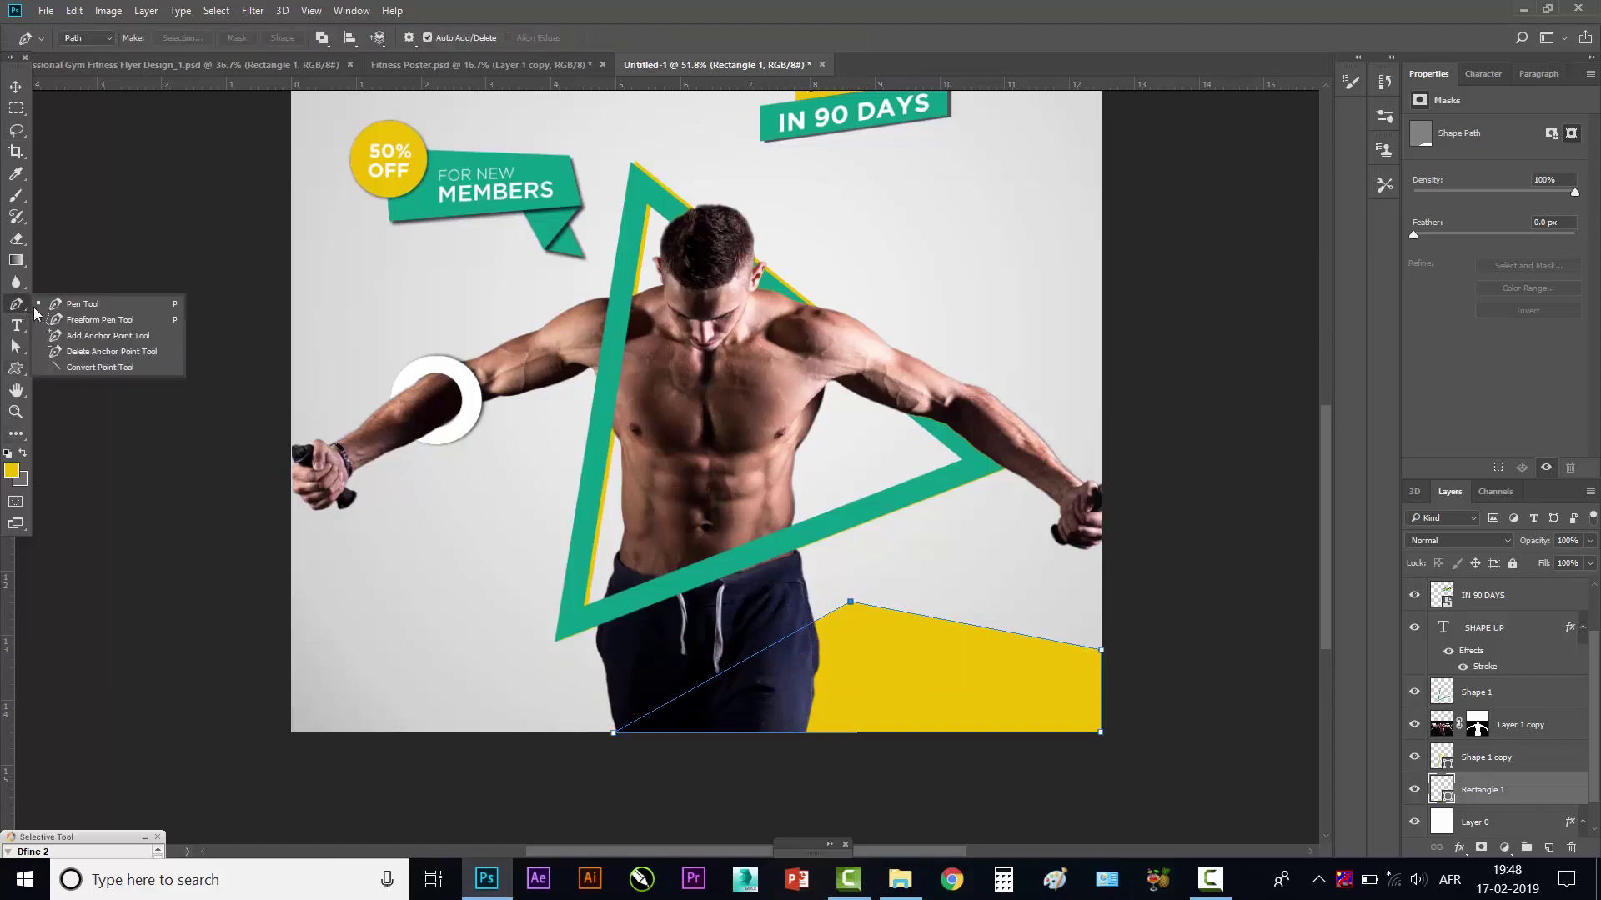
left_click(73, 354)
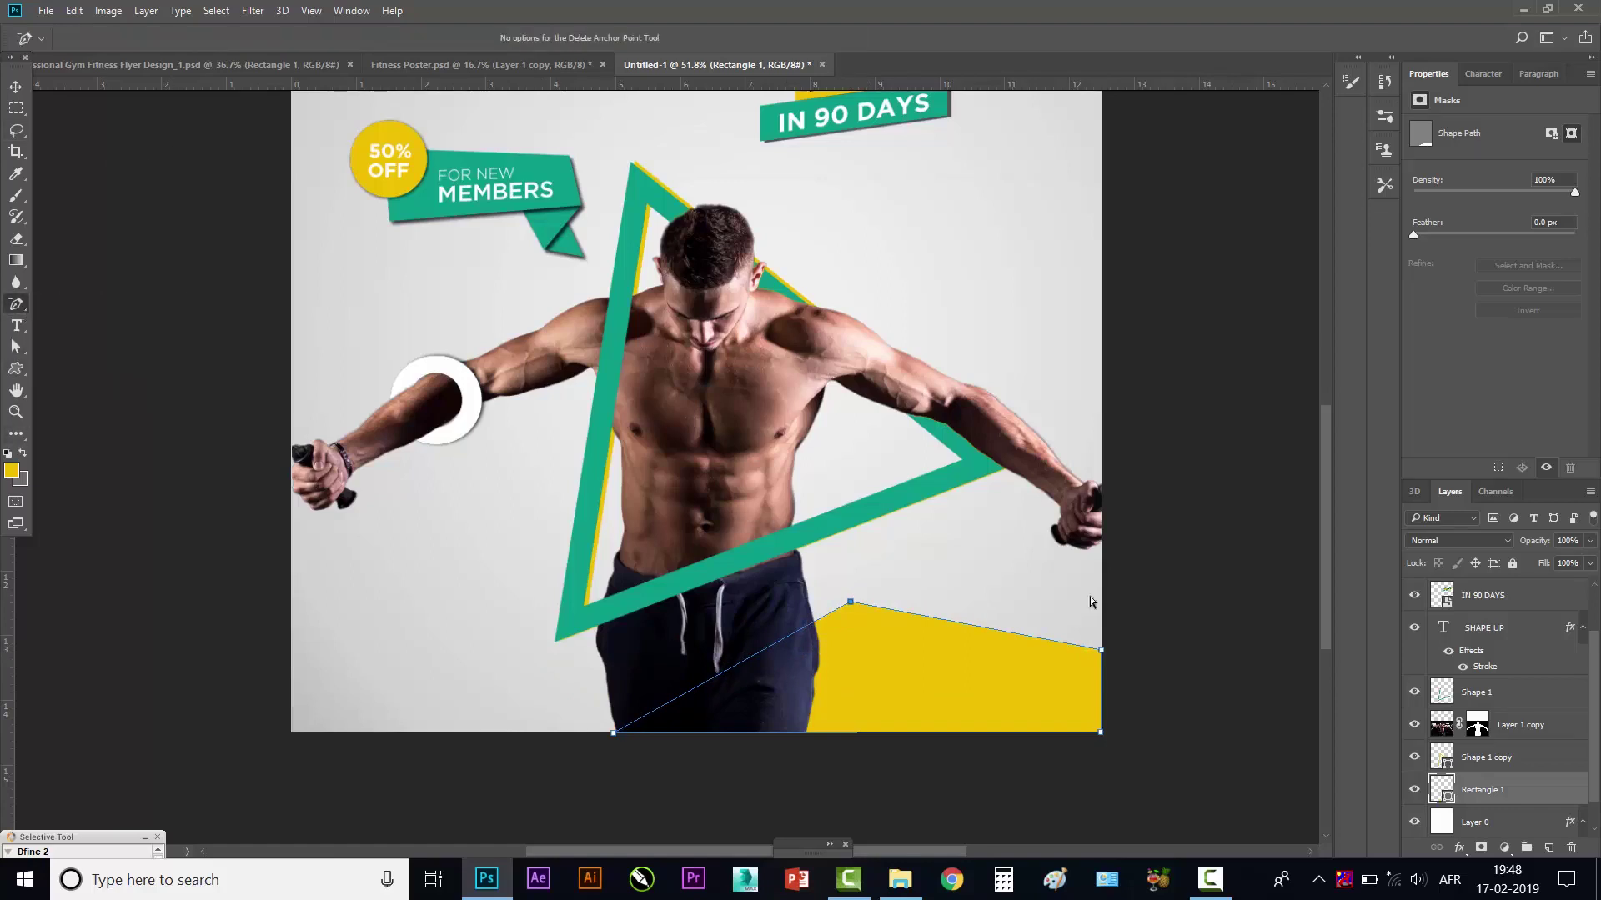
left_click(850, 602)
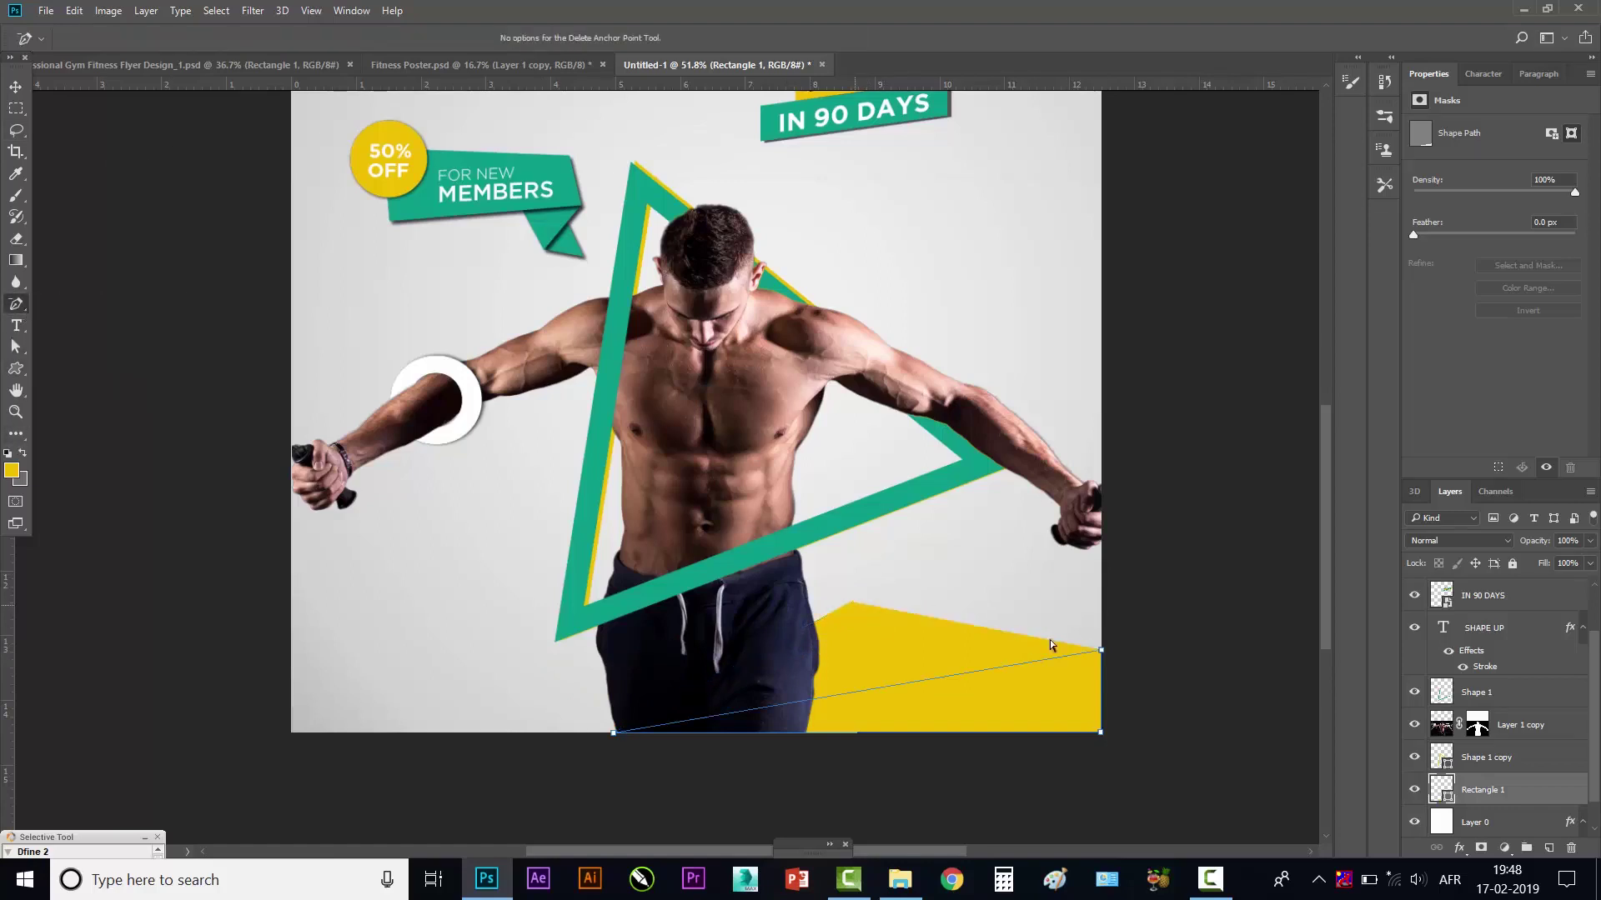
left_click(12, 90)
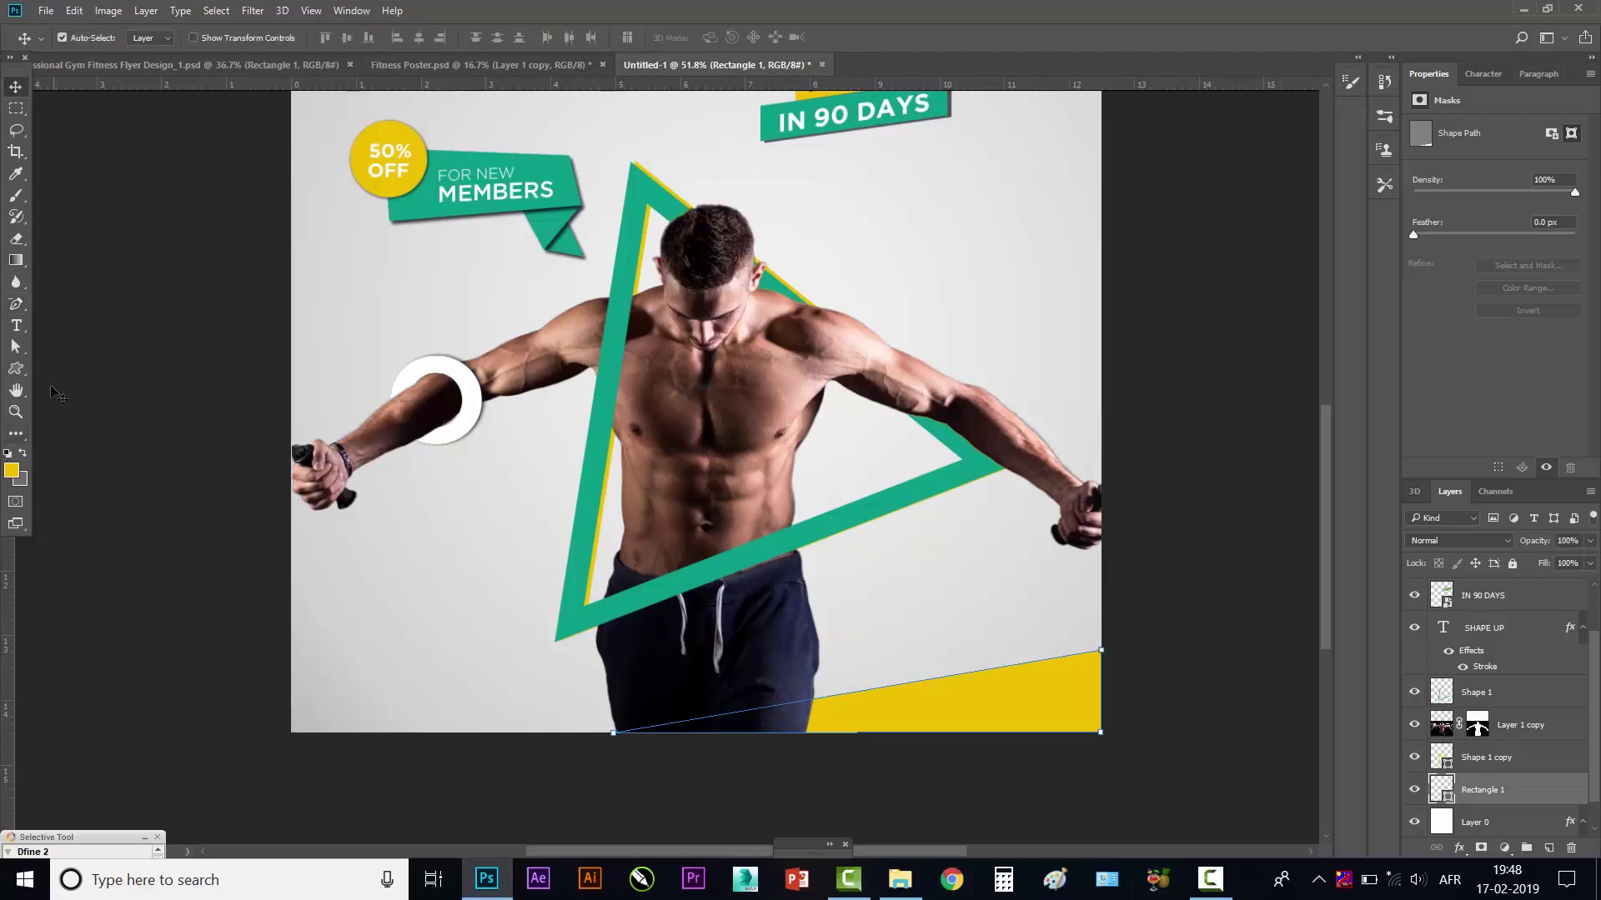
left_click(17, 349)
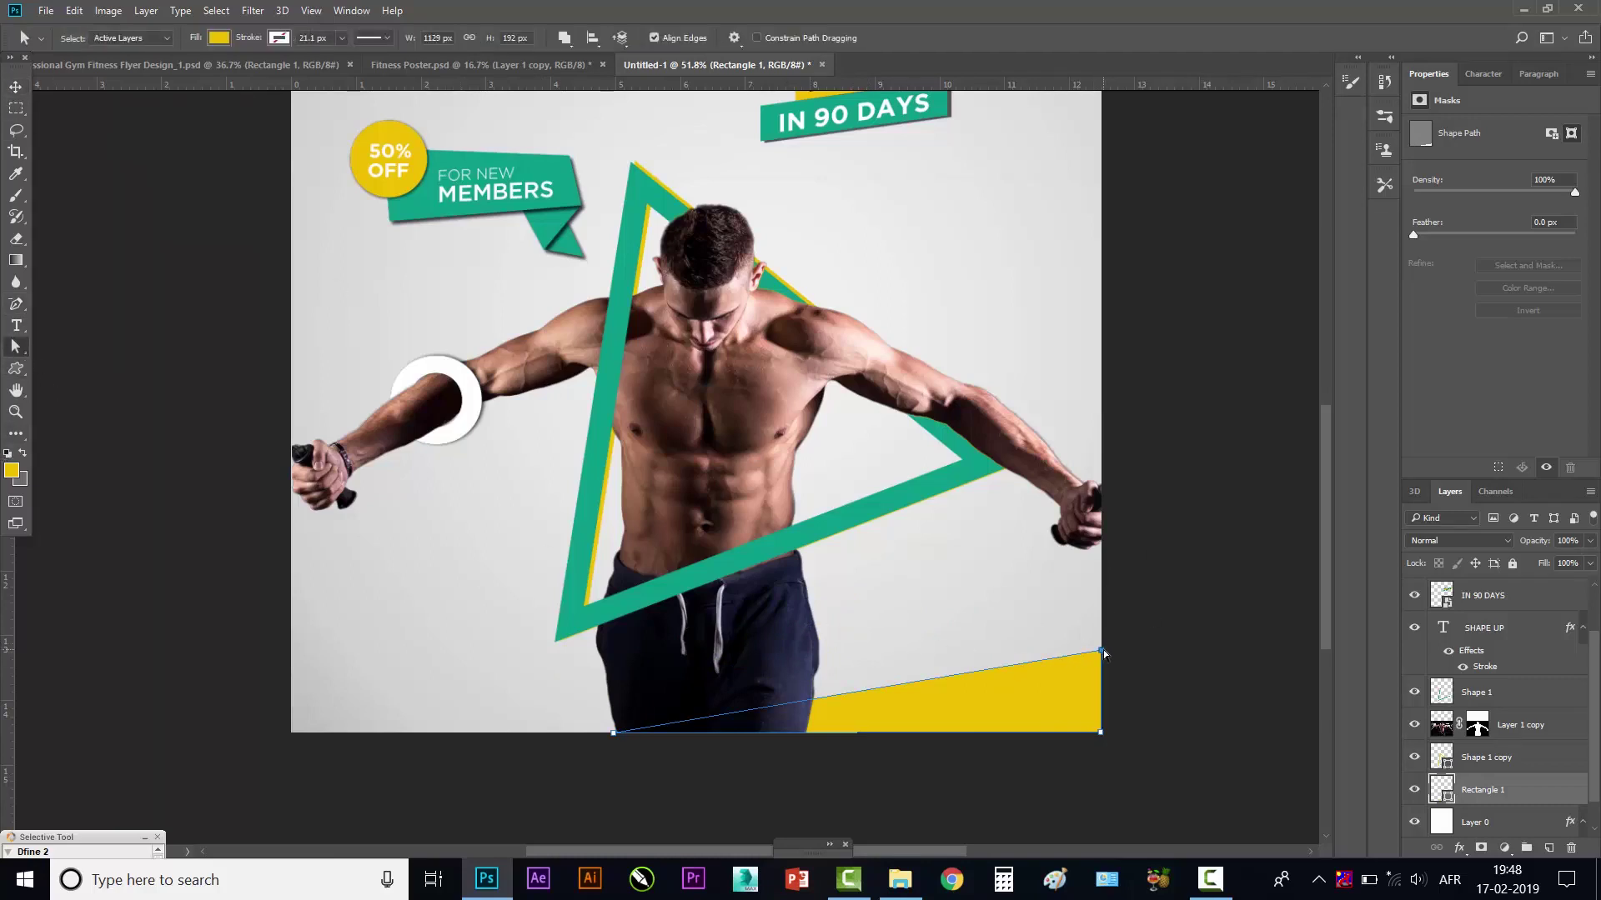
left_click_drag(1103, 652, 1100, 671)
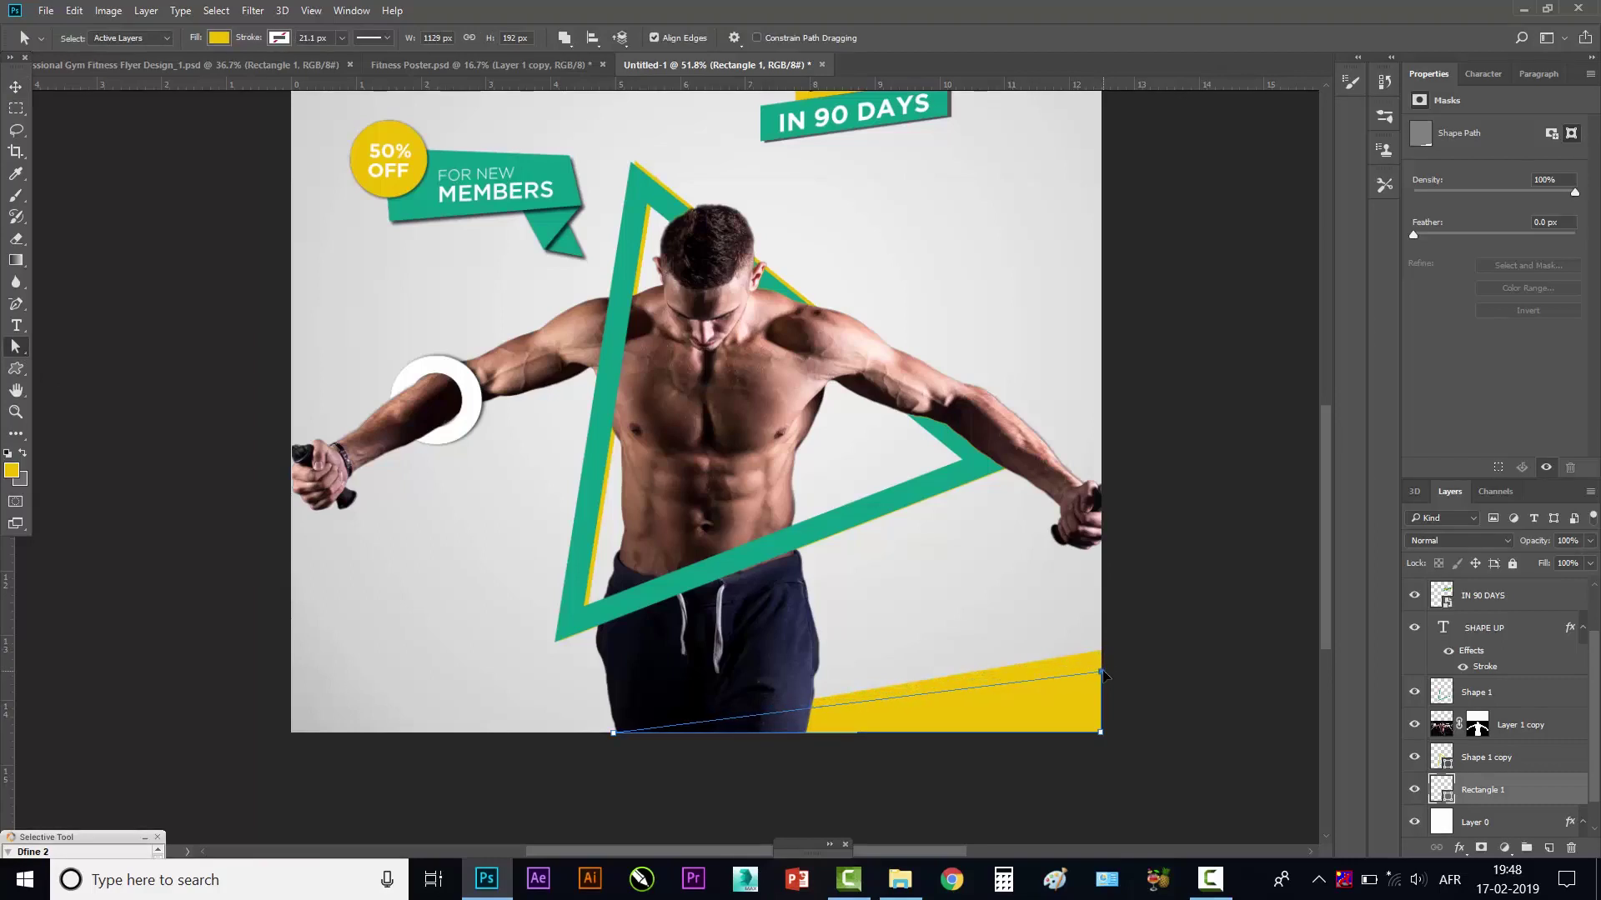
left_click(14, 96)
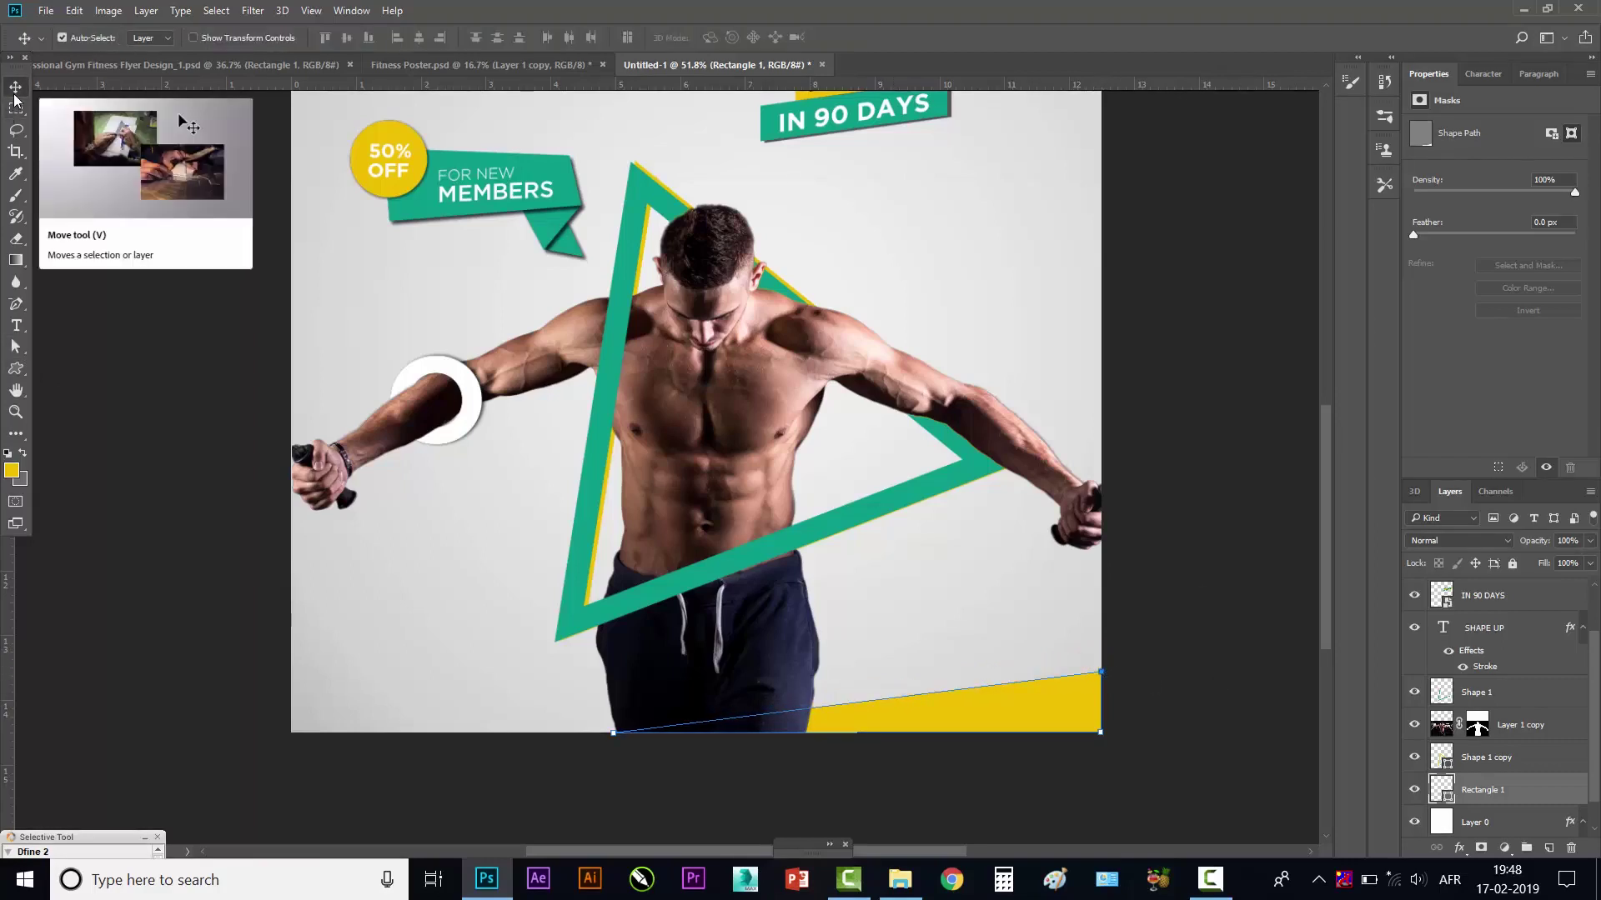
key("ctrl+bracketright")
key("ctrl+bracketright")
key("ctrl+bracketright")
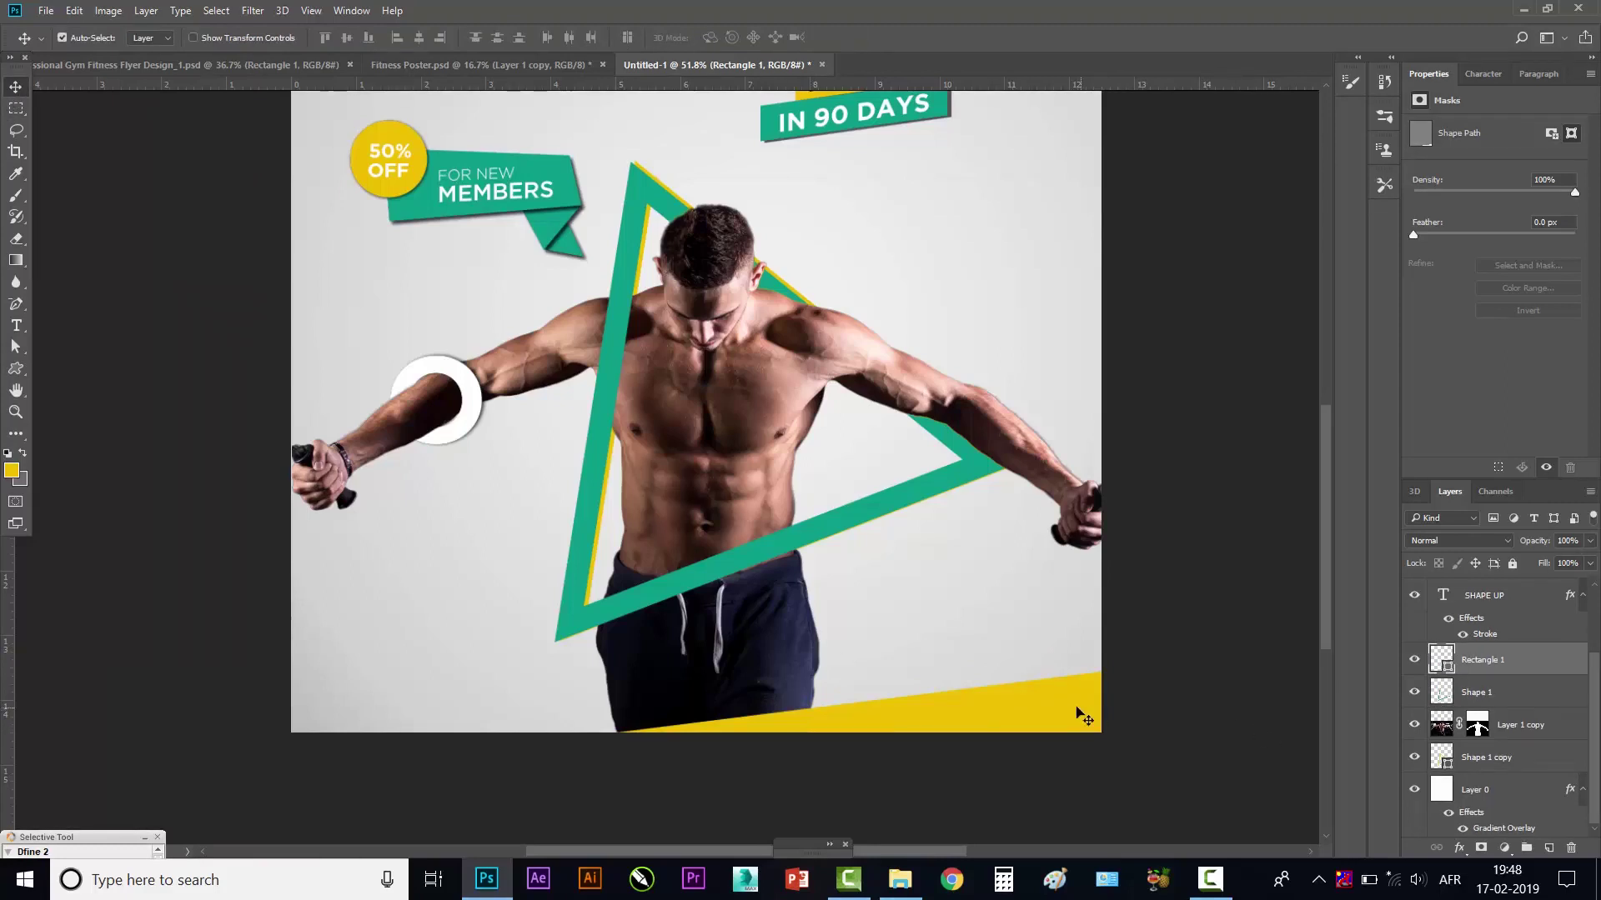
- Duplicate the yellow band slightly higher, colour the copy dark grey, and send it behind
left_click_drag(1053, 707, 1053, 679)
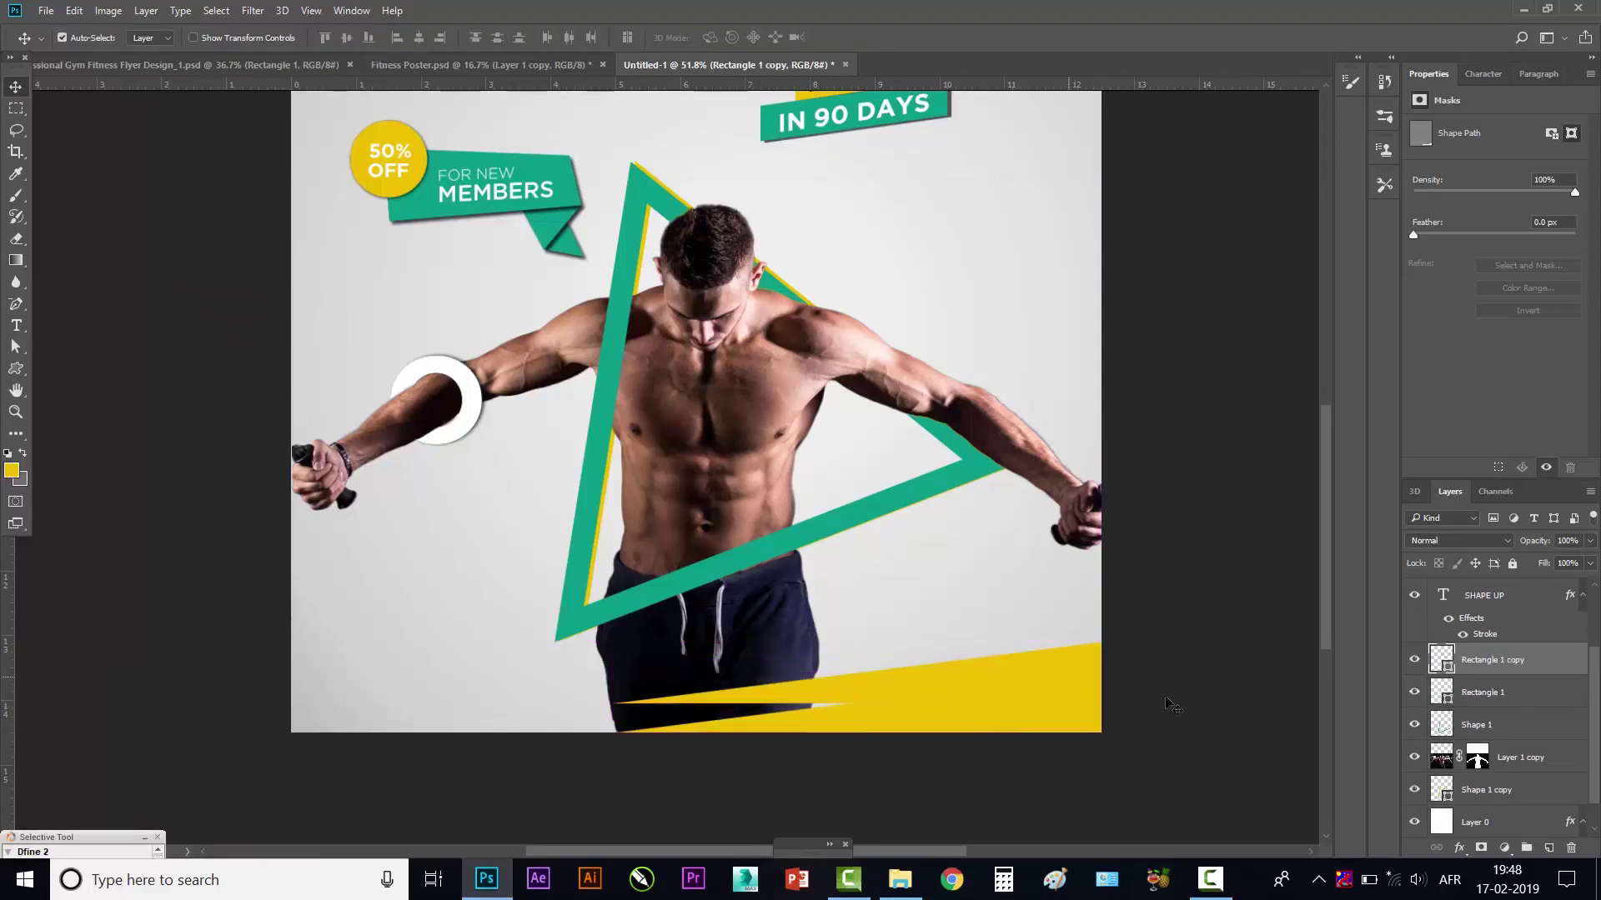
double_click(1443, 659)
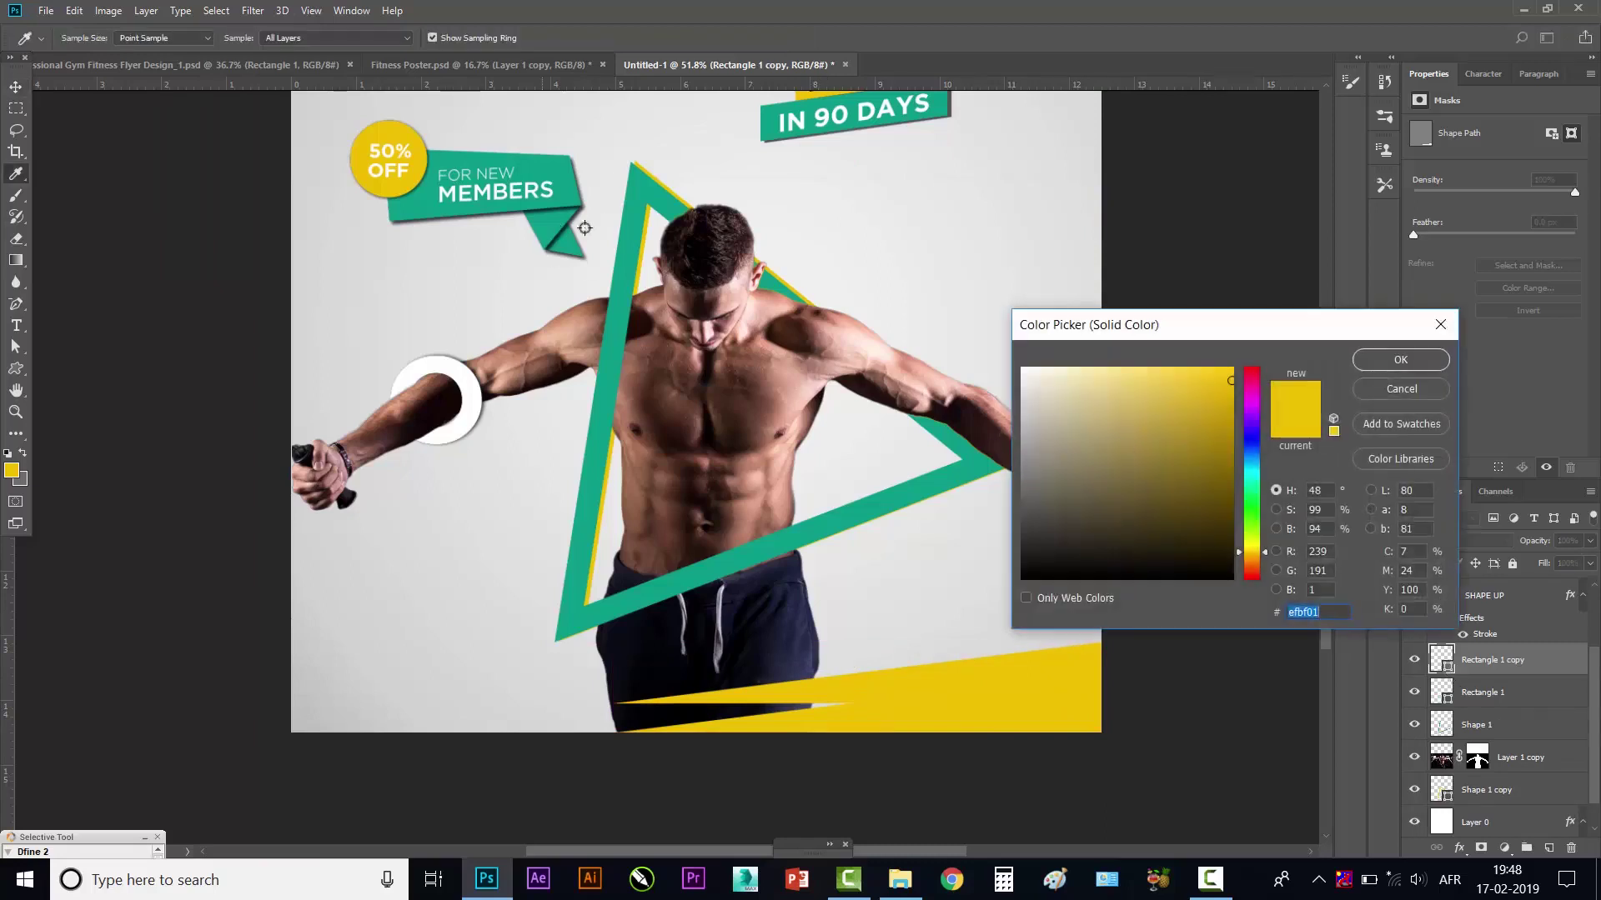
left_click_drag(1029, 464, 1023, 493)
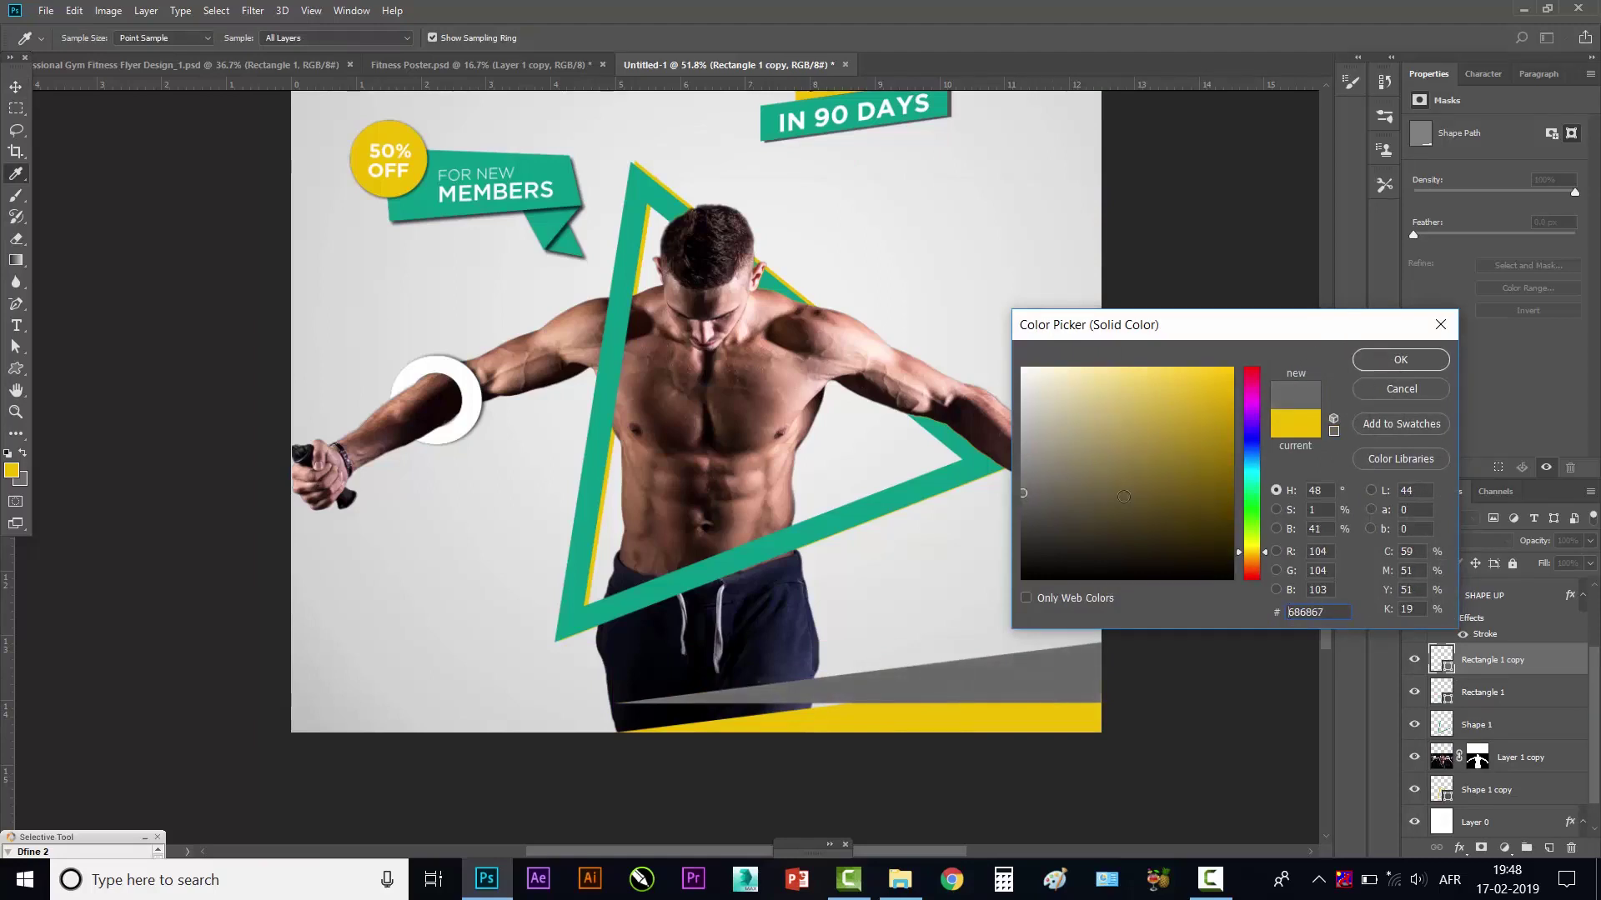
left_click_drag(1040, 496, 1018, 505)
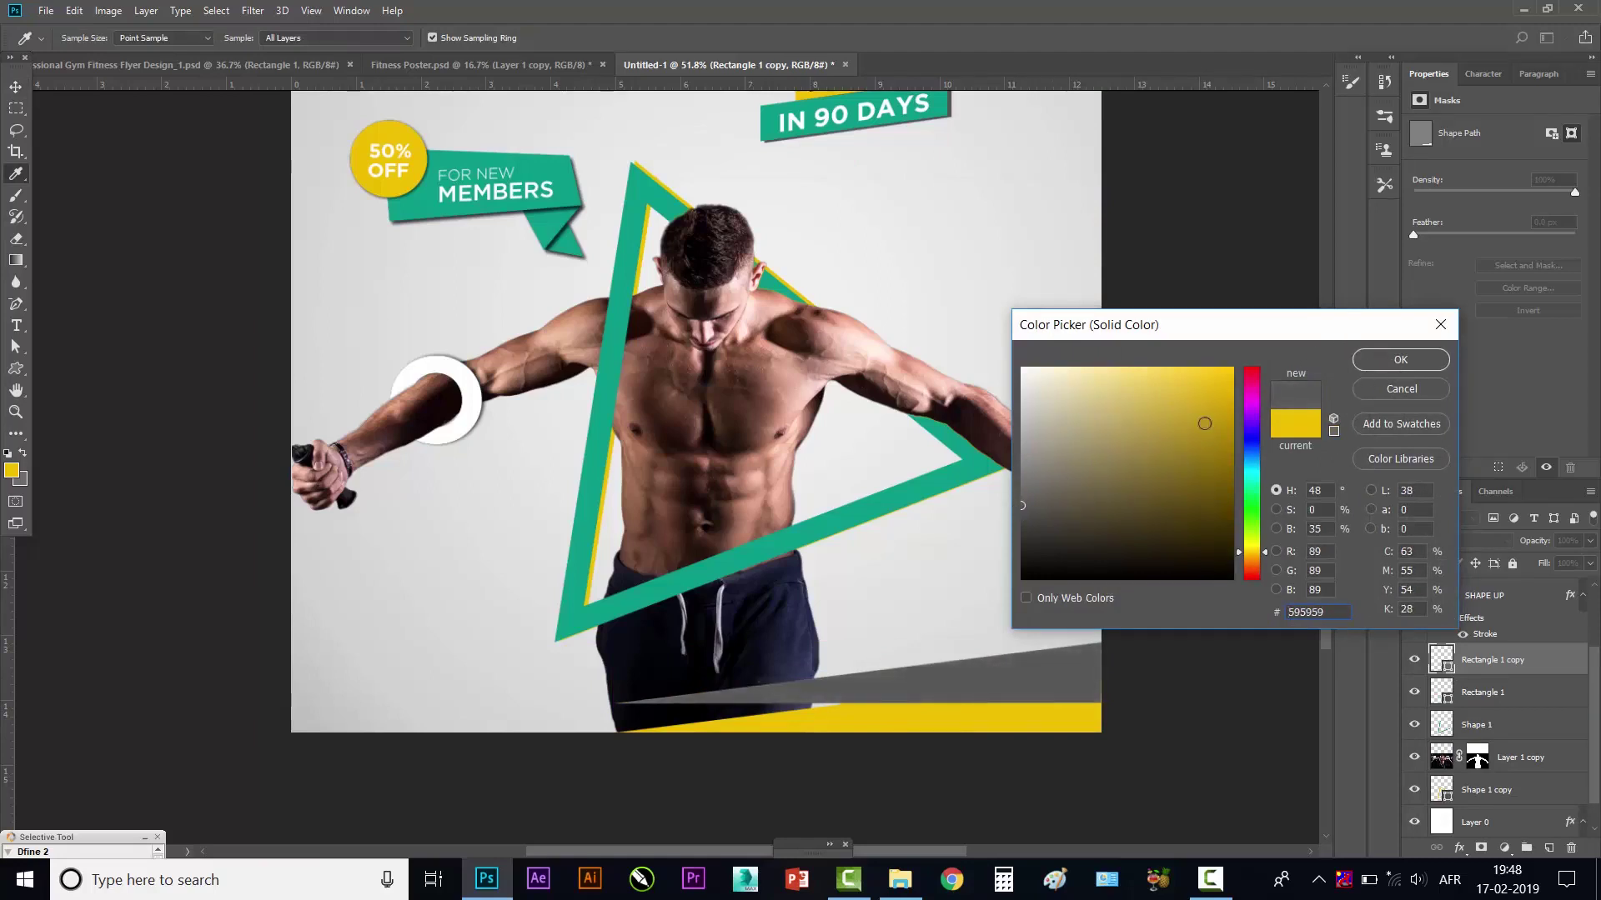
left_click(1401, 360)
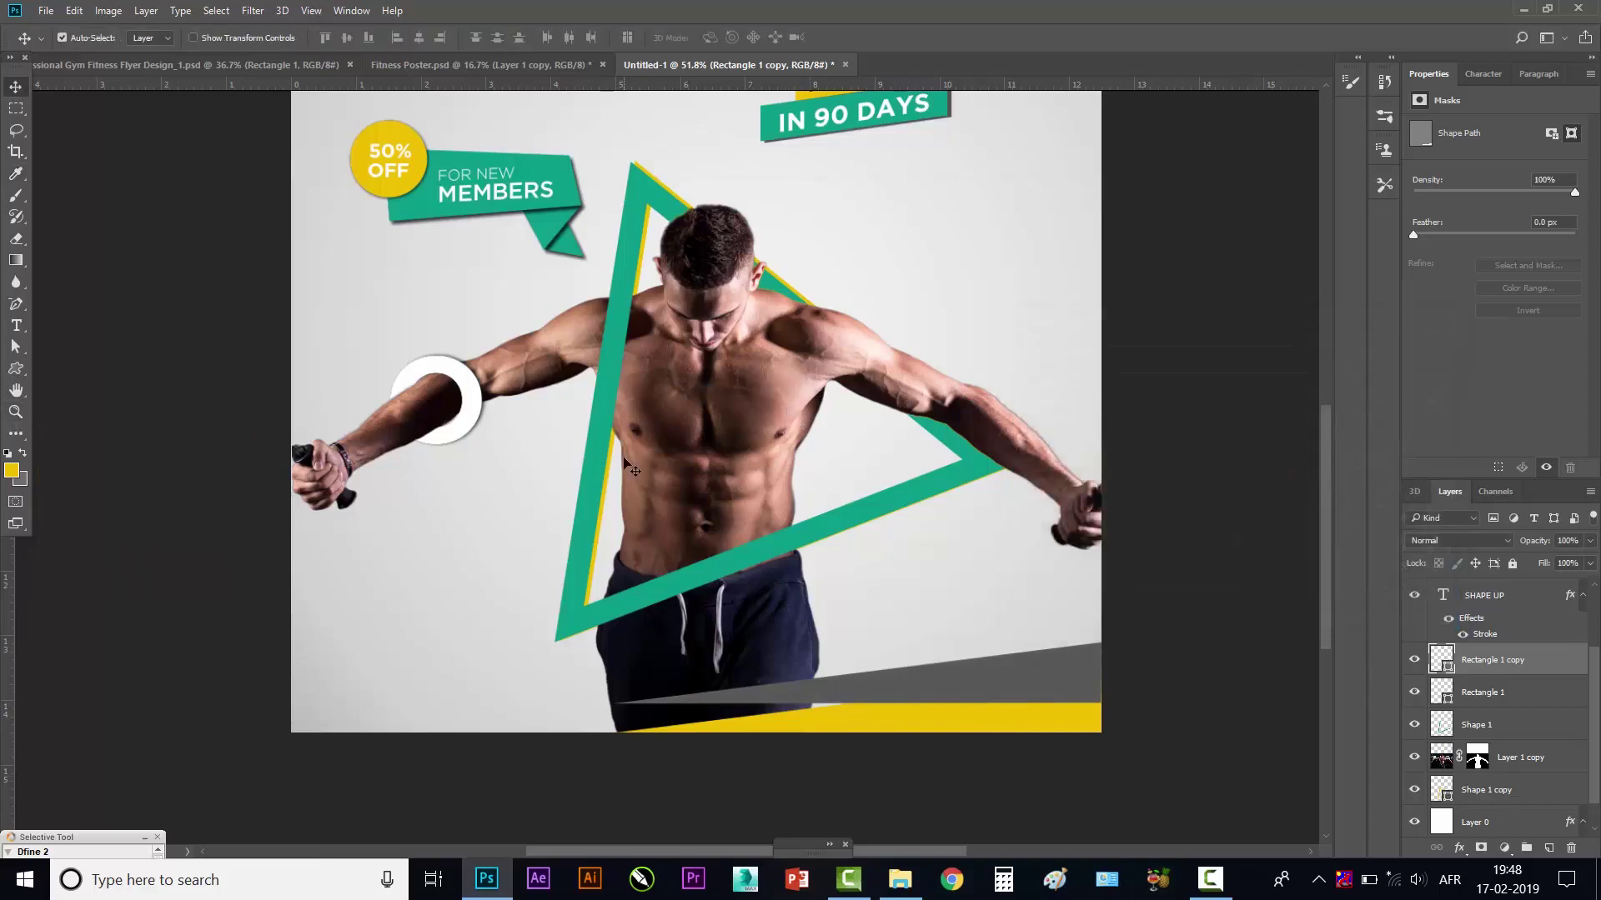
key("ctrl+bracketleft")
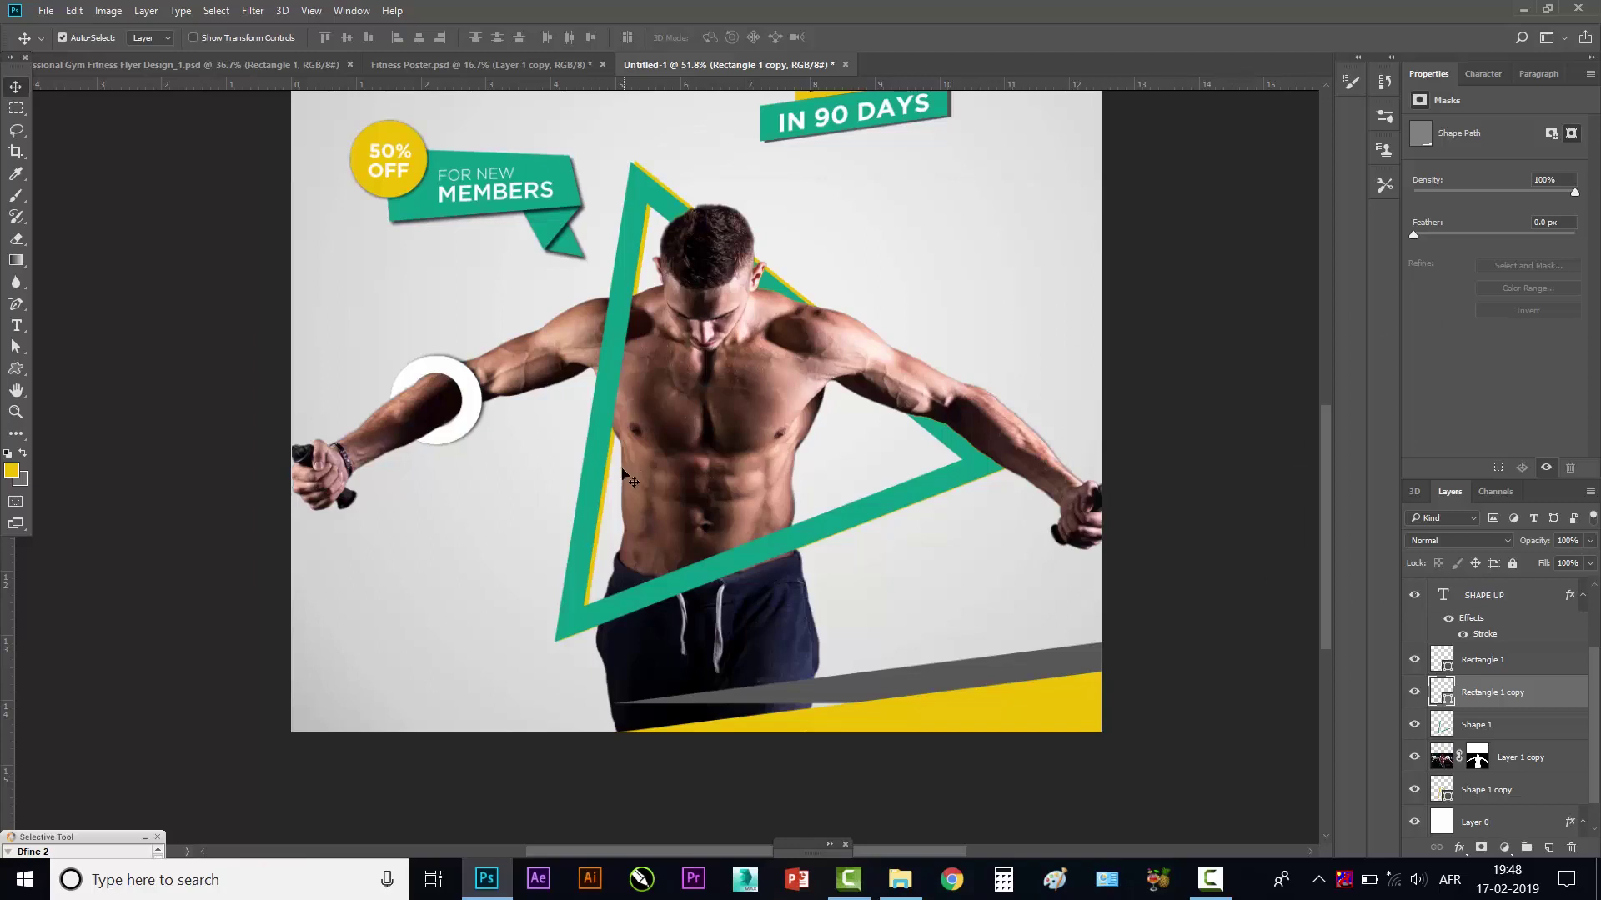
- Lower the grey band's corners to the bottom edge so only a thin slanted strip shows
left_click(15, 346)
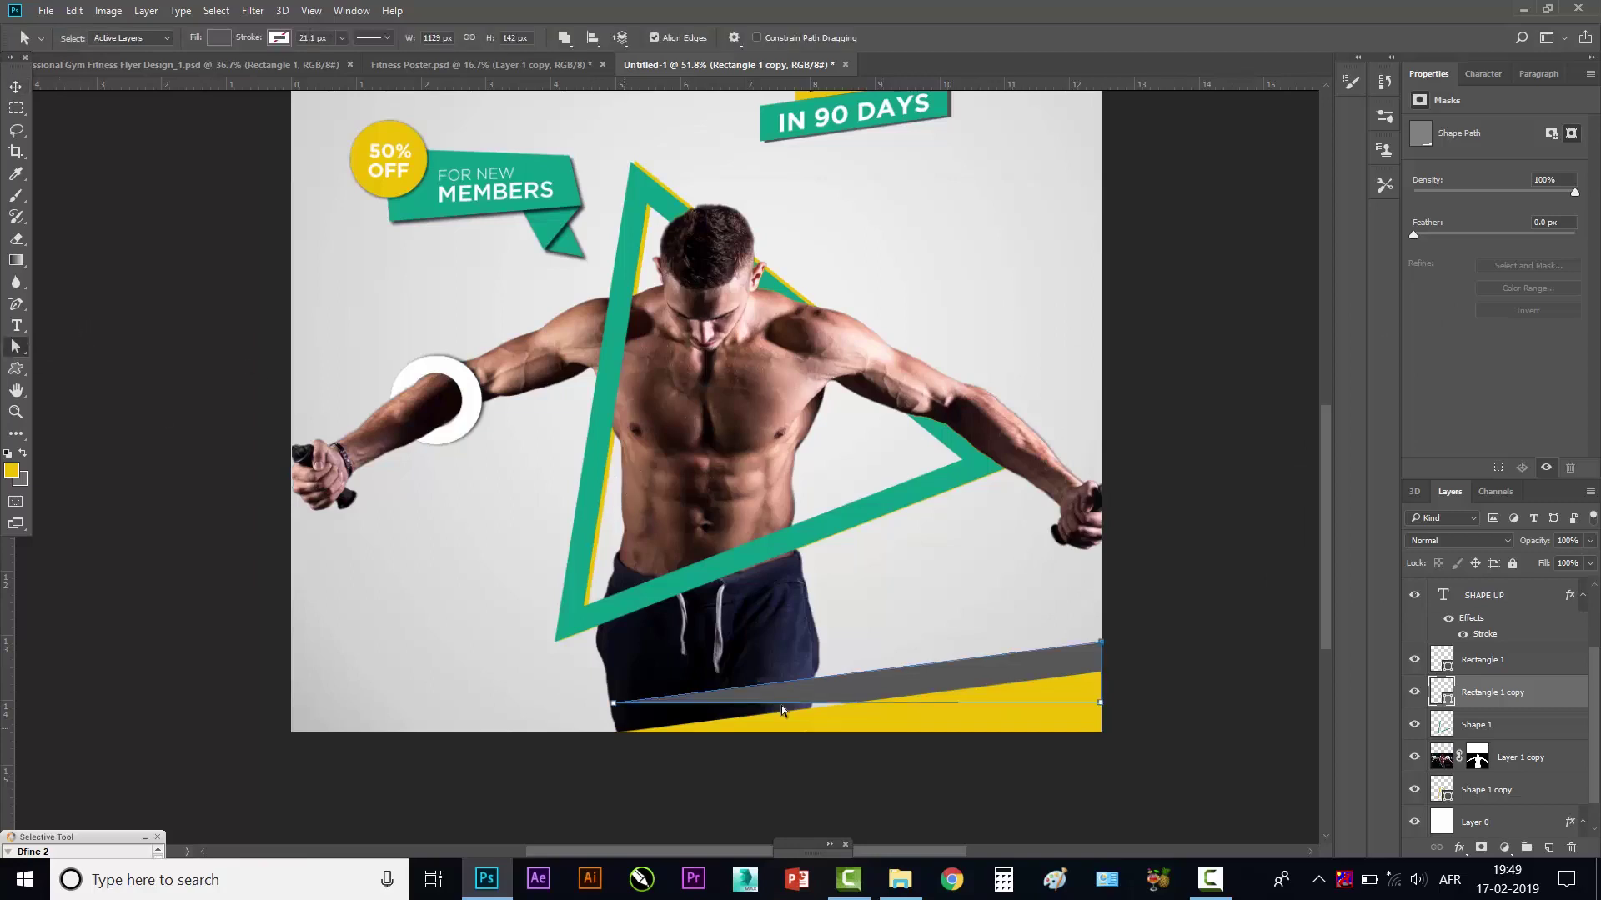
left_click_drag(612, 705, 612, 737)
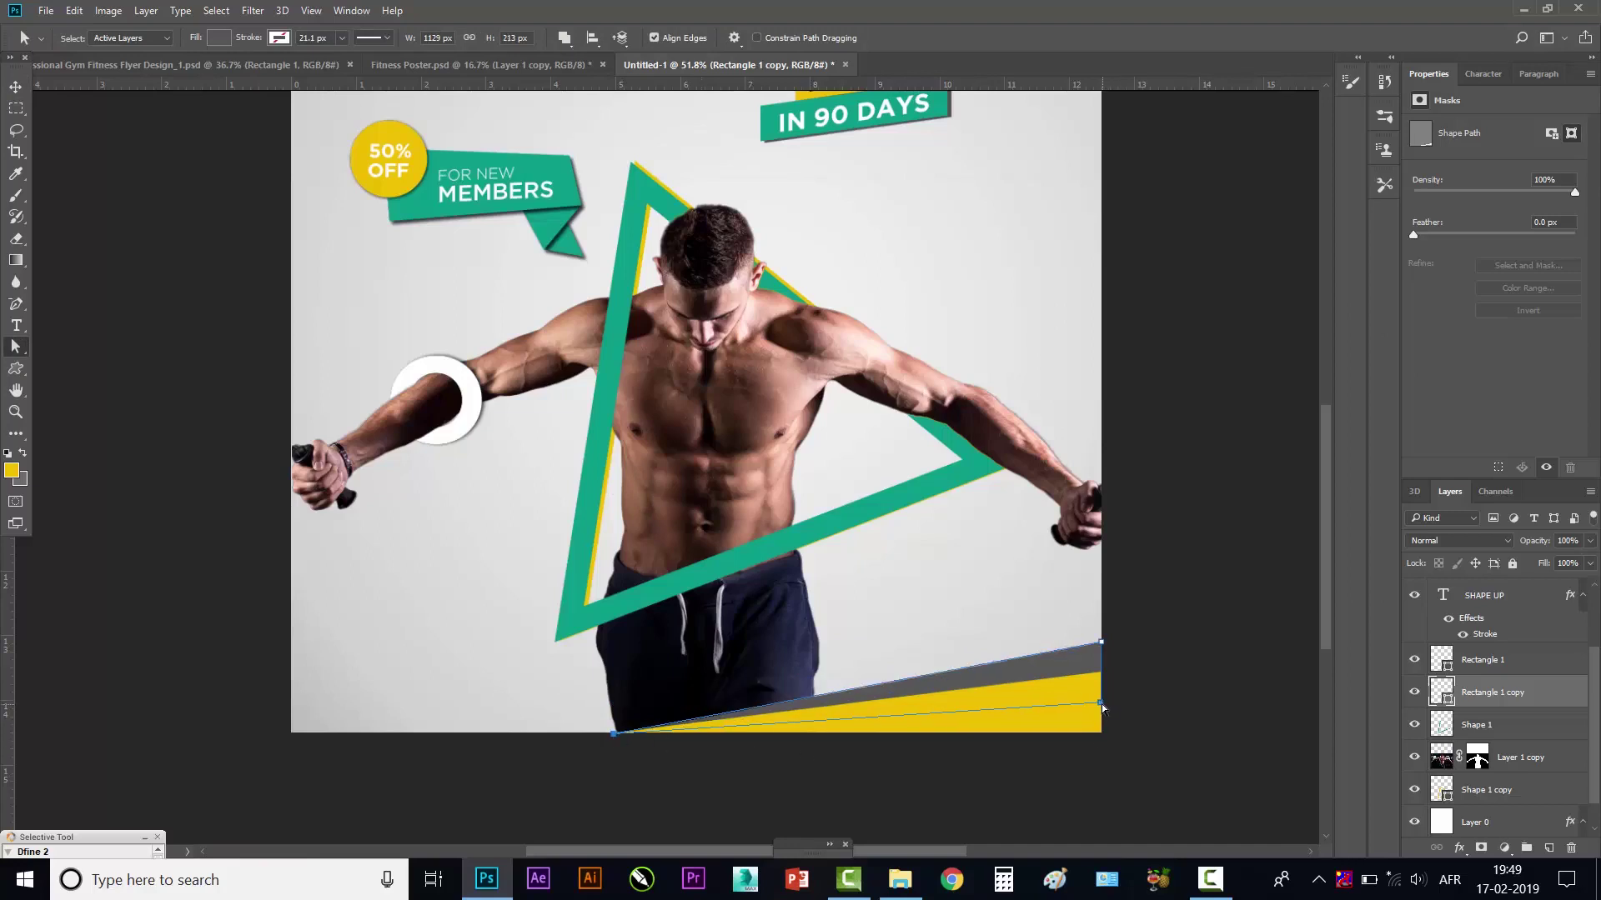
left_click_drag(1100, 704, 1100, 733)
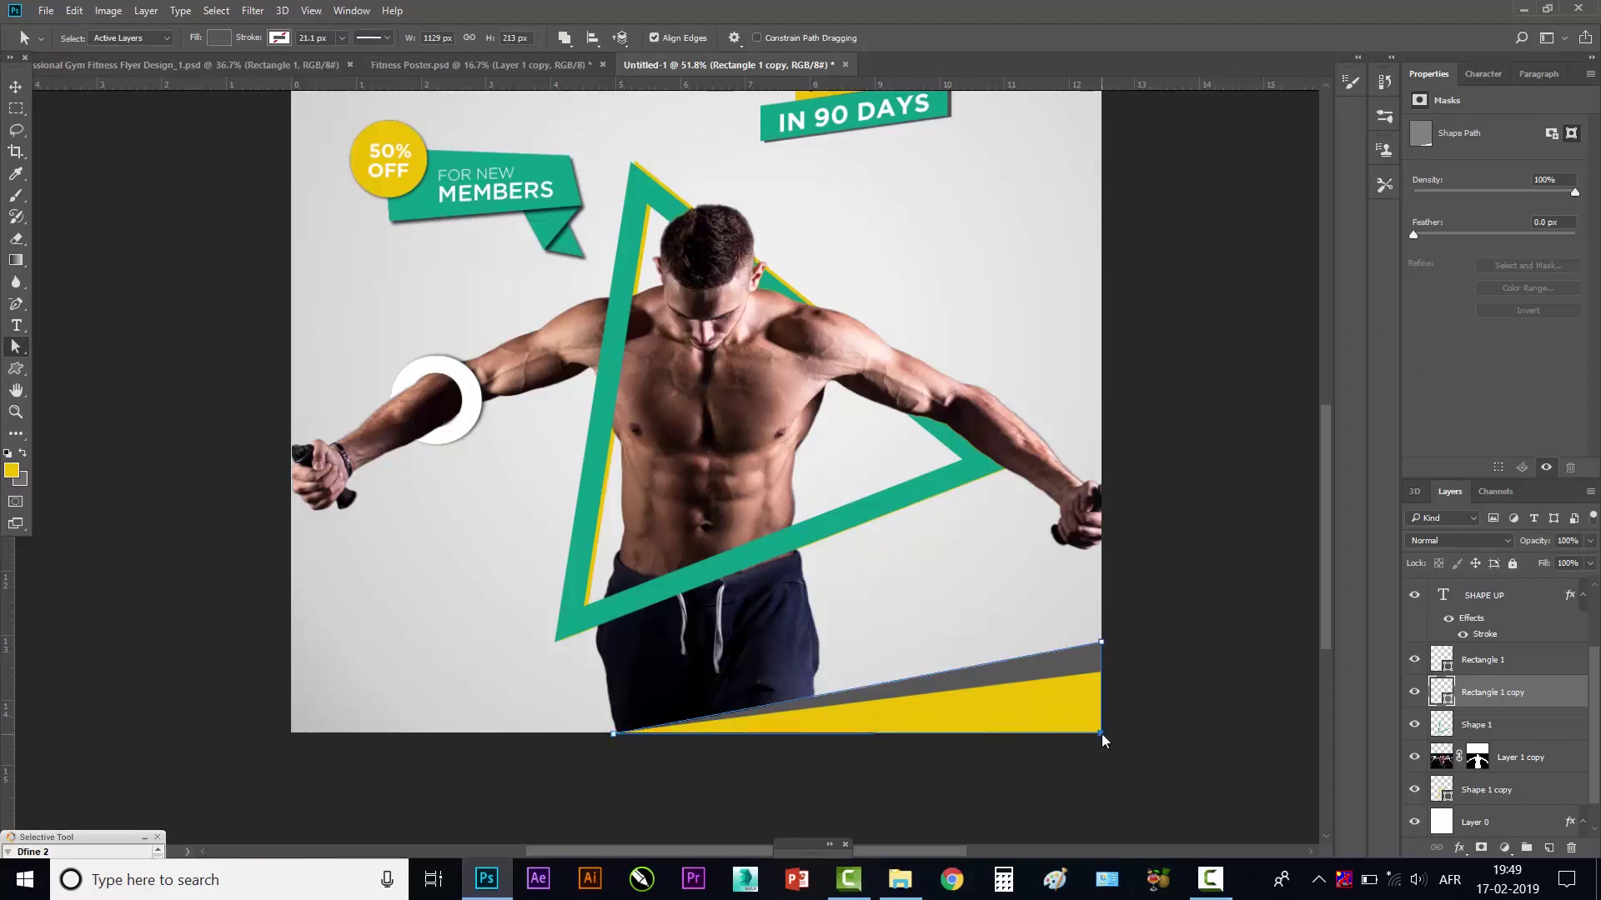
left_click_drag(1101, 643, 1101, 659)
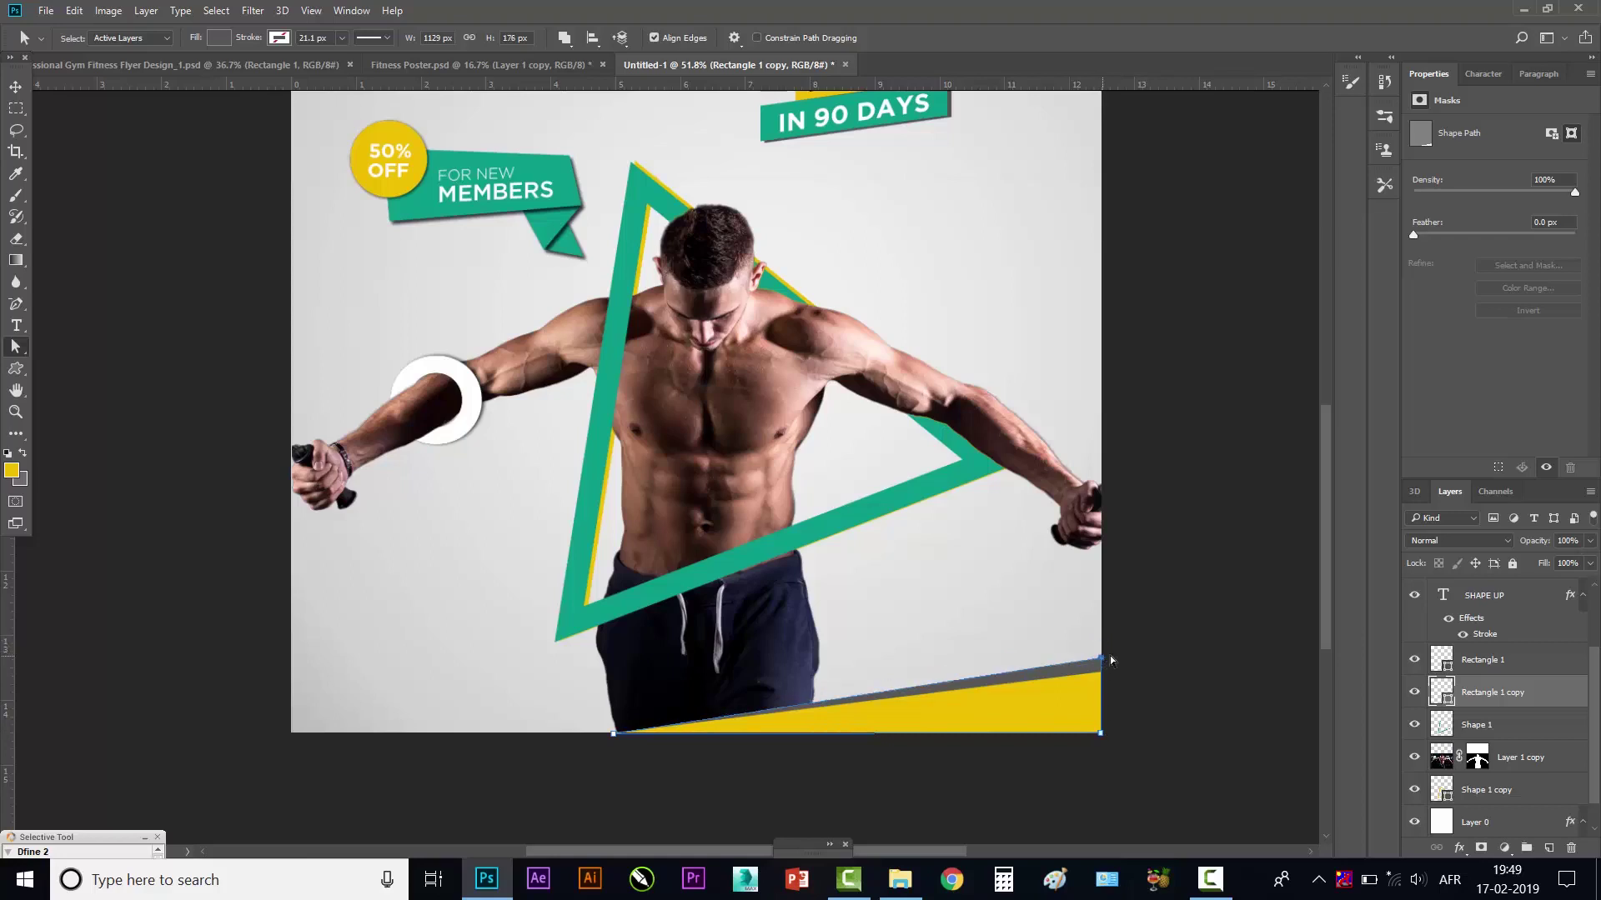
- Duplicate the yellow and grey bottom band layers up to the poster's top edge
left_click(15, 86)
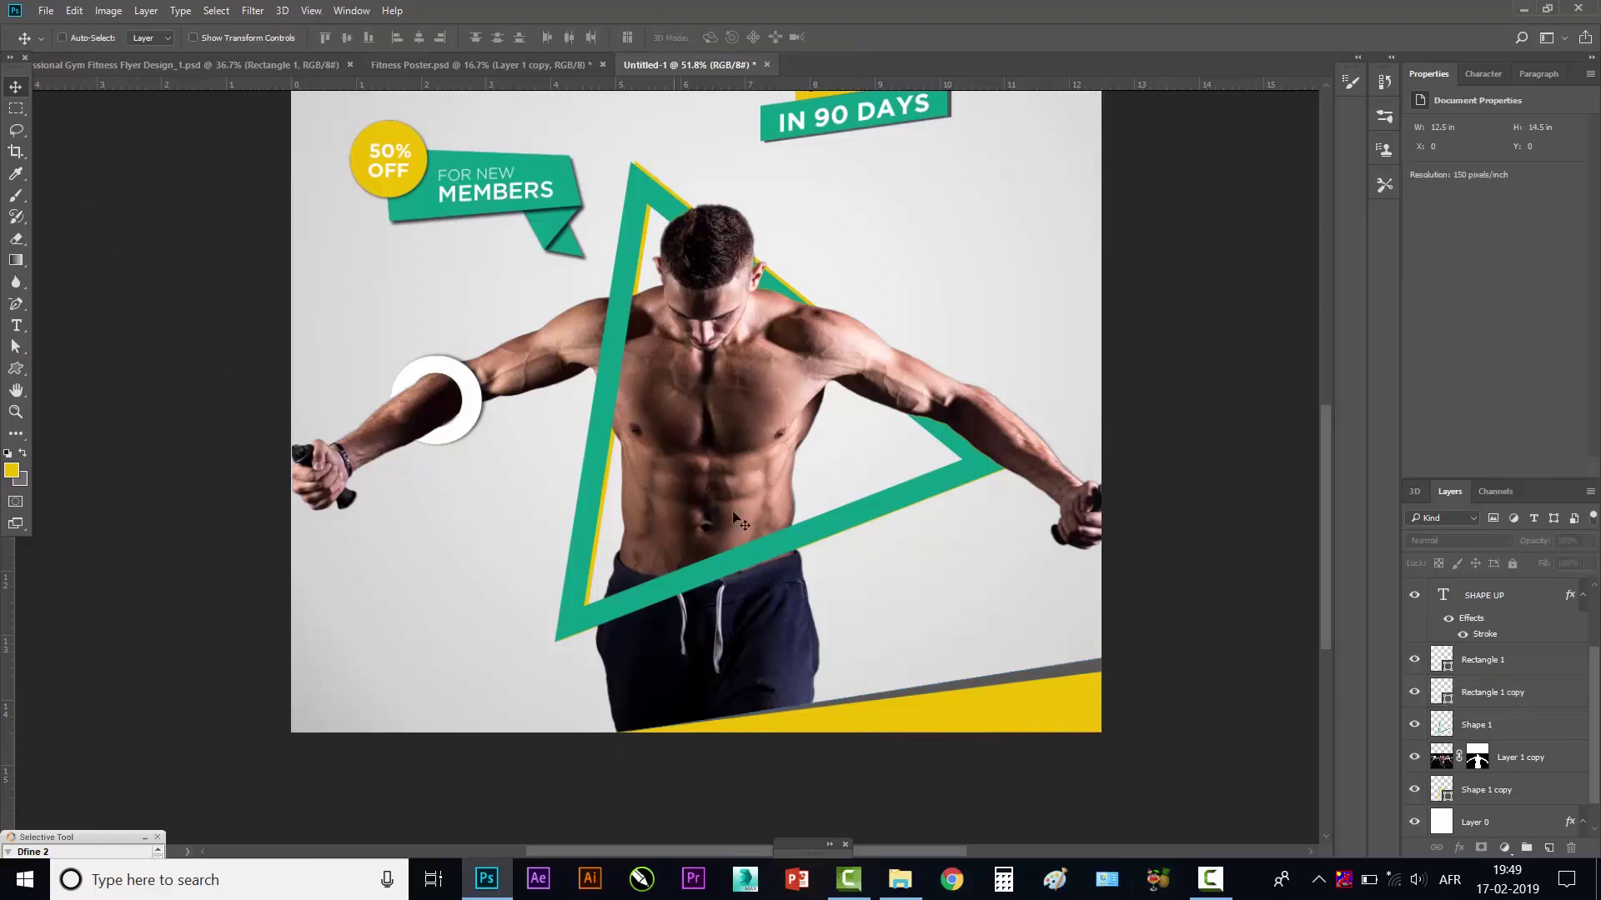
key("ctrl+0")
left_click(960, 796)
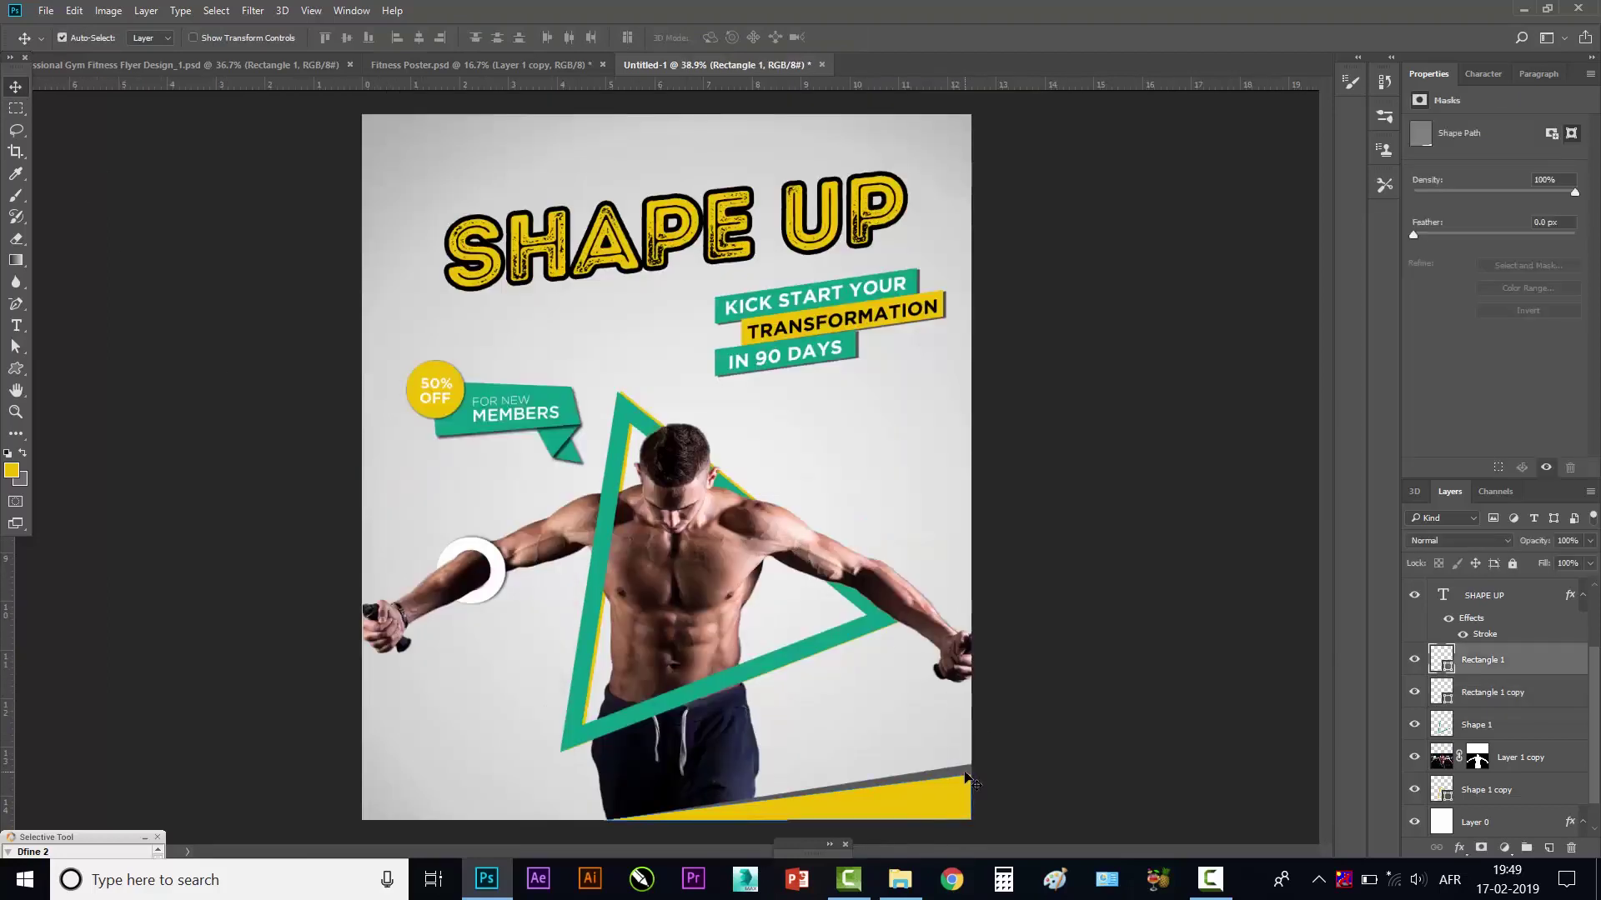
mouse_move(937, 797)
left_mouse_down()
mouse_move(638, 183)
mouse_move(642, 160)
left_mouse_up()
- Flip the top band copy horizontally and vertically and fit it into the top-left corner
key("ctrl+t")
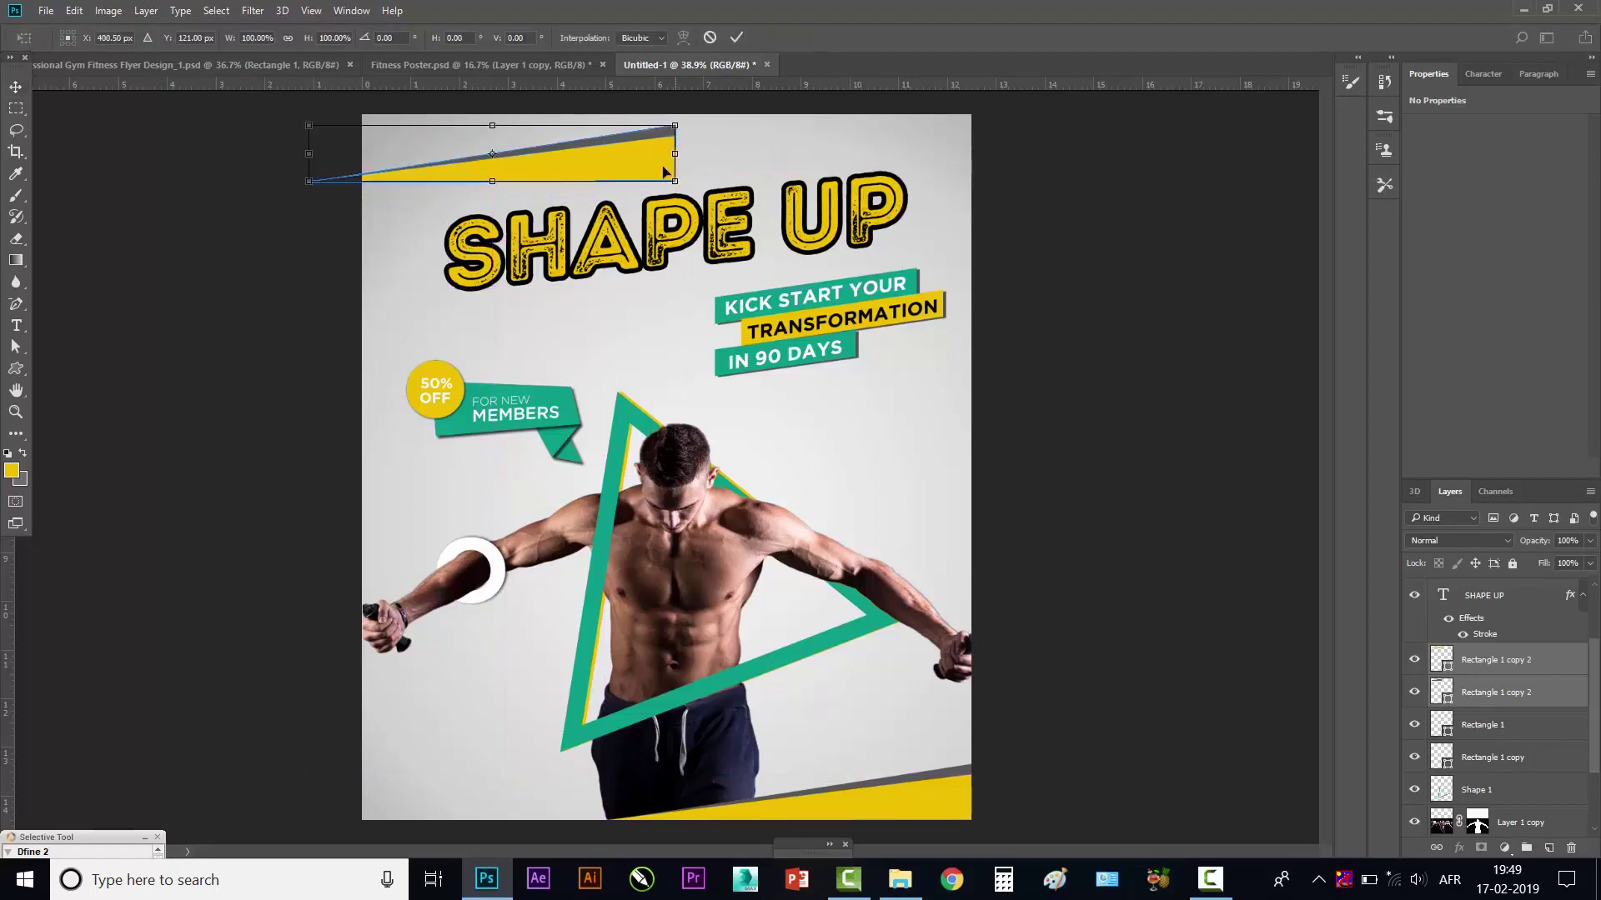
right_click(647, 162)
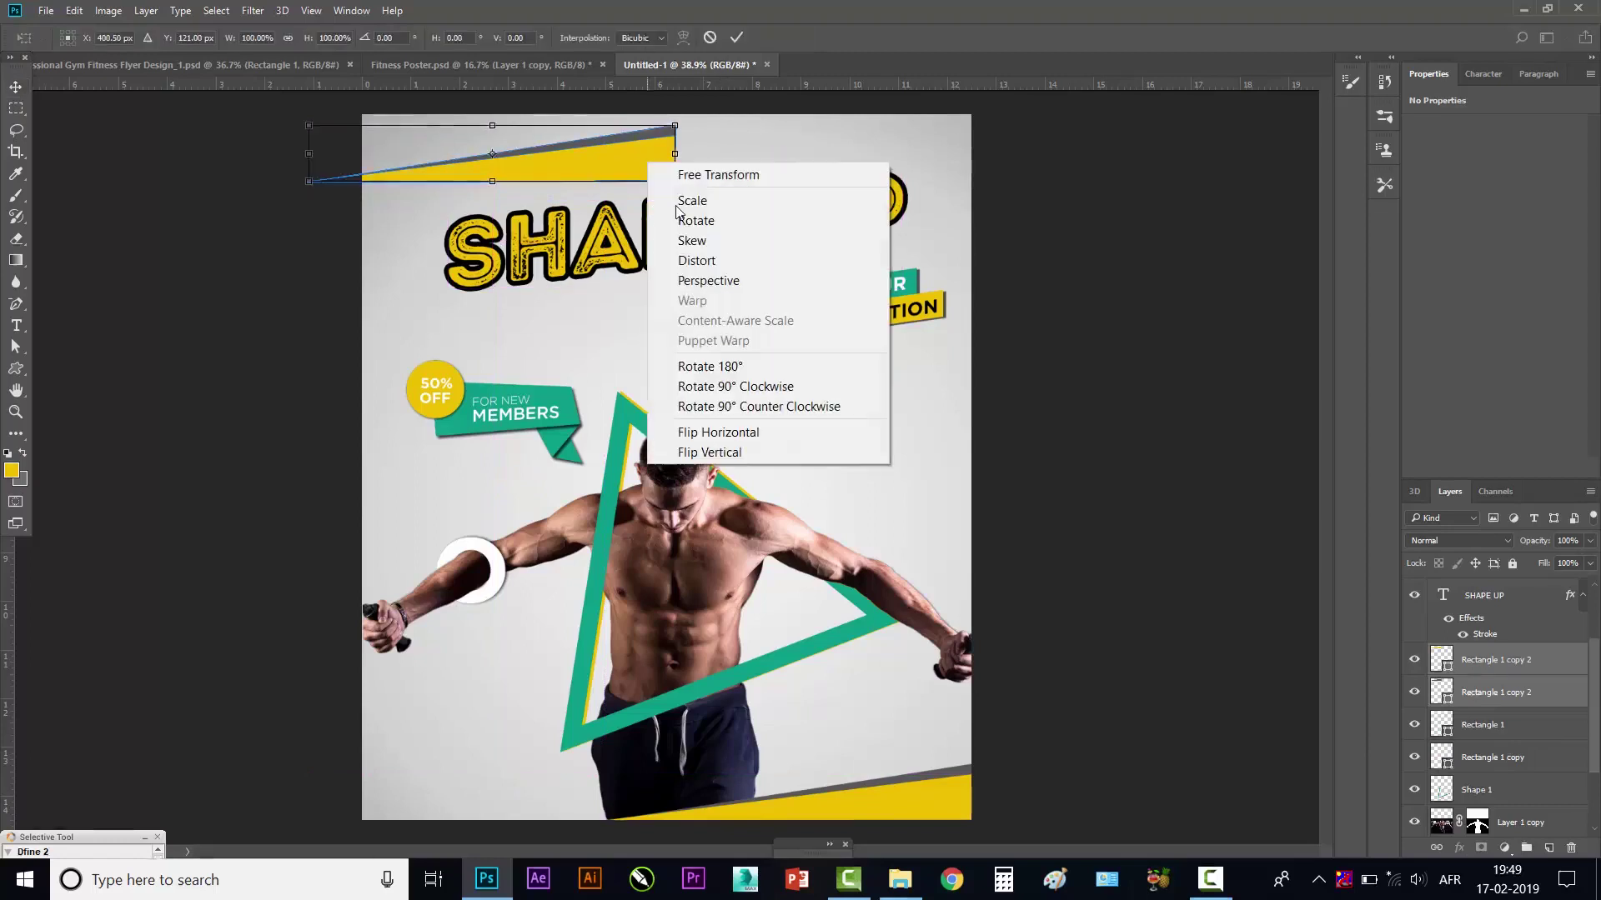
left_click(737, 430)
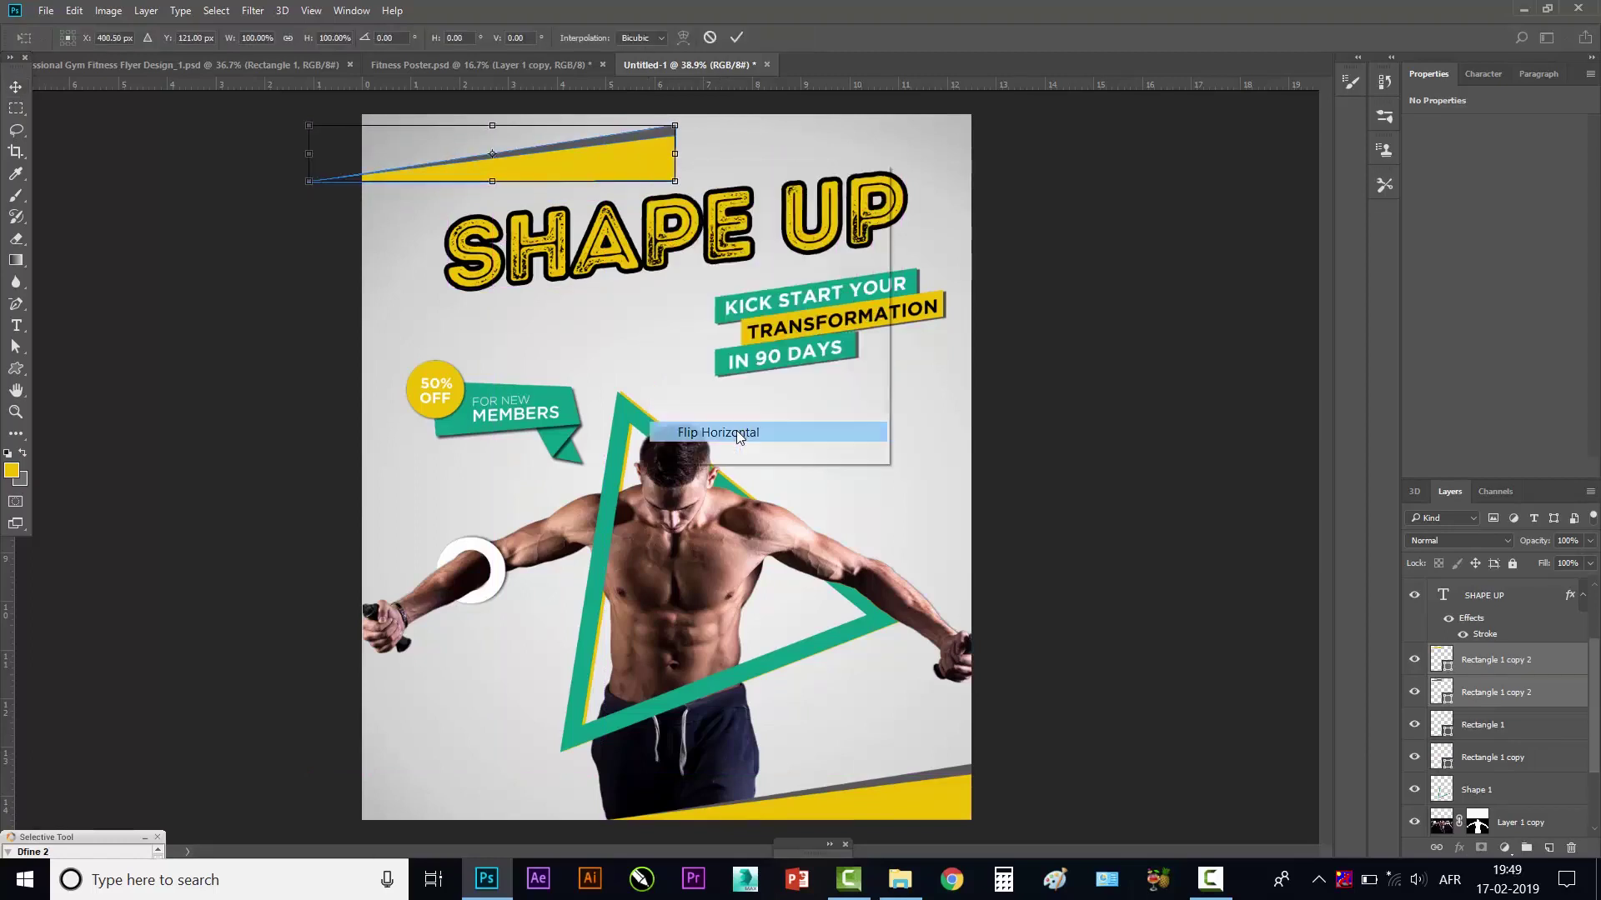
right_click(488, 179)
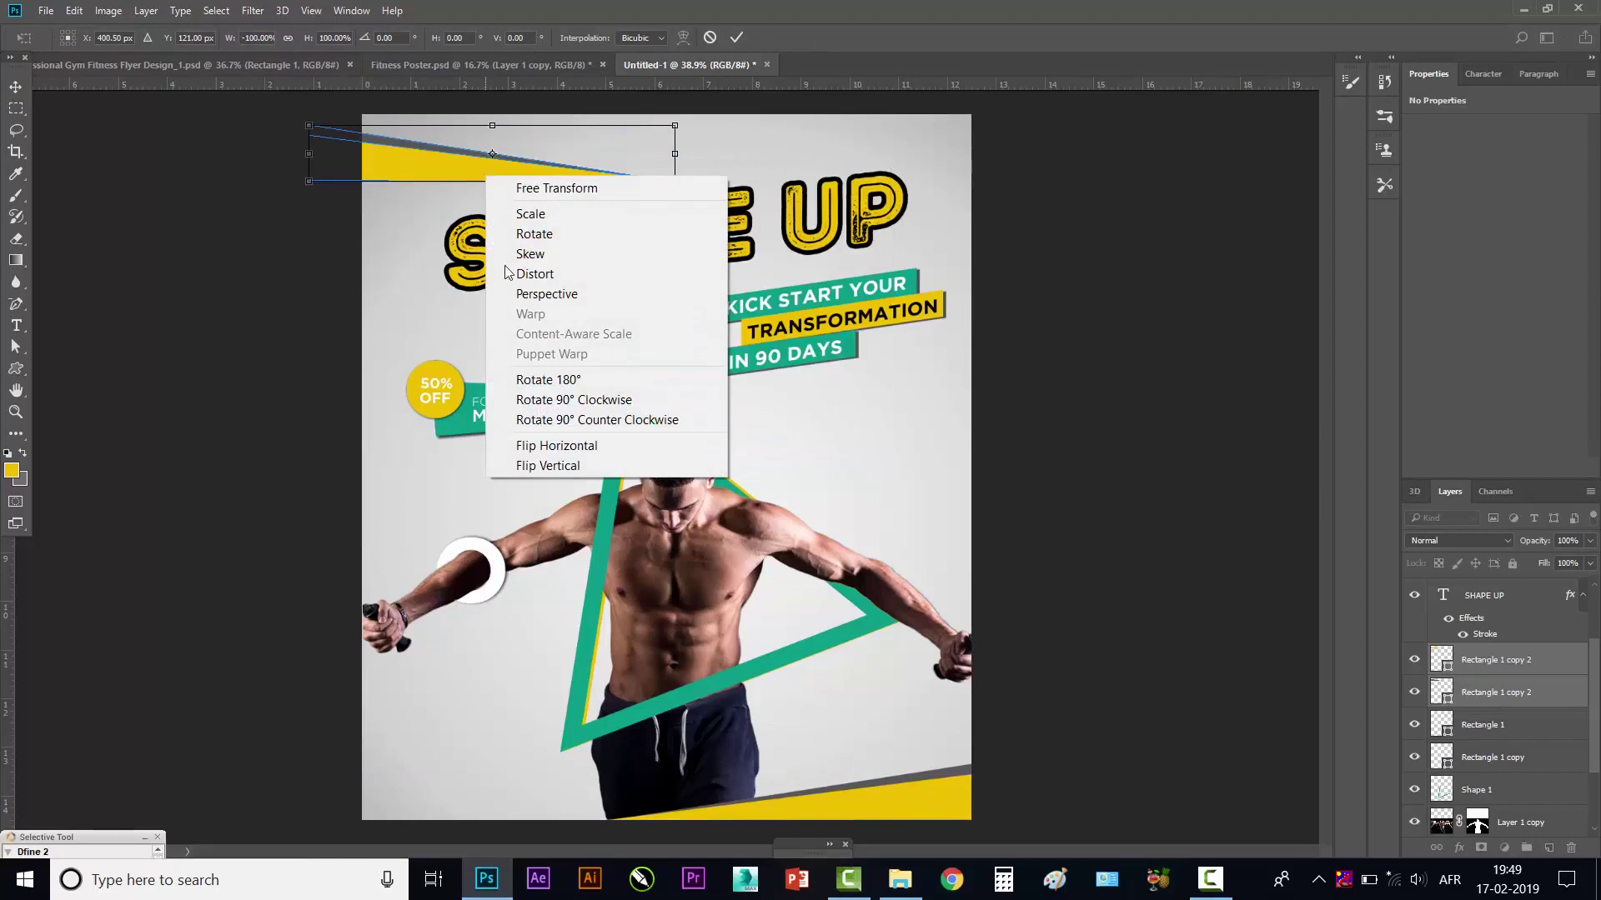
left_click(553, 468)
left_click_drag(397, 148, 412, 140)
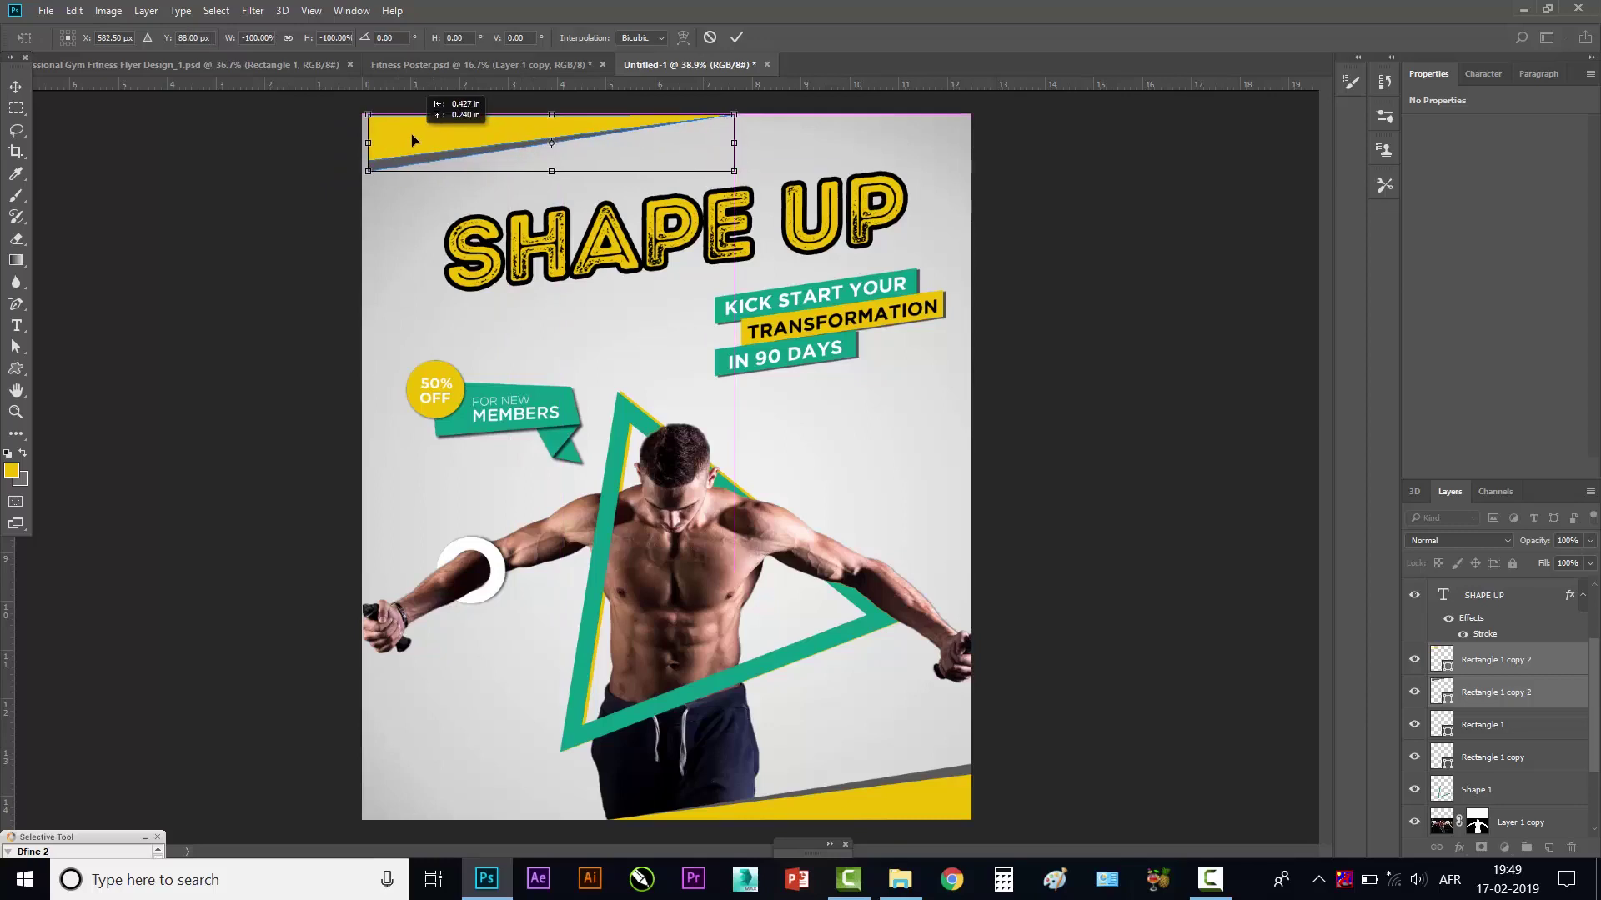
left_click_drag(412, 140, 407, 141)
key("Return")
- Scale the top band copy down to about 91%
scroll(893, 290, "down", 2)
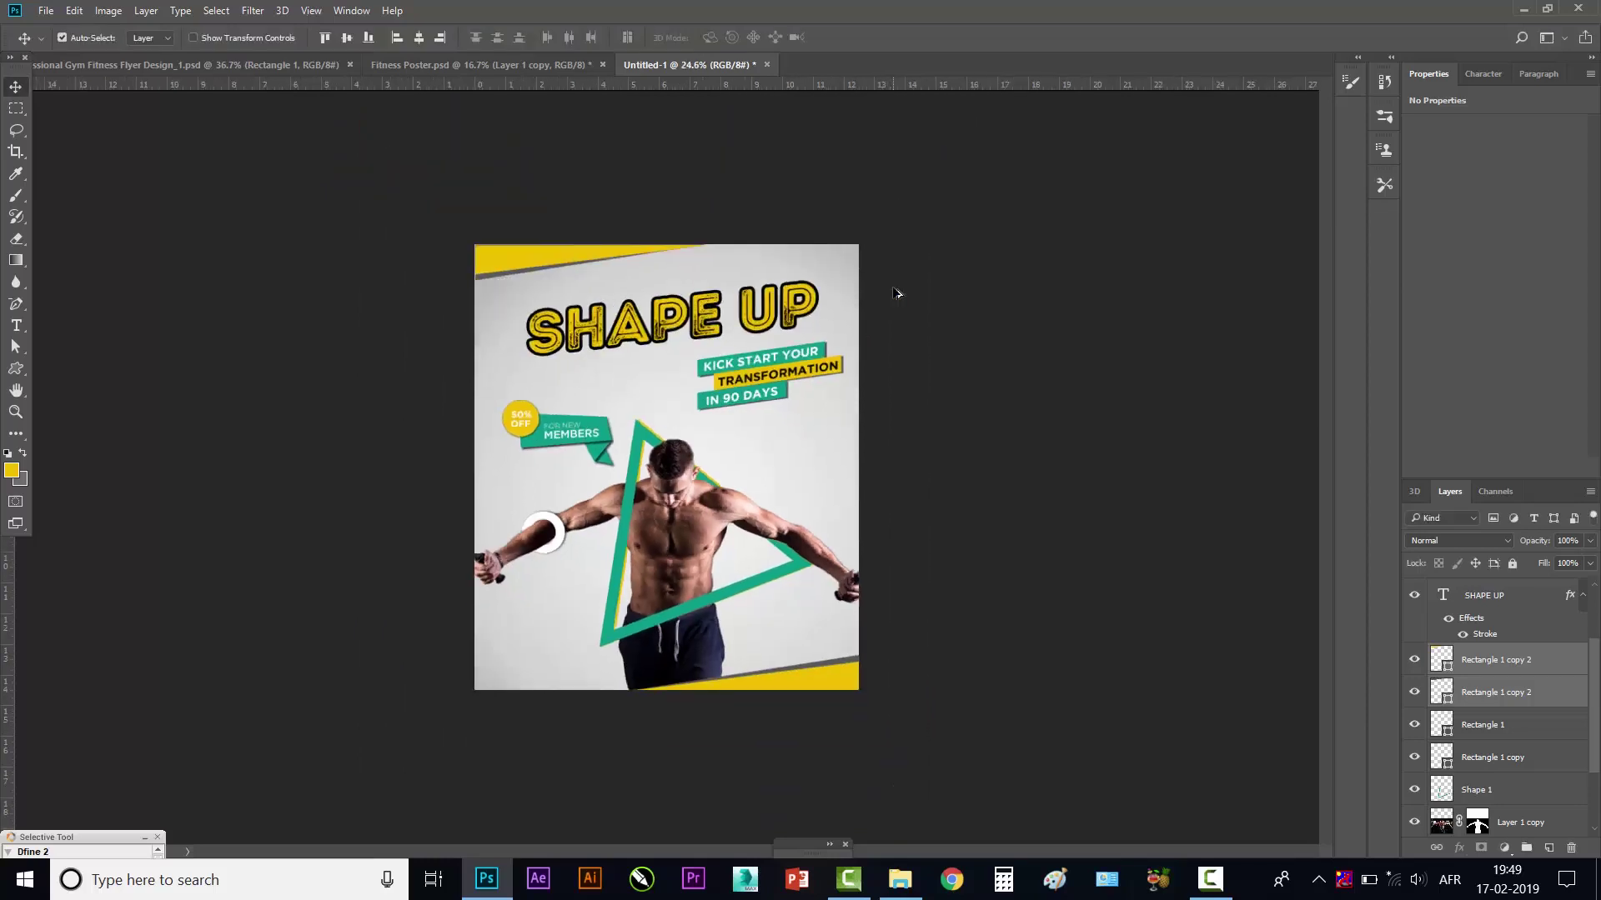
key("ctrl+t")
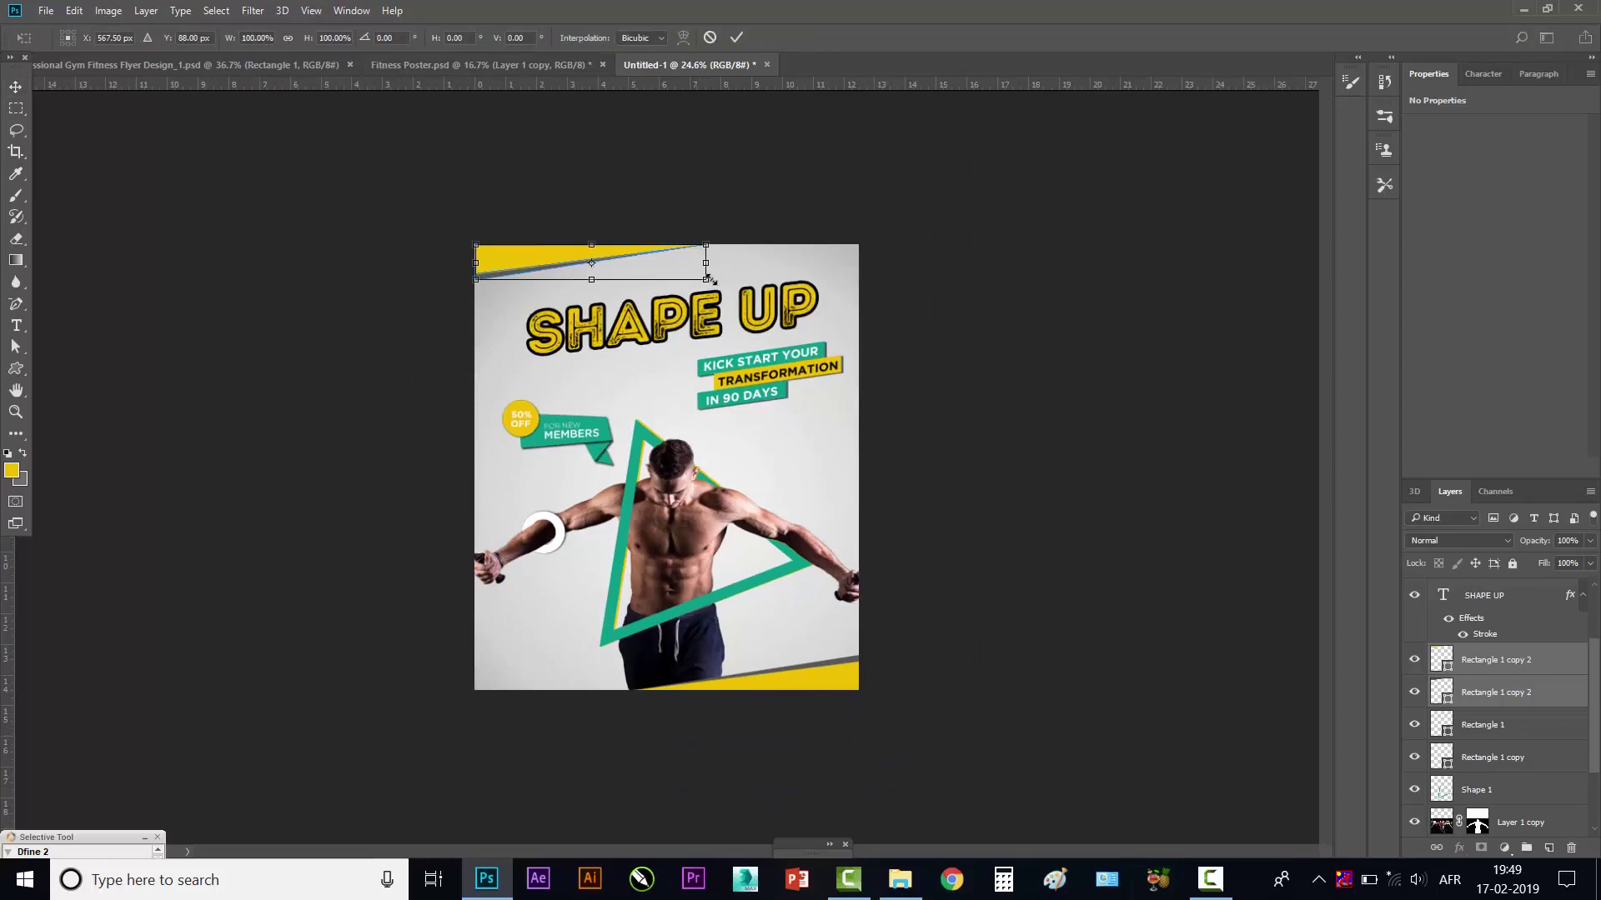
left_click_drag(706, 280, 686, 276)
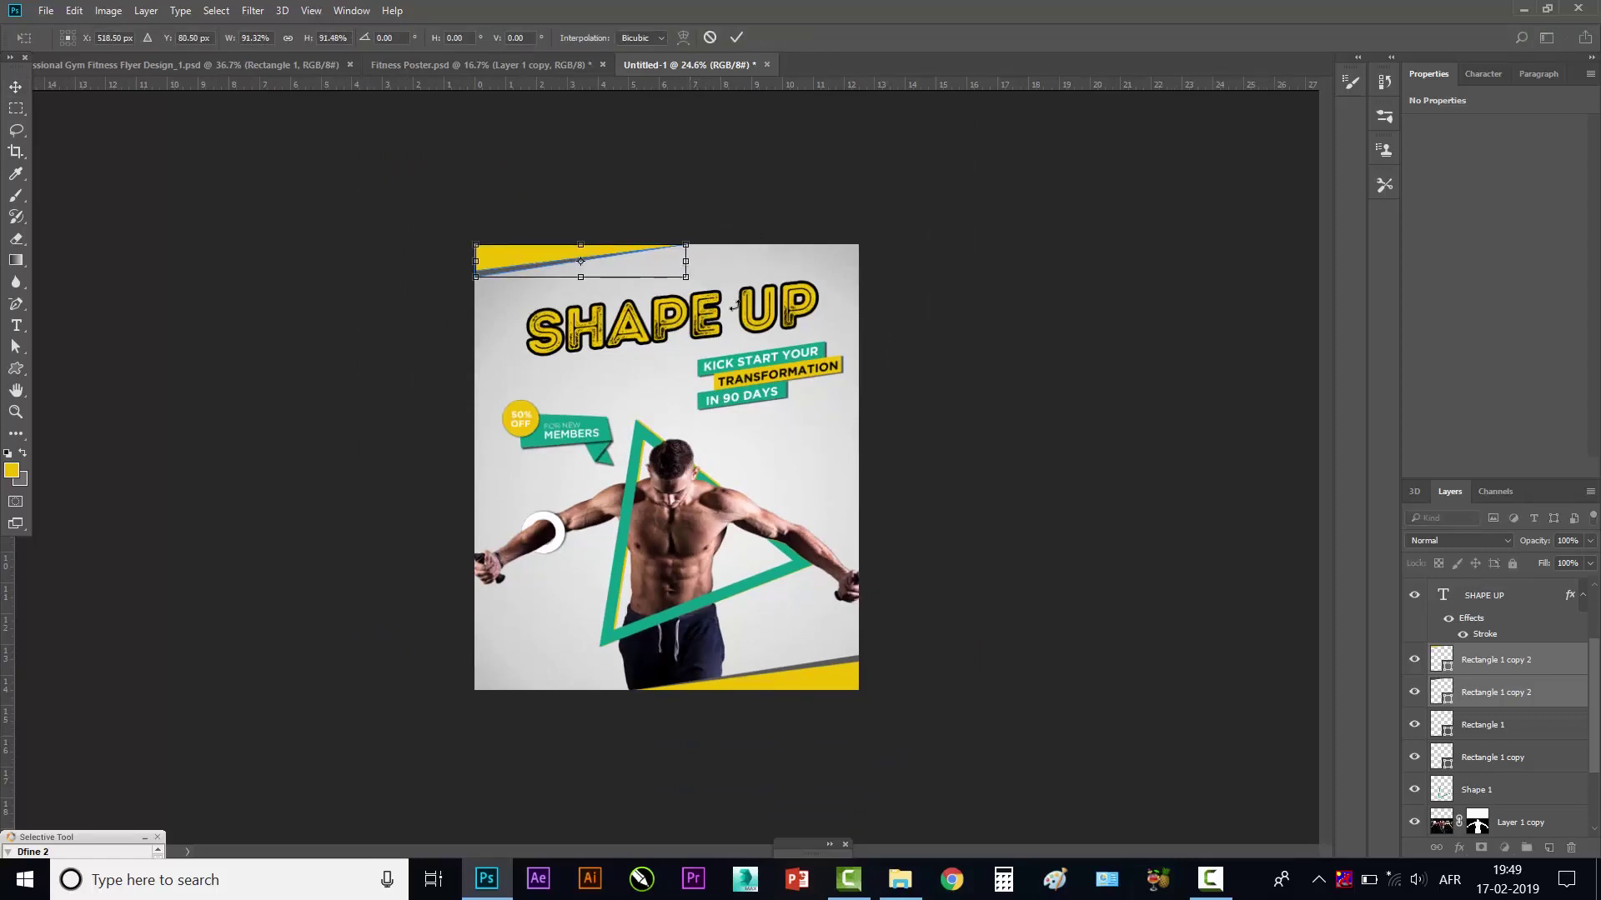
key("Return")
scroll(574, 309, "up", 3)
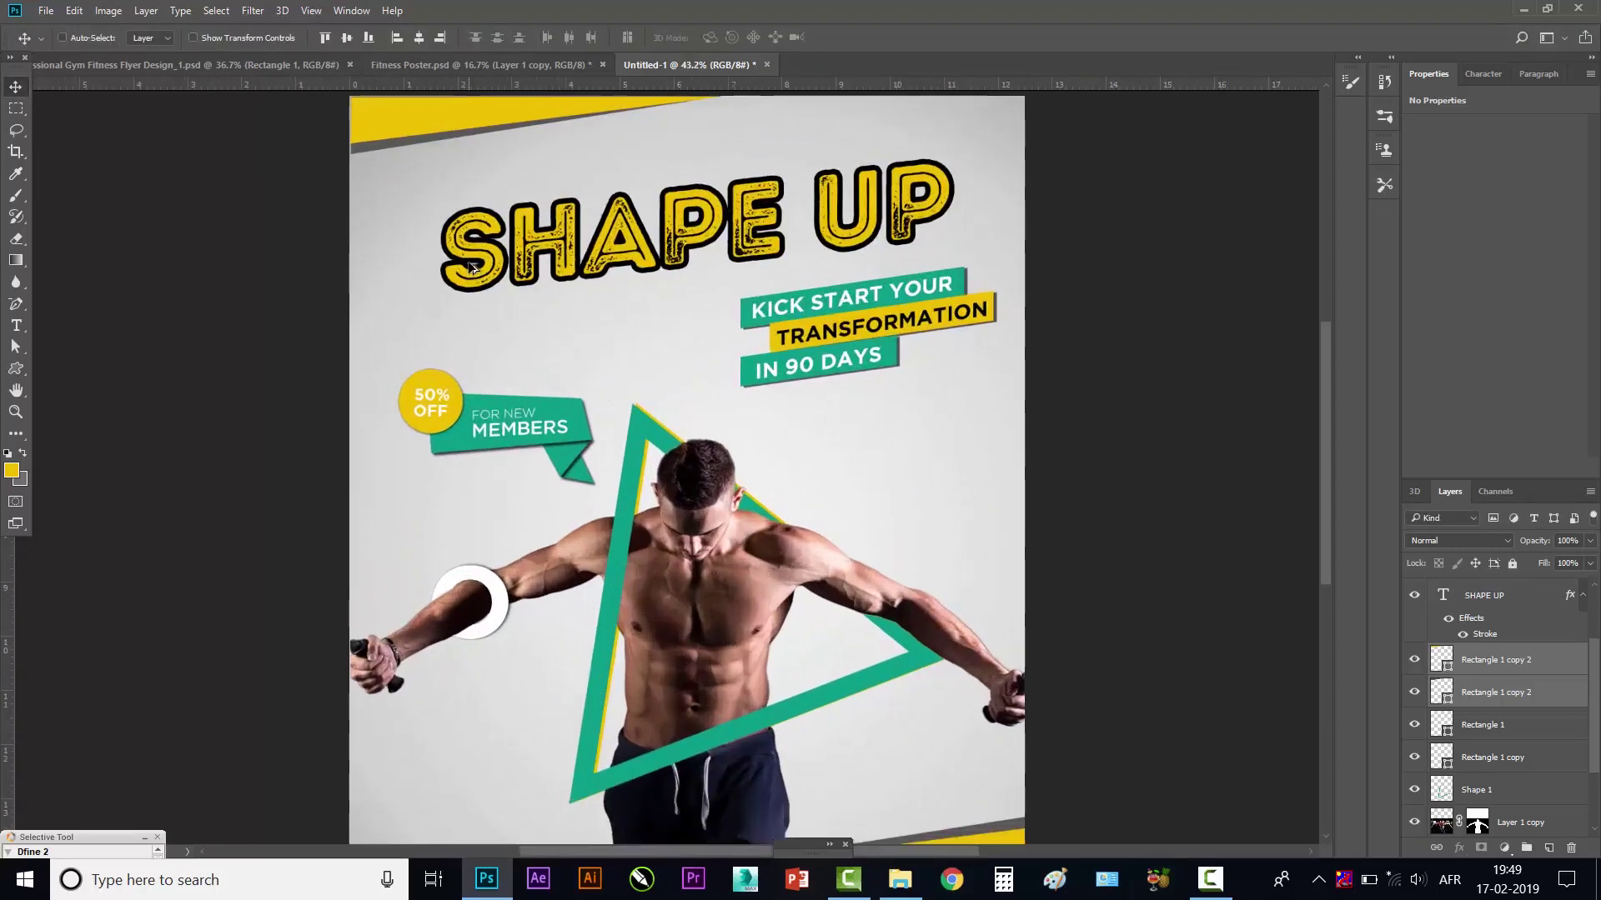
scroll(574, 309, "down", 1)
scroll(574, 309, "down", 1)
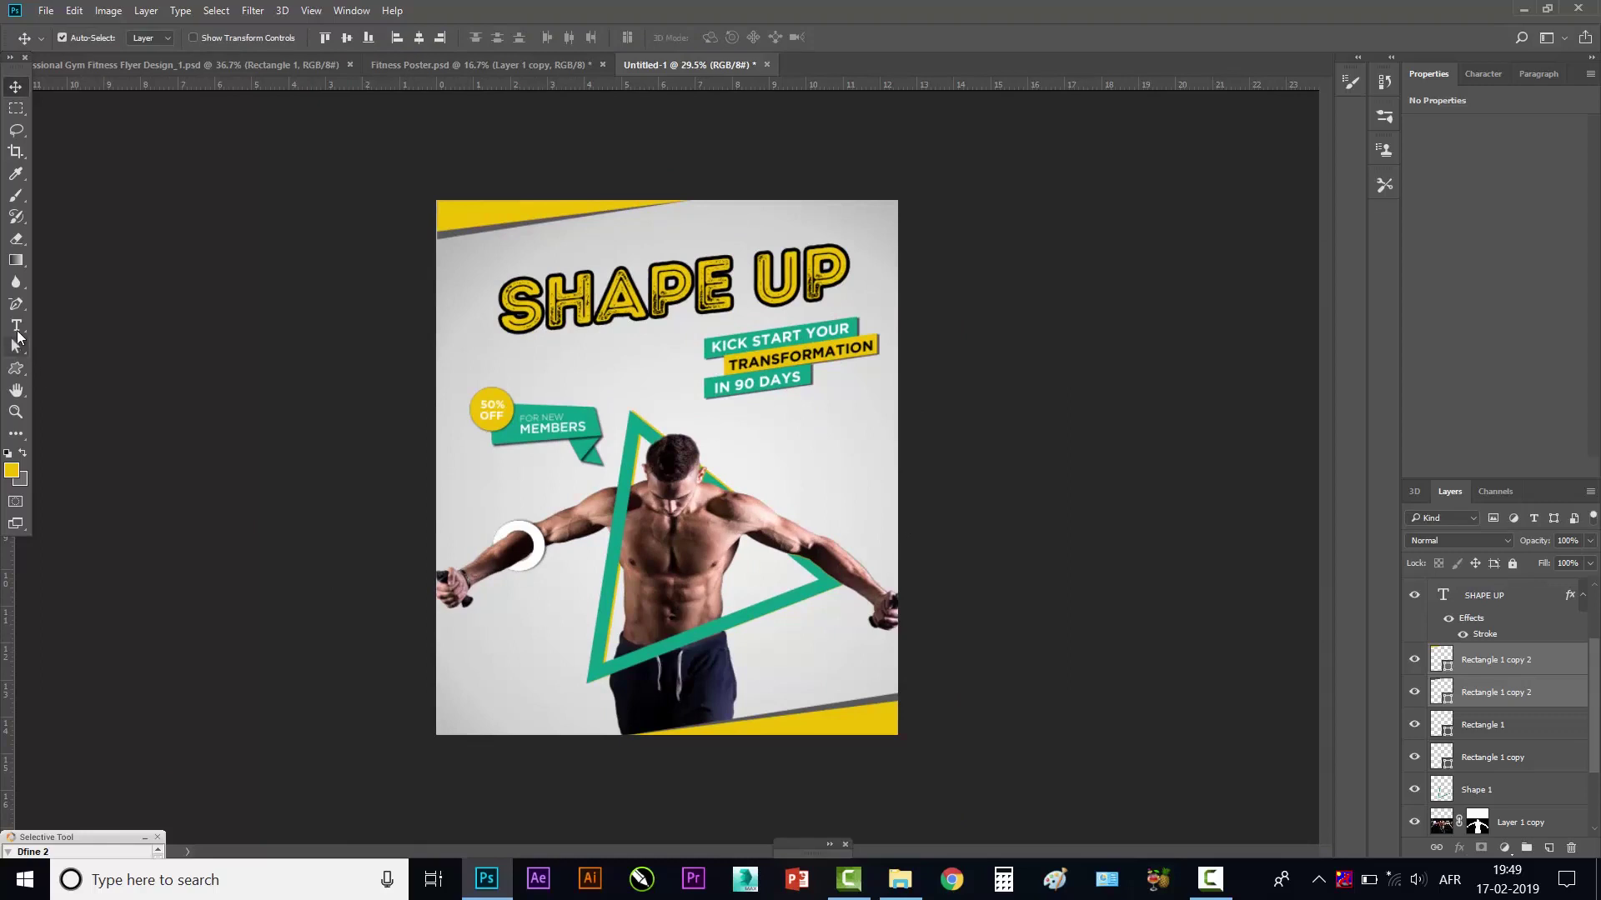
- Add a Let's text line and move it left beside the triangle
left_click(17, 328)
scroll(505, 704, "up", 1)
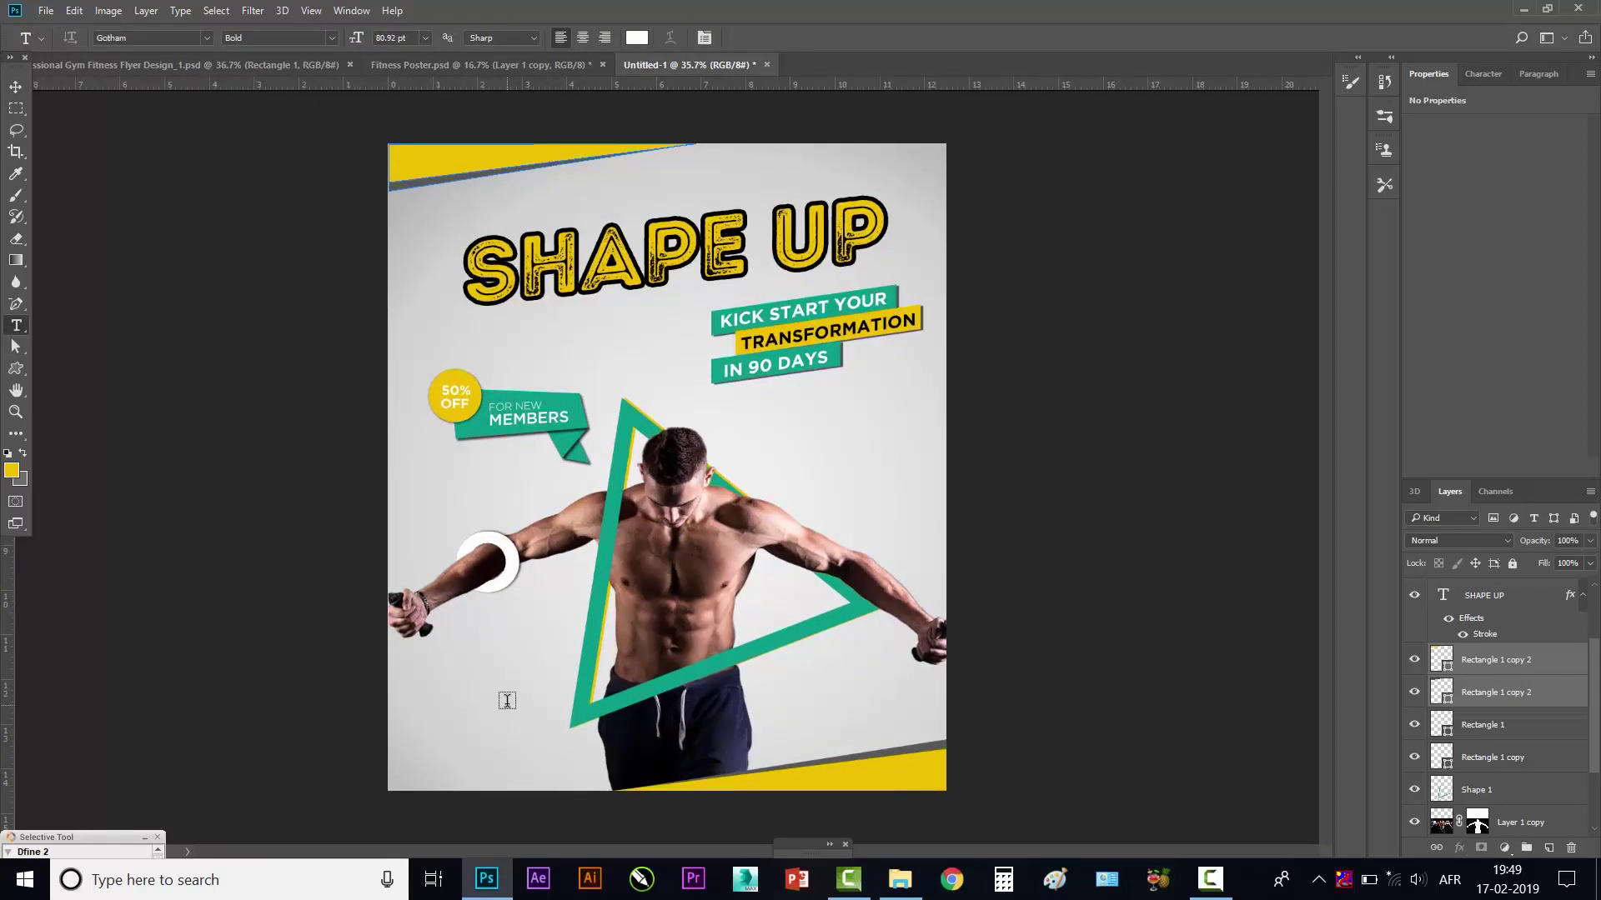
scroll(448, 733, "up", 1)
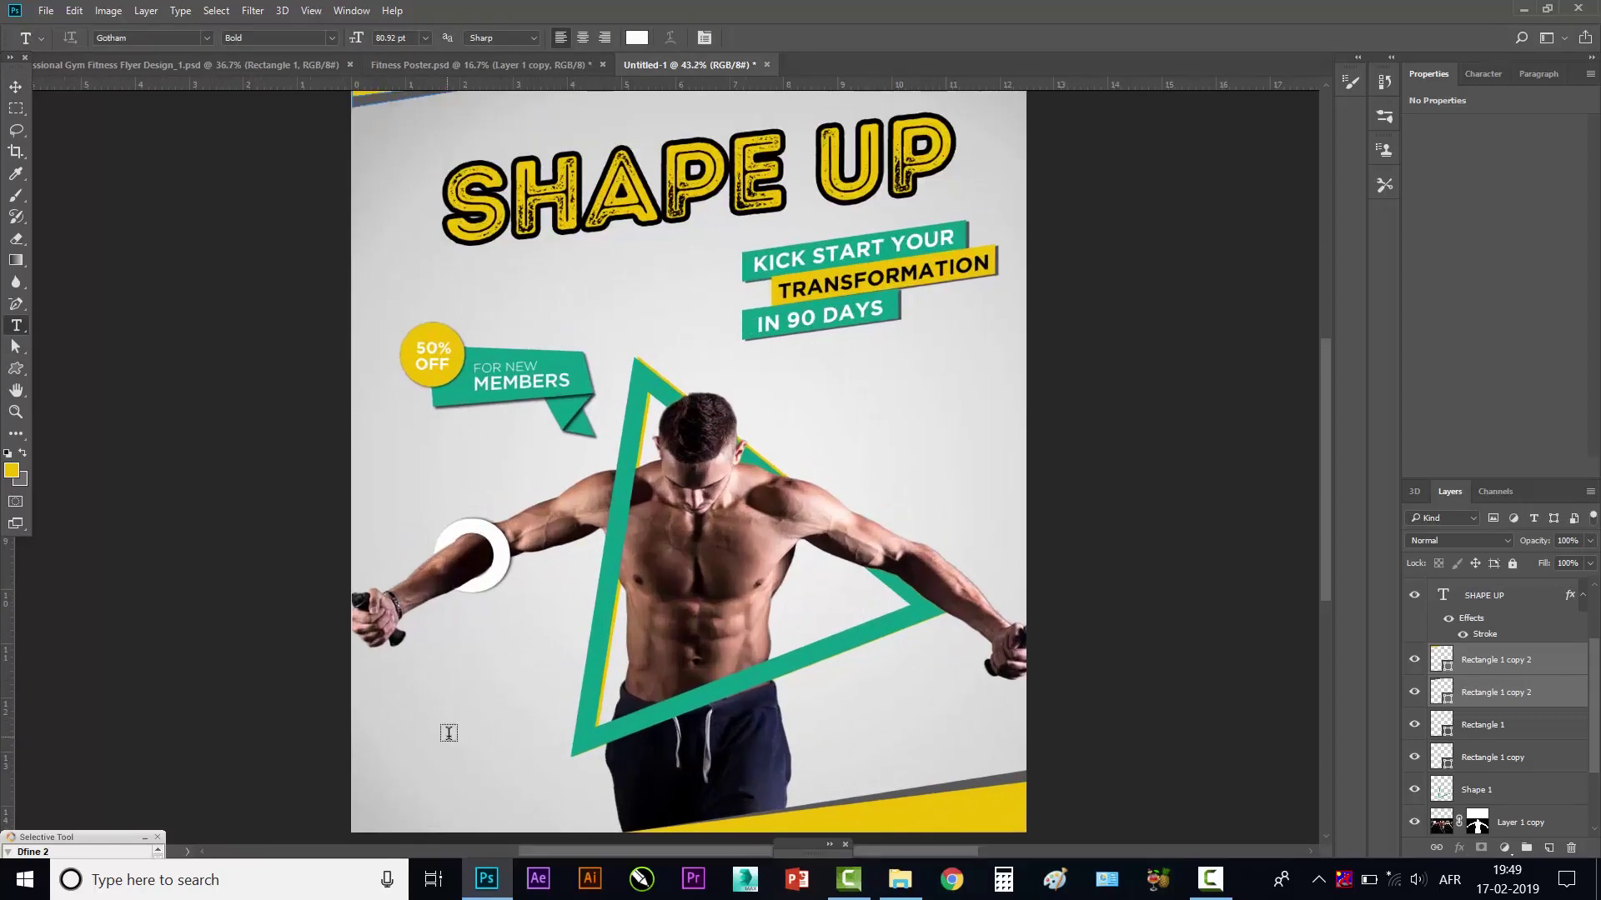
scroll(447, 733, "down", 1)
left_click(436, 652)
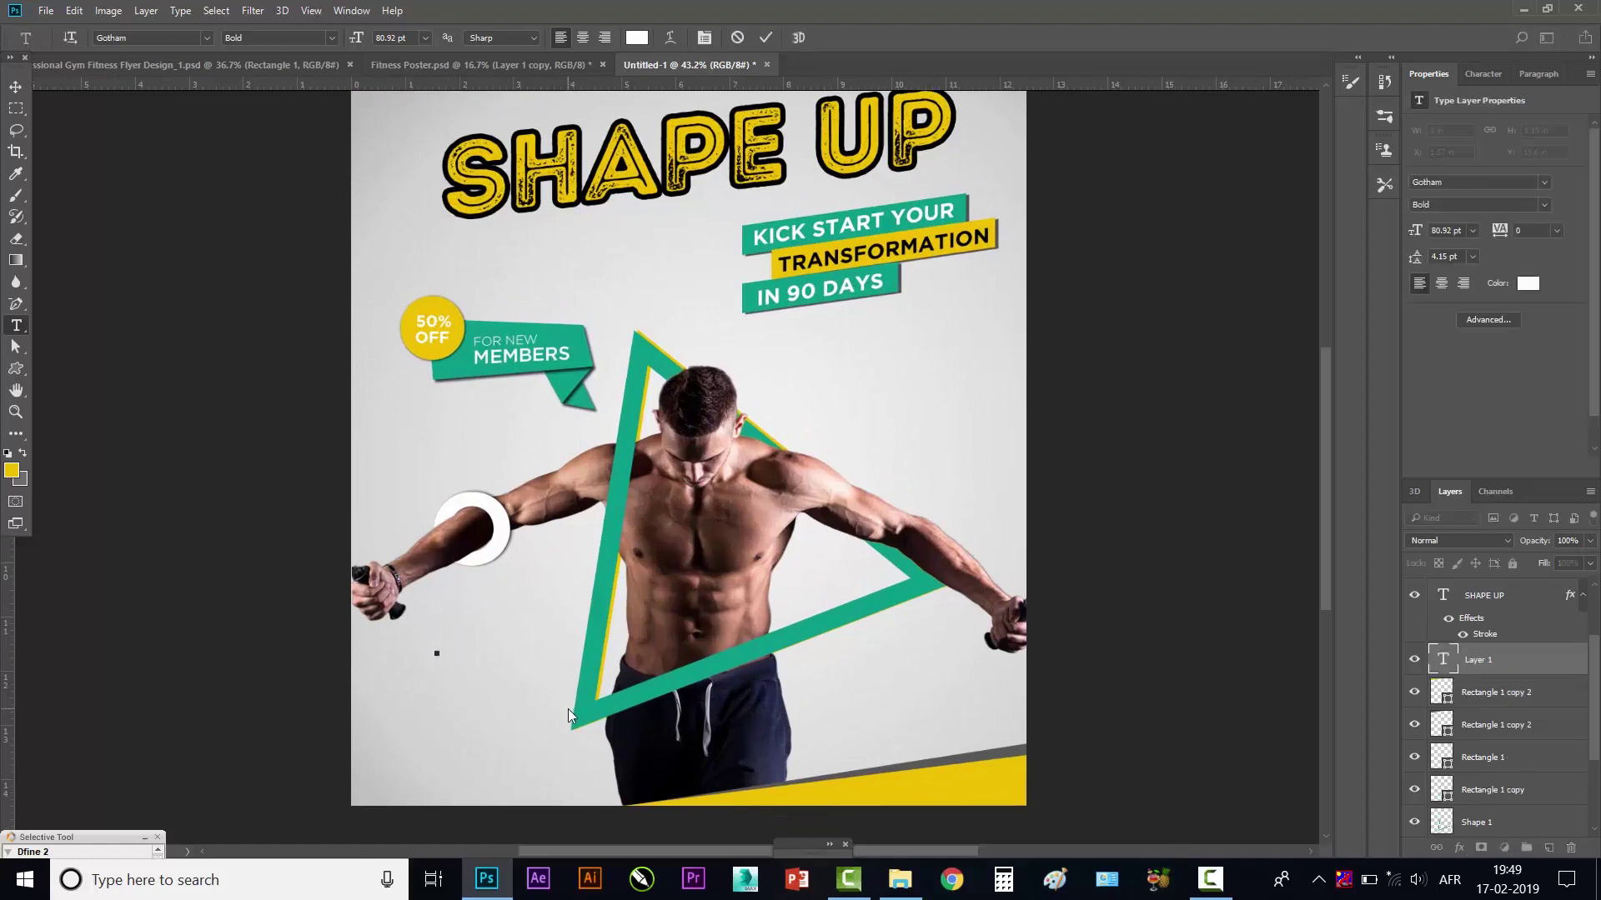
type("Let’s")
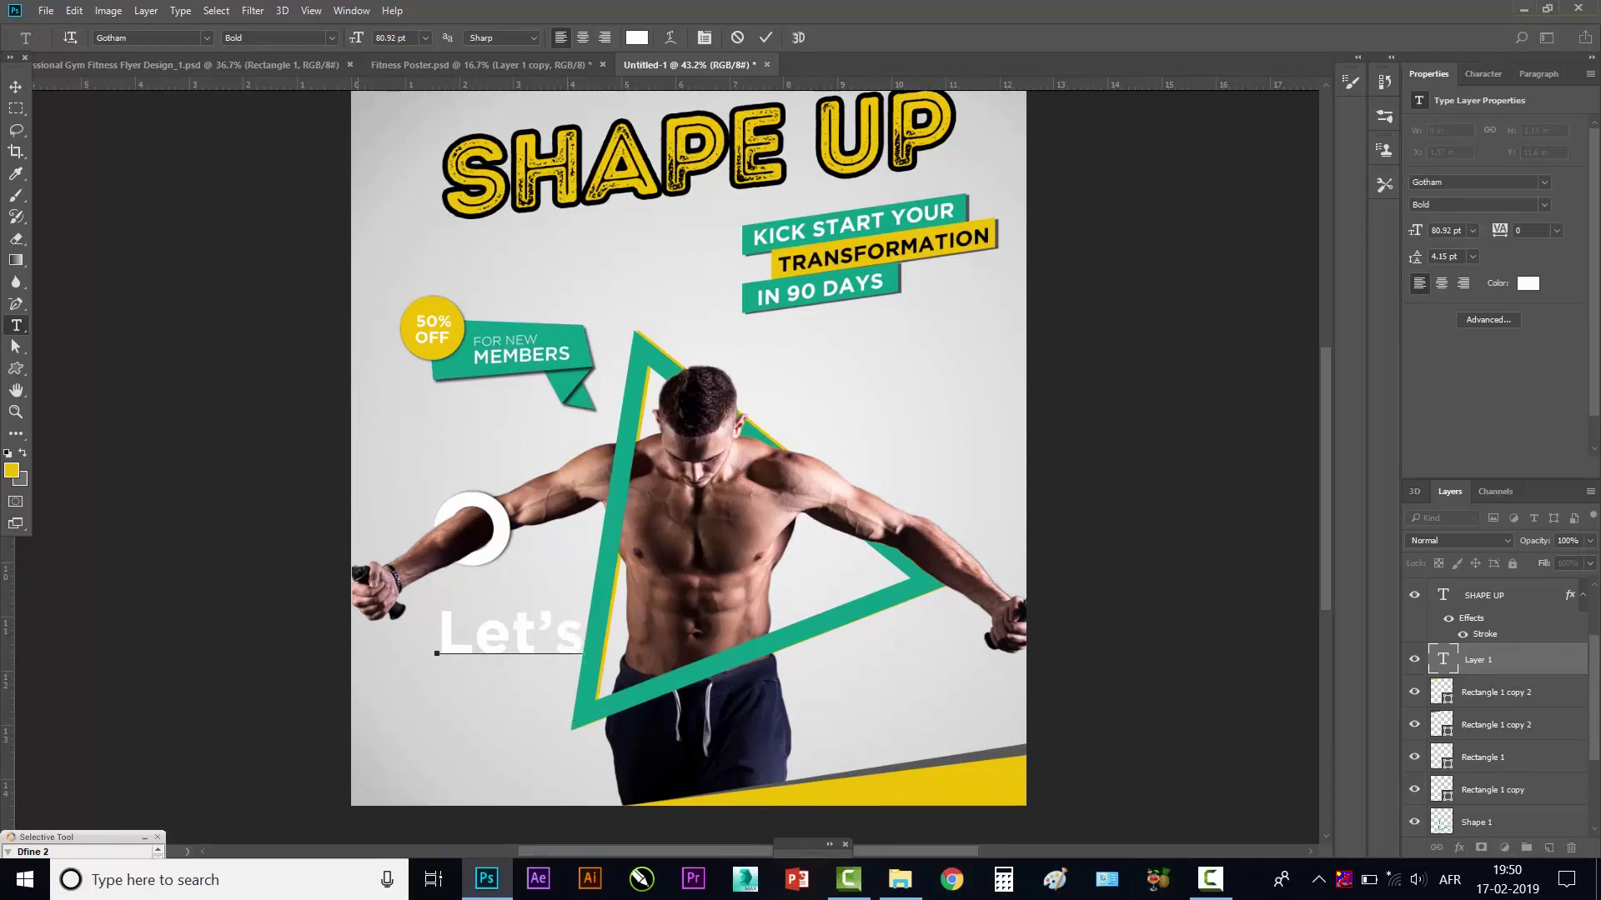
left_click(16, 87)
left_click_drag(538, 646, 513, 659)
- Reduce the Let's font size and set its weight to Medium
left_click_drag(1404, 235, 1436, 231)
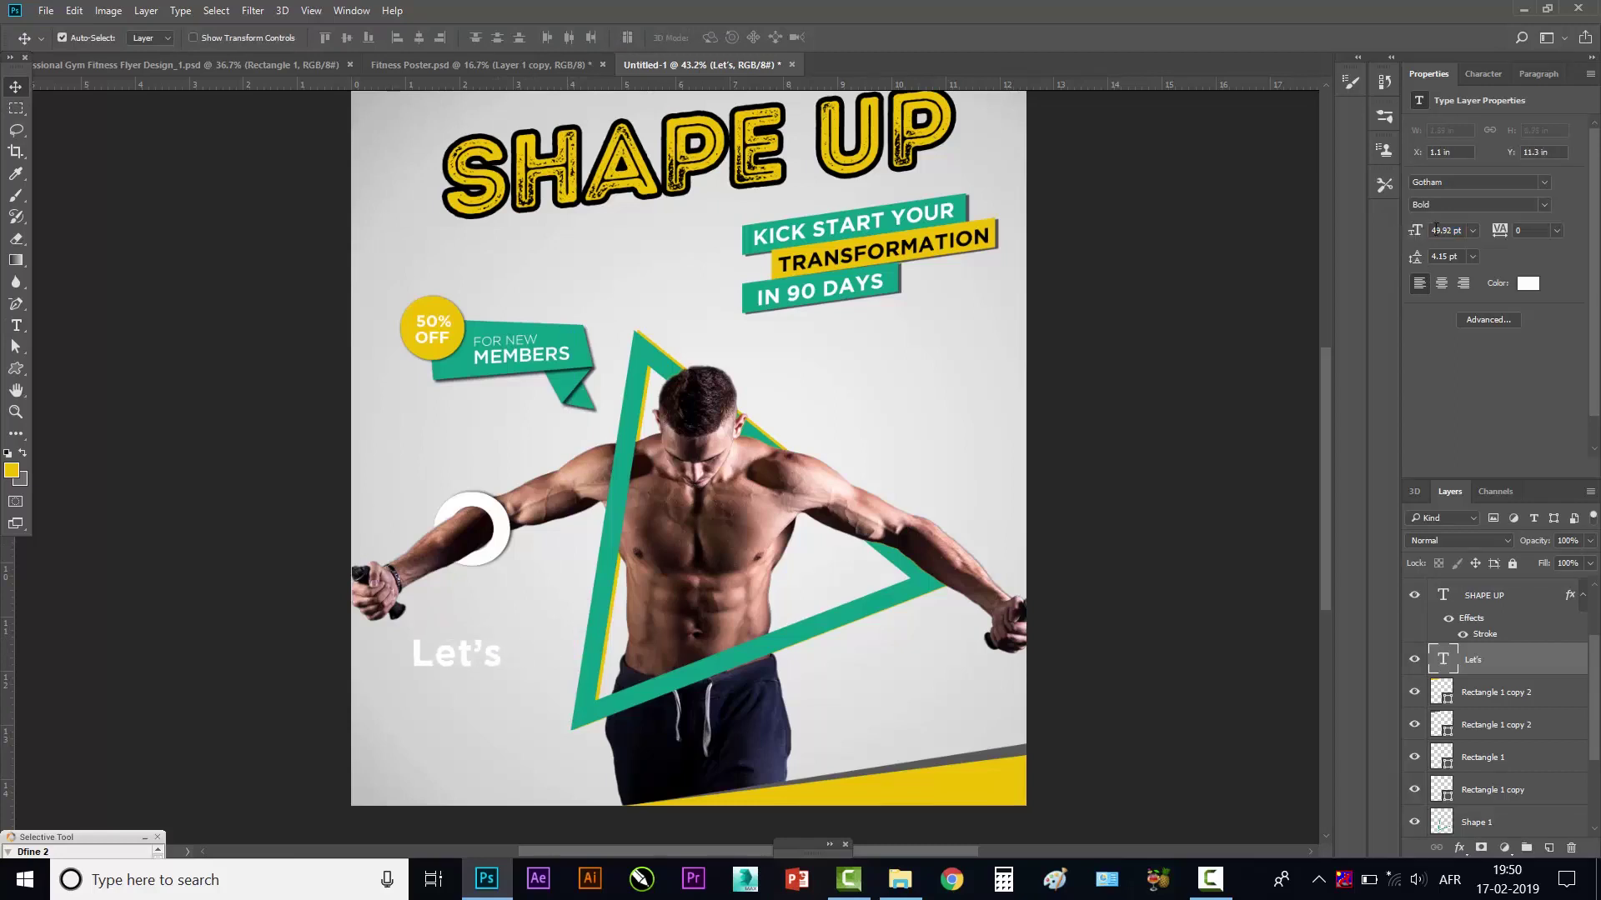
left_click(1544, 203)
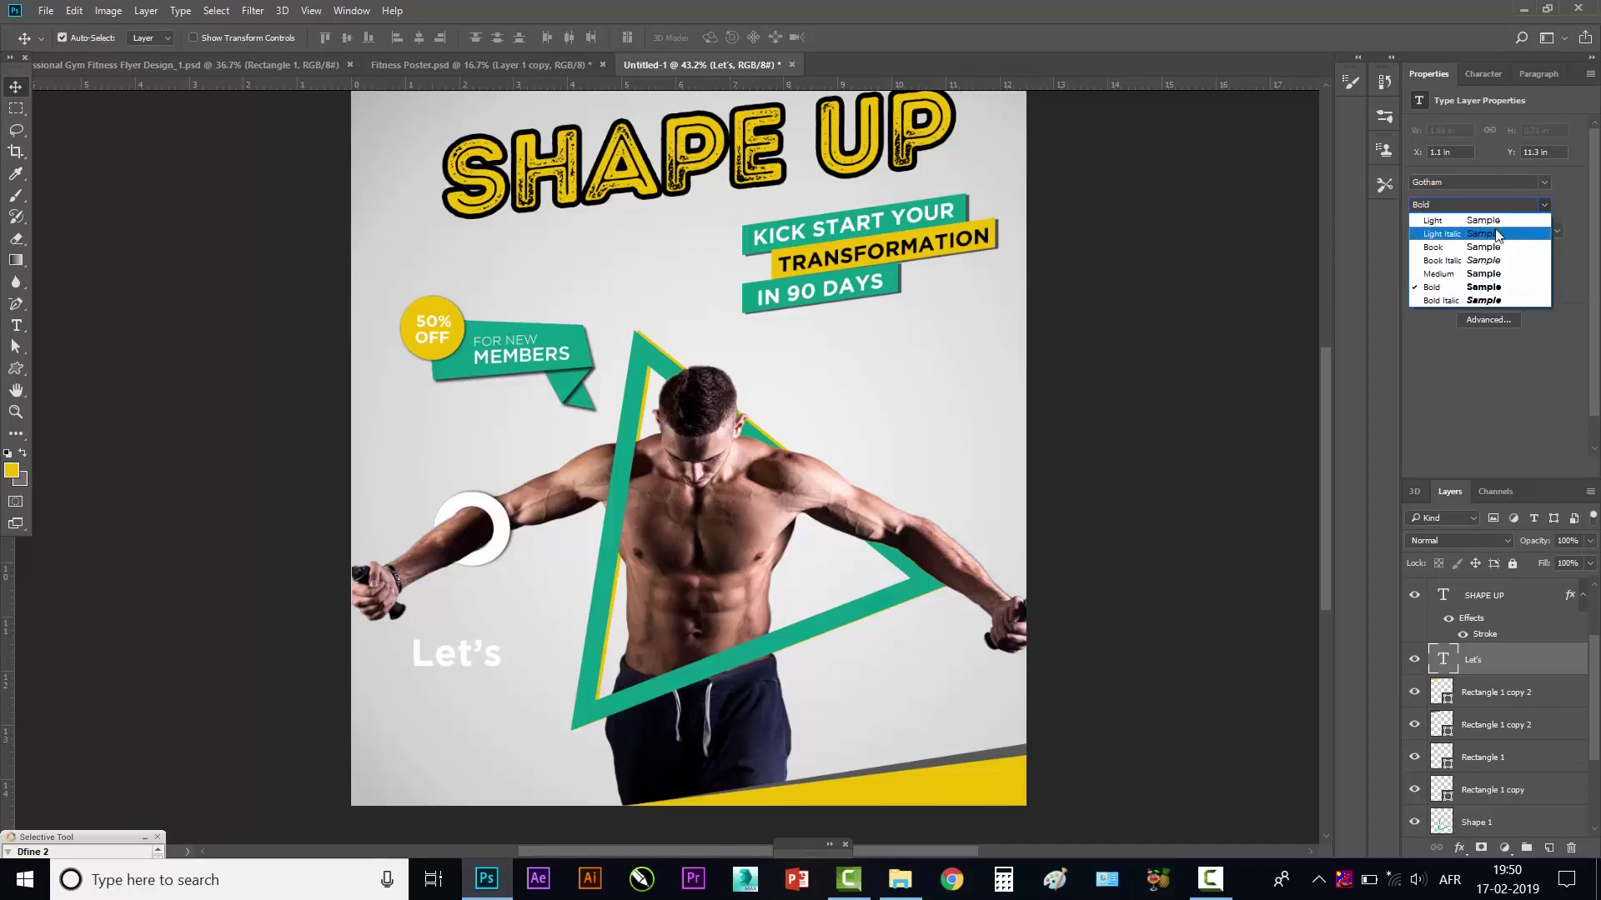
left_click(1476, 248)
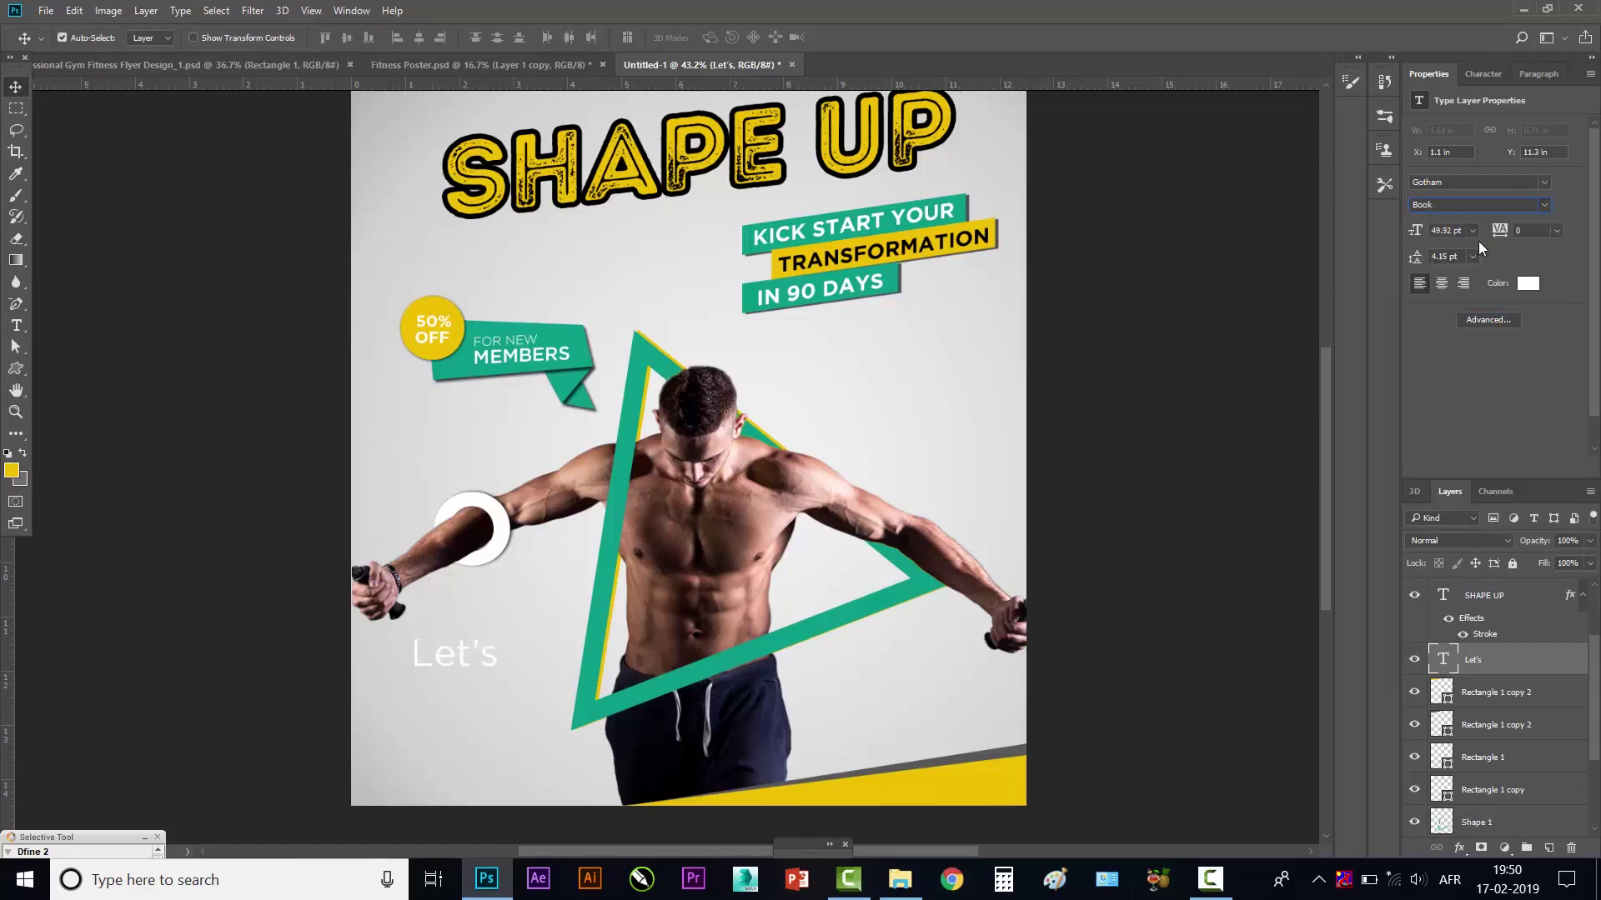
left_click(1527, 208)
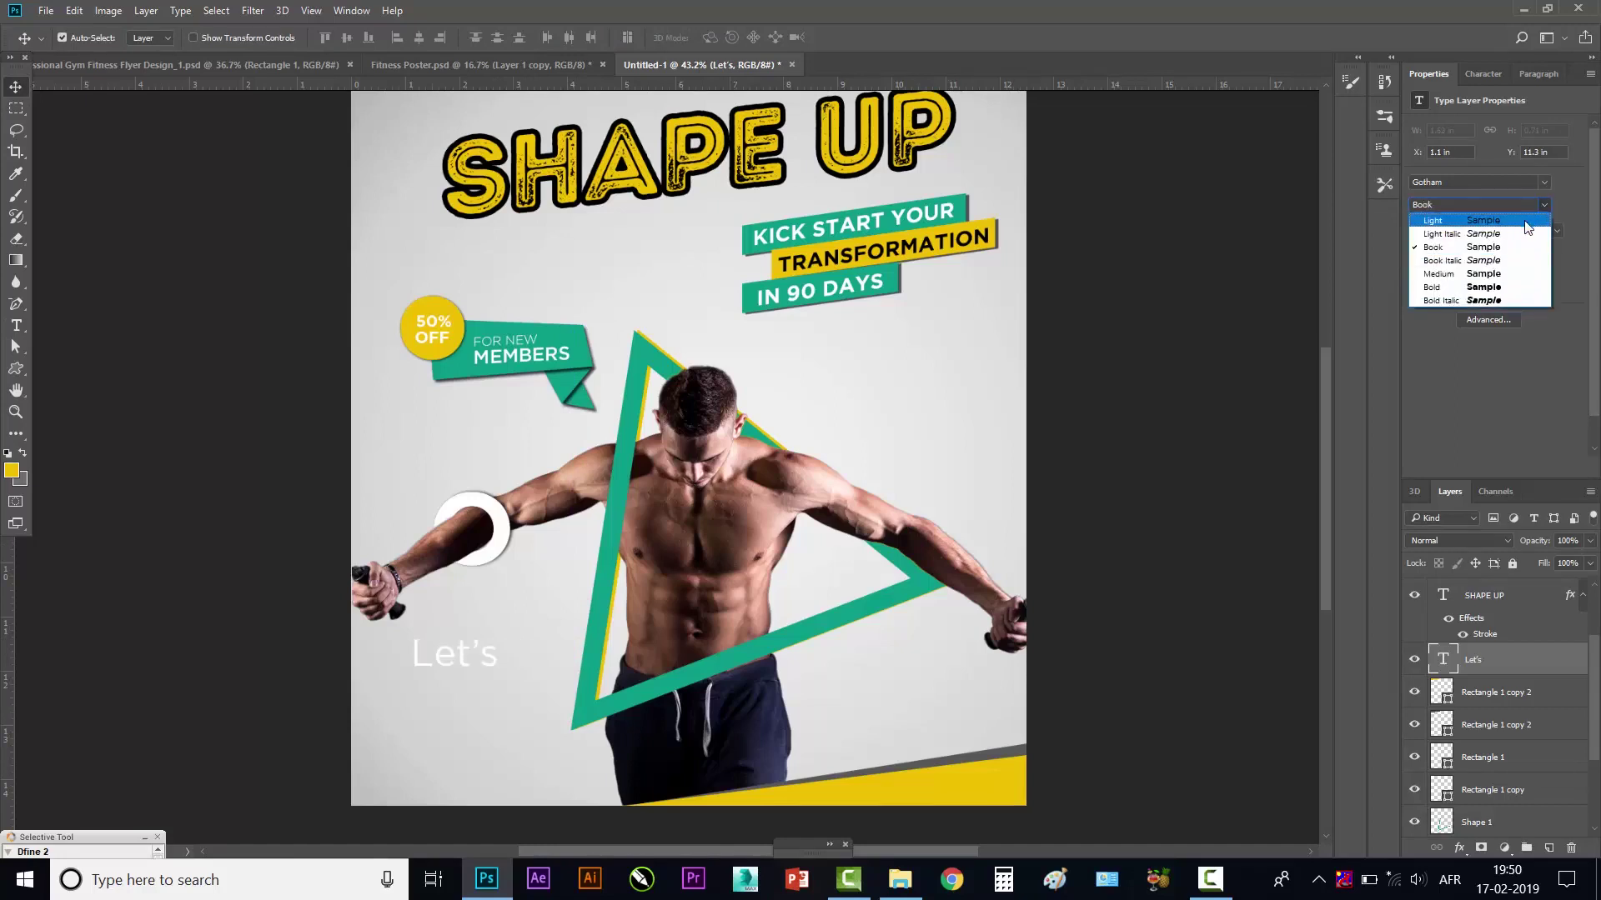
left_click(1455, 275)
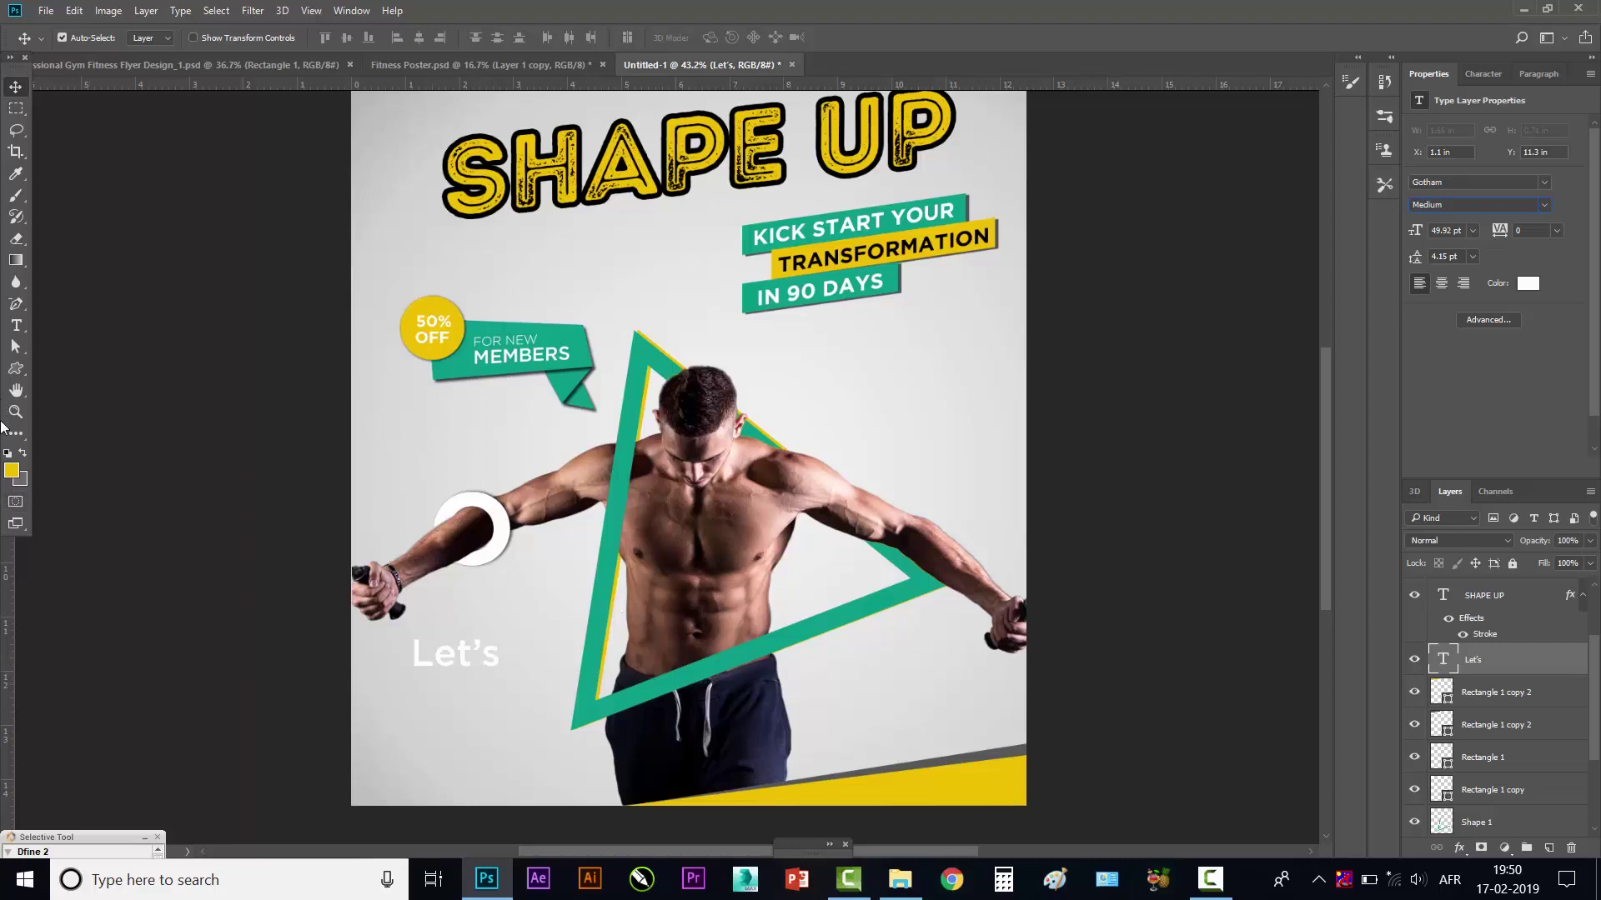
- Colour the Let’s text with grey sampled from the canvas
left_click(16, 325)
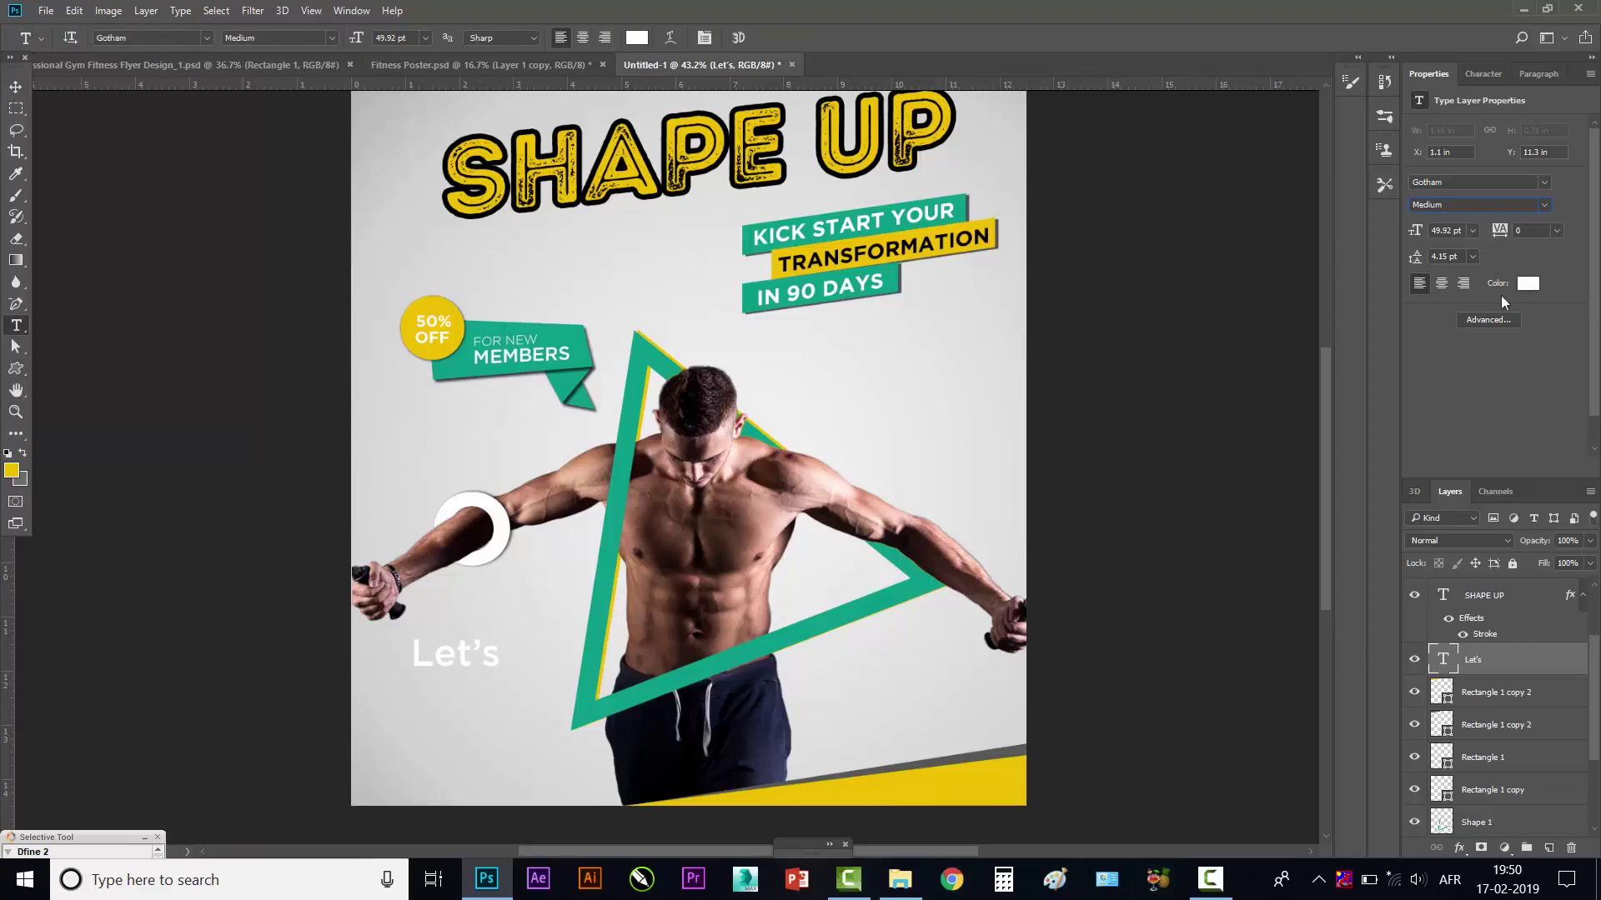
left_click(1526, 284)
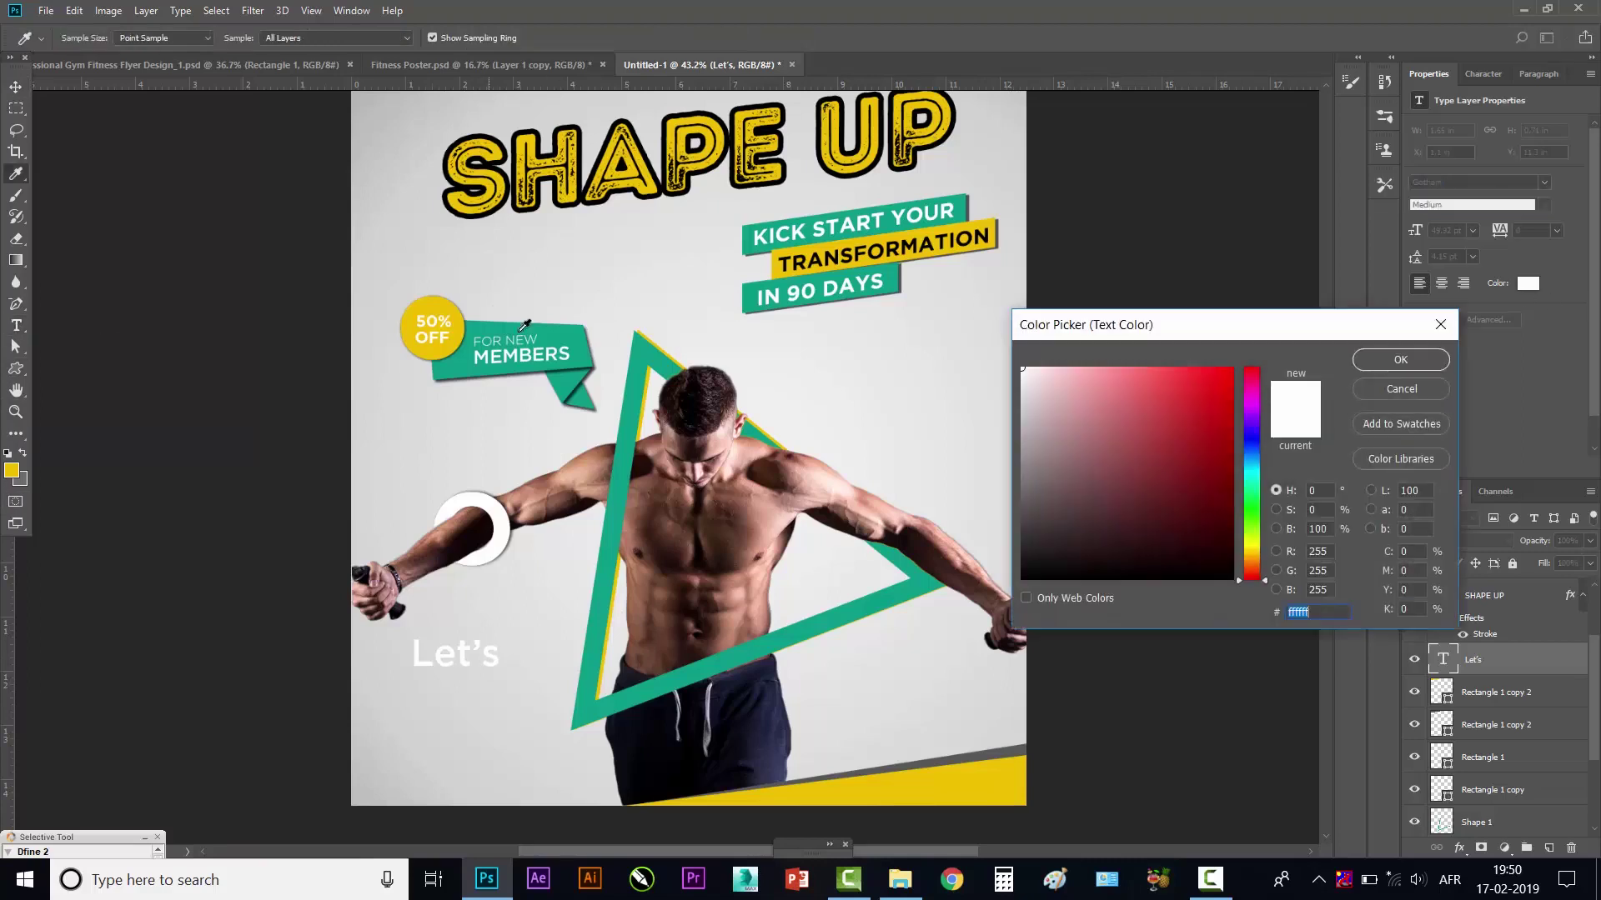
left_click(990, 750)
left_click(1400, 360)
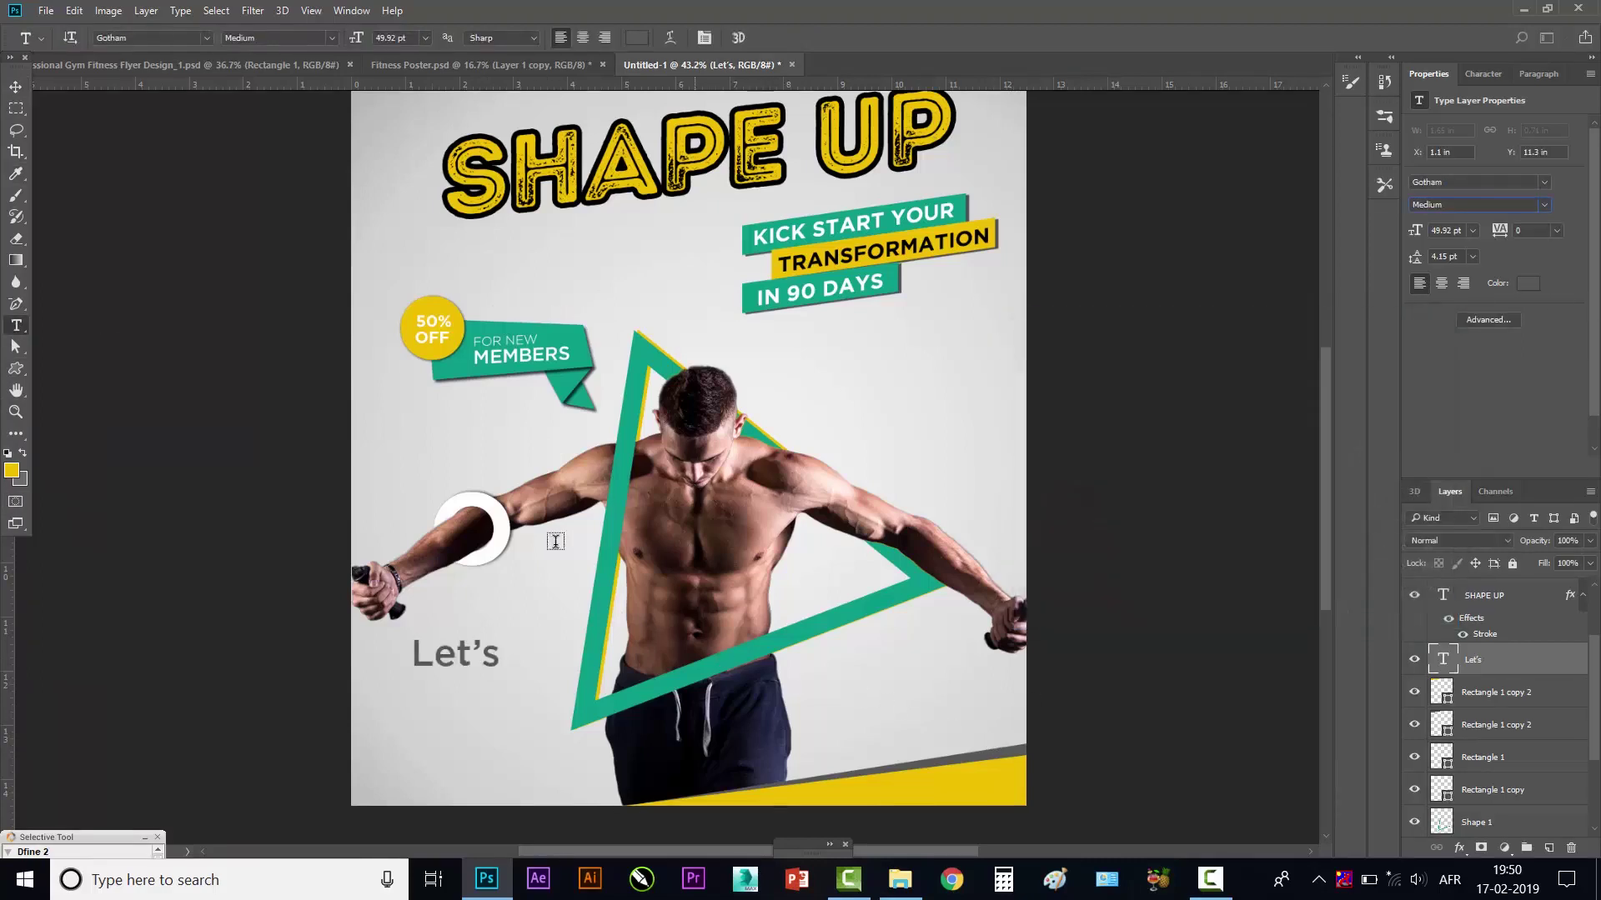
left_click(16, 86)
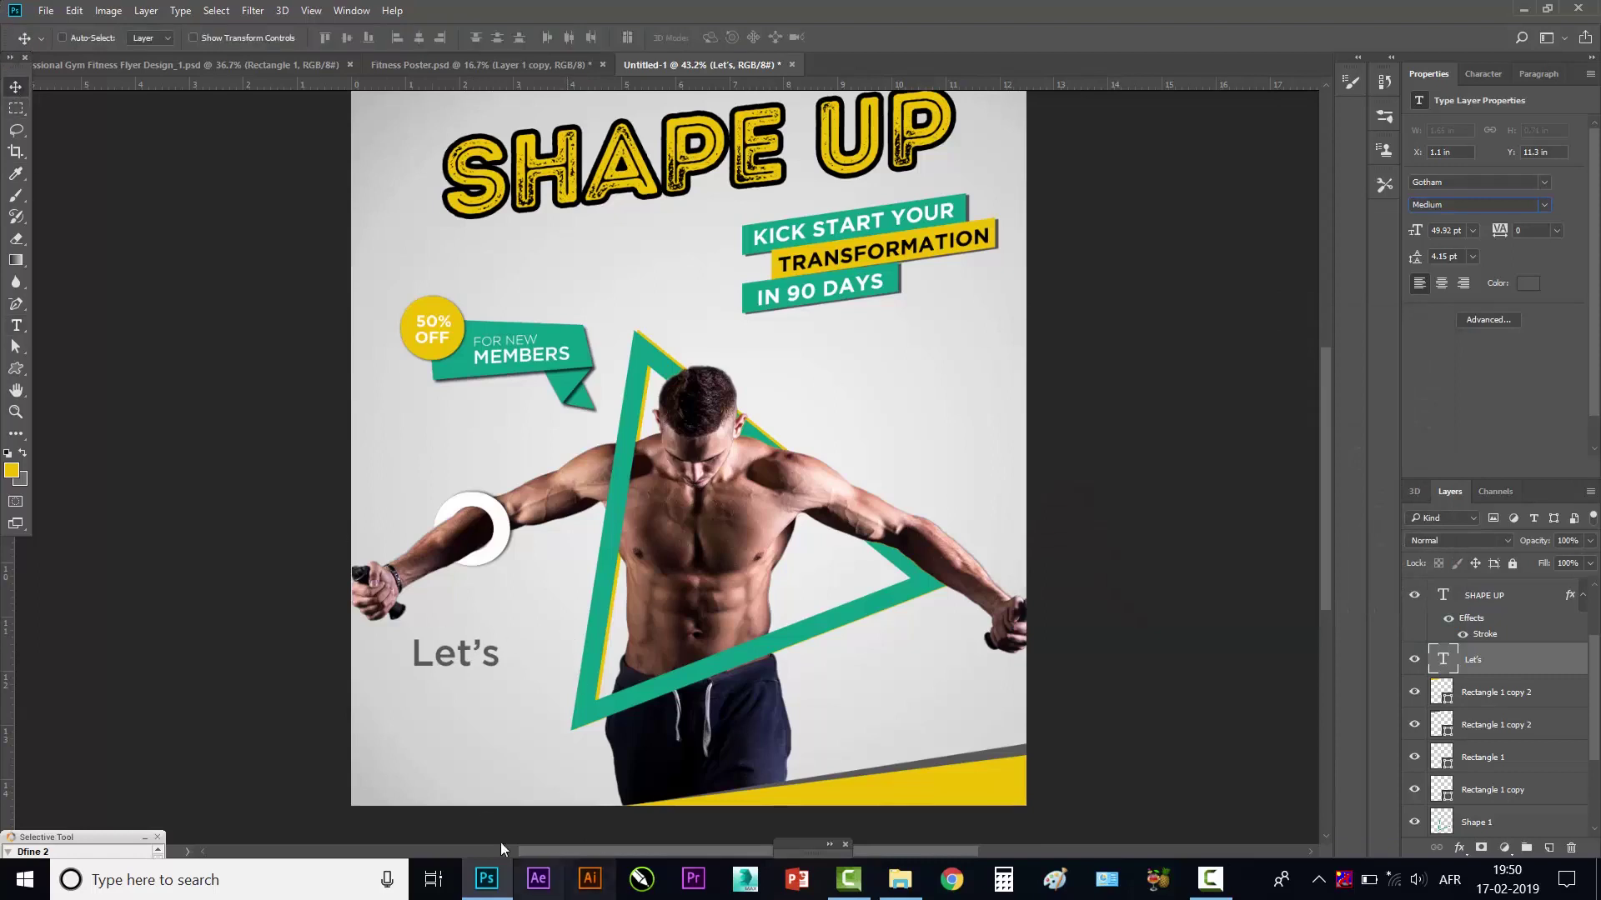
key("ctrl")
- Duplicate Let's below, retype it as GO, and tuck it under Let's
left_click_drag(465, 658, 462, 700)
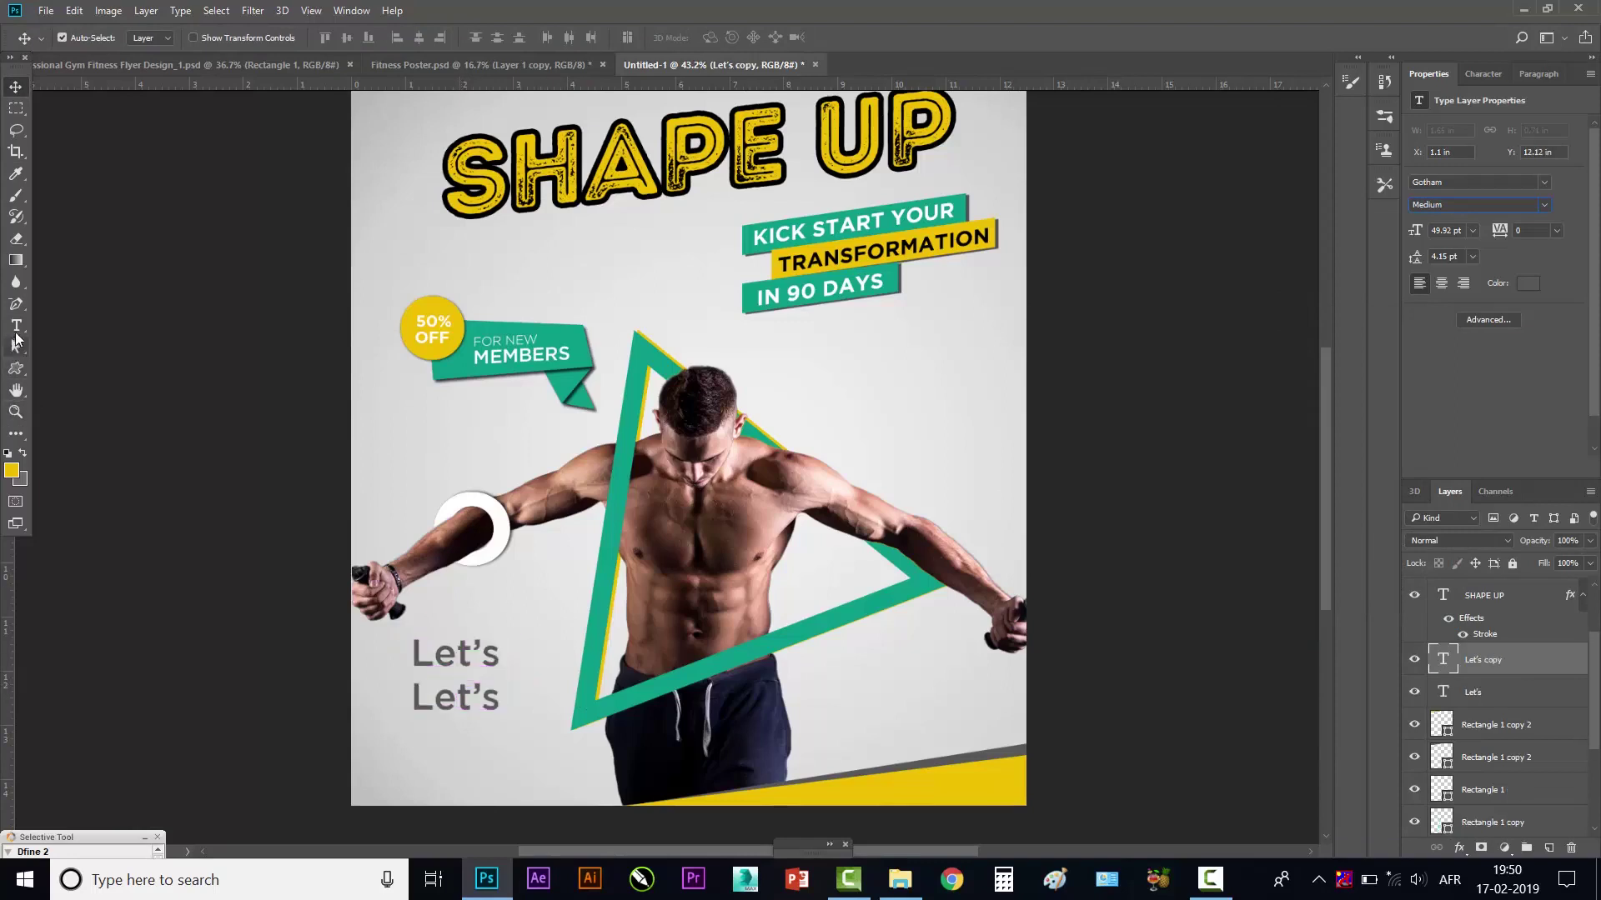
left_click(15, 325)
left_click(456, 699)
double_click(453, 700)
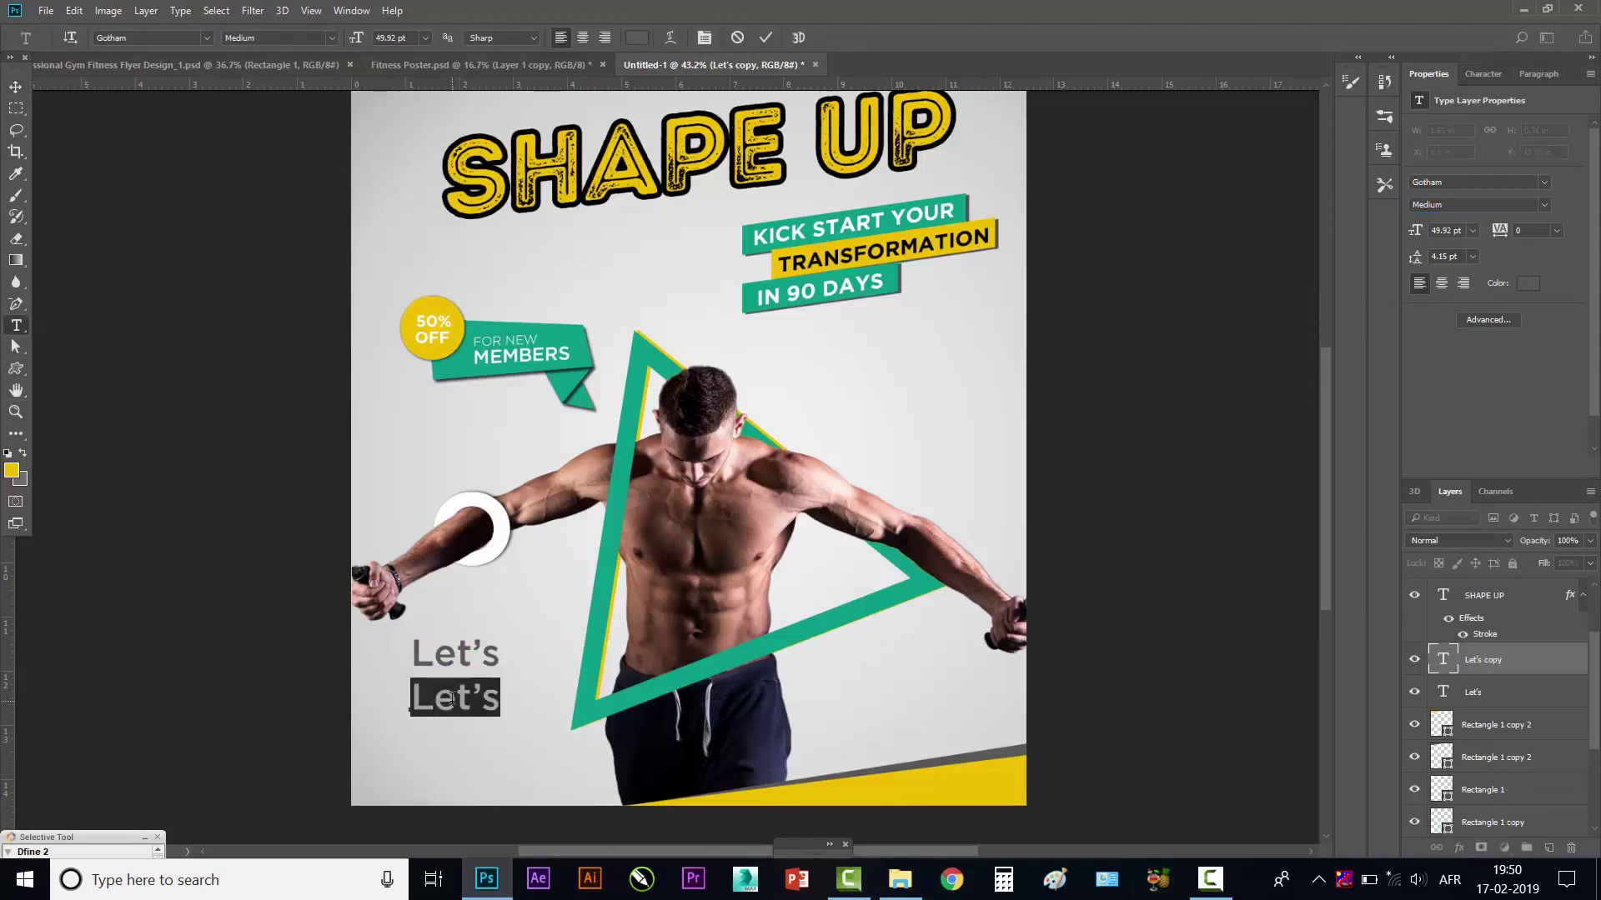
type("GO")
left_click(16, 85)
left_click_drag(455, 695, 450, 684)
key("Up")
key("Up")
key("Up")
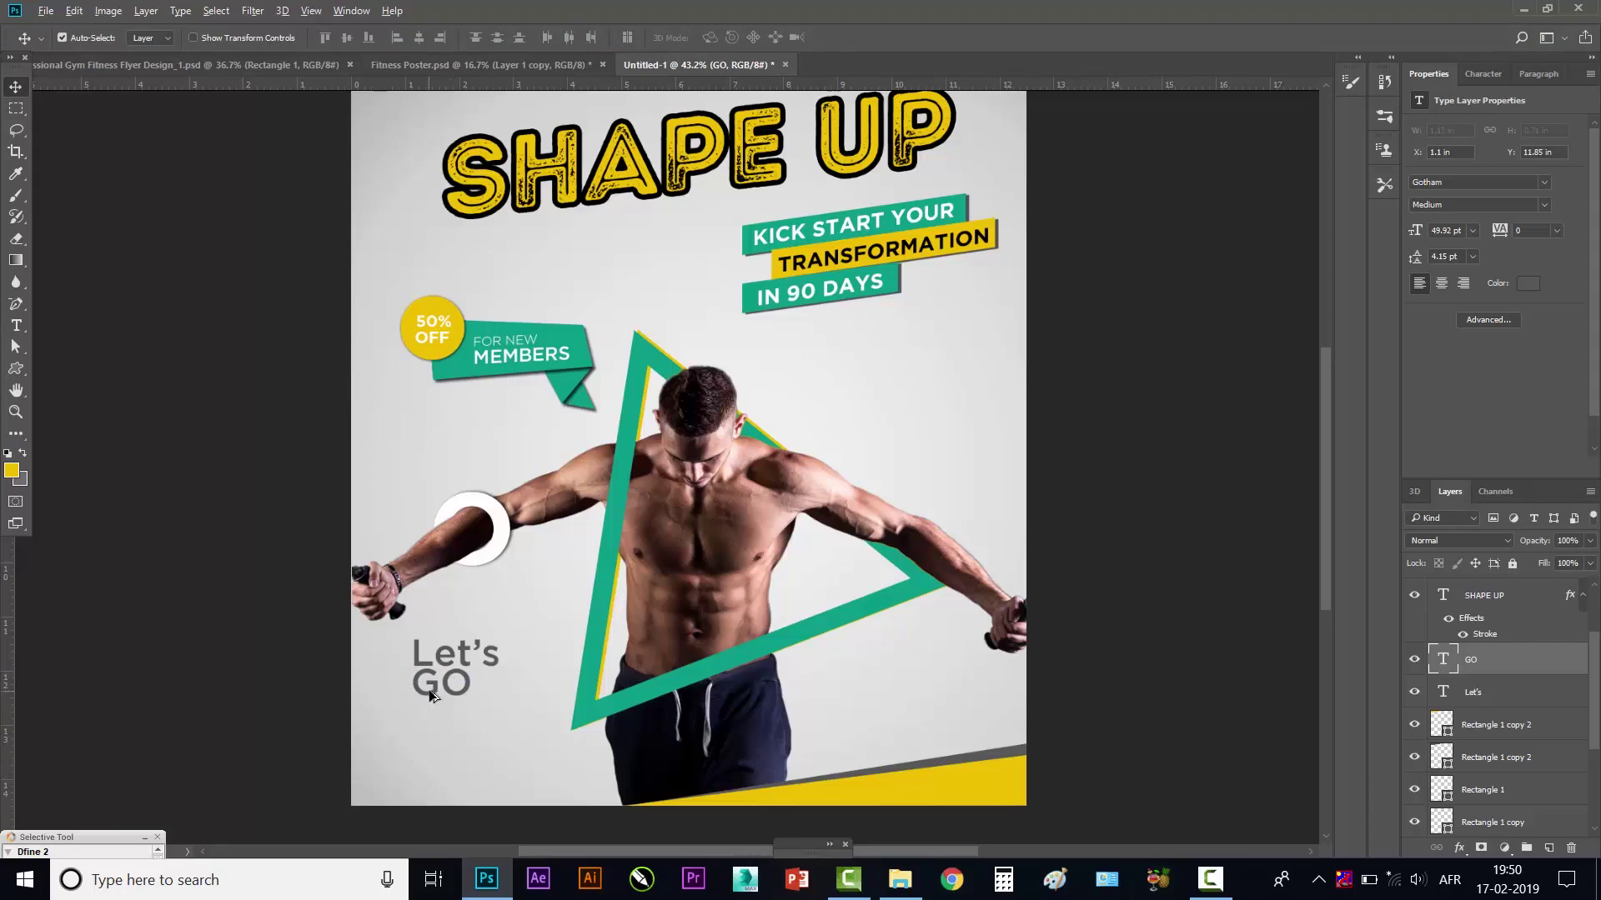
- Duplicate GO below, retype it as 7 DAYS, and set it to Bold
left_click_drag(433, 697, 433, 731)
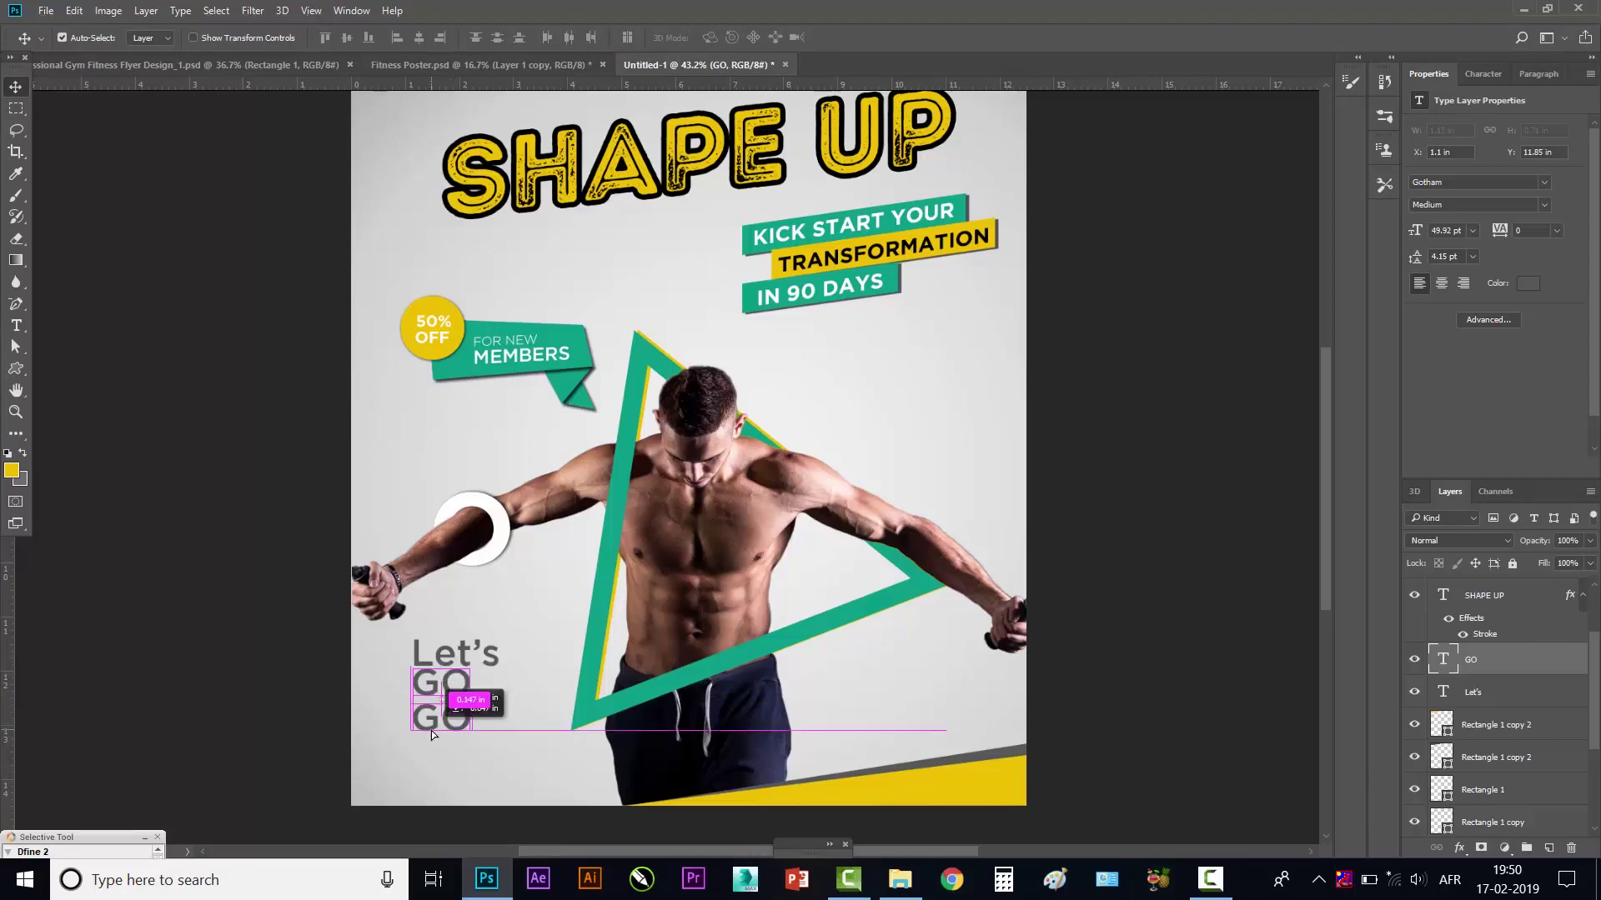
left_click(16, 326)
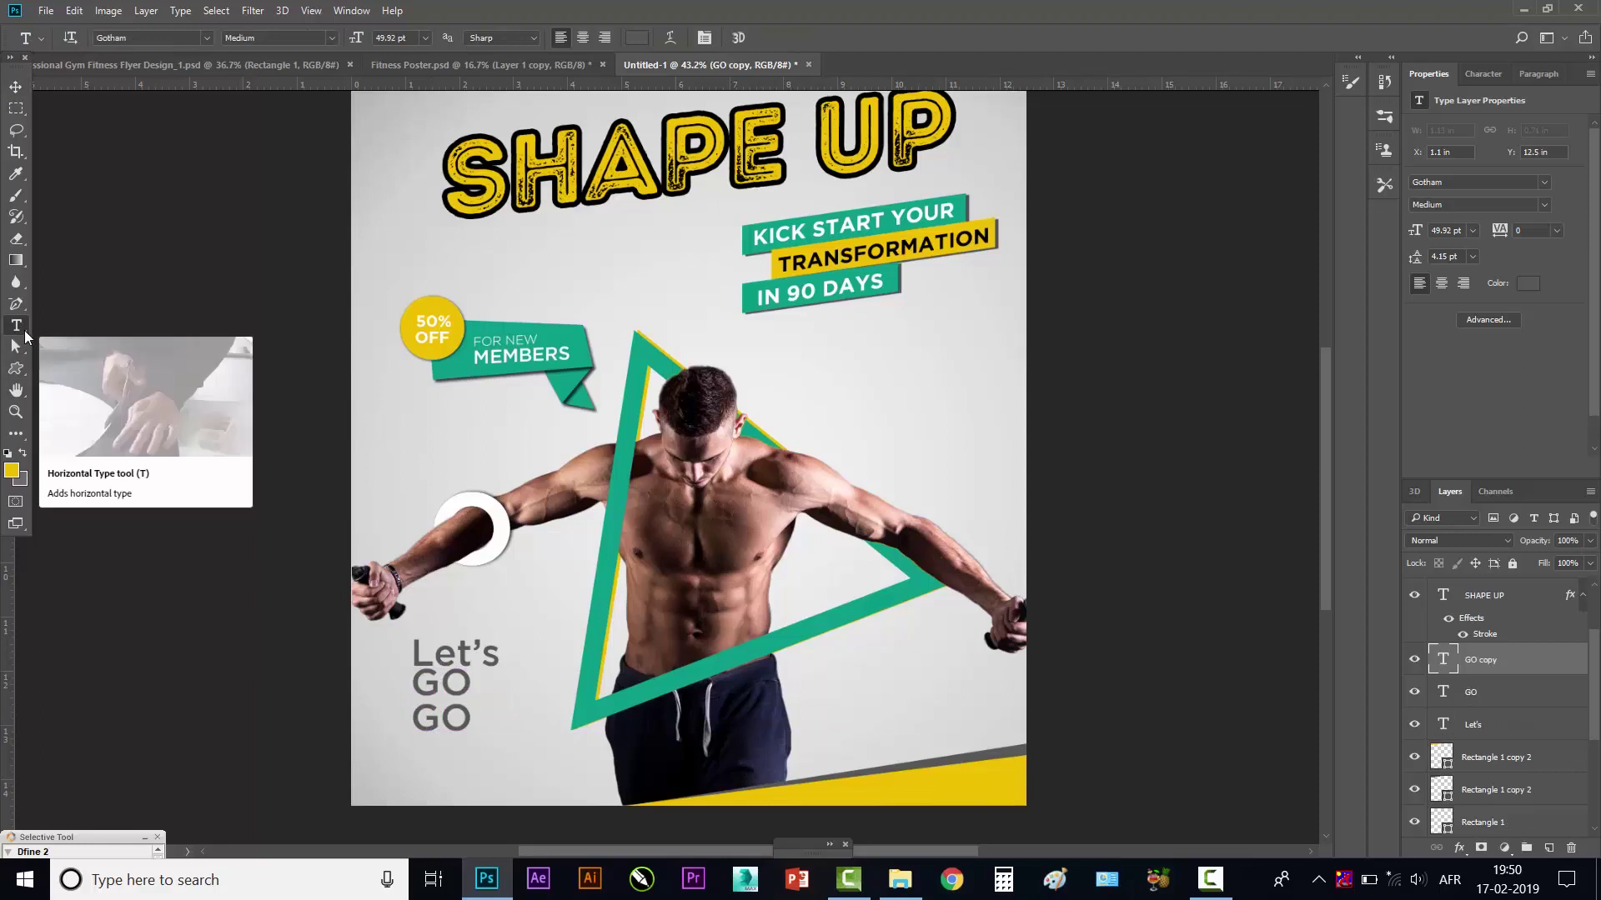
double_click(441, 724)
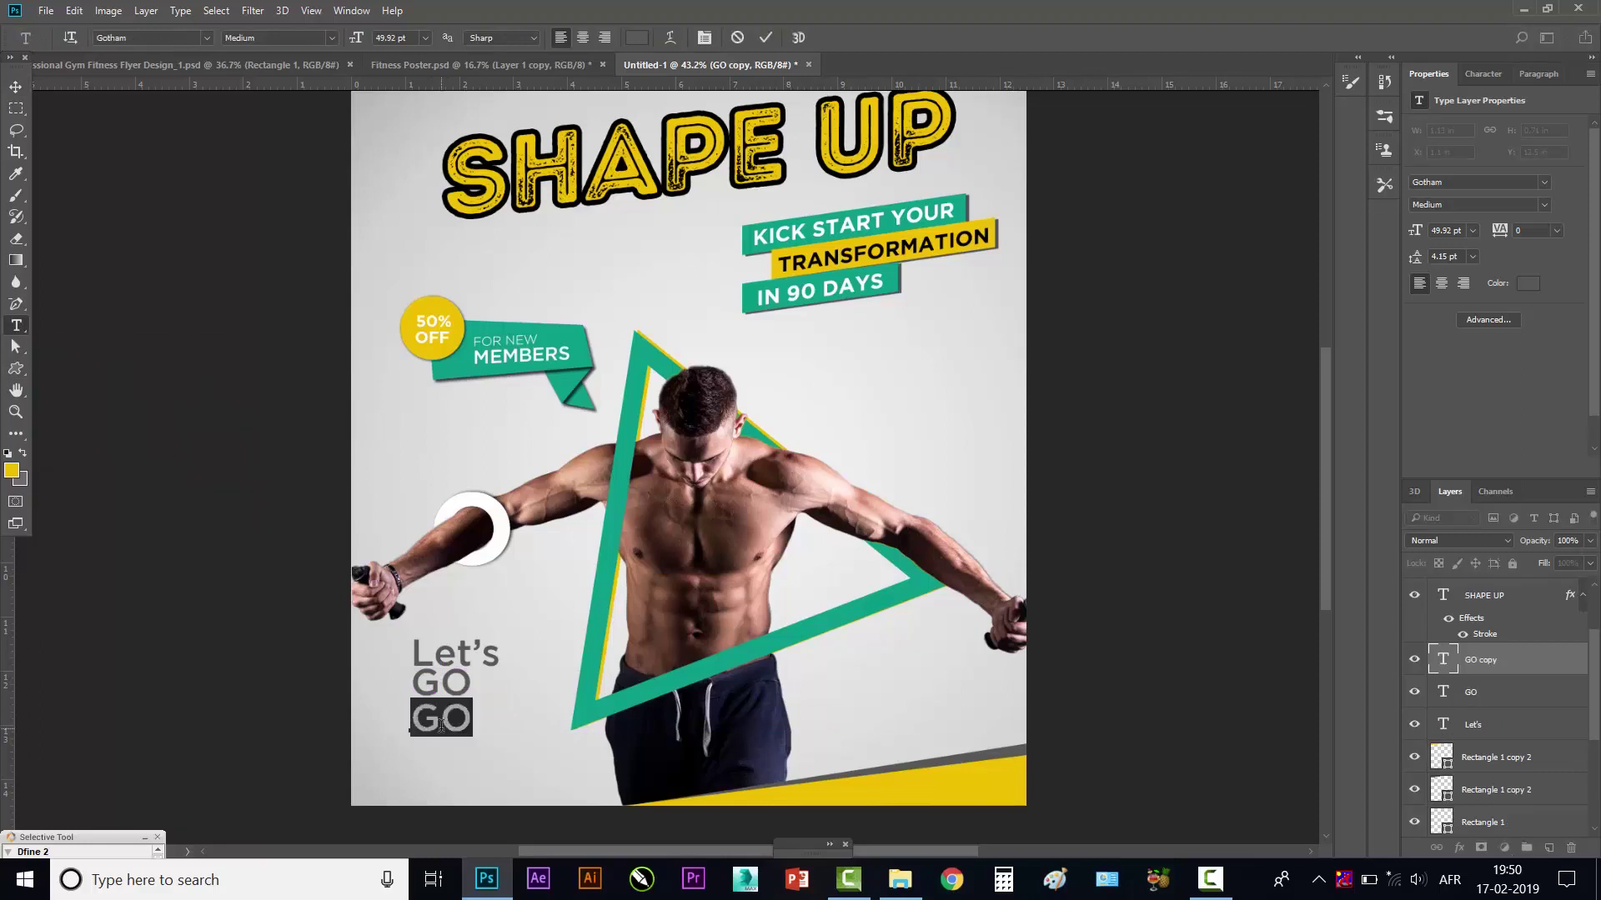
type("7 DAYS")
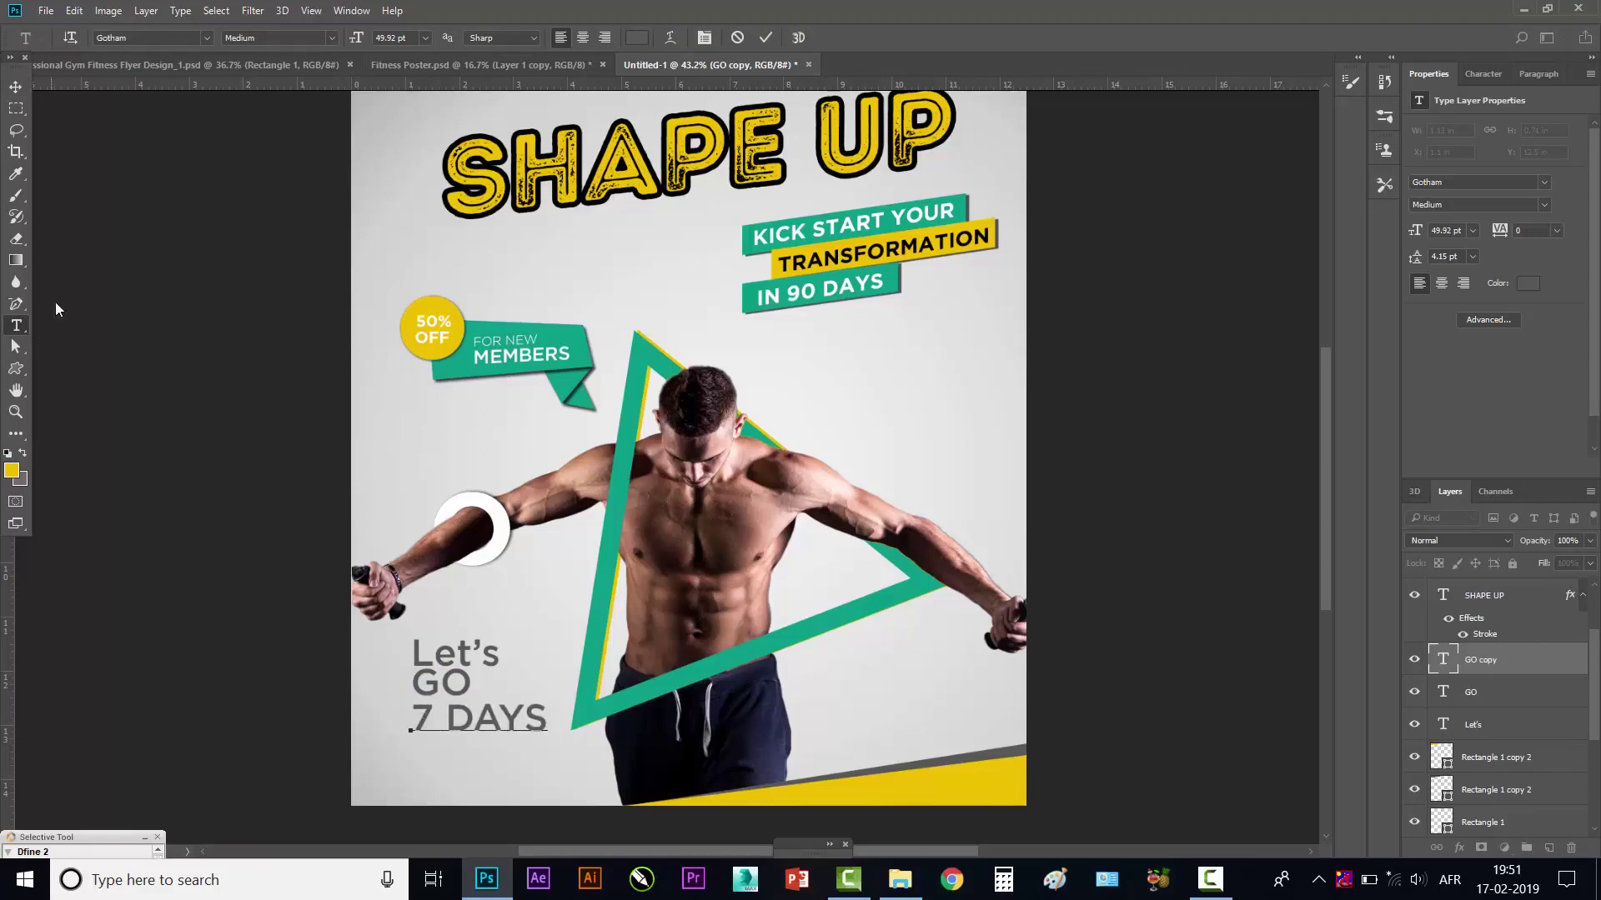
left_click(15, 87)
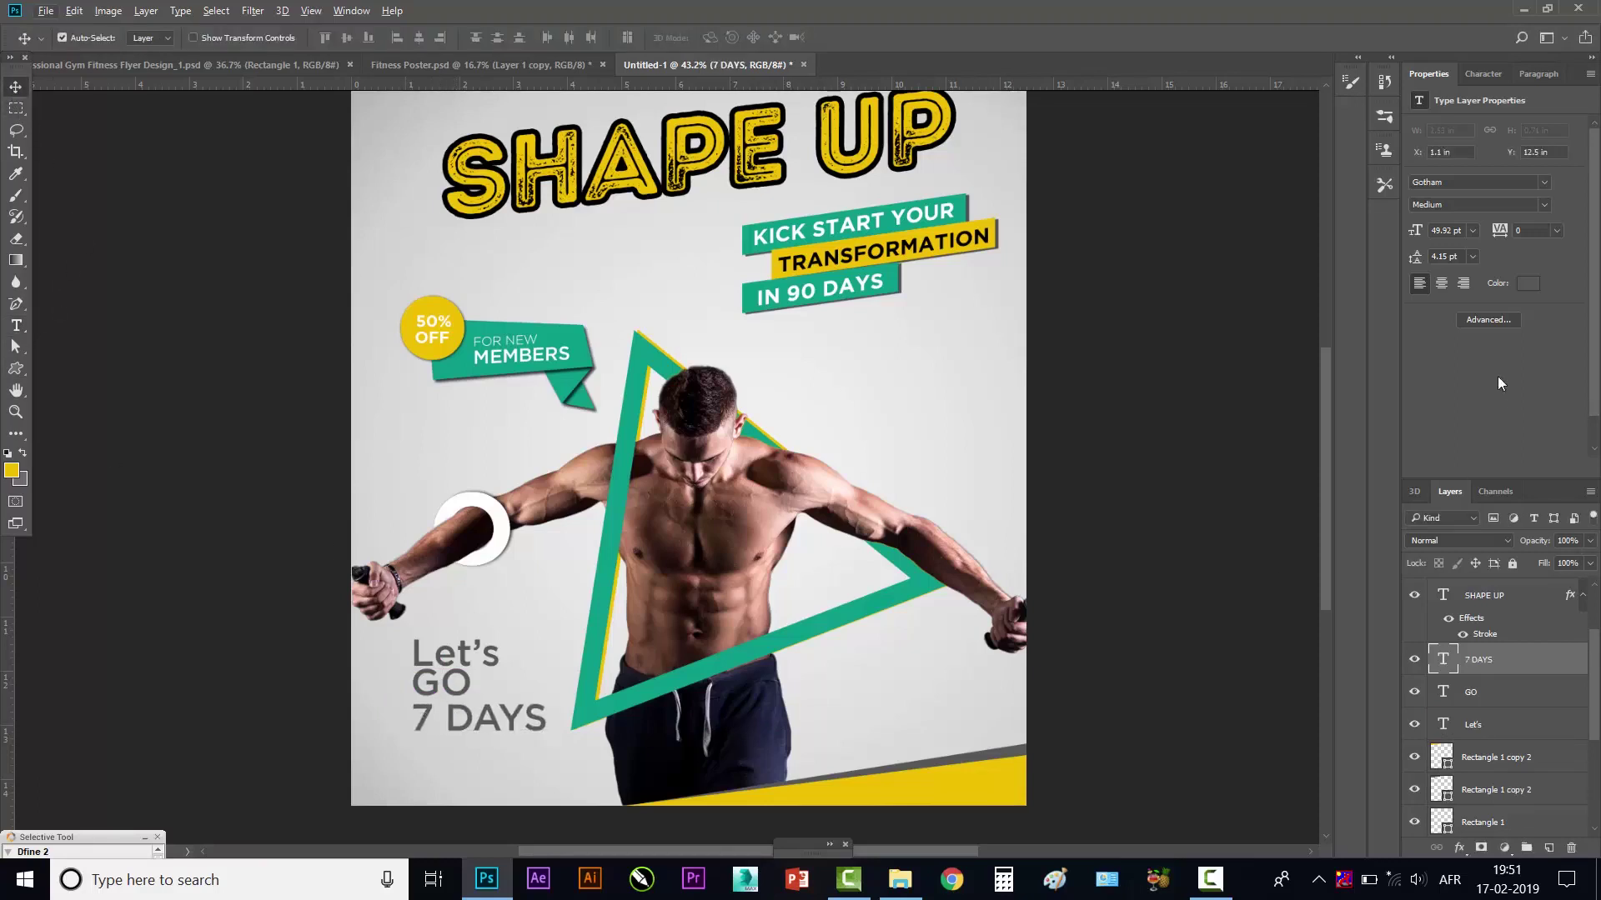
left_click(1534, 208)
left_click(1451, 269)
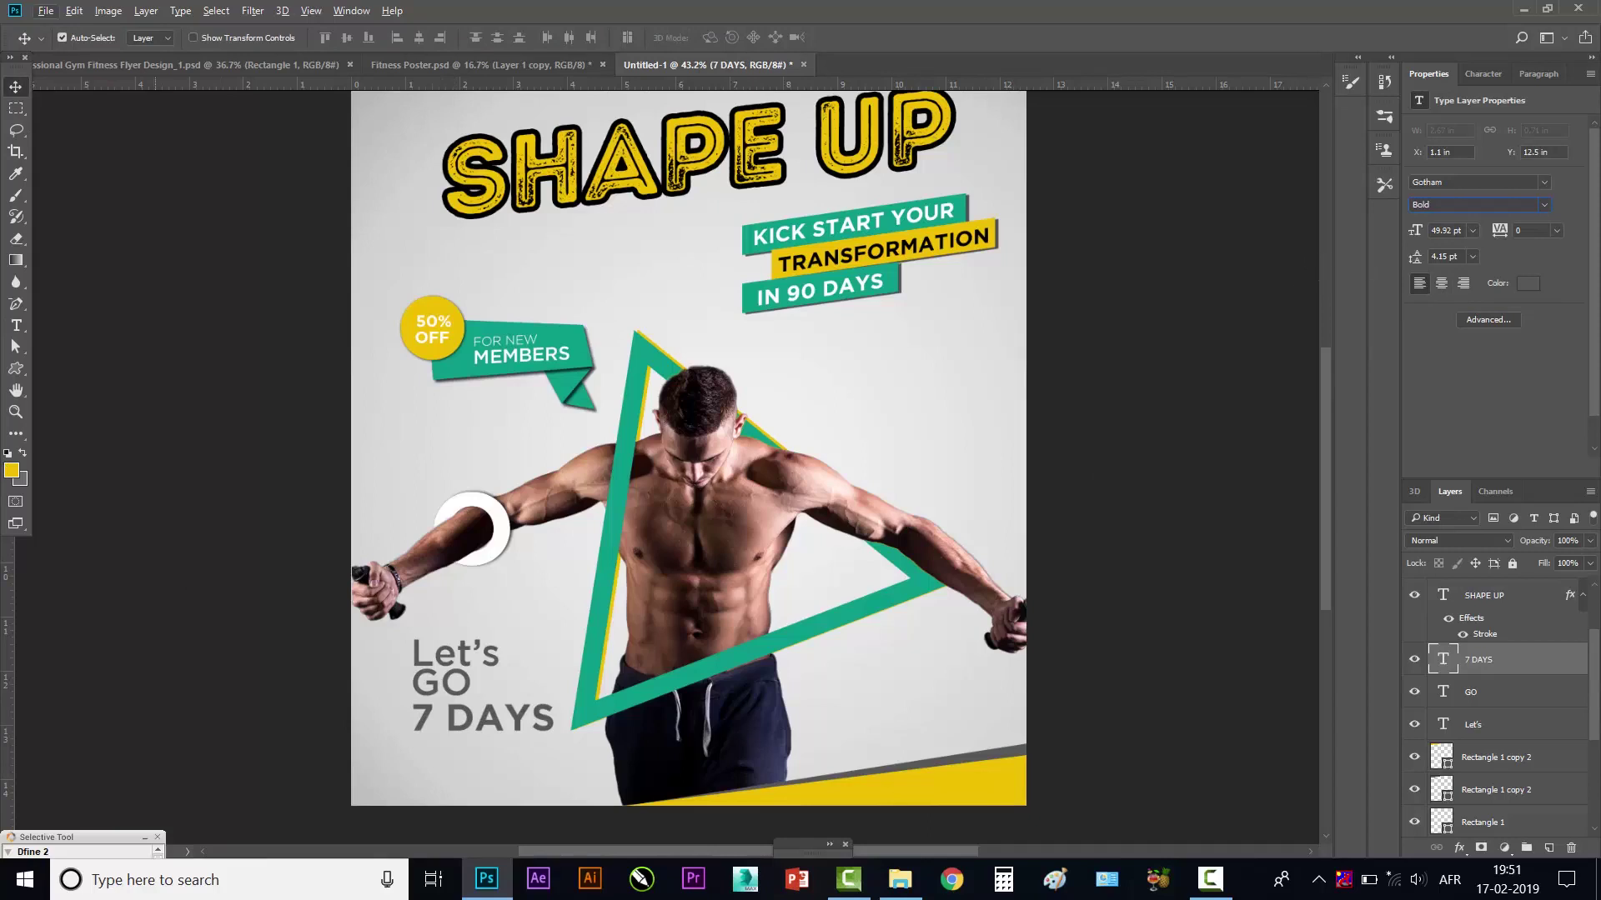
left_click(1521, 283)
- Make 7 DAYS white (ffffff) and add a copy below retyped as FREE
type("ffffff")
left_click(1400, 361)
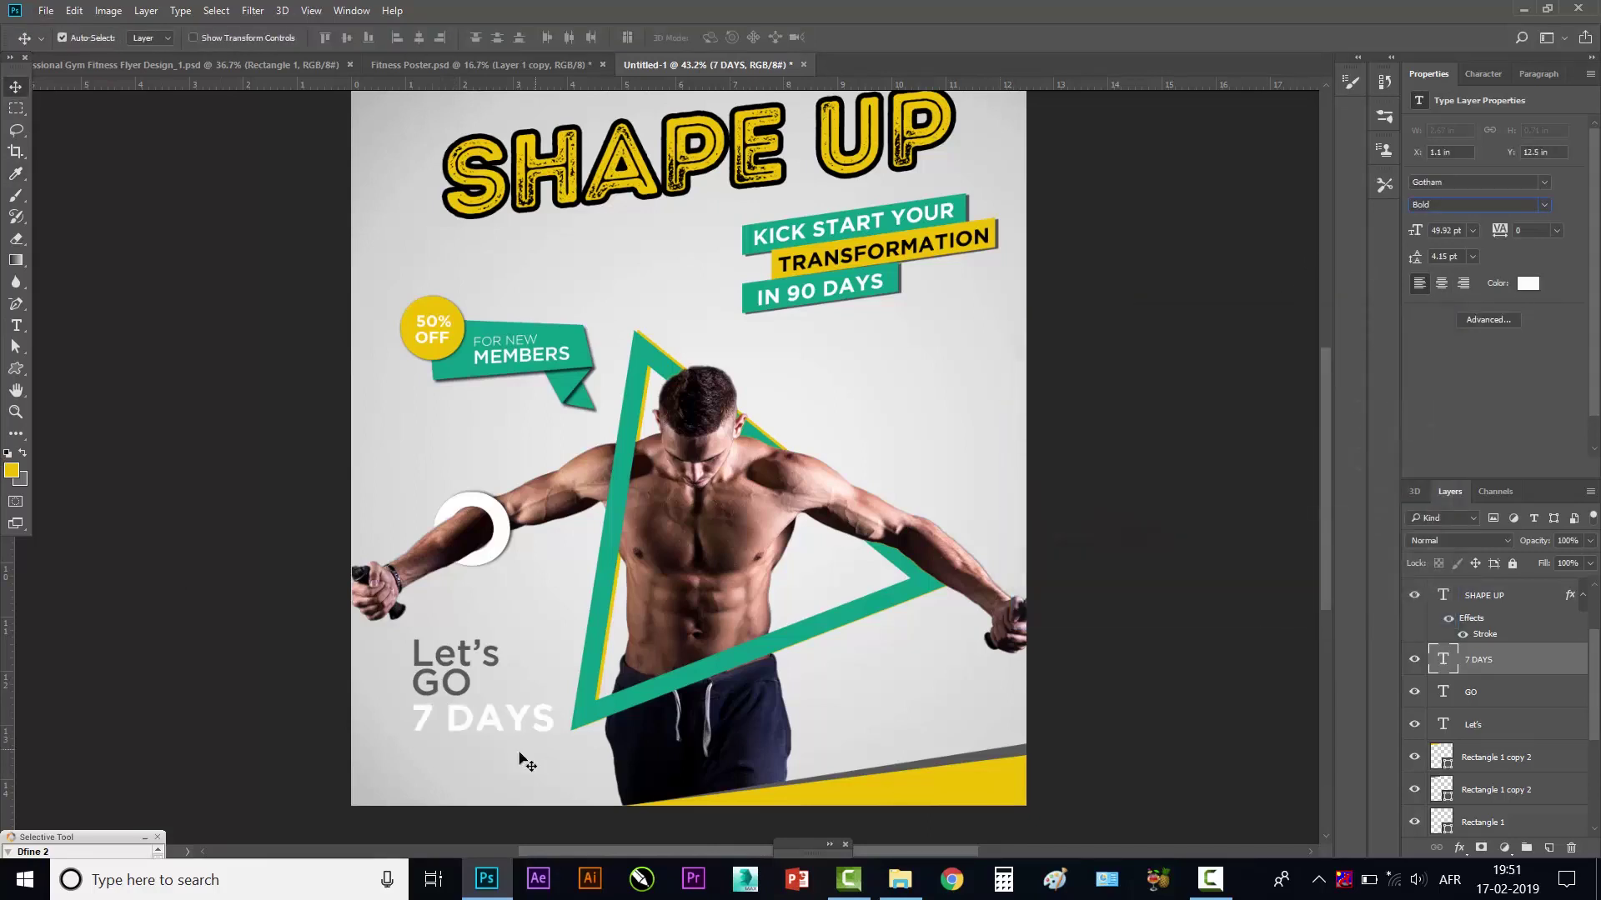
left_click_drag(492, 727, 492, 766)
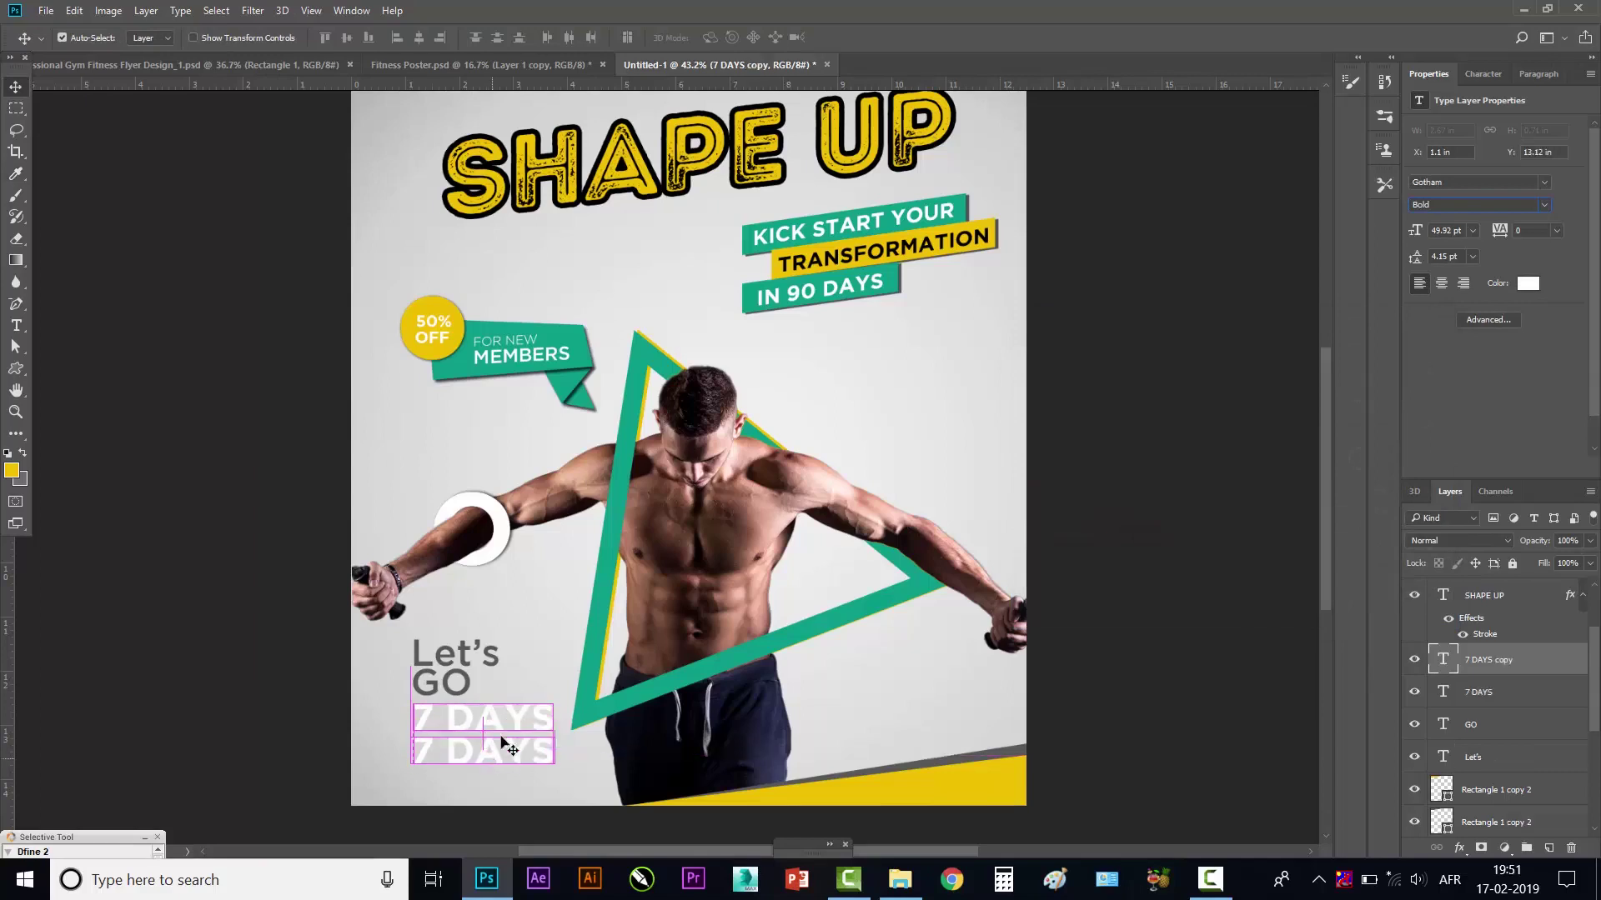
left_click(16, 325)
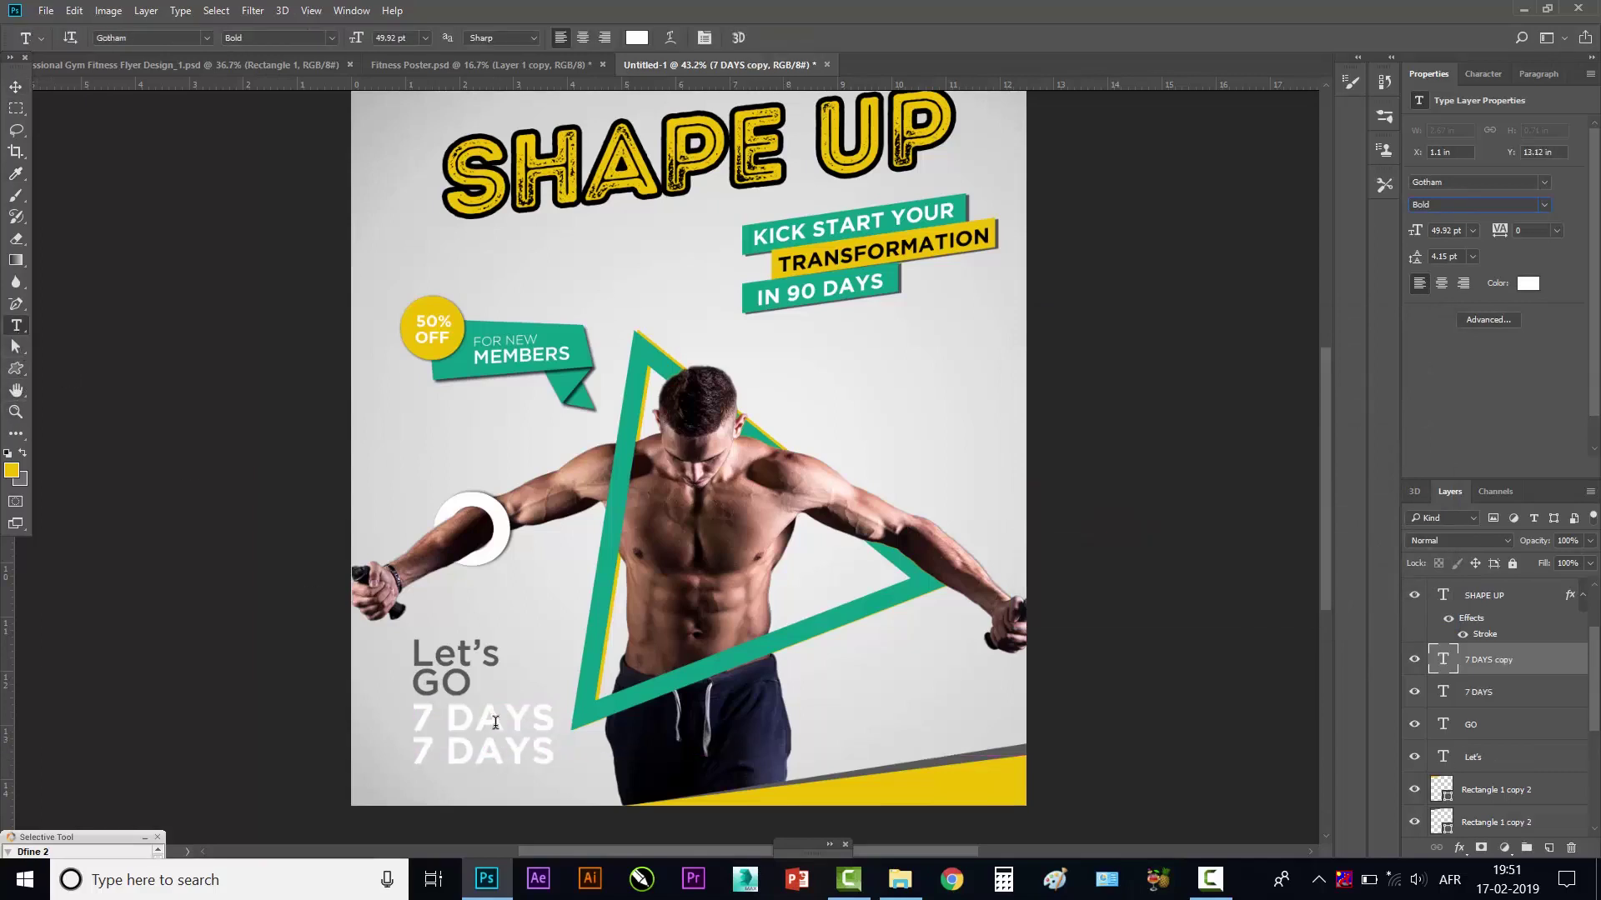
triple_click(507, 755)
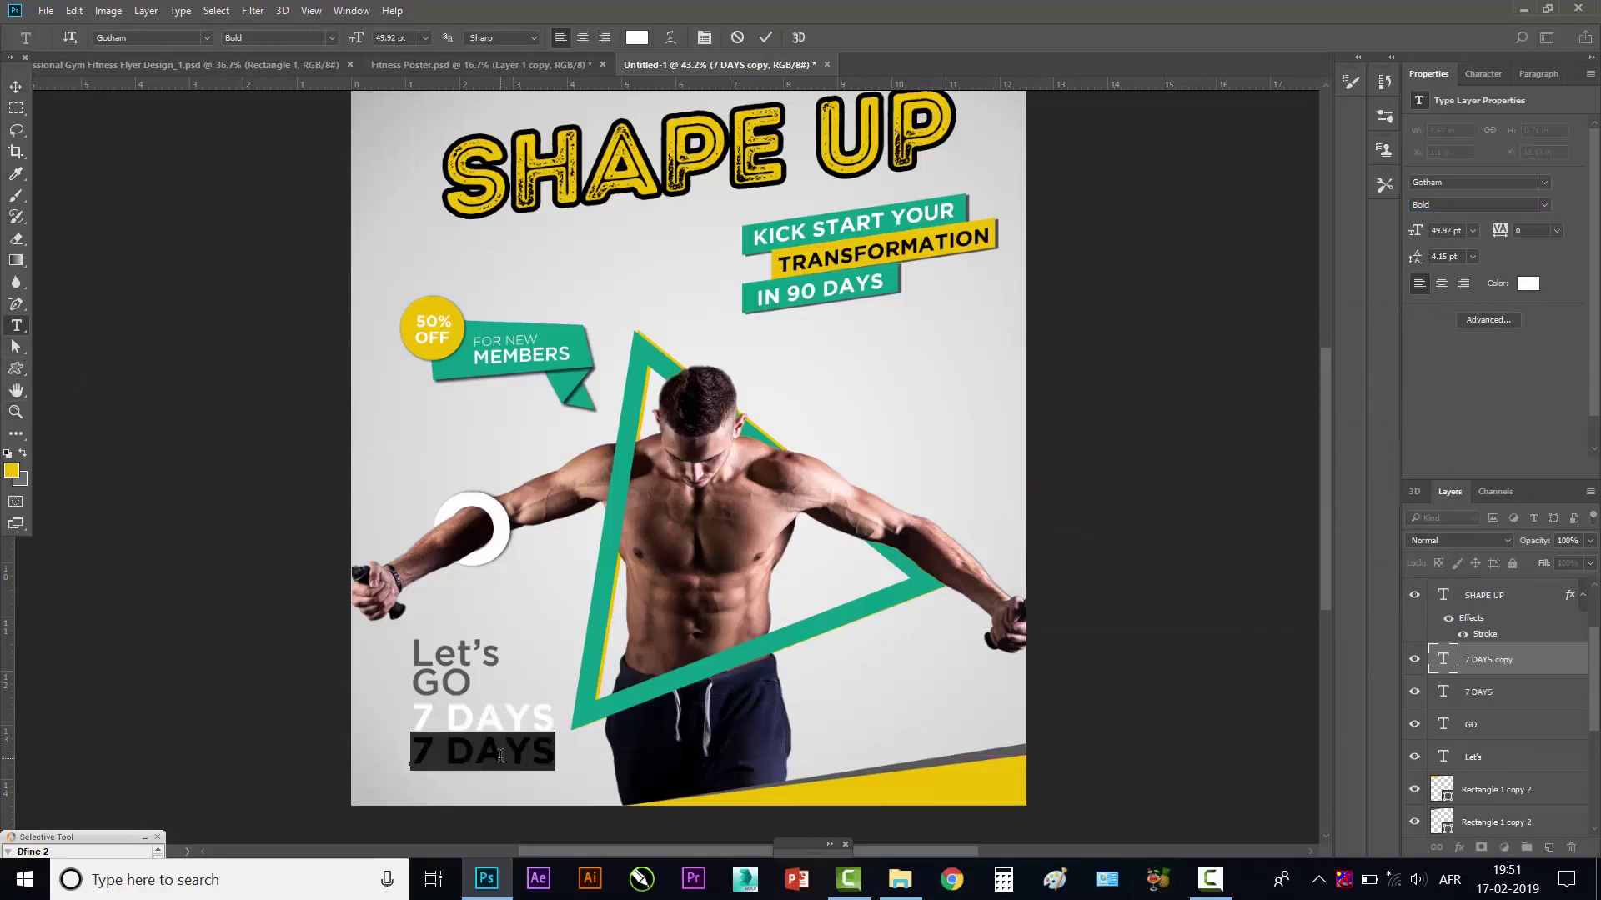
type("FRE")
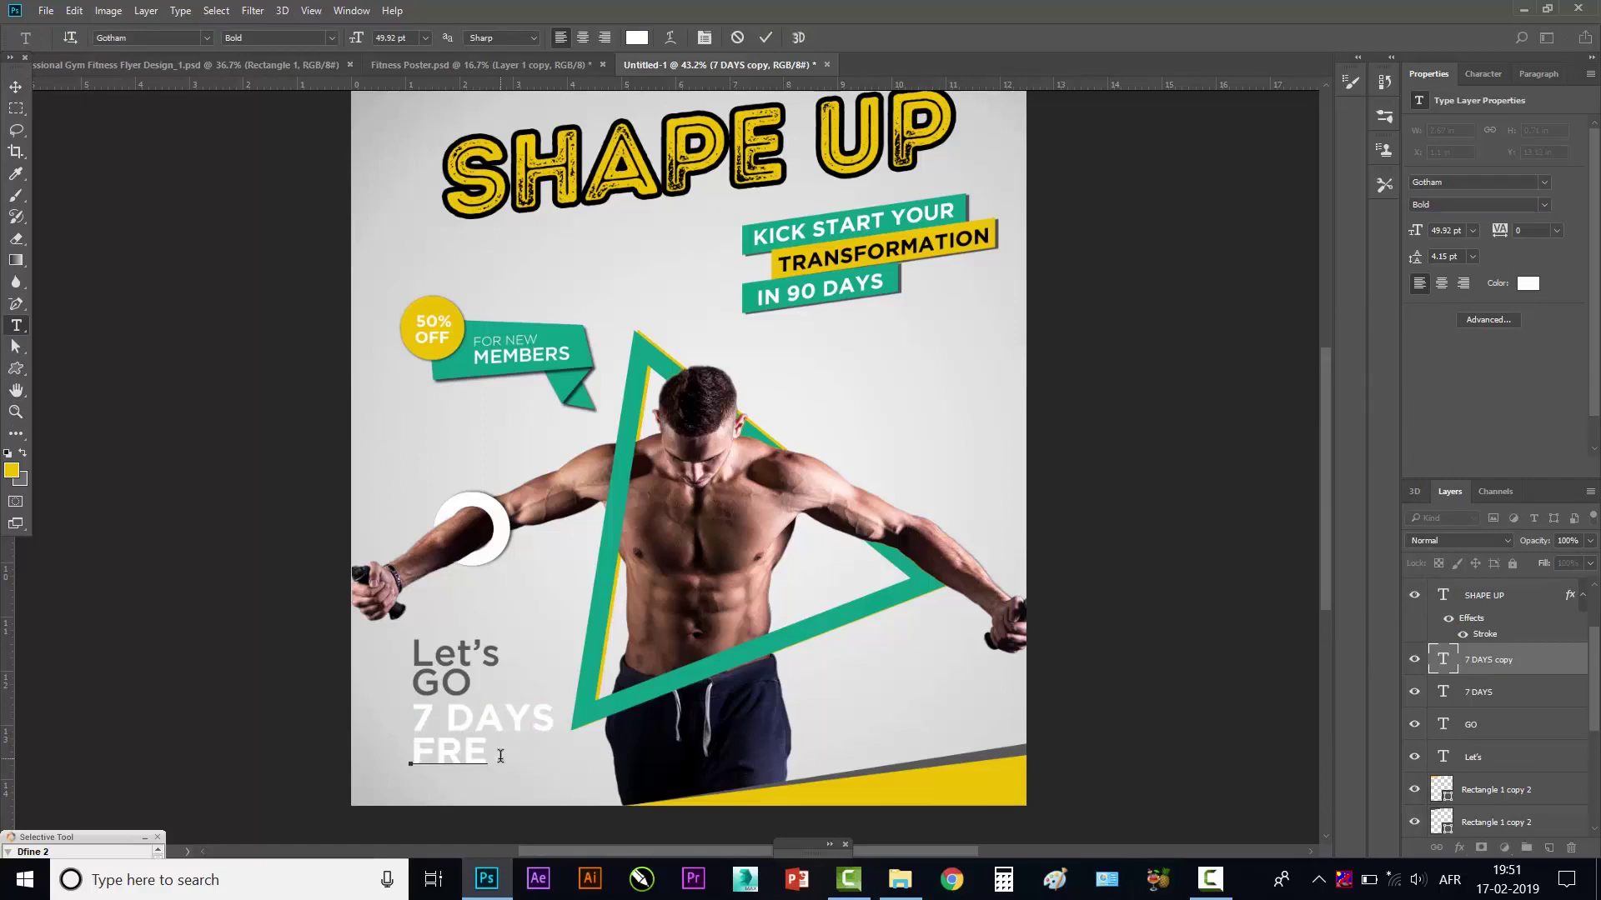
type("E")
left_click(16, 87)
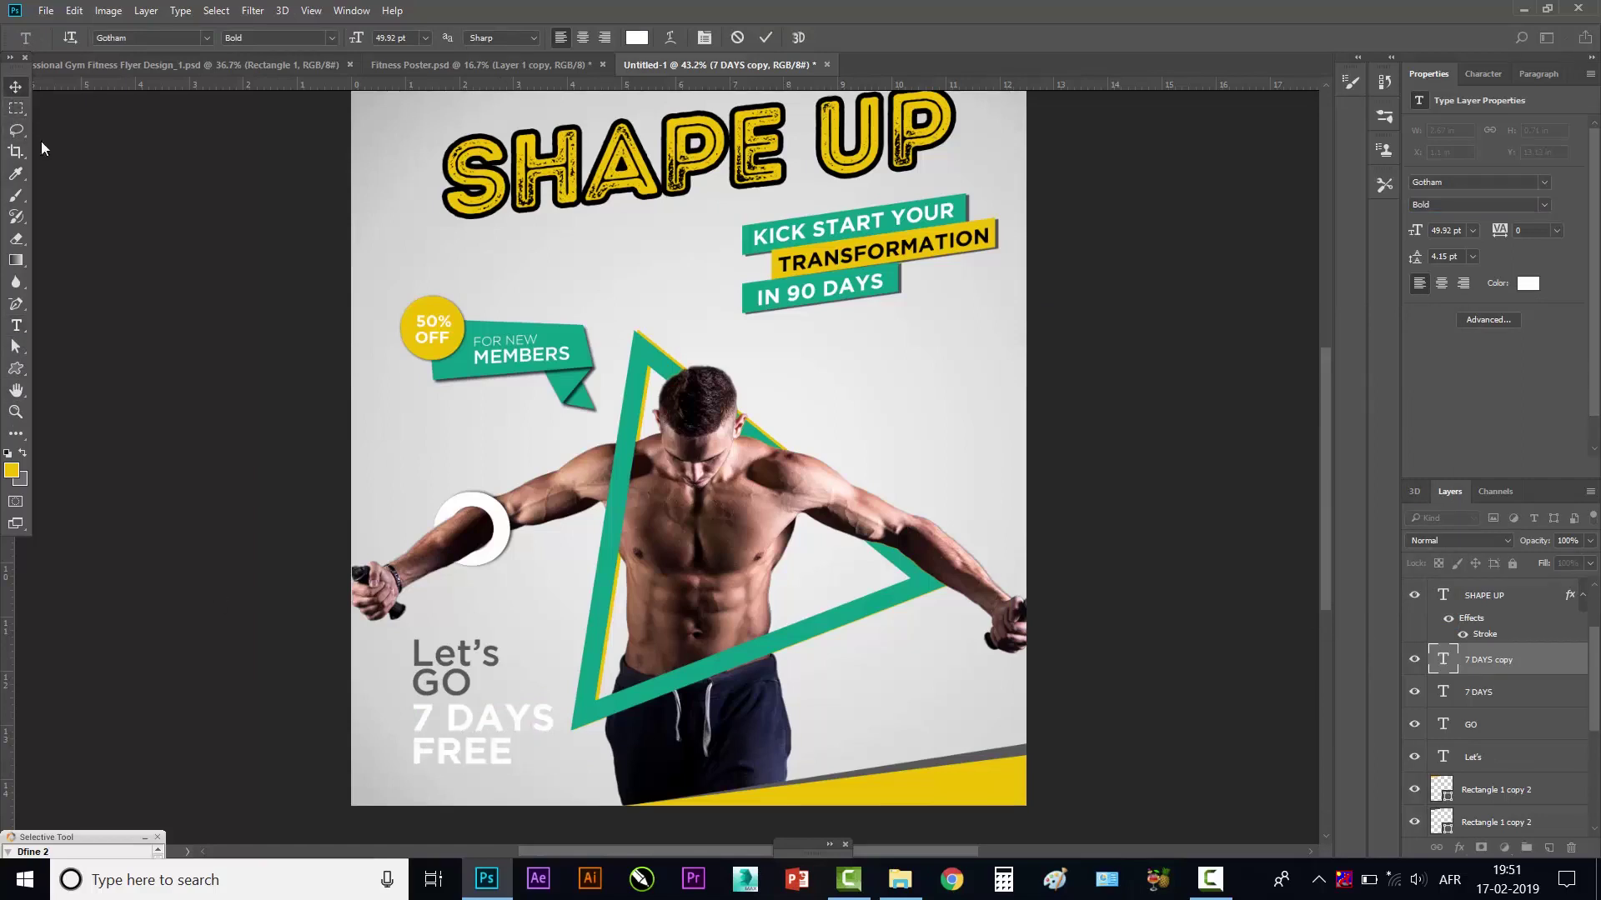
- Copy the grey GO line below FREE, retype it as TRIAL, and nudge it up
left_click(469, 690)
left_click_drag(469, 690, 501, 807)
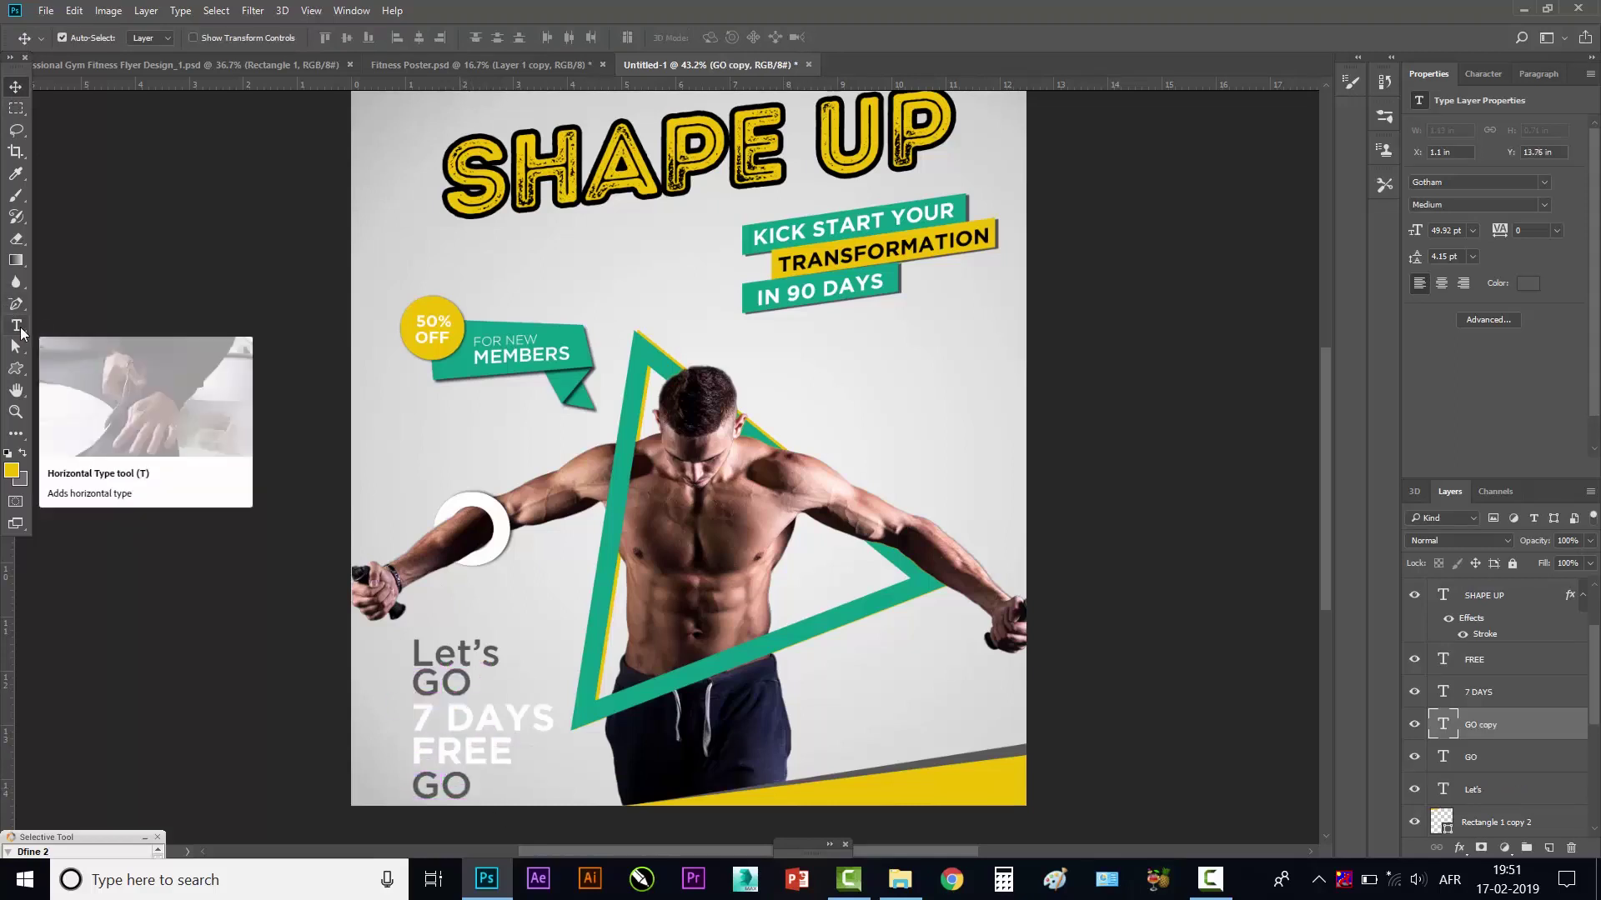
left_click(17, 326)
double_click(446, 788)
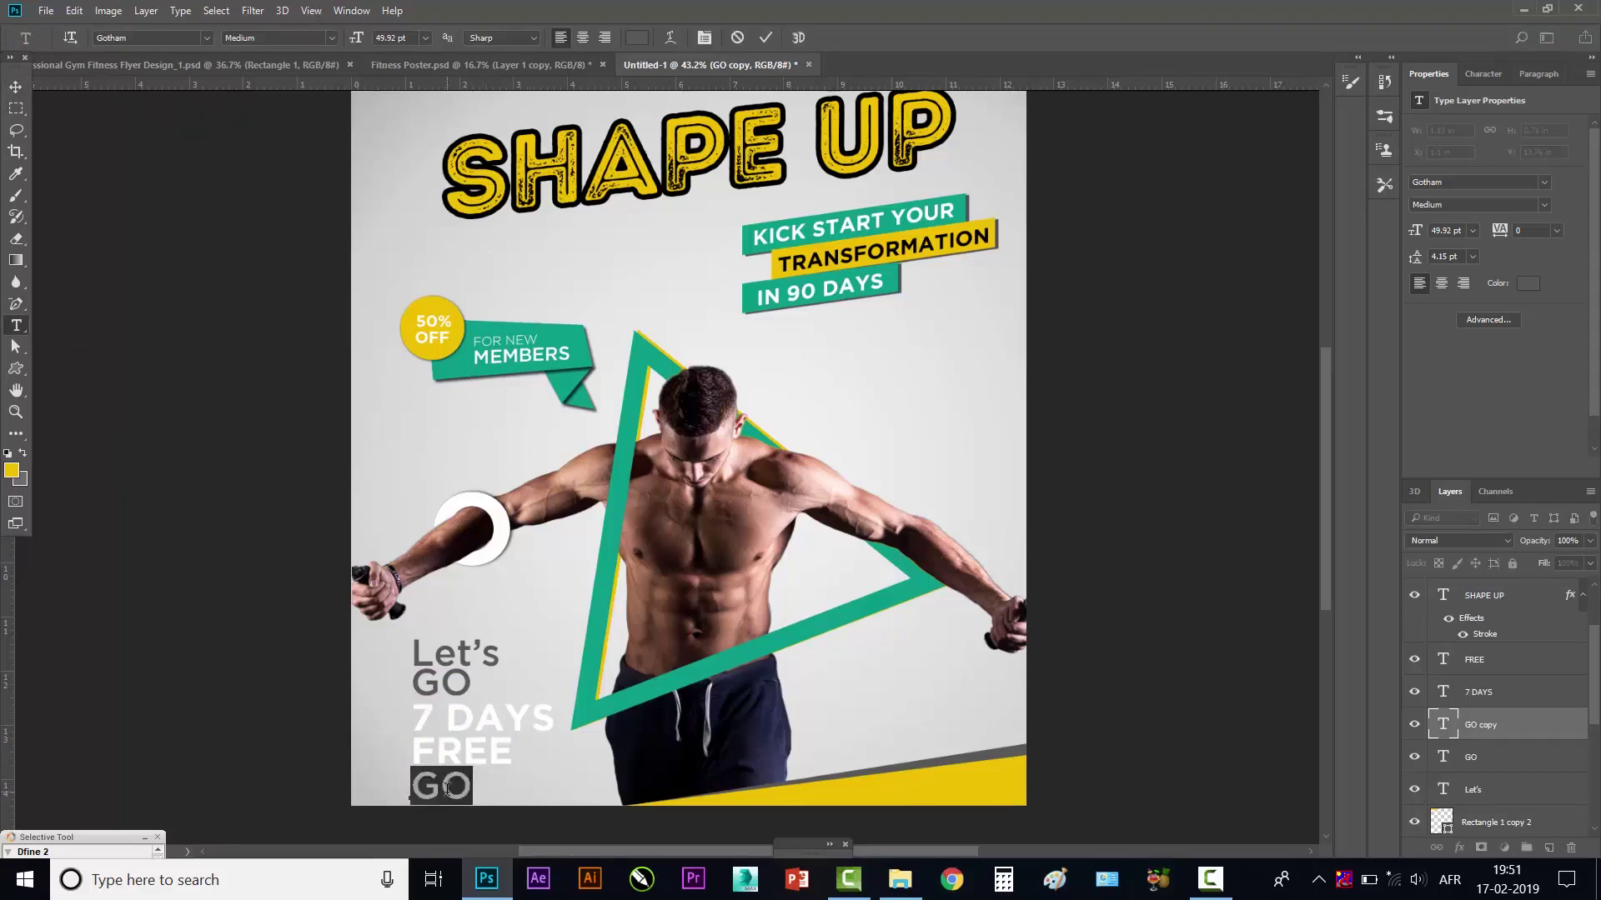
type("T")
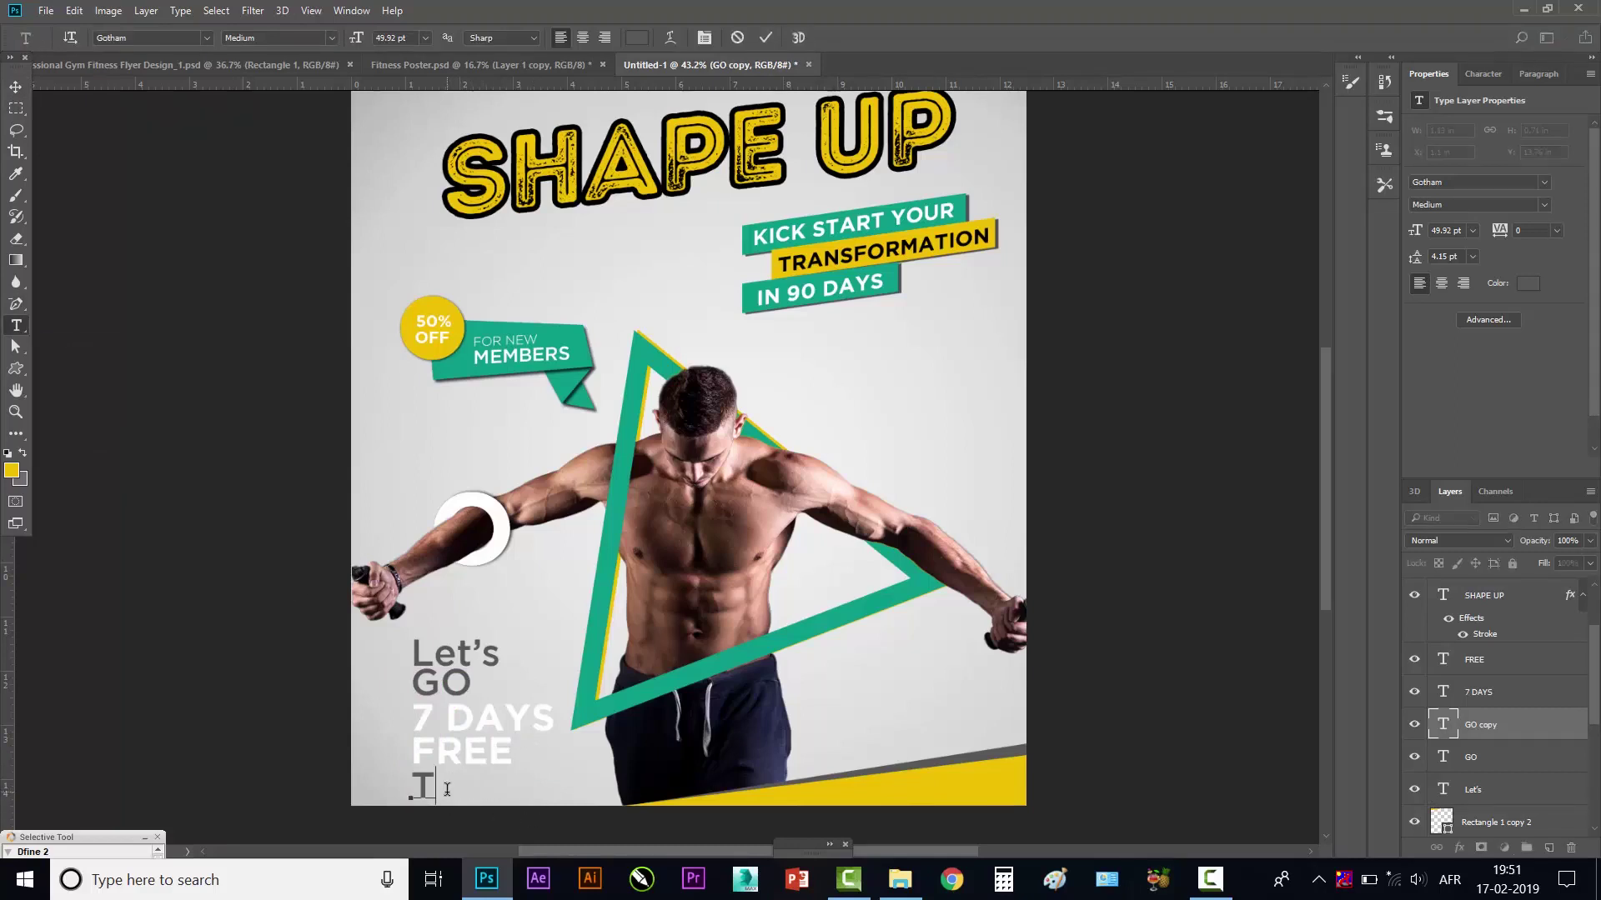
type("RA")
key("BackSpace")
type("I")
type("AL")
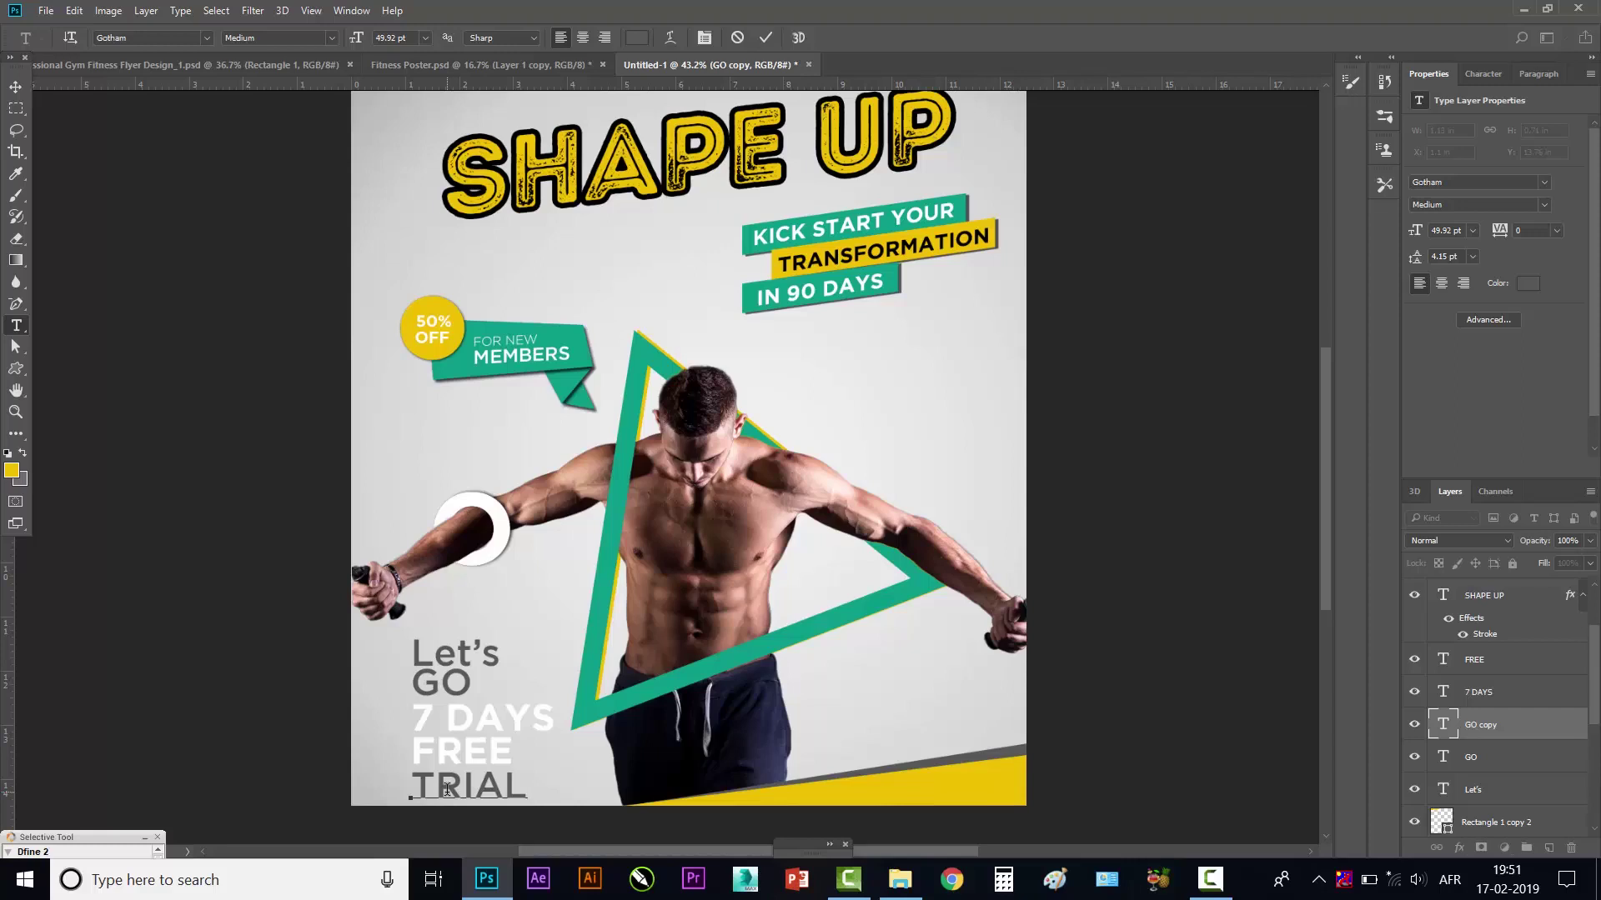
left_click(16, 86)
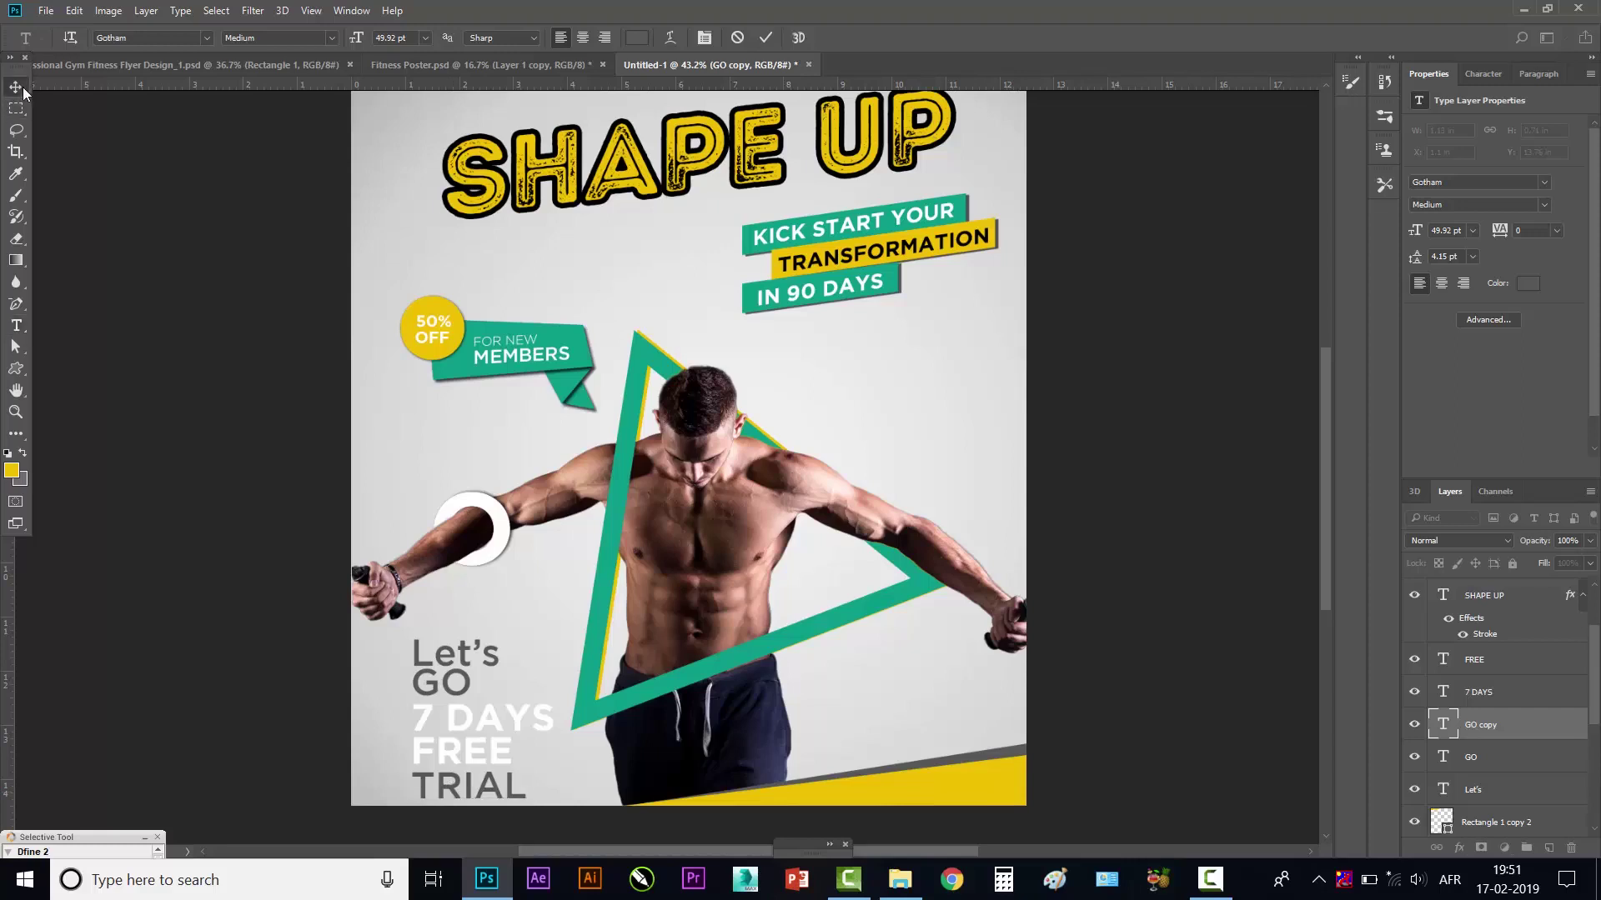
scroll(491, 747, "up", 2, "alt")
scroll(490, 747, "down", 1)
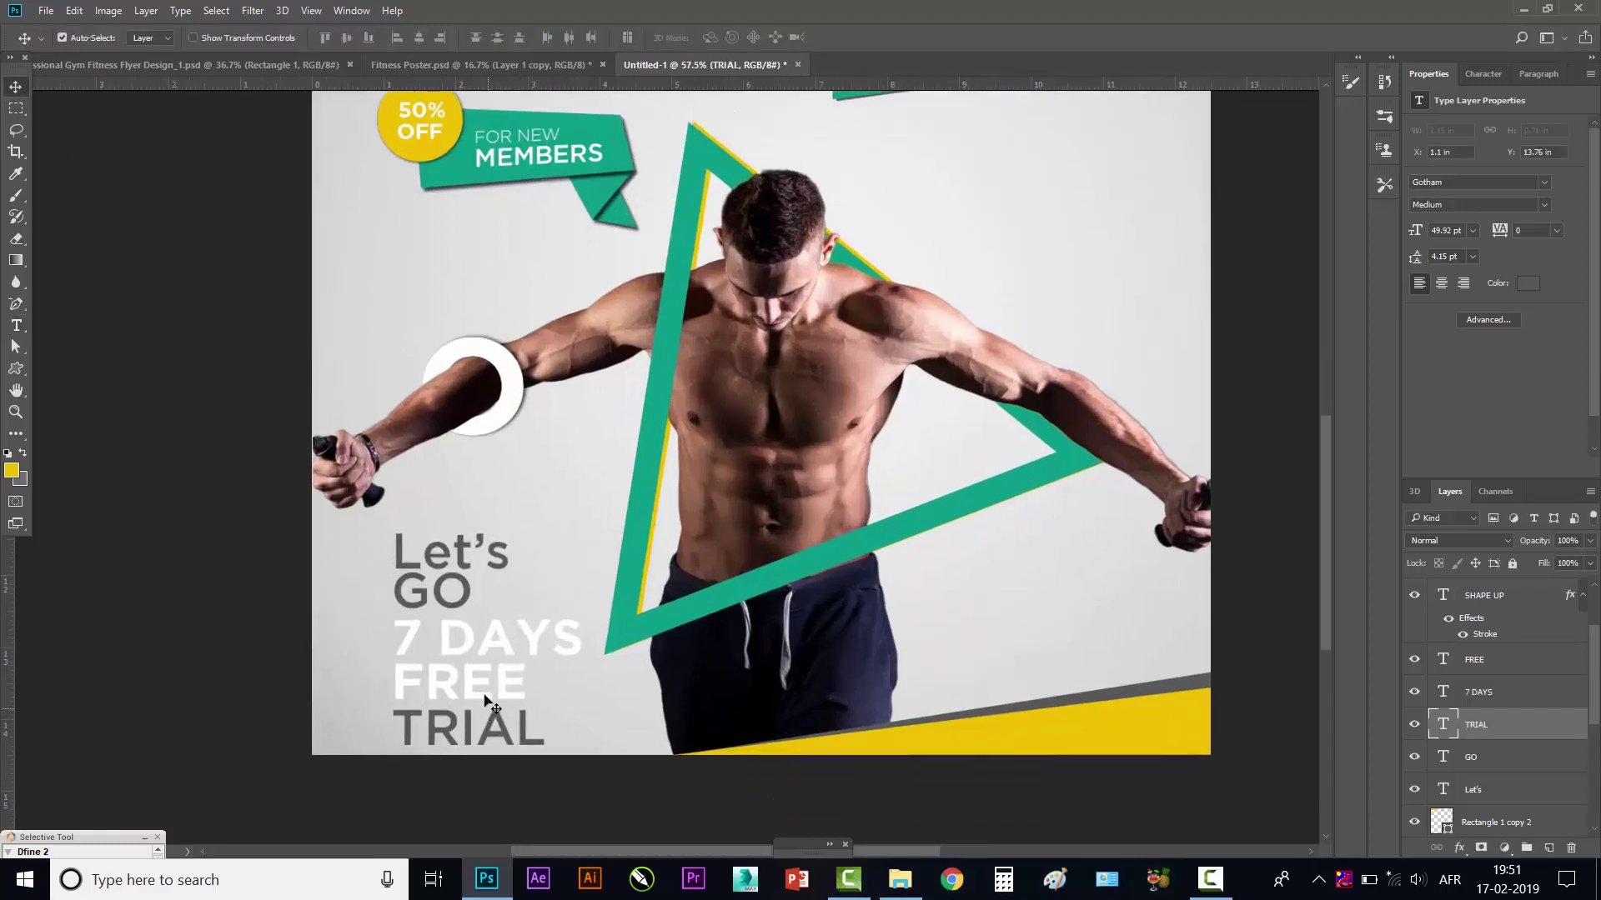
scroll(477, 700, "up", 1, "alt")
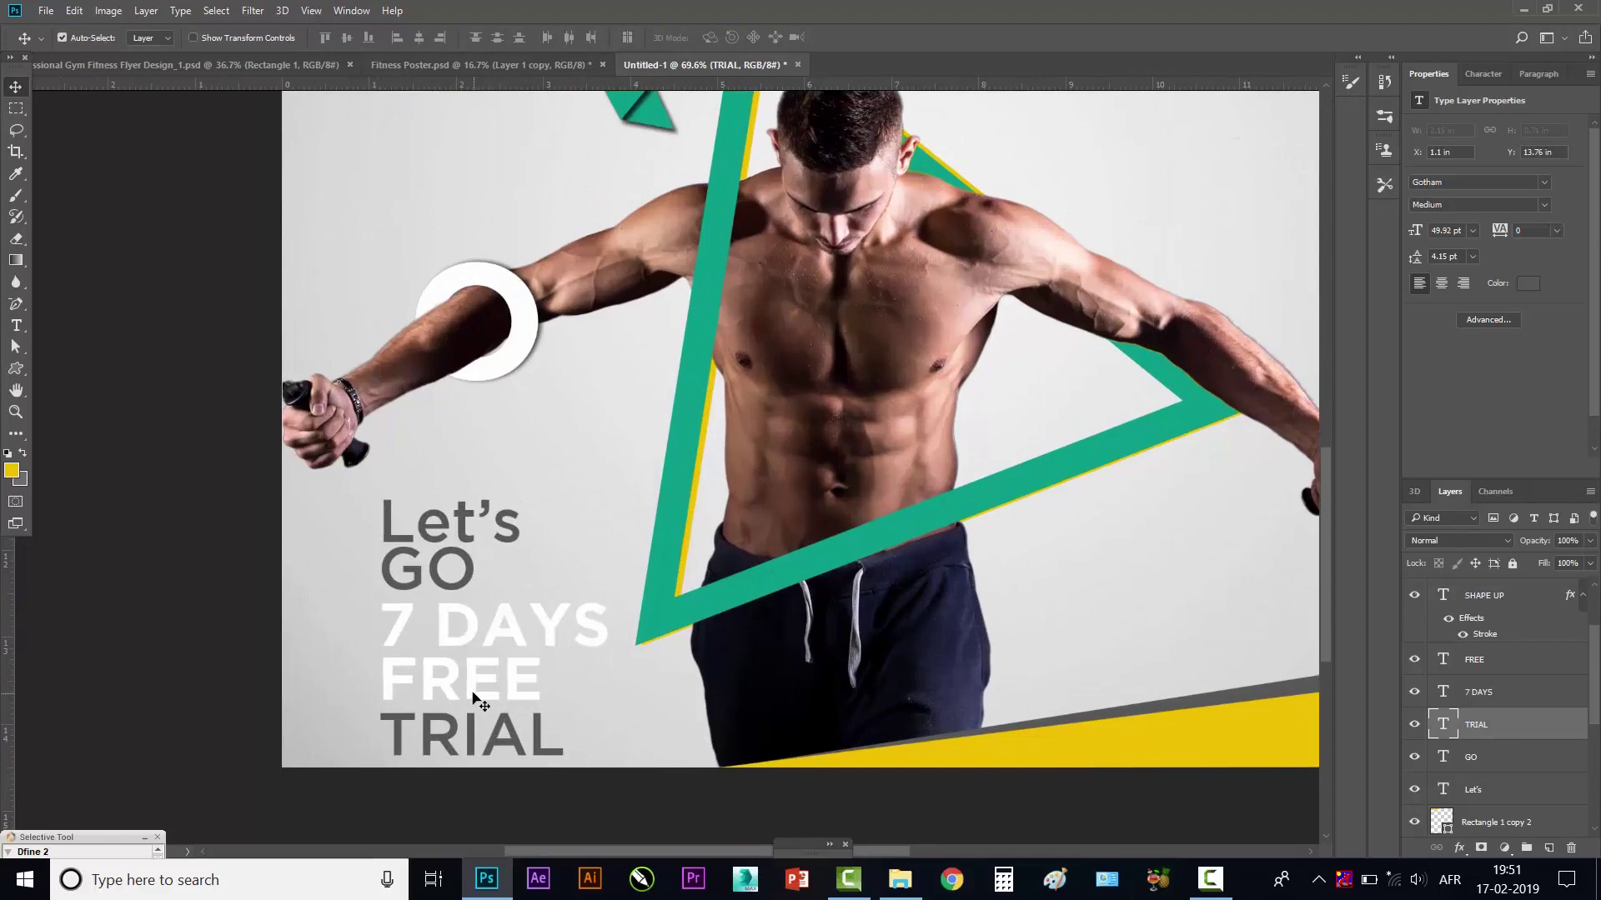
key("shift+Up")
key("Up")
key("Up")
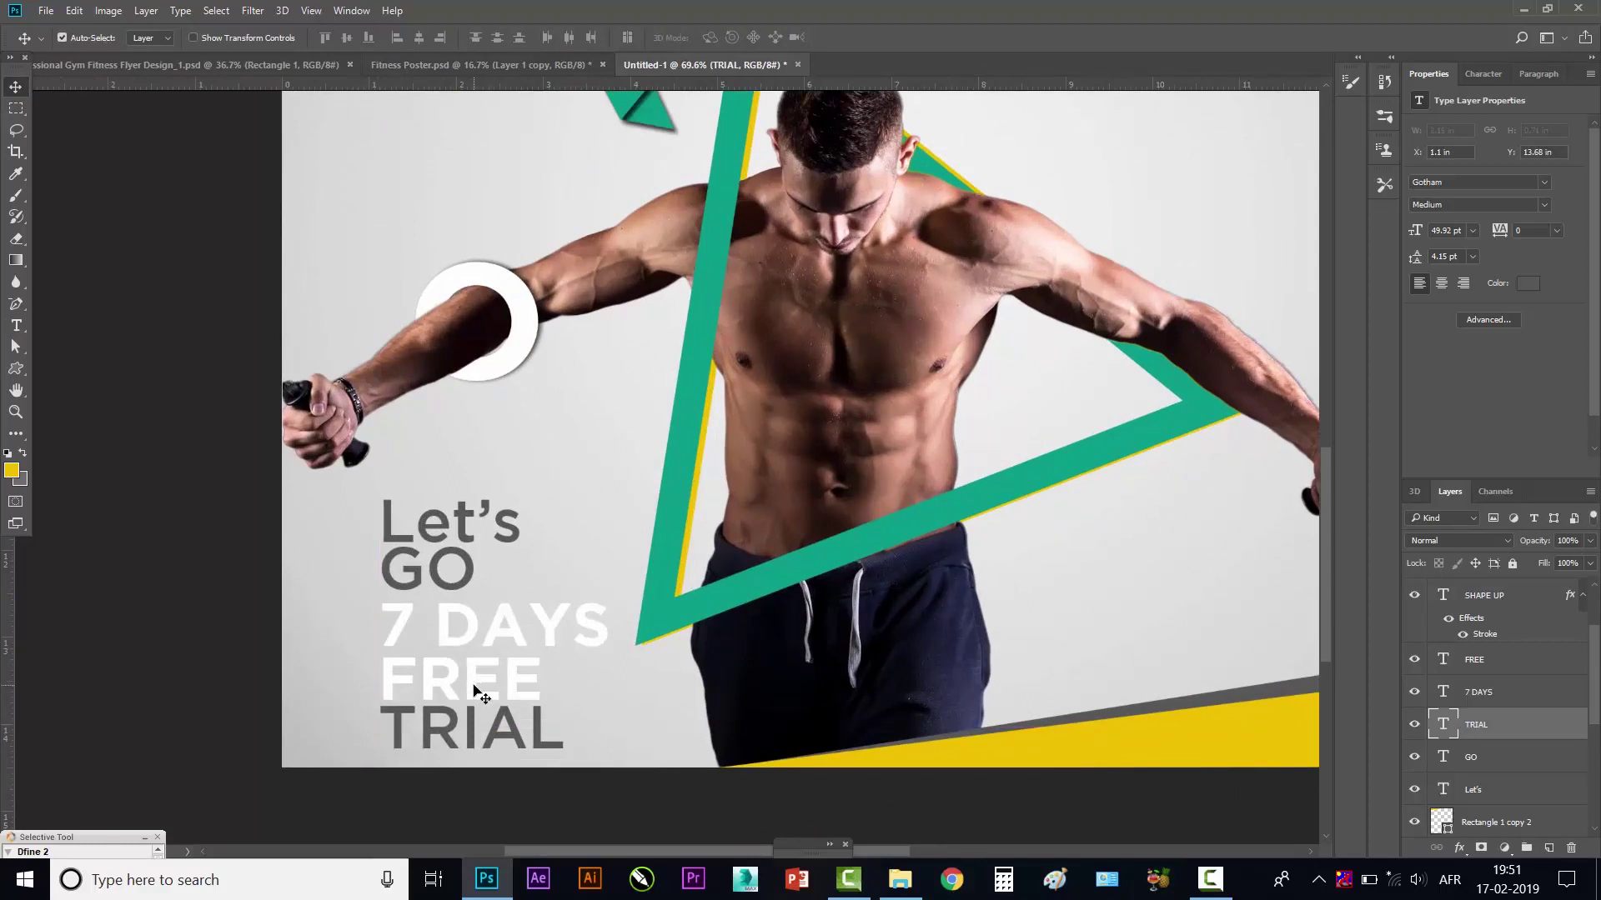
- Raise the Let's/GO pair and the 7 DAYS/FREE pair, leaving a gap above TRIAL
left_click(474, 687, "shift")
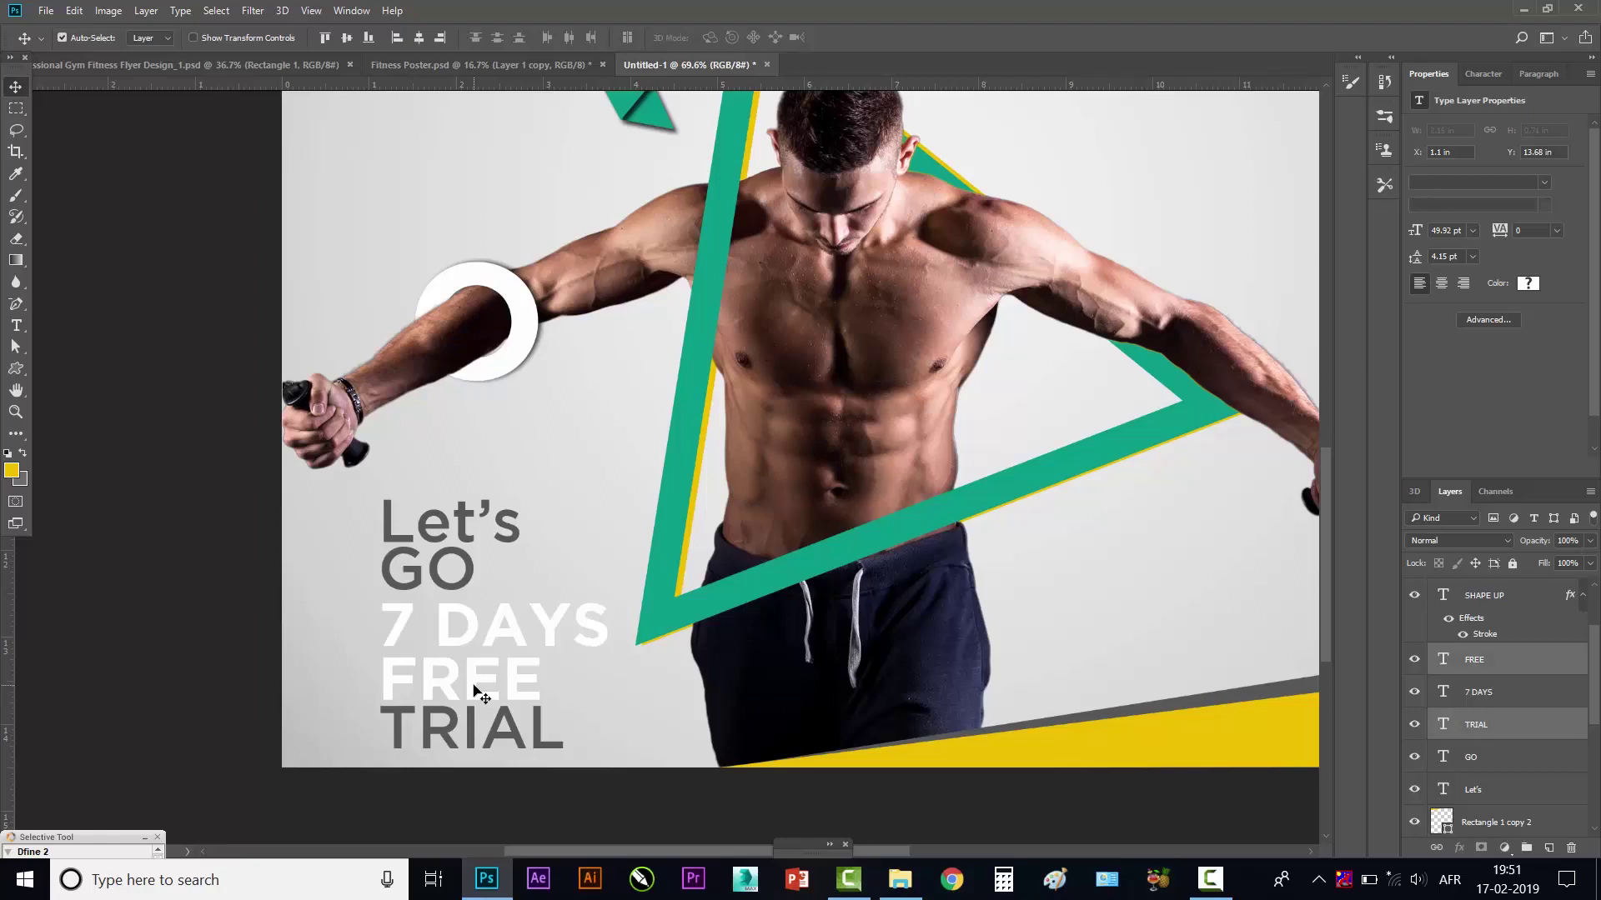
left_click(497, 644)
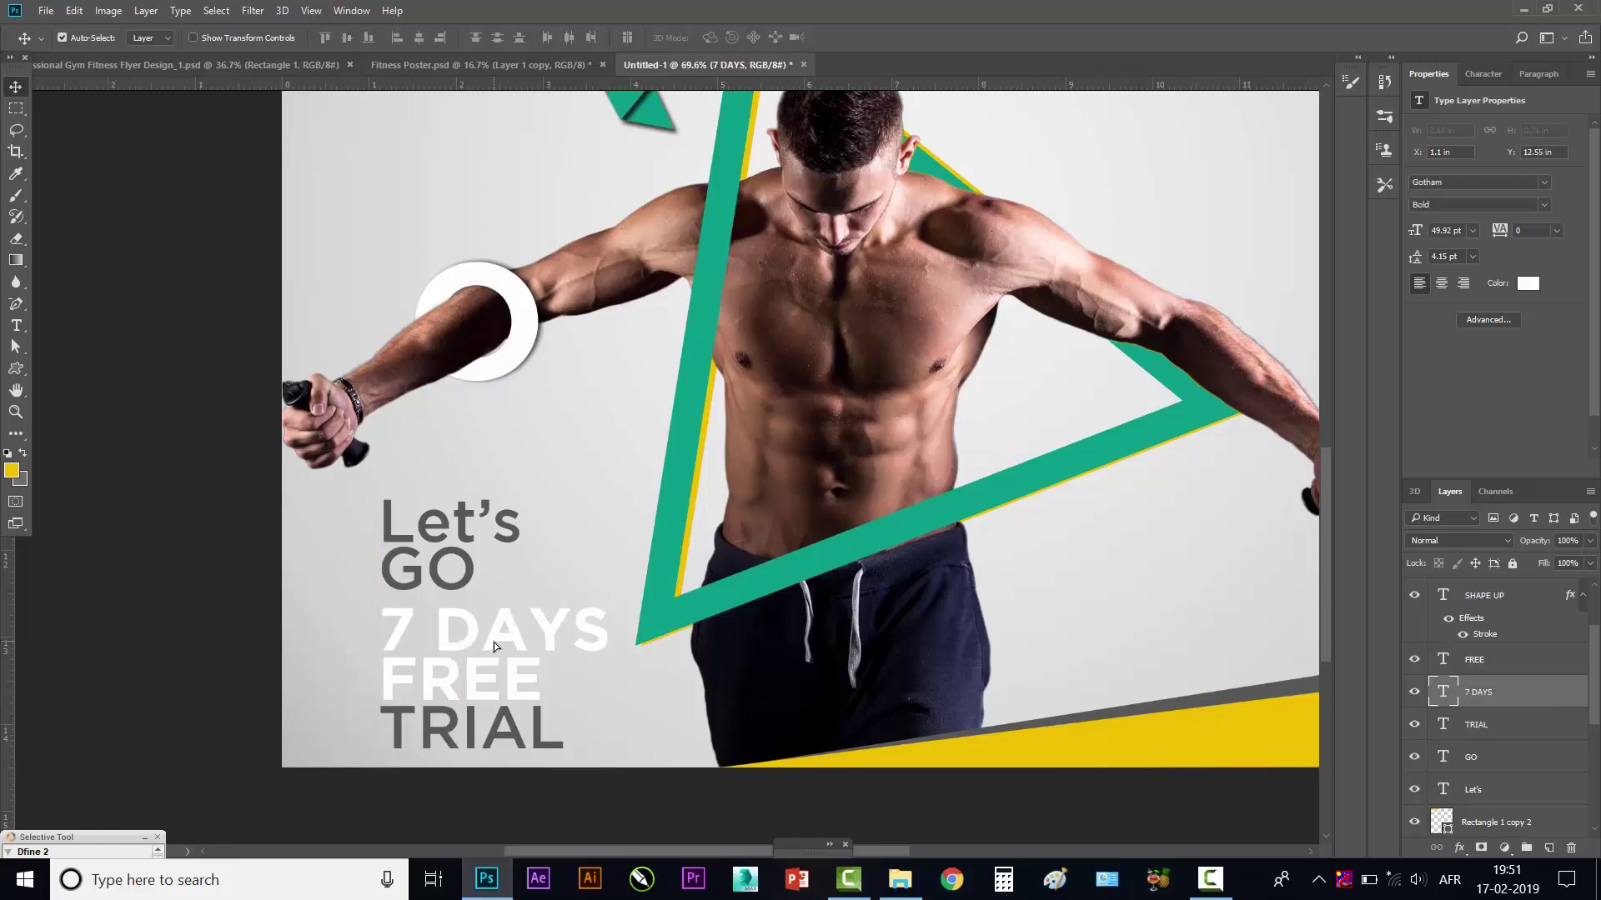
left_click(471, 671, "shift")
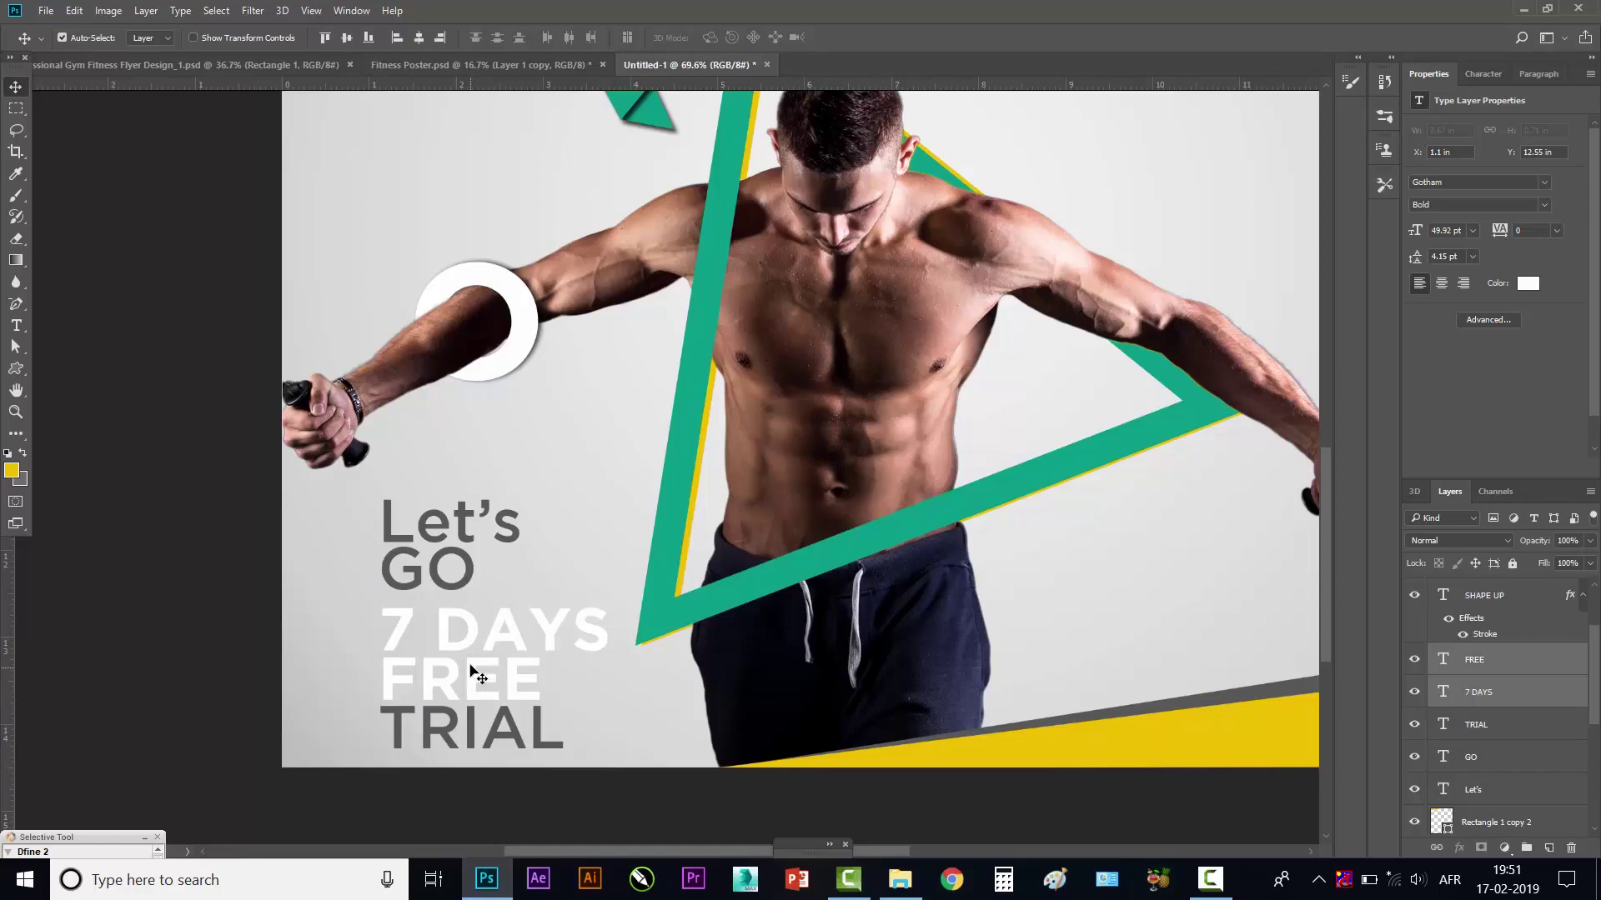
left_click_drag(471, 670, 471, 658)
left_click(471, 550)
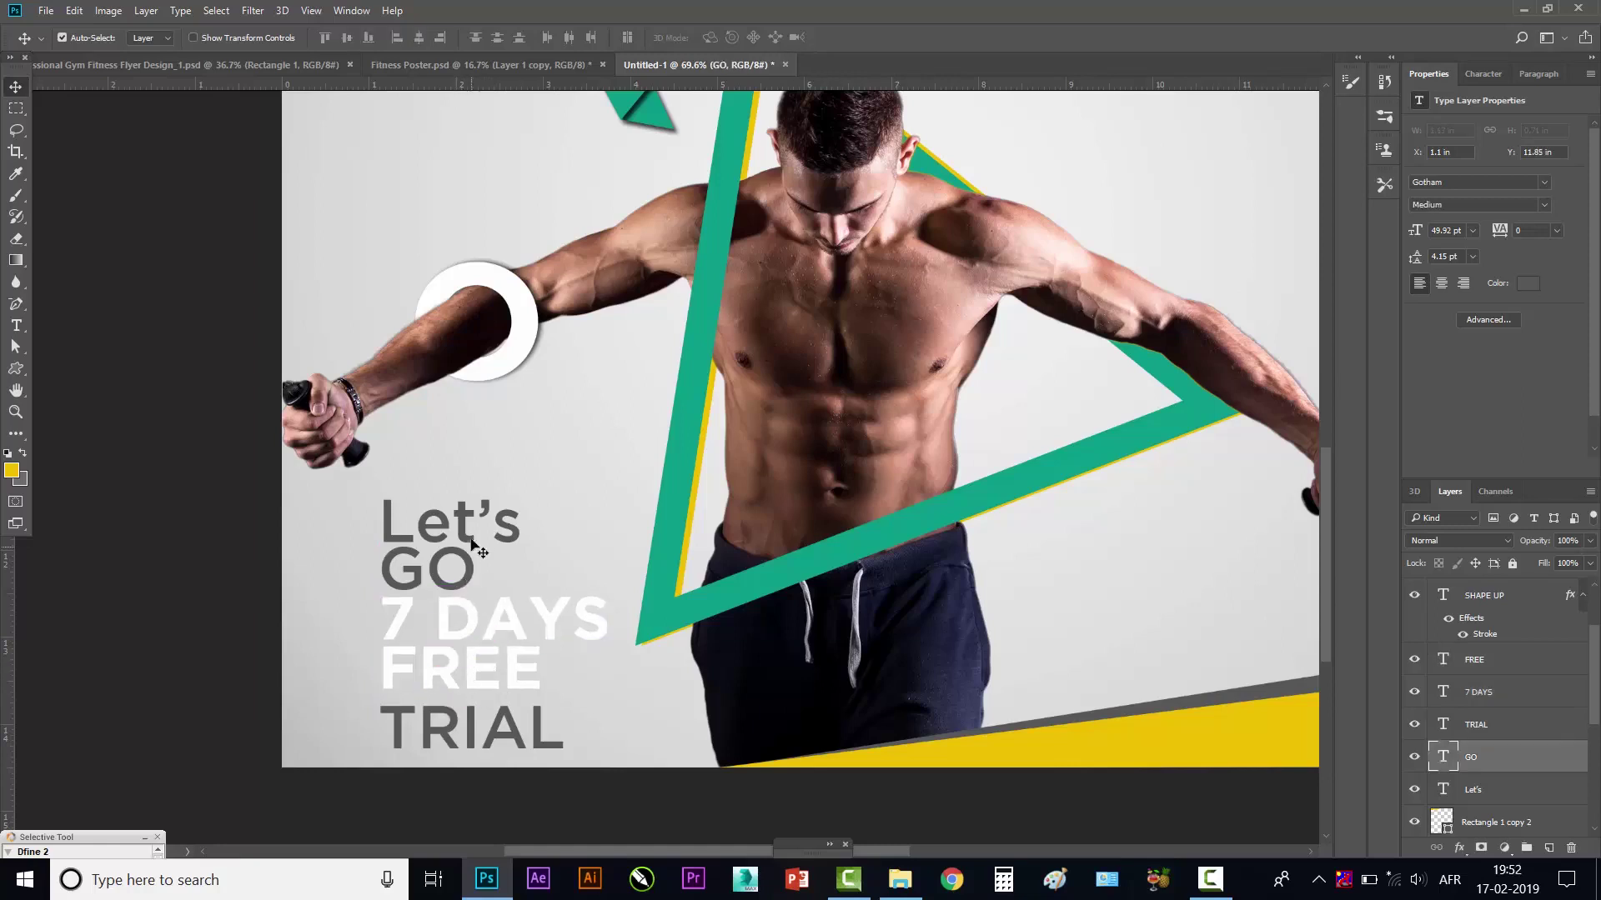
left_click(446, 526, "shift")
left_click_drag(465, 563, 464, 543)
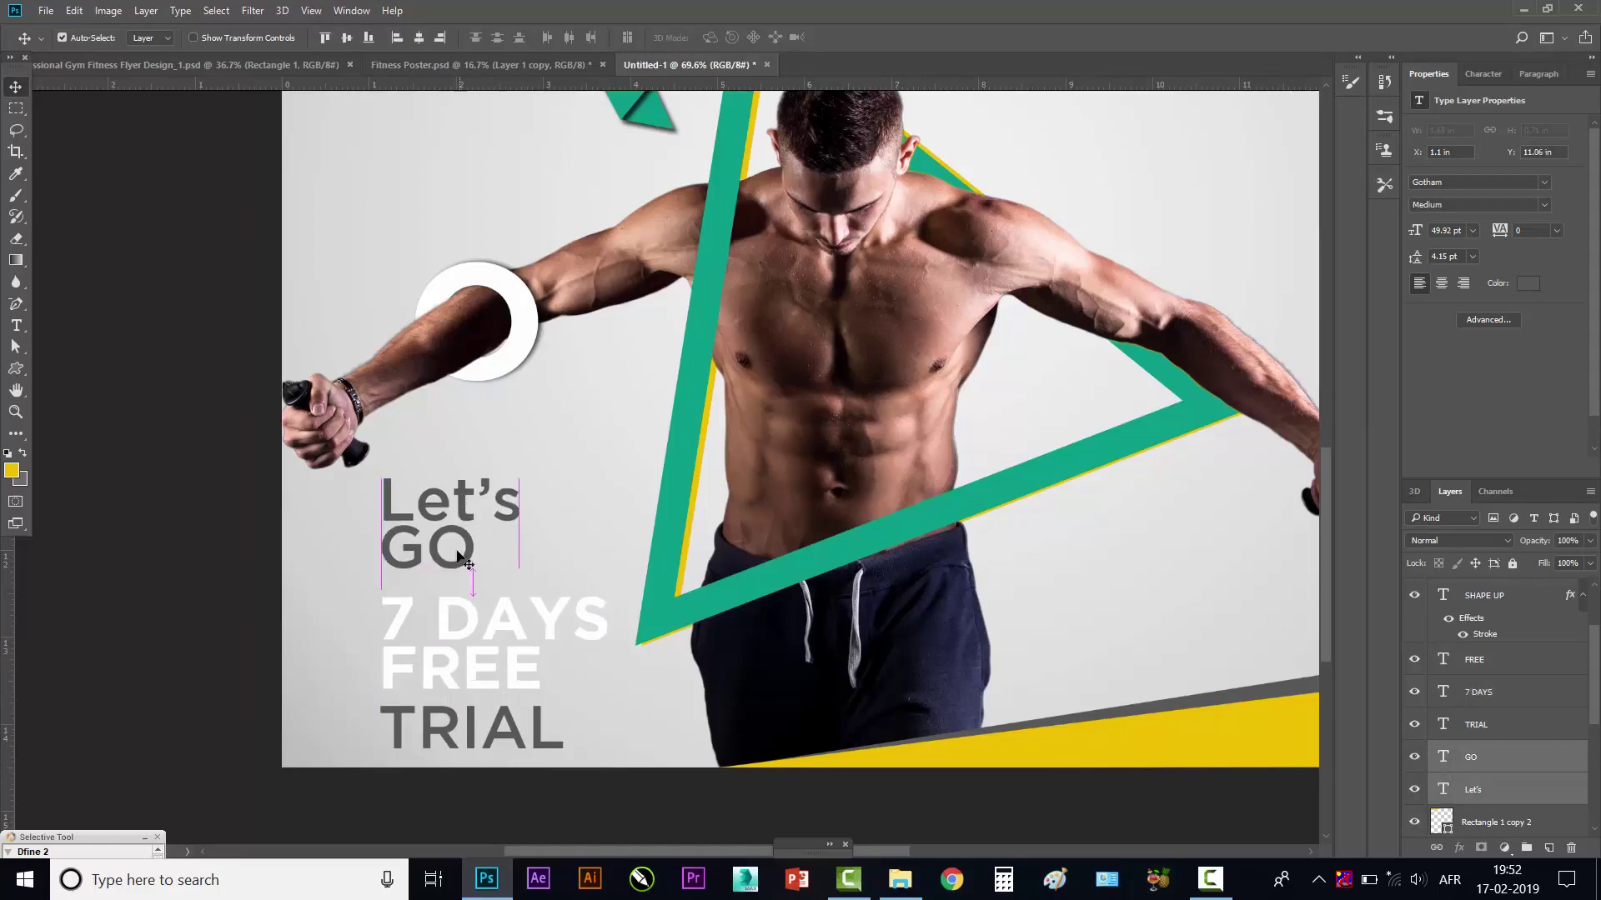
left_click(472, 672)
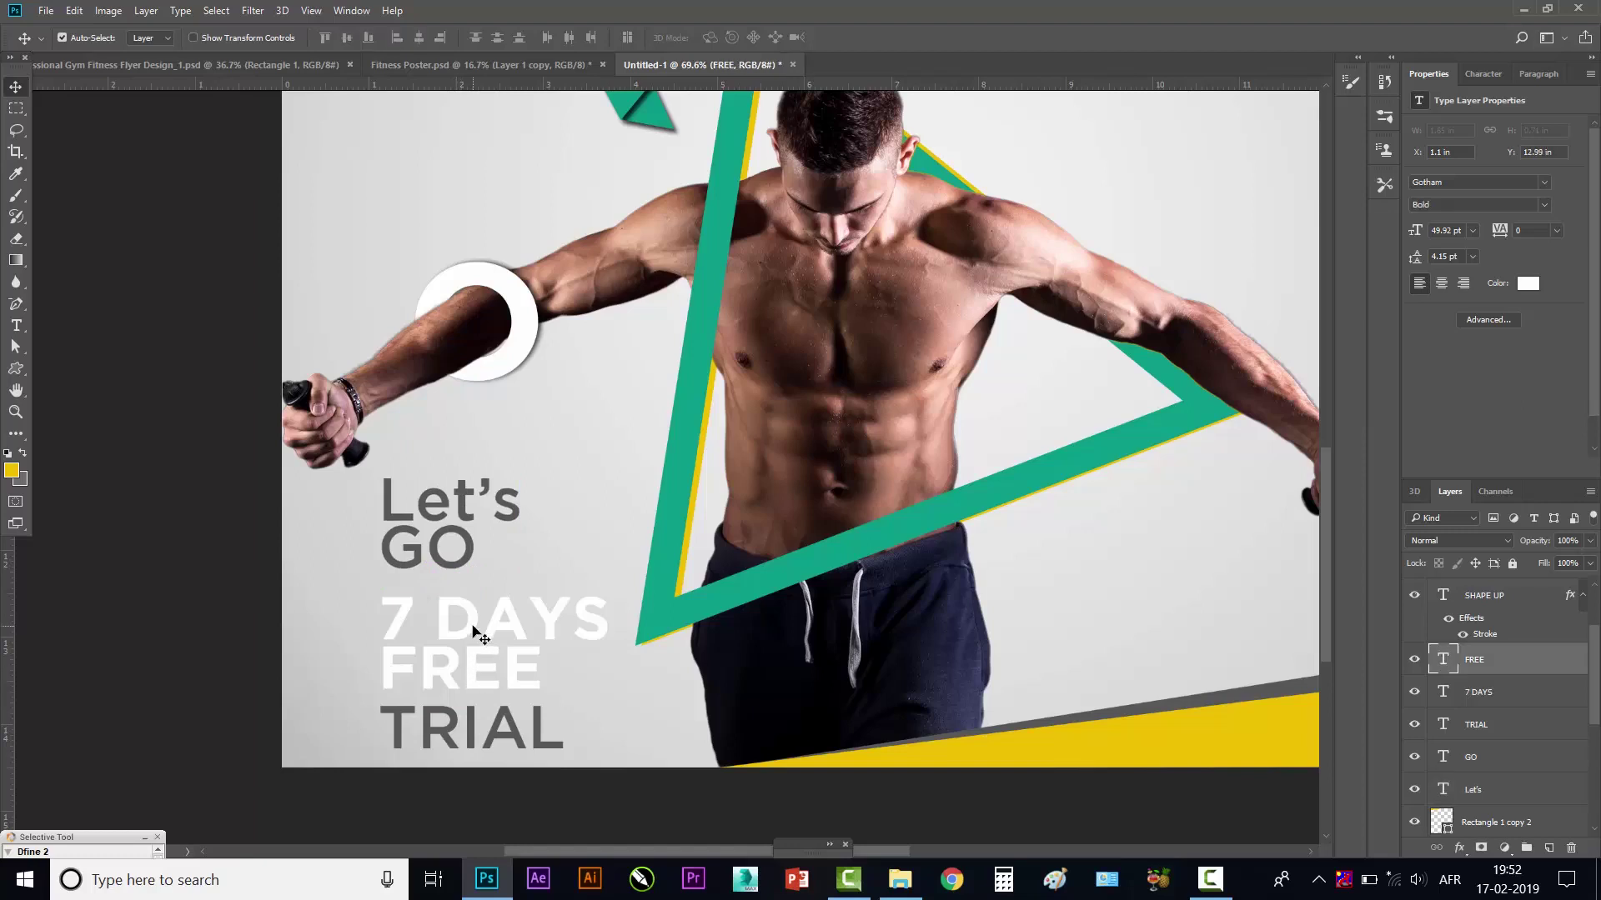
left_click(473, 634, "shift")
left_click_drag(473, 633, 472, 612)
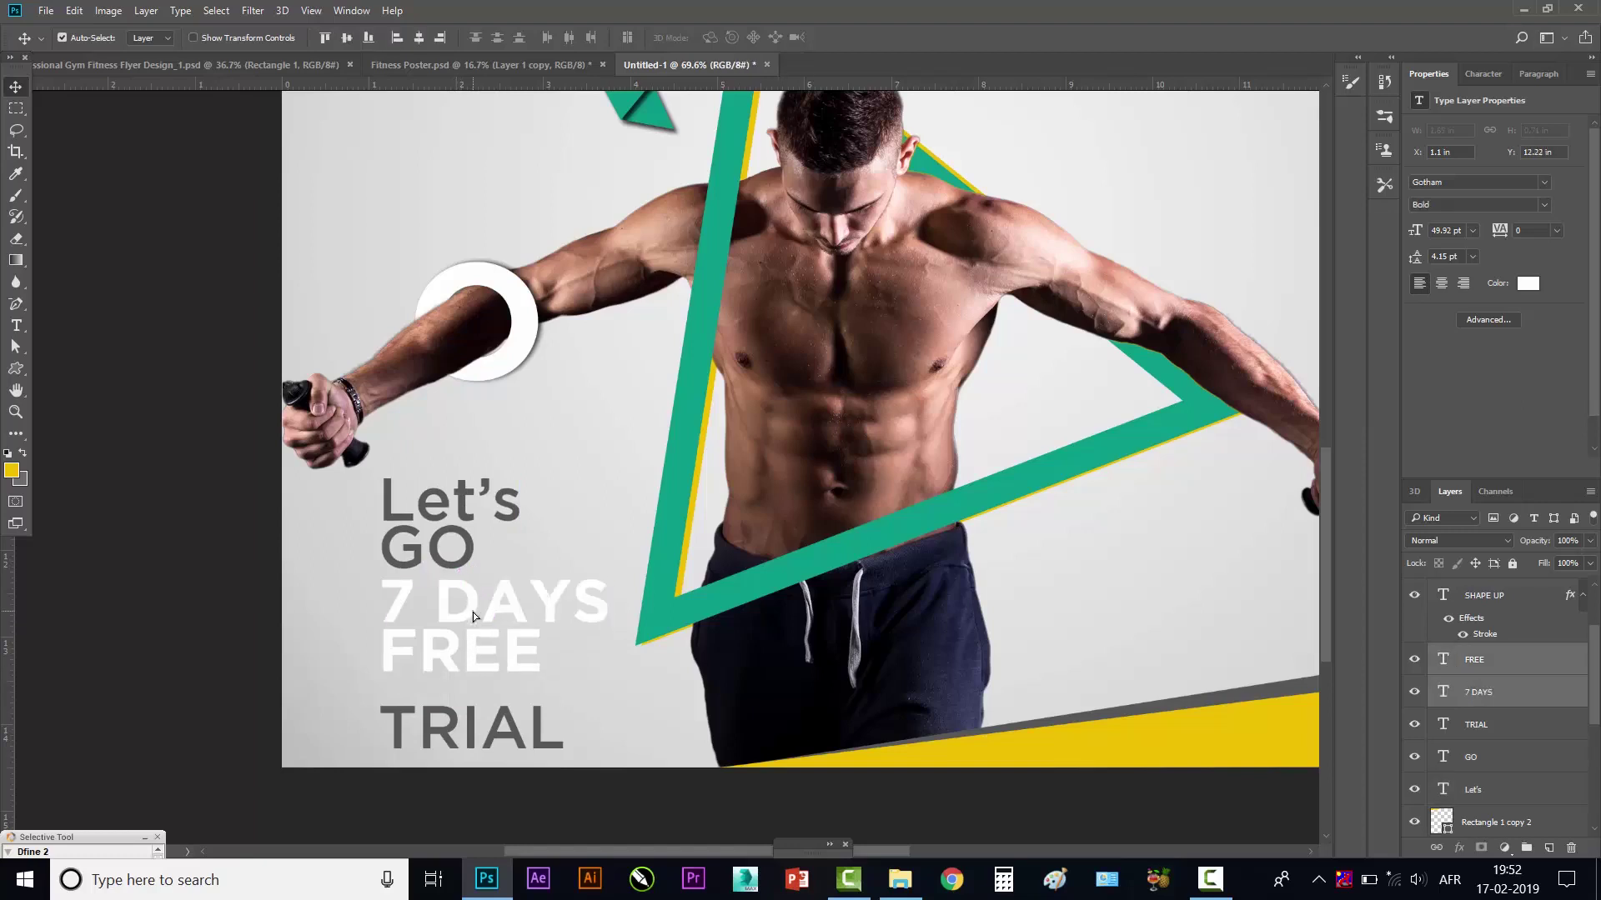
key("shift+Down")
key("shift+Down")
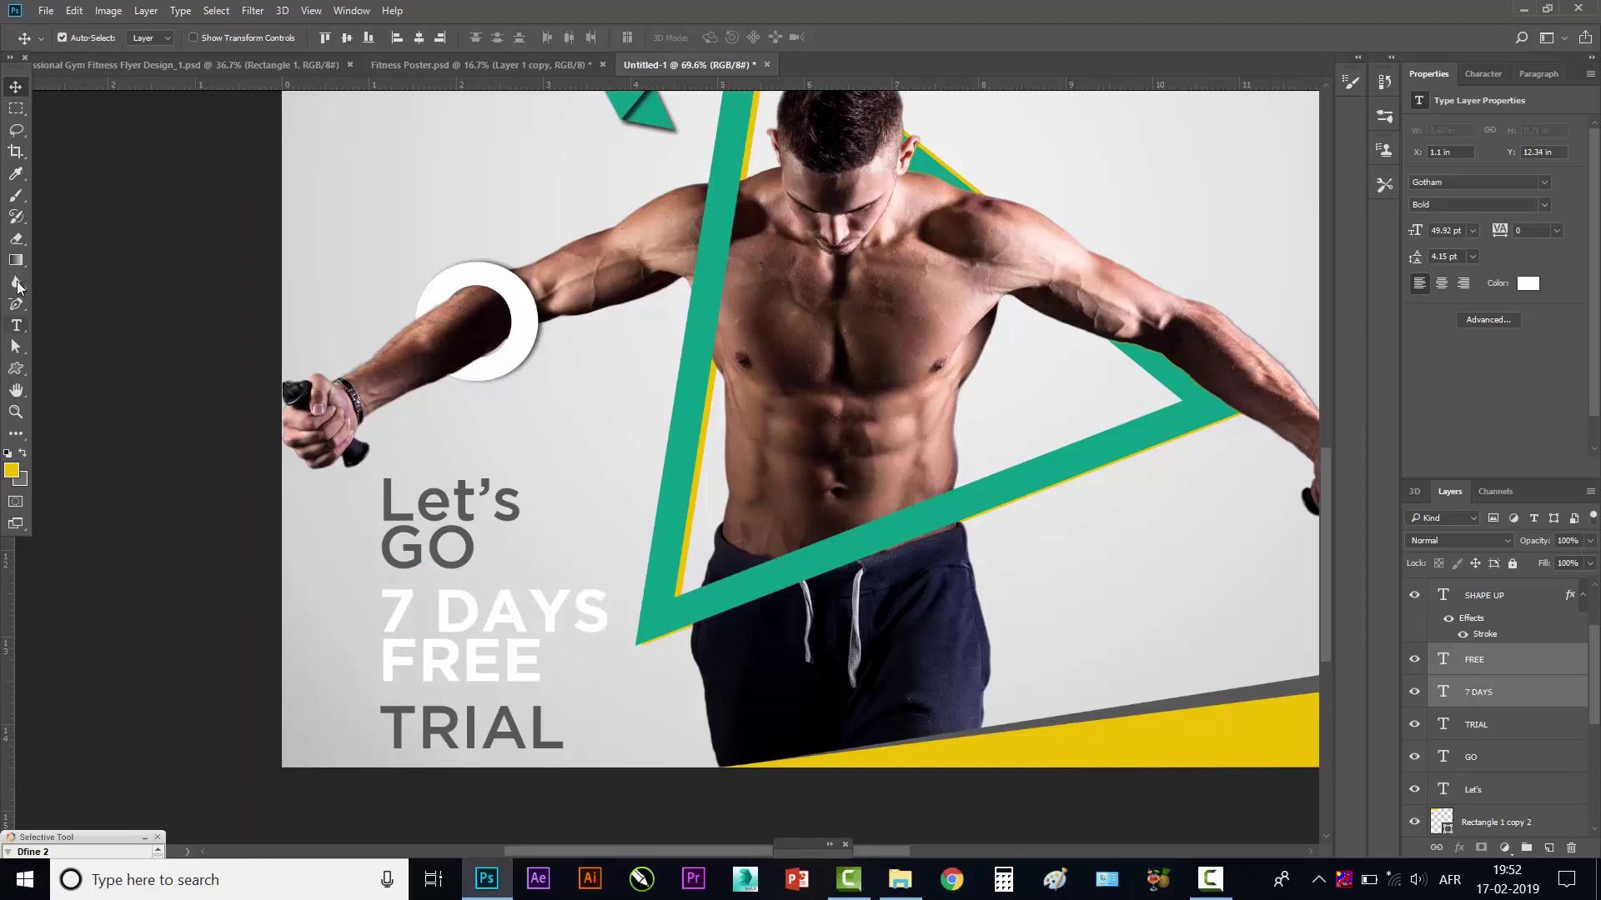
left_click(119, 408)
- Draw a rectangle over 7 DAYS FREE and fill it with the bottom band's yellow
left_click(16, 435)
left_click(158, 672)
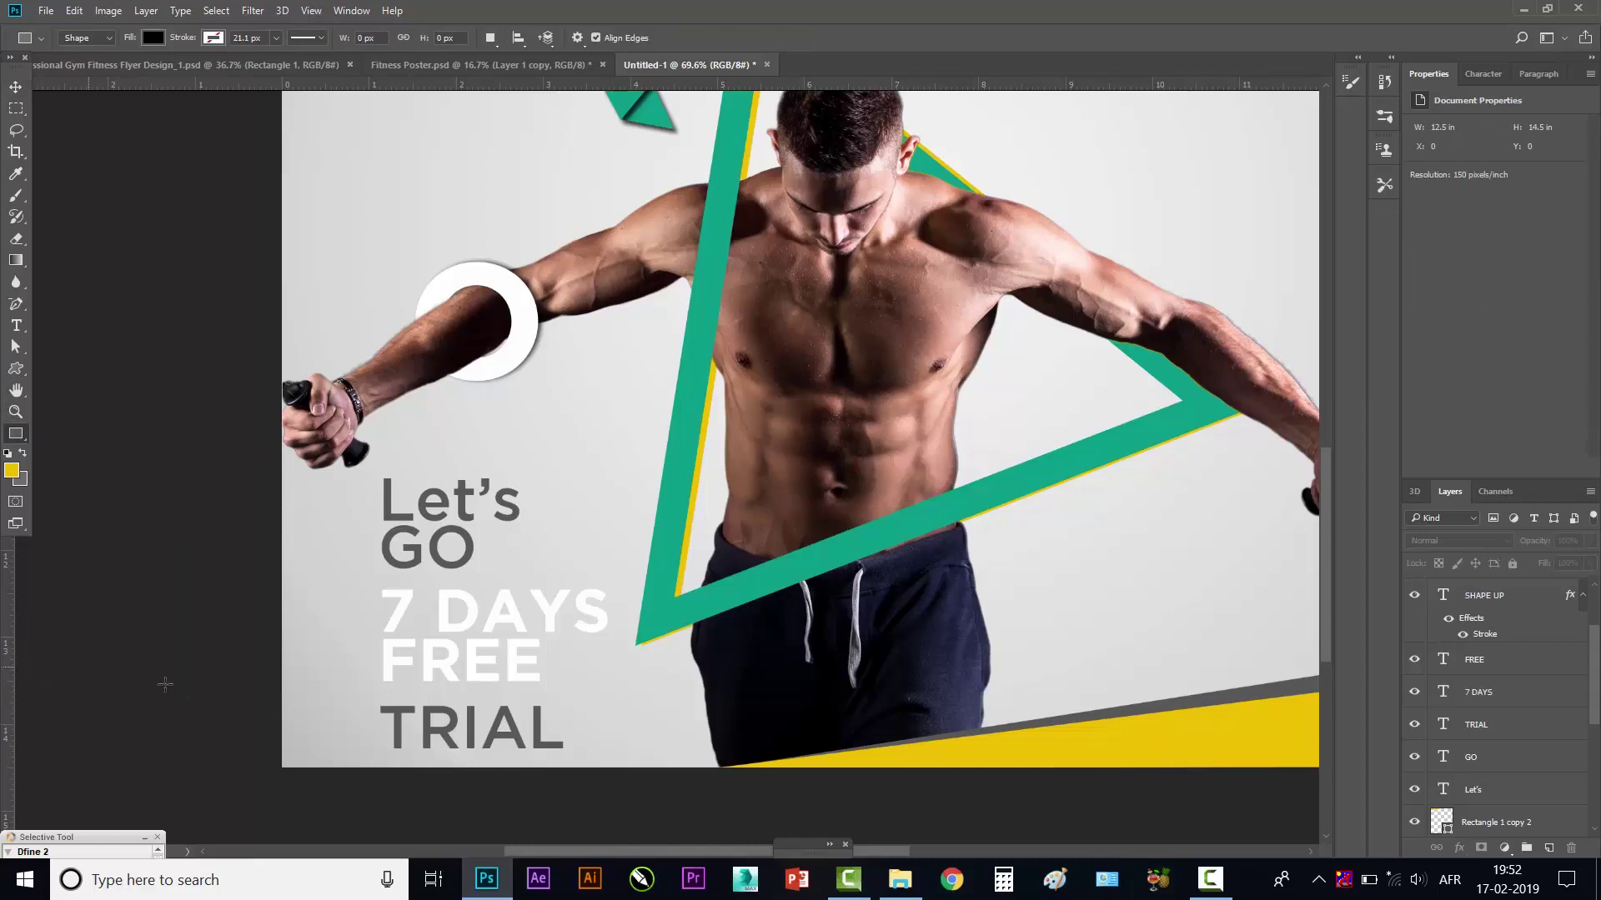
left_click_drag(372, 576, 612, 692)
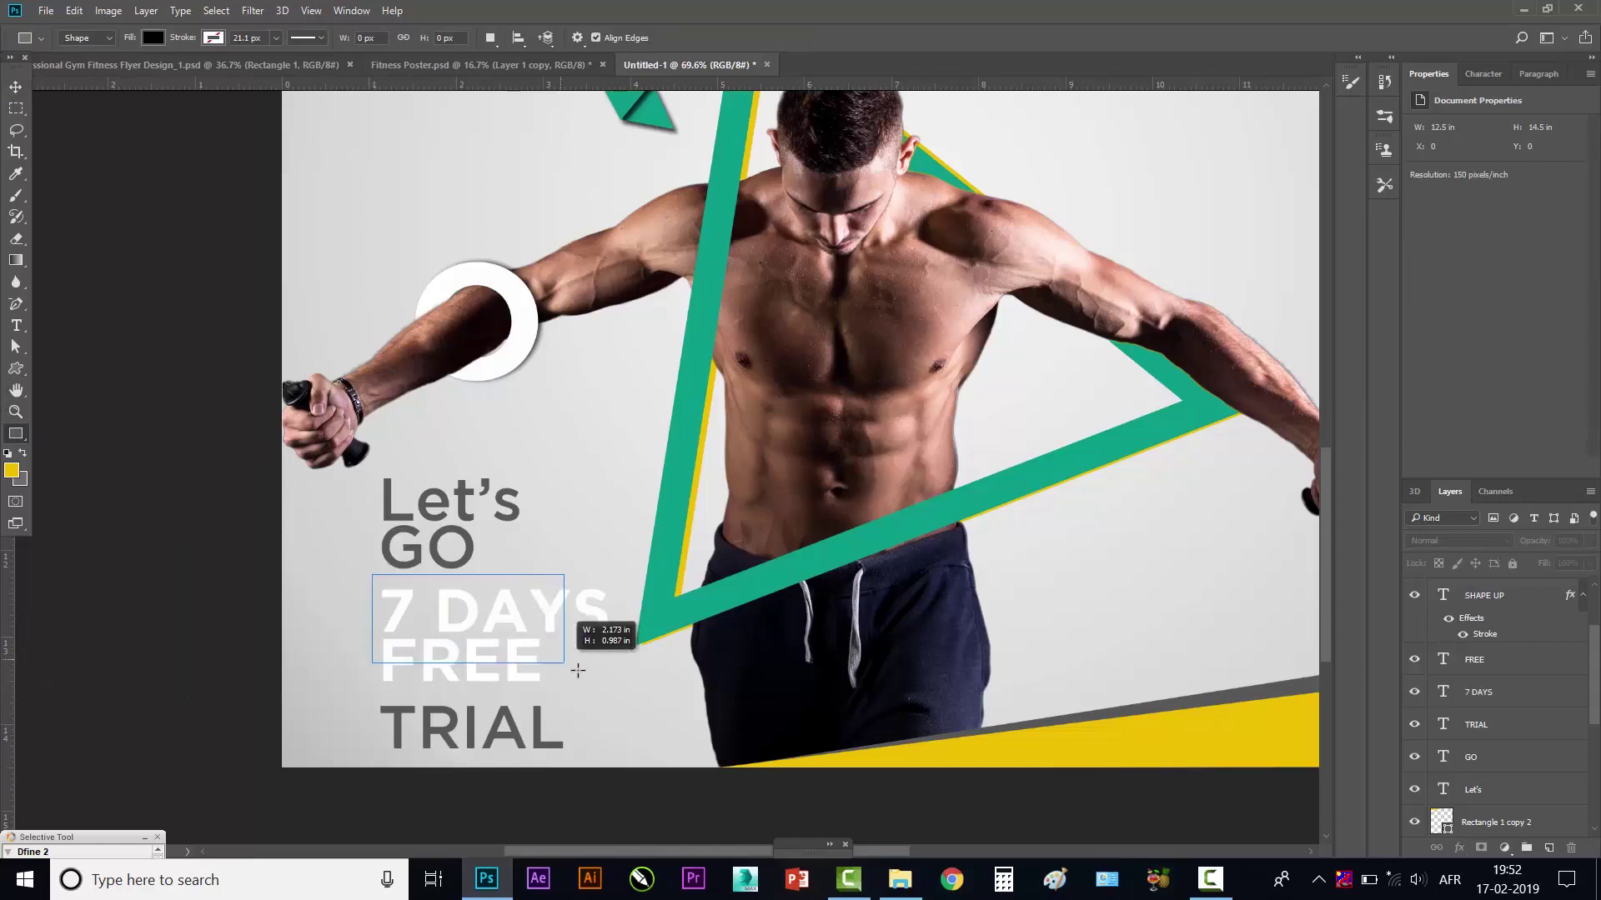
left_click_drag(612, 693, 617, 693)
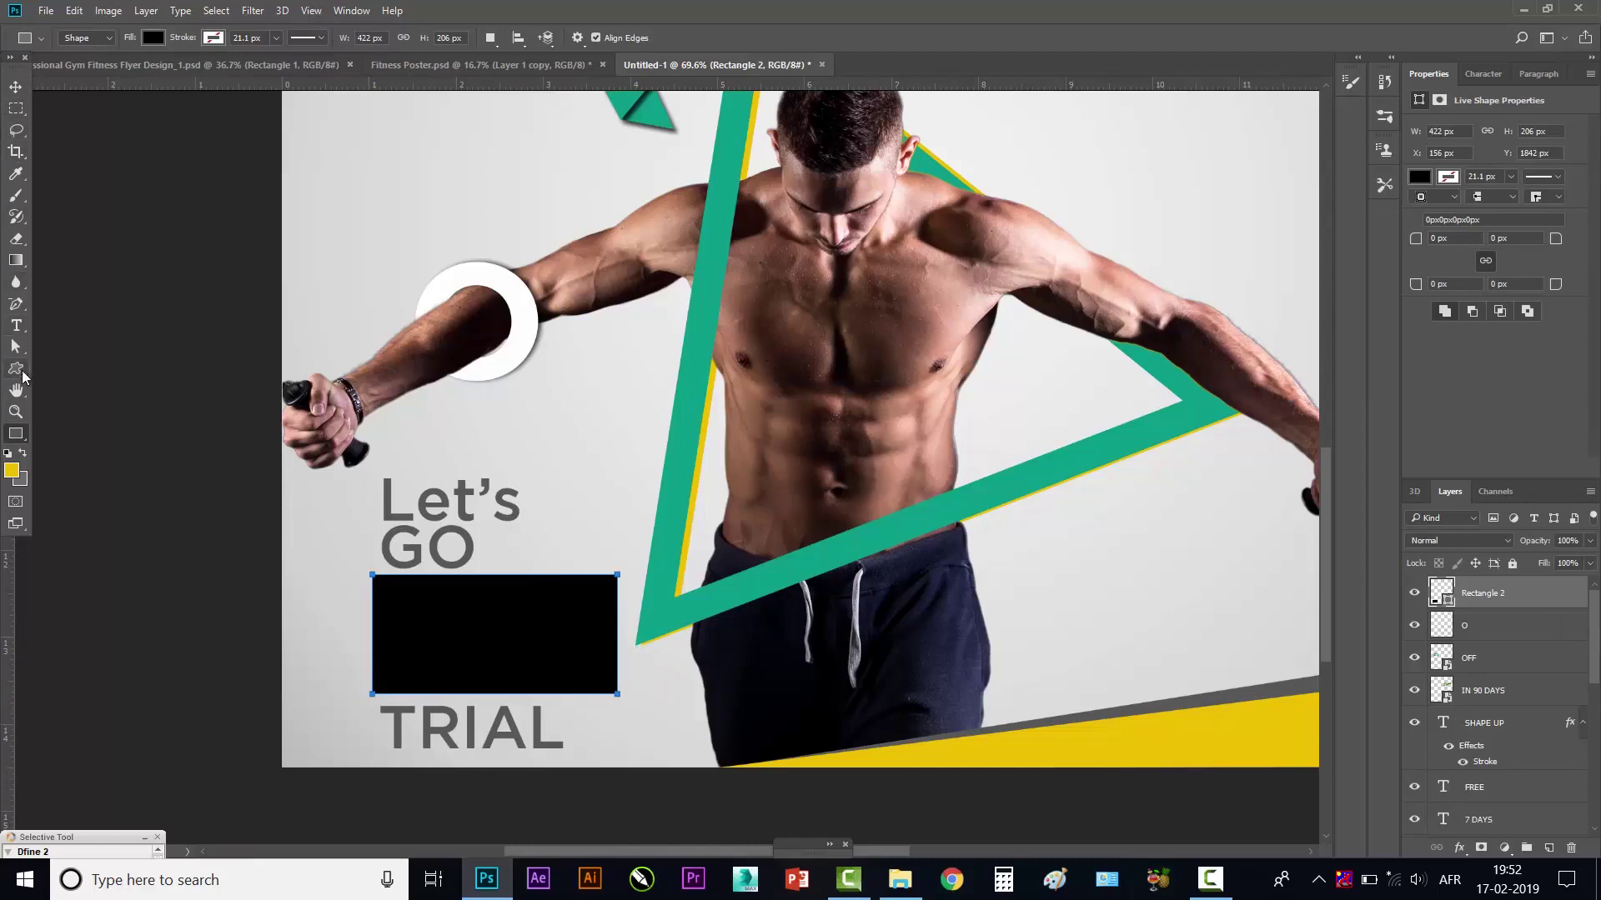
left_click(15, 87)
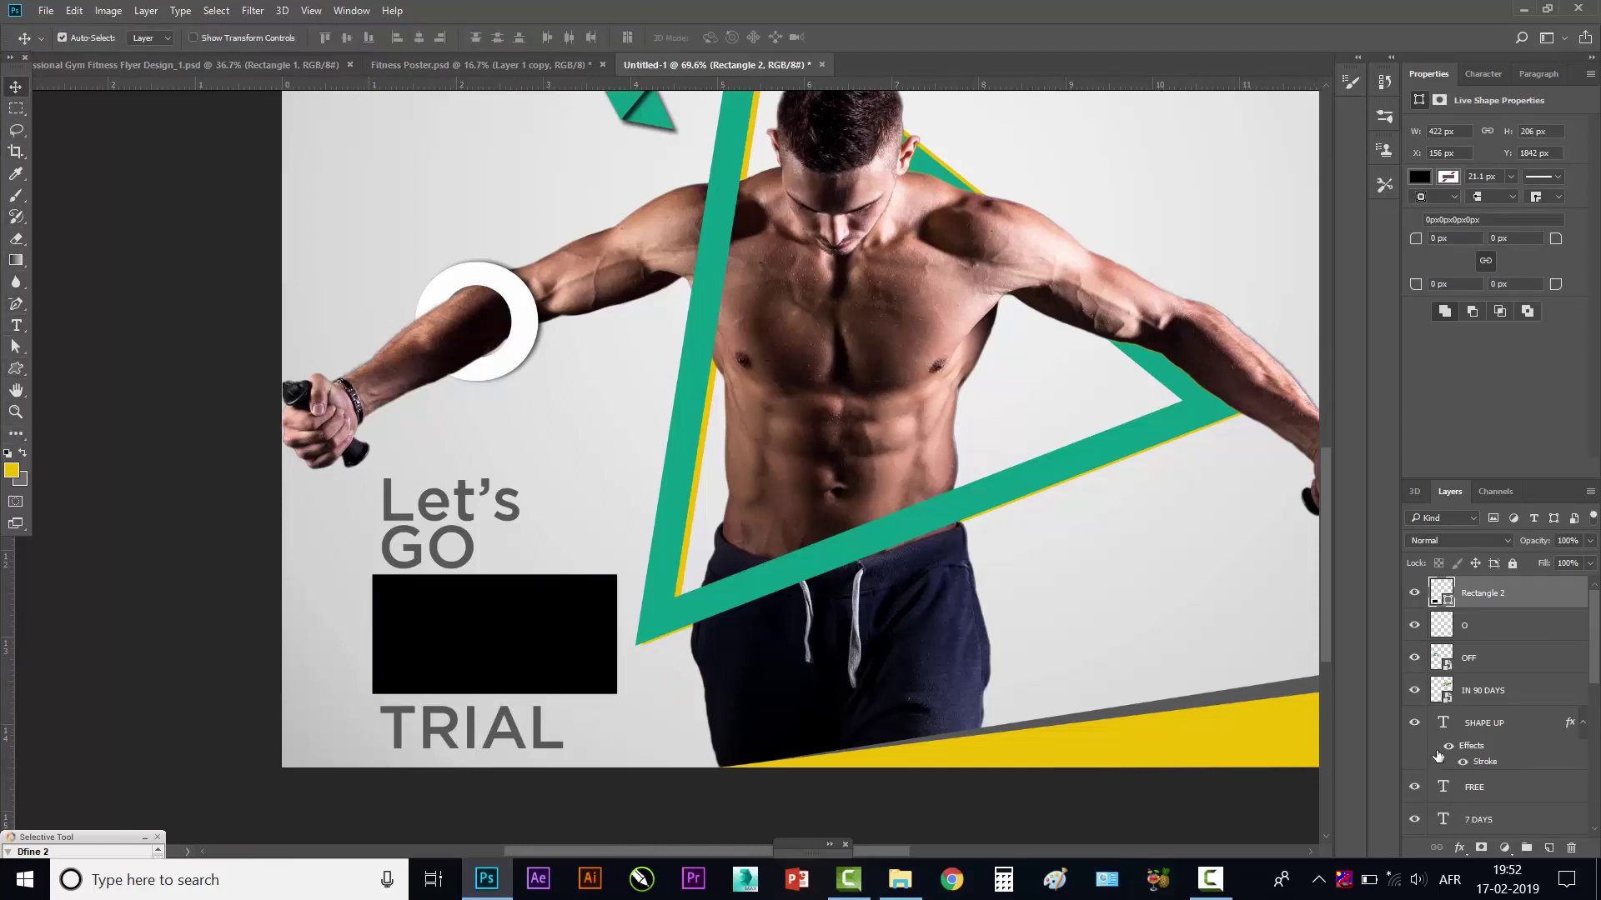
double_click(1448, 603)
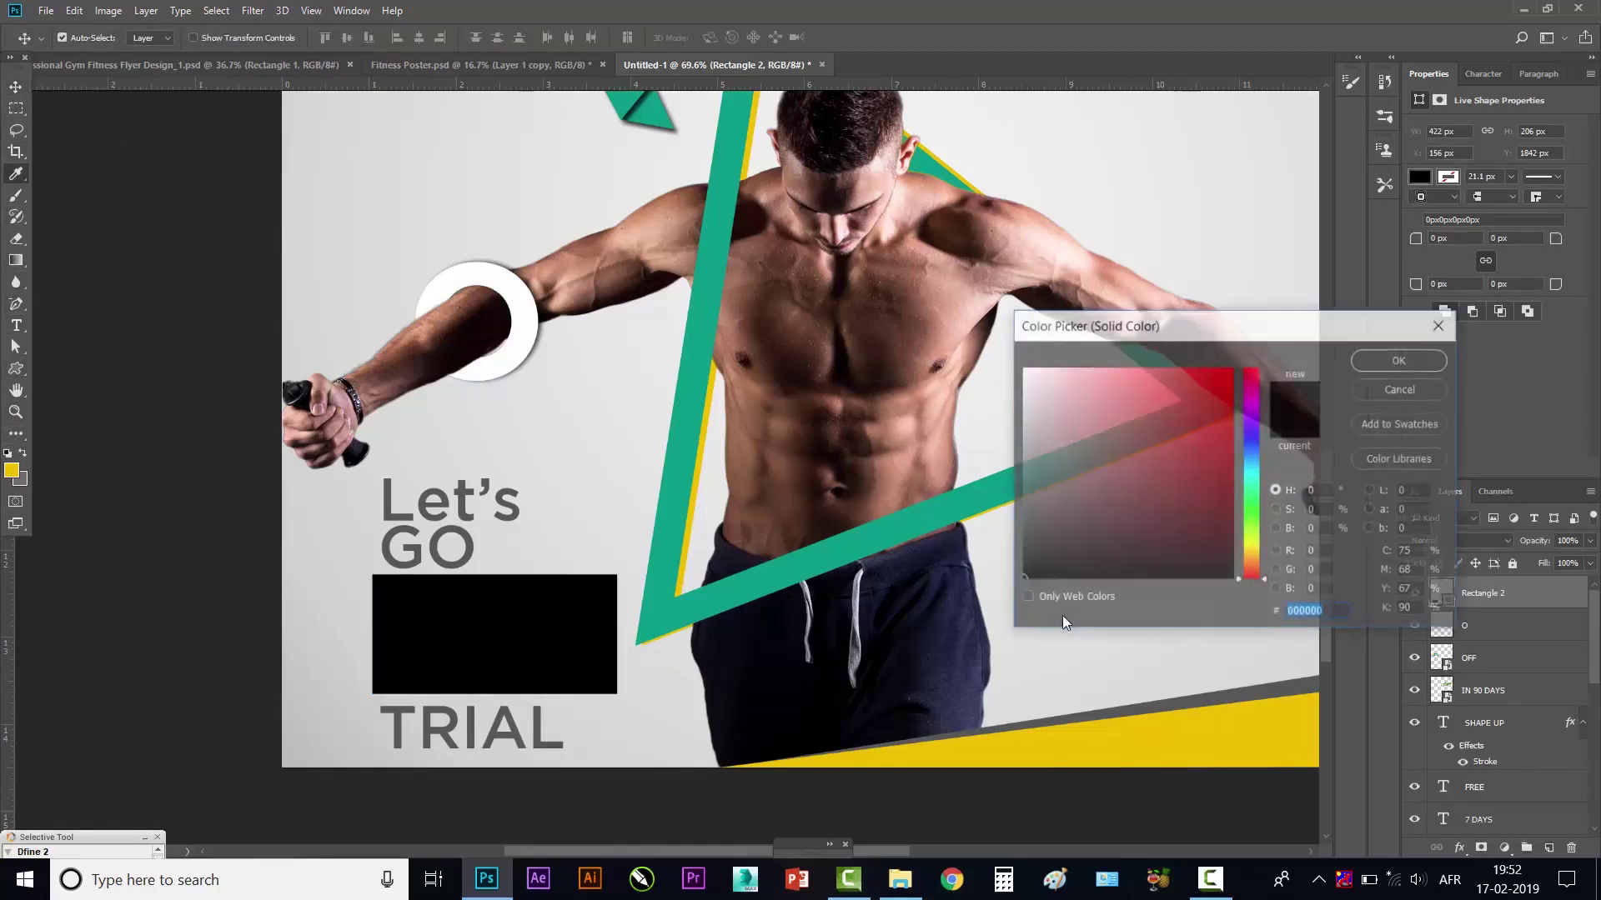
left_click(1197, 733)
left_click(1401, 359)
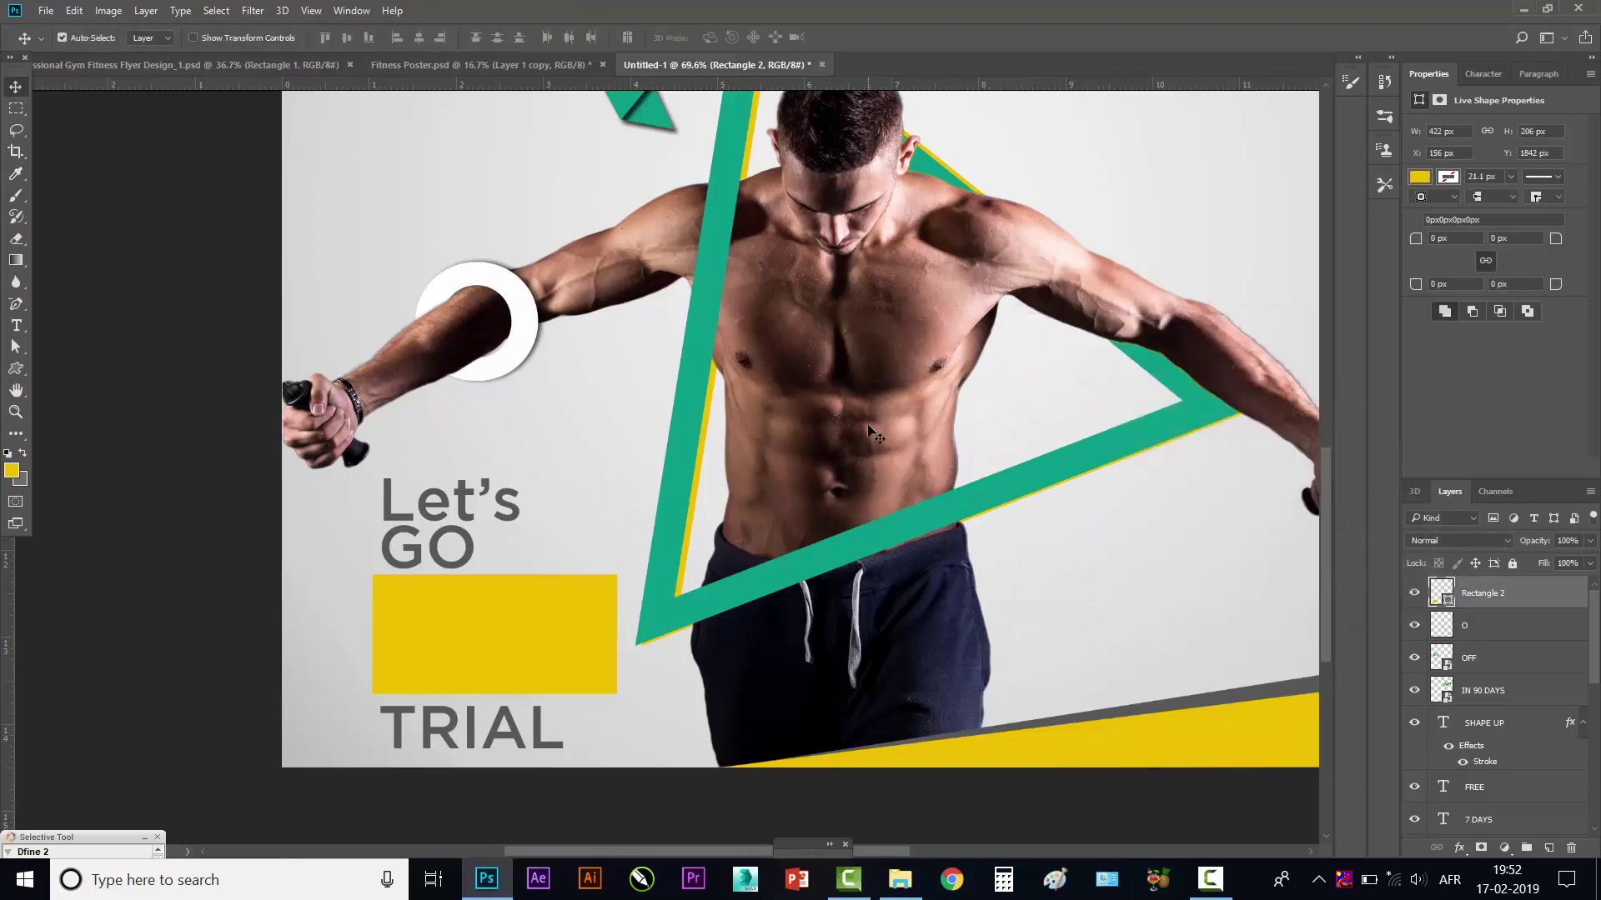
key("ctrl+bracketleft")
key("ctrl+bracketleft")
key("ctrl+bracketleft")
key("ctrl+bracketleft")
key("ctrl+bracketleft")
key("ctrl+bracketleft")
key("ctrl+bracketleft")
key("ctrl+bracketleft")
key("ctrl+bracketleft")
key("ctrl+bracketleft")
- Resize the yellow rectangle into a bar behind 7 DAYS and copy it behind FREE
key("ctrl+bracketleft")
key("ctrl+bracketleft")
key("ctrl+bracketleft")
key("ctrl+bracketleft")
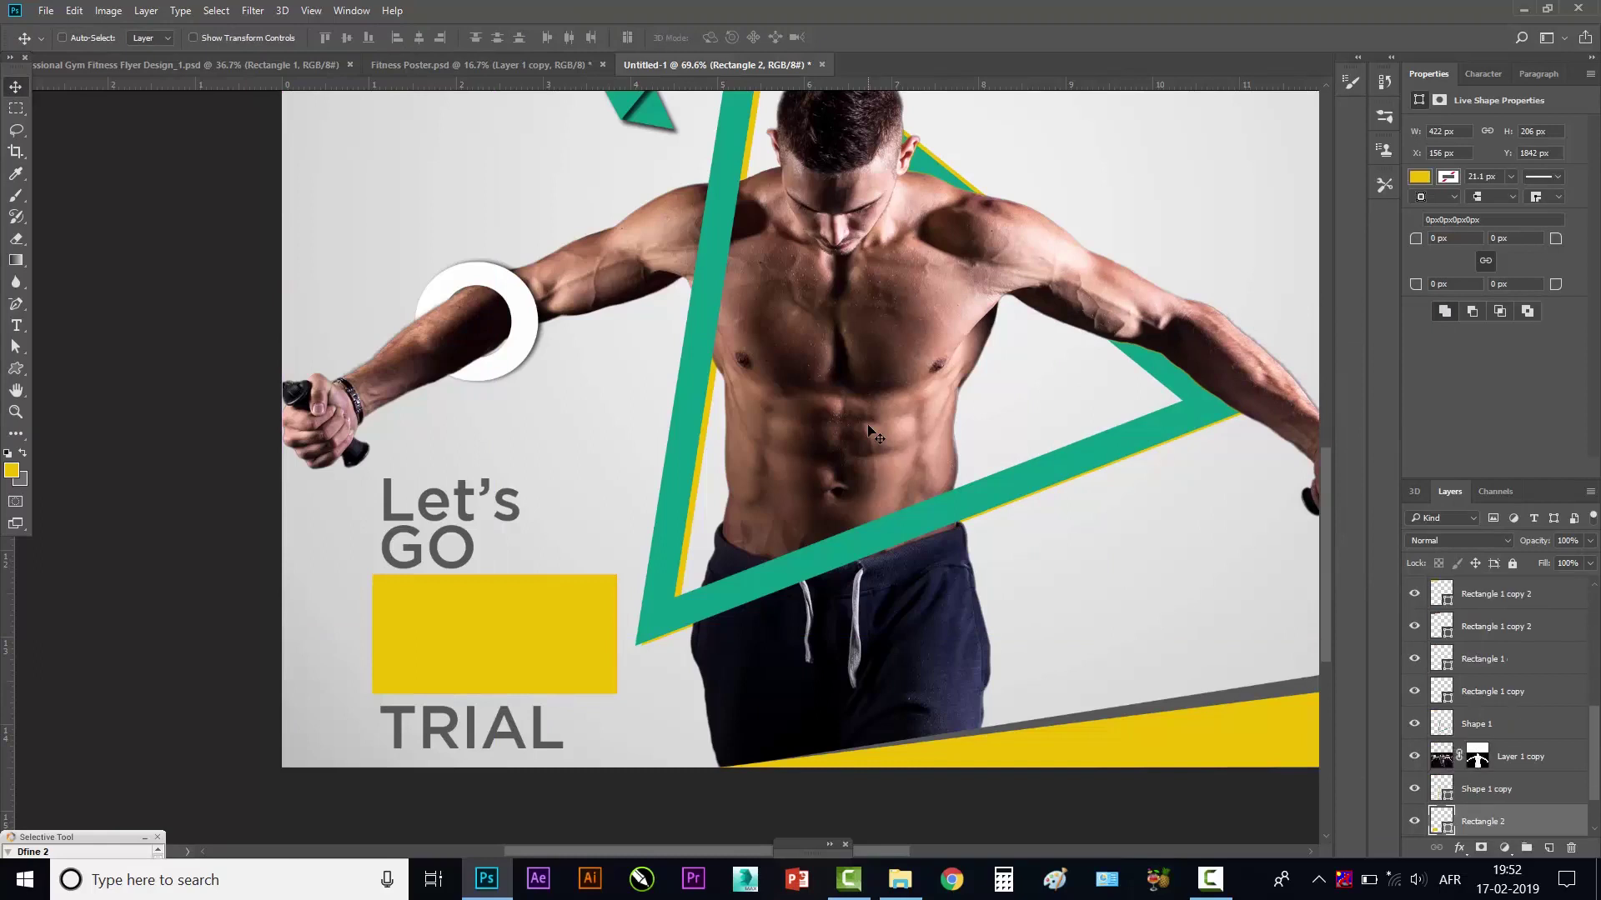
key("ctrl+bracketleft")
key("ctrl+bracketleft")
key("ctrl+bracketleft")
key("ctrl+bracketright")
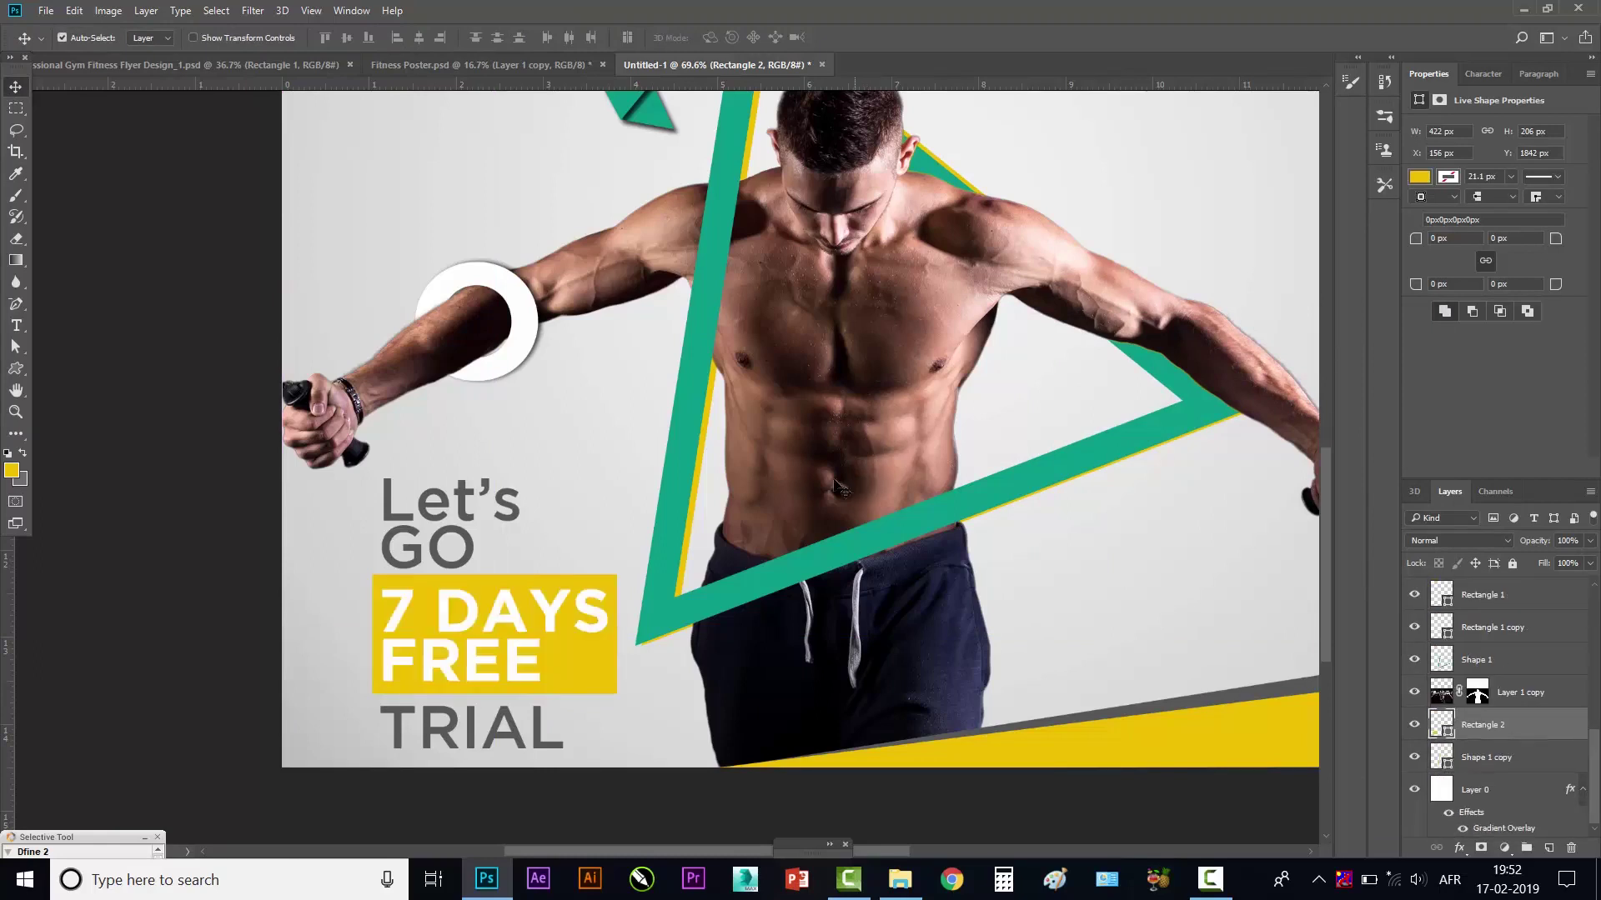
key("ctrl+t")
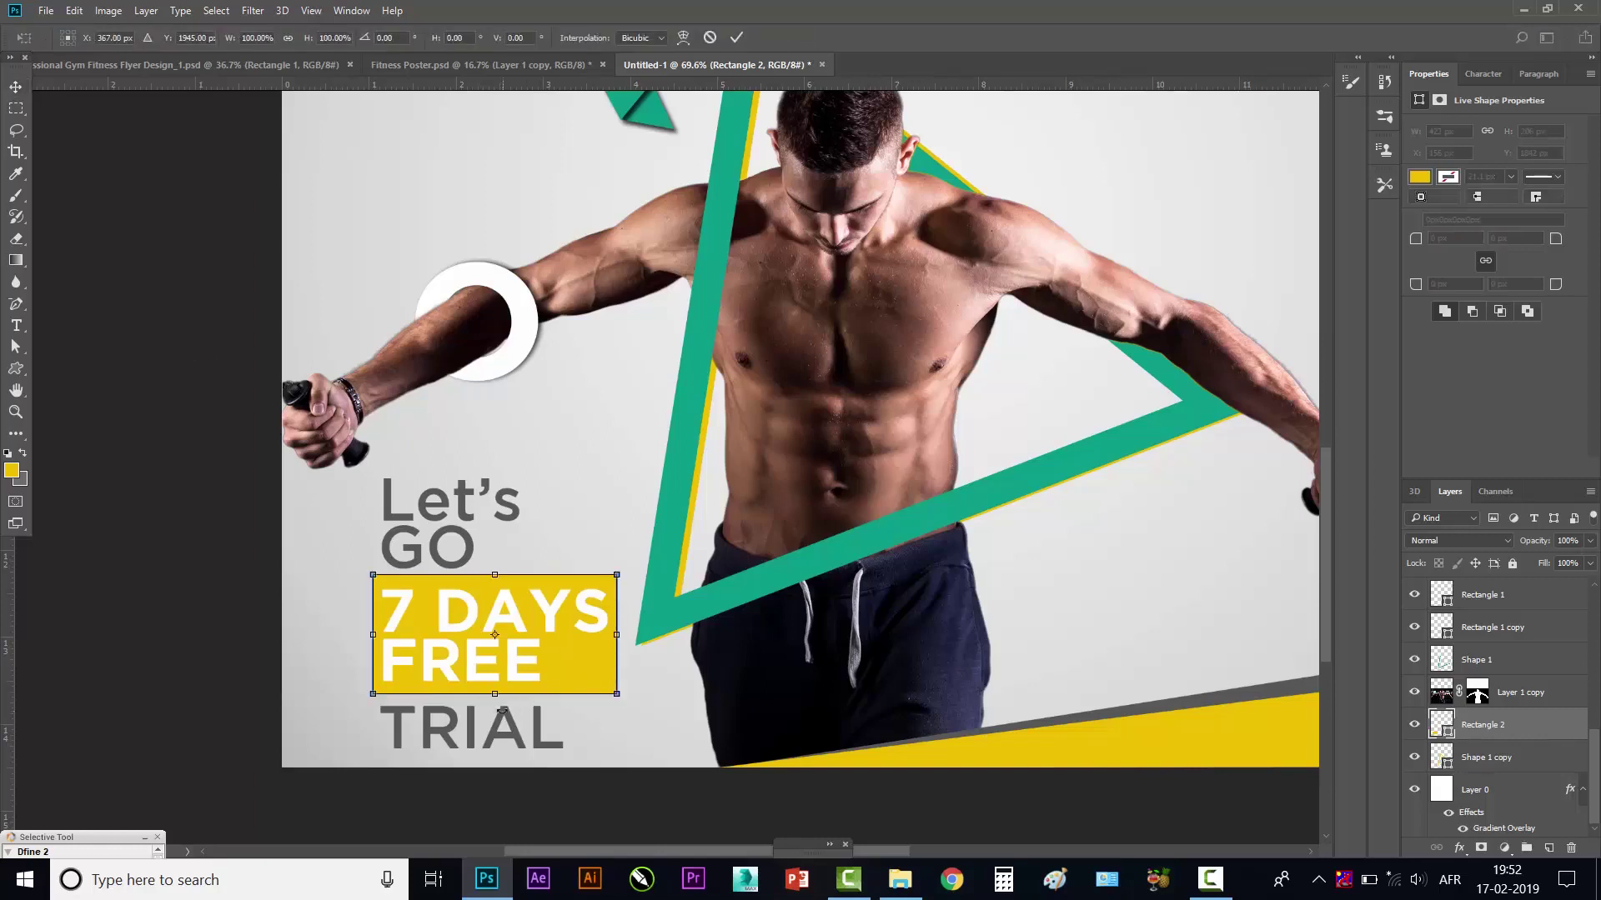
left_click_drag(495, 694, 500, 639)
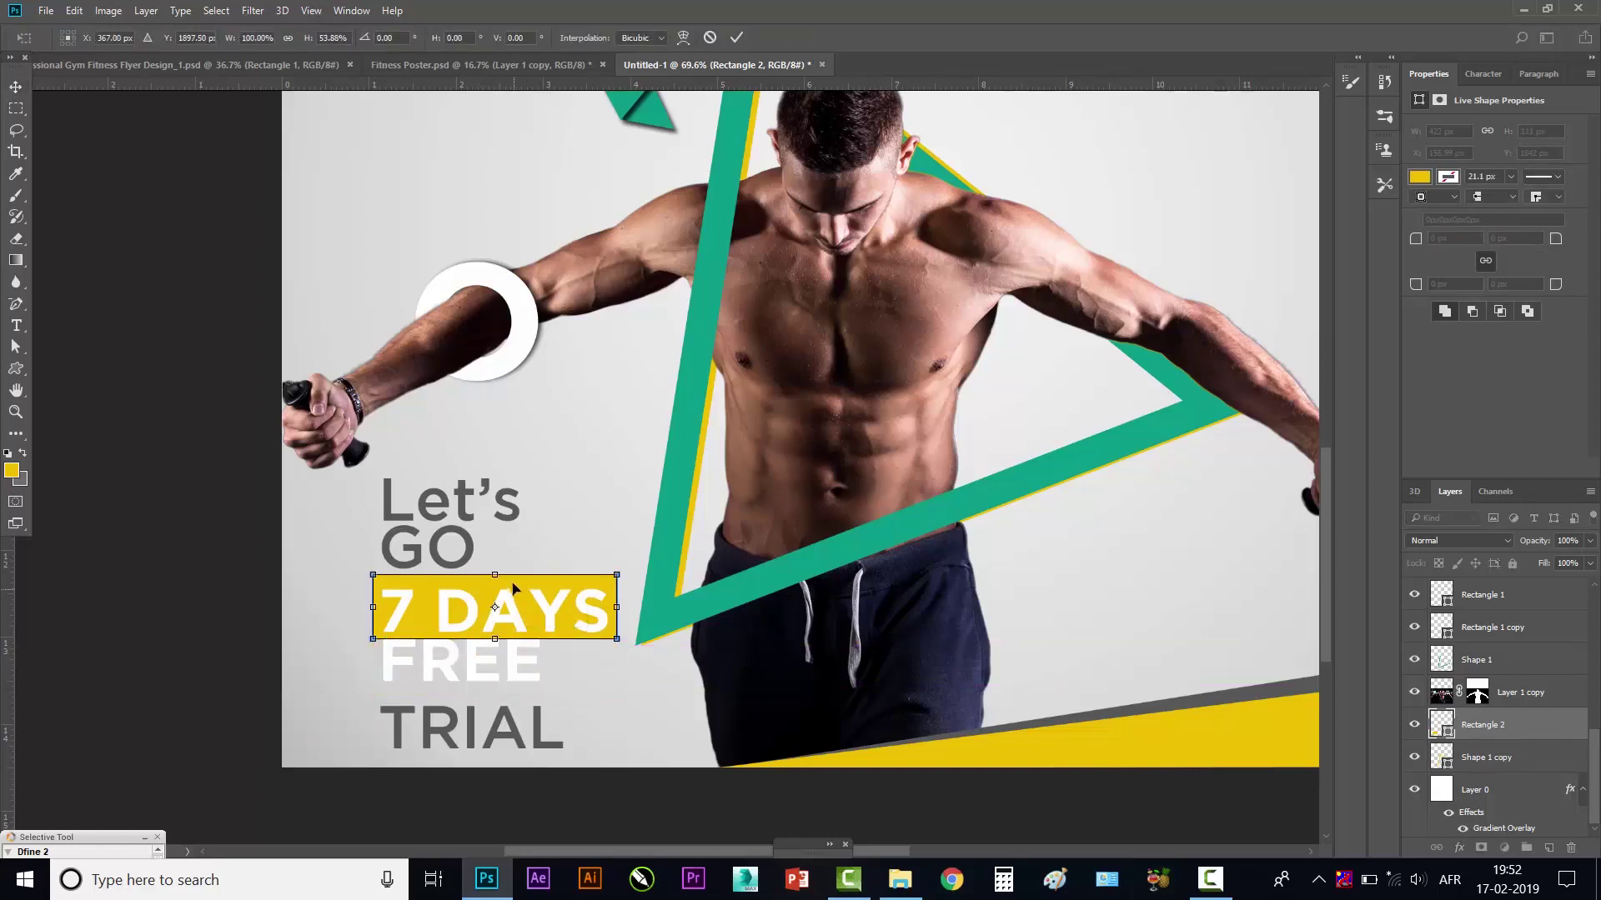
left_click_drag(495, 575, 496, 581)
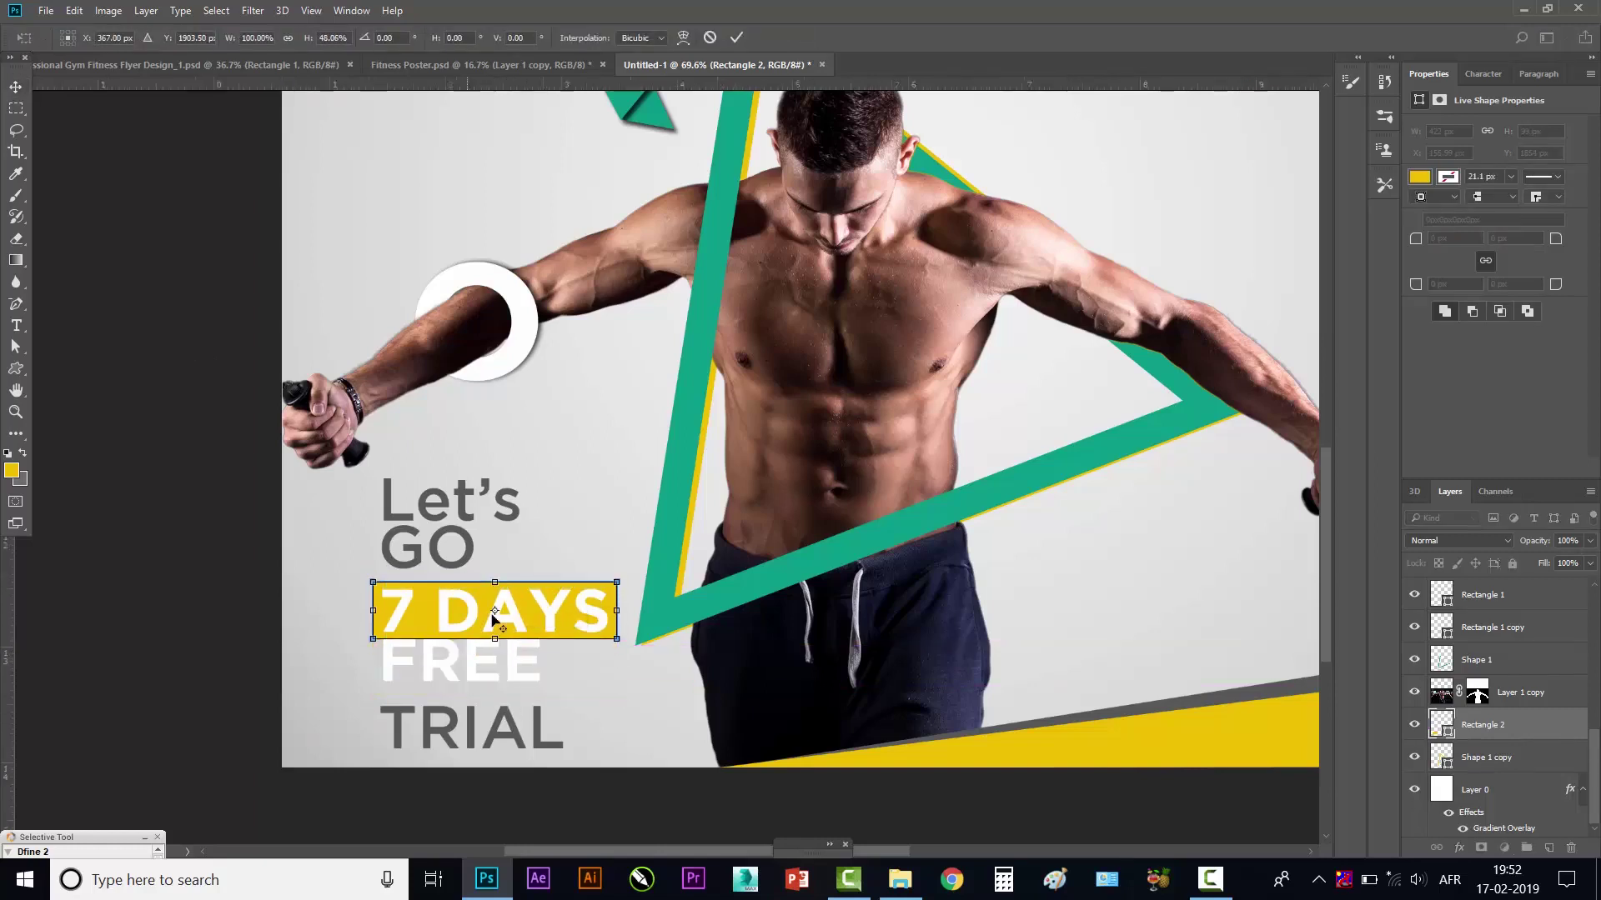
scroll(497, 621, "up", 3)
scroll(498, 621, "up", 1)
left_click_drag(503, 543, 503, 550)
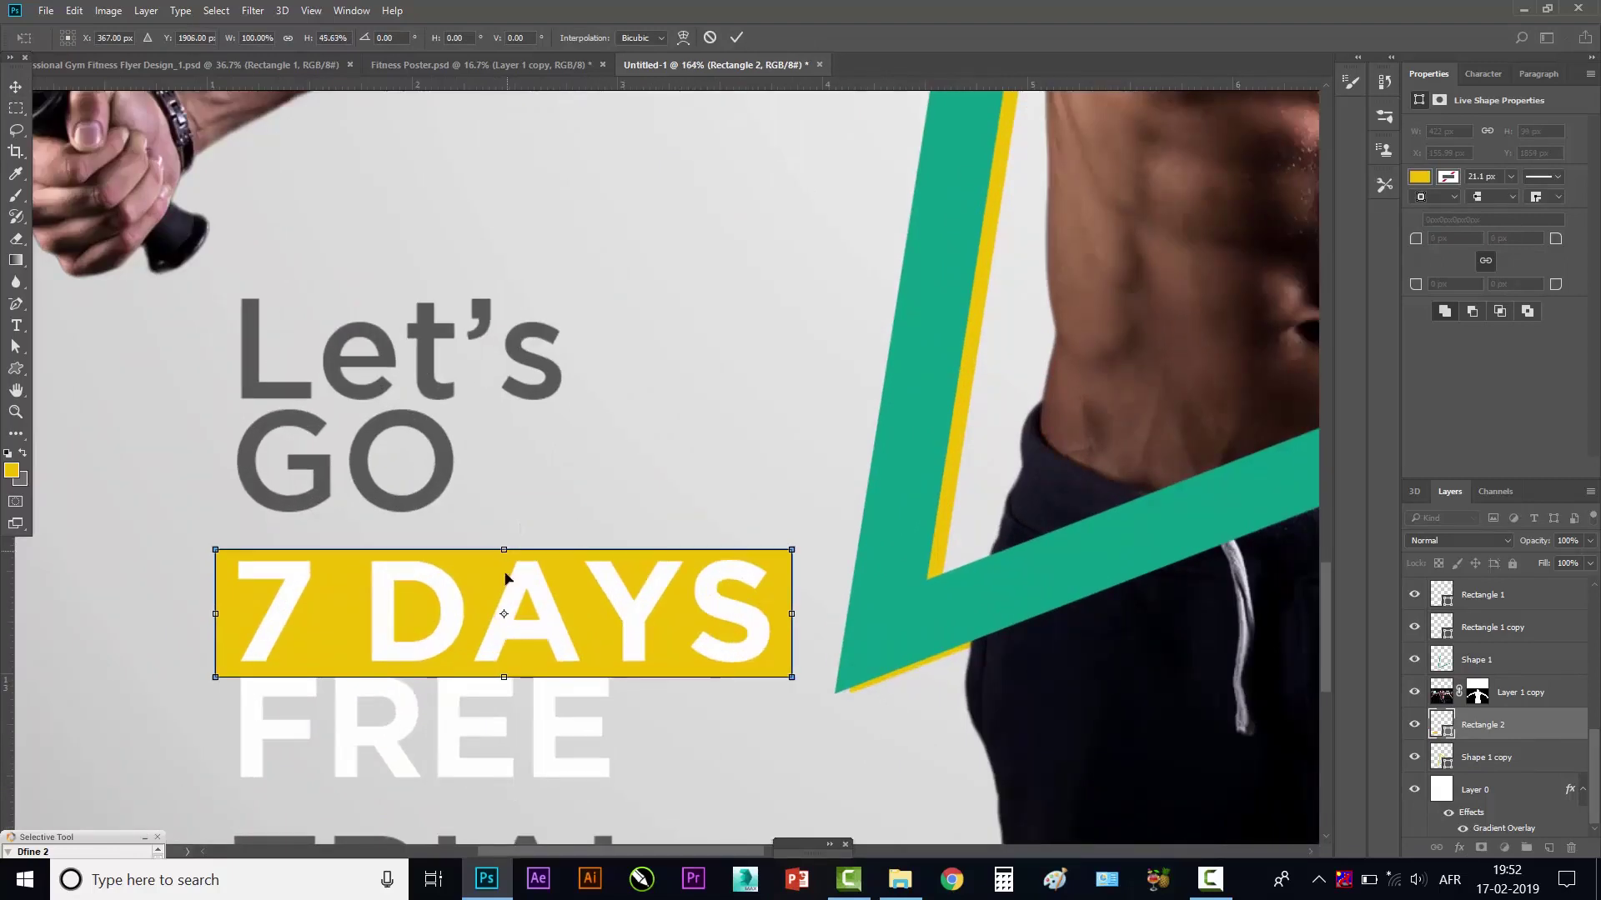
left_click_drag(504, 677, 505, 667)
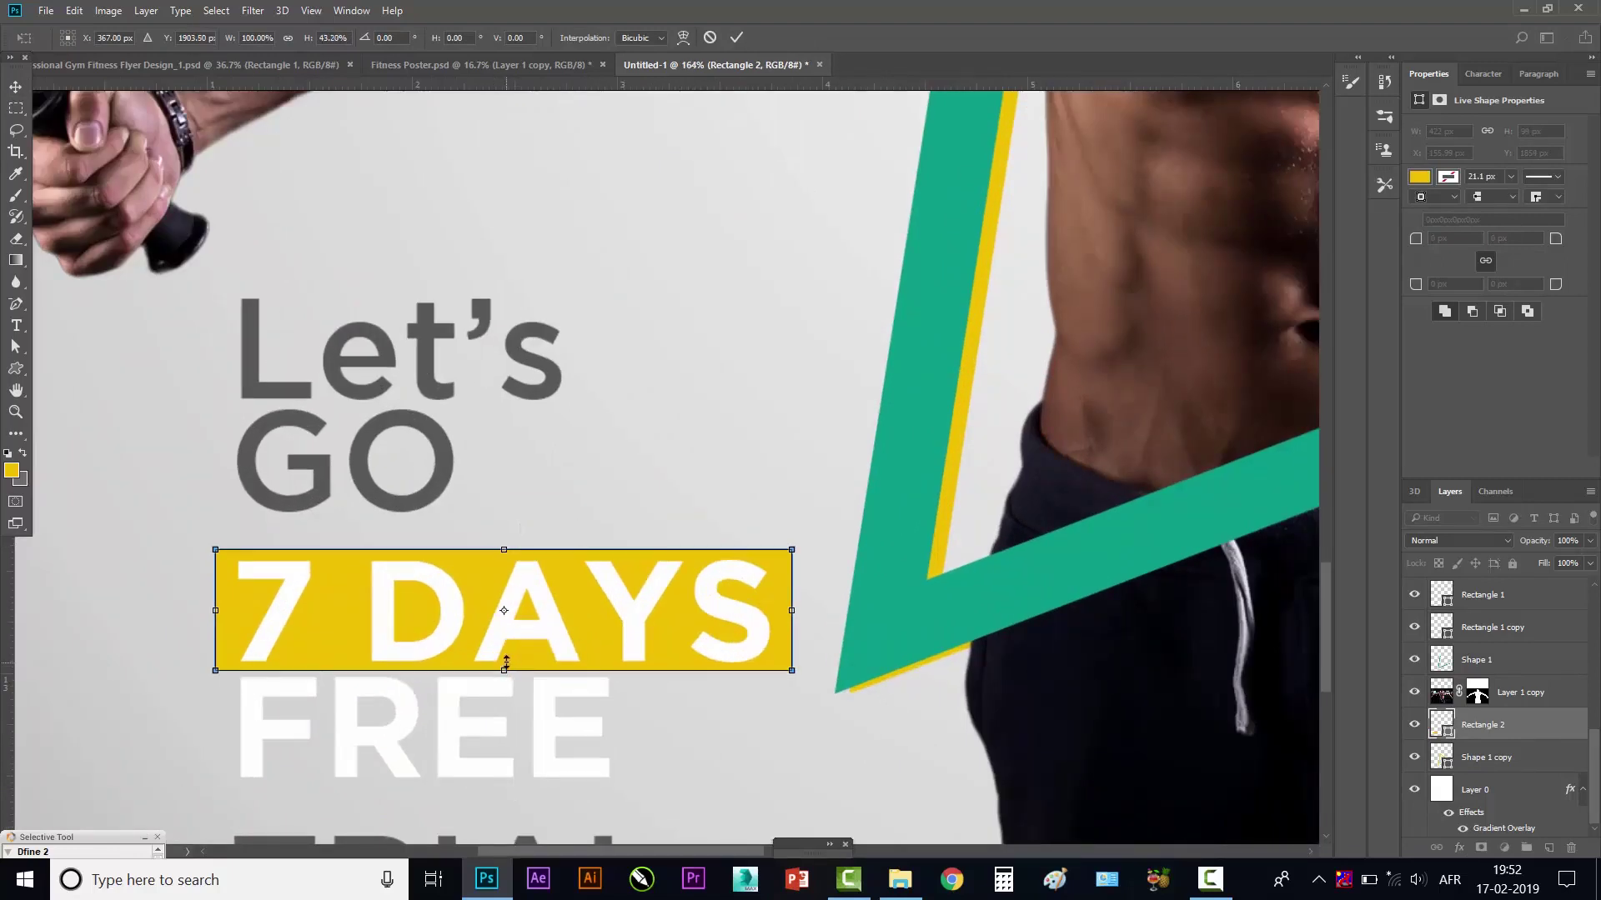
key("Return")
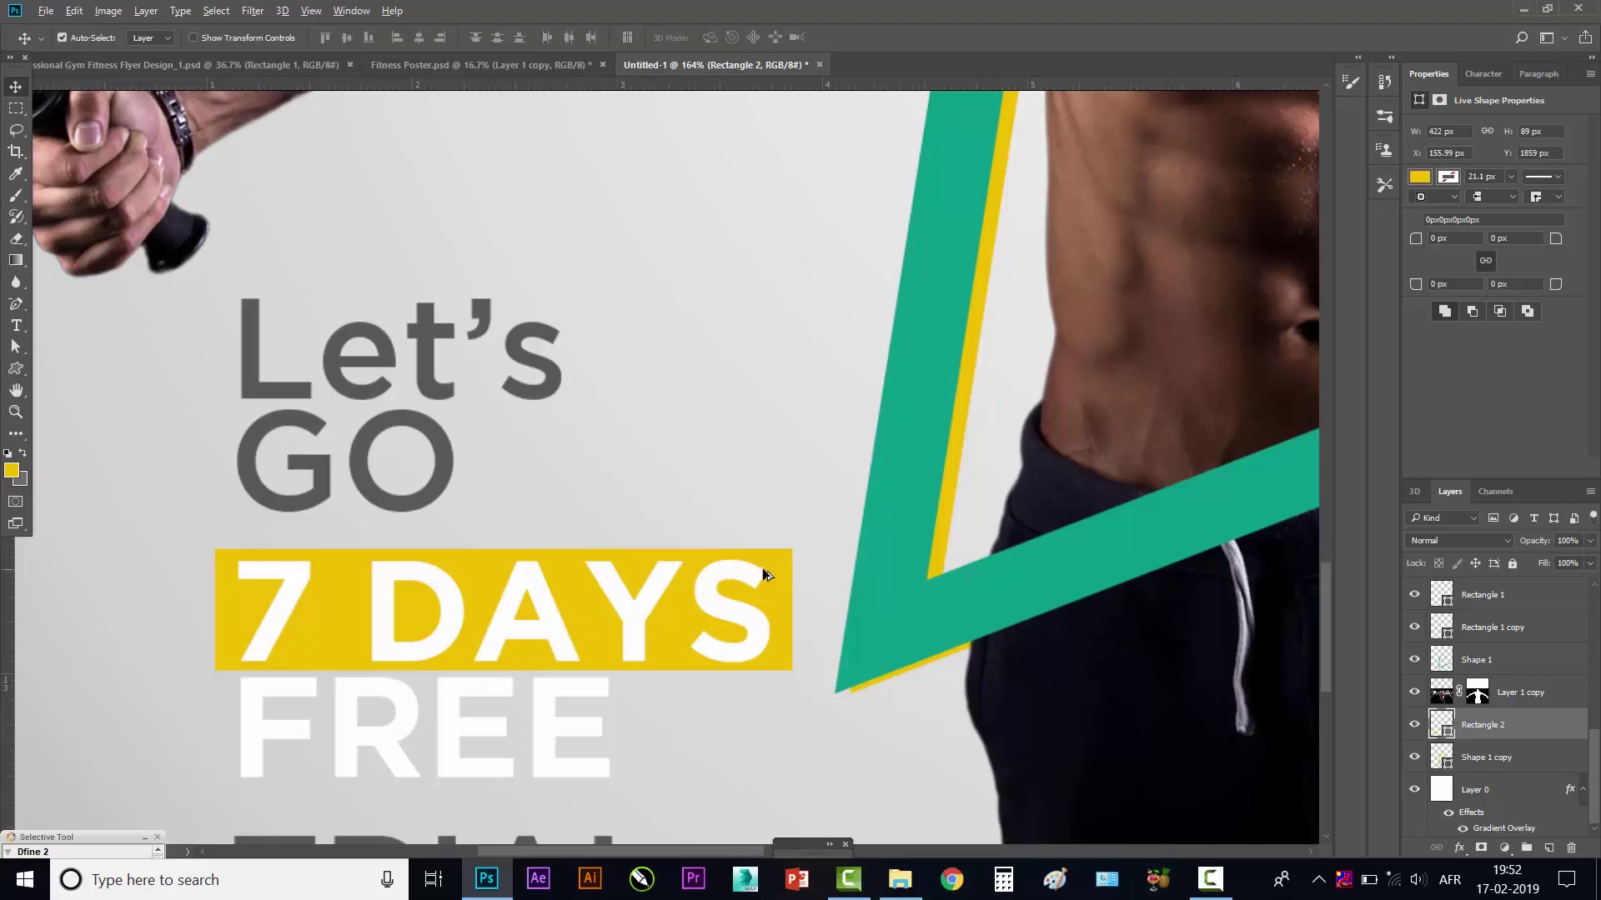
left_click_drag(786, 590, 777, 702)
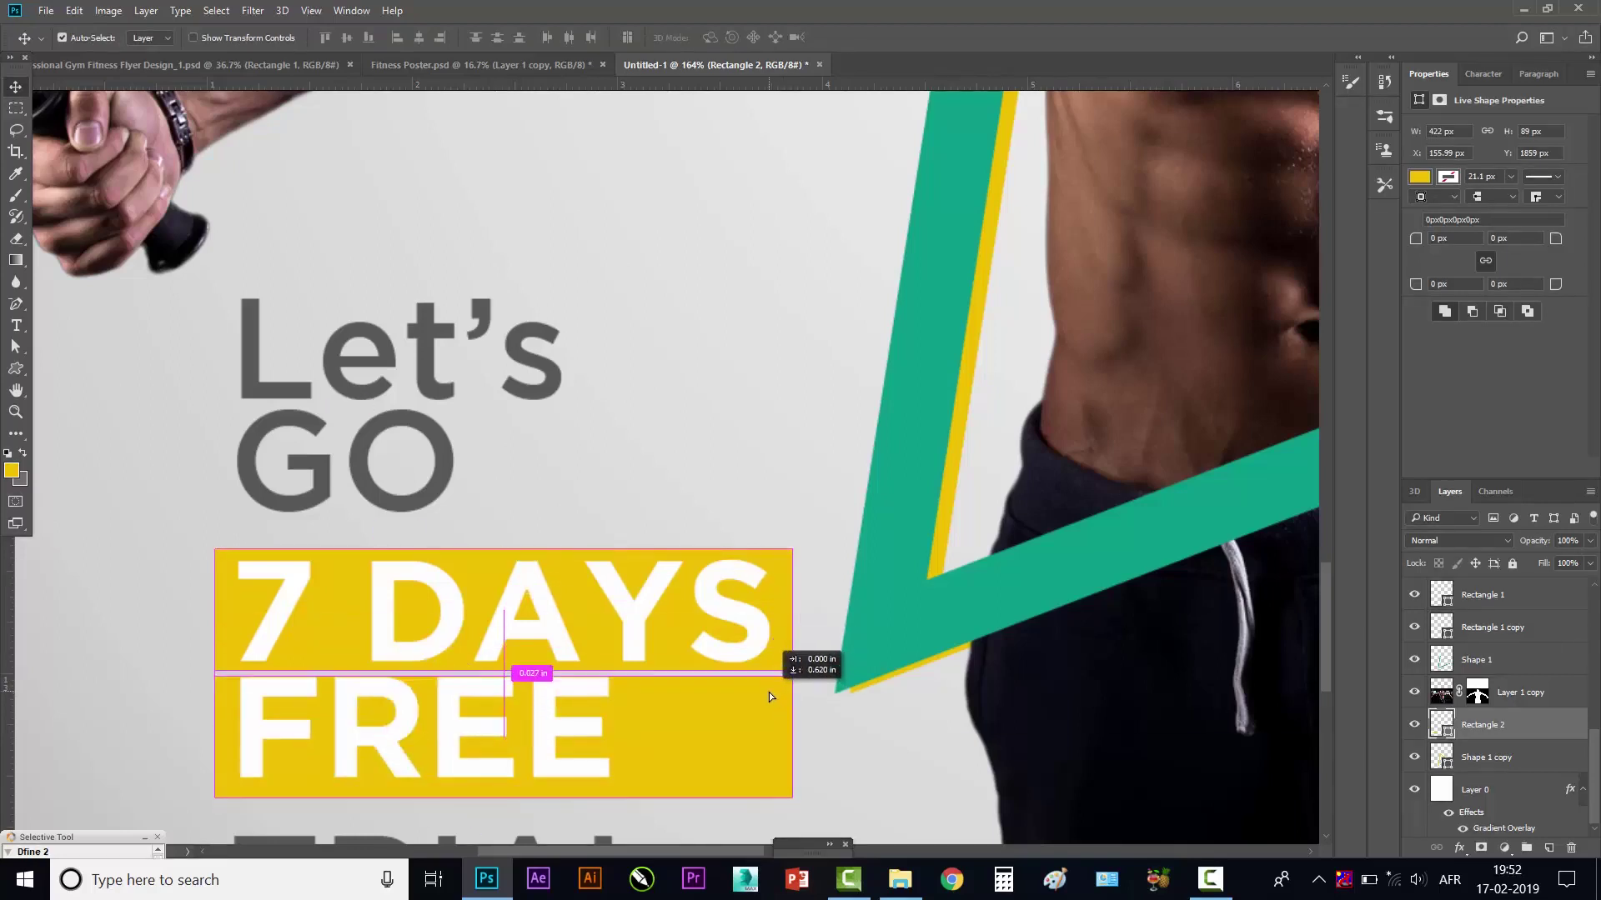
scroll(772, 684, "down", 1)
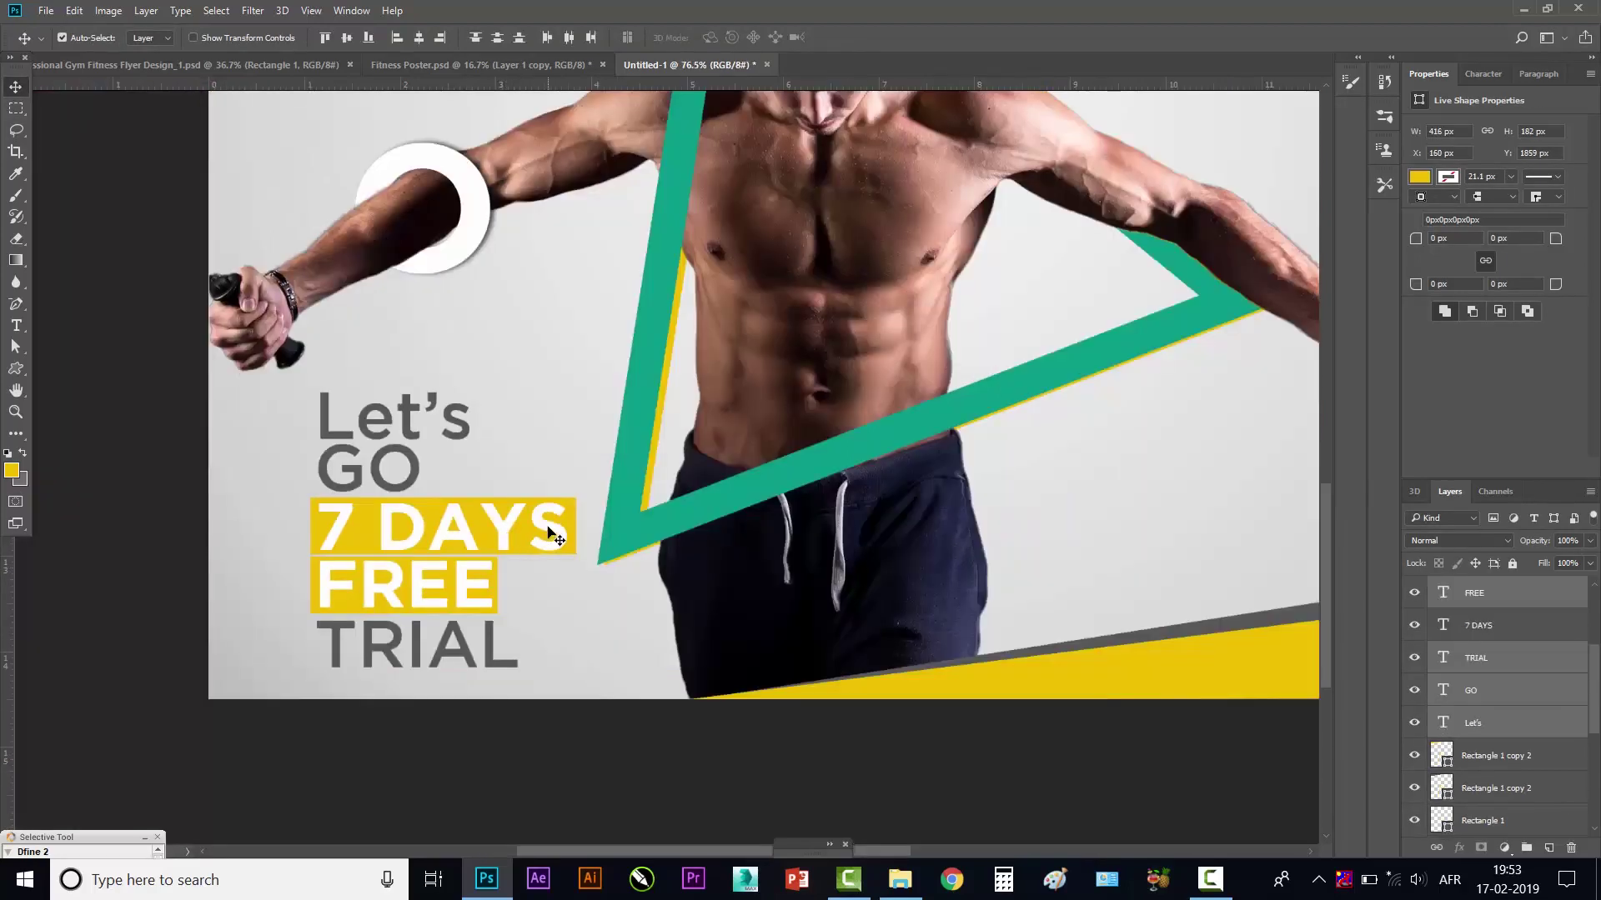
- Scale the text-and-bar block to about 73% and skew it upward to the right
left_click(550, 533, "shift")
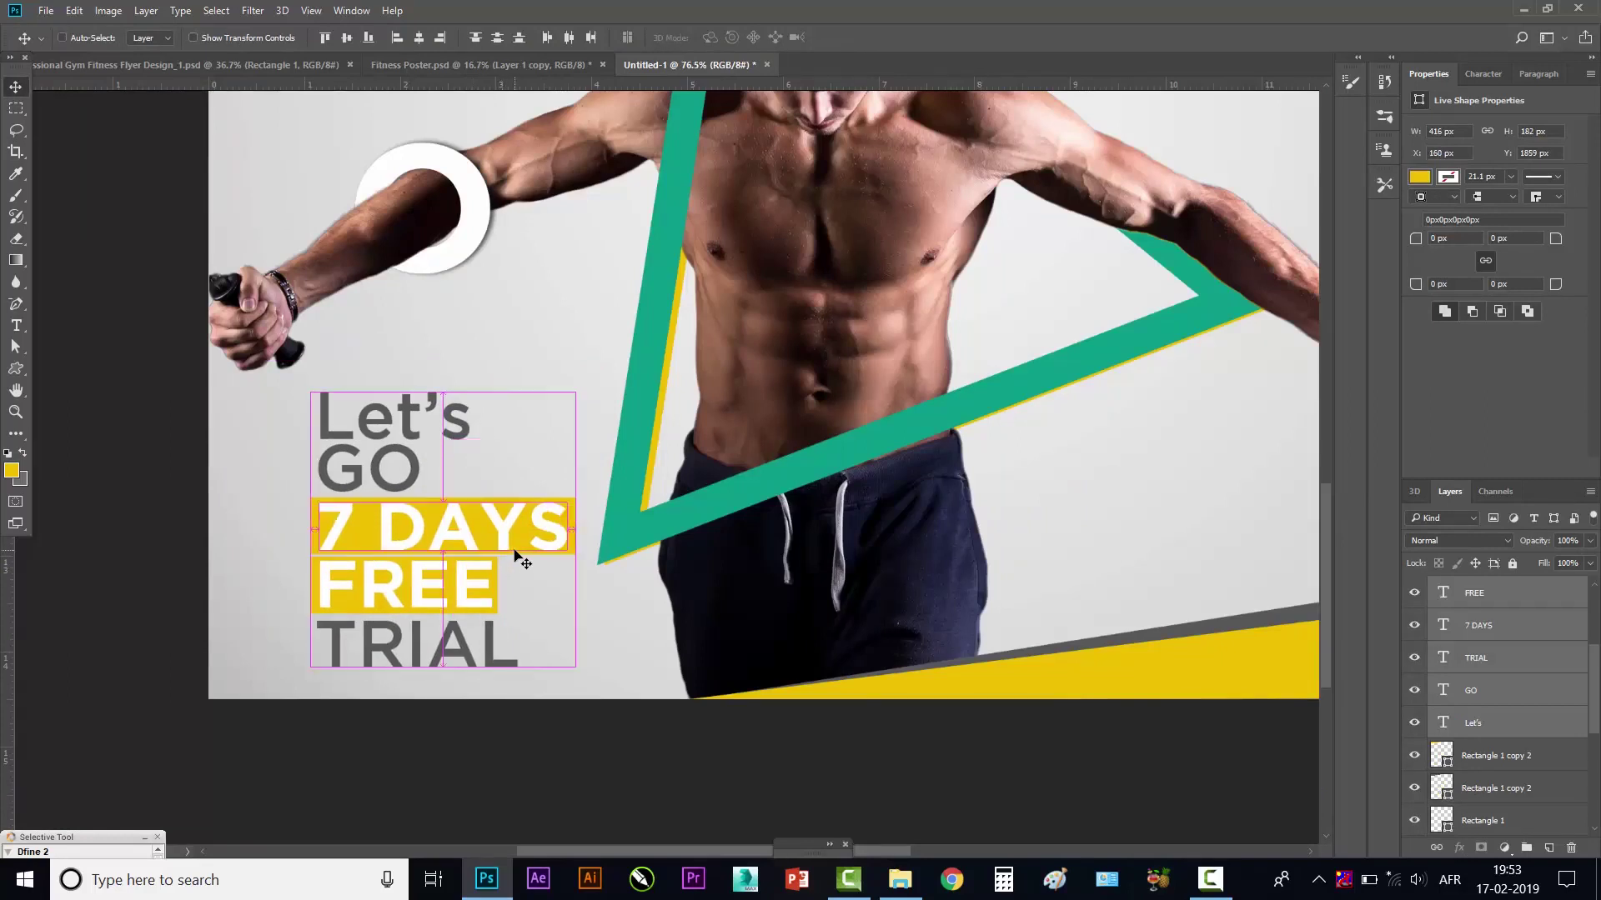
key("ctrl+t")
left_click_drag(563, 652, 501, 579)
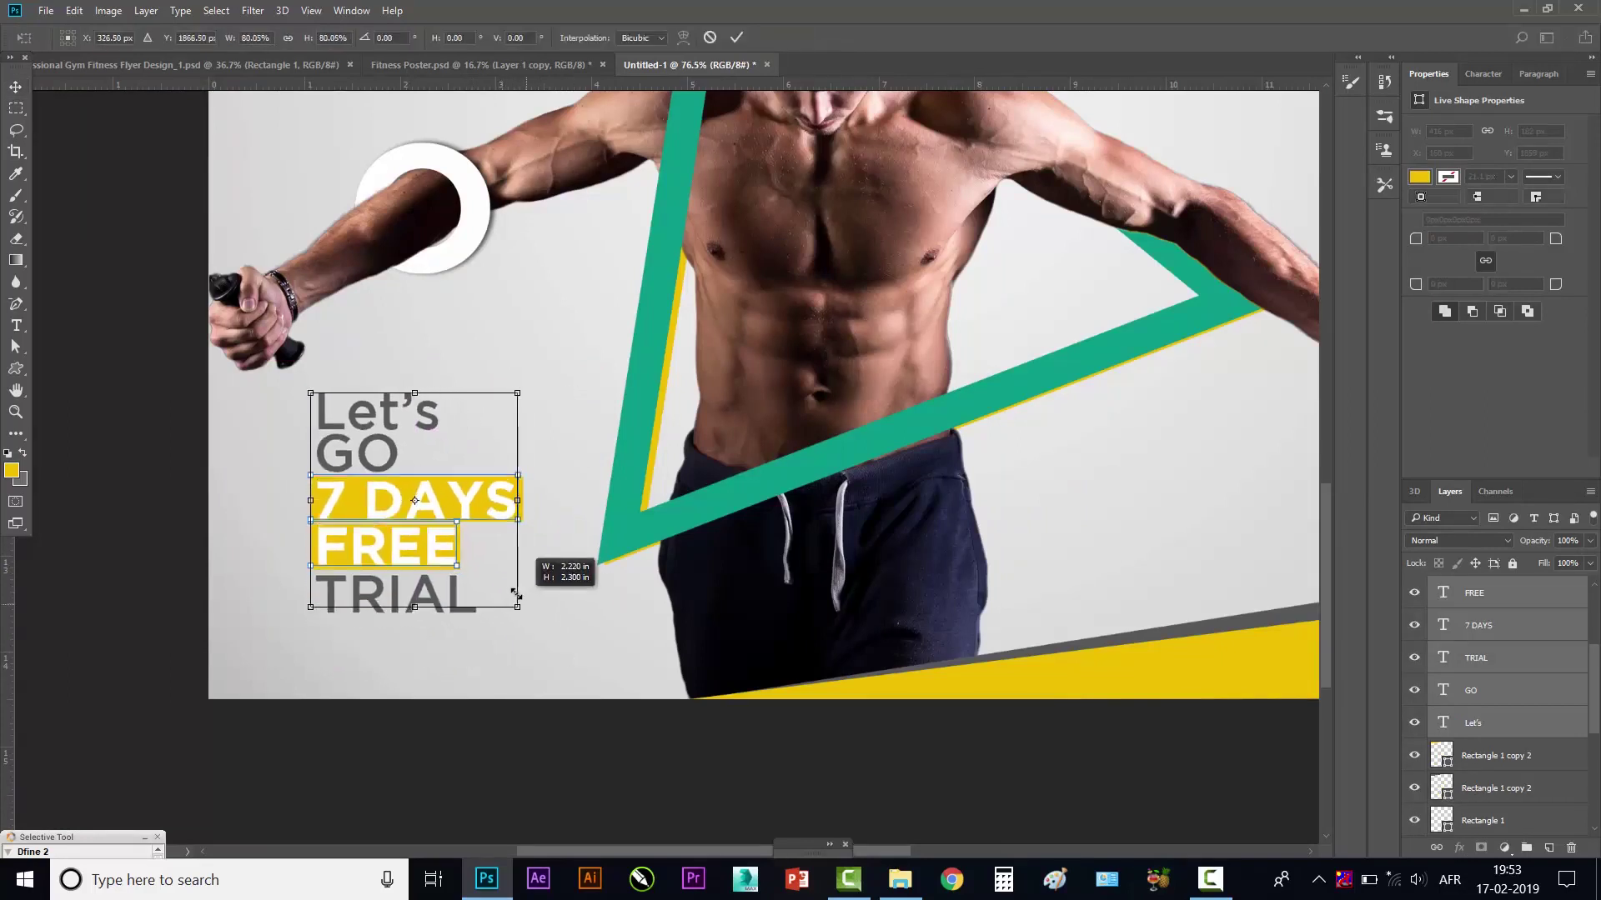
scroll(501, 579, "down", 3)
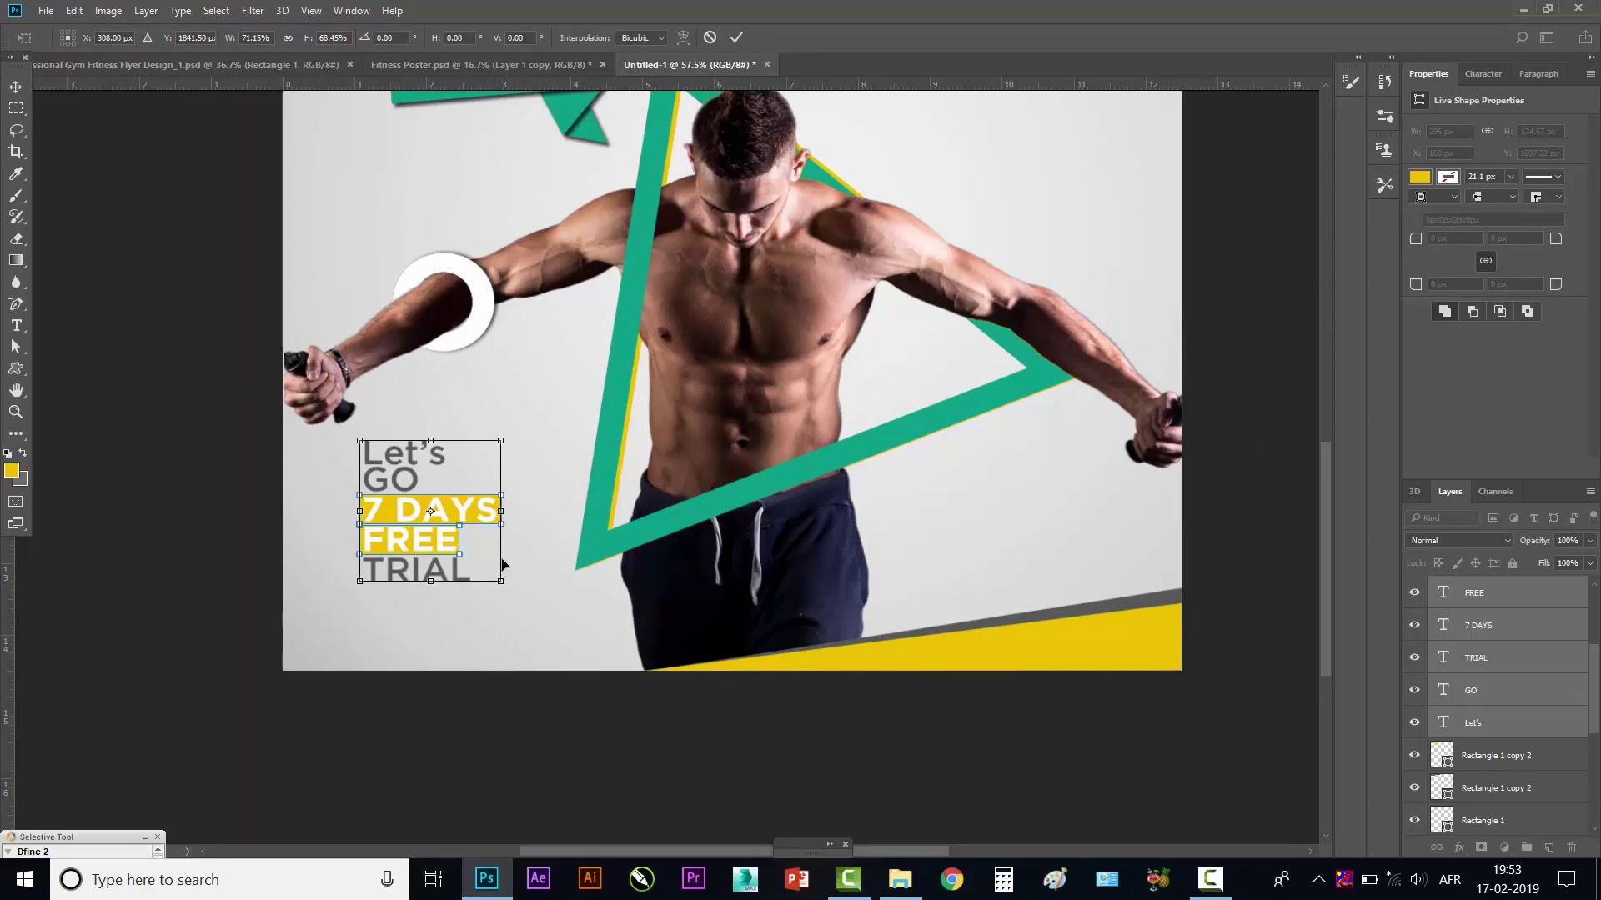
left_click_drag(504, 584, 508, 589)
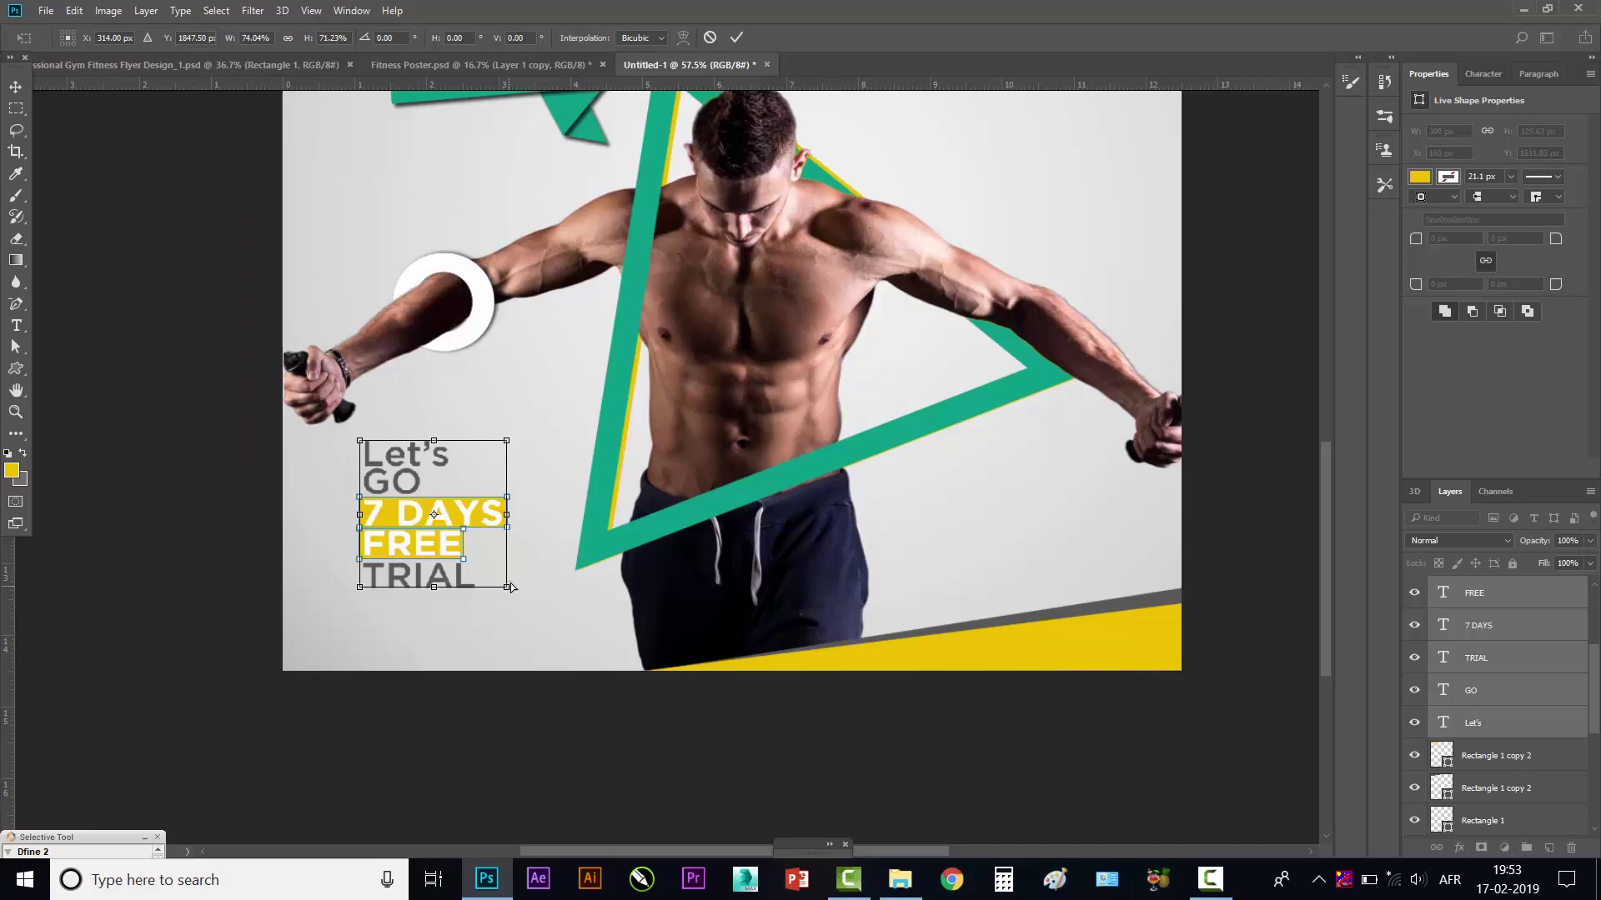
left_click_drag(508, 510, 508, 489)
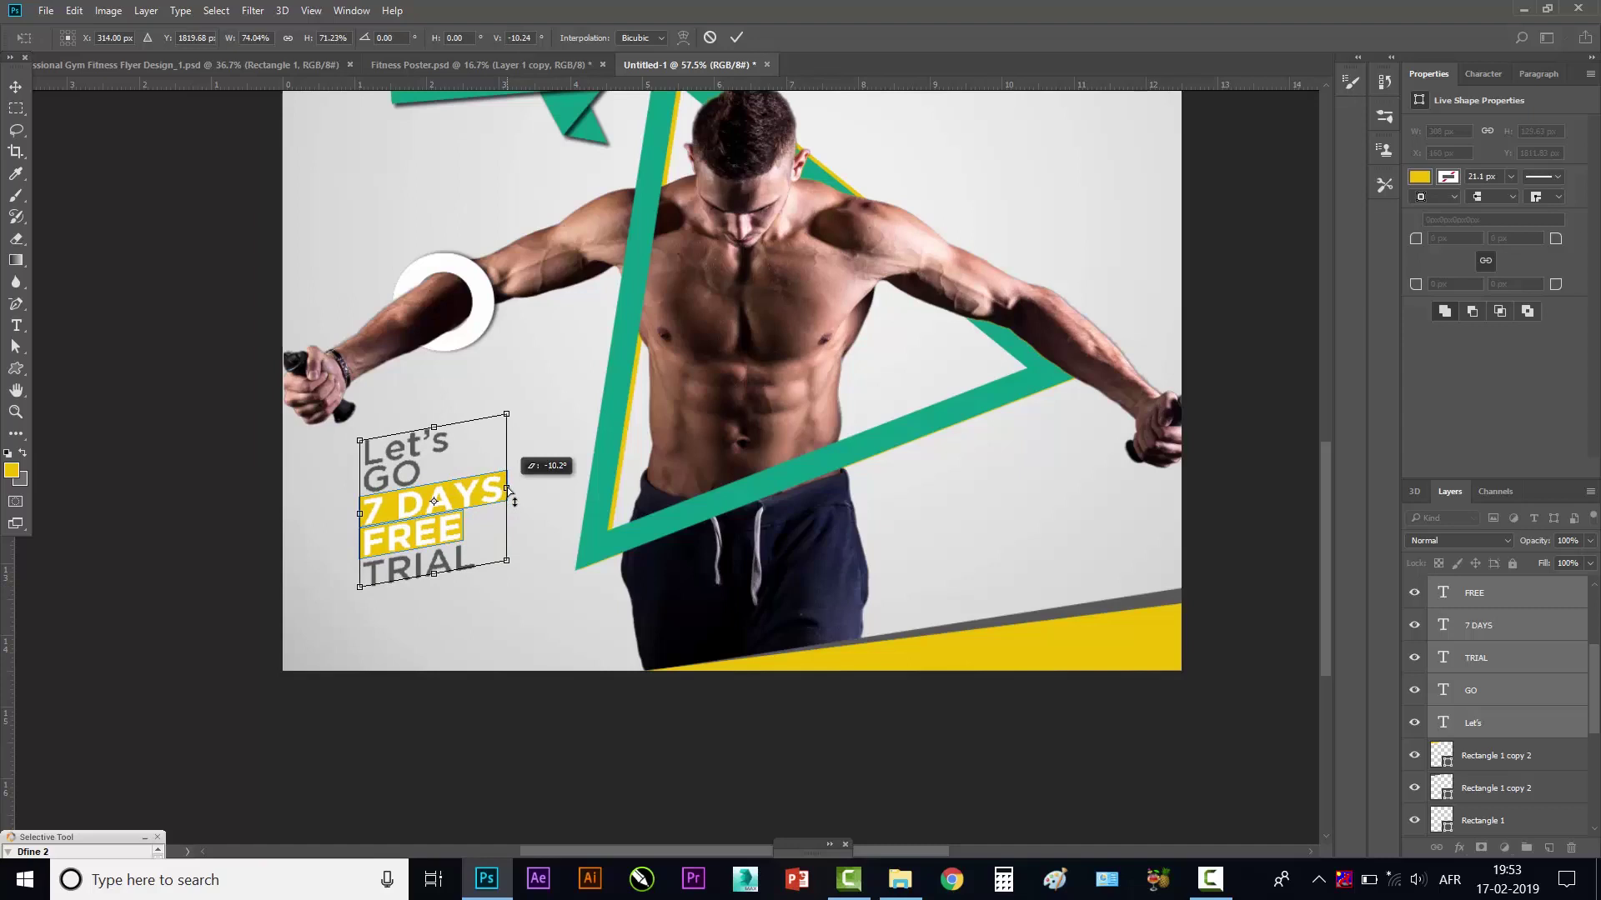
left_click_drag(507, 489, 506, 491)
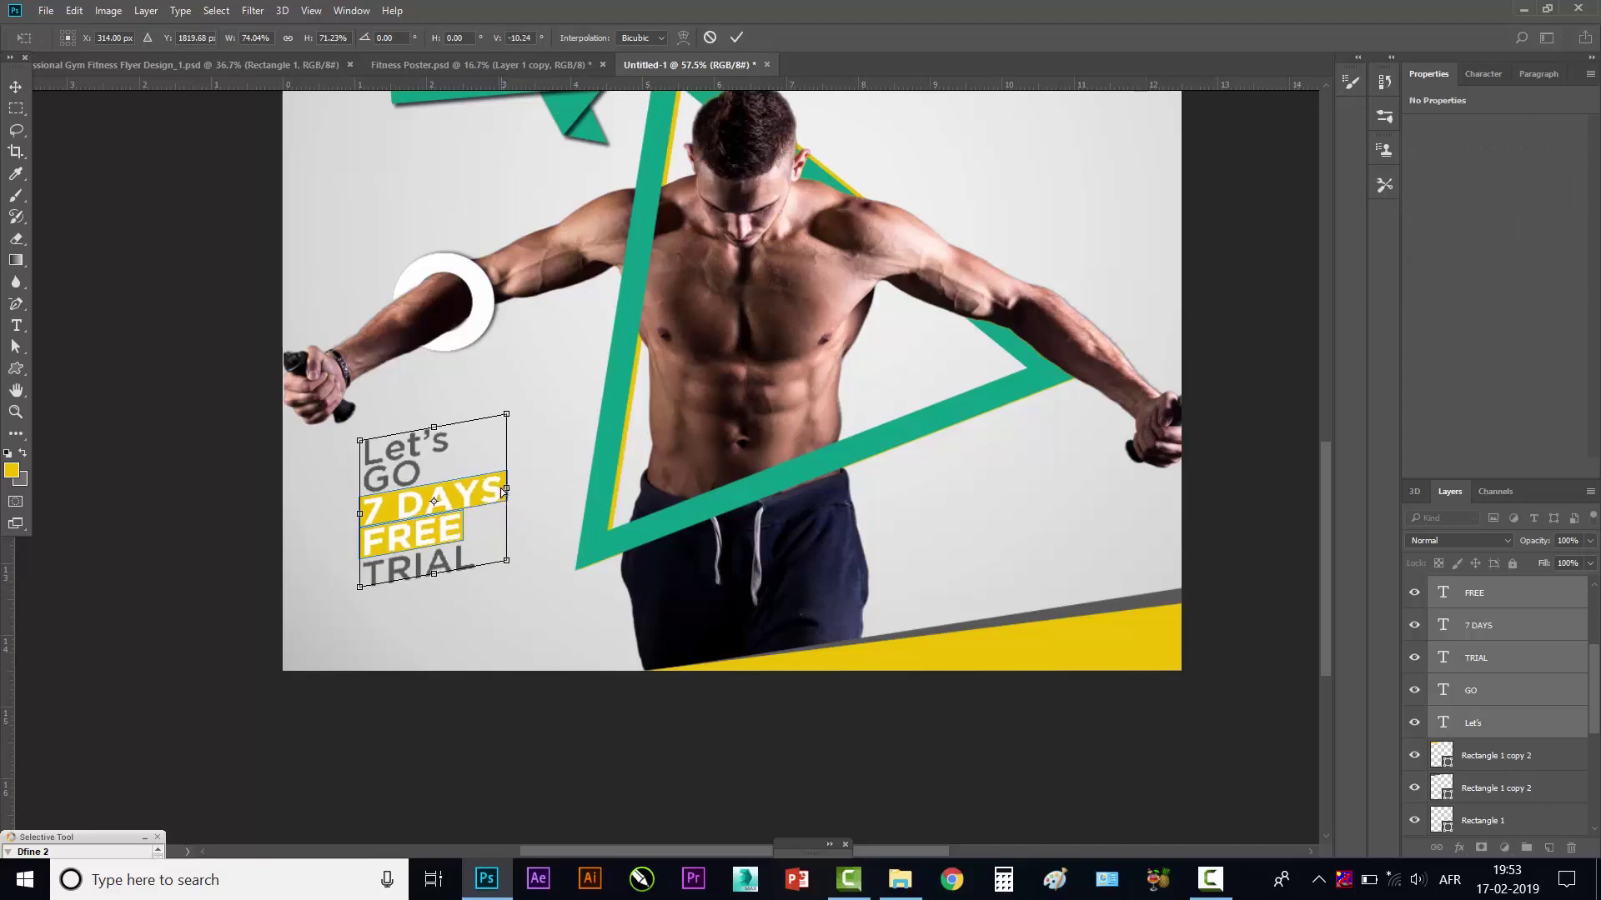
key("Return")
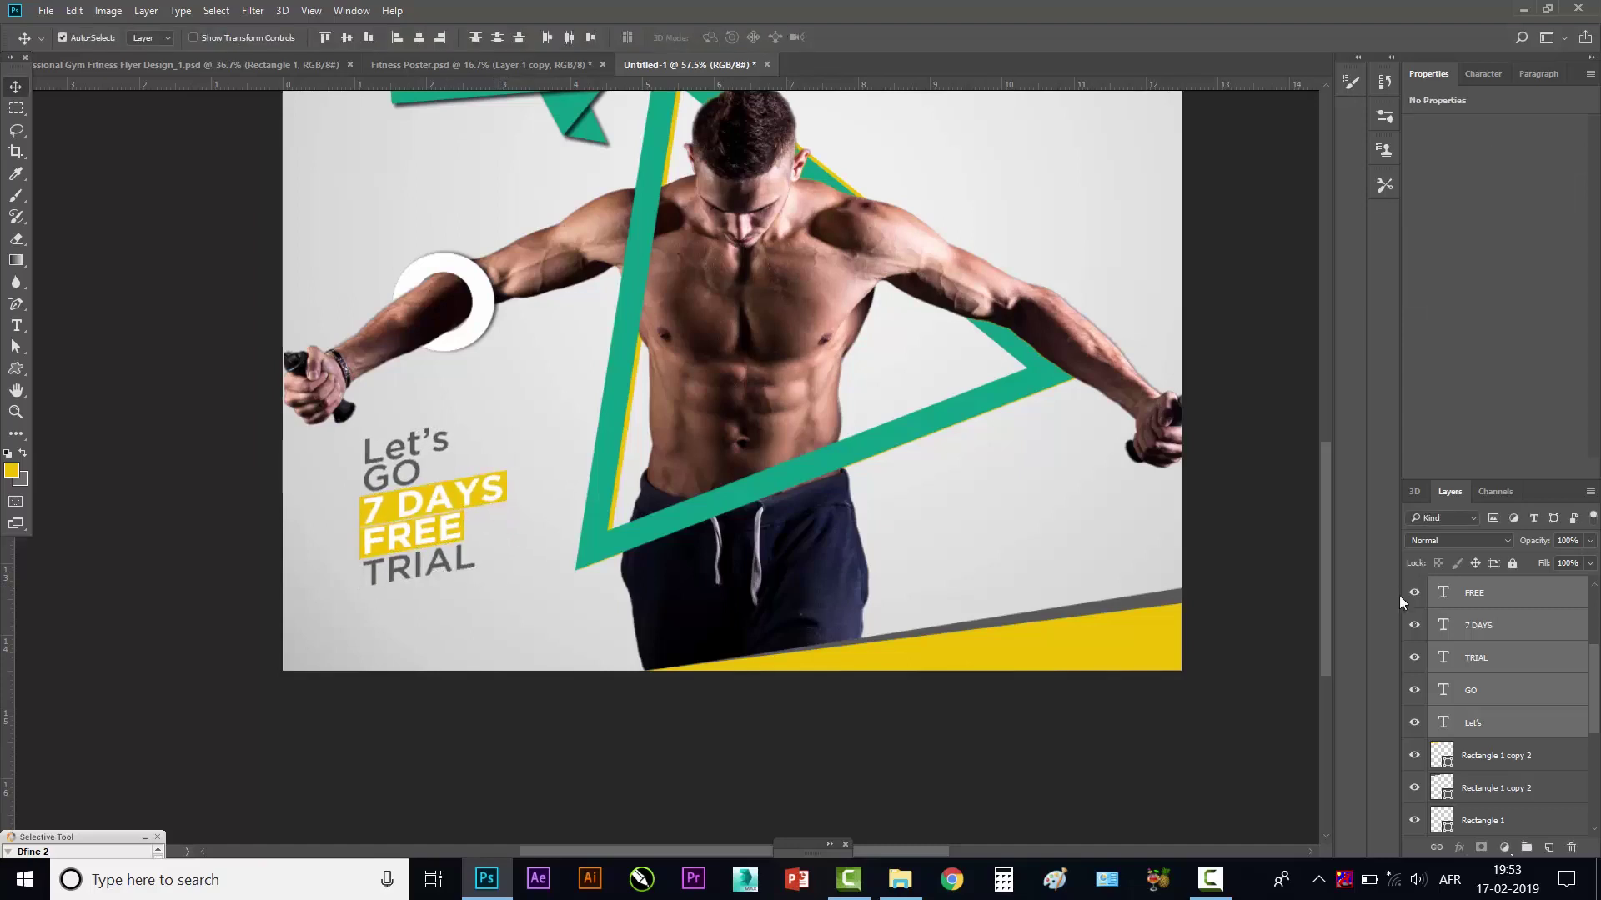
right_click(1473, 594)
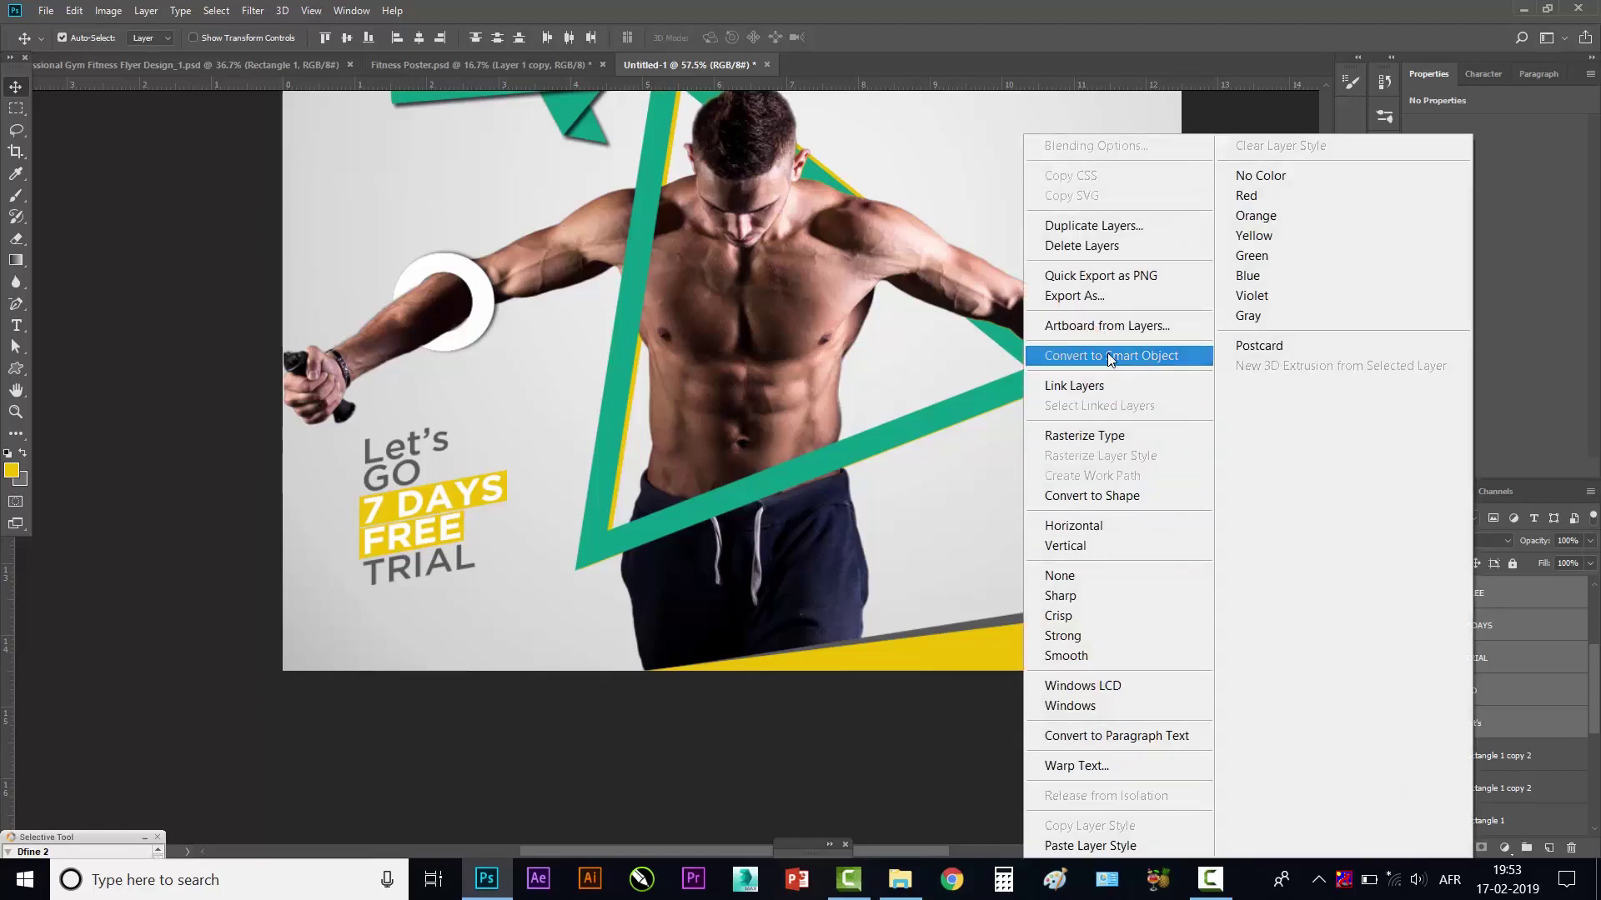
- Undo the Convert to Smart Object so the headline words stay separate layers
left_click(1117, 356)
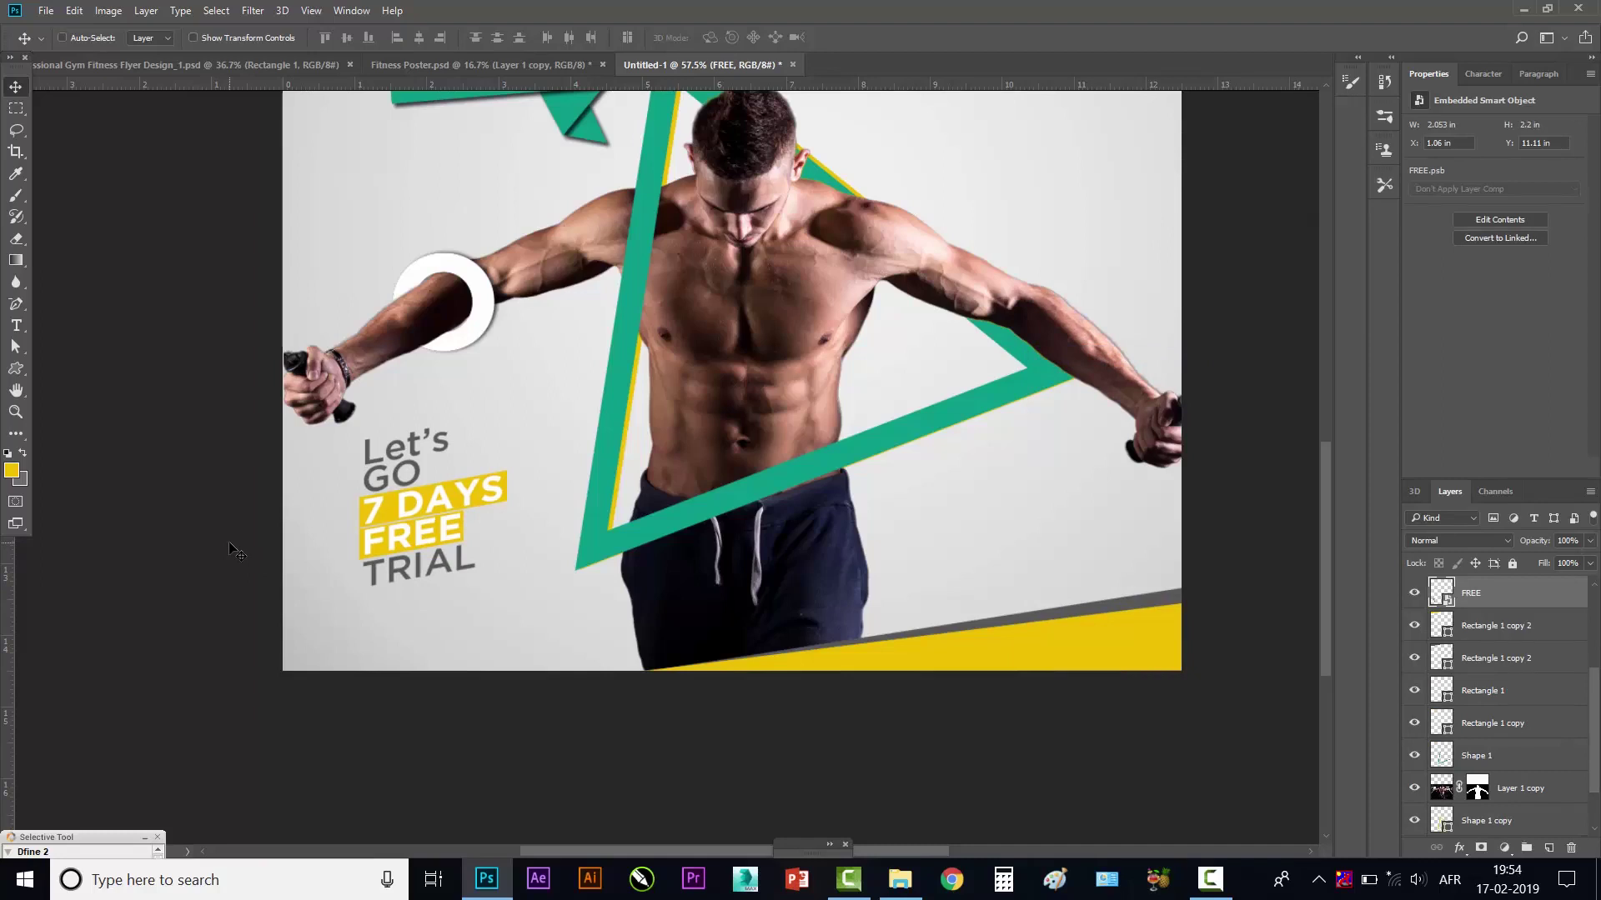
key("ctrl+z")
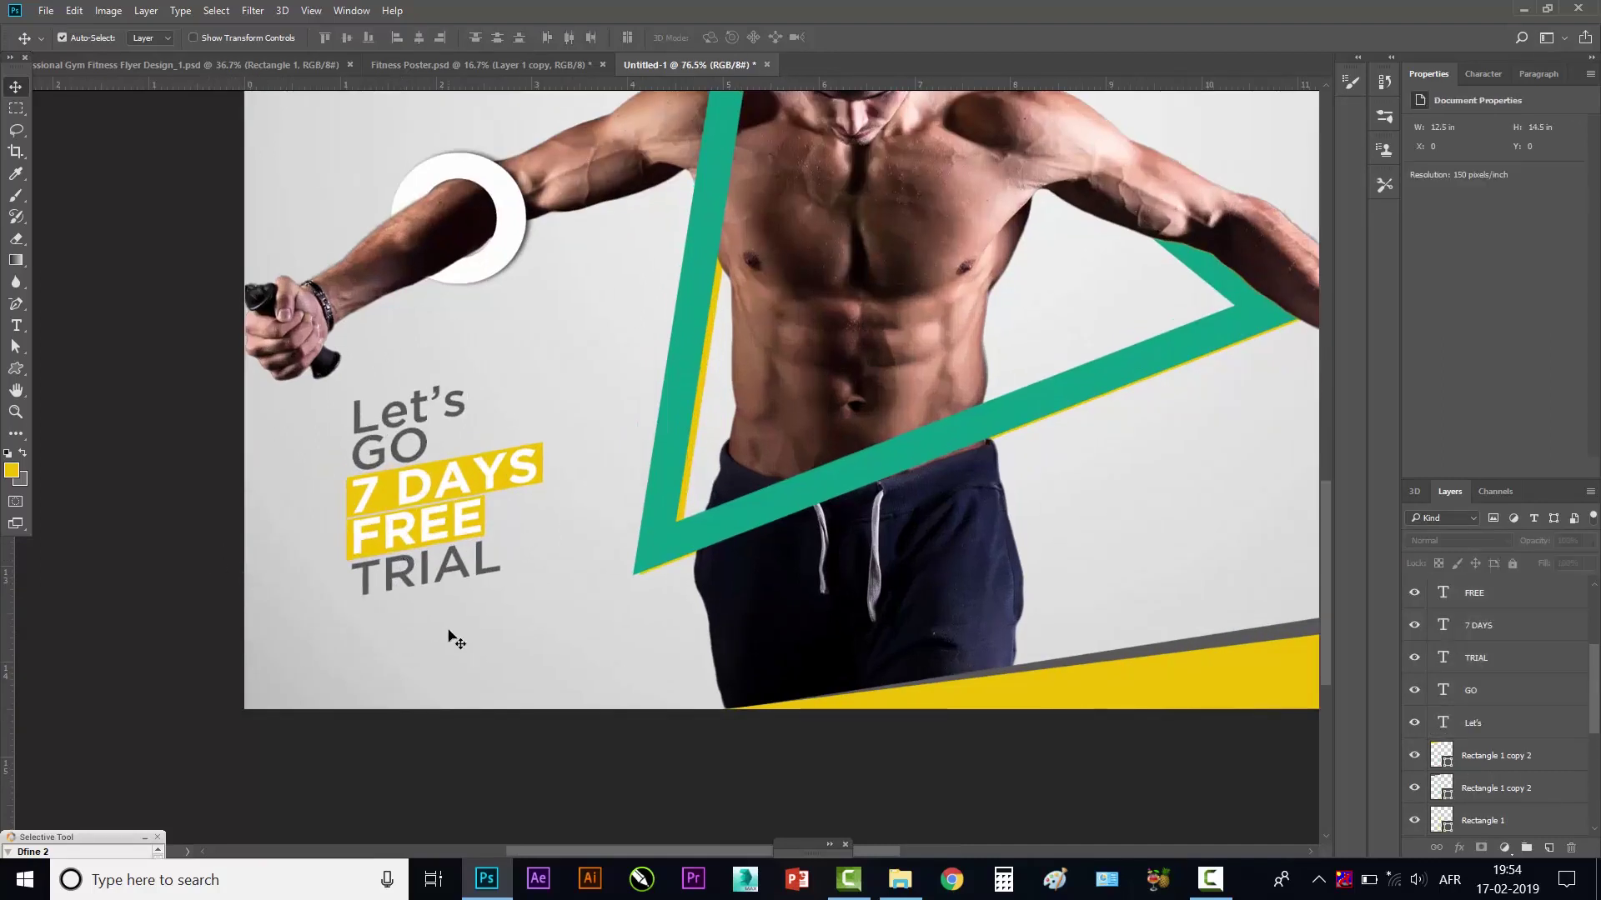
scroll(449, 638, "up", 2)
- Move TRIAL slightly lower and test small shifts of FREE, 7 DAYS and the FREE banner
left_click(384, 573)
left_click_drag(384, 574, 384, 589)
left_click(399, 512)
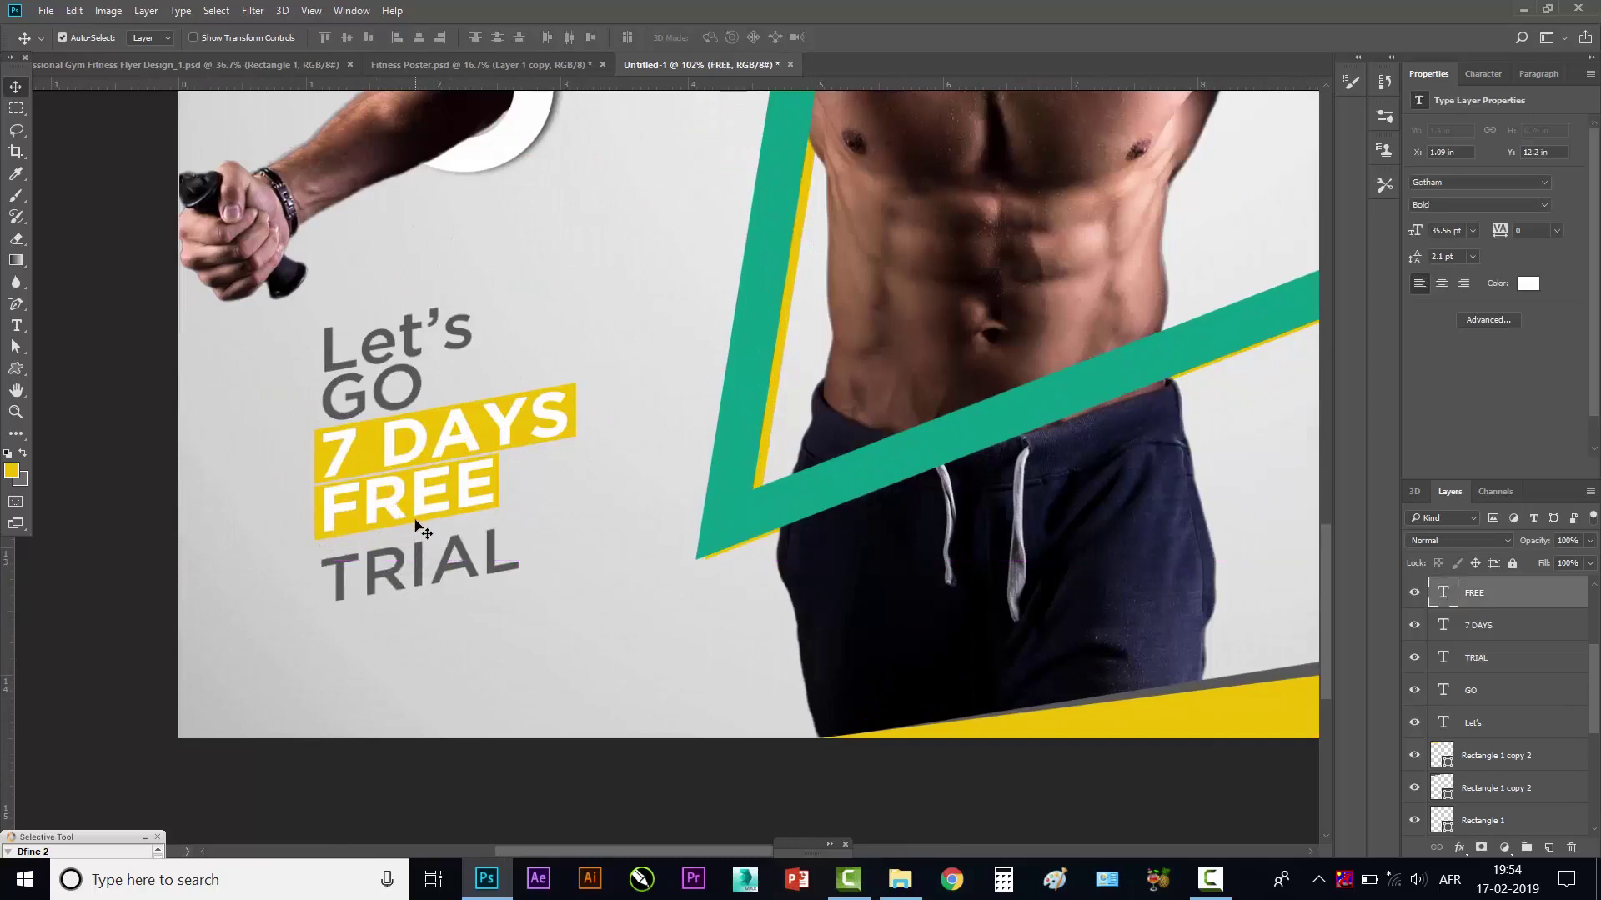
left_click_drag(416, 531, 420, 529)
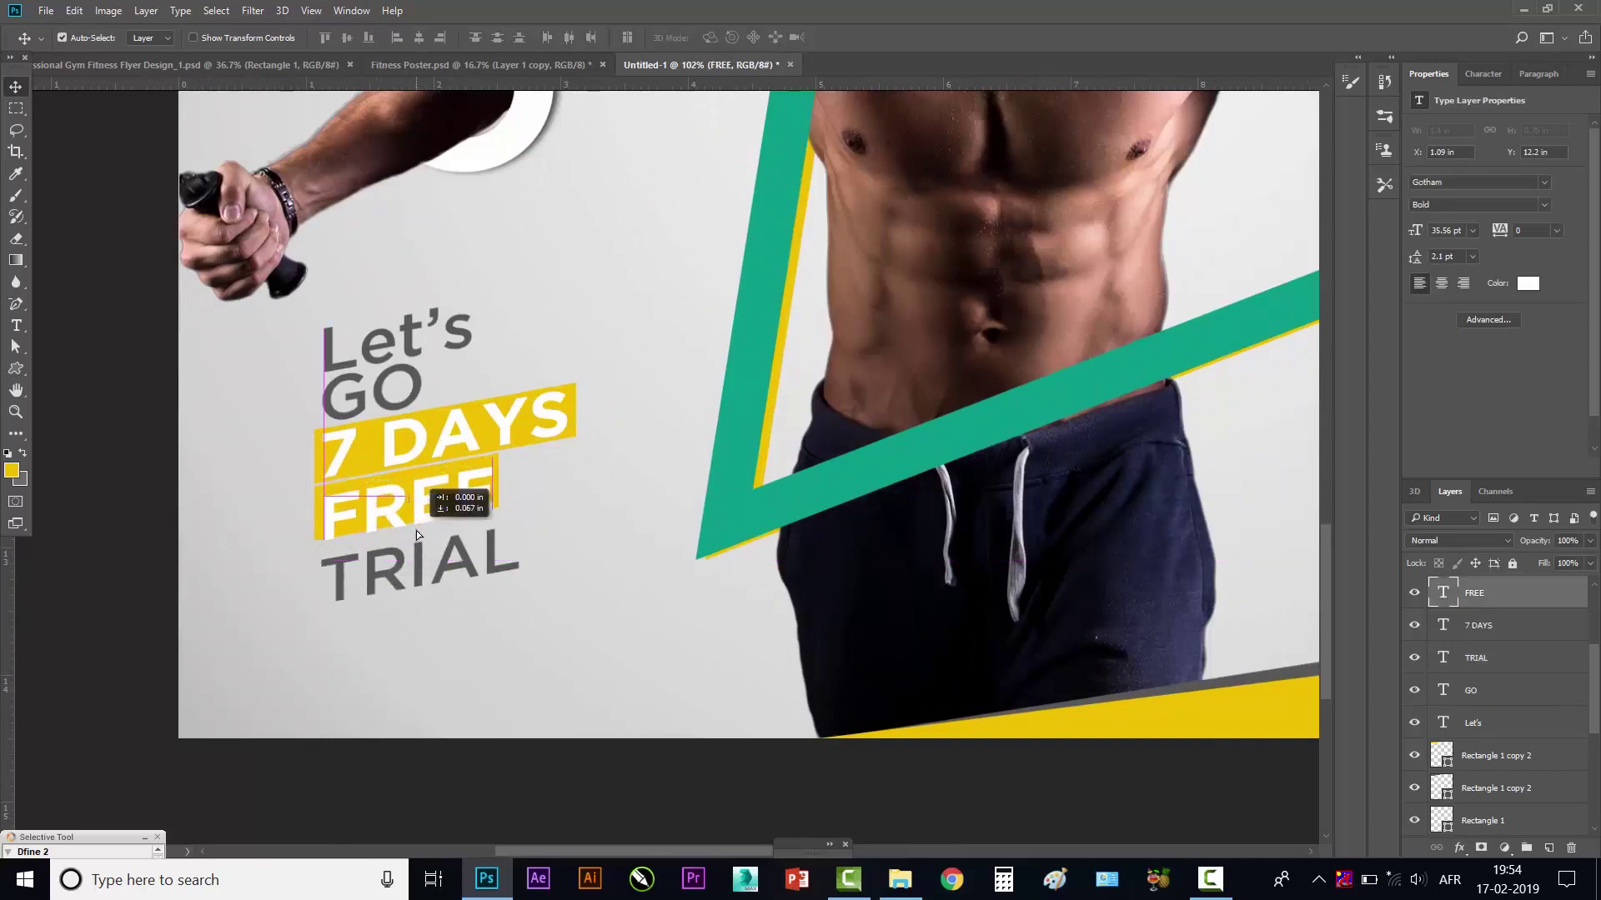
left_click(497, 473, "shift")
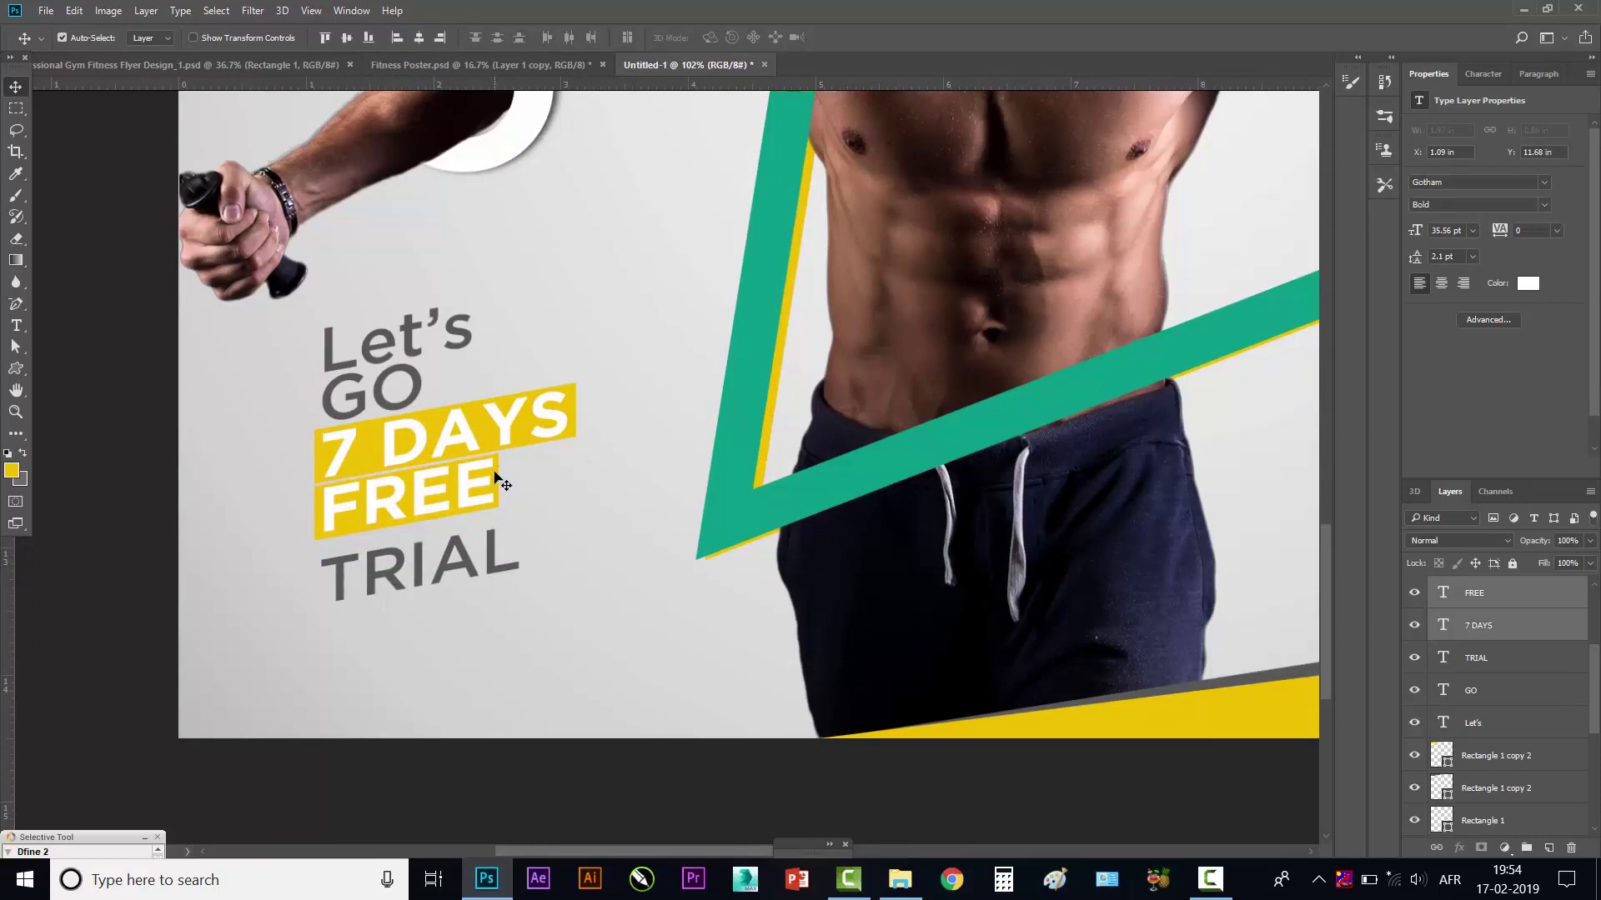
left_click_drag(496, 477, 498, 479)
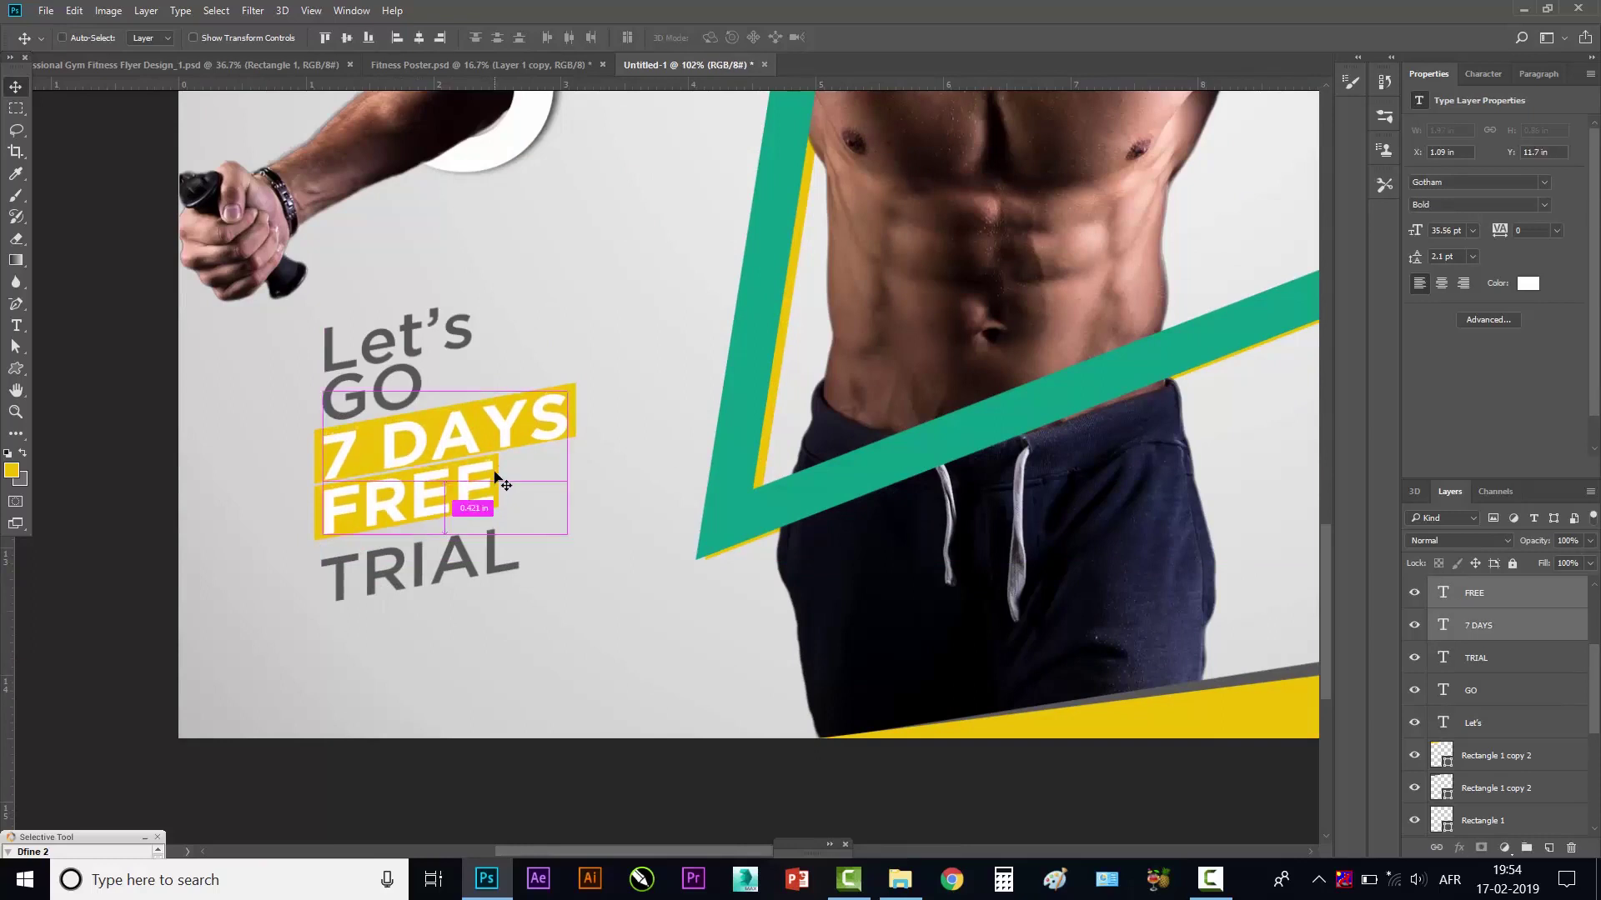
left_click(164, 472)
left_click(350, 517)
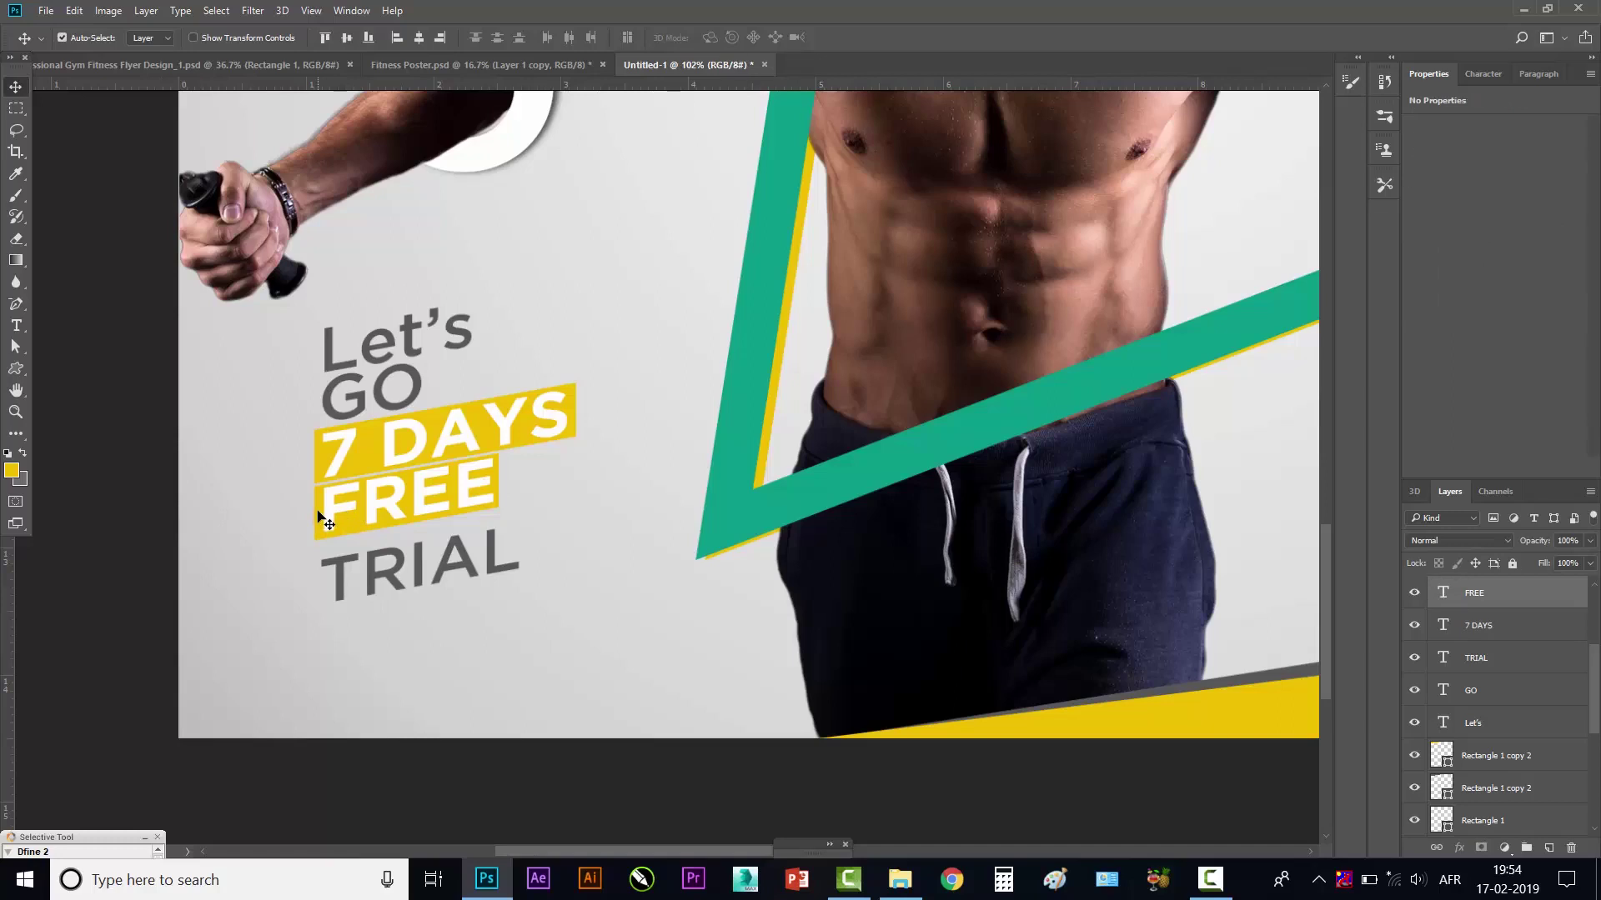
key("Down")
key("Down")
key("Down")
key("Down")
key("Down")
key("Down")
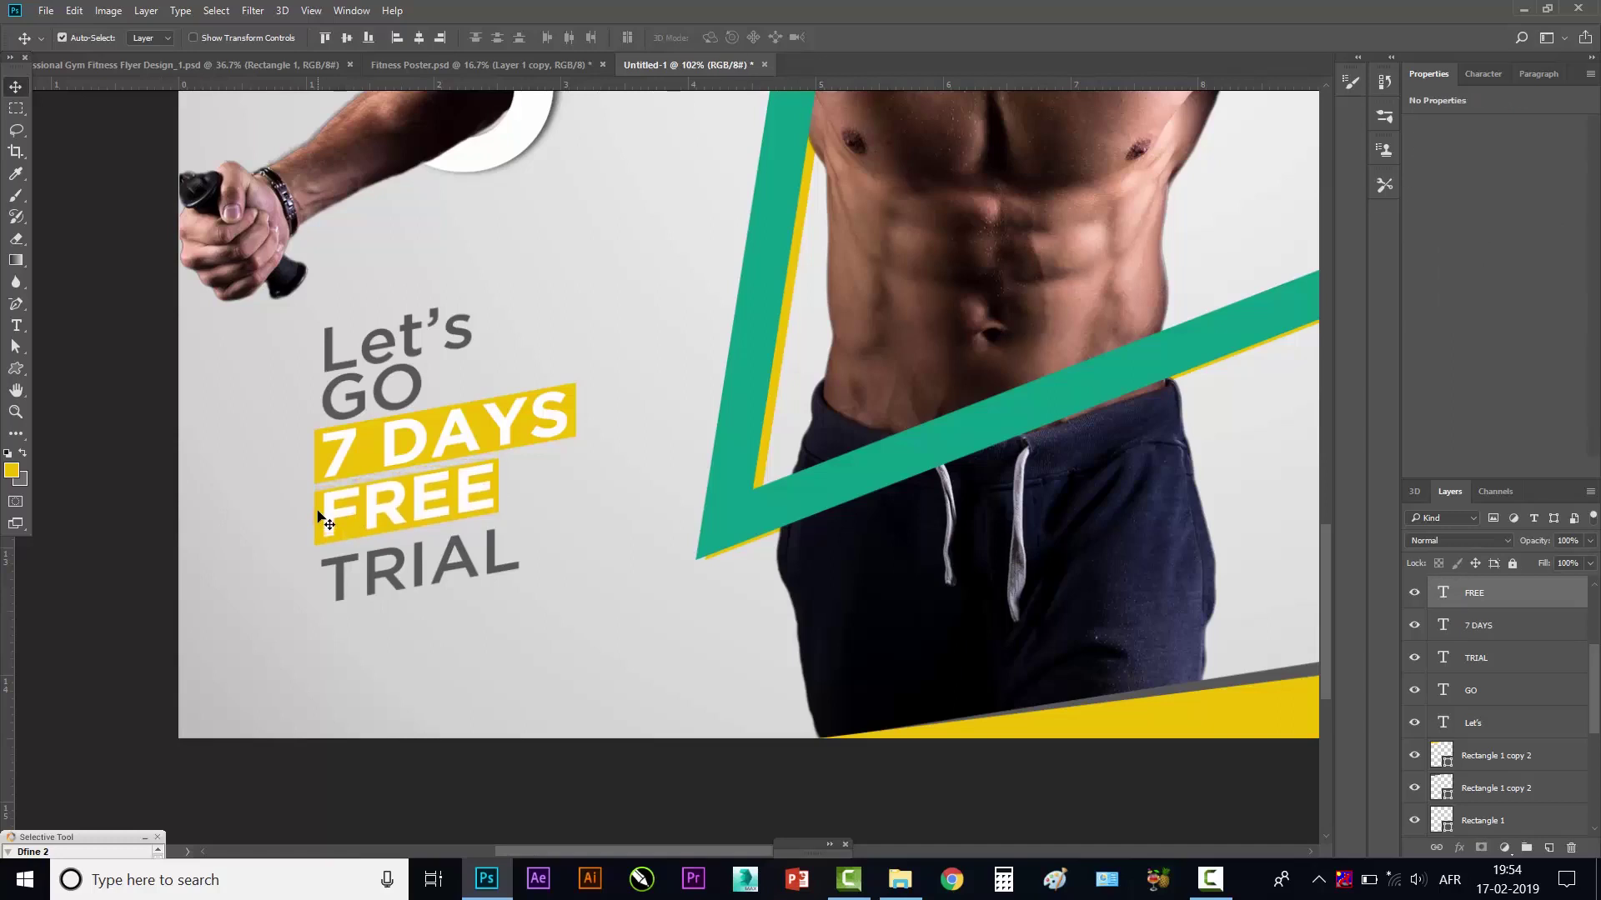
key("Up")
key("Up")
key("Up")
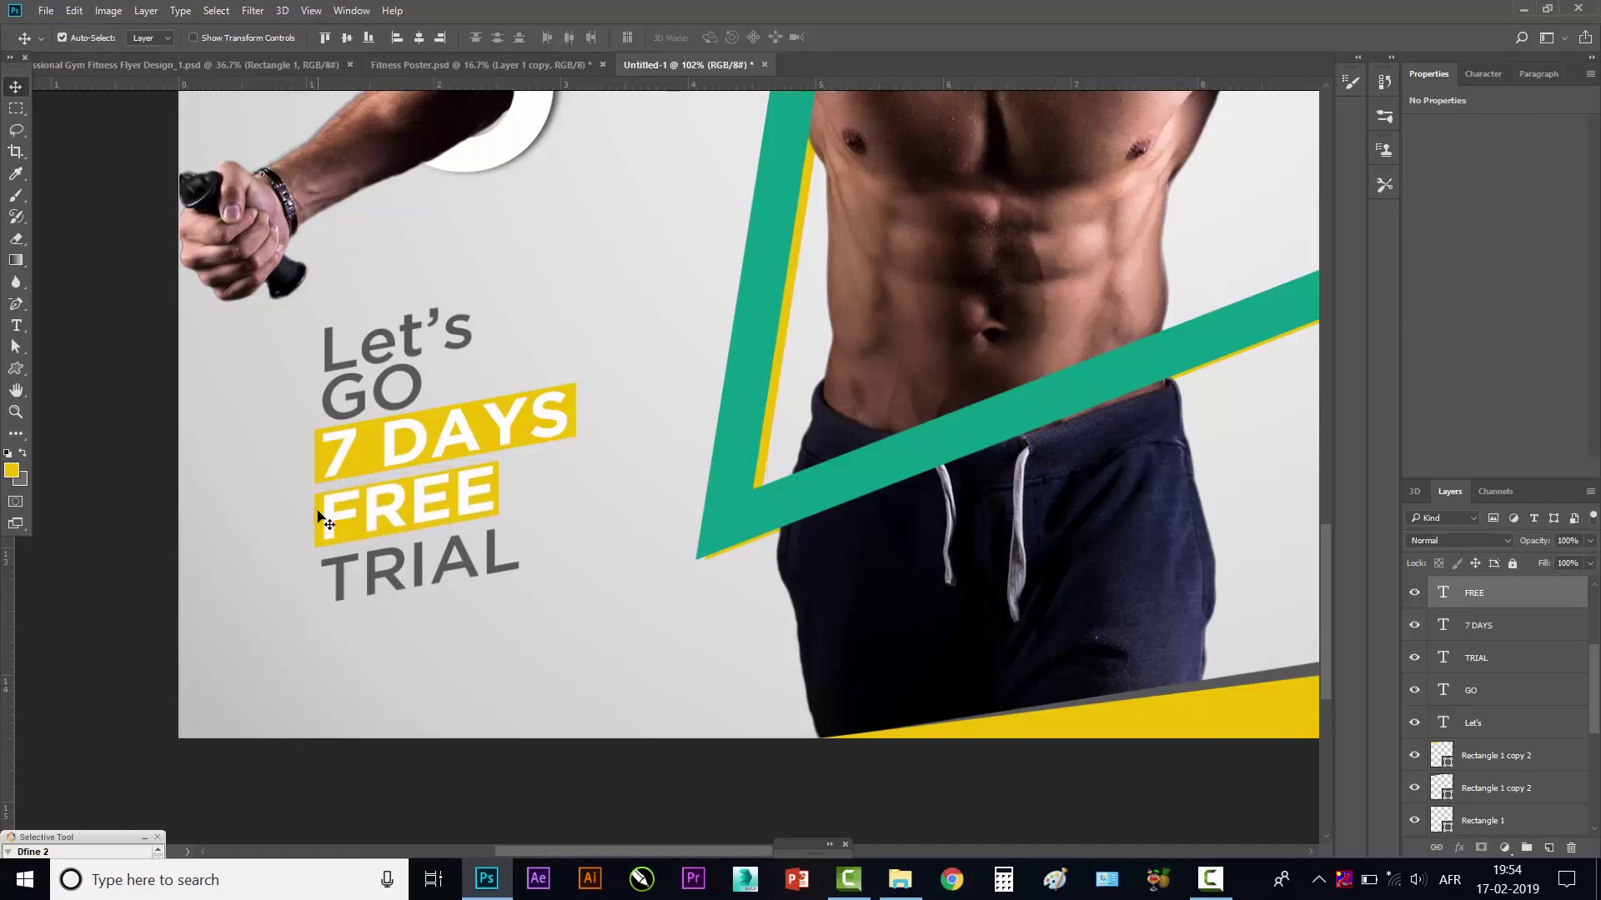
- Reselect the TRIAL text and confirm a free transform on it
left_click(167, 477)
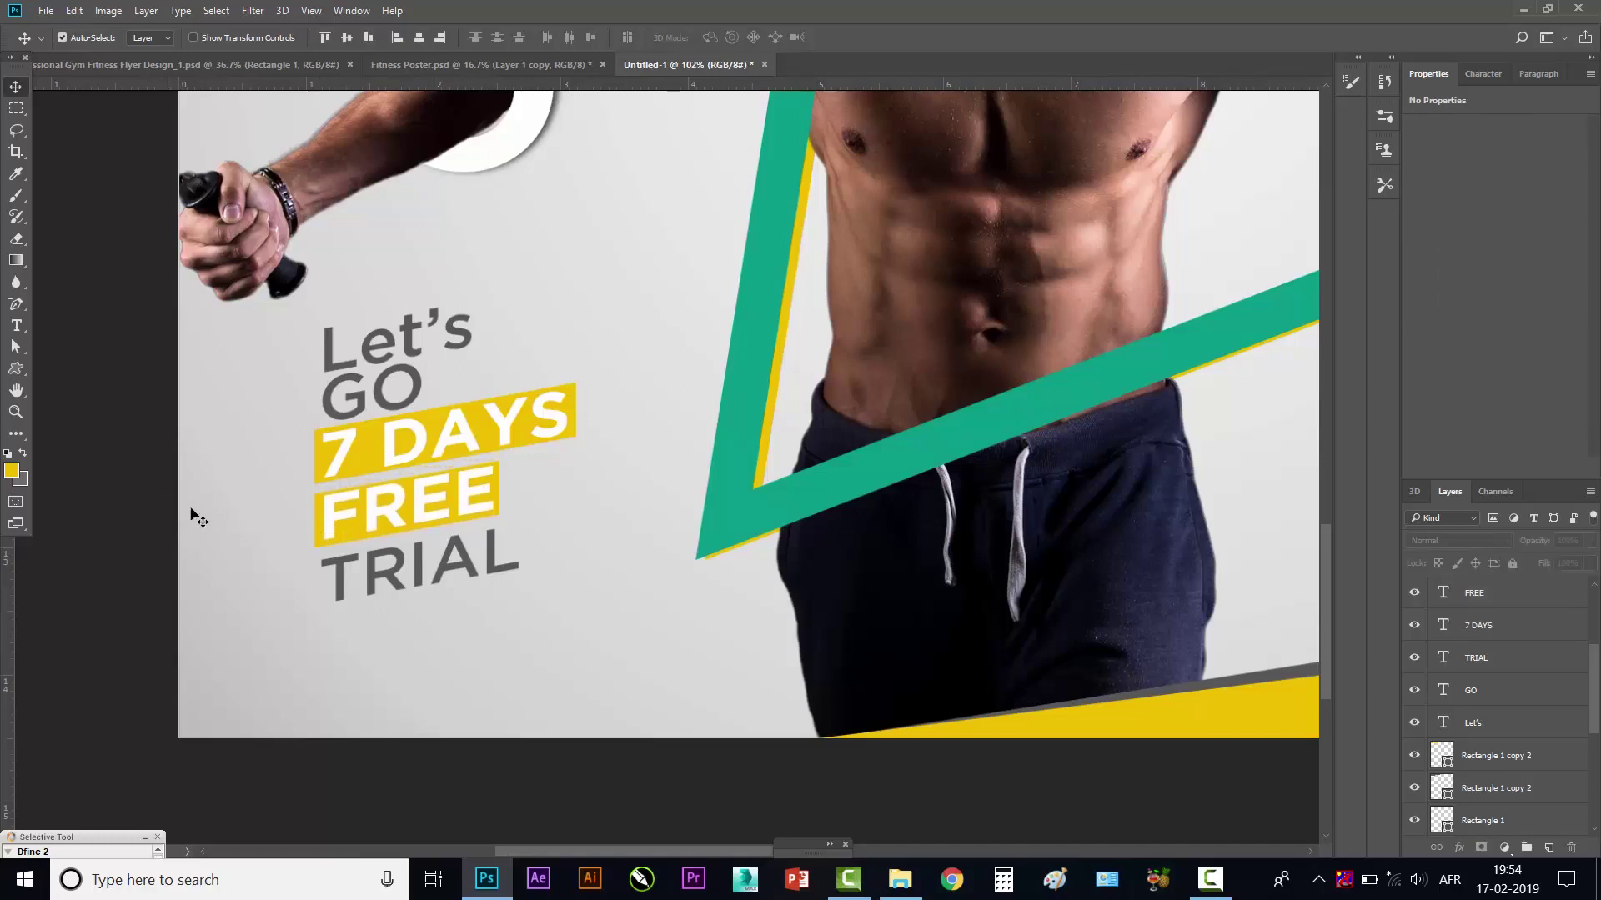
left_click(342, 546)
key("ctrl+t")
scroll(416, 533, "up", 1)
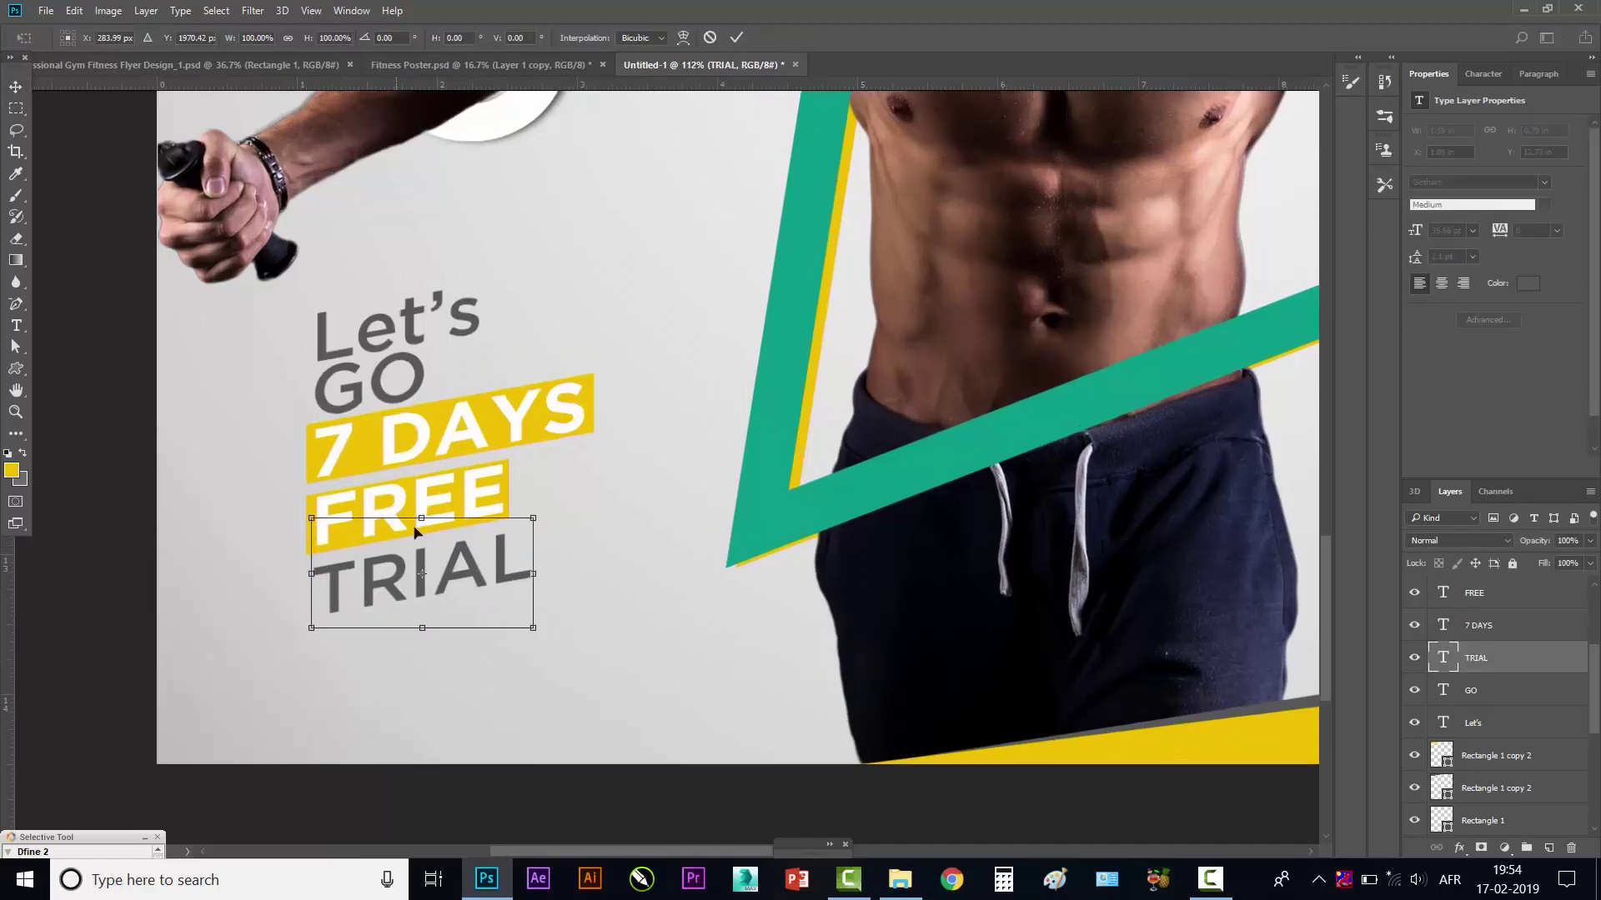
scroll(451, 541, "up", 6)
key("Return")
- Enlarge the yellow box behind FREE slightly upward and to the right
left_click(558, 453, "ctrl")
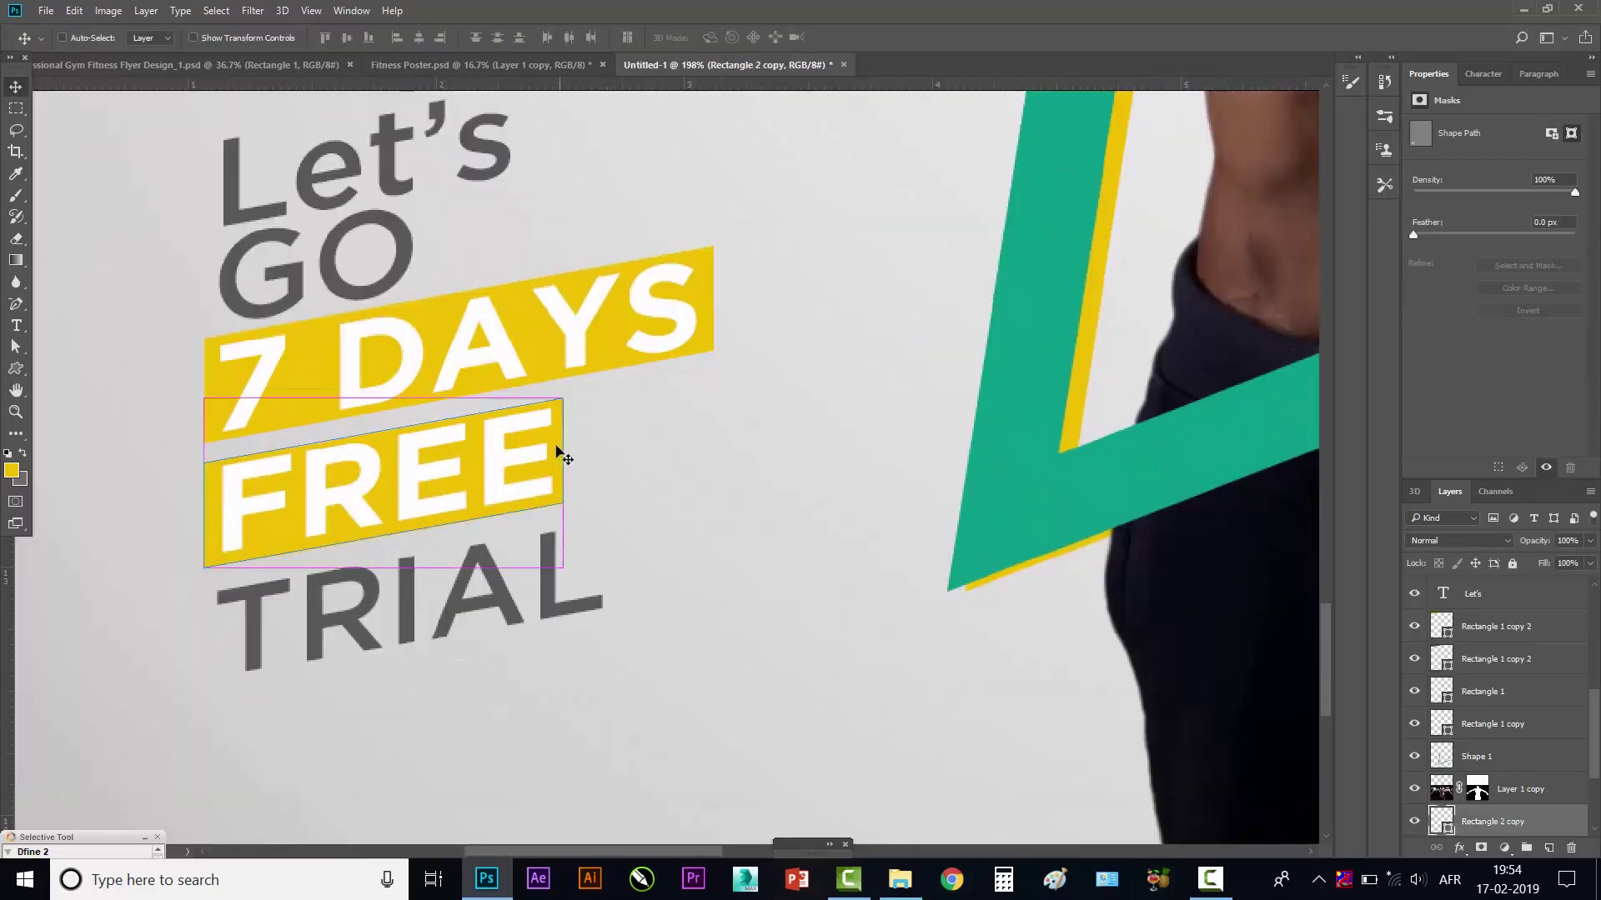
key("ctrl+t")
left_click_drag(387, 392, 388, 387)
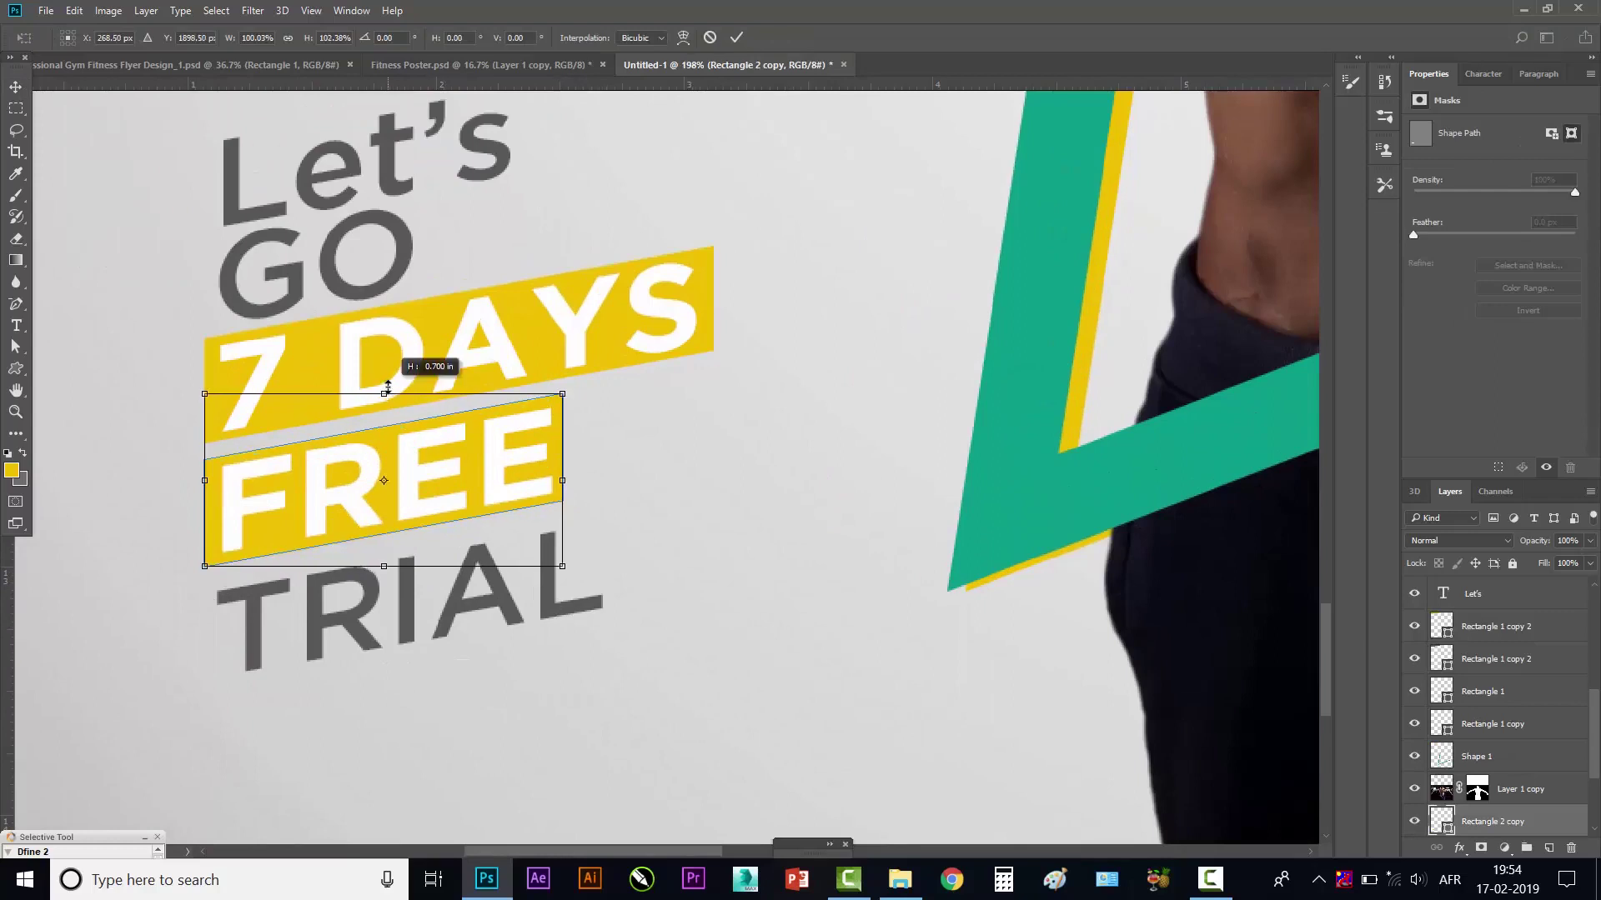
left_click_drag(571, 483, 574, 482)
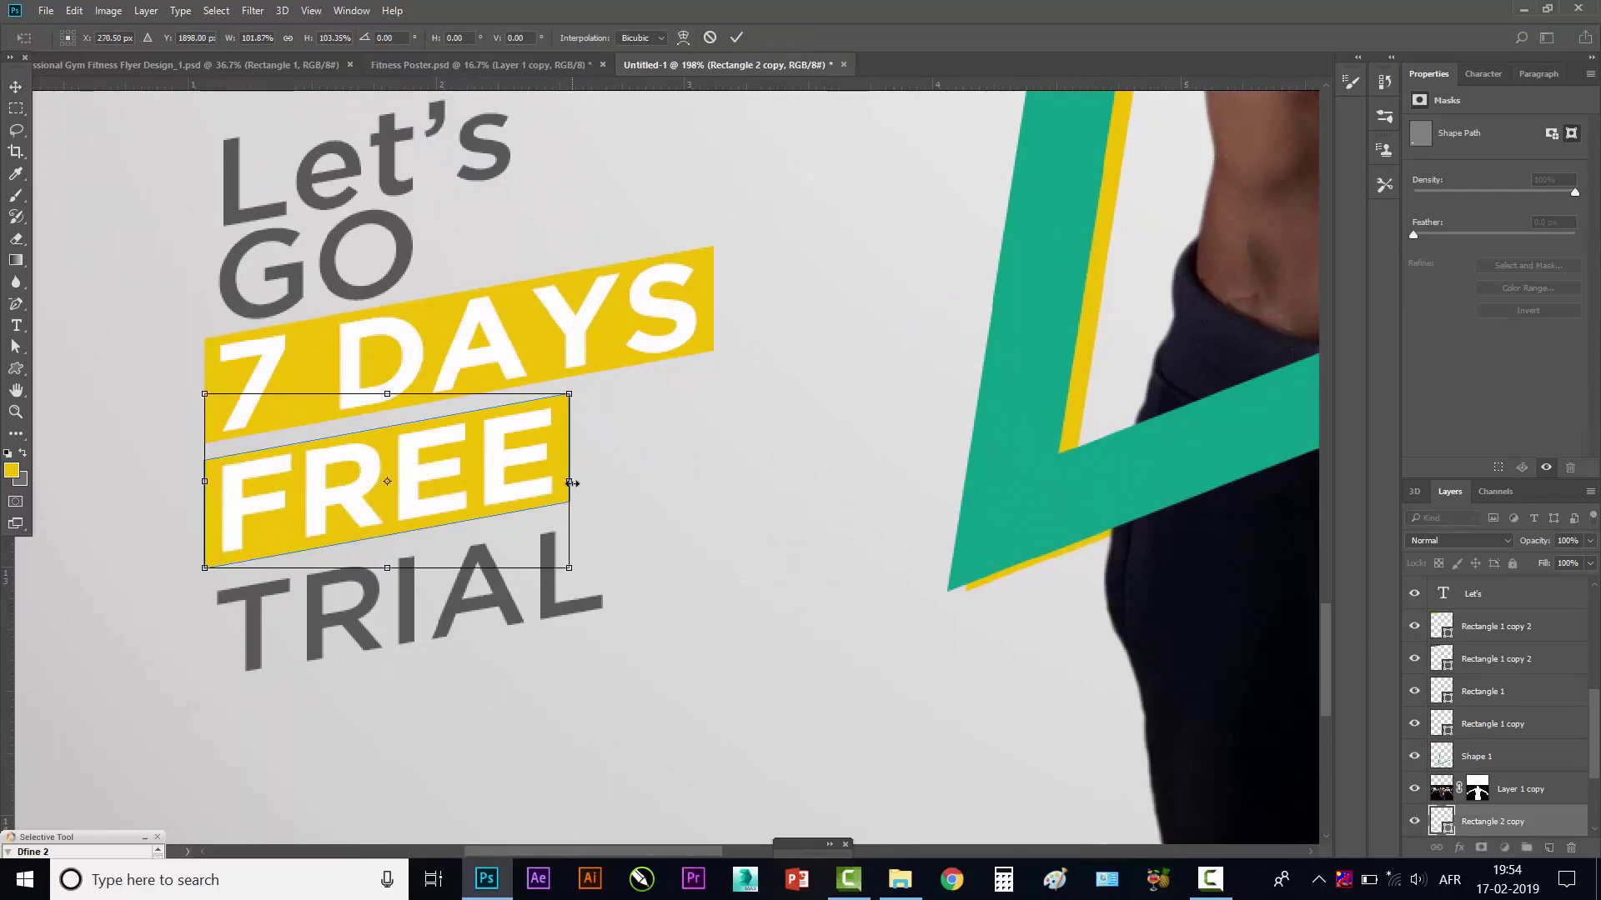
key("Return")
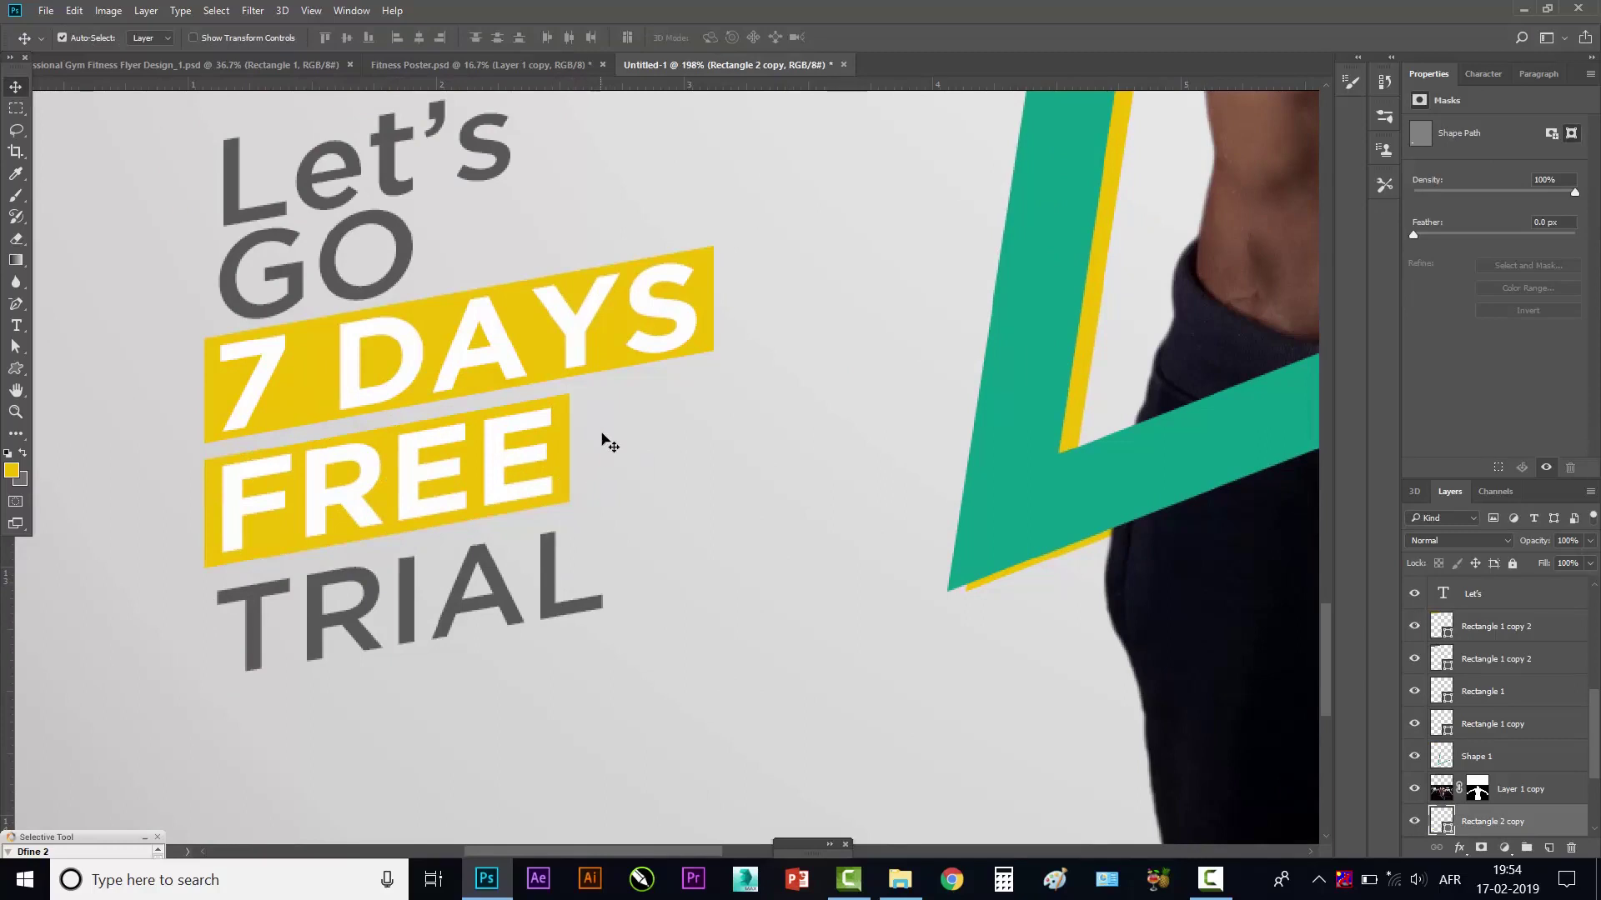
left_click(1459, 848)
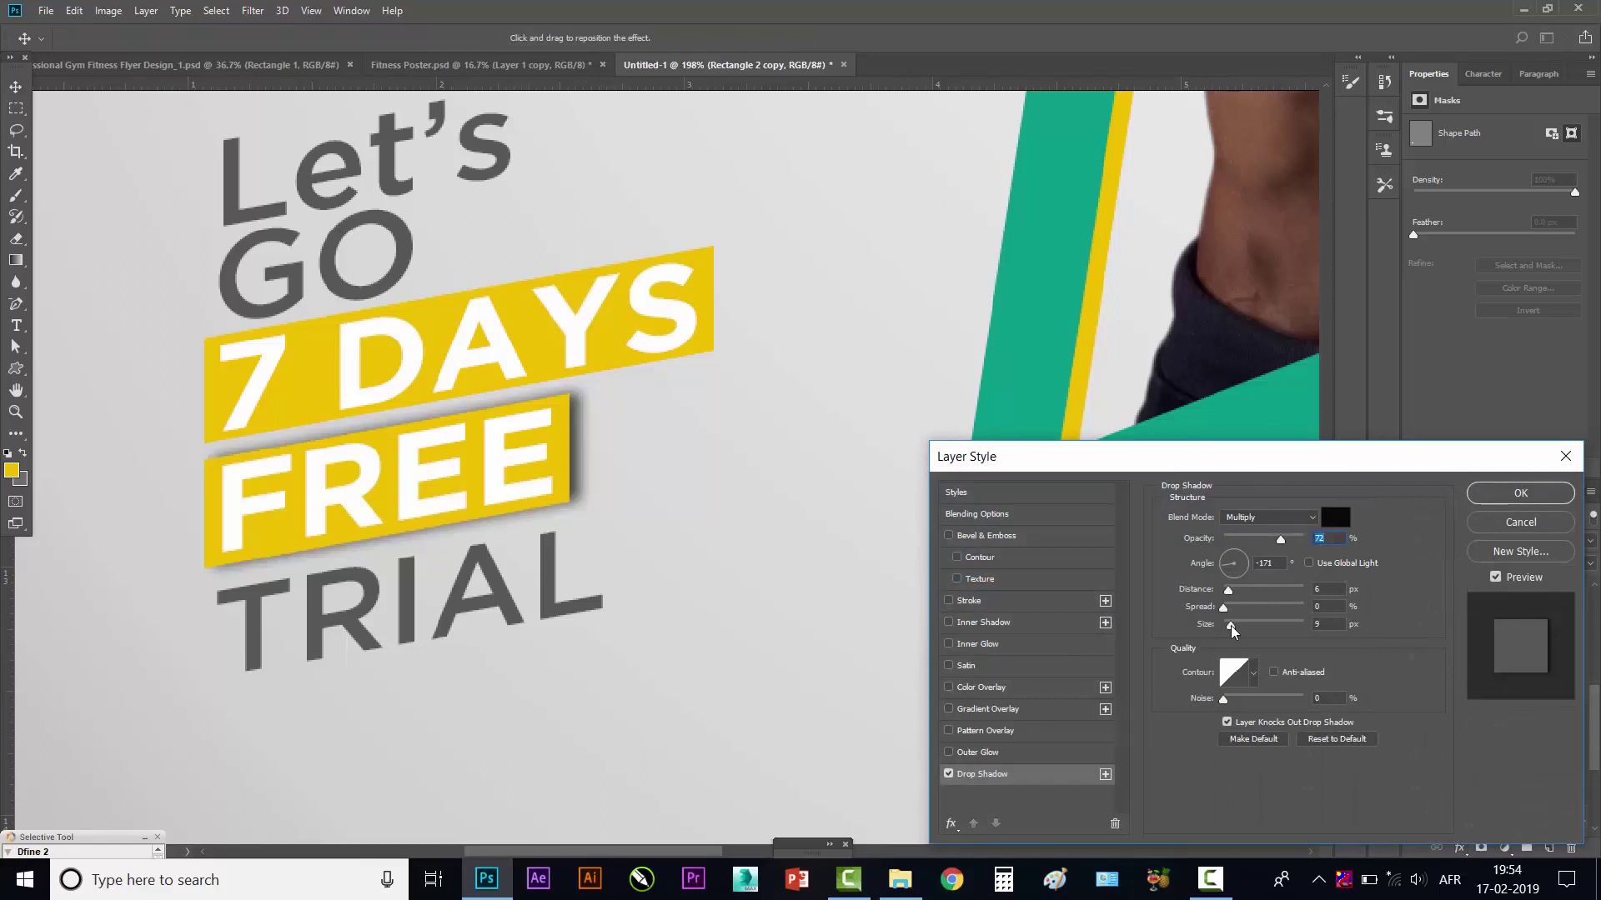
- Give the FREE yellow box a 1 px drop shadow and copy its layer style
left_click_drag(1233, 629, 1226, 631)
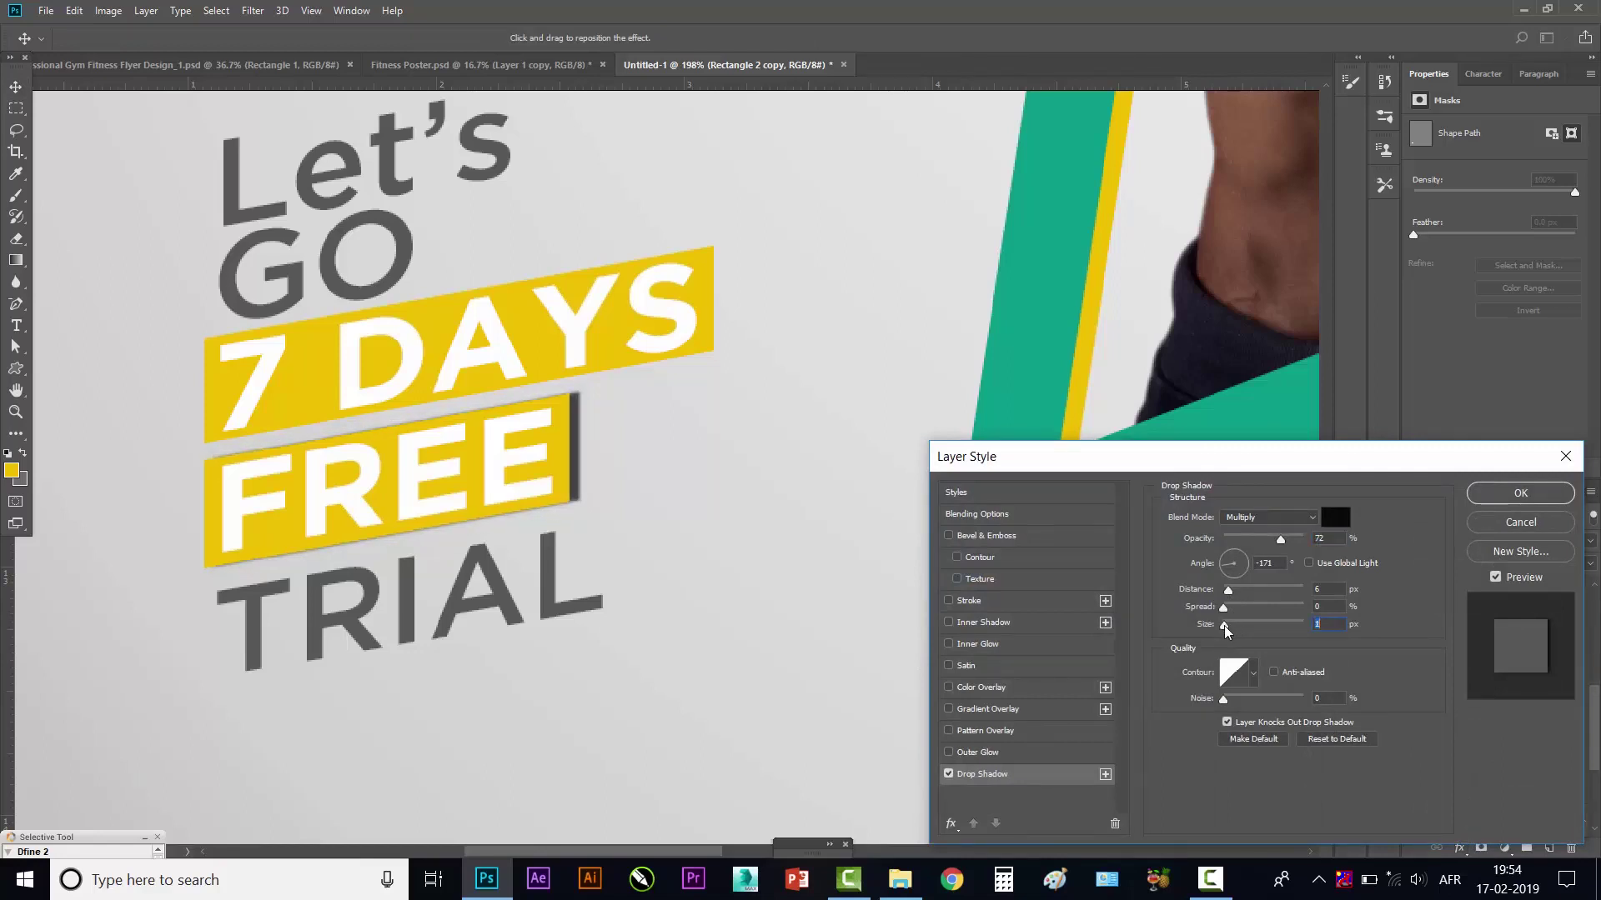
left_click(1516, 494)
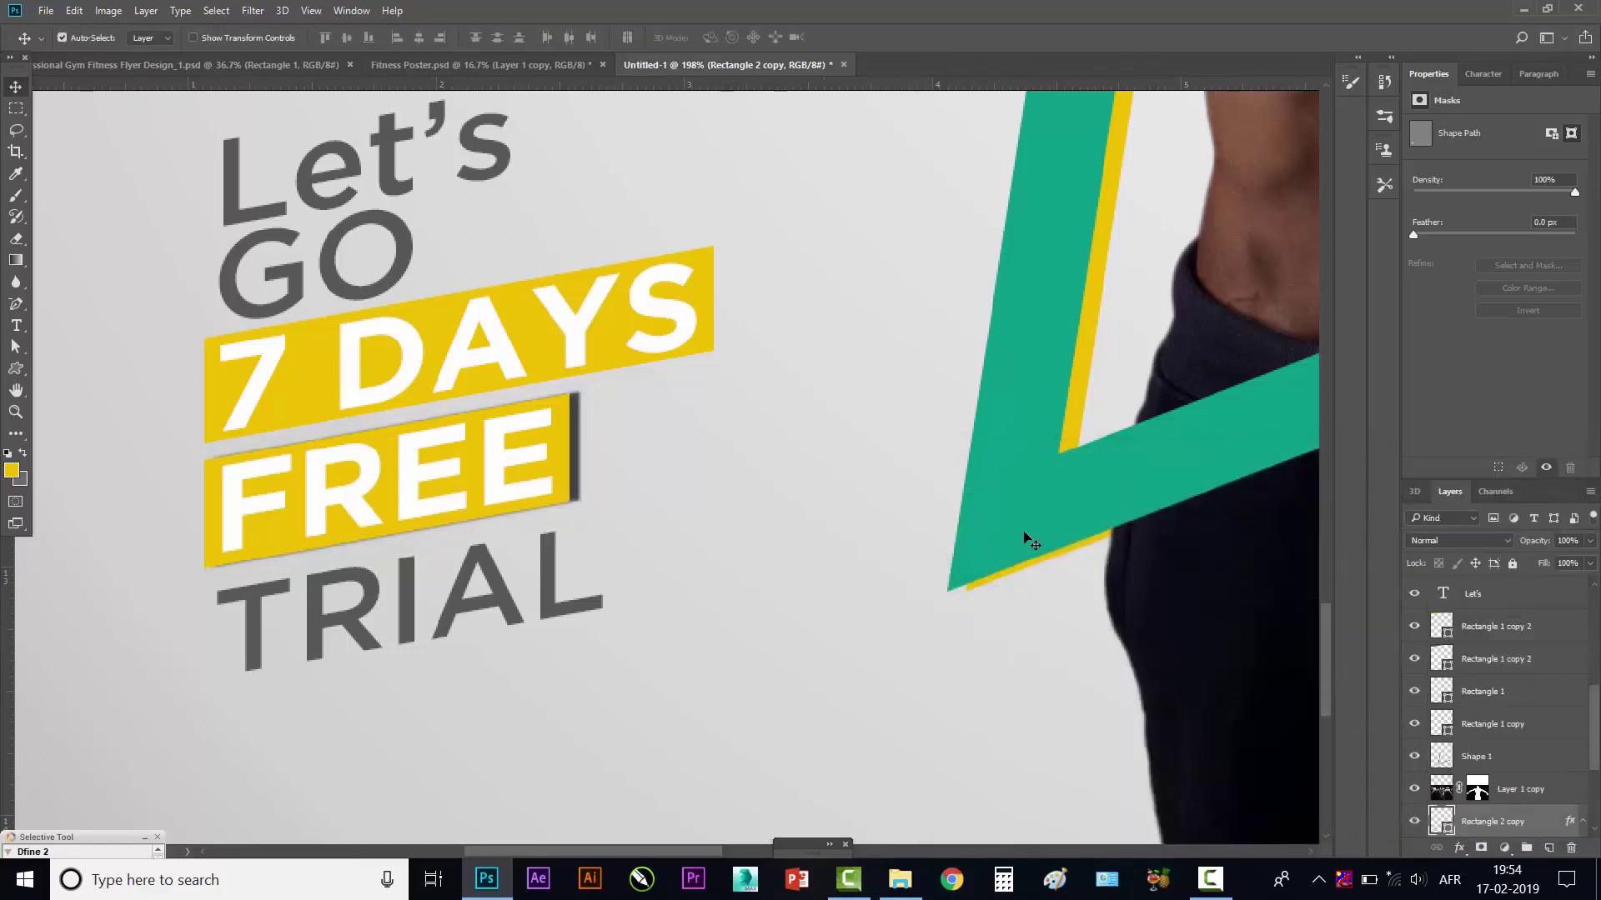
right_click(1445, 823)
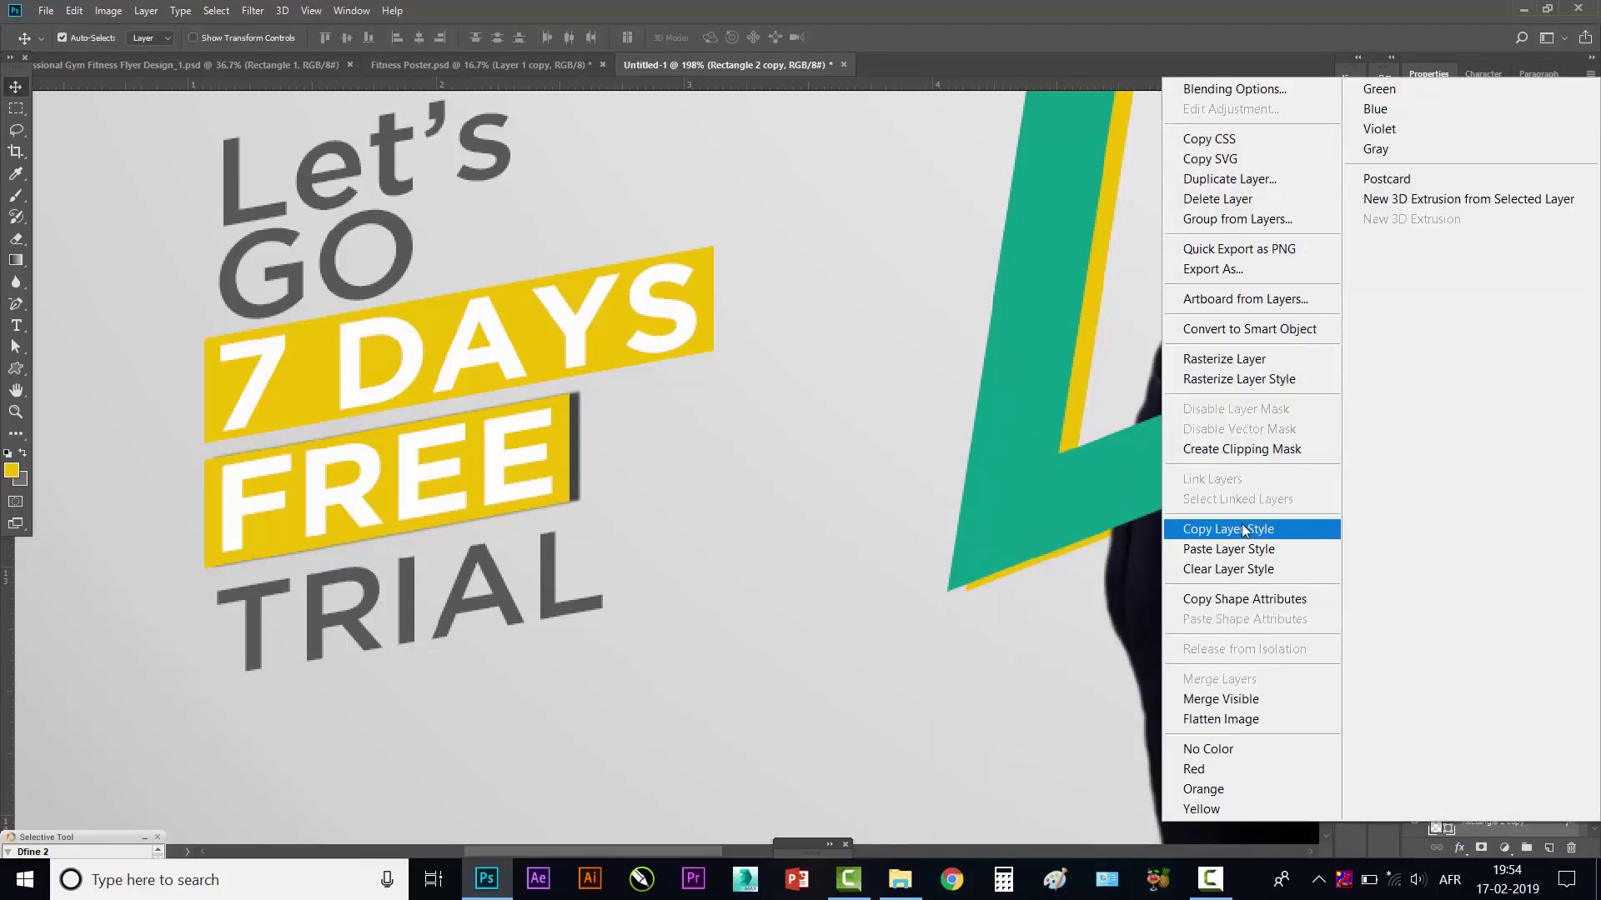
left_click(1240, 538)
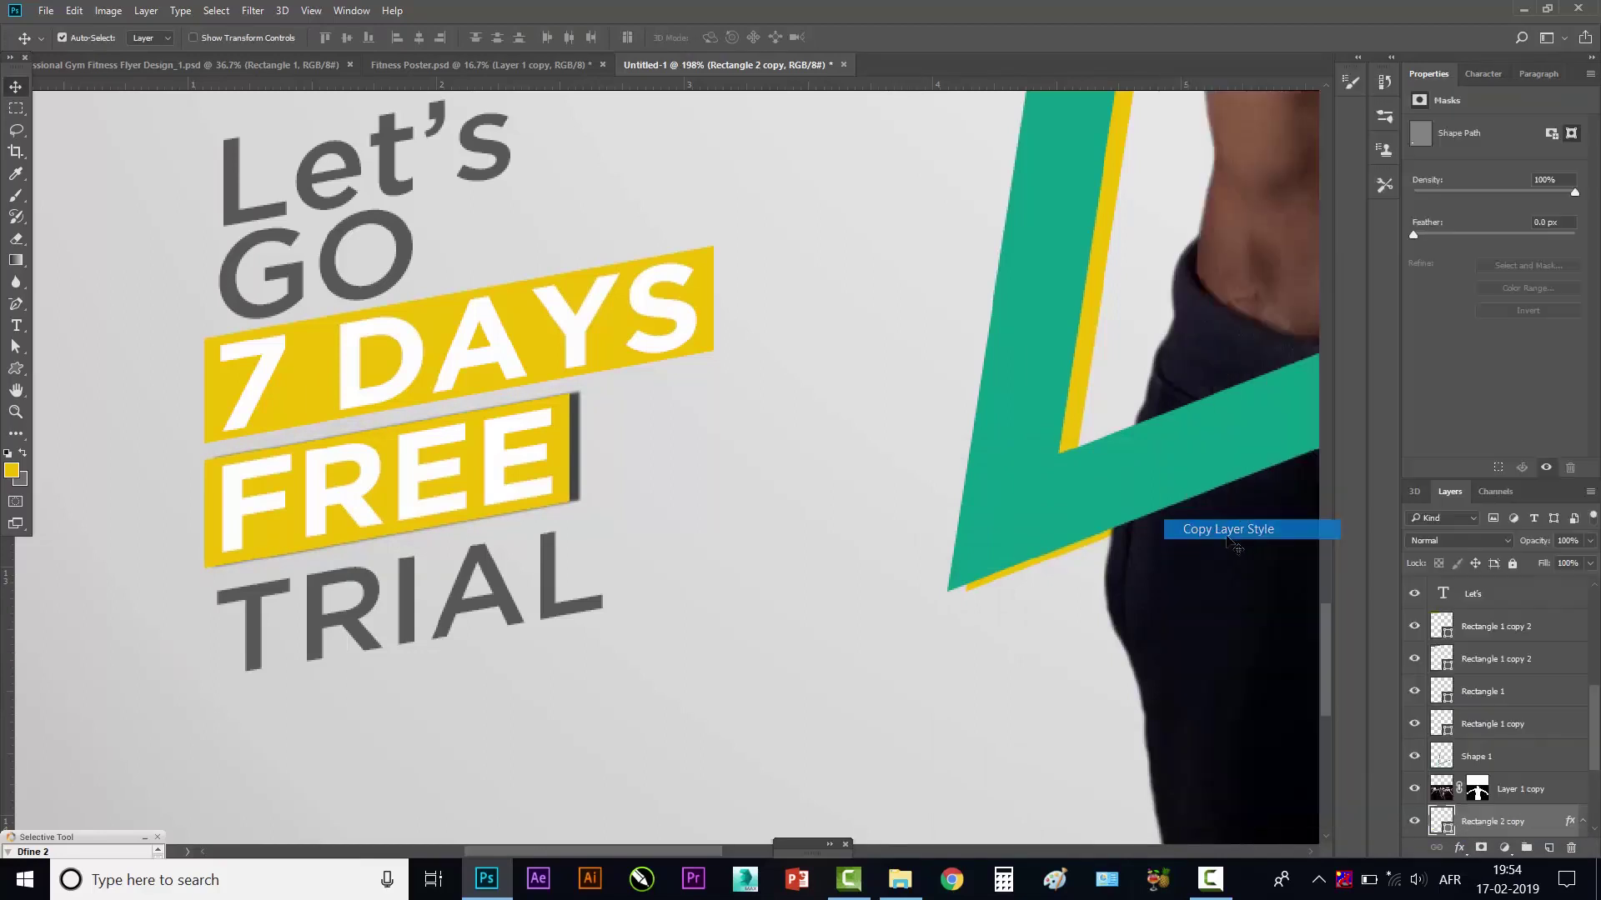
- Paste the drop shadow style onto the 7 DAYS yellow box and fit the poster in view
left_click(711, 318)
right_click(1482, 822)
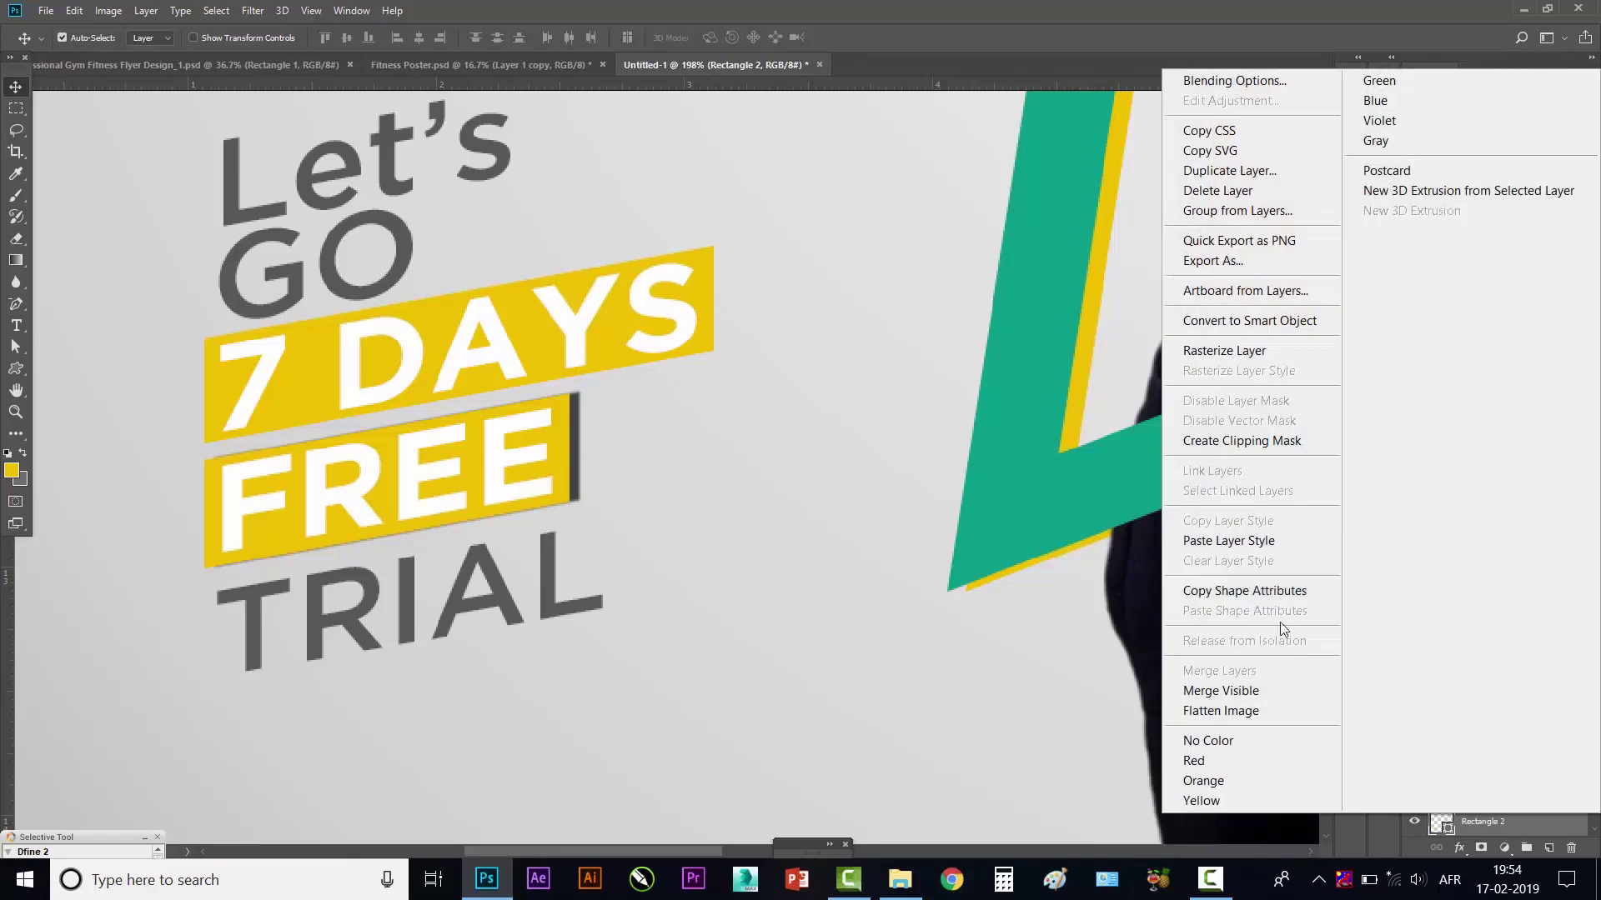
left_click(1234, 540)
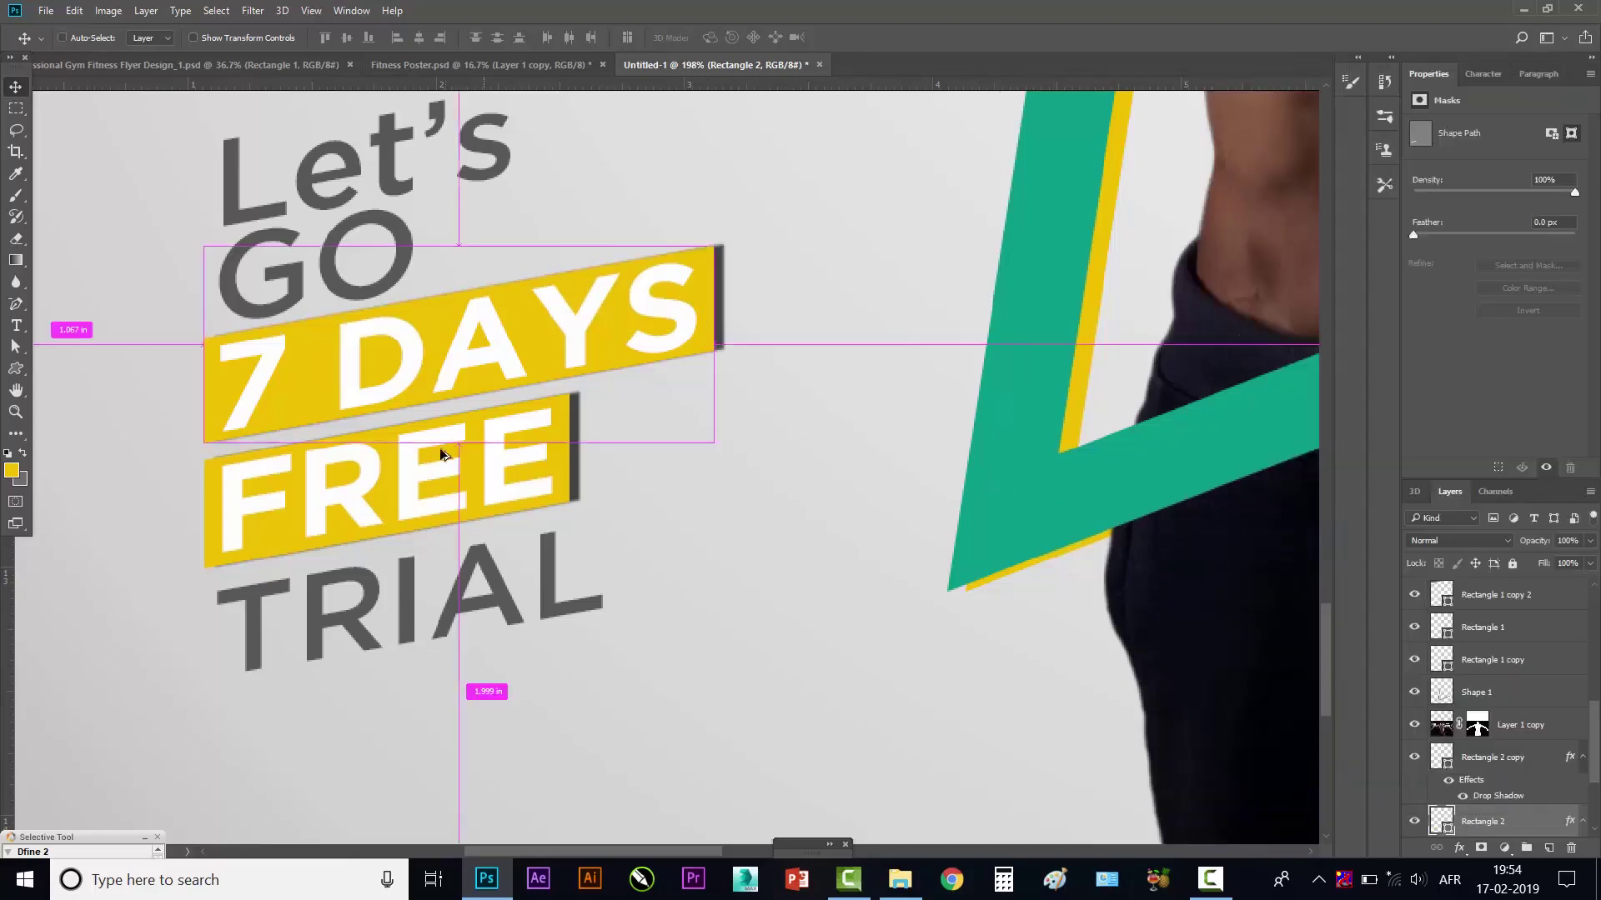
key("ctrl+0")
- Try selecting the FREE and 7 DAYS text layers on the canvas
scroll(550, 437, "down", 2)
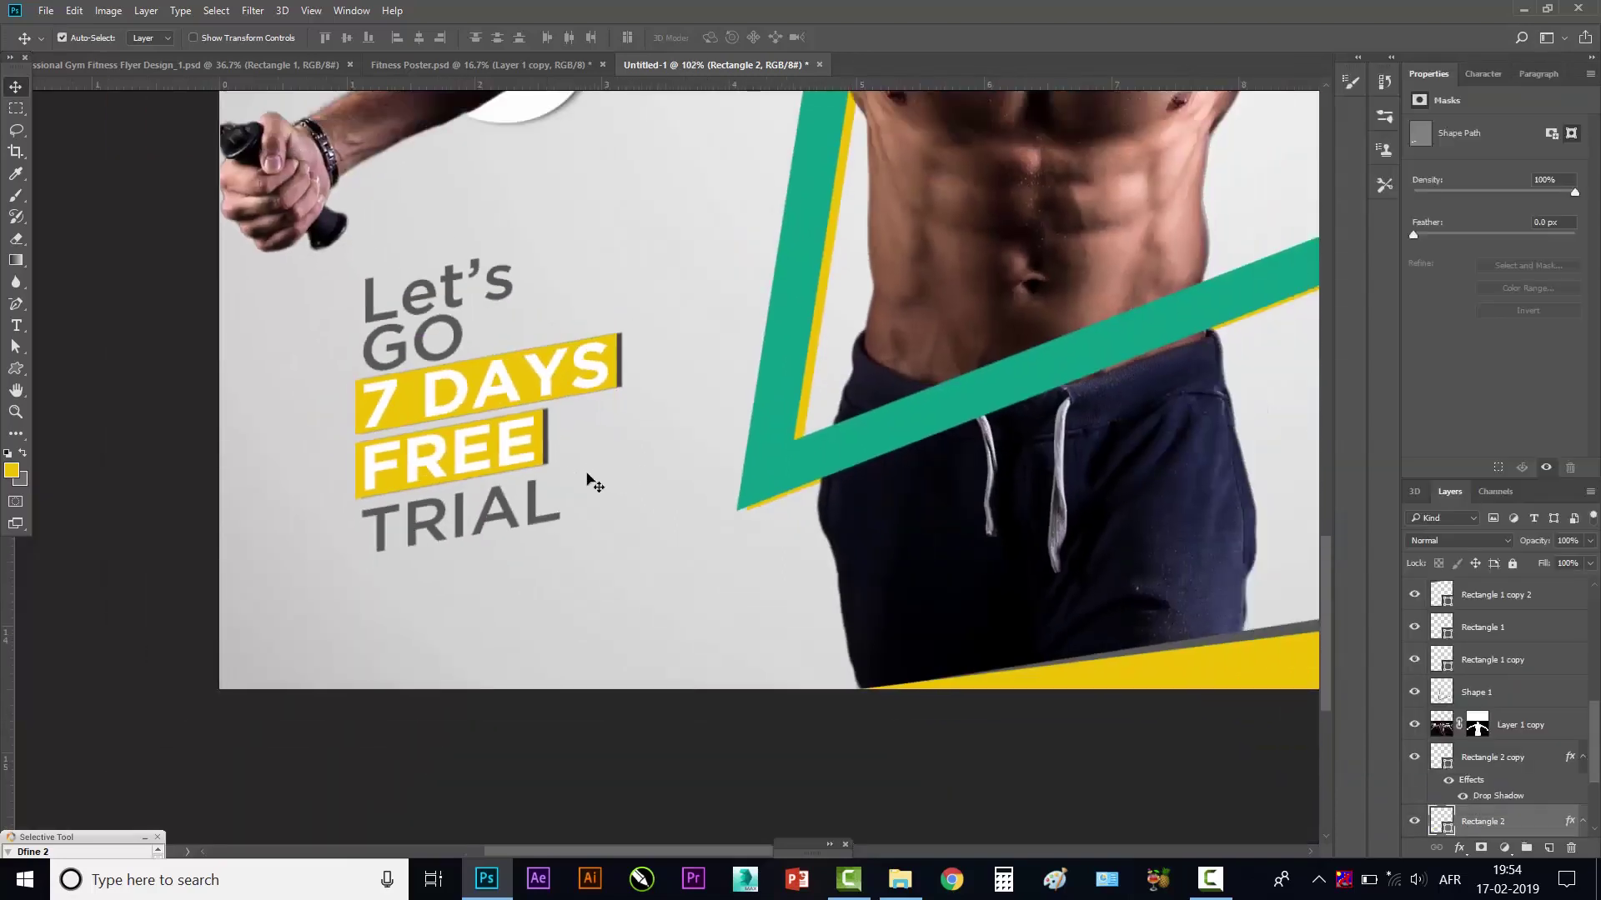
scroll(550, 371, "up", 2)
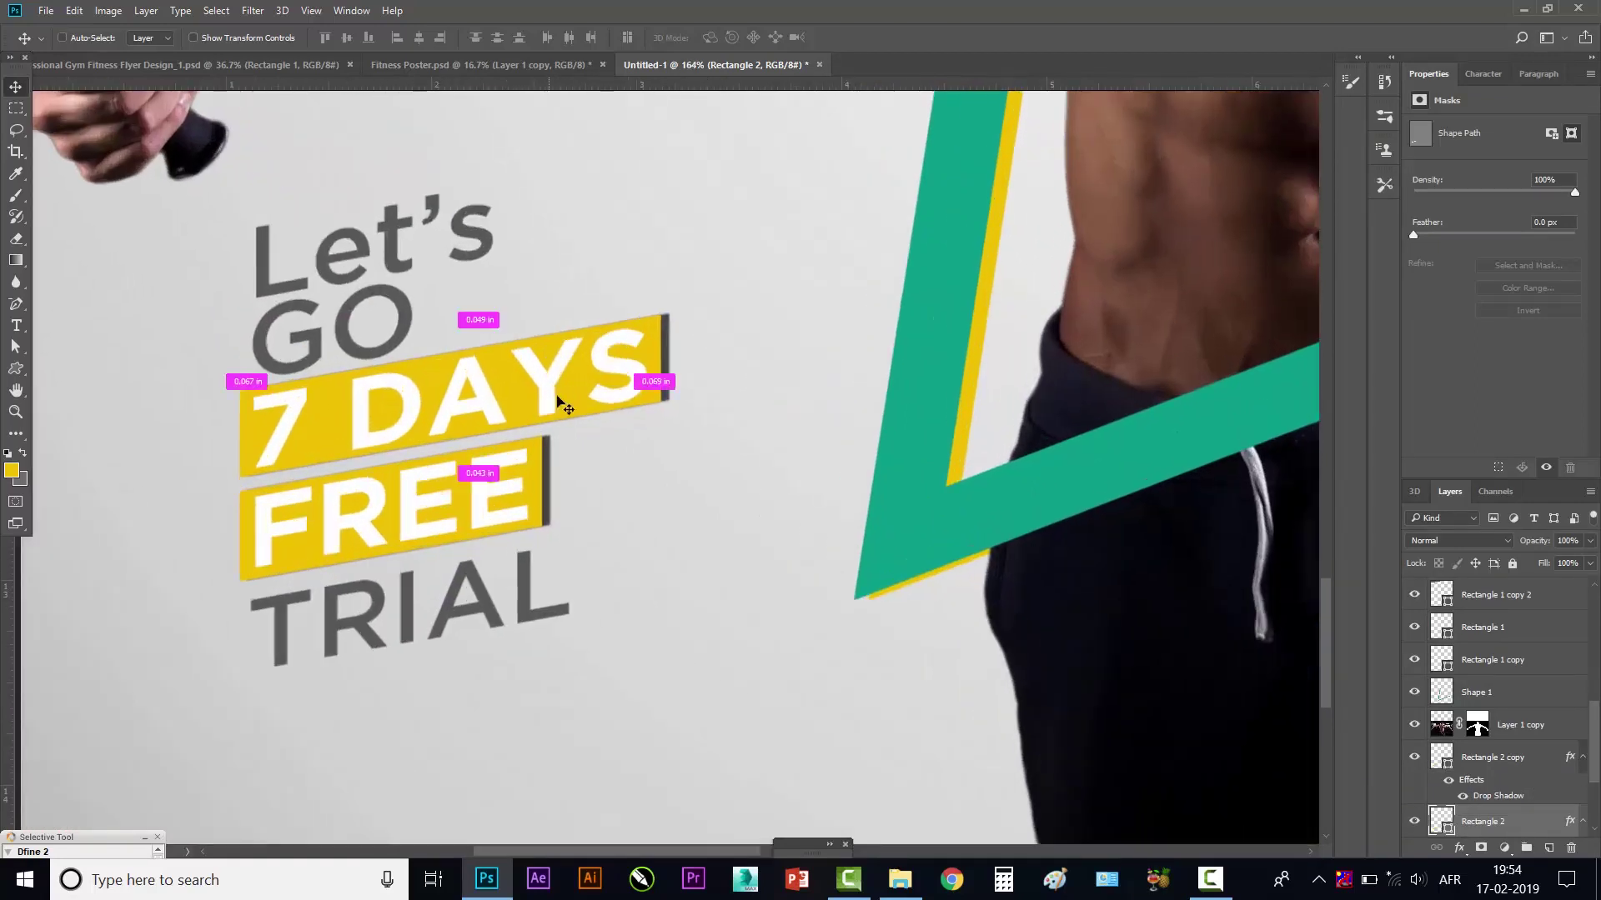
left_click(540, 454)
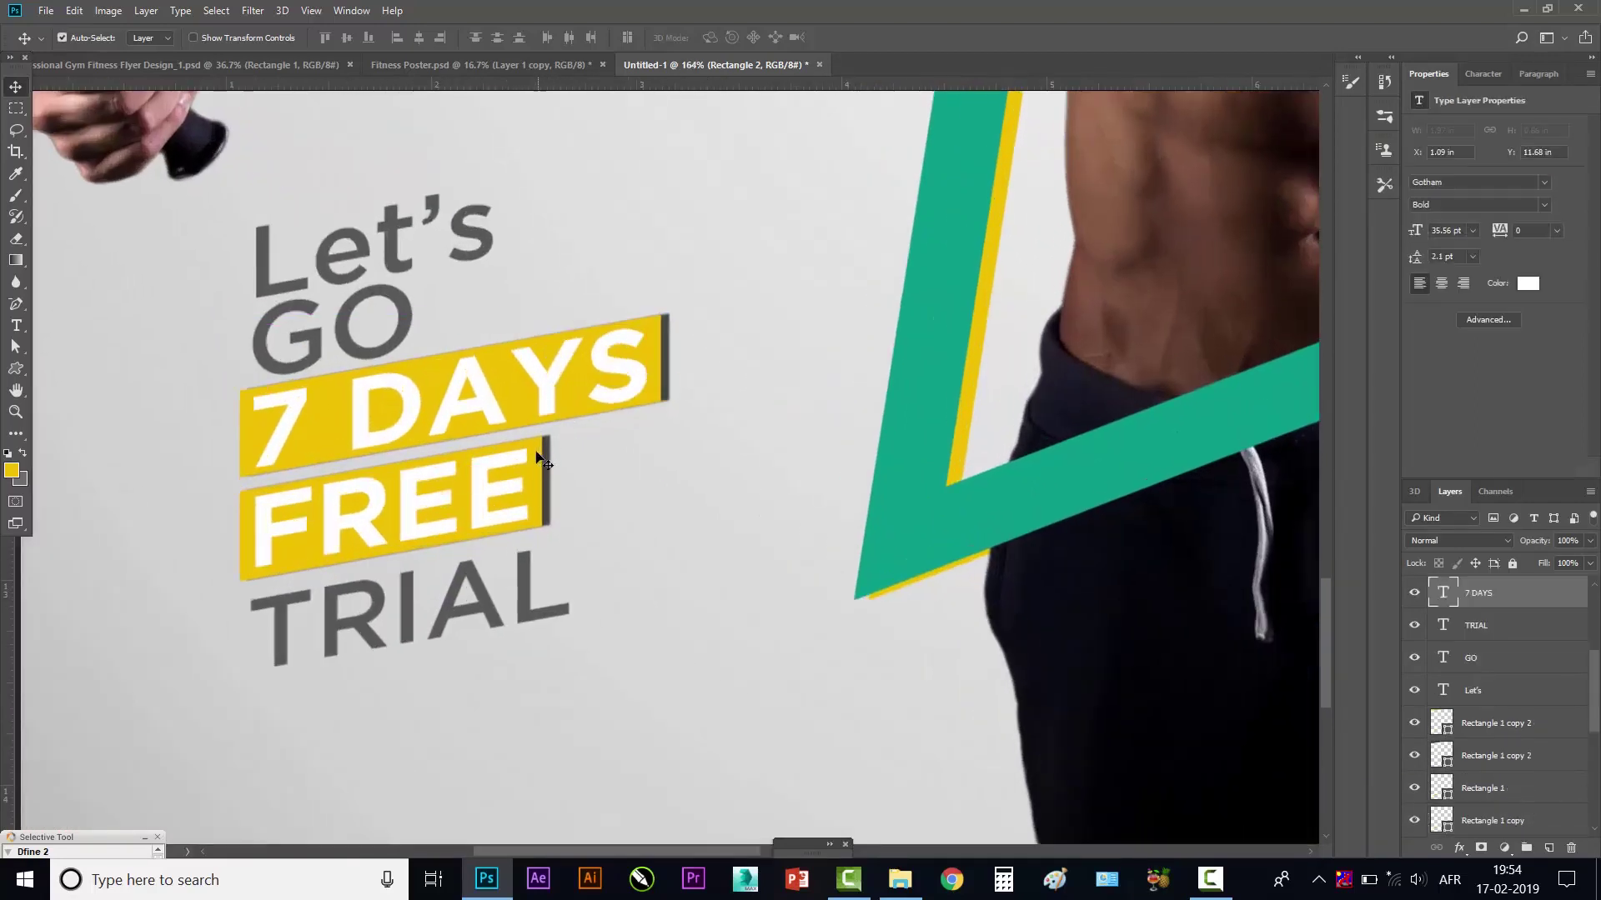
left_click(467, 391, "shift")
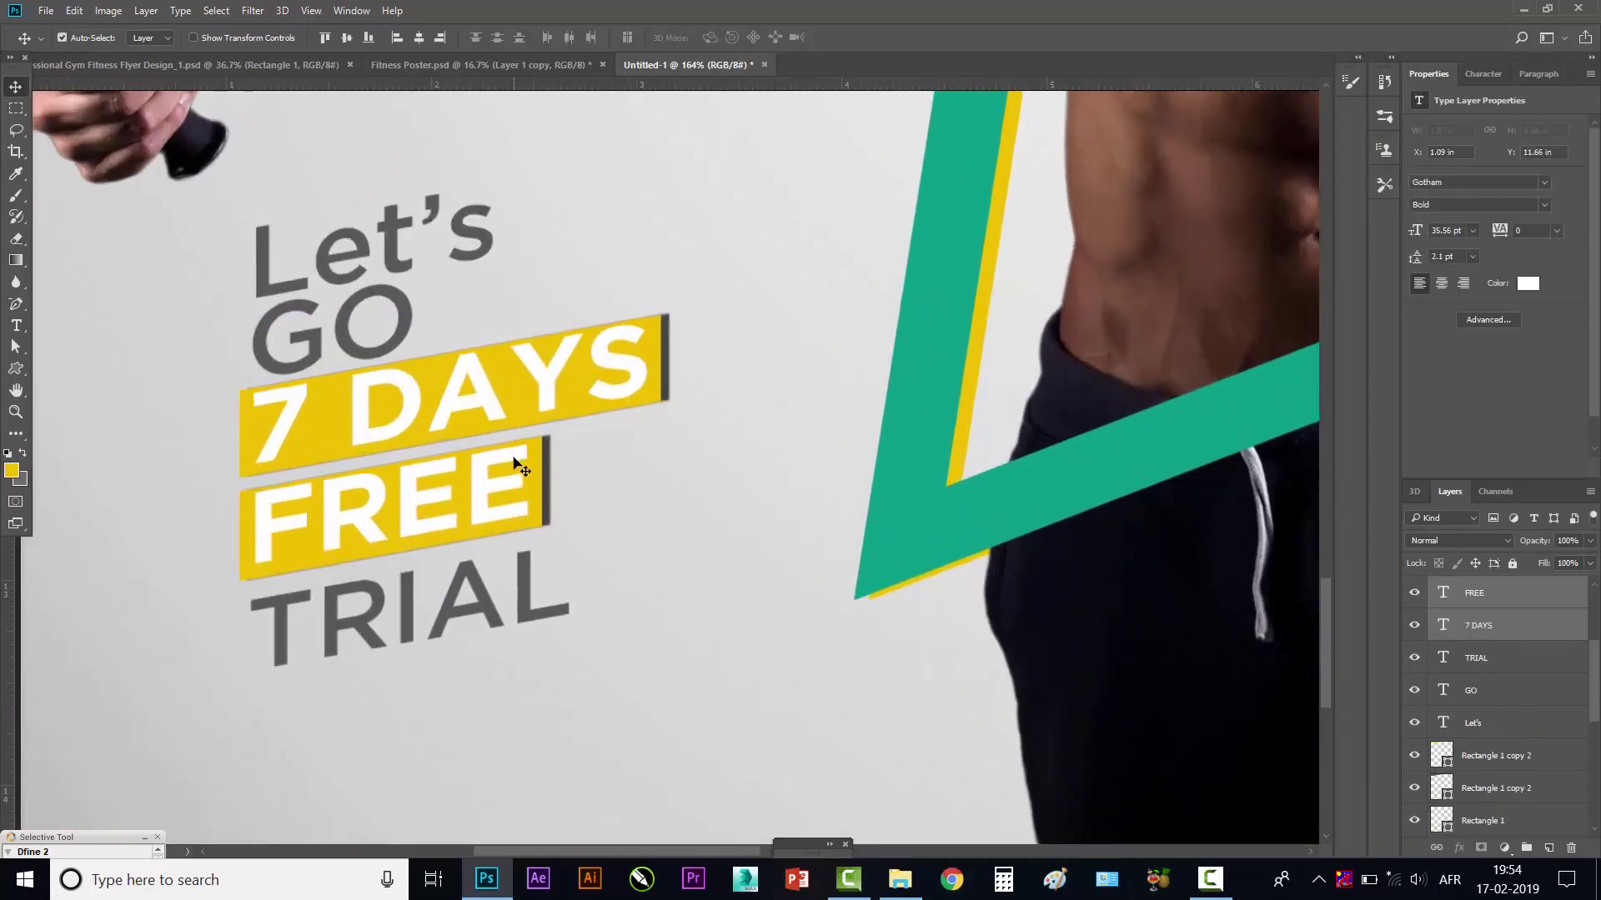
left_click(61, 497)
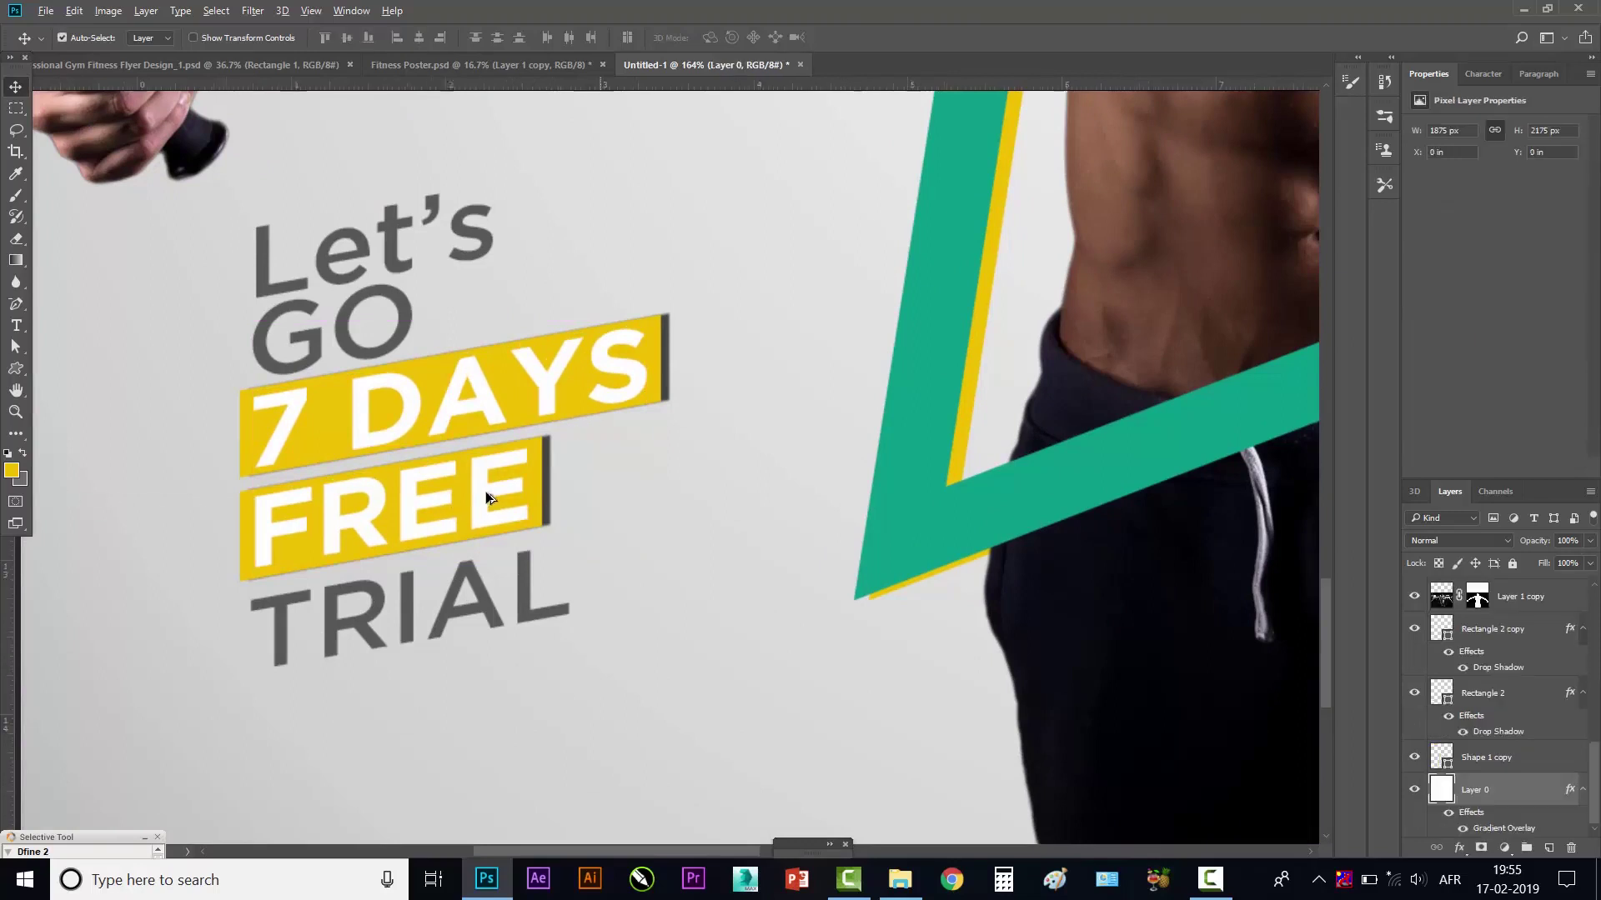
scroll(485, 492, "down", 3)
scroll(464, 487, "up", 2)
scroll(474, 467, "up", 2)
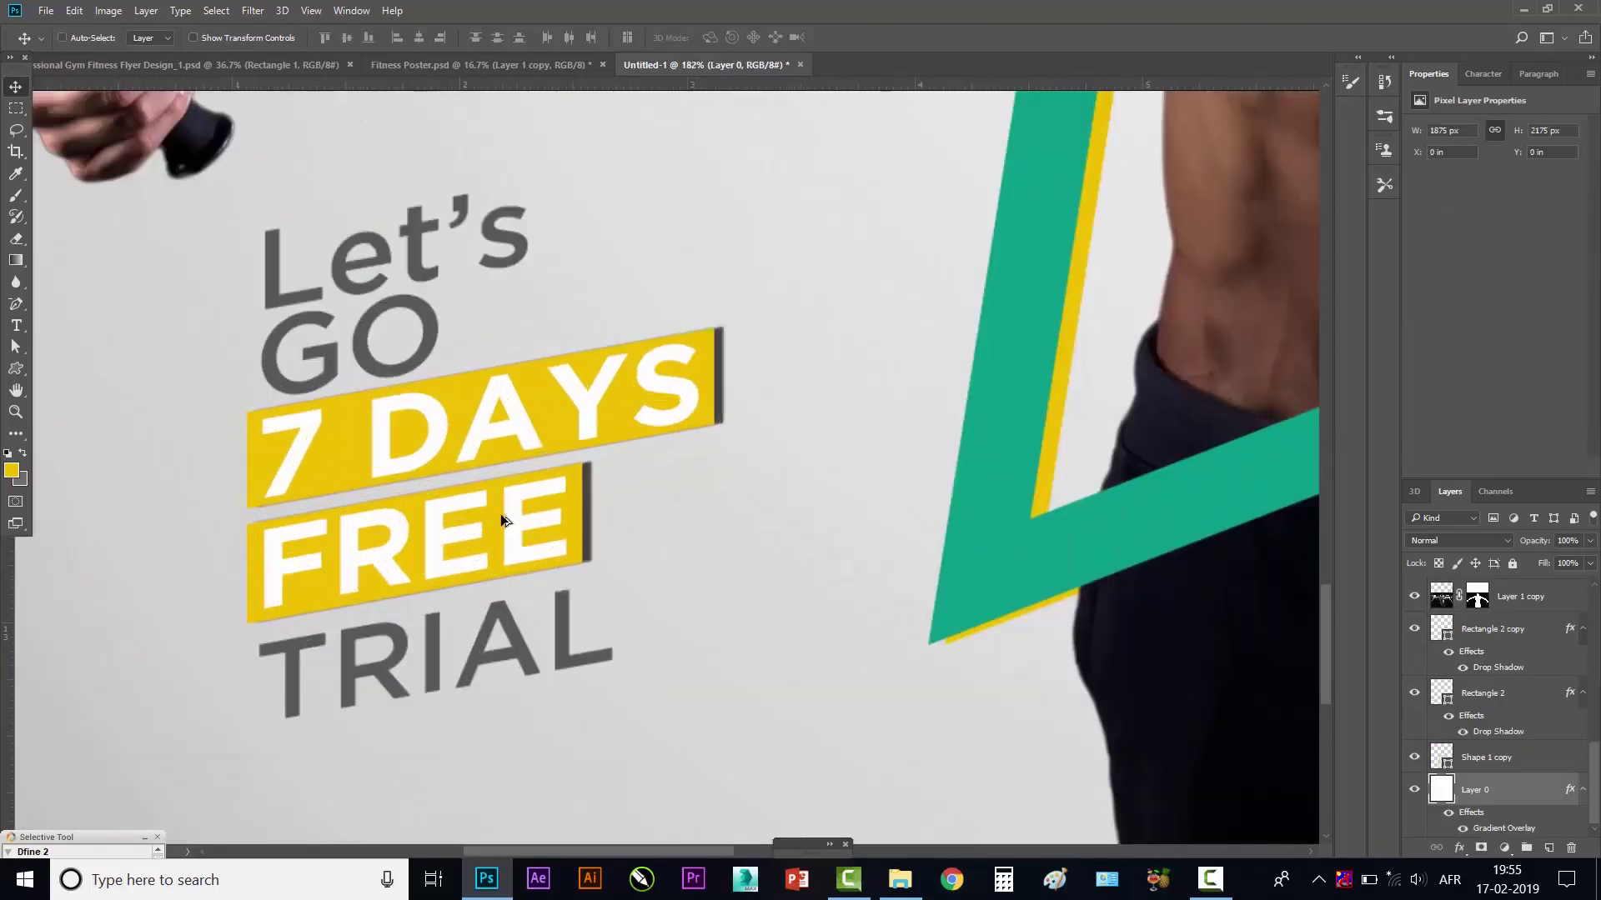
left_click(500, 514, "ctrl")
left_click(586, 484, "ctrl+shift")
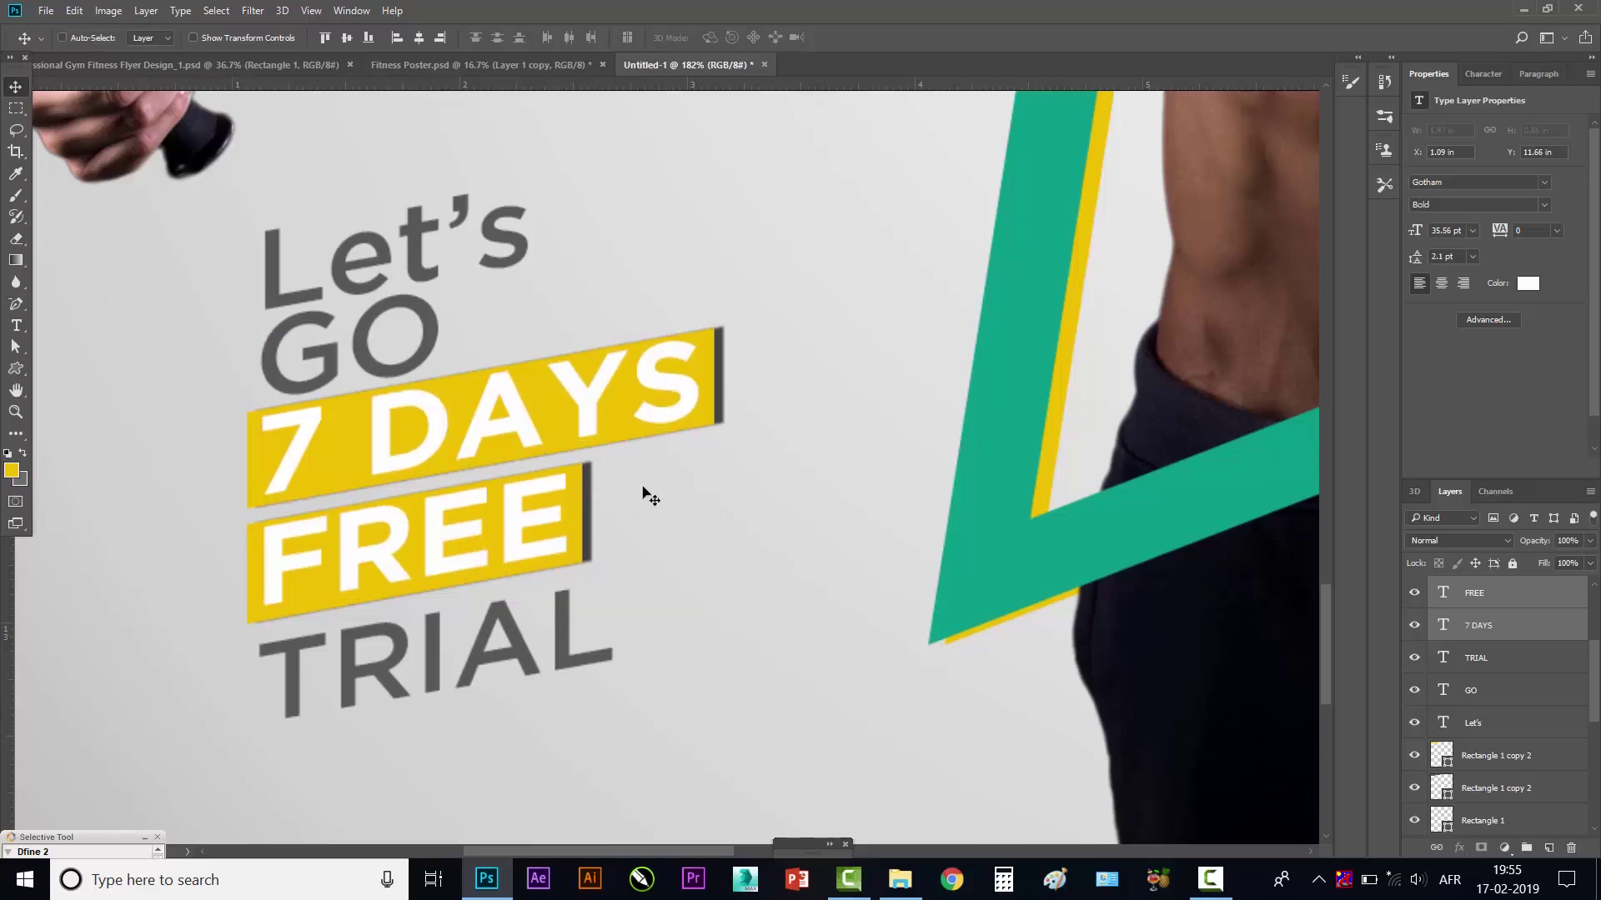
- Step the yellow FREE box back three history states and nudge TRIAL up toward FREE
left_click(675, 510)
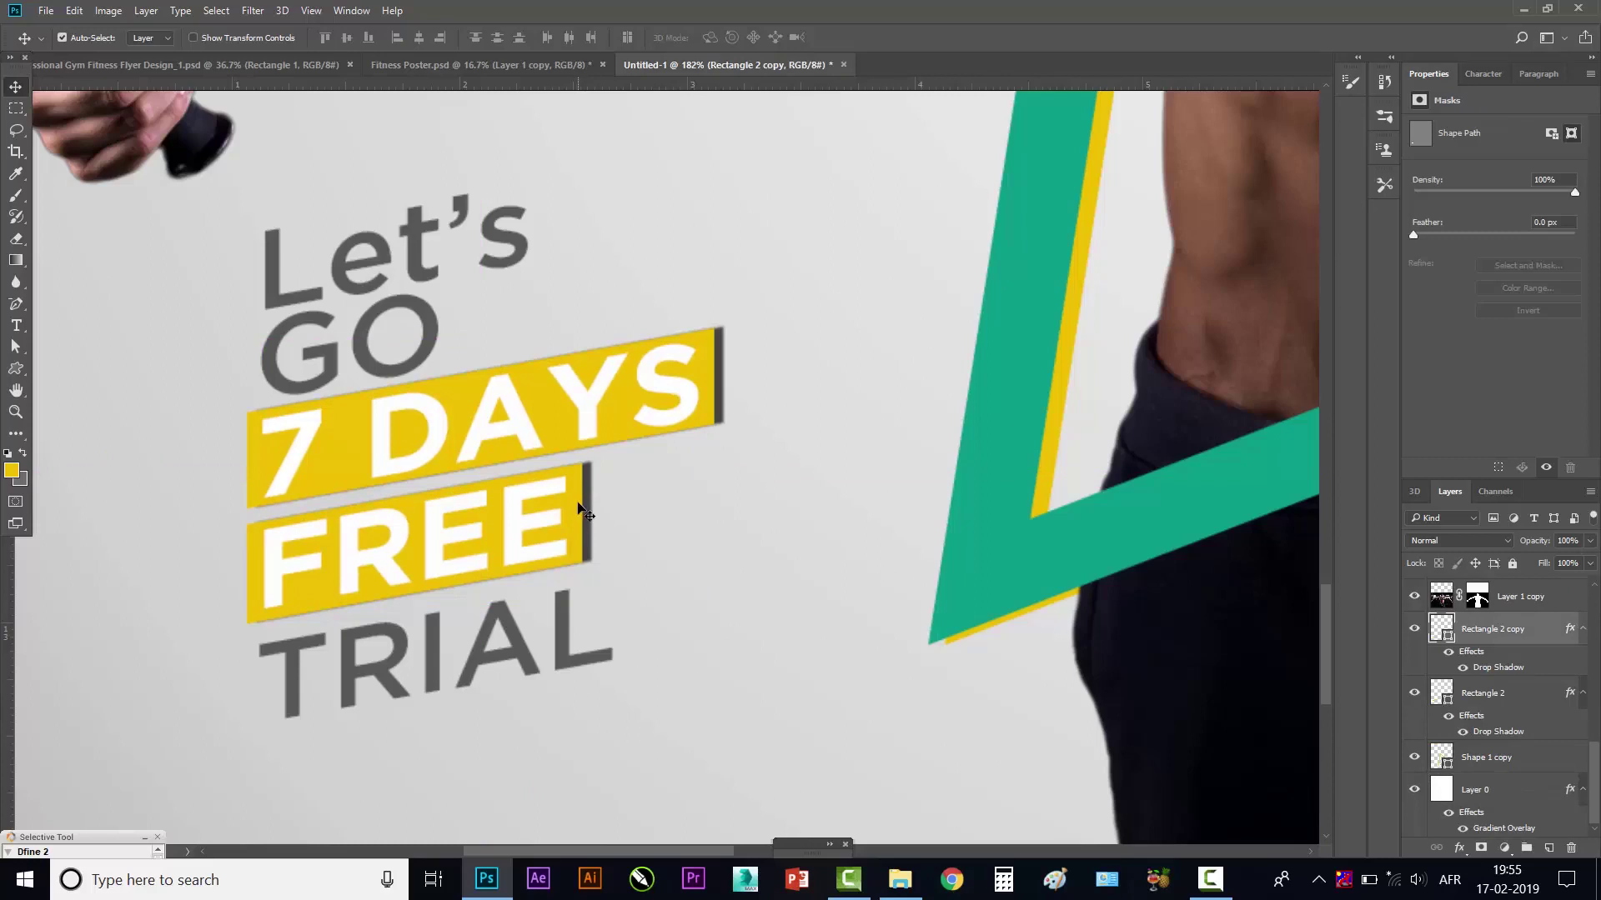
key("ctrl+alt+z")
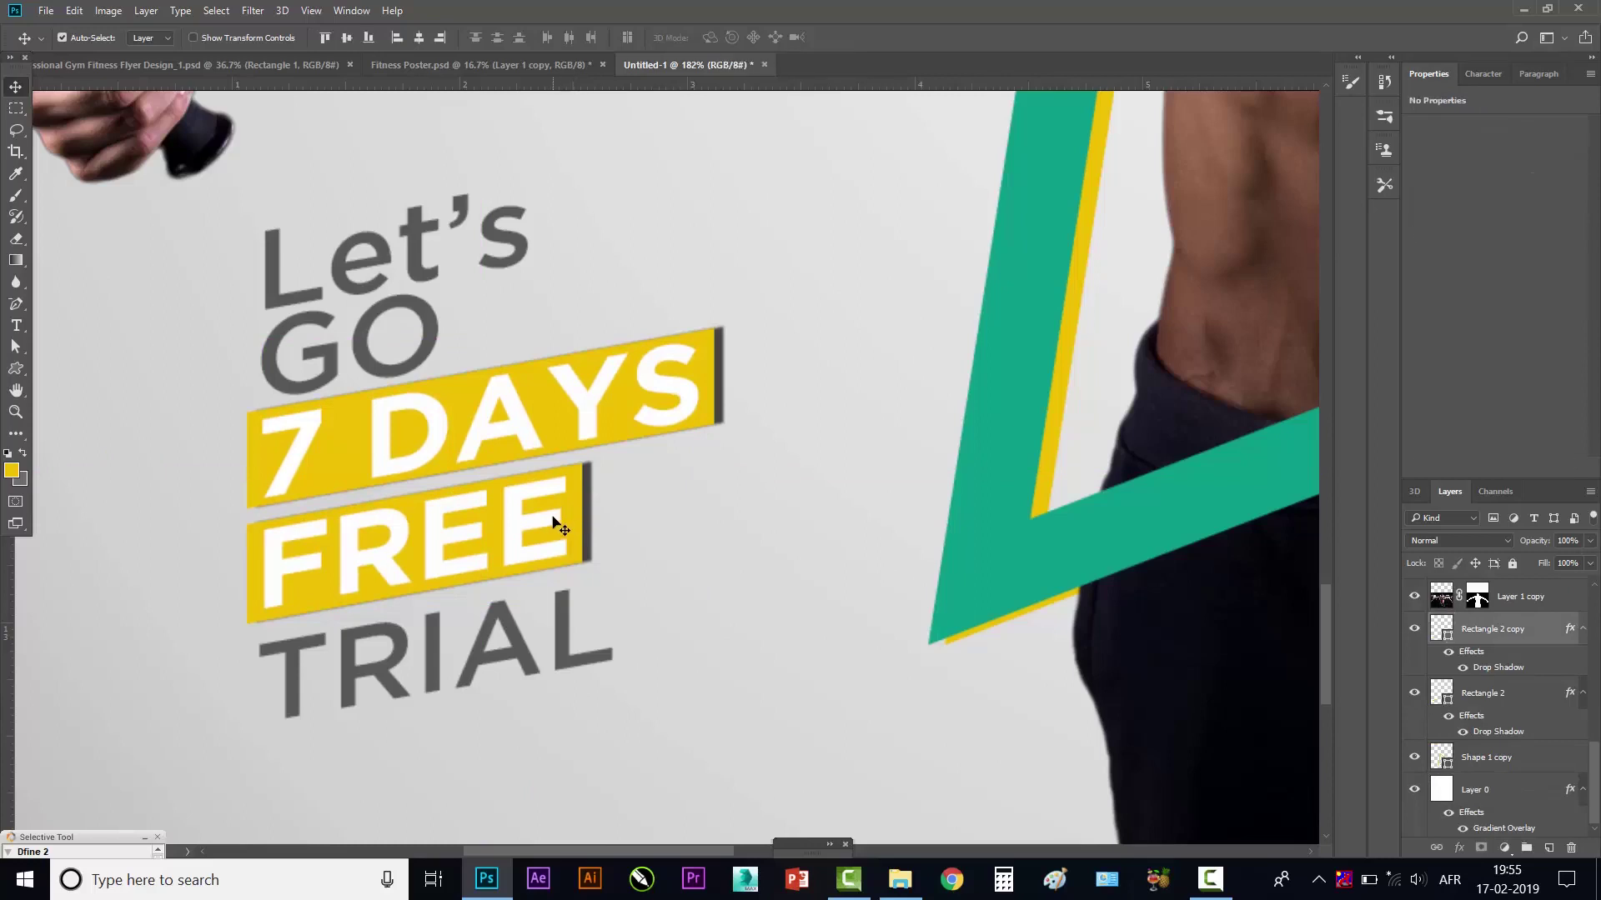
key("ctrl+alt+z")
key("ctrl+alt+z")
key("ctrl+alt+z")
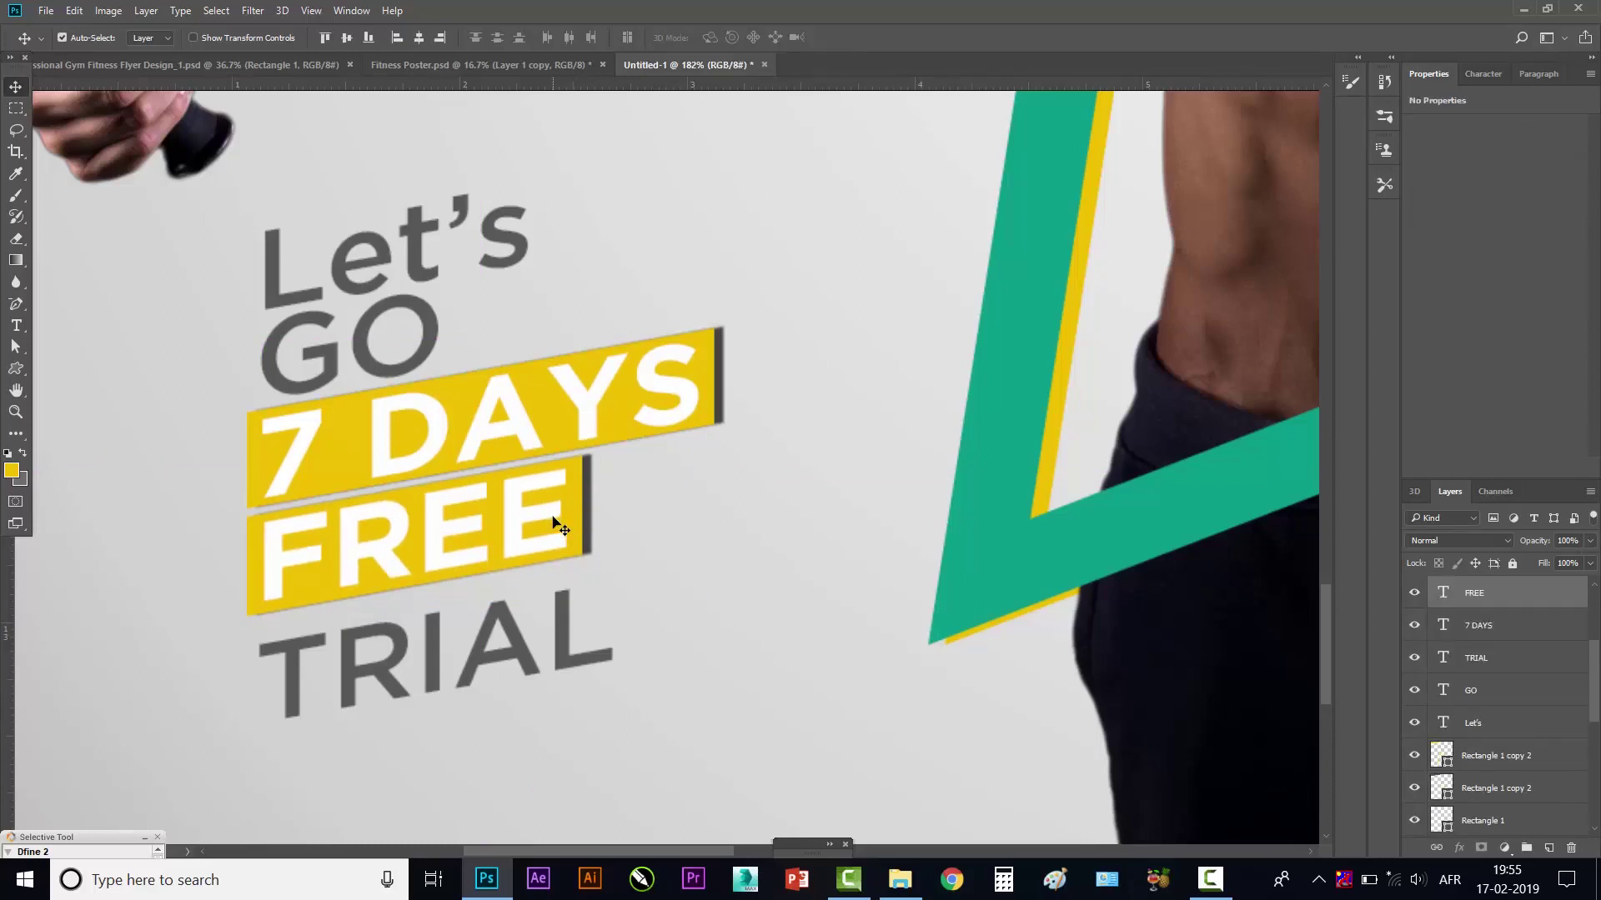
key("ctrl+alt+z")
key("ctrl+alt+z")
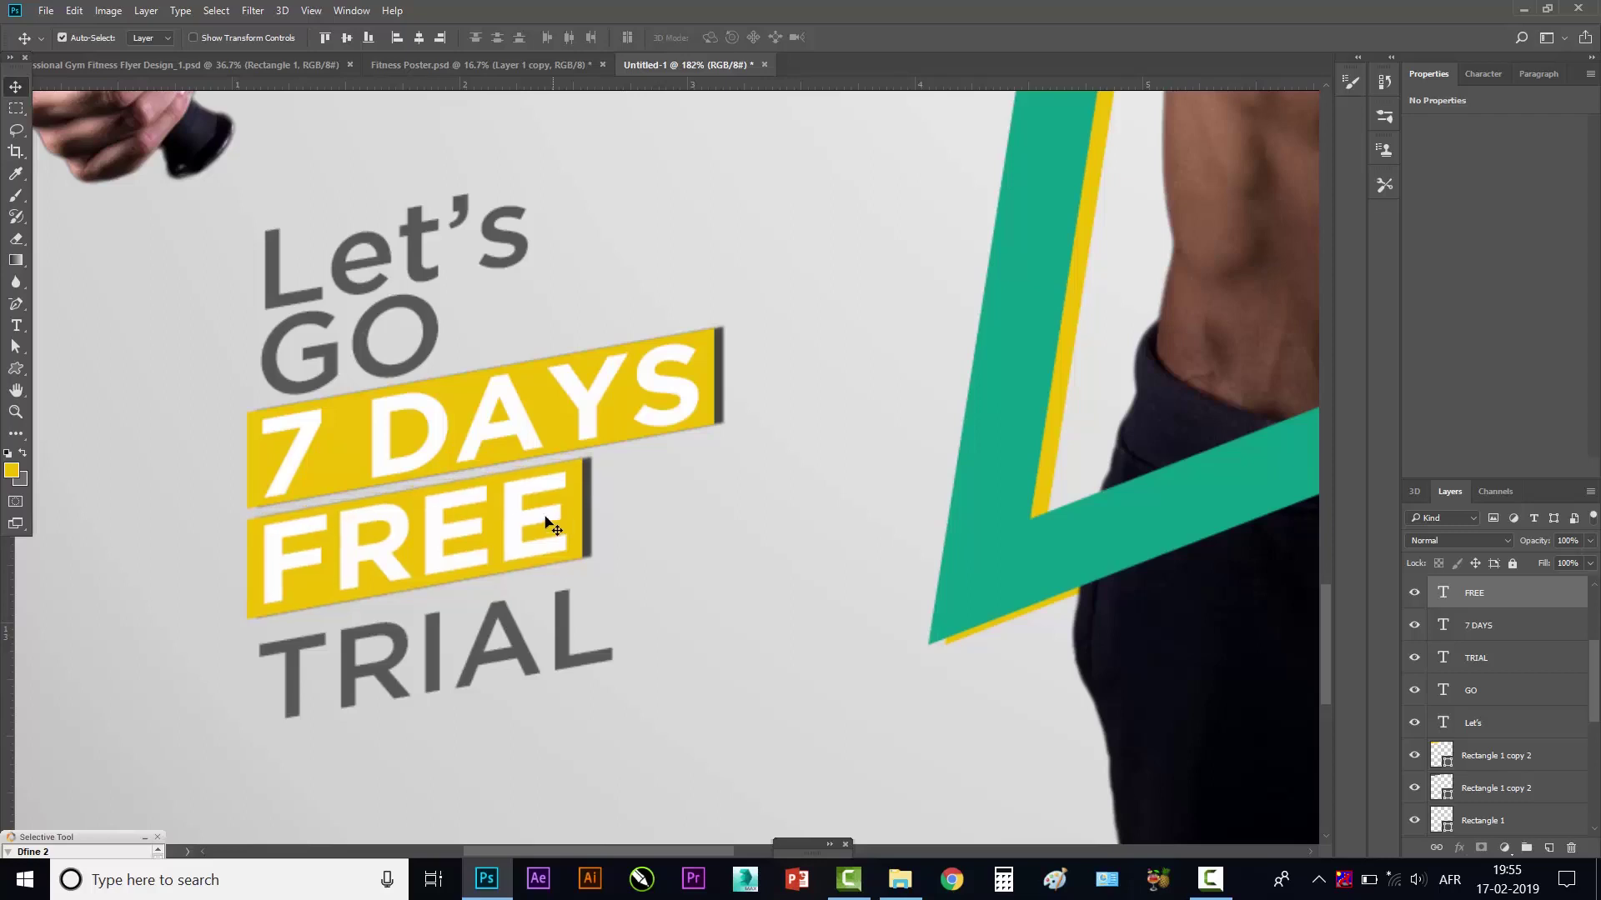
left_click(525, 632)
key("Up")
key("Up")
key("Up")
key("Up")
key("Up")
key("Up")
key("Up")
key("Up")
key("Up")
key("Up")
key("Up")
key("Up")
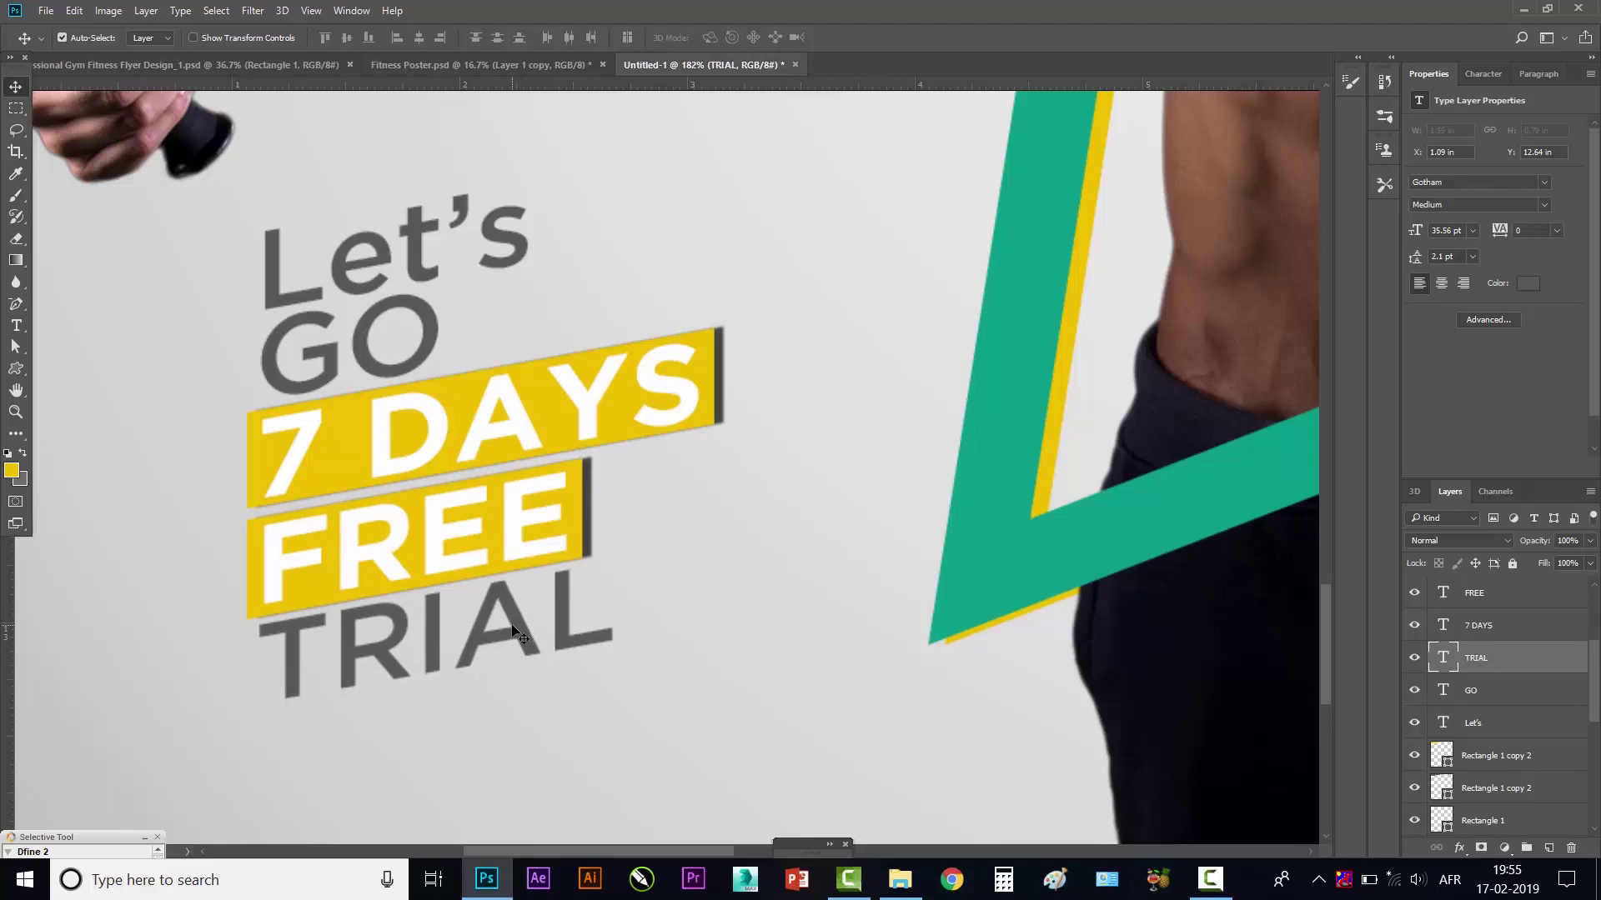
- Nudge the Let's and GO text lines down slightly
left_click(433, 342)
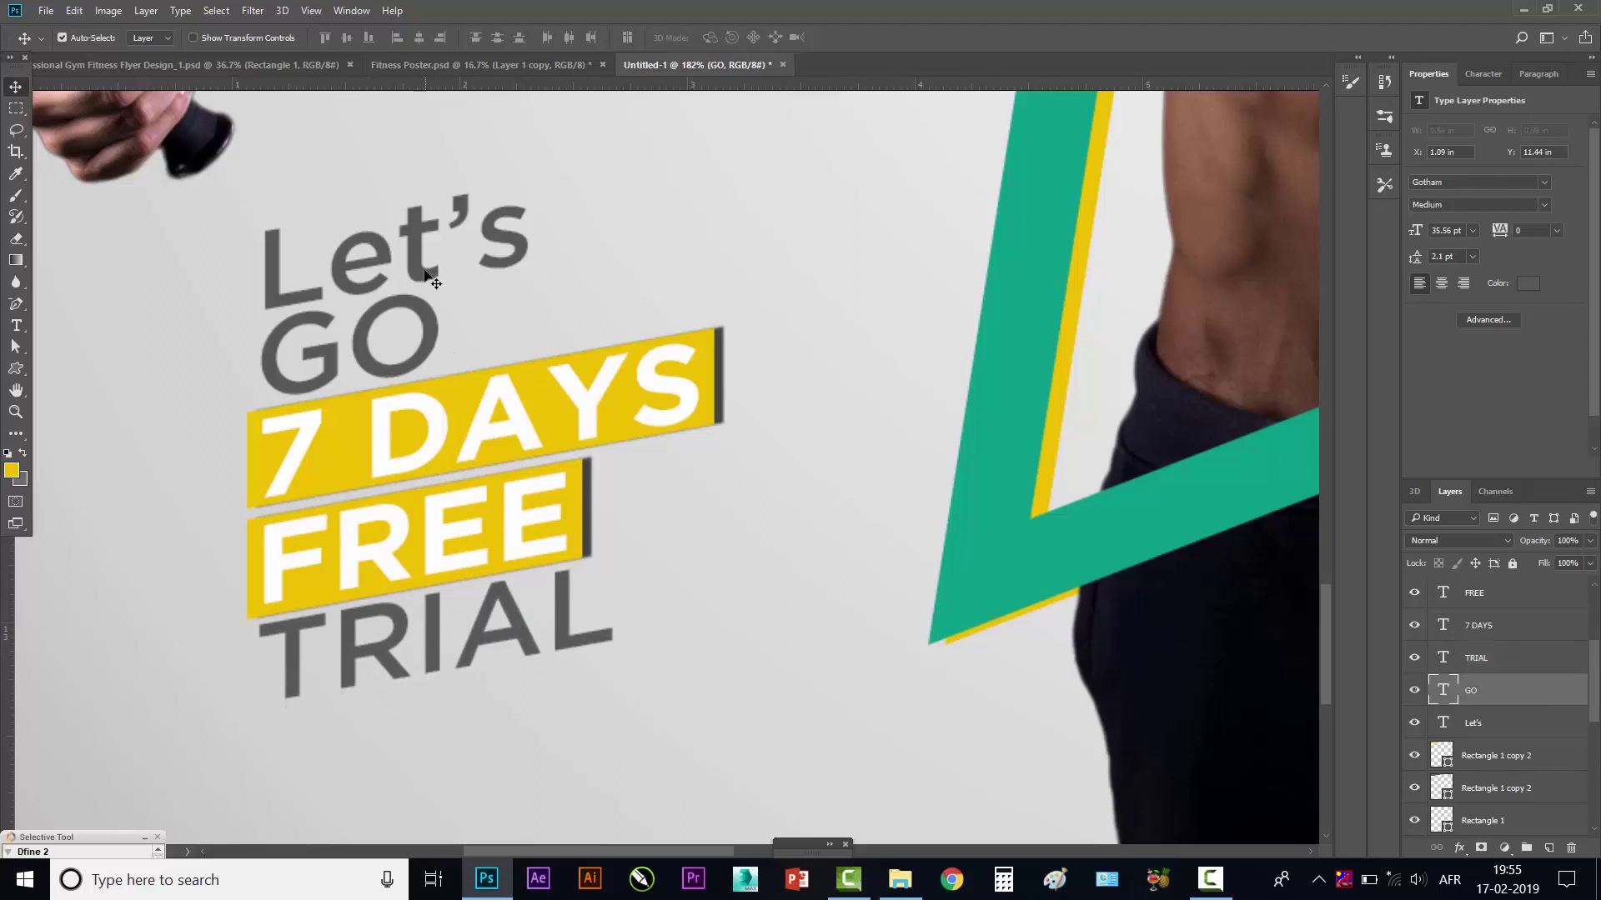
left_click(418, 265, "shift")
key("Down")
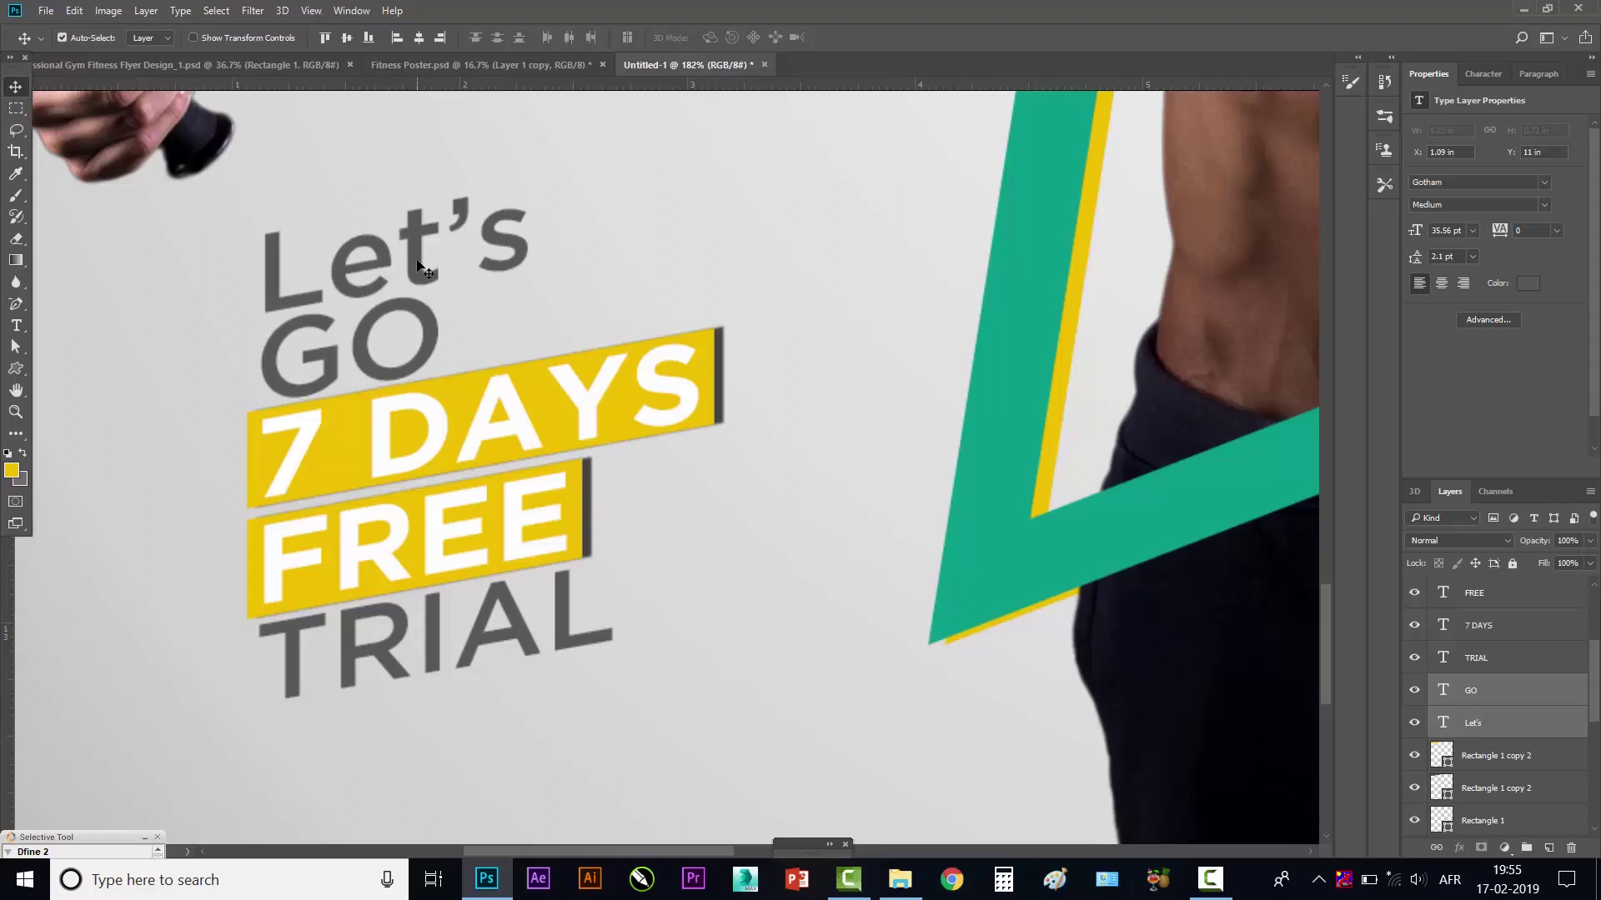
scroll(629, 416, "down", 5, "alt")
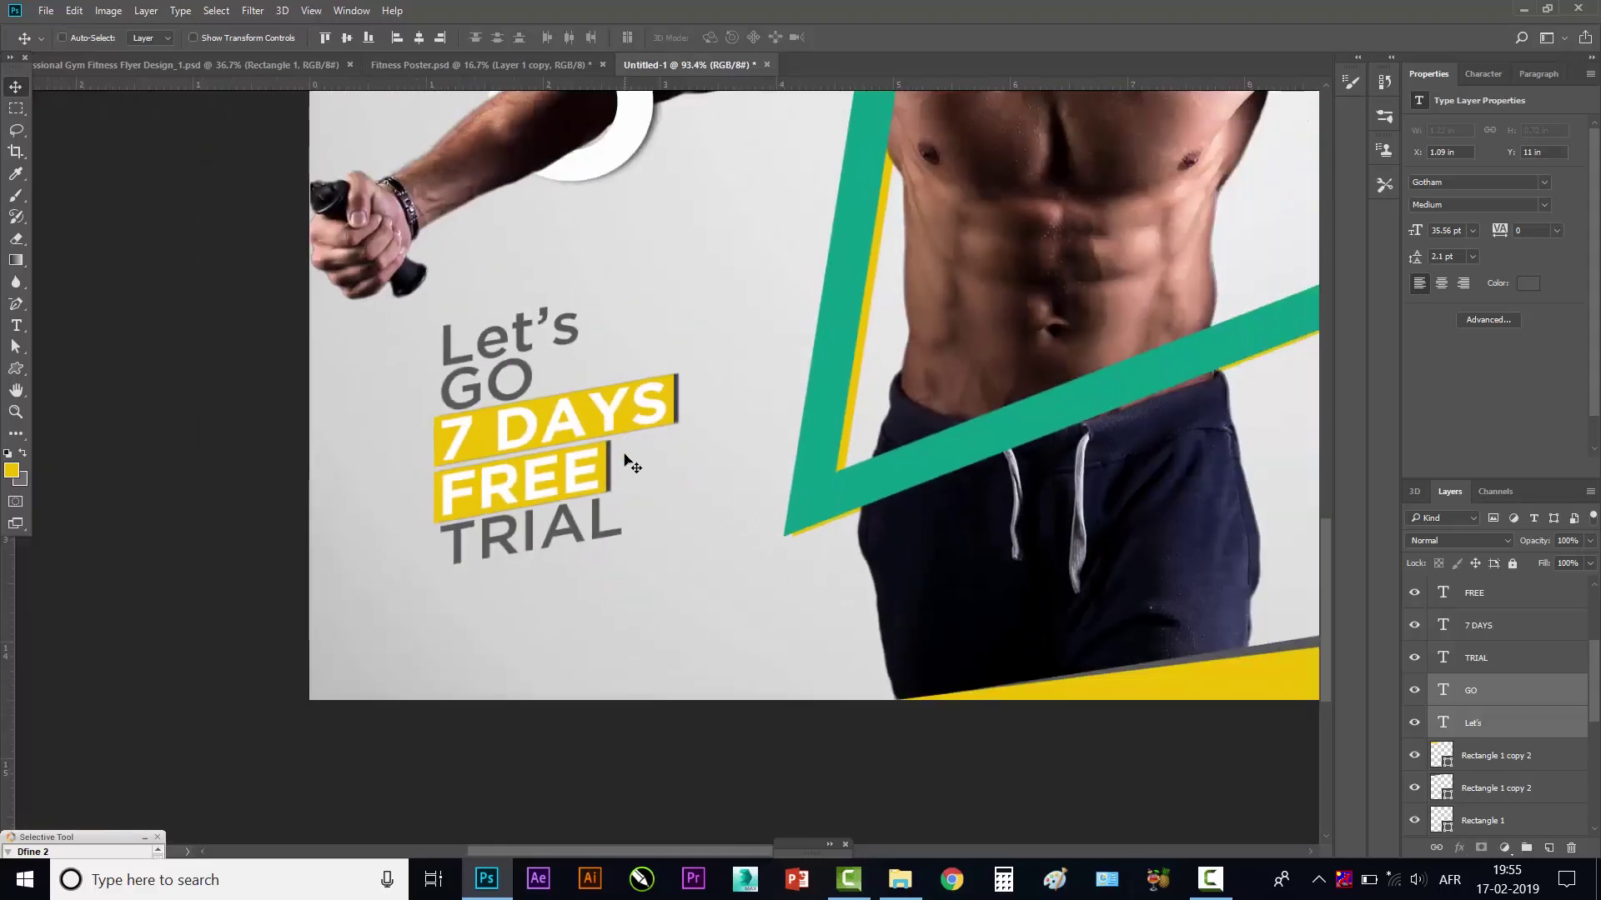
scroll(630, 469, "up", 3, "alt")
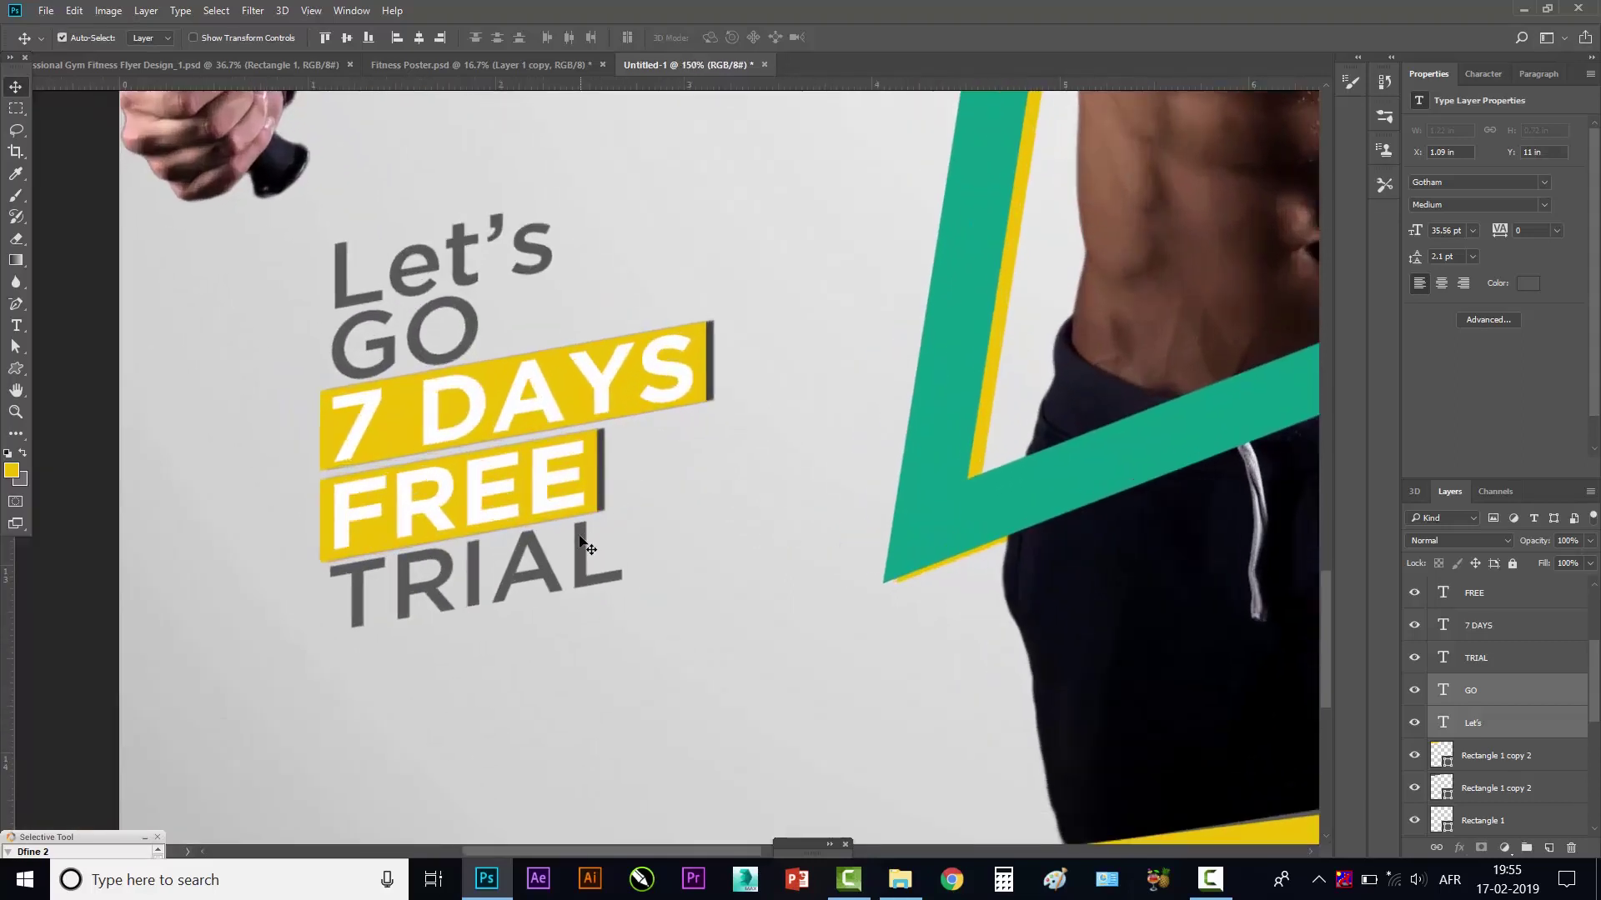
- Select TRIAL and FREE together, undoing an accidental move of the FREE bar
left_click(581, 540)
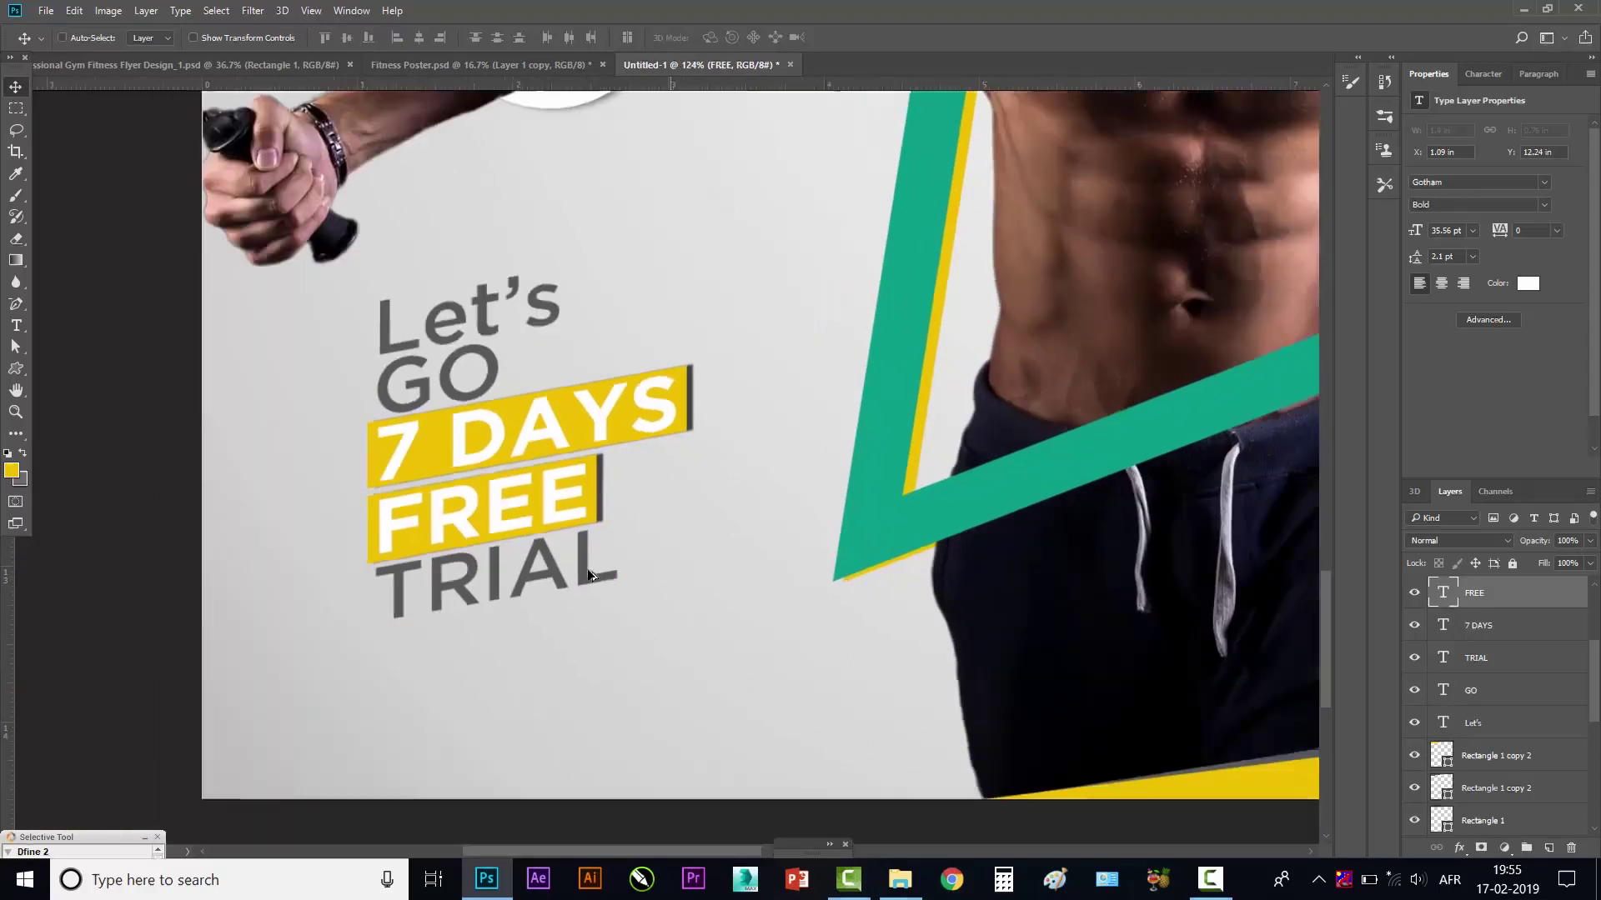
scroll(587, 548, "down", 2)
left_click(200, 525)
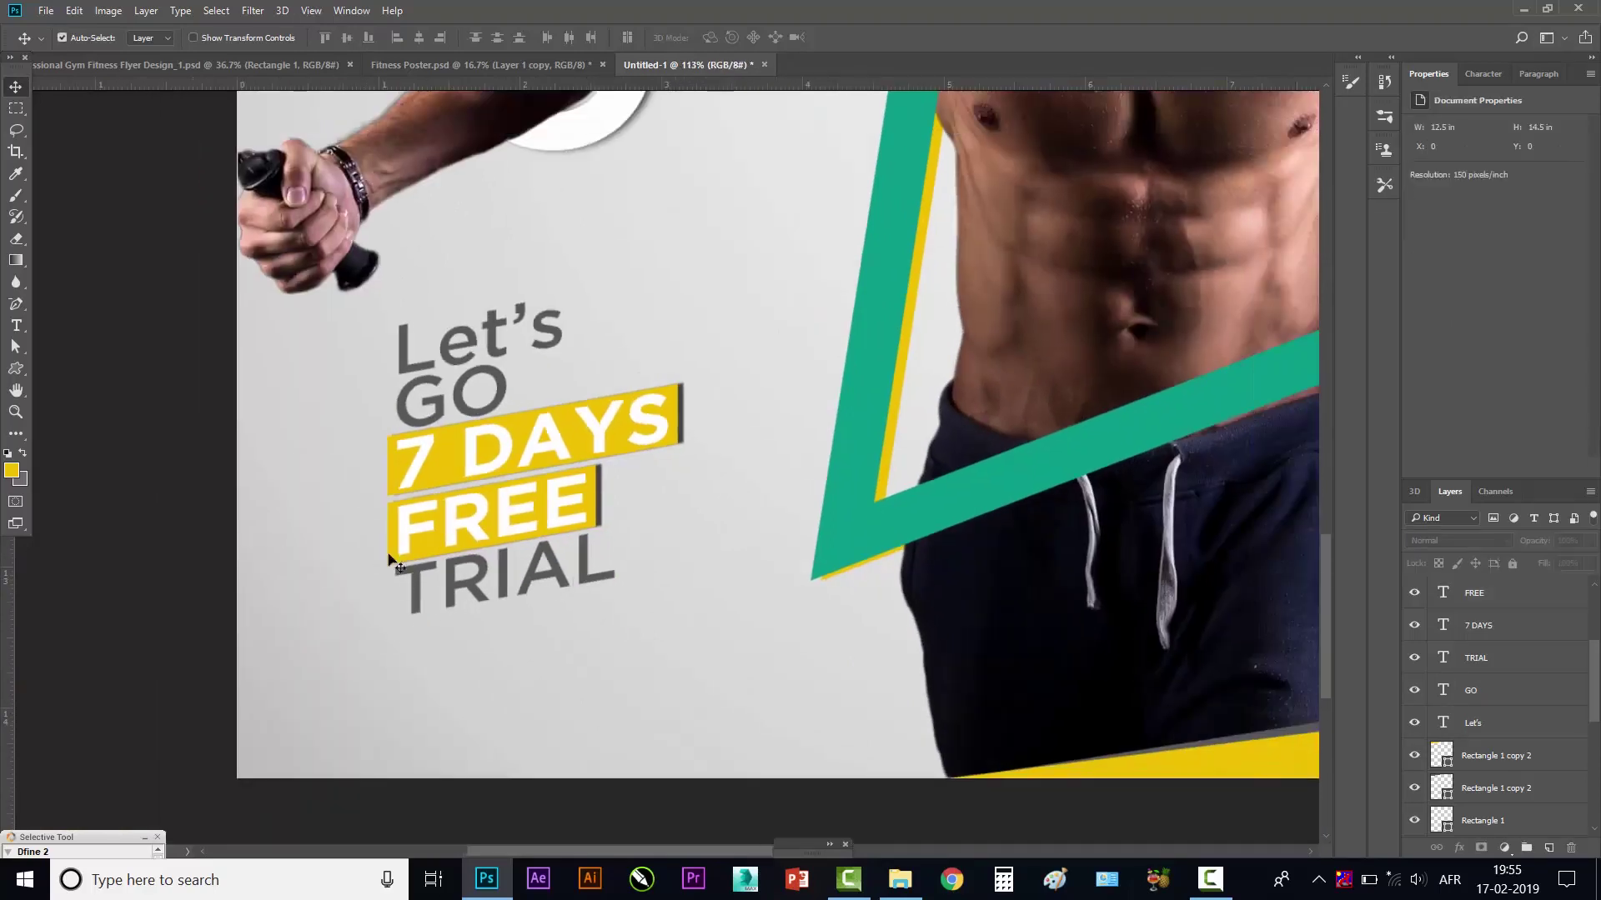
left_click(504, 581)
left_click(586, 509, "shift")
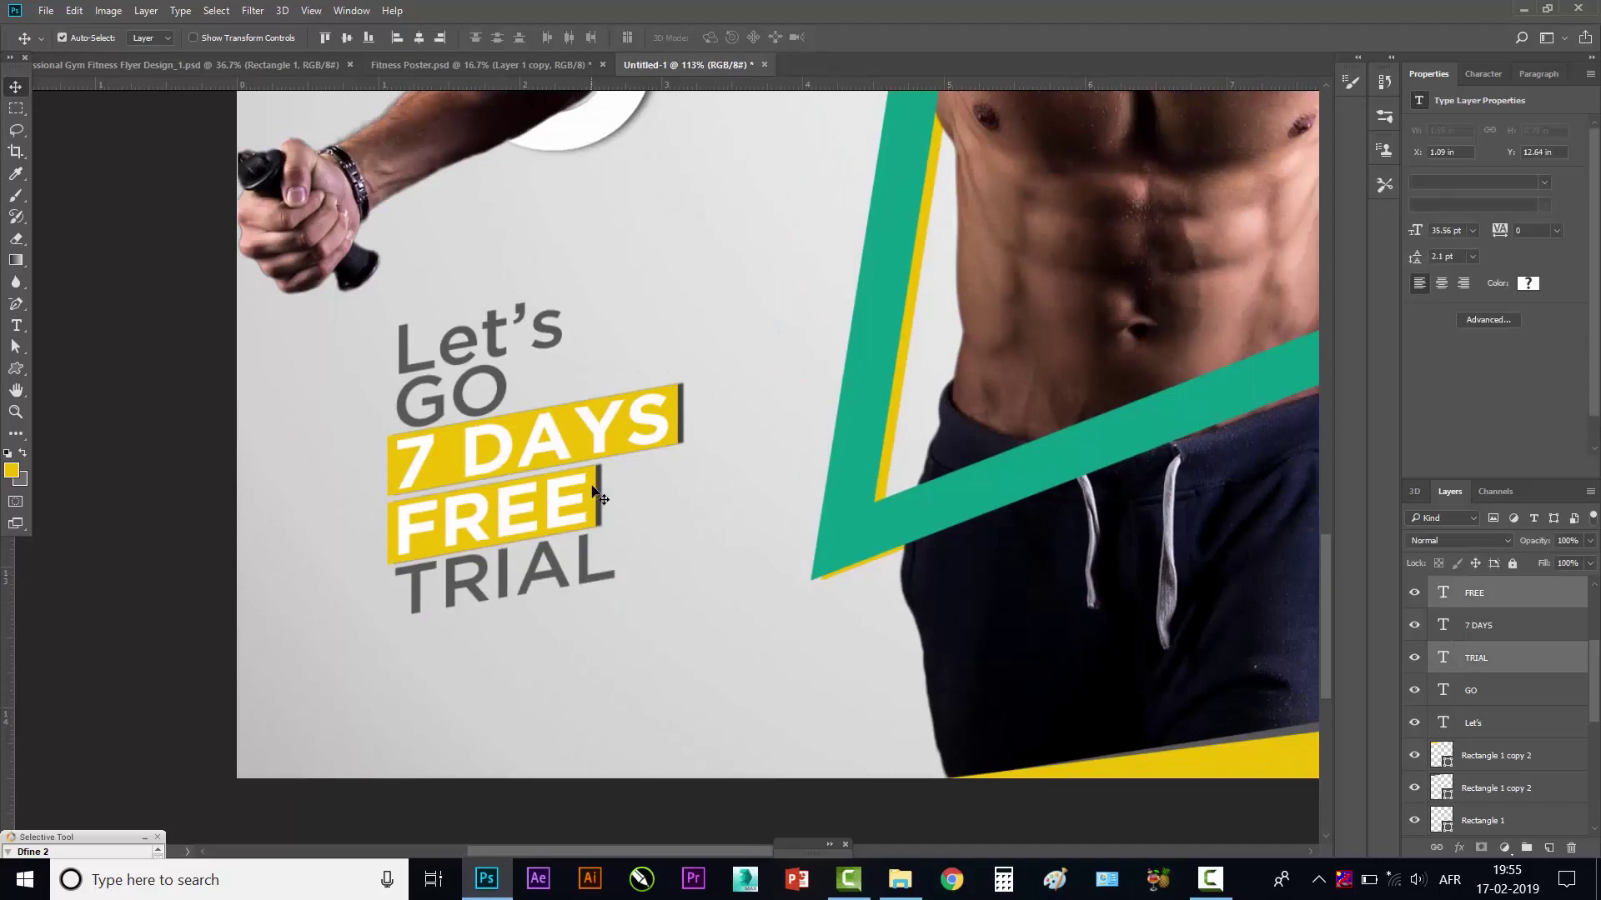
left_click_drag(590, 420, 589, 419)
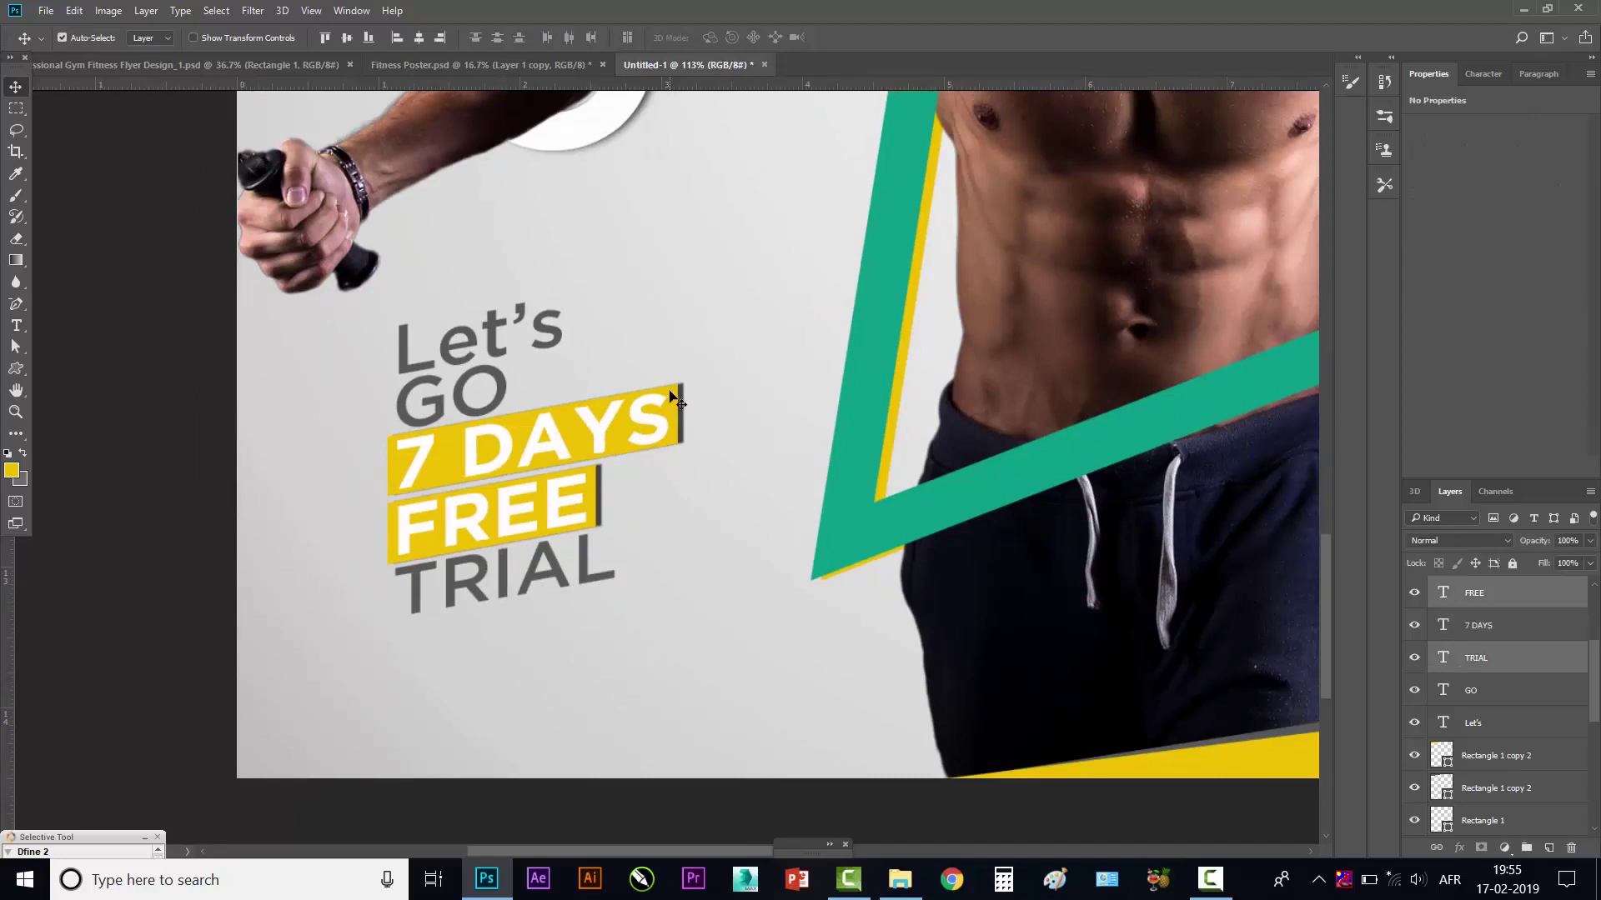
left_click(557, 440, "shift")
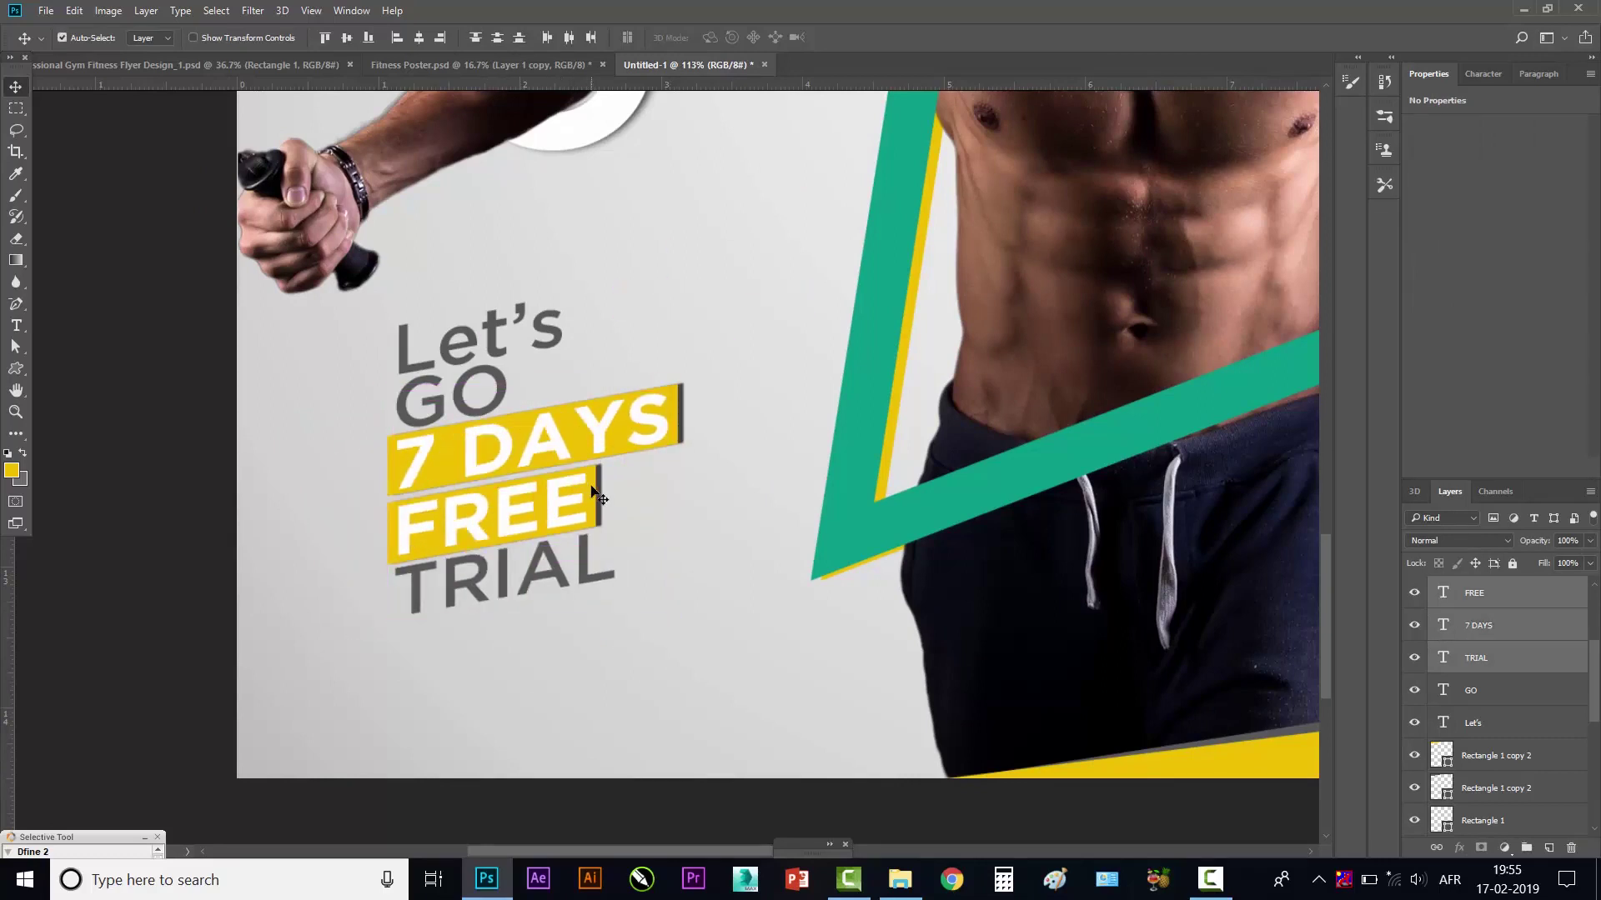
left_click(592, 490, "shift")
left_click_drag(590, 514, 592, 587)
key("ctrl+z")
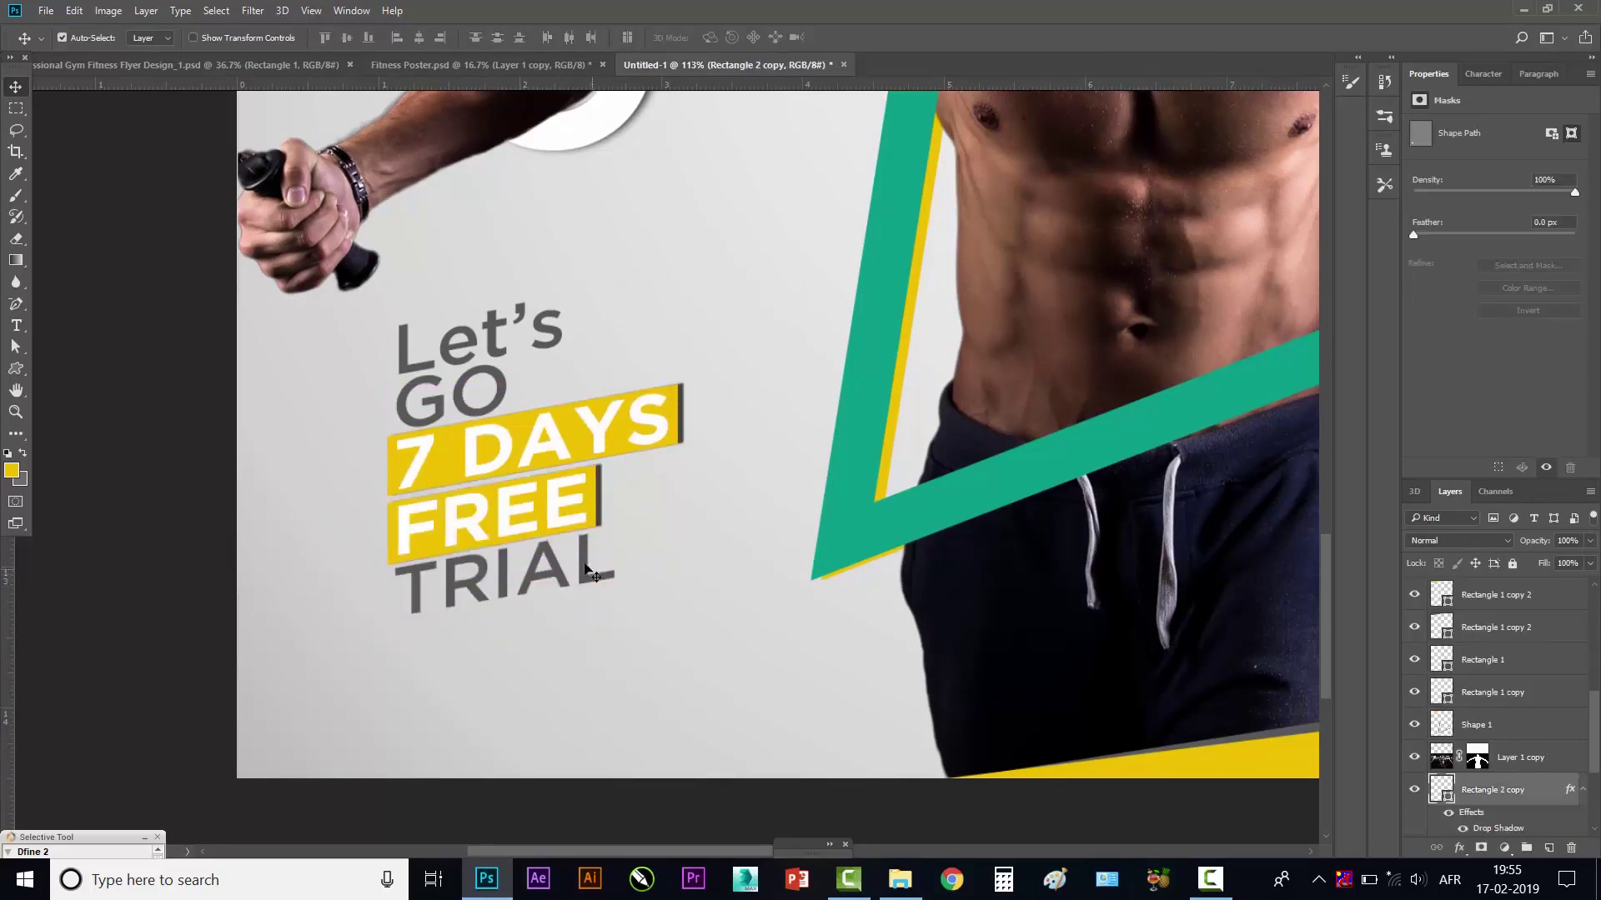
- Select all five headline lines together, undoing accidental shifts along the way
left_click(544, 585)
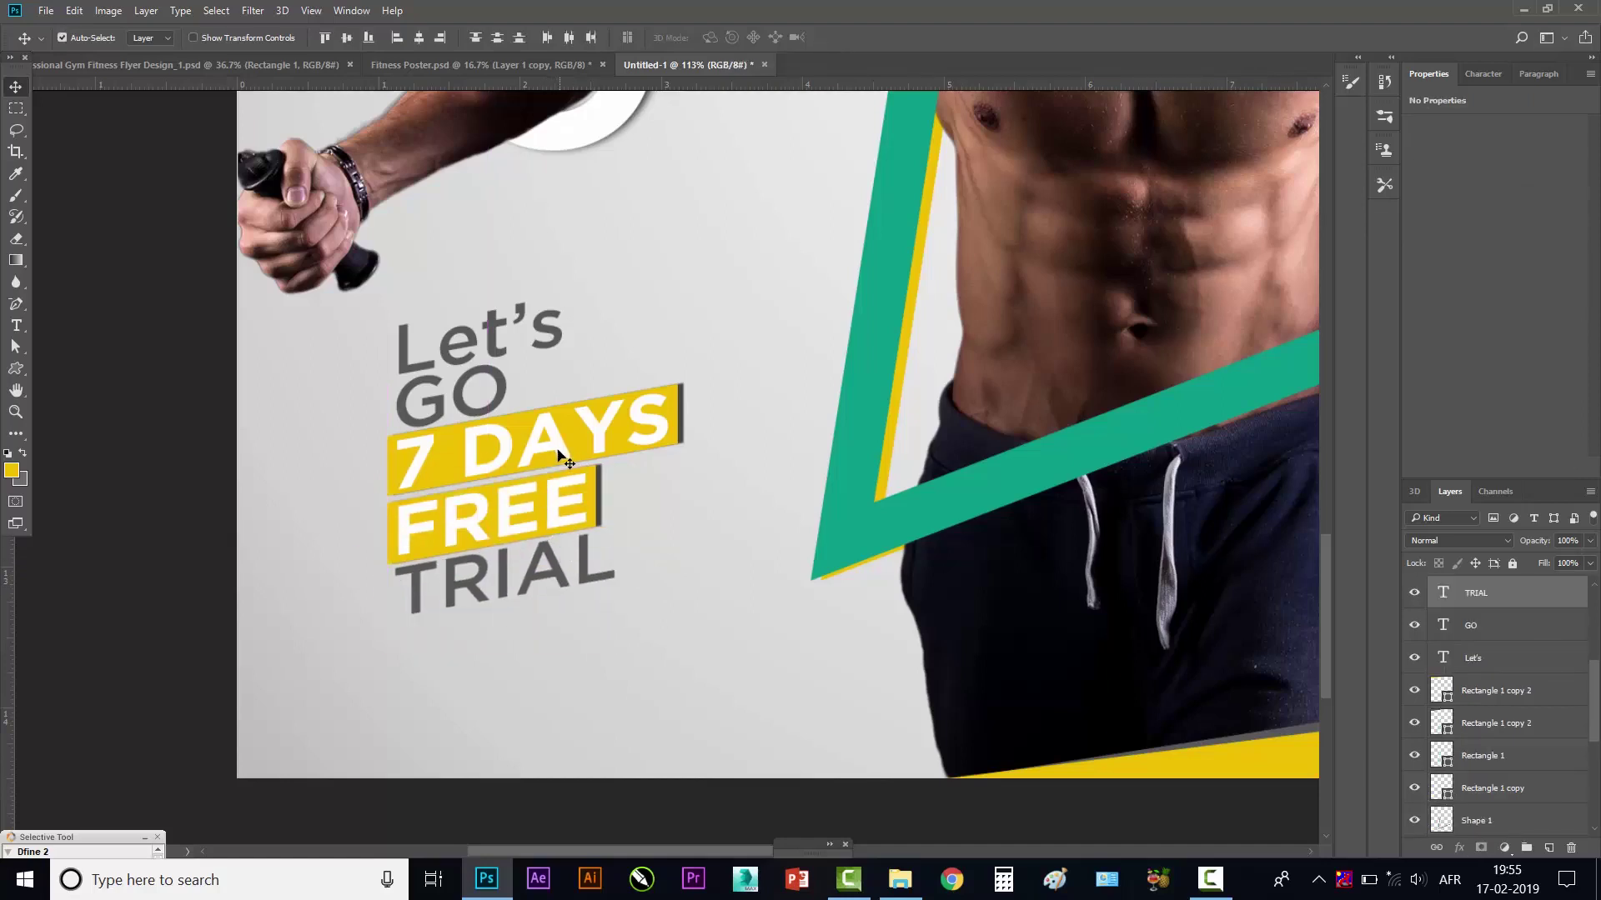
left_click_drag(558, 454, 408, 469)
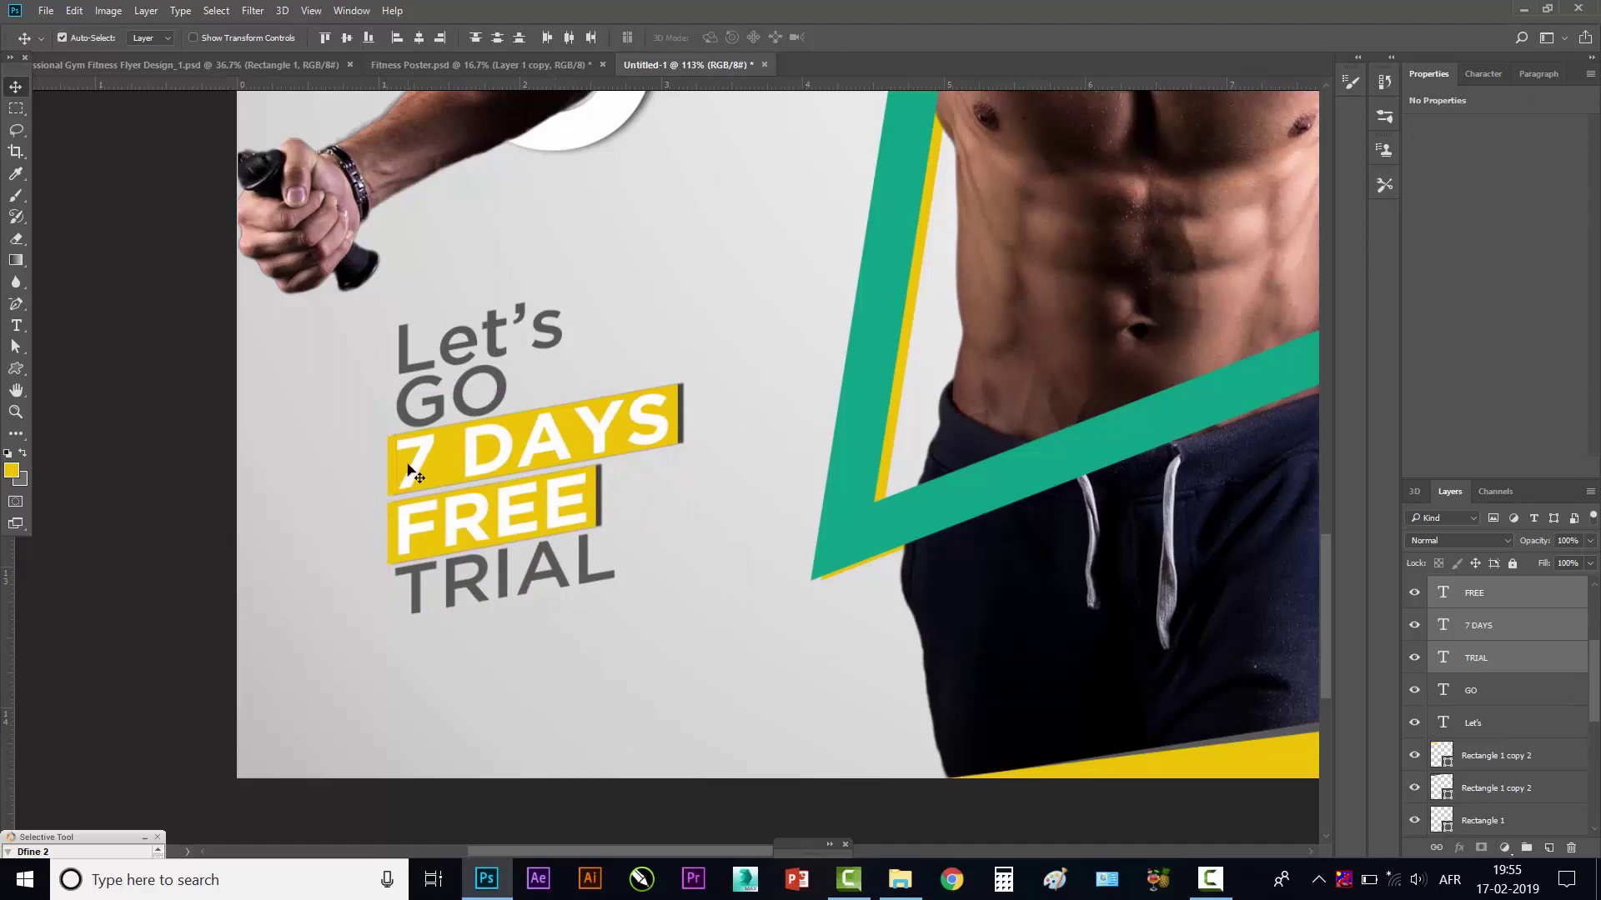
left_click_drag(446, 460, 497, 460)
key("ctrl+z")
mouse_move(450, 360)
left_mouse_down()
mouse_move(500, 392)
mouse_move(537, 381)
left_mouse_up()
key("ctrl+z")
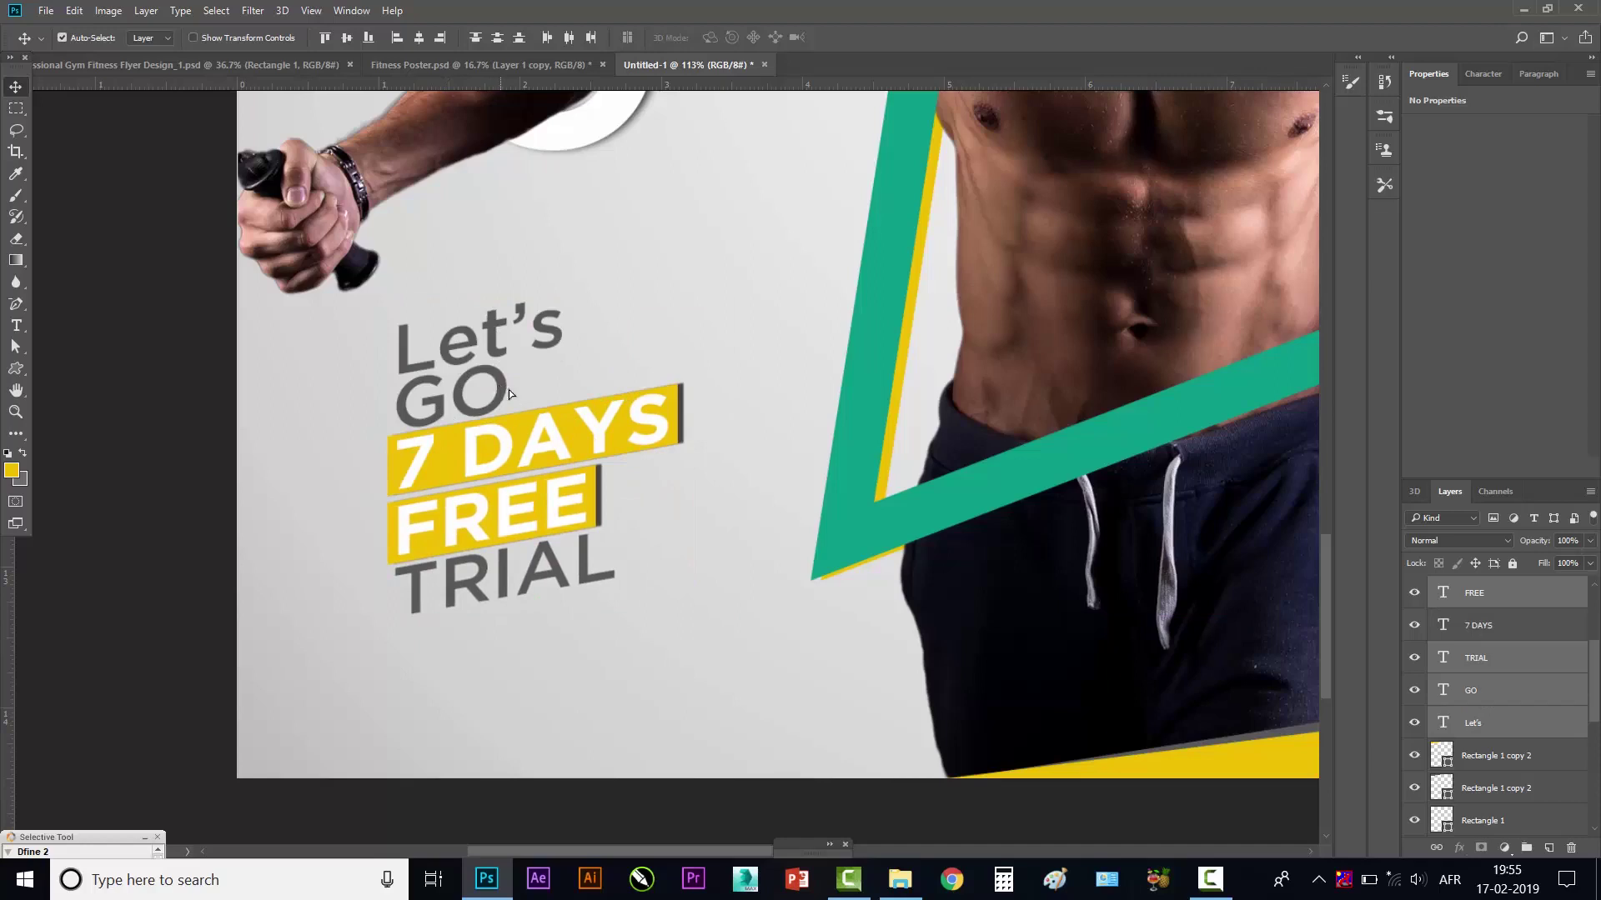
key("ctrl+z")
left_click(430, 448, "shift")
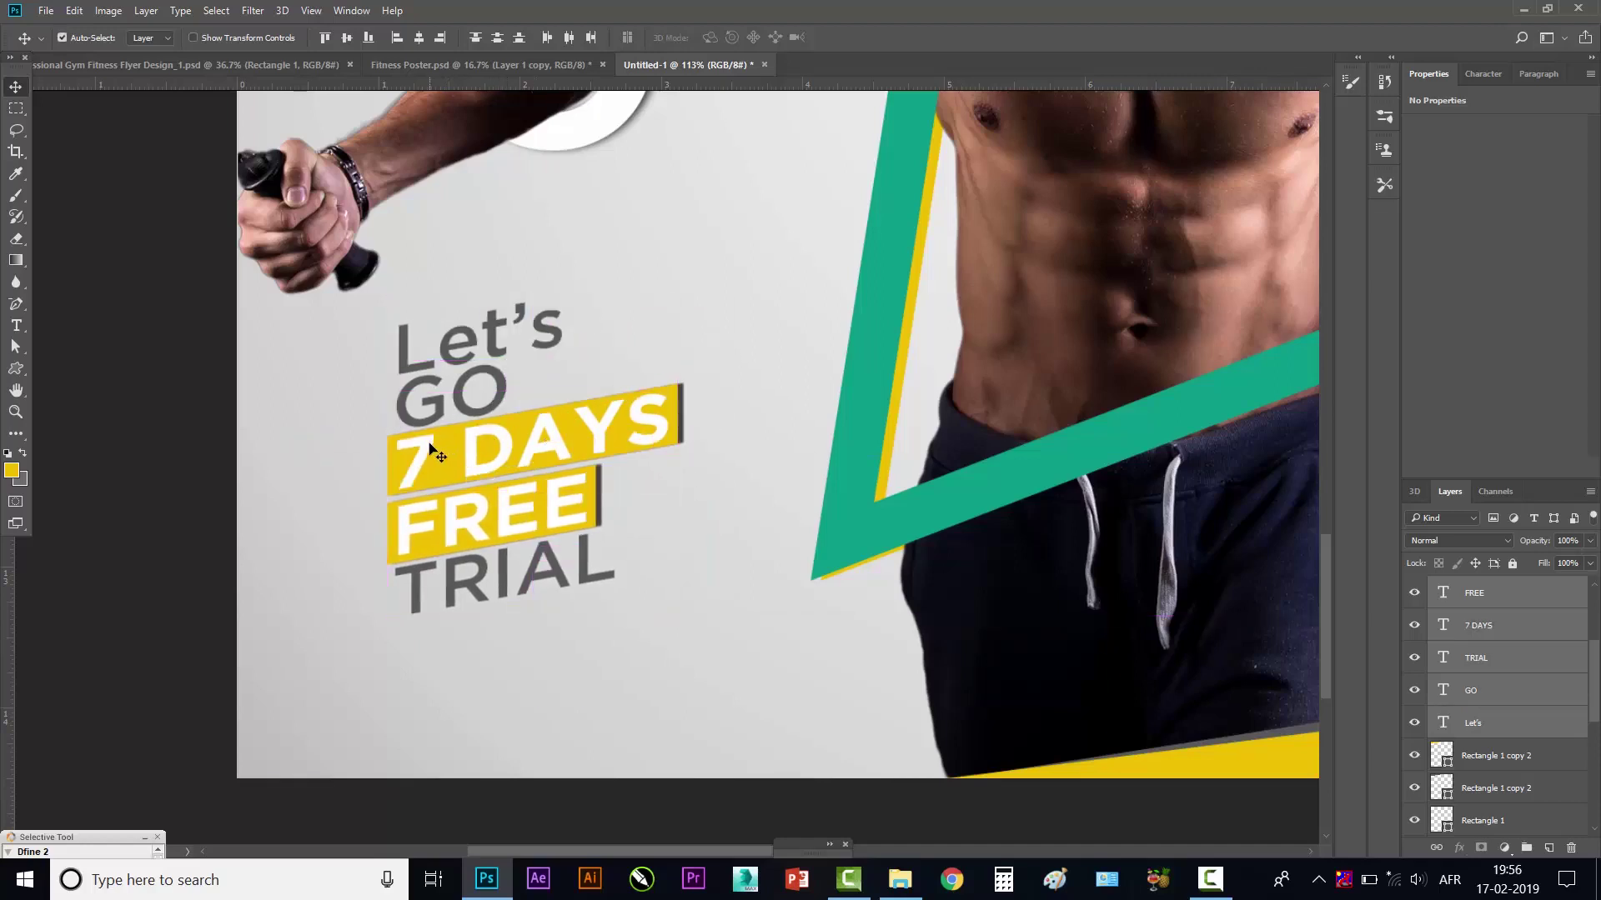
left_click_drag(430, 454, 506, 455)
key("ctrl+z")
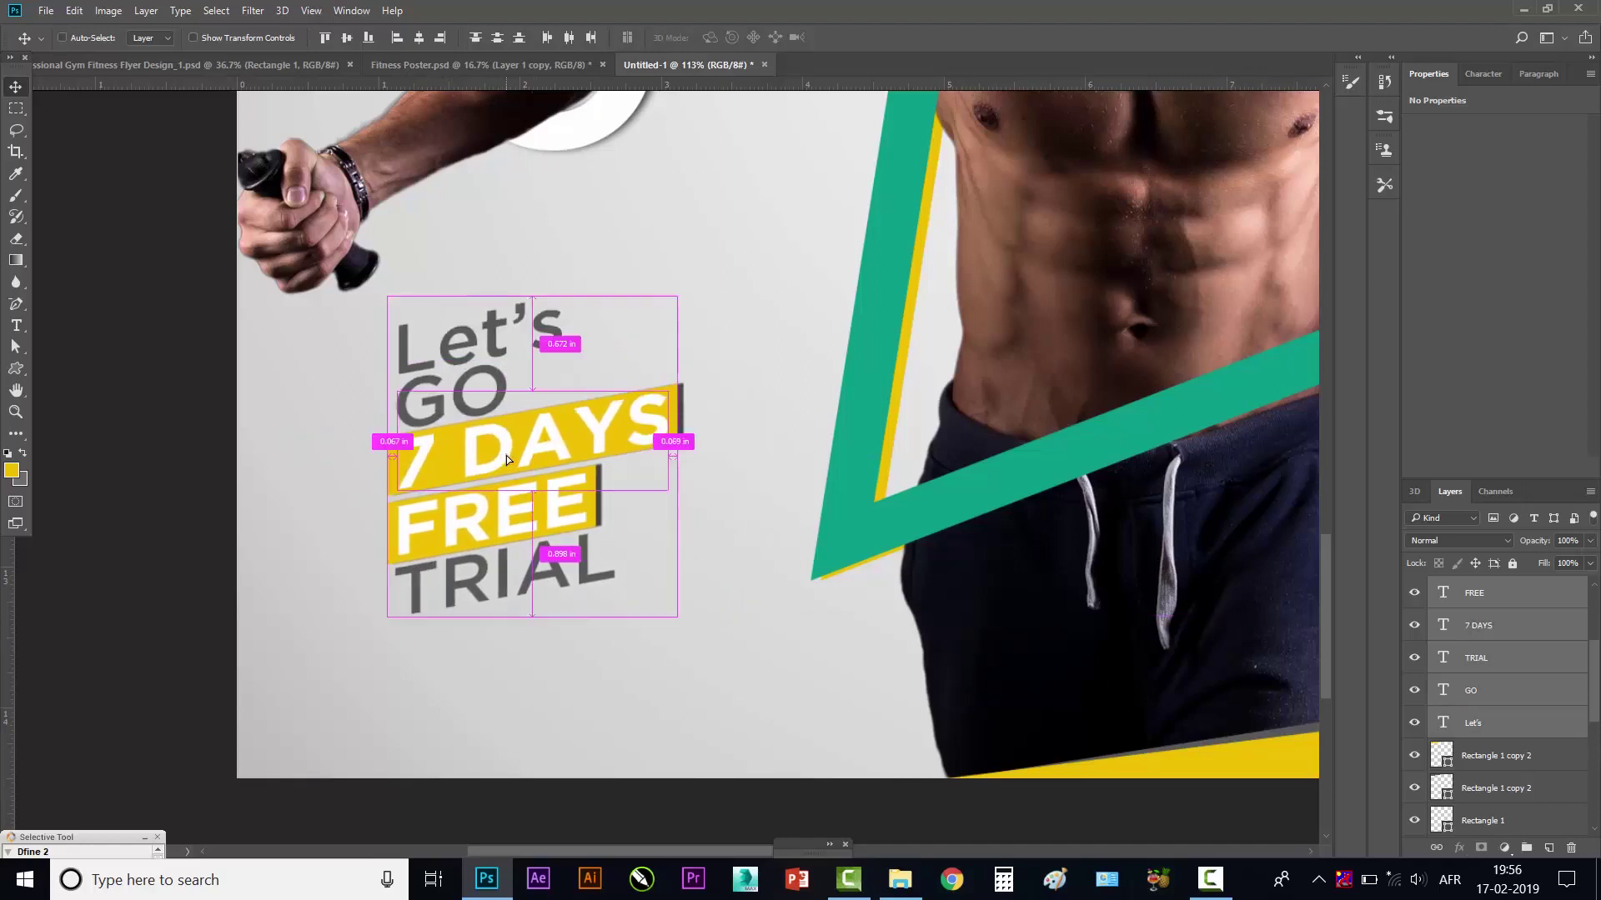
- Convert the five text lines into one smart object and move it slightly right and down
right_click(1476, 594)
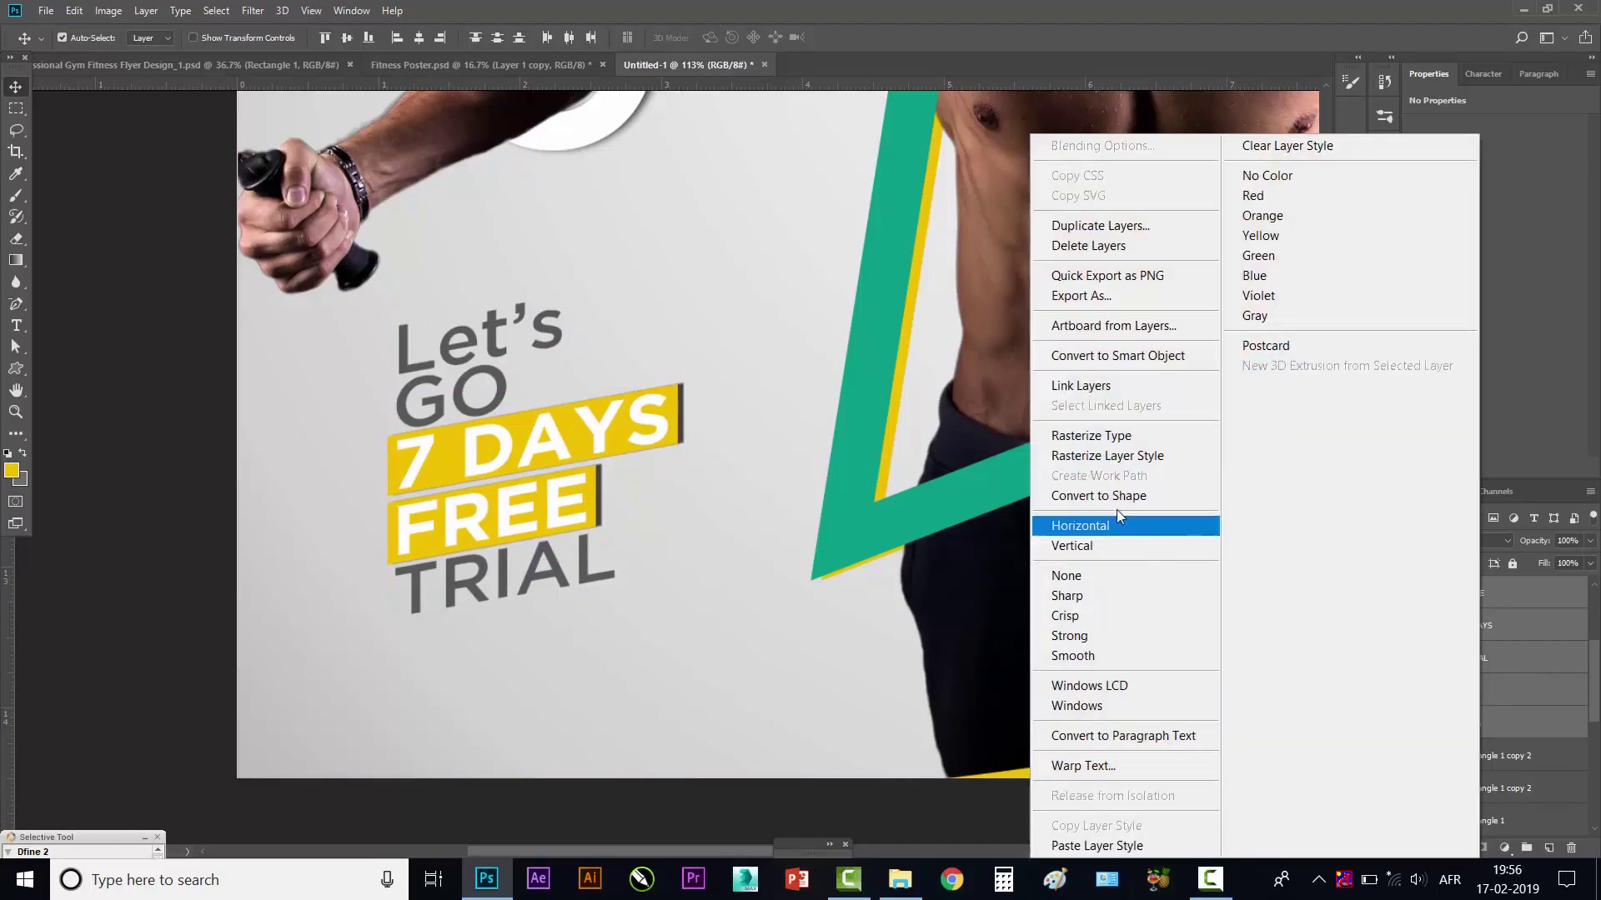
left_click(1093, 362)
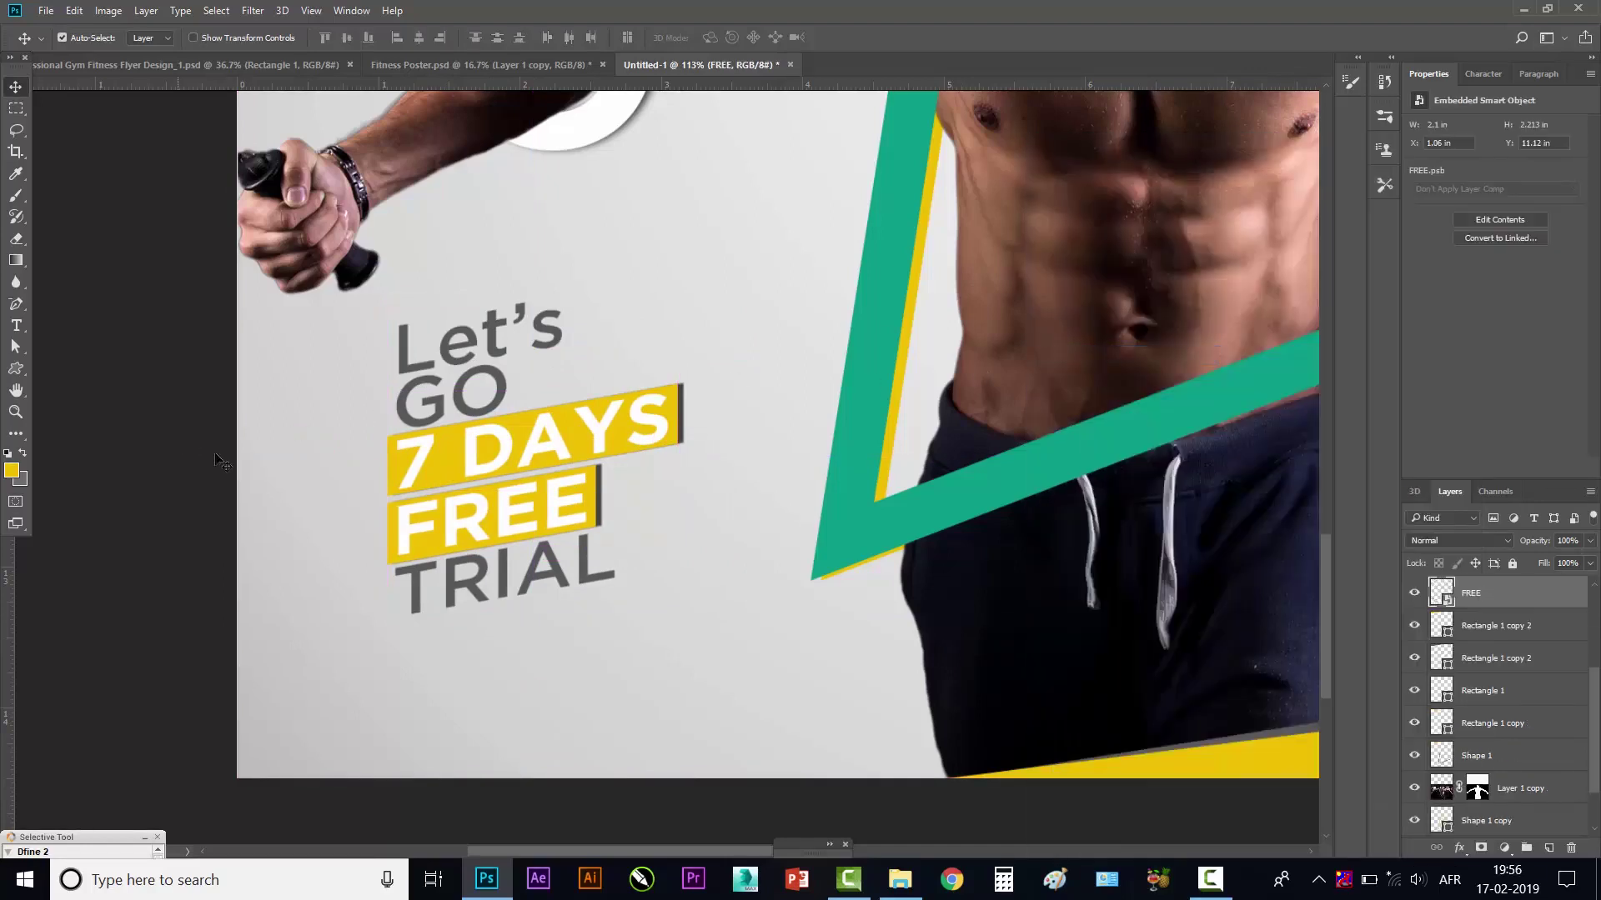
left_click_drag(494, 462, 509, 450)
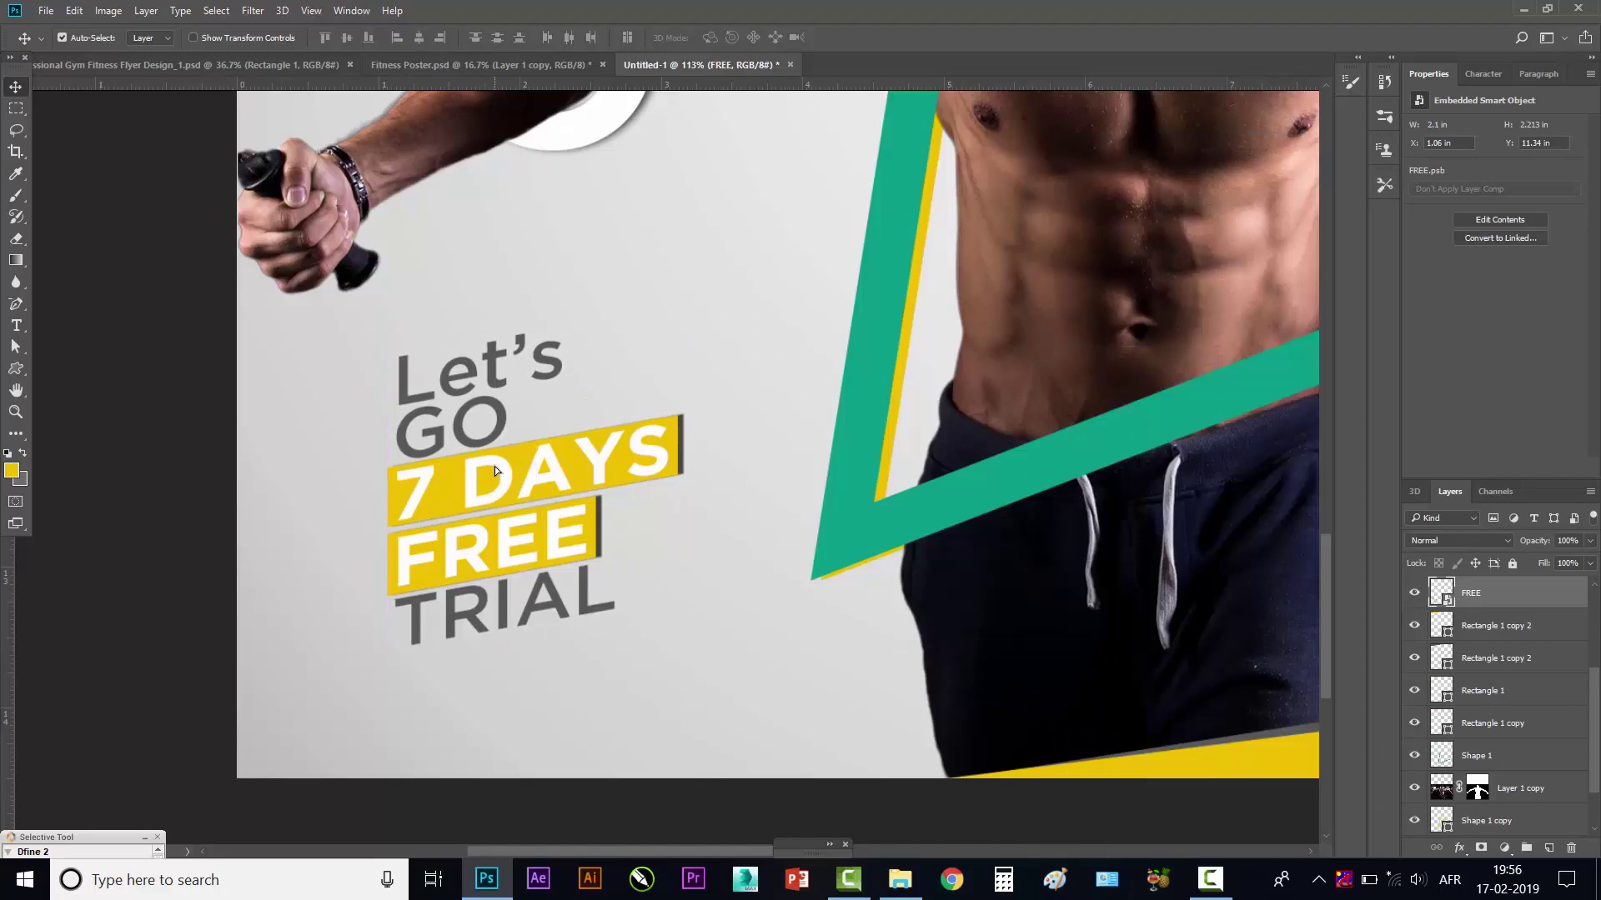
scroll(531, 492, "down", 3)
scroll(539, 484, "down", 3)
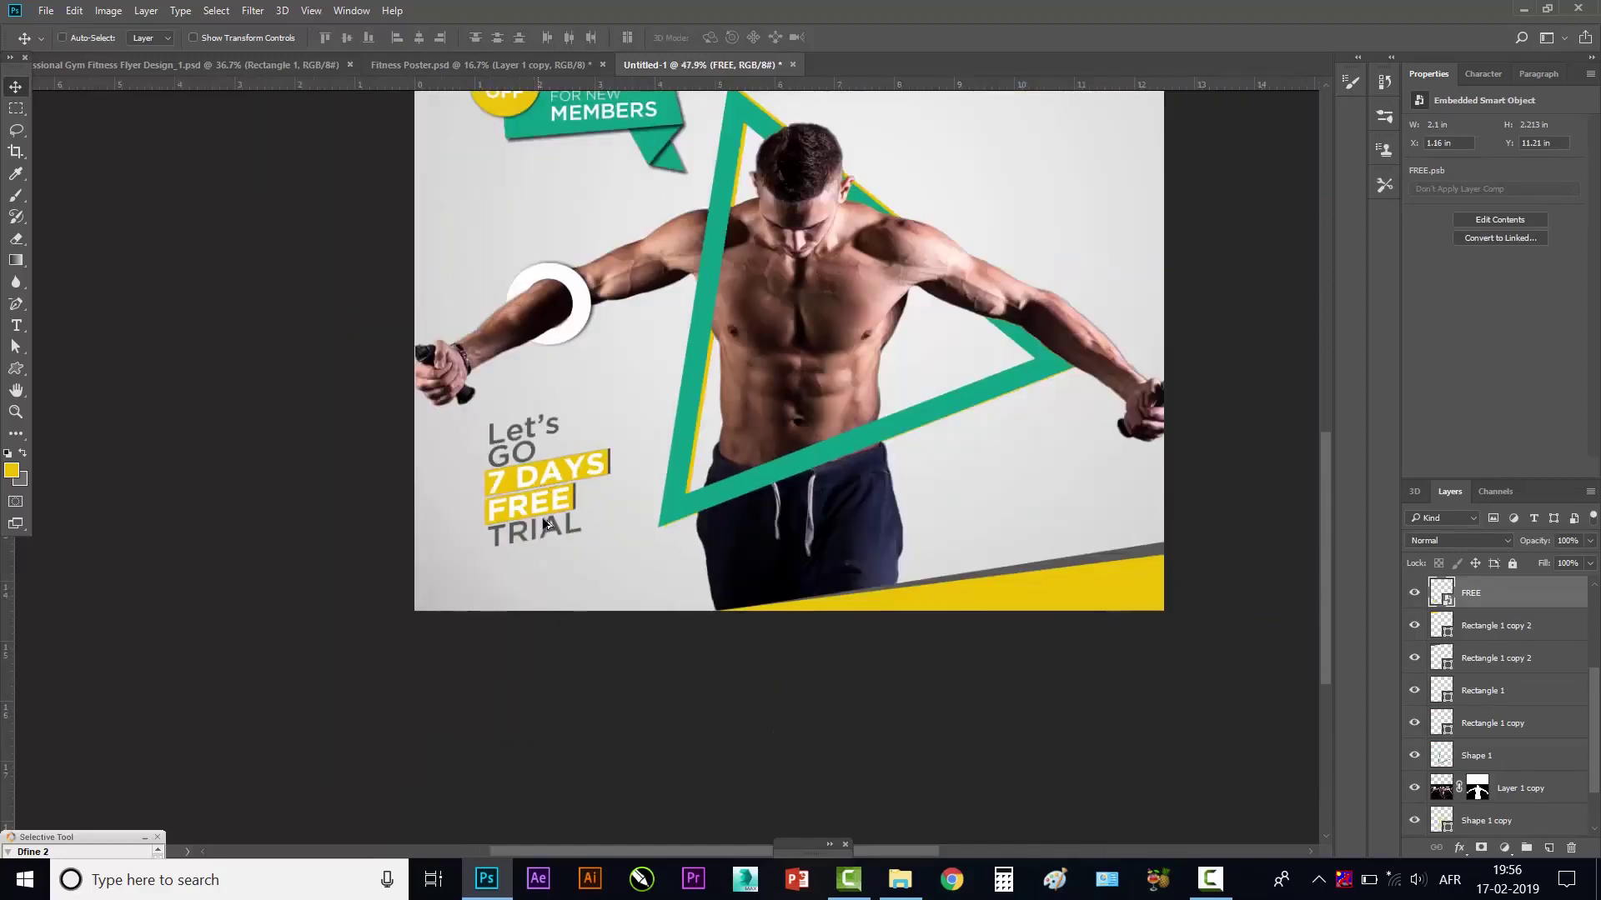
scroll(544, 488, "down", 2)
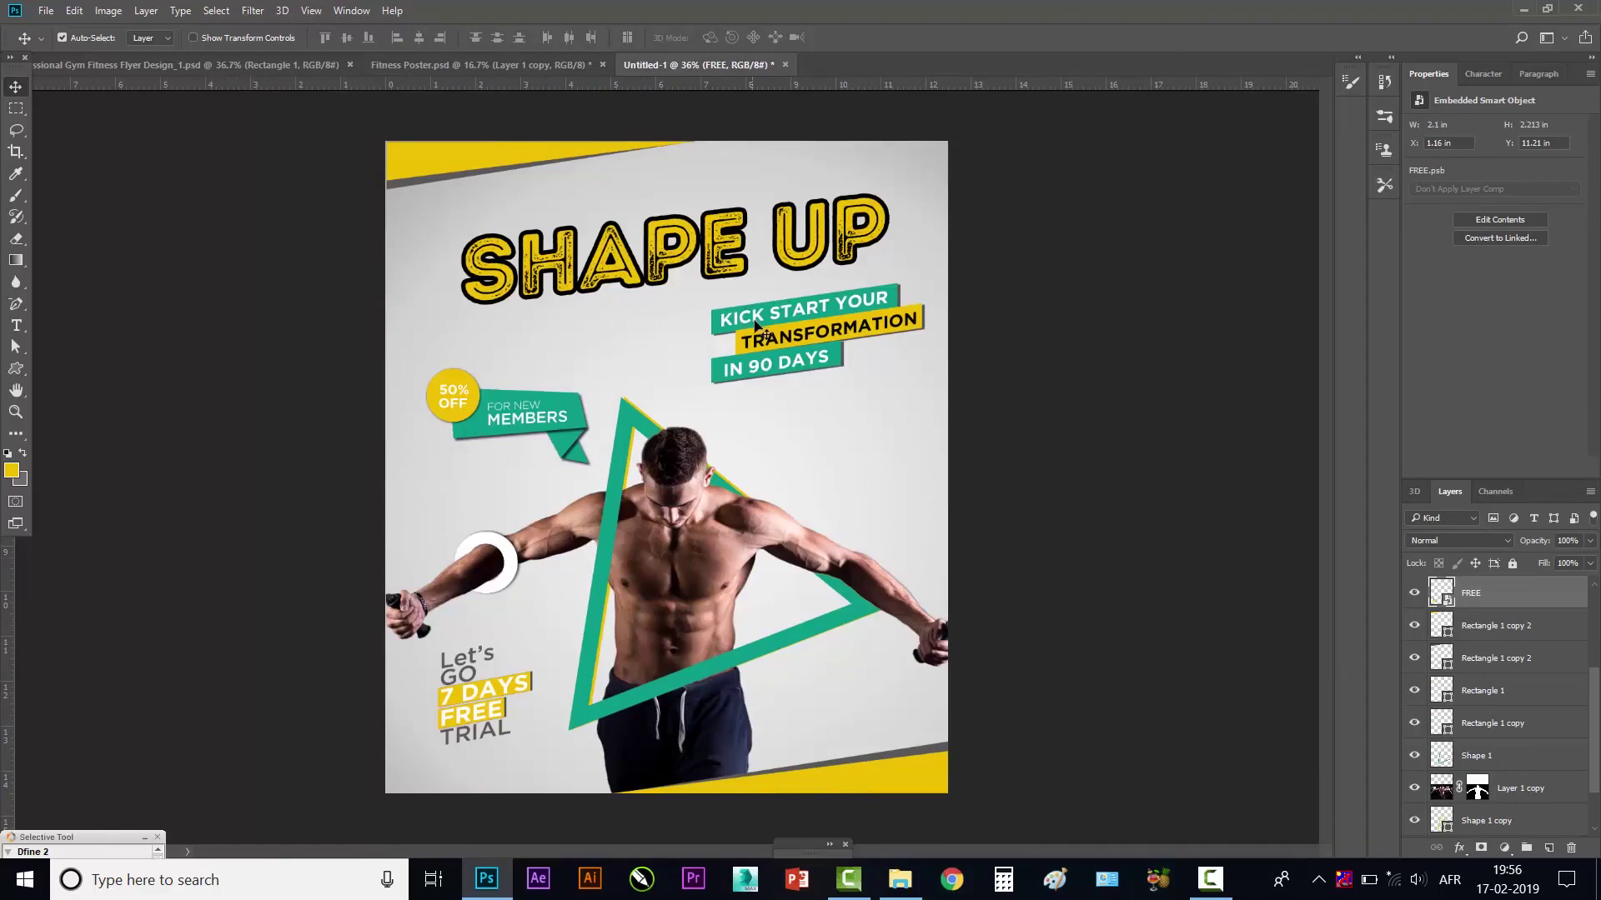
- Try moving the poster background layer sideways, then undo the move
left_click(914, 400)
scroll(914, 400, "up", 2)
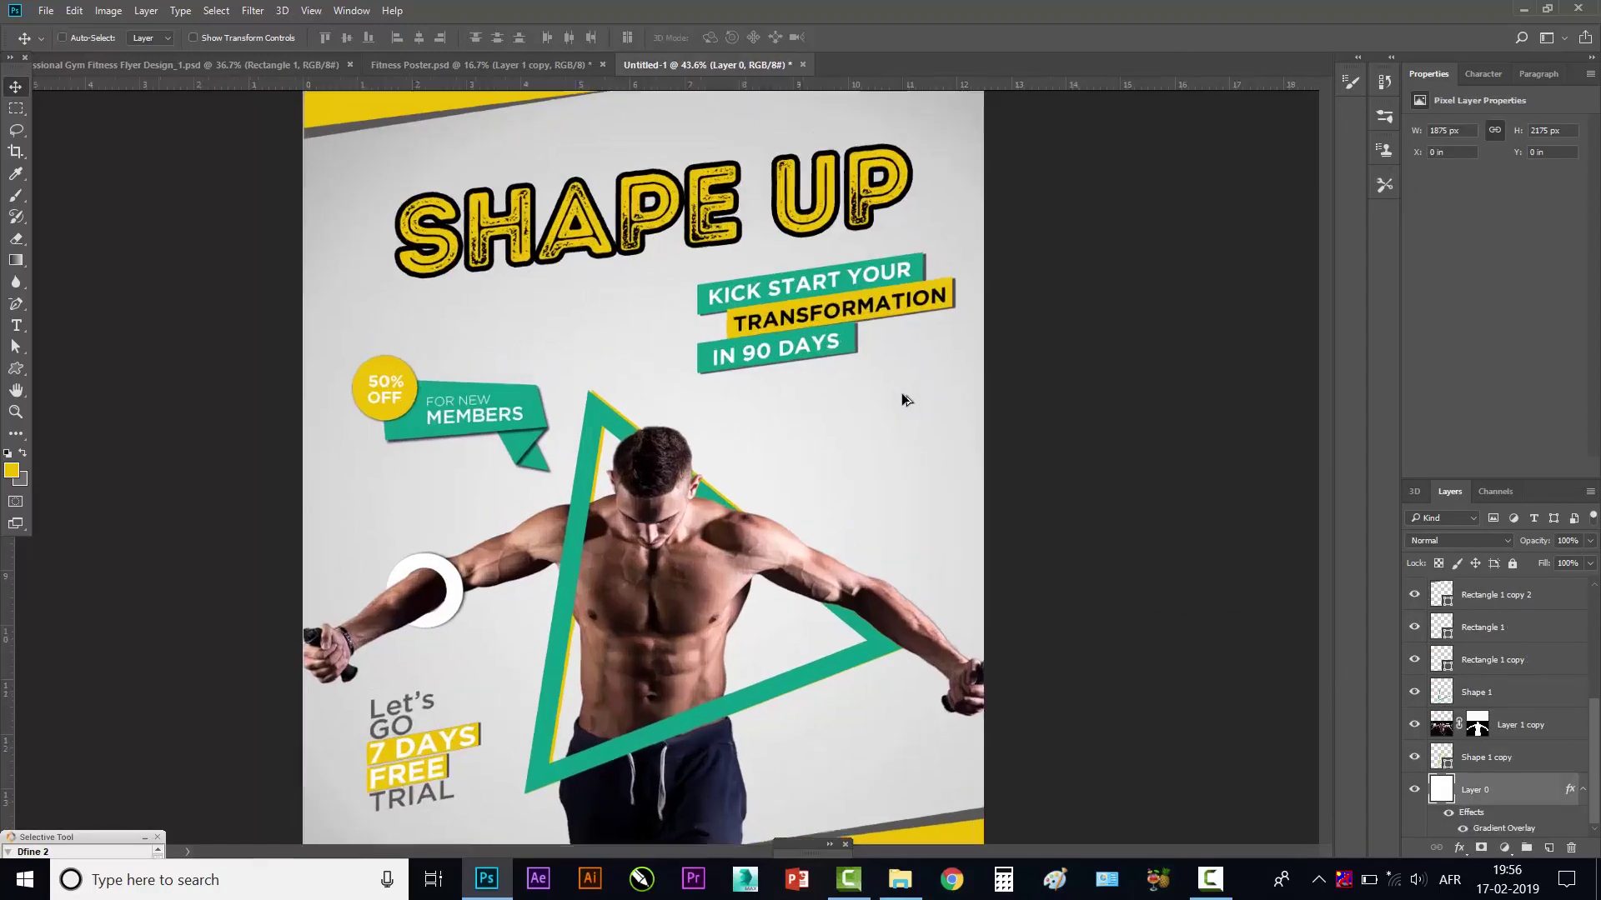
left_click_drag(921, 429, 849, 457)
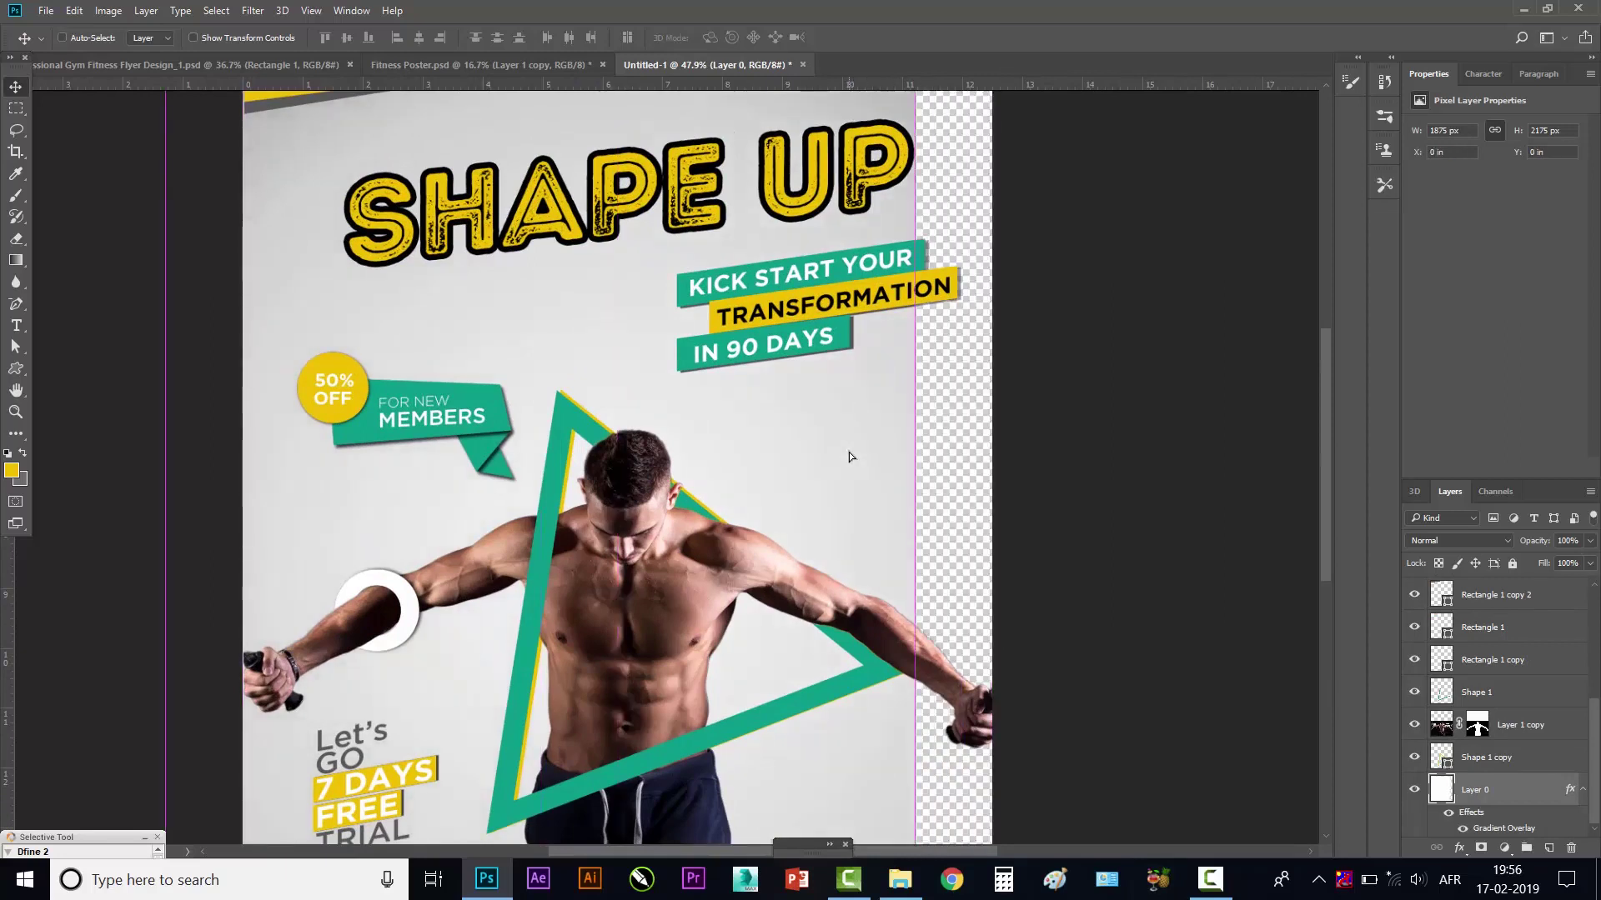
key("ctrl+z")
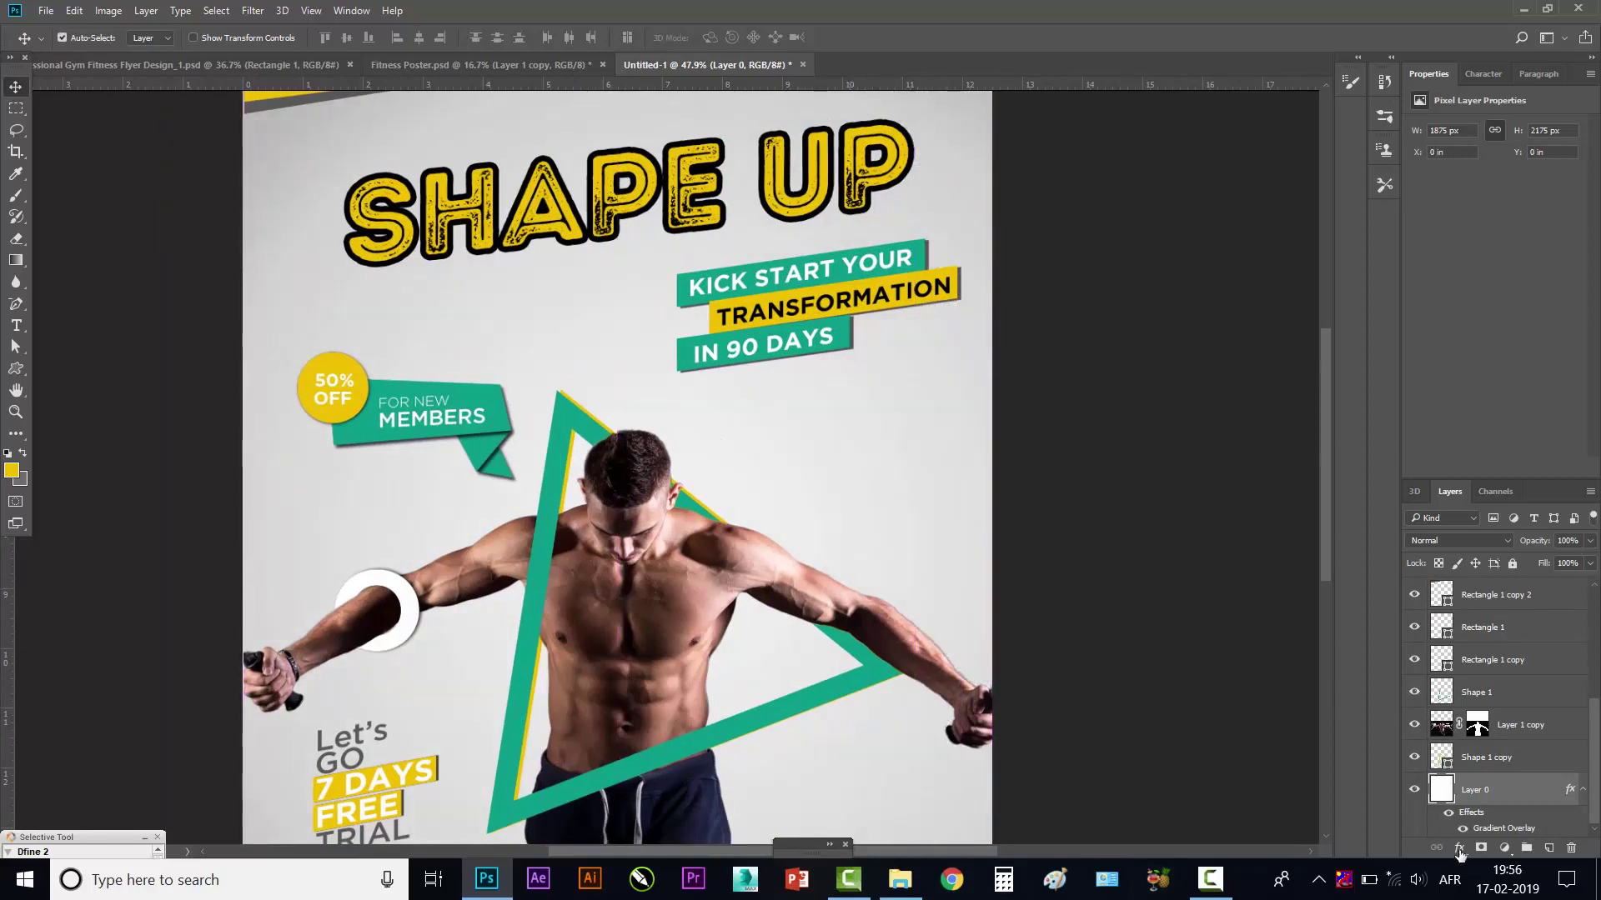
- Add a Pattern Overlay to Layer 0 using the diagonal-line pattern at 516% scale
left_click(1461, 850)
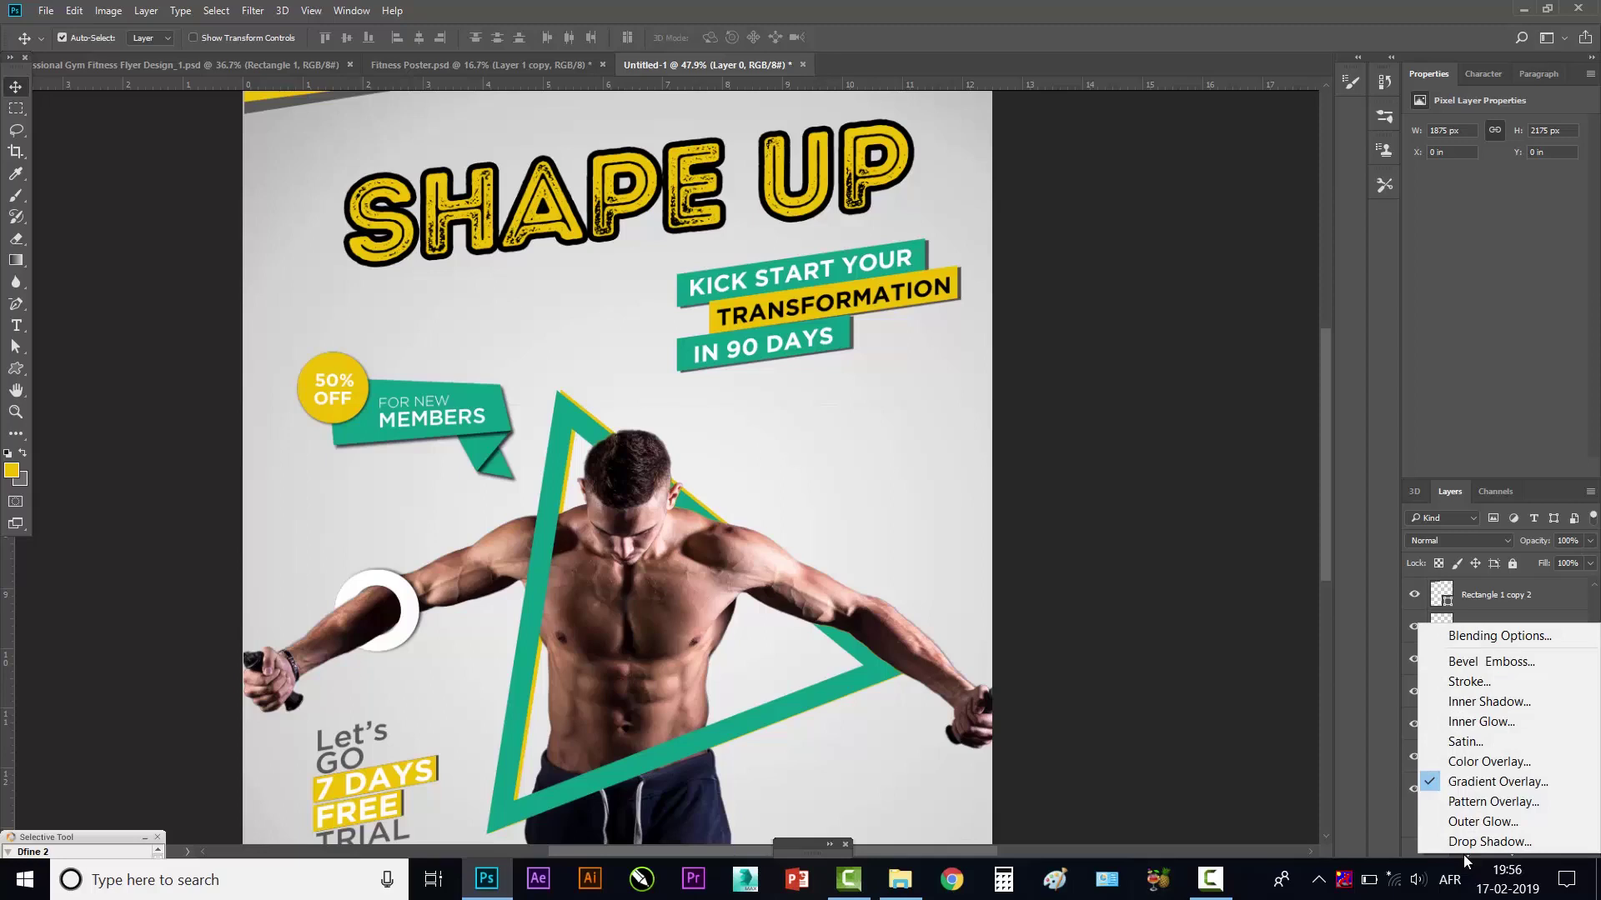
left_click(1467, 802)
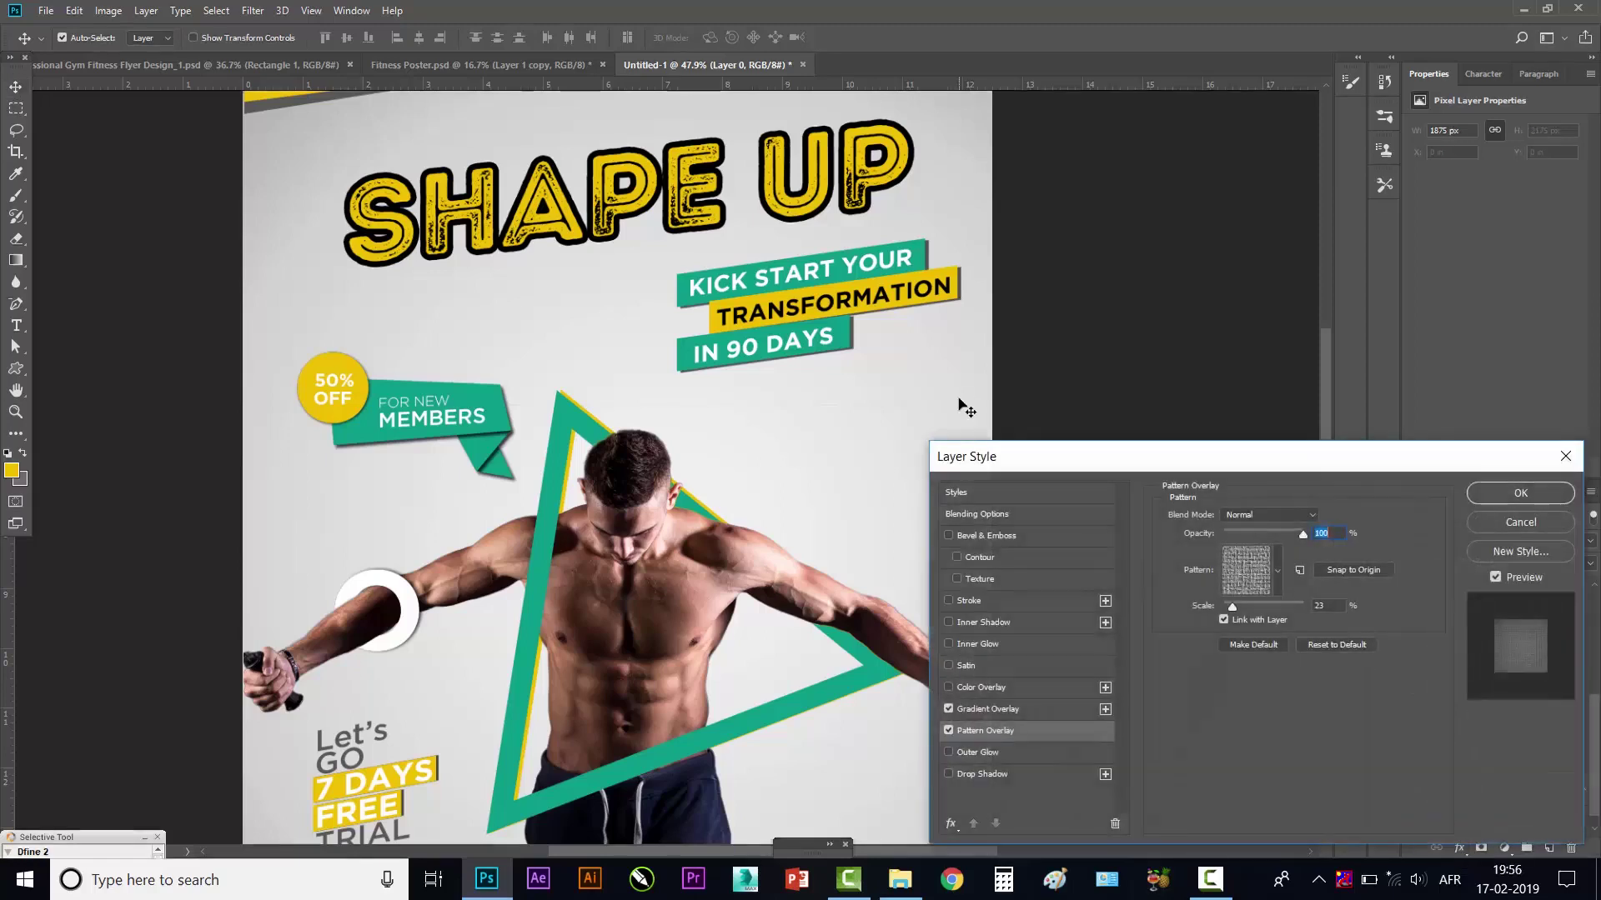
left_click_drag(1125, 467, 1144, 287)
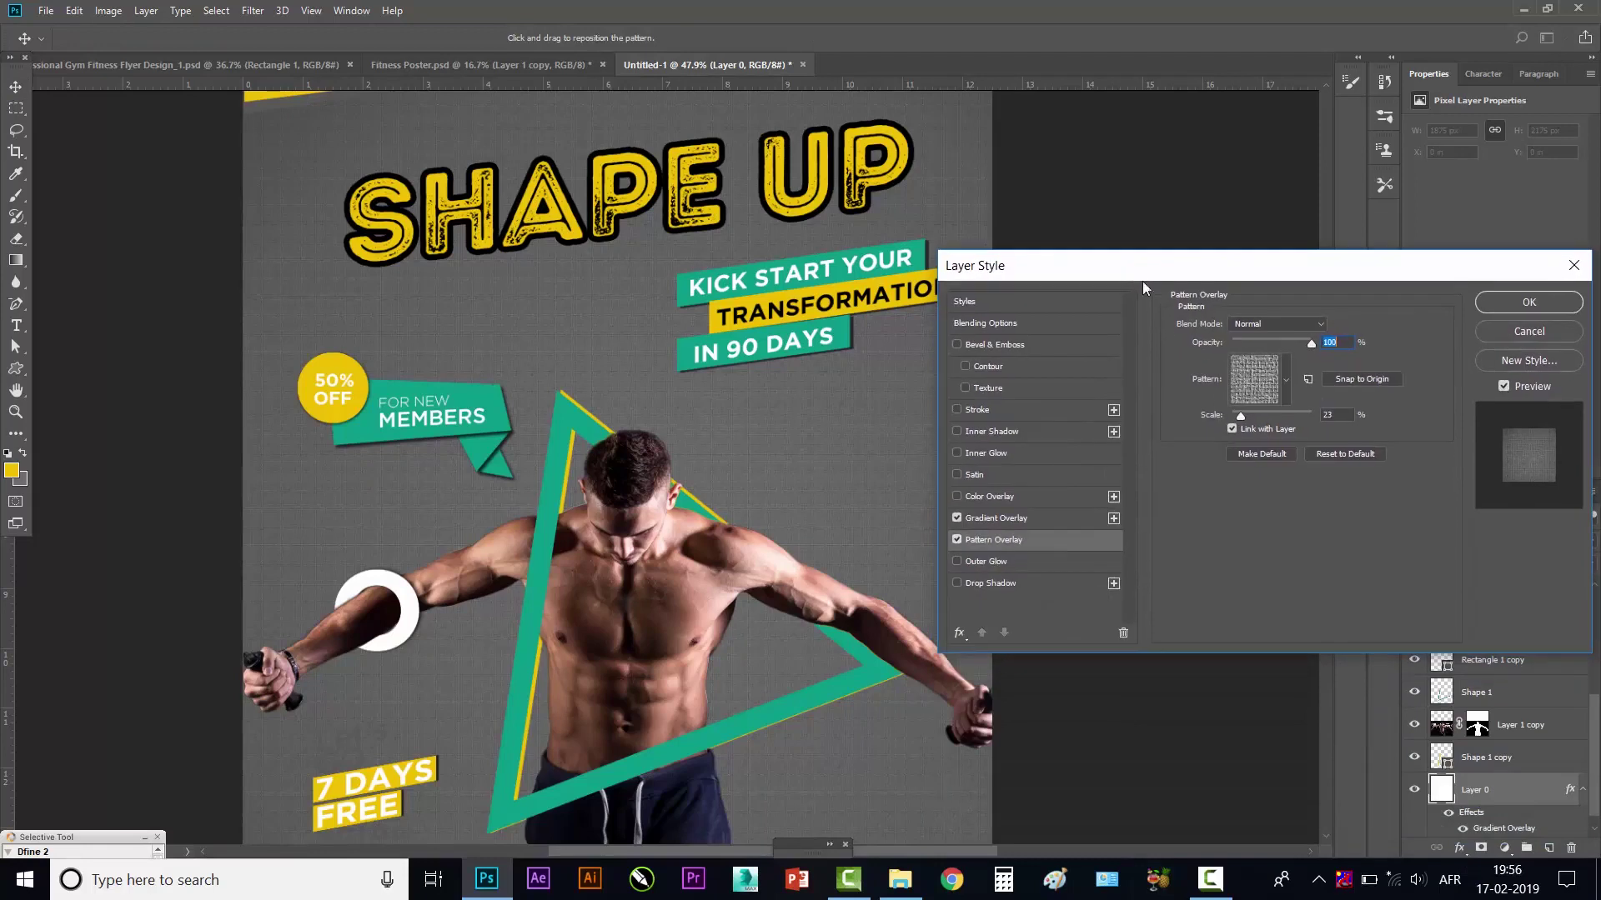
left_click(1287, 378)
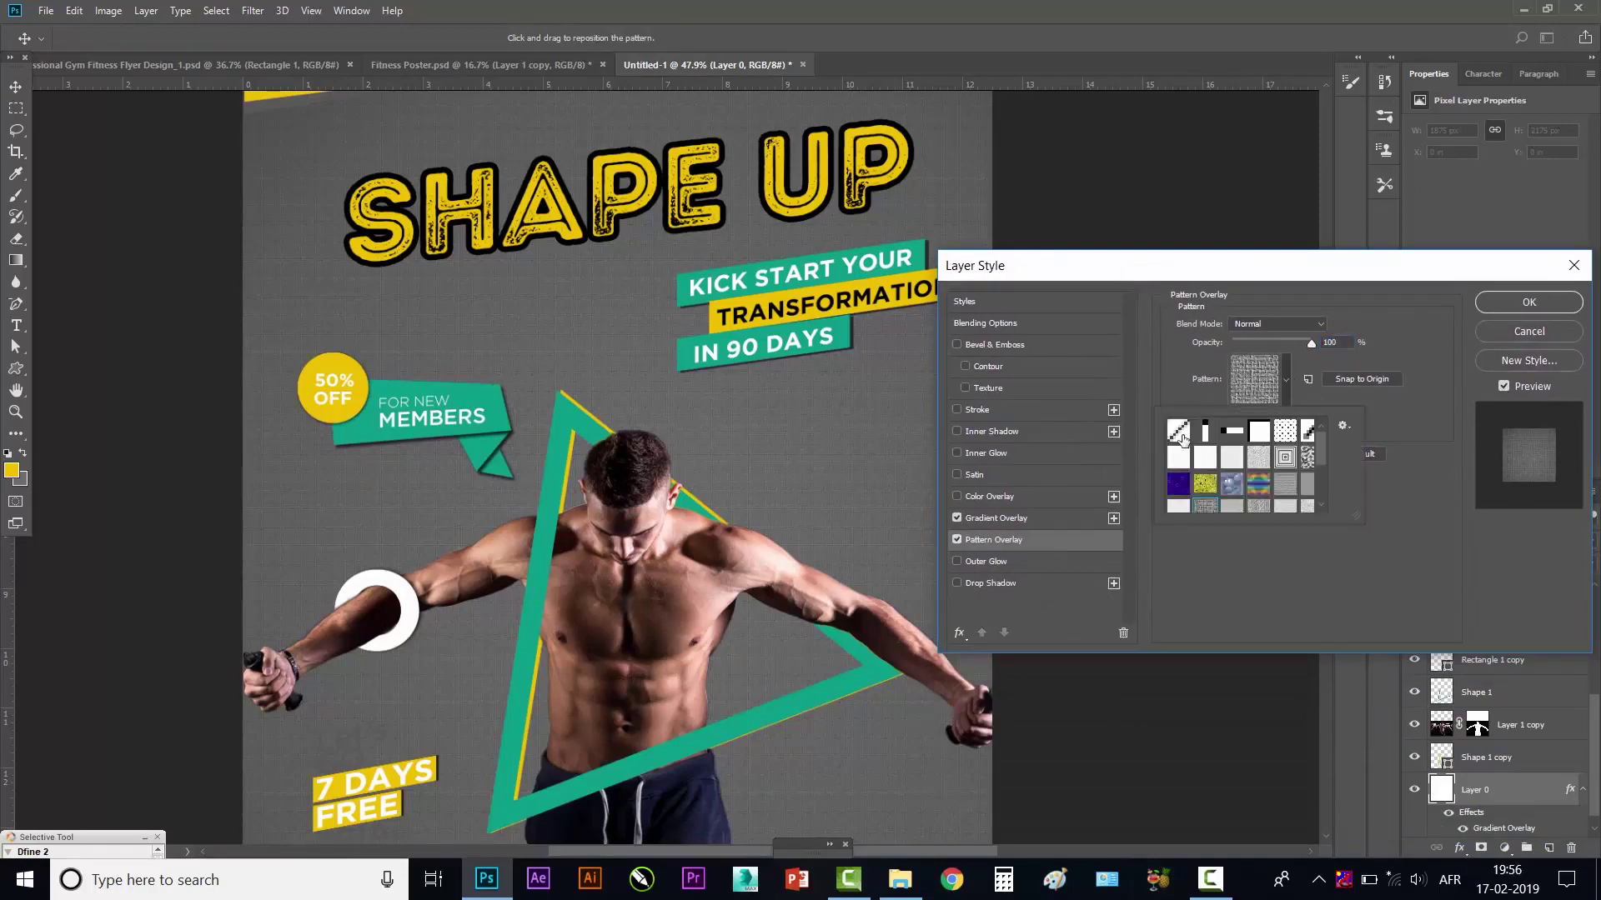
left_click(1182, 438)
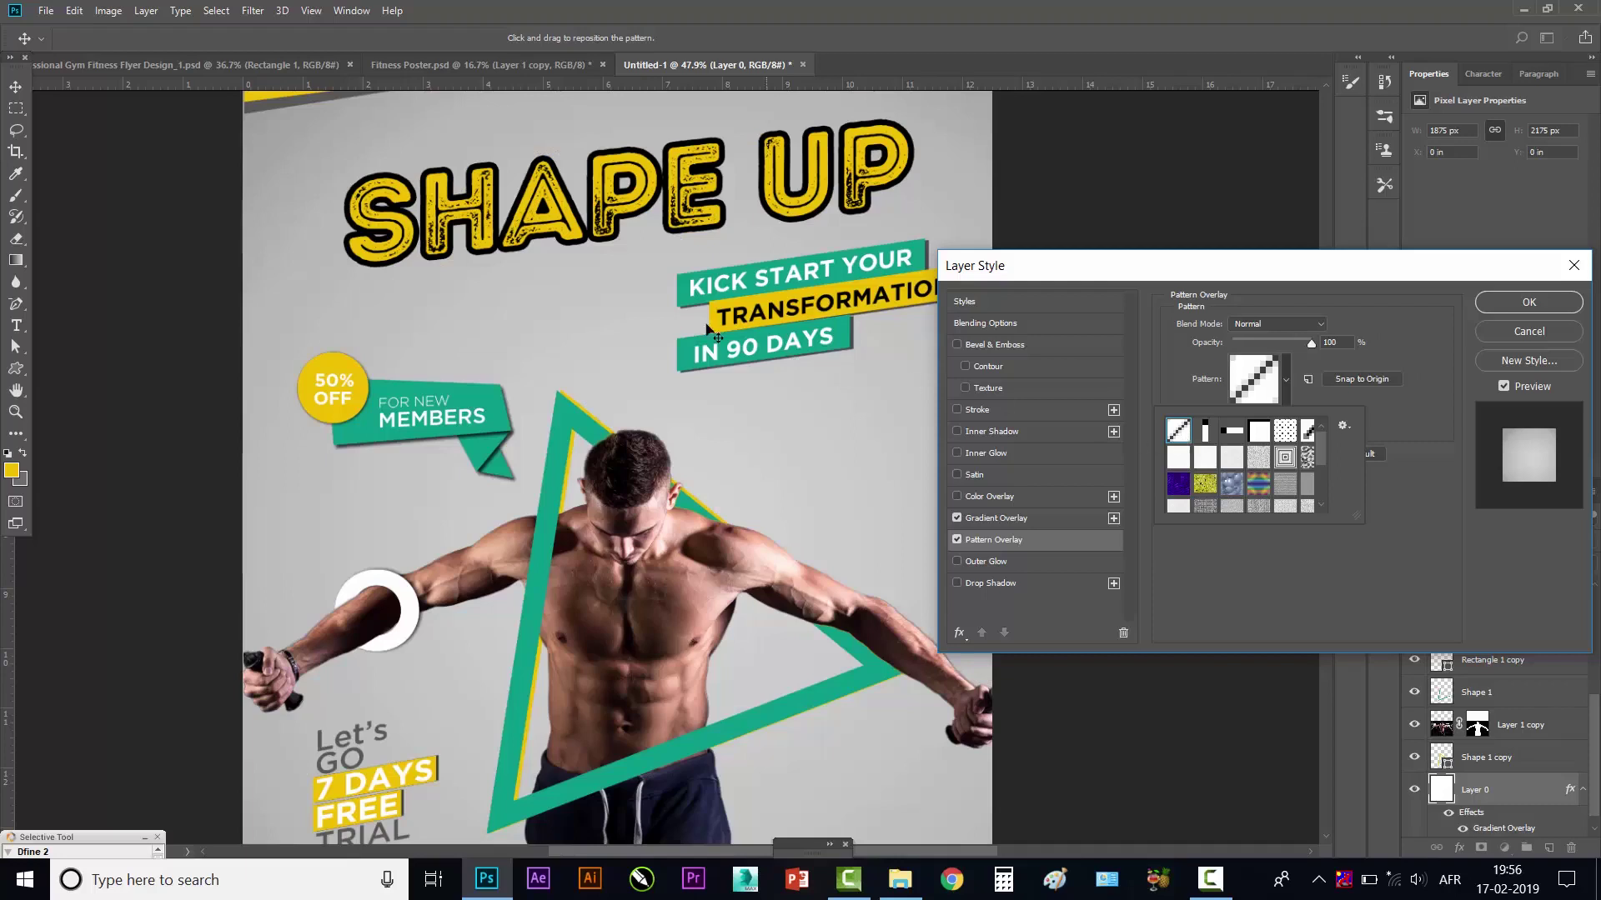
left_click(1400, 417)
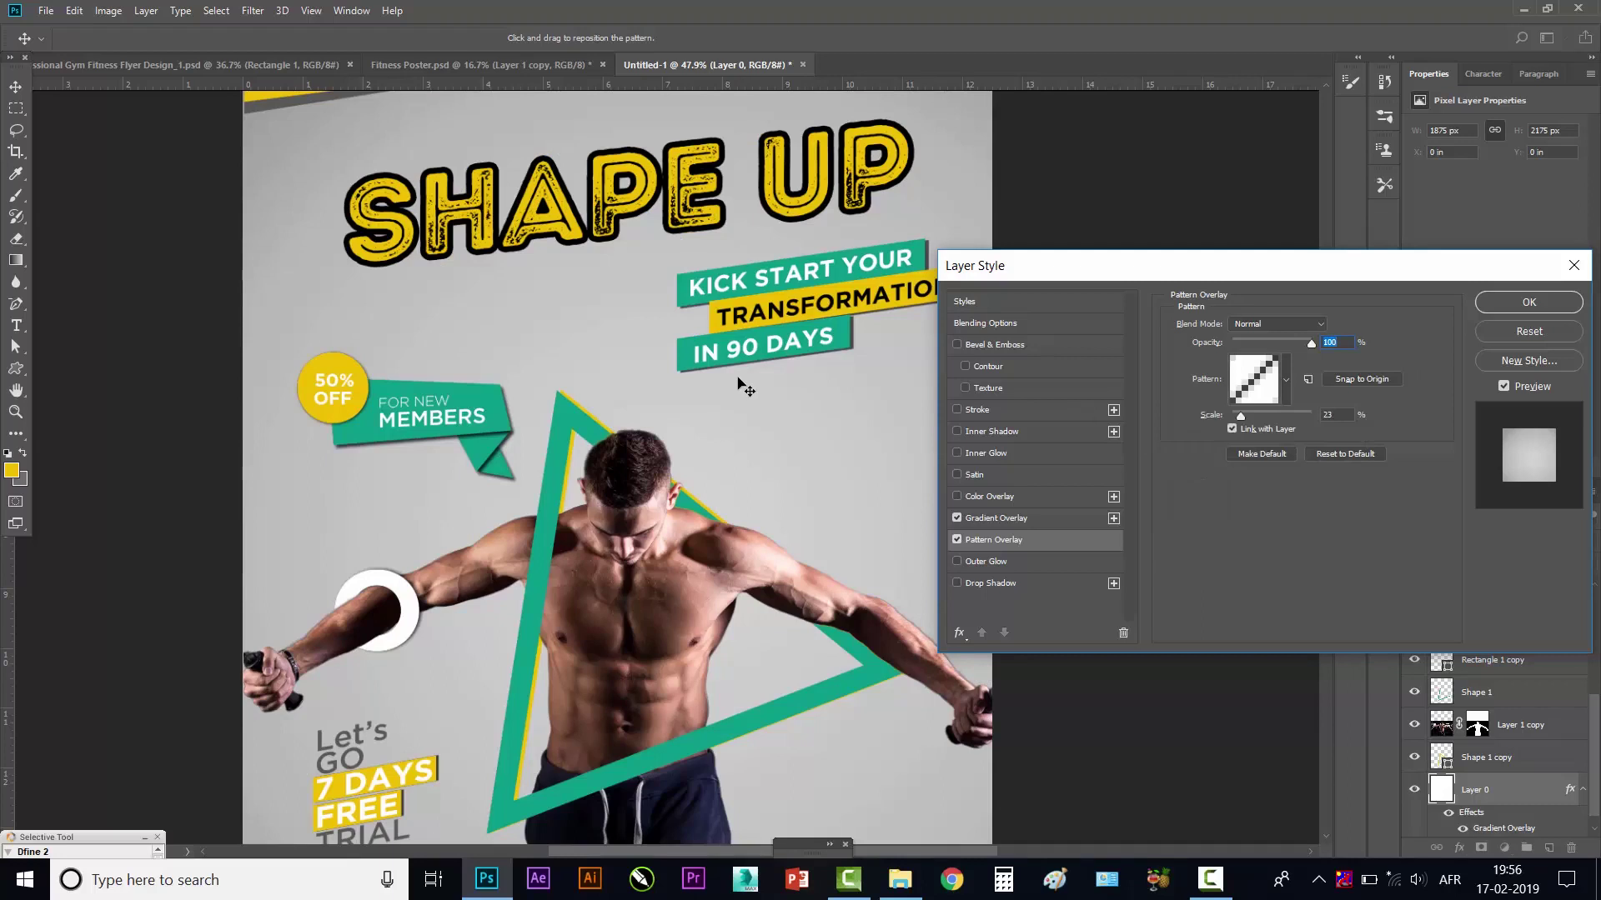
mouse_move(1242, 415)
left_mouse_down()
mouse_move(1290, 415)
mouse_move(1273, 410)
left_mouse_up()
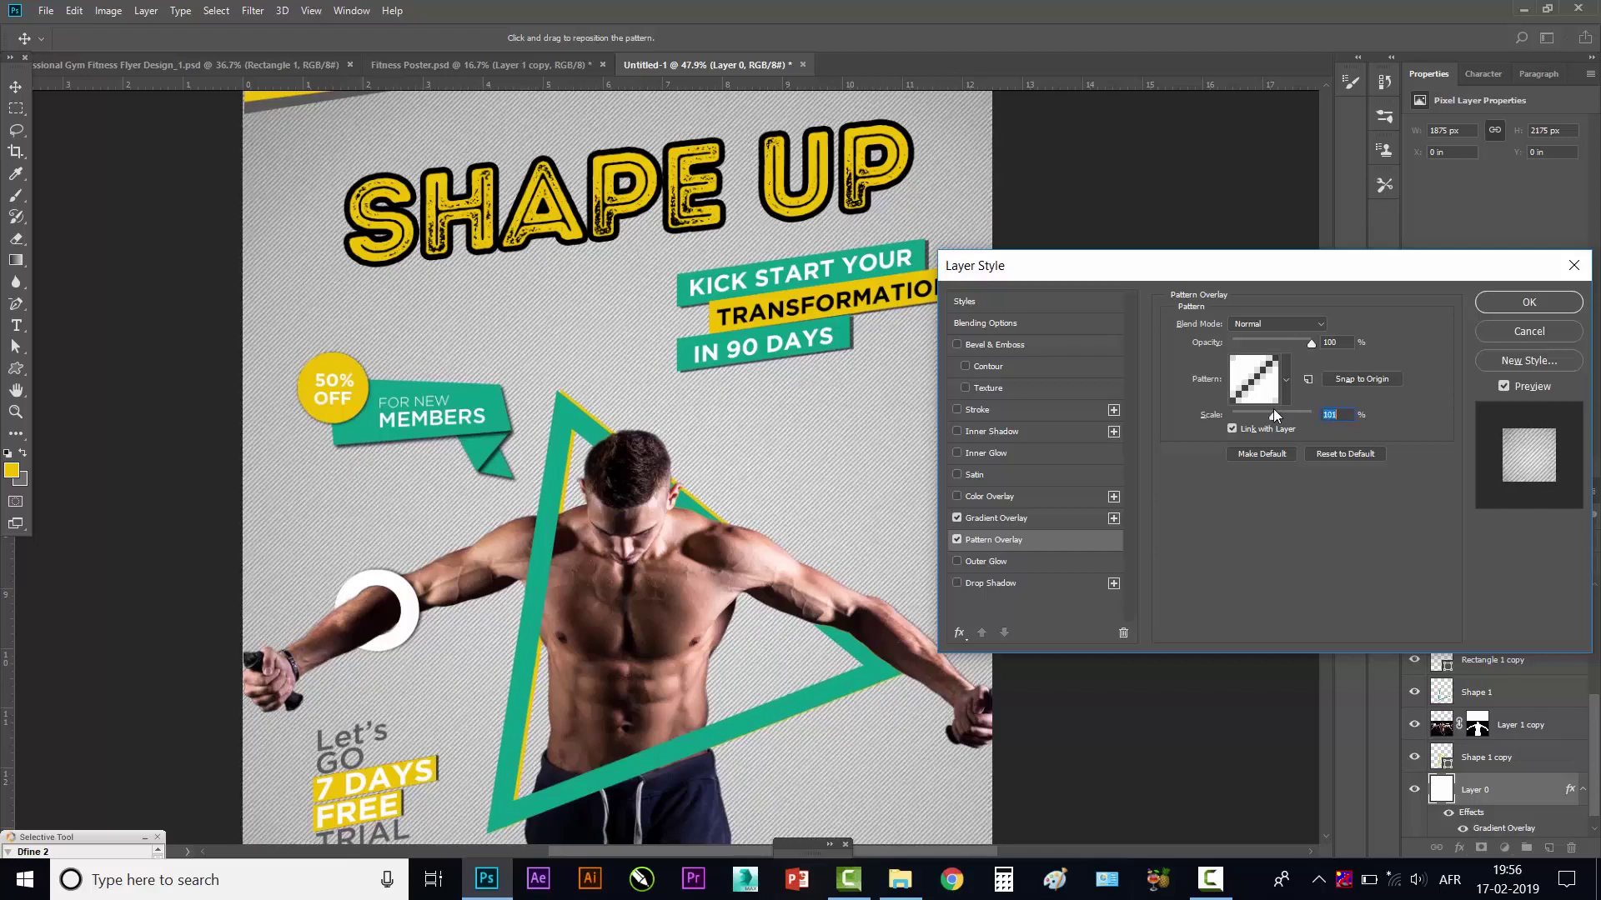
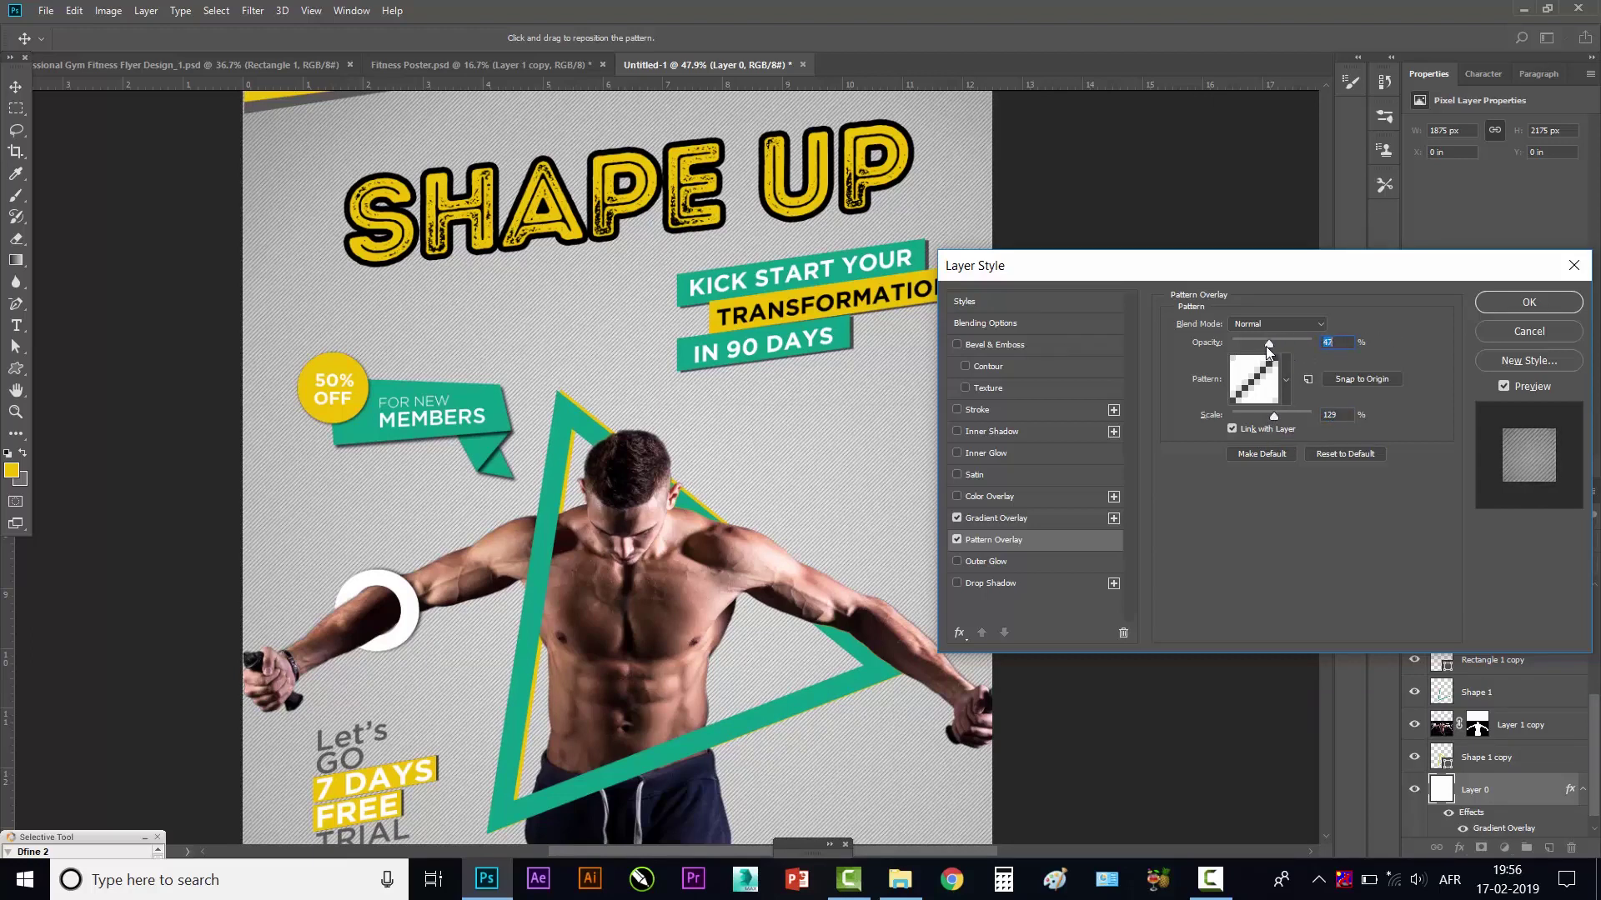
- Lower the background's Pattern Overlay opacity and confirm the layer style
mouse_move(1307, 345)
left_mouse_down()
mouse_move(1283, 347)
mouse_move(1396, 332)
left_mouse_up()
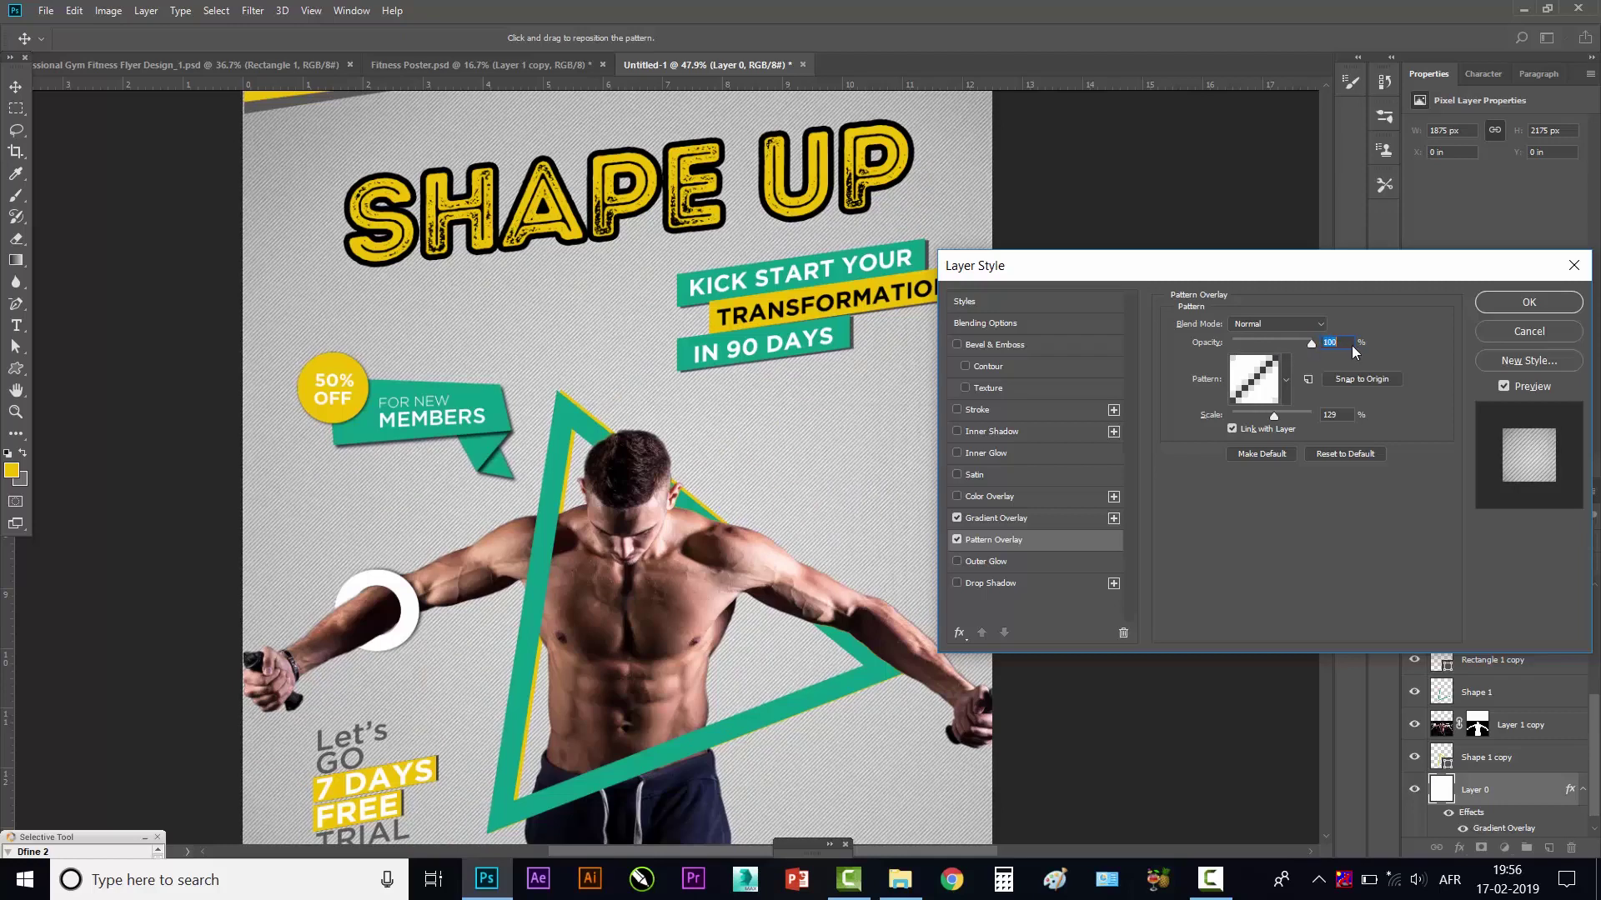
left_click(1539, 305)
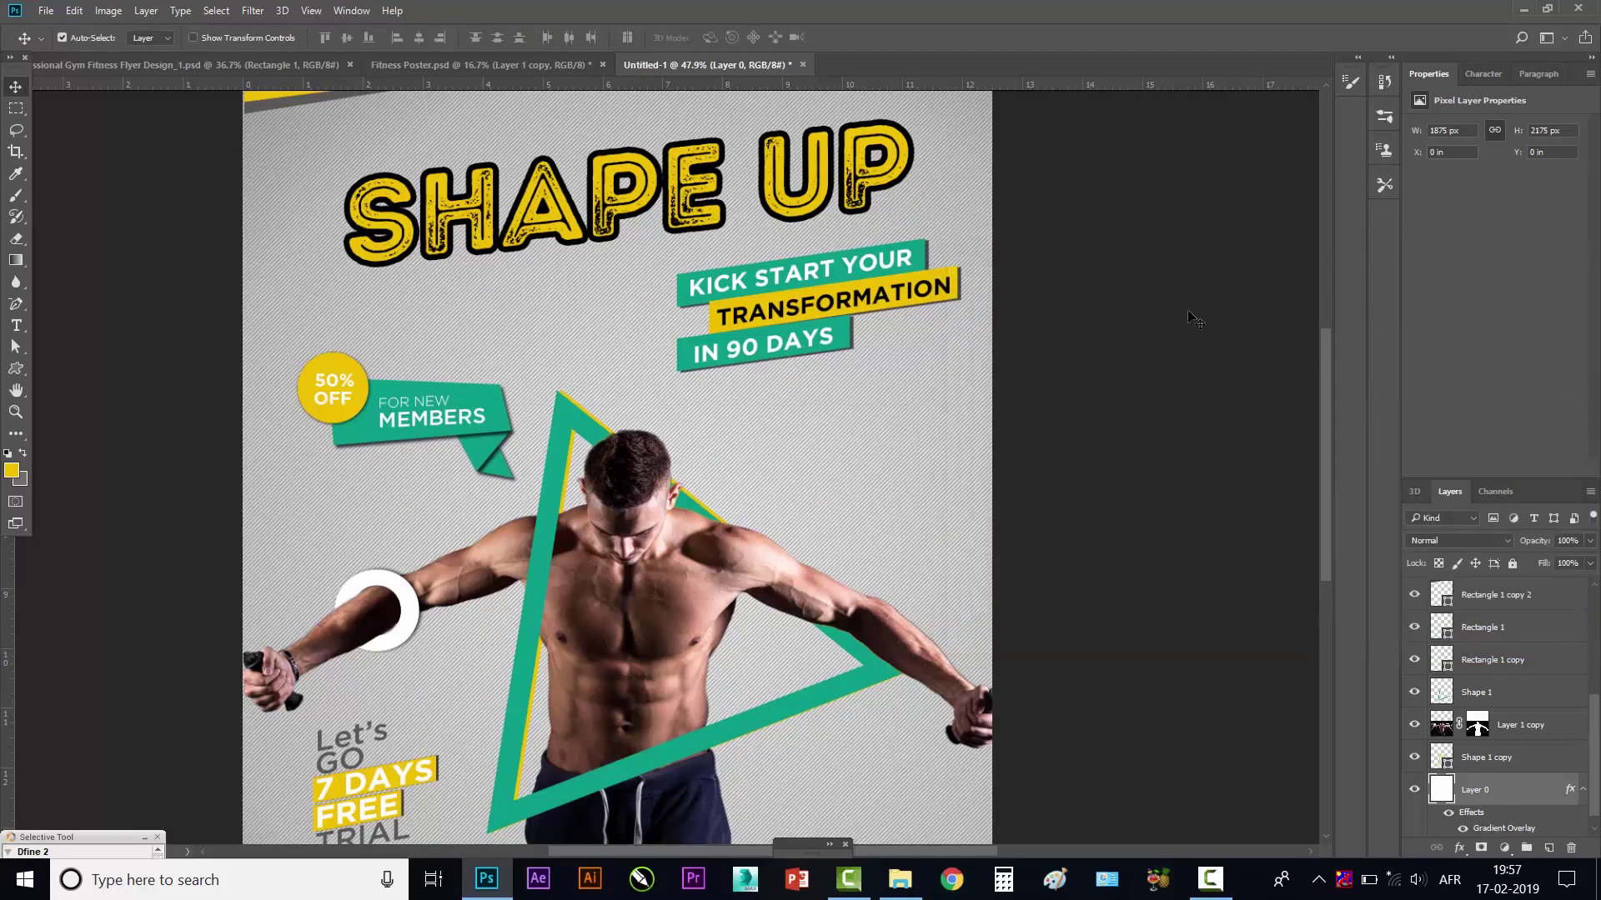
left_click(1121, 315)
scroll(857, 405, "up", 3)
scroll(862, 418, "up", 2)
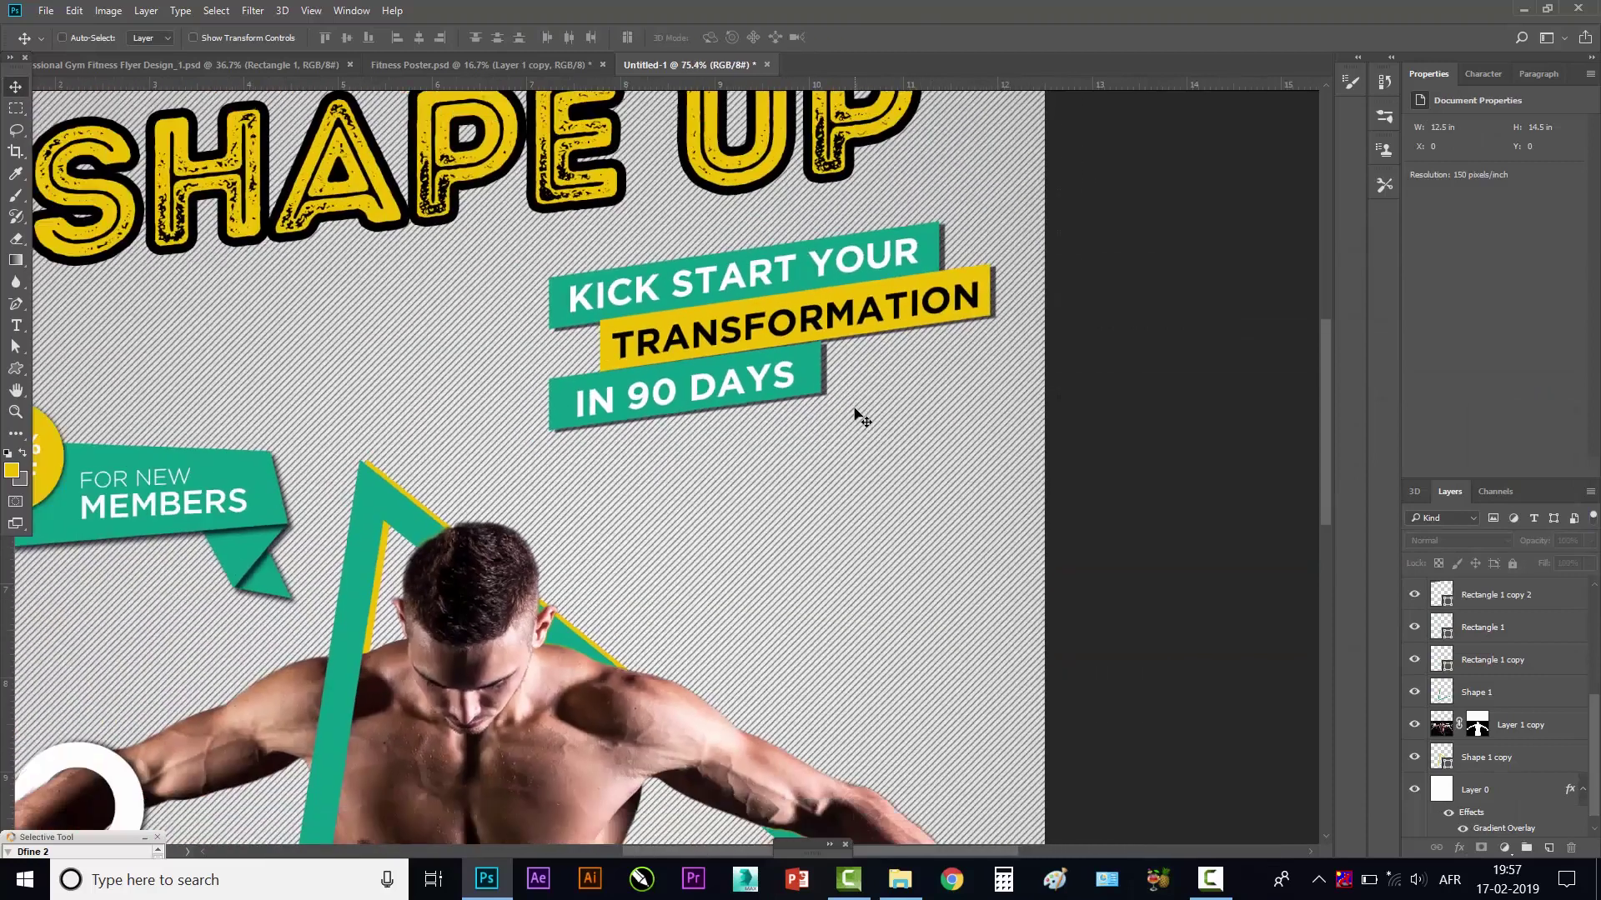
scroll(862, 418, "down", 5)
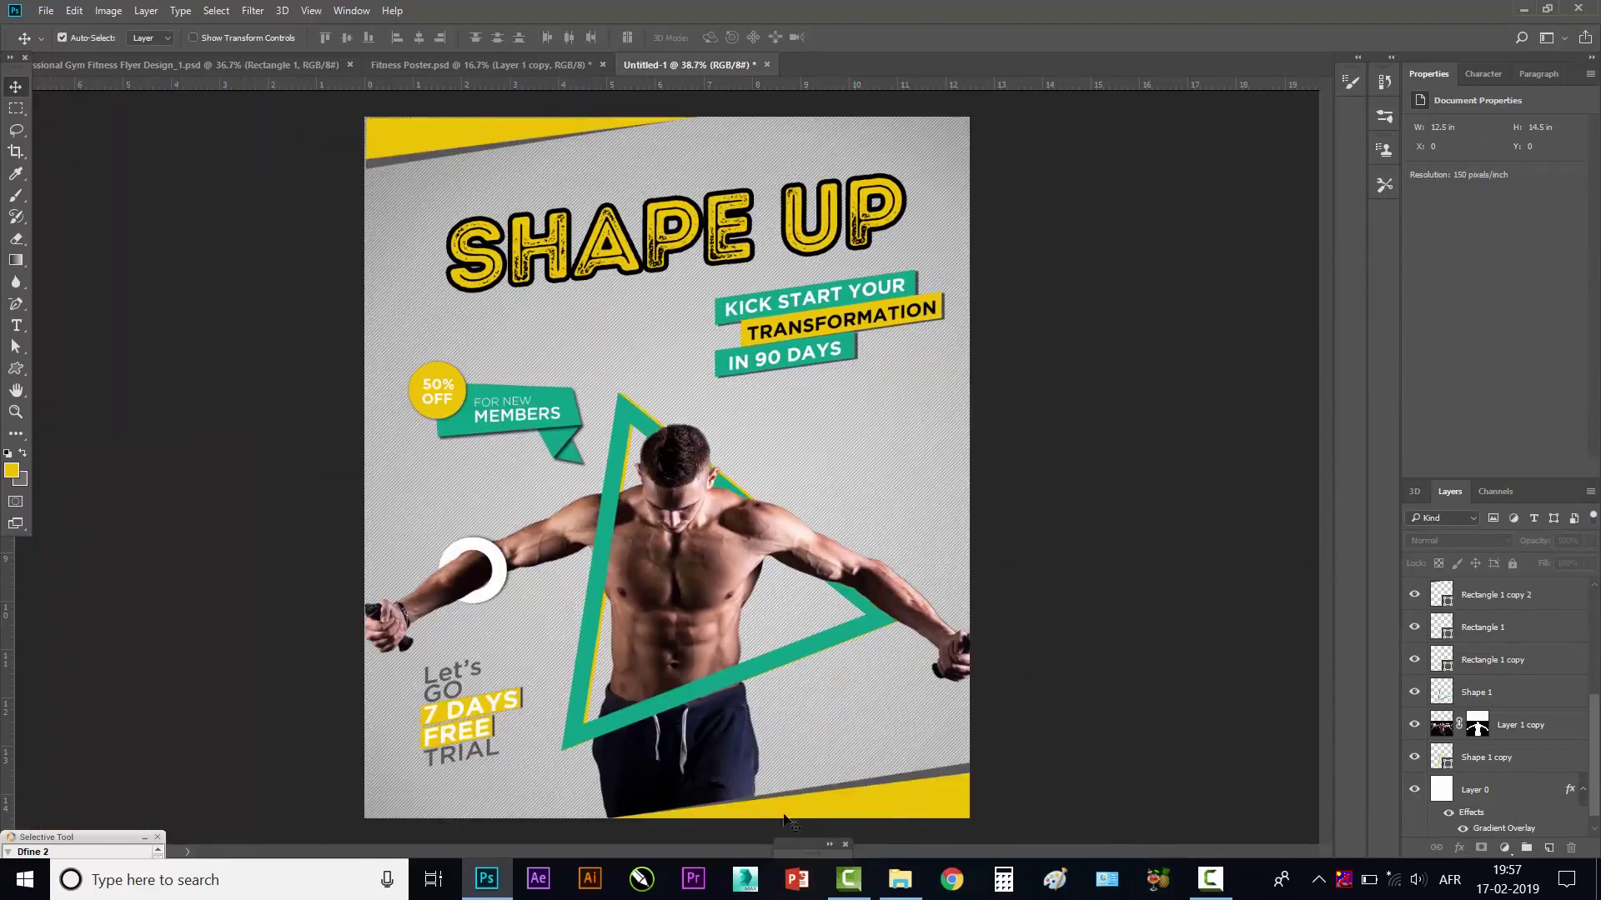
- Select Layer 0, then show the flyer folder in large icons with 3568.jpg selected
left_click(894, 452)
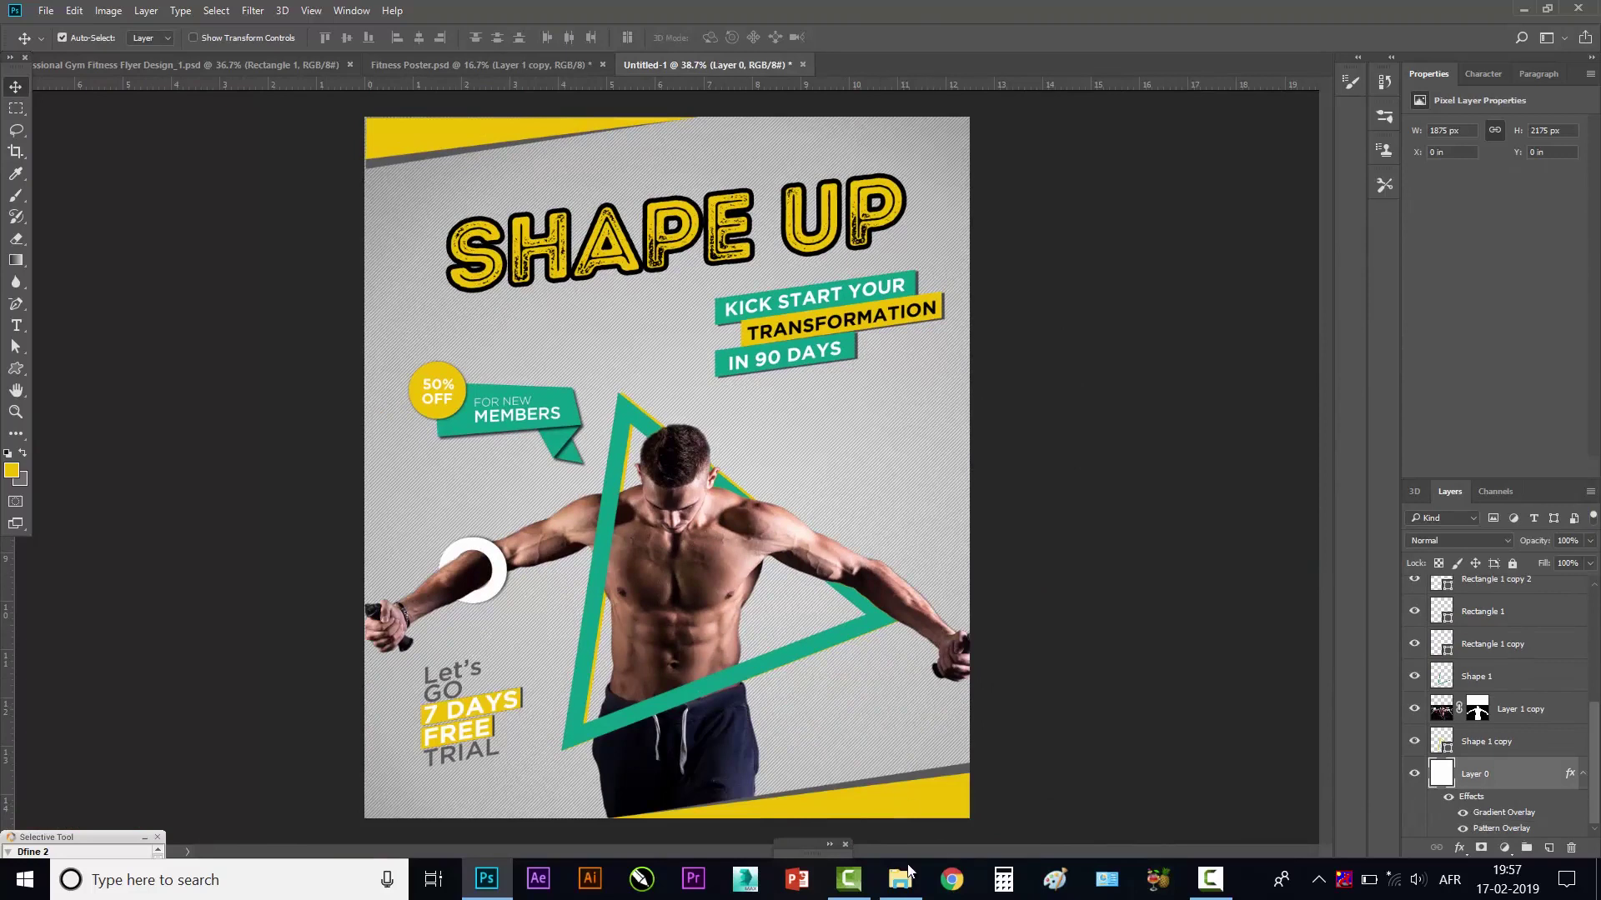
left_click(904, 875)
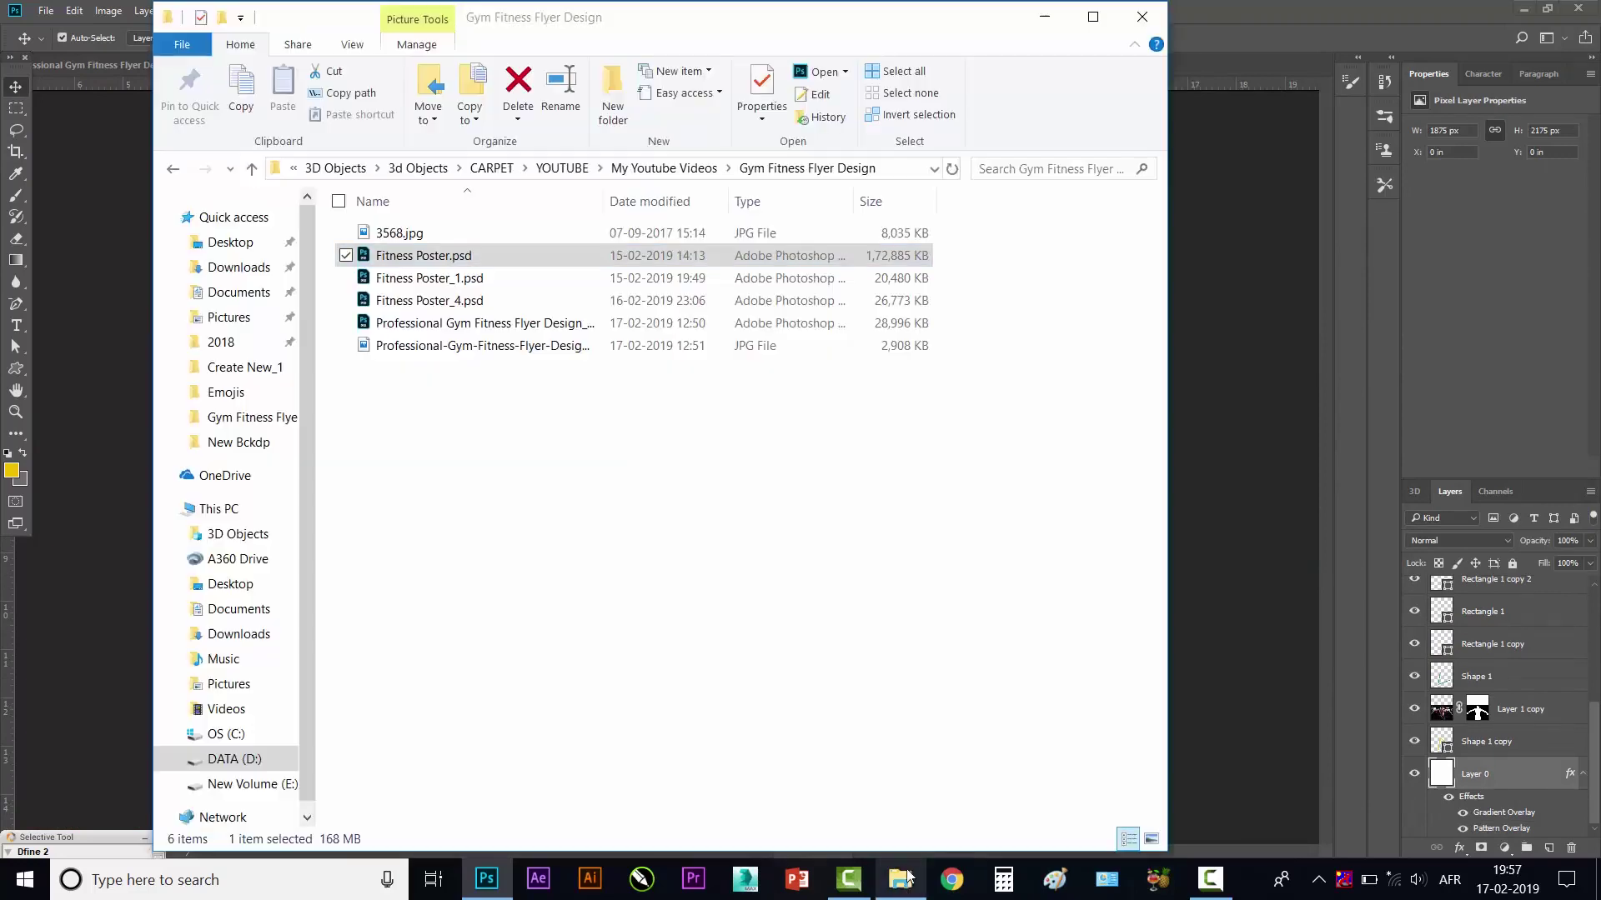
left_click(386, 235)
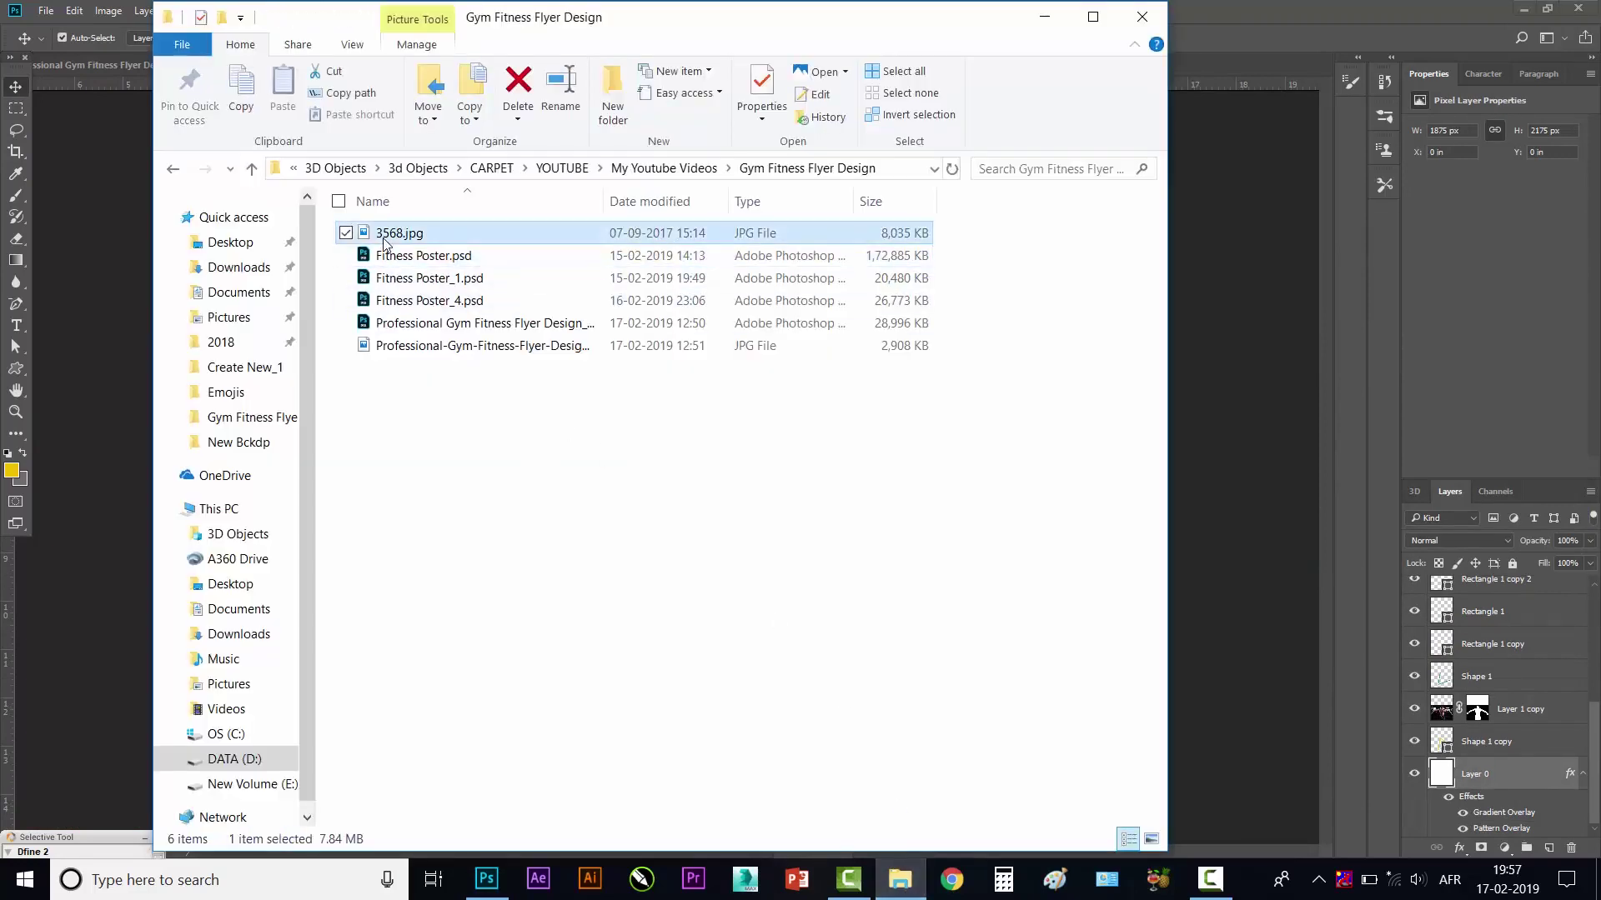
left_click(352, 46)
left_click(472, 73)
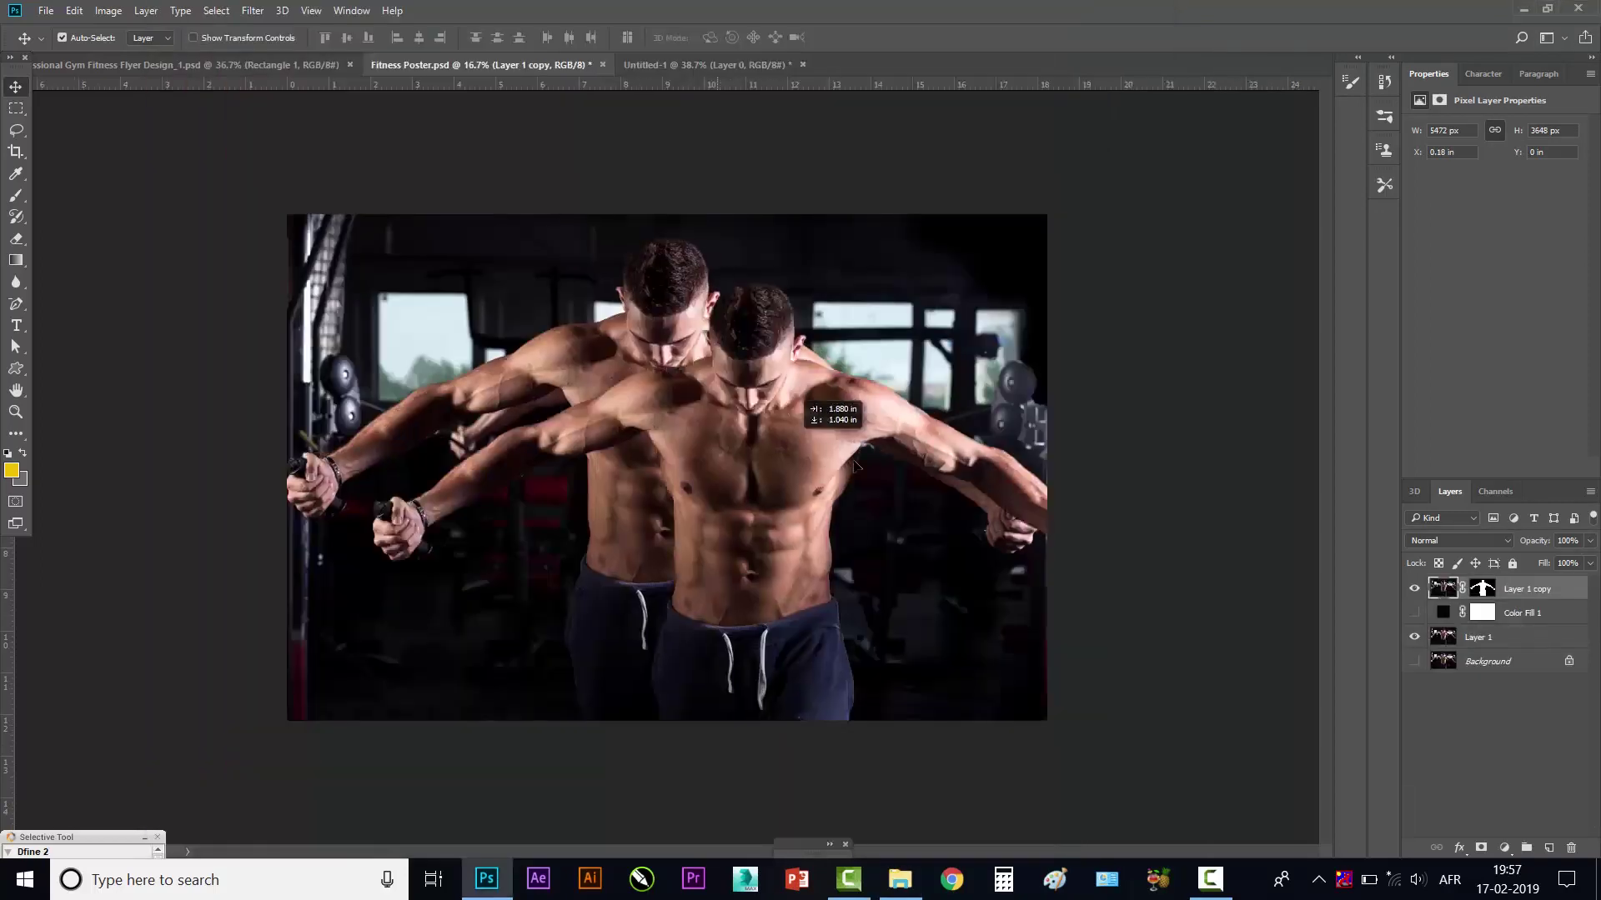
- Drag the full gym photo, Layer 1, from Fitness Poster.psd onto the Untitled-1 flyer canvas
left_click_drag(854, 466, 760, 427)
key("ctrl+z")
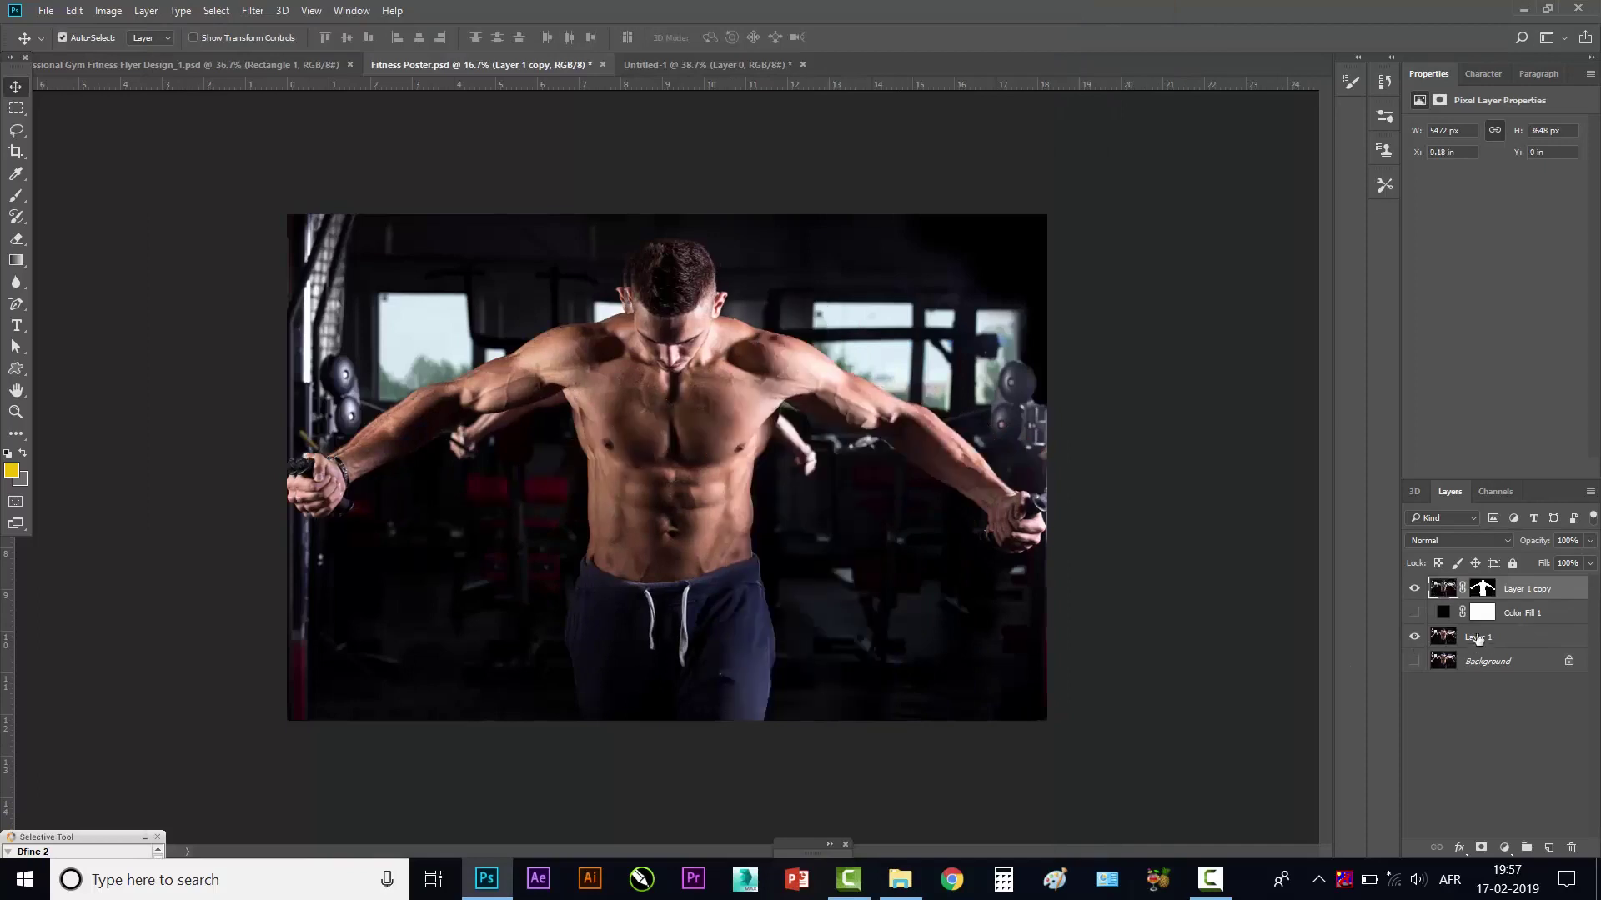
left_click(1483, 643)
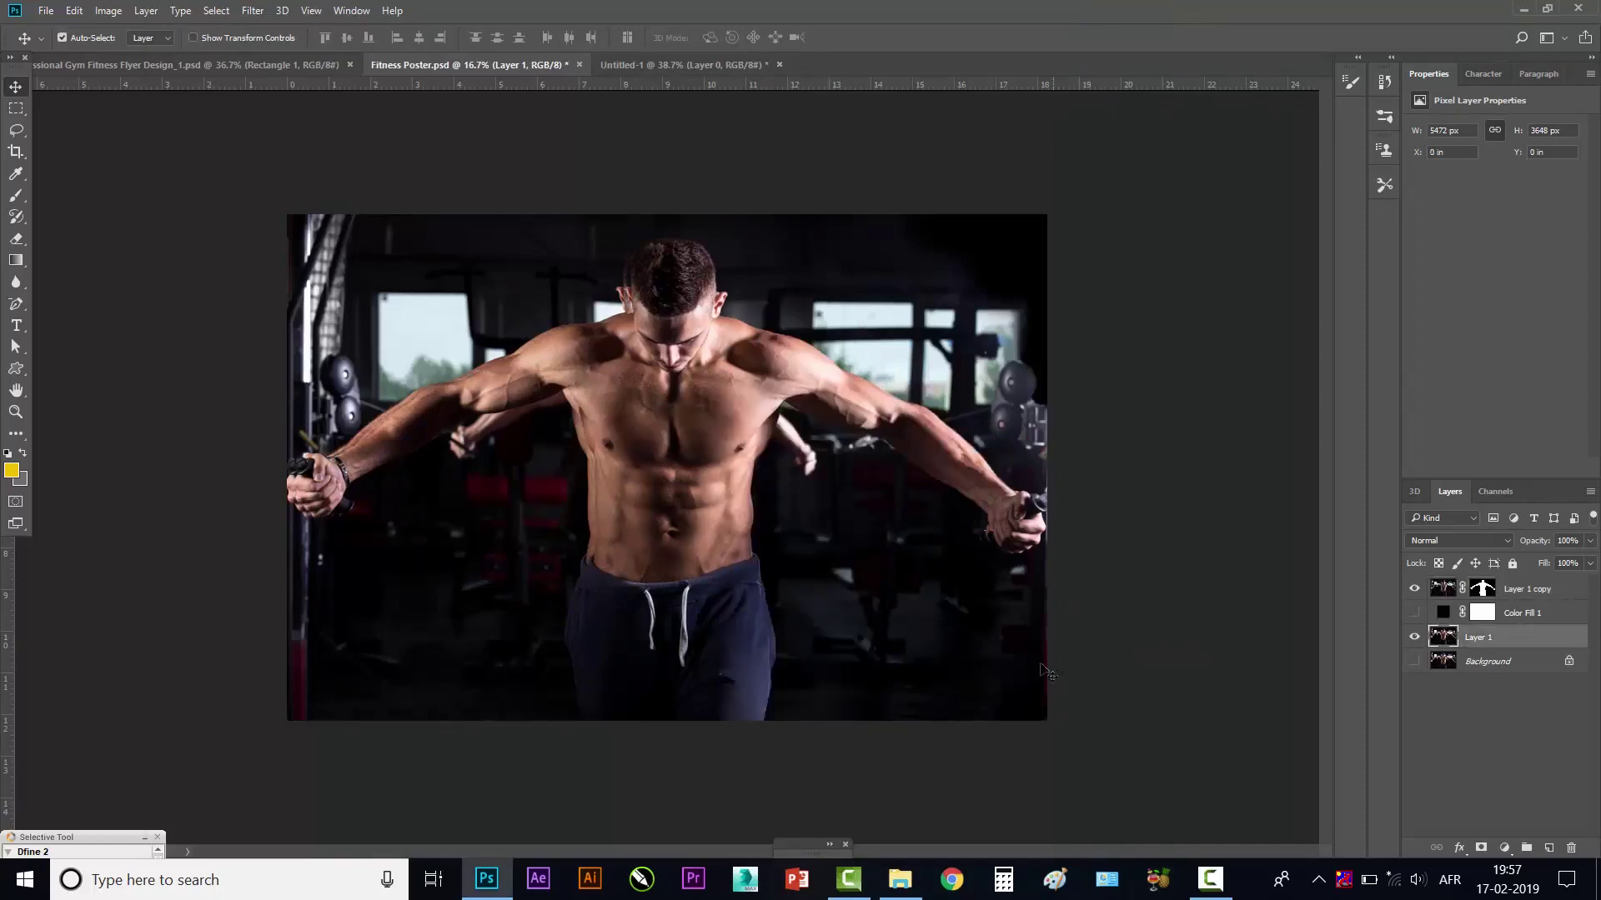
left_click_drag(1076, 665, 690, 68)
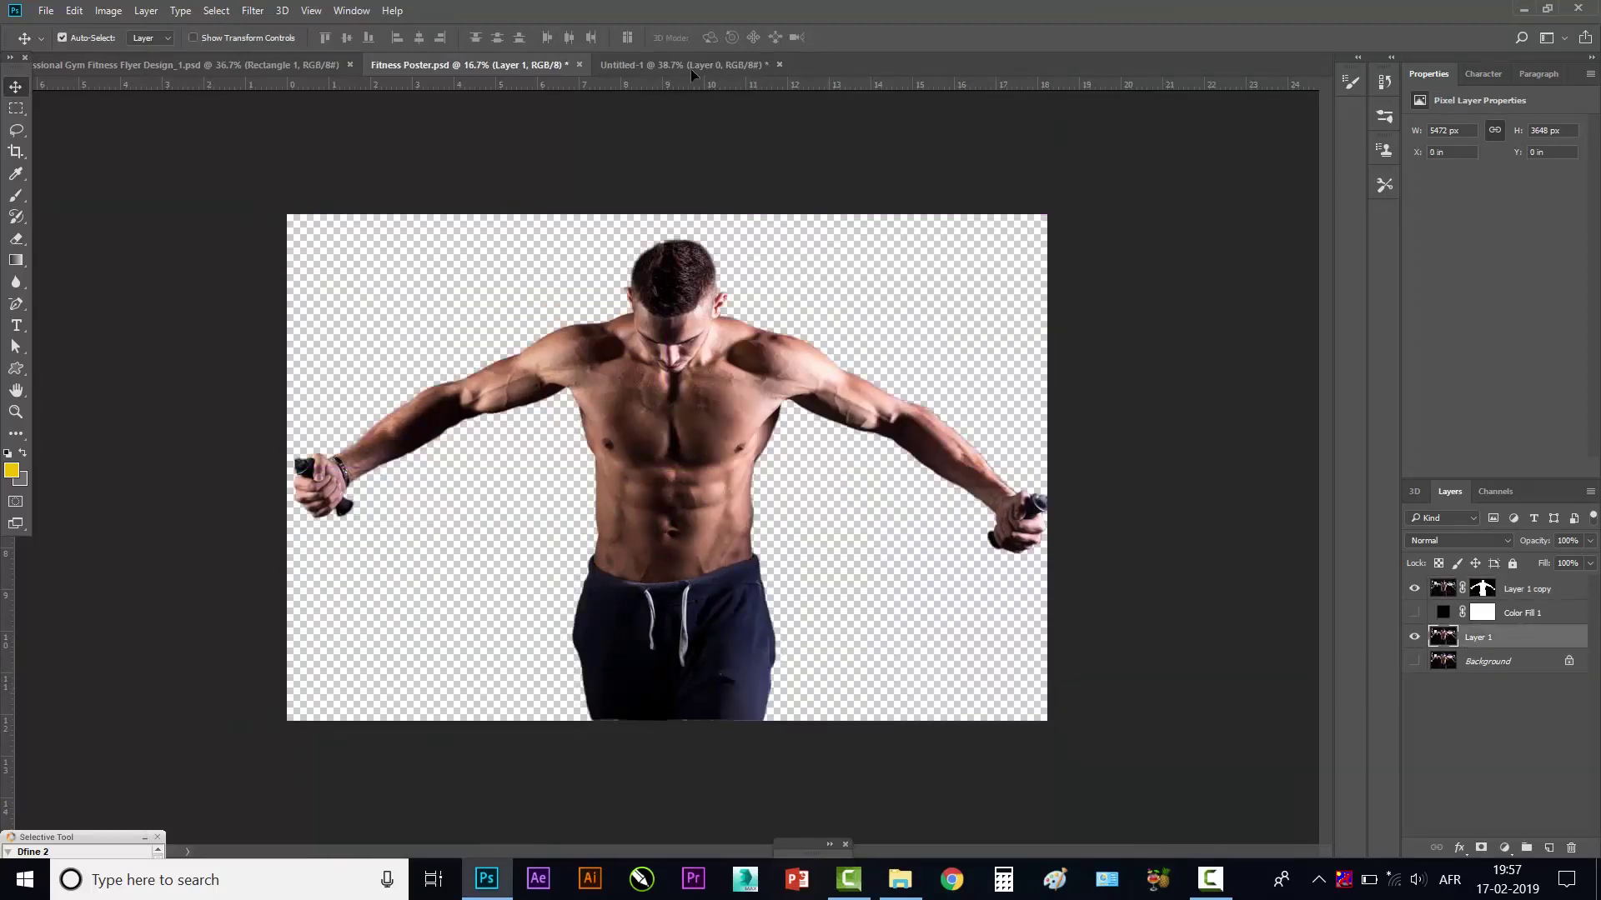
left_click(691, 66)
left_click_drag(926, 456, 919, 469)
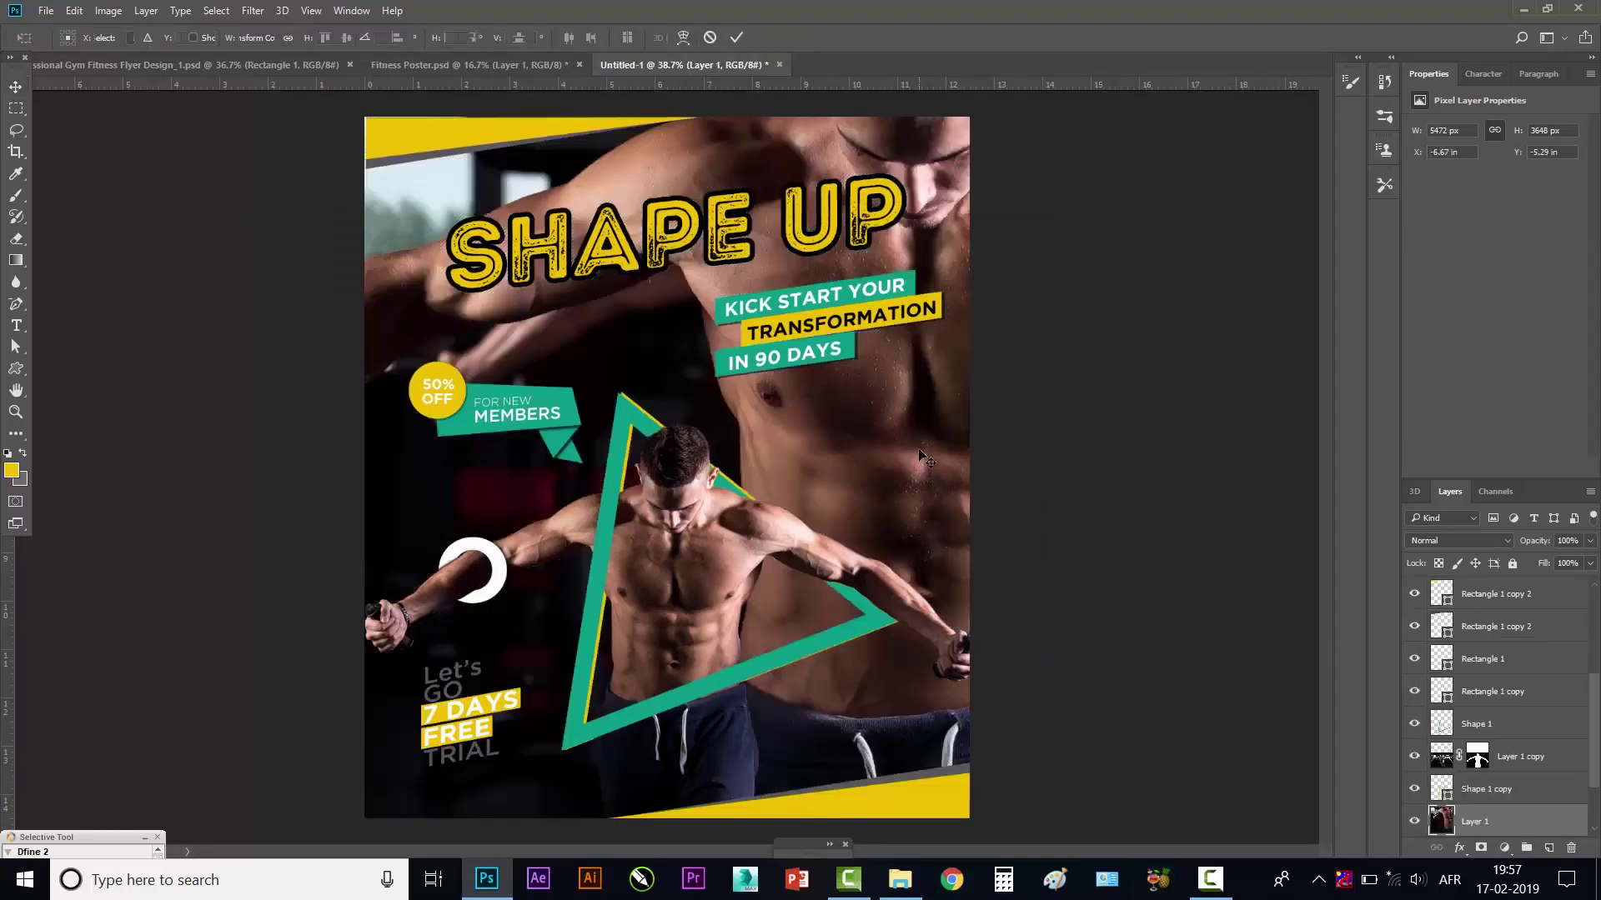
- Free-transform the gym photo, scaling and shifting it left to cover the whole flyer, then commit
key("ctrl+t")
key("ctrl+0")
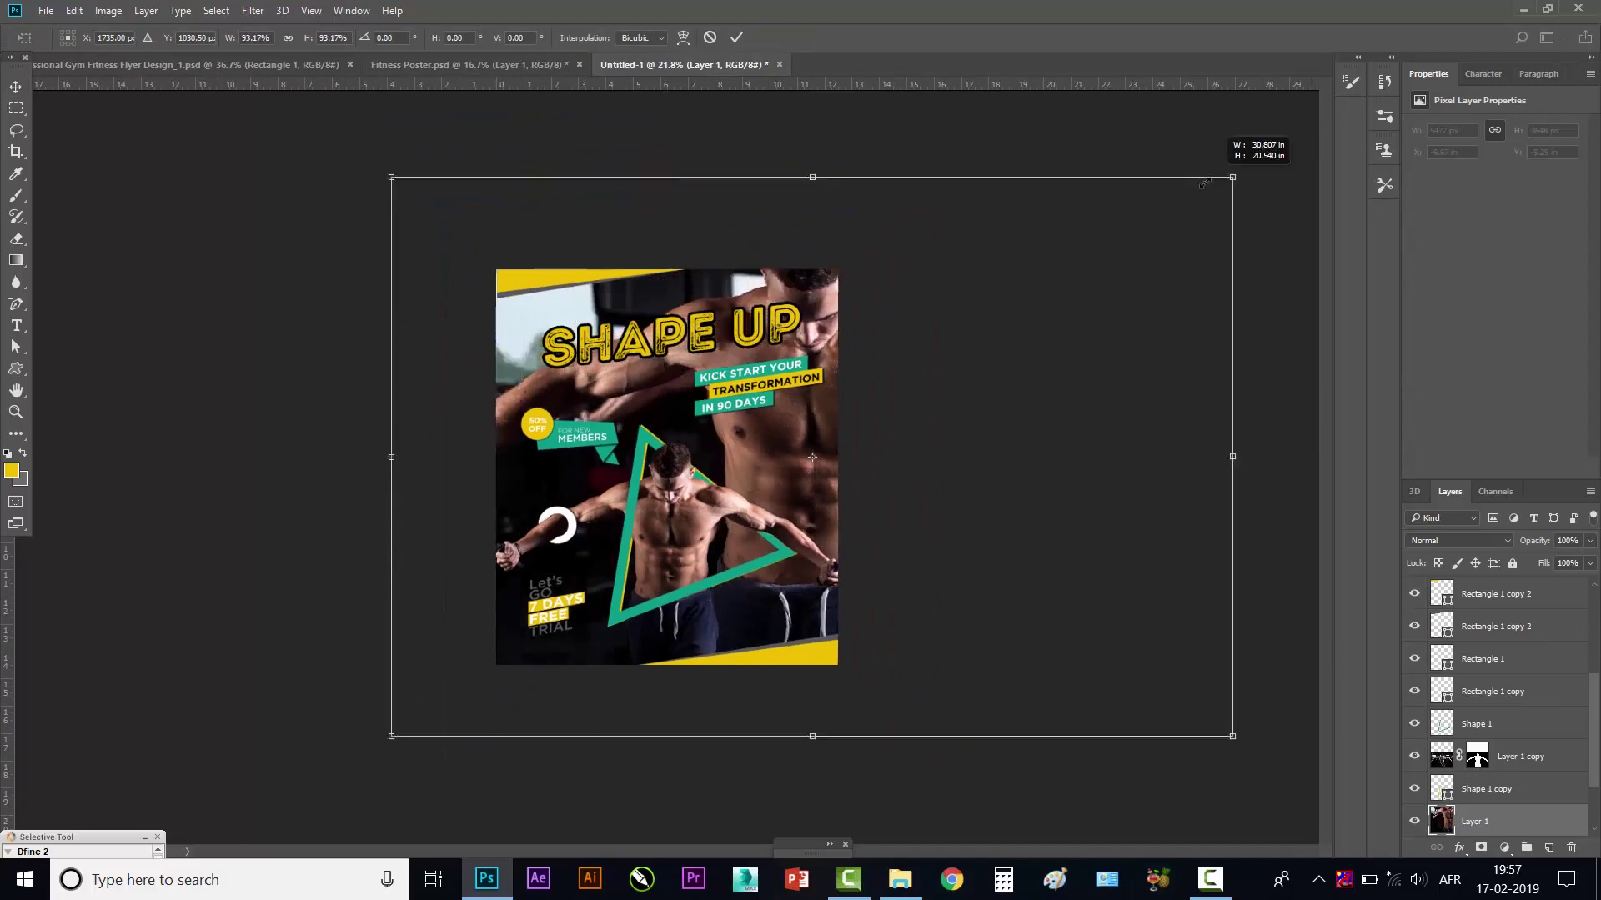
left_click_drag(1310, 125, 1073, 282)
left_click_drag(827, 442, 587, 457)
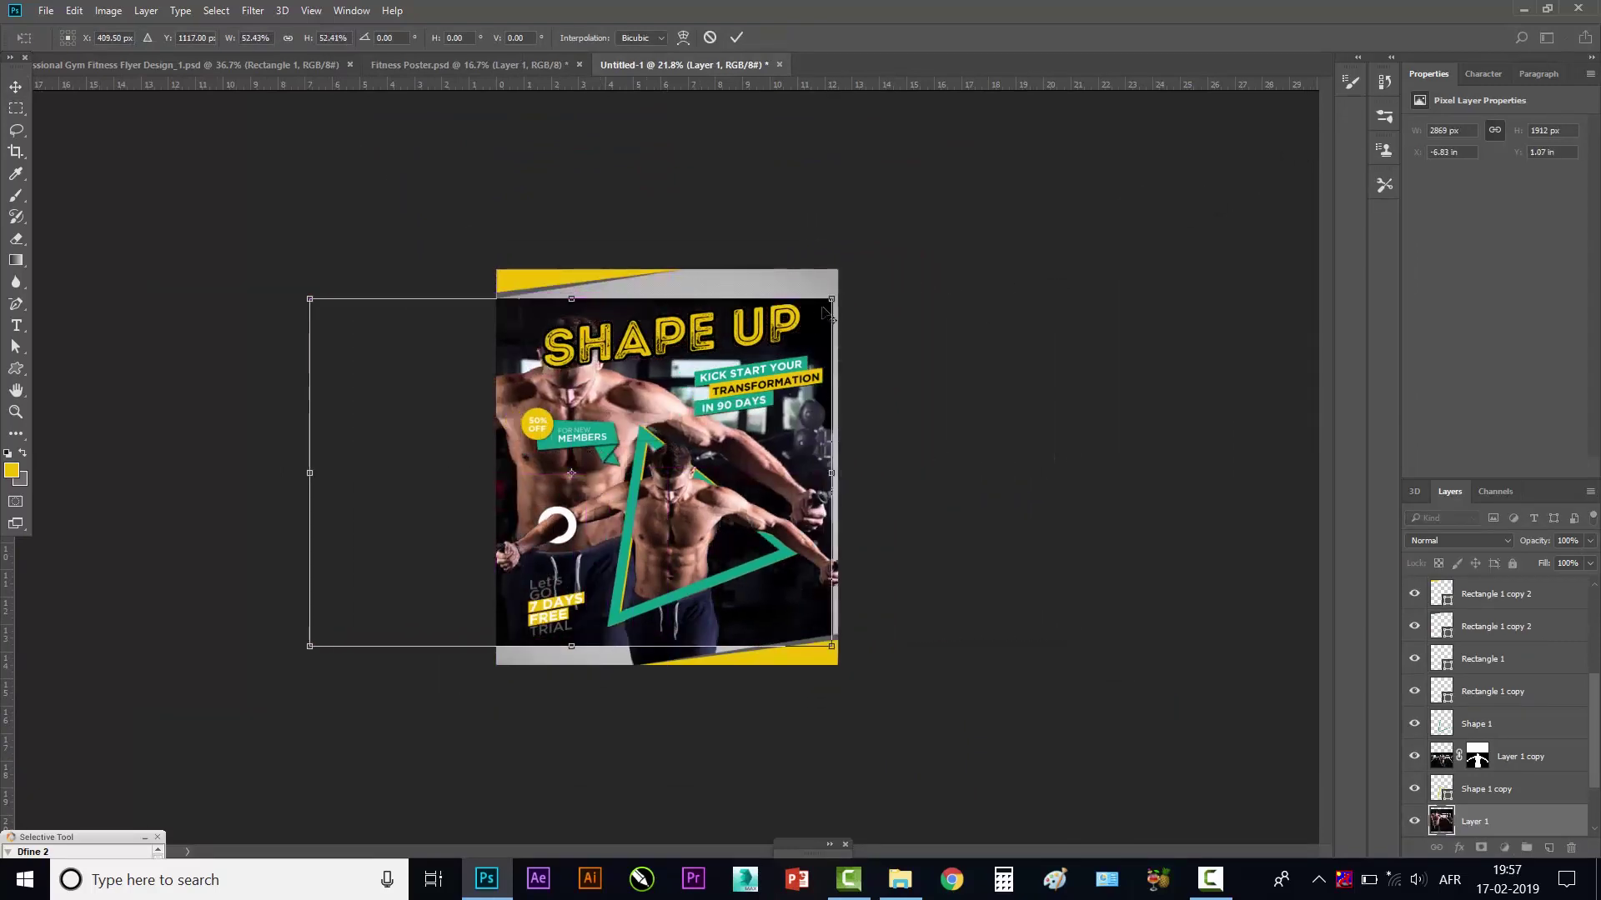
left_click_drag(842, 294, 902, 252)
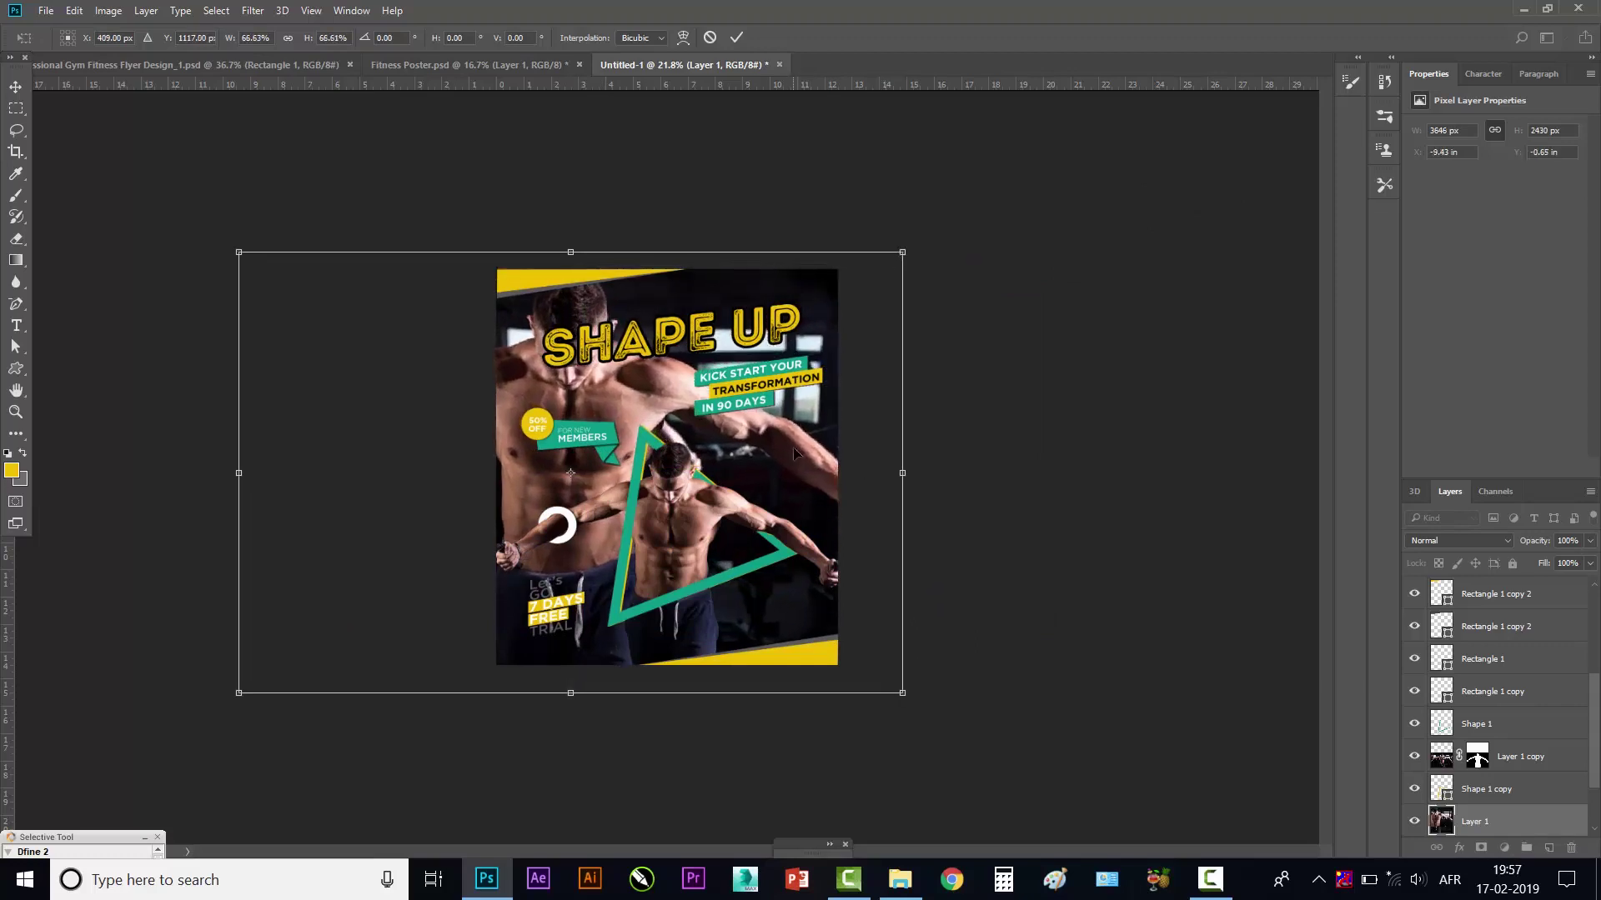
left_click_drag(792, 447, 718, 447)
key("ctrl+plus")
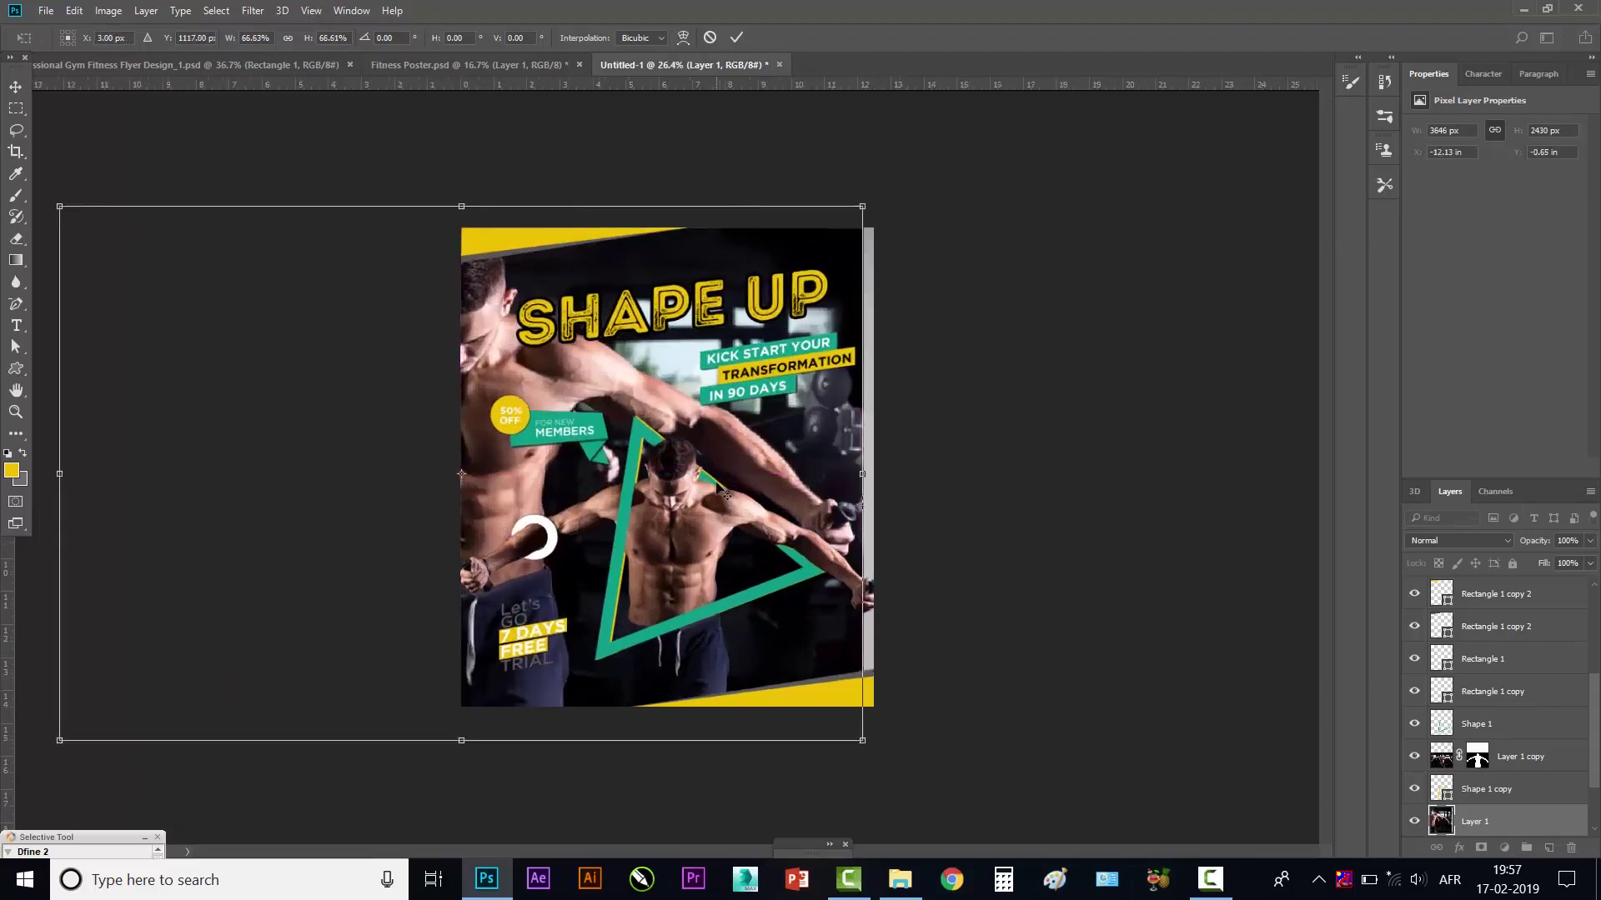
key("ctrl+plus")
key("ctrl+minus")
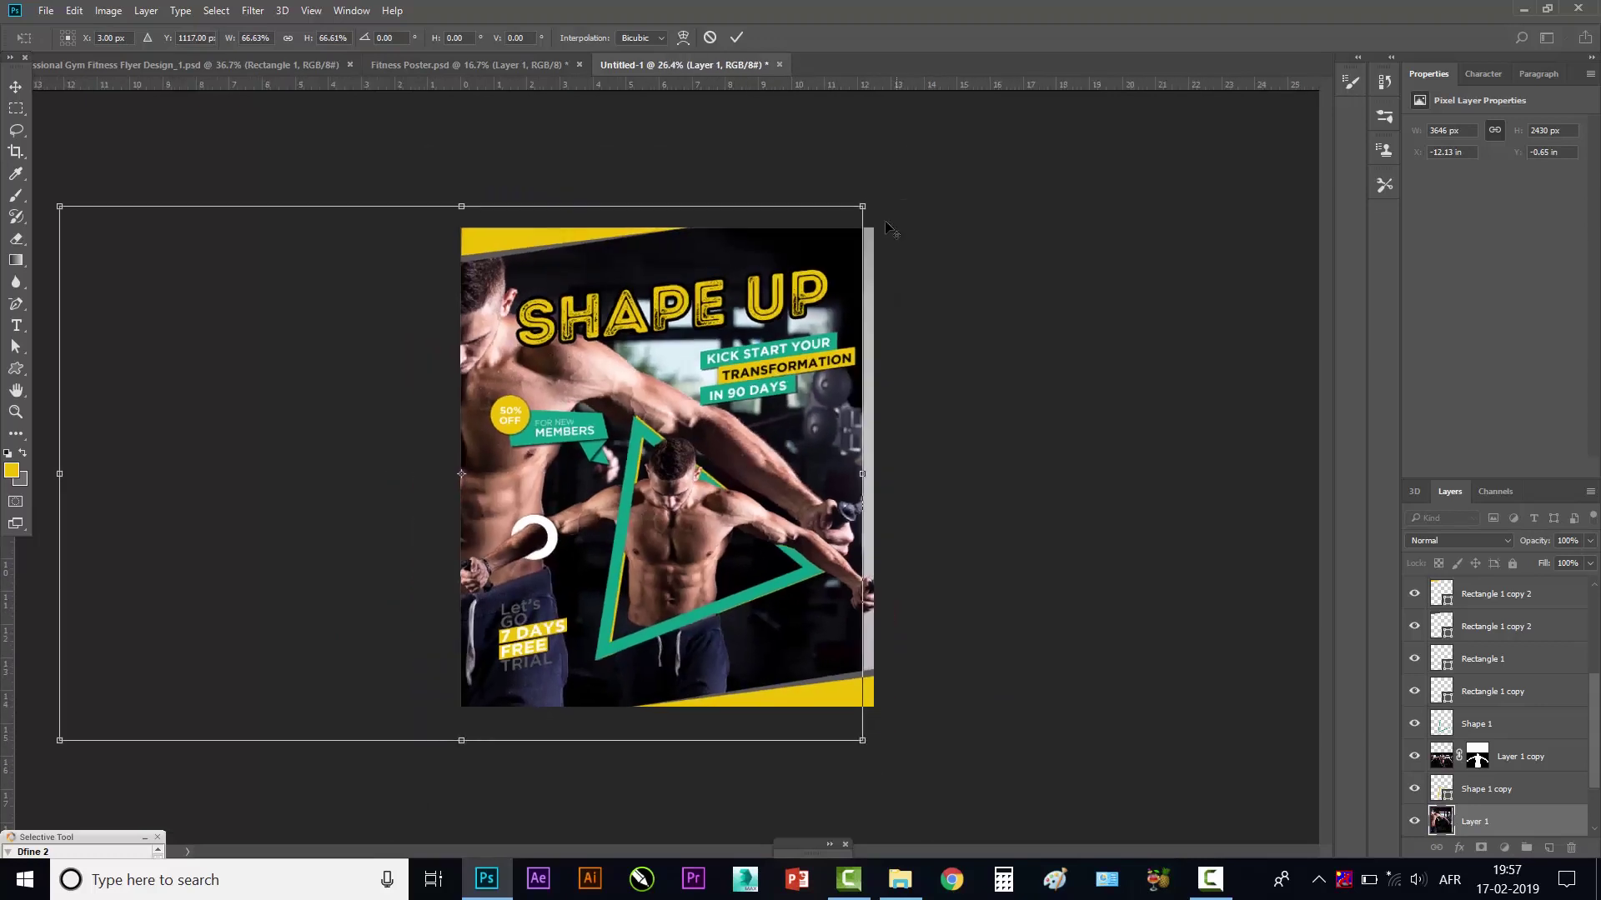
left_click_drag(865, 203, 877, 197)
left_click_drag(829, 451, 830, 472)
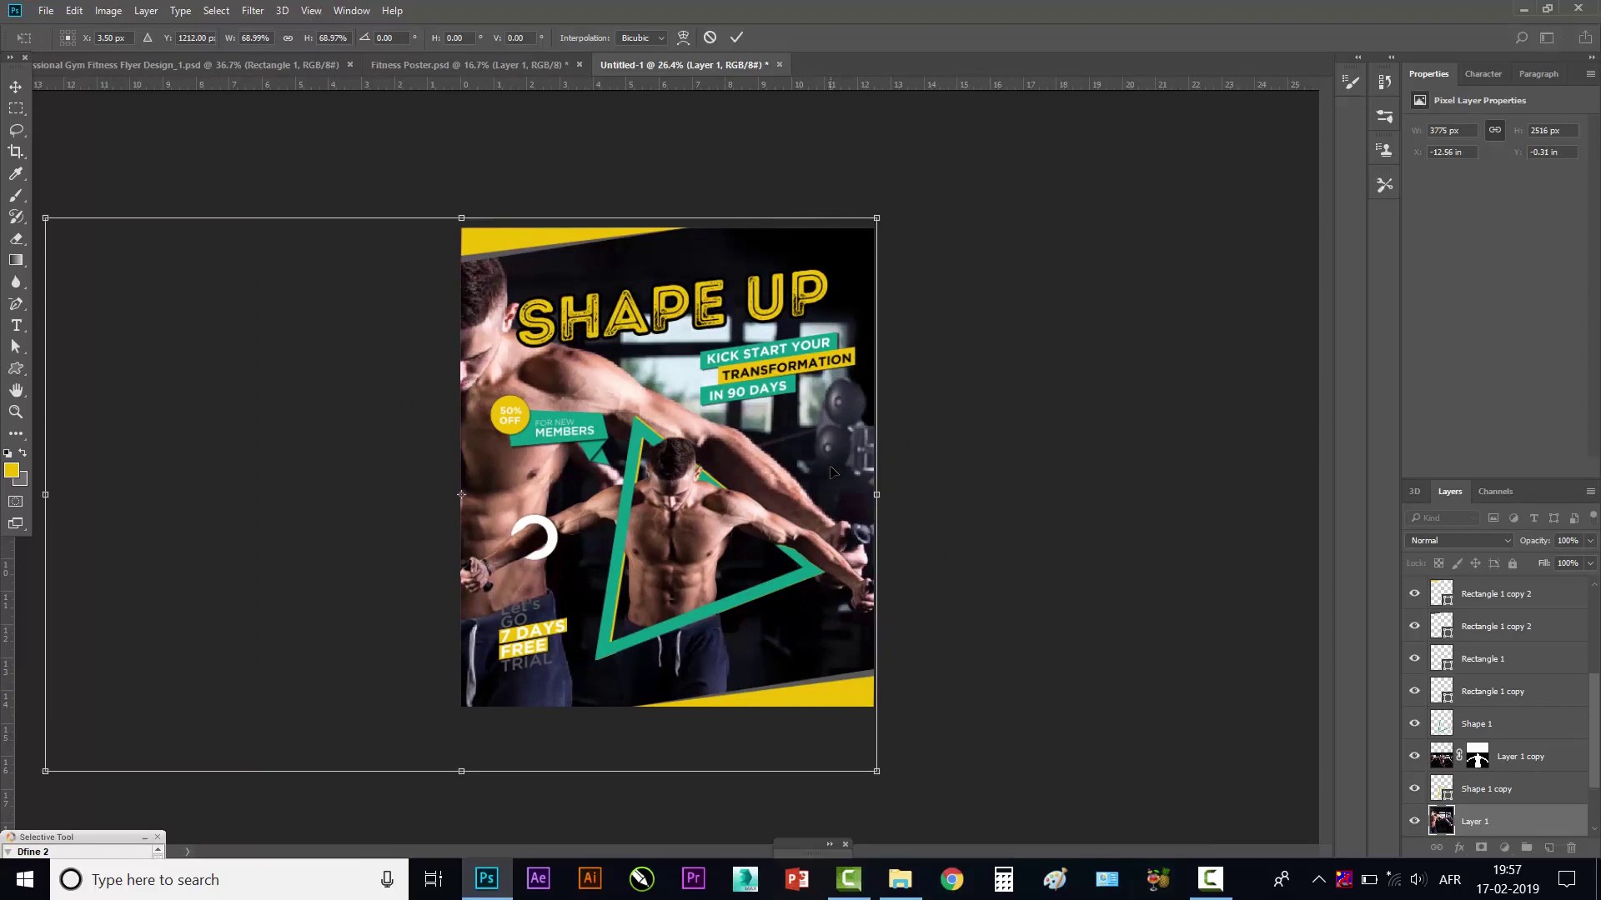
key("Return")
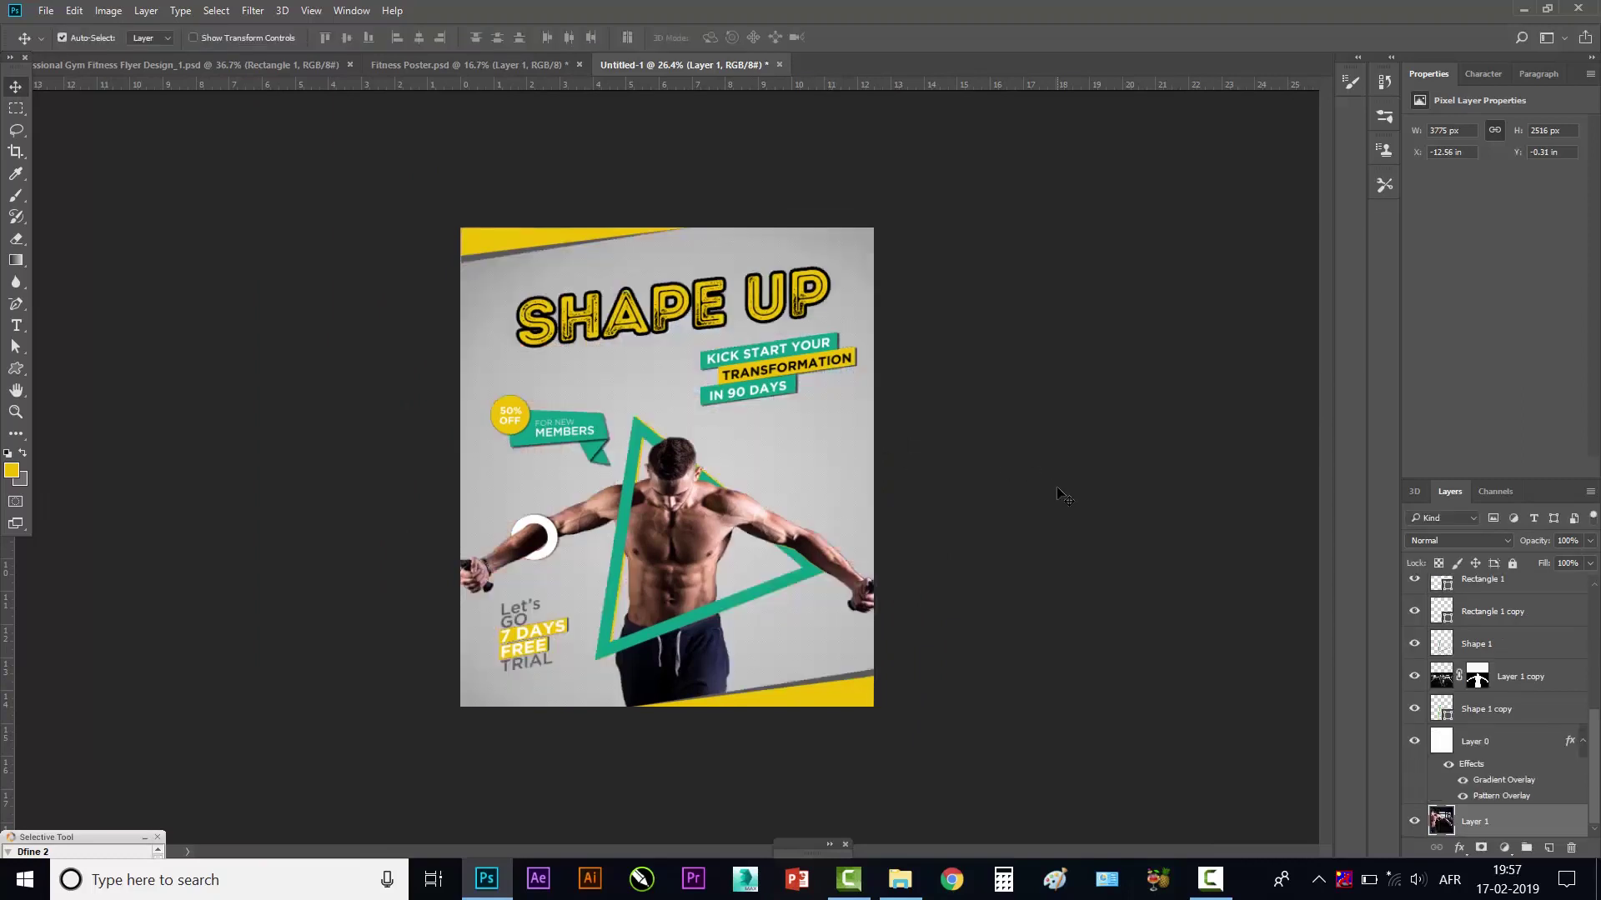
- Try Multiply on the gym photo layer and move it above the grey background layer
left_click(1507, 542)
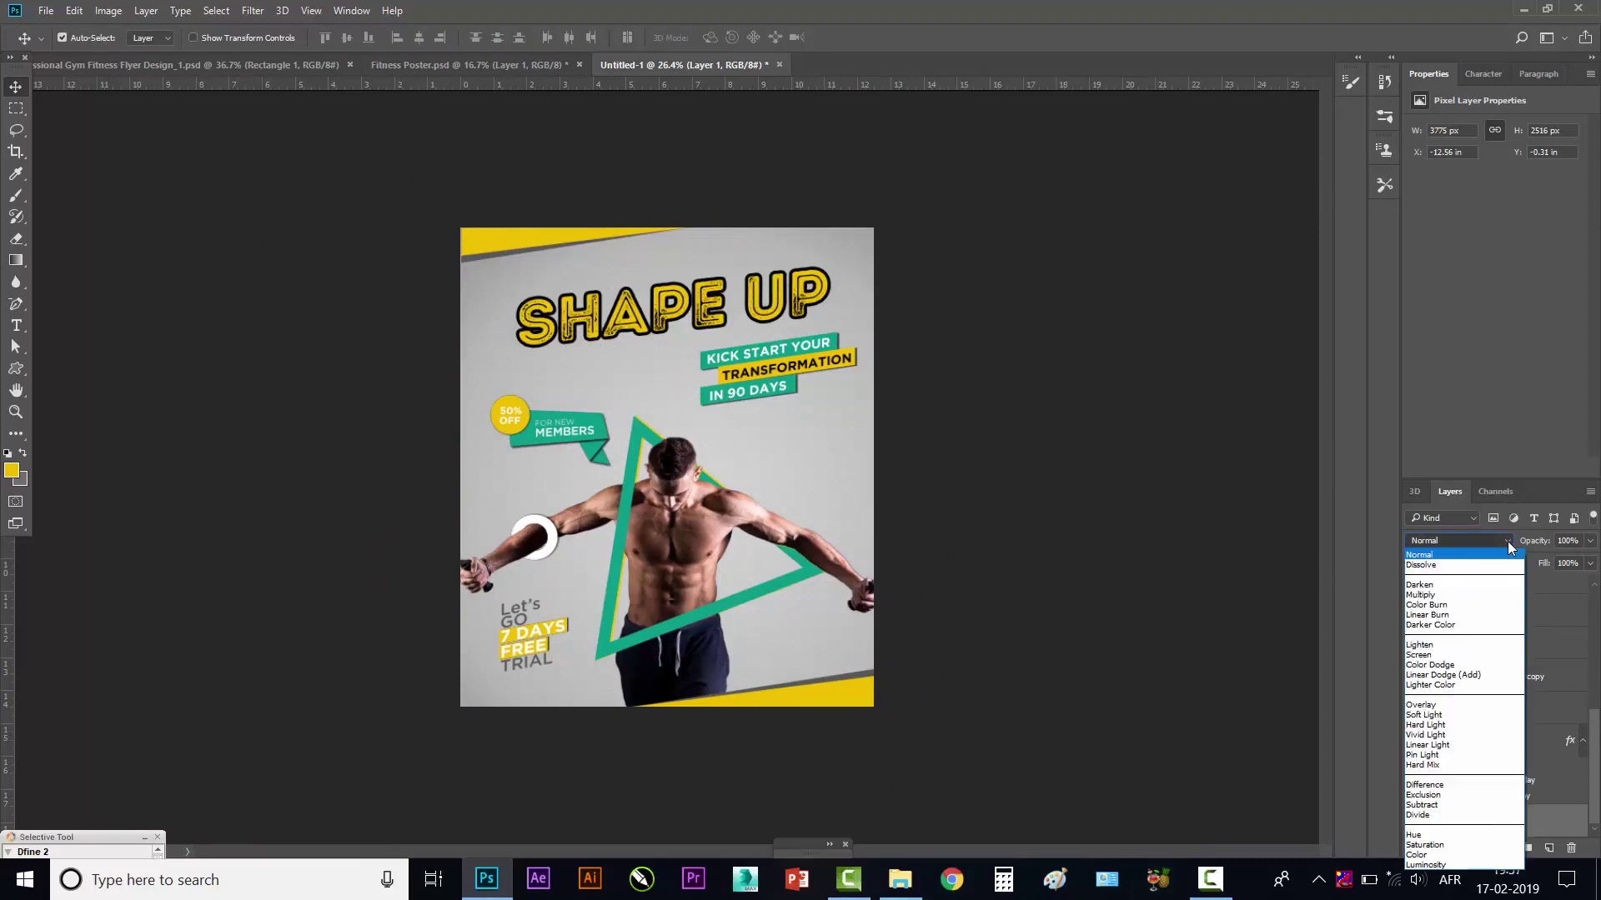
left_click(1444, 594)
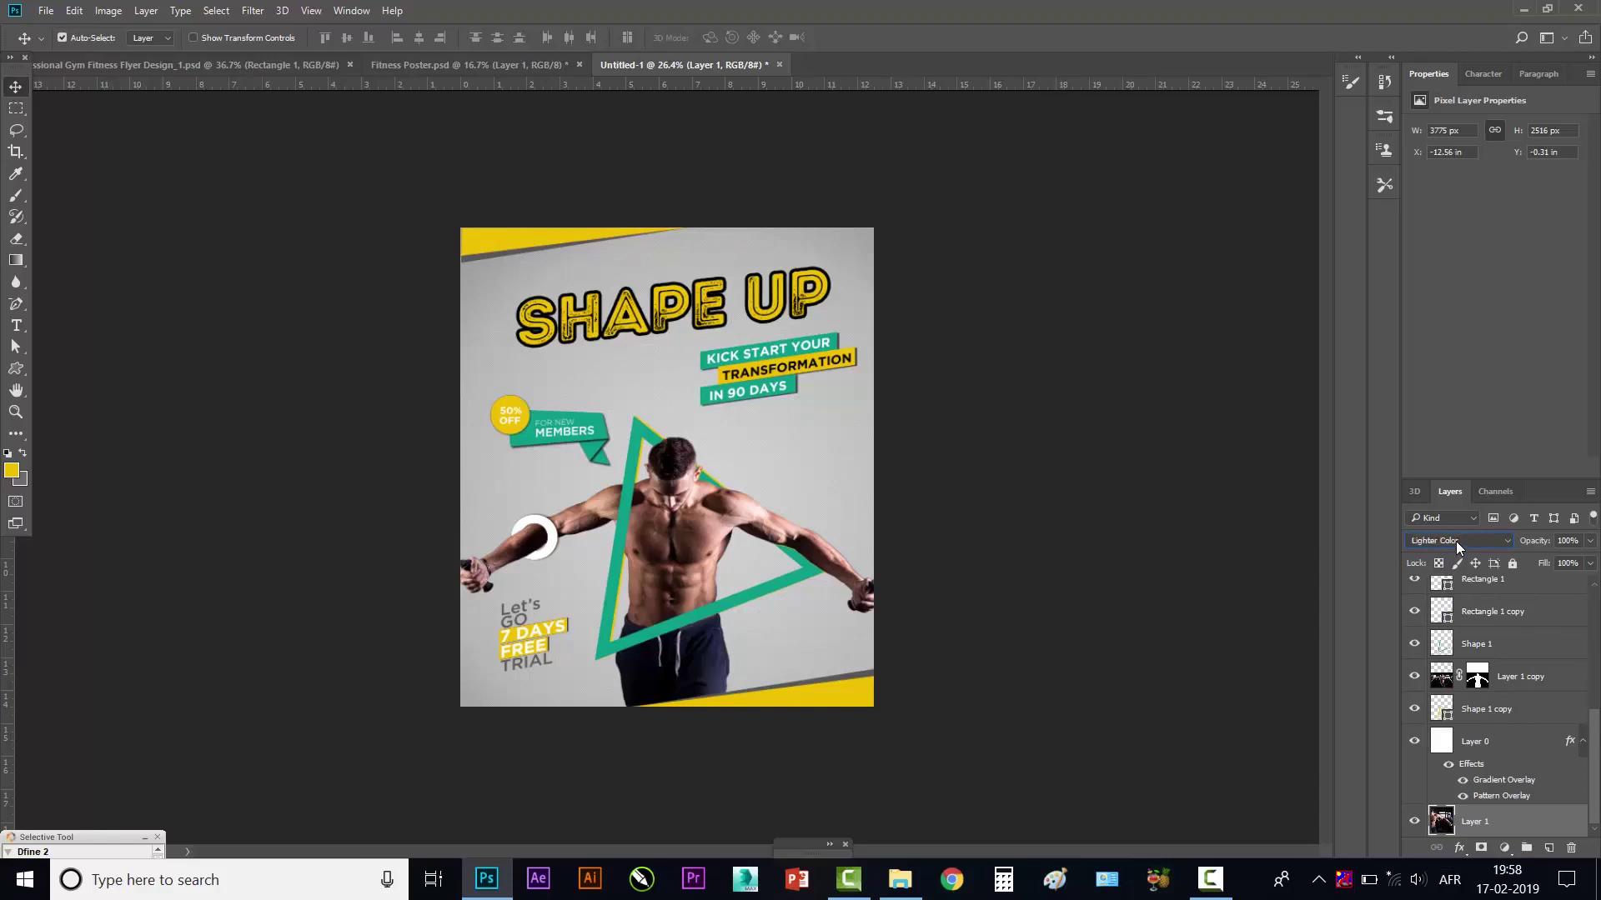
scroll(1456, 542, "down", 2)
left_click_drag(1524, 834, 1511, 741)
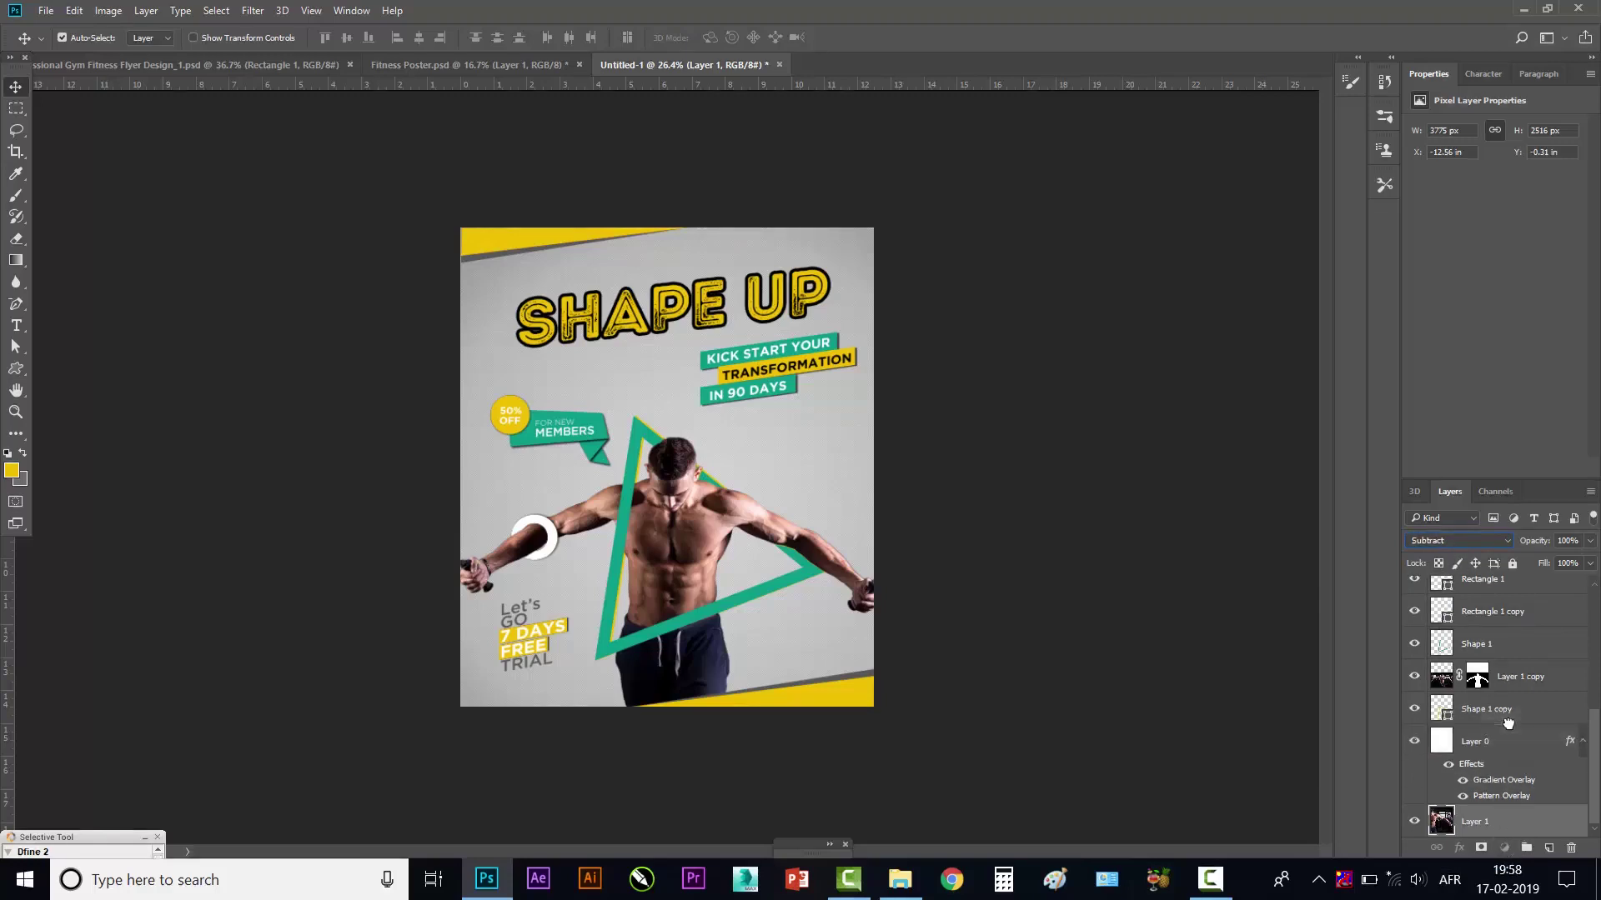
- Cycle the photo layer's blend mode from Dissolve through the list until Screen is set
left_click(1468, 538)
left_click(1449, 564)
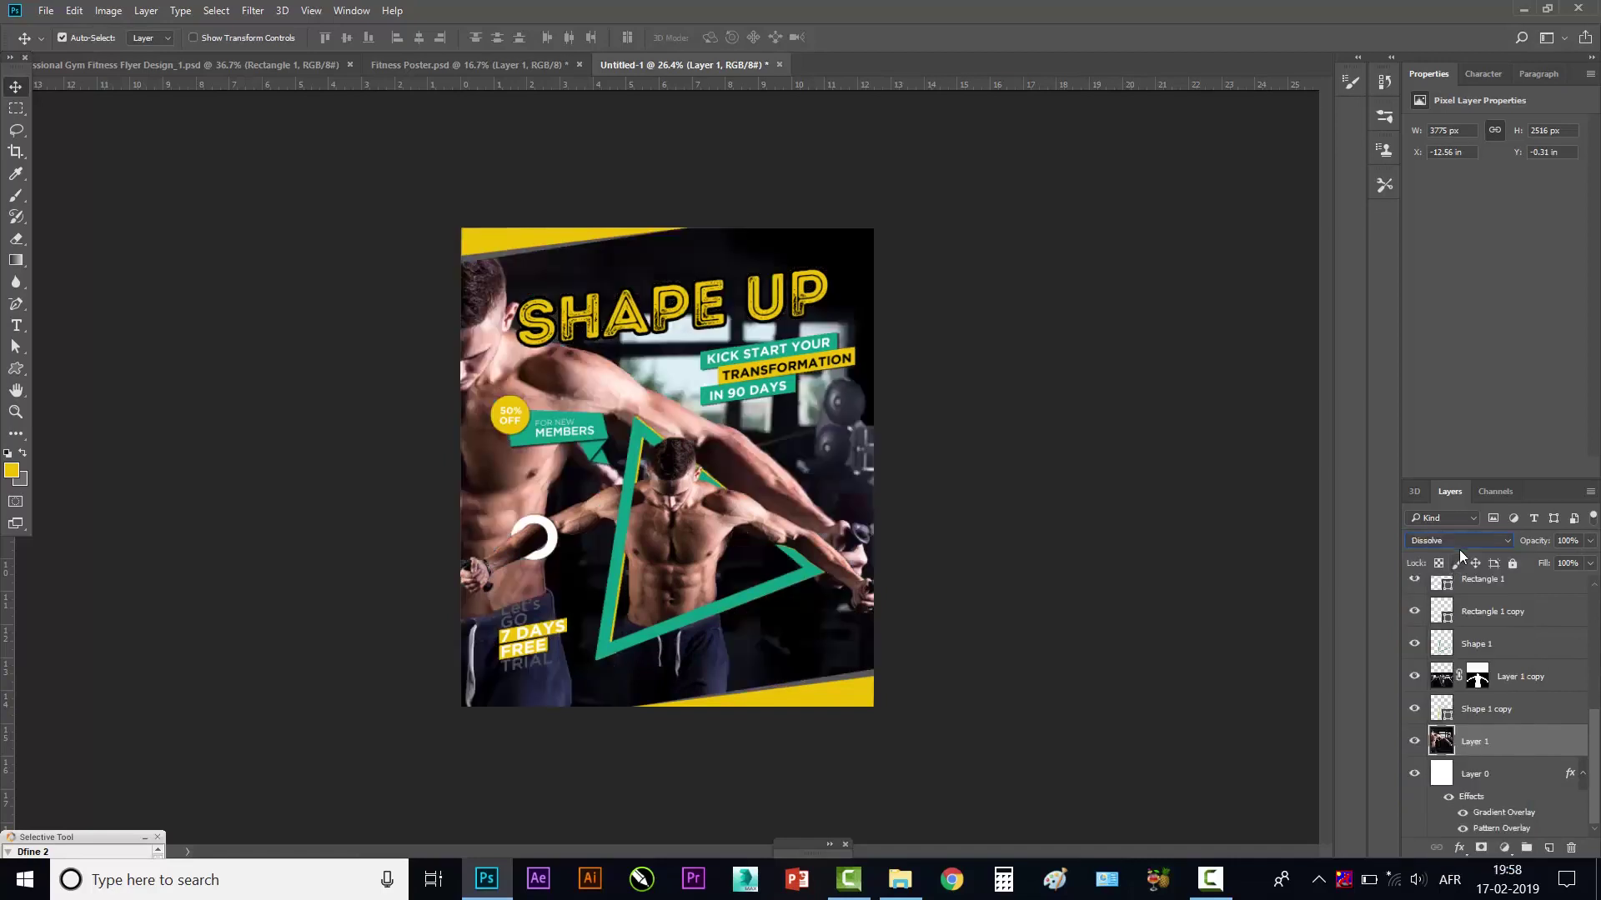
scroll(1461, 546, "down", 1)
scroll(1462, 544, "down", 1)
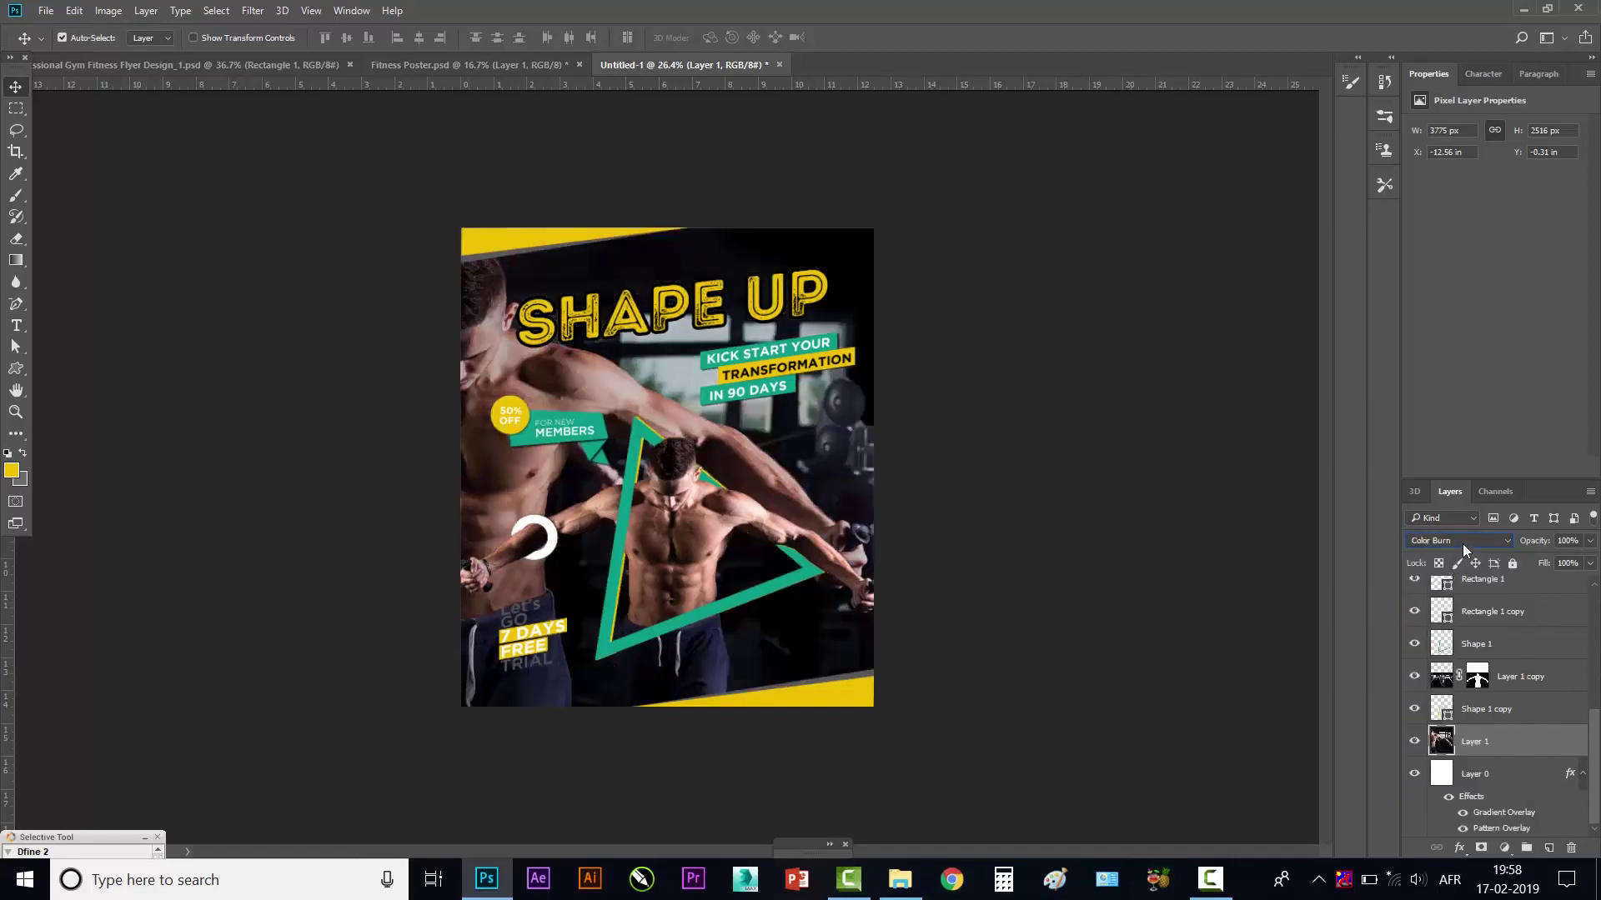
scroll(1462, 544, "down", 1)
scroll(1462, 544, "down", 1)
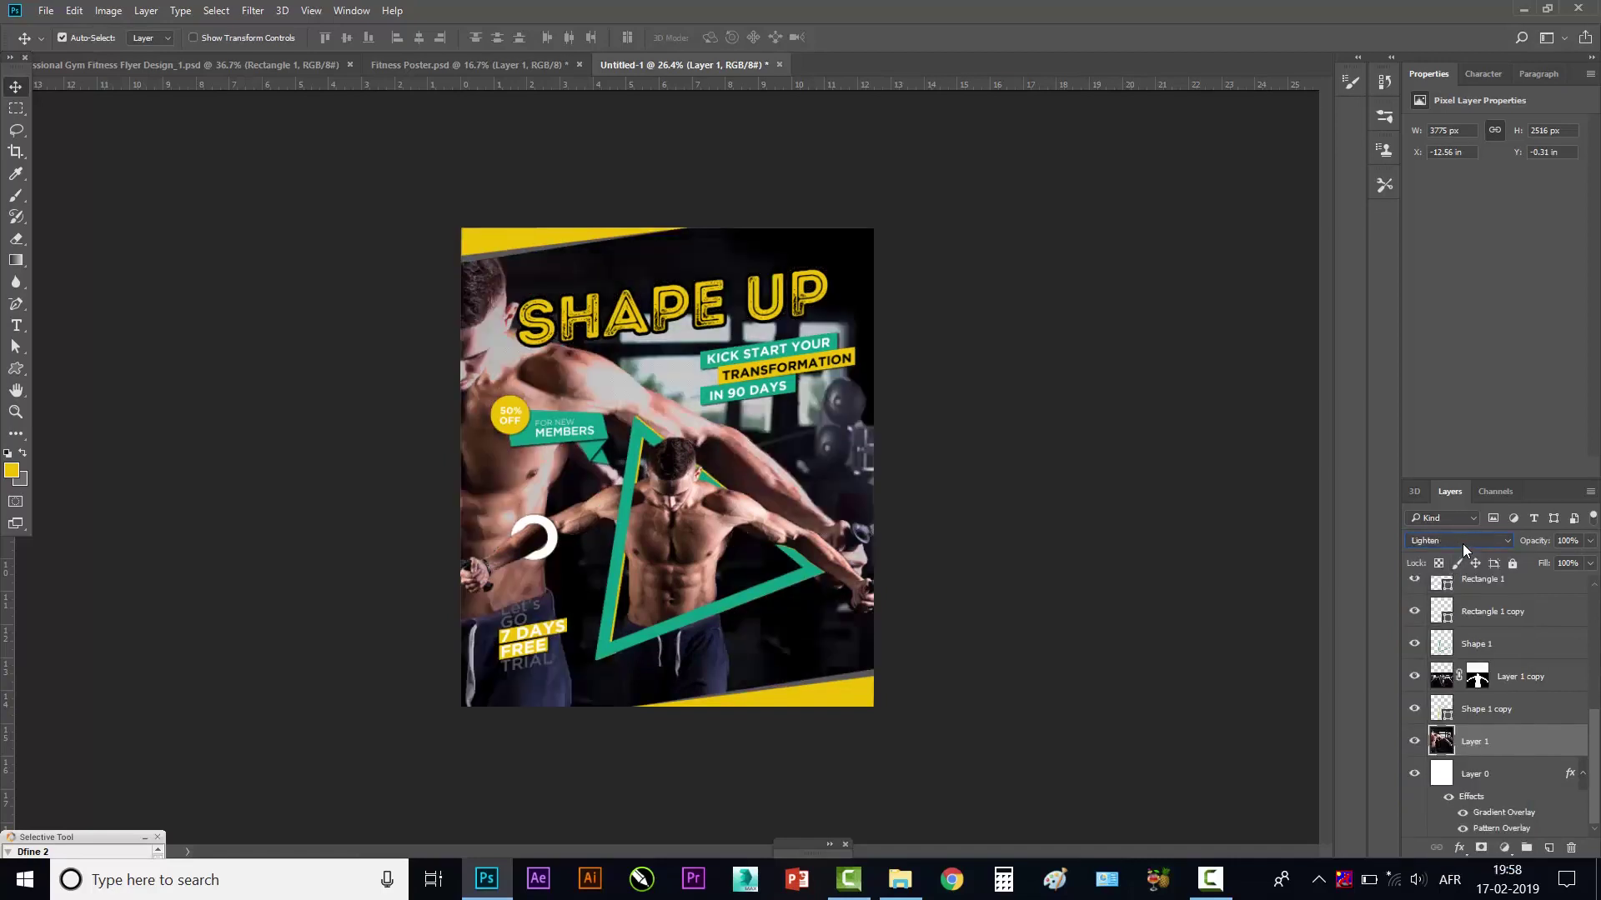
scroll(1462, 544, "down", 1)
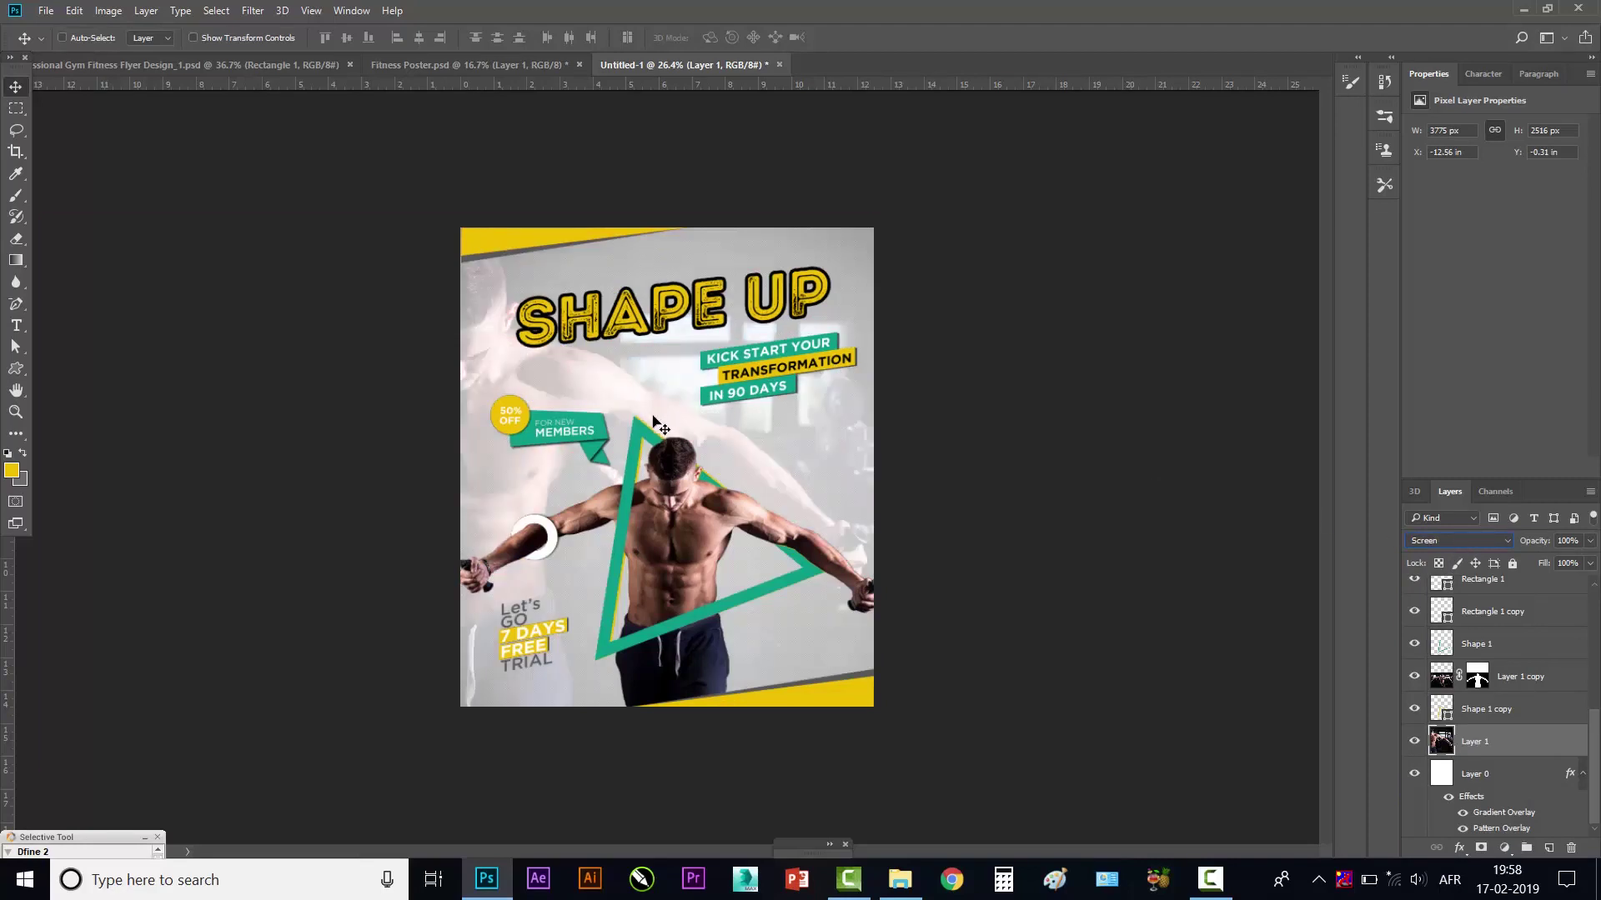
scroll(779, 409, "up", 1)
scroll(805, 440, "up", 2)
scroll(806, 442, "down", 2)
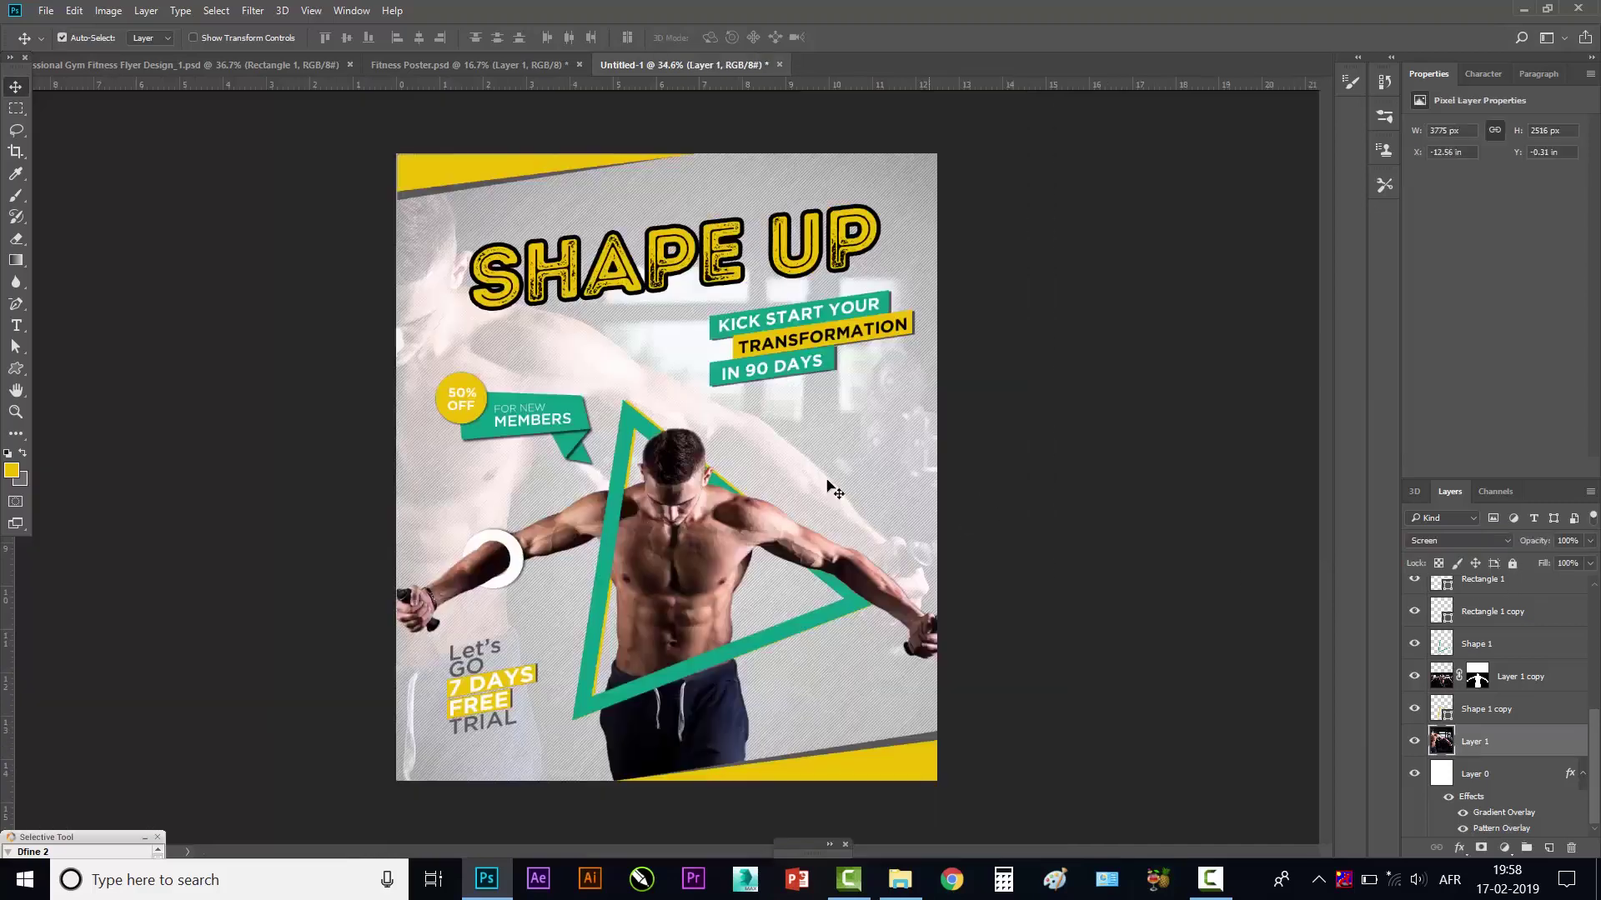
- Lower the gym photo layer's opacity to 42% and add a new empty layer above it
left_click(1589, 542)
left_click_drag(1587, 565, 1554, 563)
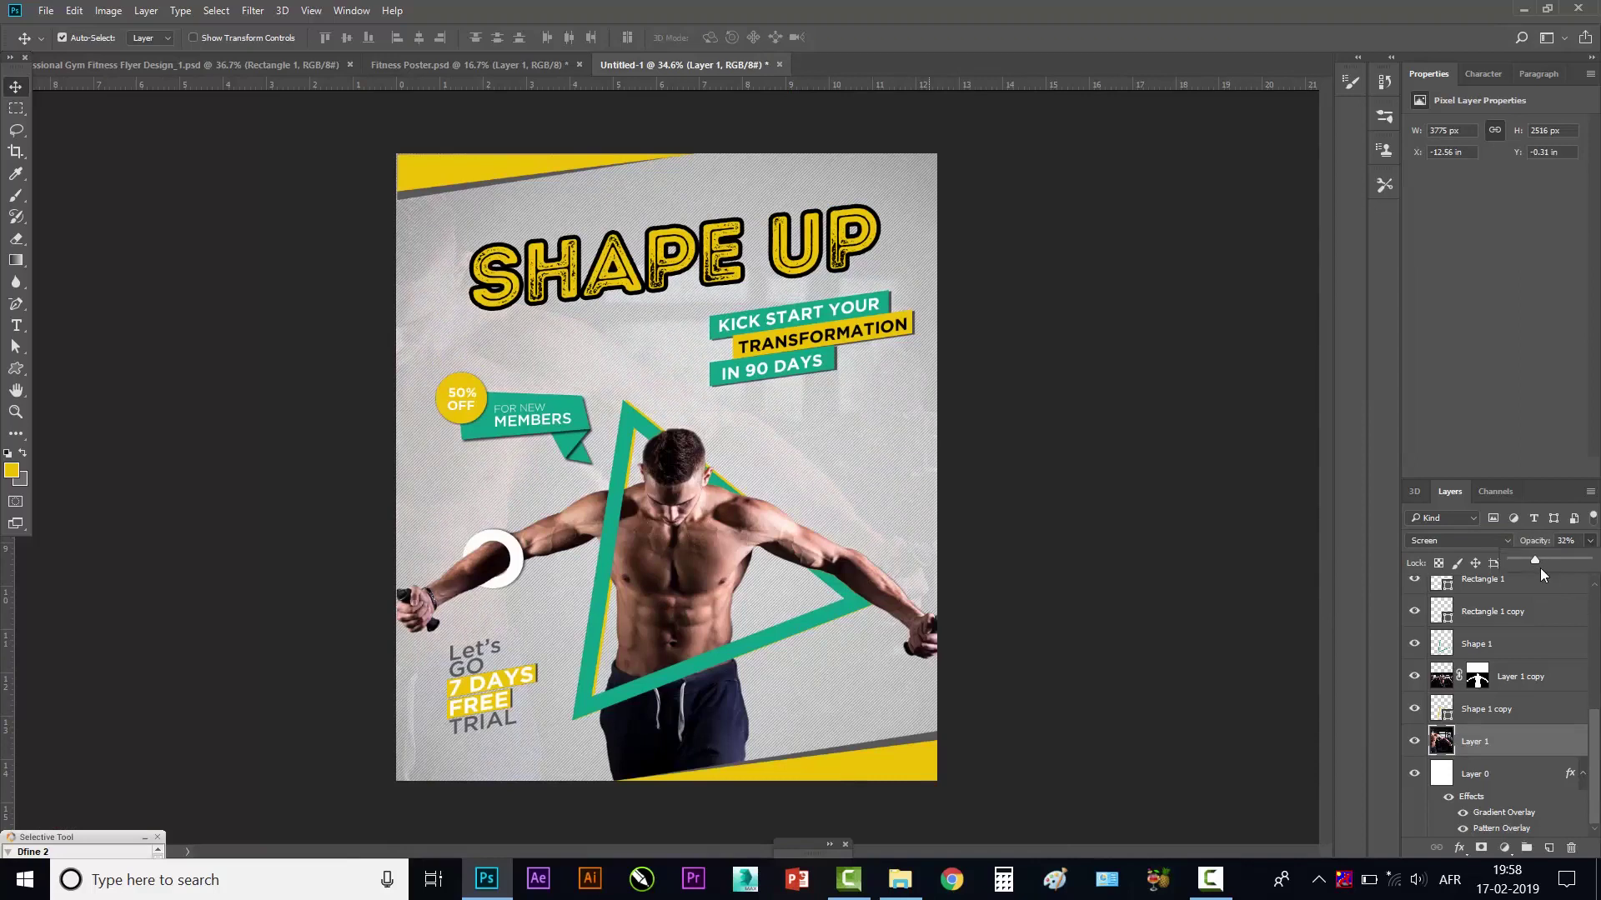
left_click_drag(1547, 563, 1544, 563)
scroll(664, 466, "down", 1)
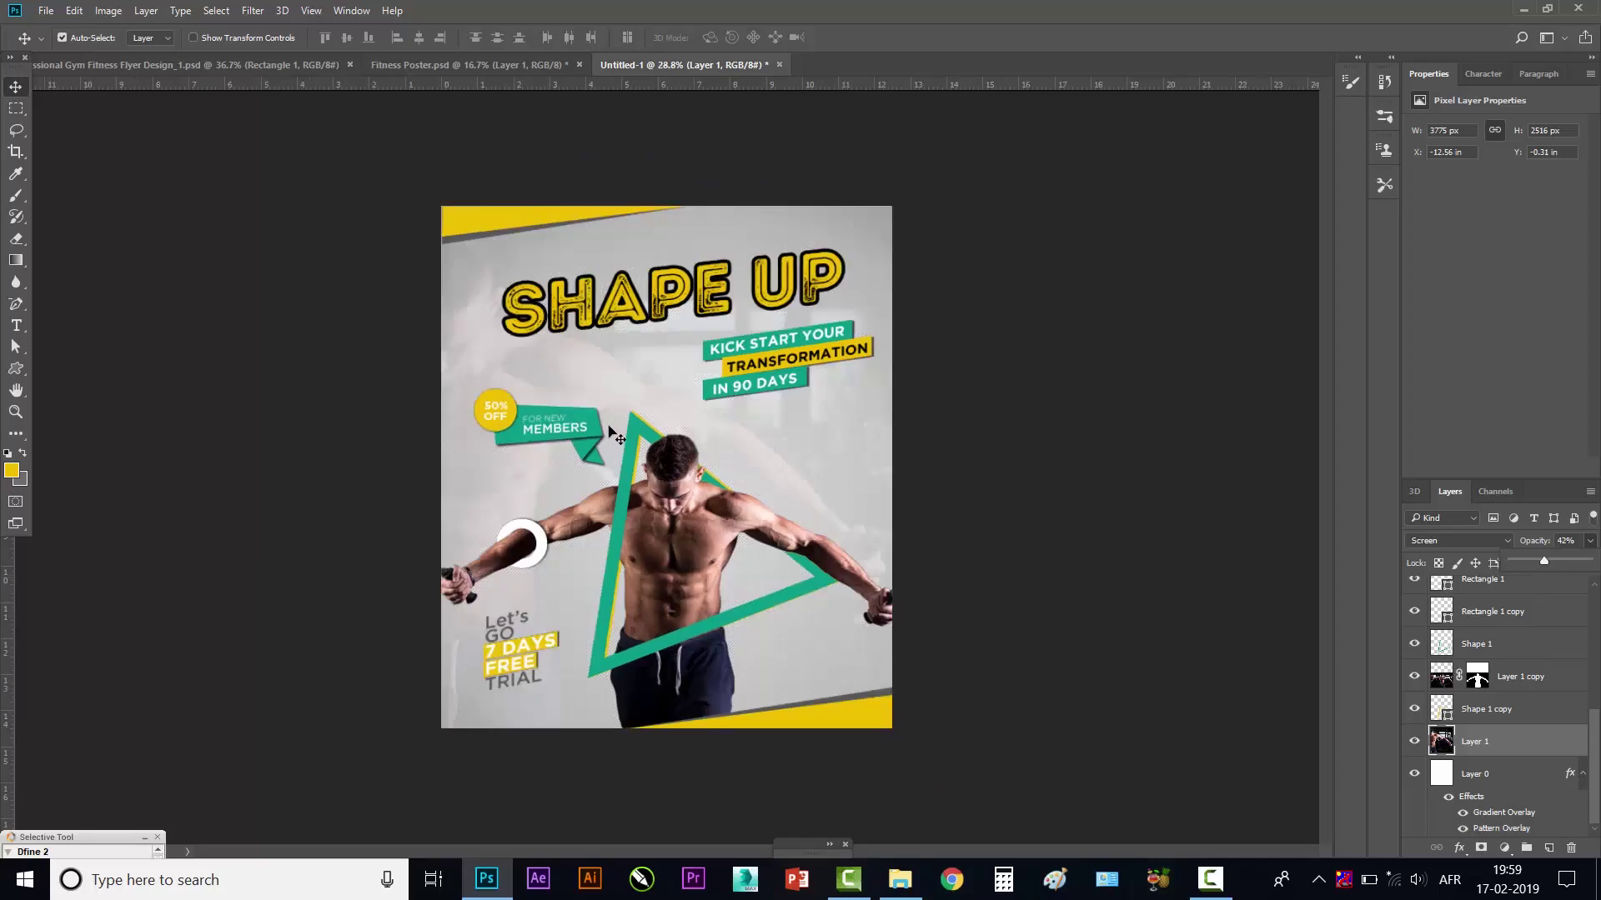
scroll(527, 367, "up", 1)
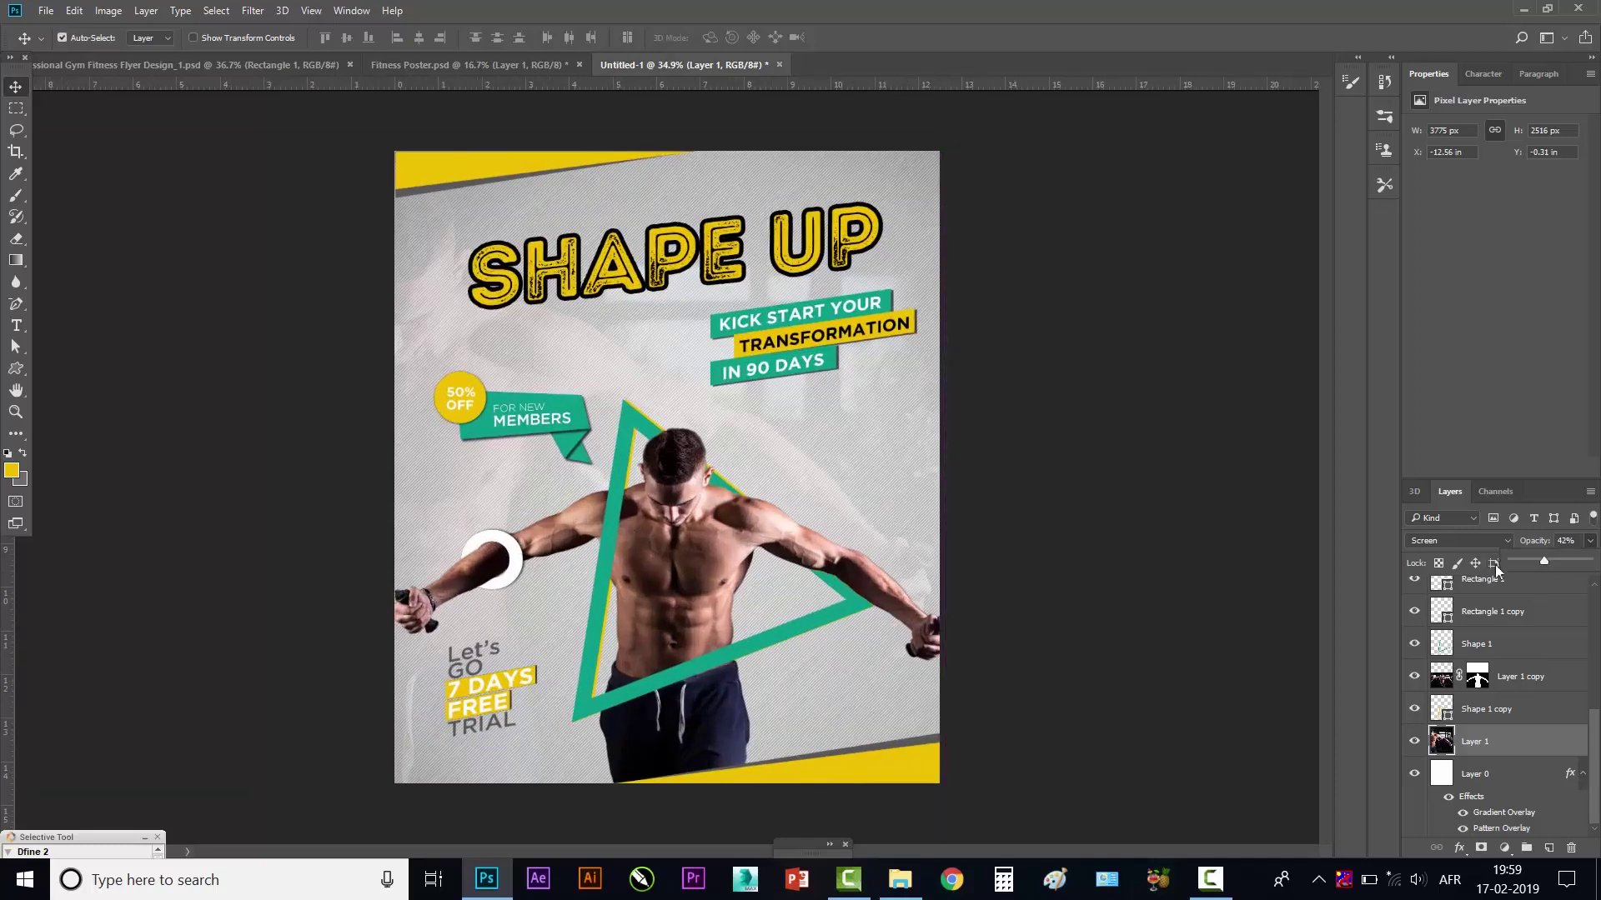
left_click(1547, 849)
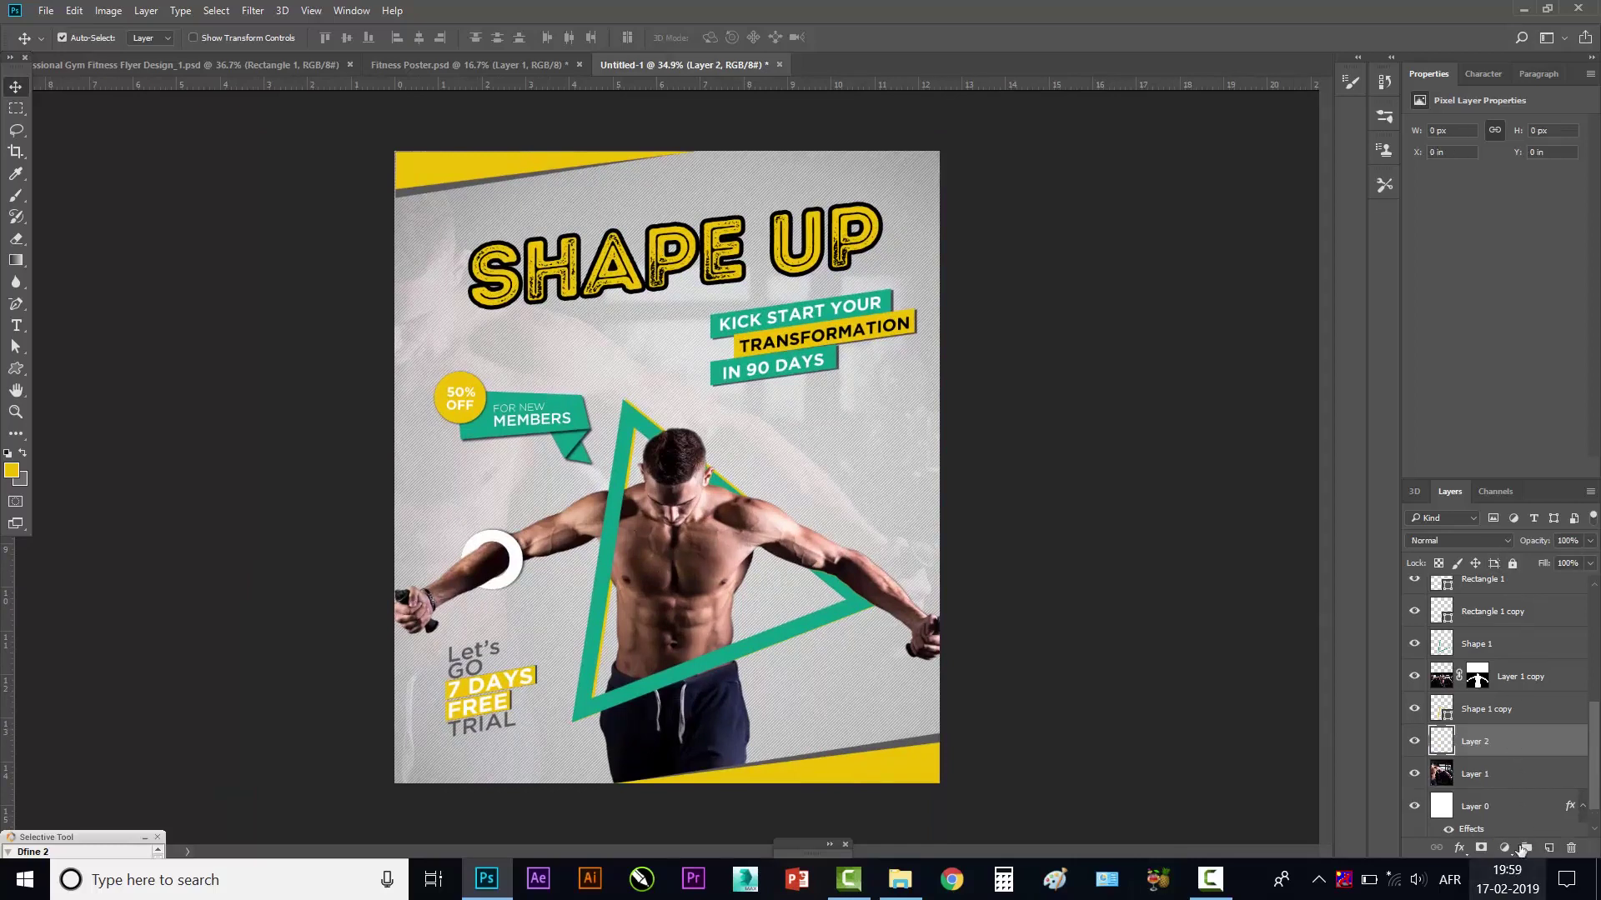
- Choose the 1681 px shard particle brush in Brush Settings
left_click(16, 197)
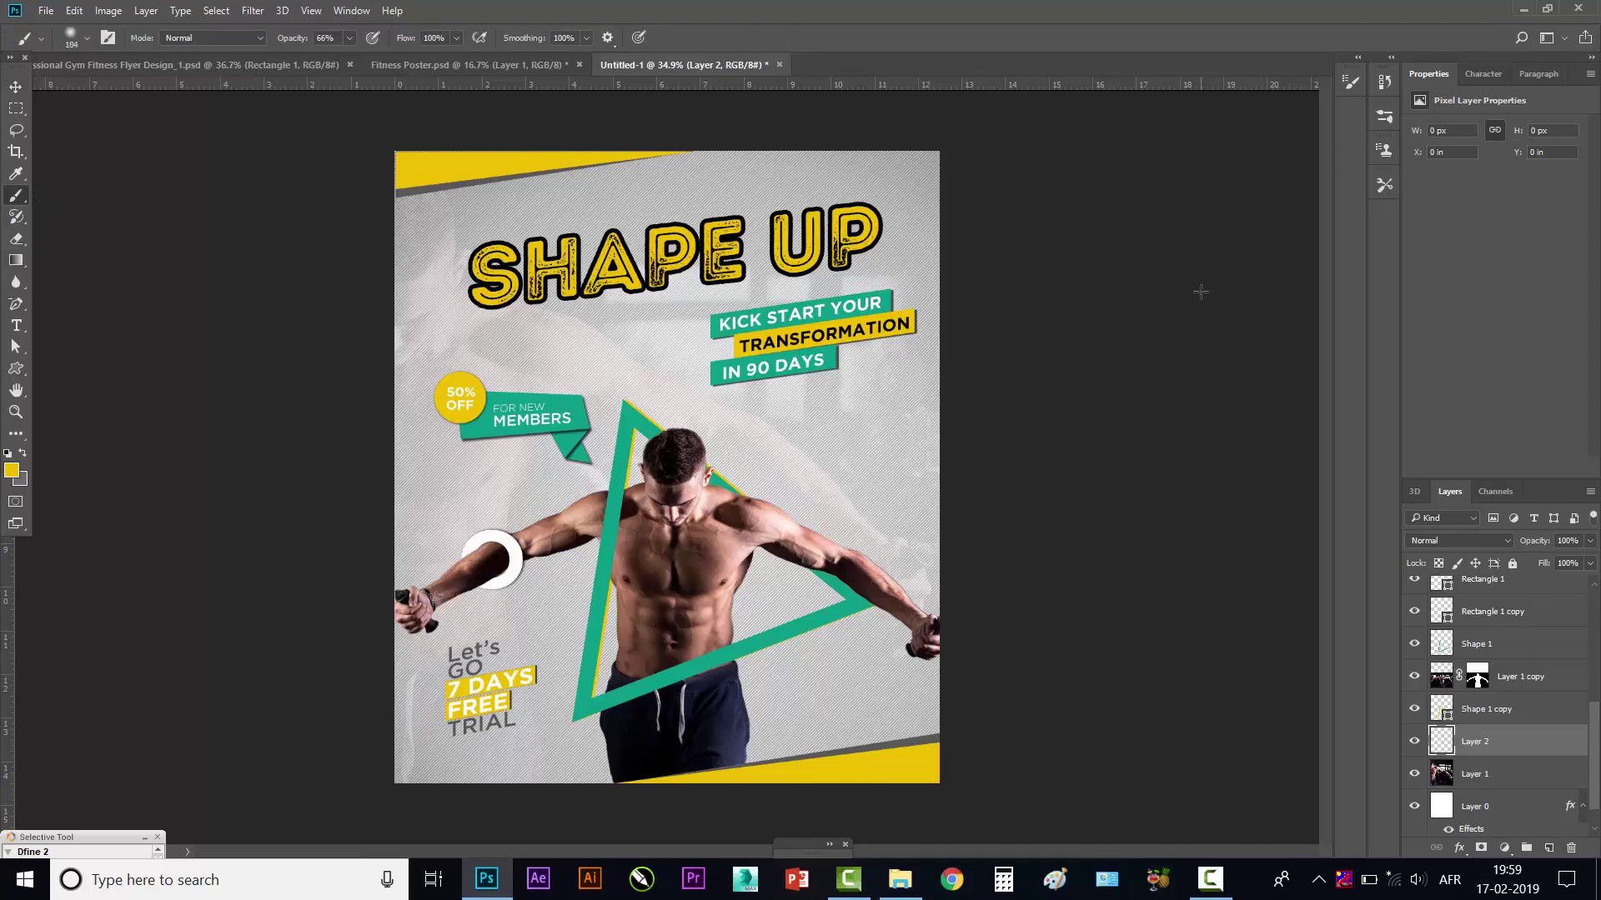
key("F5")
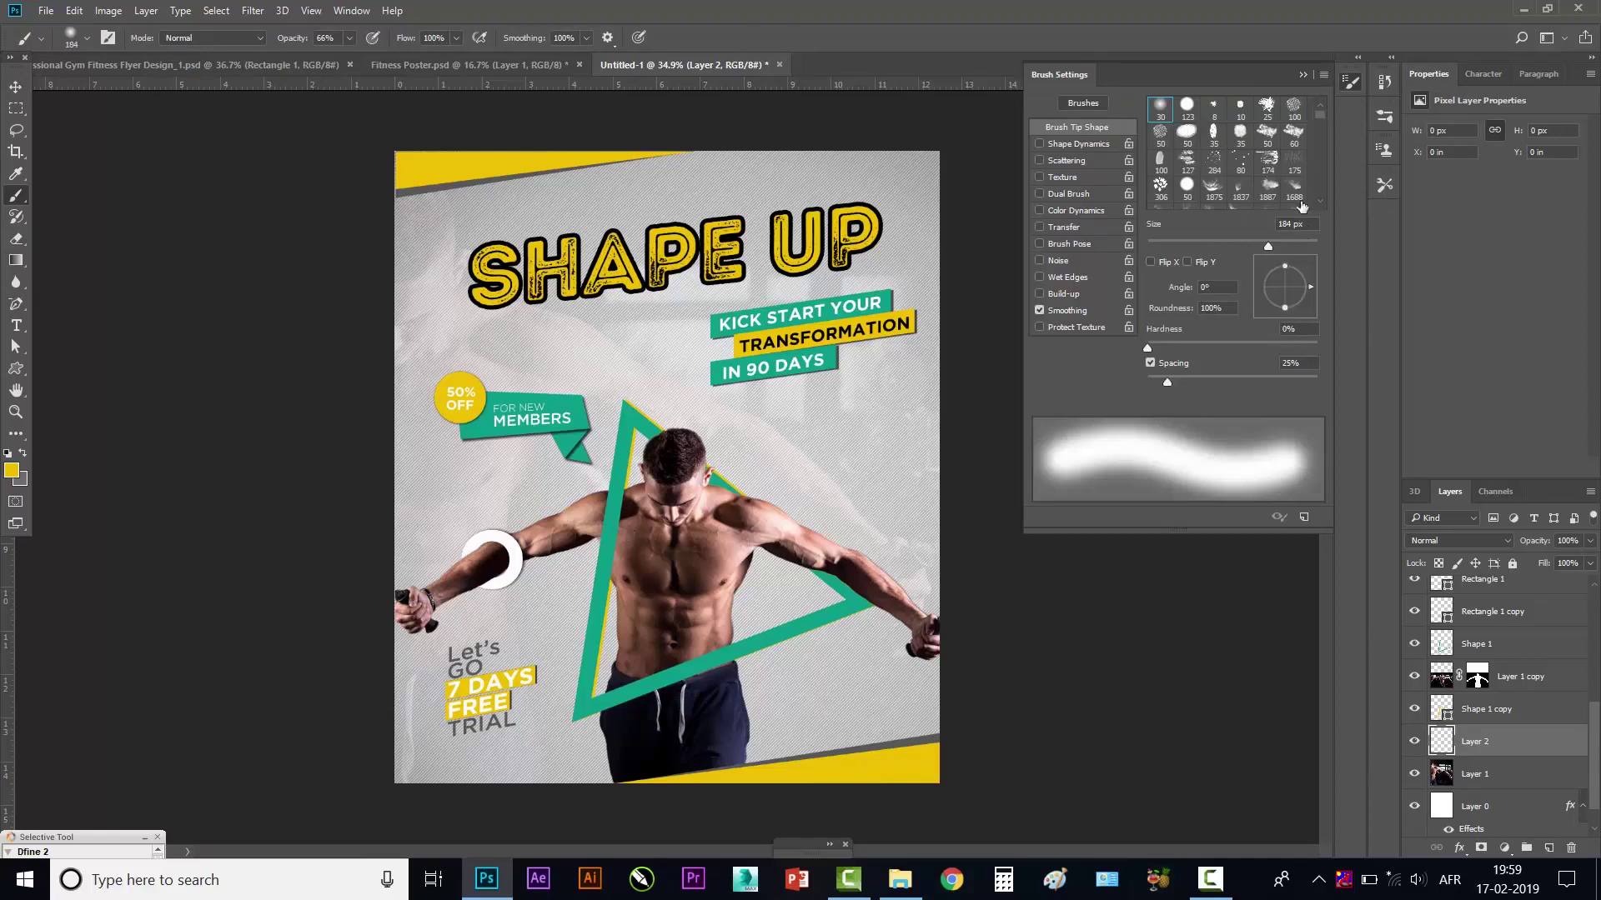
left_click_drag(1231, 557, 1231, 680)
left_click(351, 10)
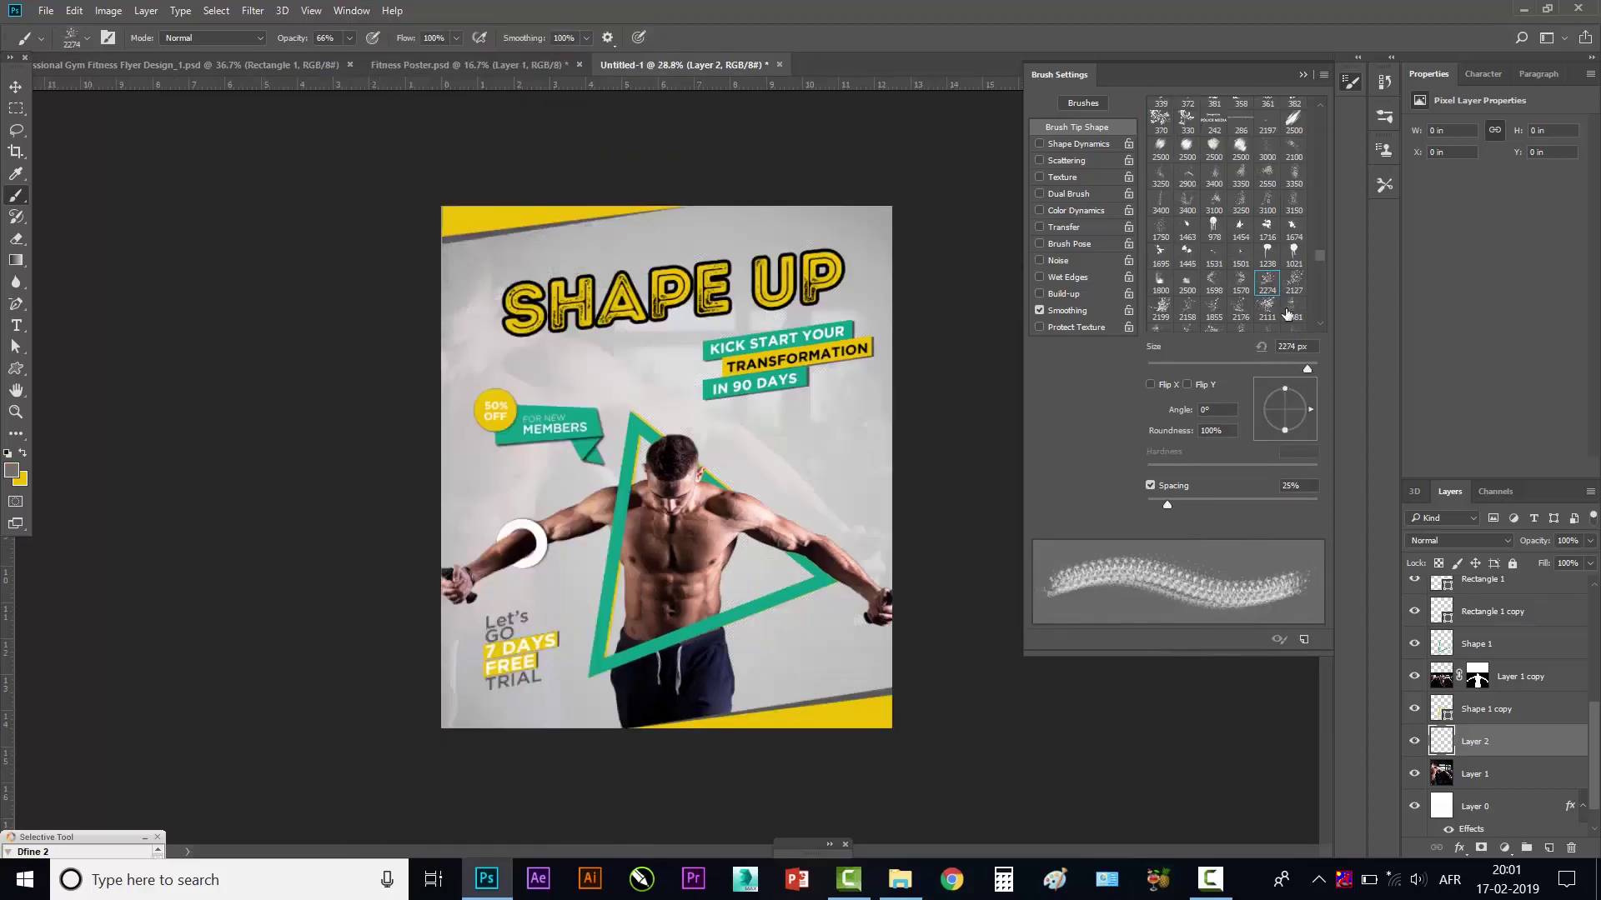
left_click(1294, 309)
- Stamp grey shards on the upper left and, with the brush rotated 56°, around the right side
left_click(570, 238)
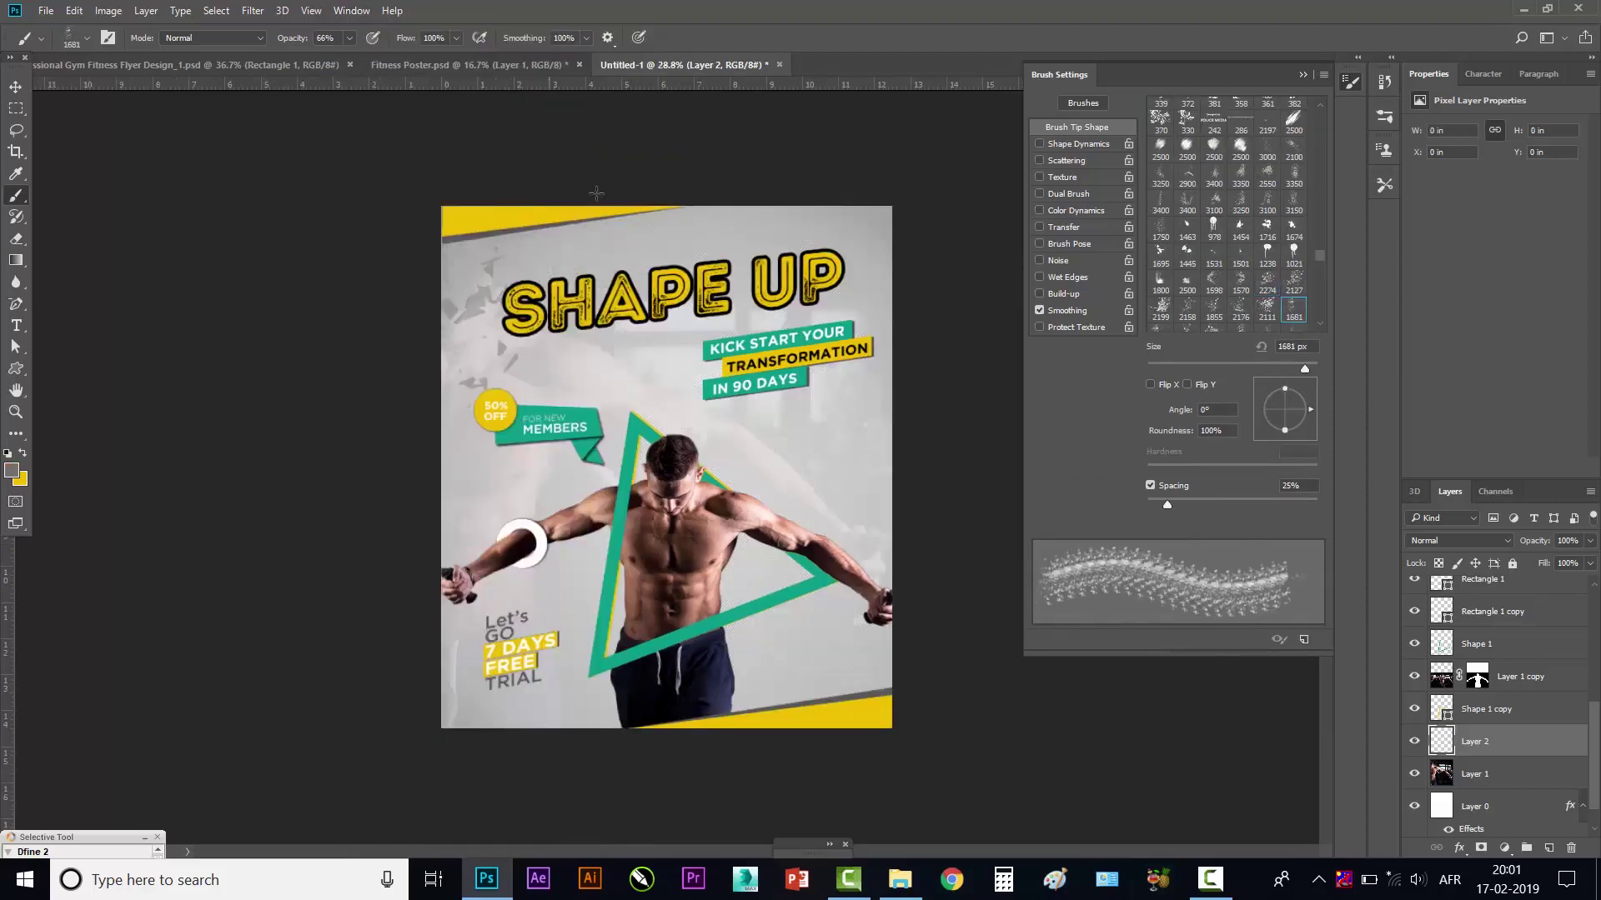
scroll(606, 305, "up", 3)
scroll(607, 305, "down", 3)
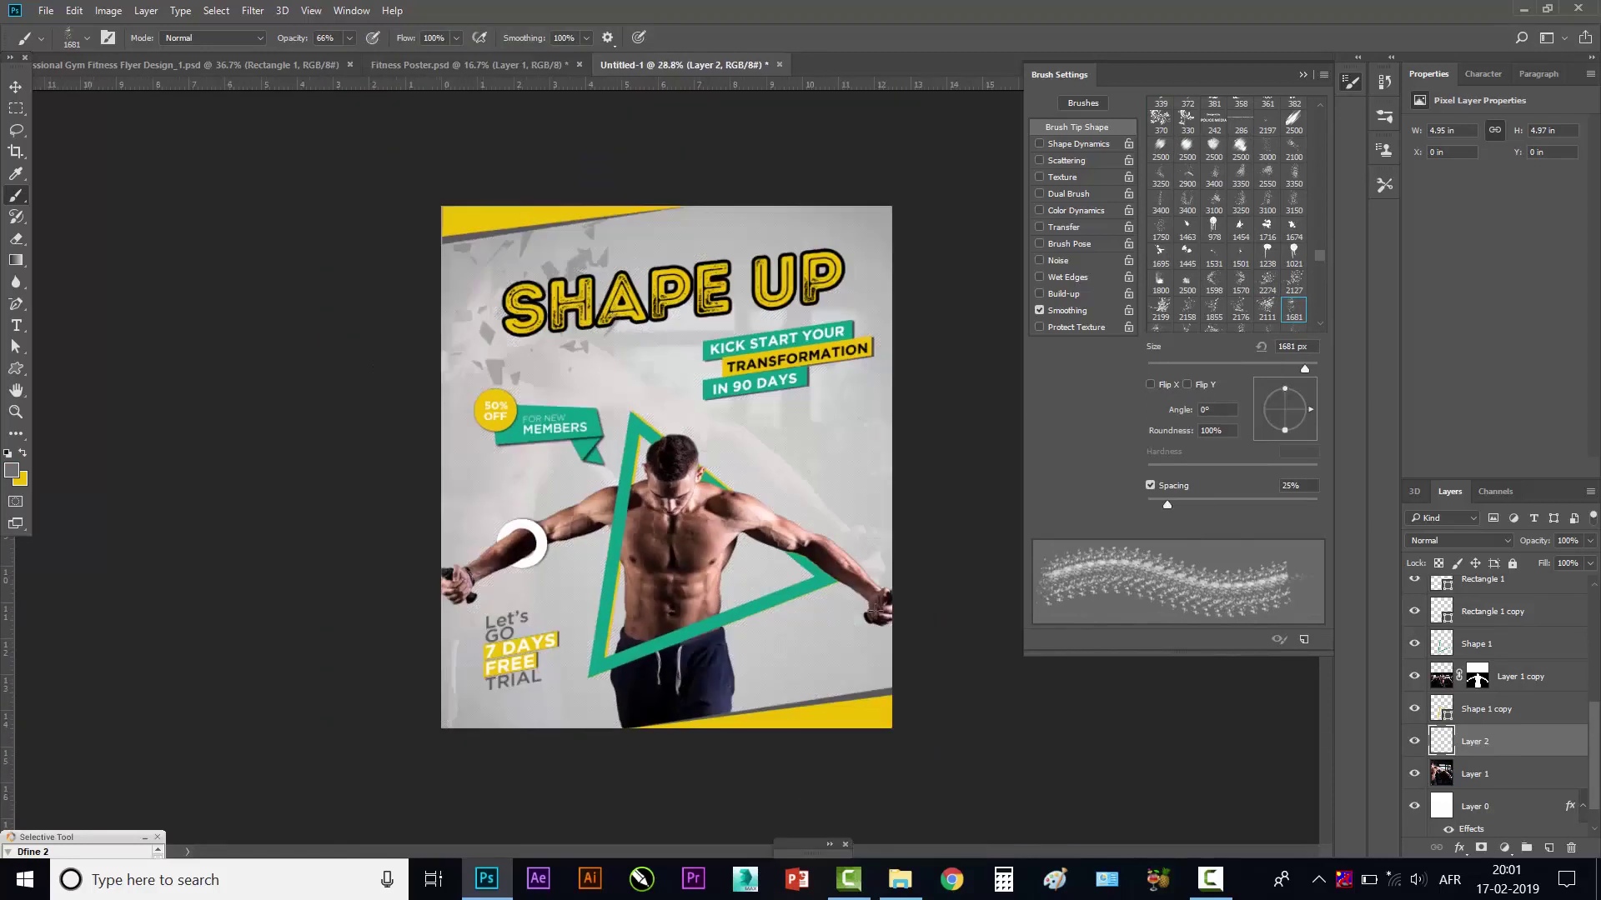
left_click(900, 674)
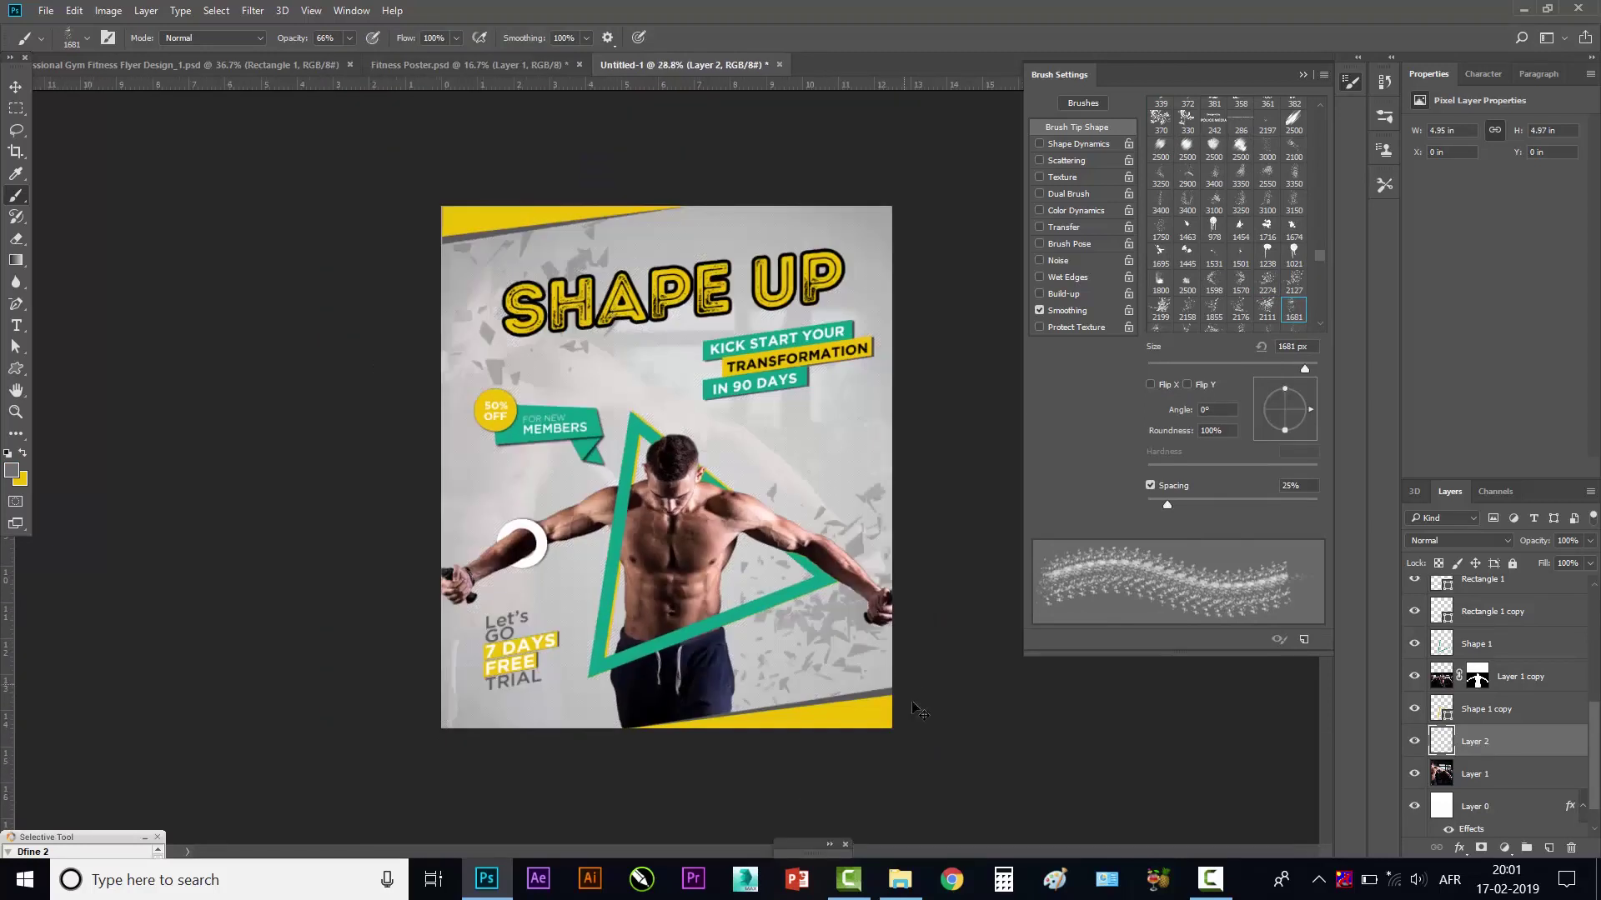
key("ctrl+z")
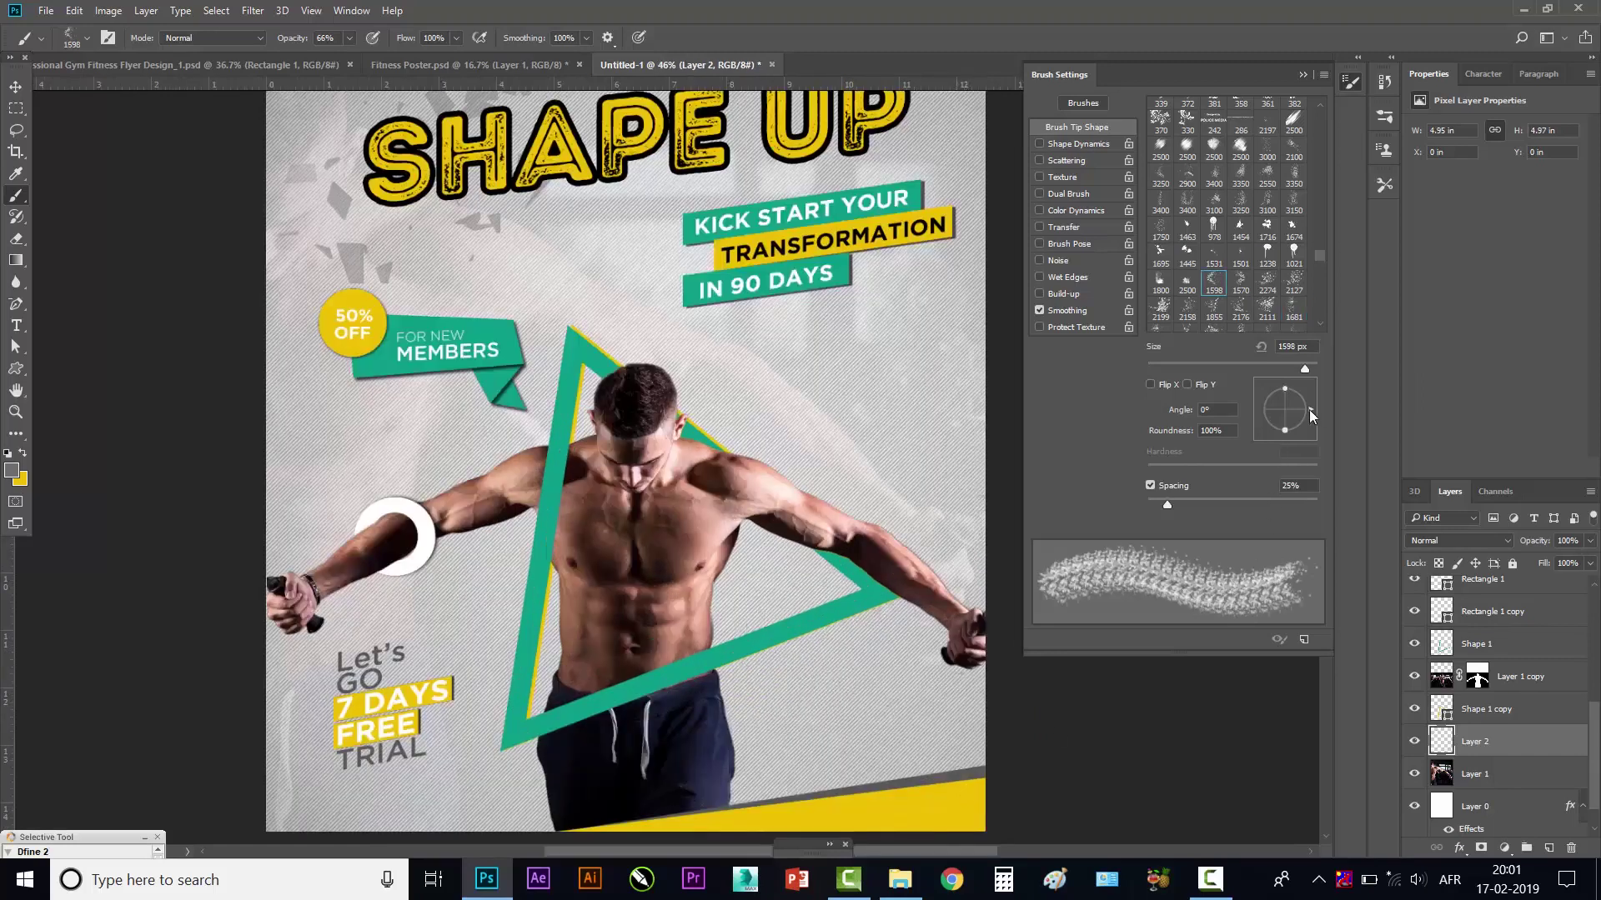
left_click_drag(1309, 408, 1299, 388)
left_click(1022, 754)
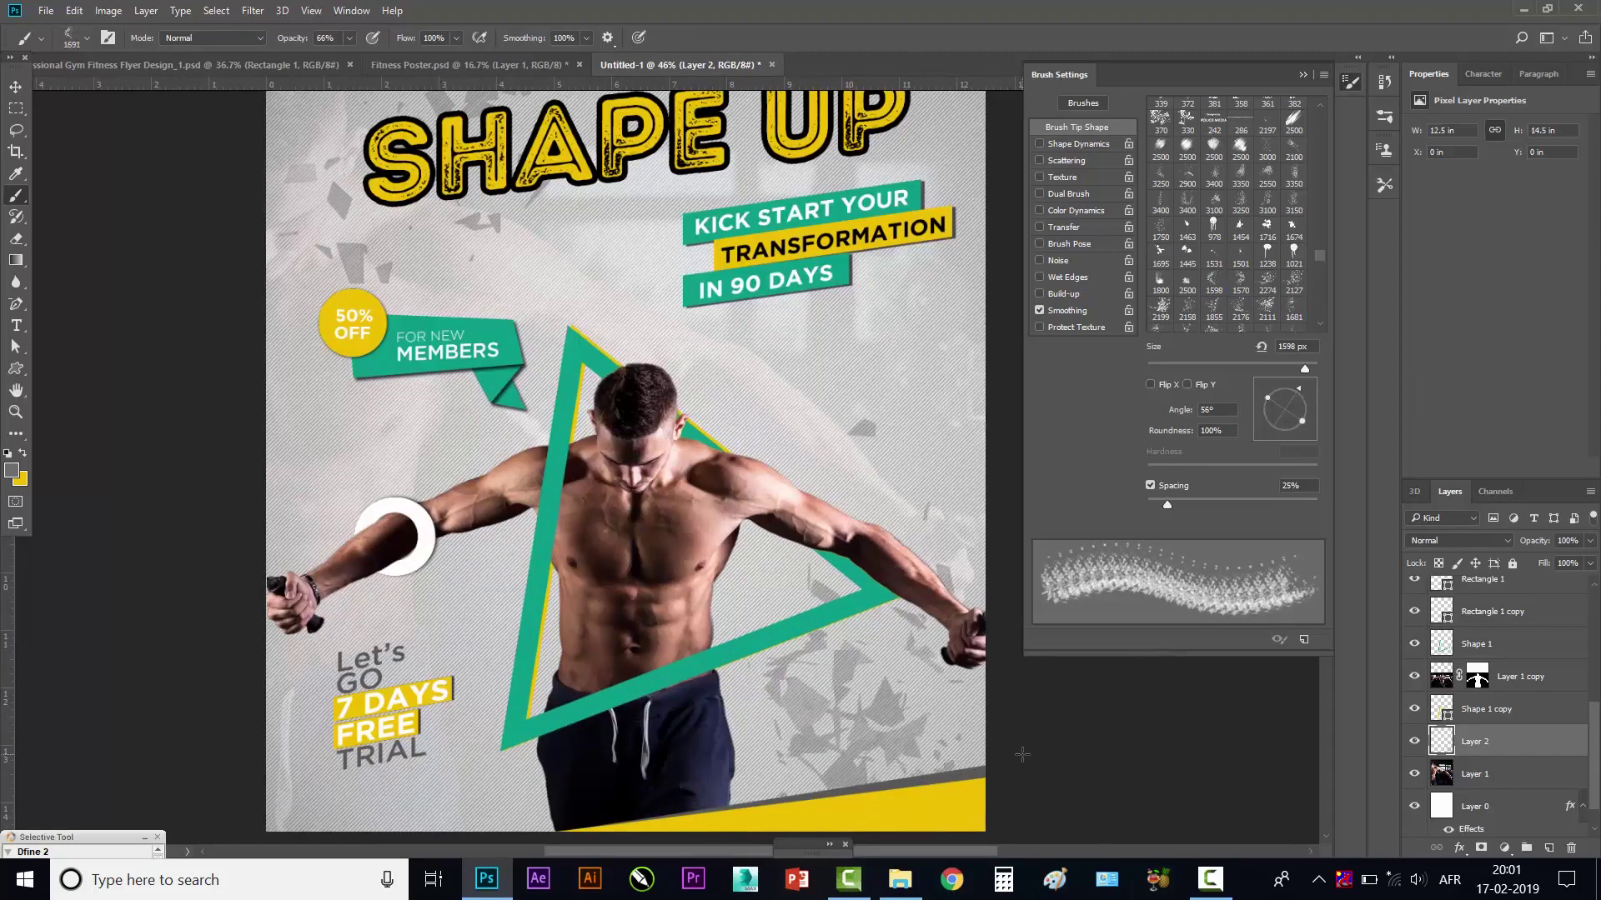
left_click(994, 493)
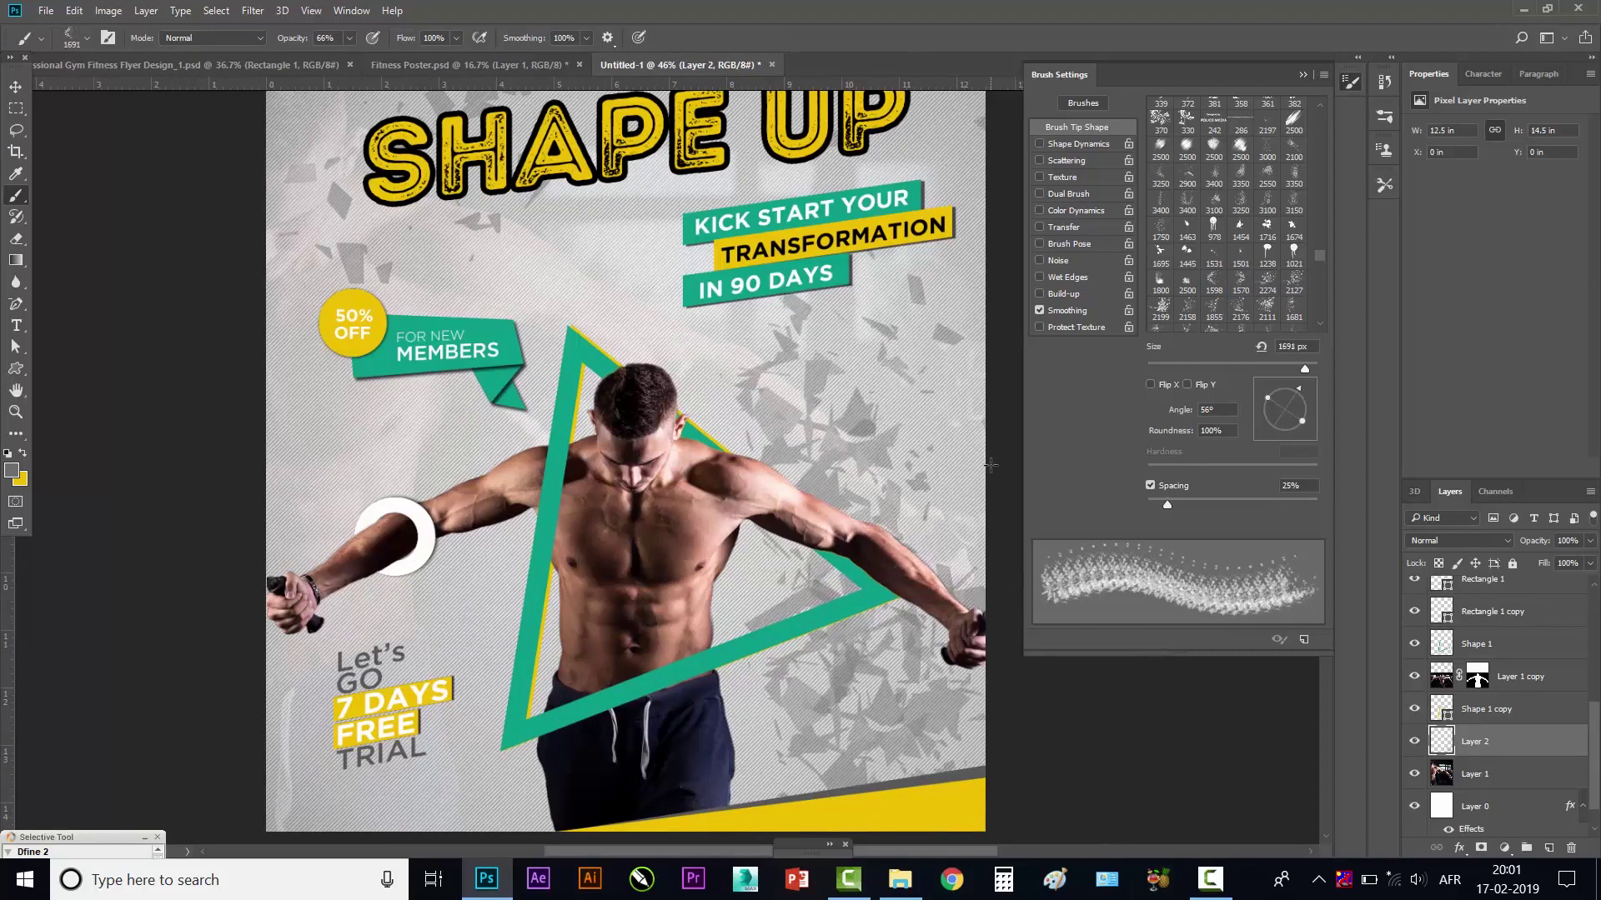
scroll(784, 450, "down", 1)
scroll(783, 450, "down", 1)
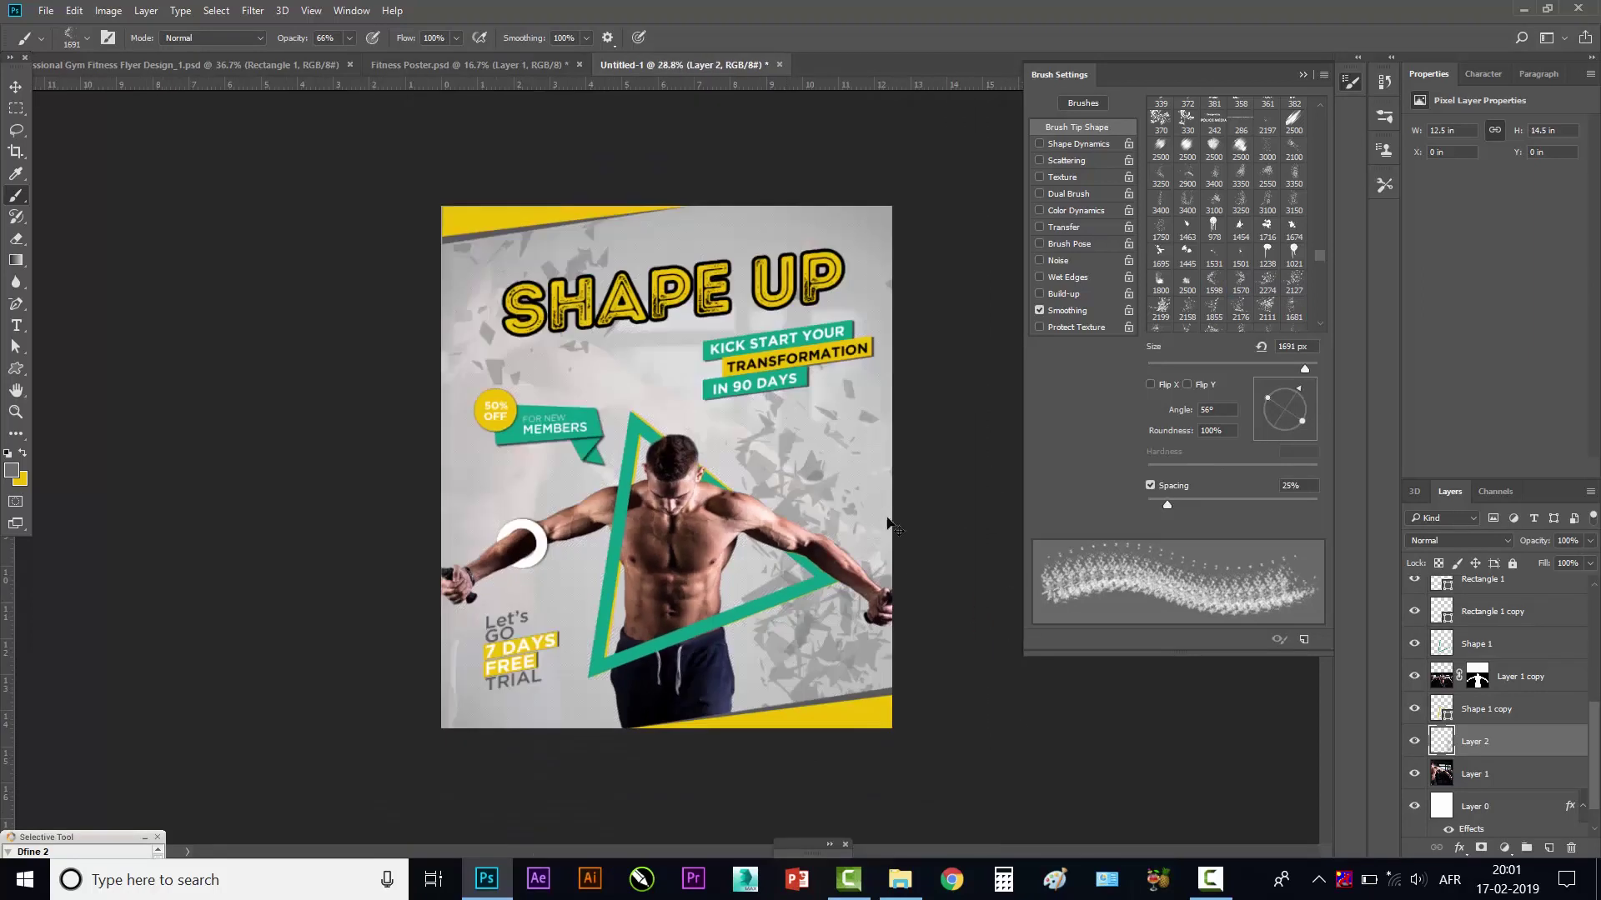
left_click(904, 598)
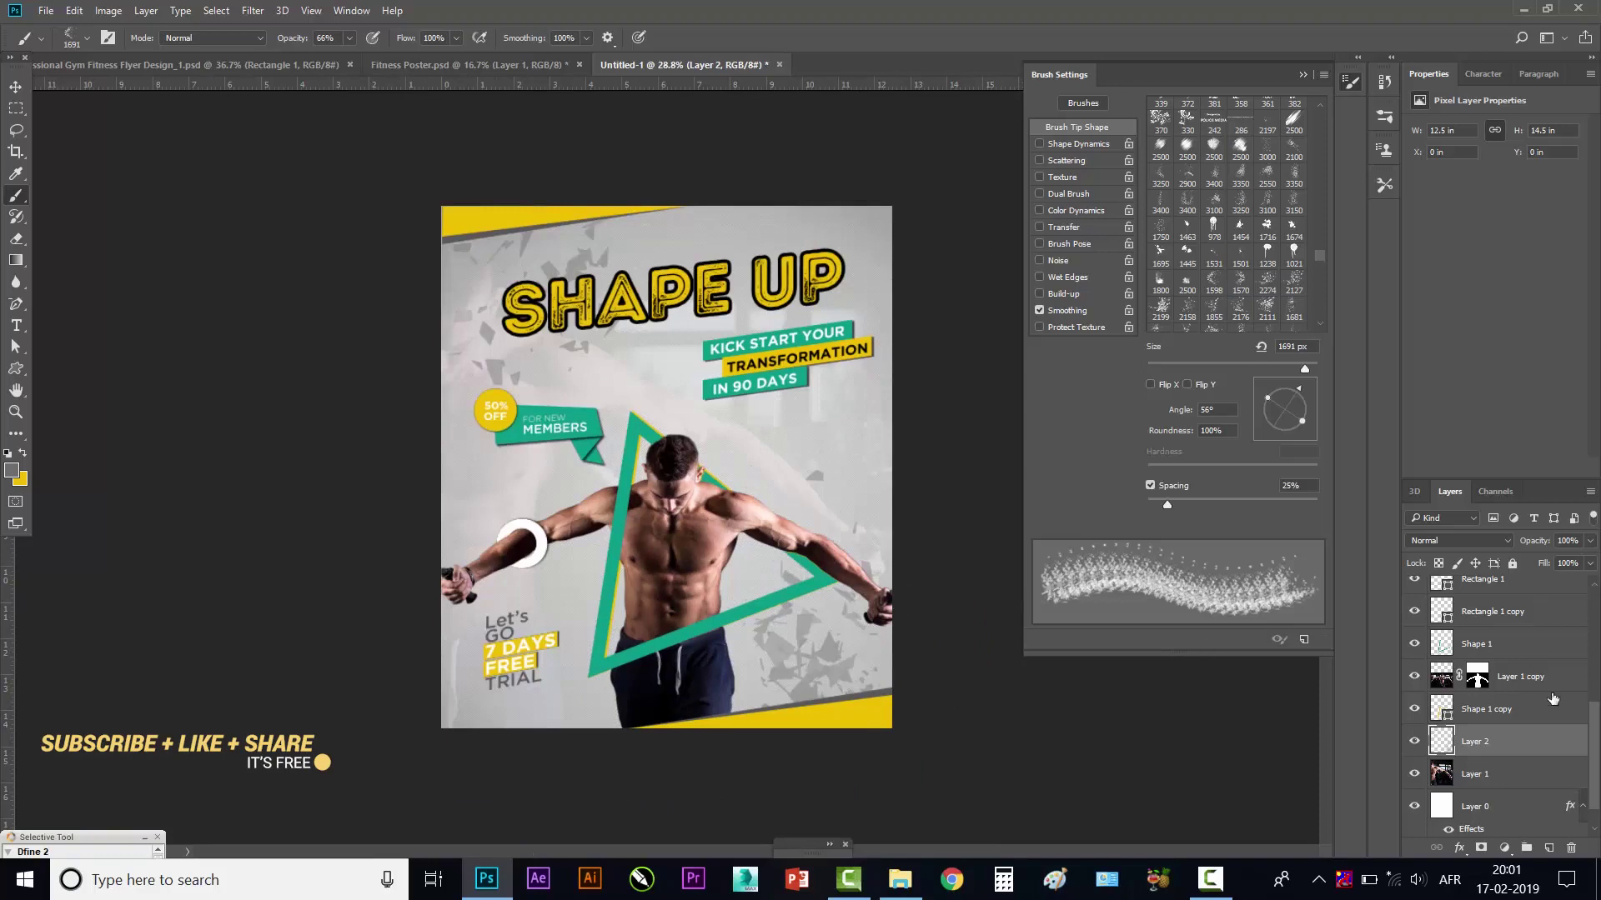
- Set the particle layer's opacity to 66%
left_click(1590, 540)
left_click_drag(1589, 560, 1563, 563)
left_click(1303, 75)
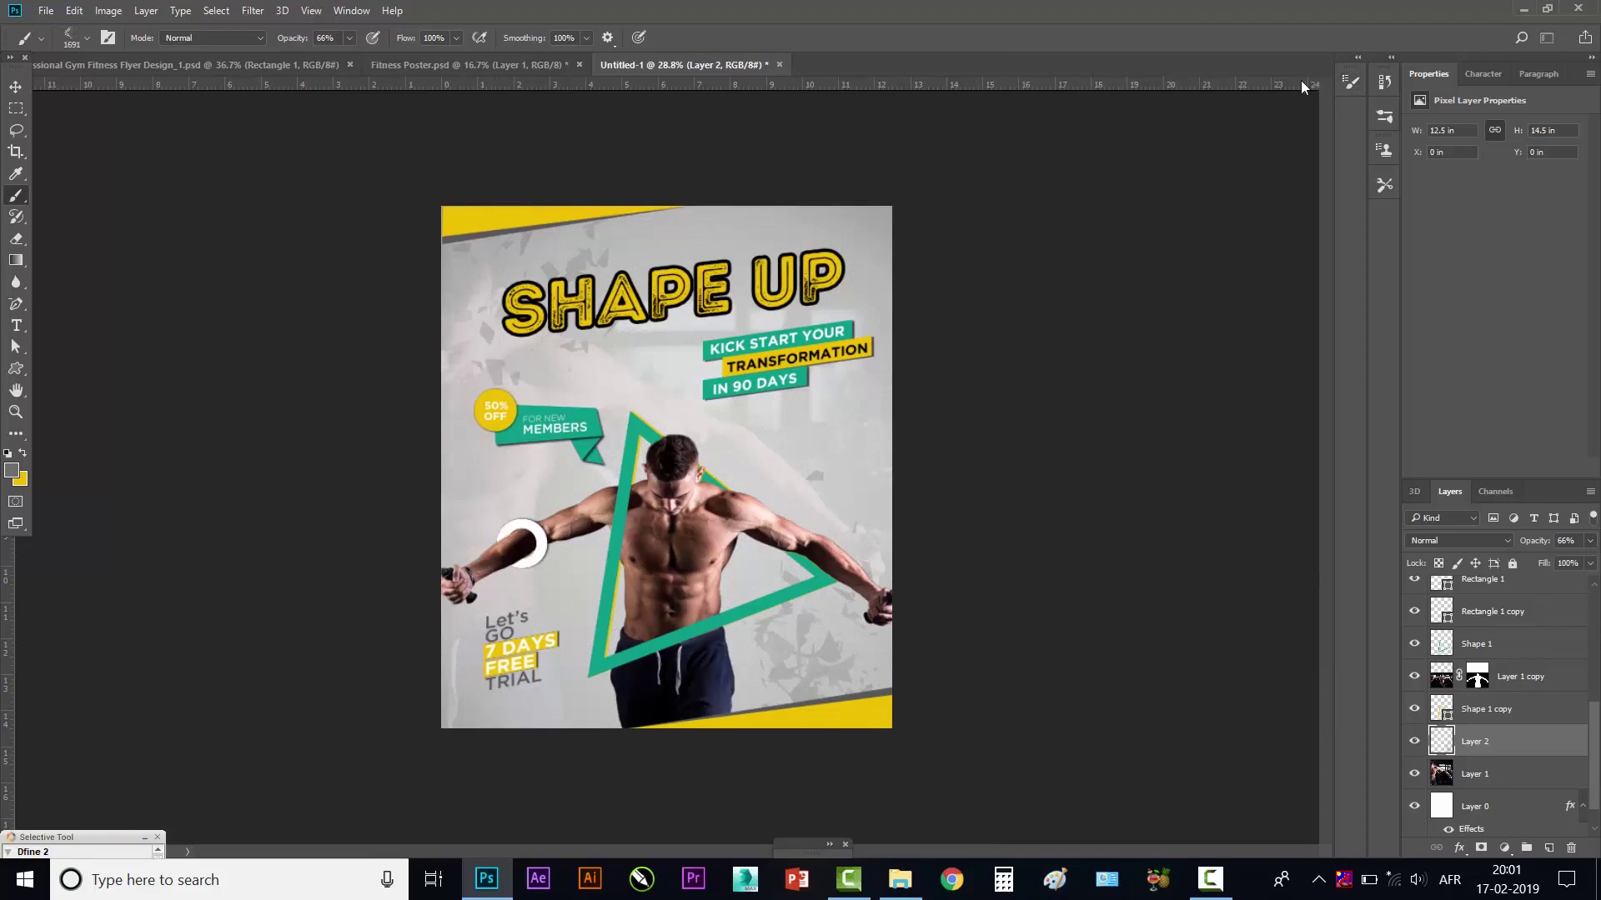
- Add a Levels adjustment layer with input levels 22, 1.00 and 236
key("v")
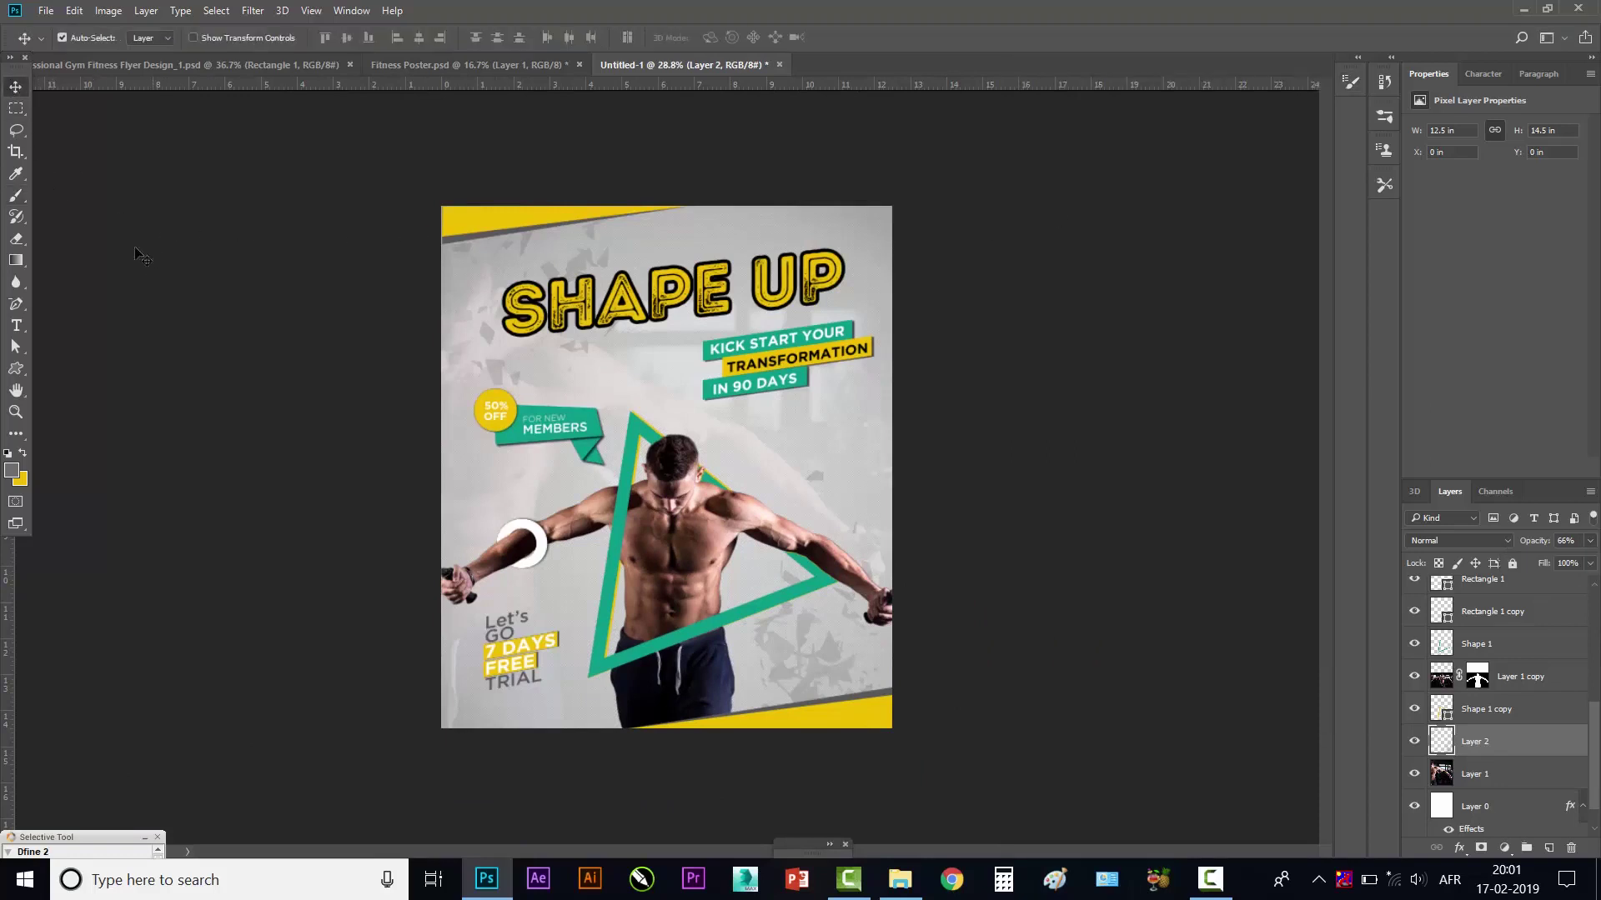
scroll(698, 626, "up", 1)
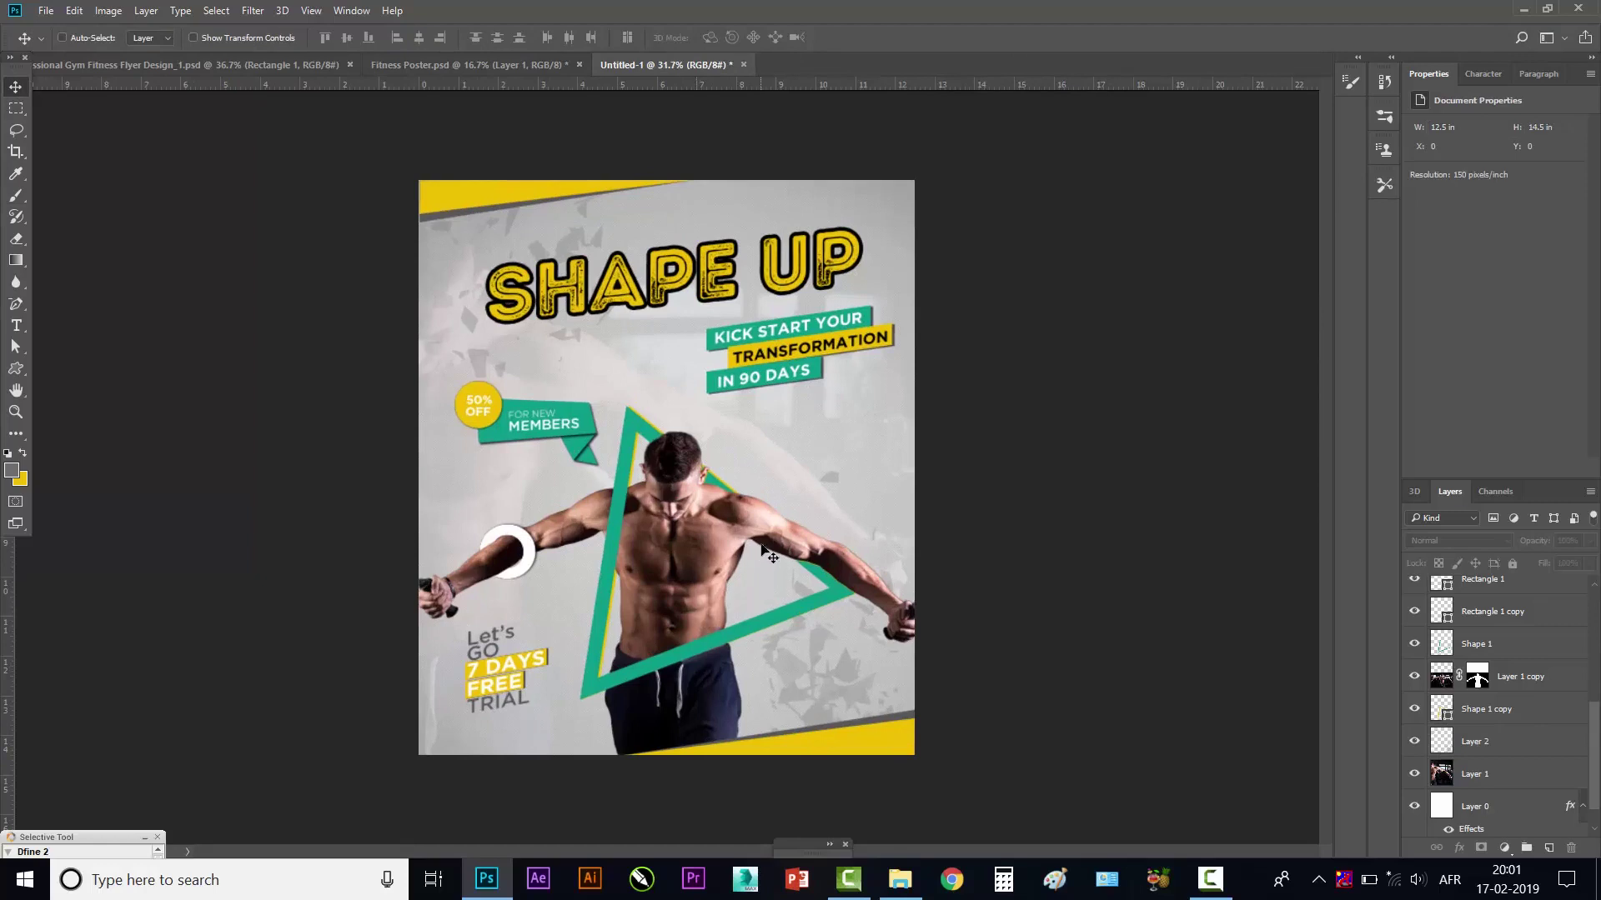
scroll(768, 554, "up", 4)
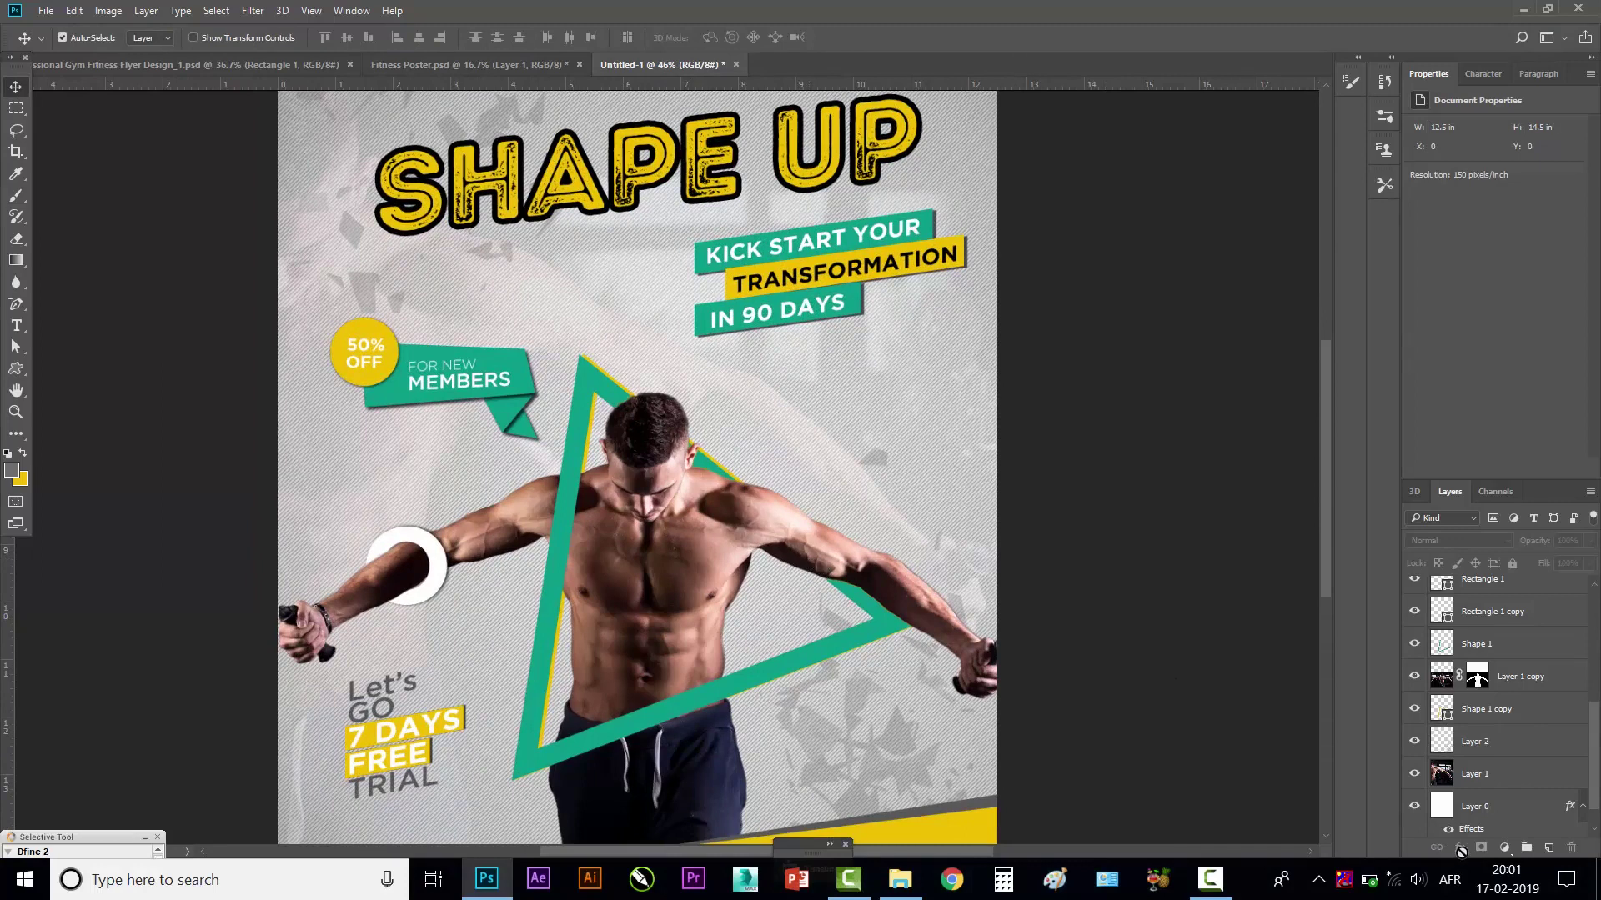
left_click_drag(1461, 851, 1440, 836)
left_click(1503, 849)
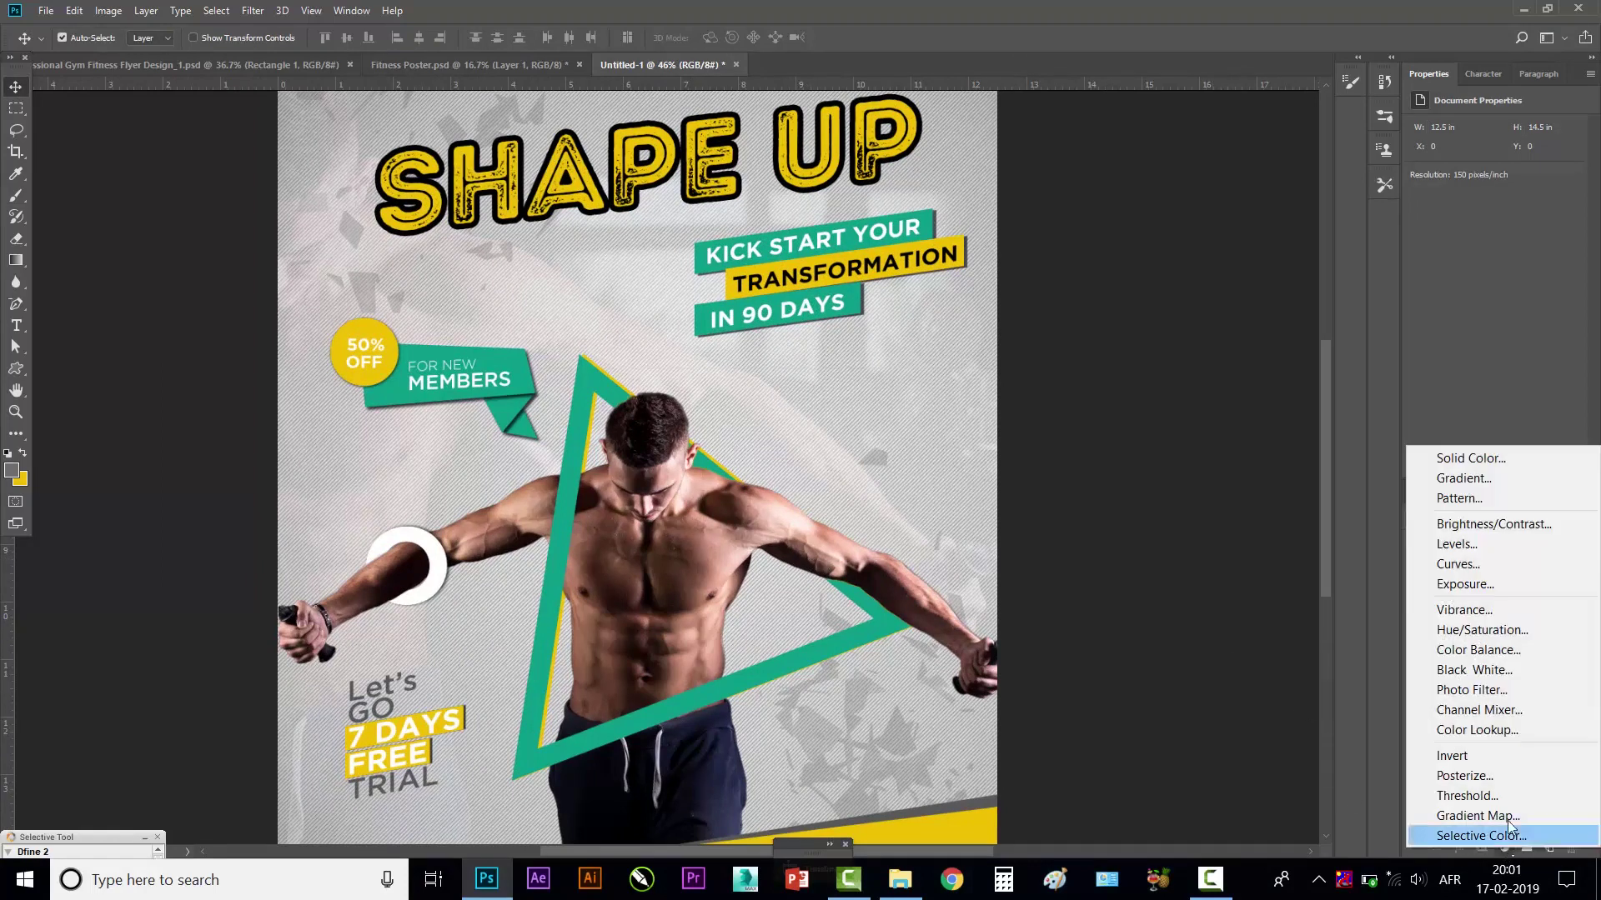
left_click(1464, 545)
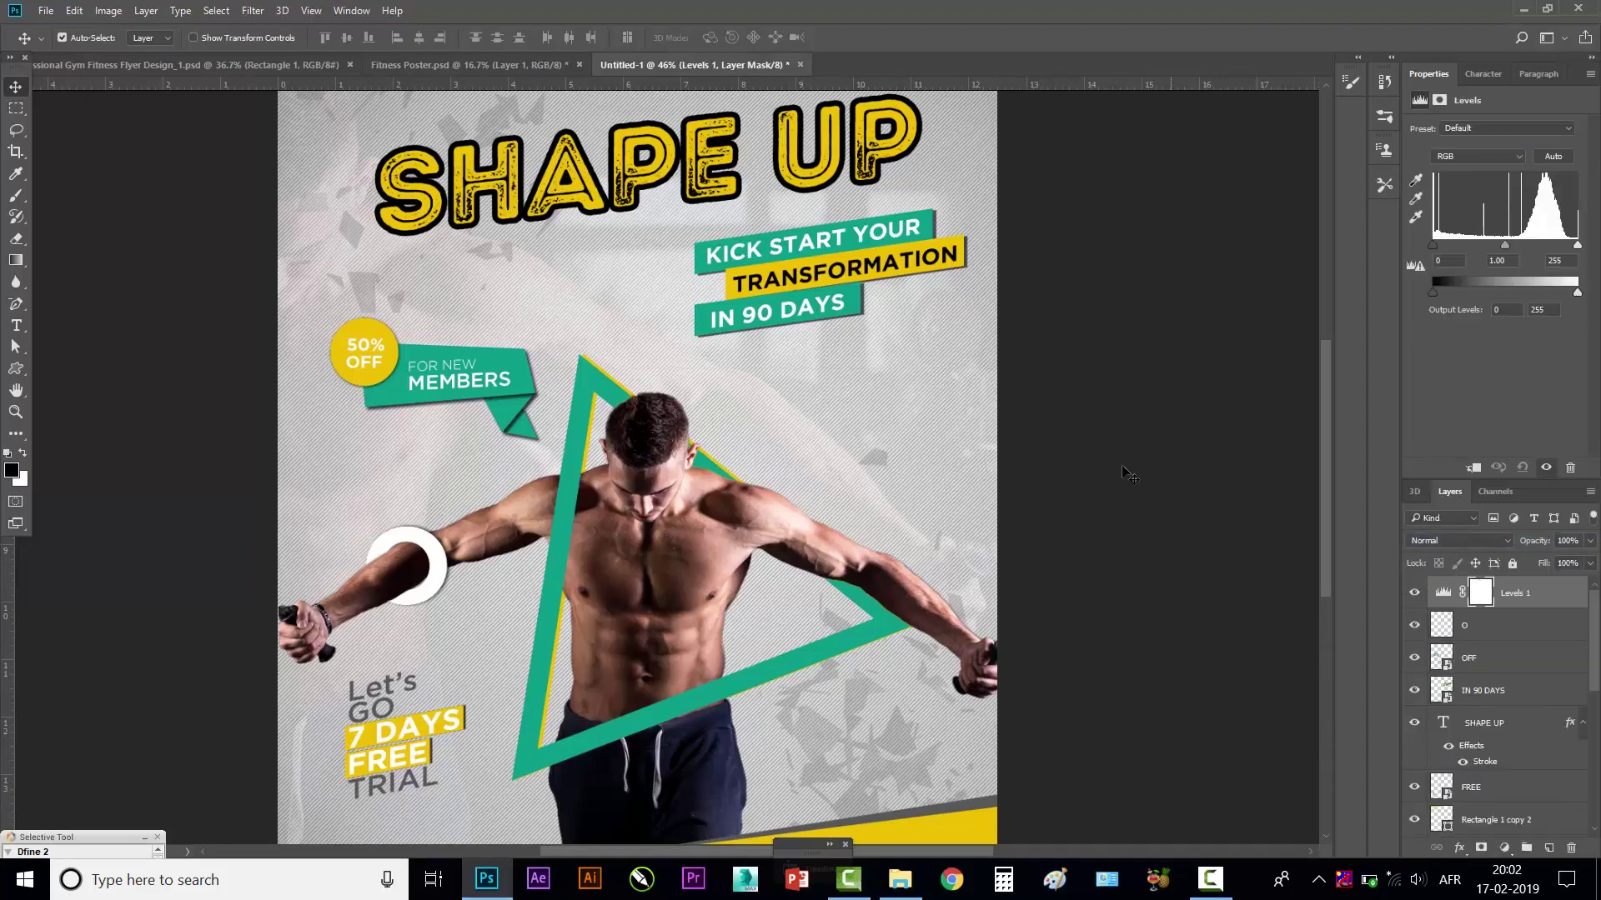
mouse_move(1434, 246)
left_mouse_down()
mouse_move(1459, 246)
mouse_move(1445, 247)
left_mouse_up()
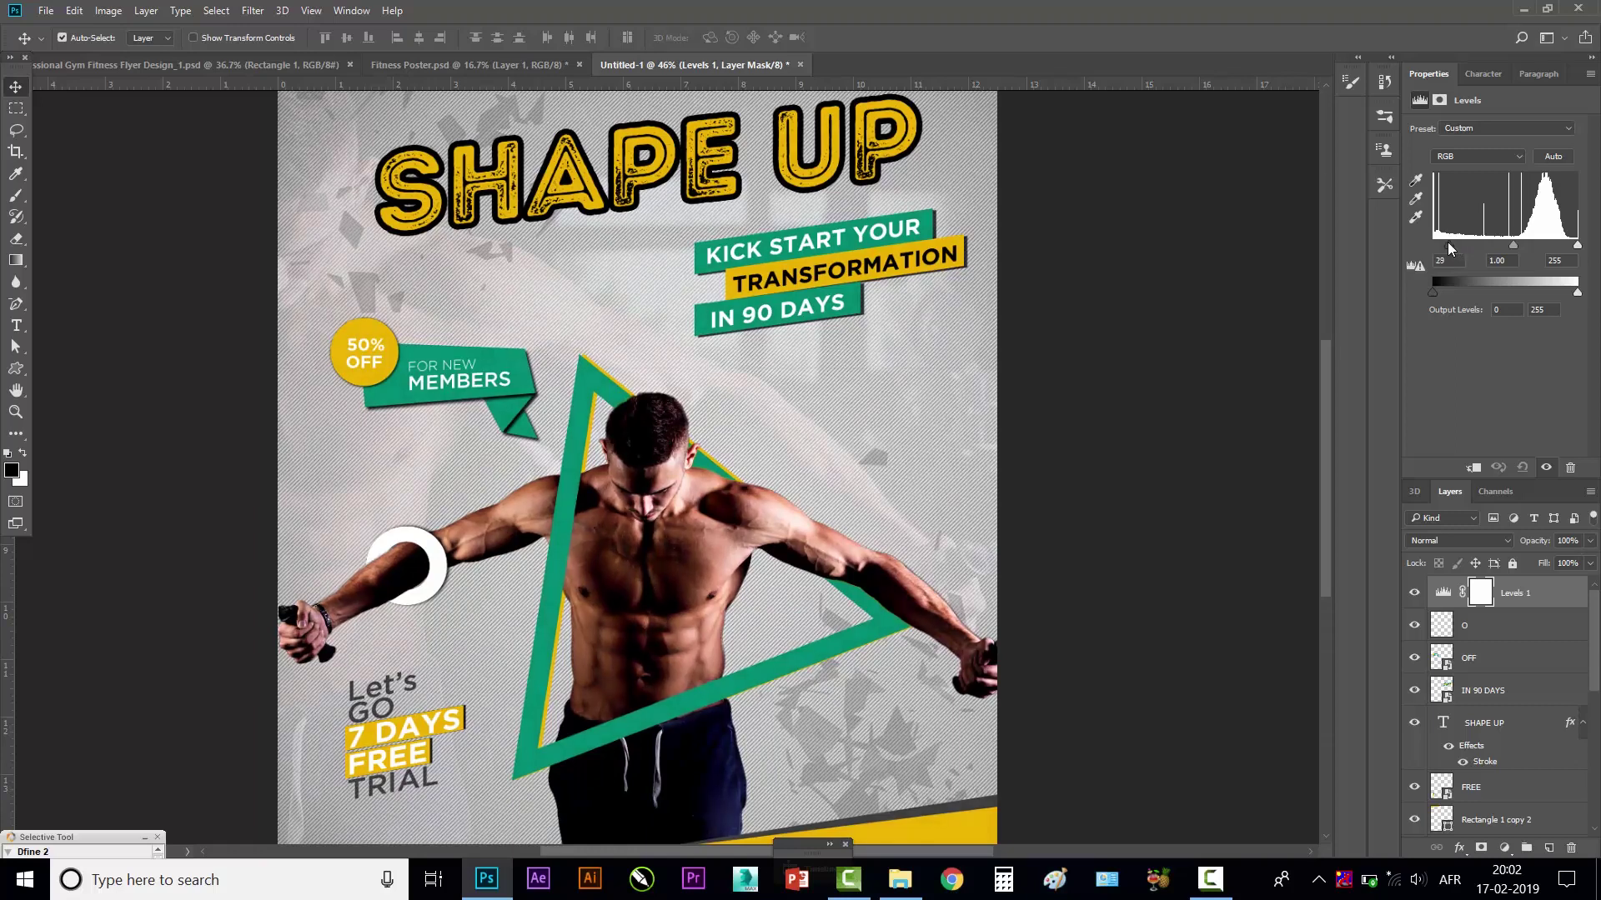
left_click_drag(1577, 246, 1567, 251)
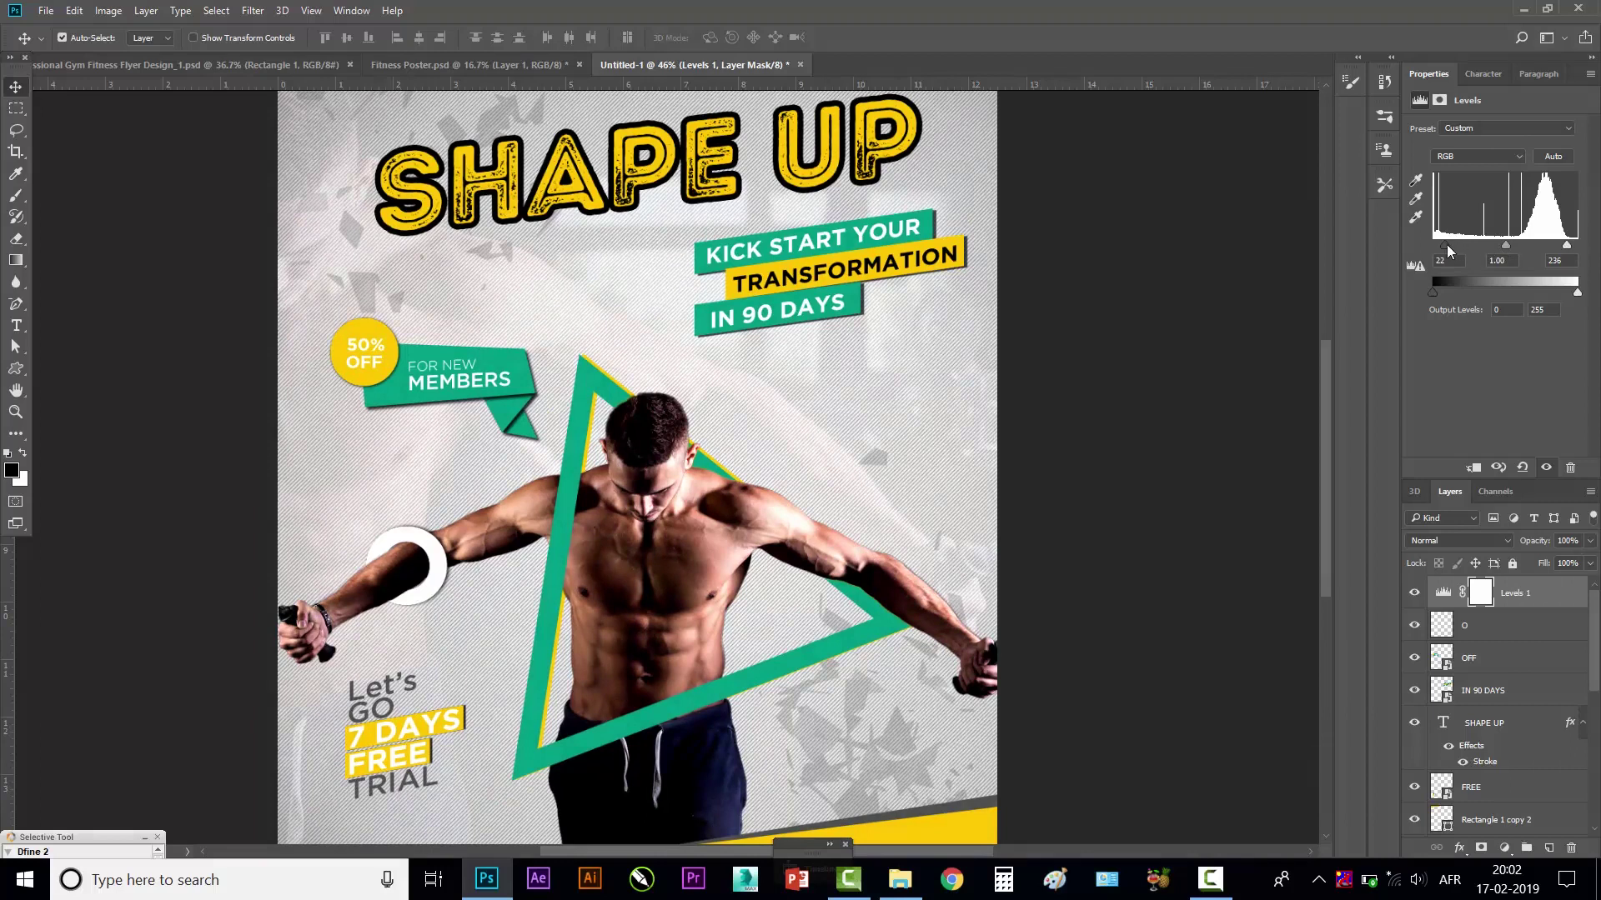
- Deselect the Levels 1 layer and select the Shape 1 layer
left_click(1100, 296)
scroll(1100, 296, "down", 3)
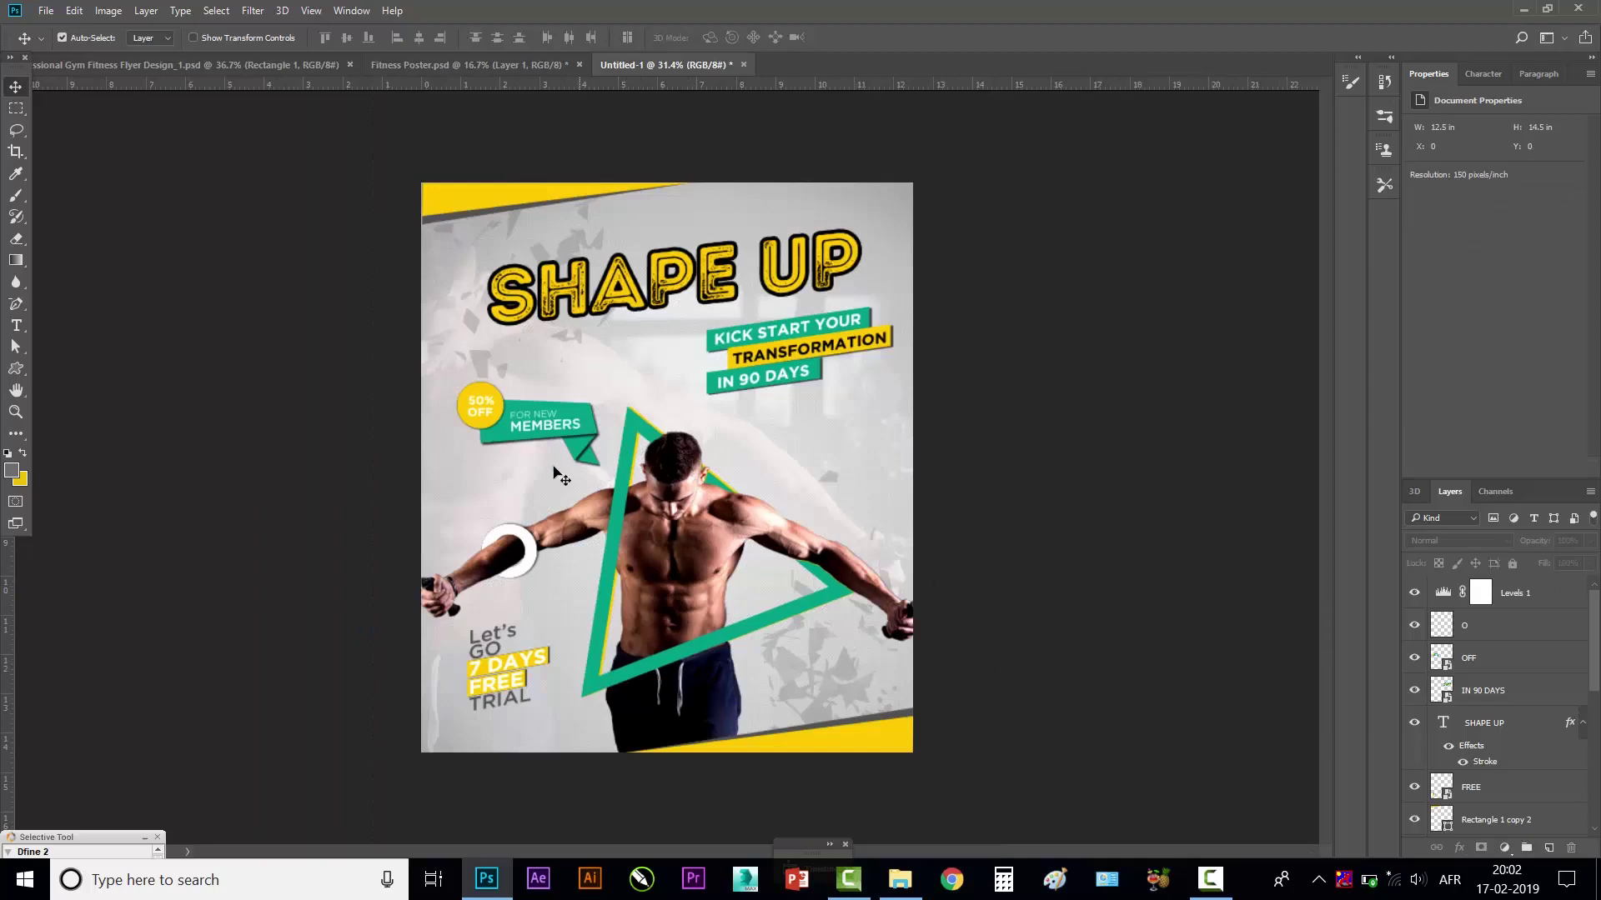
scroll(652, 483, "up", 3)
scroll(703, 569, "down", 2)
left_click(947, 609, "ctrl")
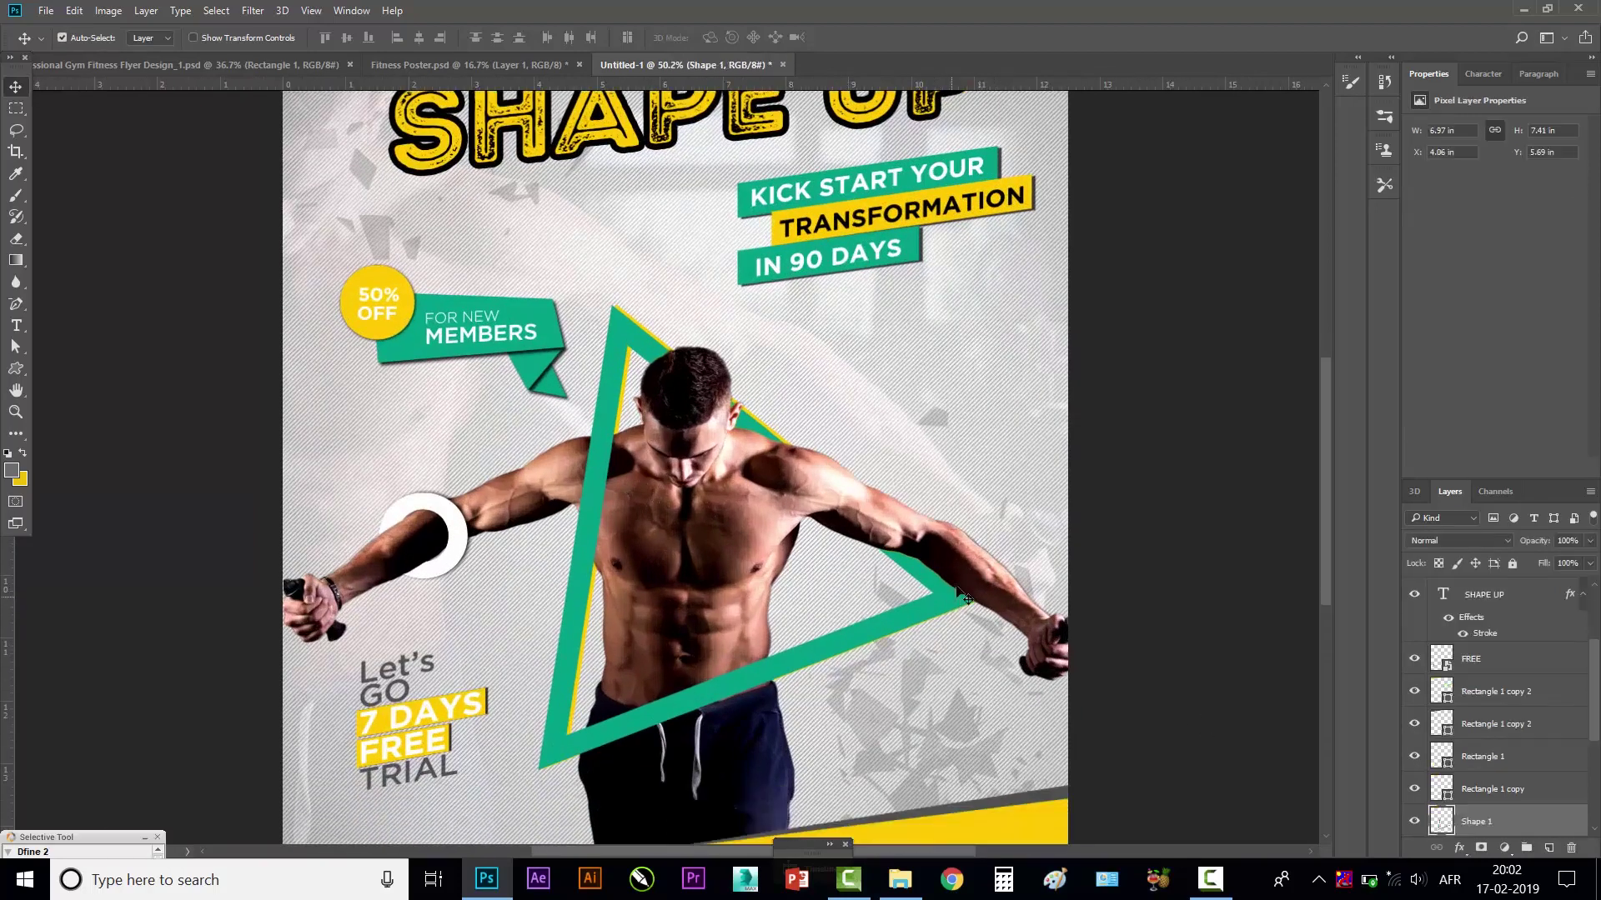
- Create a new empty layer for the shadow
left_click(967, 586)
left_click_drag(967, 586, 977, 541)
key("ctrl+z")
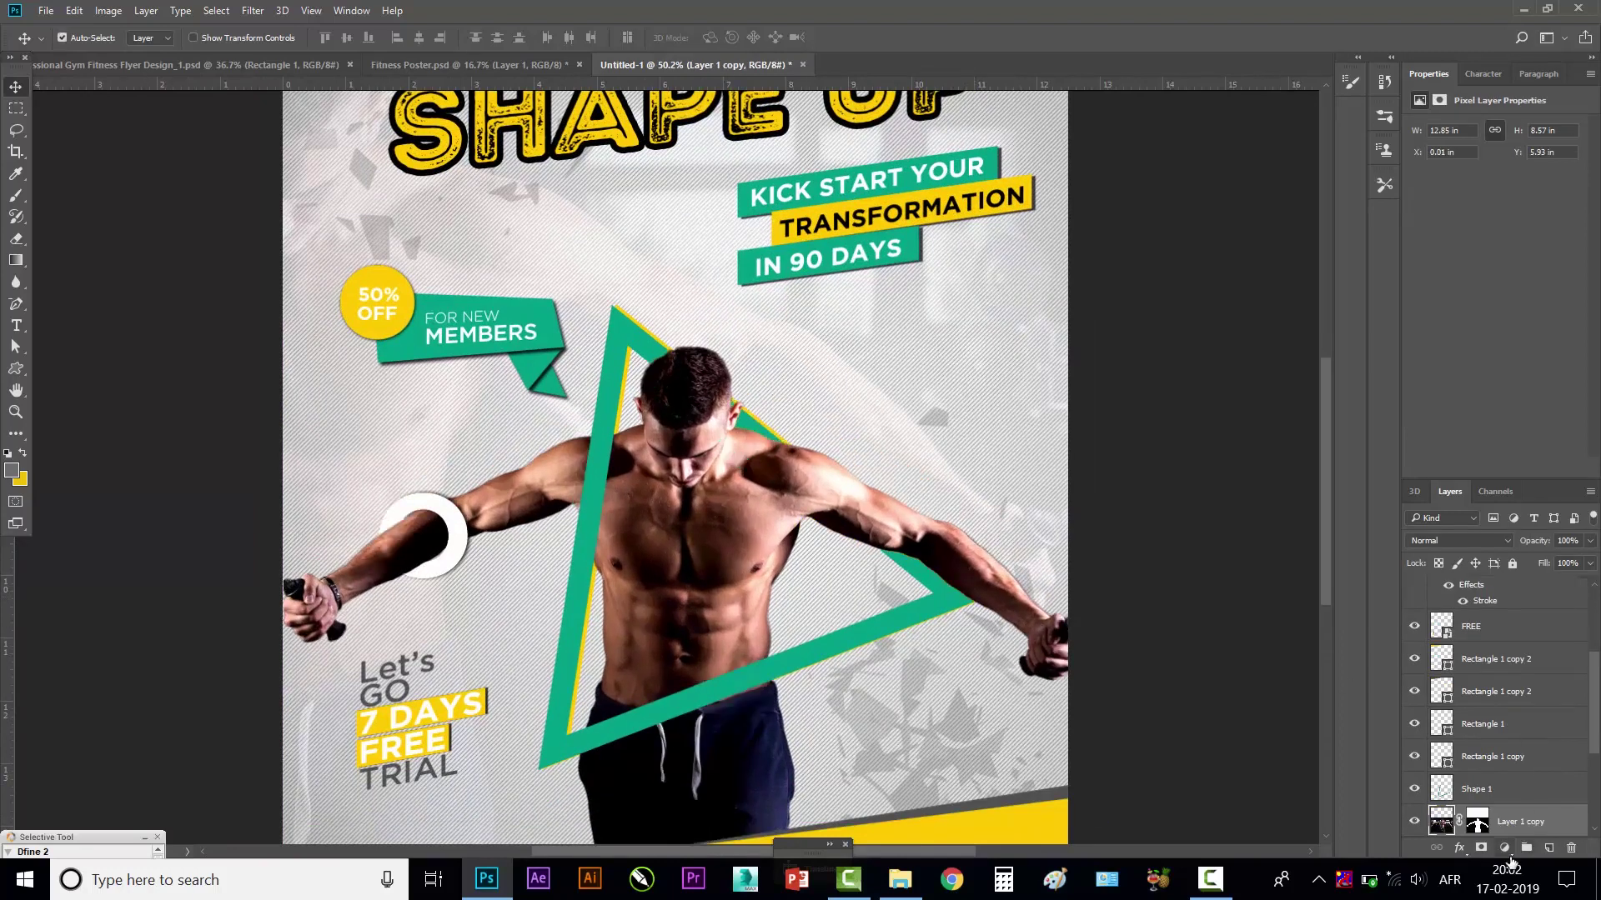
key("ctrl+shift+alt+n")
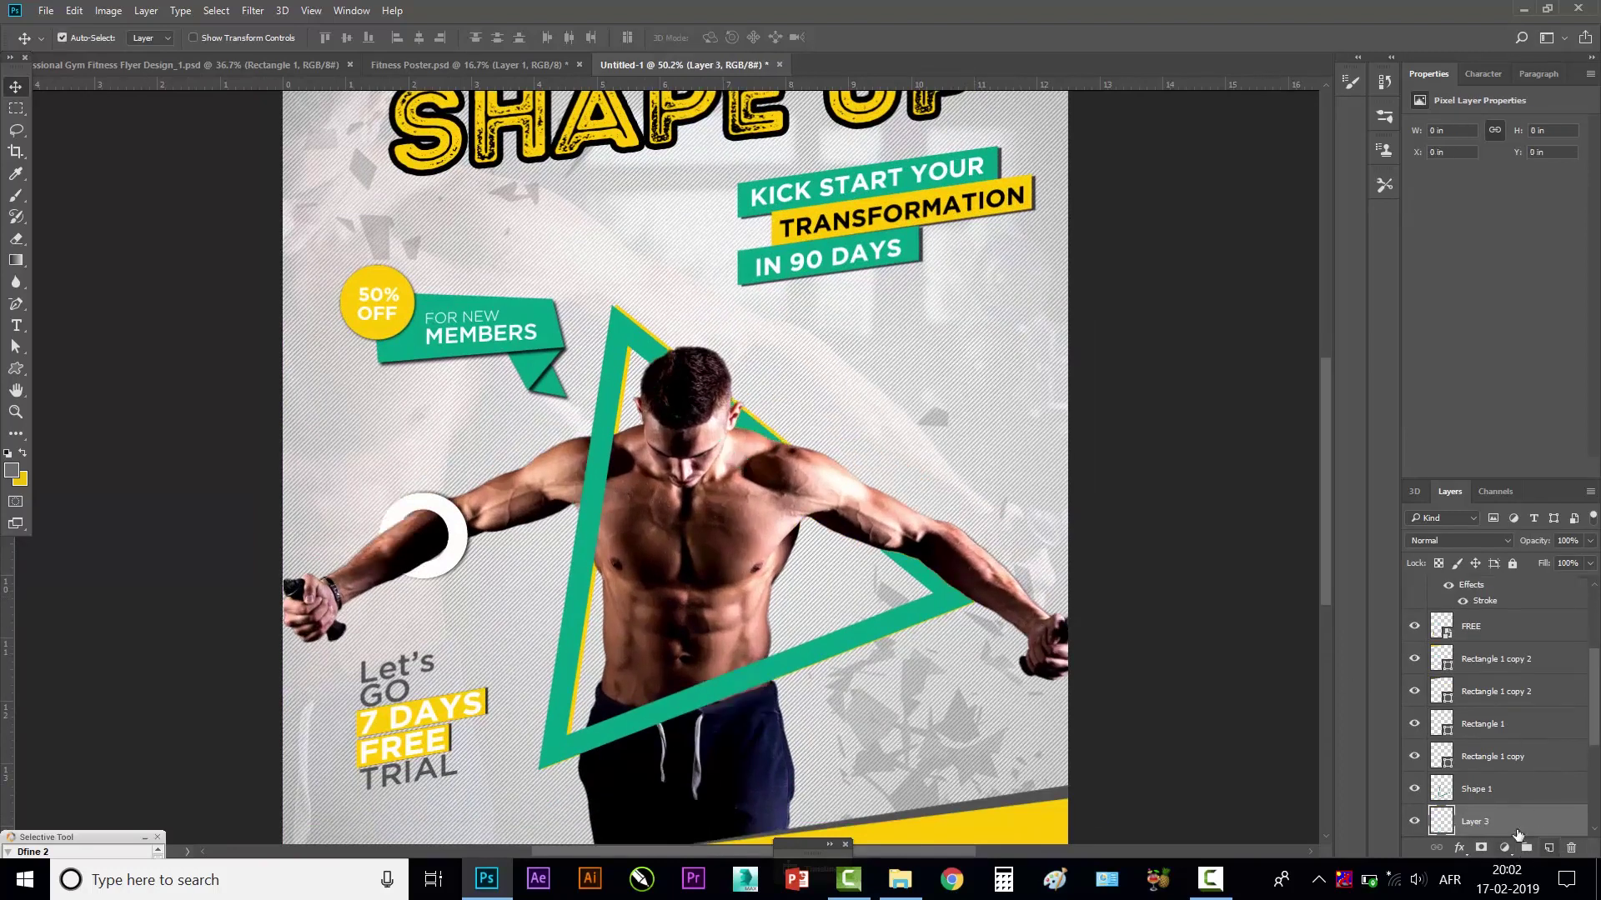
- Set up a 30 px soft round brush with black as the foreground colour
left_click(16, 197)
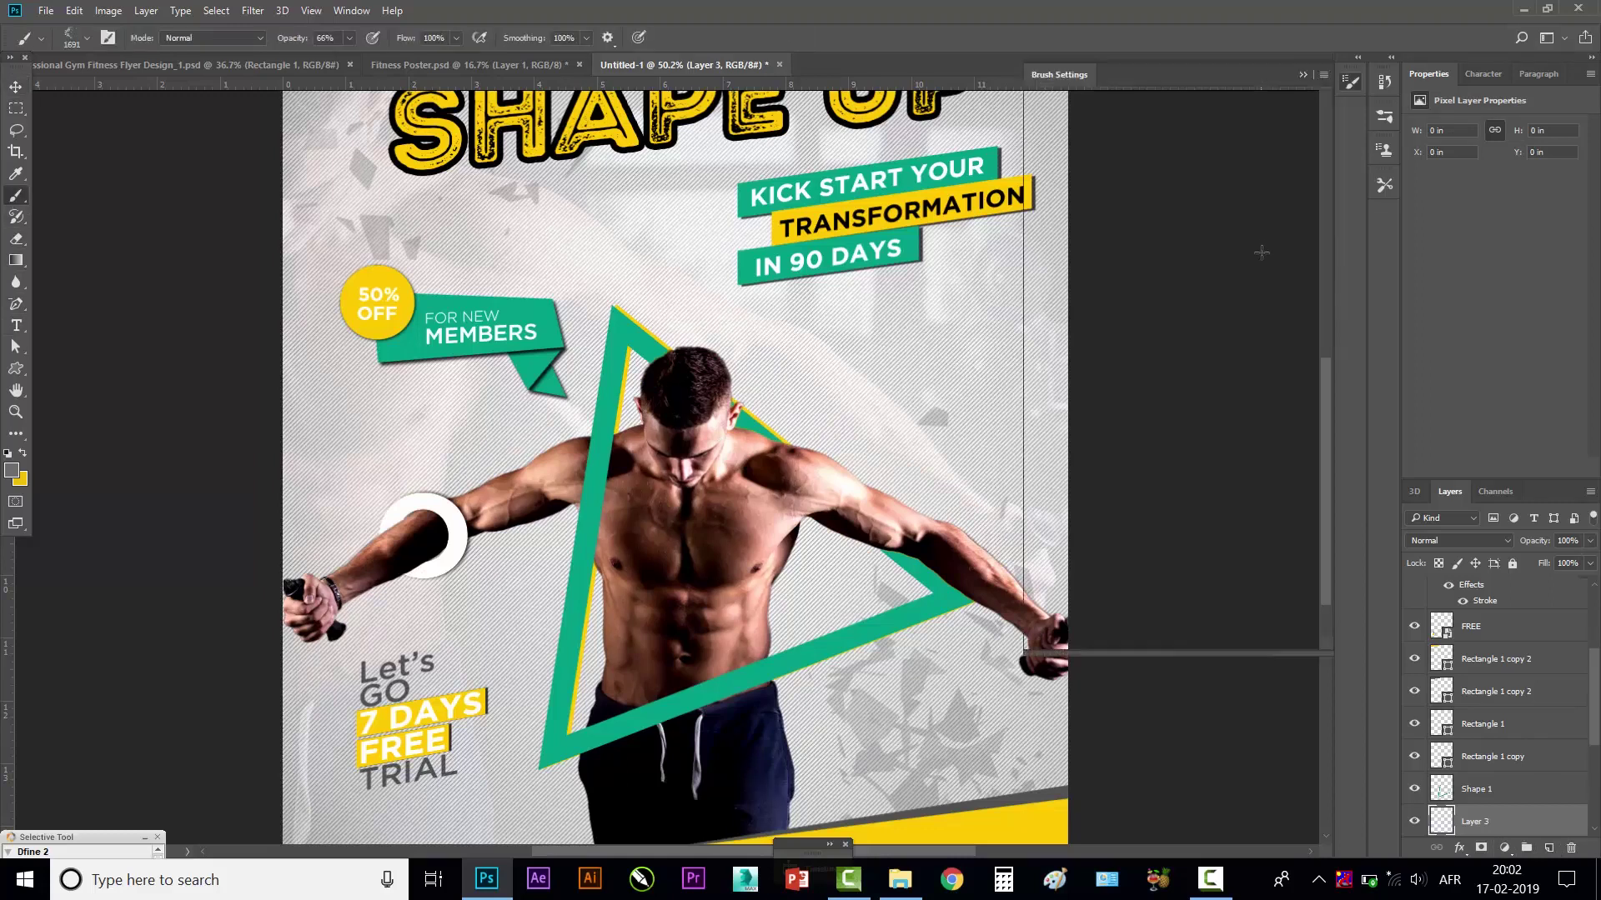
key("F5")
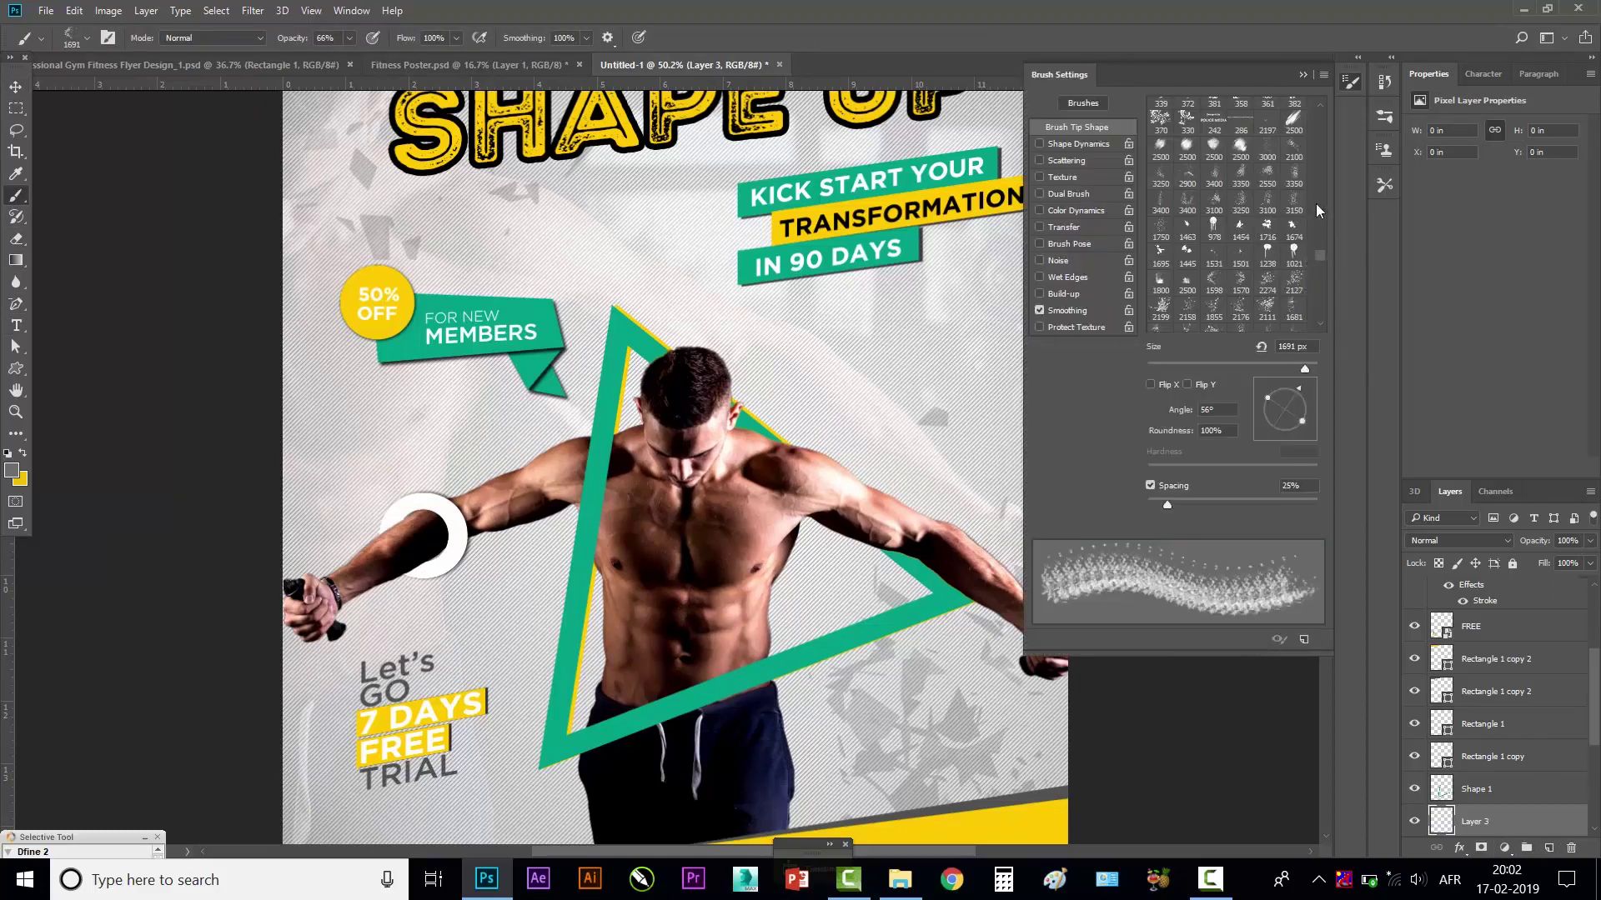
scroll(1316, 203, "up", 10)
left_click(1160, 108)
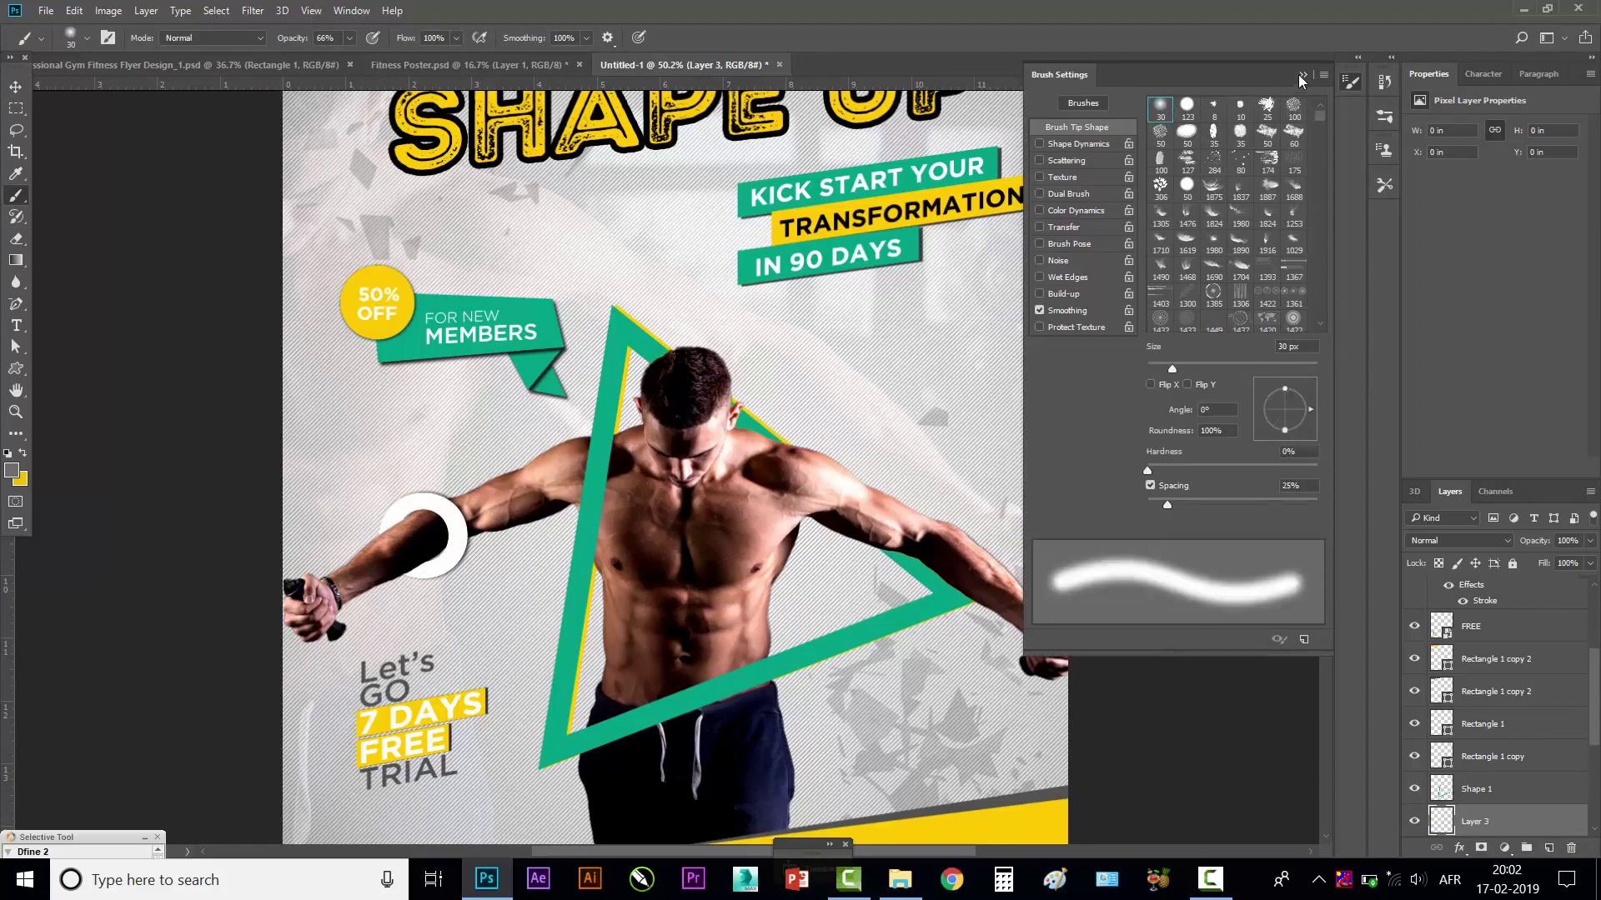
left_click(1301, 76)
left_click(16, 477)
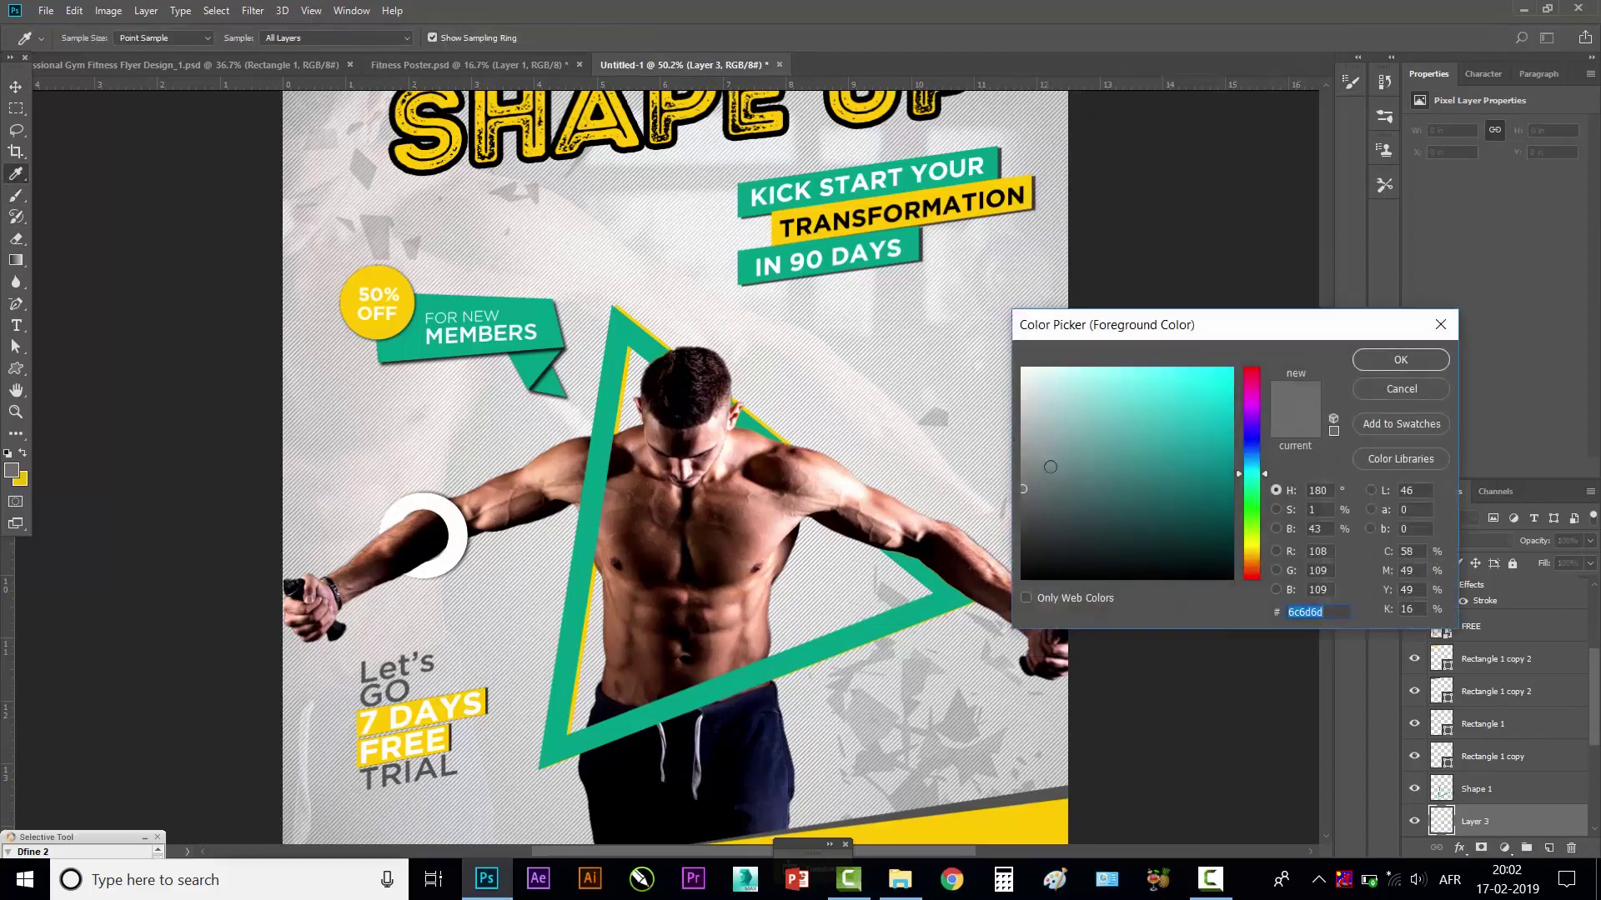
left_click_drag(1044, 457, 1023, 577)
left_click(1400, 360)
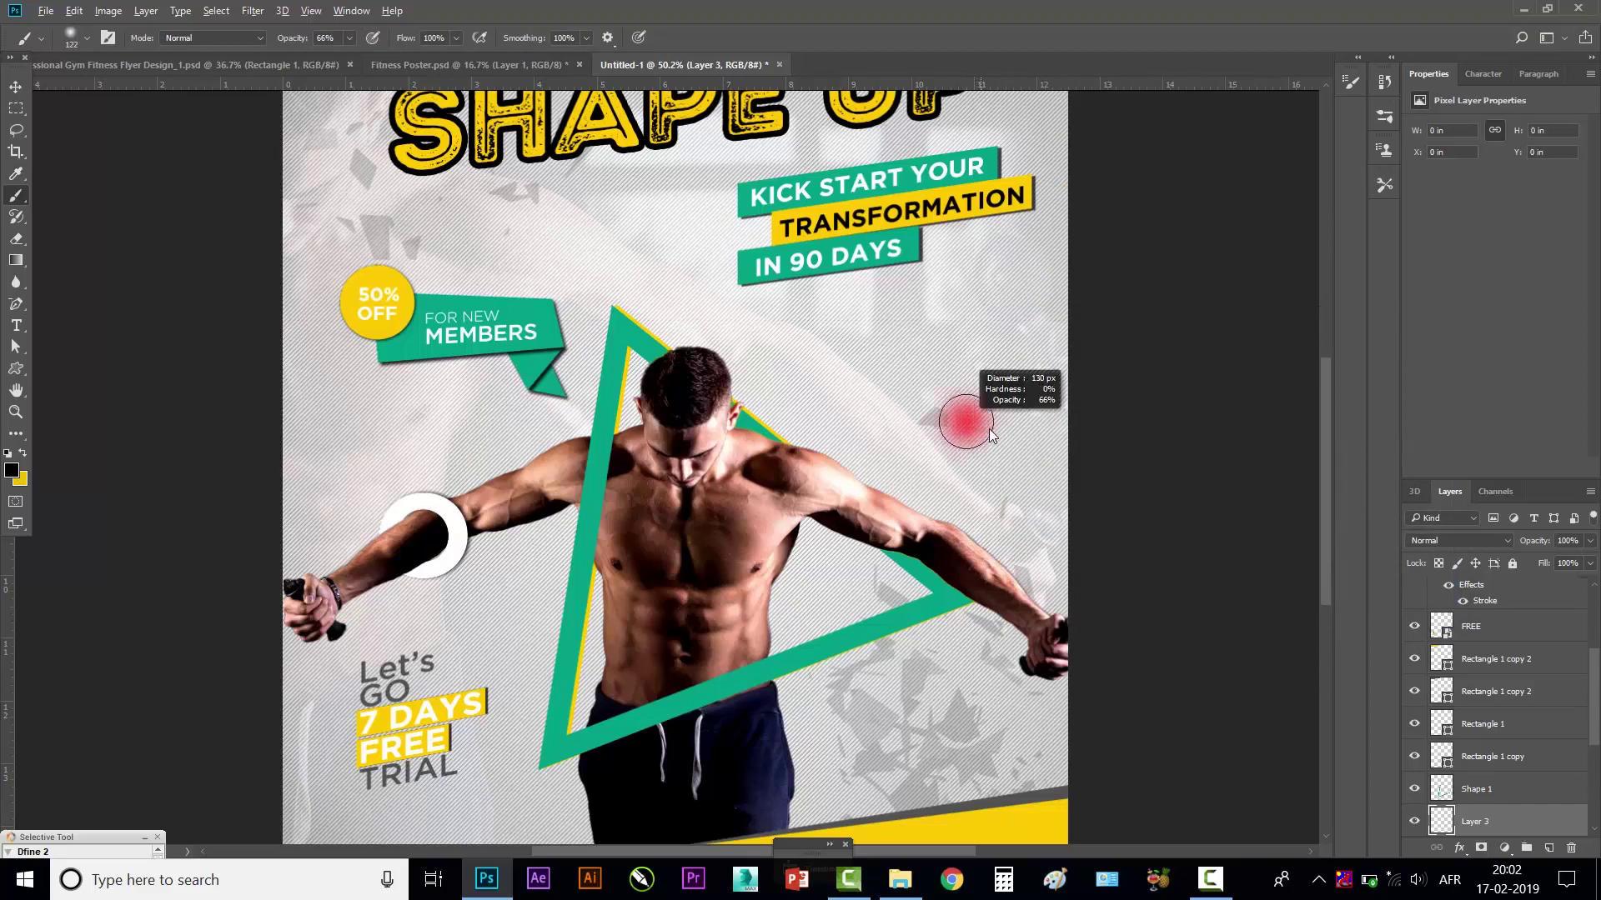
- Paint a soft 221 px black shadow near the triangle's tip and raise the layer above Shape 1
left_click_drag(963, 586, 997, 586)
left_click(963, 586)
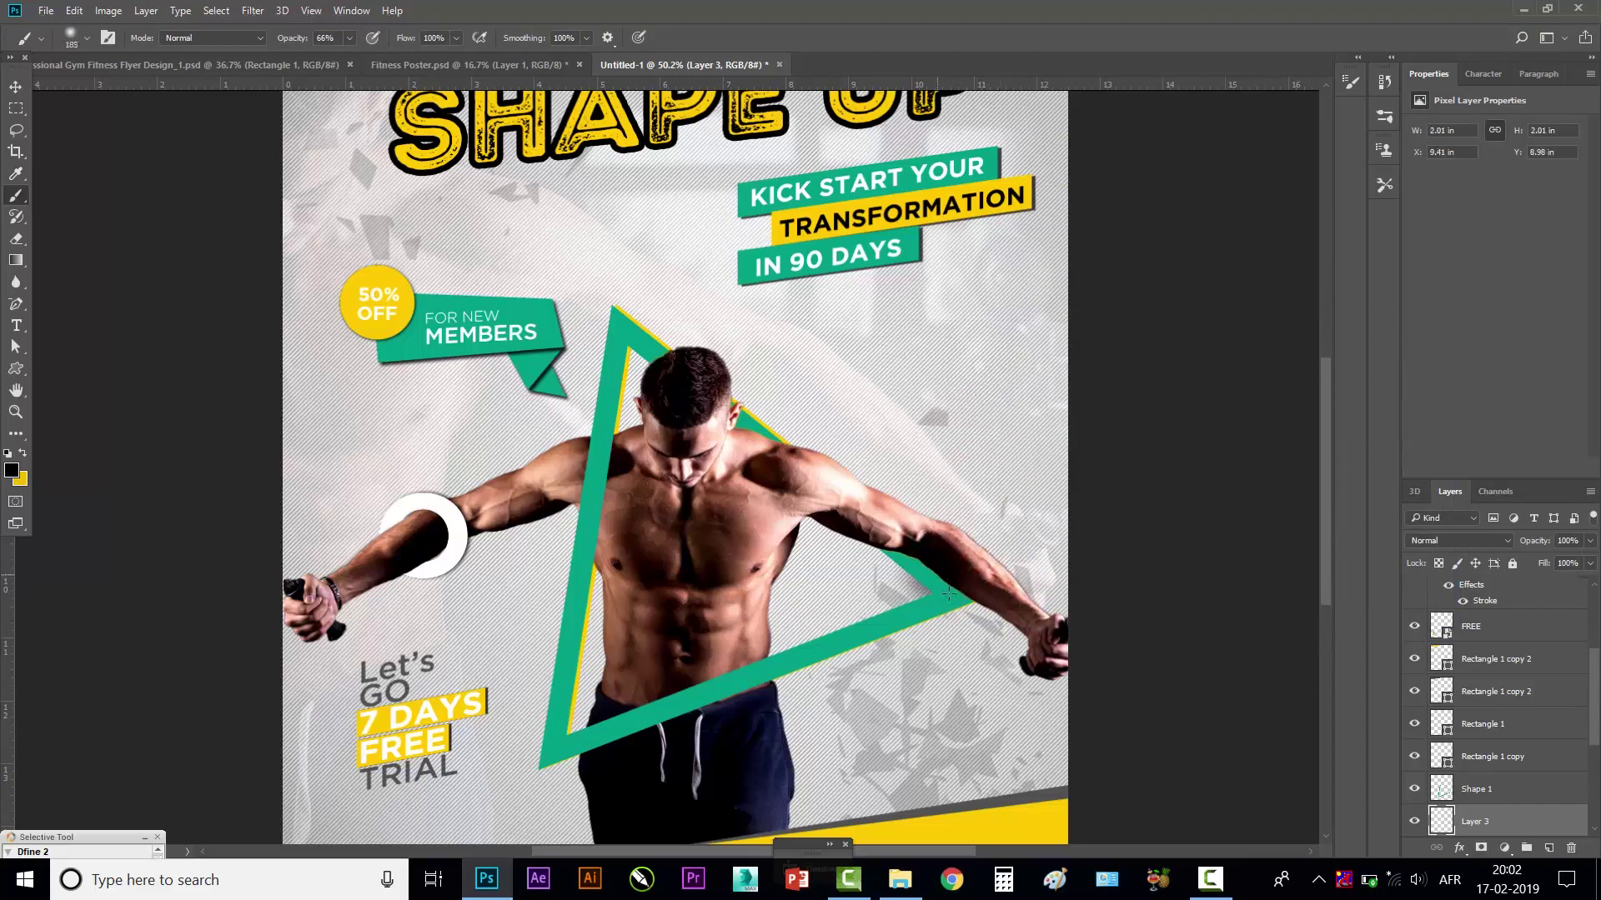
key("ctrl+z")
left_click_drag(914, 568, 929, 567)
left_click(915, 568)
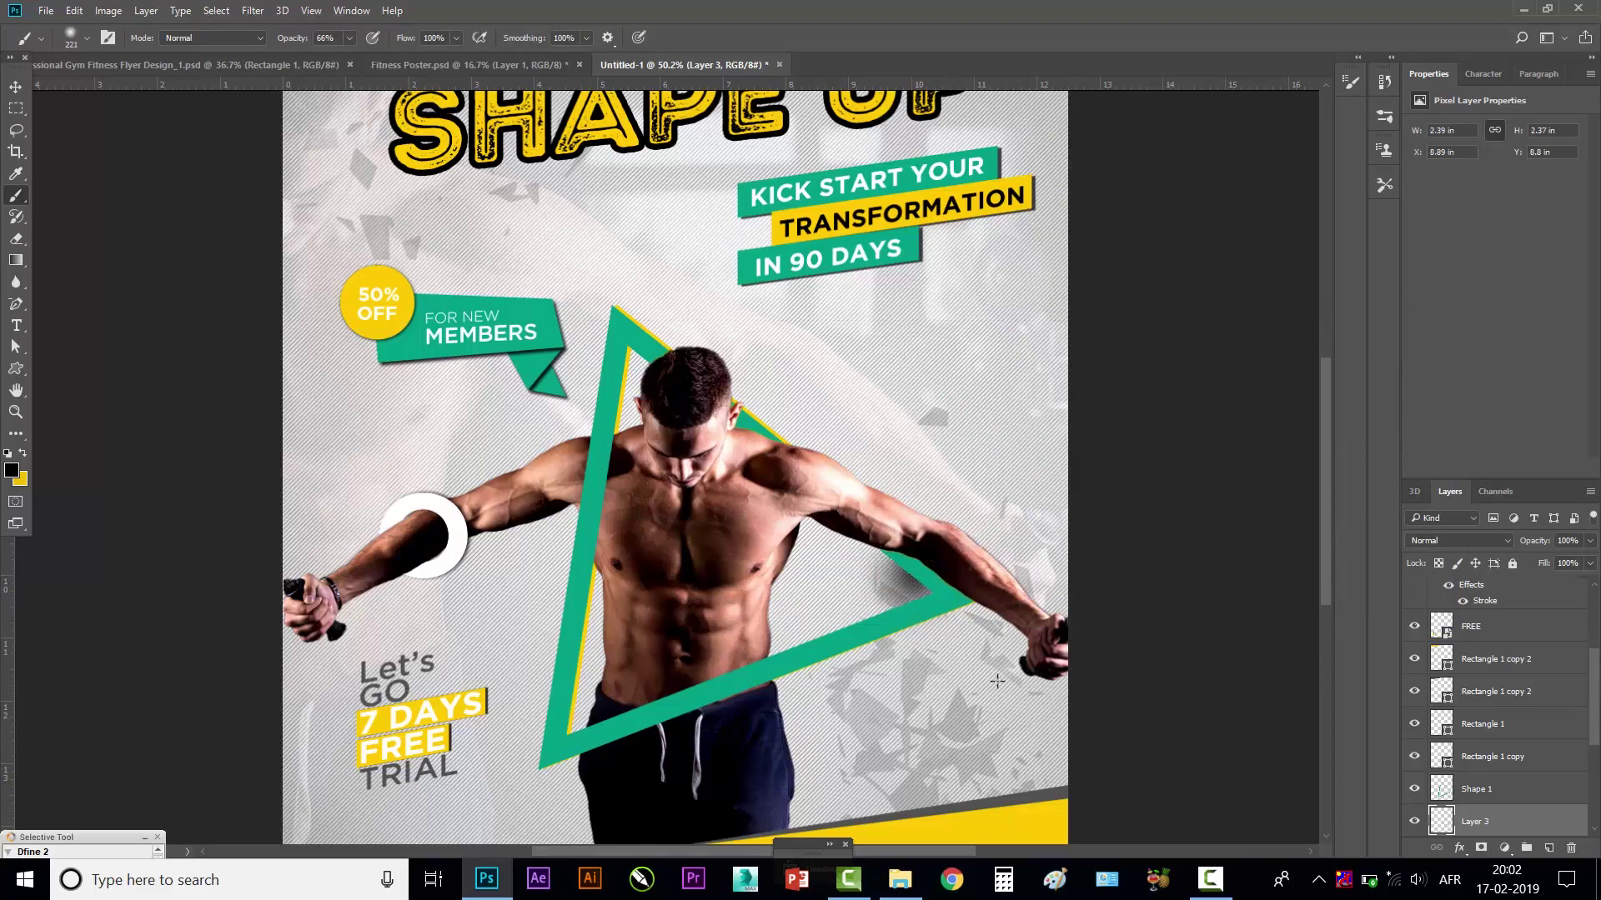
left_click(16, 85)
key("ctrl+bracketright")
key("ctrl+bracketright")
key("ctrl+bracketright")
key("ctrl+bracketright")
key("ctrl+bracketright")
key("ctrl+bracketright")
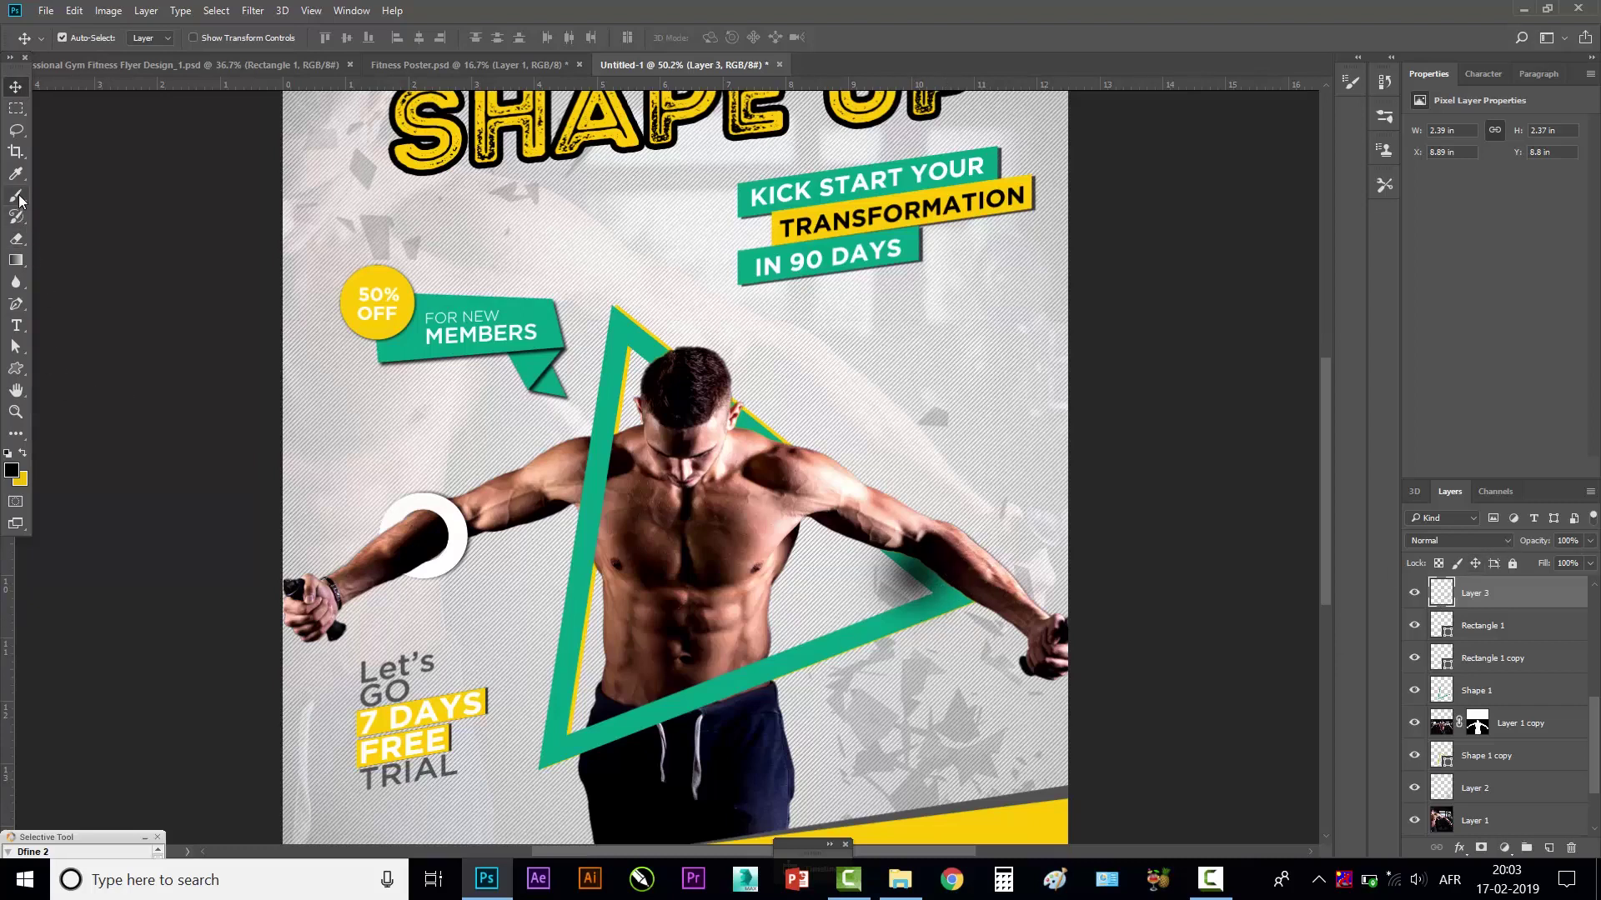
- Add a layer mask to the shadow layer, Layer 3
left_click(18, 240)
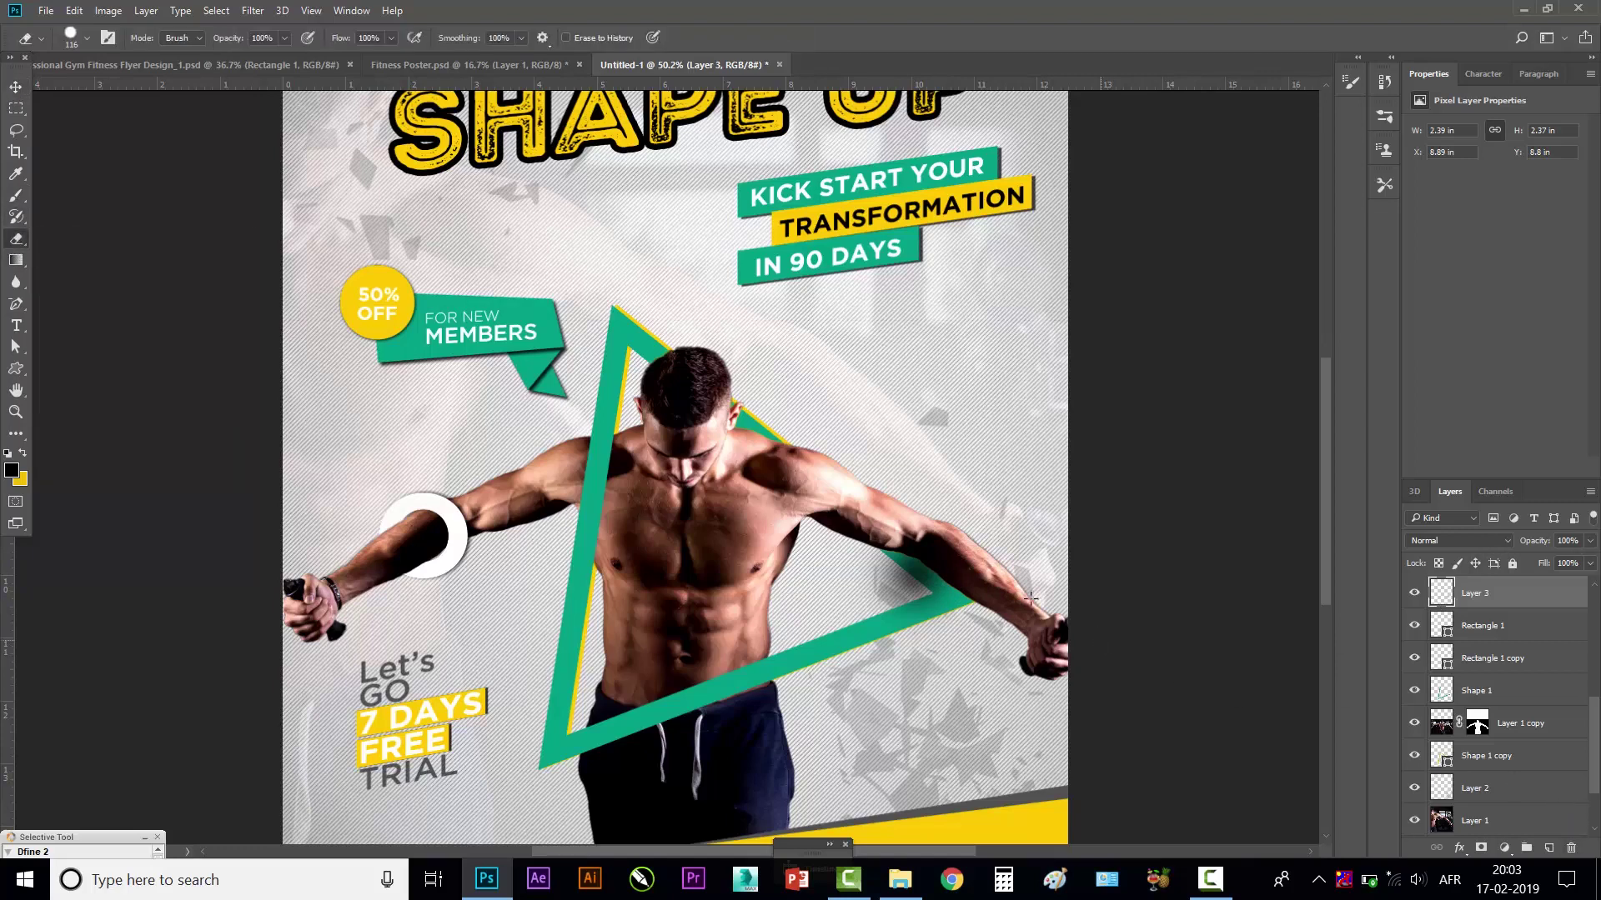
scroll(955, 552, "up", 5)
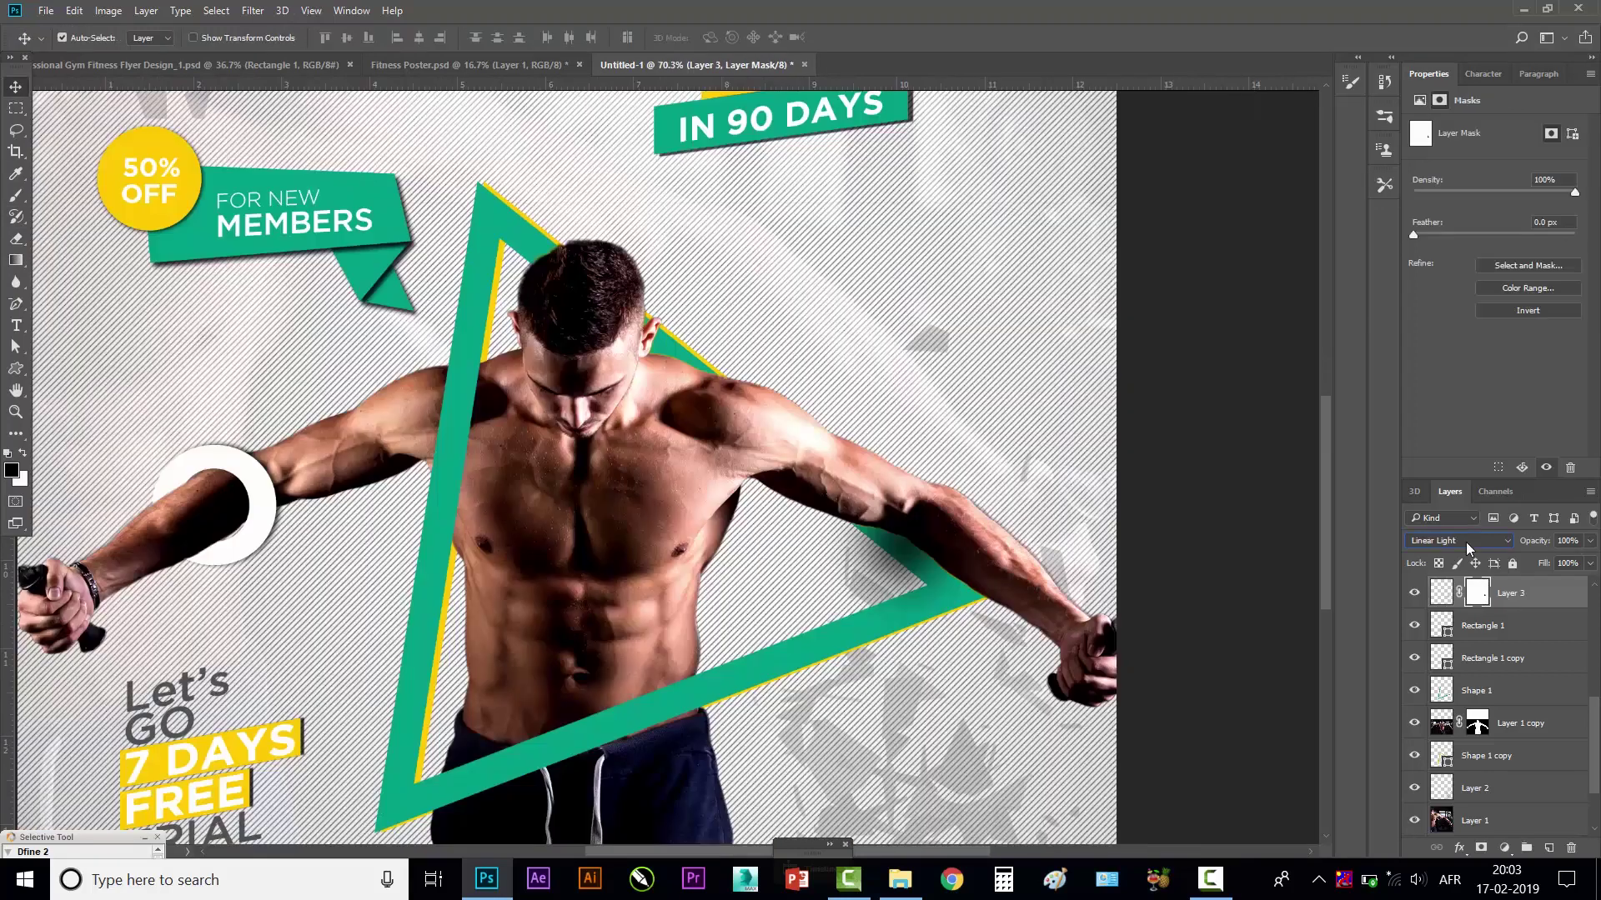
left_click(1466, 542)
key("Escape")
- Paint on the mask to hide the shadow over the arm and the triangle's inner corner
left_click(16, 195)
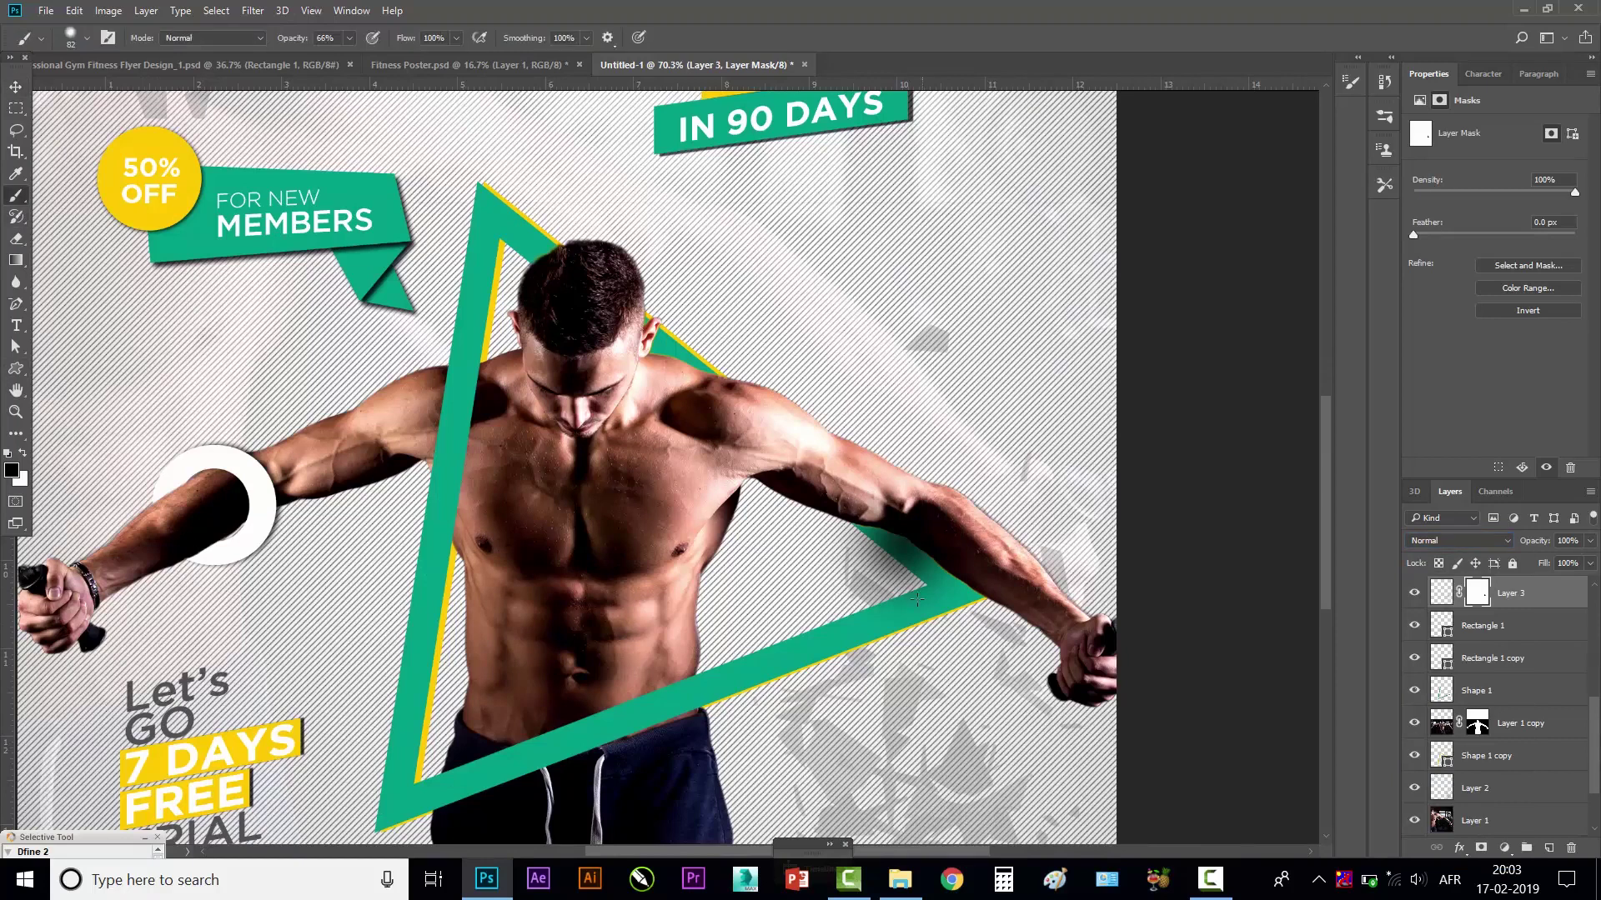
scroll(924, 621, "up", 2)
scroll(924, 621, "up", 2)
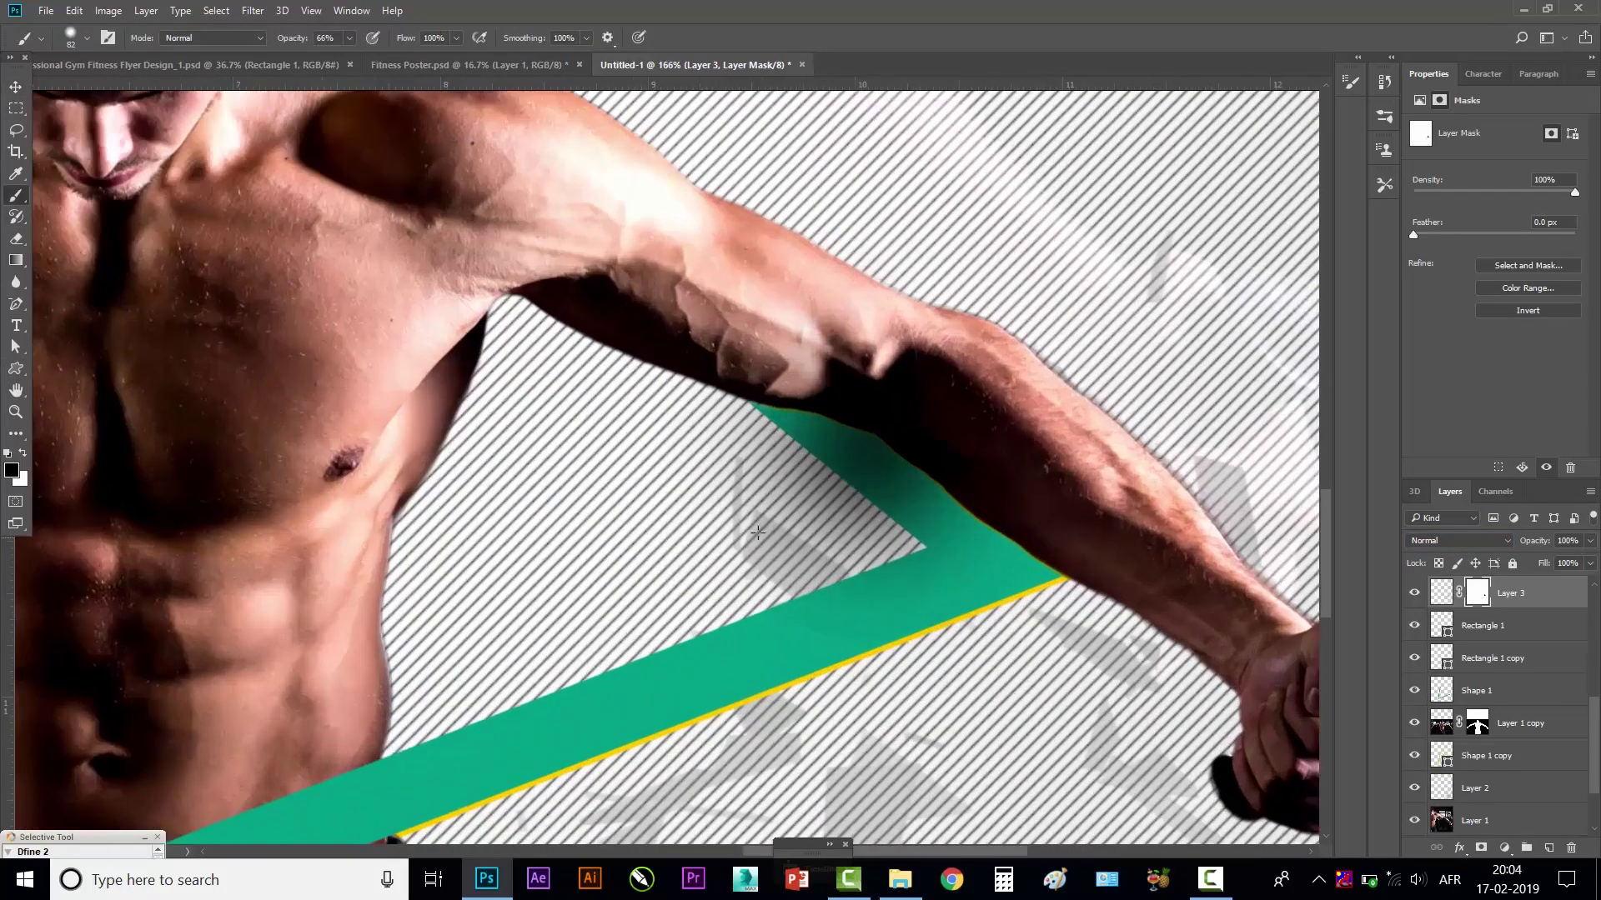
left_click_drag(753, 537, 830, 546)
left_click_drag(992, 693, 912, 660)
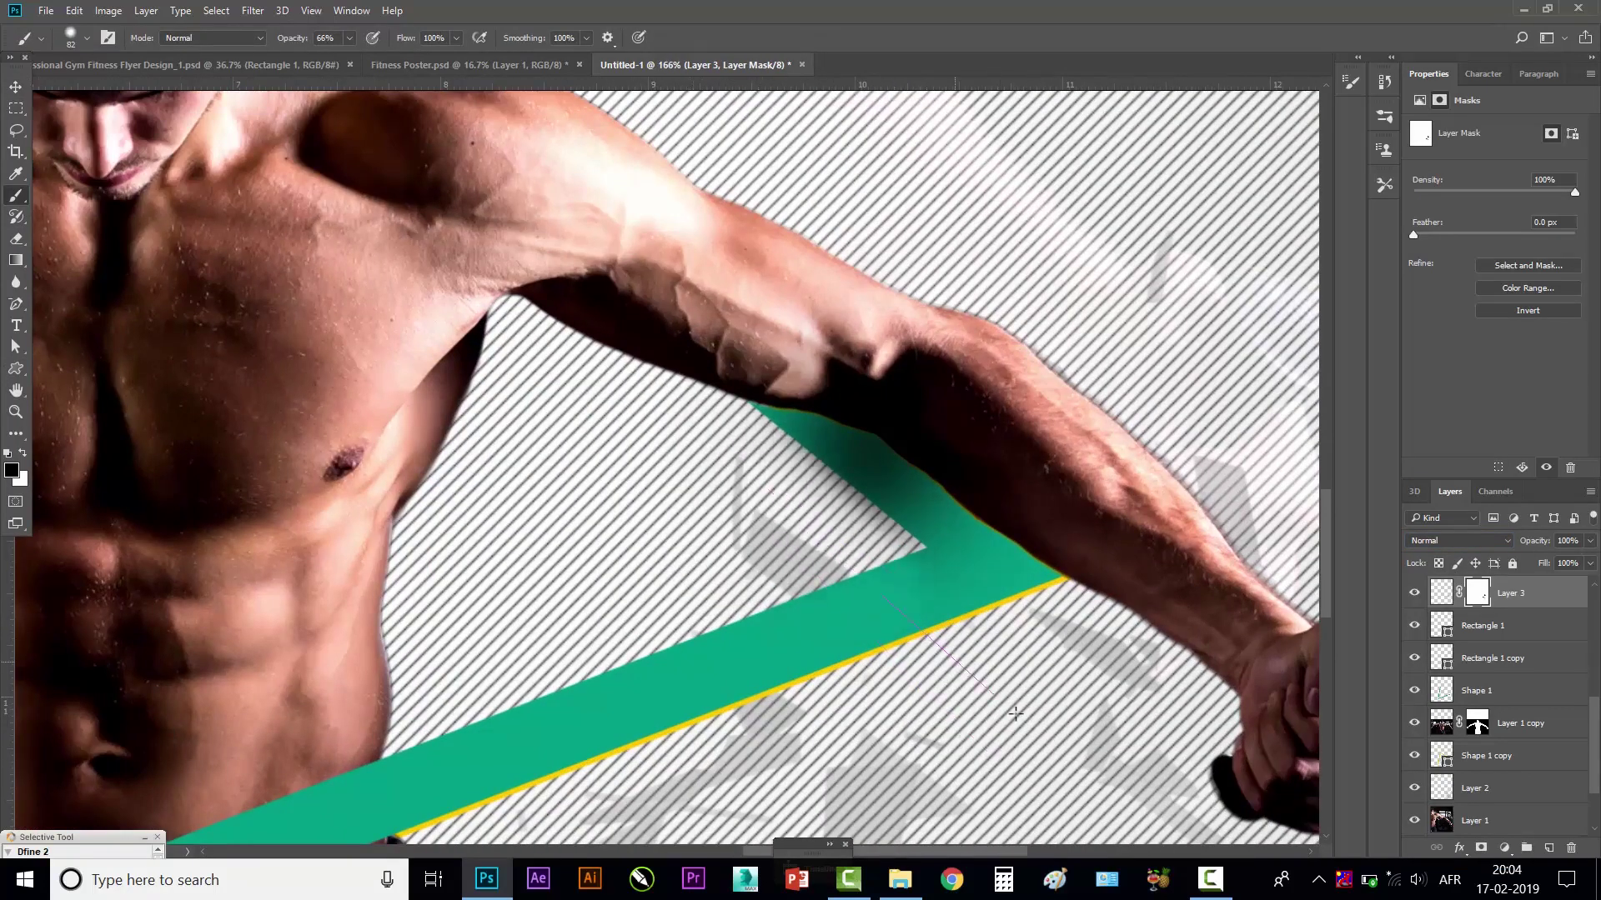
left_click_drag(958, 718, 968, 728)
key("bracketright")
key("bracketright")
key("bracketright")
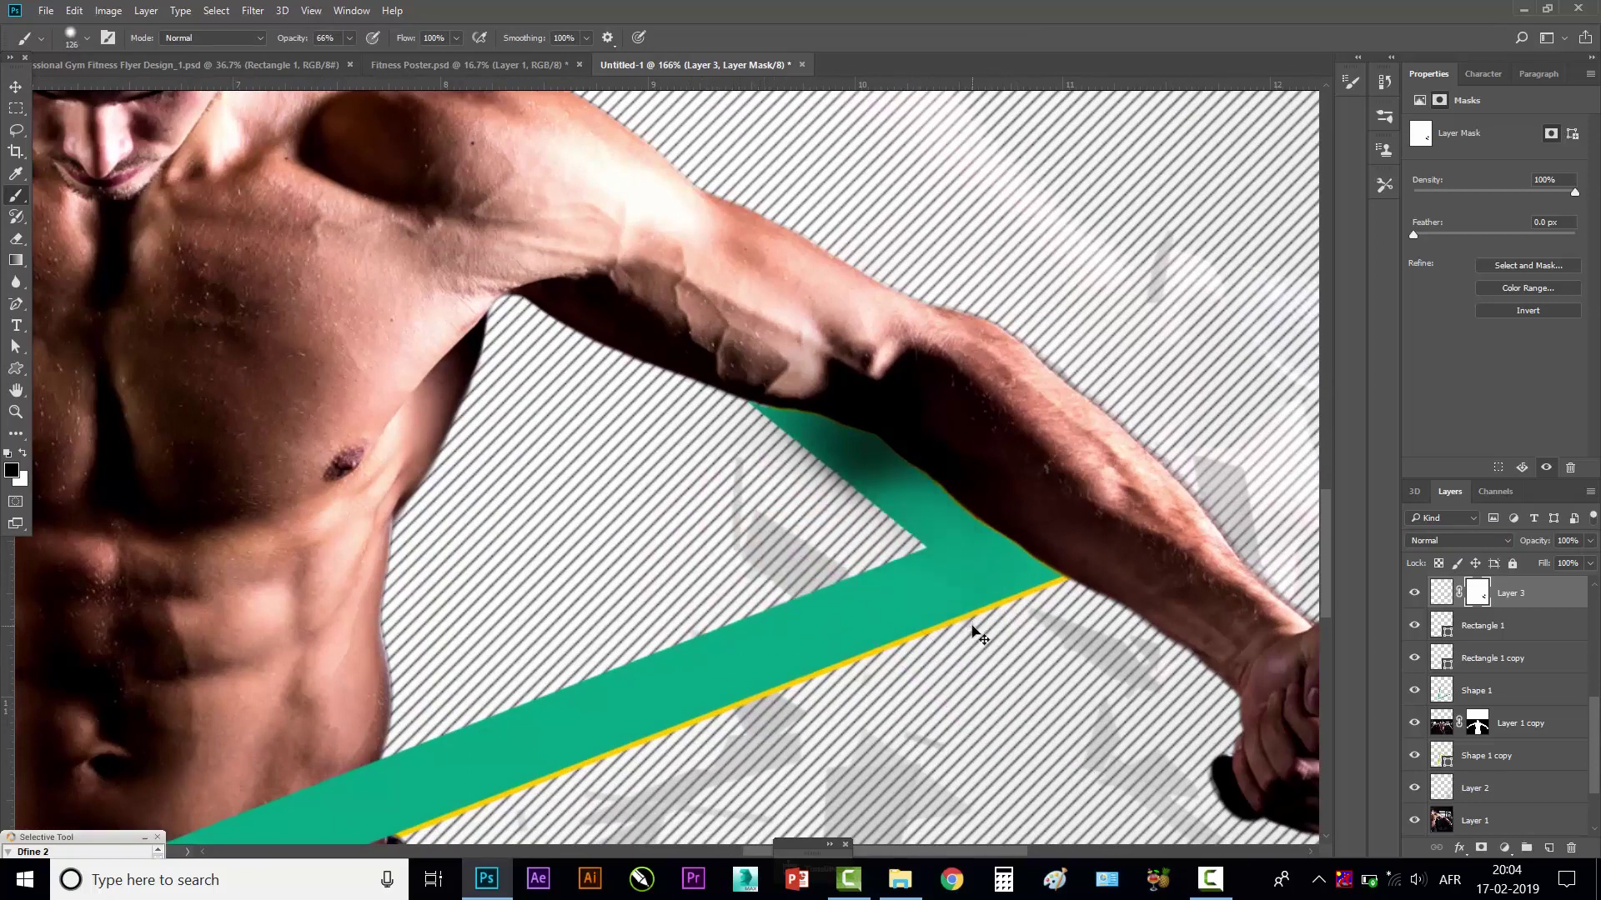
left_click_drag(904, 518, 879, 590)
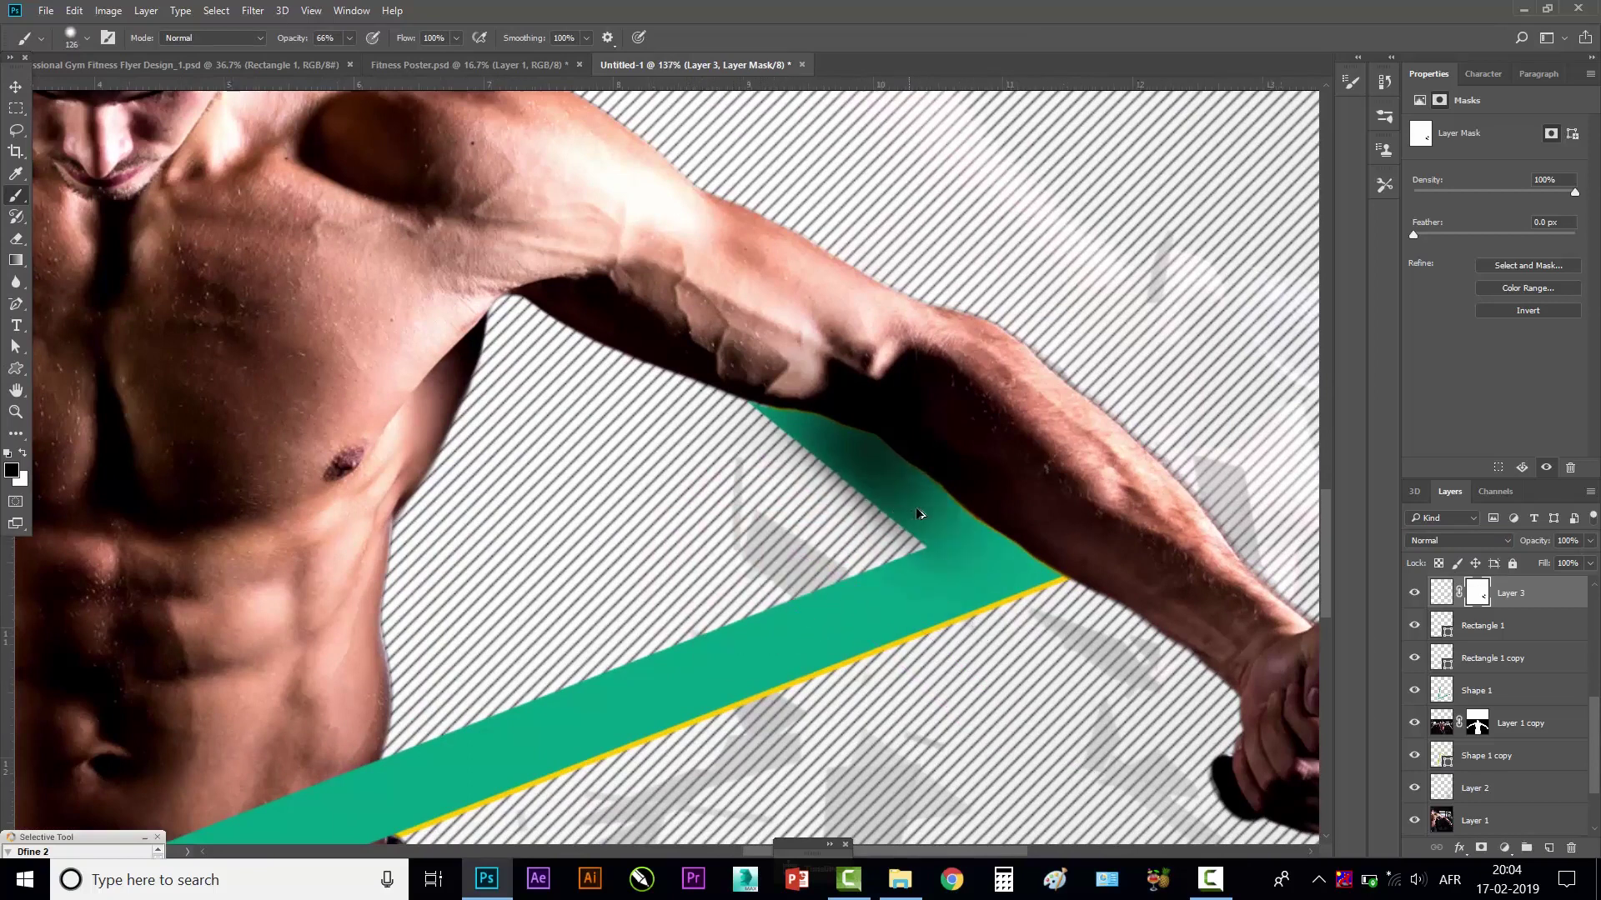
scroll(917, 525, "down", 5)
left_click(15, 87)
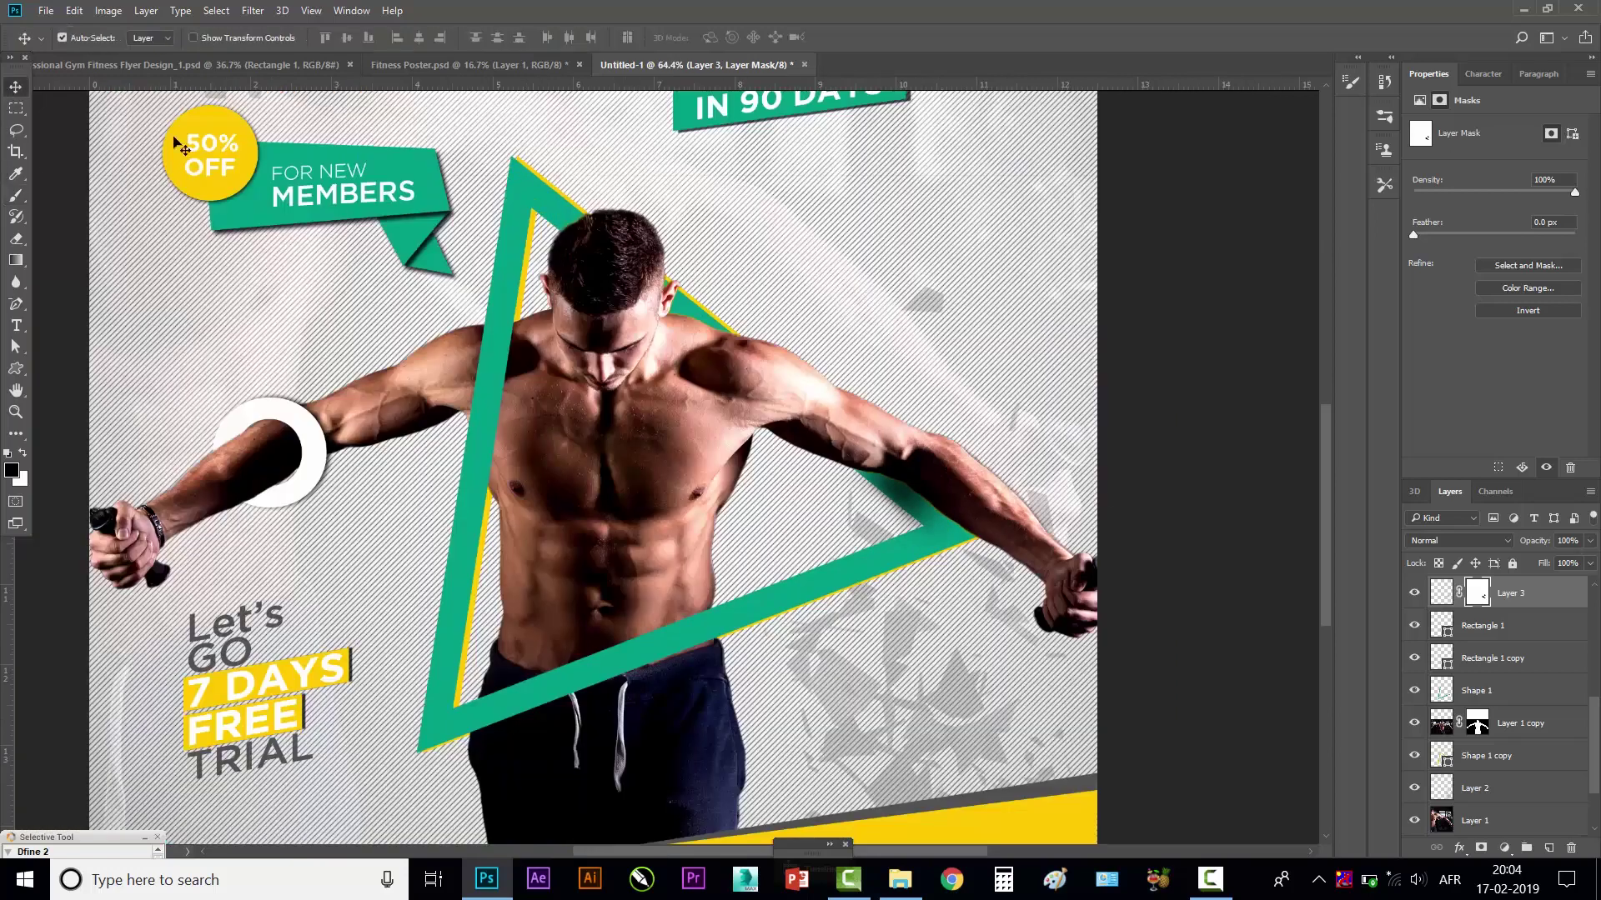
- Select Layer 1 and zoom out until the whole flyer fits, about 36%
left_click(1167, 346)
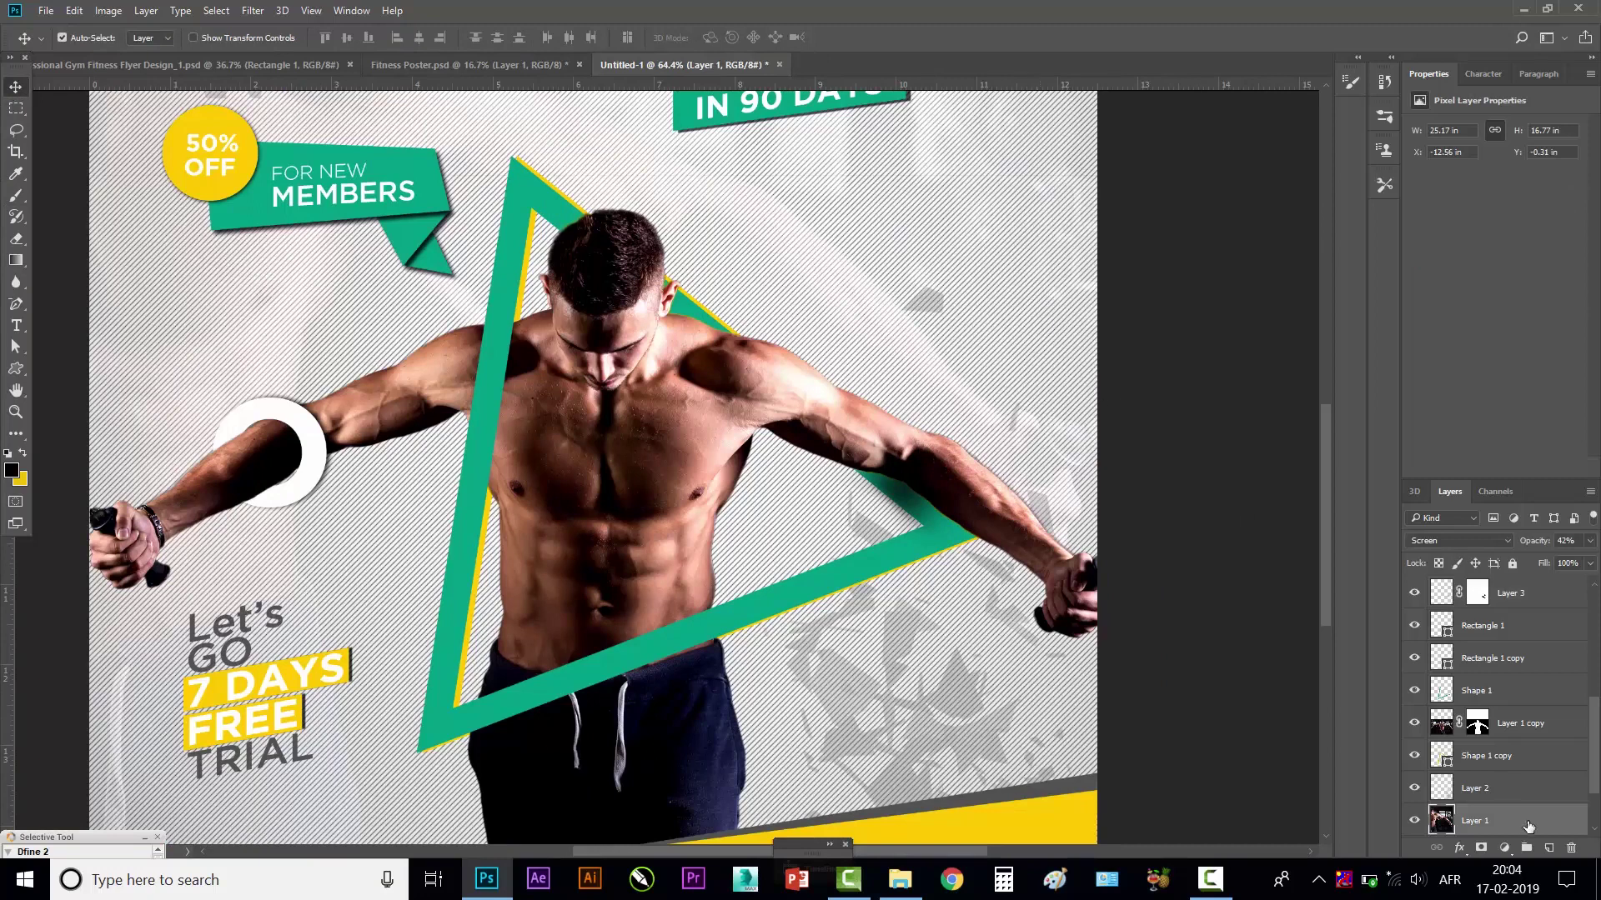
scroll(1503, 784, "down", 2)
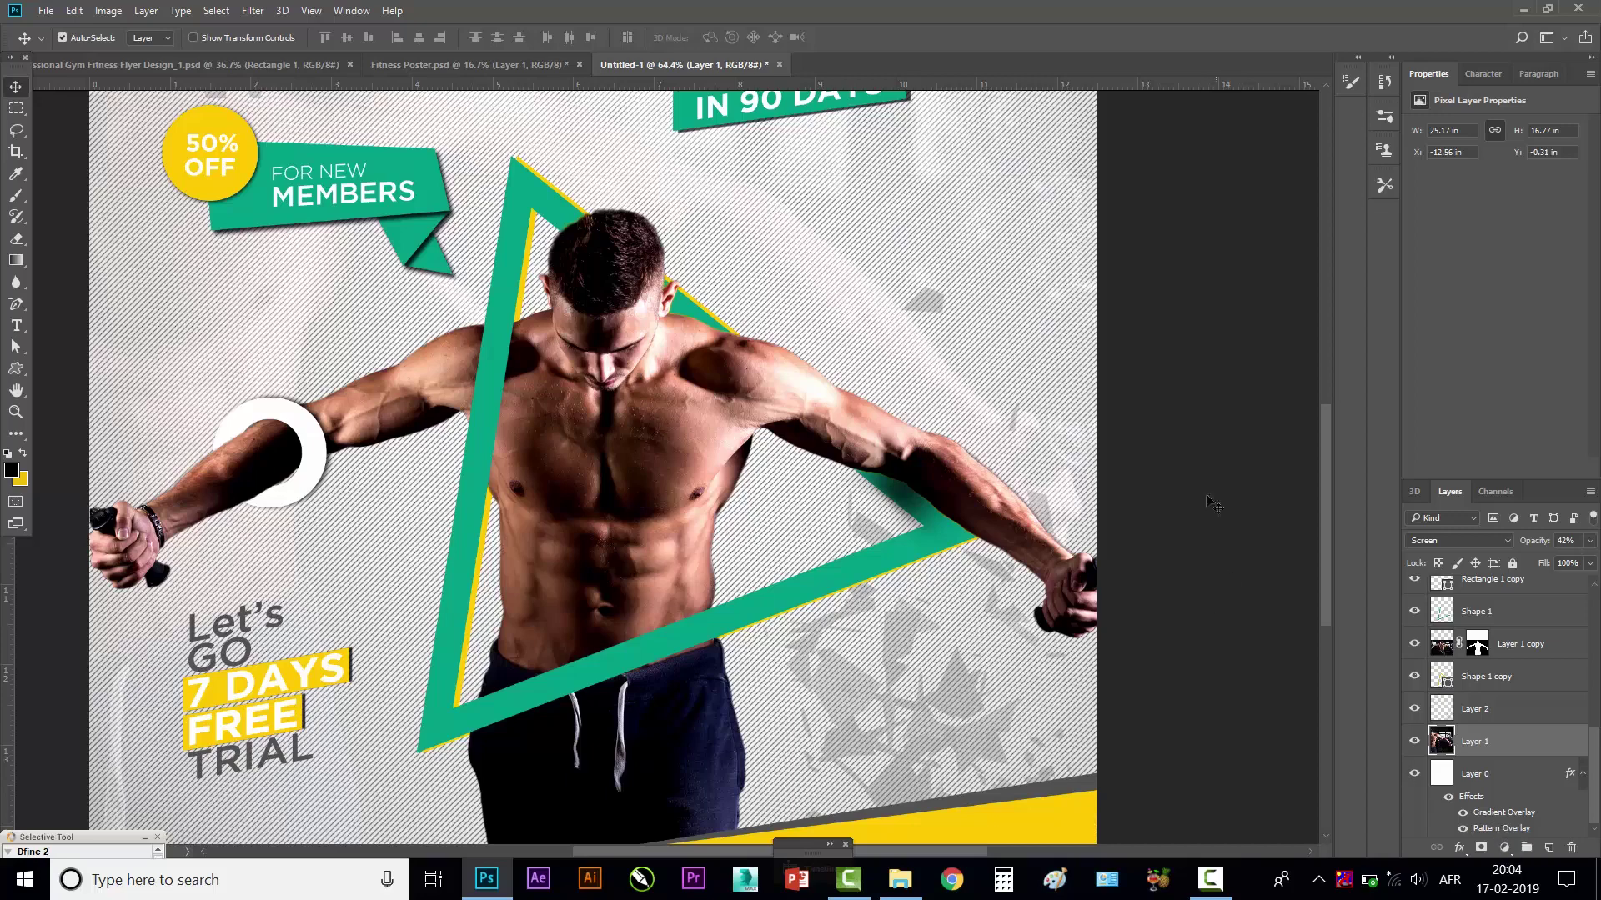
scroll(1037, 468, "down", 2)
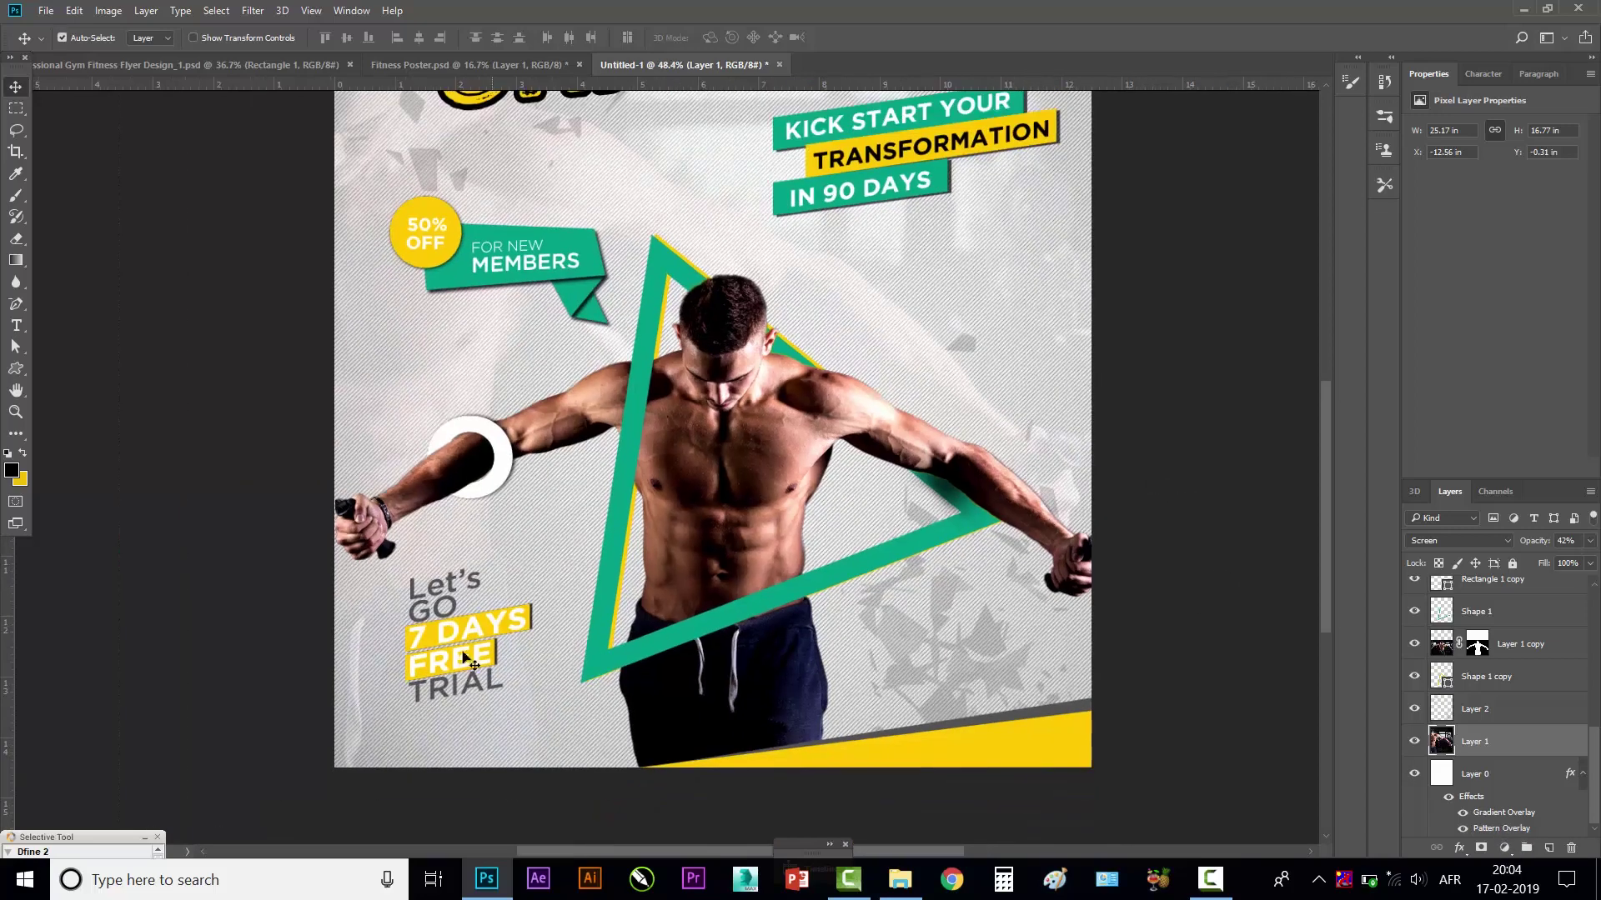
scroll(455, 658, "up", 3)
scroll(455, 659, "down", 3)
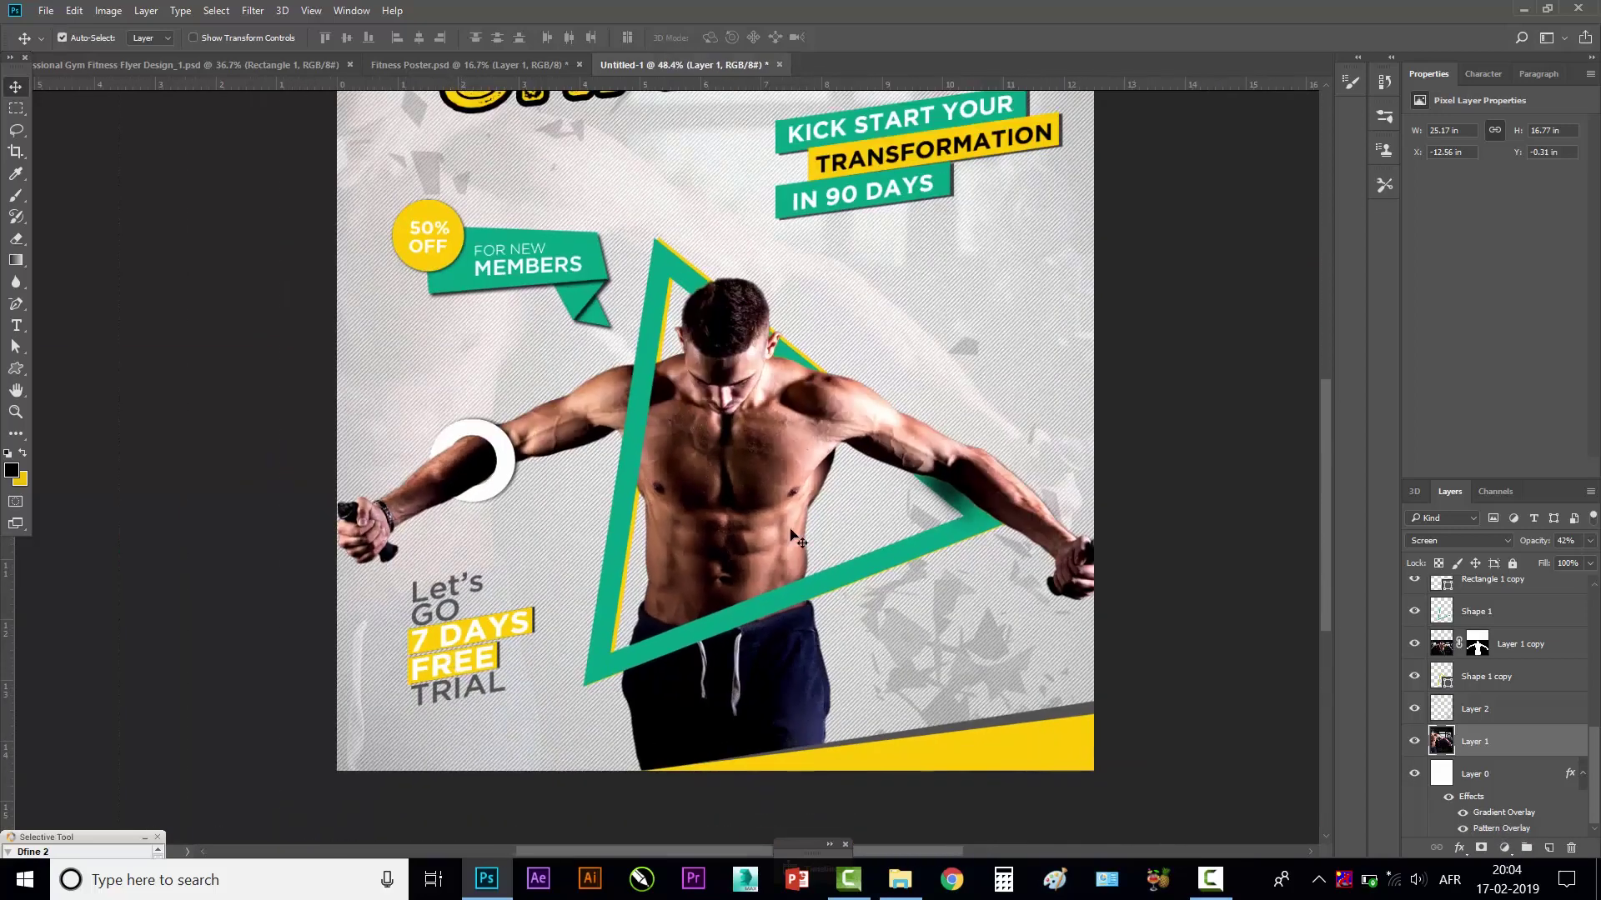
scroll(800, 540, "up", 1)
scroll(852, 545, "down", 1)
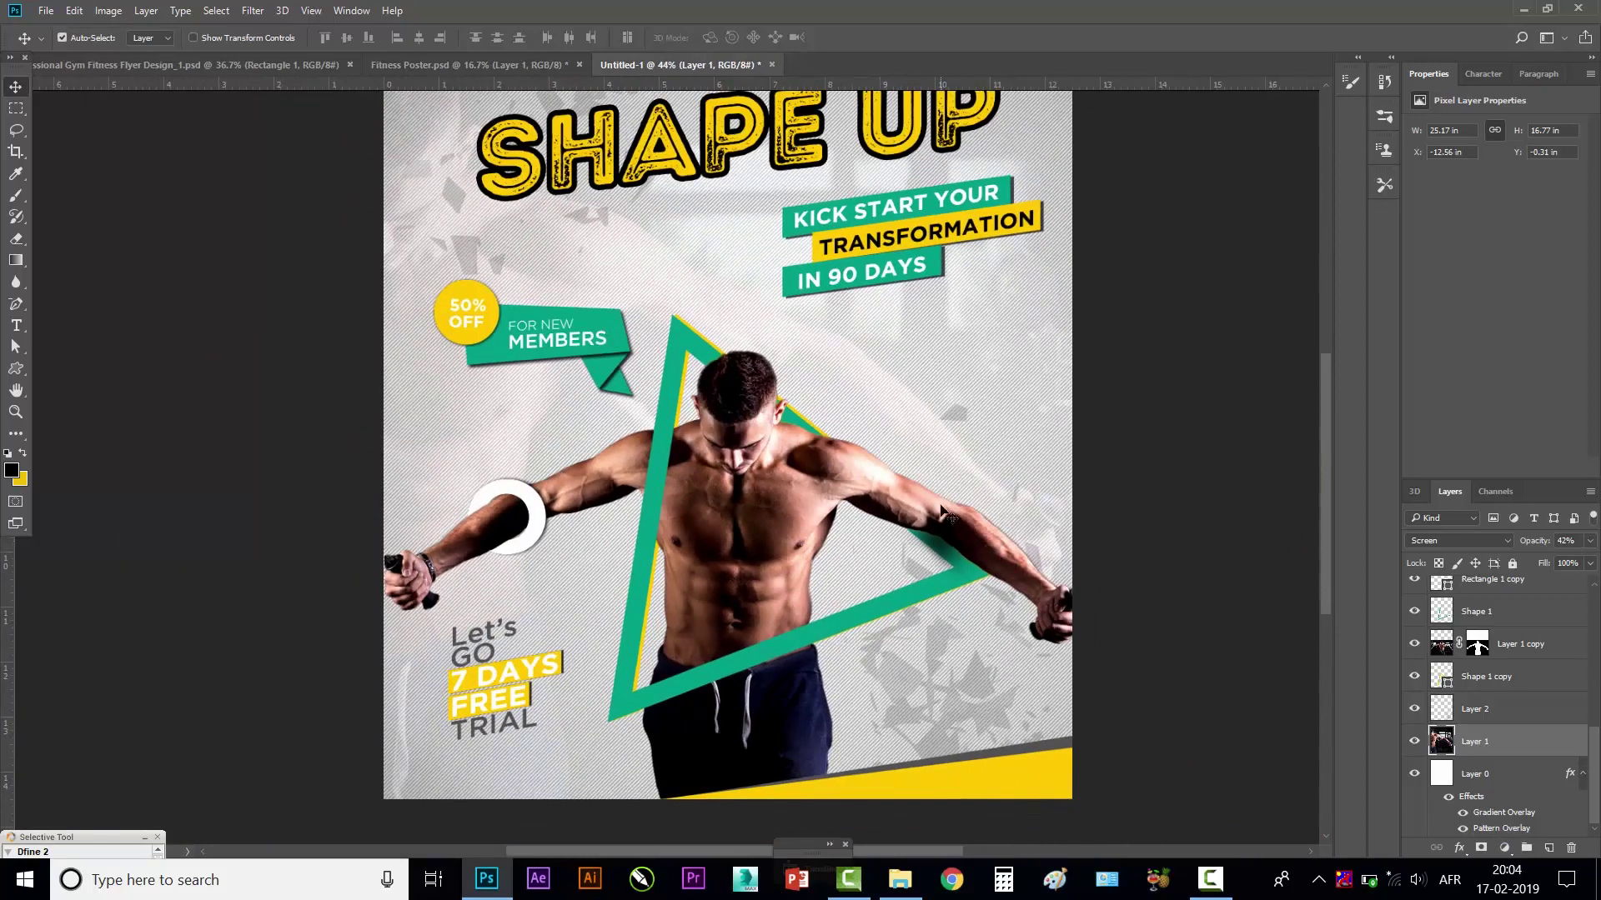
scroll(942, 511, "up", 1)
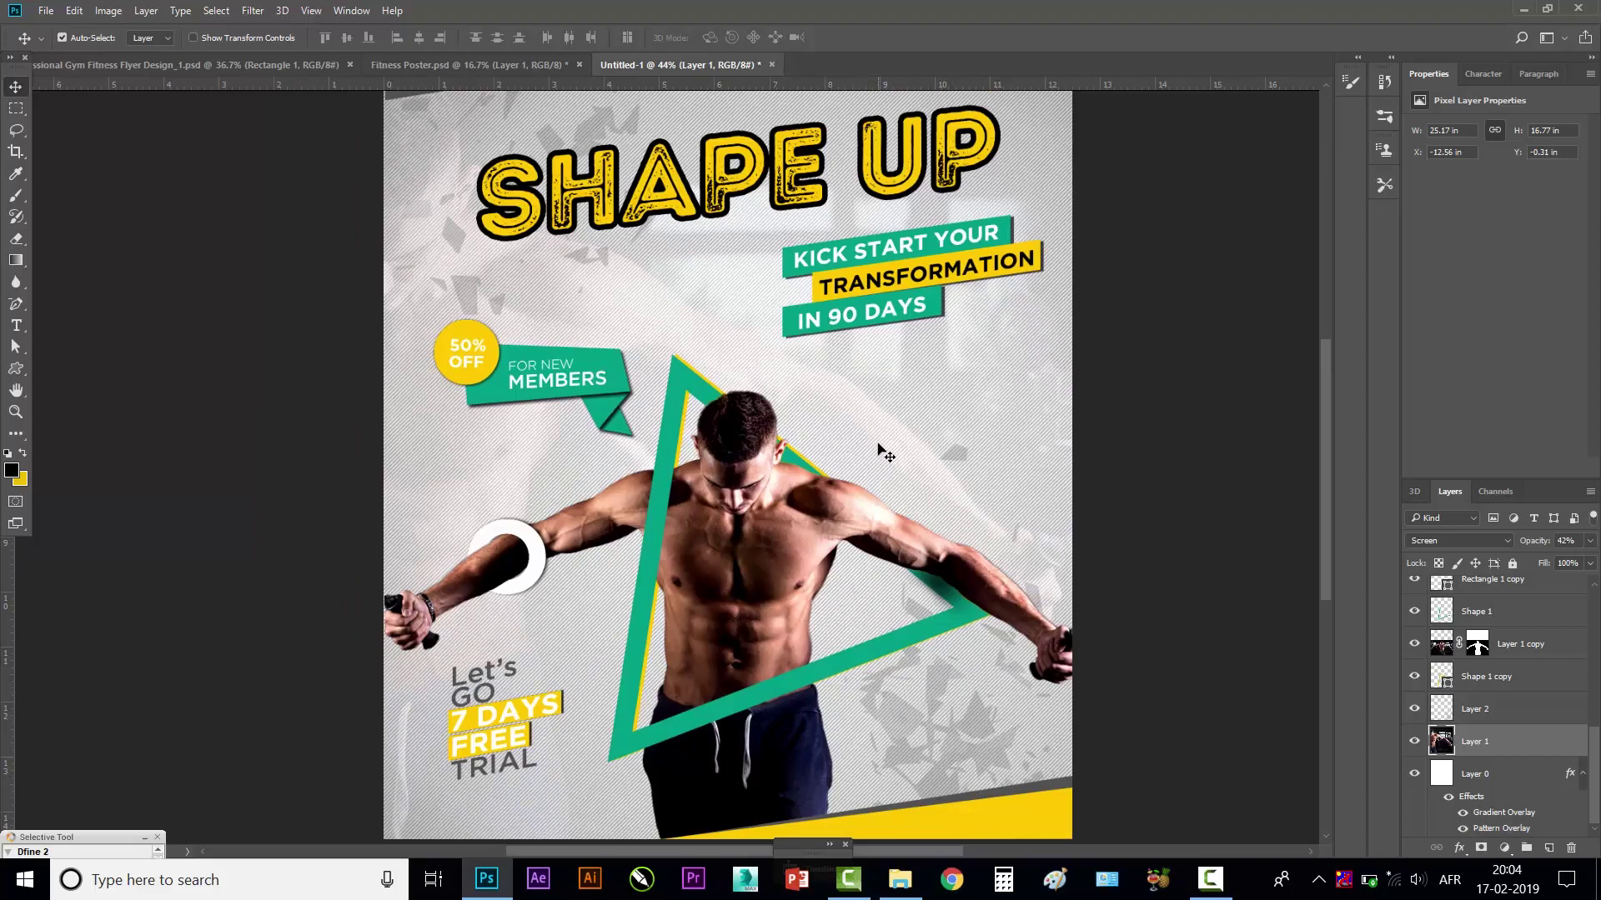
scroll(885, 453, "down", 1)
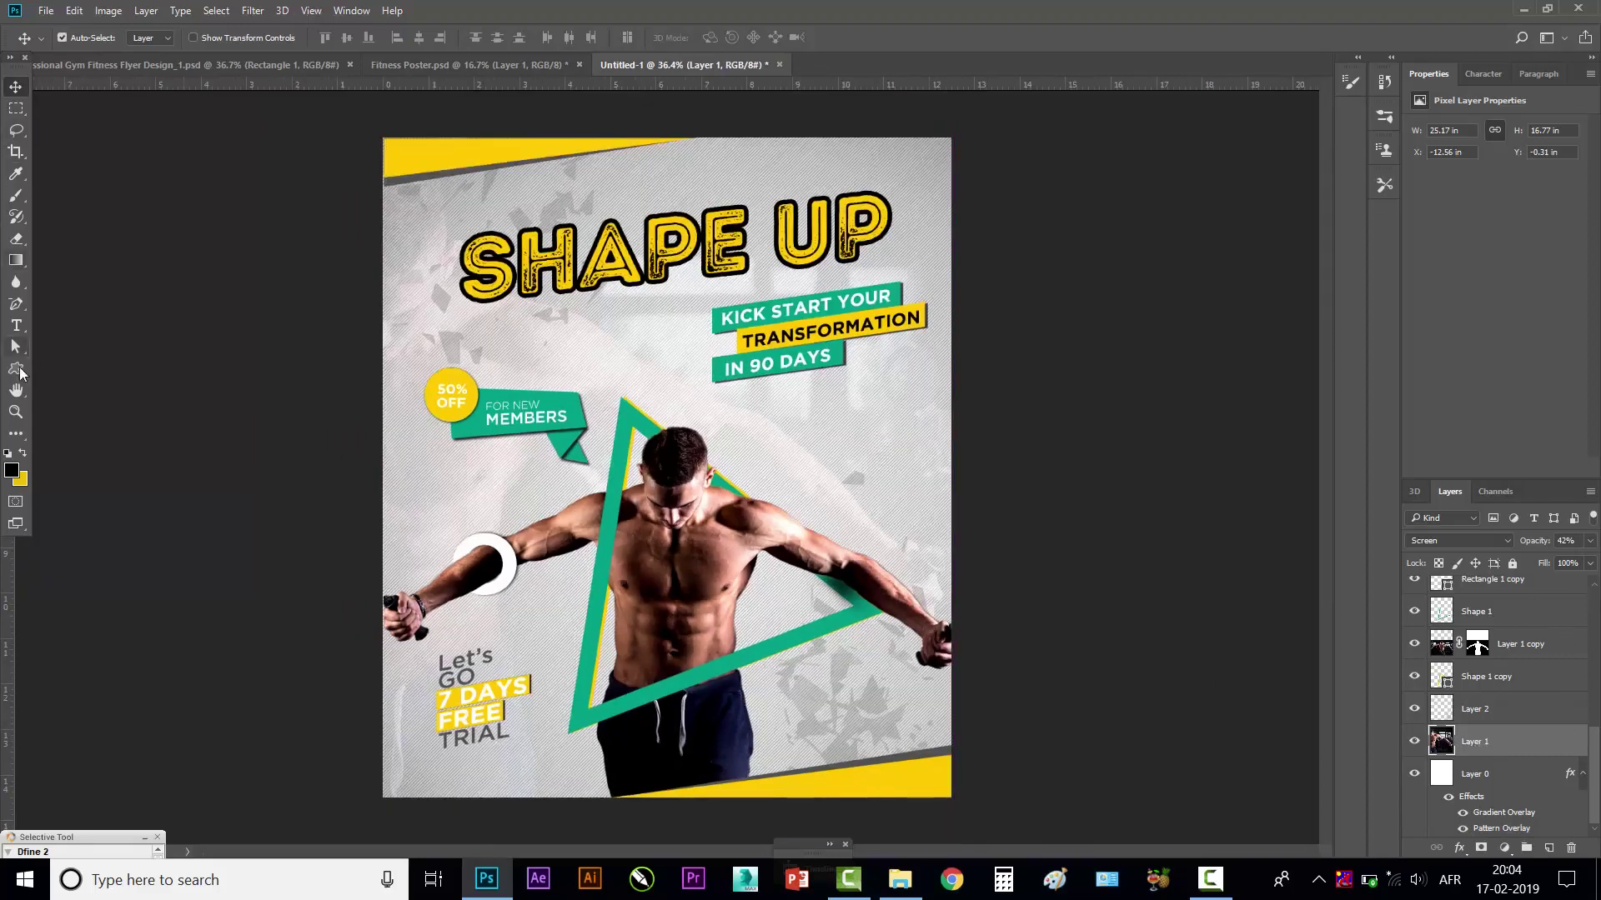
- Draw a black rectangle with the Rectangle Tool covering the whole flyer canvas
left_click(16, 261)
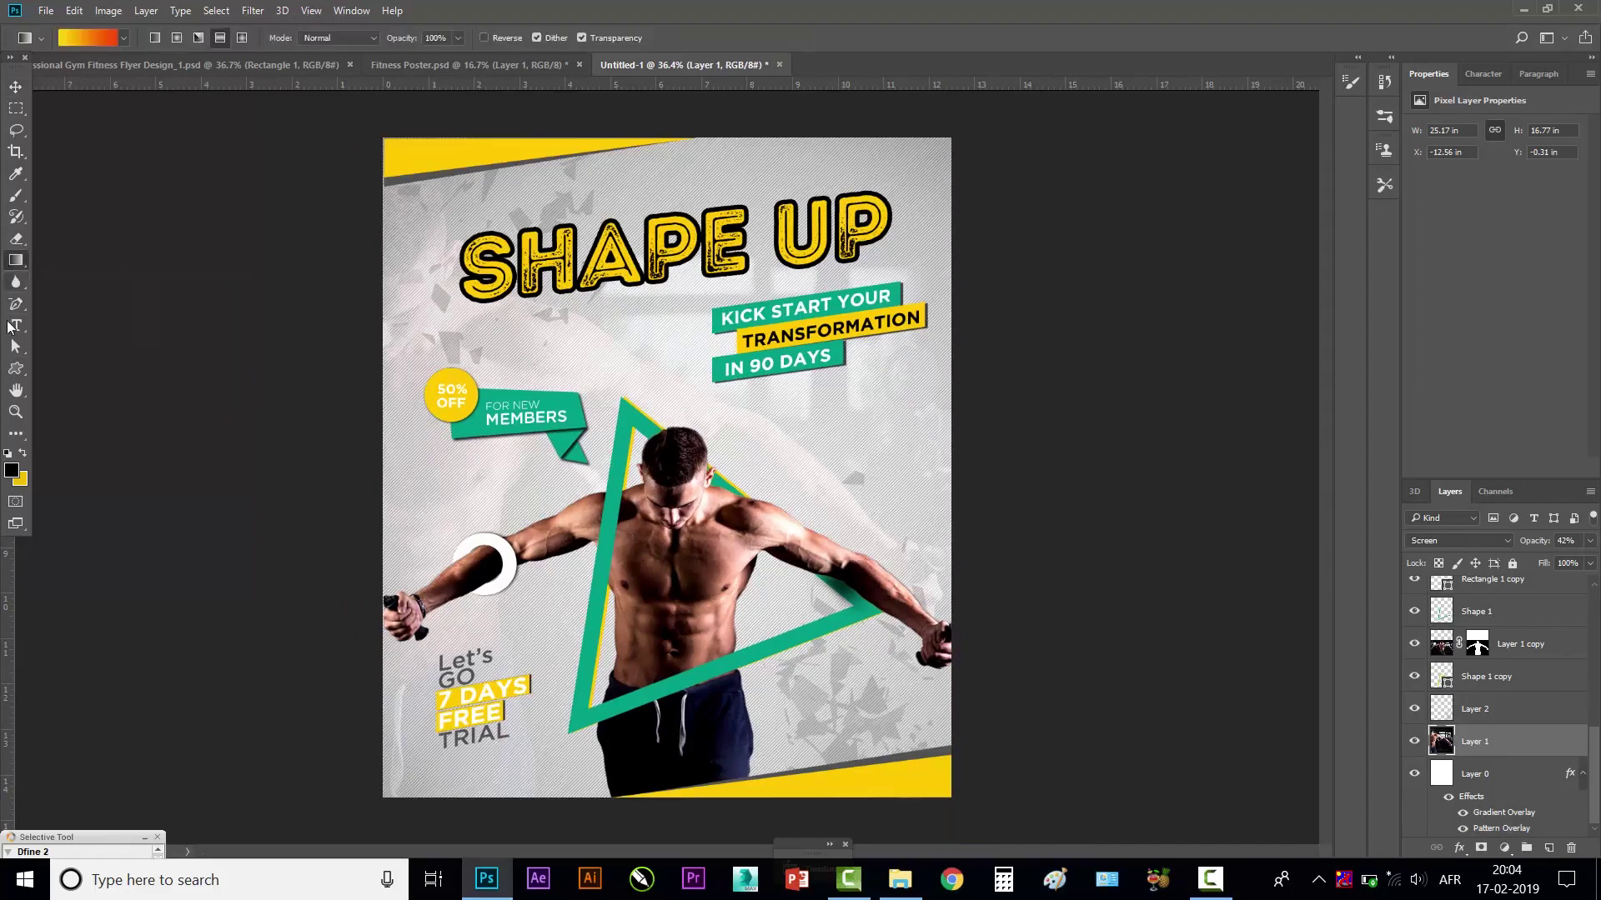
left_click(15, 371)
left_click(16, 434)
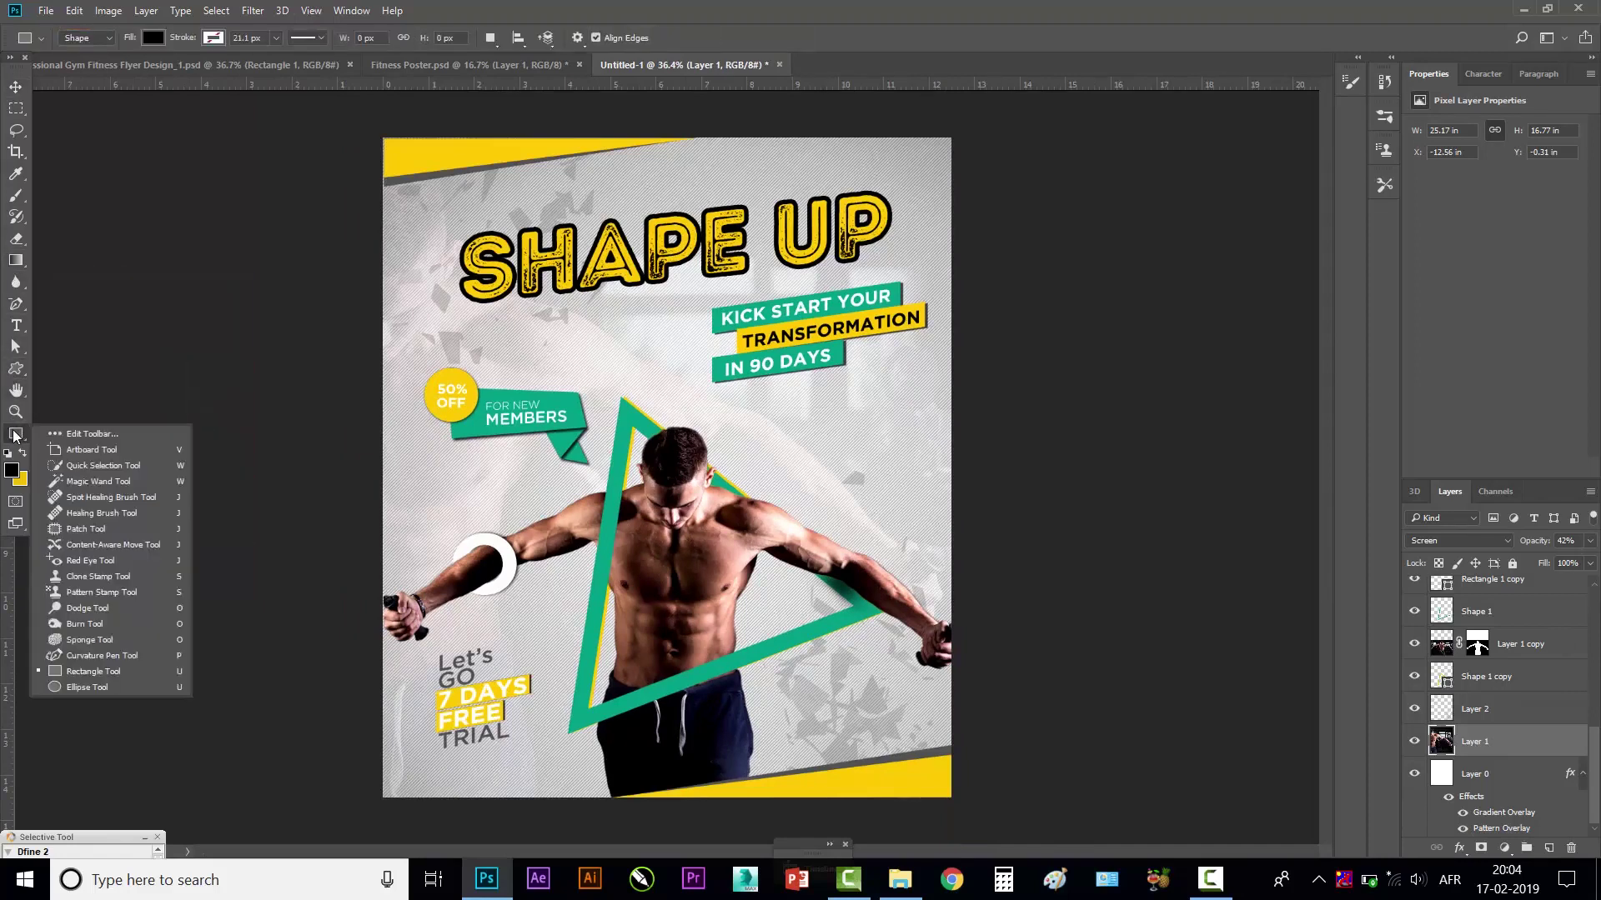
left_click(80, 671)
left_click_drag(369, 130, 980, 803)
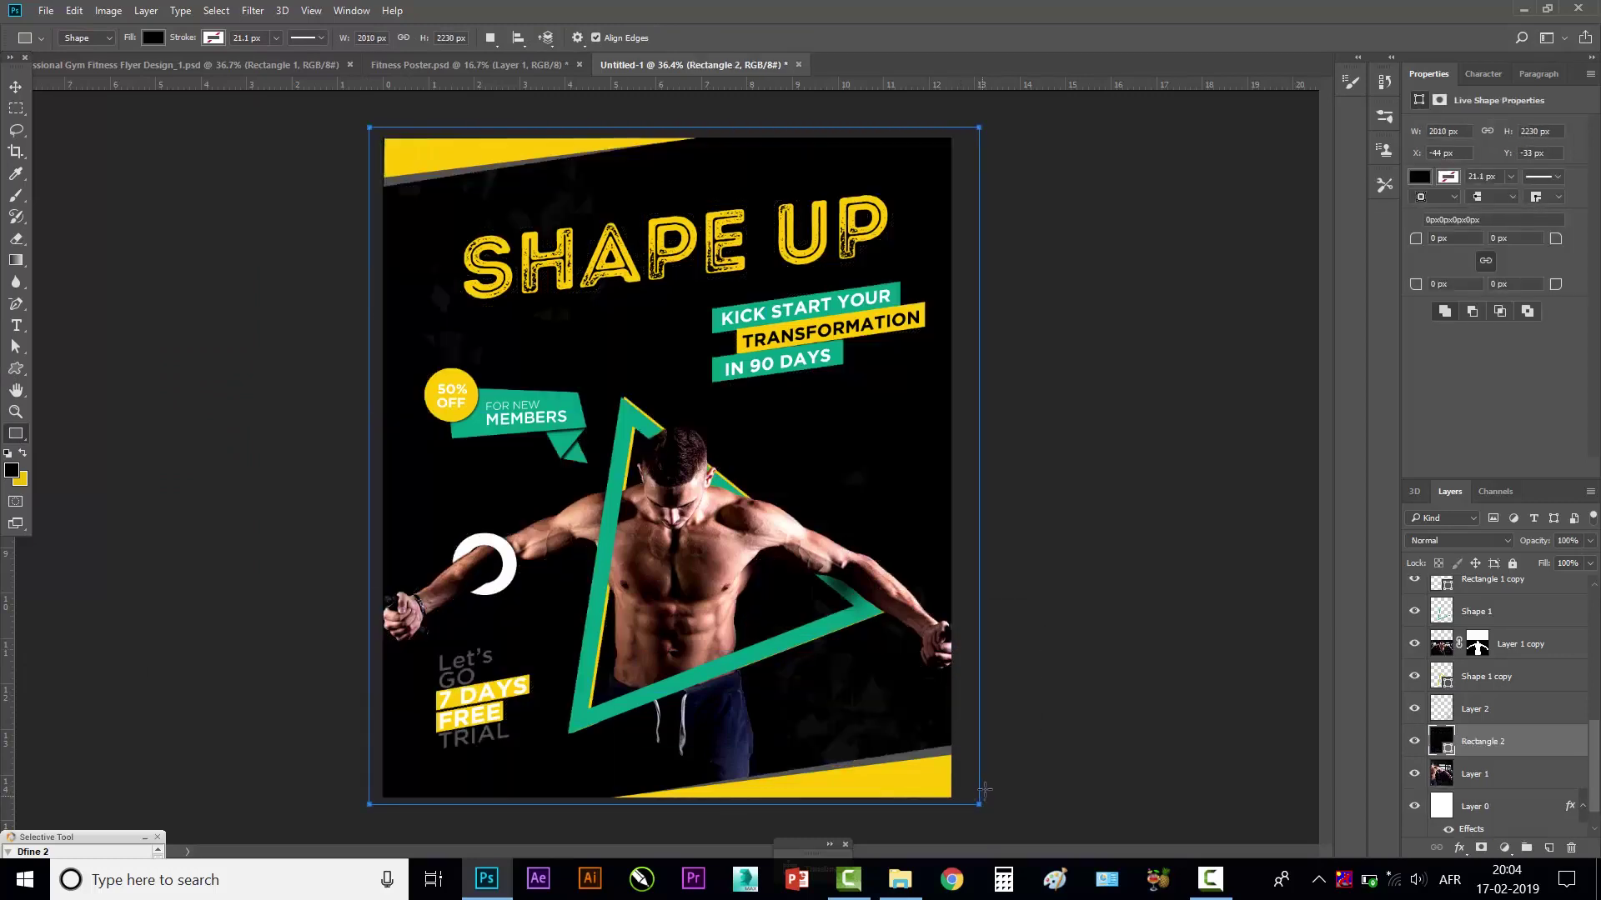
- Move the rectangle down the layer stack so it sits just above the background
key("v")
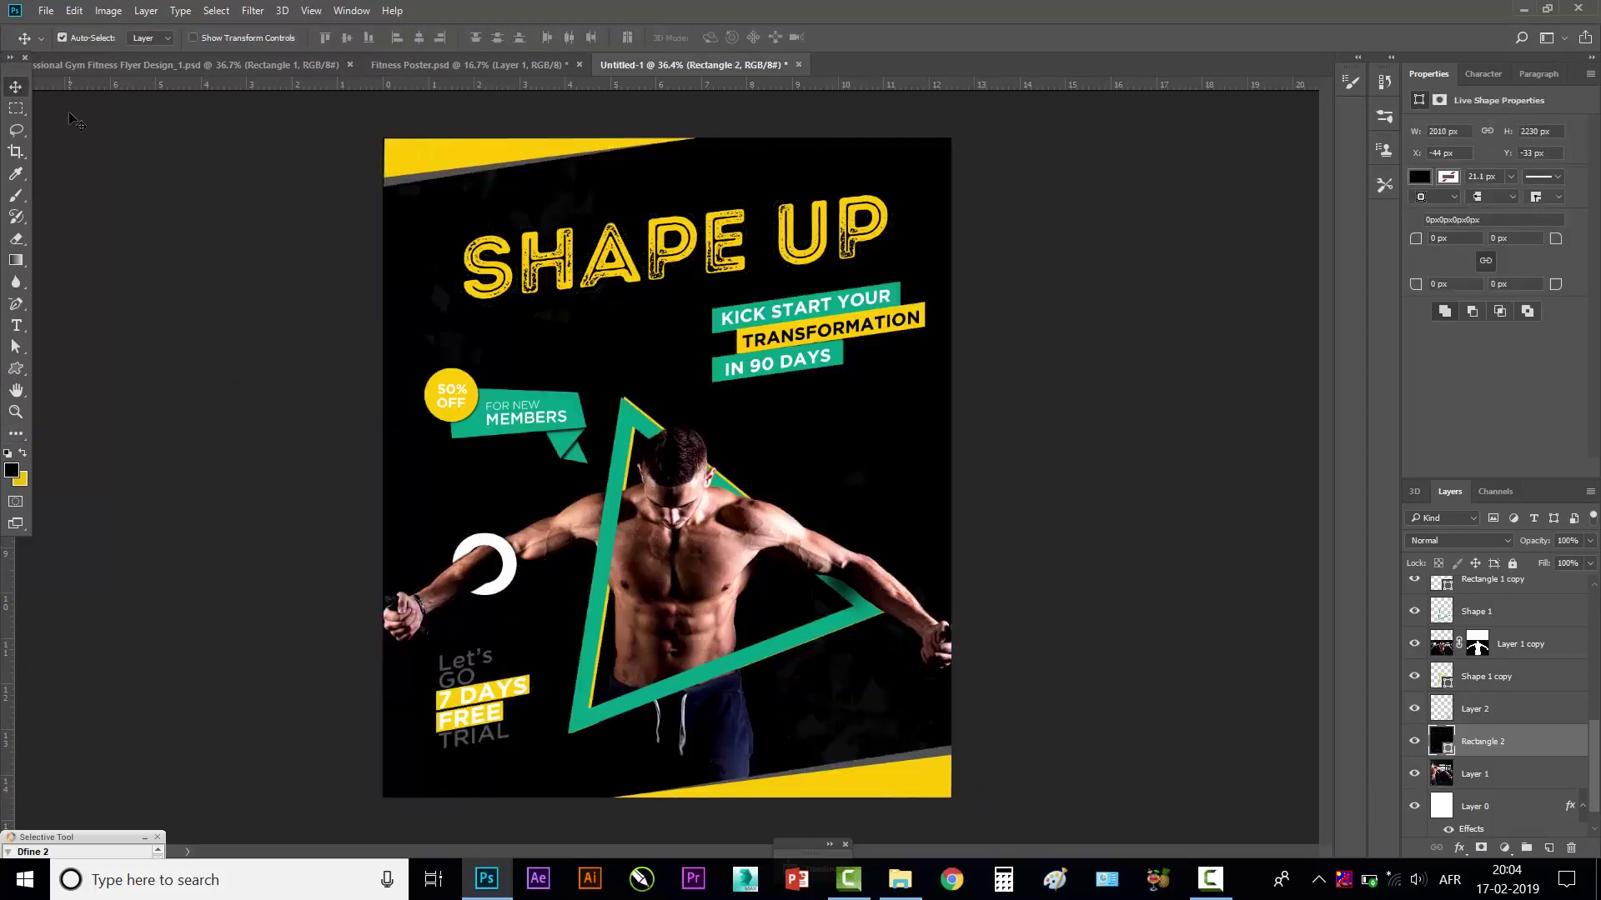
key("ctrl+bracketleft")
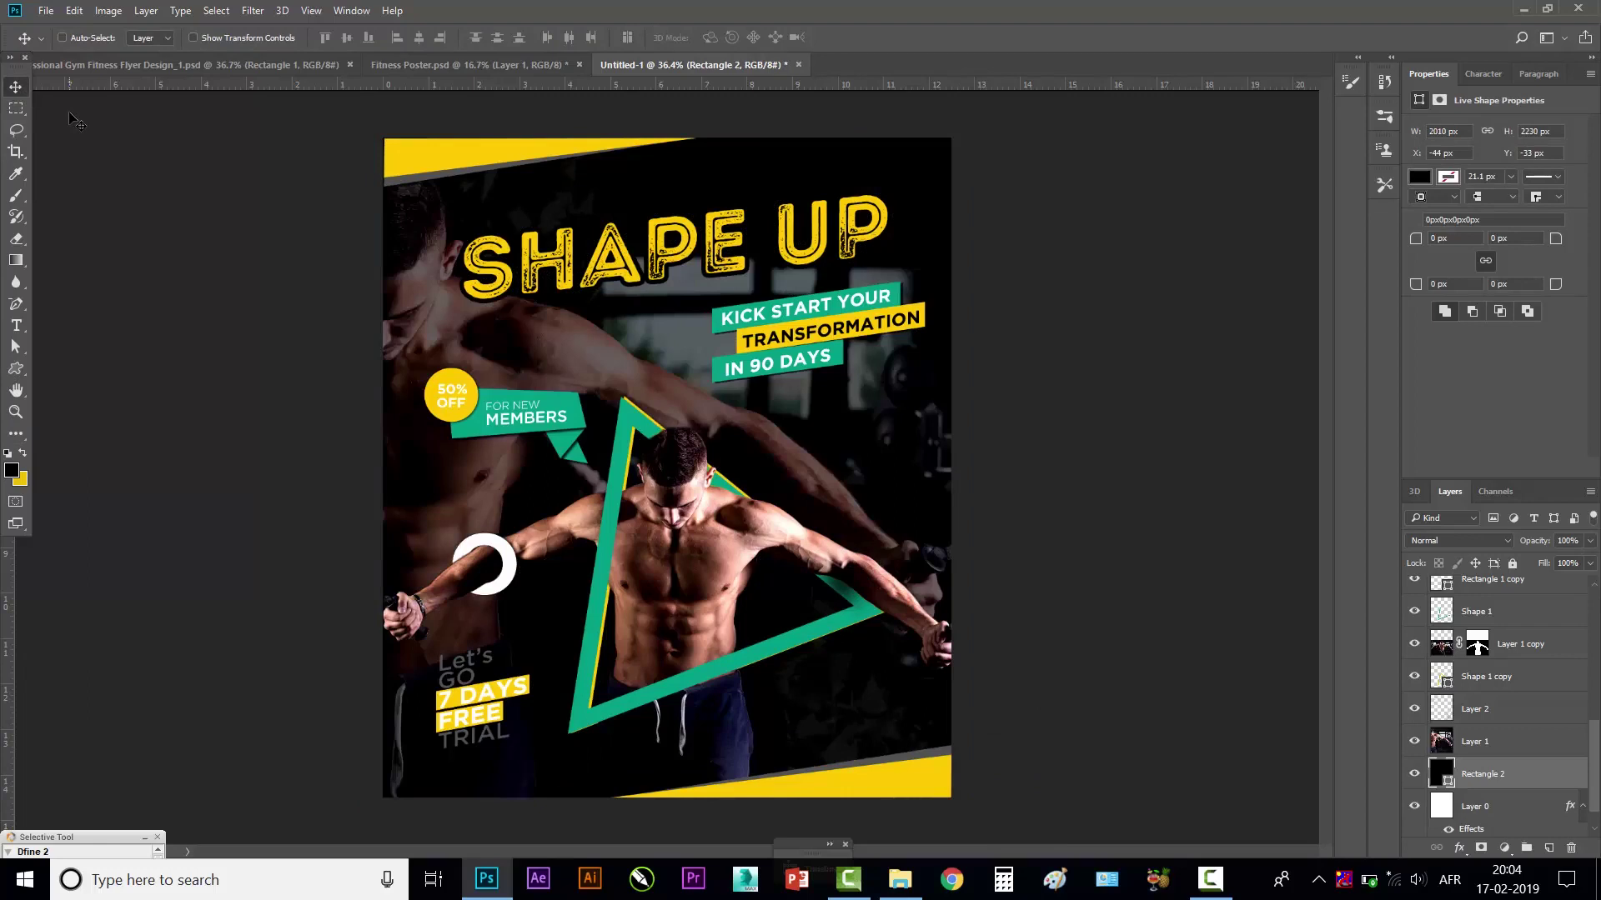
key("ctrl+bracketleft")
key("ctrl+bracketright")
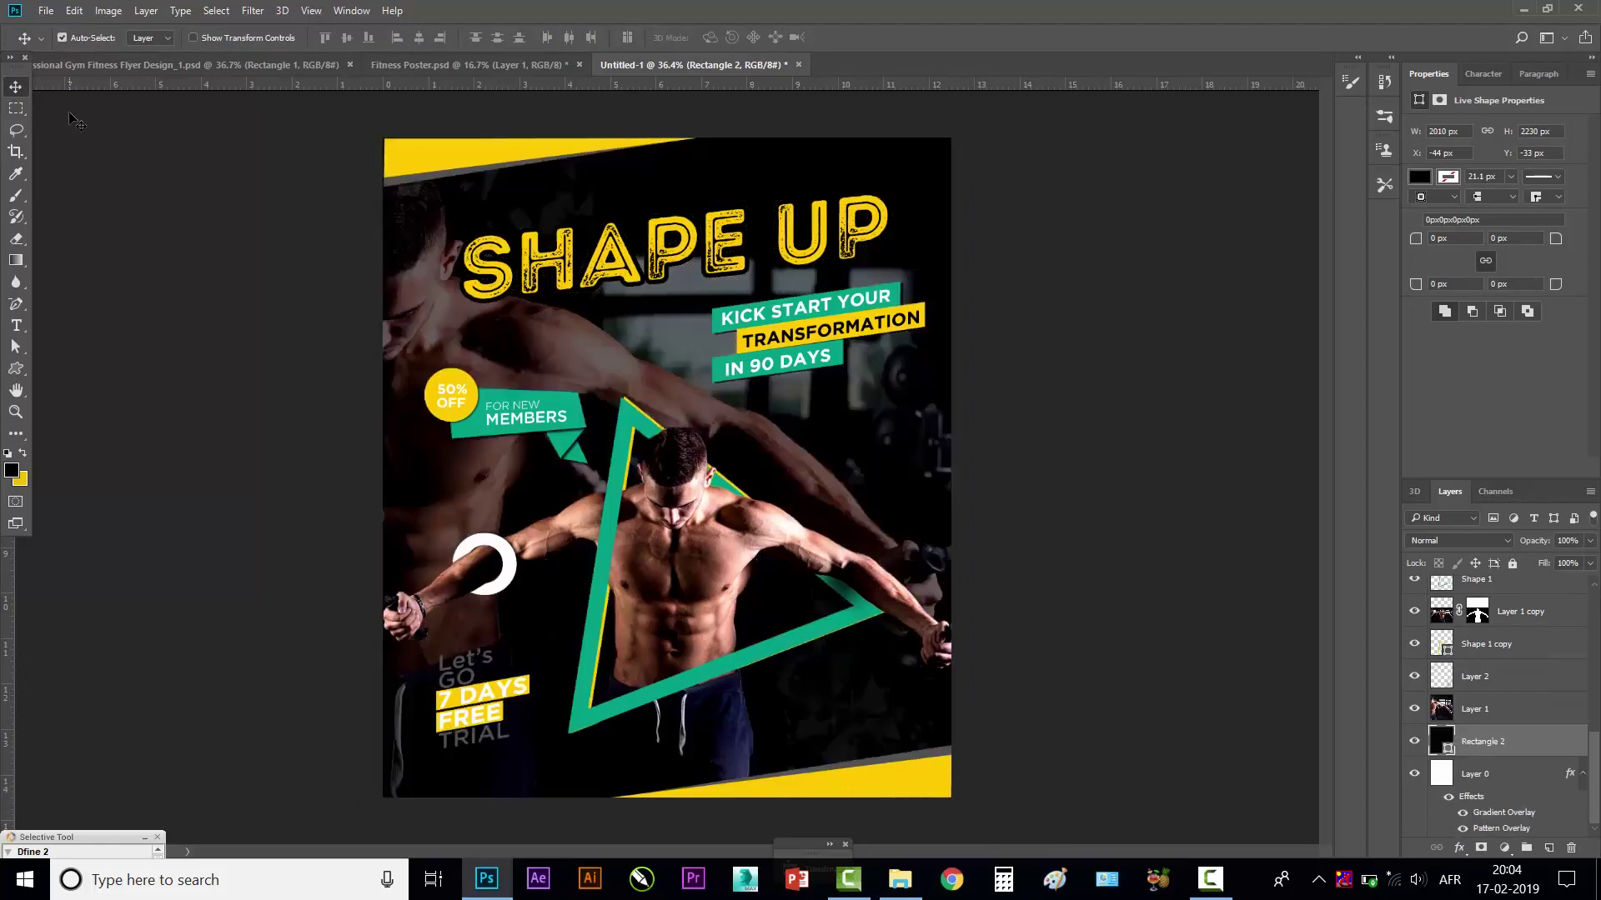
- Set the rectangle layer's blend mode to Screen
left_click(1496, 542)
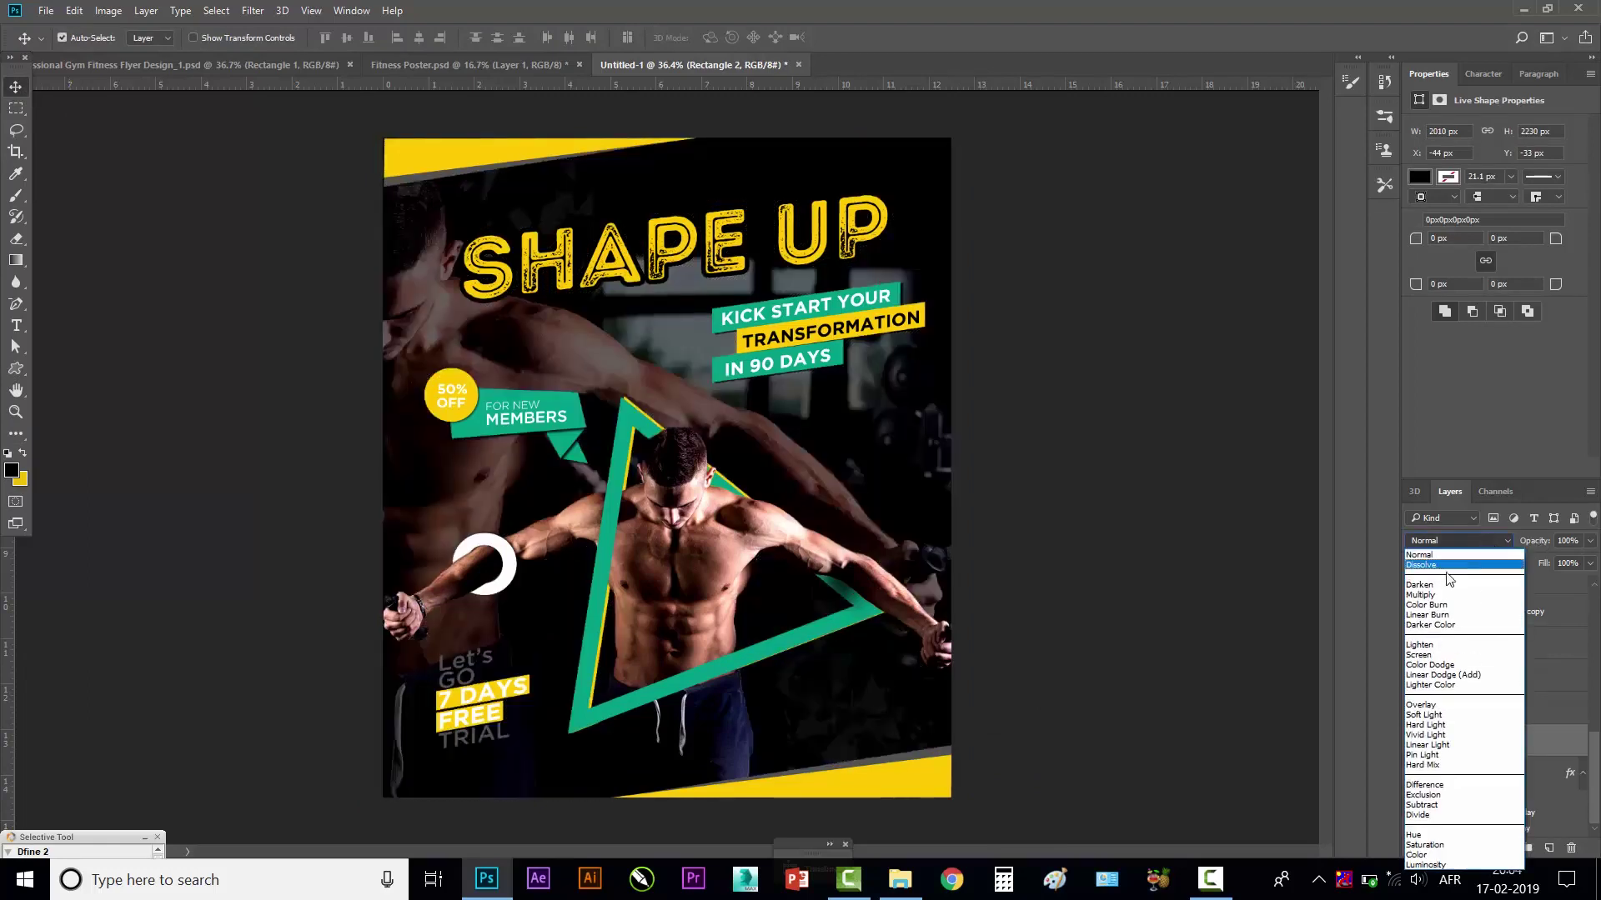
left_click(1443, 593)
scroll(1472, 548, "down", 2)
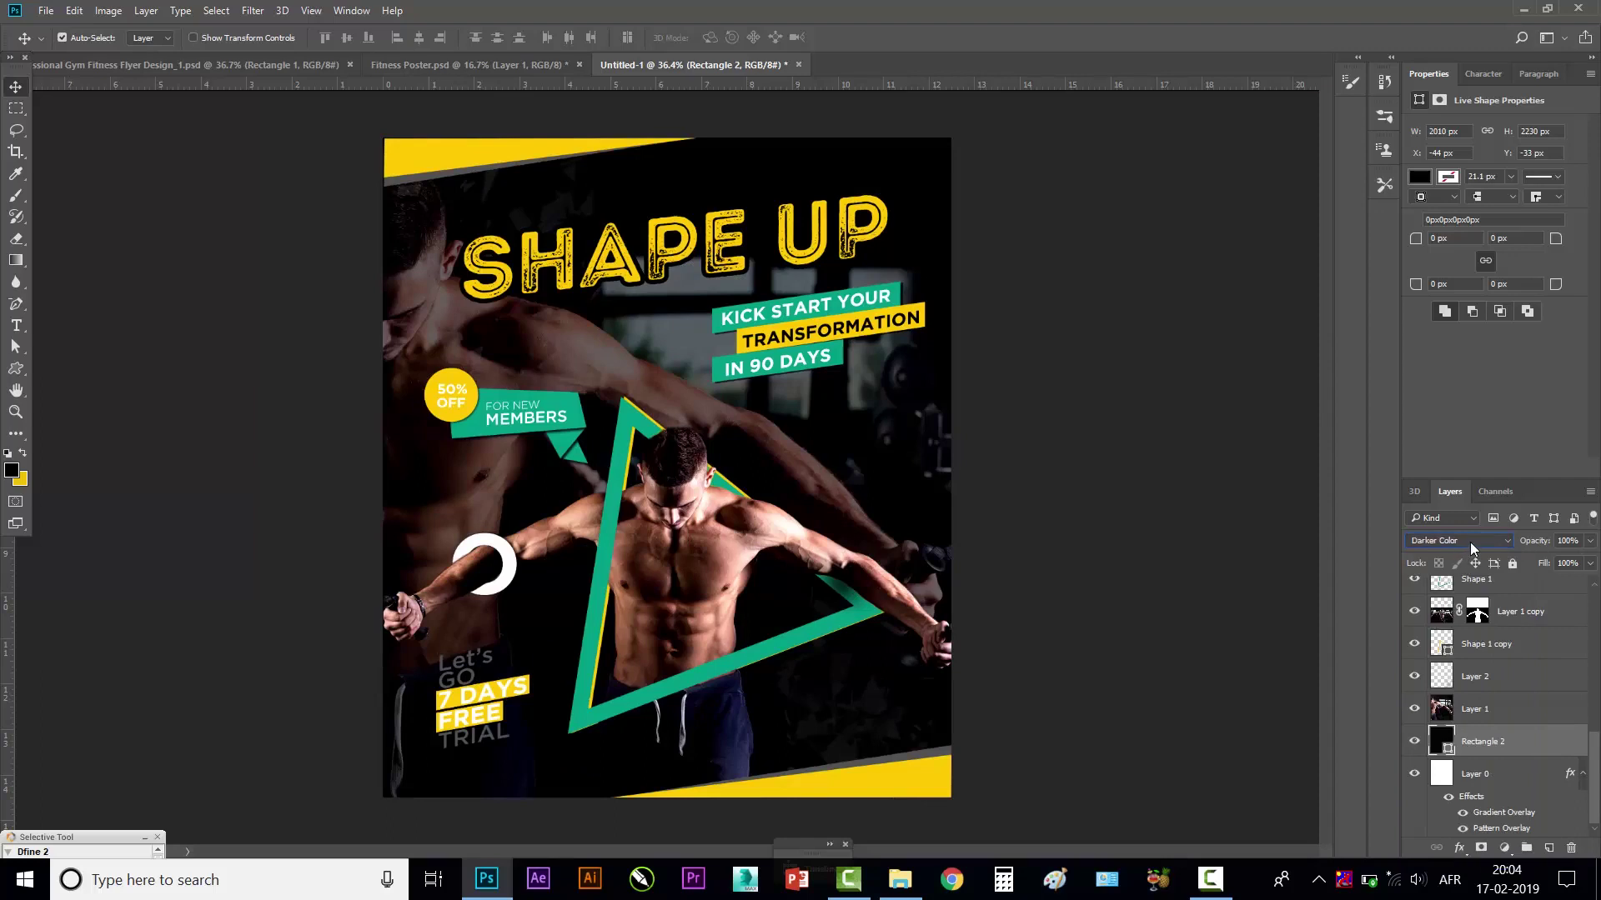
scroll(1471, 548, "down", 2)
scroll(1471, 549, "down", 1)
scroll(1471, 549, "down", 1)
scroll(1472, 549, "up", 2)
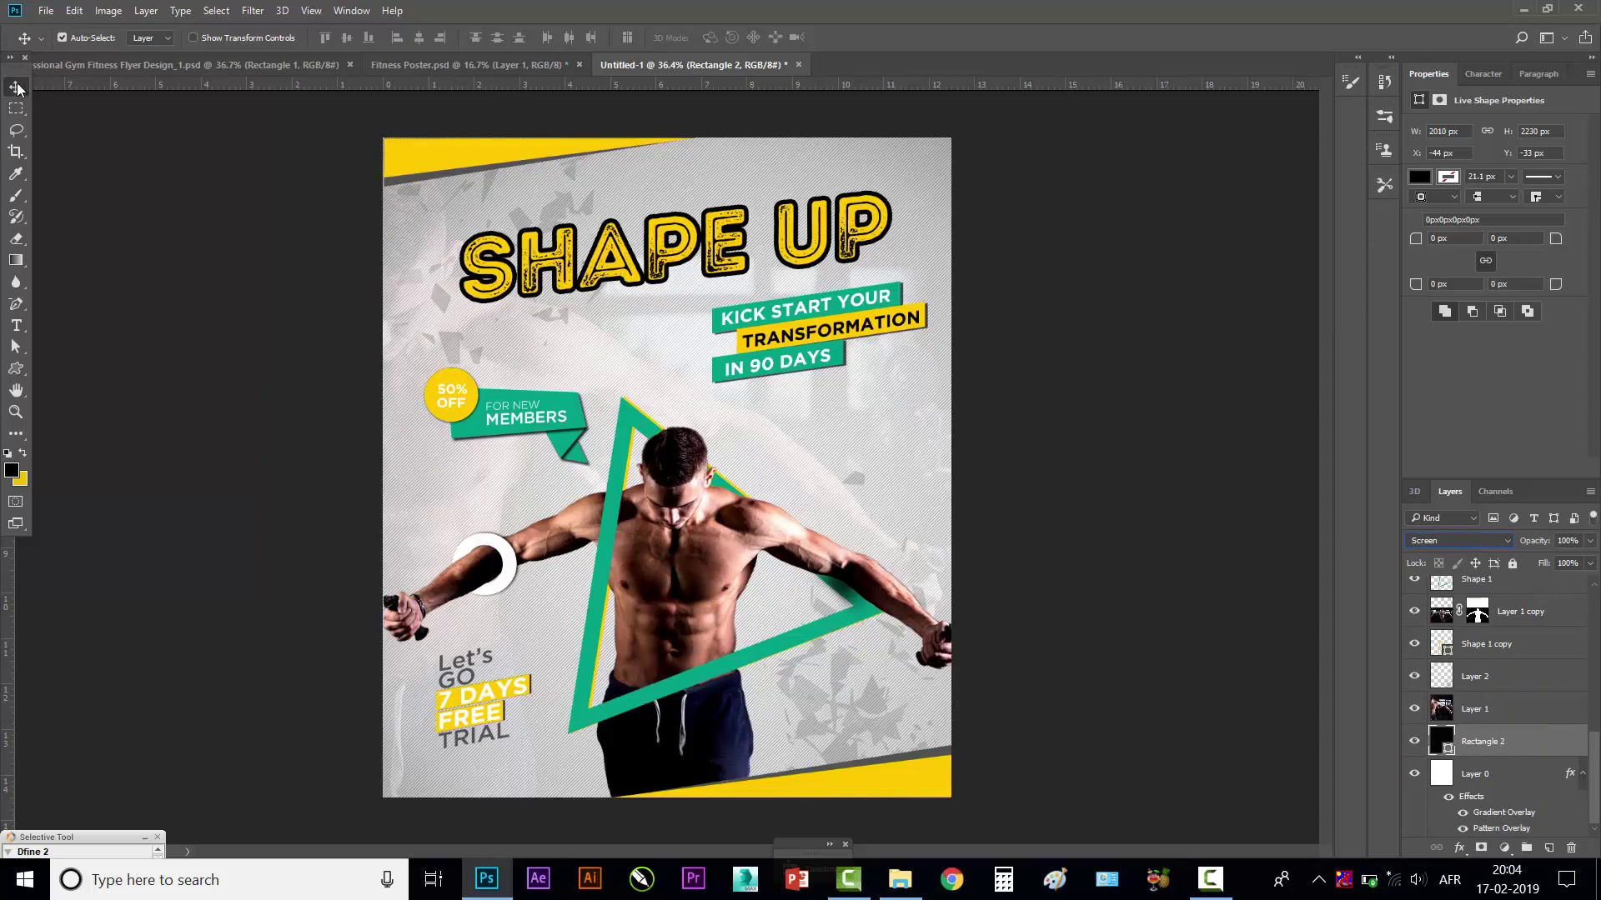
- Restack Rectangle 2 above Shape 1 copy and switch its blend mode back to Normal
key("ctrl+shift+bracketleft")
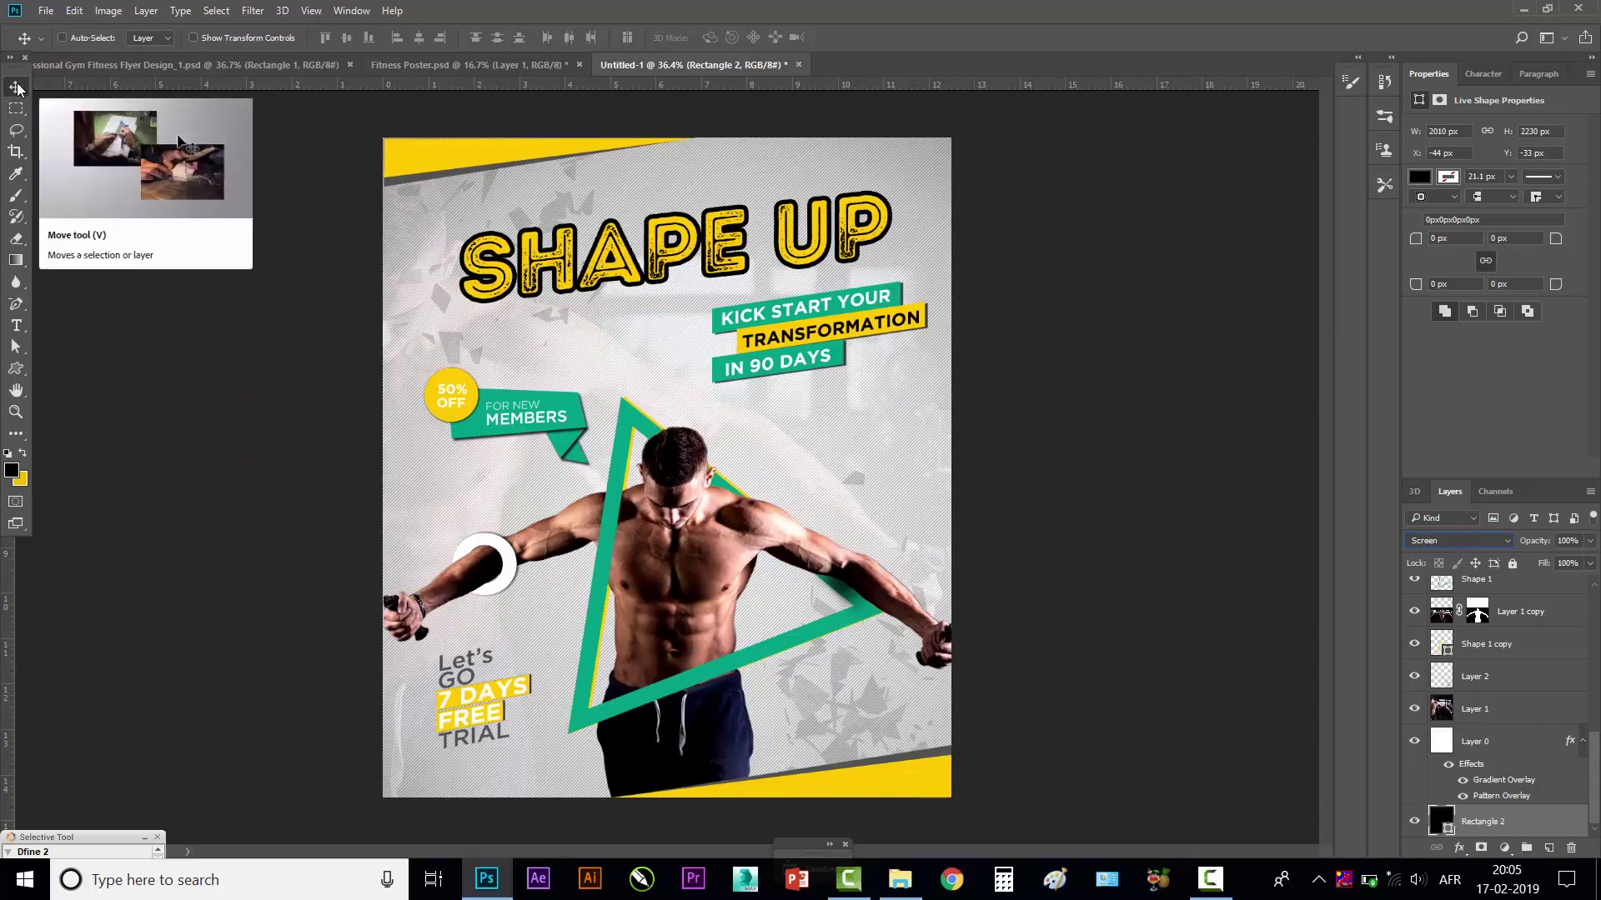
key("ctrl+bracketright")
key("ctrl+bracketright")
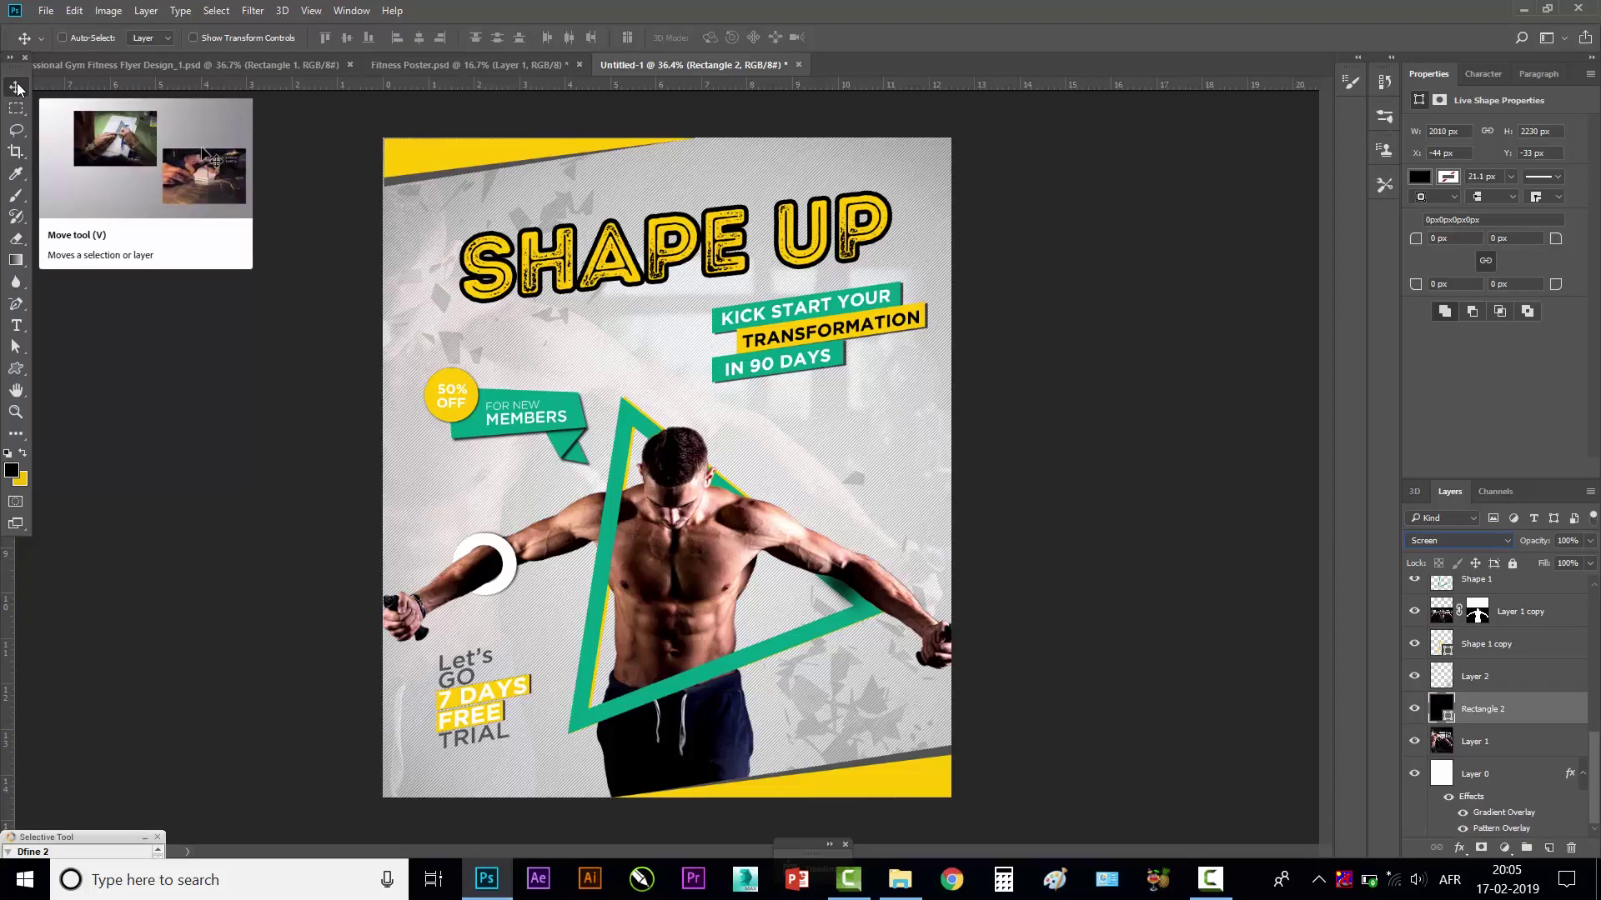
key("ctrl+bracketright")
key("ctrl+bracketright")
key("ctrl+bracketright")
key("ctrl+bracketright")
key("ctrl+bracketright")
key("ctrl+bracketright")
key("ctrl+bracketright")
key("ctrl+bracketright")
key("ctrl+bracketright")
key("ctrl+bracketright")
key("ctrl+bracketright")
key("ctrl+bracketright")
key("ctrl+bracketright")
key("ctrl+bracketleft")
key("ctrl+bracketleft")
key("ctrl+bracketleft")
key("ctrl+bracketleft")
key("ctrl+bracketleft")
key("ctrl+bracketleft")
key("ctrl+bracketleft")
key("ctrl+bracketleft")
key("ctrl+bracketleft")
key("ctrl+bracketleft")
key("ctrl+bracketleft")
key("ctrl+bracketleft")
key("ctrl+bracketleft")
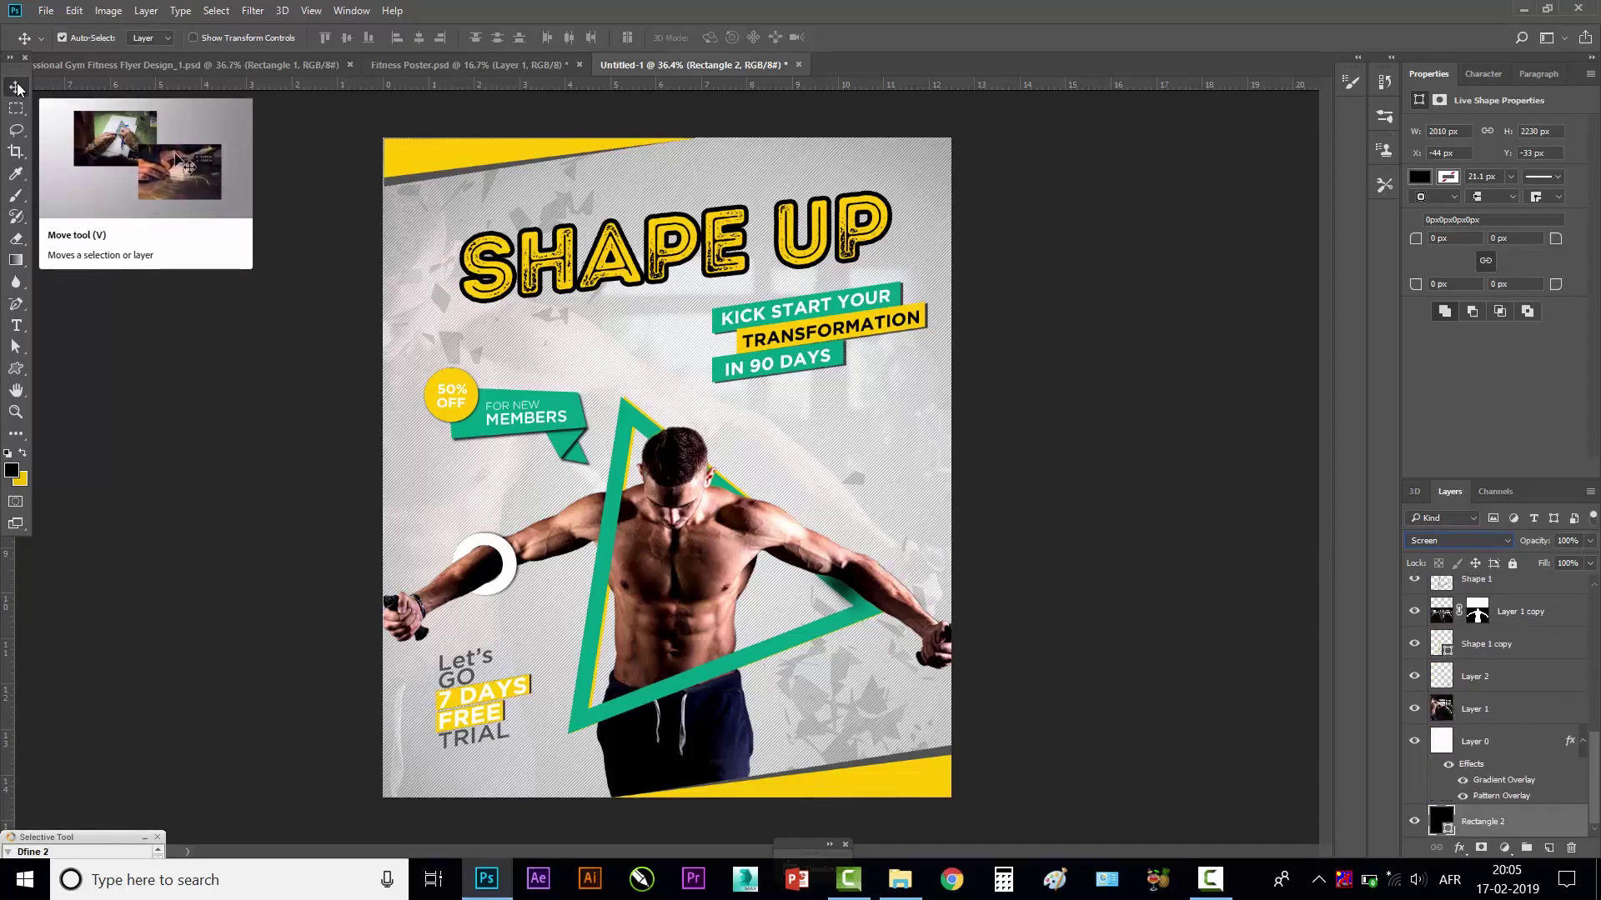
left_click(1478, 546)
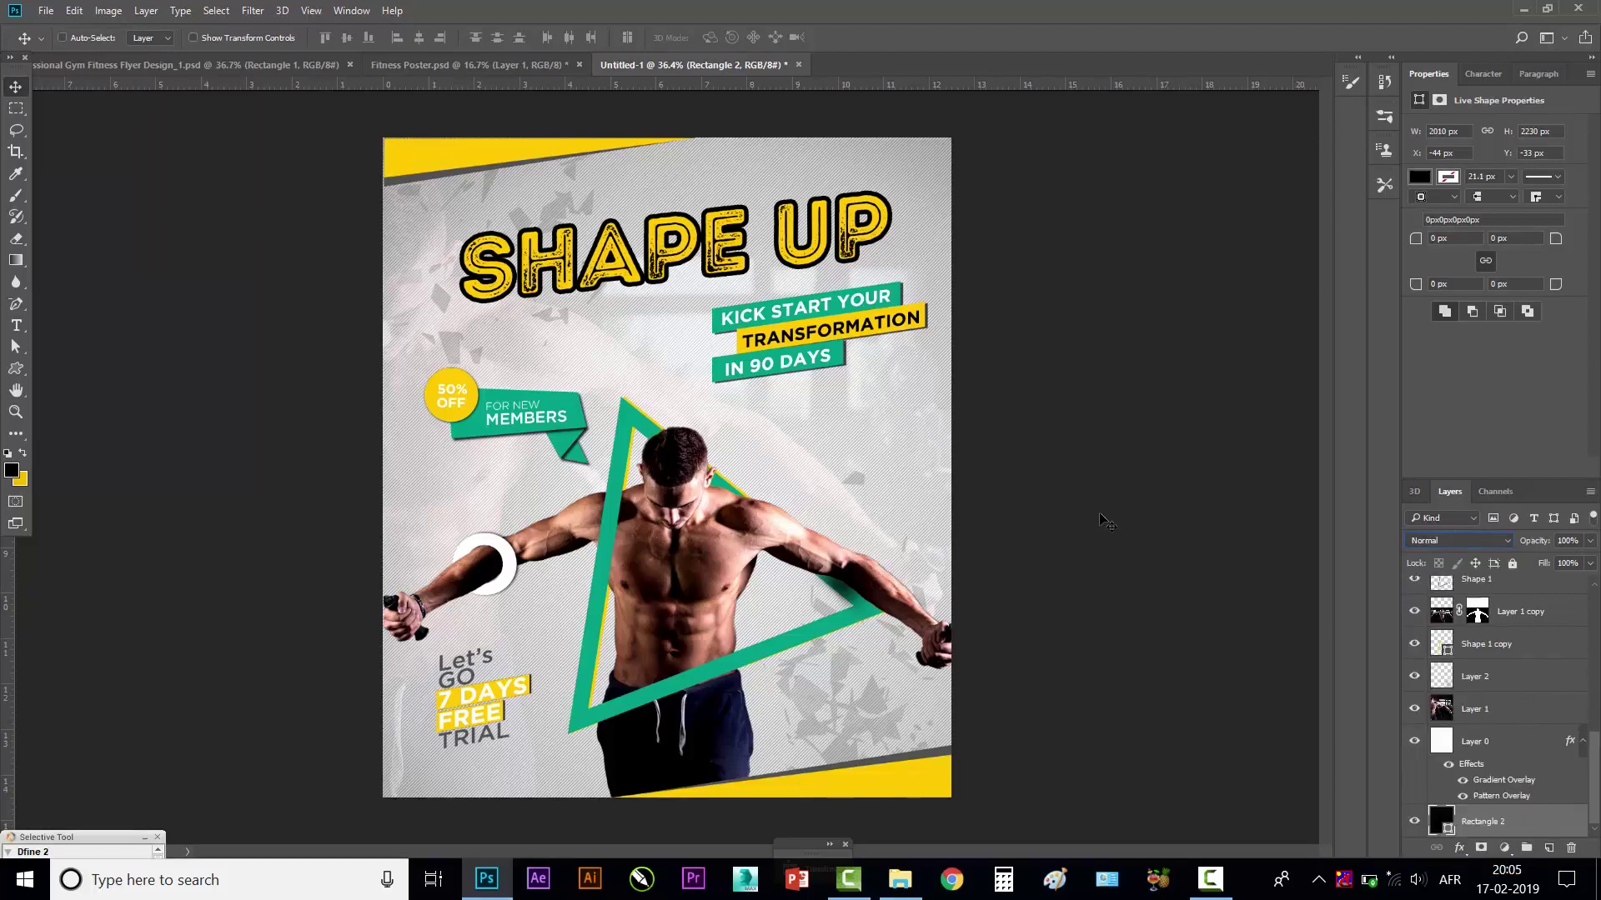
key("ctrl+bracketright")
key("ctrl+bracketright")
key("ctrl+bracketright")
key("ctrl")
left_click(1588, 542)
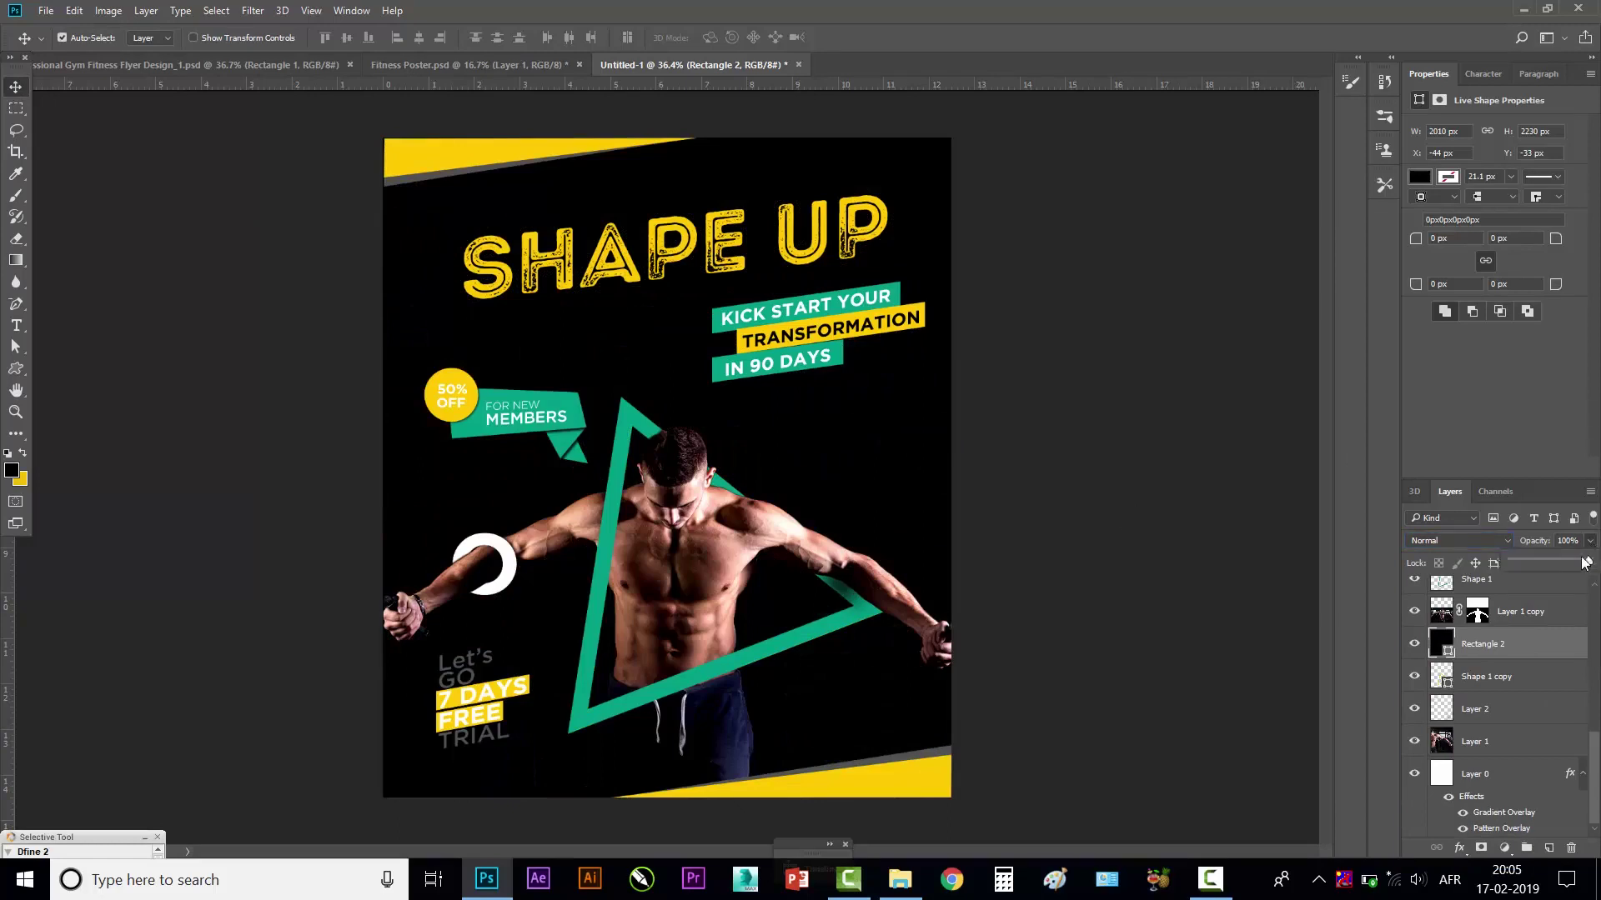
- Lower Rectangle 2's opacity from about 23% to about 14%, then deselect the layer
left_click_drag(1586, 561, 1529, 567)
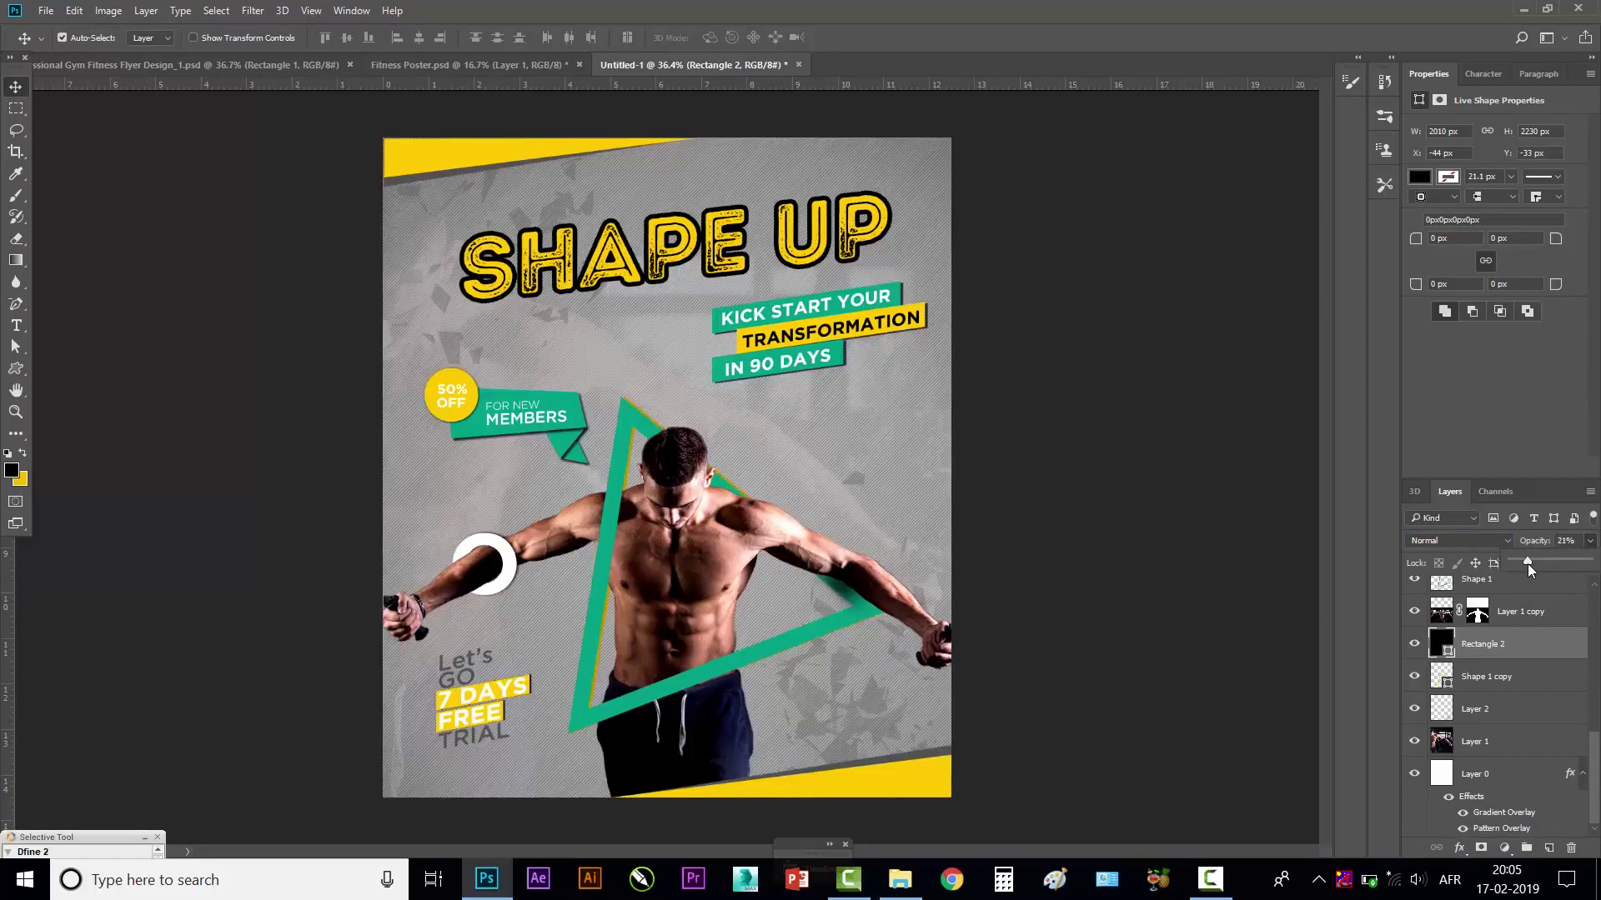
left_click_drag(1529, 569, 1524, 568)
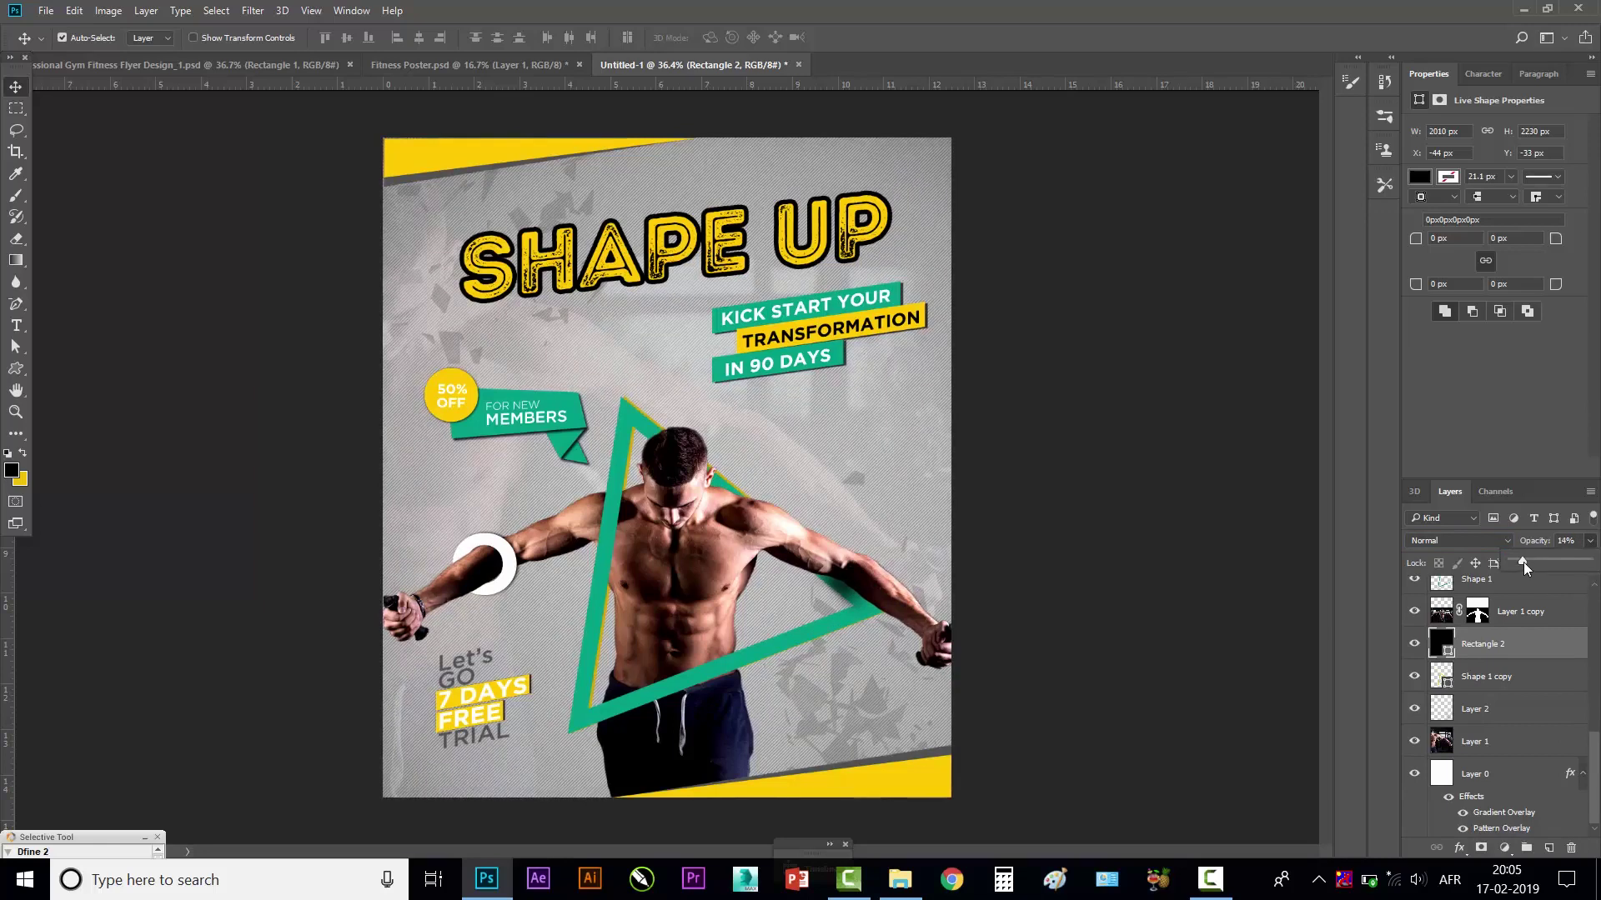
left_click(92, 200)
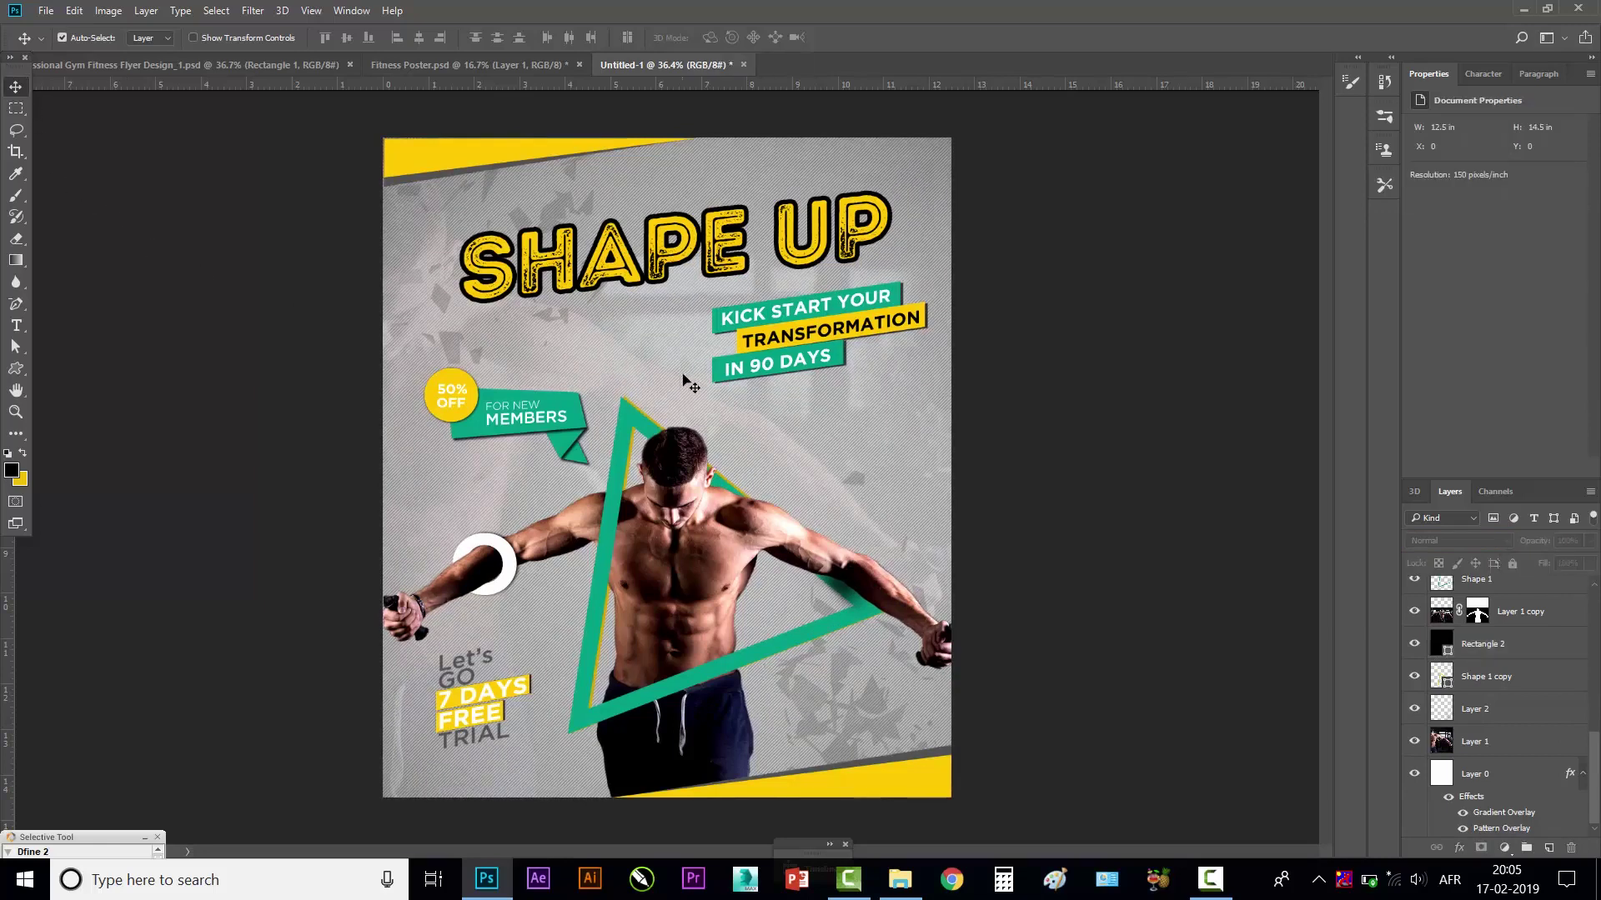
key("ctrl")
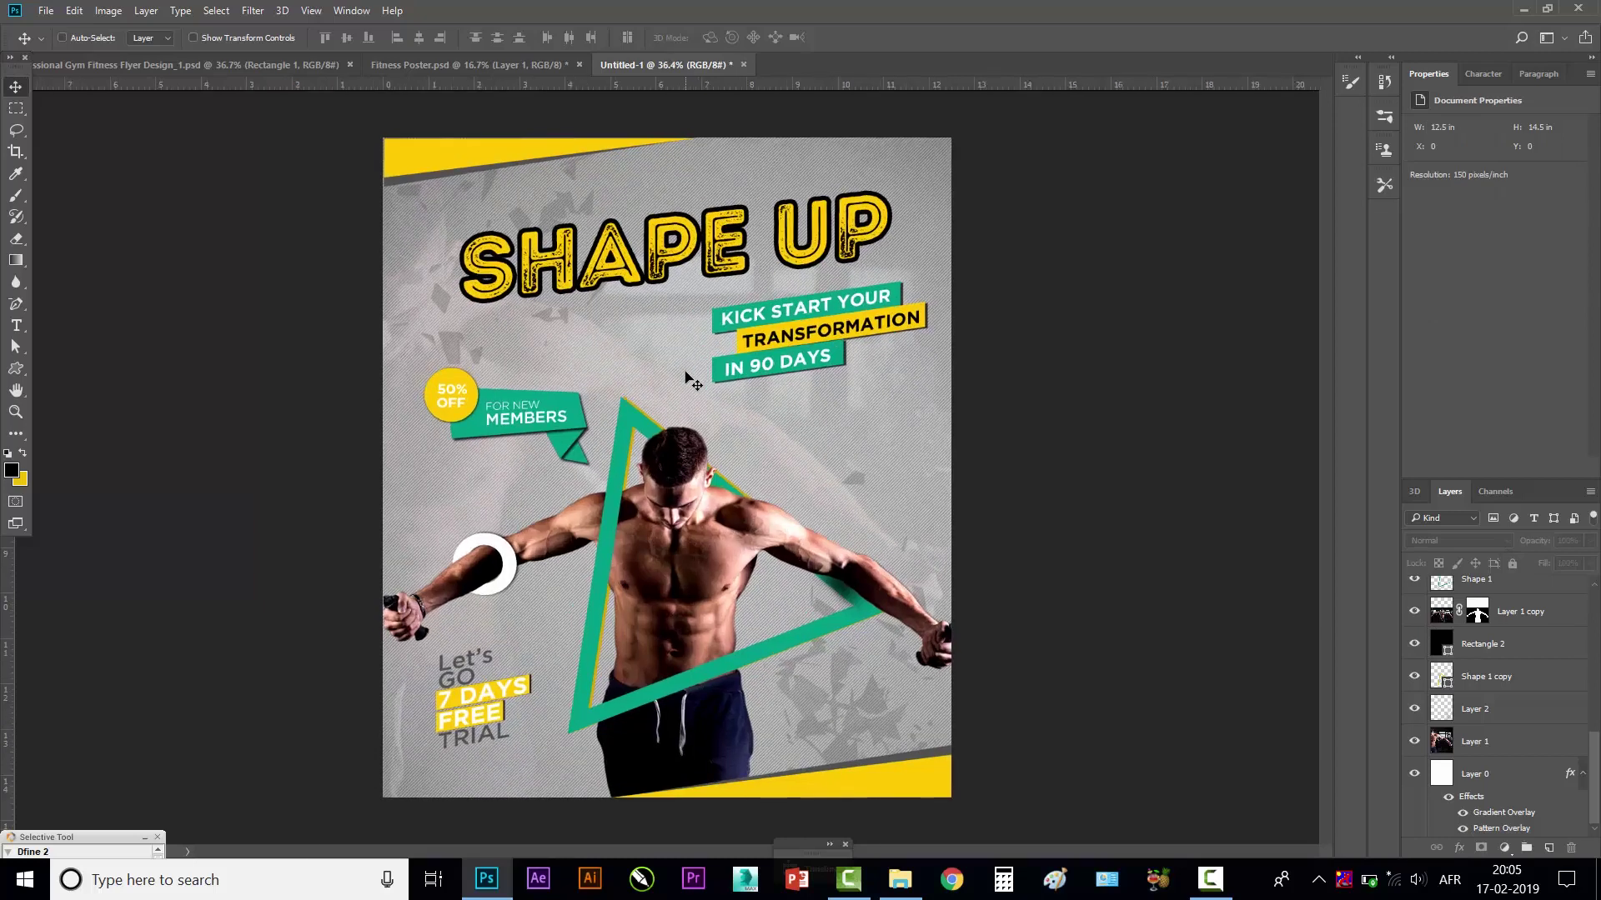